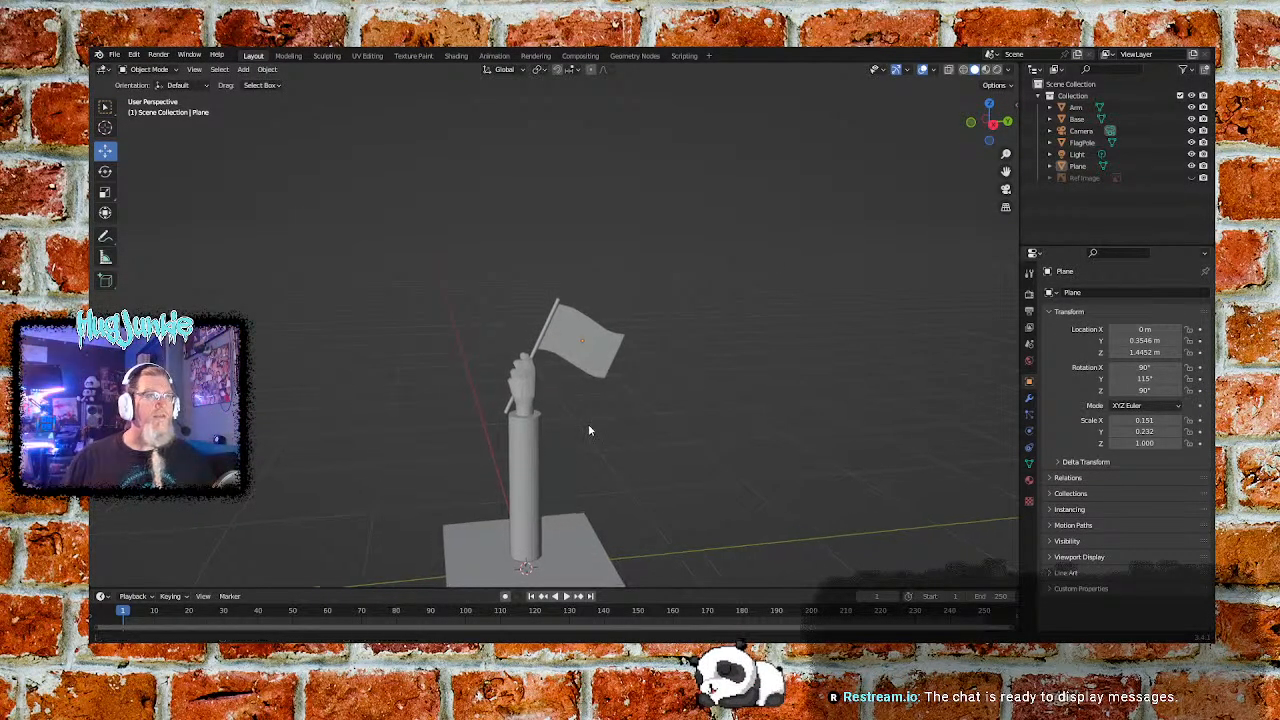
Examine the low-poly hand and its grip on the flagpole from several angles
scroll(586, 400, "up", 5)
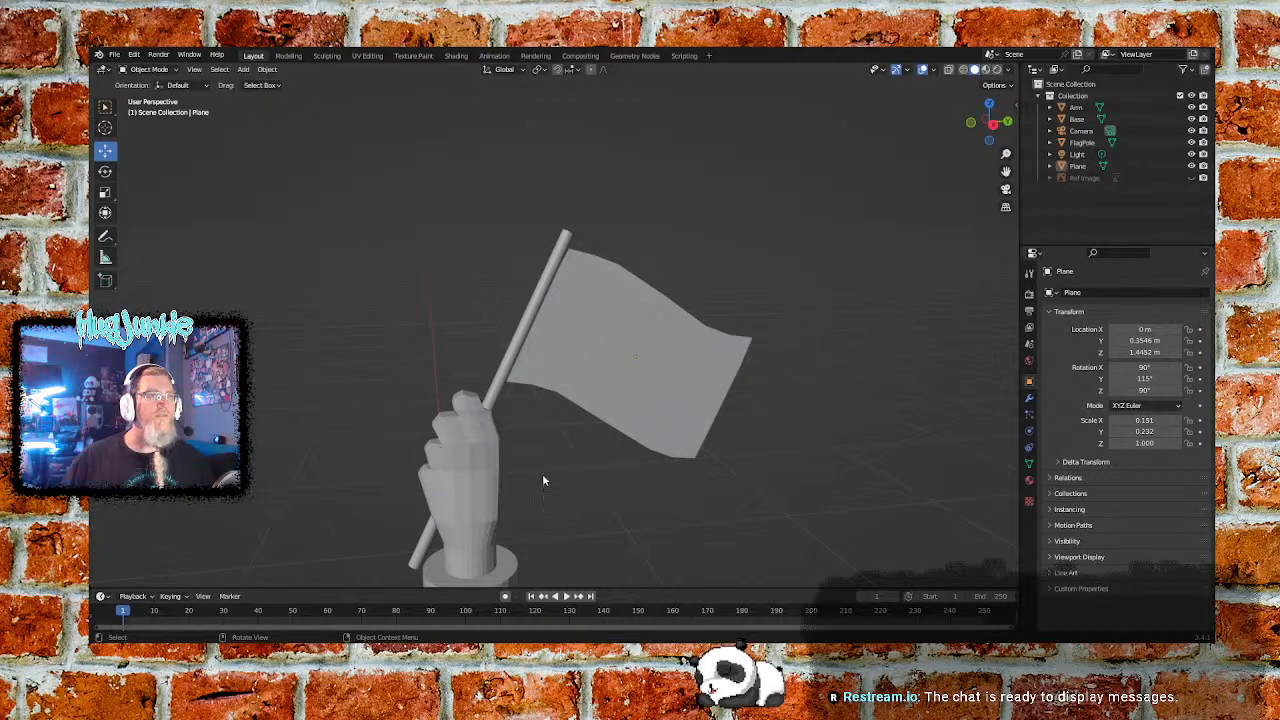
middle_click_drag(541, 477, 688, 354, "shift")
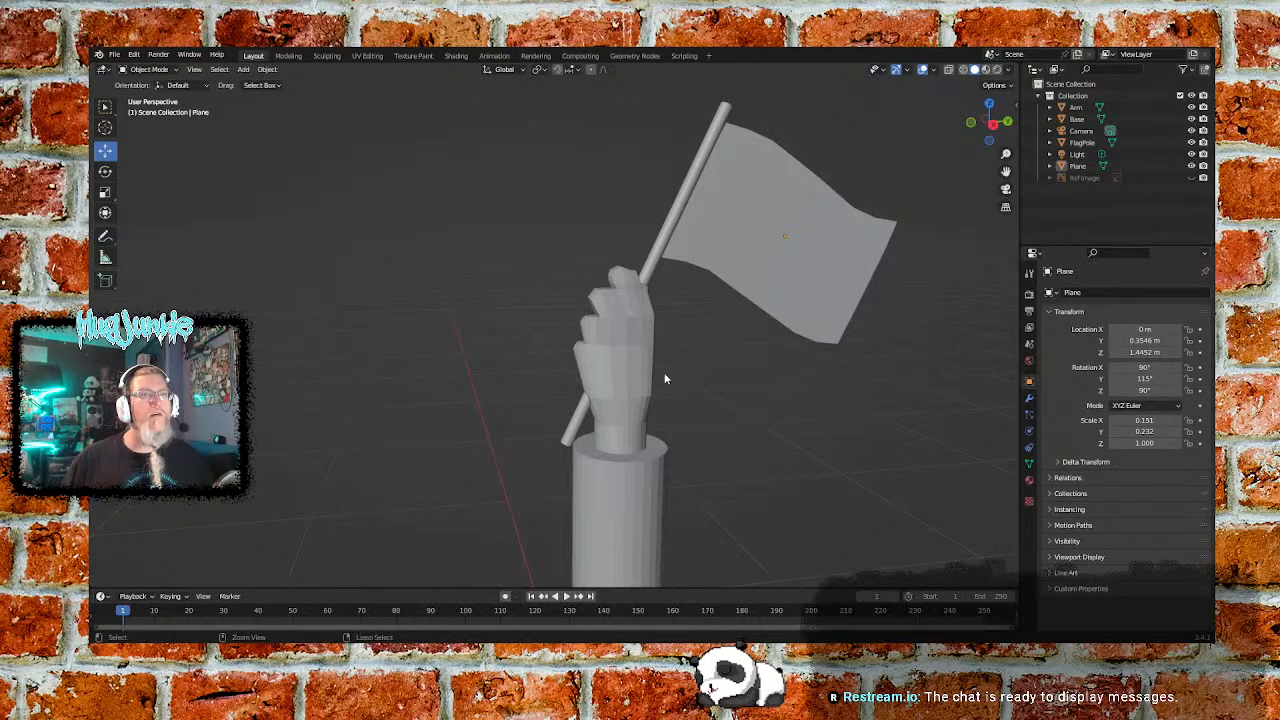
scroll(665, 372, "up", 5)
middle_click_drag(750, 314, 646, 349)
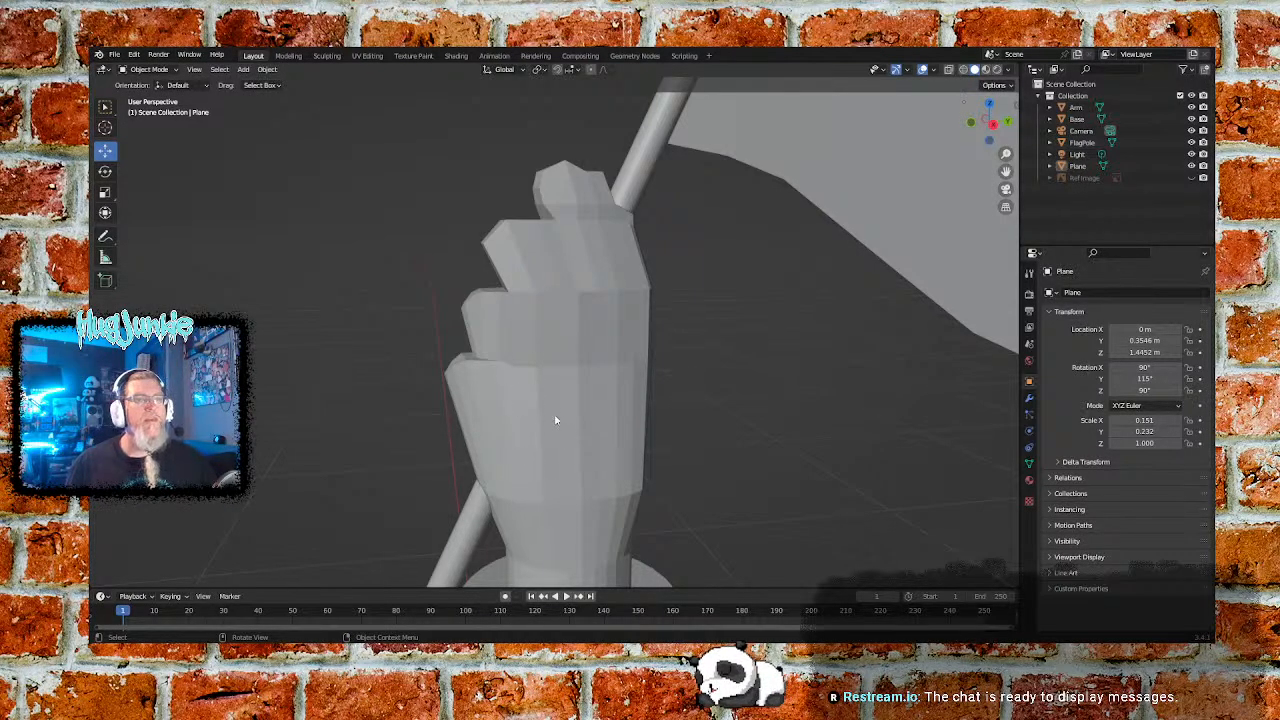
middle_click_drag(557, 326, 822, 411)
scroll(558, 350, "down", 5)
scroll(616, 373, "up", 3)
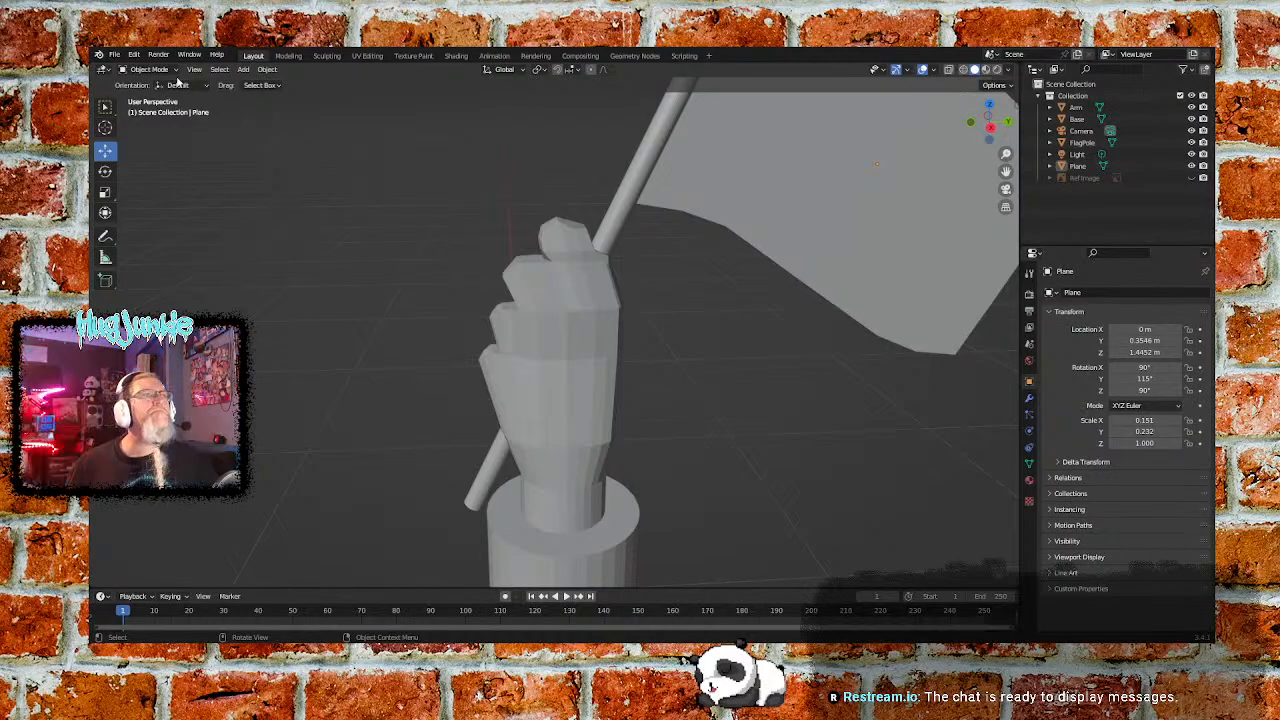
left_click(532, 308)
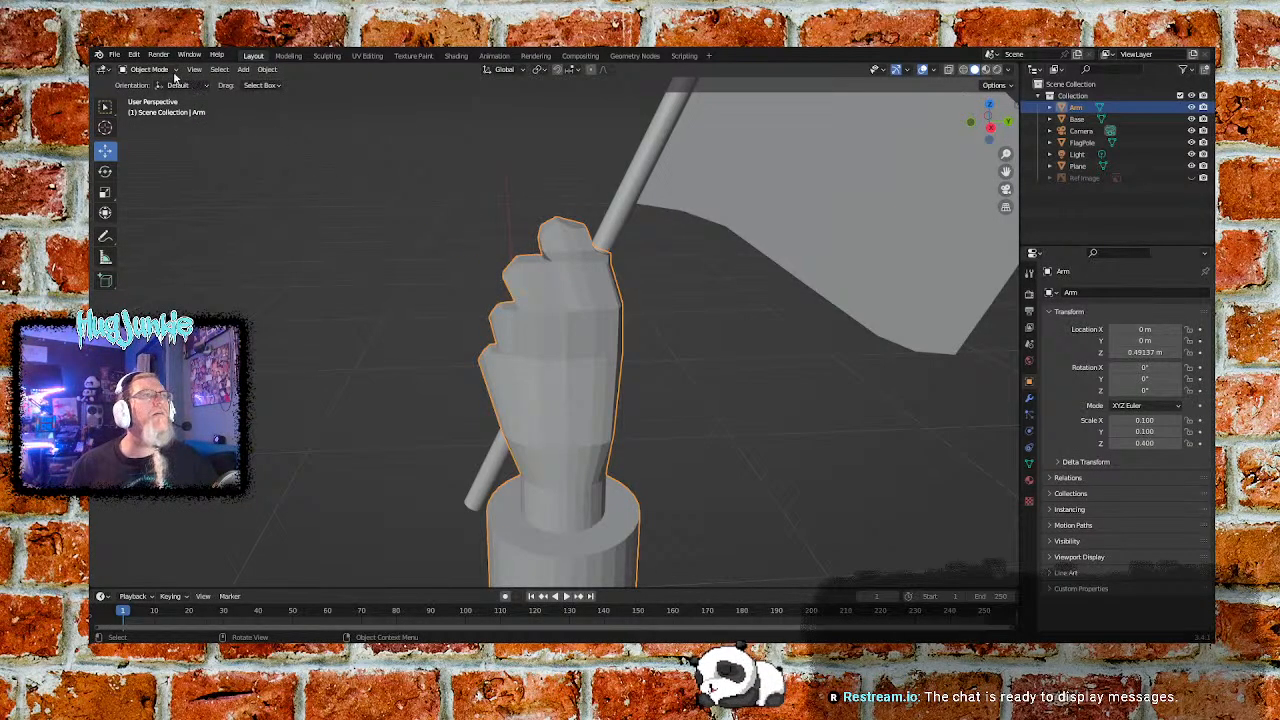
left_click(150, 69)
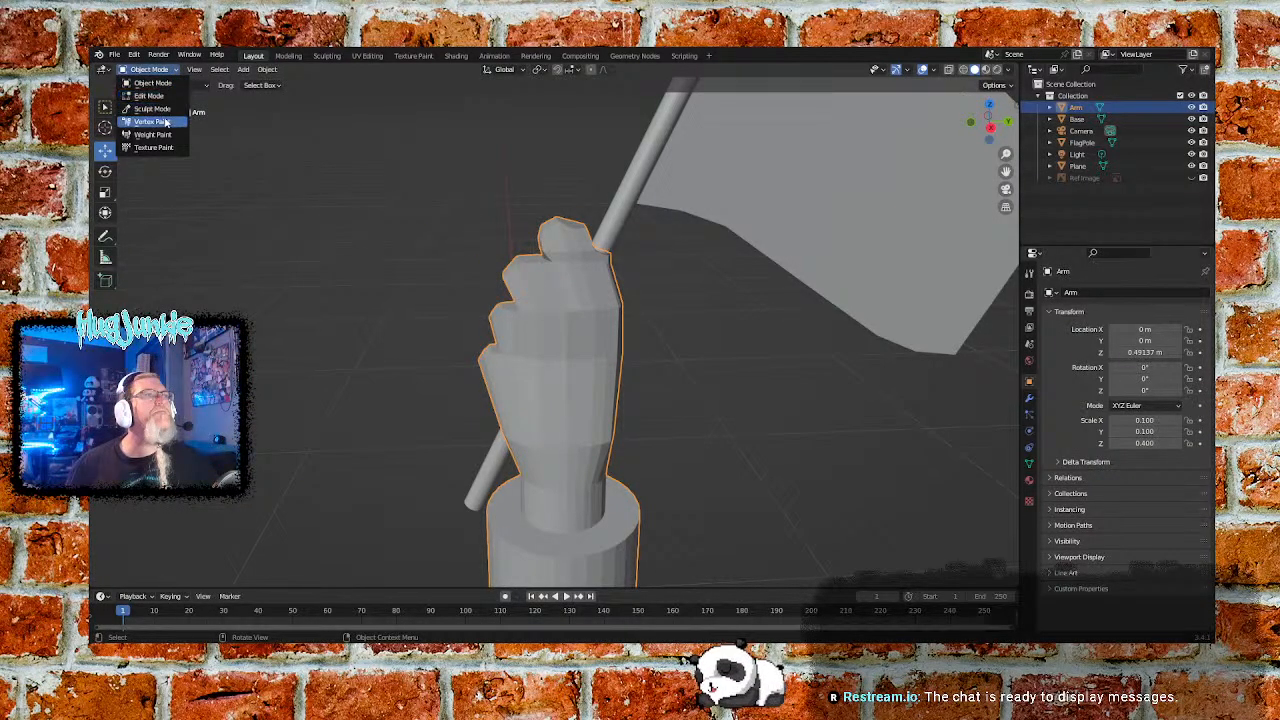
left_click(156, 148)
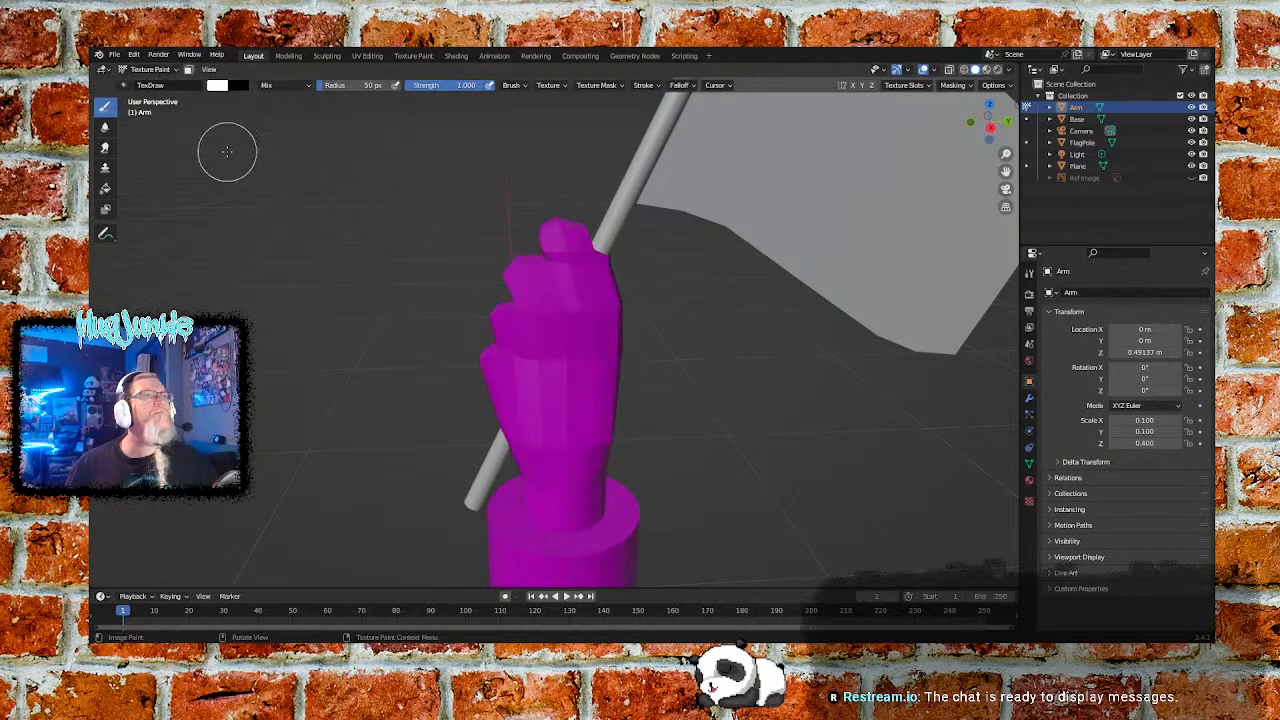
scroll(280, 232, "down", 4)
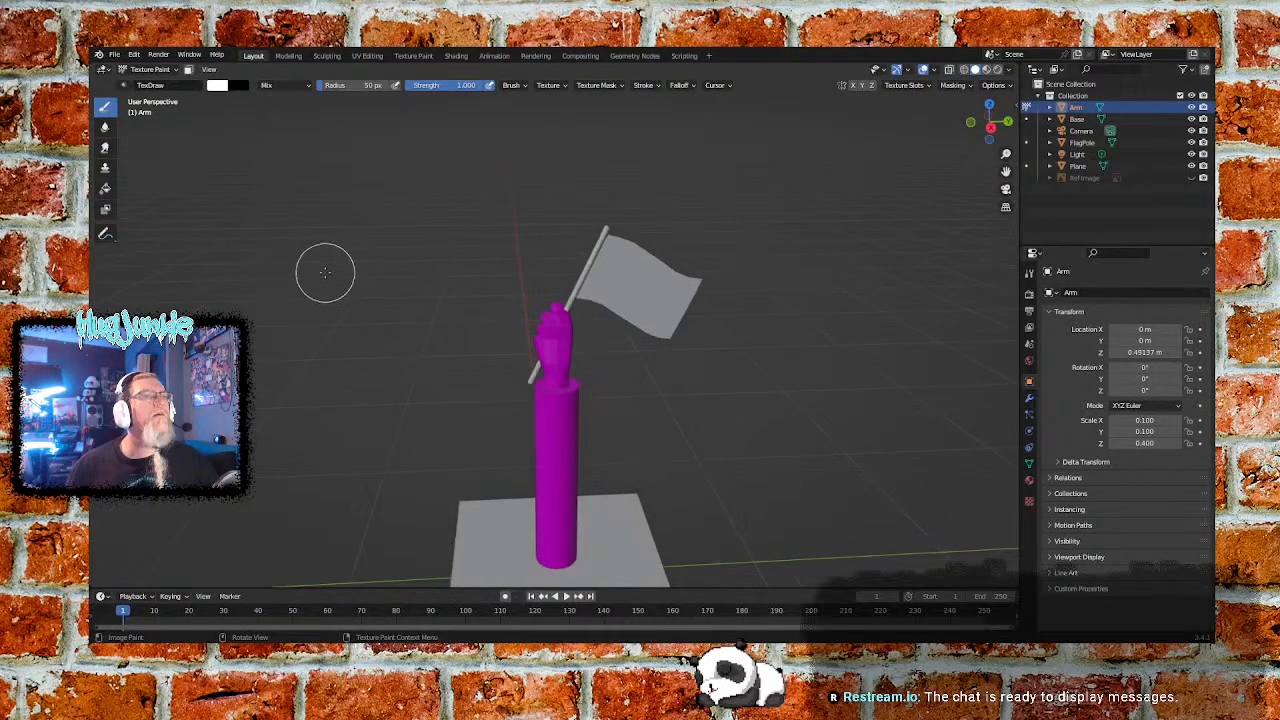
scroll(325, 262, "up", 2)
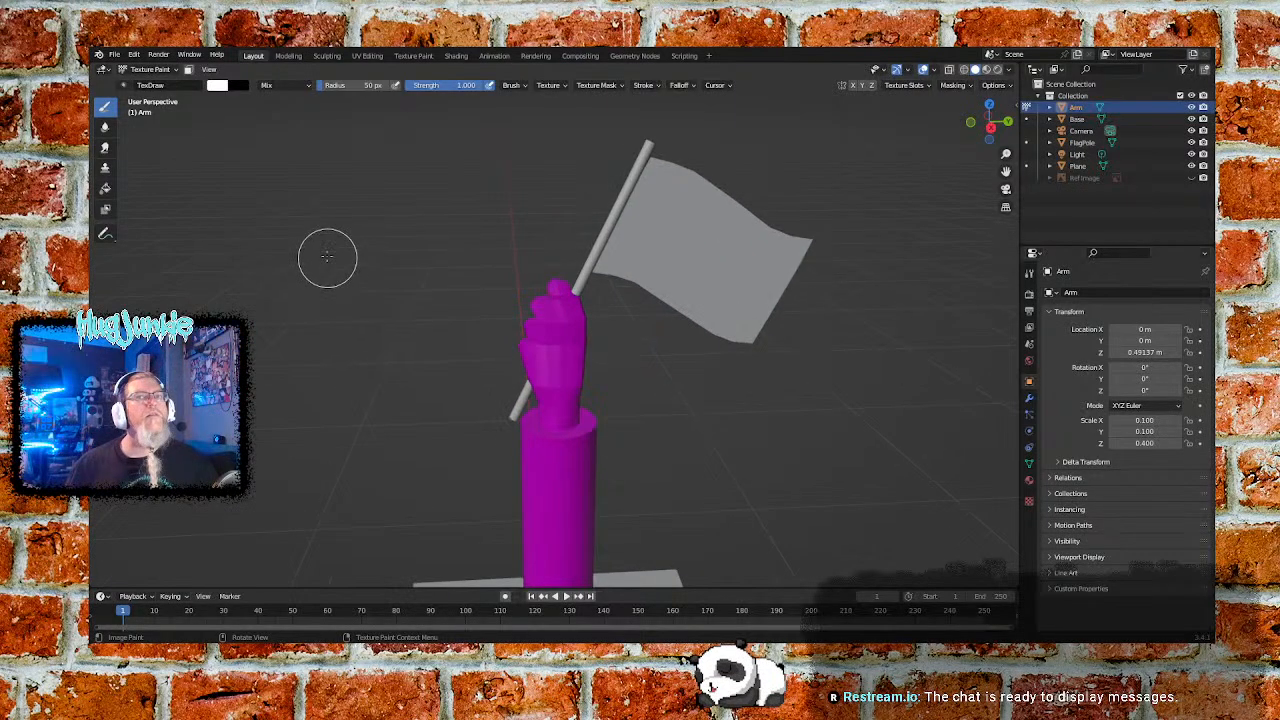
left_click(175, 70)
left_click(152, 82)
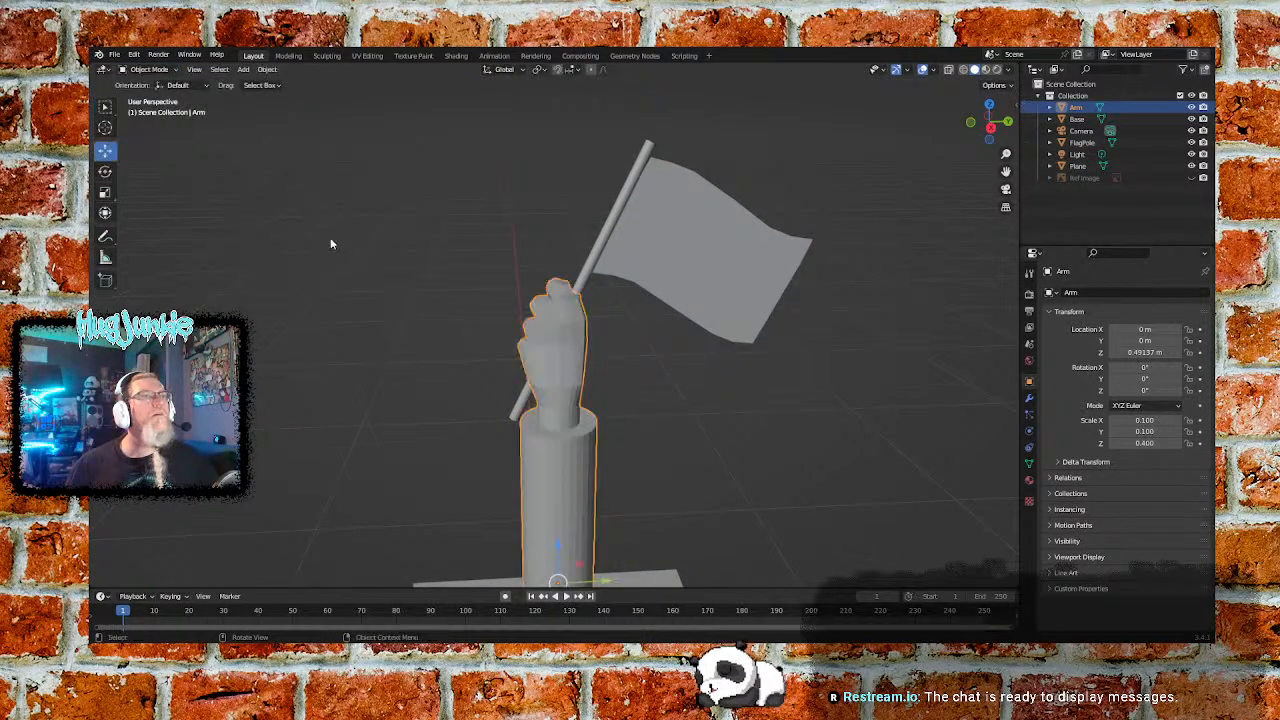
scroll(378, 280, "down", 4)
scroll(463, 425, "down", 1)
left_click(562, 508, "shift")
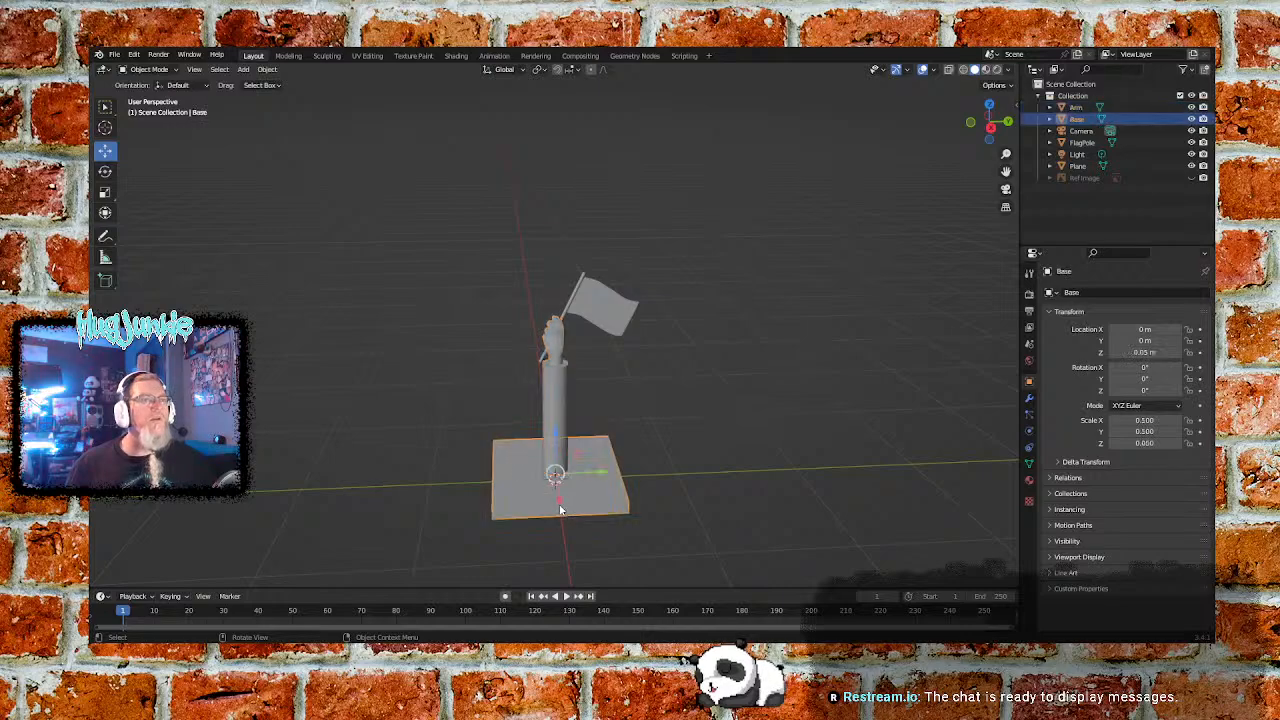
left_click(556, 405, "shift")
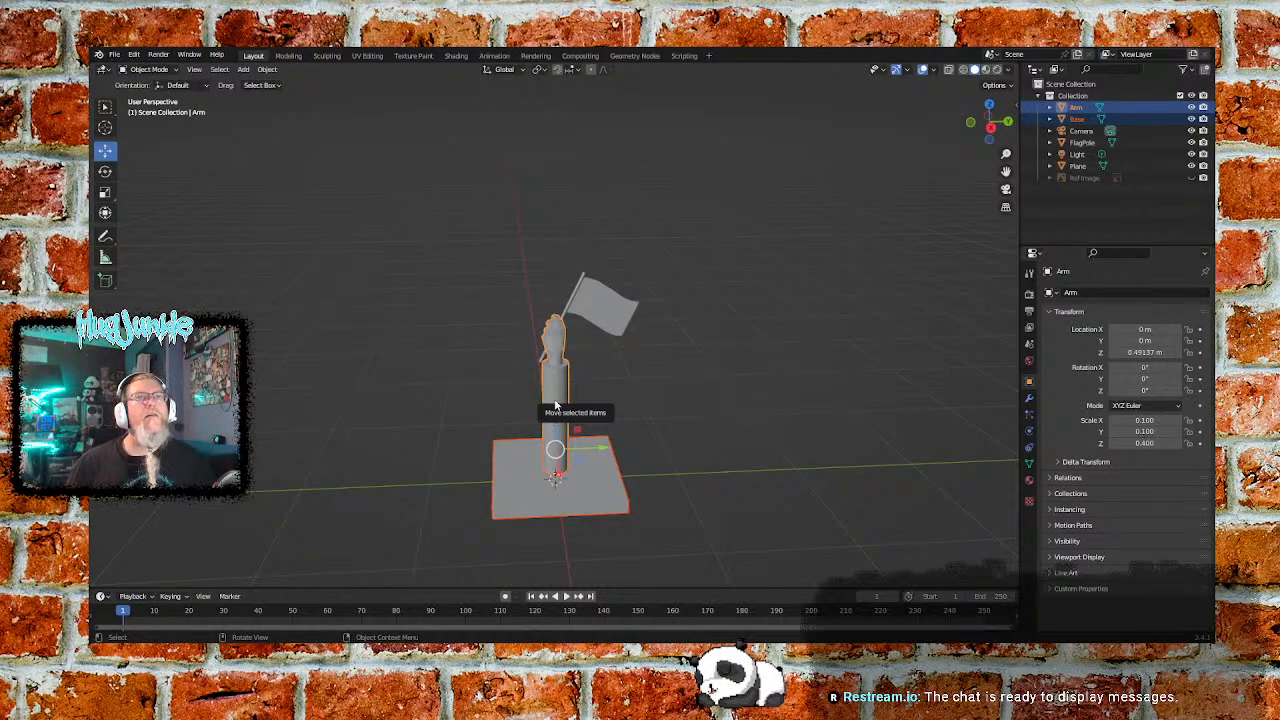
Rename the flag's Plane object as Flag
left_click(1079, 167)
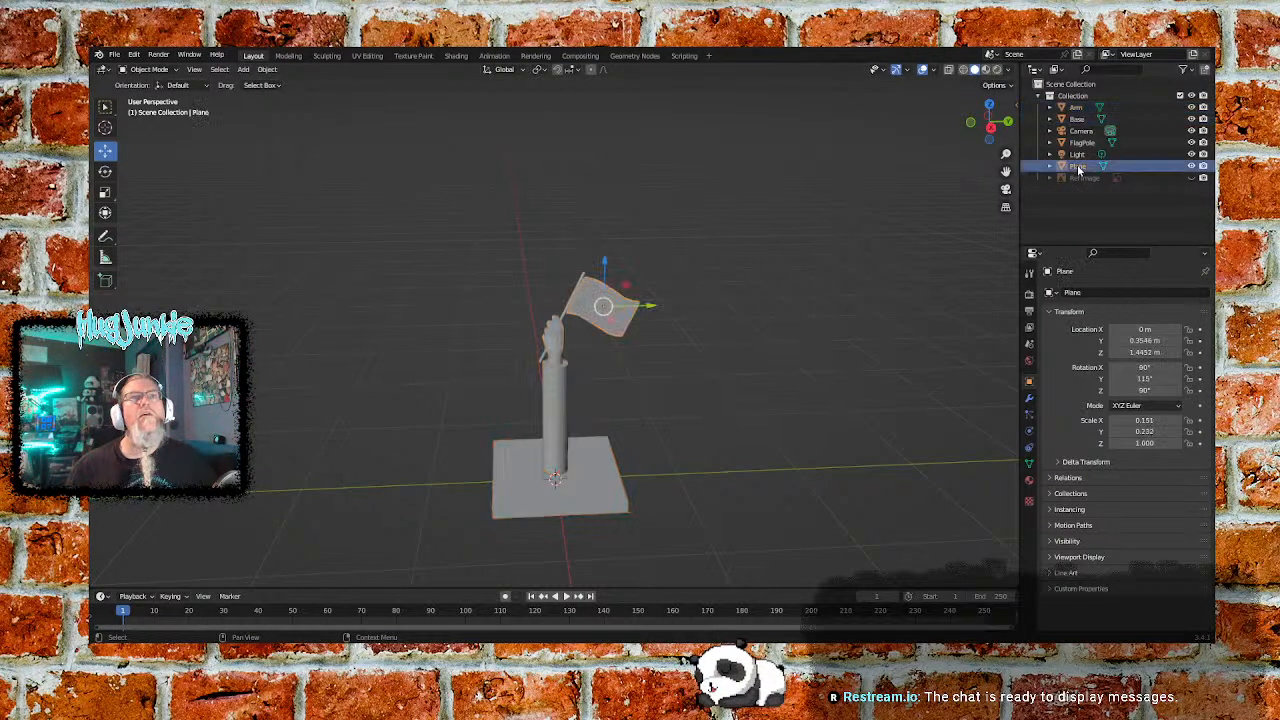
right_click(1079, 169)
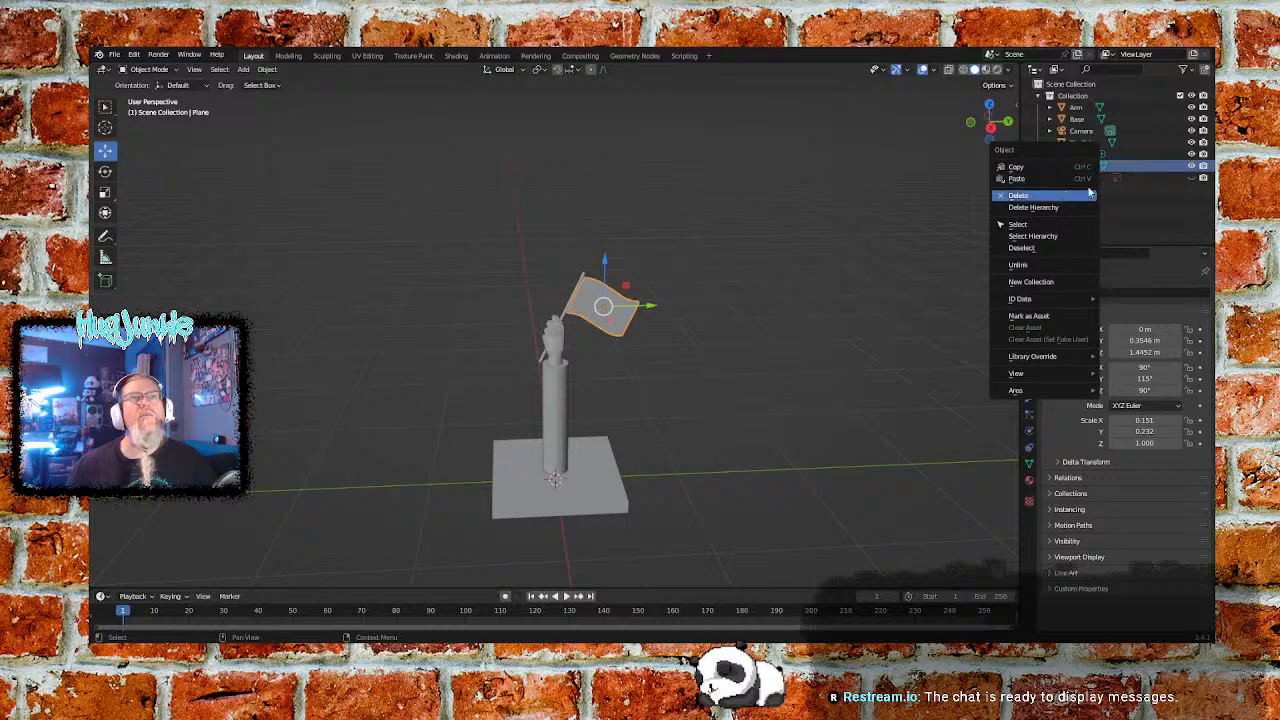
left_click(1072, 196)
double_click(1095, 166)
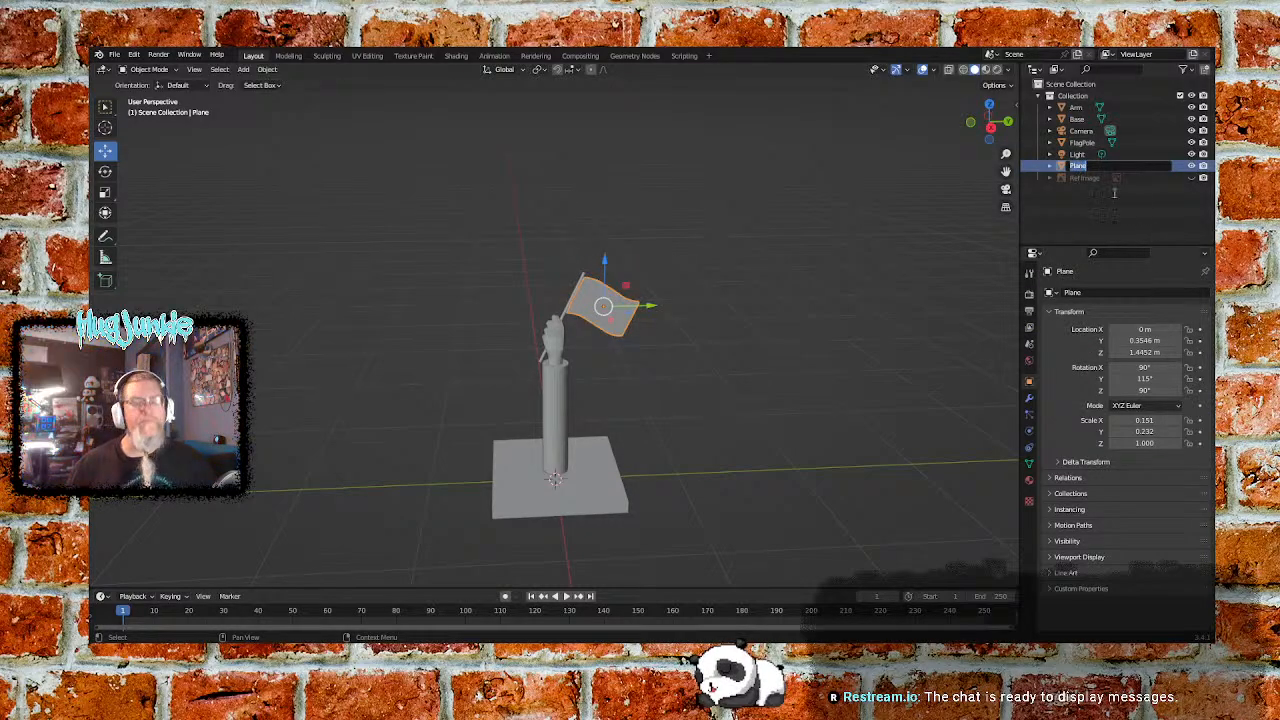
type("Flag")
key("Return")
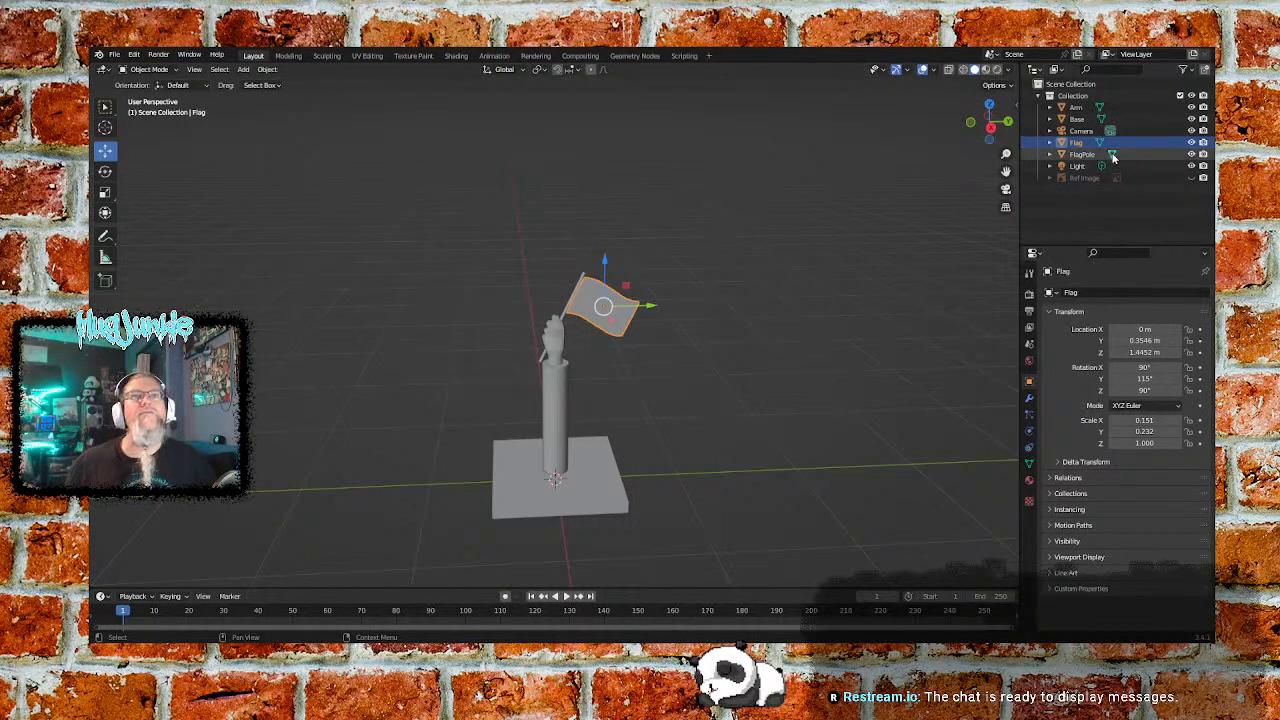
Try to nest the Flag object under FlagPole in the scene hierarchy
left_click_drag(1078, 144, 1087, 158)
left_click(1050, 155)
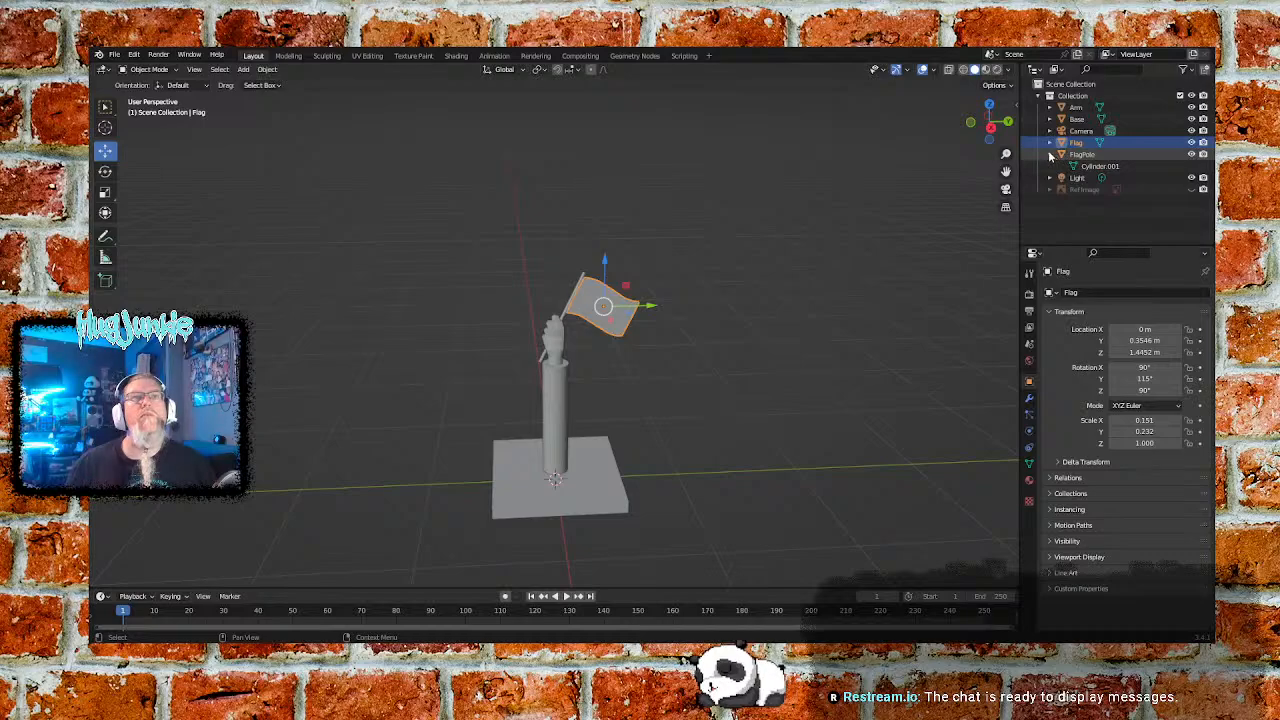
left_click(1051, 155)
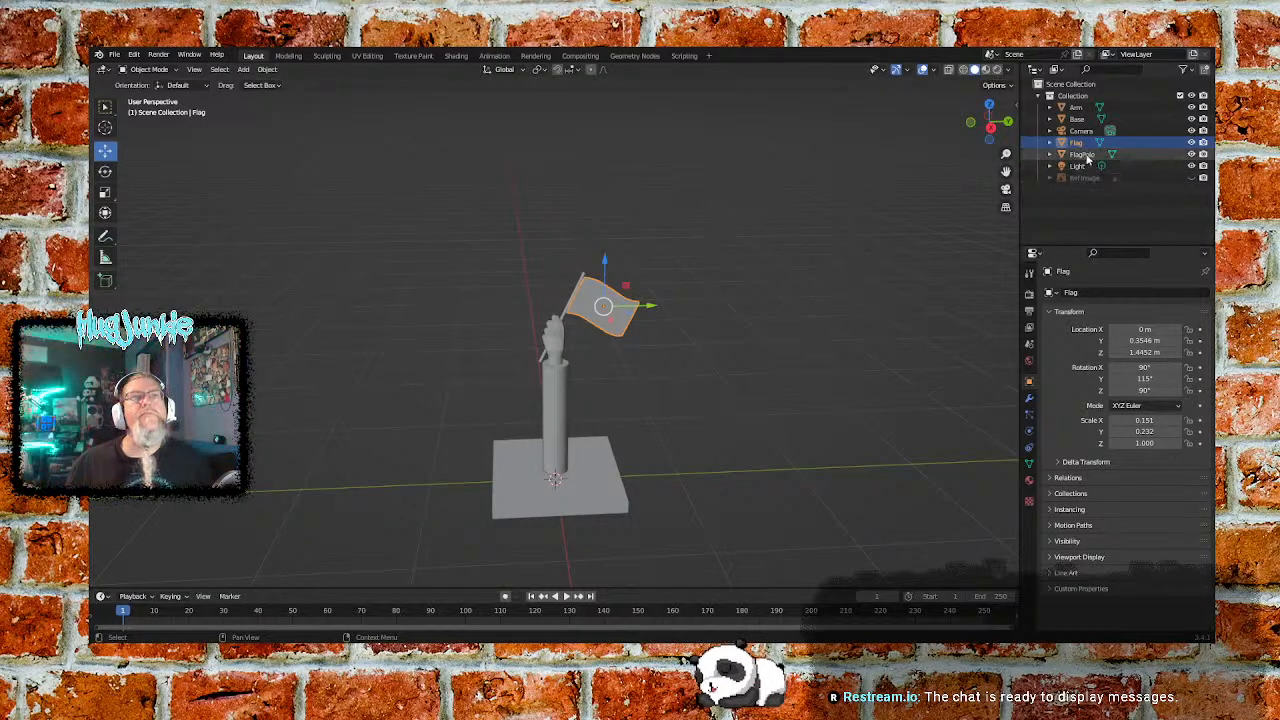
Add a new collection while the Flag and FlagPole objects are selected
left_click(1082, 154, "ctrl")
right_click(1085, 148)
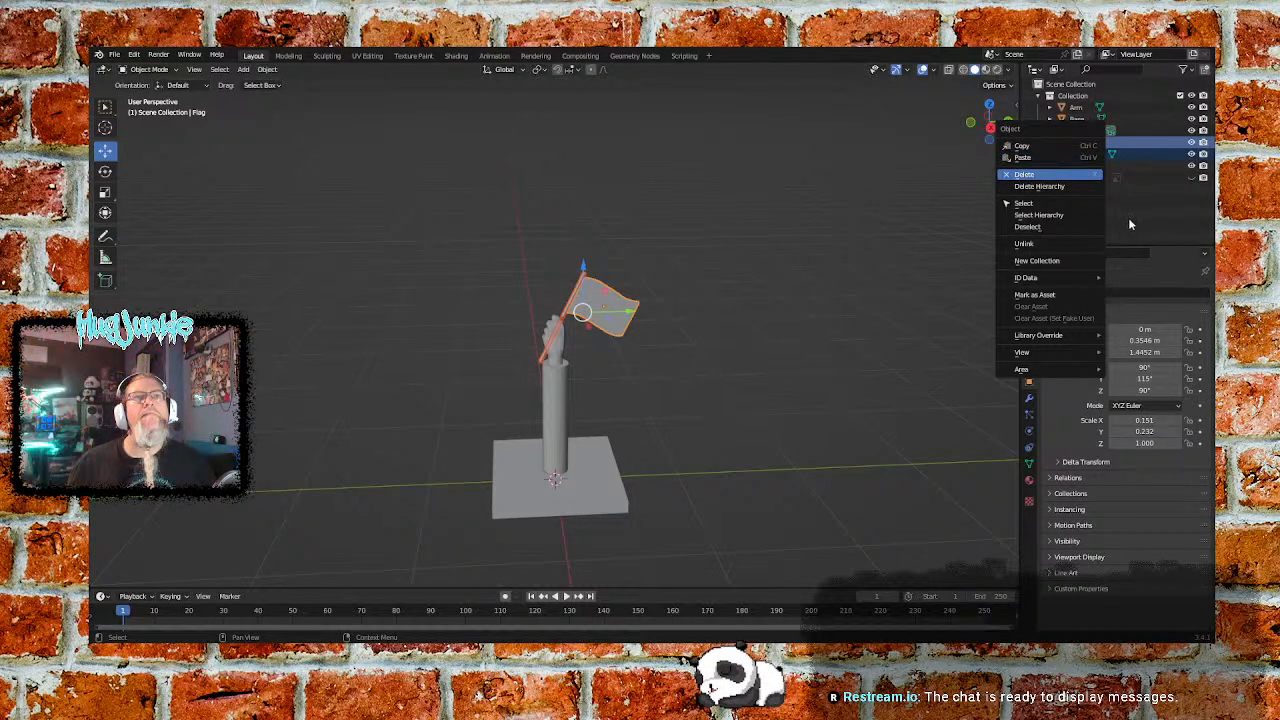
left_click(1084, 155)
right_click(1080, 156)
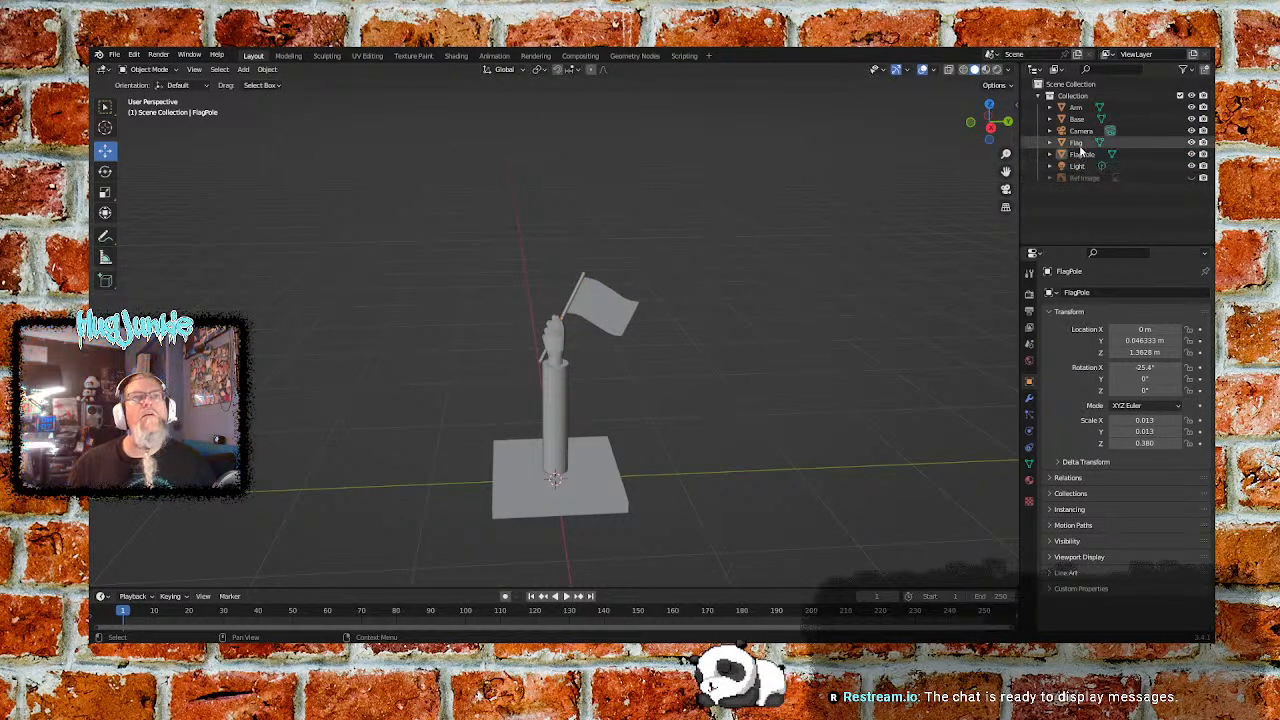
left_click(1080, 143)
left_click(1084, 157, "ctrl")
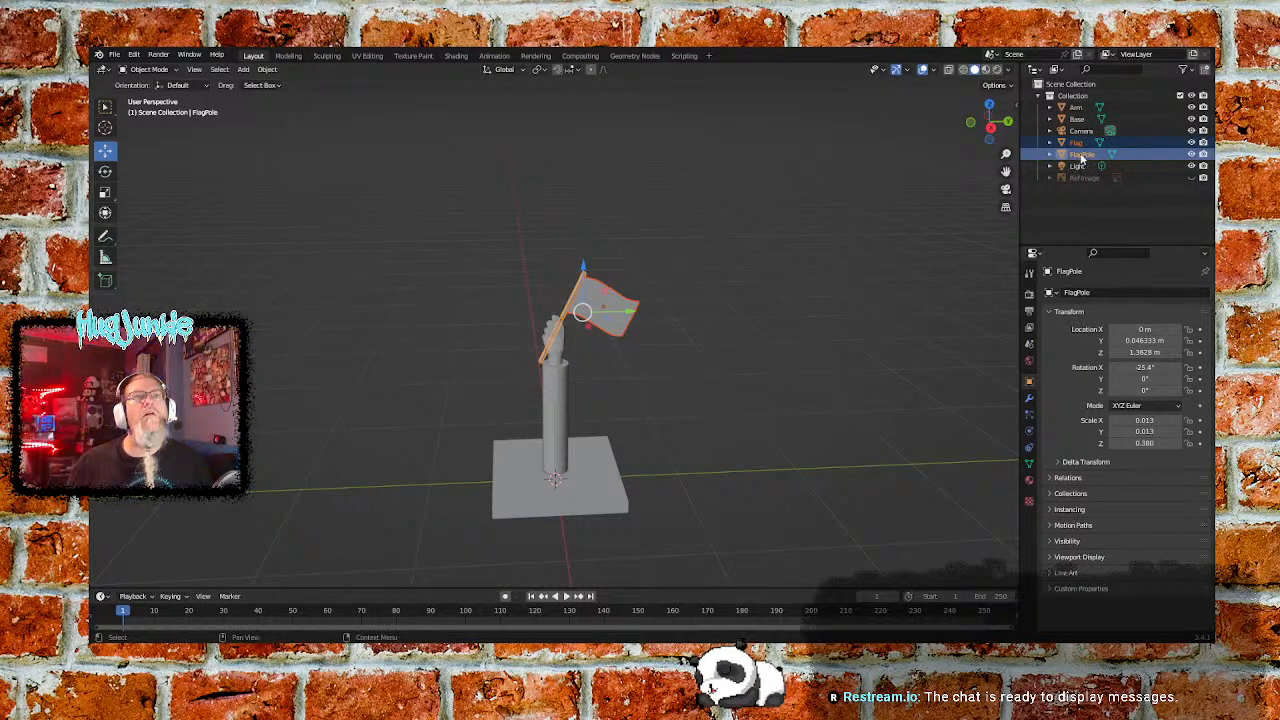
right_click(1081, 157)
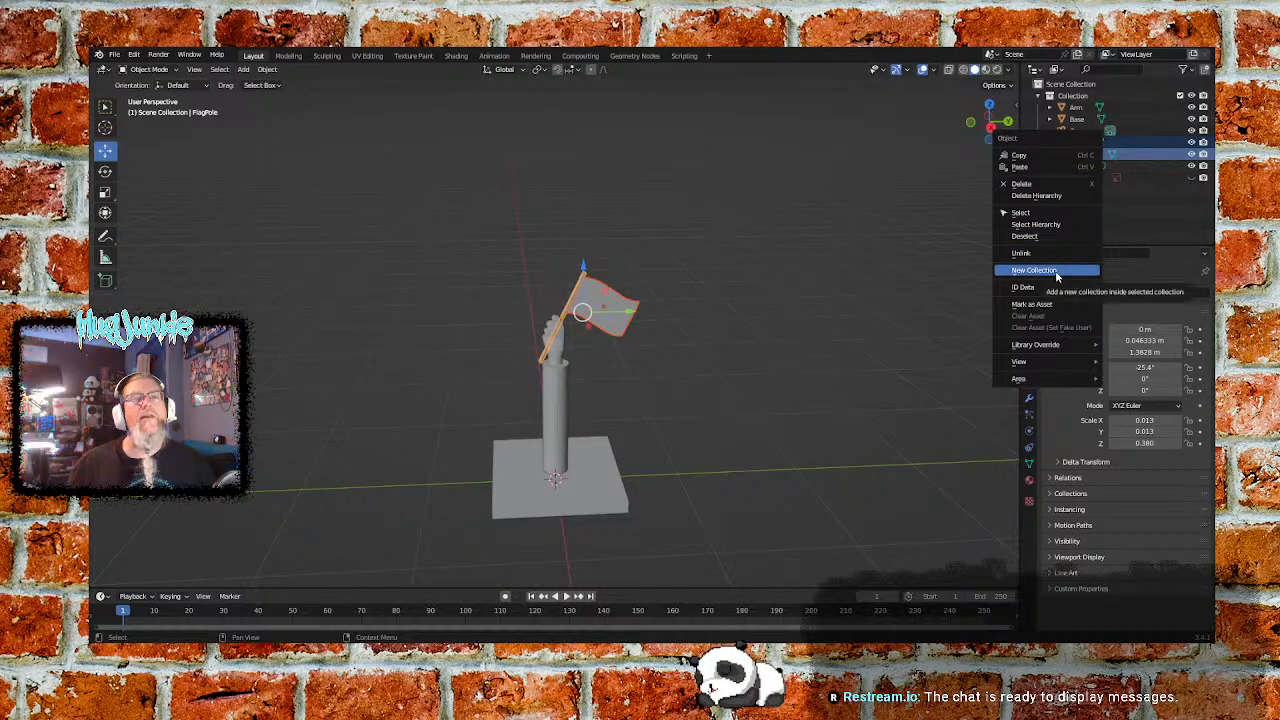
left_click(1055, 271)
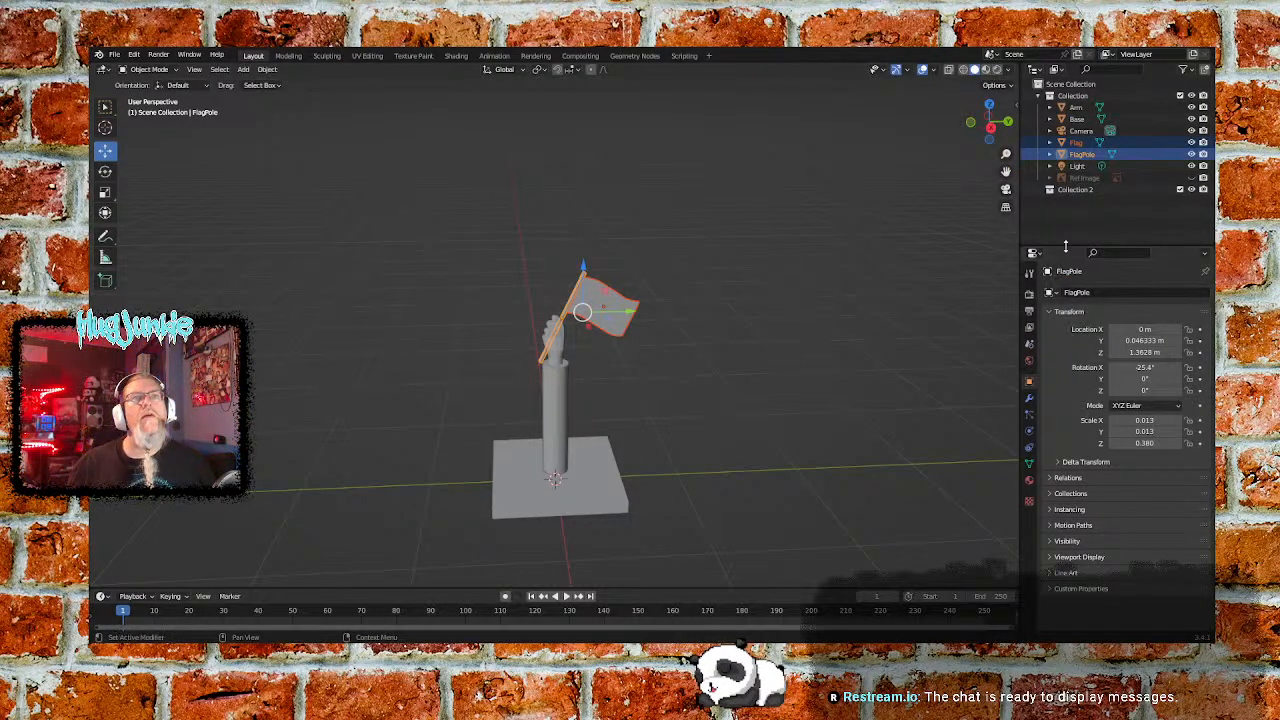
Try to paste the objects into Collection 2, and delete that collection
left_click(1065, 192)
right_click(1069, 191)
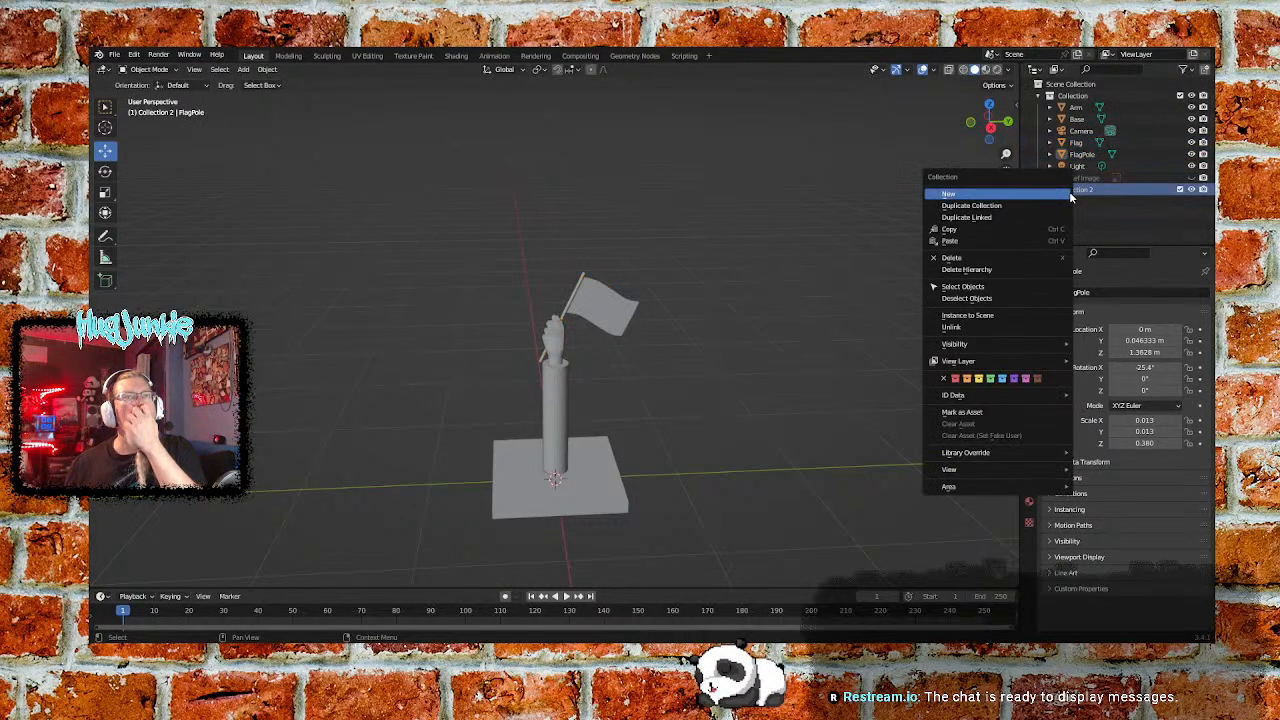
left_click(990, 241)
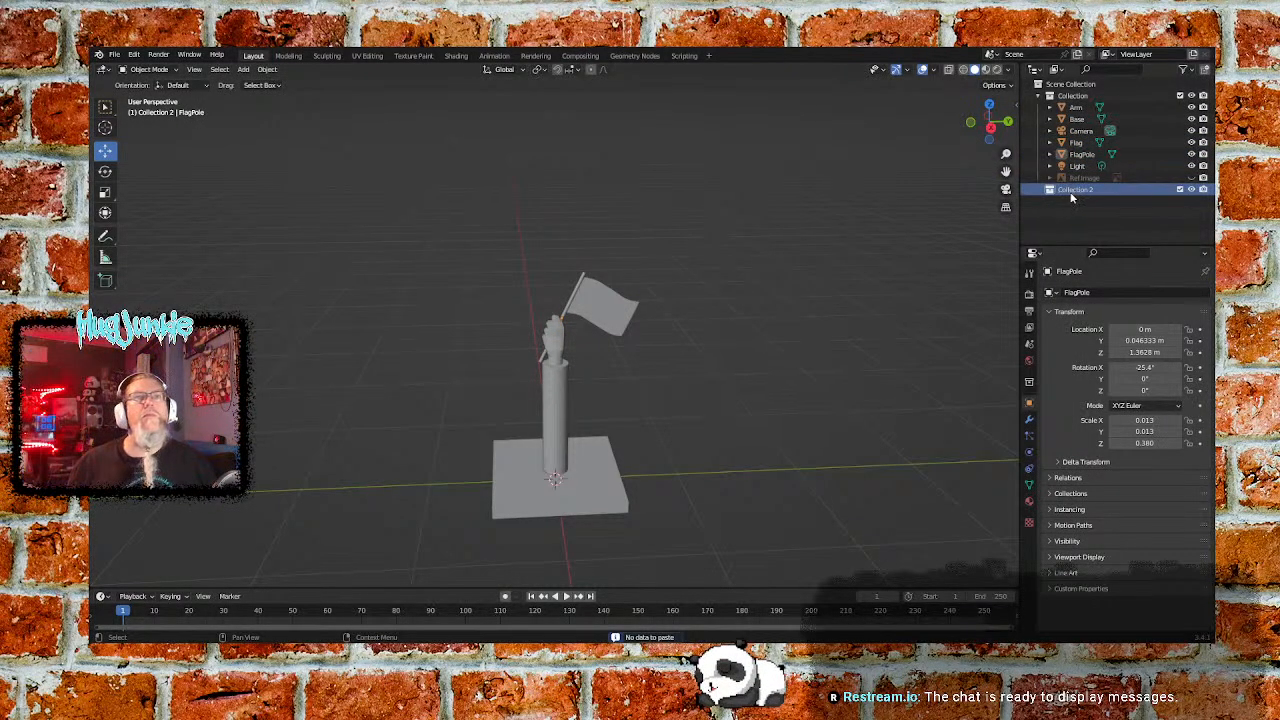
right_click(1070, 191)
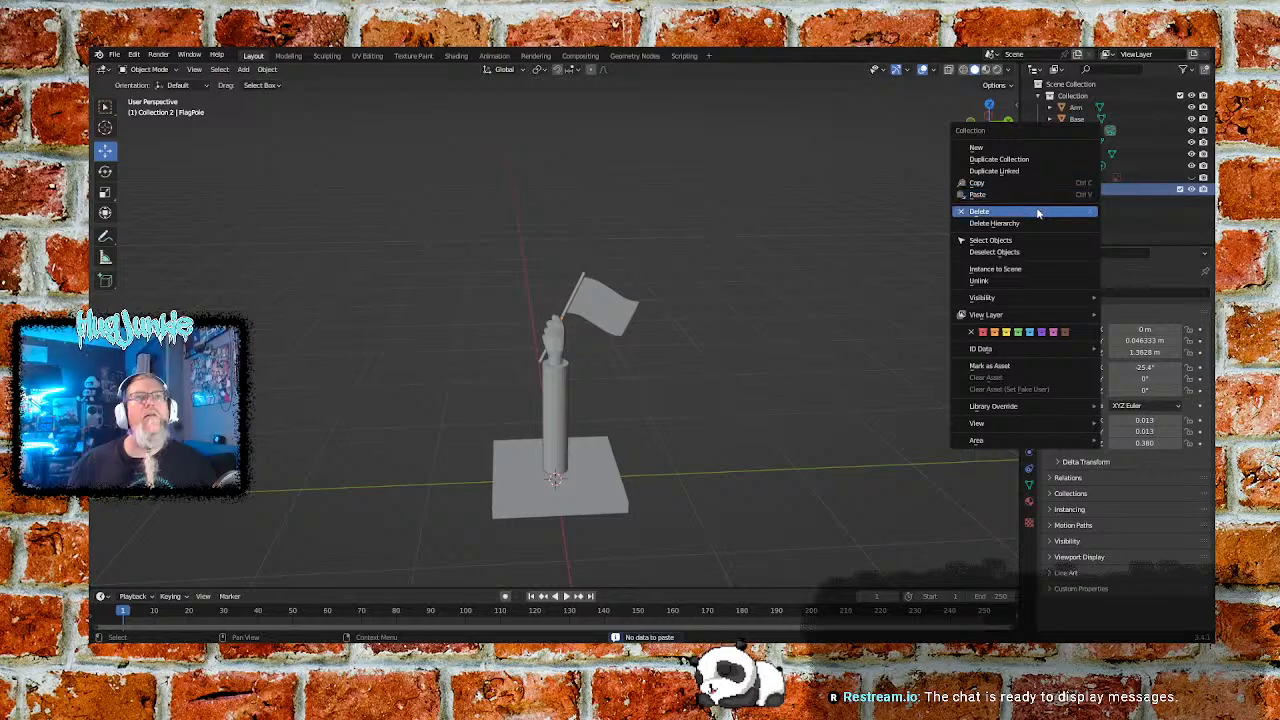
left_click(1036, 210)
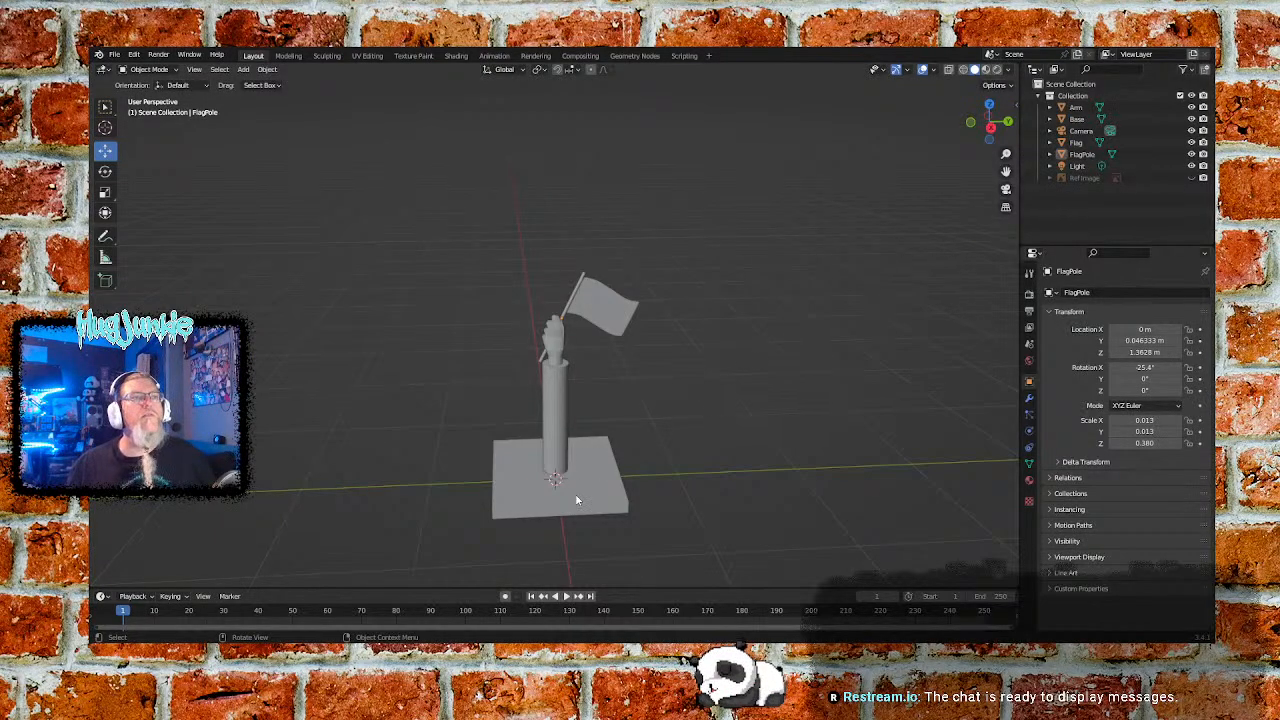
Join the FlagPole and Flag meshes into a single object, with Flag as the active one
left_click(570, 303)
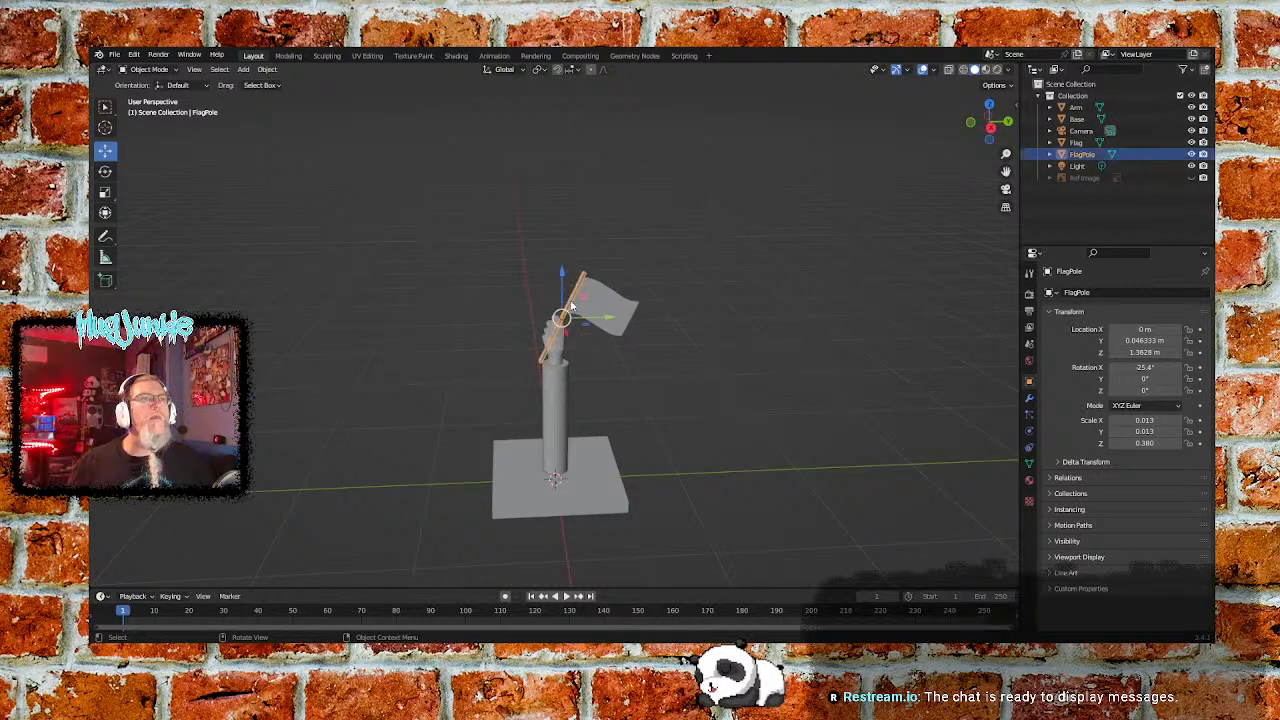
left_click(601, 305, "shift")
right_click(602, 306)
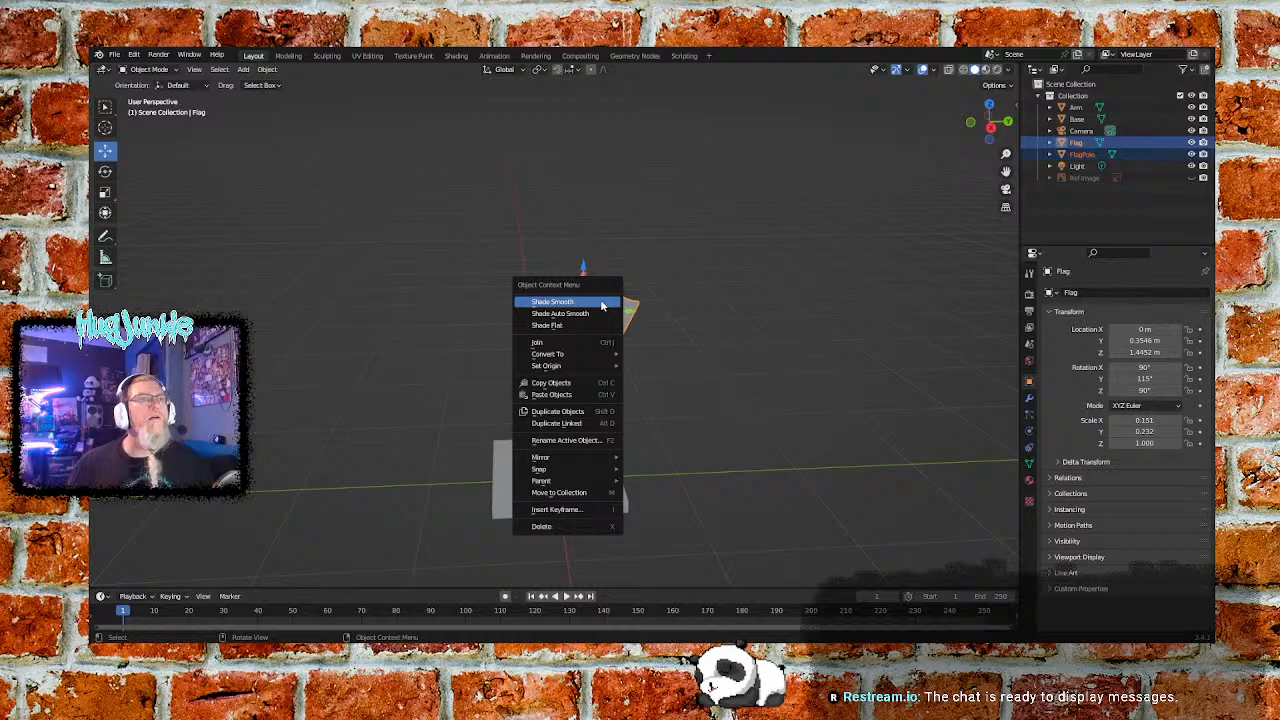
mouse_move(617, 360)
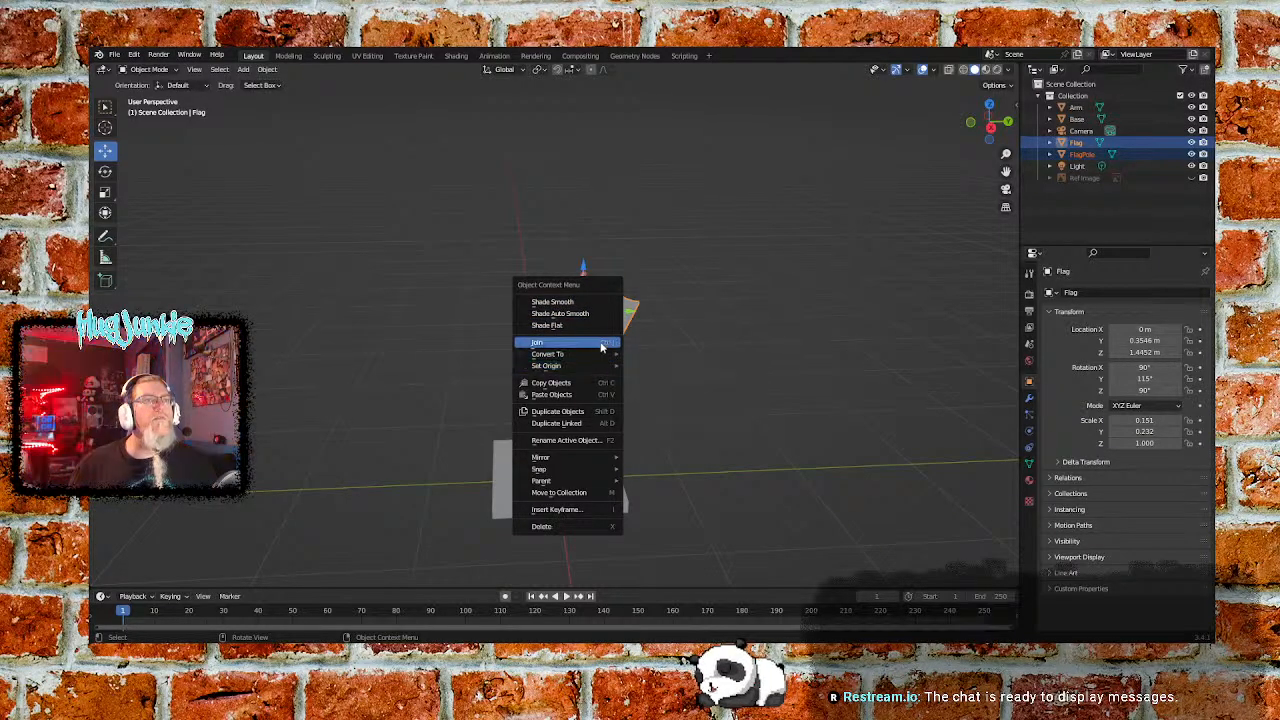
left_click(602, 346)
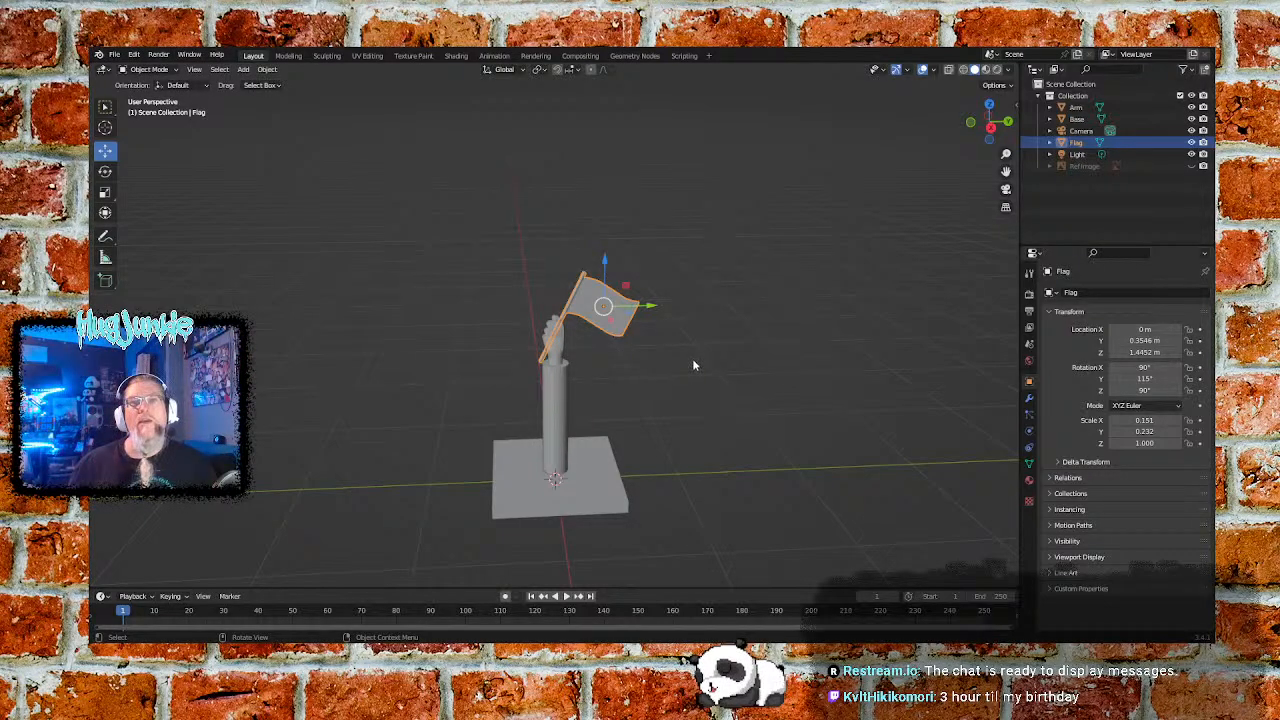
left_click(705, 347)
left_click(619, 308)
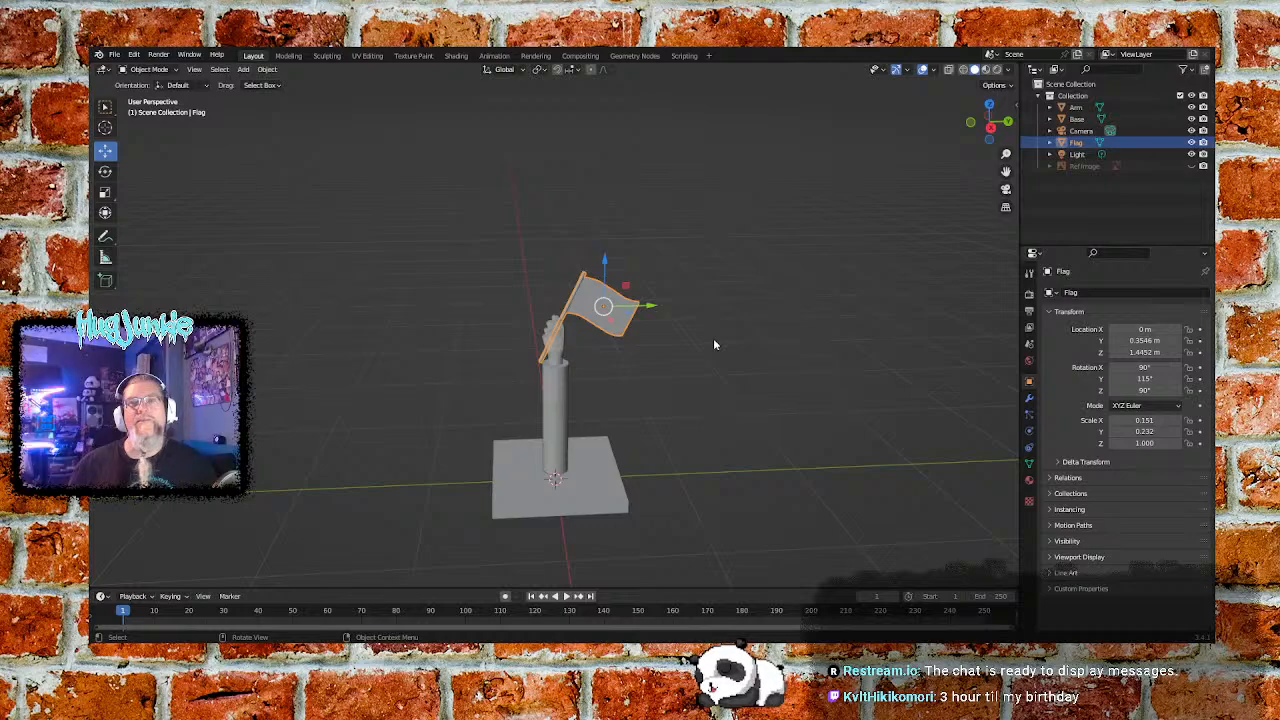
left_click(706, 372)
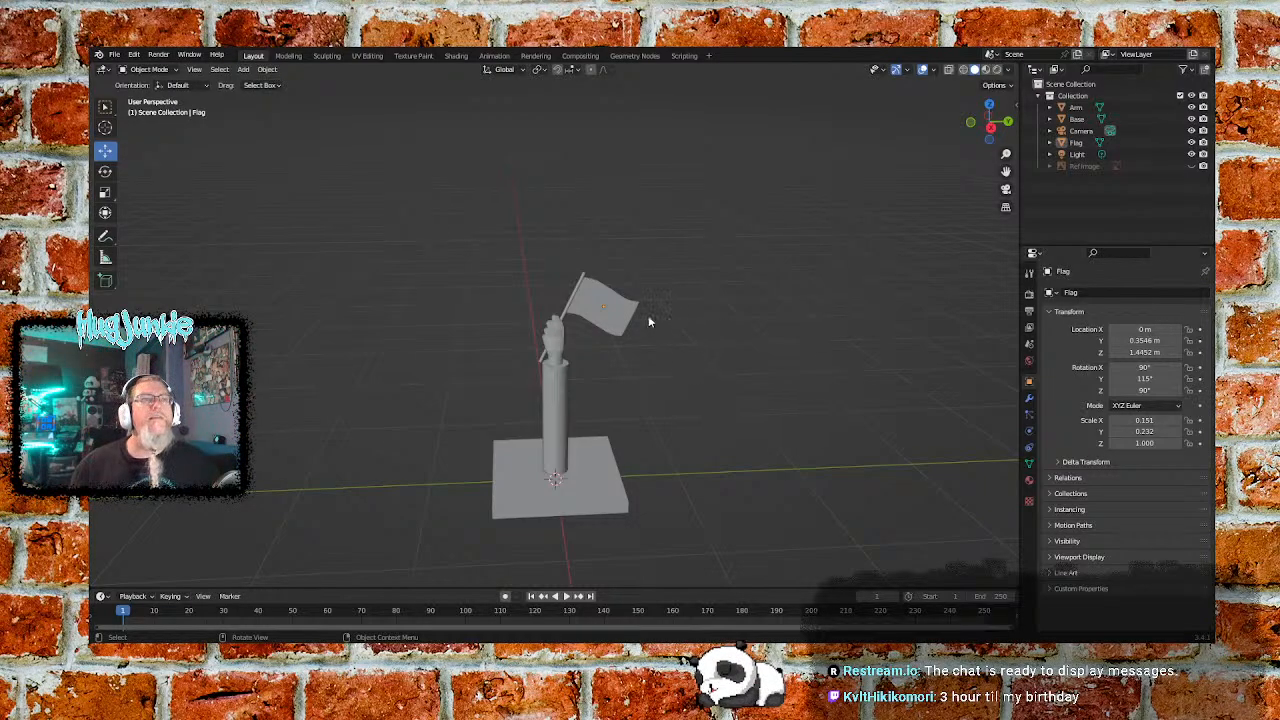
left_click(601, 305)
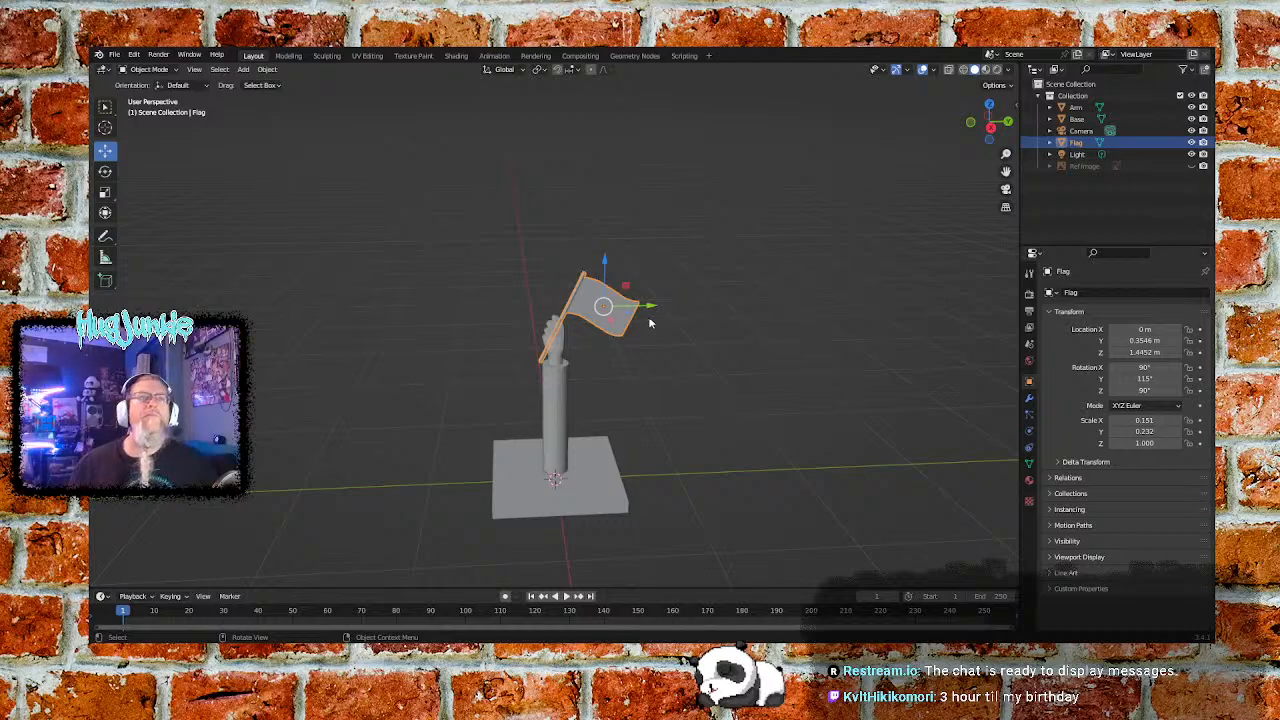
left_click(610, 308)
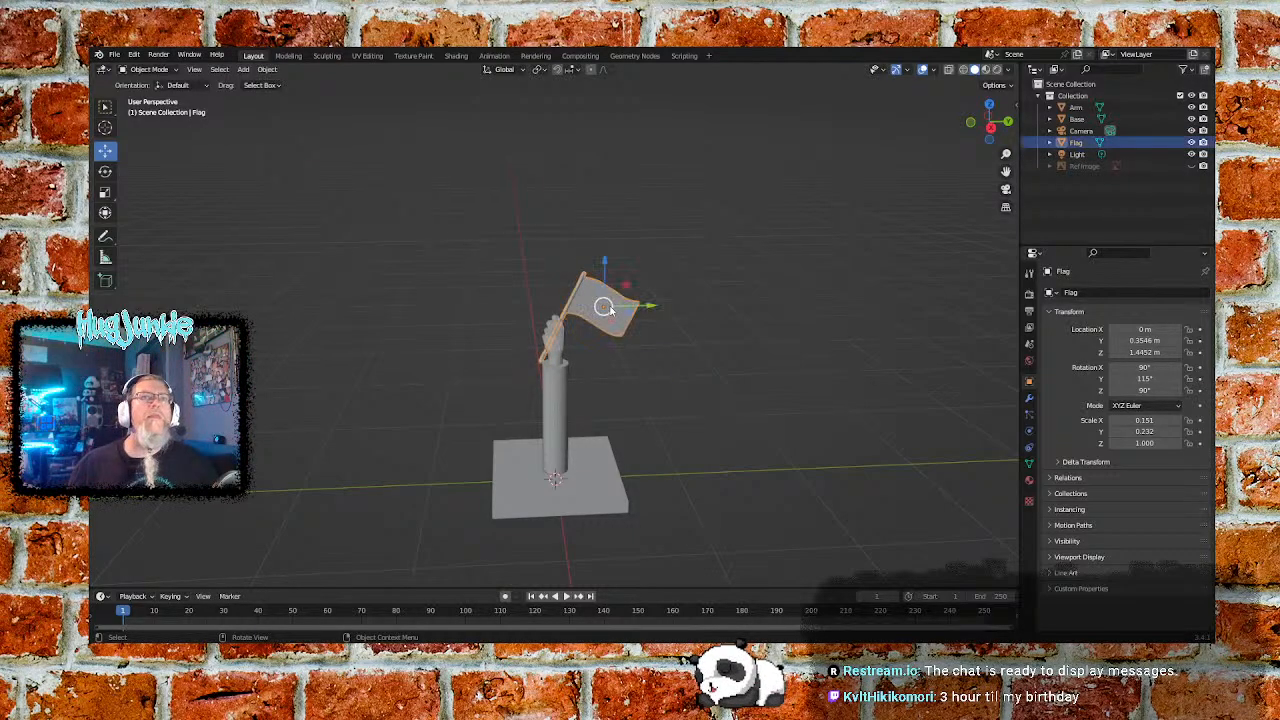
Check whether the flag and its pole select together as one object
left_click(690, 325)
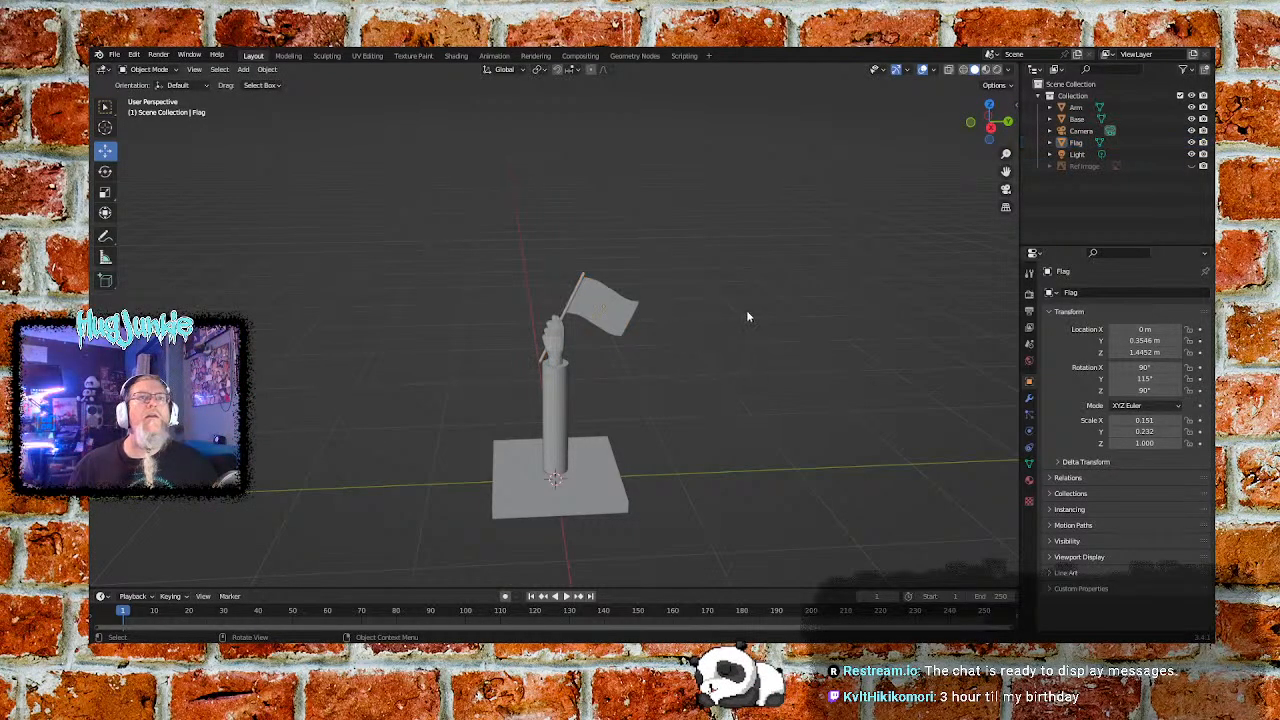
left_click(1049, 143)
left_click(1049, 143)
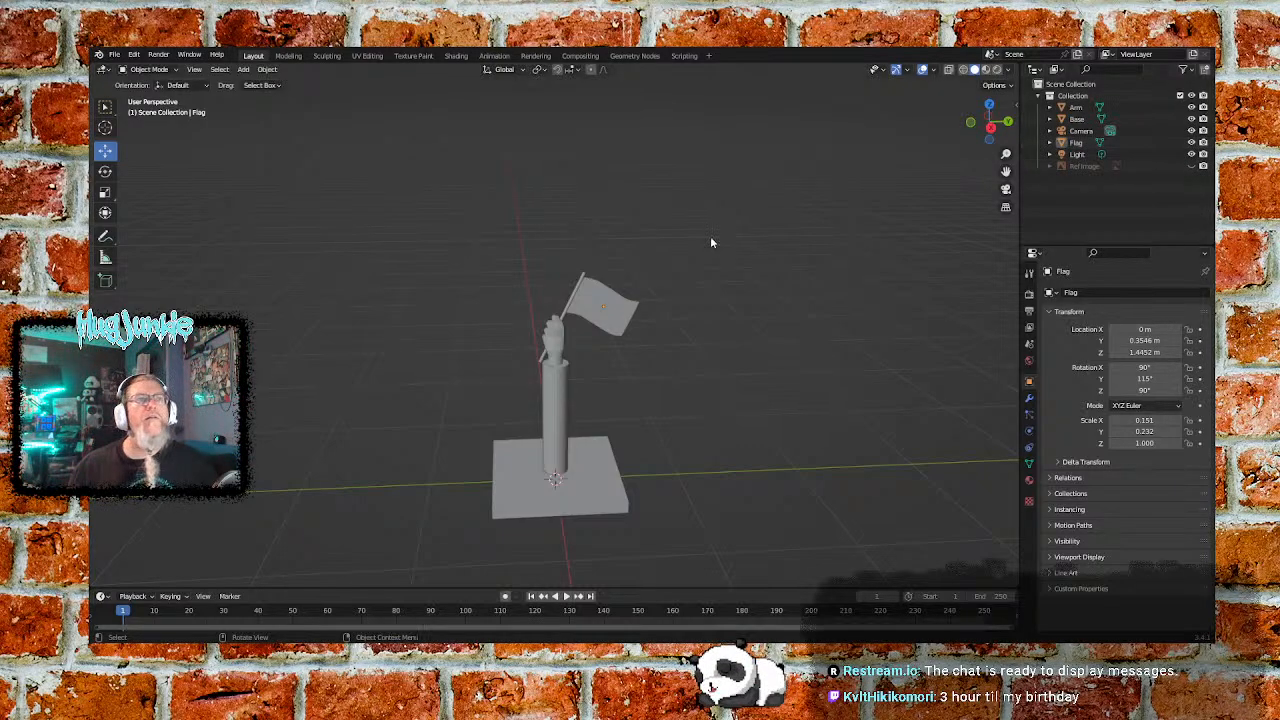
left_click(590, 306)
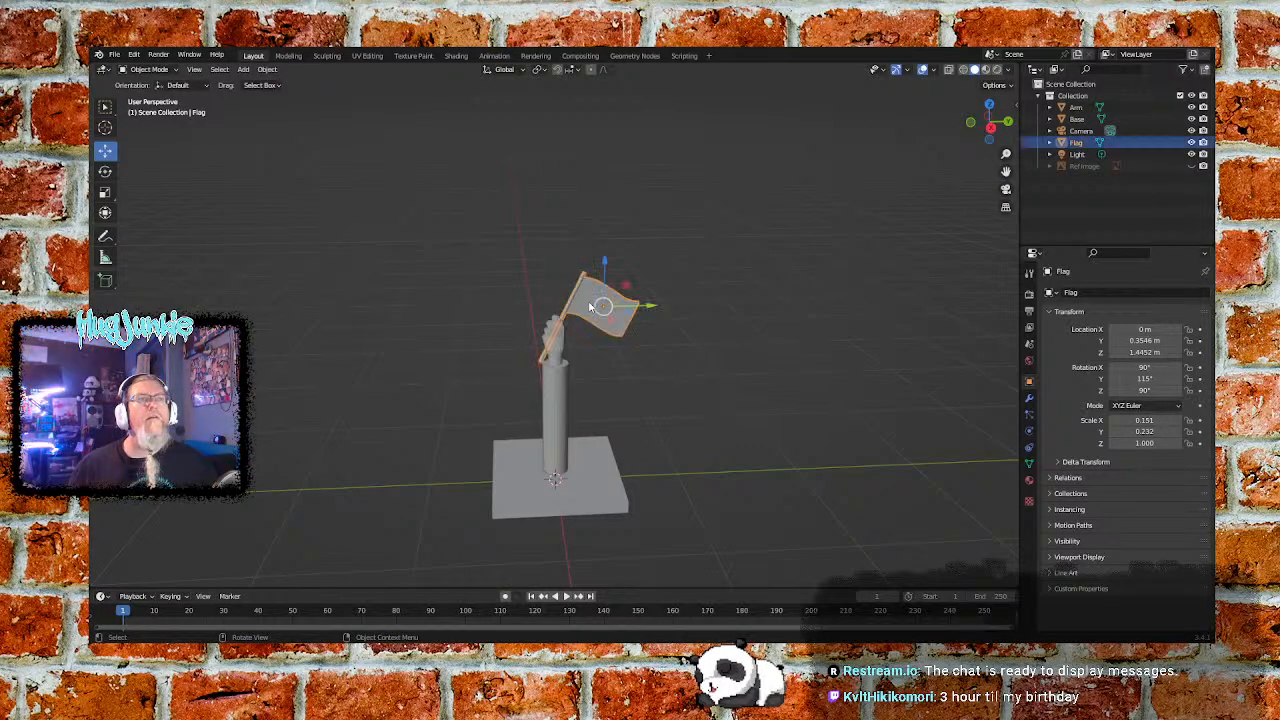
left_click(688, 322)
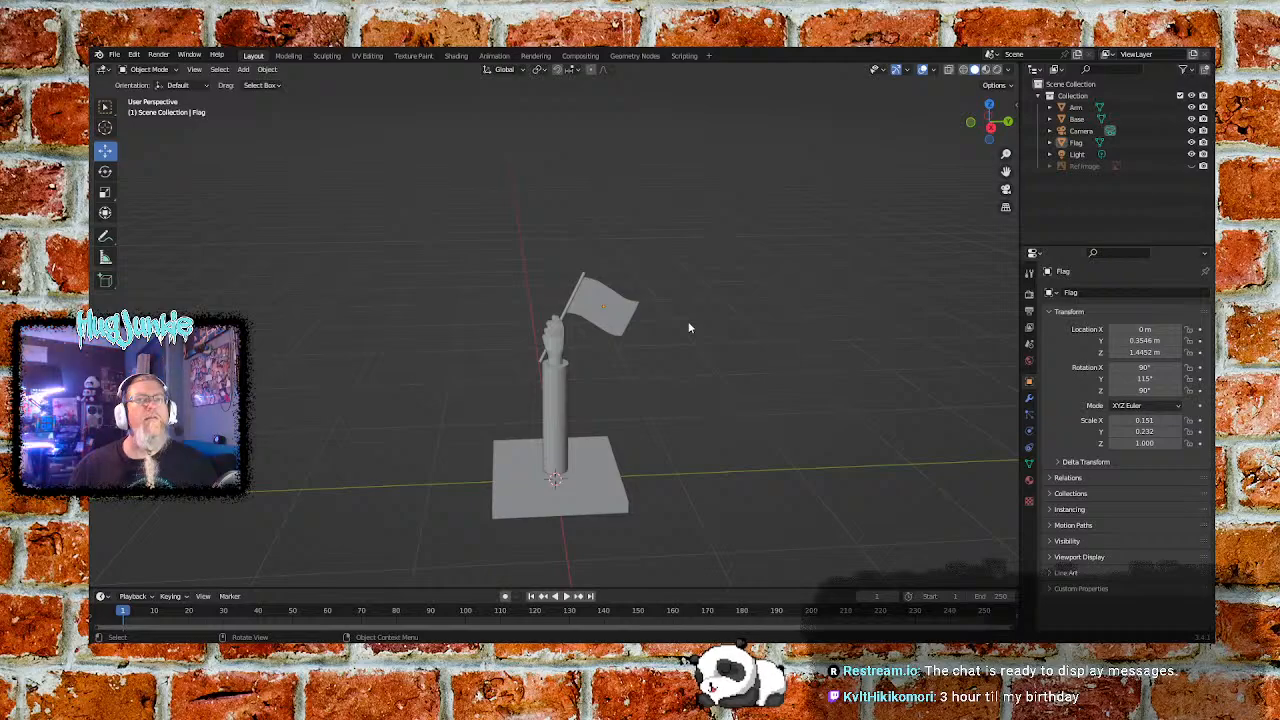
left_click(585, 467)
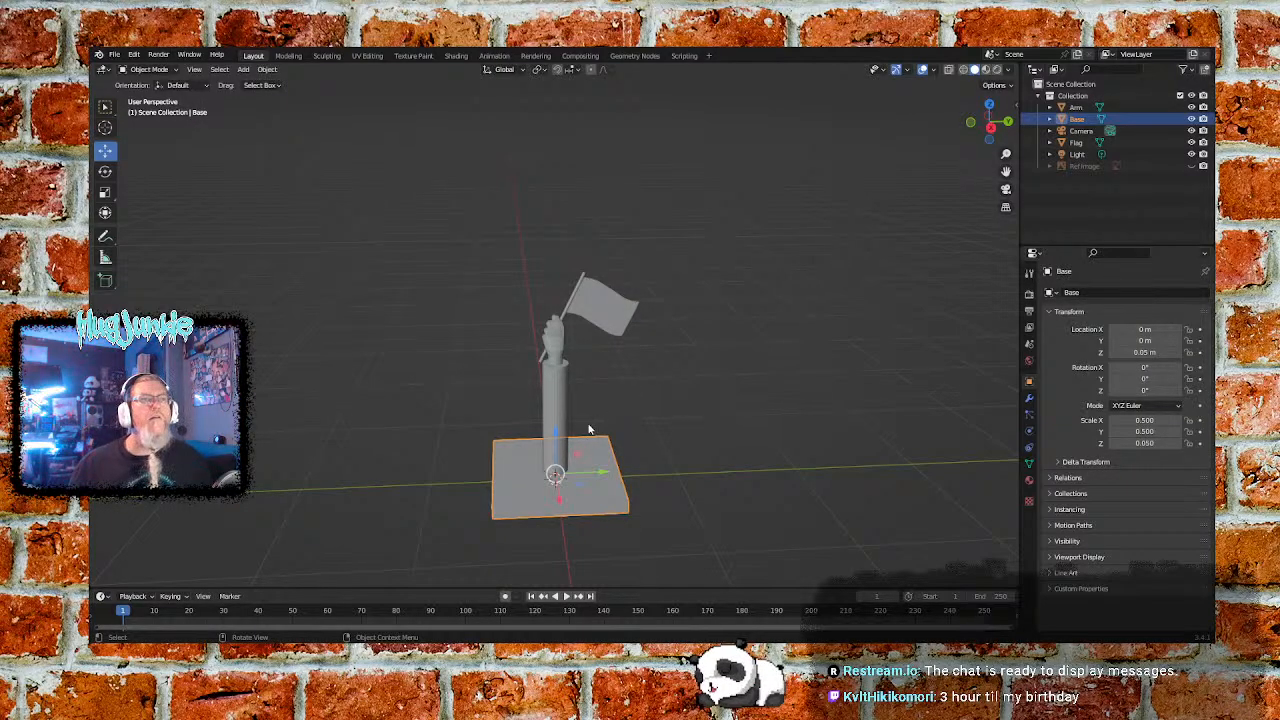
left_click(563, 420)
right_click(565, 397)
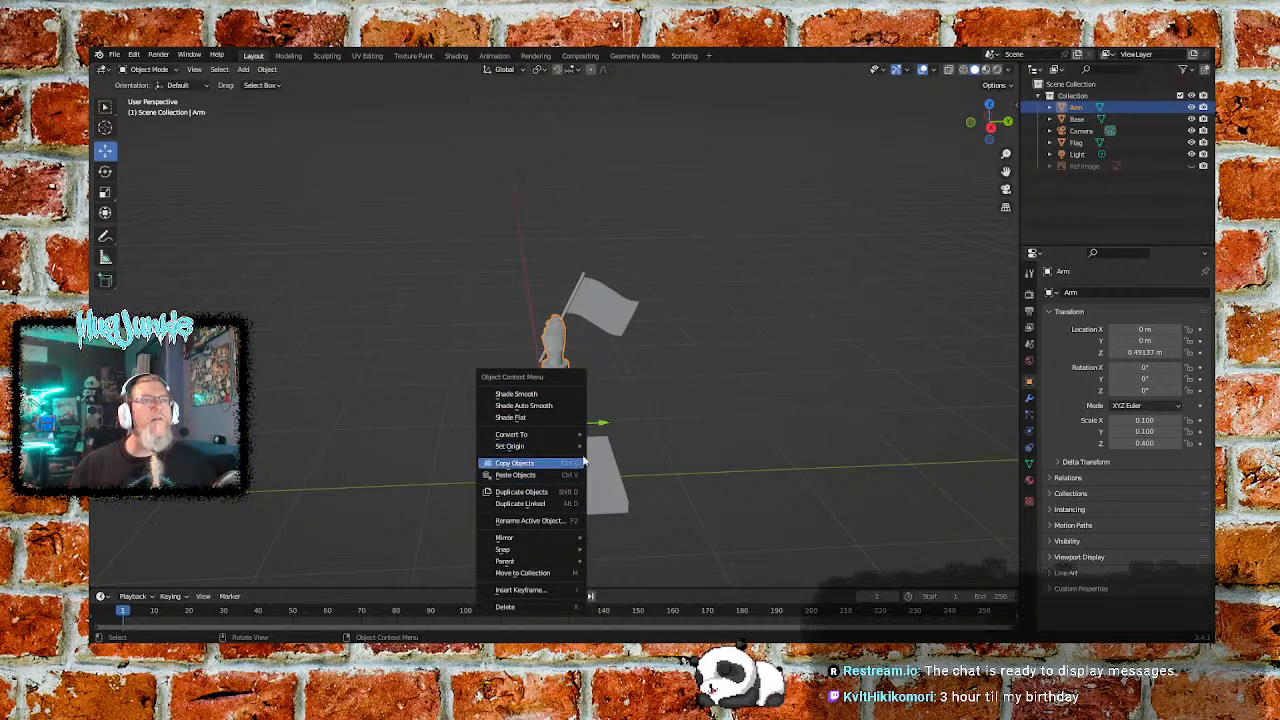
left_click(686, 378)
left_click(587, 480)
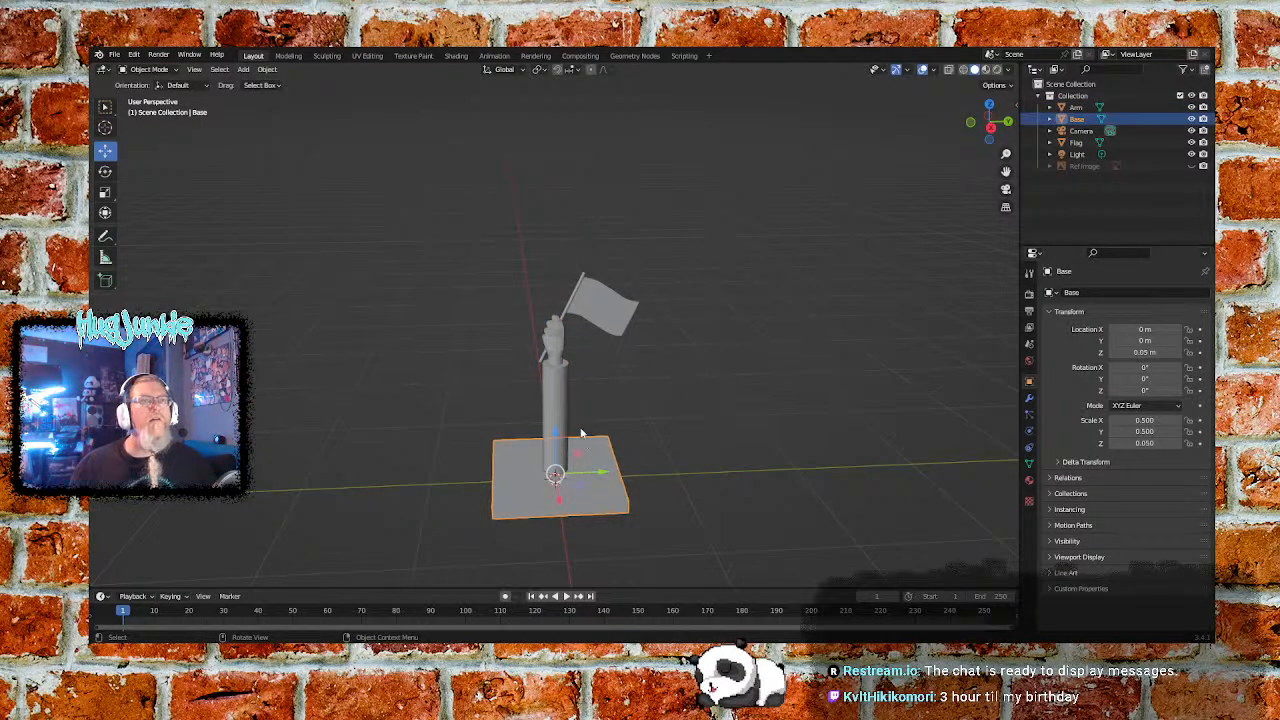
left_click(558, 390)
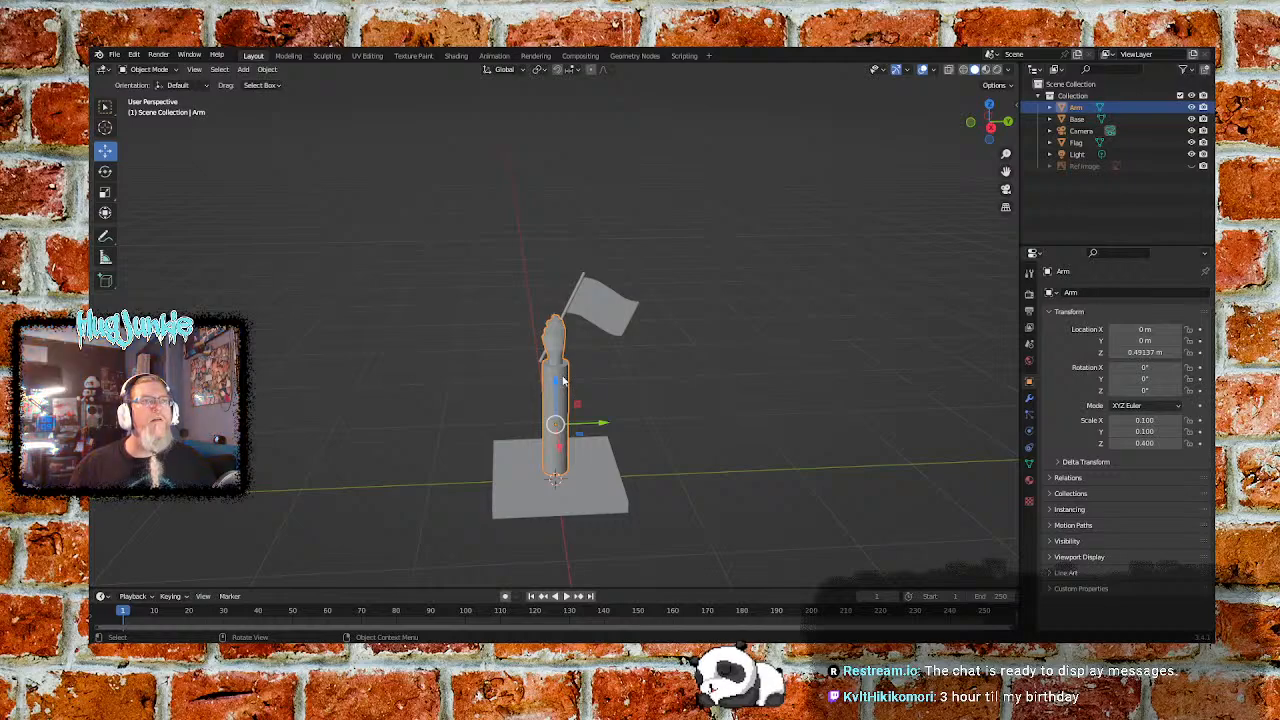
right_click(563, 379)
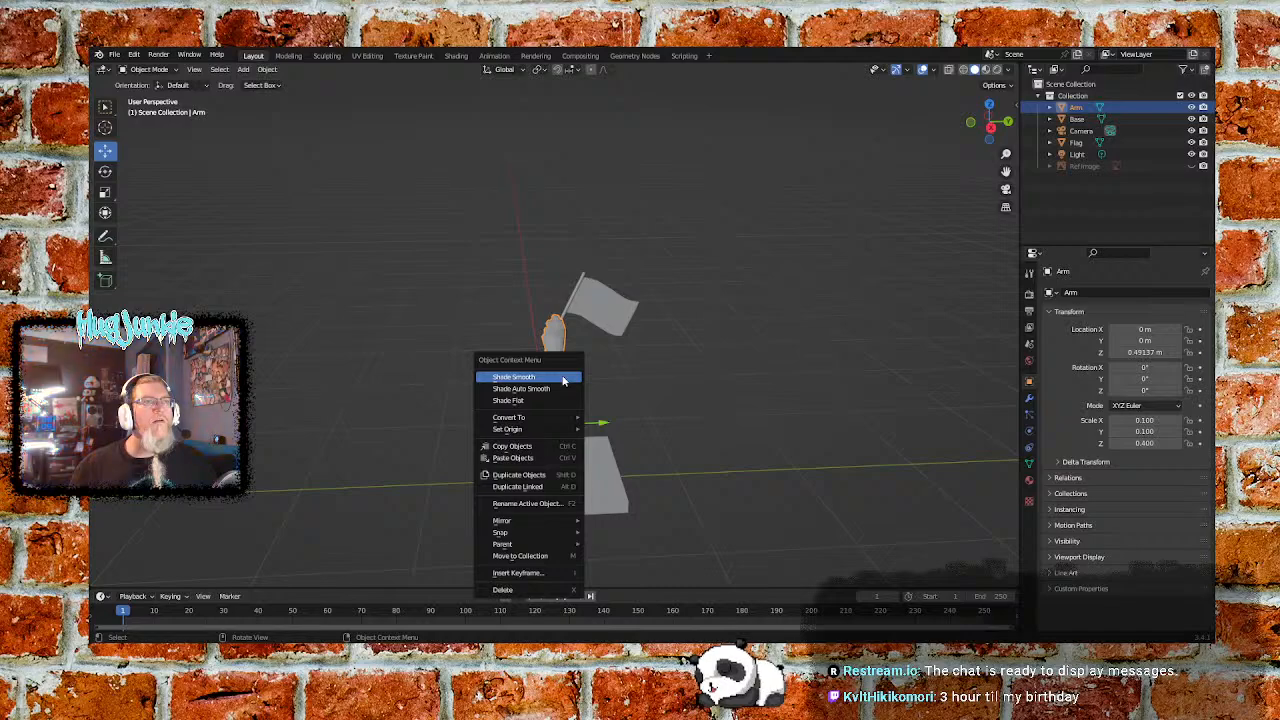
left_click(563, 378)
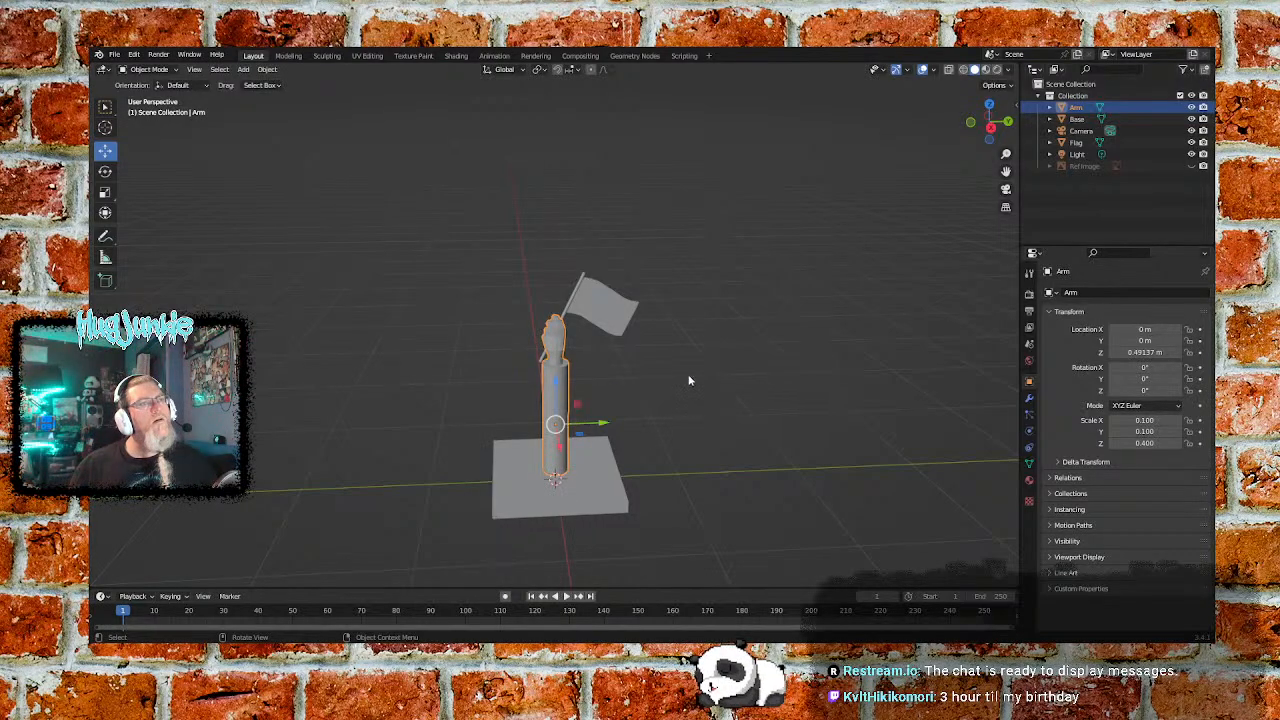
left_click(665, 424)
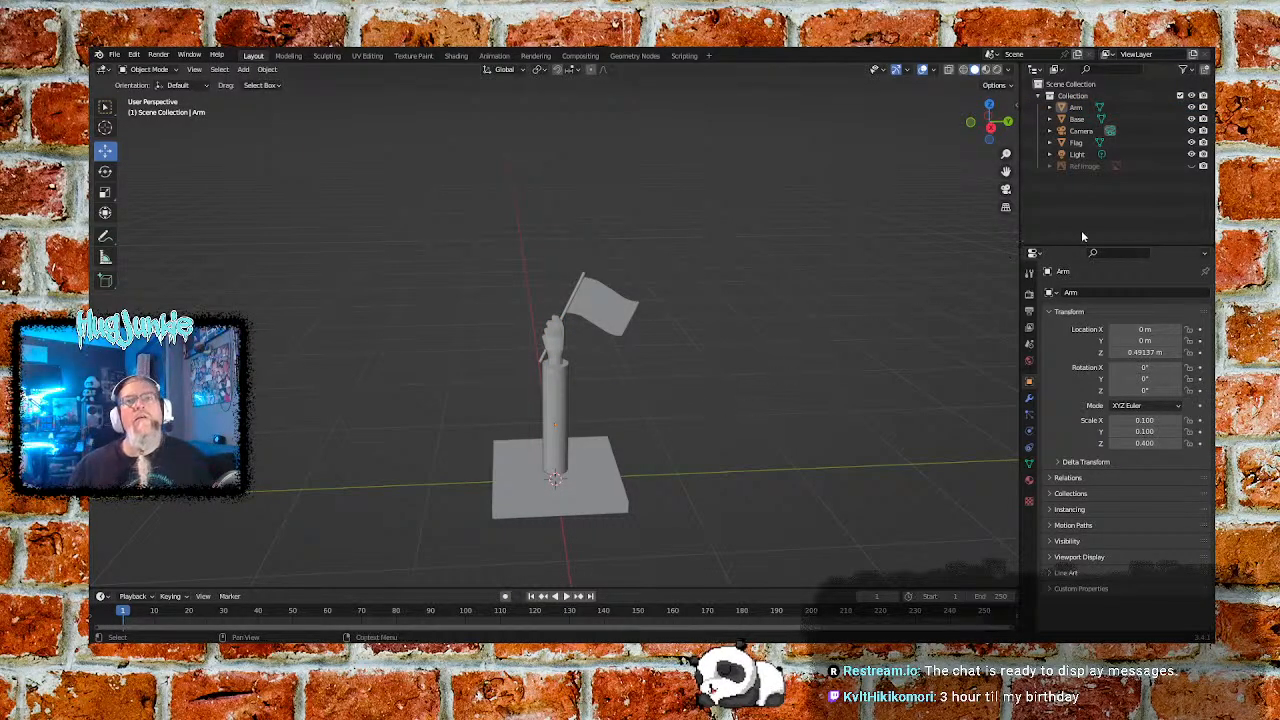
Examine the object and parenting options available with both Base and Arm selected
left_click(1082, 119)
left_click(1082, 108, "ctrl")
right_click(1080, 116)
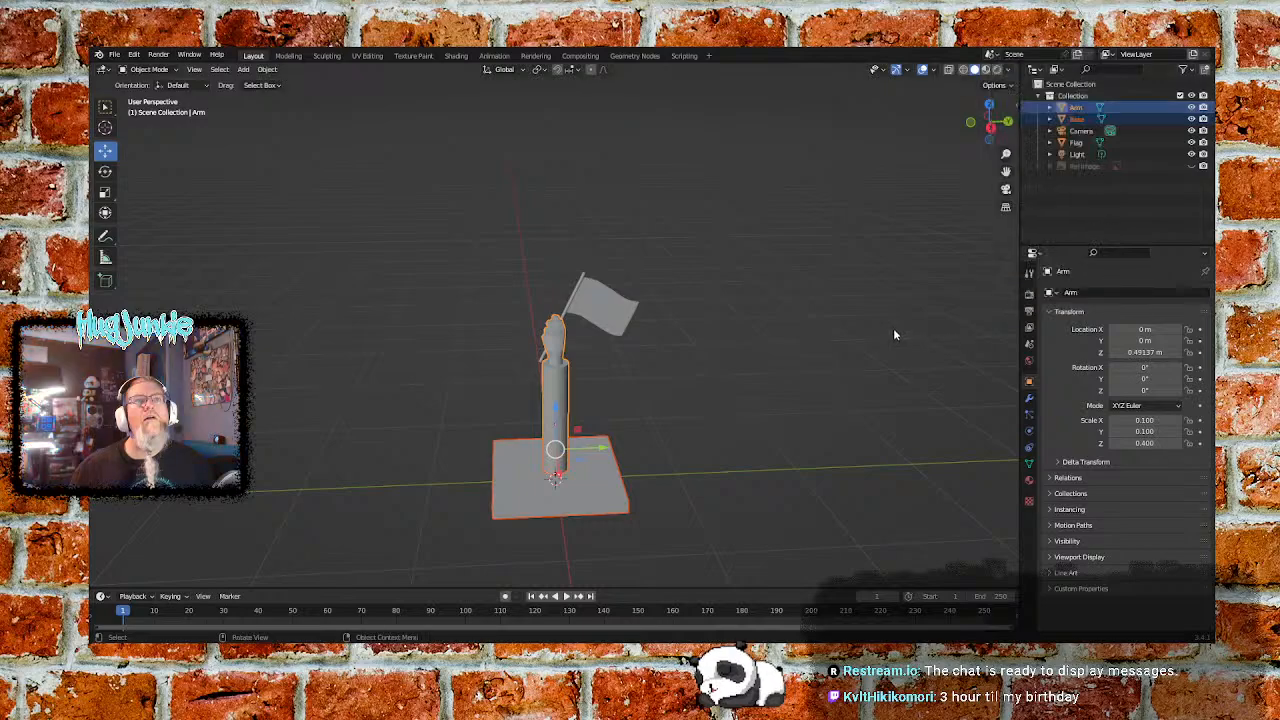
left_click(957, 249)
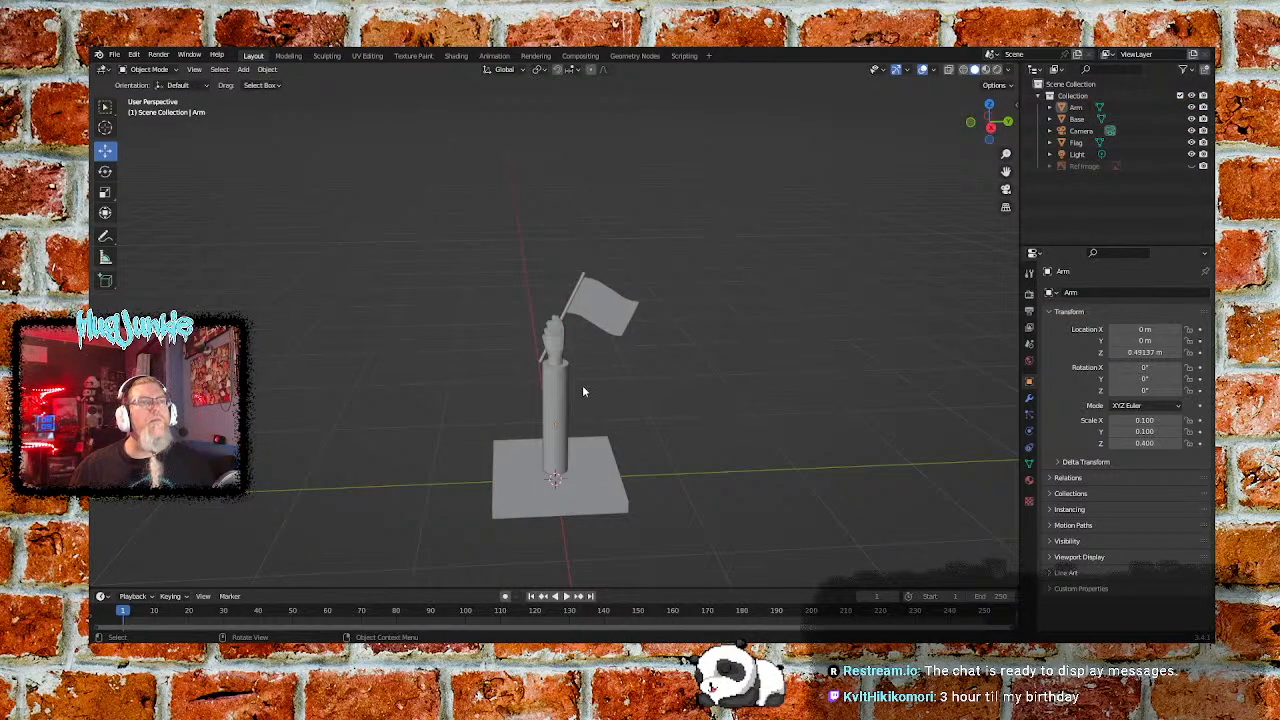
left_click(591, 481)
left_click(562, 400, "shift")
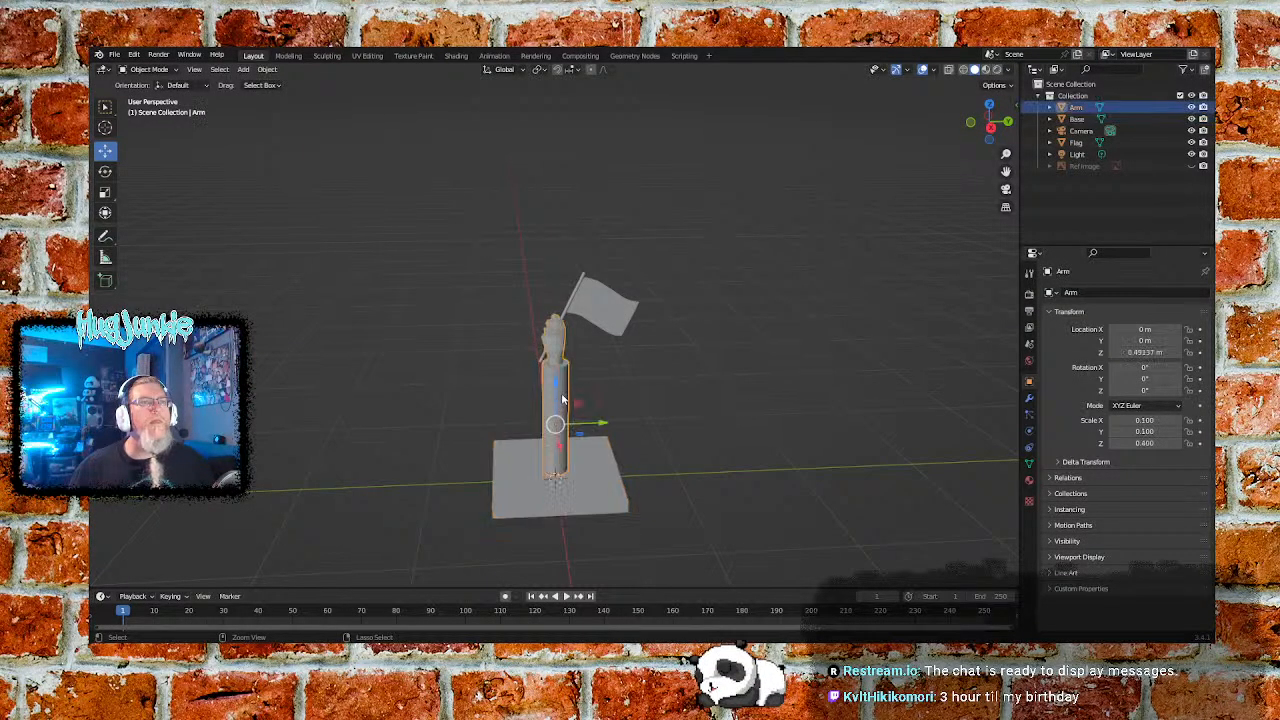
right_click(562, 400)
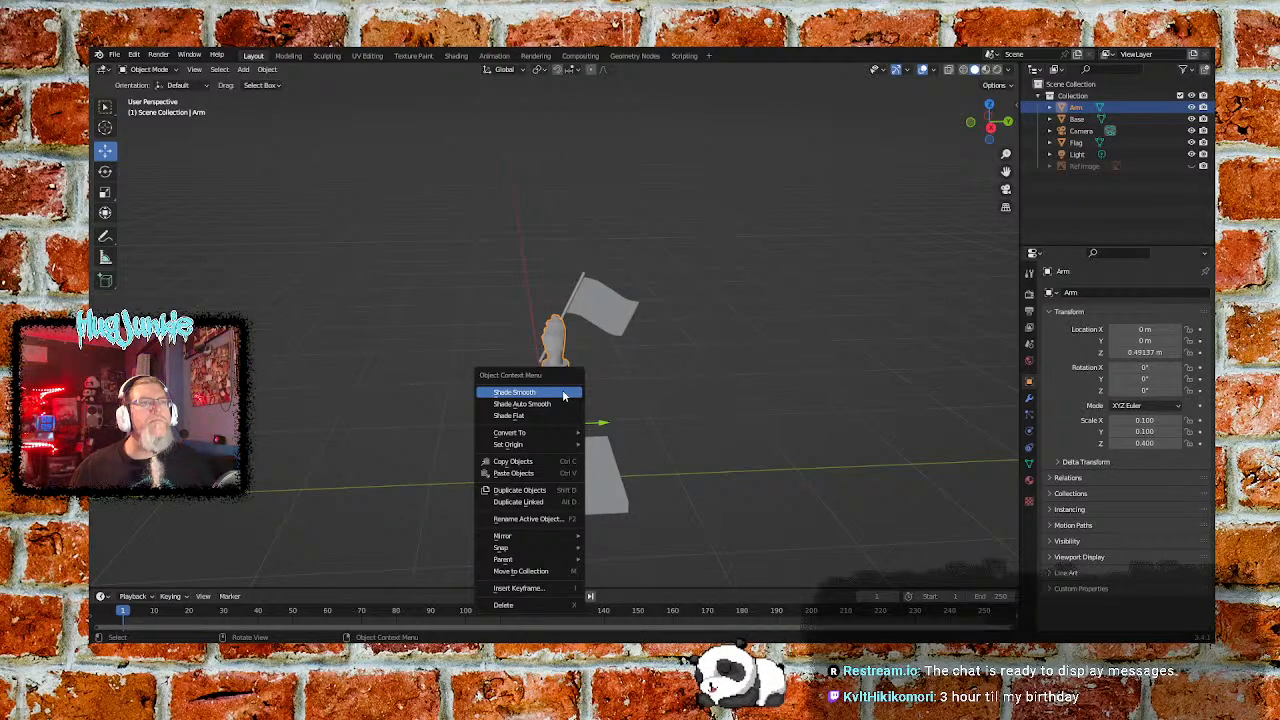
mouse_move(562, 561)
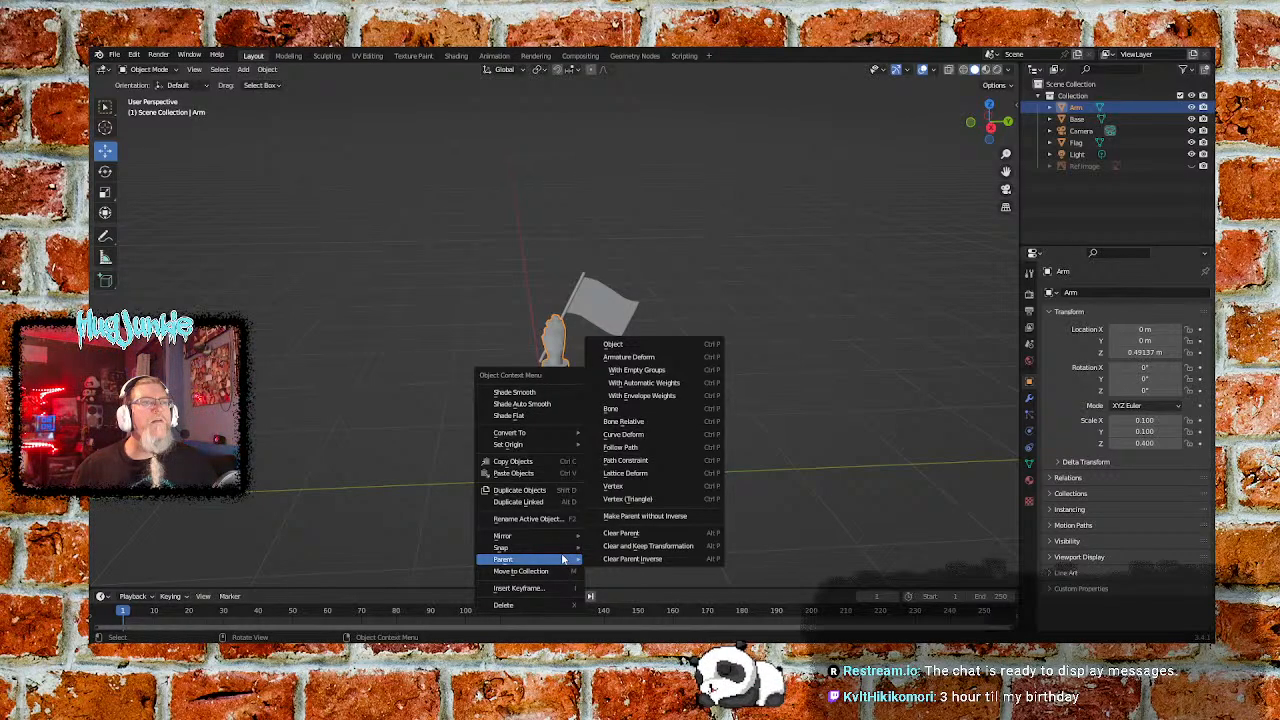
left_click(800, 352)
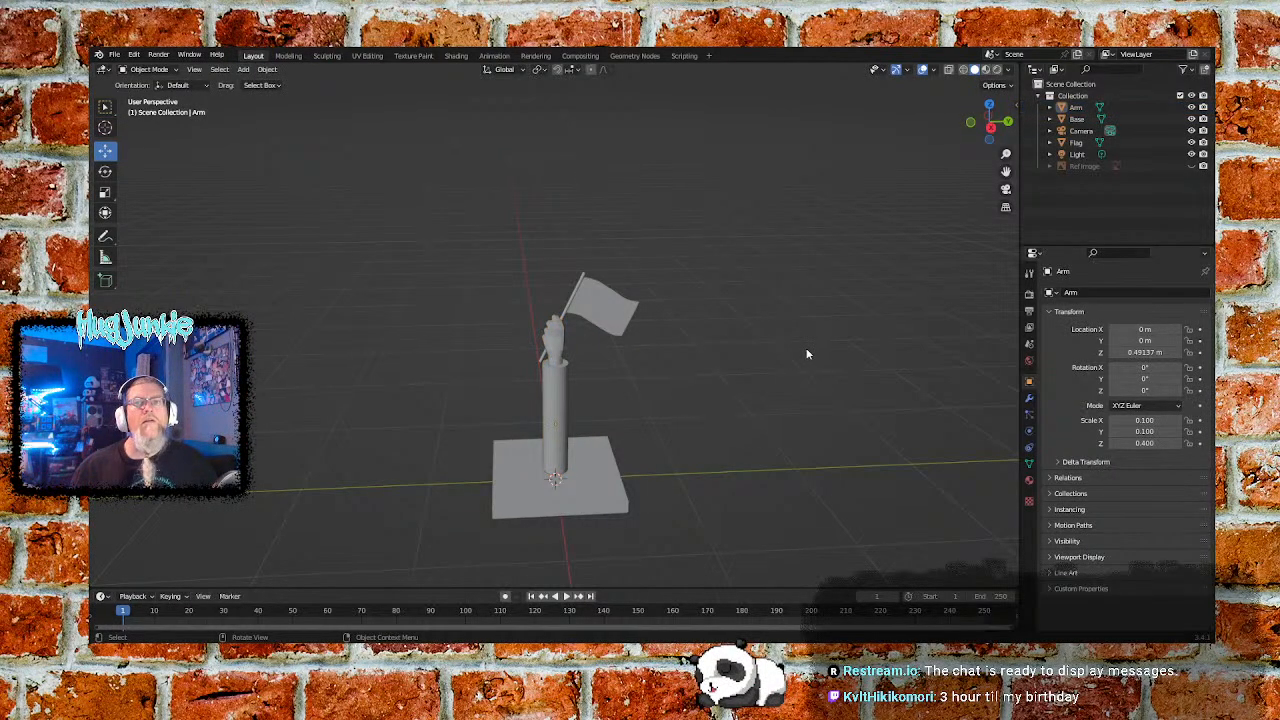
Open the Flag mesh in Edit Mode, focused on where the cloth meets the pole's upper end
left_click(616, 320)
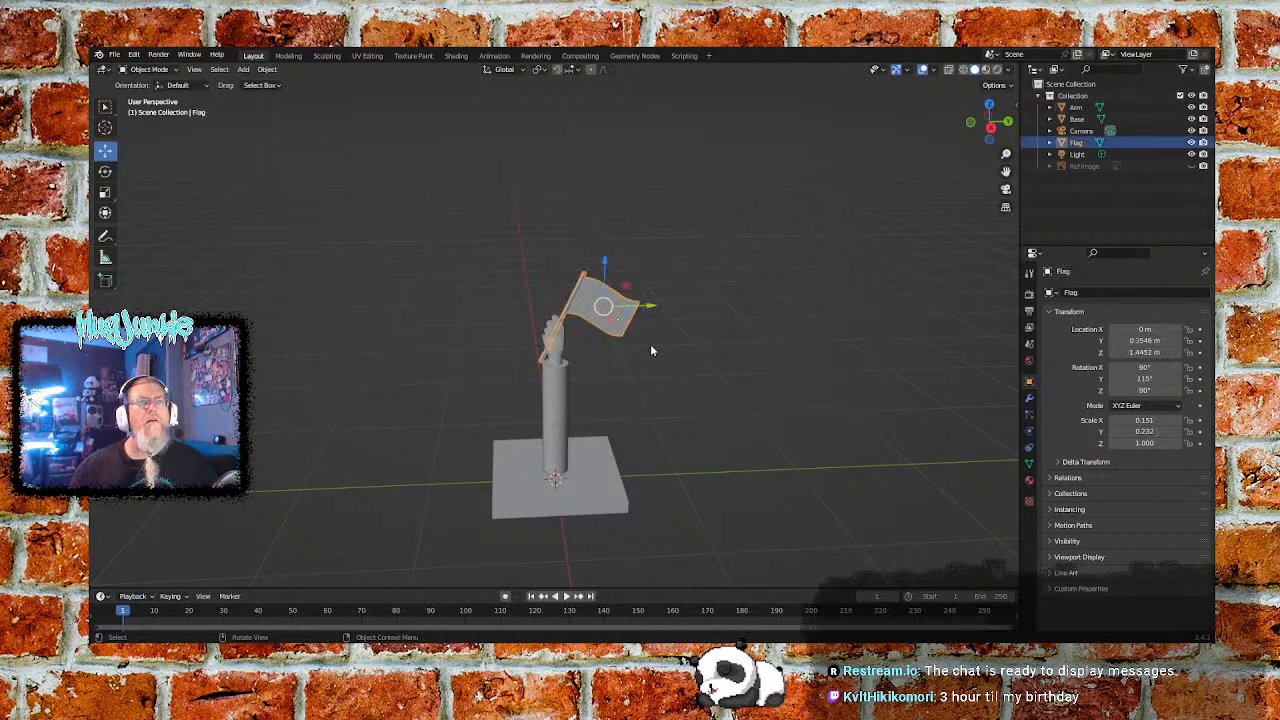
left_click(696, 376)
scroll(600, 275, "up", 6)
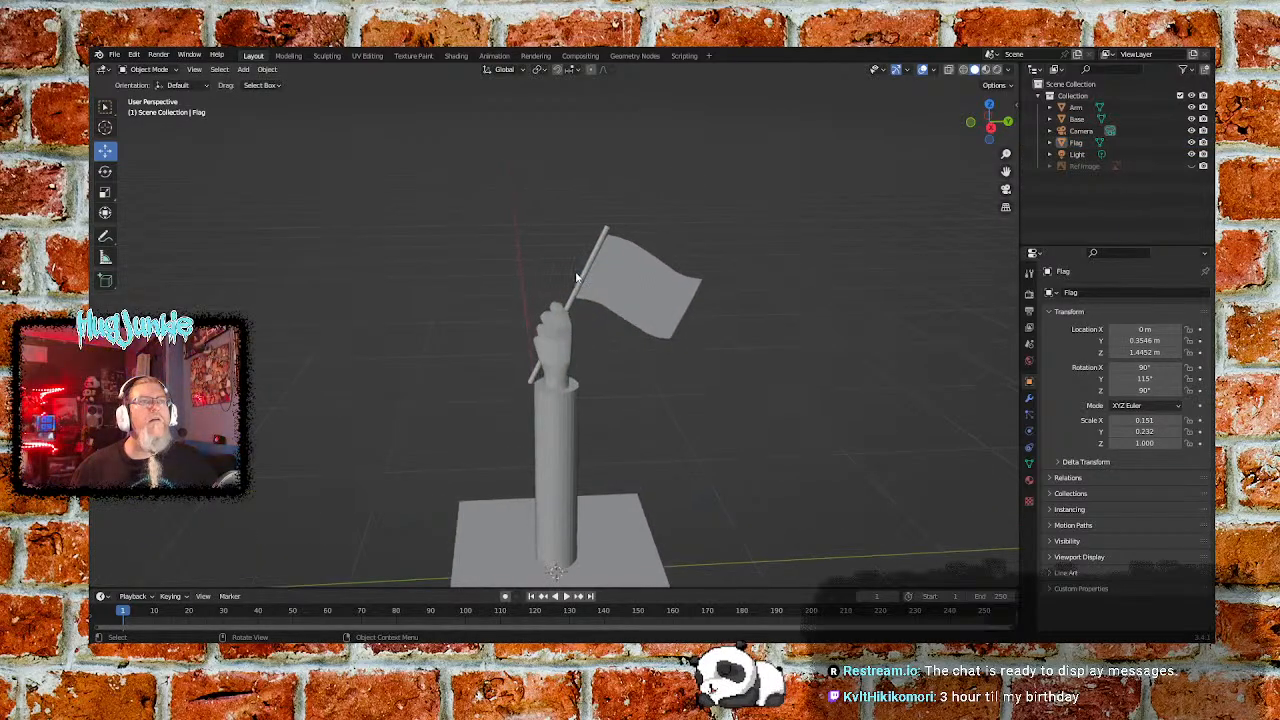
scroll(617, 264, "up", 1)
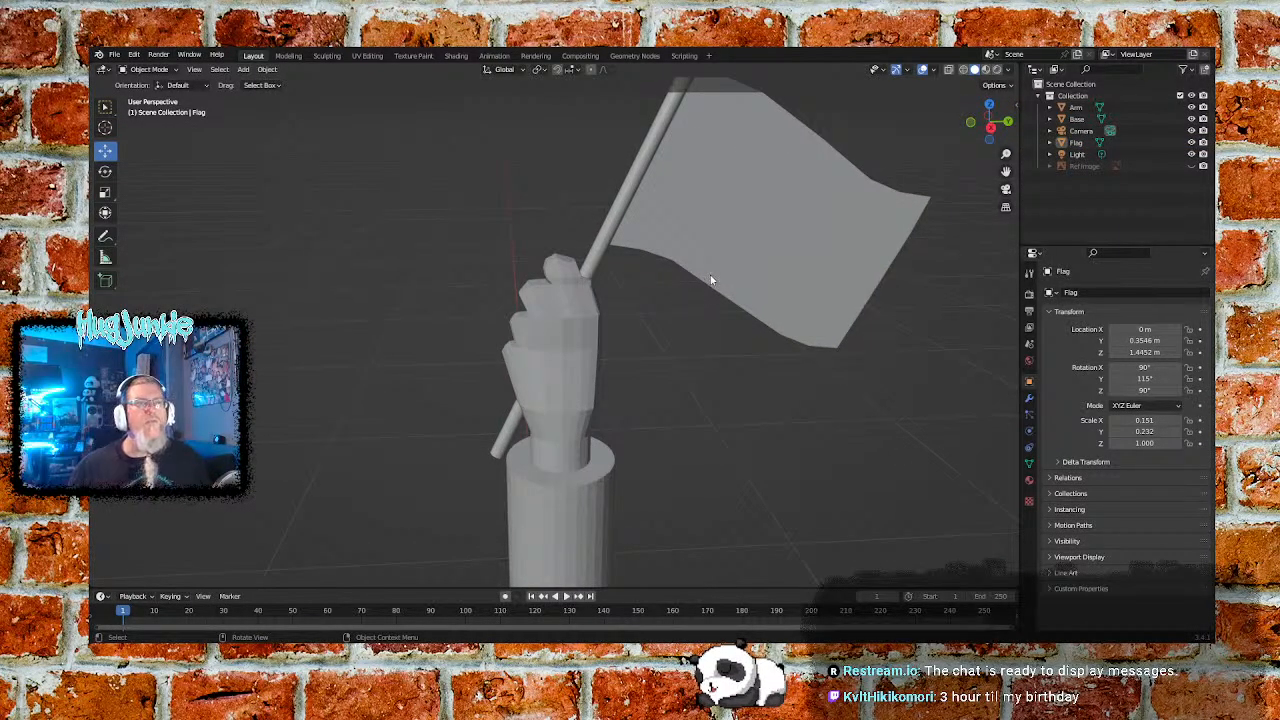
scroll(705, 290, "down", 4)
middle_click_drag(688, 250, 534, 274, "shift")
scroll(646, 452, "up", 5)
scroll(578, 269, "up", 1)
left_click(534, 274)
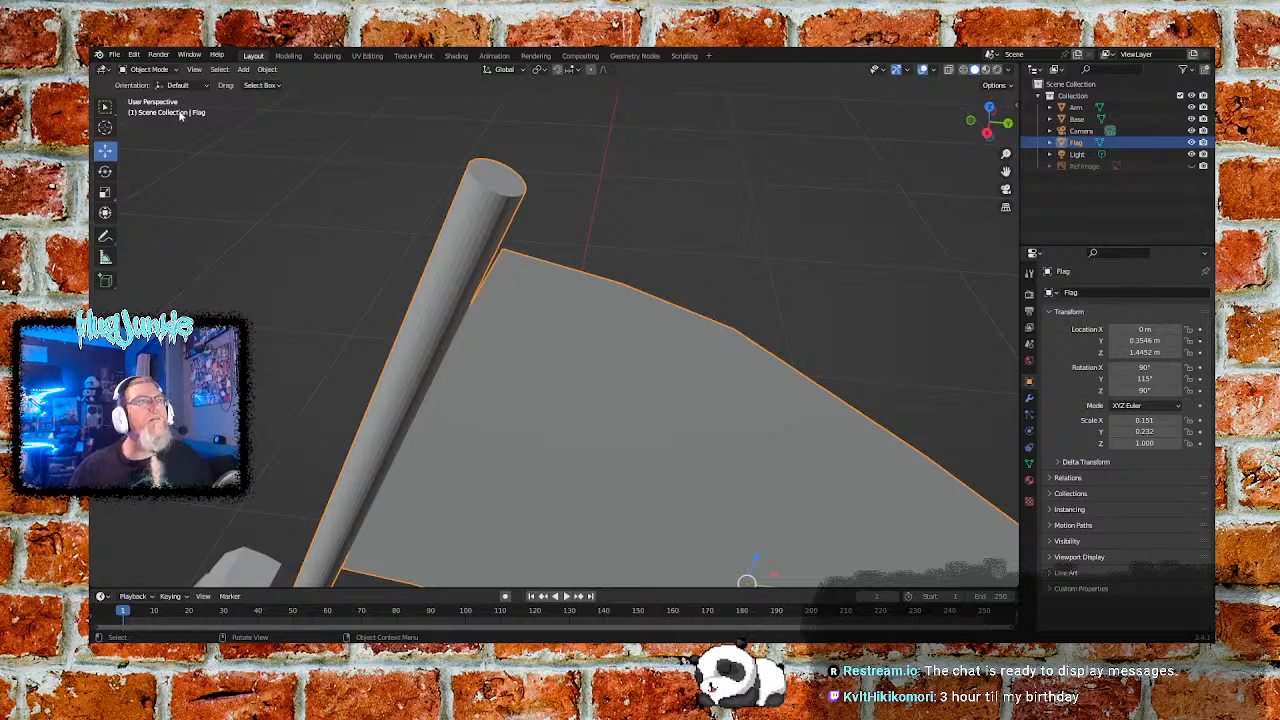
left_click(148, 69)
left_click(150, 90)
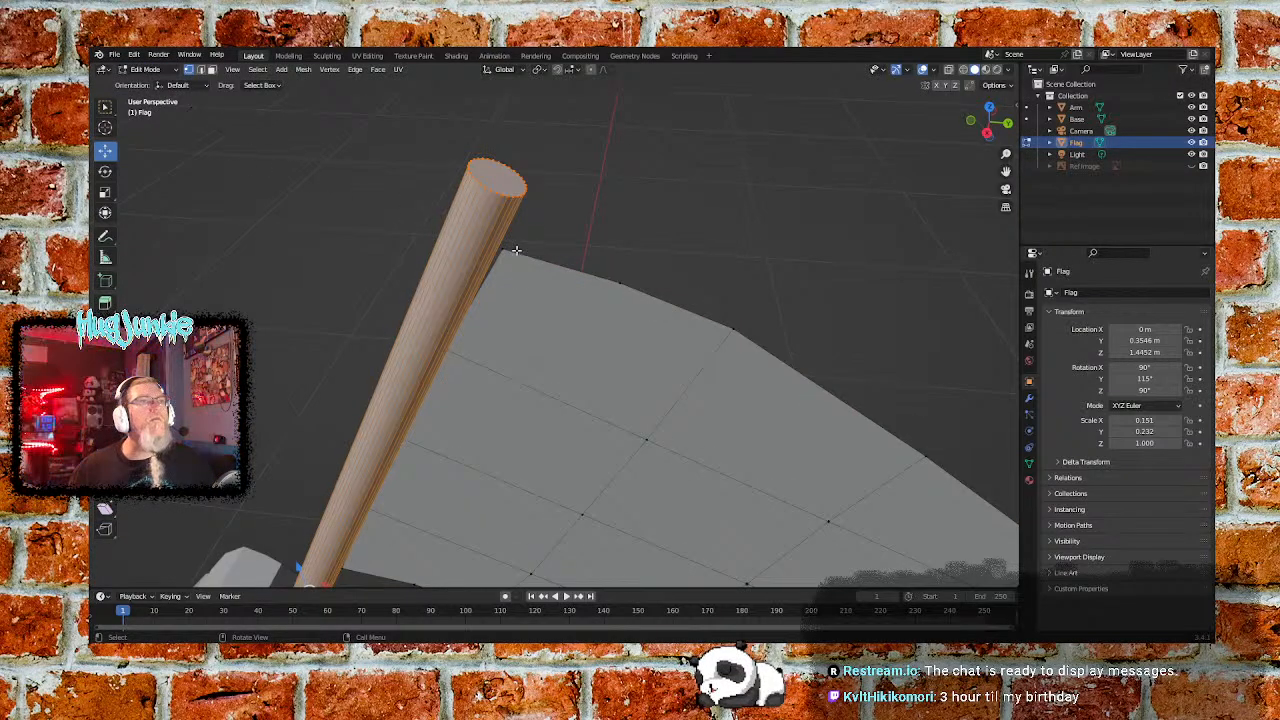
Examine the flag's vertices along the pole and near the hand, and return to Object Mode
left_click(620, 283)
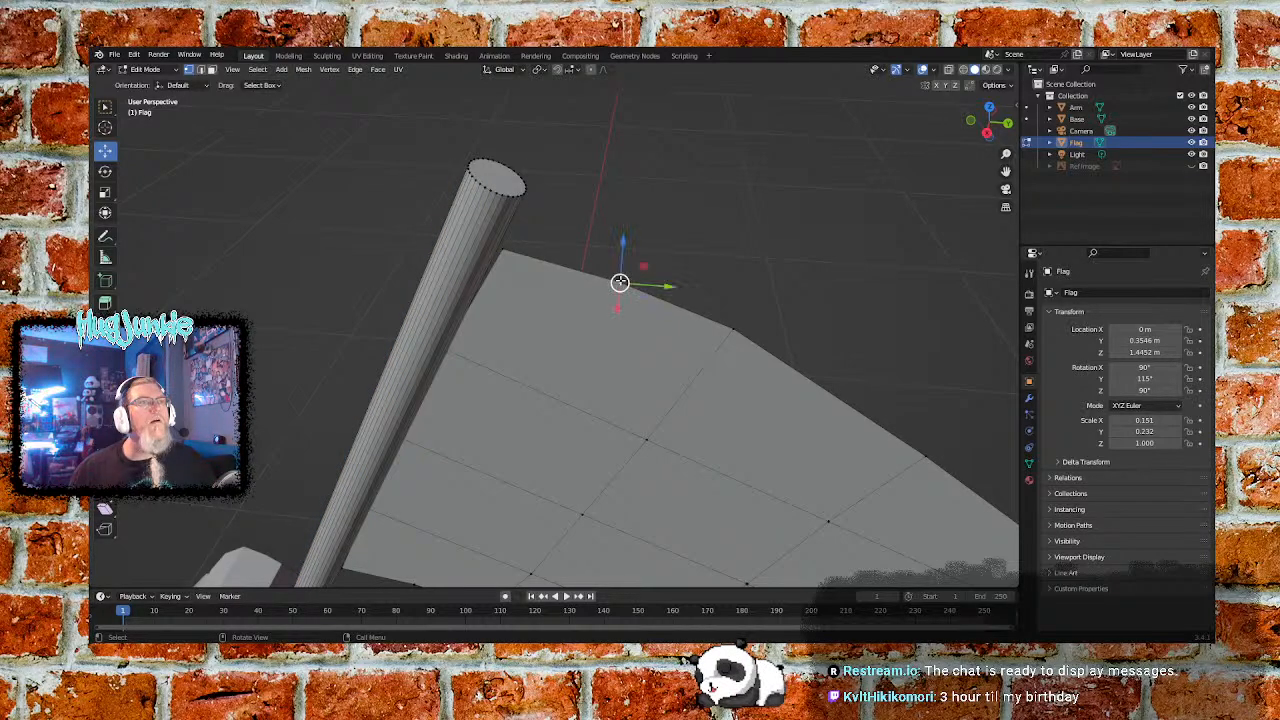
left_click_drag(620, 283, 497, 249)
mouse_move(680, 246)
middle_mouse_down()
mouse_move(652, 271)
mouse_move(686, 242)
middle_mouse_up()
middle_click_drag(472, 425, 566, 284)
mouse_move(523, 362)
middle_mouse_down("ctrl")
mouse_move(537, 249)
mouse_move(540, 360)
middle_mouse_up("ctrl")
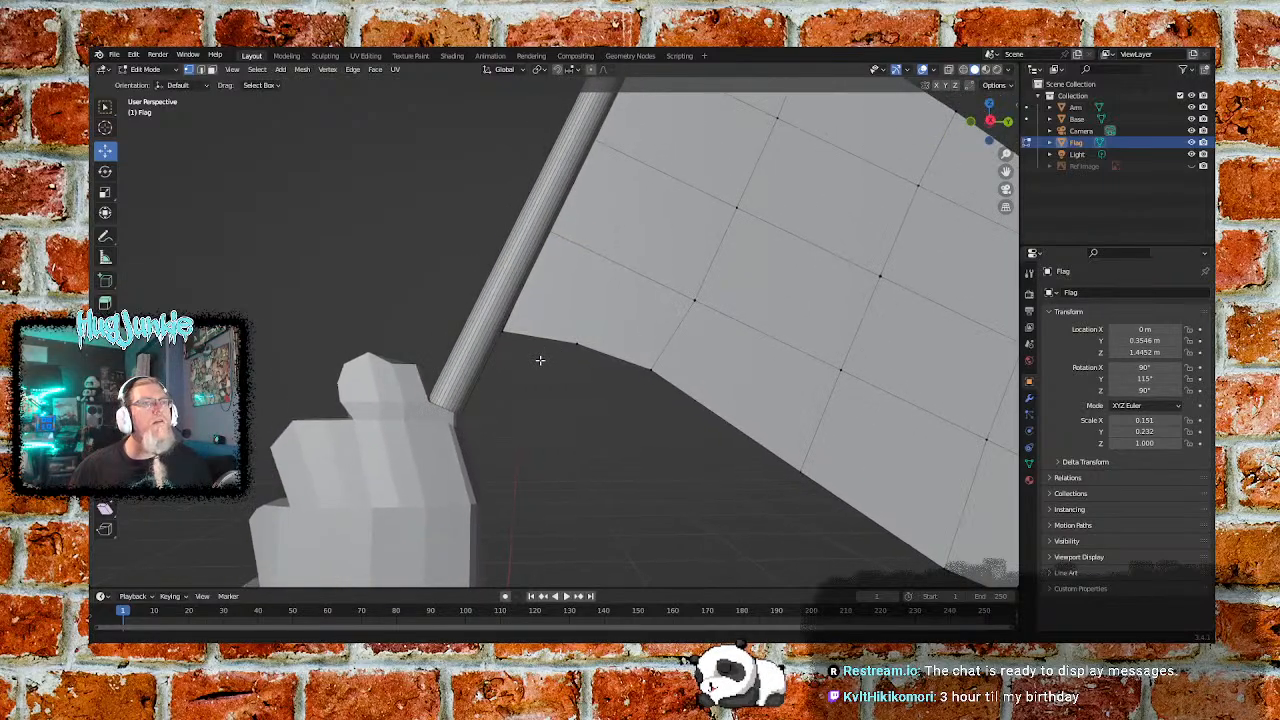
middle_click_drag(590, 280, 609, 336, "ctrl")
mouse_move(522, 187)
middle_mouse_down()
mouse_move(486, 243)
mouse_move(486, 229)
mouse_move(434, 229)
mouse_move(531, 203)
mouse_move(505, 206)
middle_mouse_up()
scroll(531, 203, "down", 4)
left_click(160, 69)
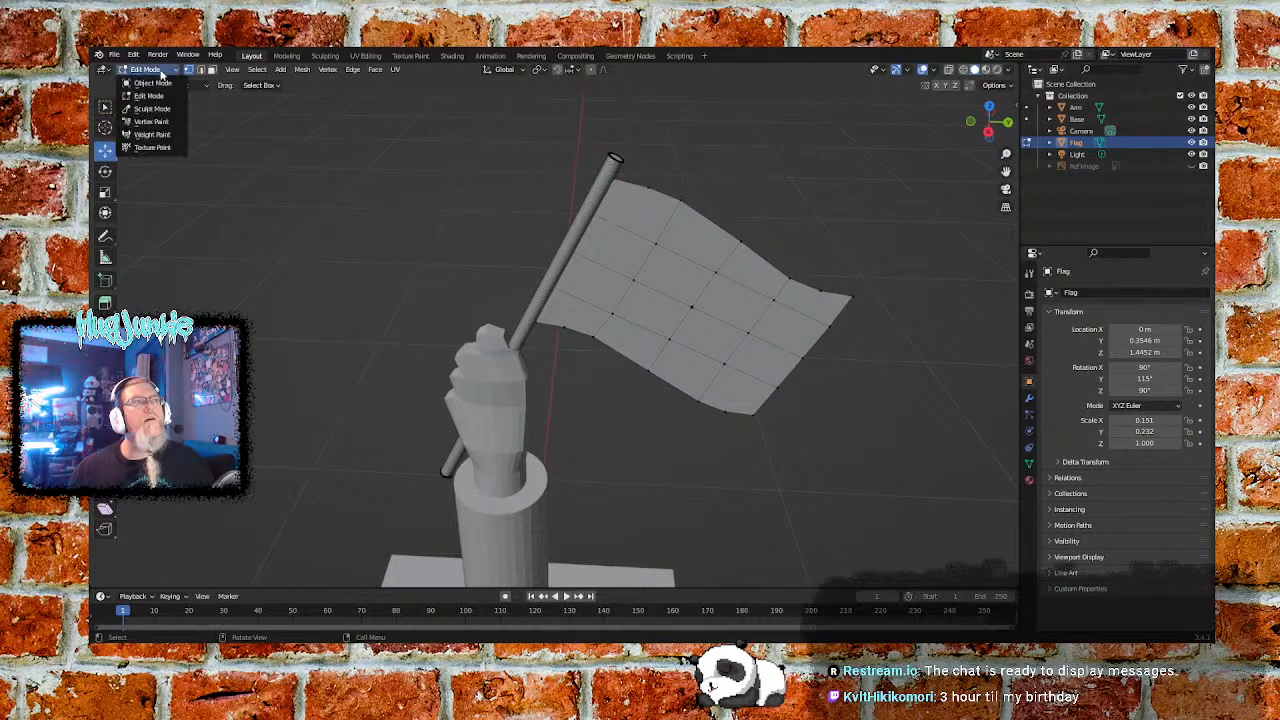
left_click(150, 82)
Join the Arm and Flag meshes into a single object, with Flag as the active one
left_click(388, 194)
left_click(505, 368)
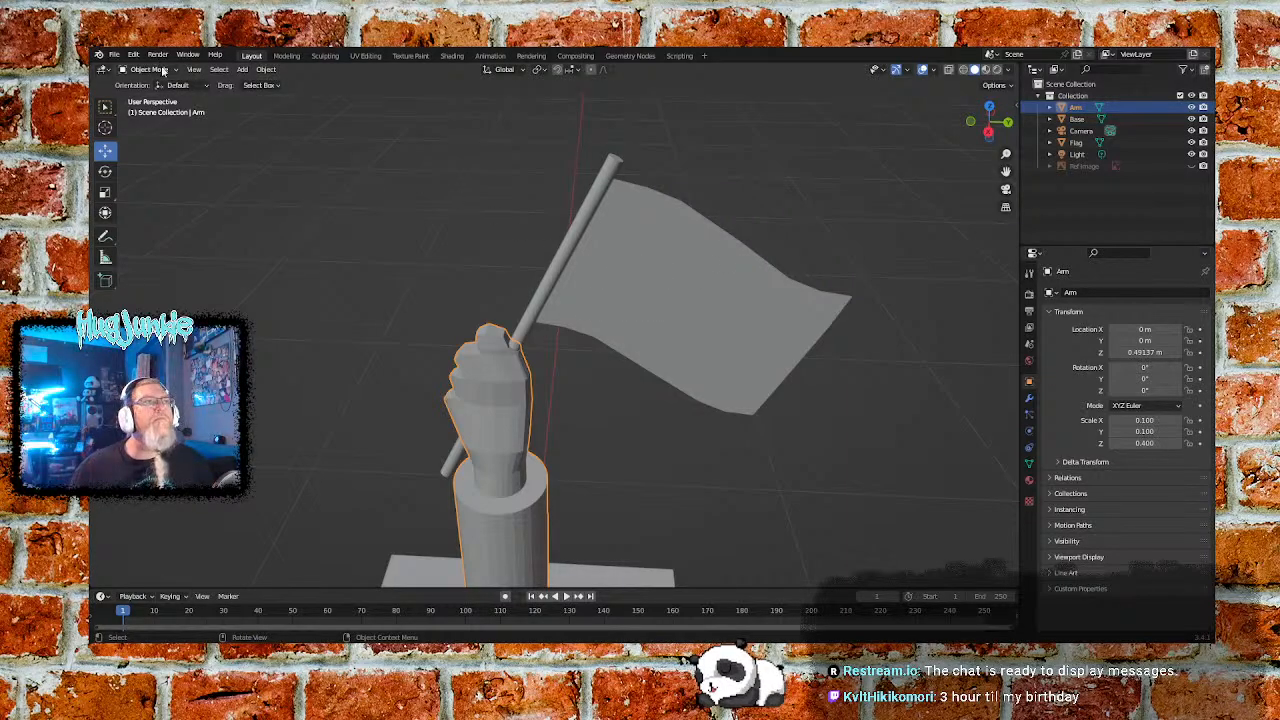
left_click(535, 248)
left_click(498, 374)
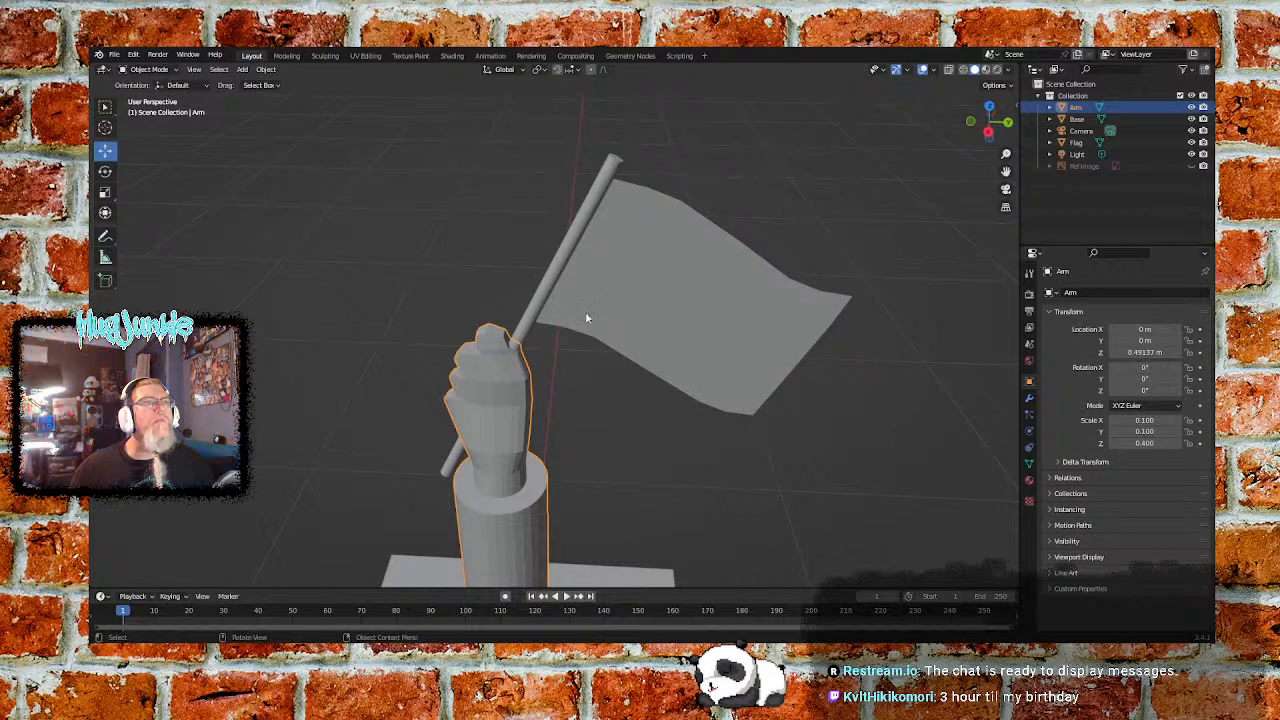
left_click(598, 288, "shift")
right_click(598, 288)
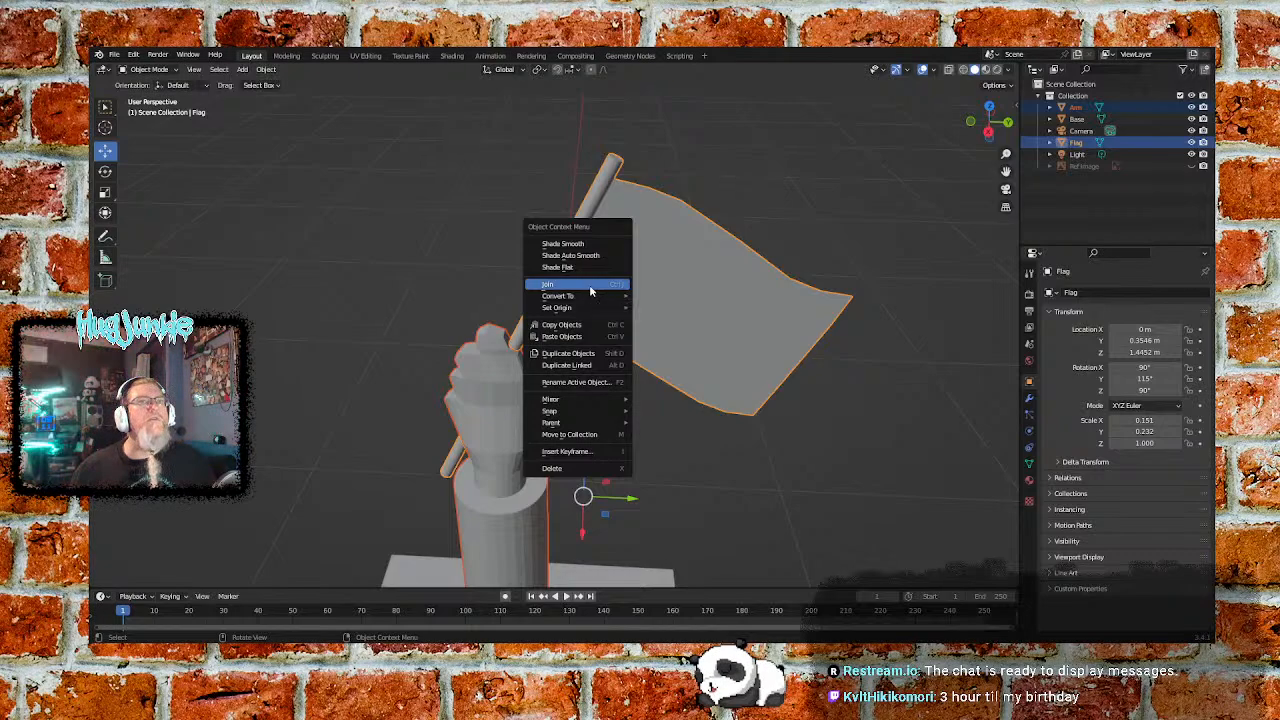
left_click(590, 287)
left_click(474, 297)
left_click(500, 368)
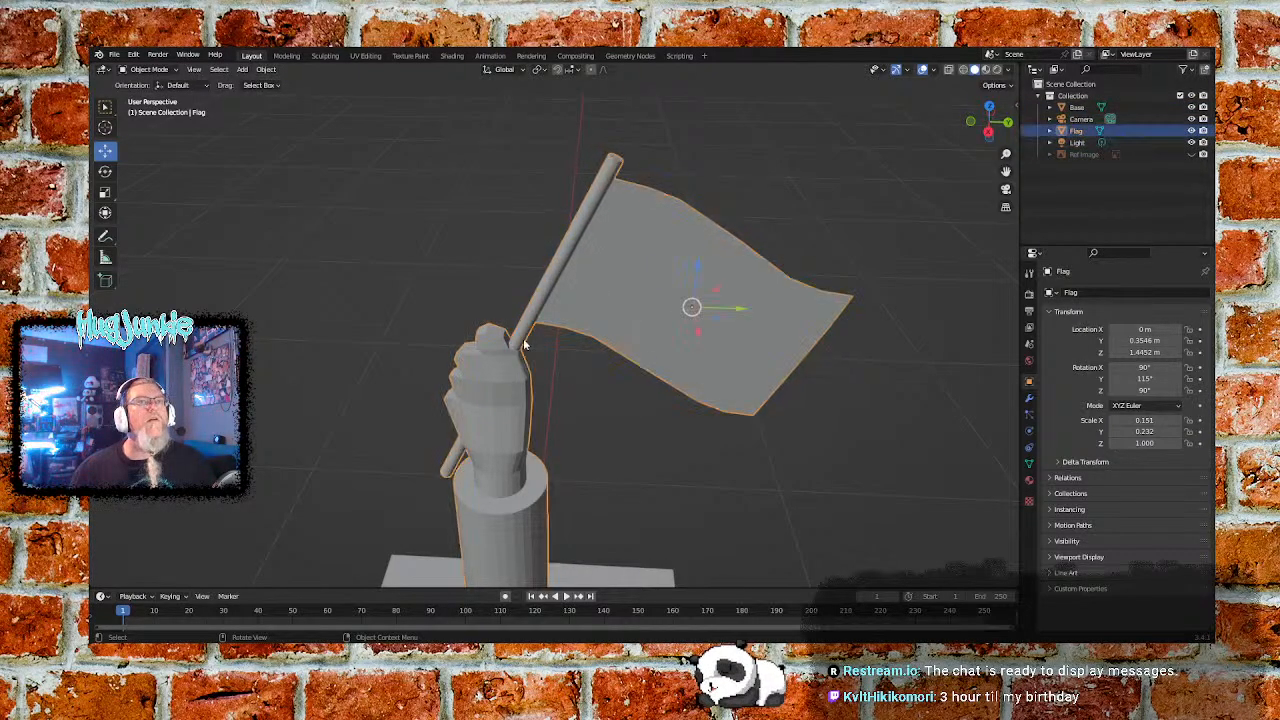
Rename the joined Flag object as Arm-Flag
left_click(1049, 131)
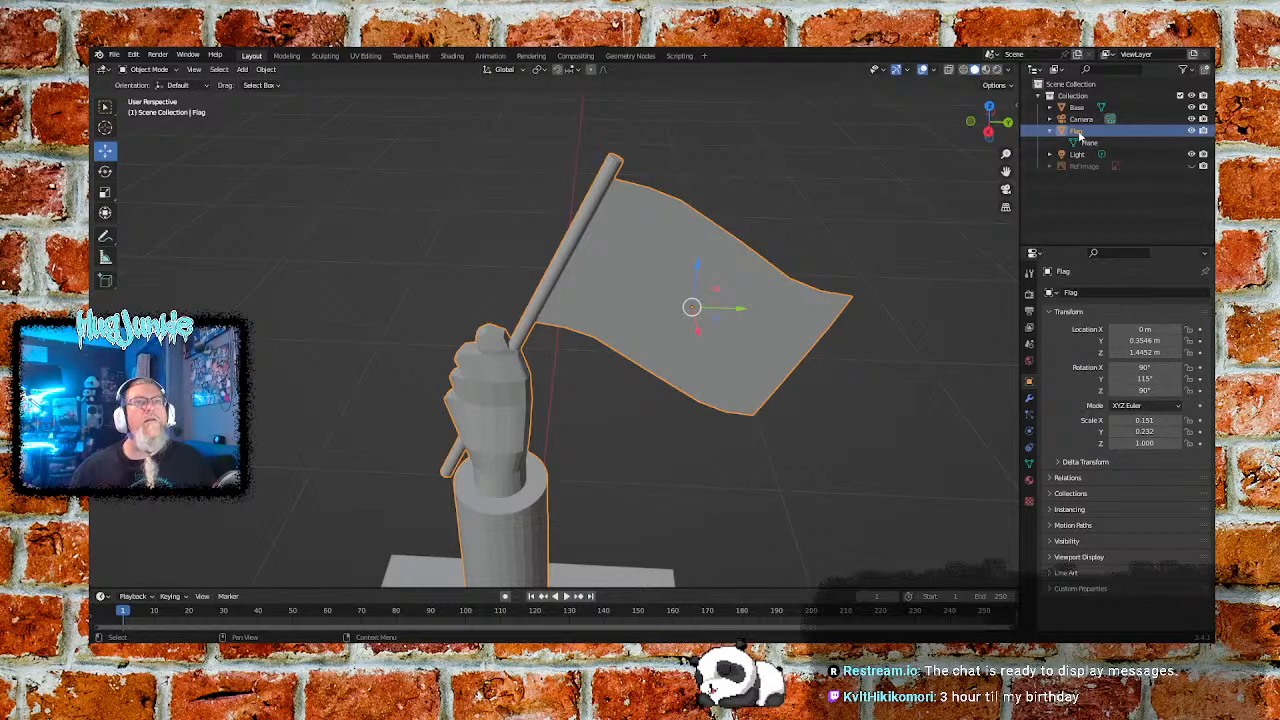
right_click(1080, 135)
left_click(1082, 142)
double_click(1076, 131)
type("F")
type("rm-F")
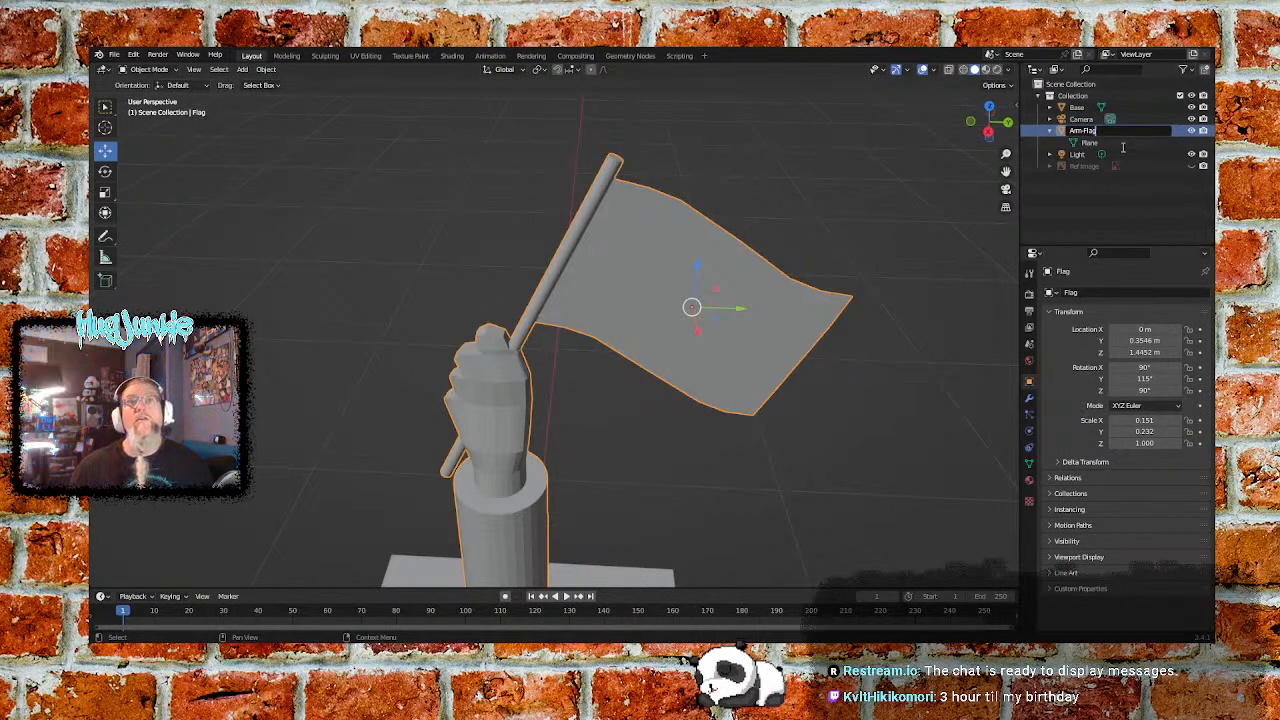
key("Return")
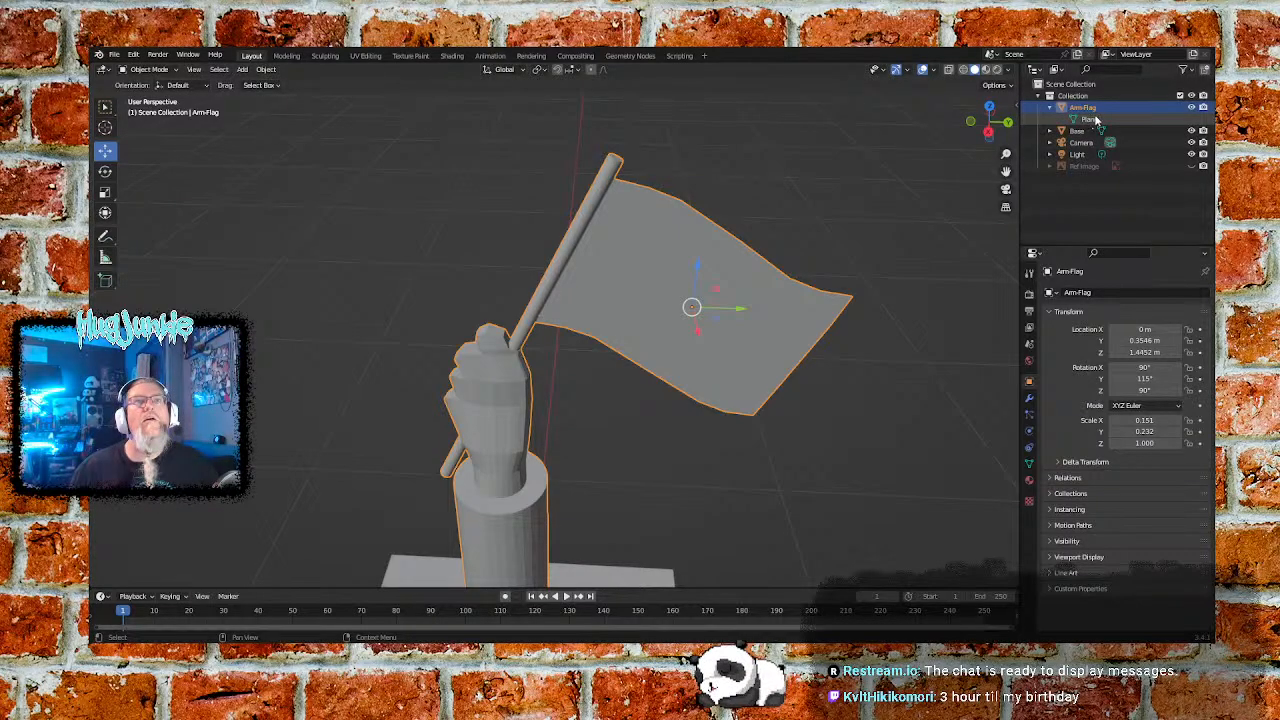
Check whether the arm and flag select together as the Arm-Flag object
left_click(929, 129)
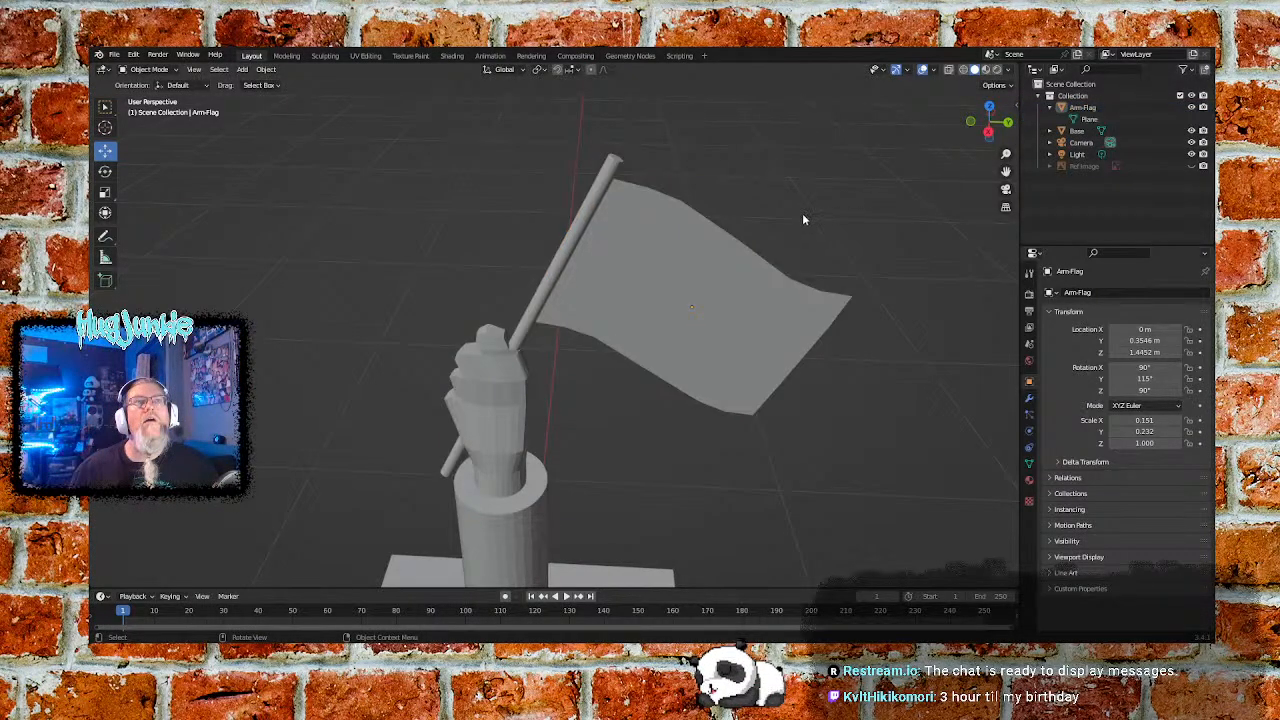
left_click(697, 277)
left_click(889, 202)
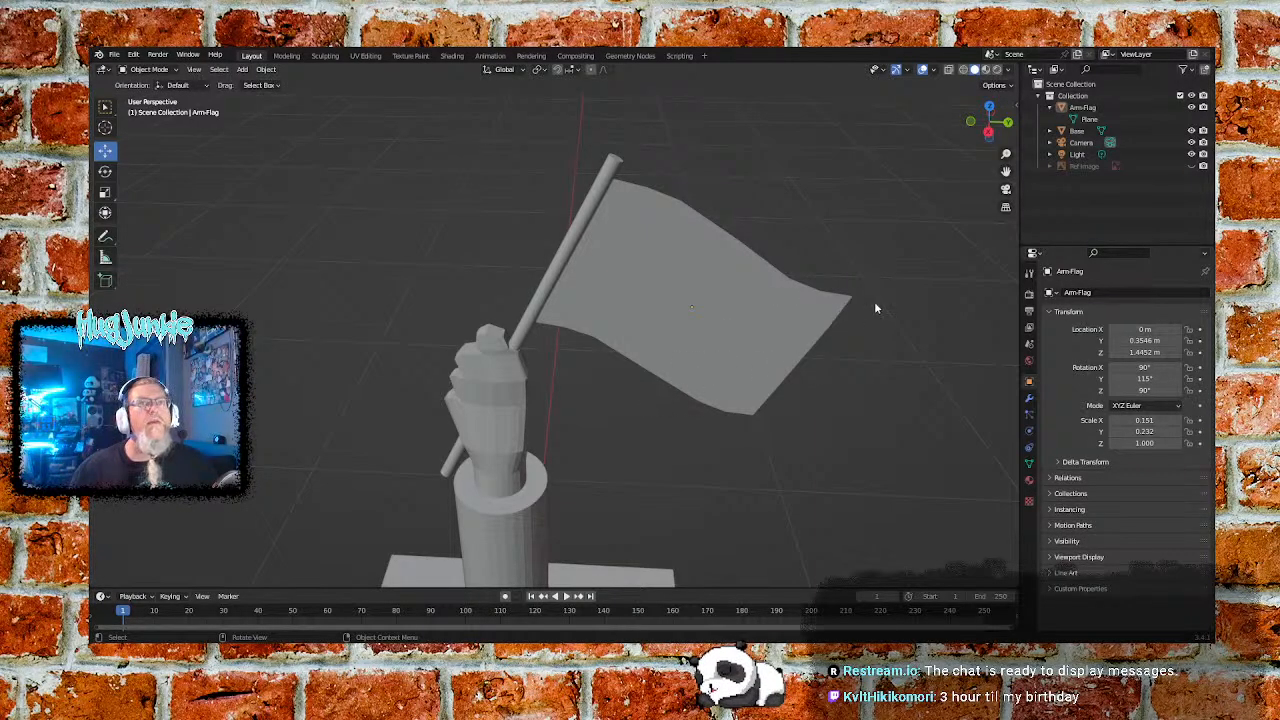
left_click(535, 538)
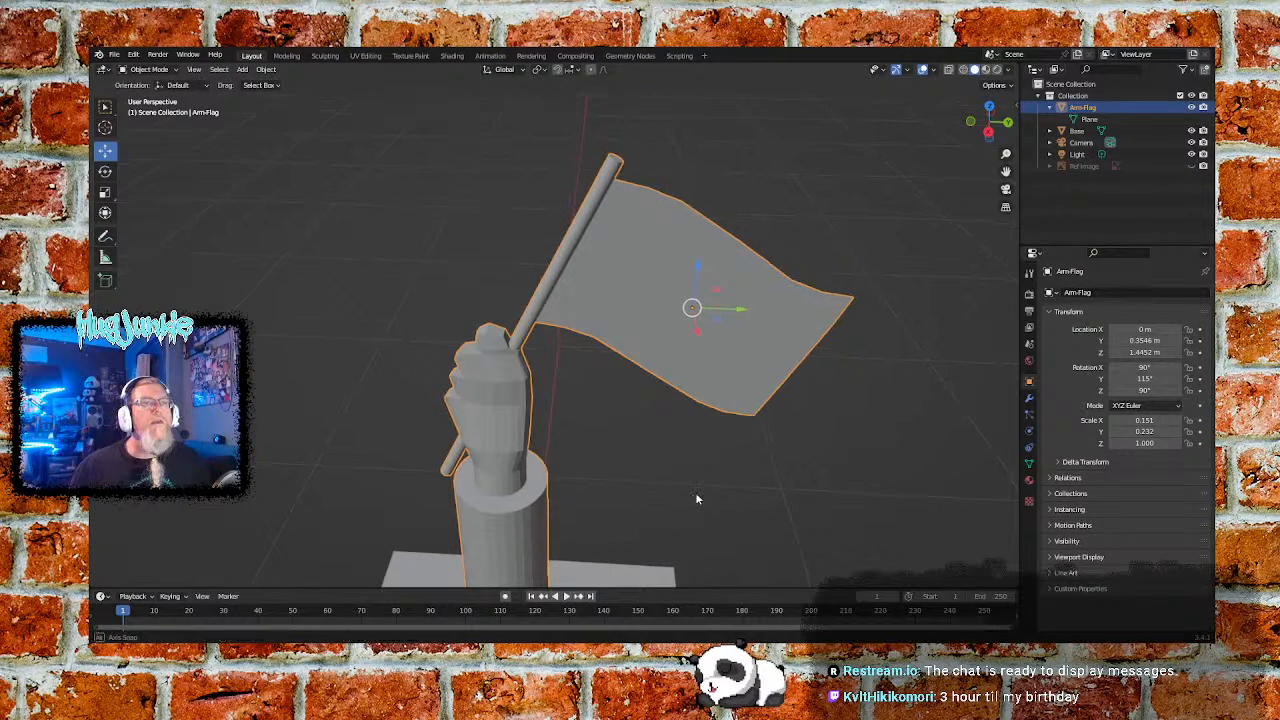
Join the Arm-Flag and Base meshes into a single object, with Base as the active one
middle_click_drag(697, 498, 668, 508)
left_click(613, 549, "shift")
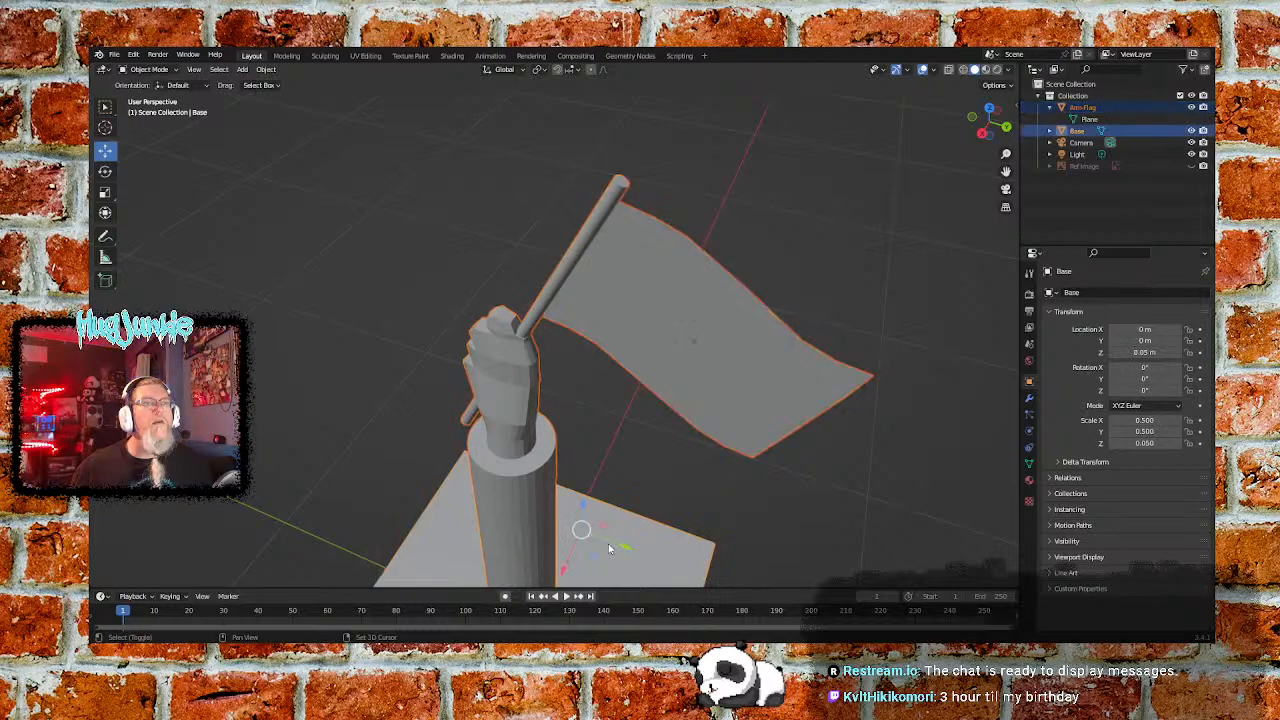
right_click(533, 520)
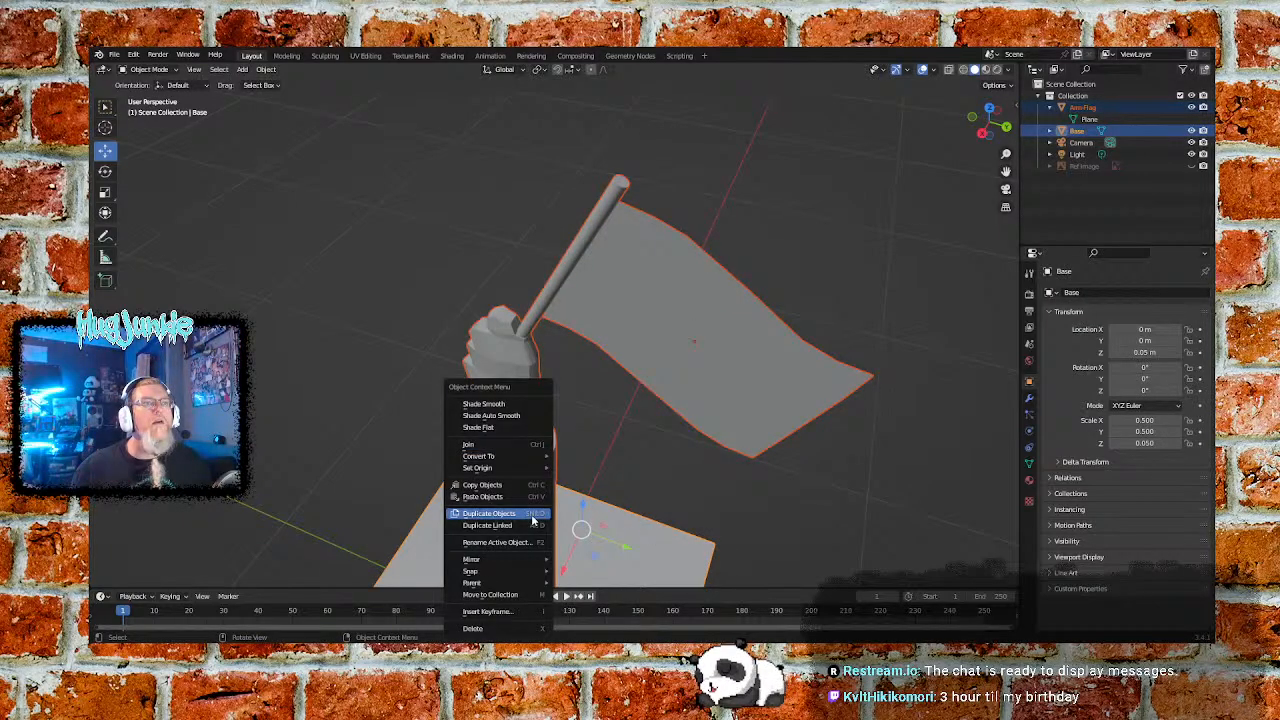
left_click(516, 447)
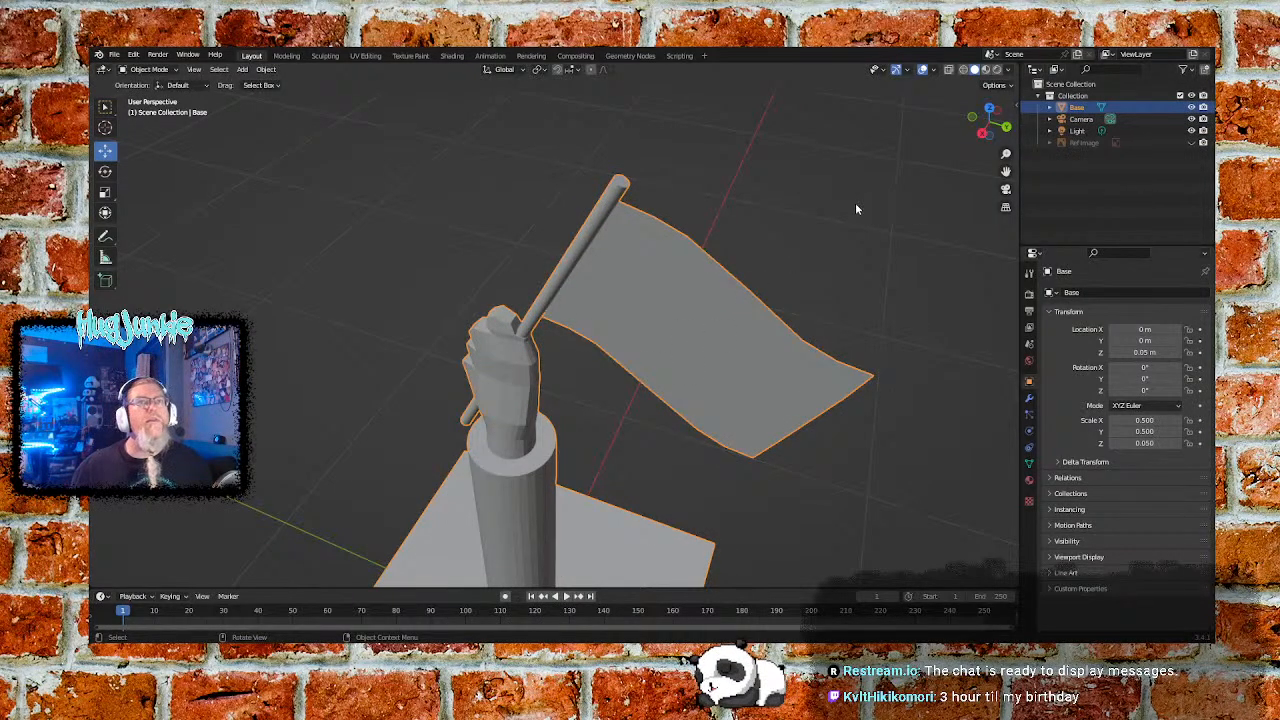
middle_click_drag(826, 232, 868, 199)
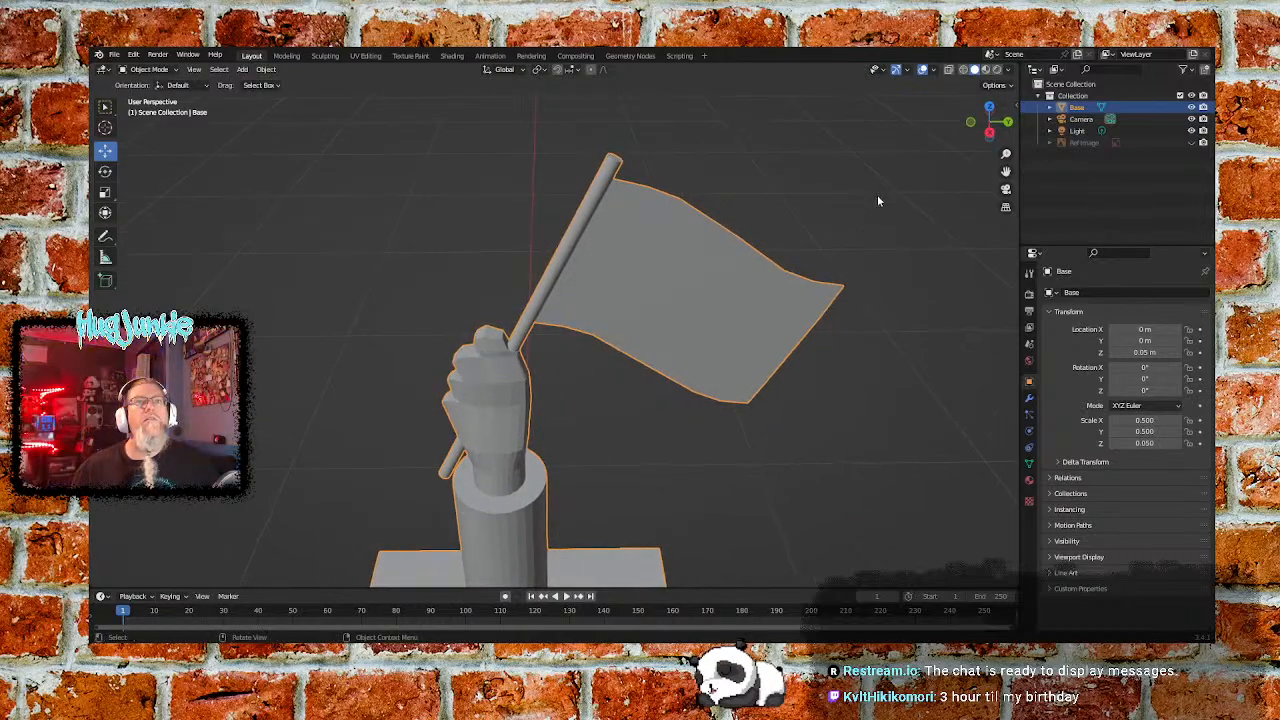
Rename the joined Base object as Arm-Flag and check that the whole model selects as one object
double_click(1077, 108)
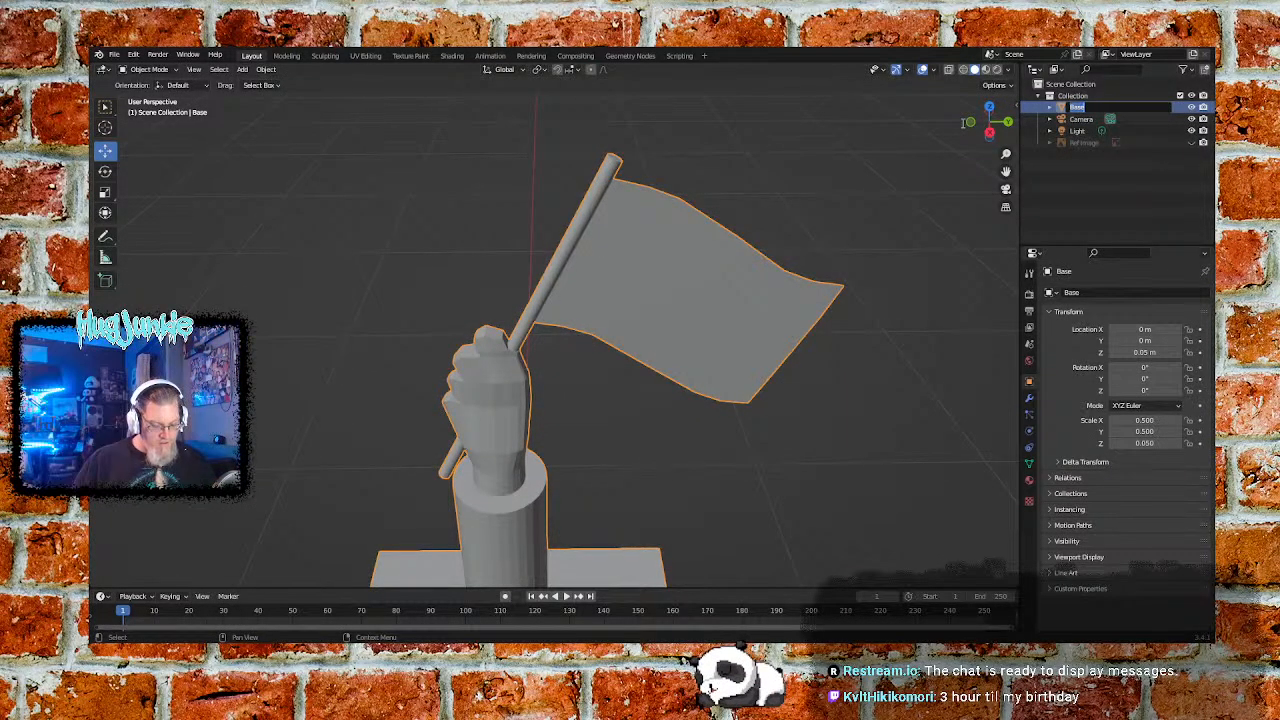
type("Arm")
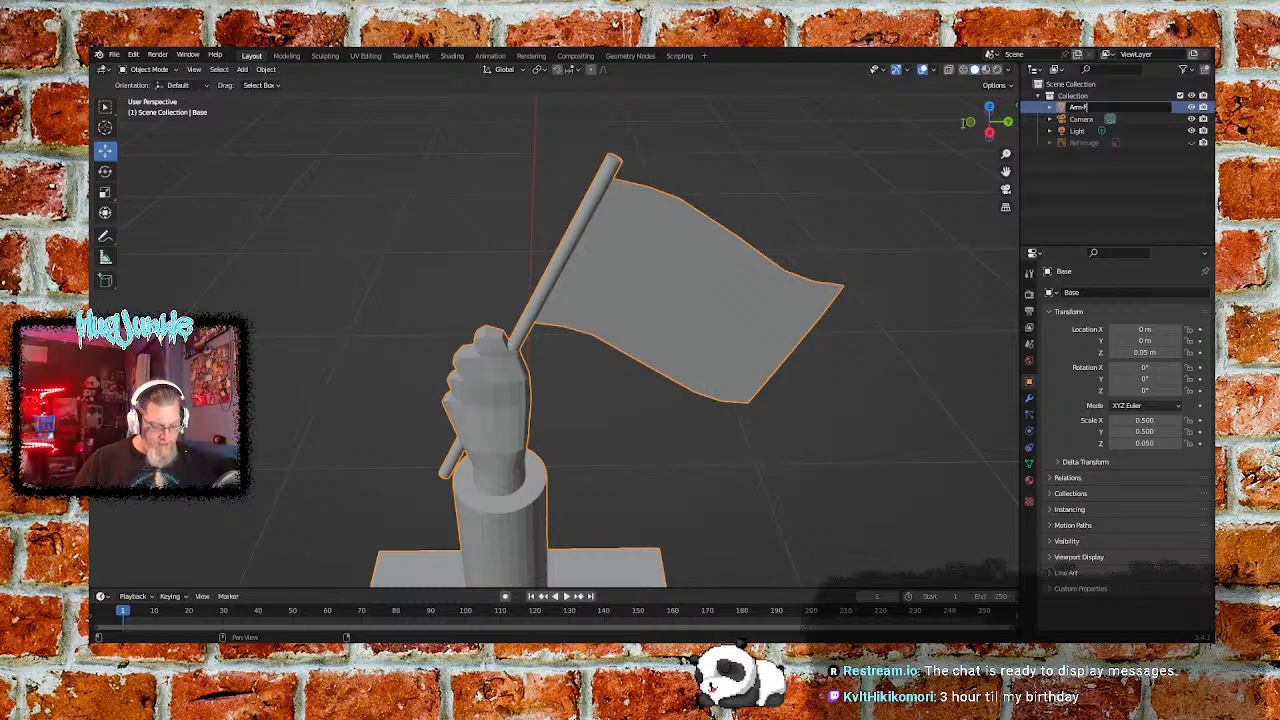
type("-Flag")
key("Return")
left_click(905, 250)
left_click(771, 303)
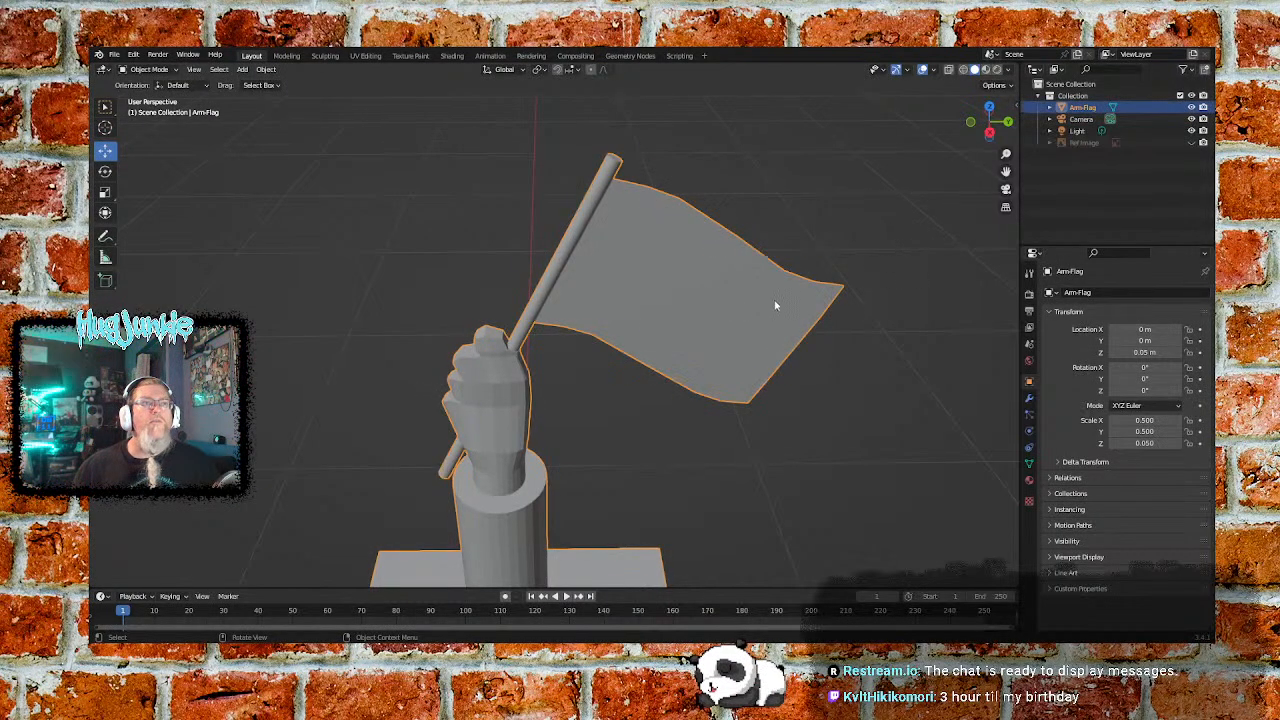
left_click(917, 229)
Hide the Light and Camera objects and delete both from the scene collection
left_click(1191, 131)
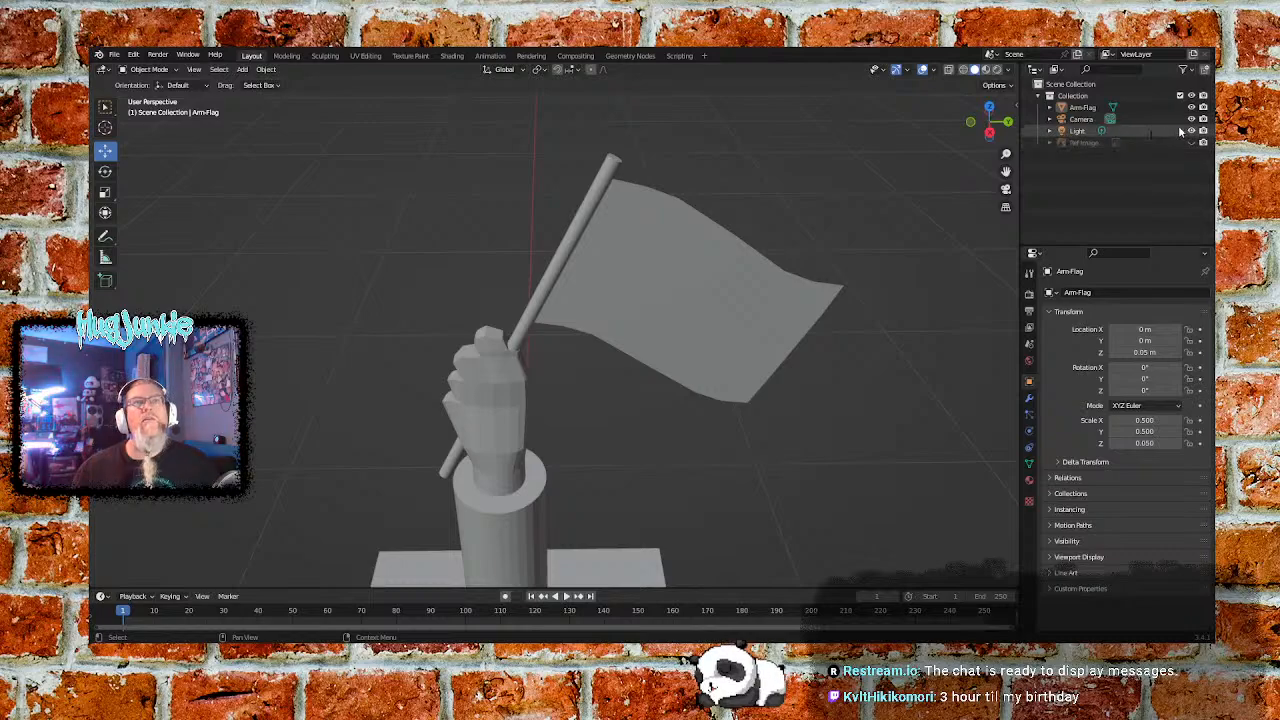
left_click(1191, 119)
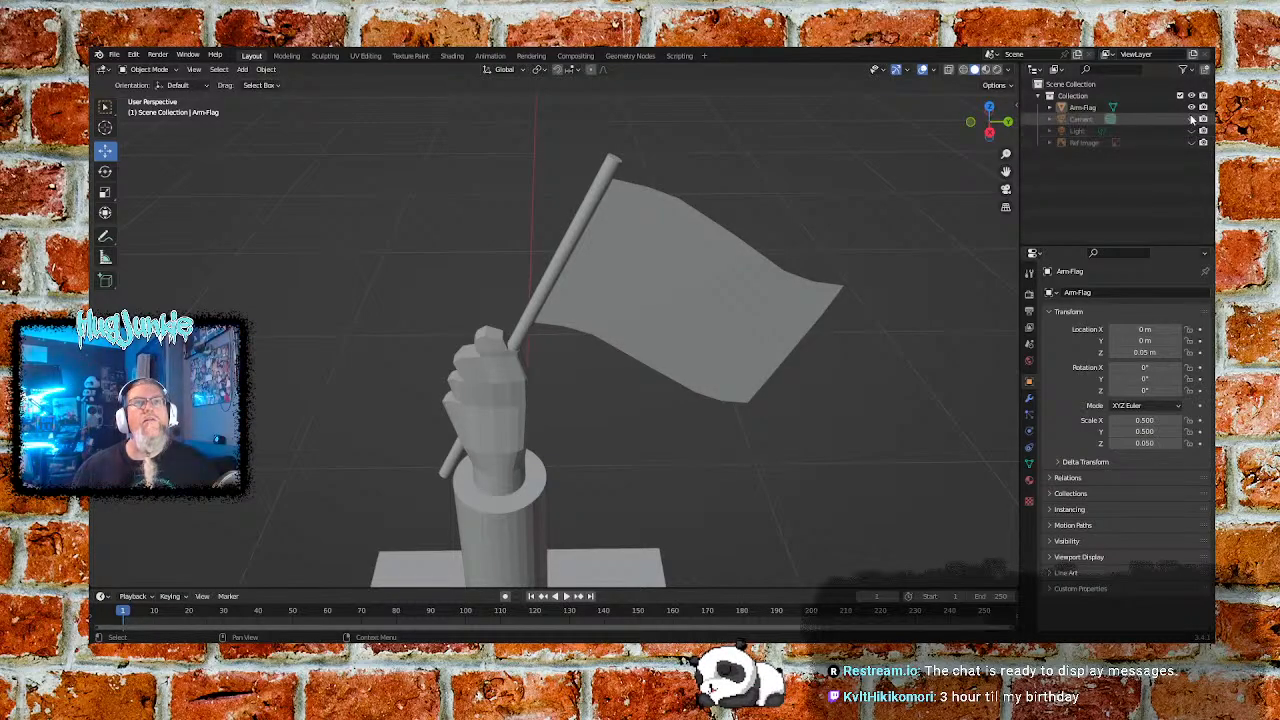
right_click(1077, 128)
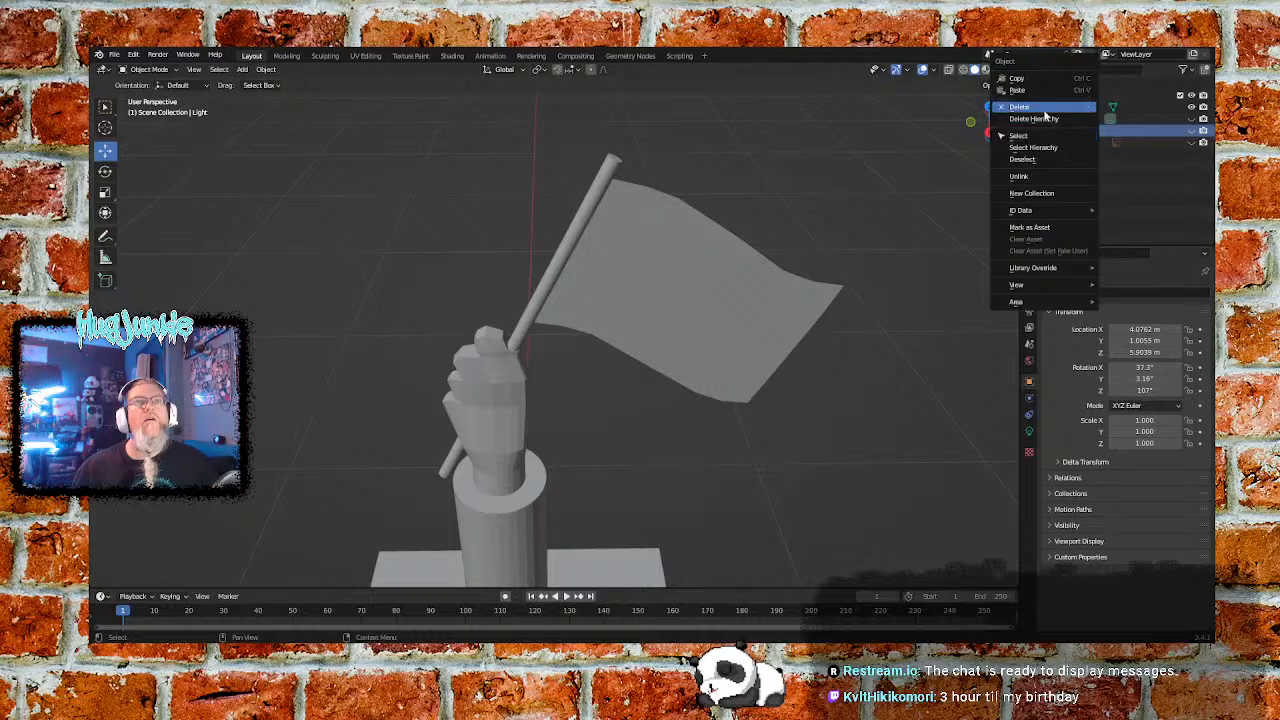
left_click(1044, 110)
left_click(1084, 121)
right_click(1084, 124)
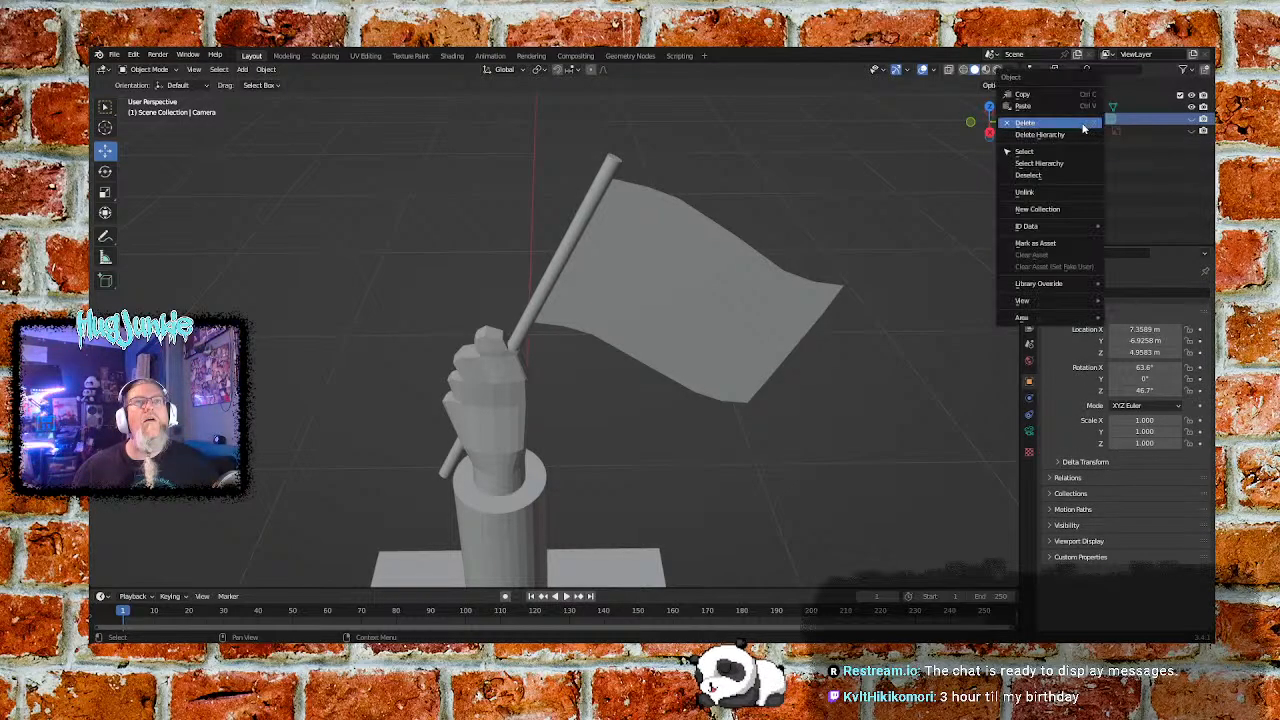
left_click(1058, 122)
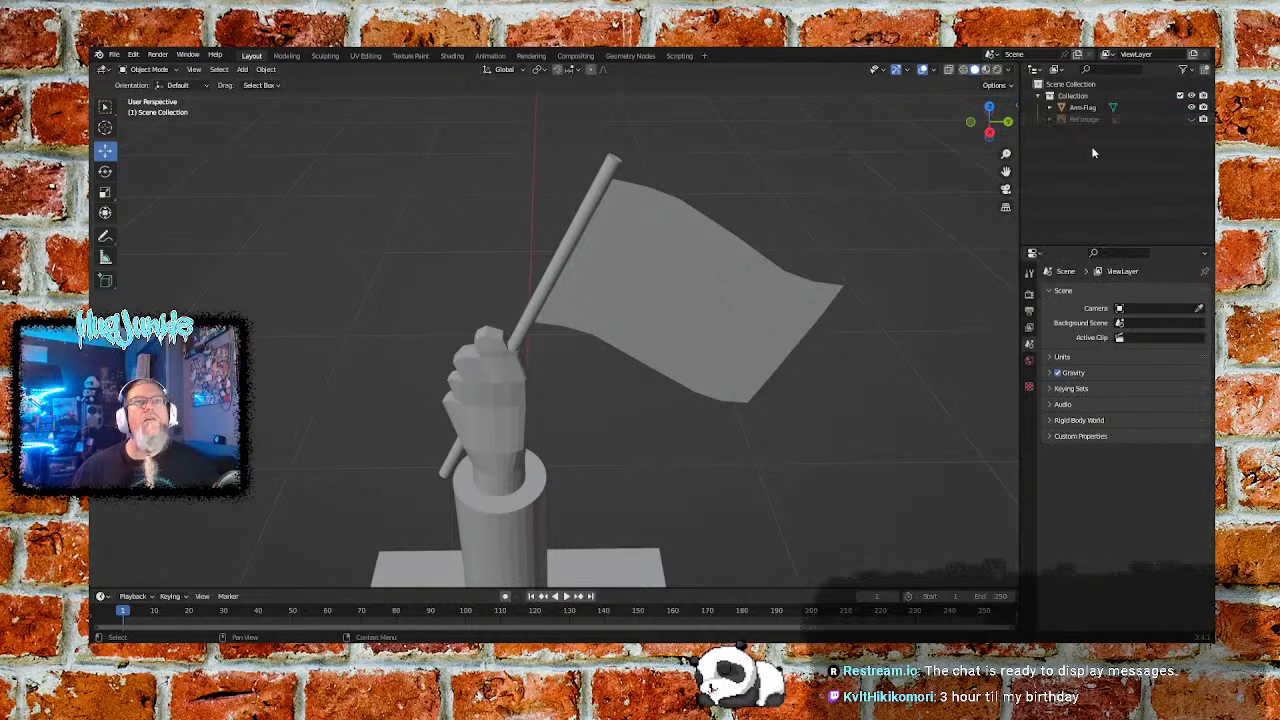
Compare the Arm-Flag model with the reference image by toggling their visibility, leaving only the model shown
left_click(1191, 119)
left_click(1191, 119)
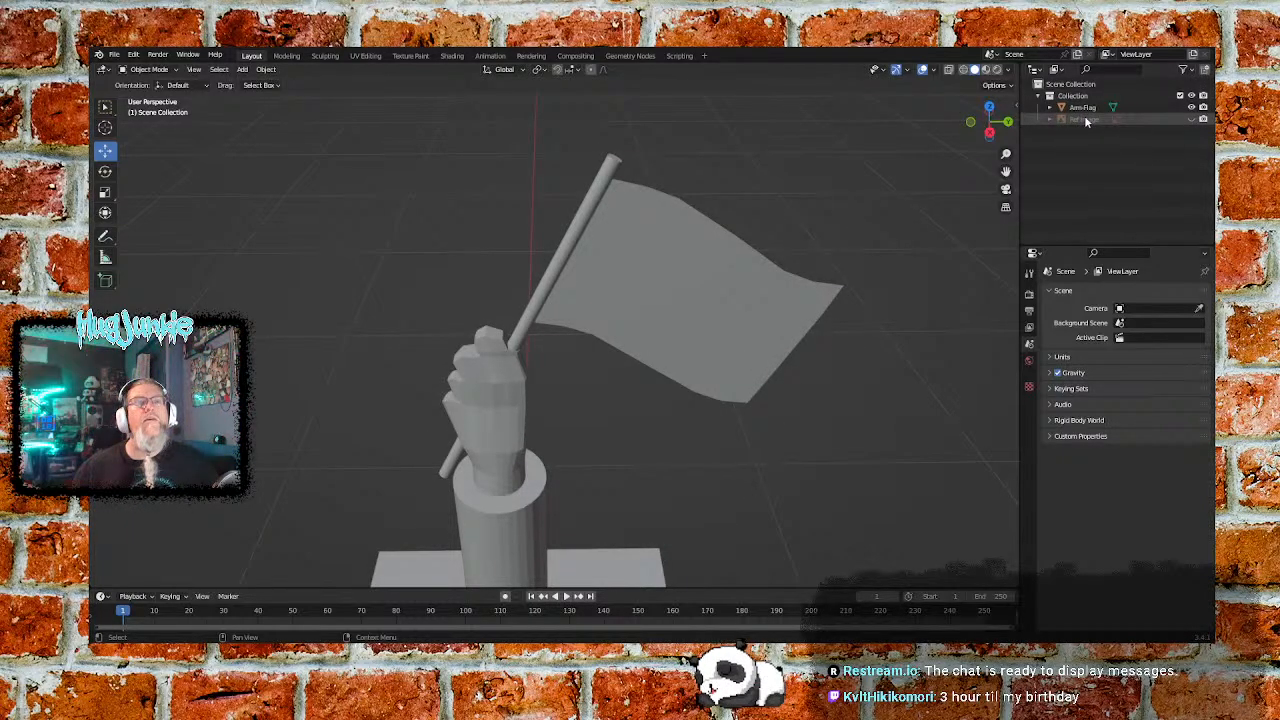
left_click(1191, 119)
left_click(1191, 107)
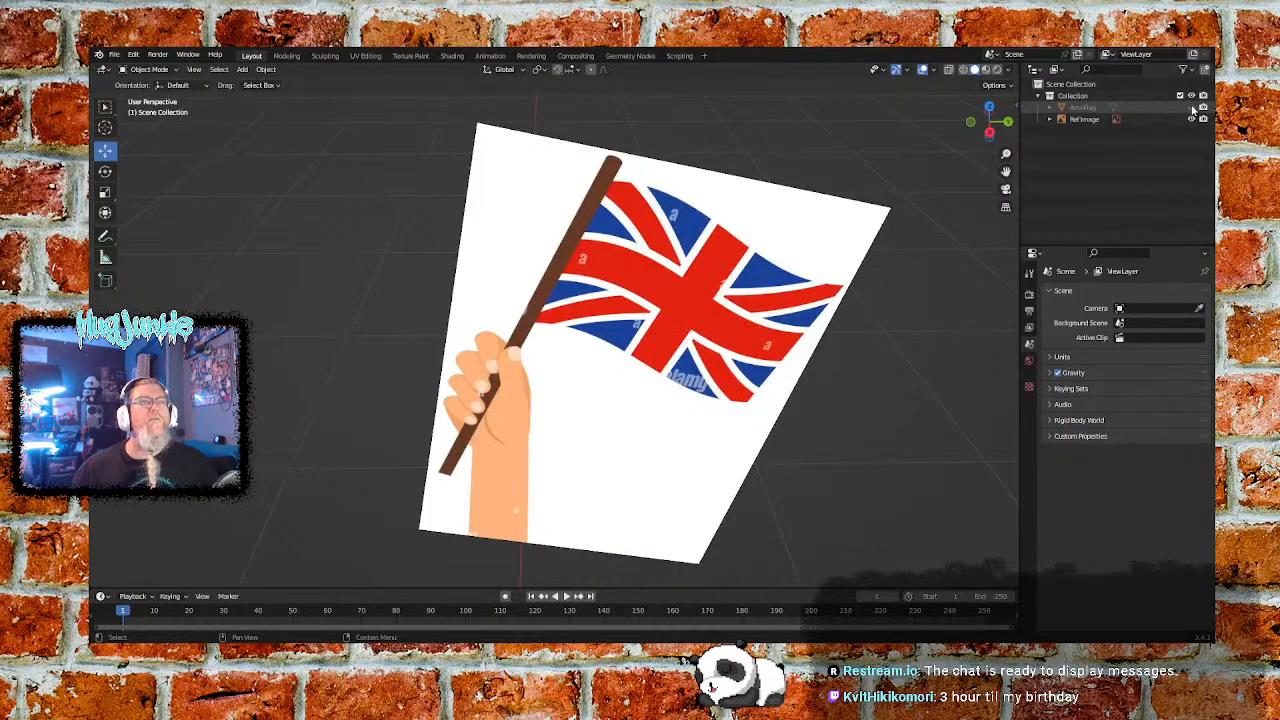
left_click(1191, 107)
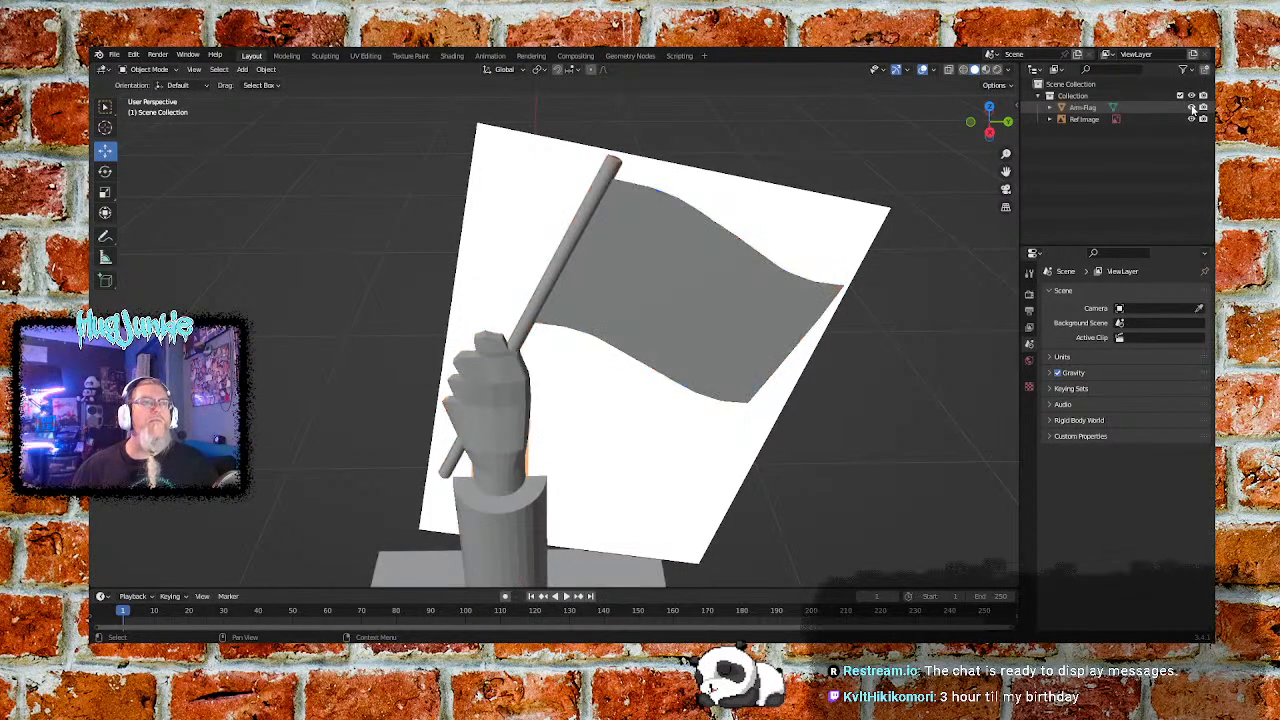
left_click(1191, 107)
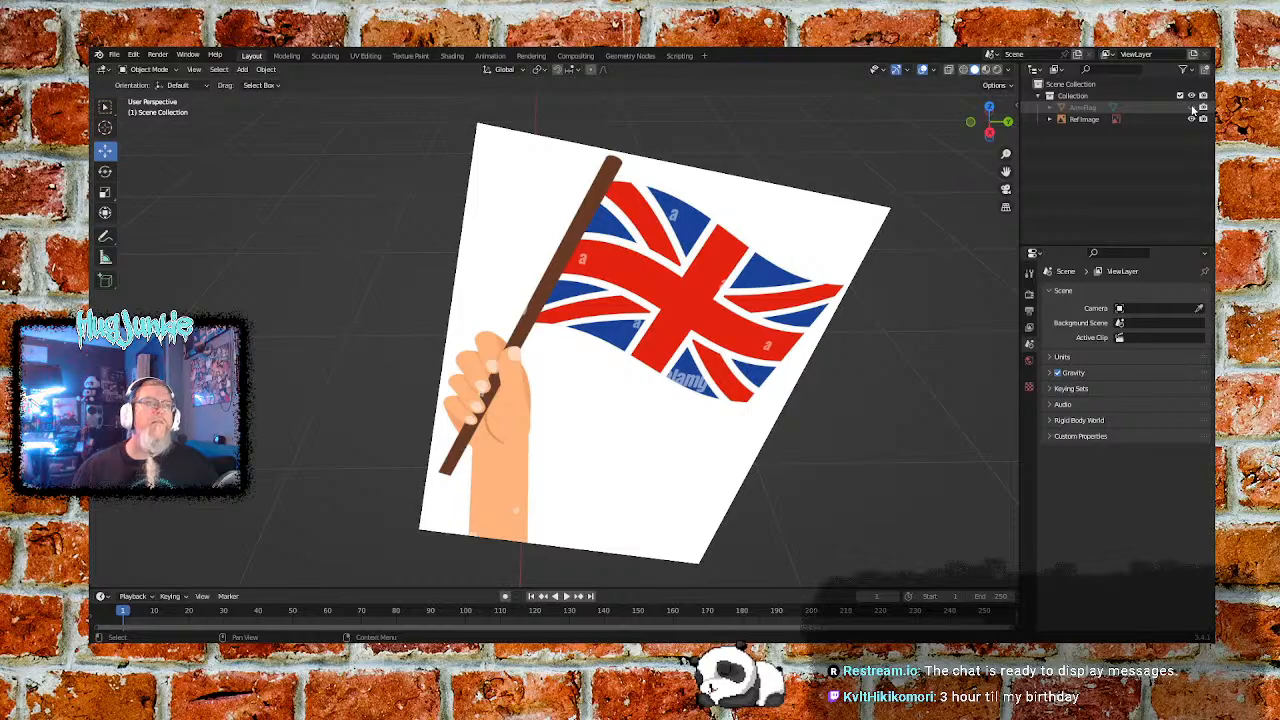
left_click(1191, 107)
left_click(1191, 107)
left_click(1191, 107)
left_click(1191, 107)
left_click(1191, 107)
left_click(1191, 107)
left_click(1191, 107)
left_click(1191, 107)
left_click(1191, 107)
left_click(1191, 107)
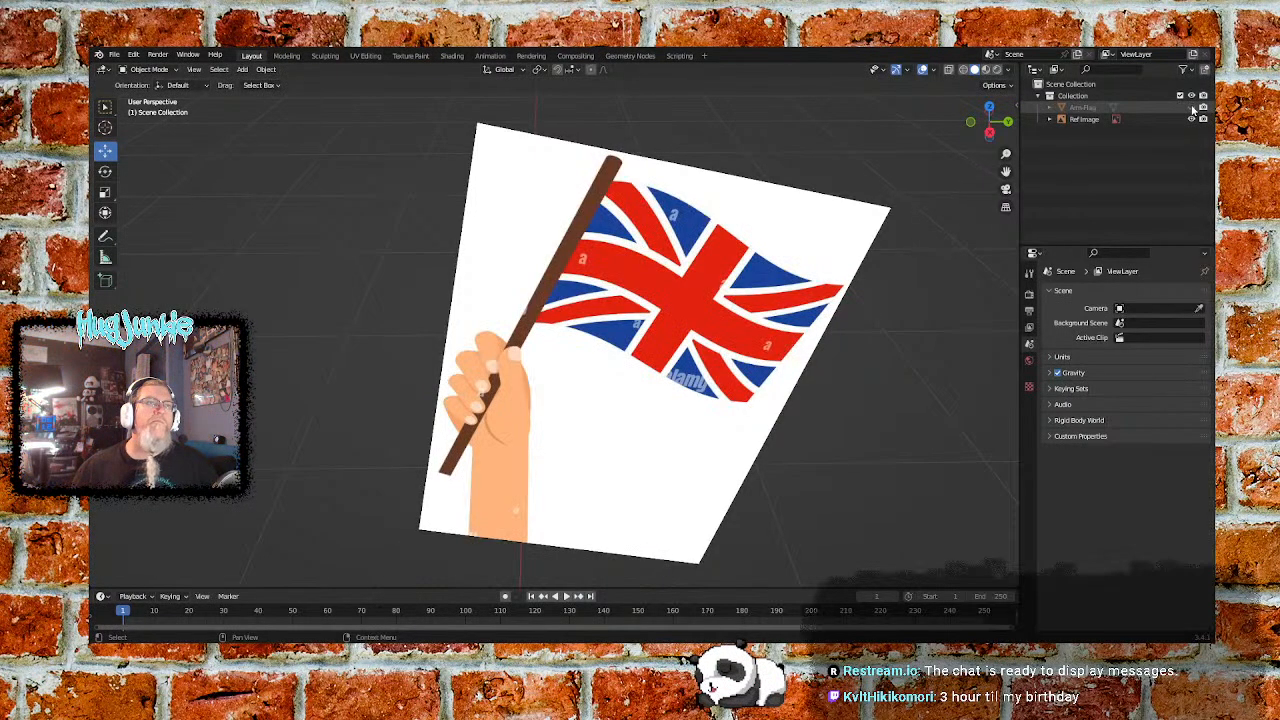
left_click(1191, 107)
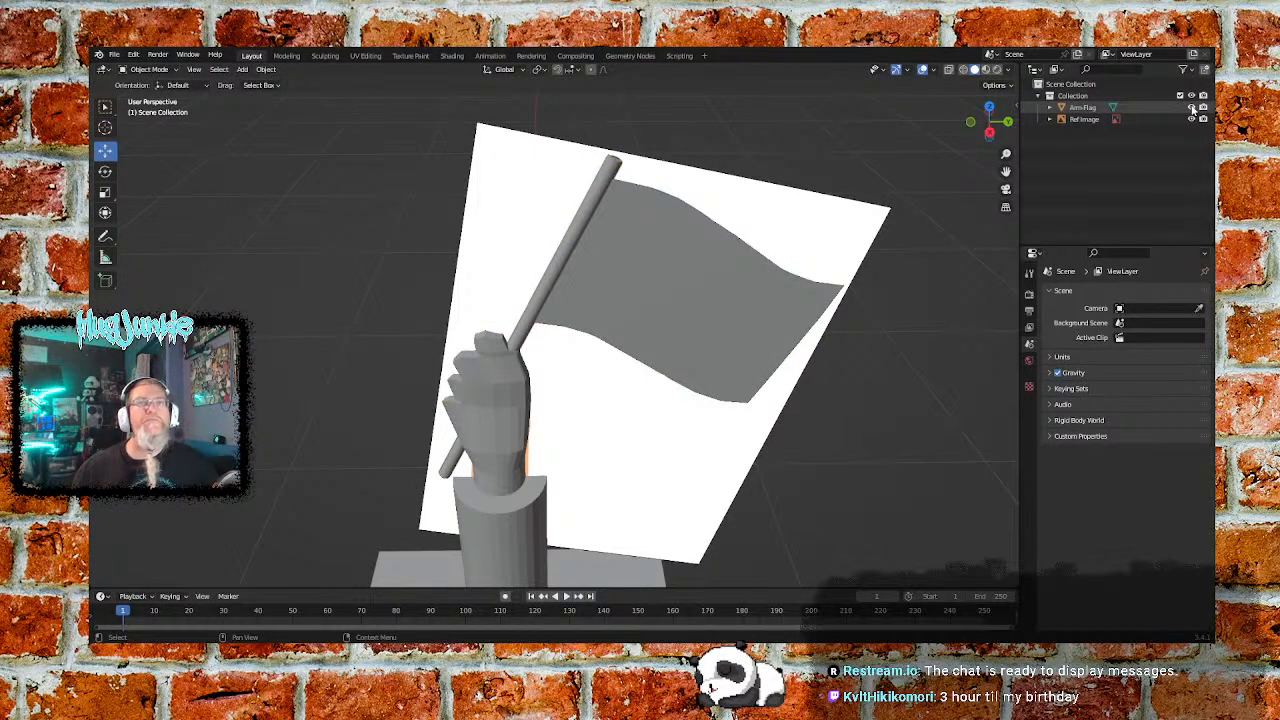
left_click(1191, 118)
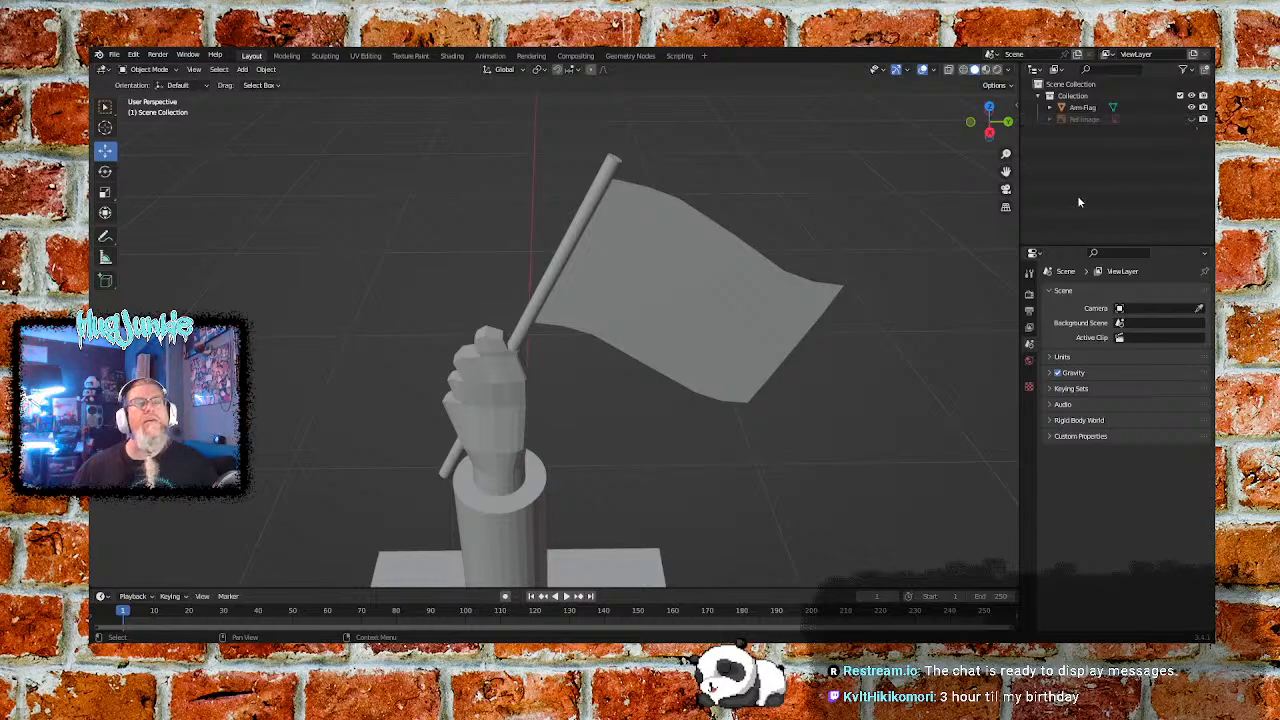
Select the Arm-Flag object and enter Edit Mode
middle_click_drag(694, 434, 681, 420)
scroll(681, 421, "down", 4)
mouse_move(670, 463)
middle_mouse_down()
mouse_move(709, 431)
mouse_move(677, 475)
middle_mouse_up()
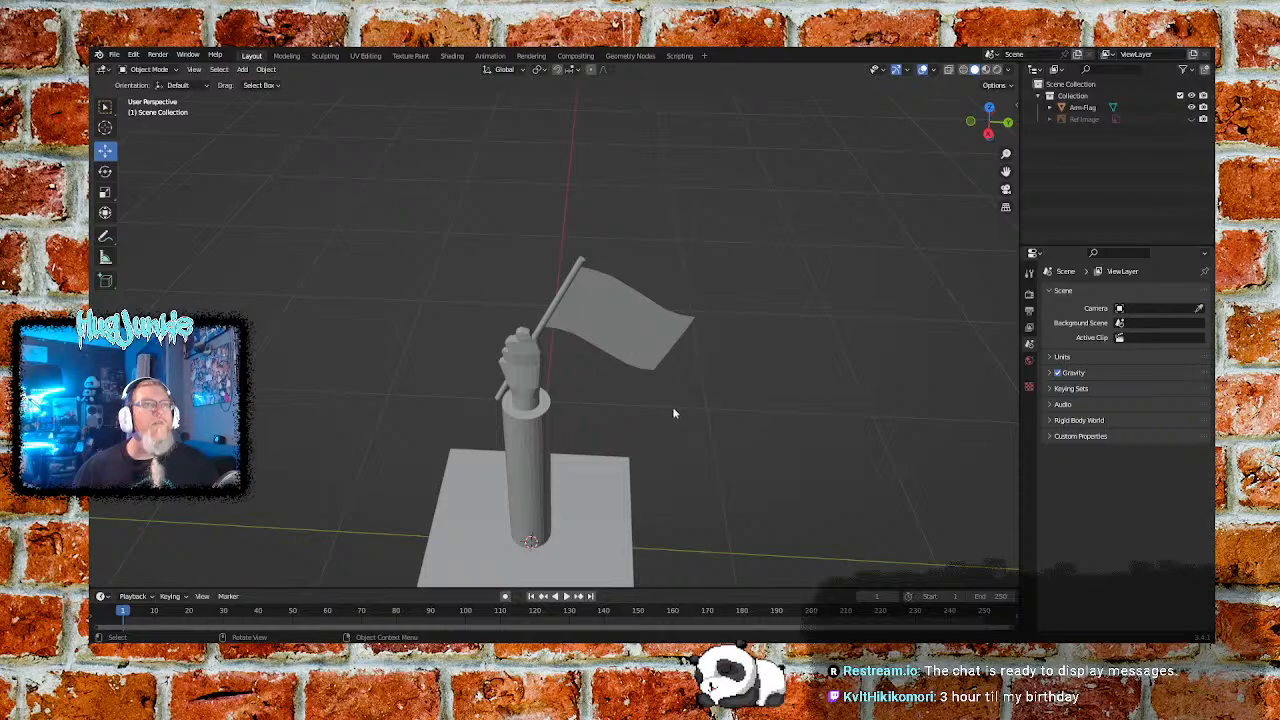
mouse_move(453, 344)
middle_mouse_down()
mouse_move(437, 360)
mouse_move(354, 371)
mouse_move(449, 326)
mouse_move(482, 336)
mouse_move(447, 353)
middle_mouse_up()
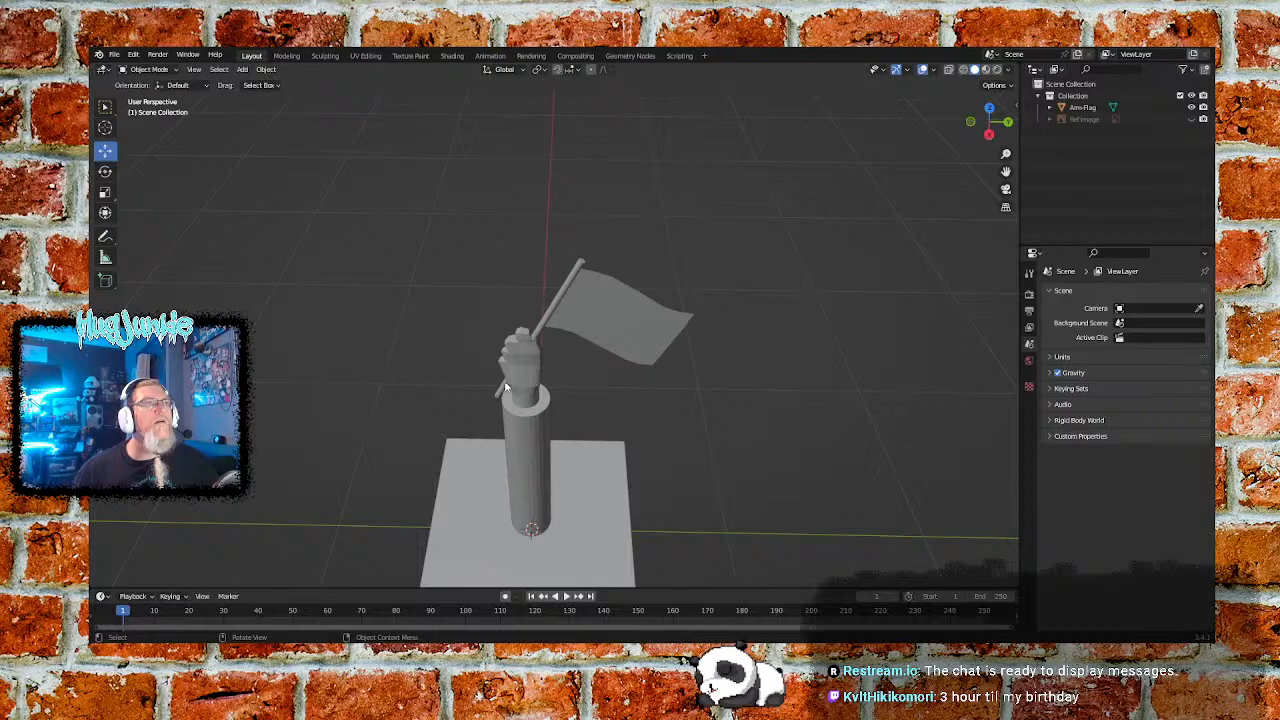
left_click(524, 410)
left_click(148, 69)
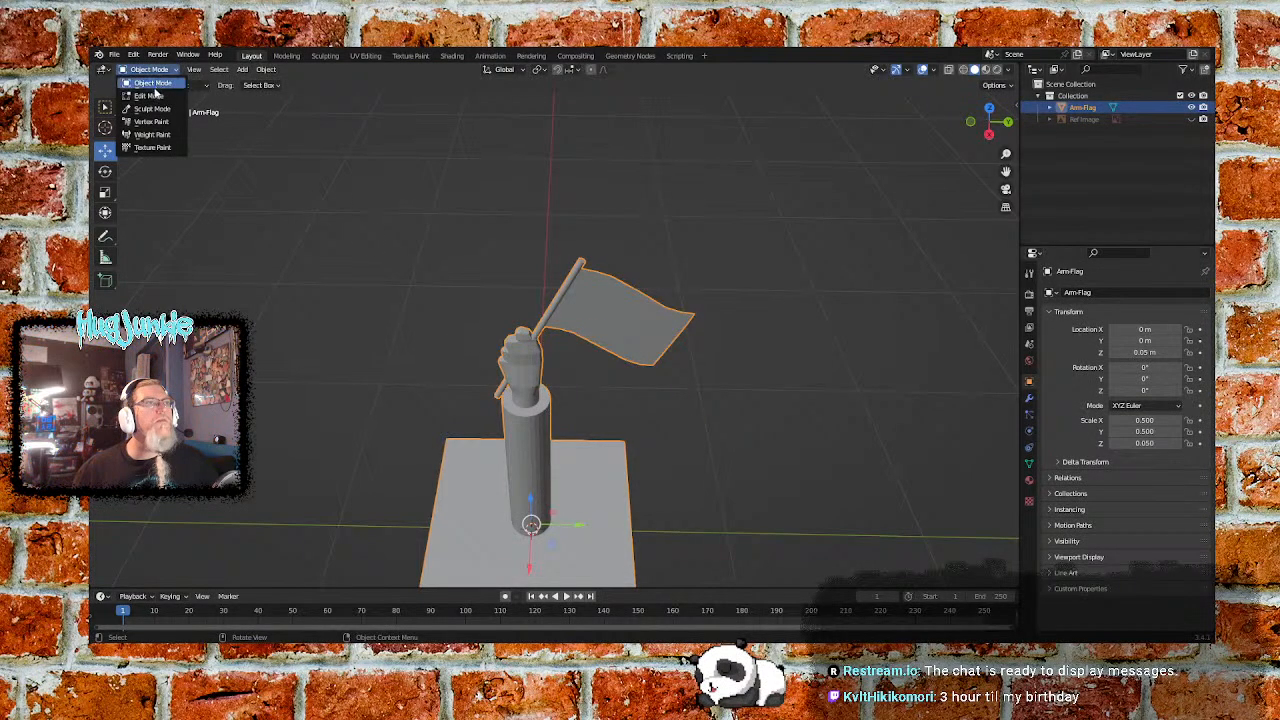
left_click(150, 97)
Examine the base slab and the place where the sleeve cylinder meets it
middle_click_drag(758, 427, 746, 343)
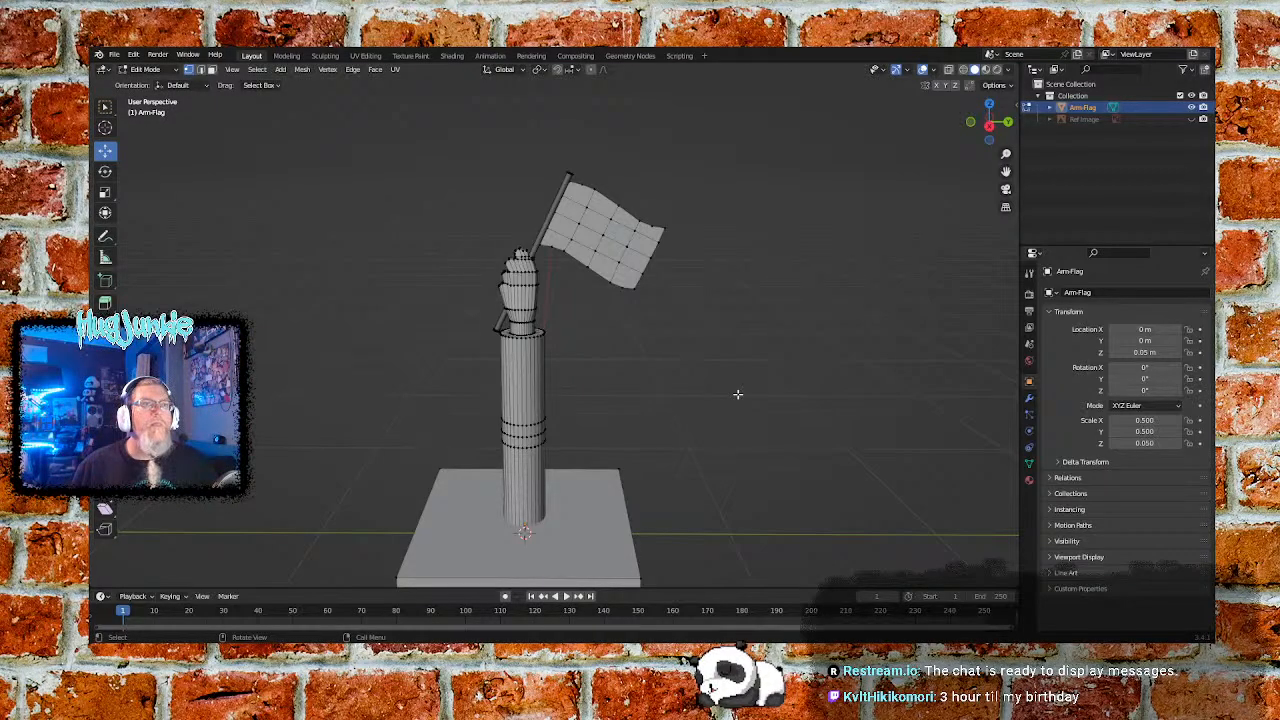
middle_click_drag(680, 526, 737, 349)
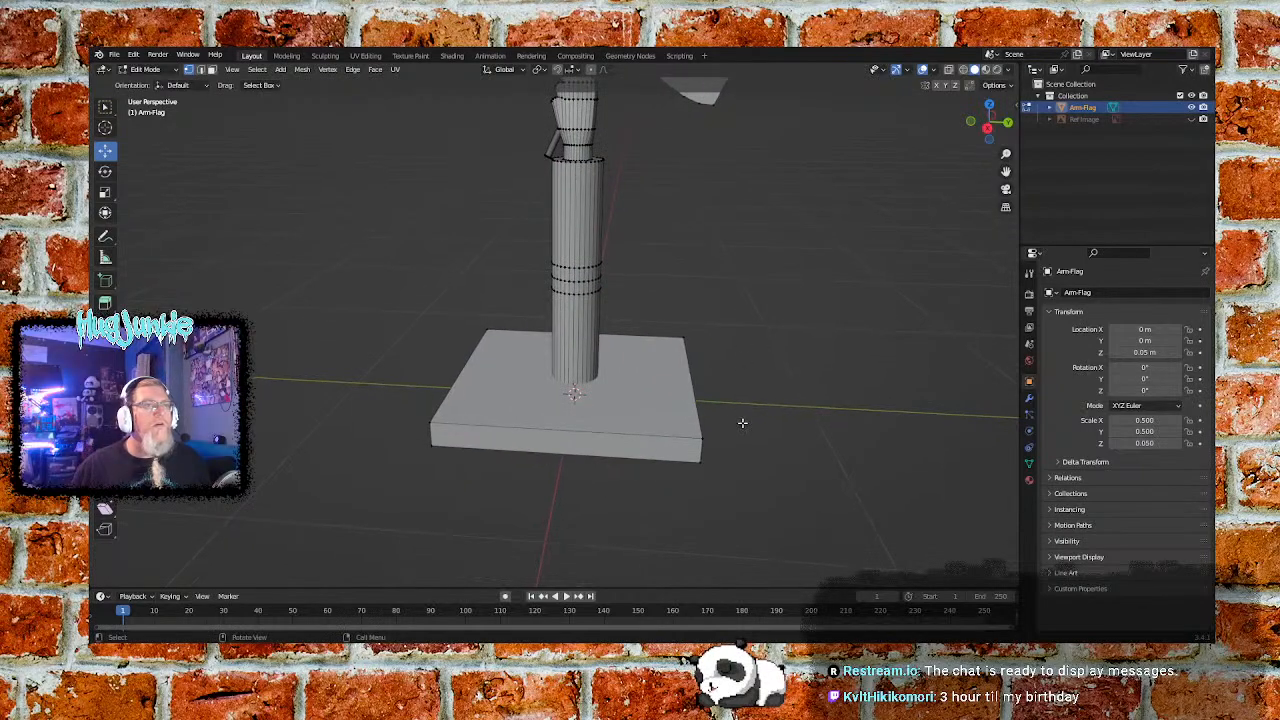
scroll(743, 421, "up", 4)
middle_click_drag(725, 430, 723, 331)
mouse_move(714, 440)
middle_mouse_down("ctrl")
mouse_move(711, 297)
mouse_move(697, 337)
mouse_move(705, 359)
mouse_move(738, 339)
mouse_move(738, 262)
middle_mouse_up("ctrl")
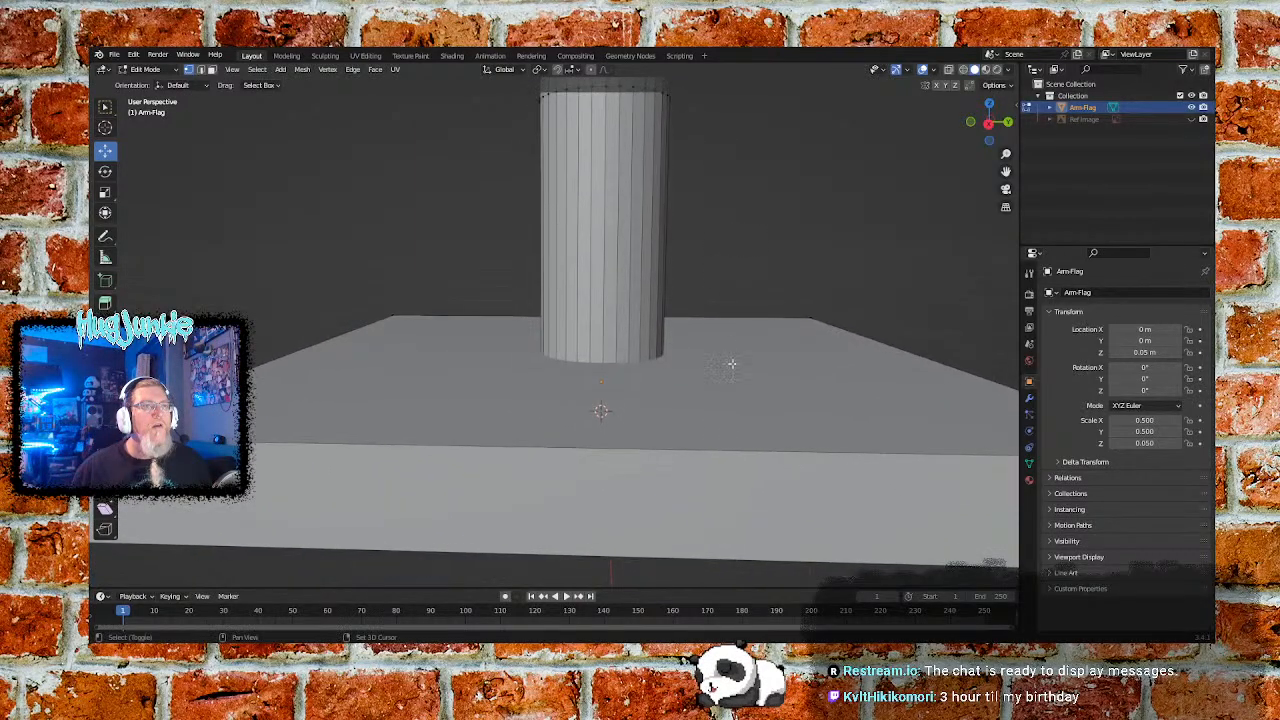
middle_click_drag(731, 357, 731, 286, "shift")
middle_click_drag(720, 390, 712, 221, "ctrl")
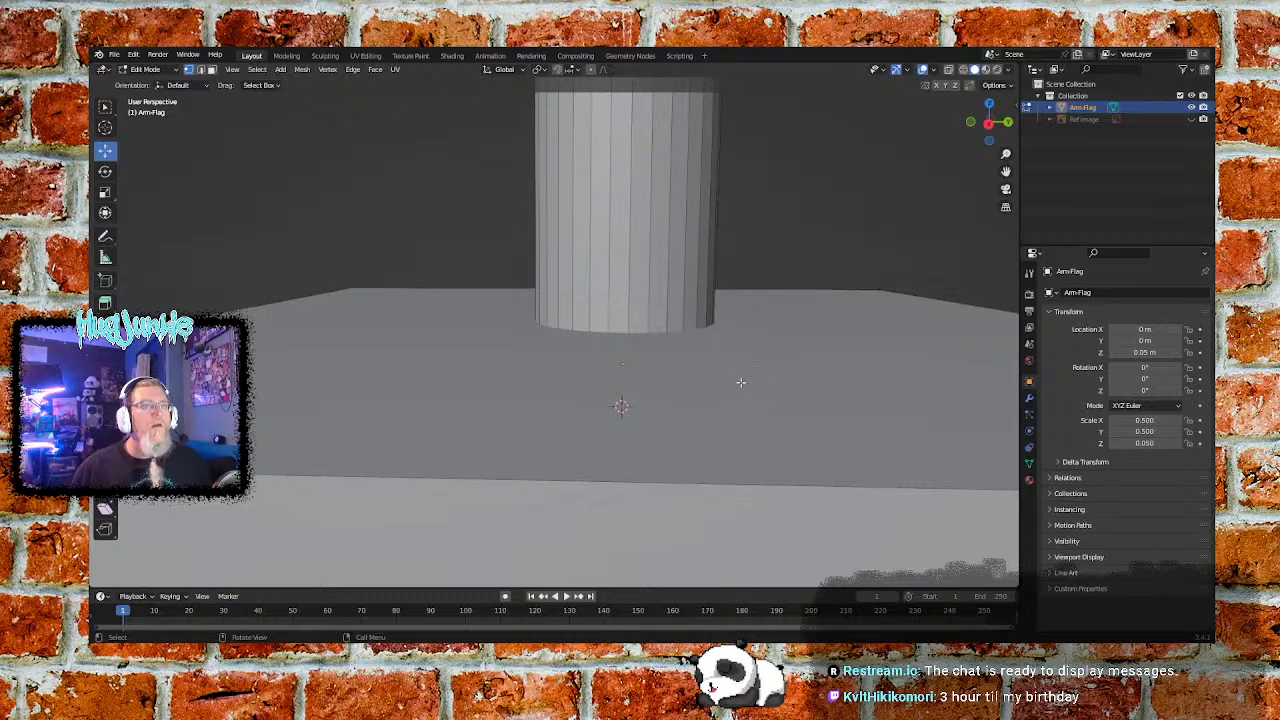
scroll(740, 376, "down", 5)
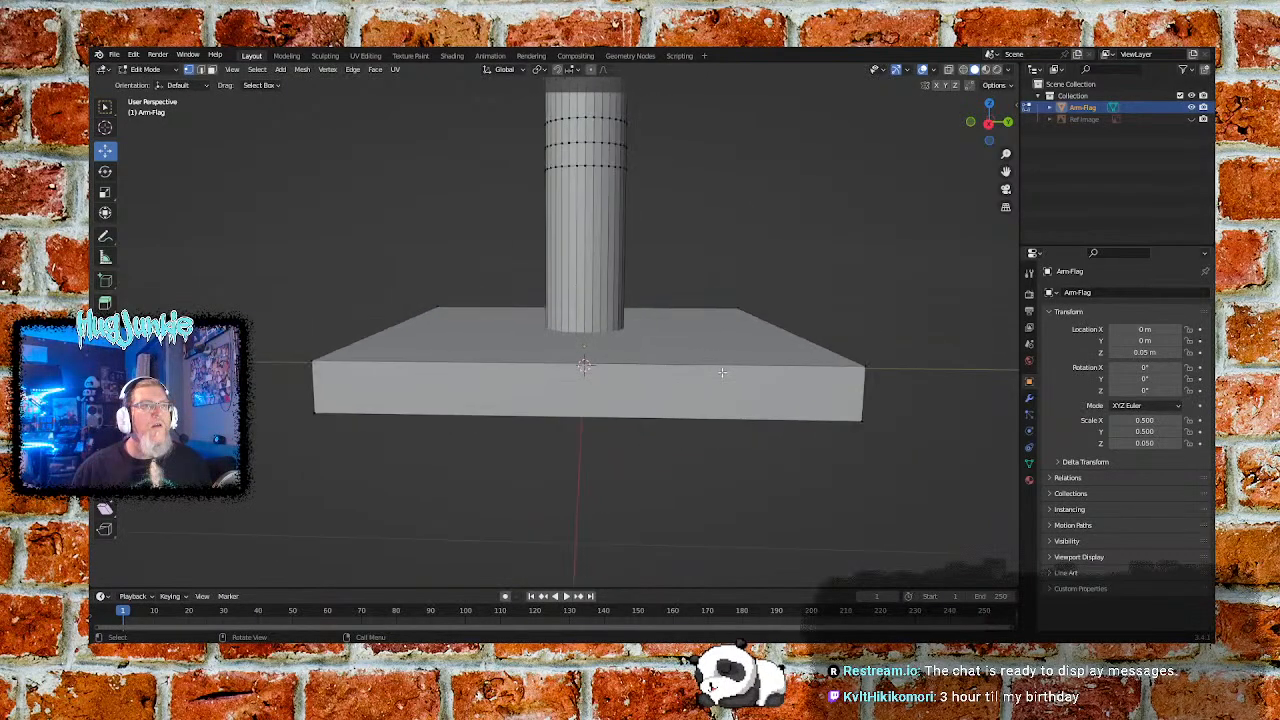
middle_click_drag(701, 412, 728, 363)
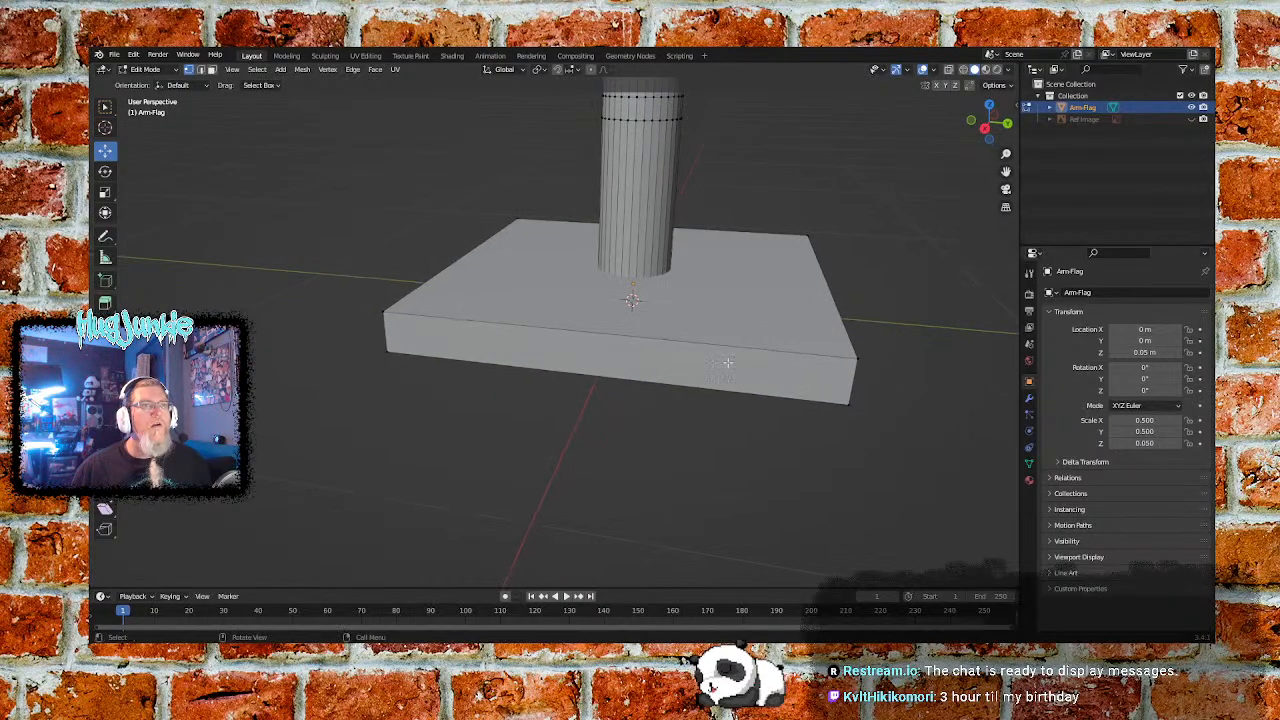
Thin the base slab by moving its four top corner vertices down along Z, and deselect them
left_click(855, 356)
left_click(808, 233, "shift")
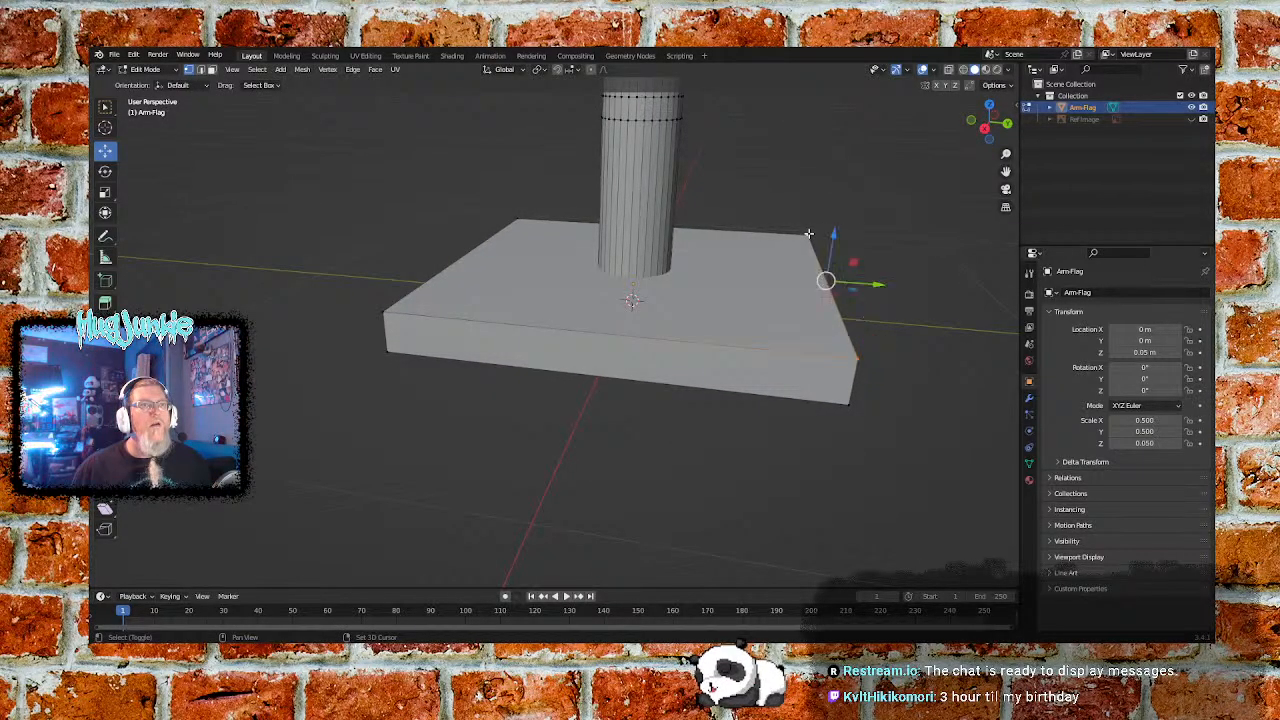
left_click(518, 218, "shift")
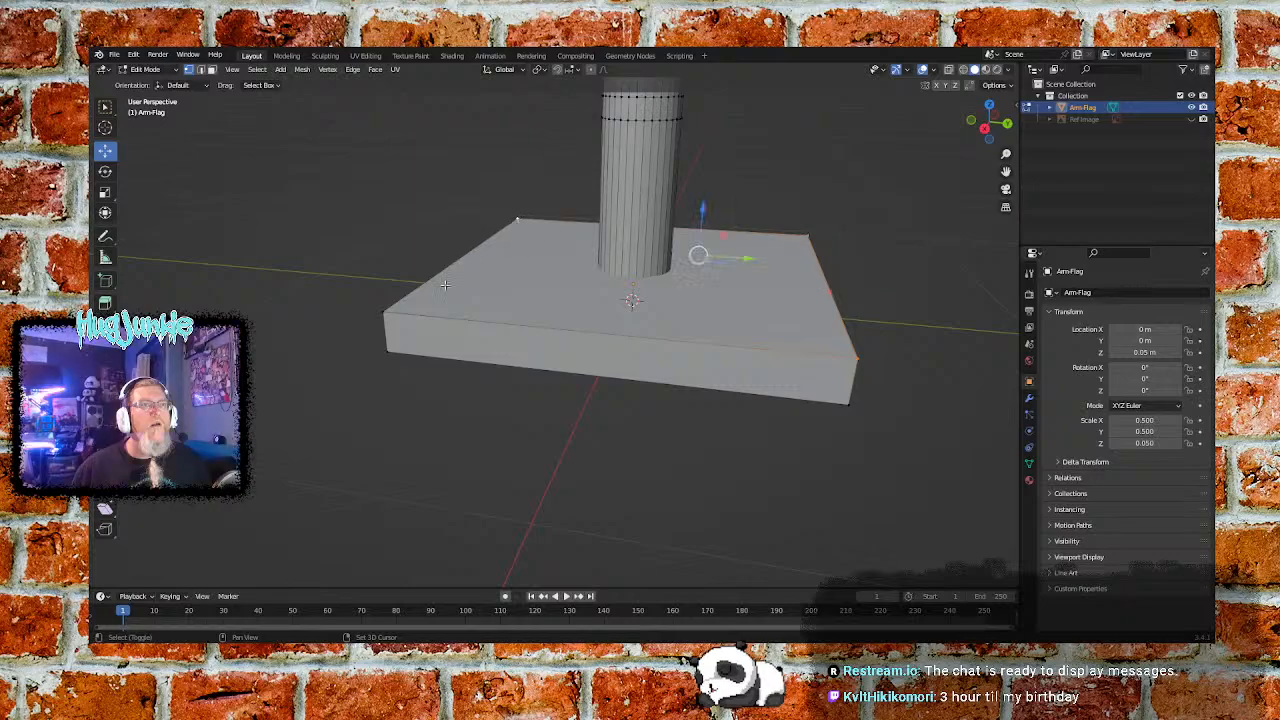
left_click(386, 311, "shift")
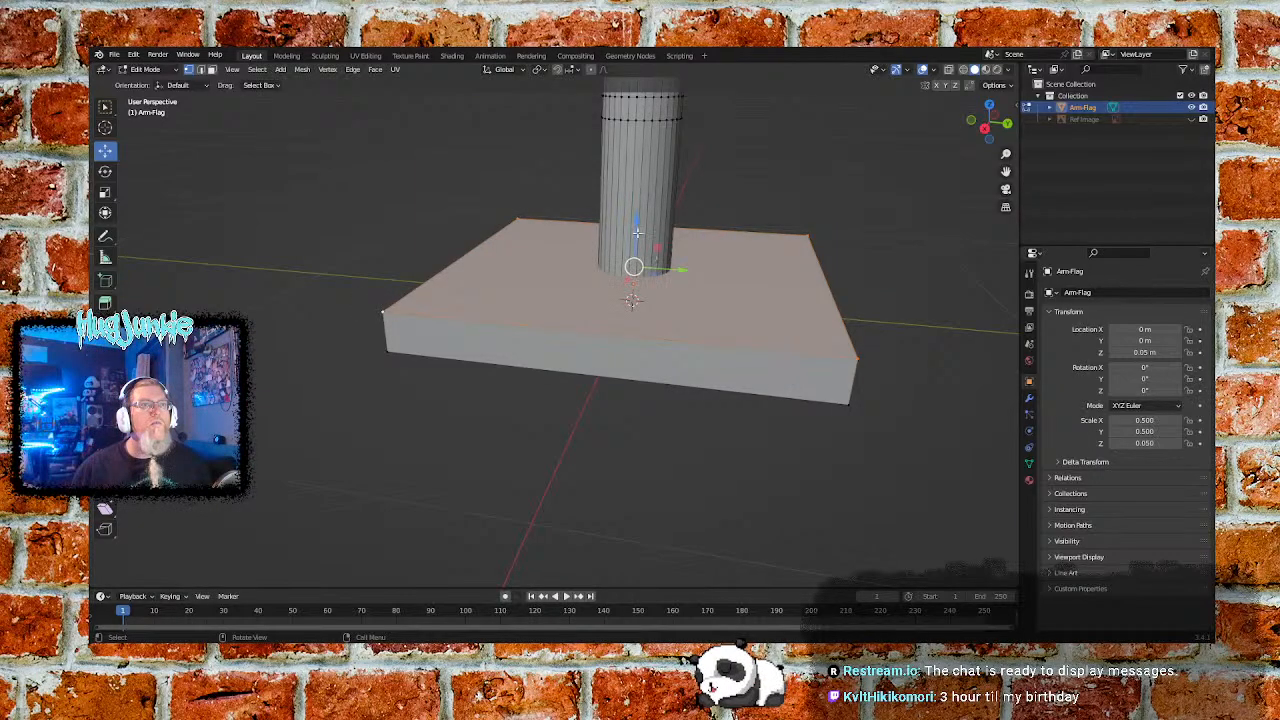
left_click_drag(636, 223, 630, 249)
left_click(862, 257)
Extrude the sleeve cylinder's bottom vertex ring down about 0.067 m to the top of the thinned base
middle_click_drag(872, 310, 822, 306)
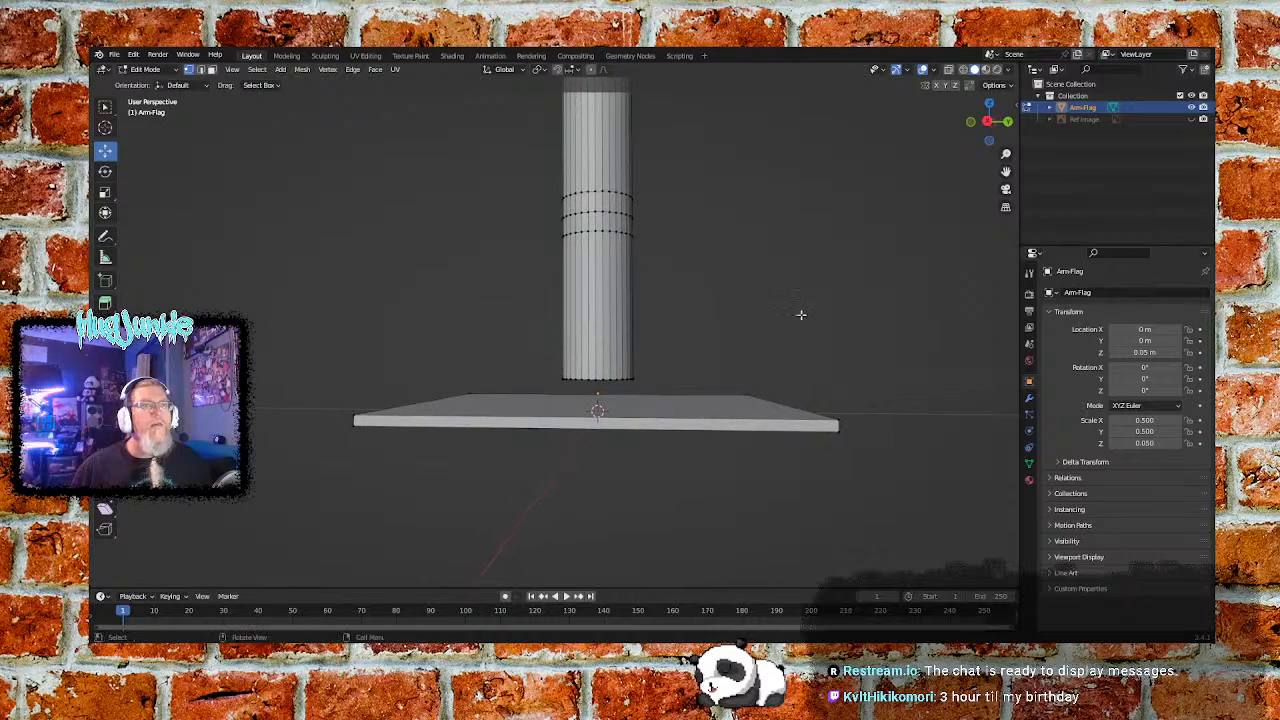
middle_click_drag(703, 344, 709, 328)
left_click_drag(646, 413, 525, 434)
middle_click_drag(749, 380, 740, 422)
middle_click_drag(627, 413, 686, 469, "ctrl")
middle_click_drag(546, 406, 794, 430, "shift")
middle_click_drag(859, 375, 606, 400, "shift")
middle_click_drag(843, 340, 851, 311)
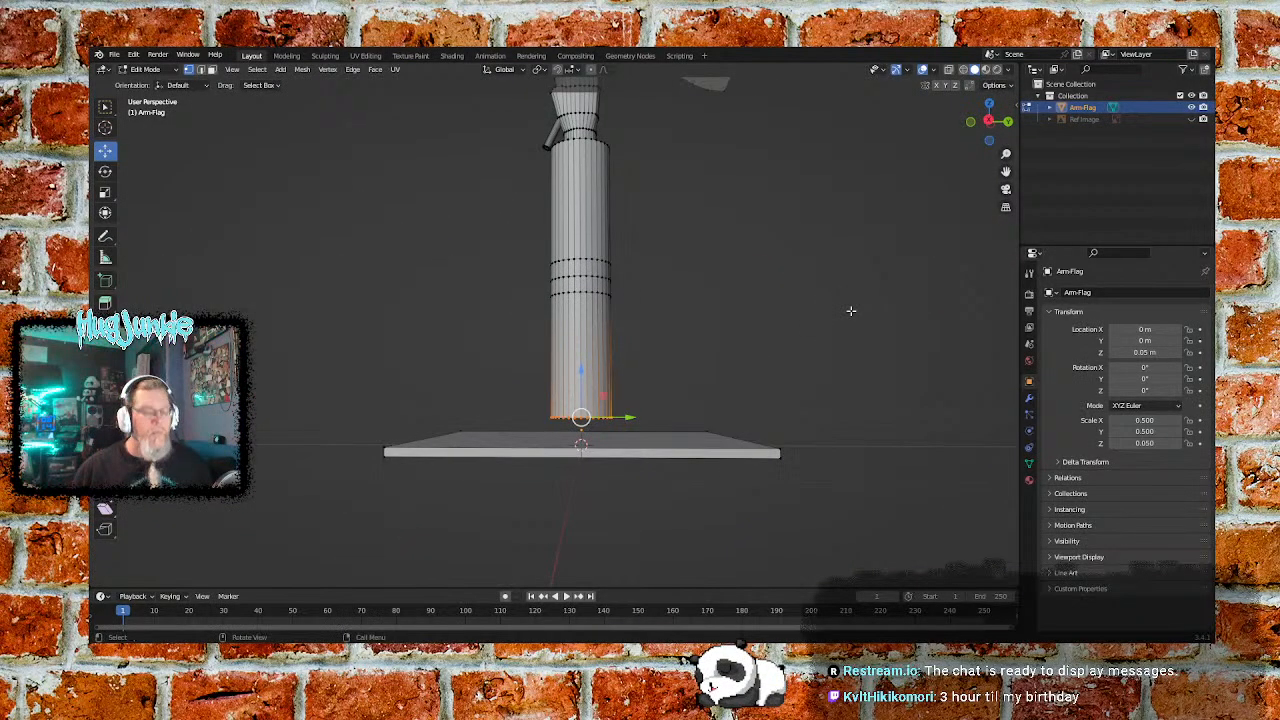
key("g")
key("z")
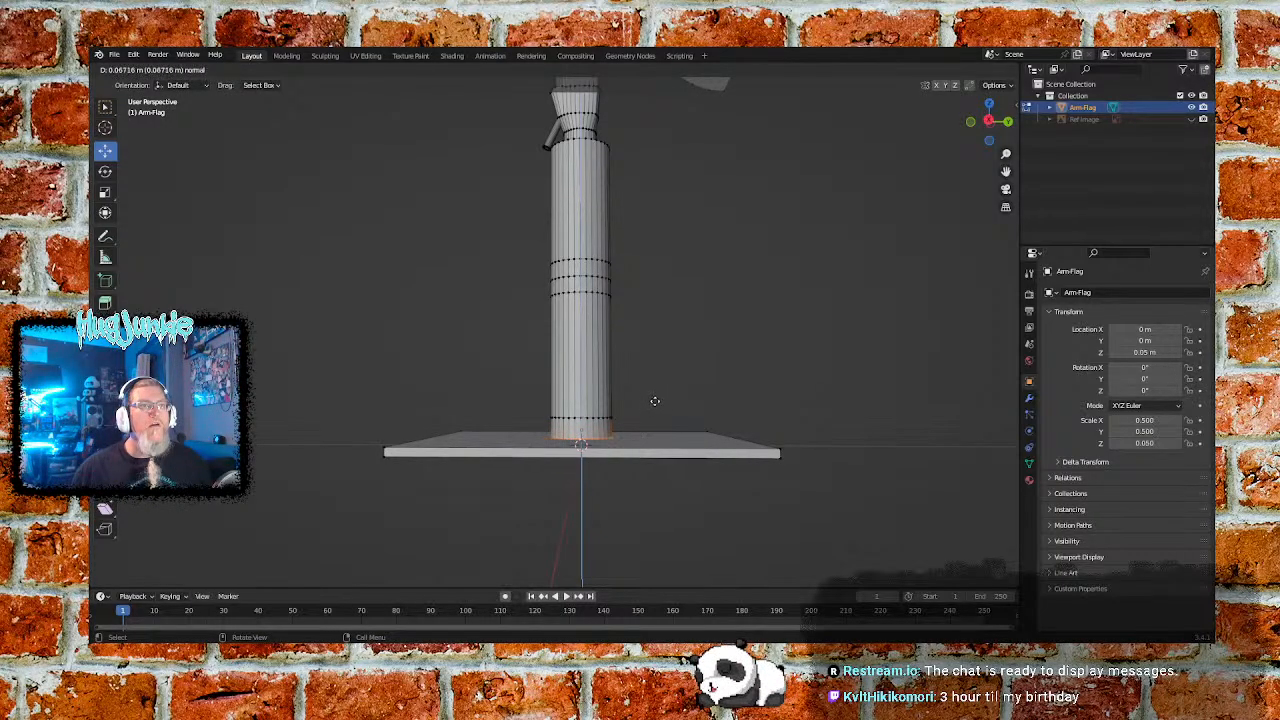
left_click(655, 401)
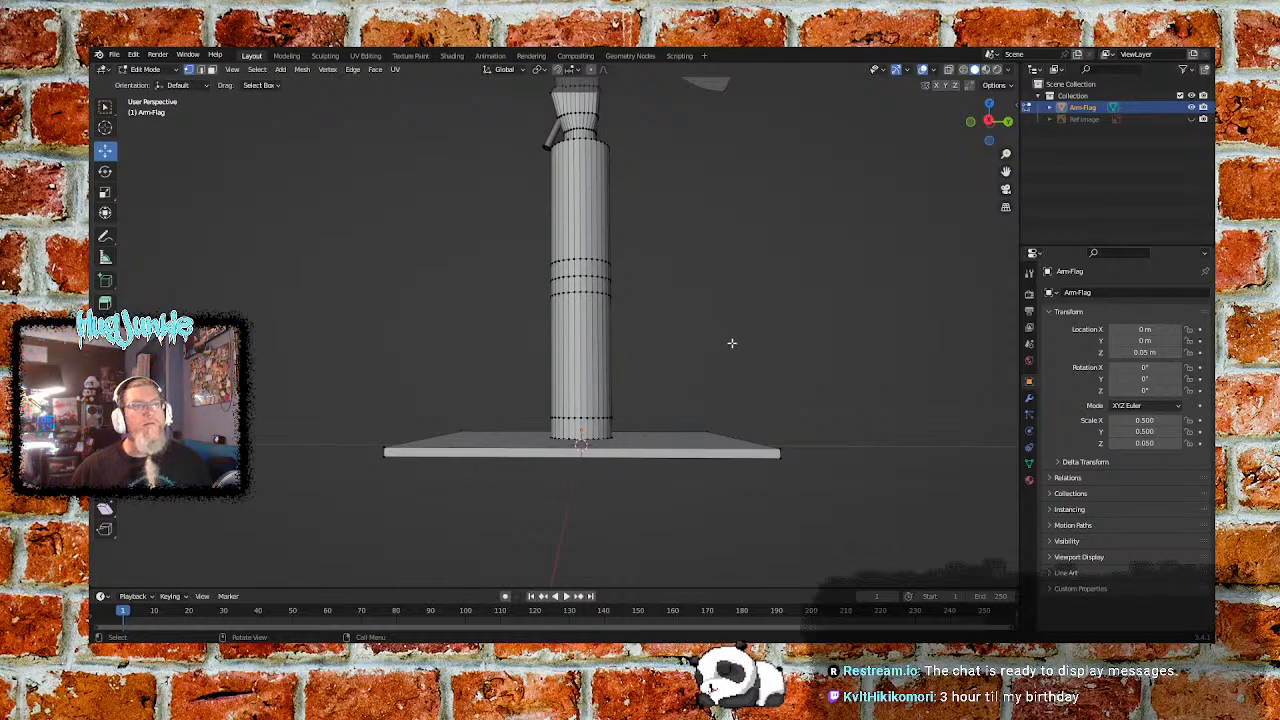
Save the blend file and switch the Arm-Flag object back to Object Mode
middle_click_drag(727, 342, 726, 378)
scroll(724, 374, "down", 7)
middle_click_drag(736, 278, 630, 320)
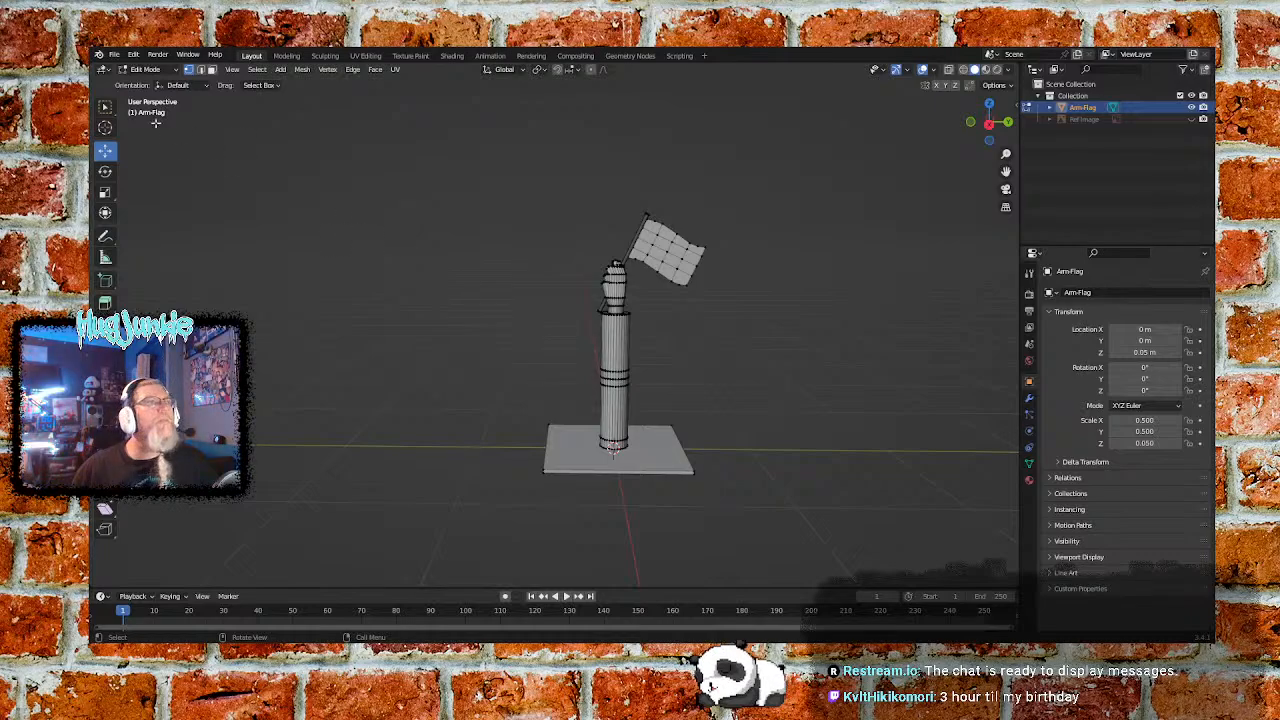
left_click(114, 54)
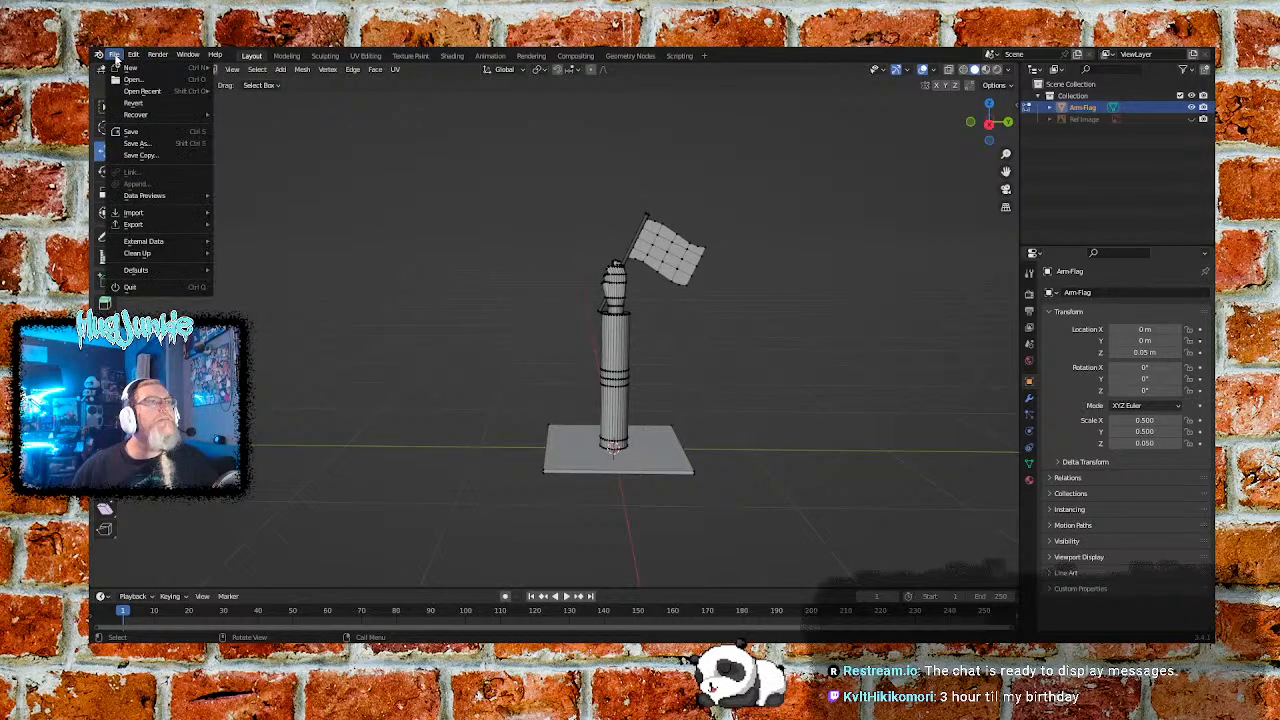
left_click(124, 131)
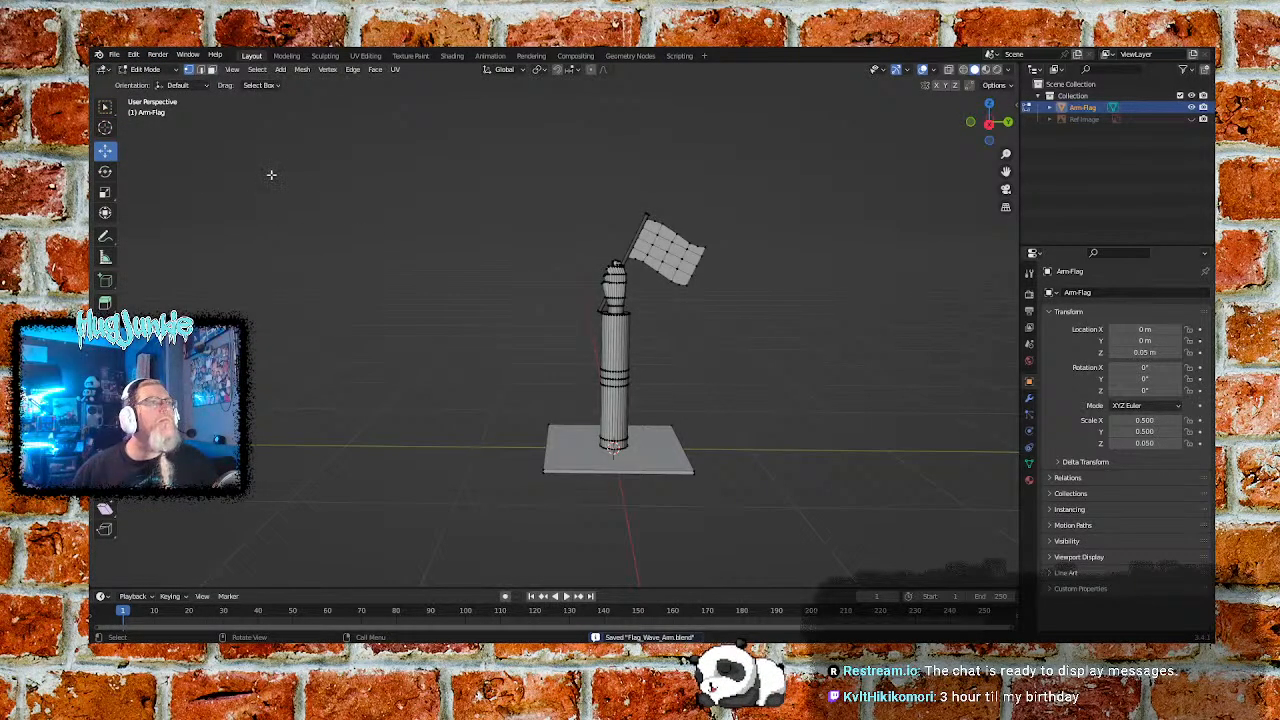
left_click(150, 69)
left_click(152, 83)
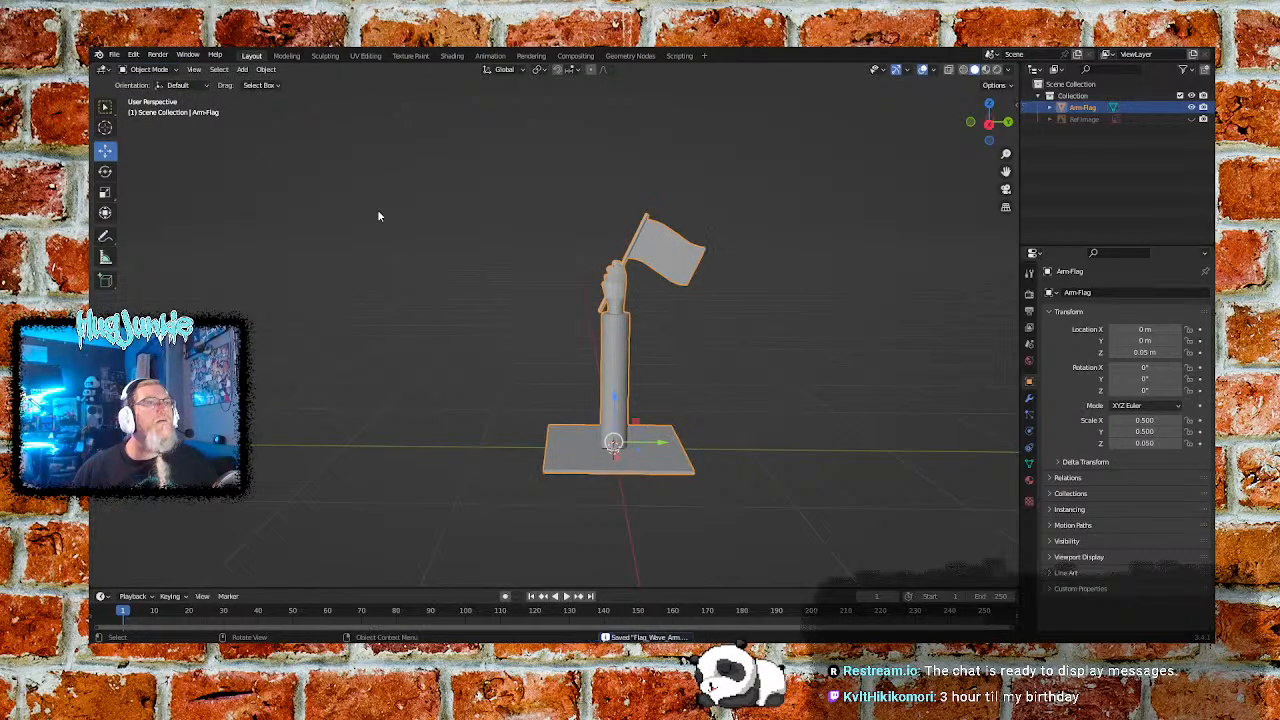
left_click(624, 336)
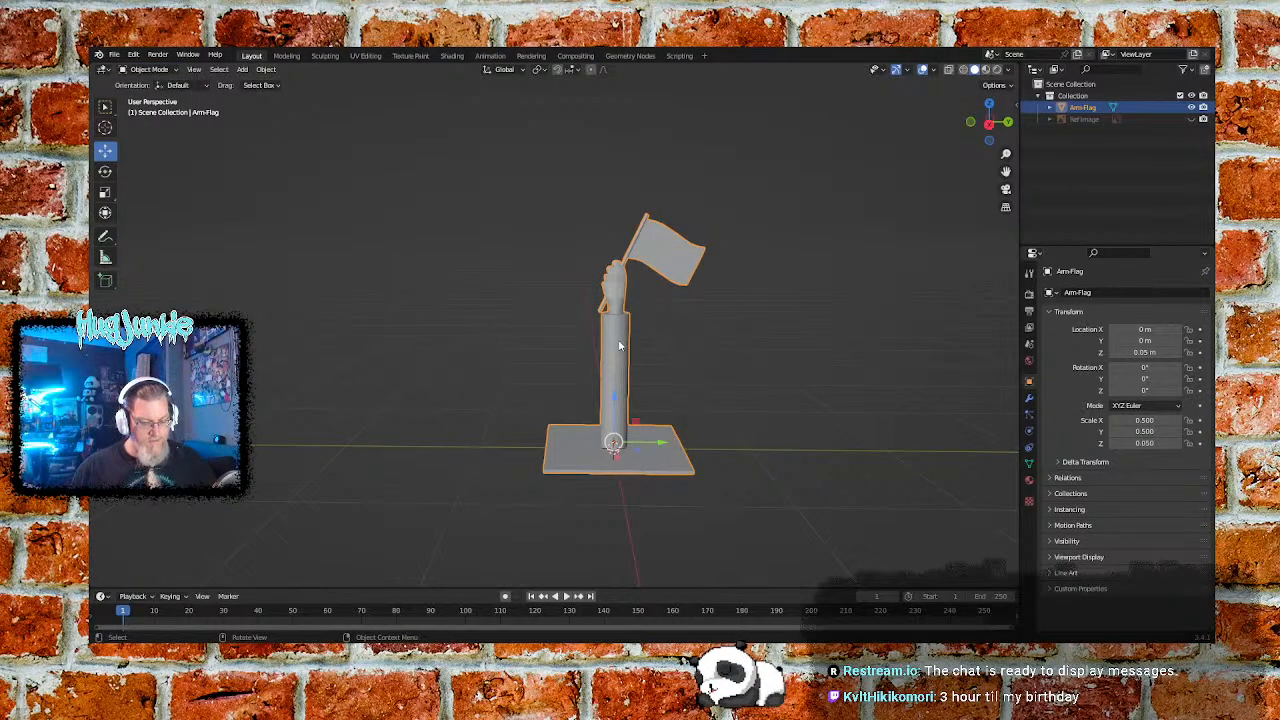
key("i")
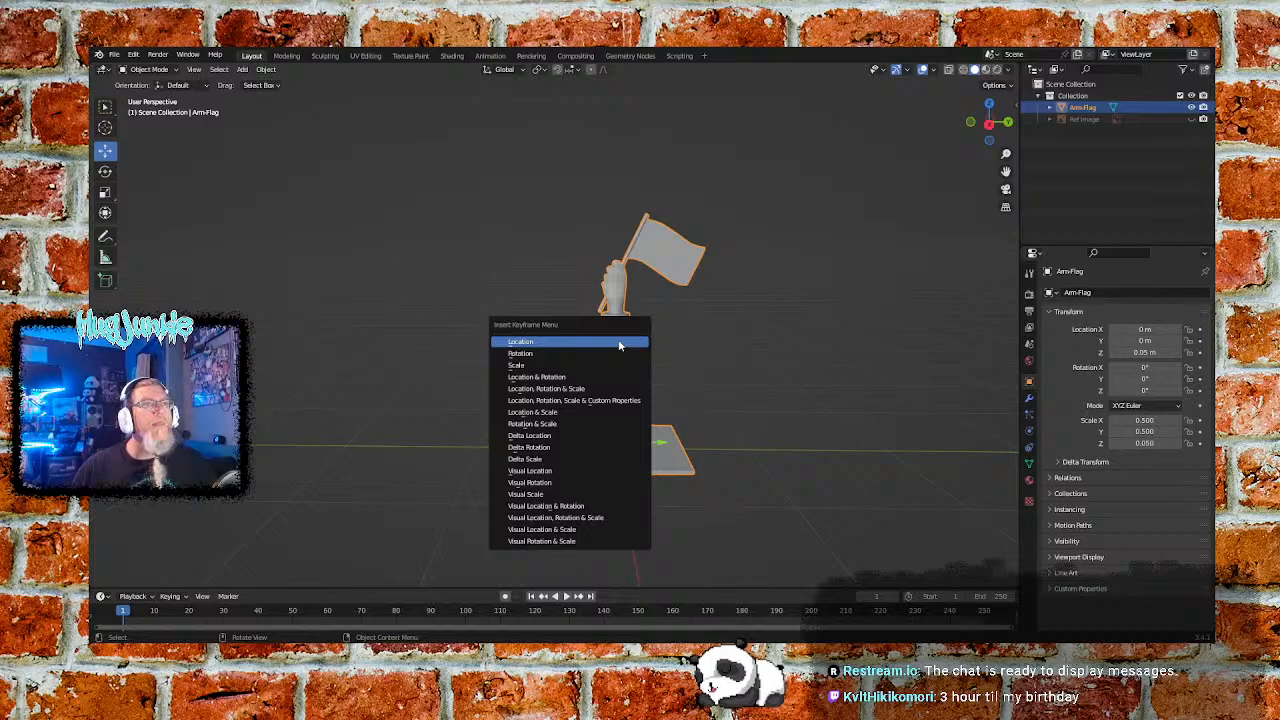
left_click(619, 345)
left_click(567, 323)
left_click(607, 352)
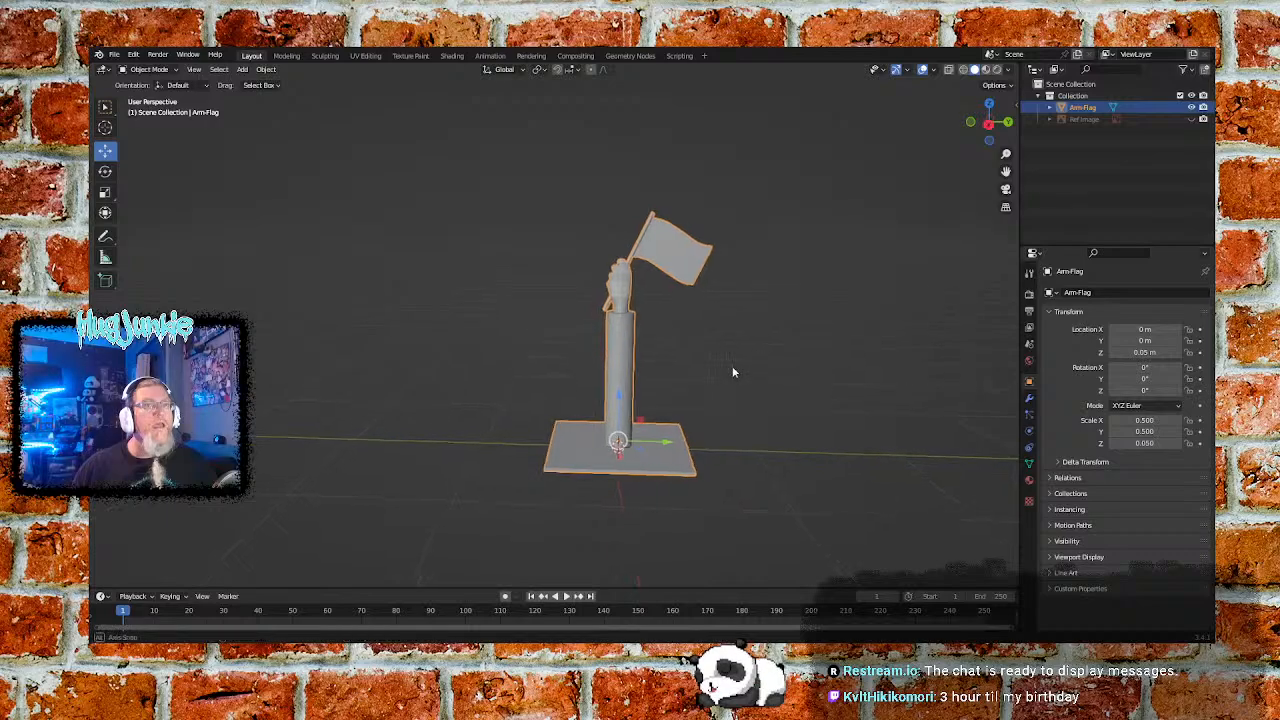
middle_click_drag(733, 365, 720, 366)
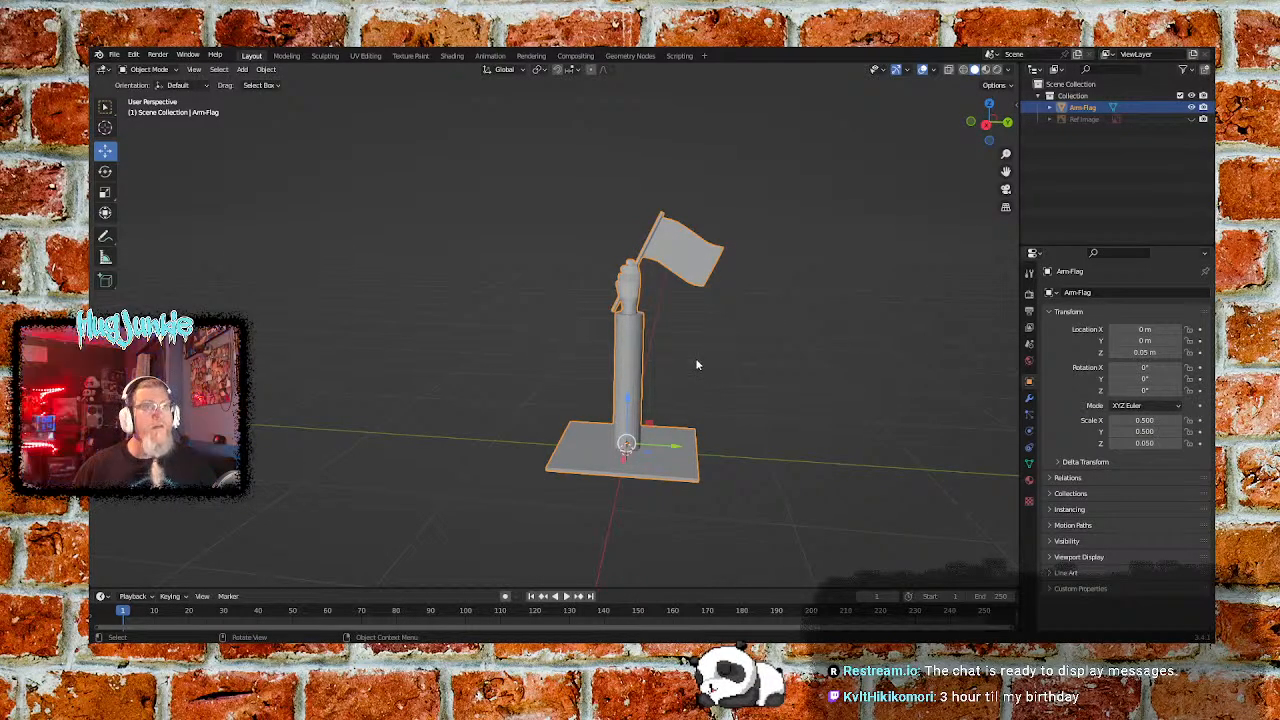
right_click(631, 360)
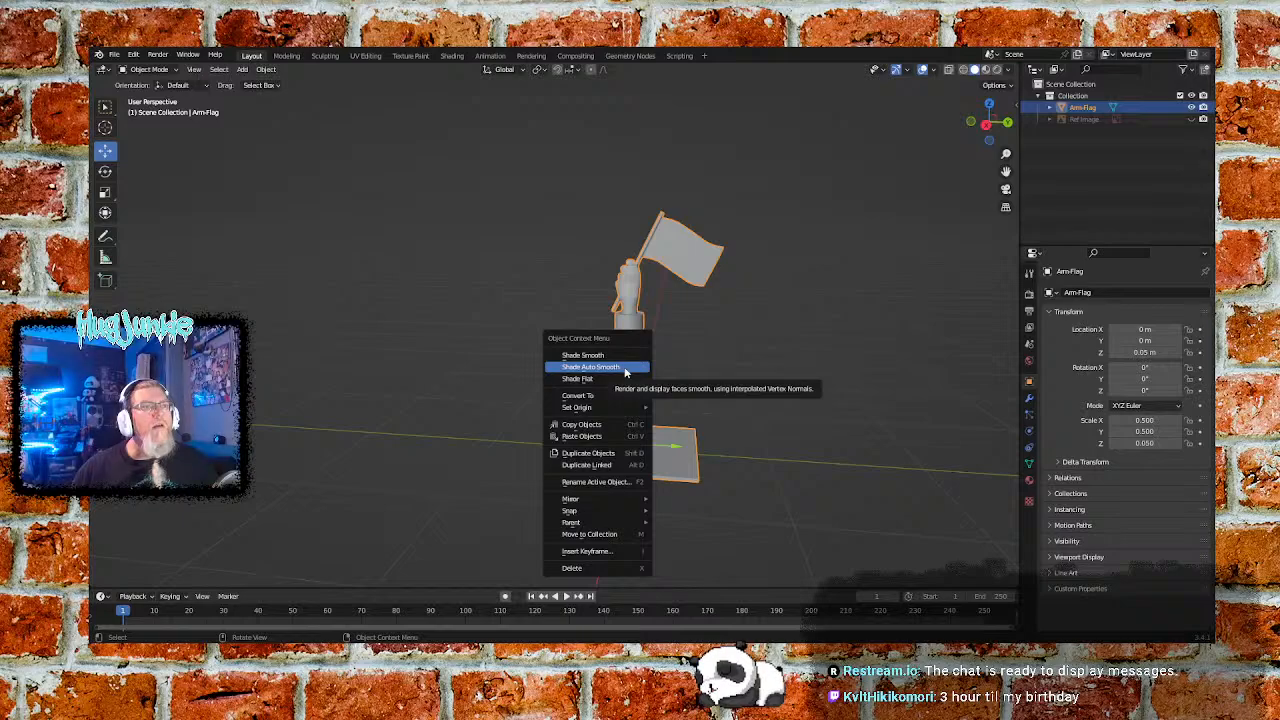
left_click(690, 372)
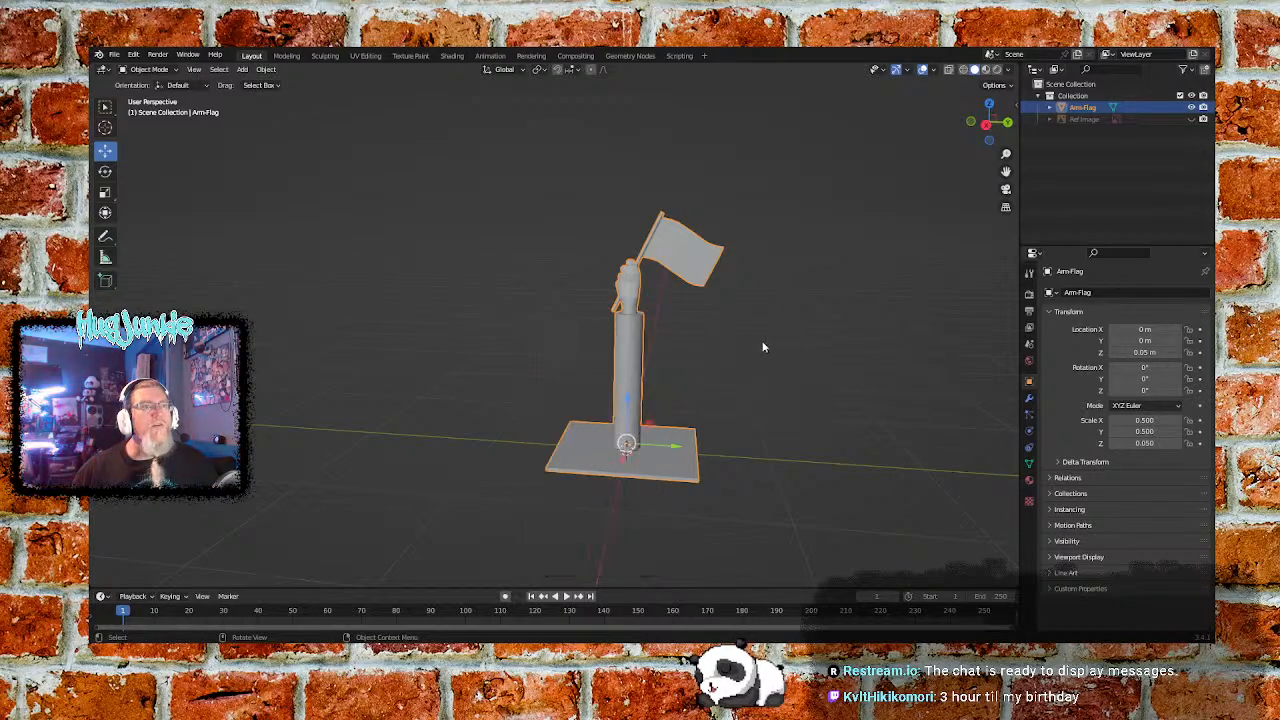
left_click(657, 367)
left_click(629, 370)
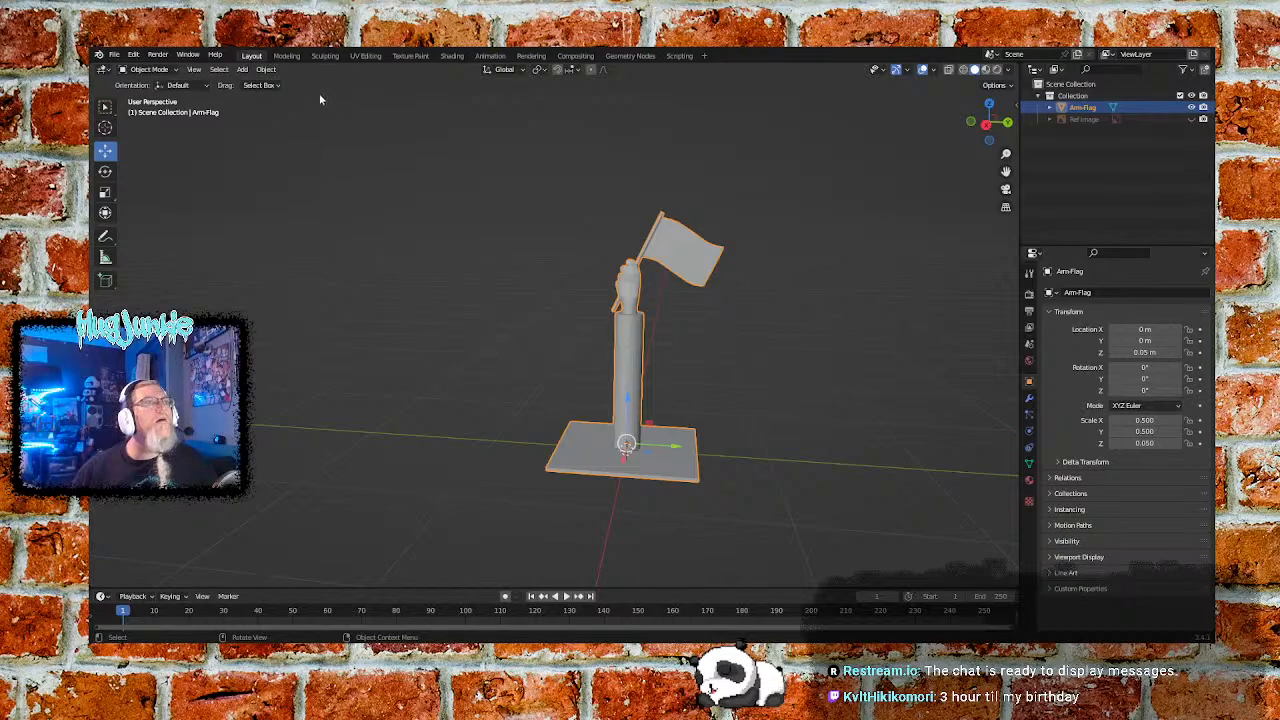
Add a single-bone armature at the foot of the sleeve cylinder
left_click(241, 70)
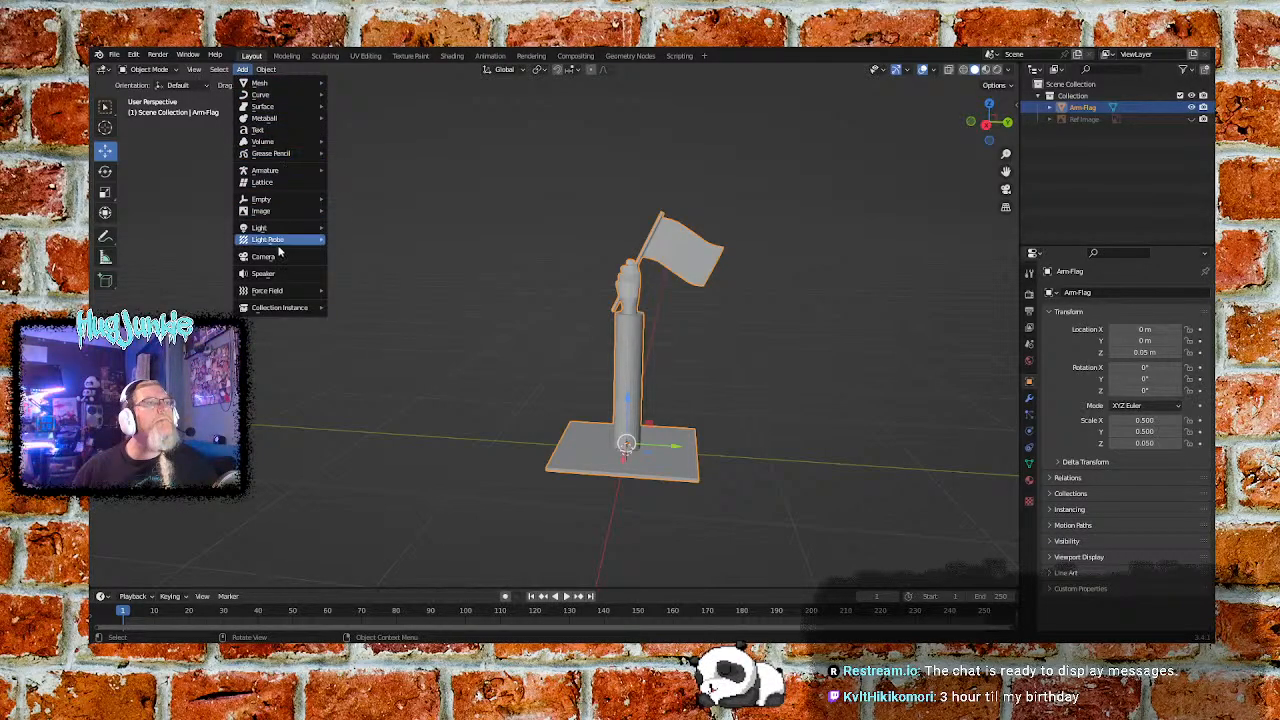
mouse_move(302, 174)
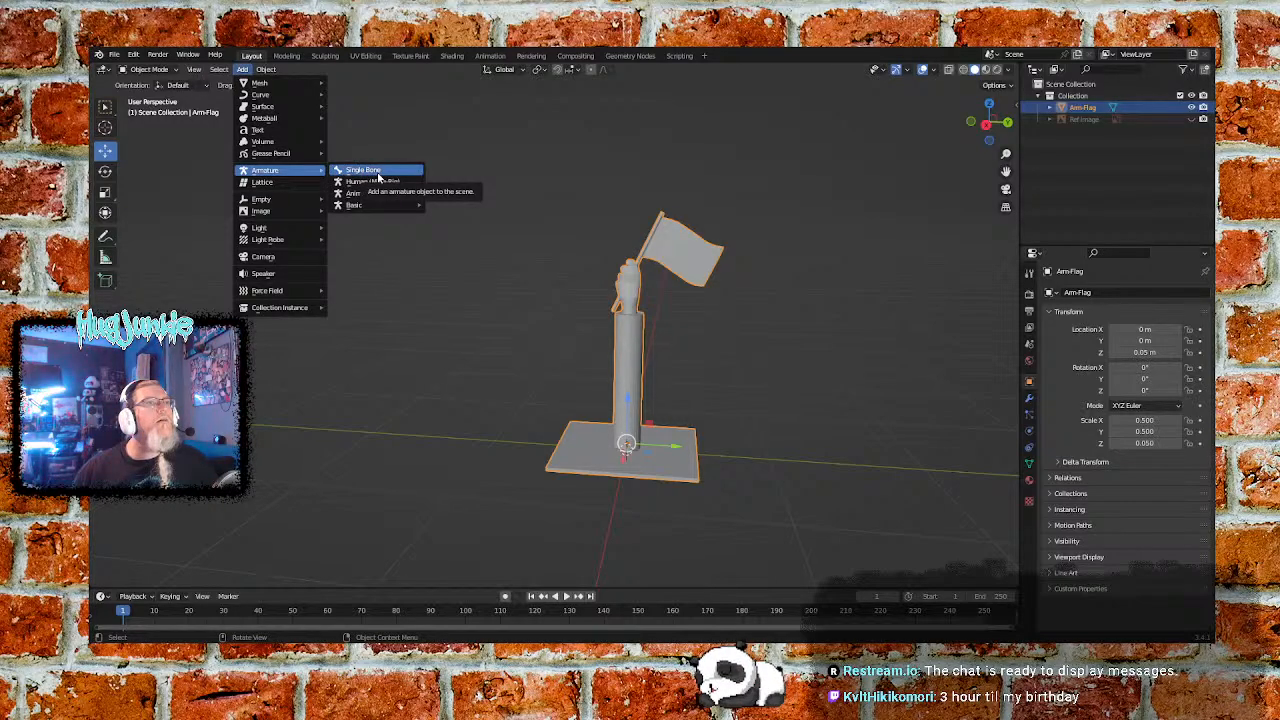
mouse_move(388, 210)
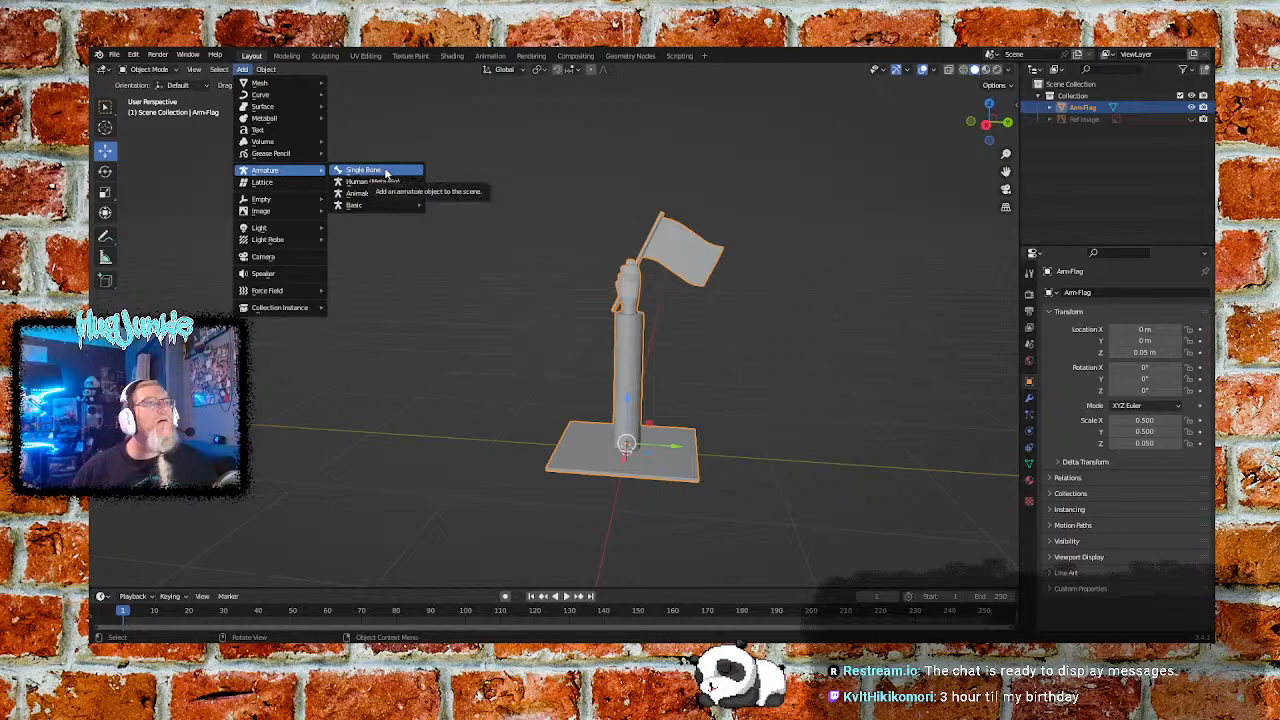
left_click(384, 172)
middle_click_drag(741, 400, 781, 422)
scroll(742, 405, "up", 2)
middle_click_drag(733, 400, 807, 429)
Look through the armature's bone, constraint, physics, object and texture properties for a setting that displays the bone through the mesh
left_click(1029, 464)
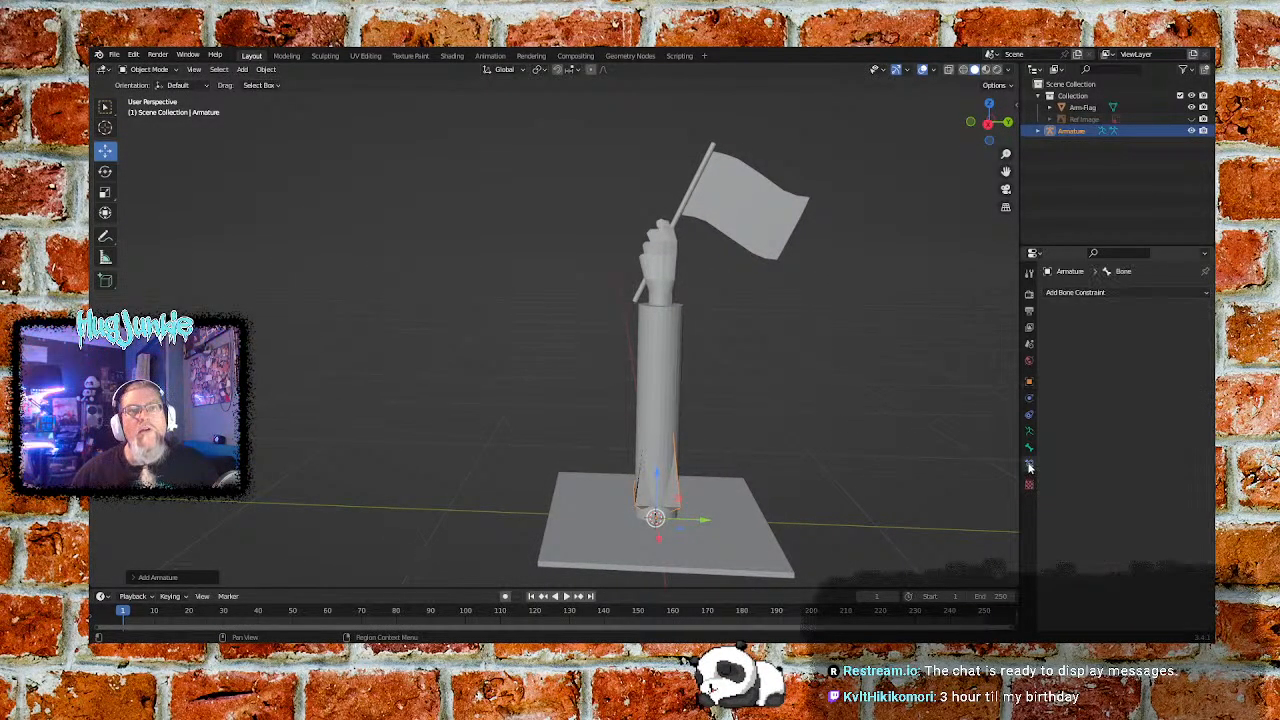
left_click(1029, 447)
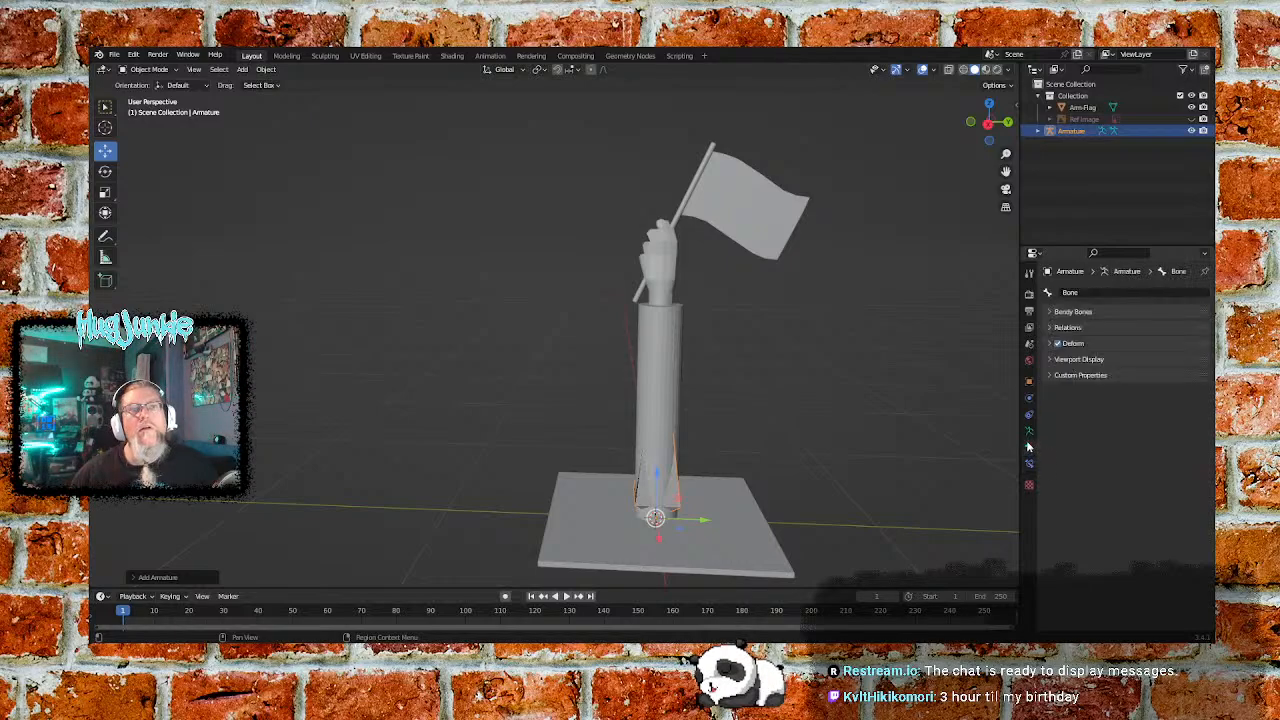
left_click(1051, 360)
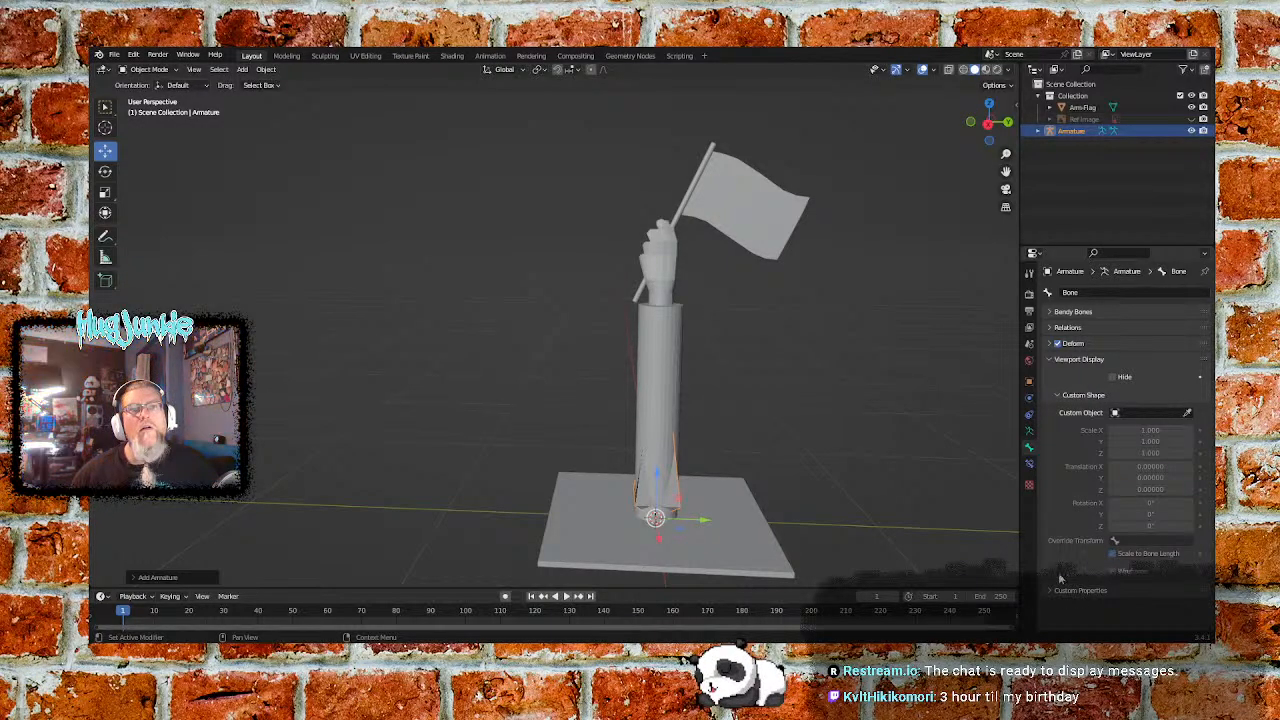
left_click(1050, 361)
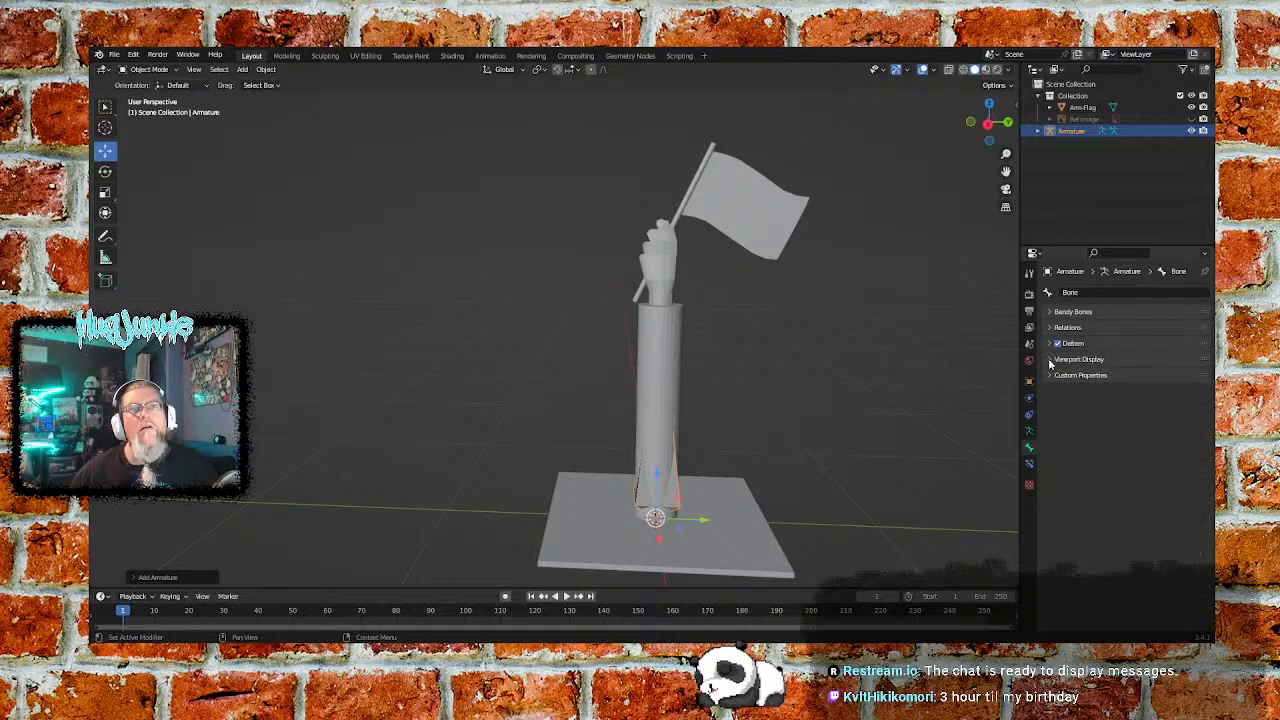
left_click(1048, 327)
left_click(1048, 327)
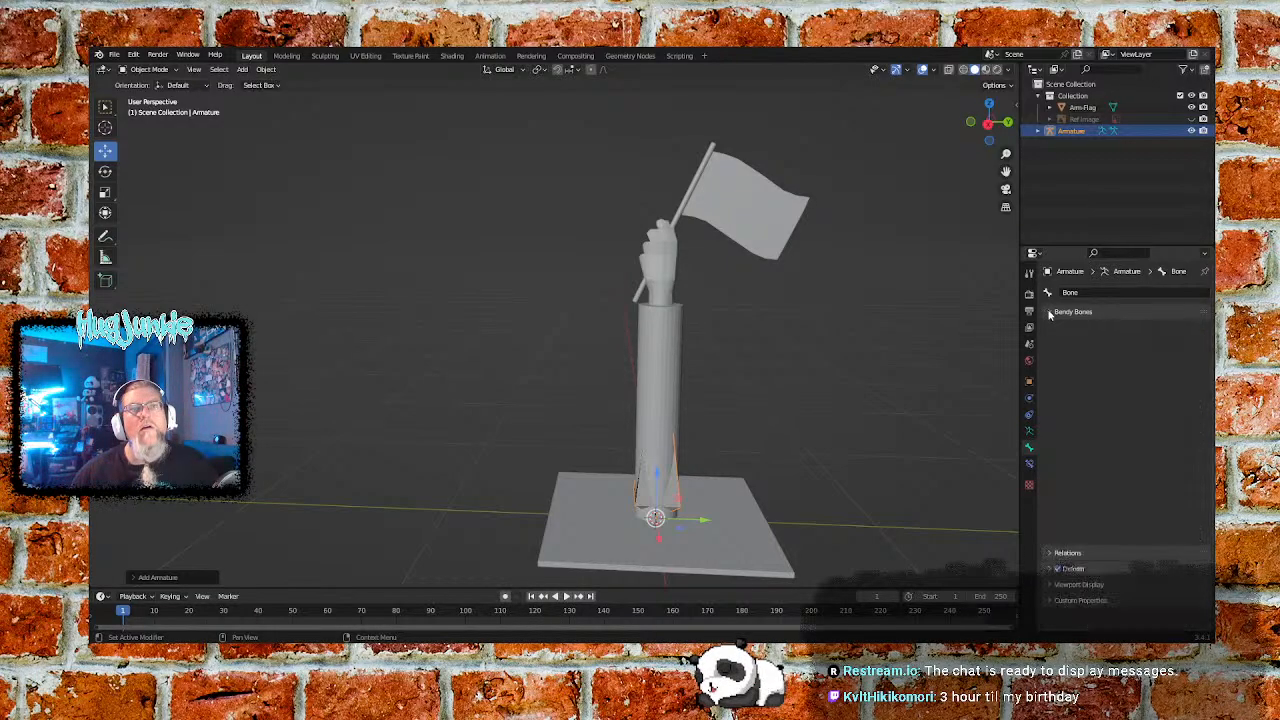
left_click(1049, 329)
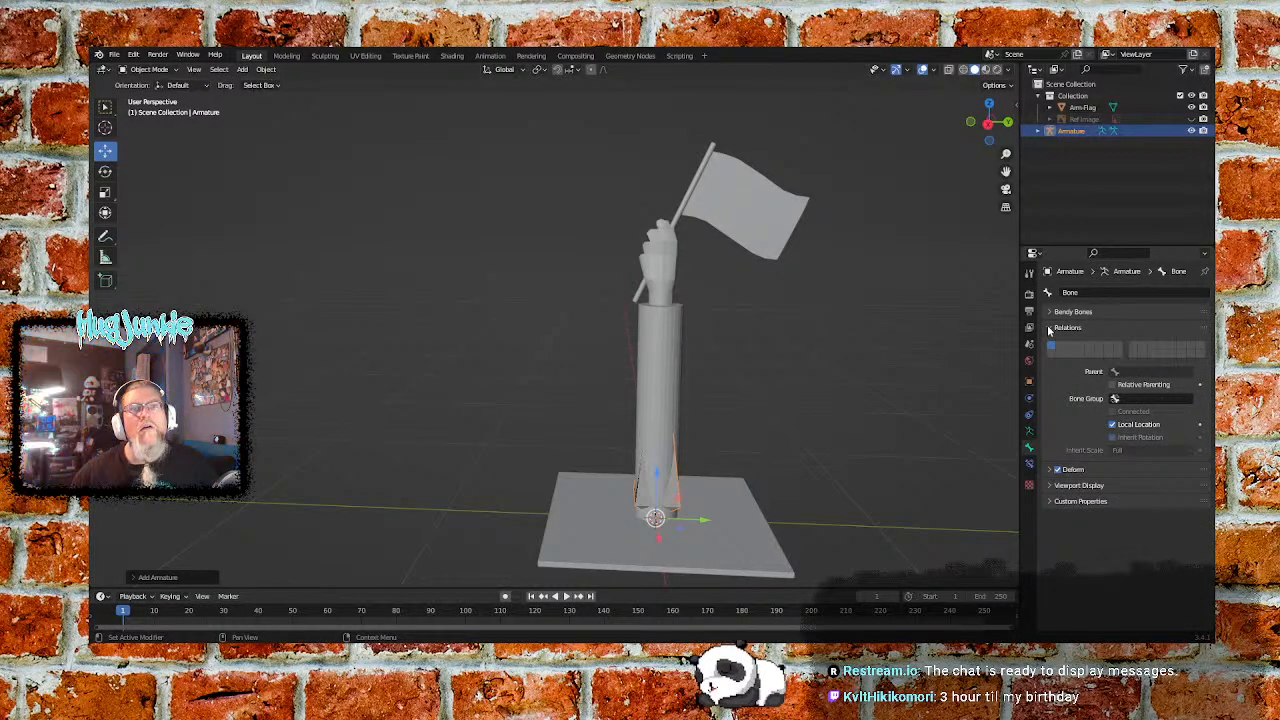
left_click(1049, 328)
left_click(1050, 343)
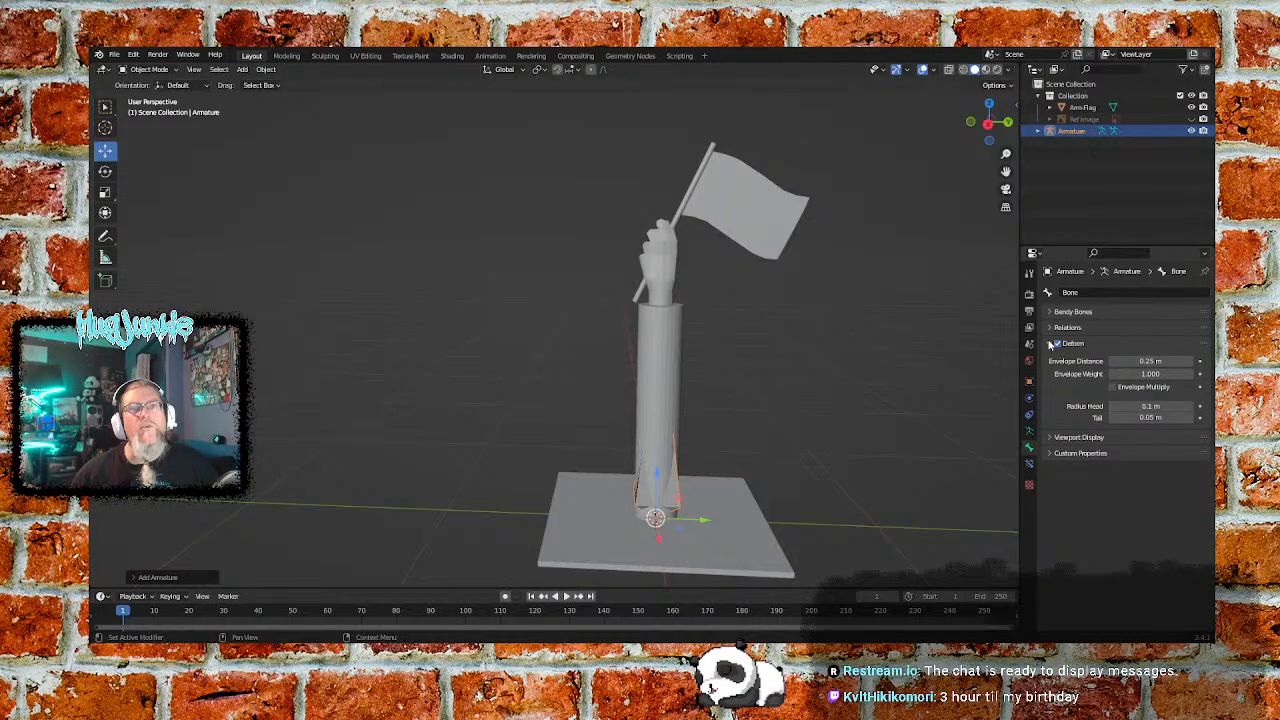
left_click(1050, 343)
left_click(1050, 360)
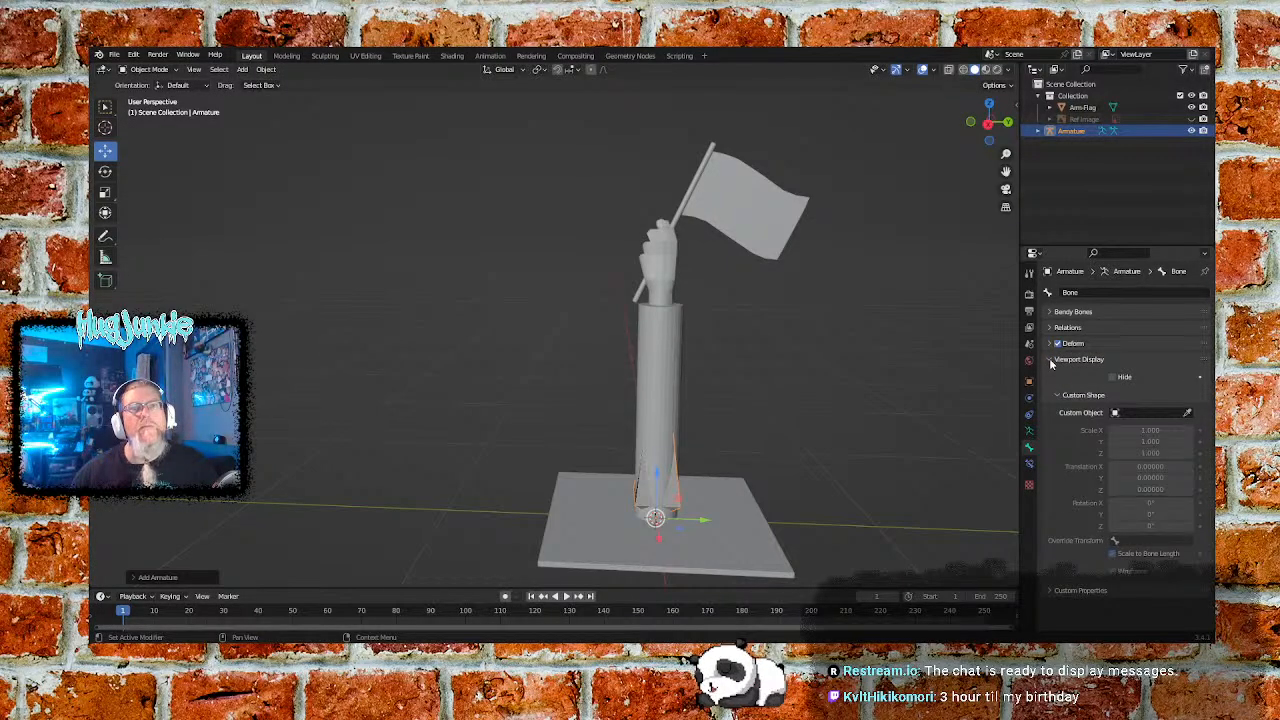
left_click(1029, 465)
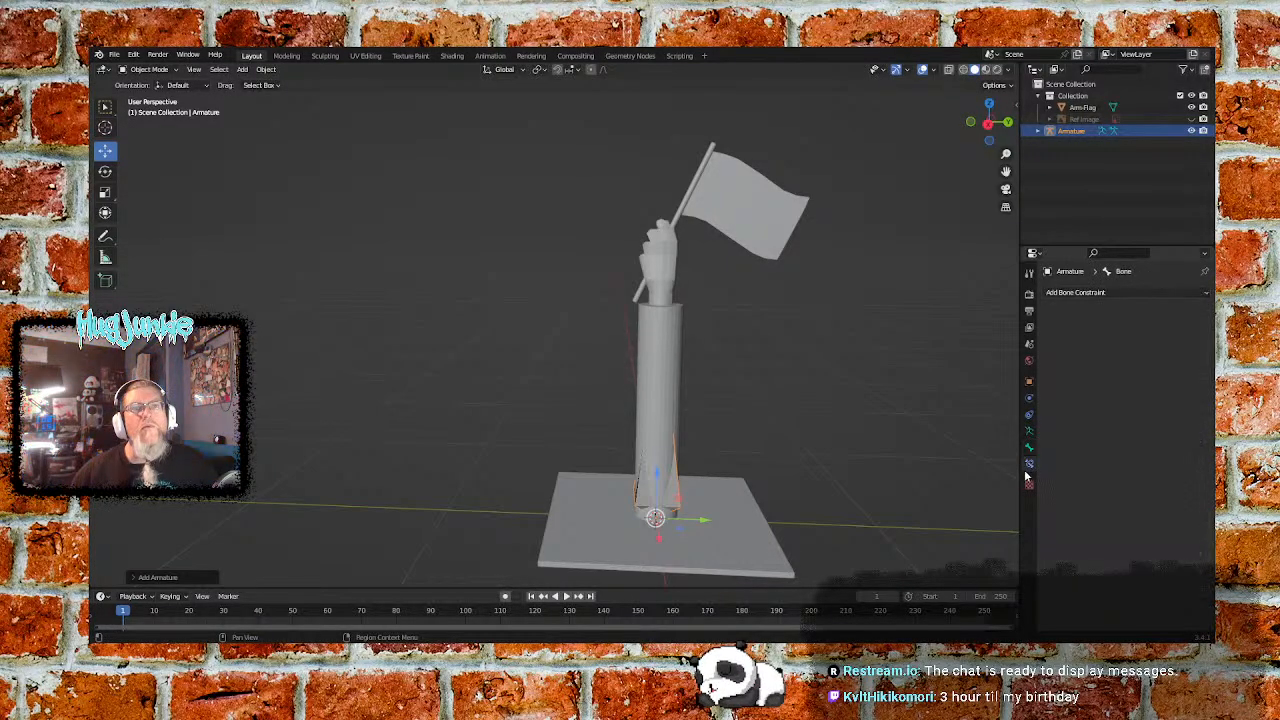
left_click(1030, 433)
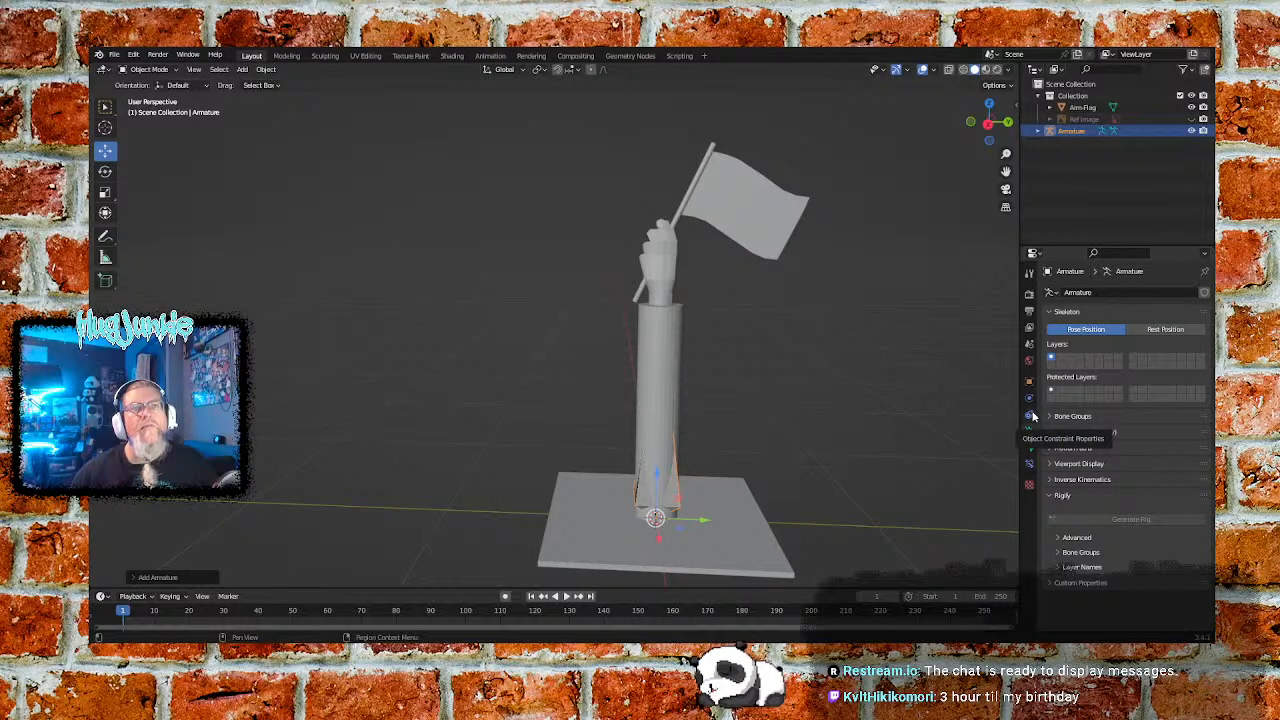
left_click(1030, 415)
left_click(1031, 400)
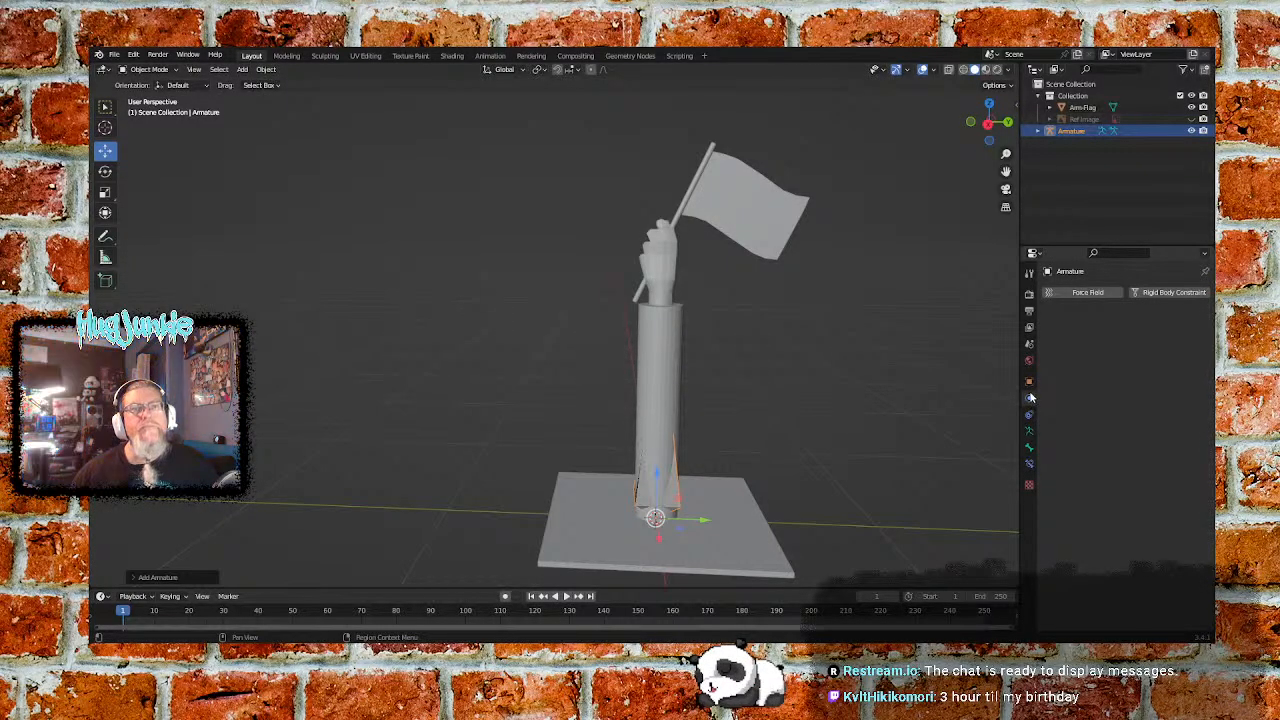
left_click(1030, 384)
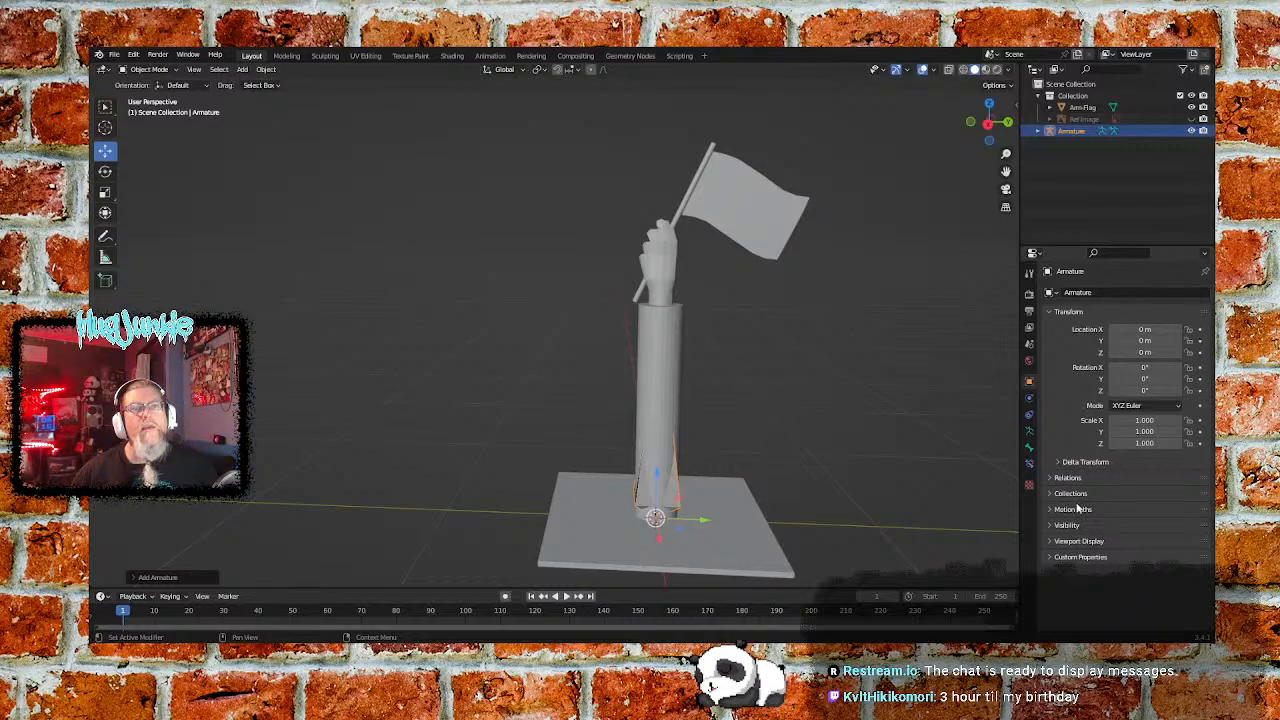
left_click(1050, 541)
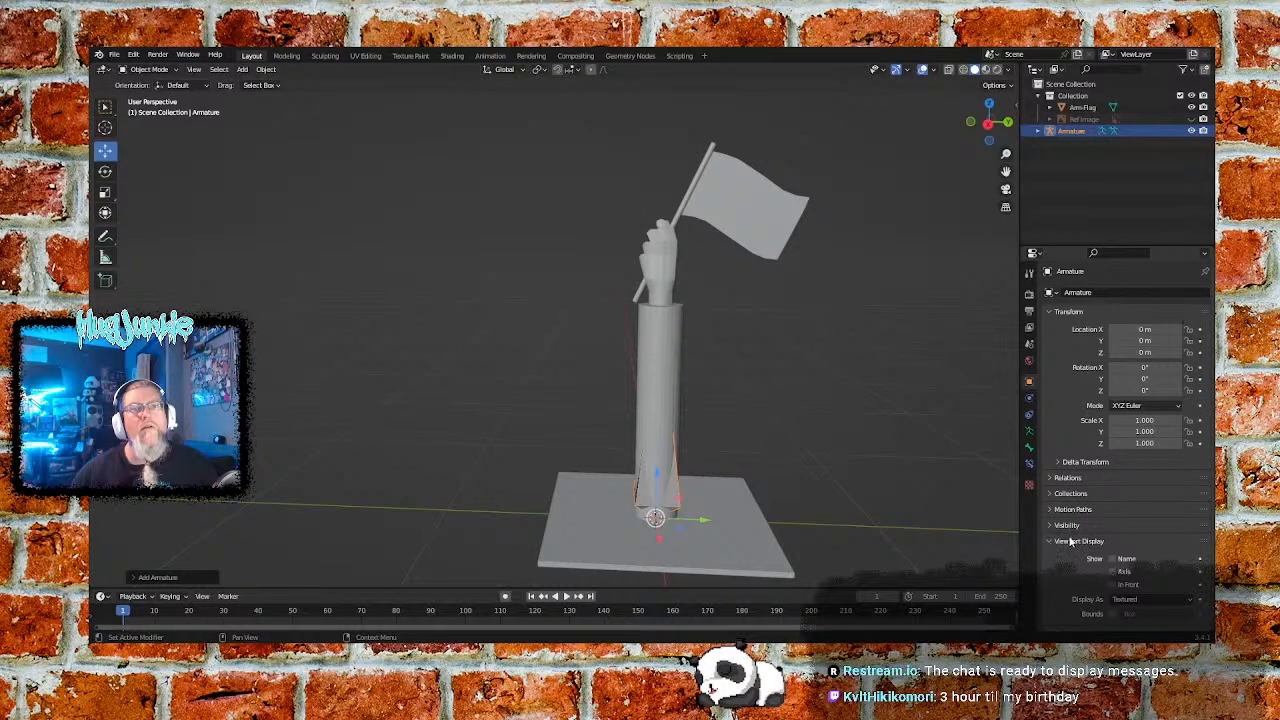
scroll(1060, 537, "down", 1)
left_click(1028, 485)
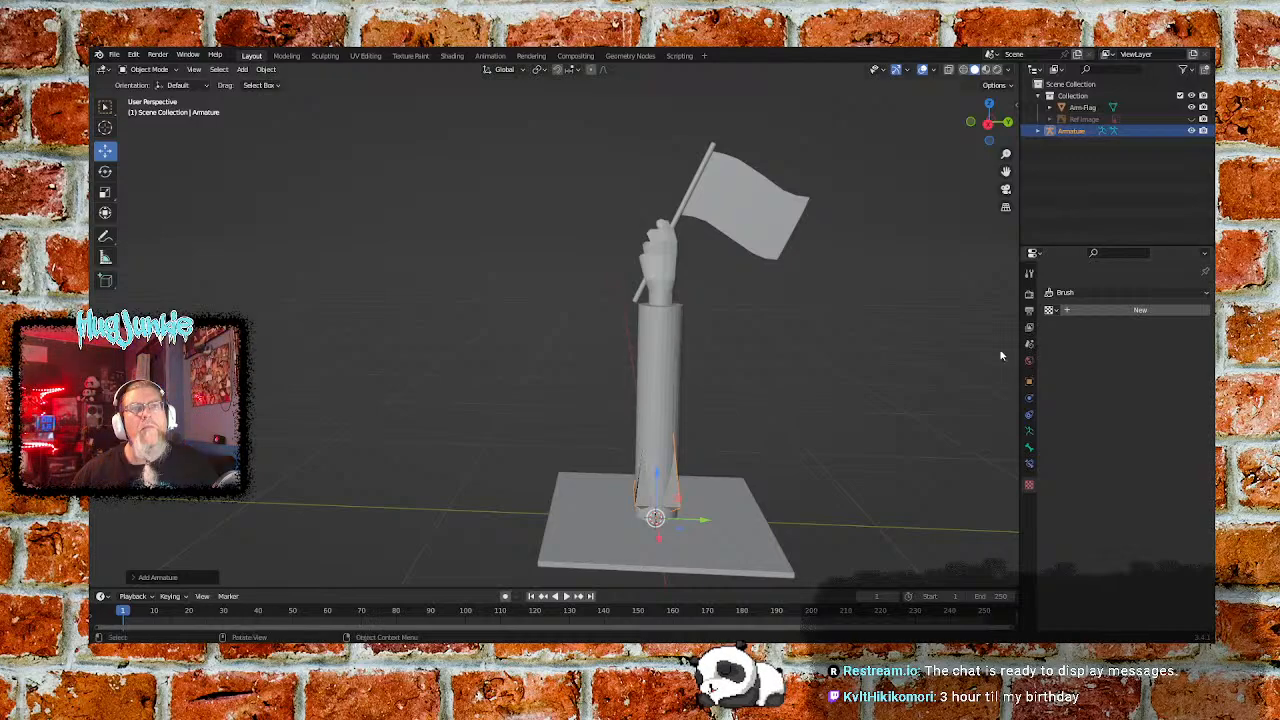
left_click(874, 404)
left_click(672, 500)
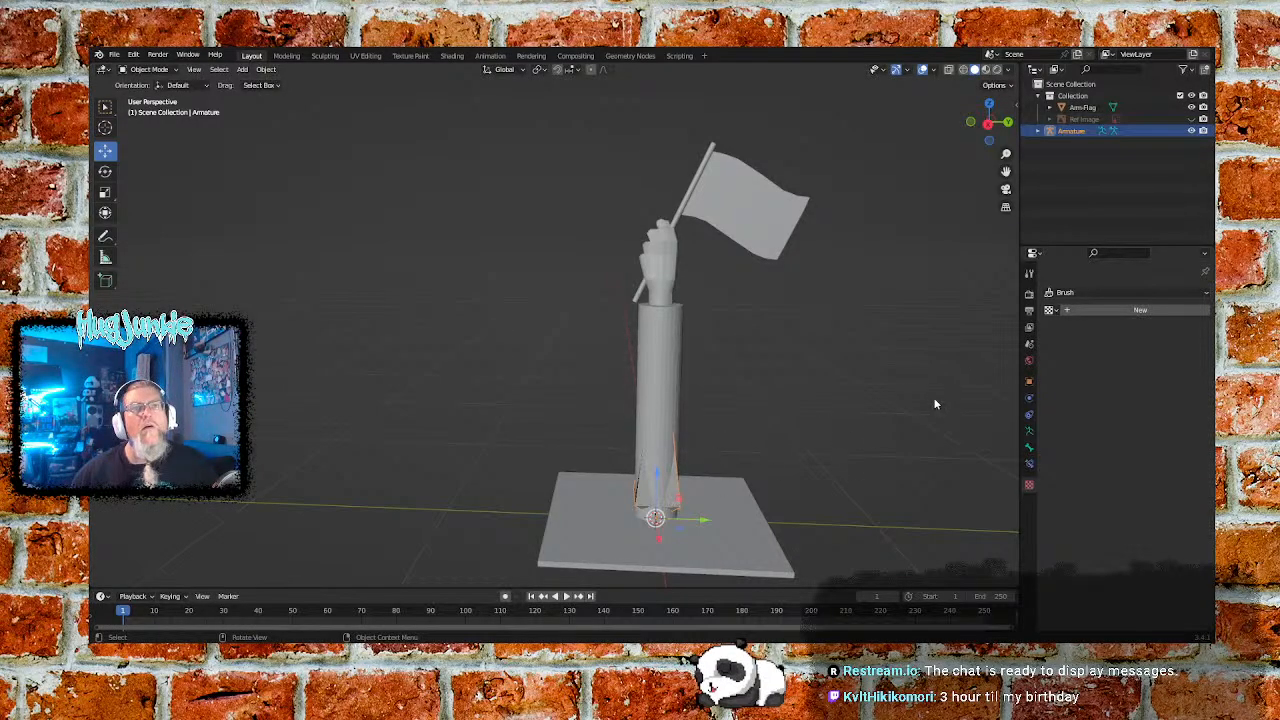
Enable In Front in the armature's viewport display settings, and deselect the armature
left_click(1030, 432)
left_click(1057, 464)
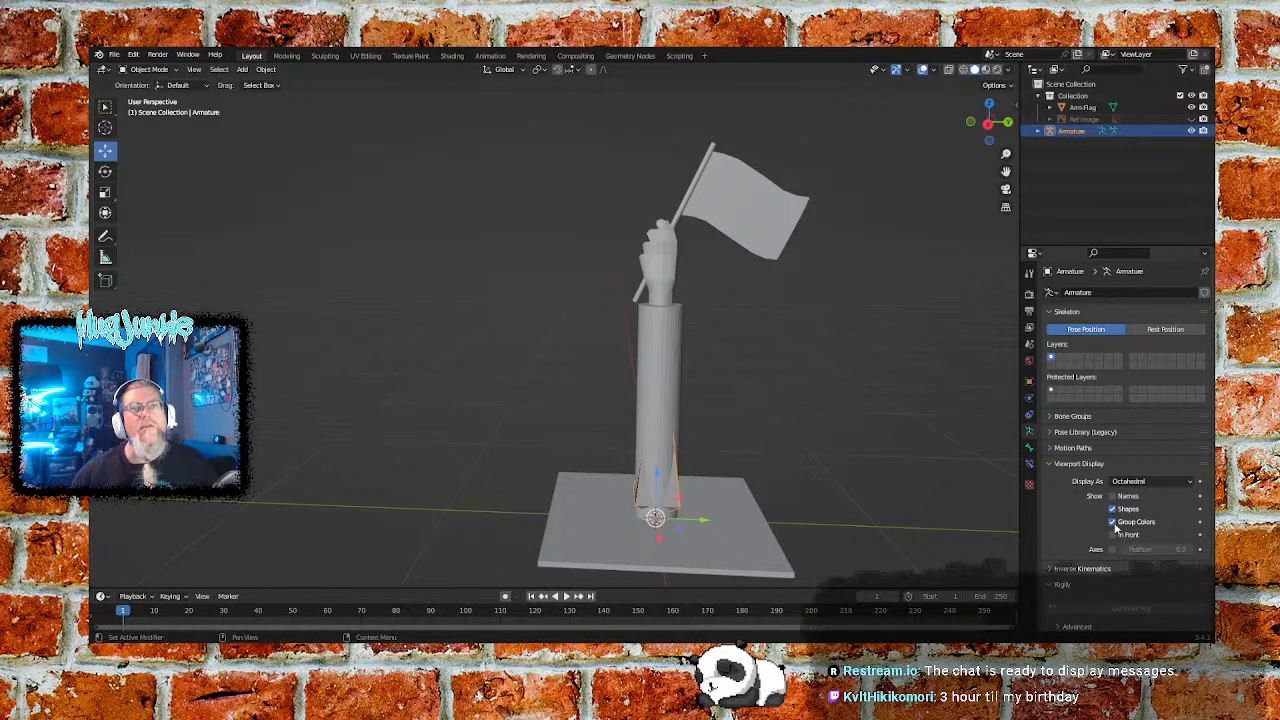
left_click(1113, 536)
left_click(867, 420)
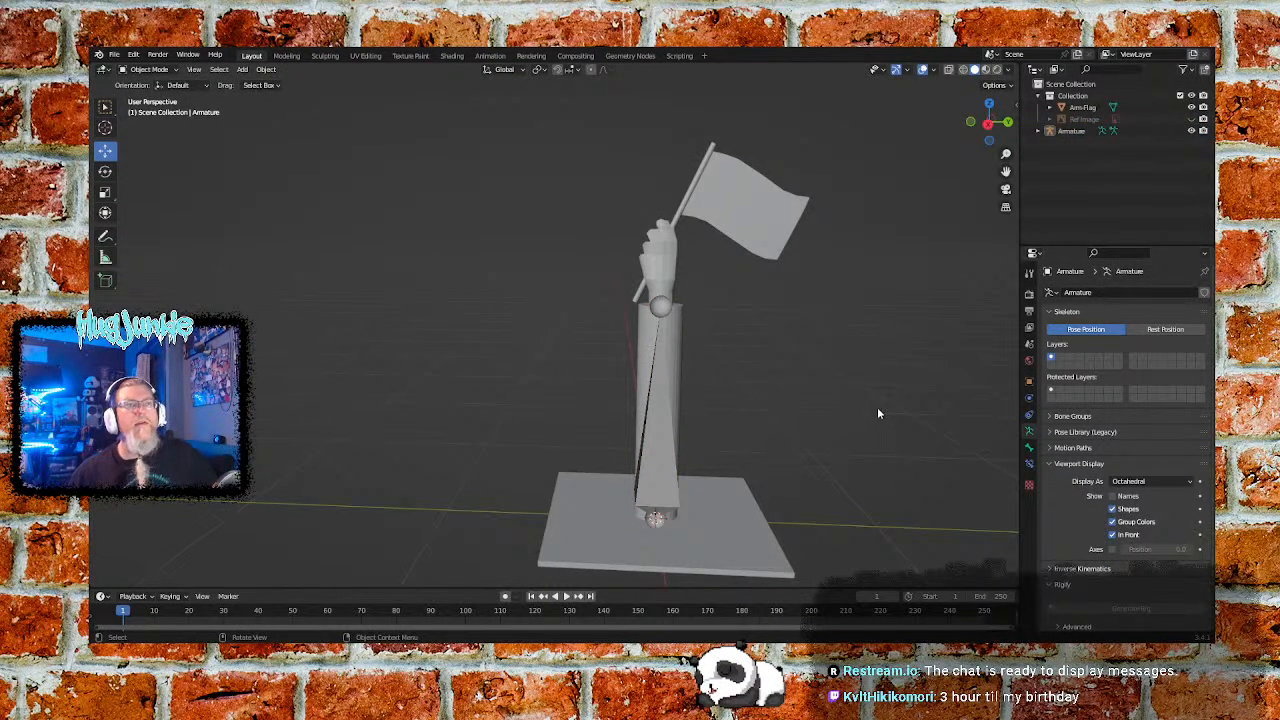
Try moving the armature down along Z, undo the move, and clear the selection
left_click(668, 312)
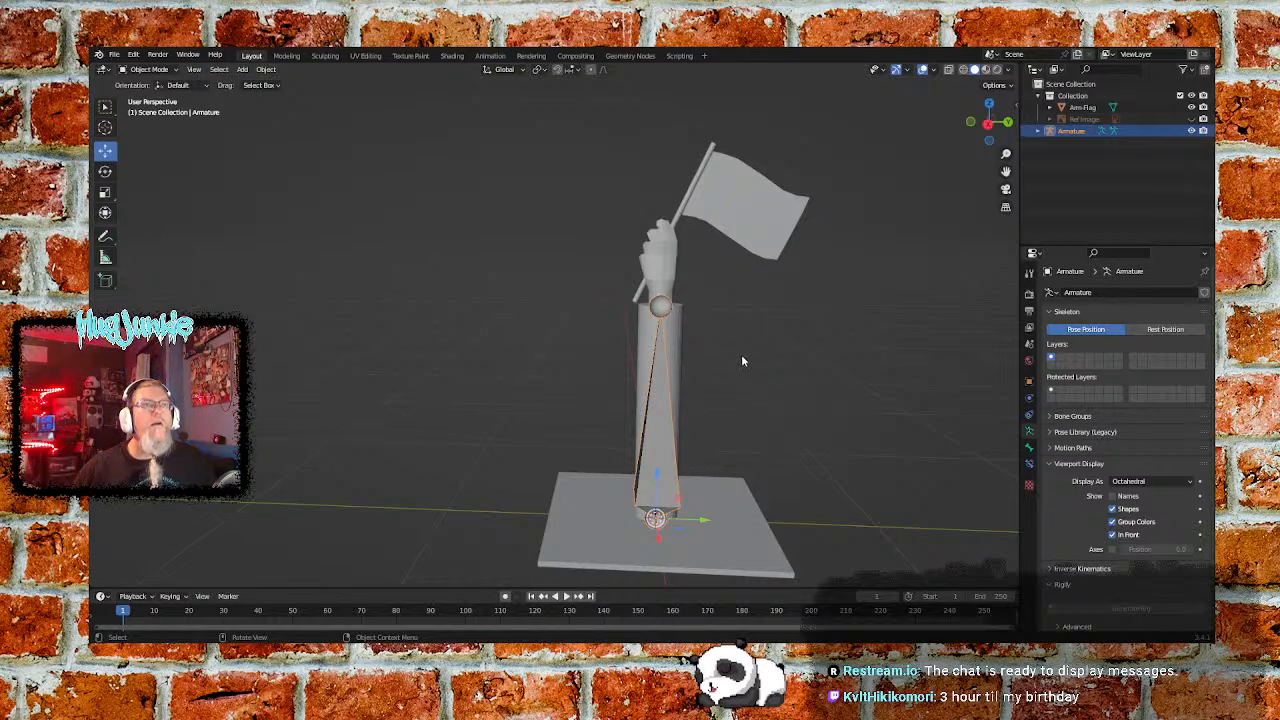
left_click_drag(659, 469, 657, 488)
key("ctrl+z")
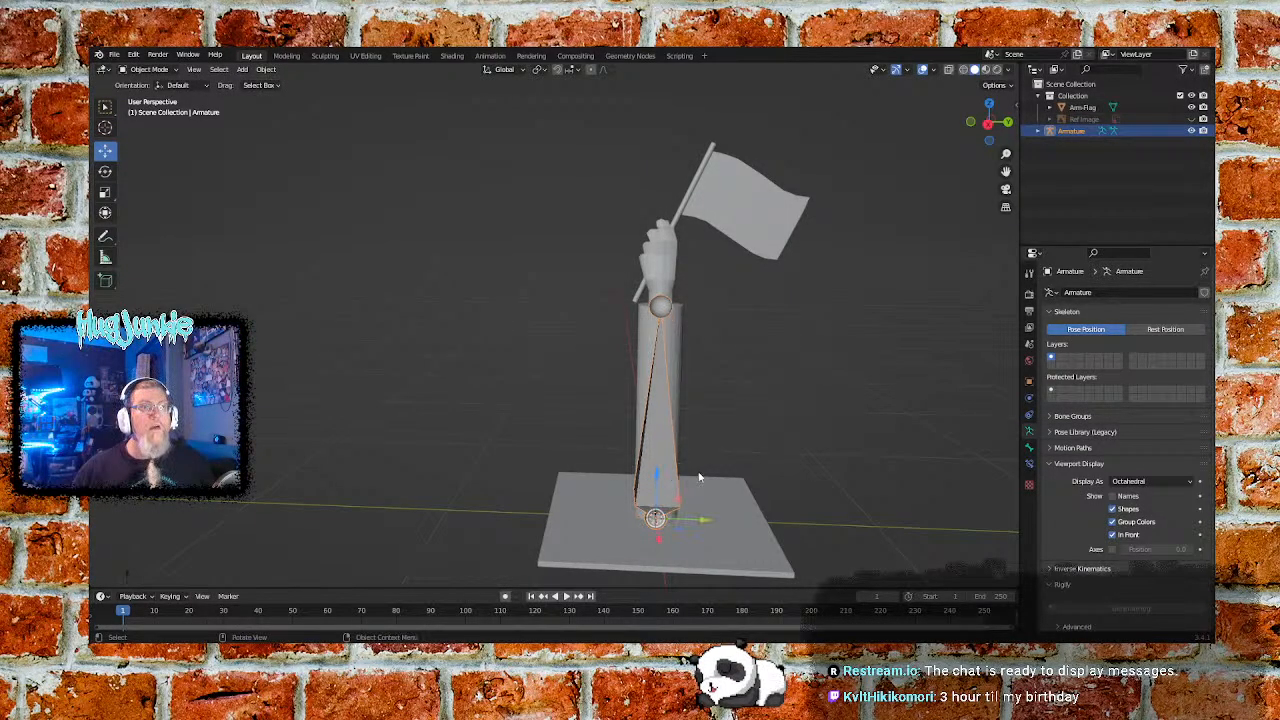
left_click(666, 310)
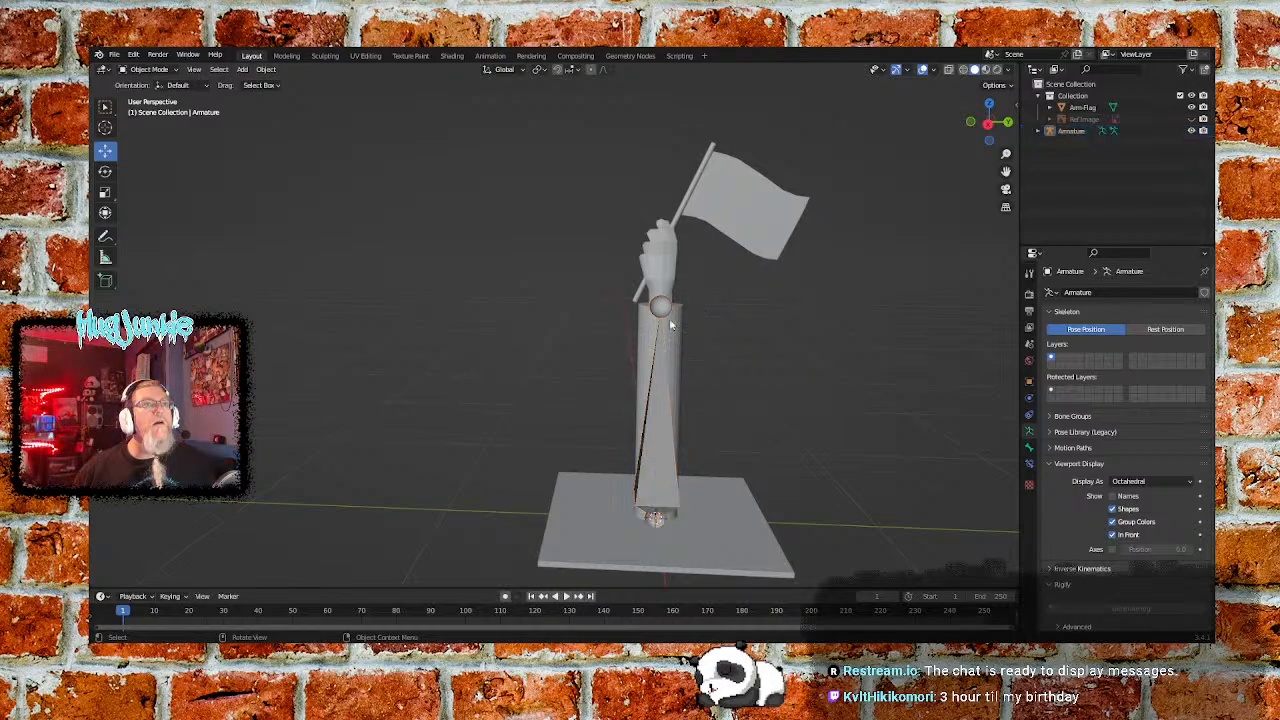
left_click(716, 355)
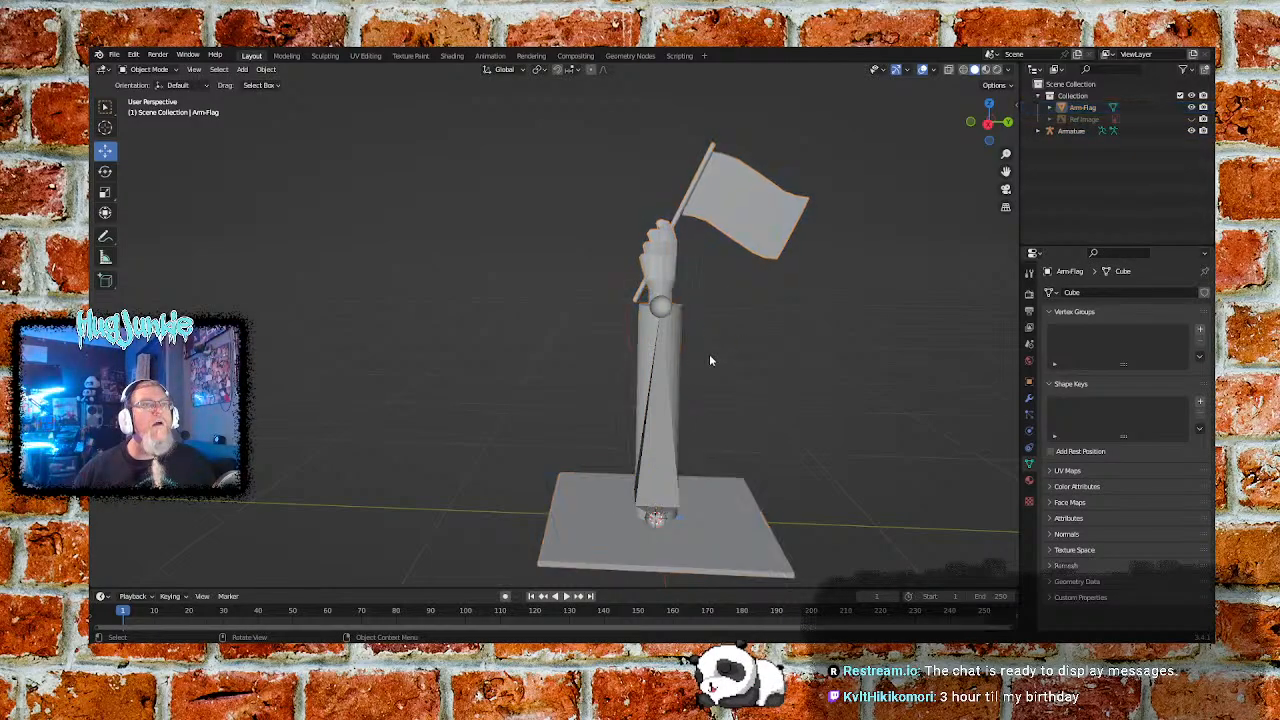
Select the armature and rotate it about the X axis until the bone lies roughly flat along the base plate
left_click(664, 374)
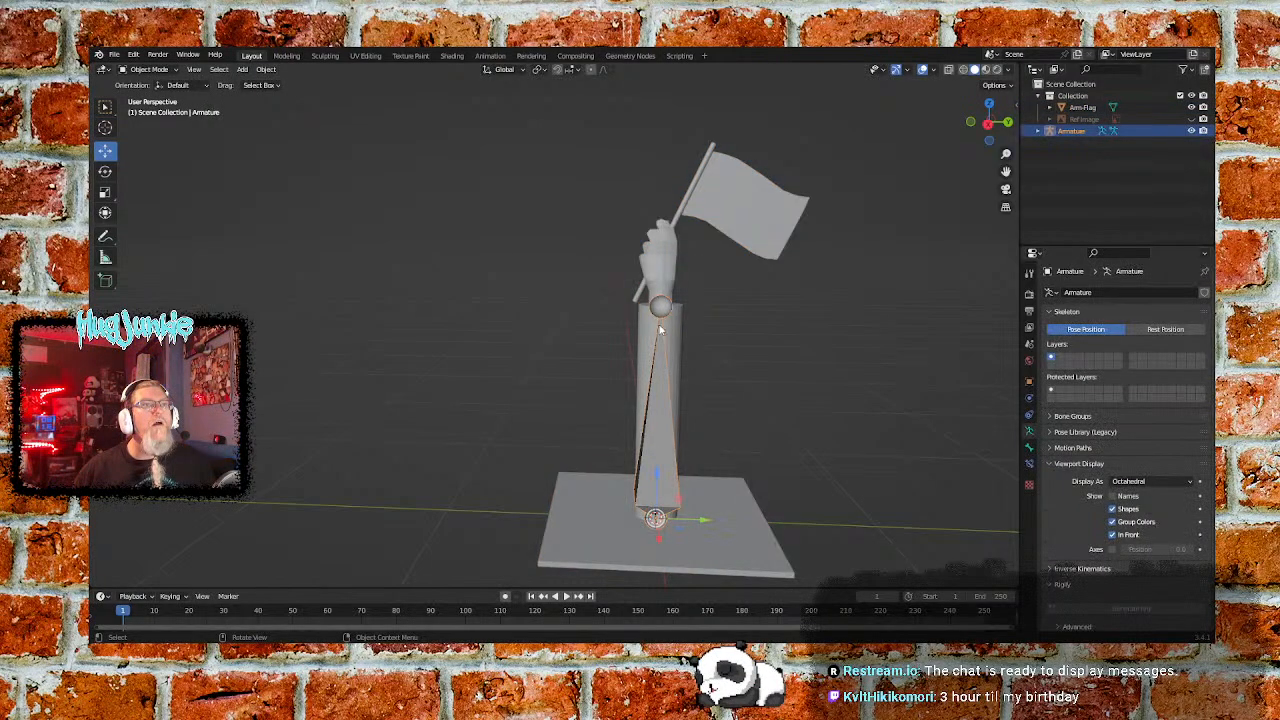
left_click(717, 339)
left_click(663, 311)
middle_click_drag(732, 392, 760, 381)
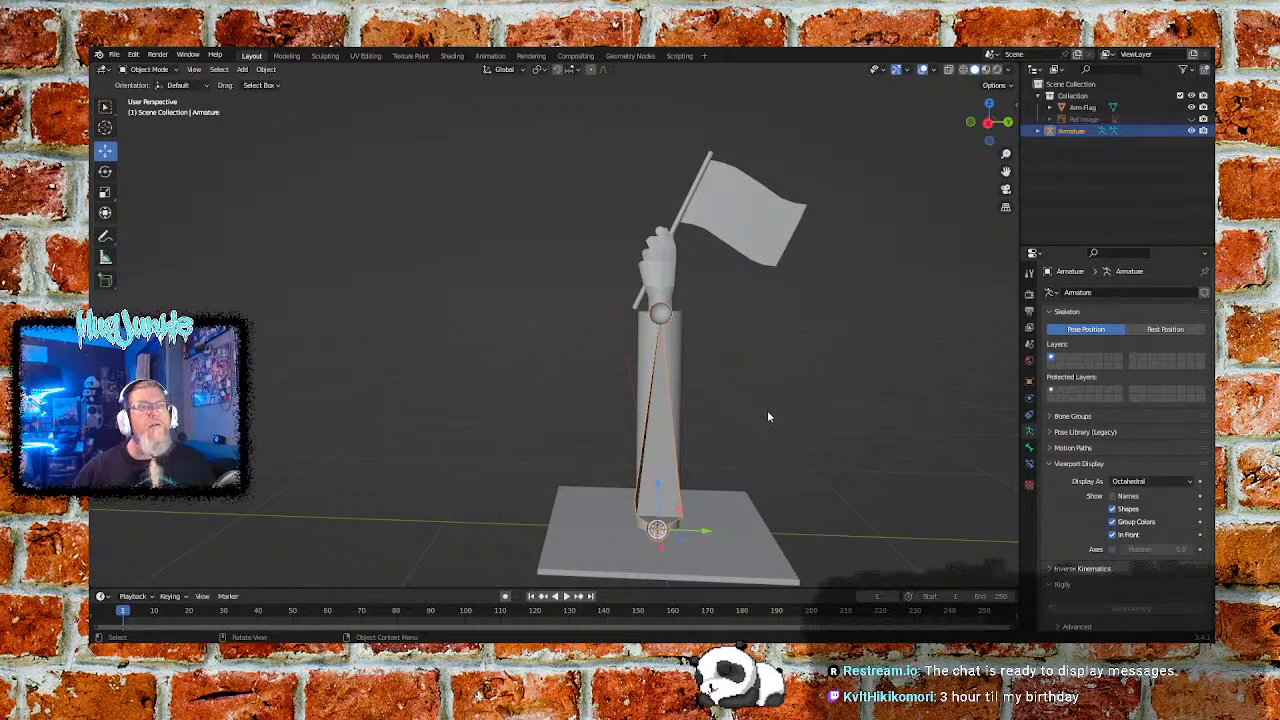
middle_click_drag(783, 432, 730, 378, "shift")
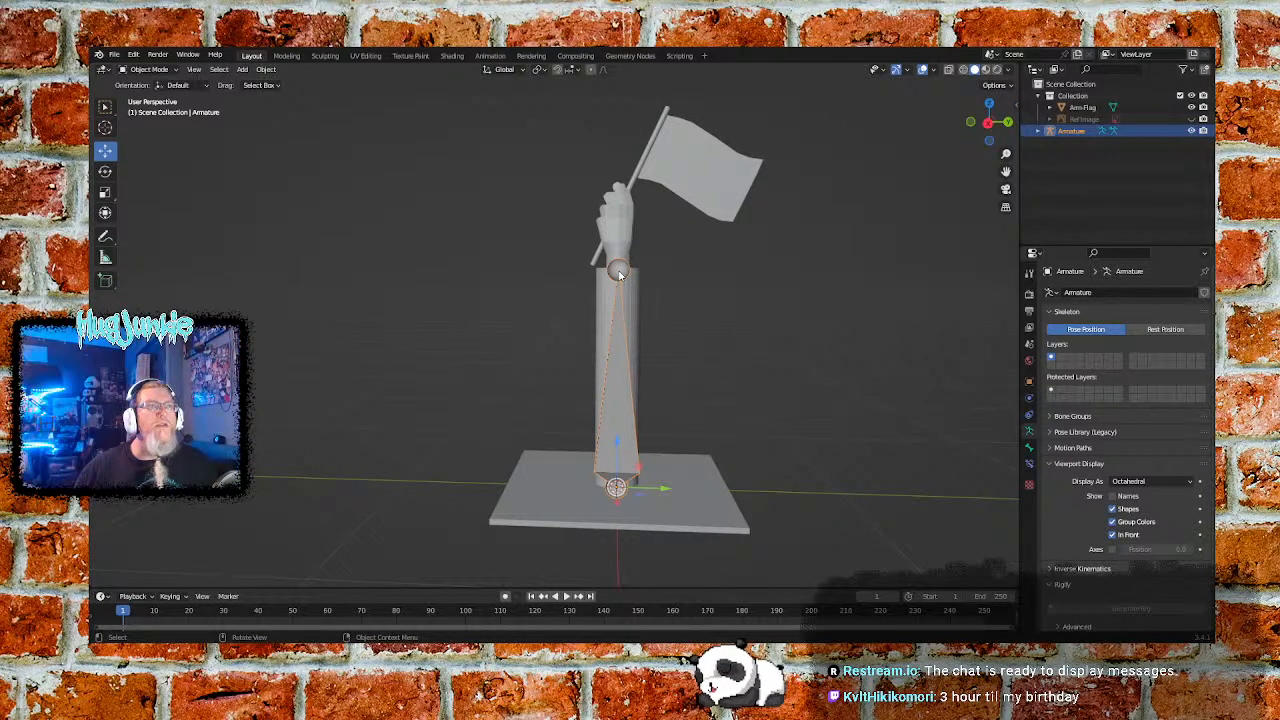
left_click(107, 174)
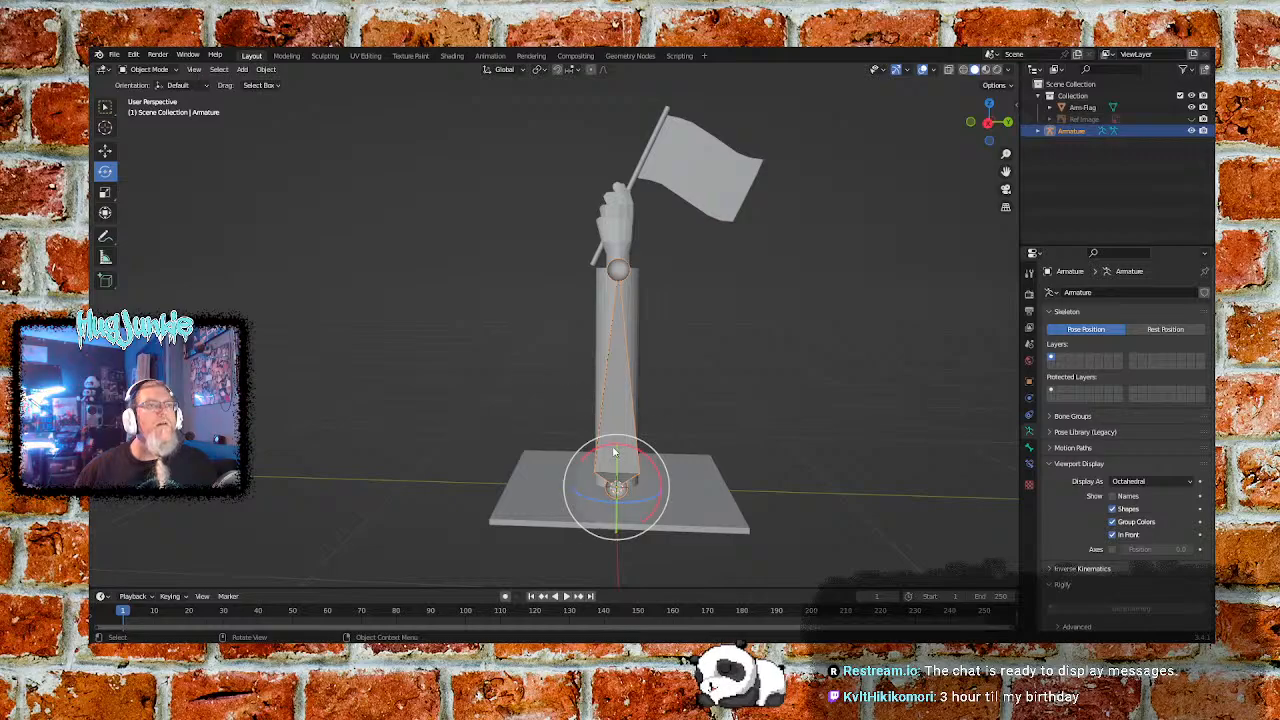
left_click_drag(606, 452, 443, 537)
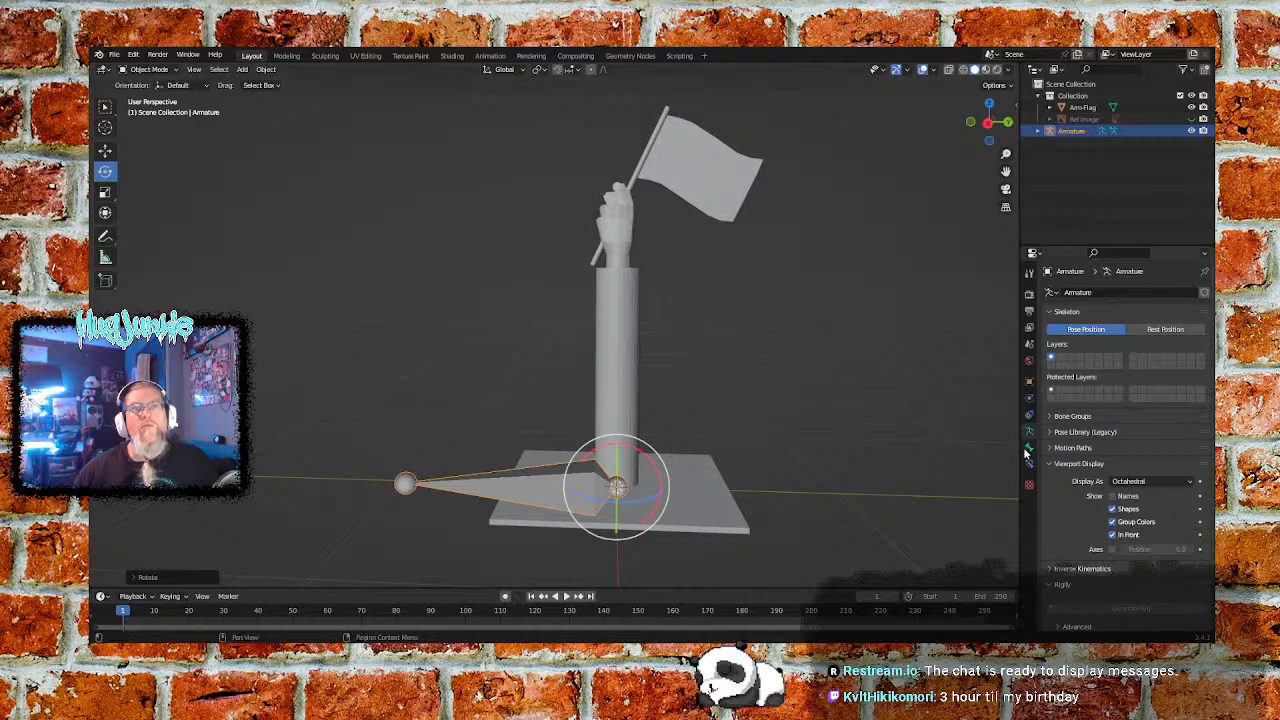
Set the armature's X rotation to exactly 90° in its object transform properties and deselect it
left_click(1029, 276)
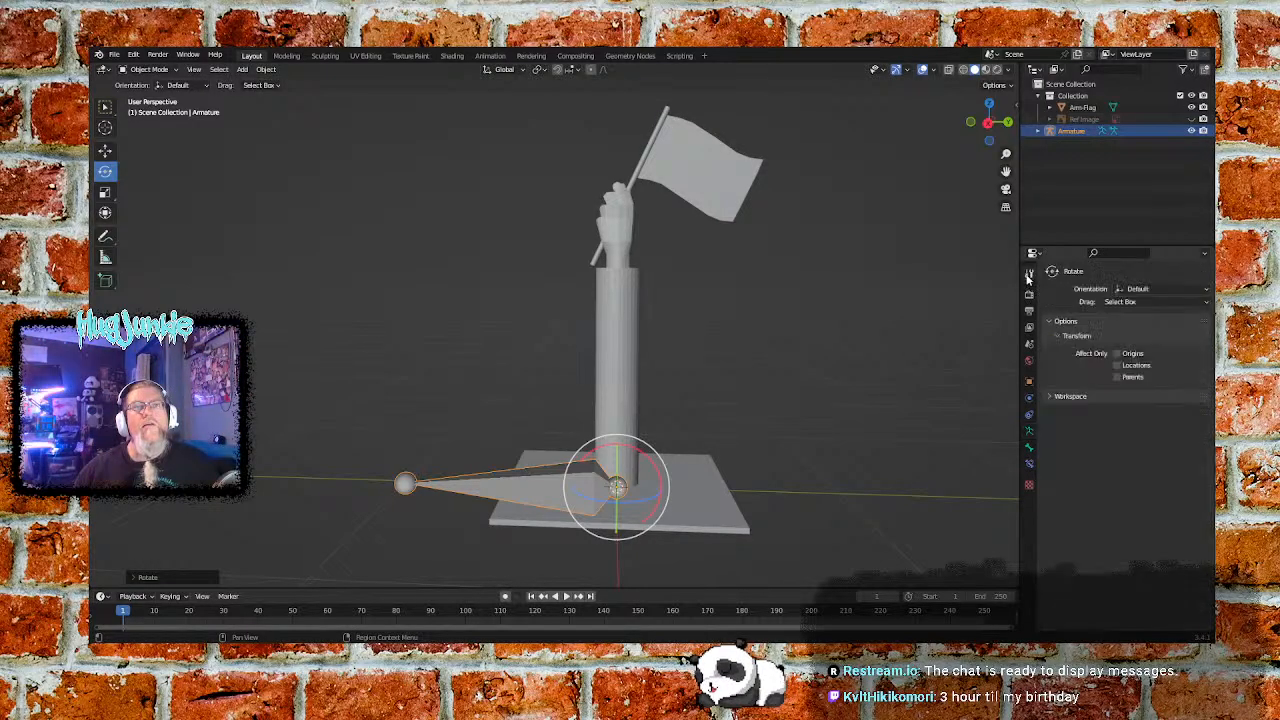
left_click(1029, 297)
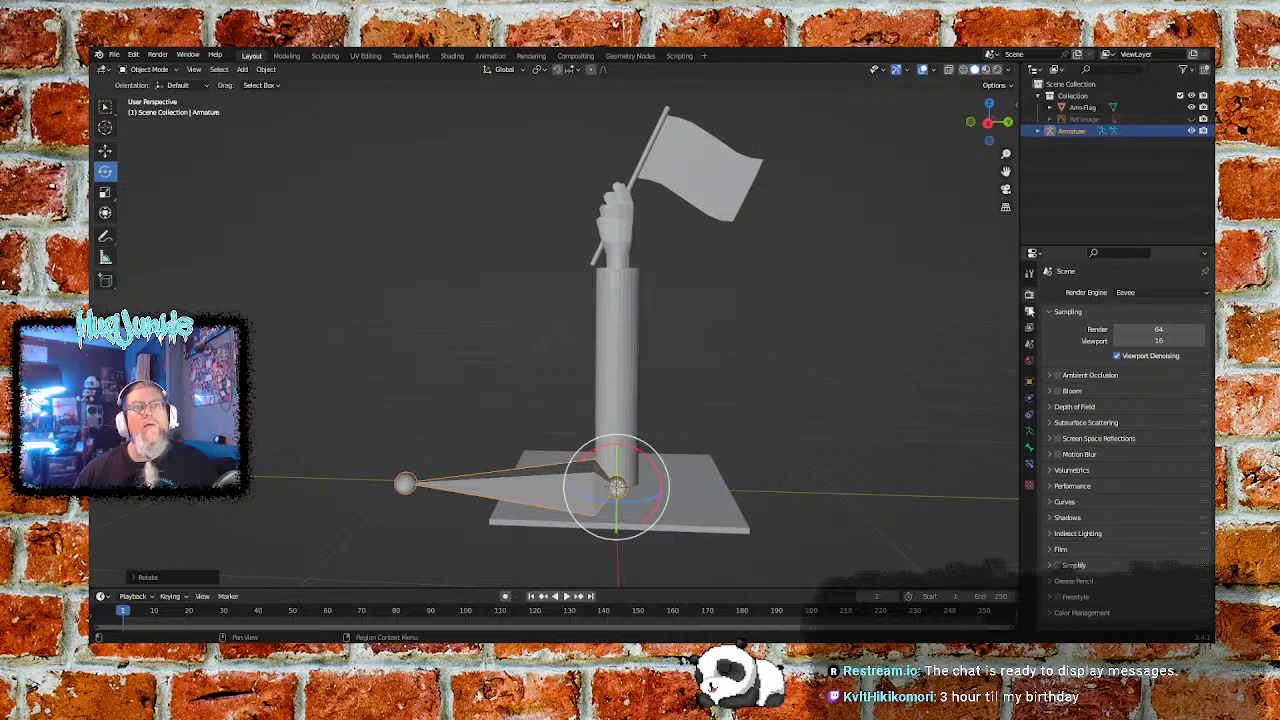
left_click(1029, 363)
left_click(1029, 382)
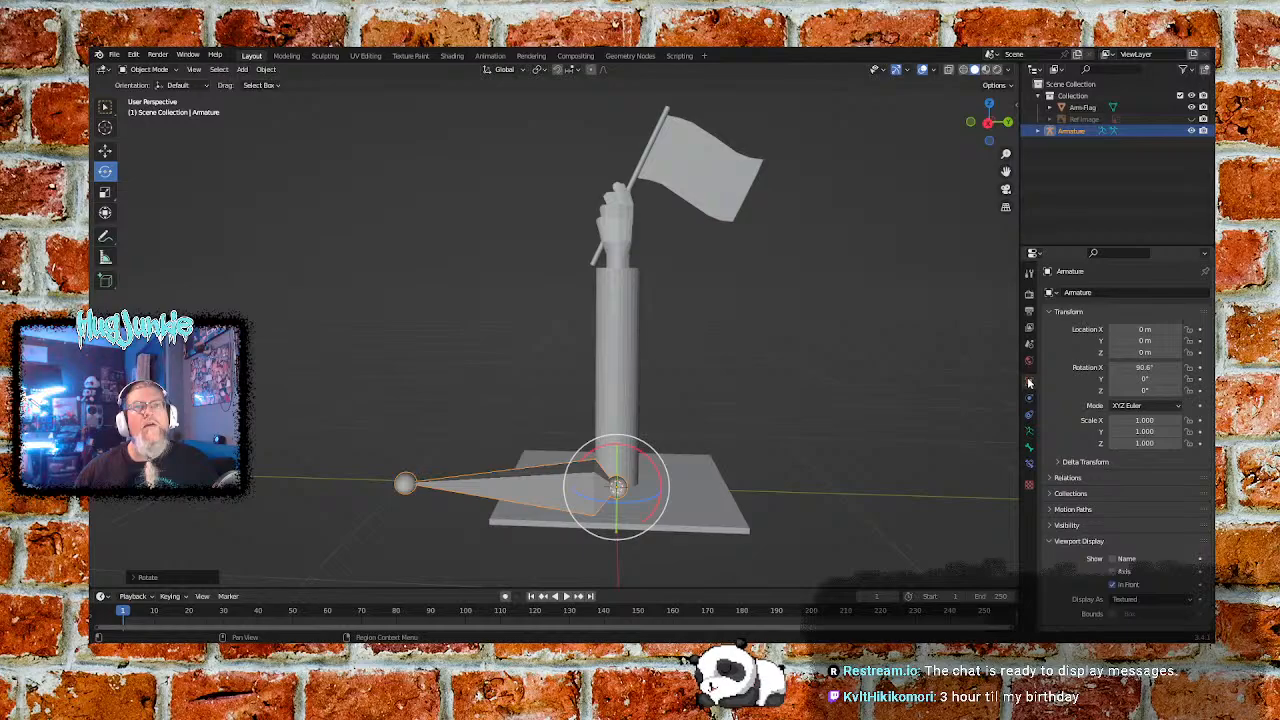
left_click(1145, 367)
type("90")
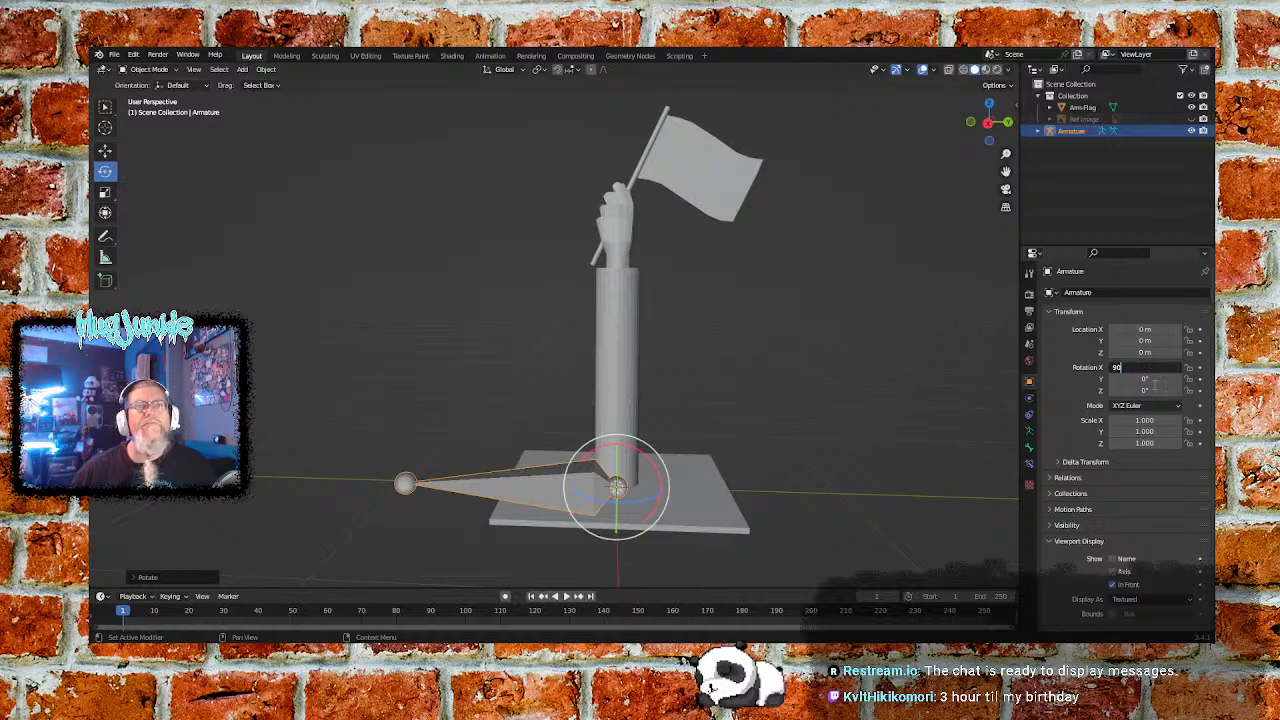
key("Return")
left_click(795, 415)
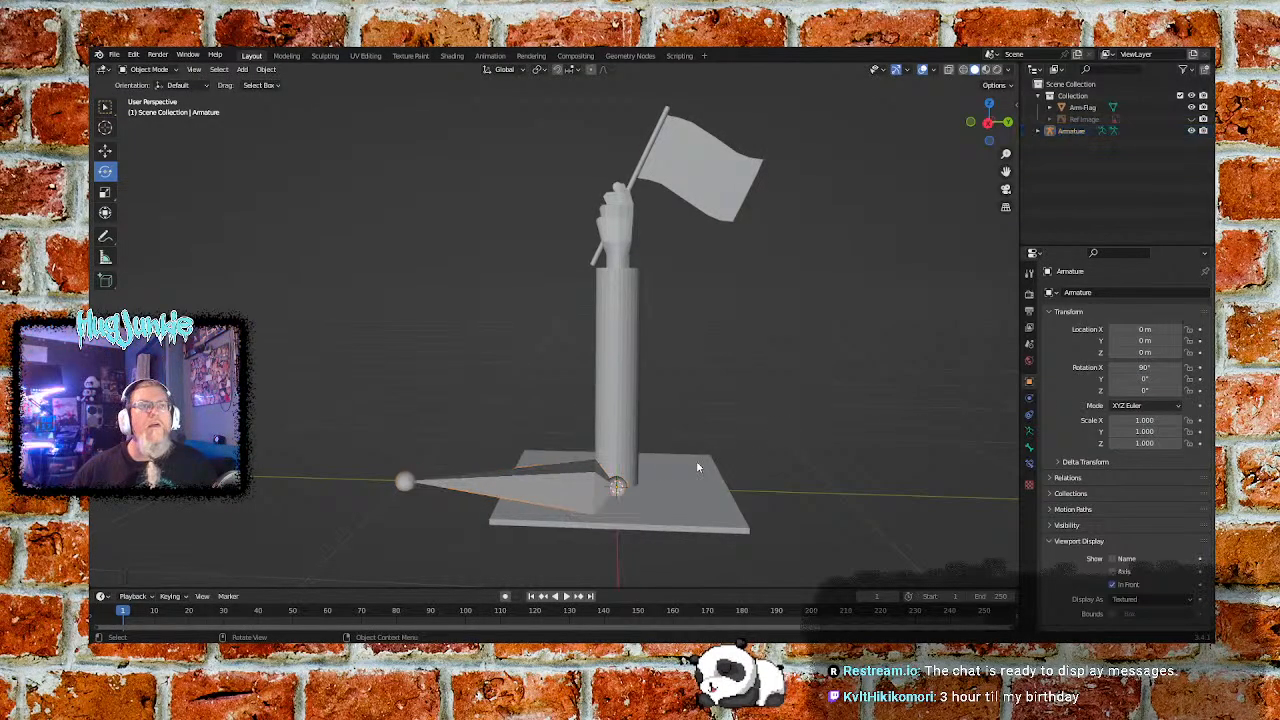
Scale the armature along the bone's length to about 0.51 so it spans roughly half the base plate
left_click(450, 490)
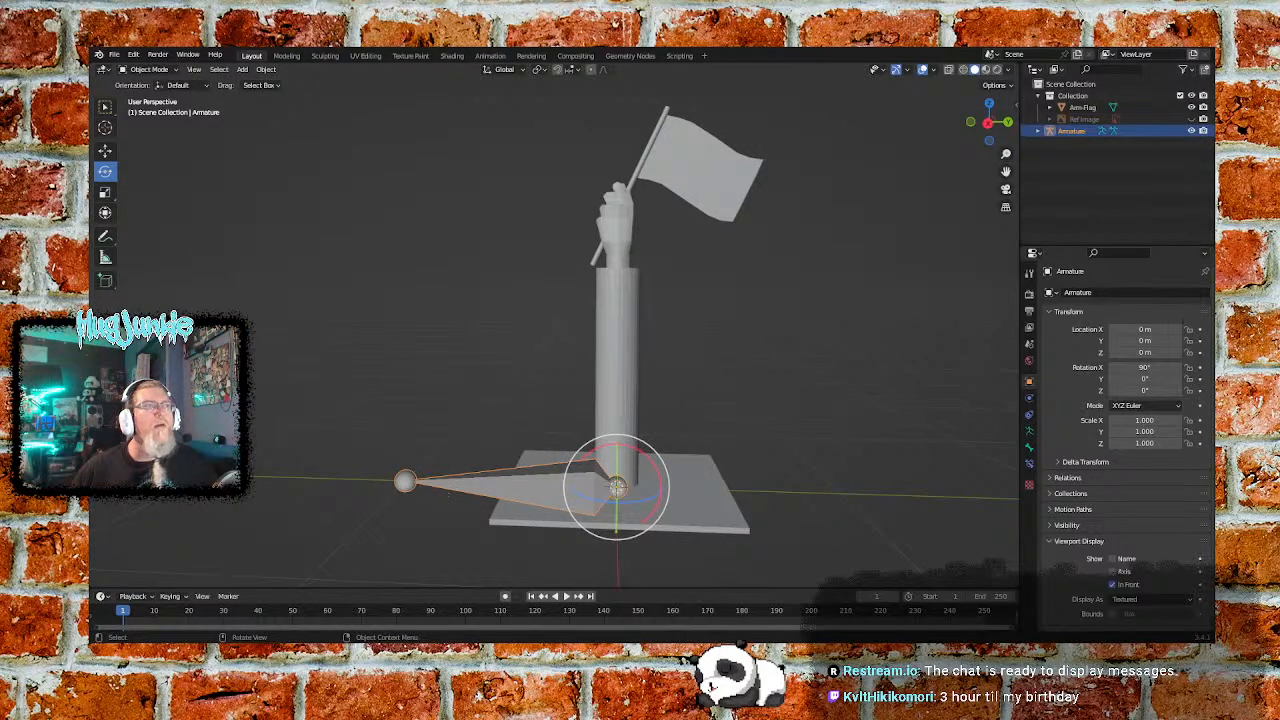
left_click(105, 150)
left_click(105, 192)
left_click_drag(660, 489, 639, 489)
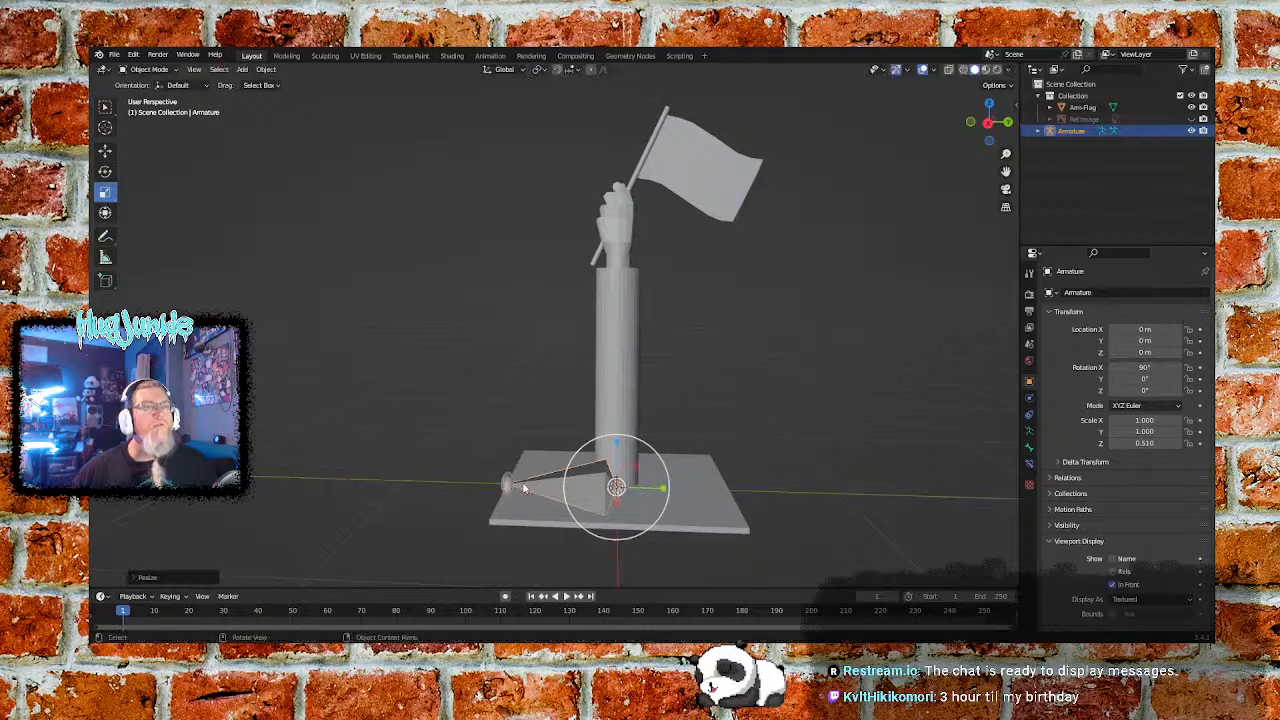
left_click(405, 473)
middle_click_drag(405, 473, 452, 493)
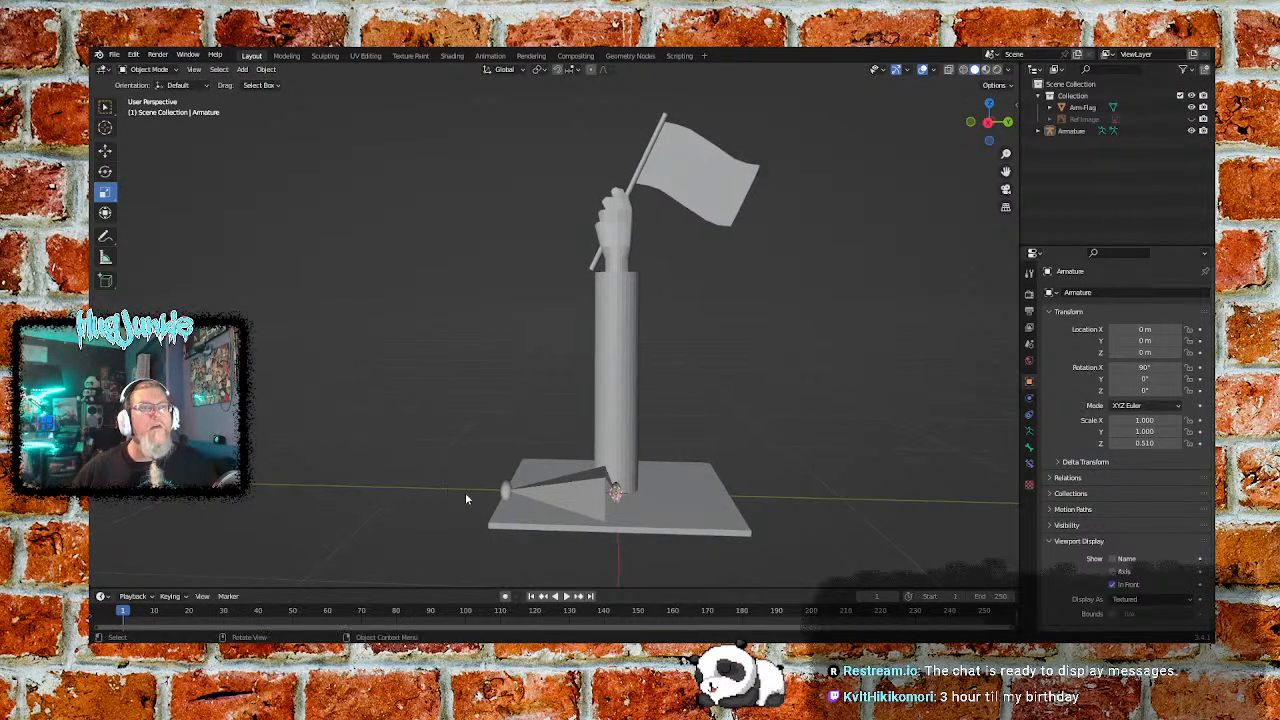
Move the armature about 0.51 m along Y so the bone's tip sits at the centre of the sleeve's foot
left_click(578, 491)
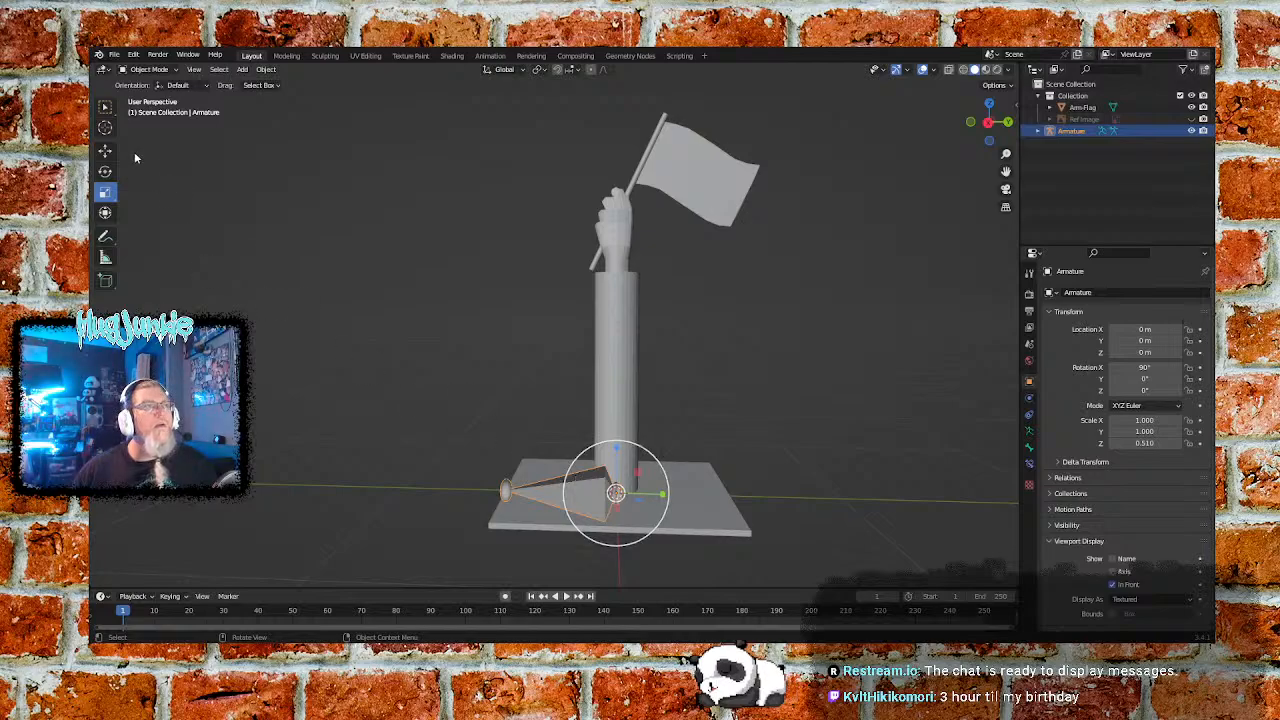
left_click(105, 150)
left_click_drag(663, 497, 789, 497)
middle_click_drag(789, 497, 780, 85)
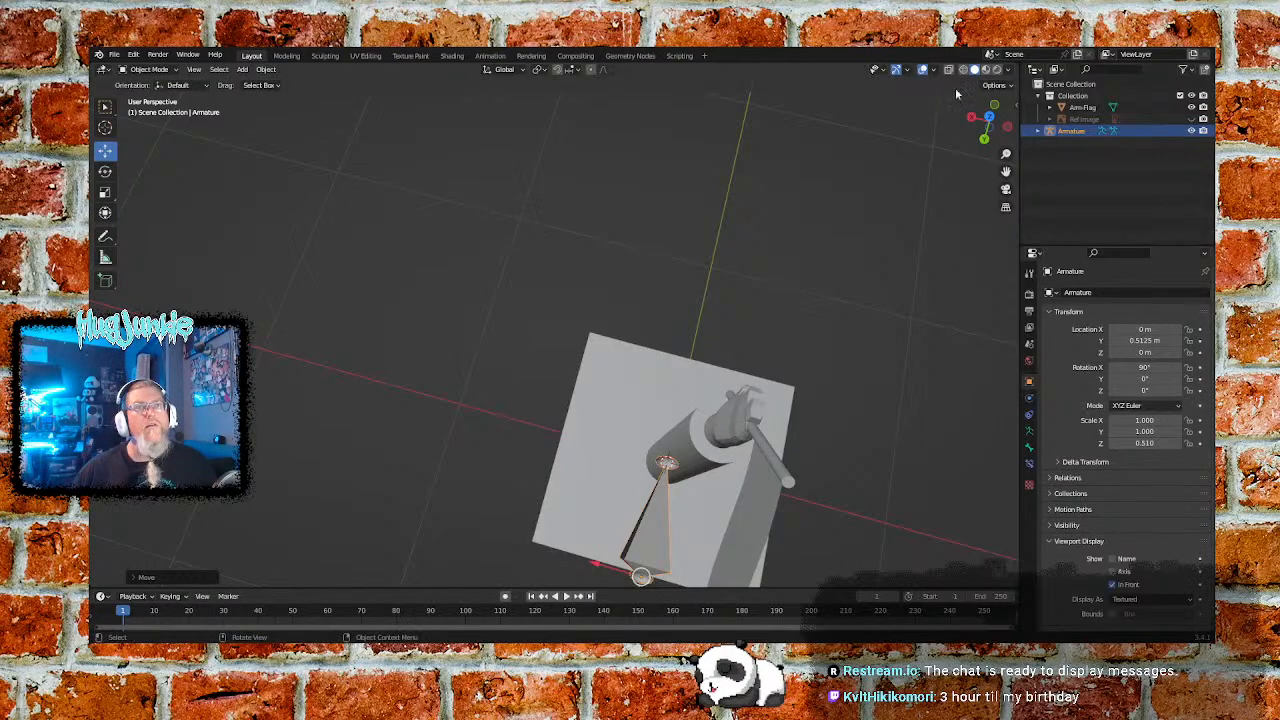
Examine from above and from the side how the bone lines up with the plate's edge and the sleeve's centre
left_click(988, 116)
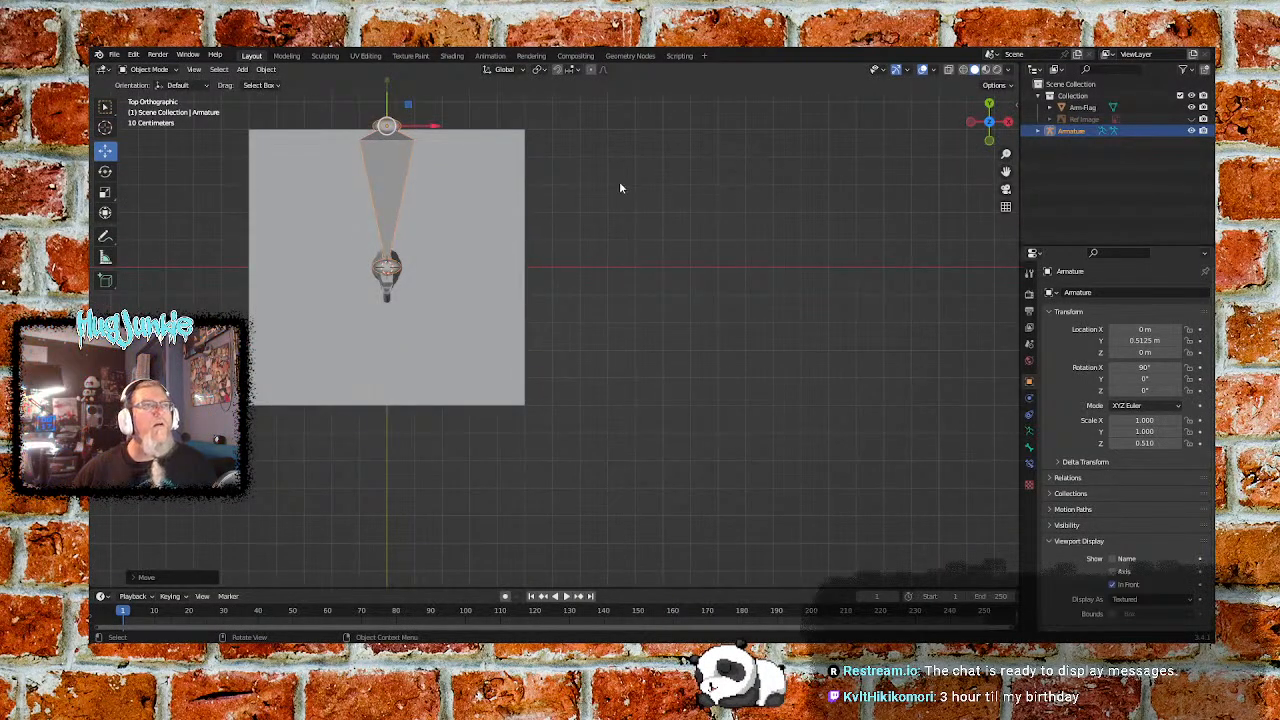
scroll(610, 200, "down", 2)
scroll(610, 215, "up", 1)
middle_click_drag(594, 200, 737, 289, "shift")
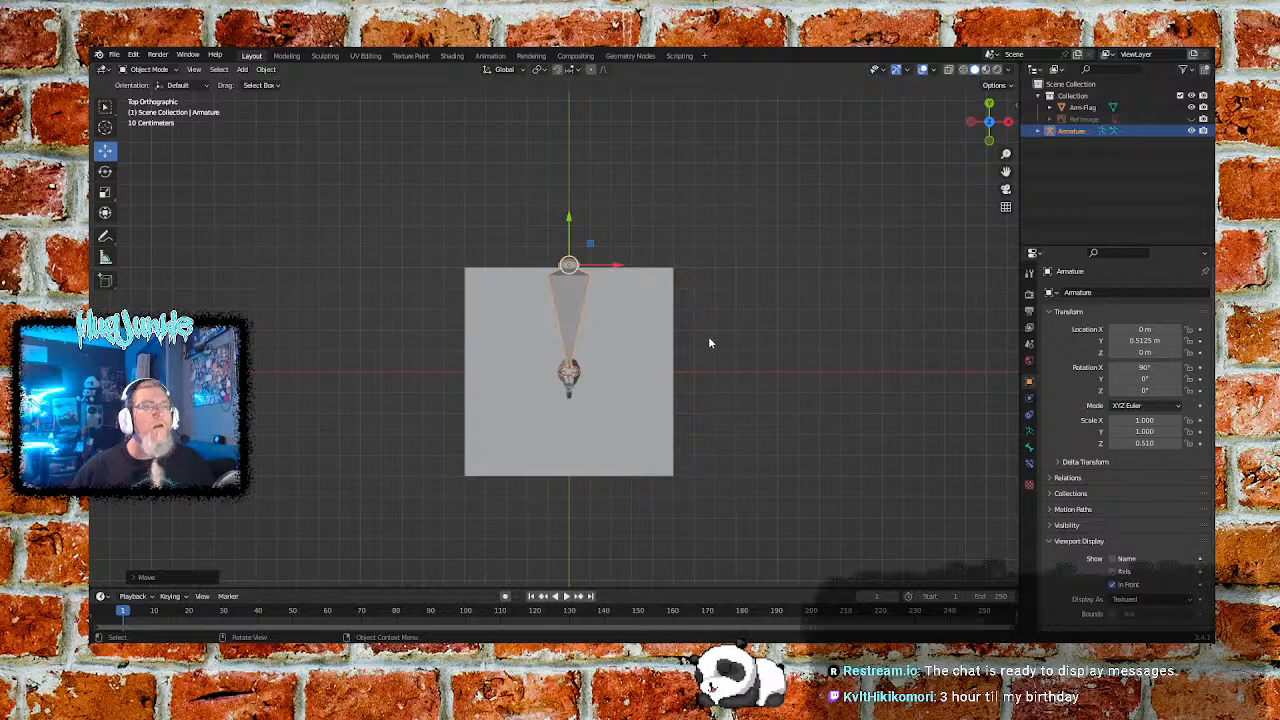
scroll(598, 385, "up", 6)
scroll(590, 287, "down", 1)
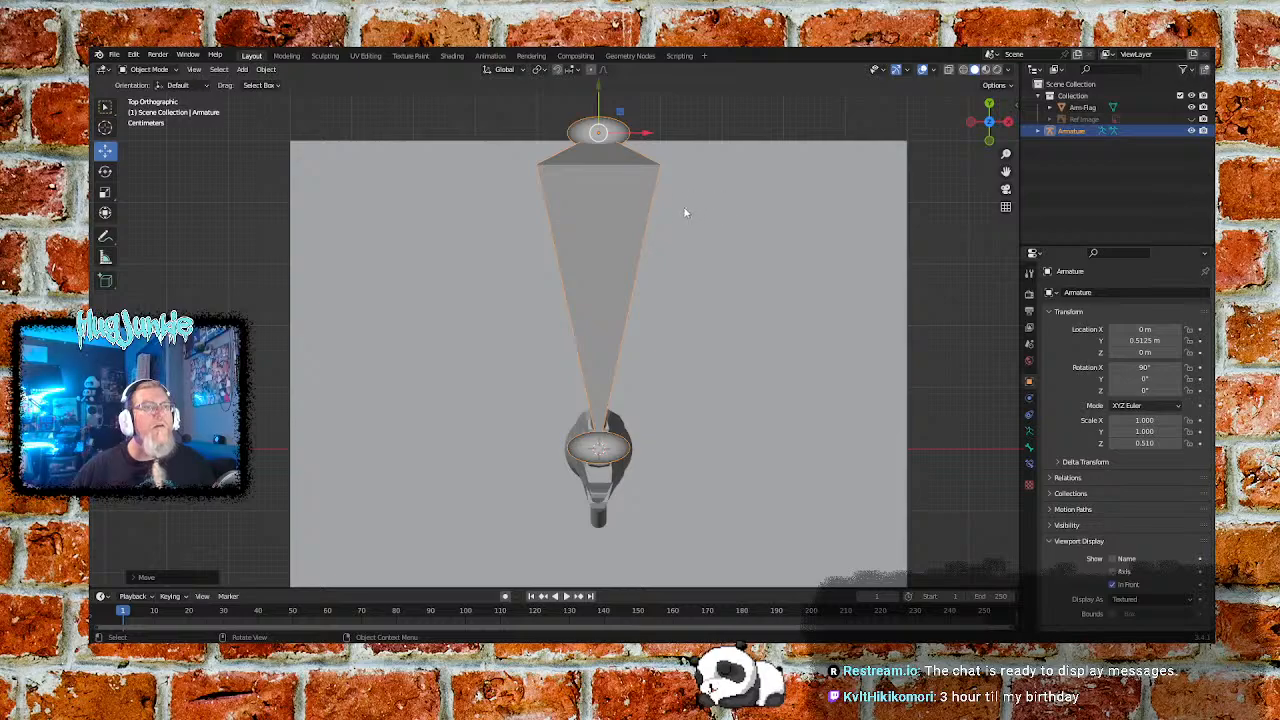
scroll(670, 224, "down", 1)
scroll(668, 226, "down", 2)
mouse_move(590, 125)
left_mouse_down()
mouse_move(592, 71)
mouse_move(590, 124)
left_mouse_up()
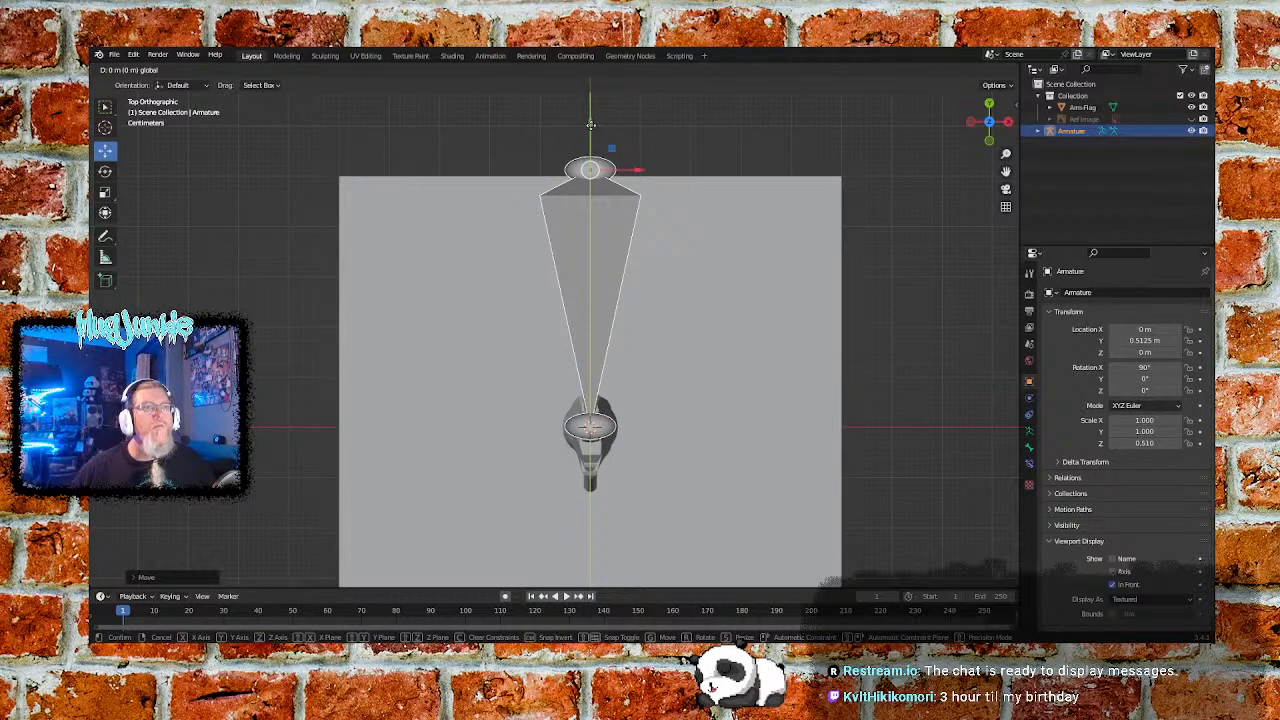
left_click_drag(590, 124, 590, 124)
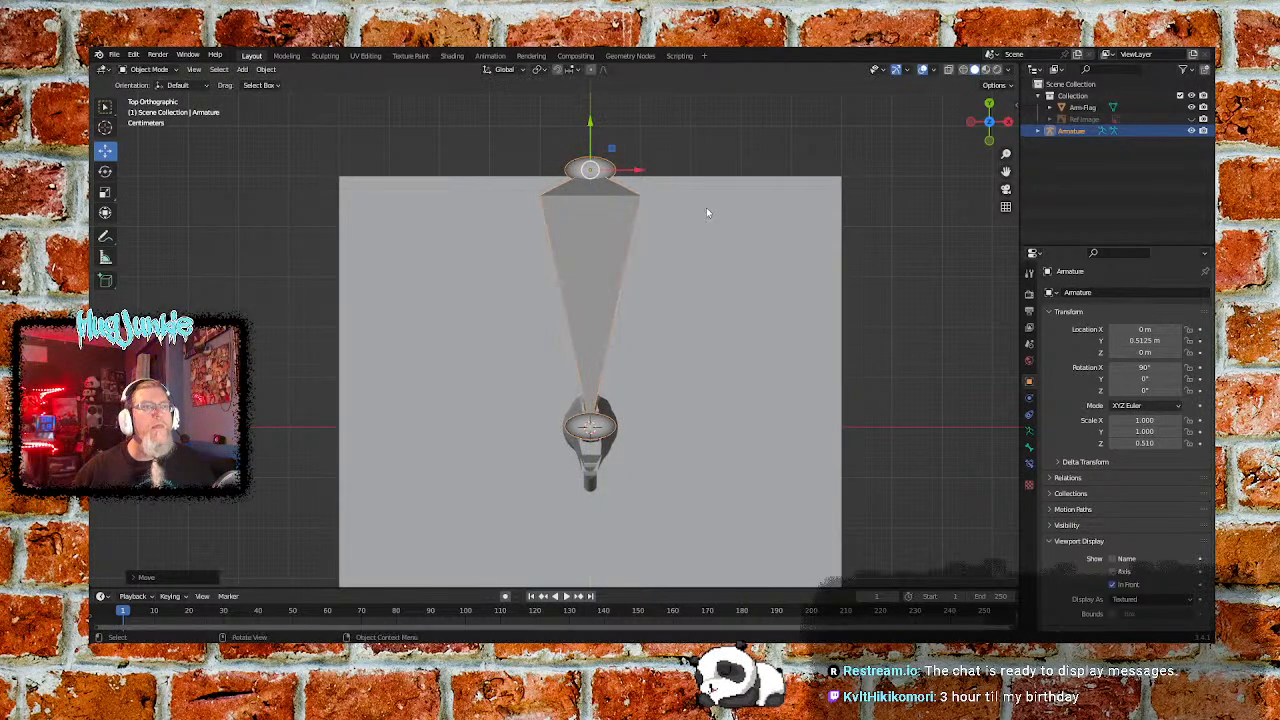
middle_click_drag(838, 295, 736, 259)
middle_click_drag(748, 429, 651, 295, "ctrl")
middle_click_drag(666, 360, 704, 216)
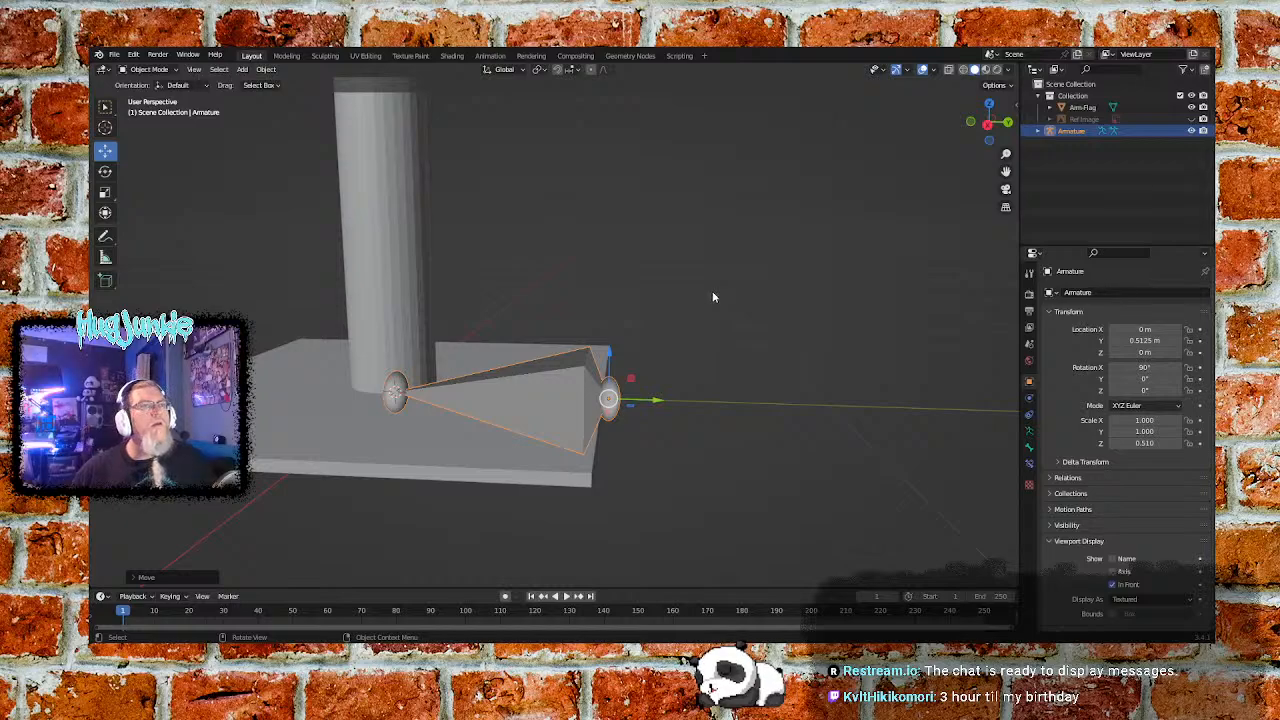
left_click(106, 191)
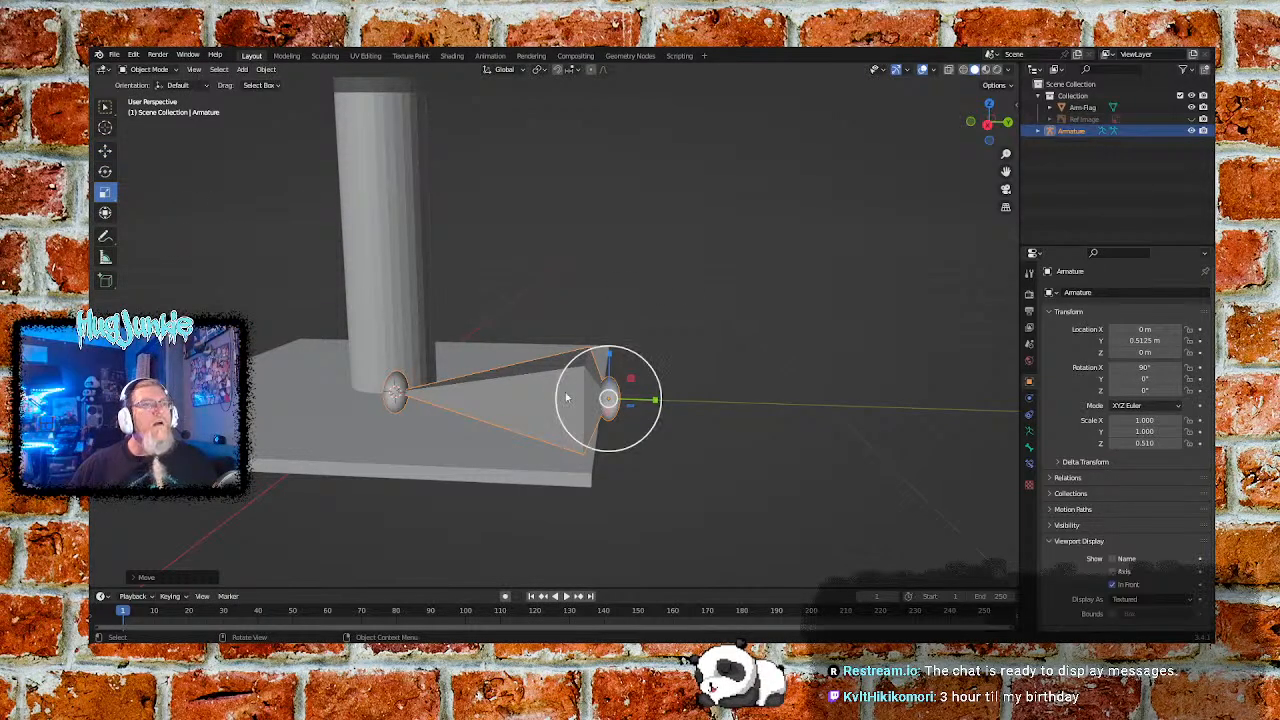
mouse_move(687, 393)
middle_mouse_down()
mouse_move(695, 380)
mouse_move(647, 420)
mouse_move(583, 403)
mouse_move(558, 345)
mouse_move(753, 405)
mouse_move(711, 383)
mouse_move(711, 397)
middle_mouse_up()
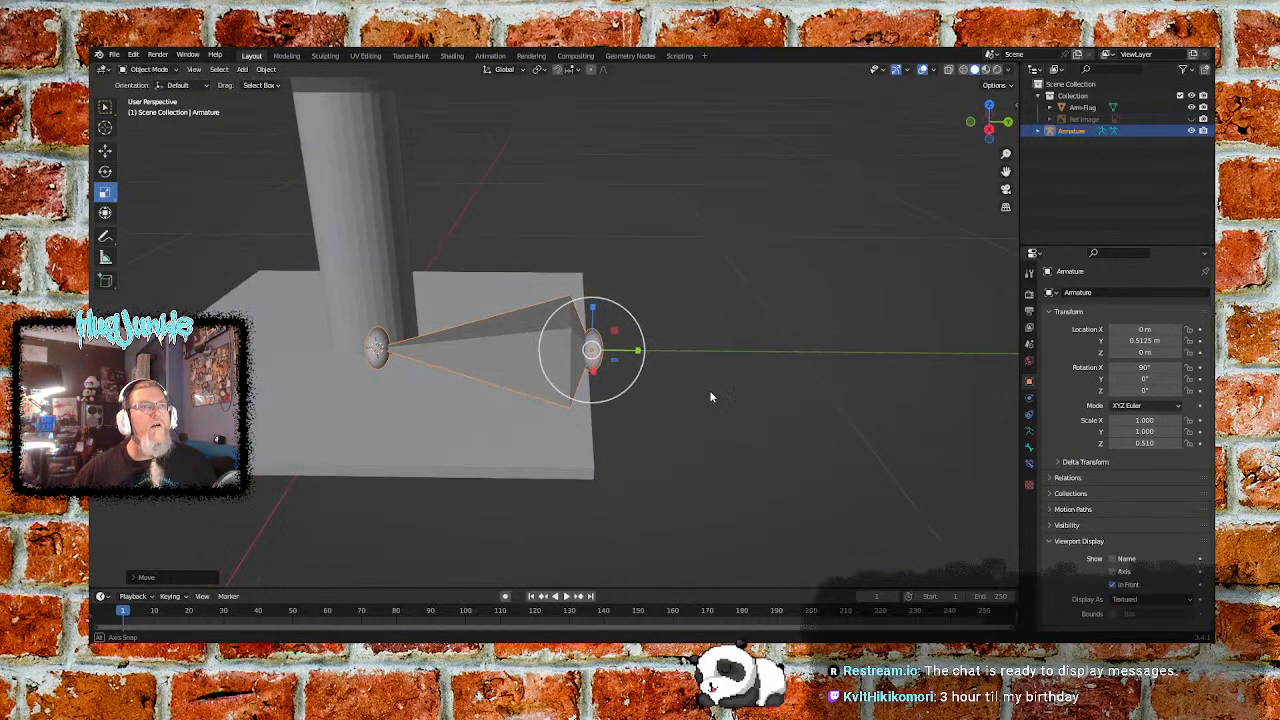
left_click(105, 150)
middle_click_drag(508, 209, 692, 340, "ctrl")
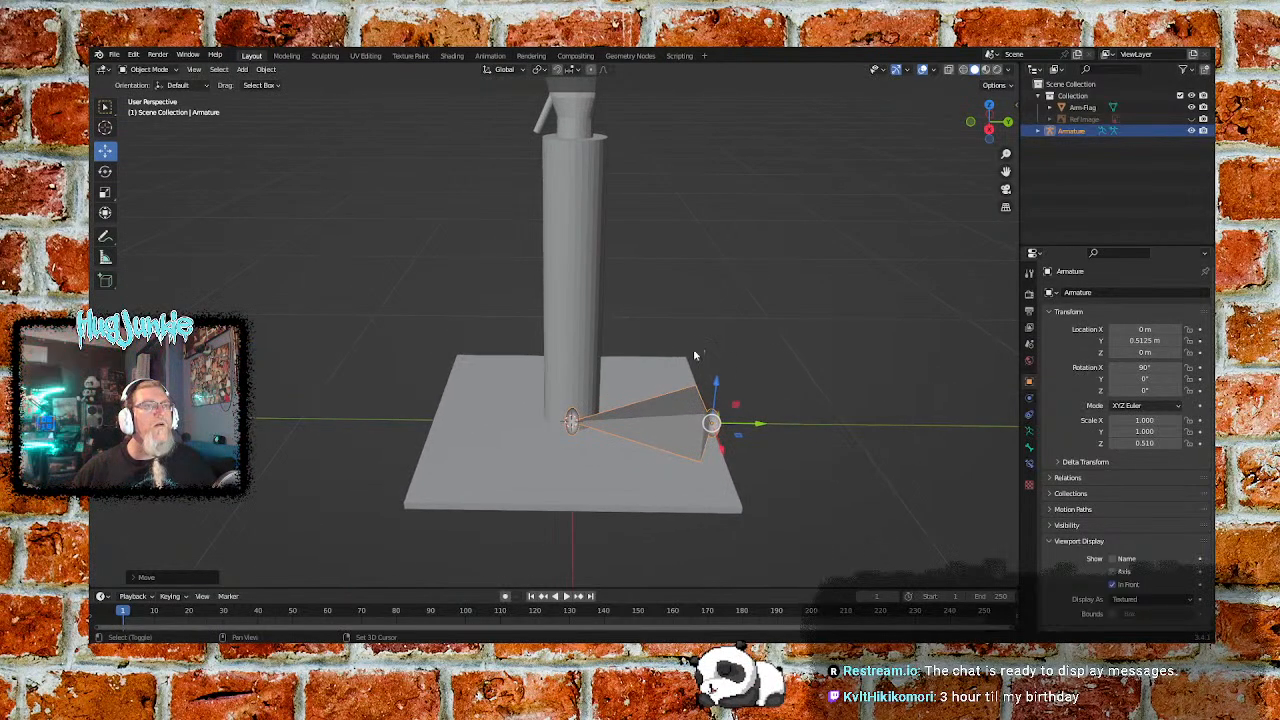
Edit the armature and extrude a second bone about 0.5 m straight up along Z from the tip inside the sleeve
left_click(571, 425)
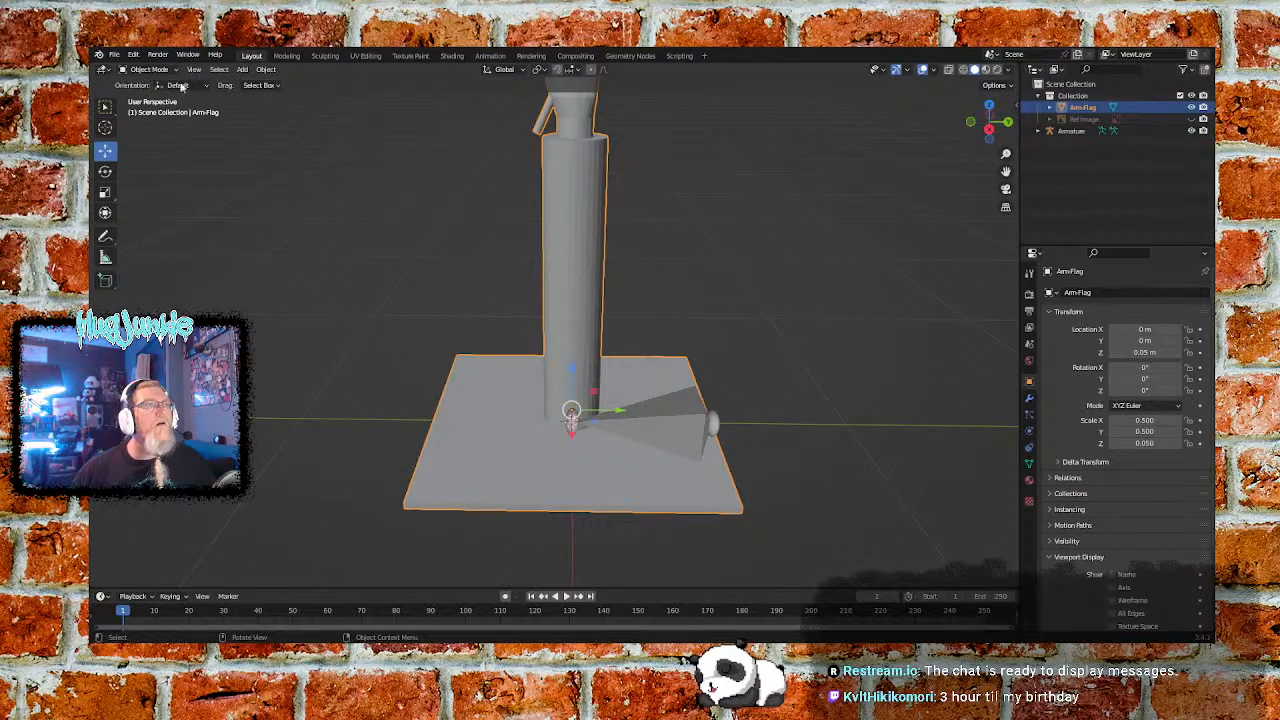
left_click(695, 428)
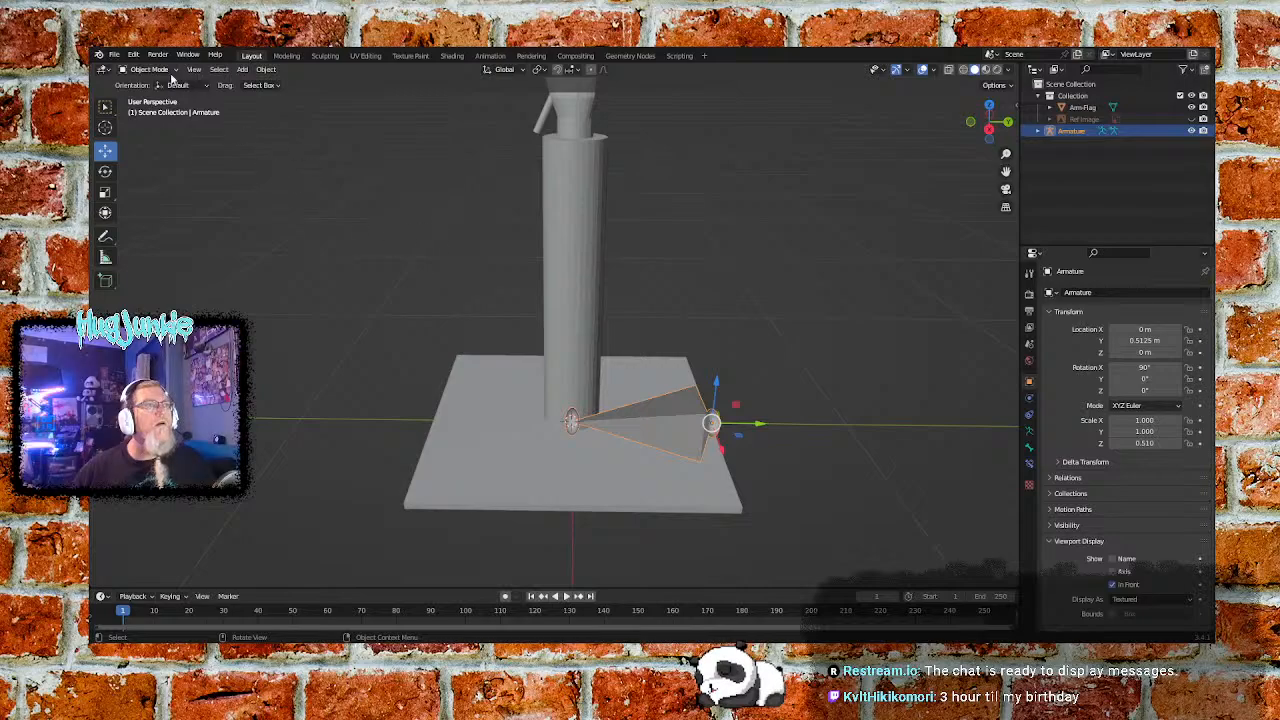
left_click(150, 69)
left_click(150, 93)
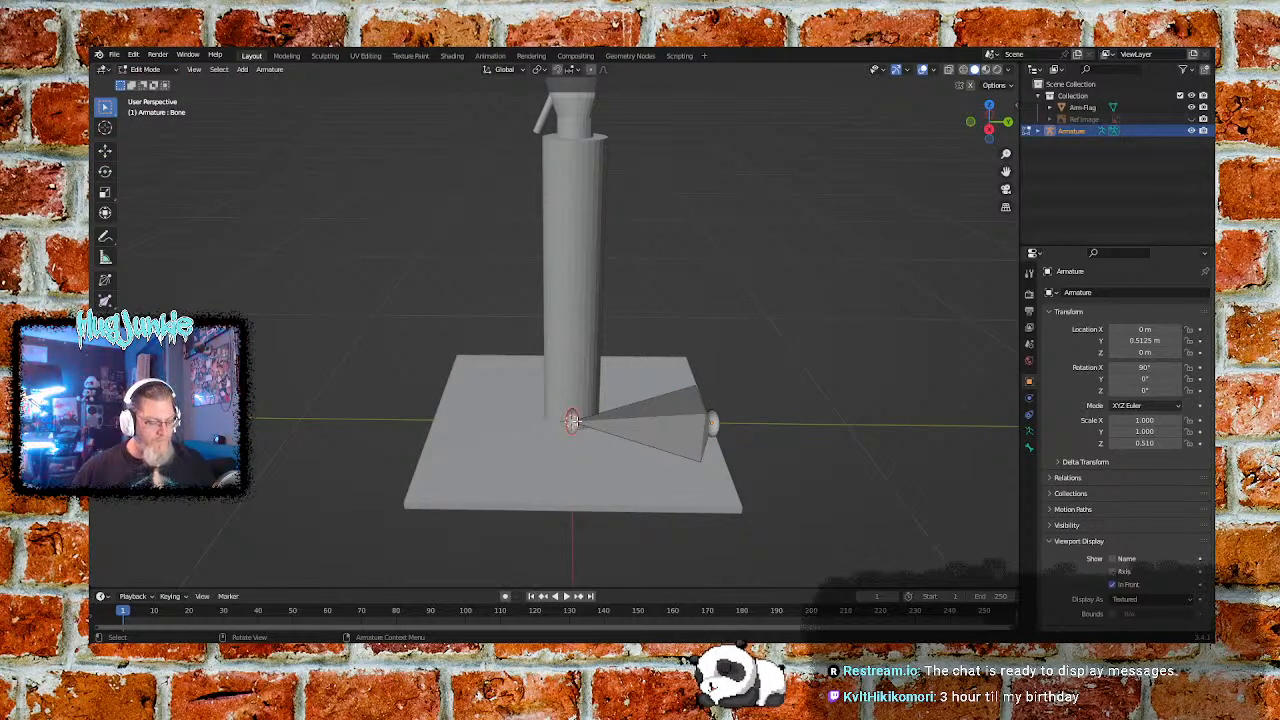
key("e")
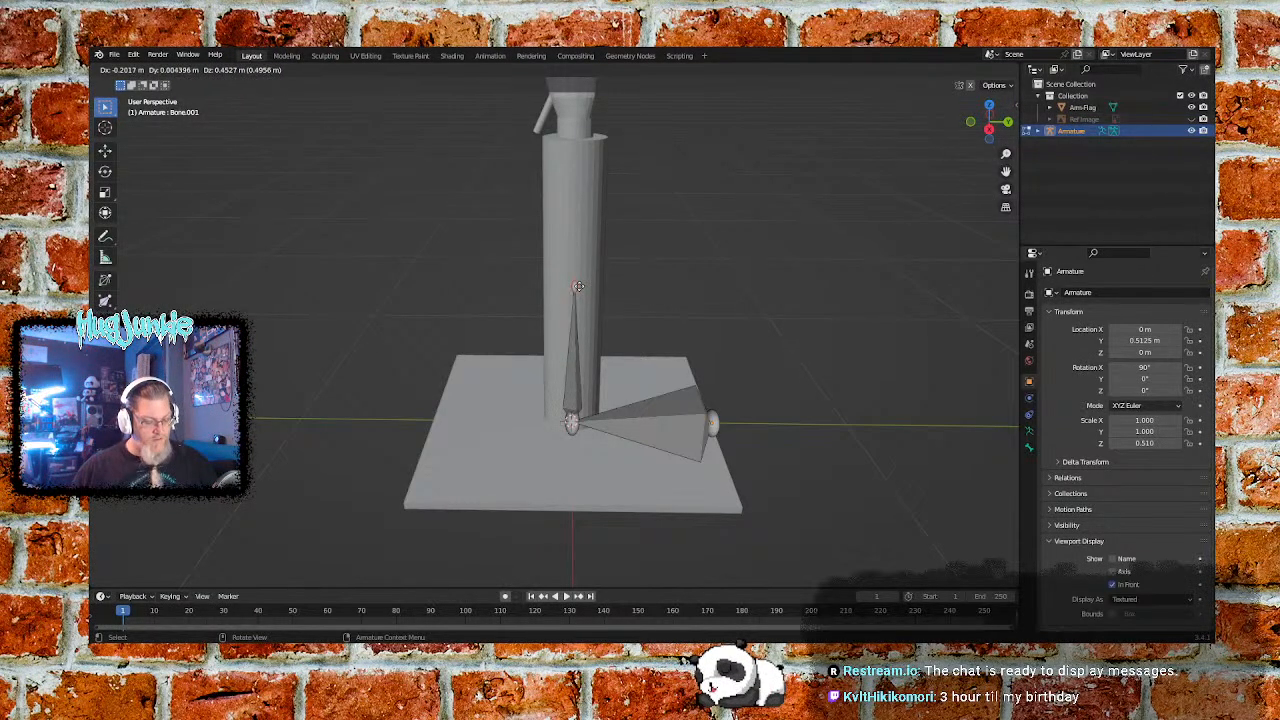
key("z")
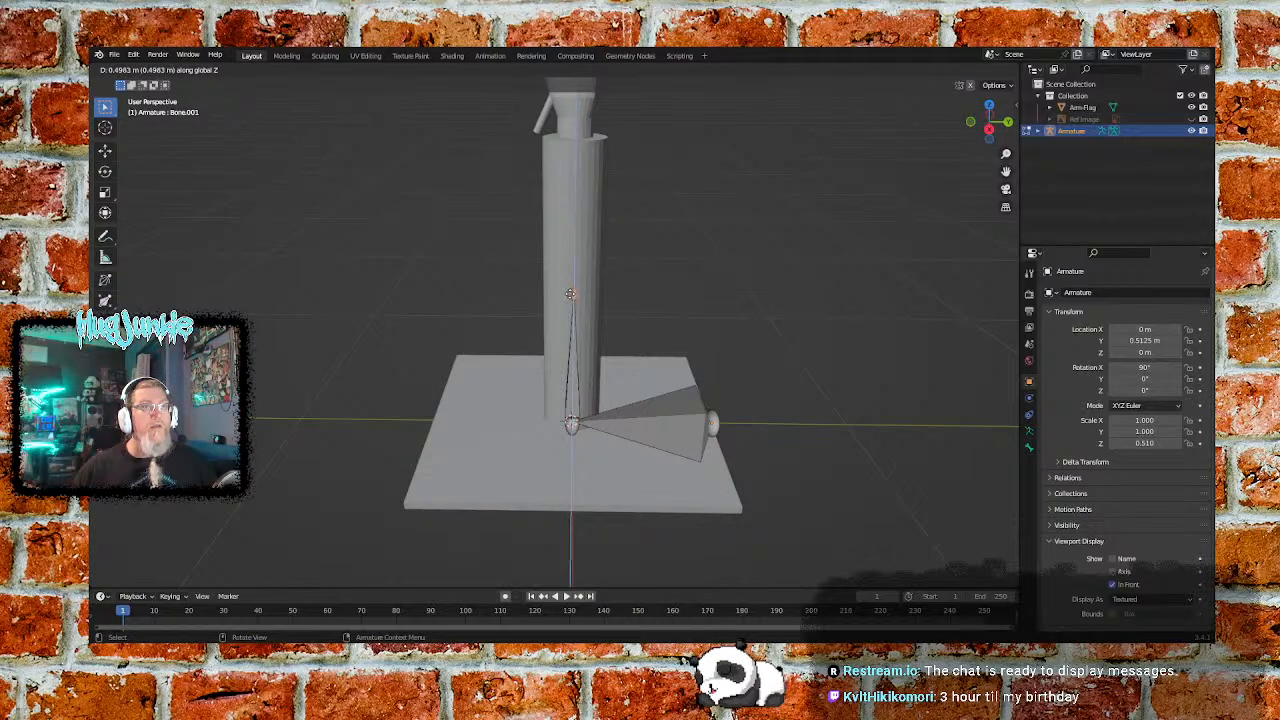
left_click(571, 292)
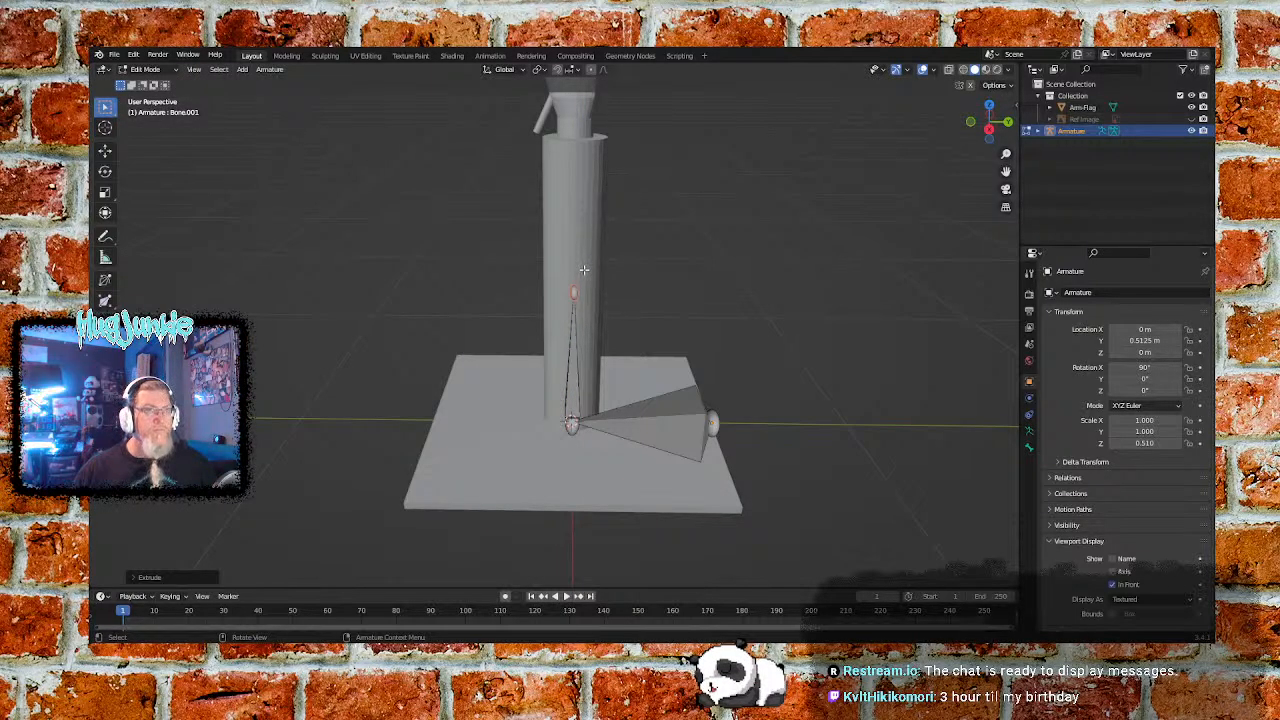
Switch to editing the arm-and-flag mesh and, in right orthographic view, select the sleeve loop vertex nearest the new bone's tip
left_click(155, 70)
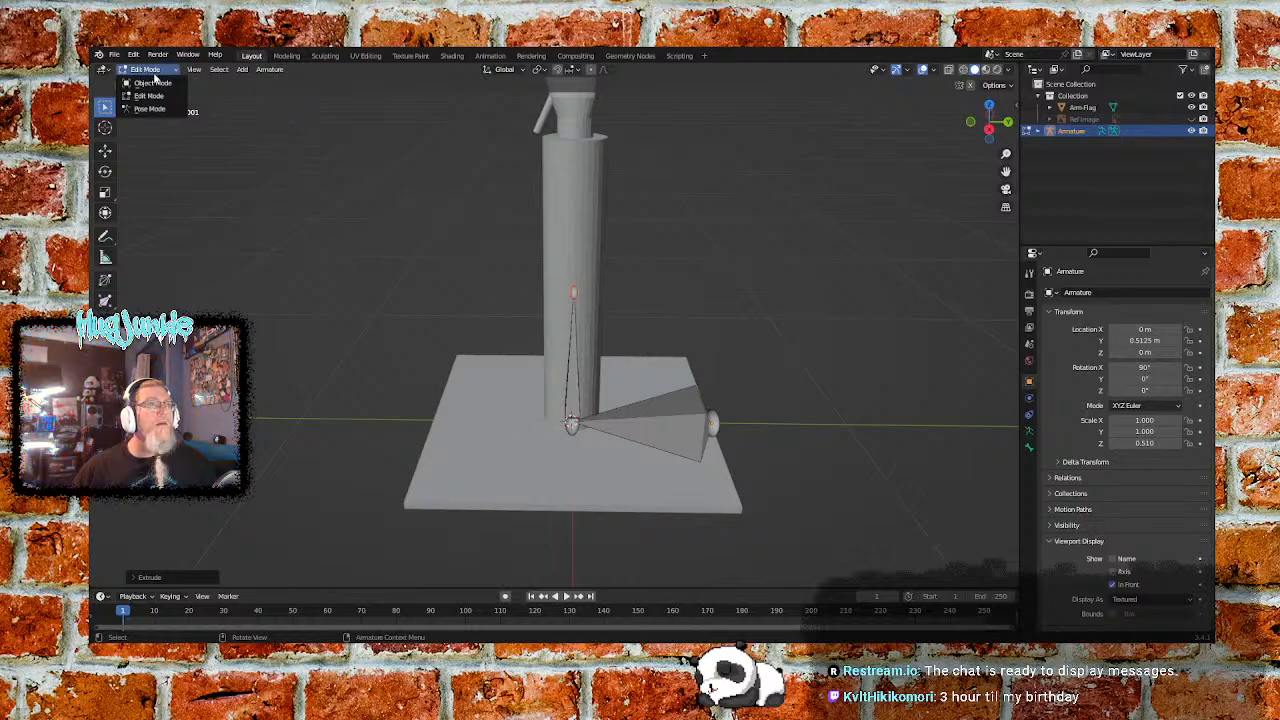
left_click(152, 82)
left_click(549, 231)
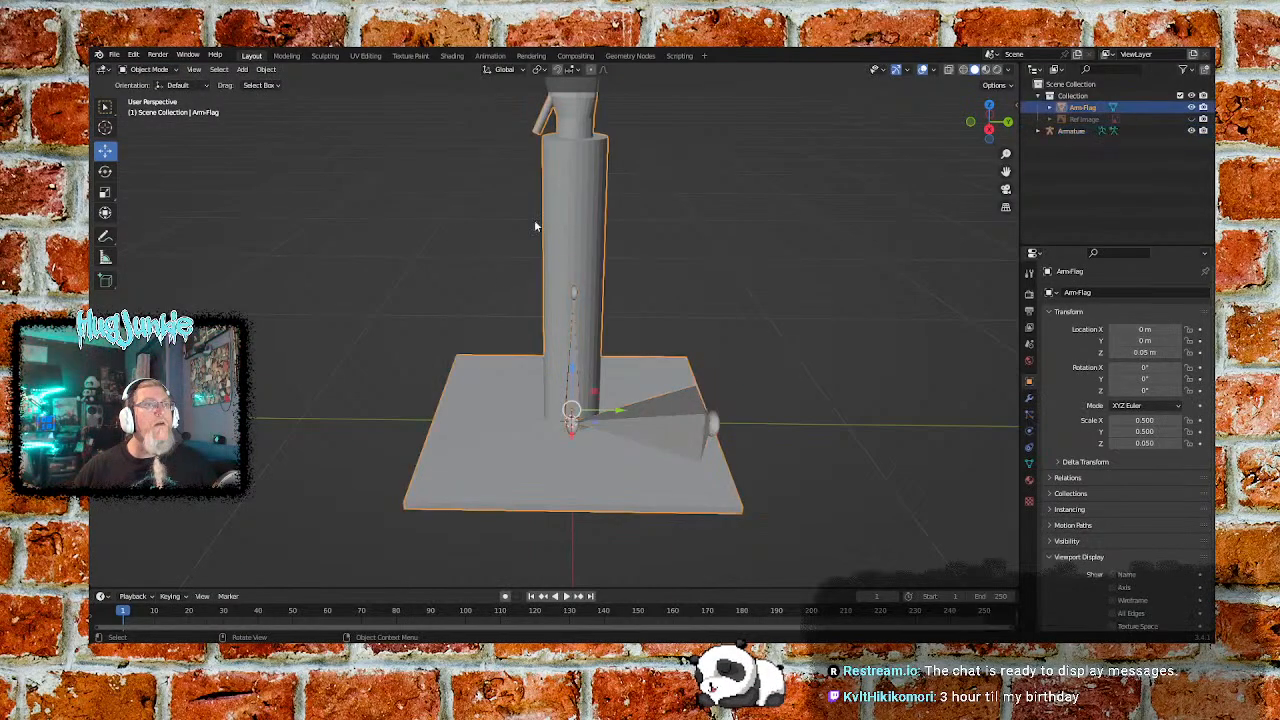
left_click(148, 69)
left_click(155, 98)
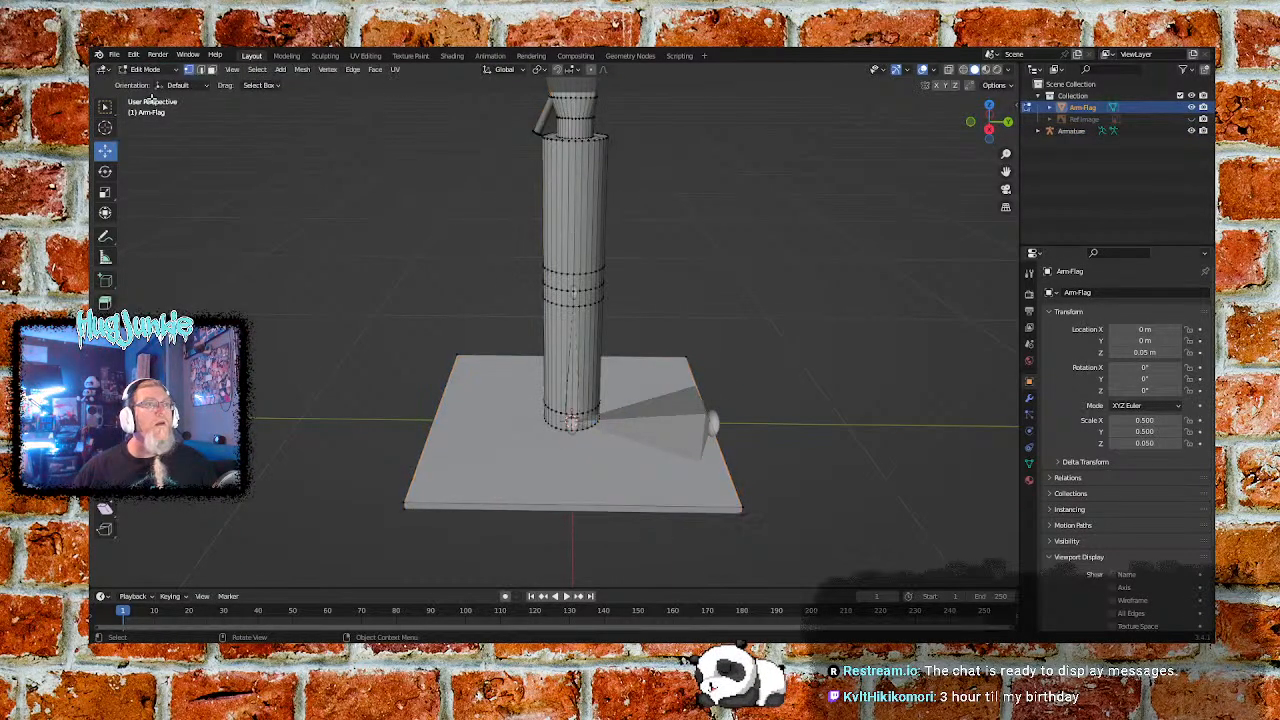
middle_click_drag(731, 306, 731, 272)
left_click(990, 121)
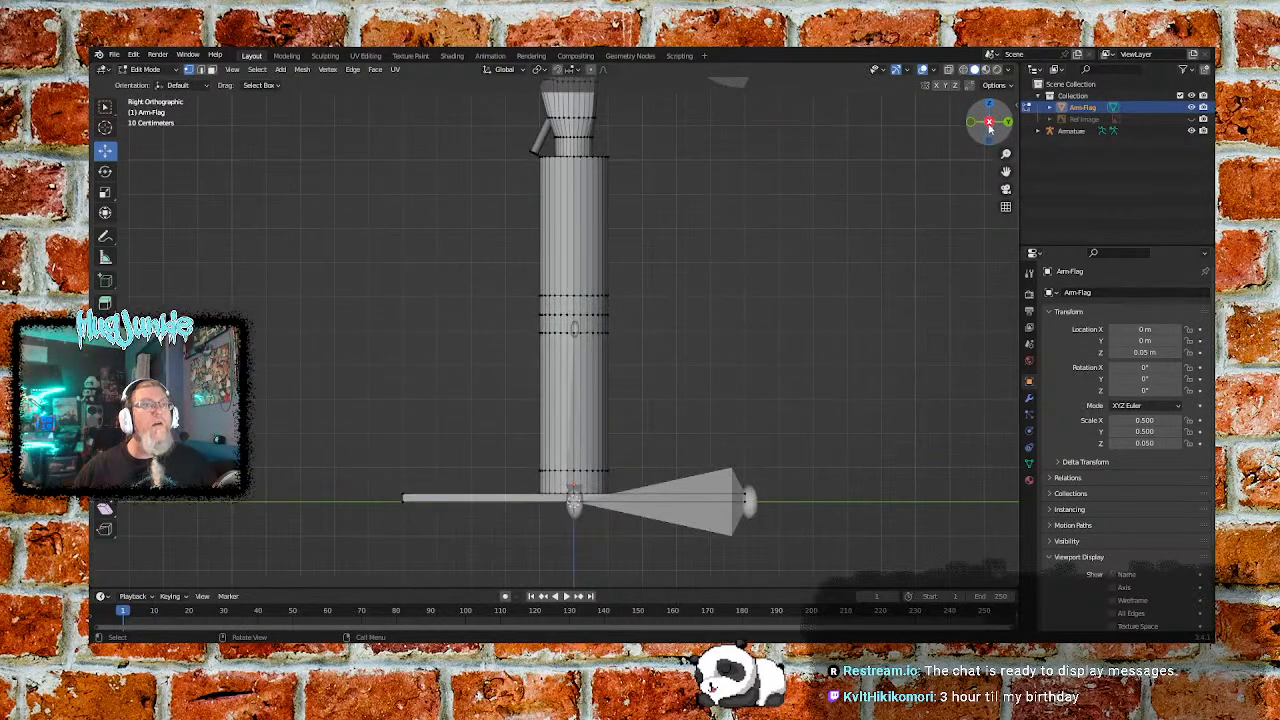
left_click(574, 325)
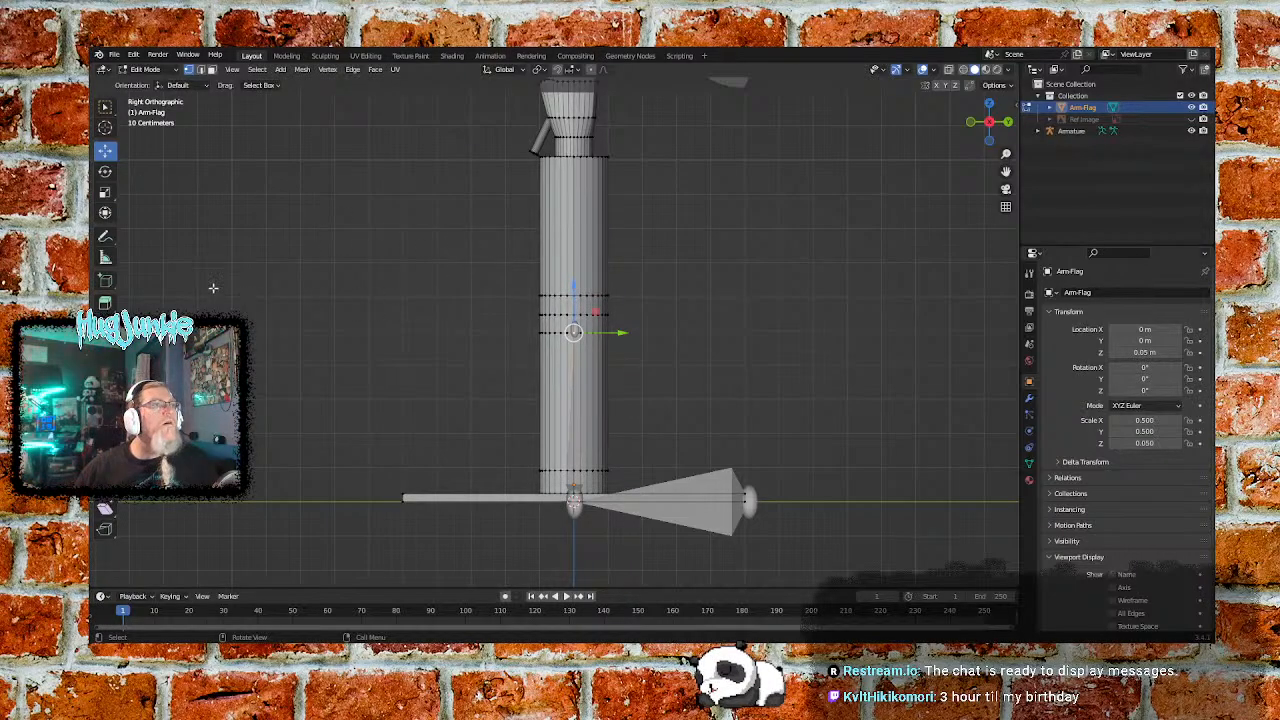
left_click(106, 193)
left_click_drag(575, 288, 579, 256)
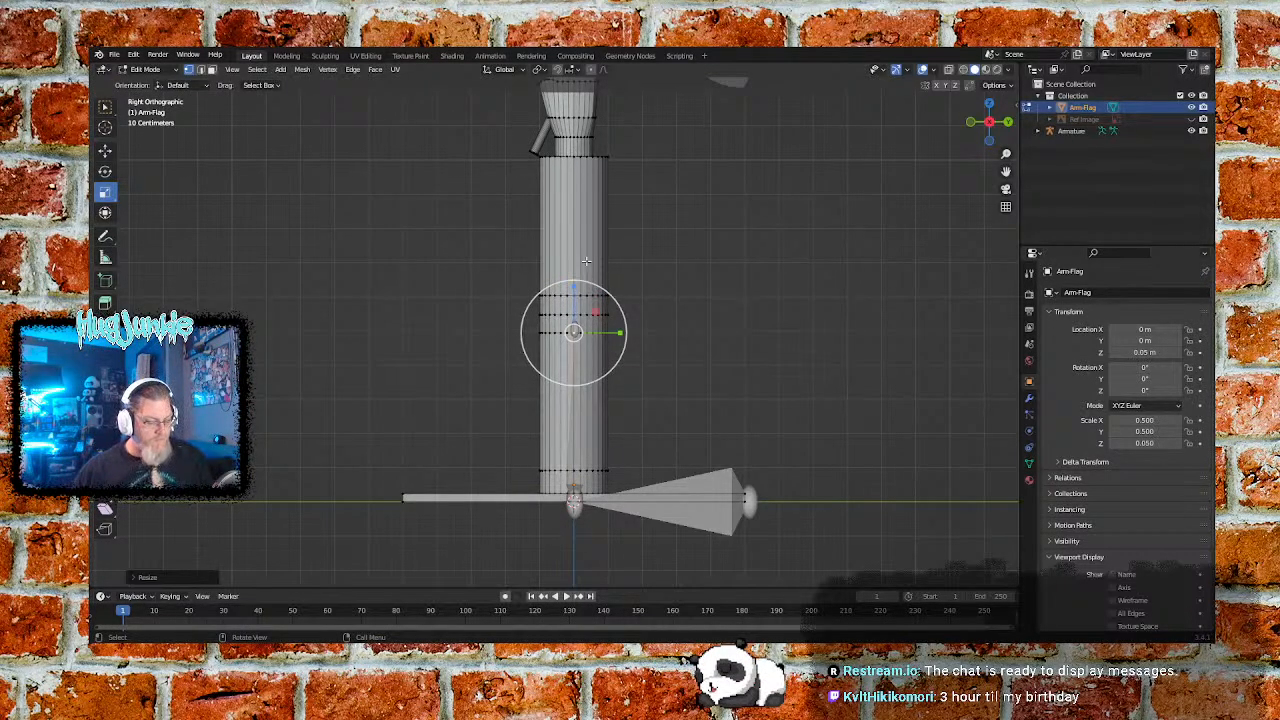
key("ctrl+z")
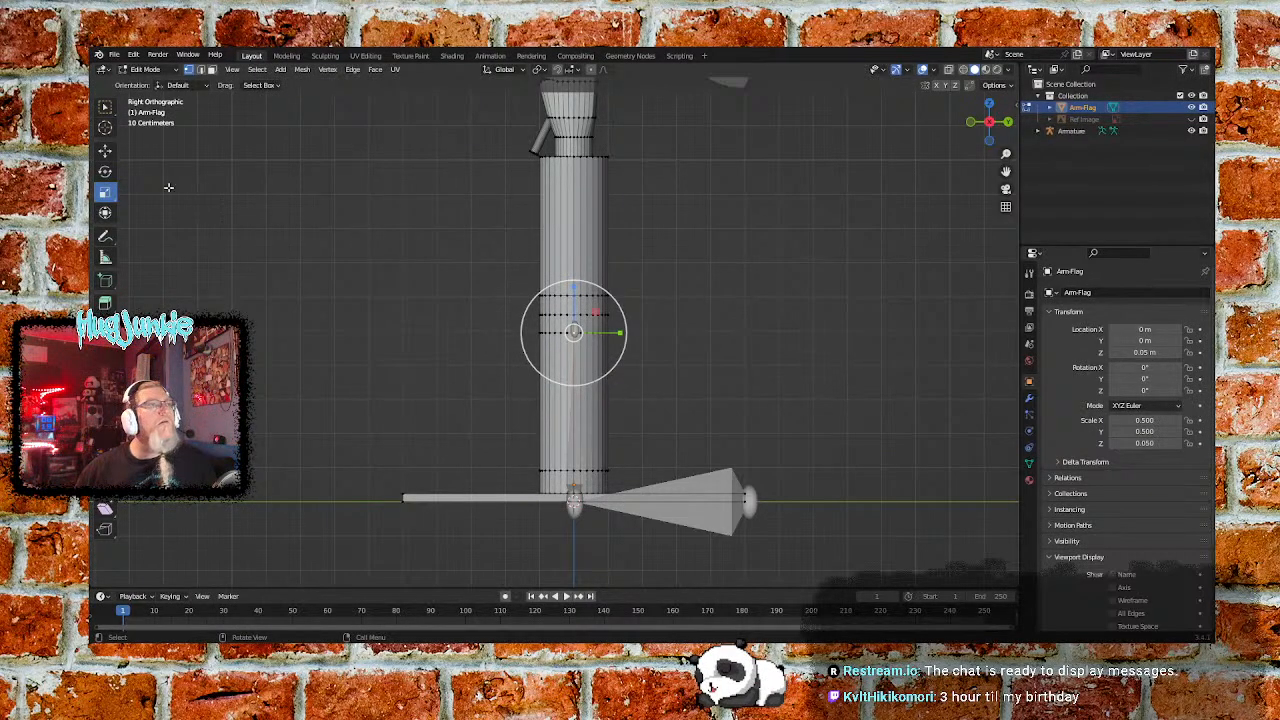
left_click(105, 150)
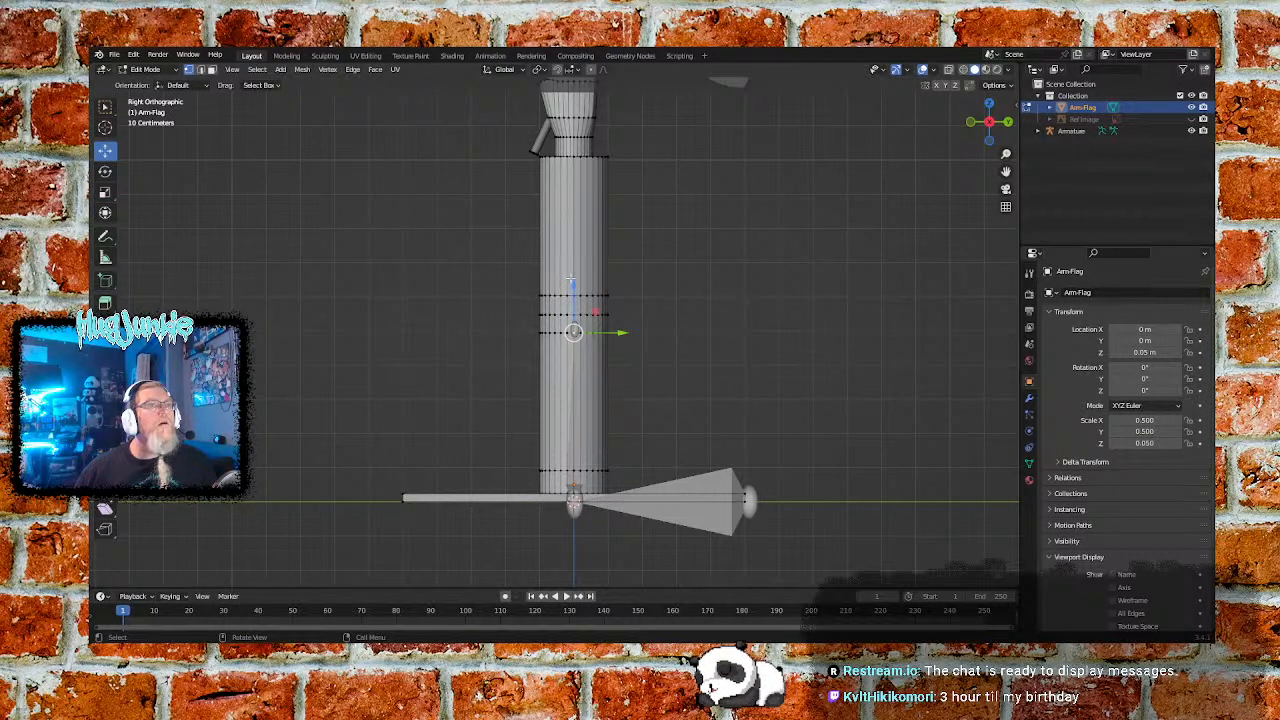
left_click_drag(573, 285, 573, 318)
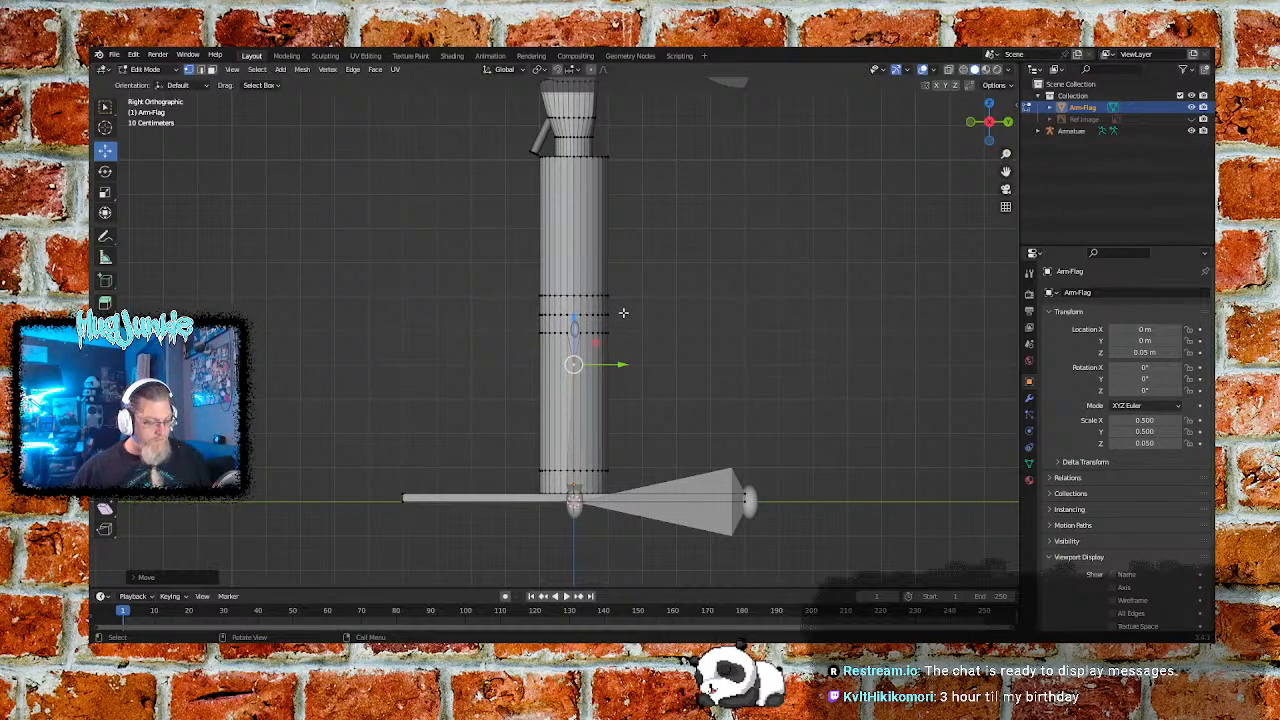
key("ctrl+z")
key("ctrl+z")
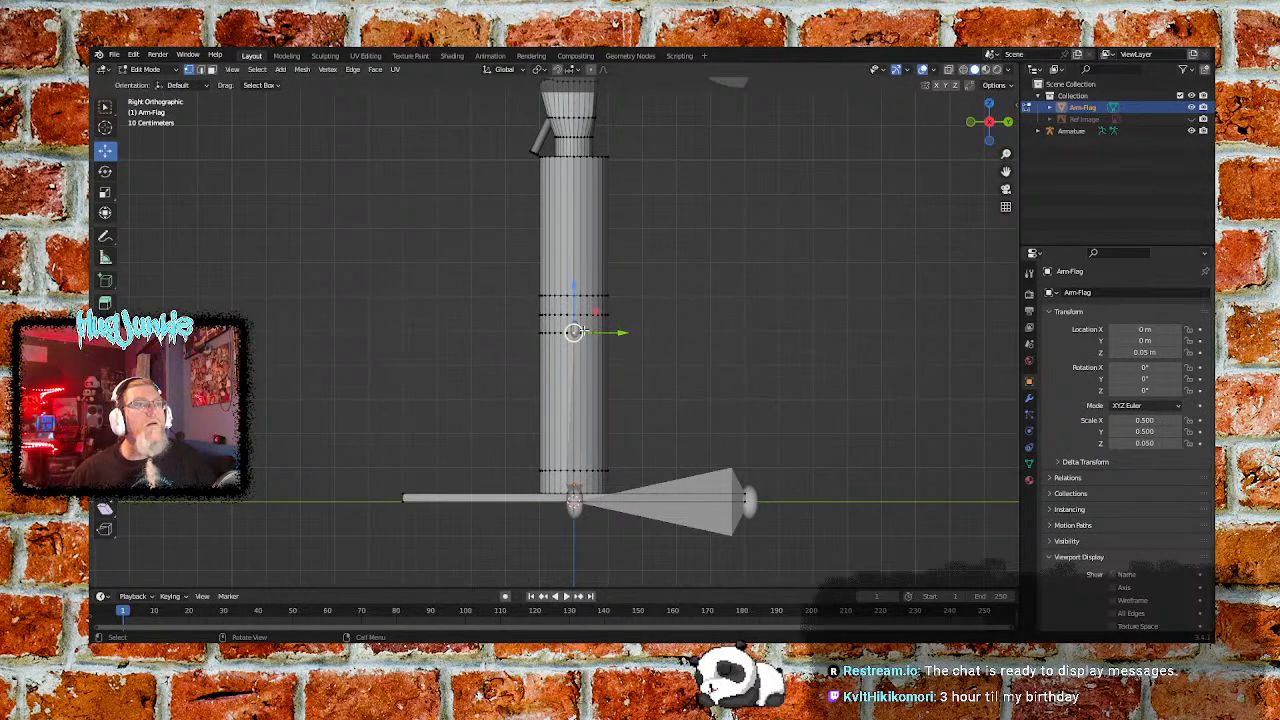
left_click(678, 318)
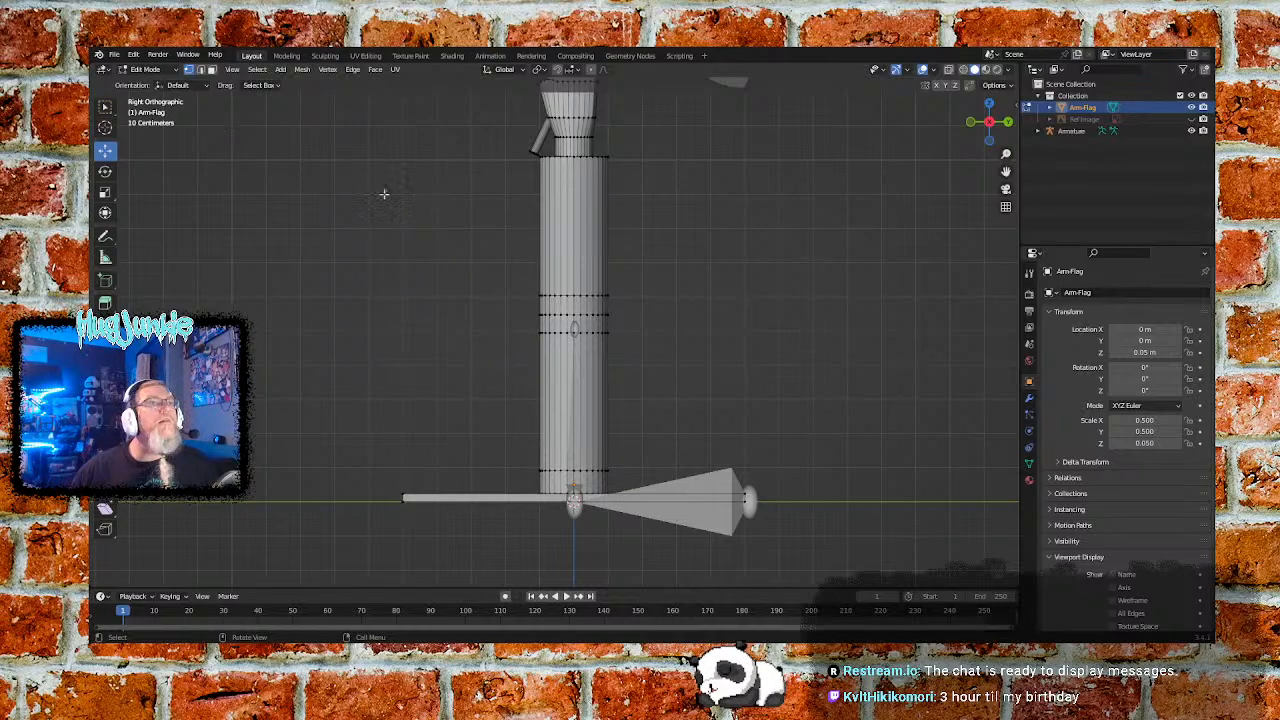
Leave mesh editing of the arm-and-flag model, select the armature and start editing its bones
left_click(145, 69)
left_click(150, 80)
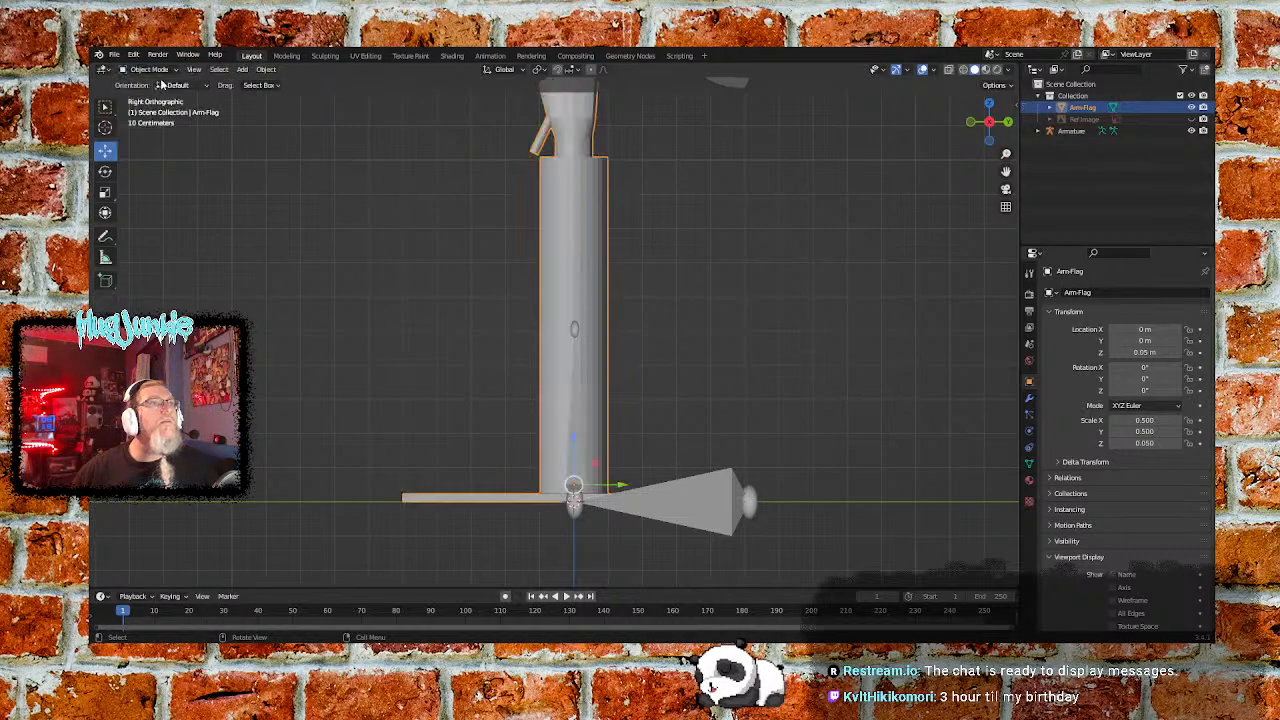
left_click(578, 461)
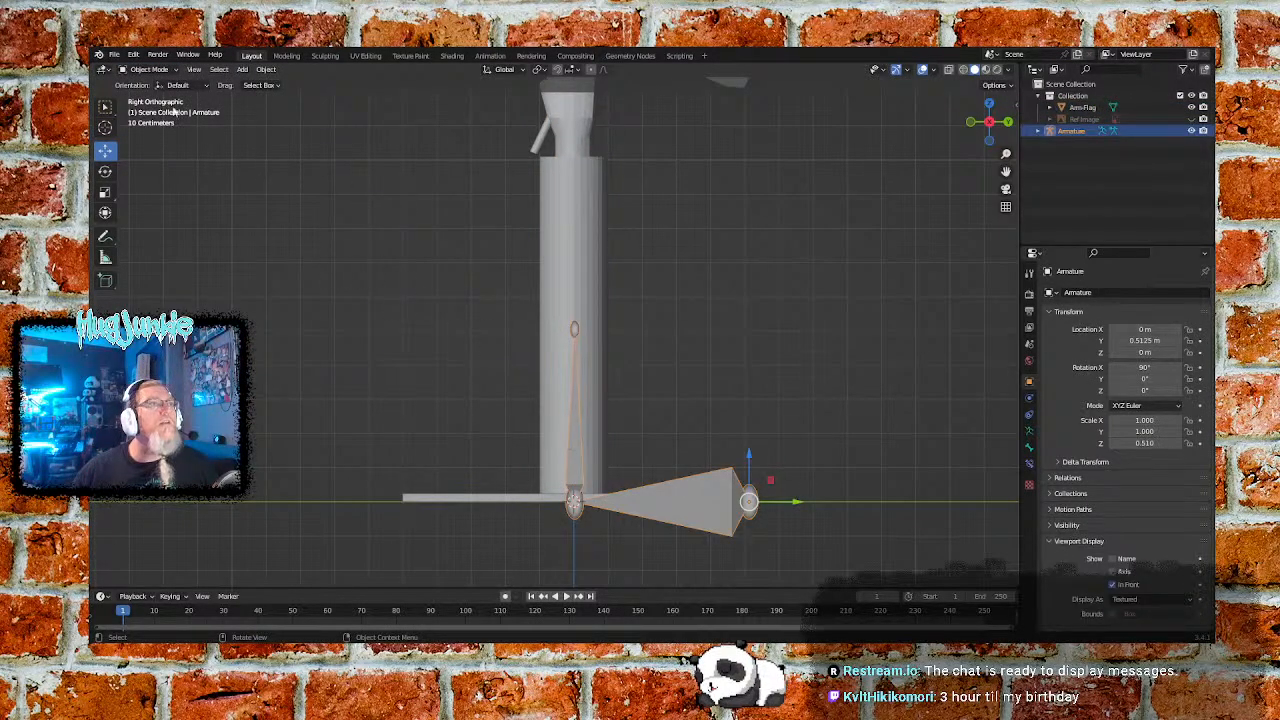
left_click(152, 69)
left_click(148, 95)
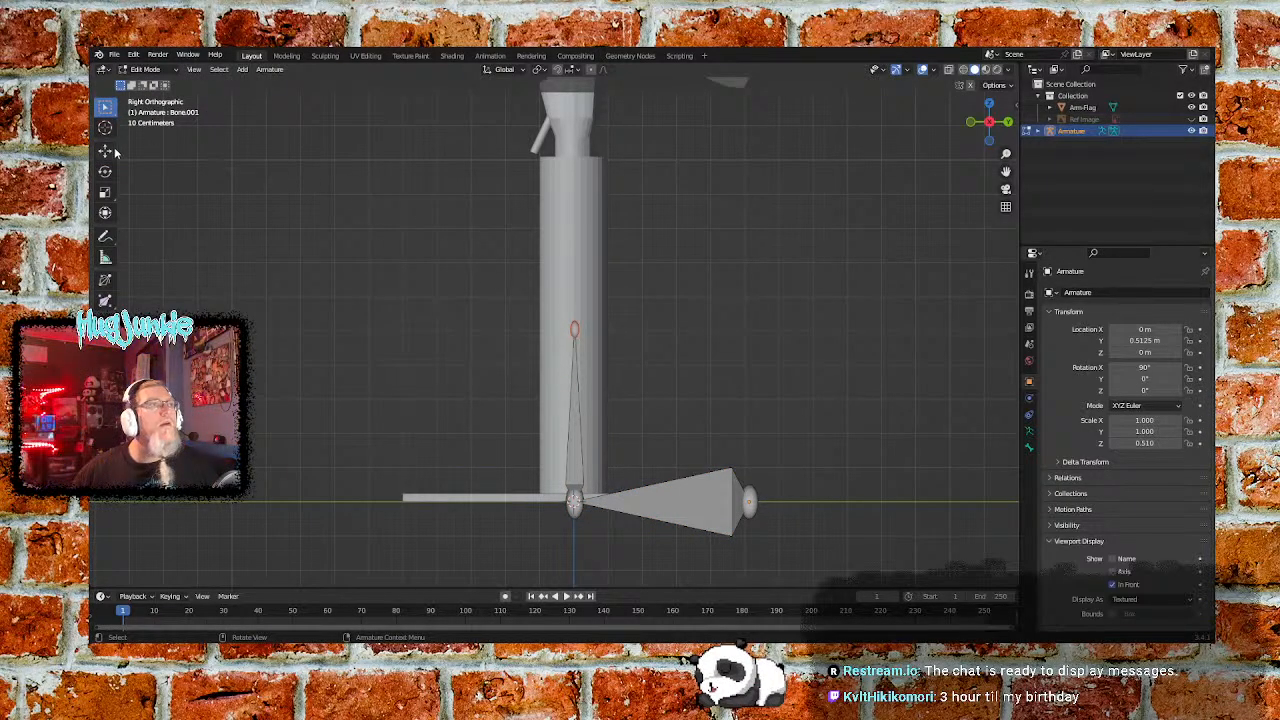
left_click(105, 192)
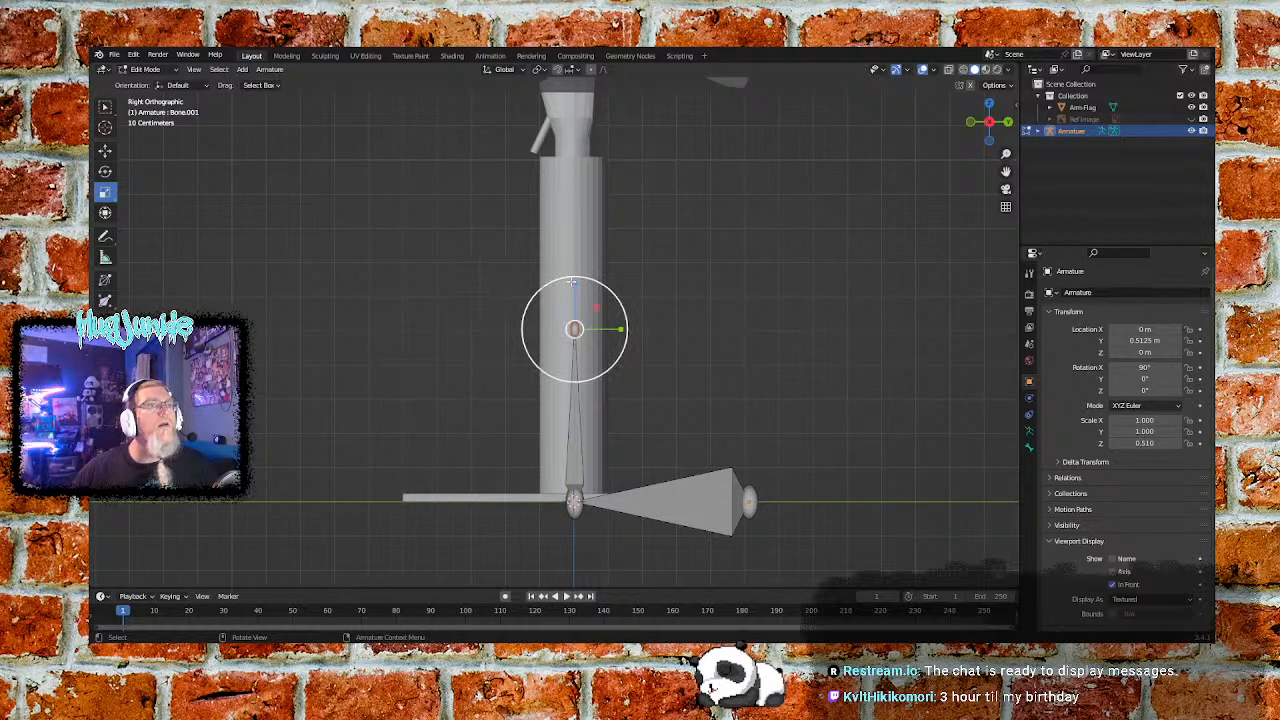
left_click_drag(574, 283, 597, 271)
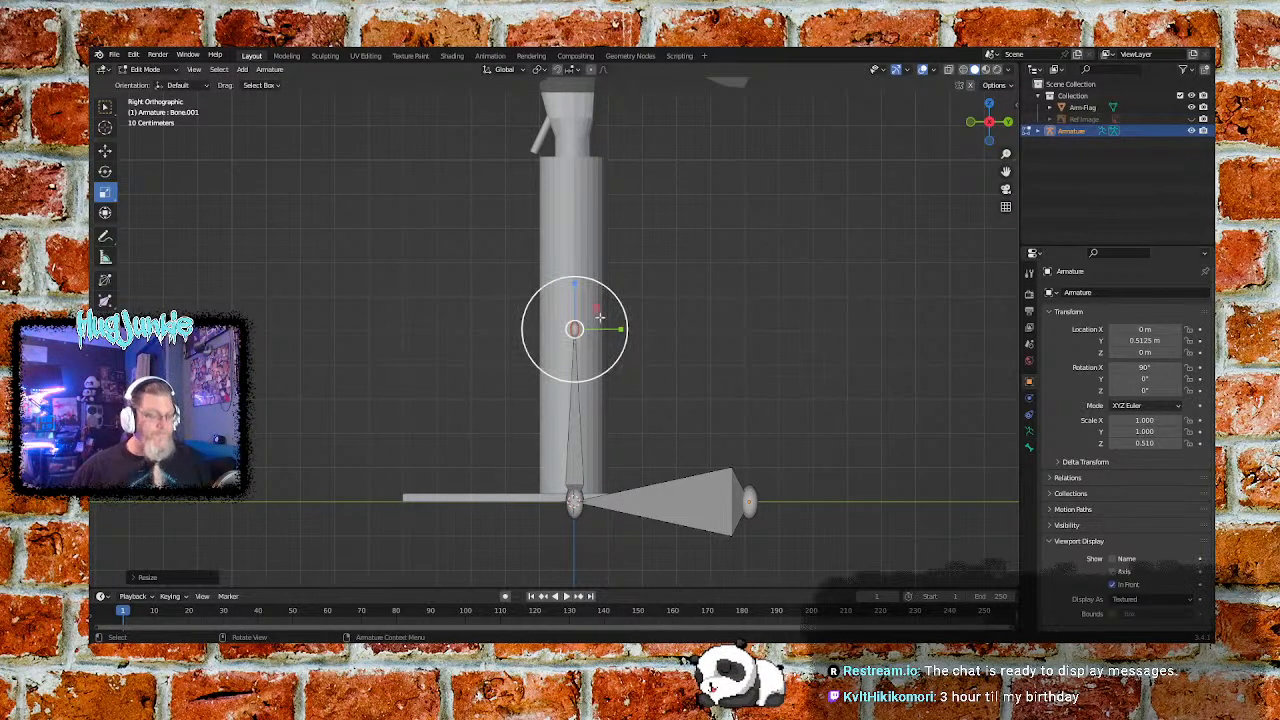
key("ctrl+z")
left_click(588, 460)
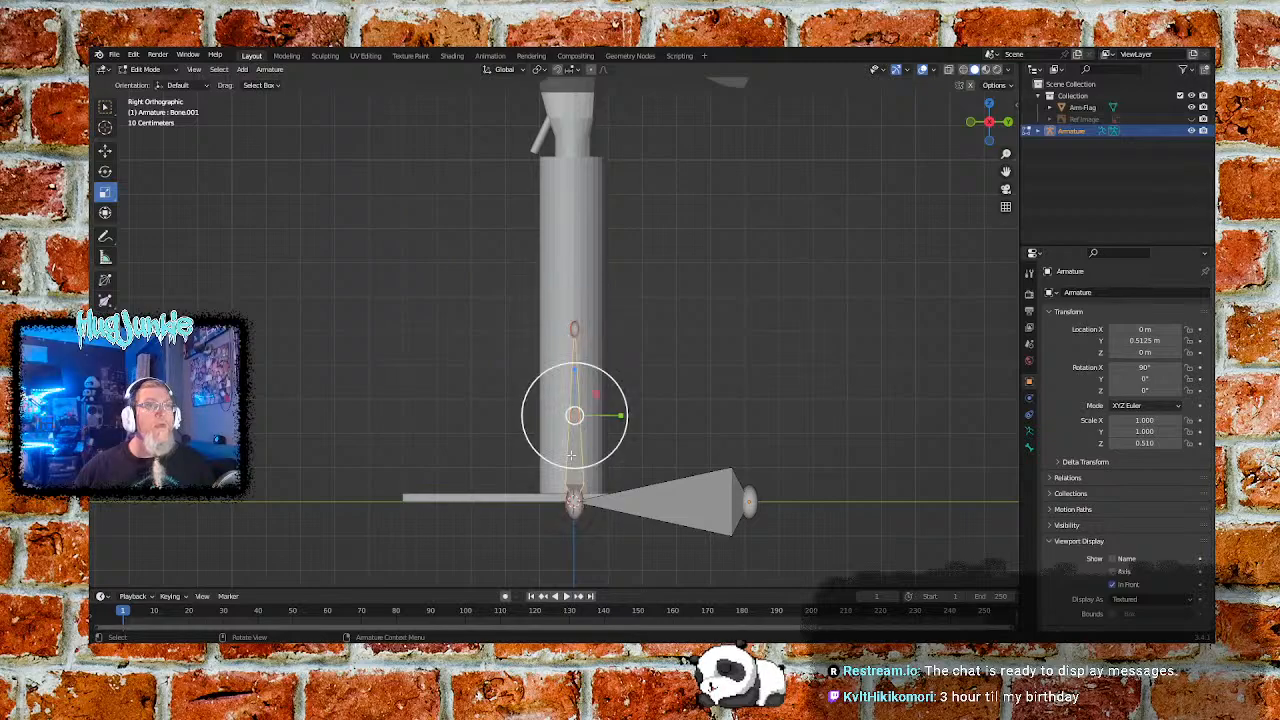
left_click_drag(578, 368, 576, 359)
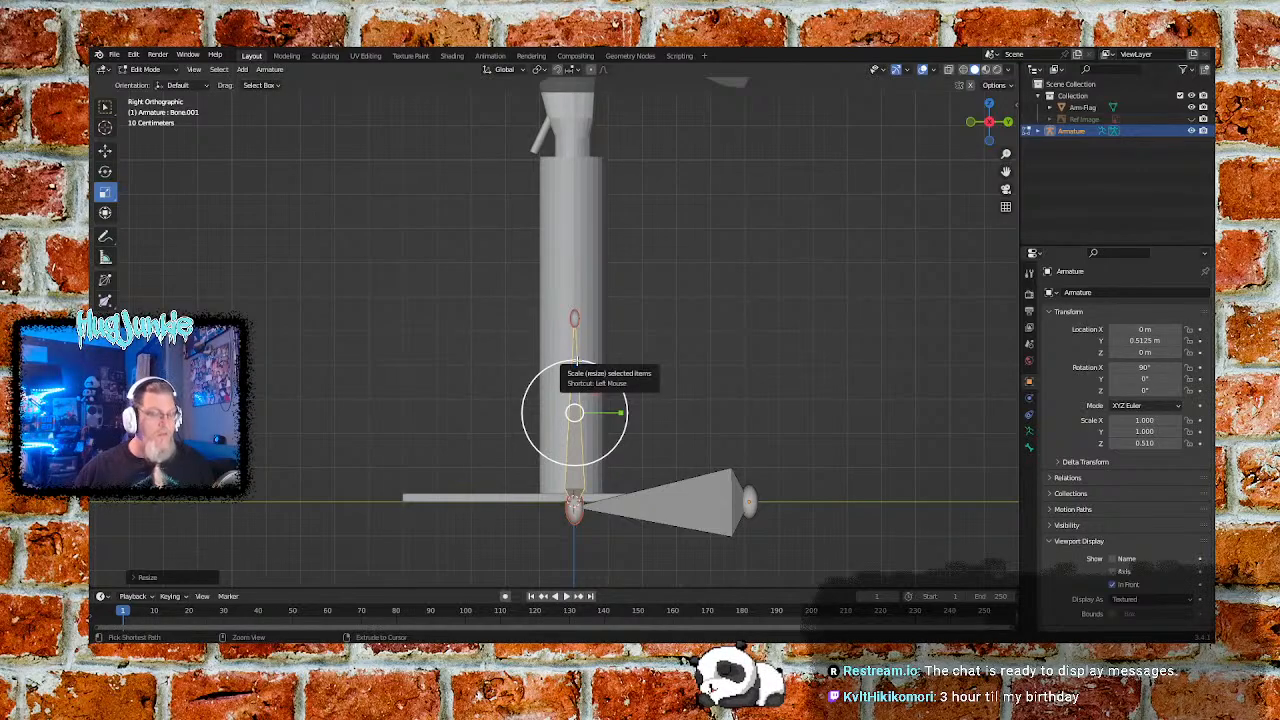
key("ctrl+z")
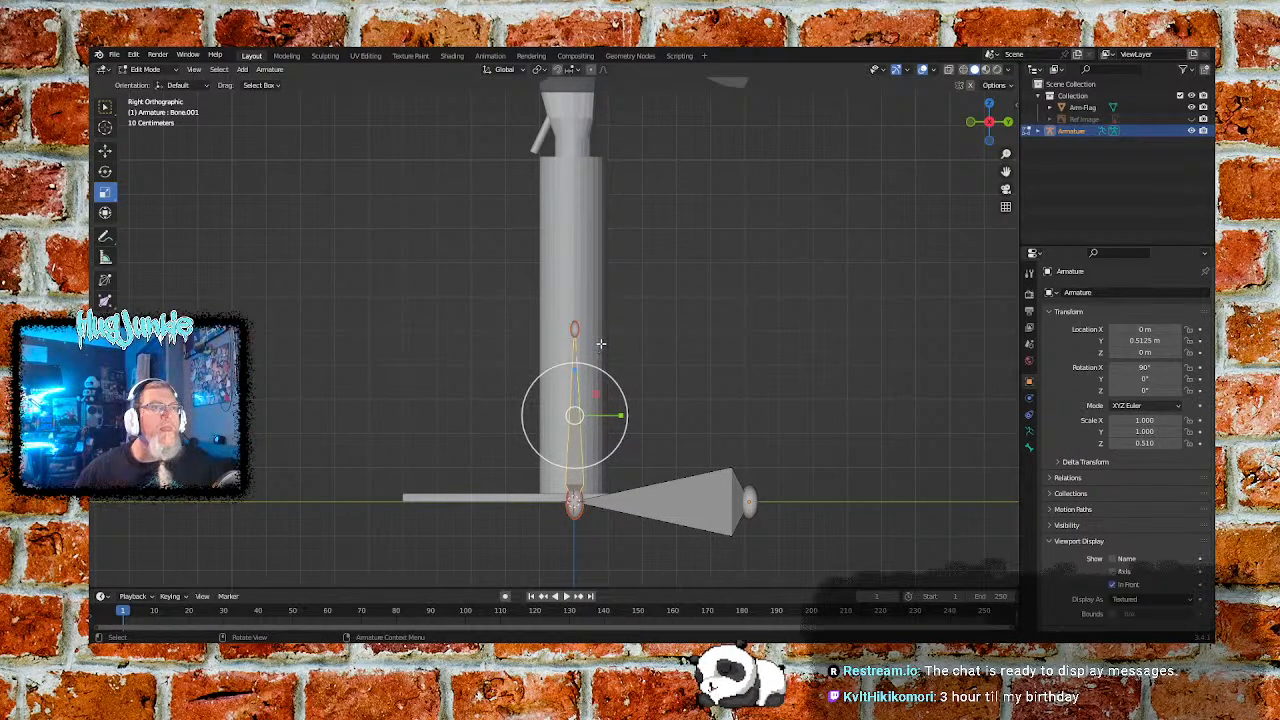
Raise the upright bone's tip about 0.045 m along Z inside the sleeve
left_click(105, 150)
left_click(575, 330)
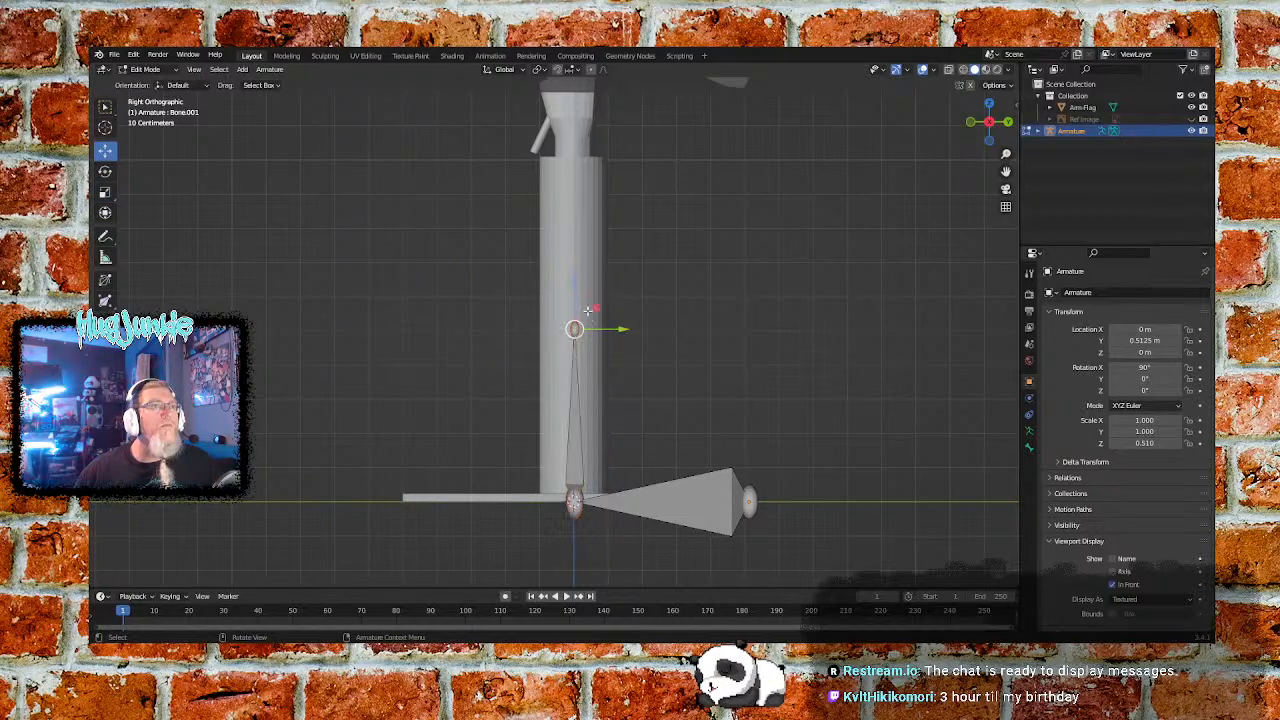
key("g")
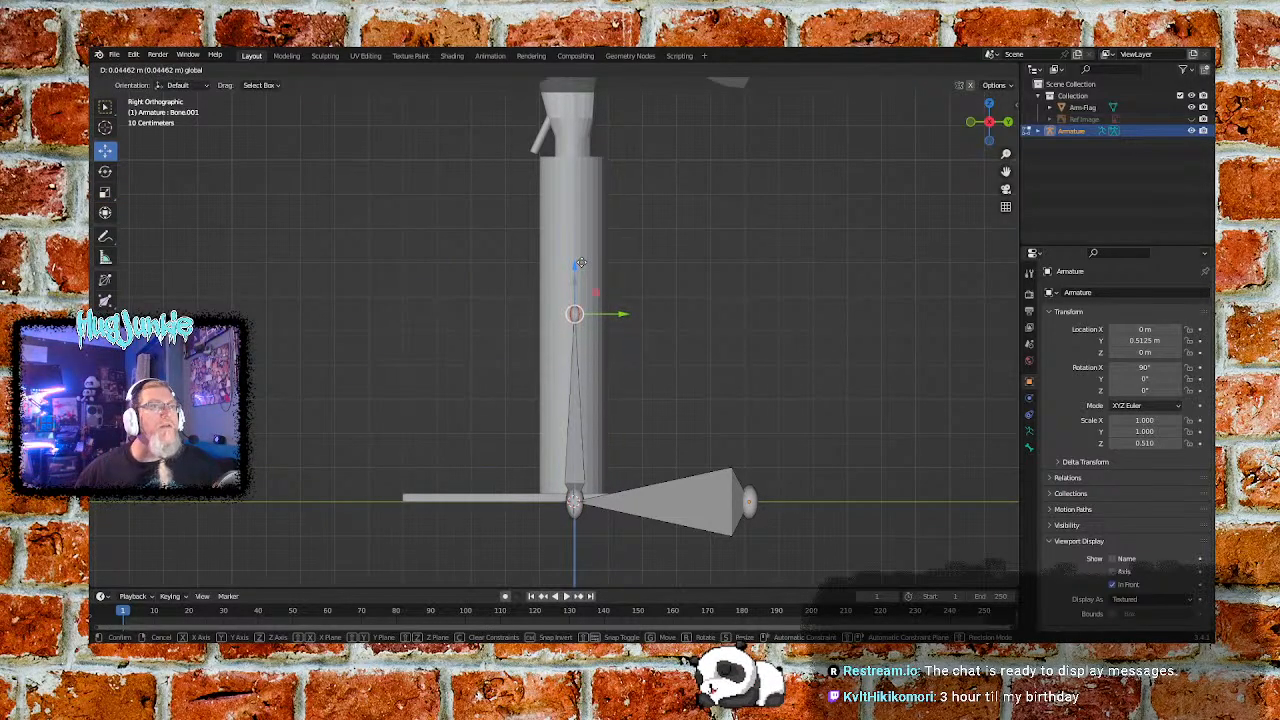
left_click_drag(581, 262, 581, 262)
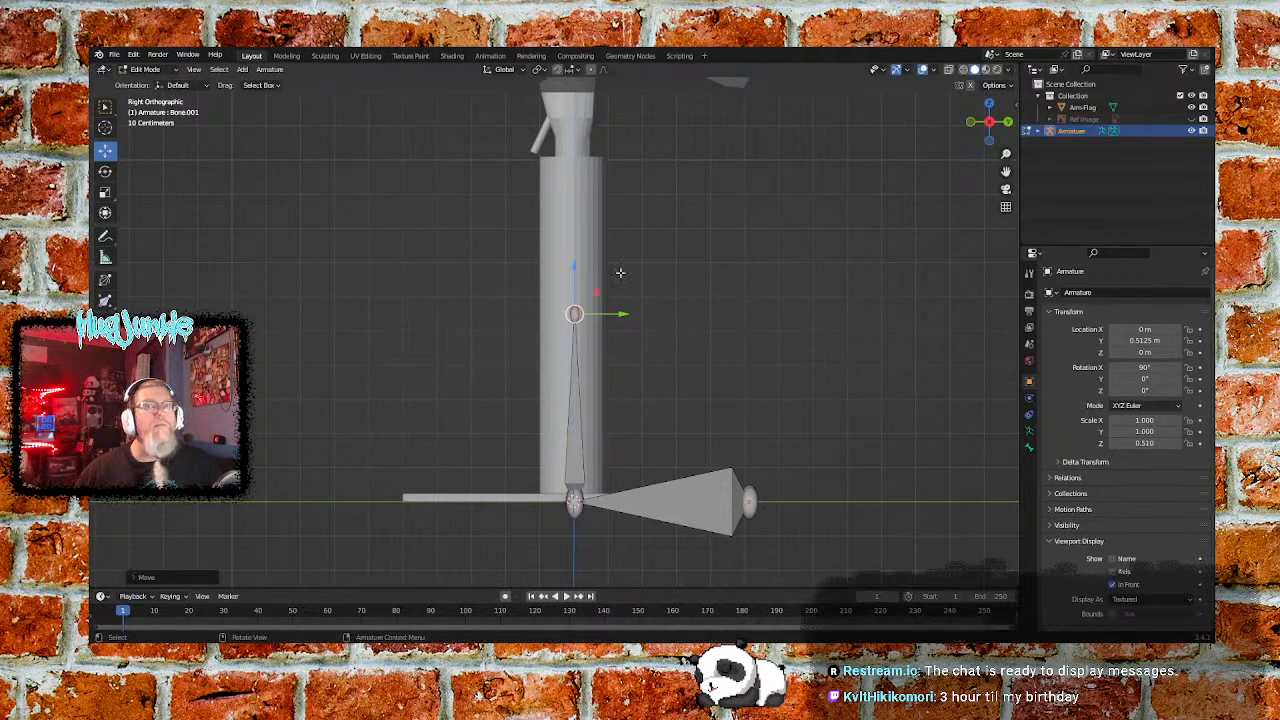
left_click(743, 281)
Raise the joint between the horizontal and upright bones about 0.026 m along Z at the sleeve's foot
left_click(574, 502)
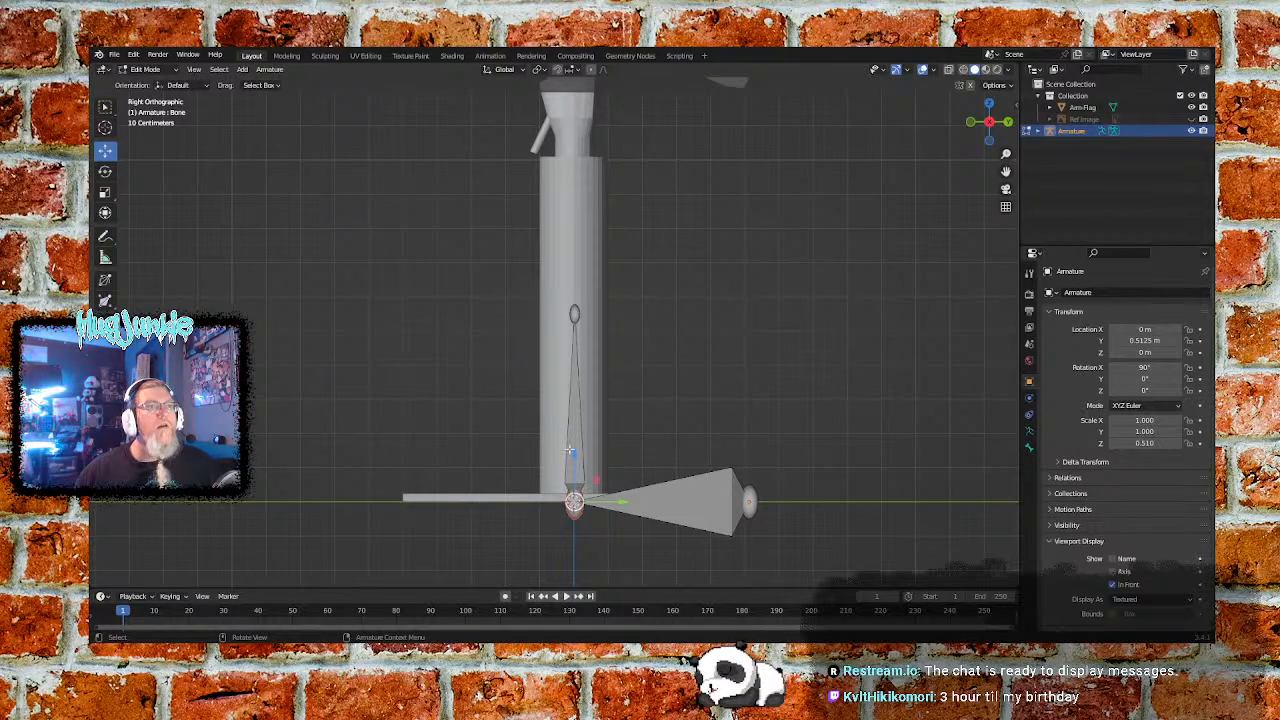
key("g")
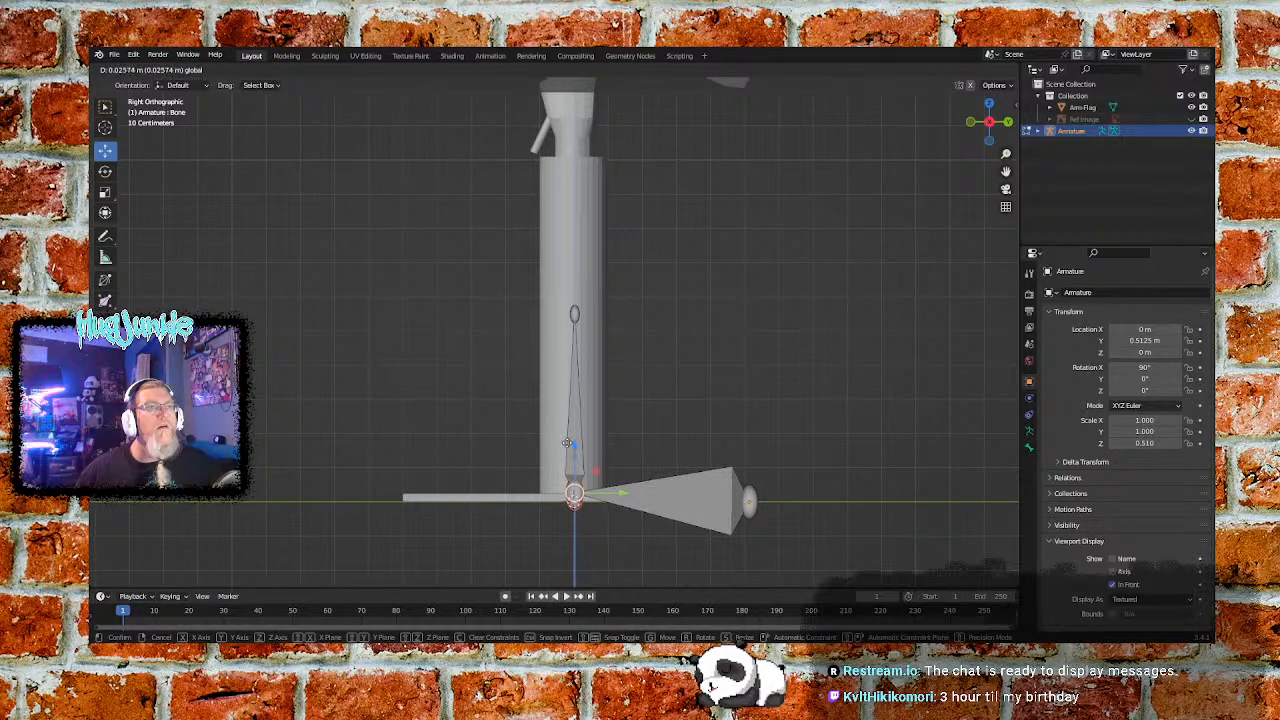
left_click(567, 443)
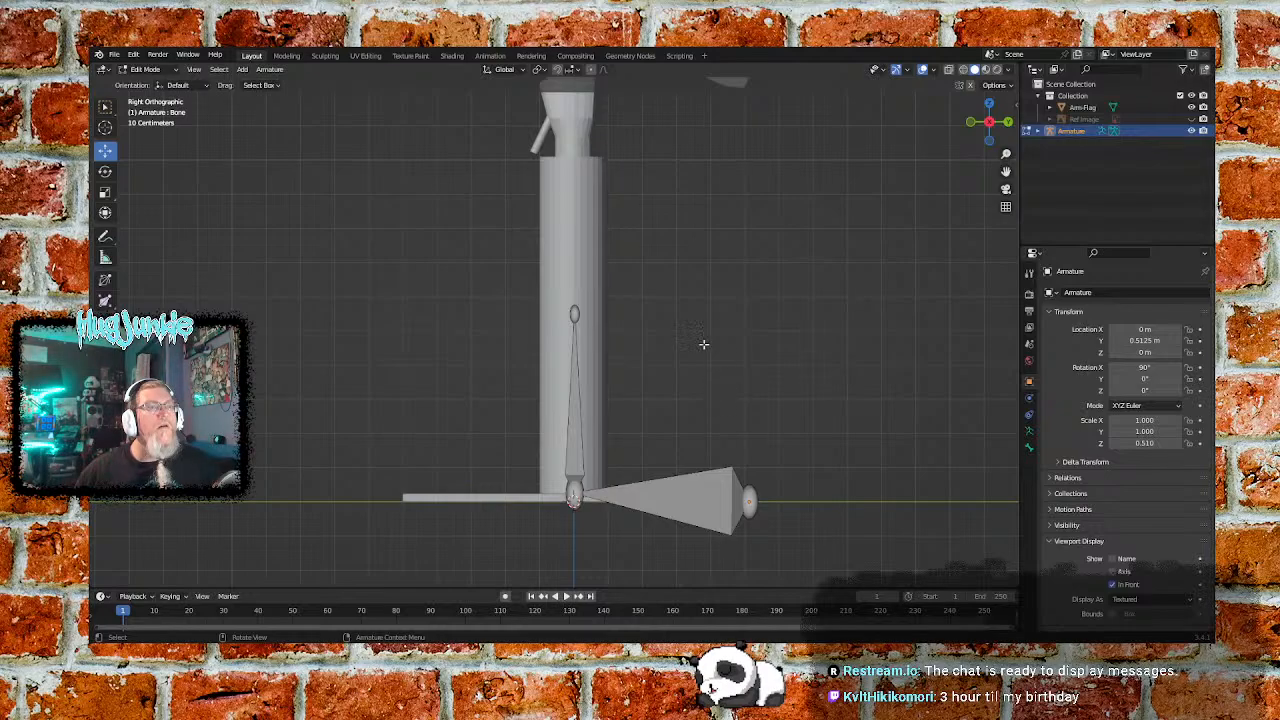
In front orthographic view, shift the whole upright bone about 0.005 m in the negative X direction
key("KP_5")
middle_click_drag(725, 274, 863, 277)
left_click(989, 146)
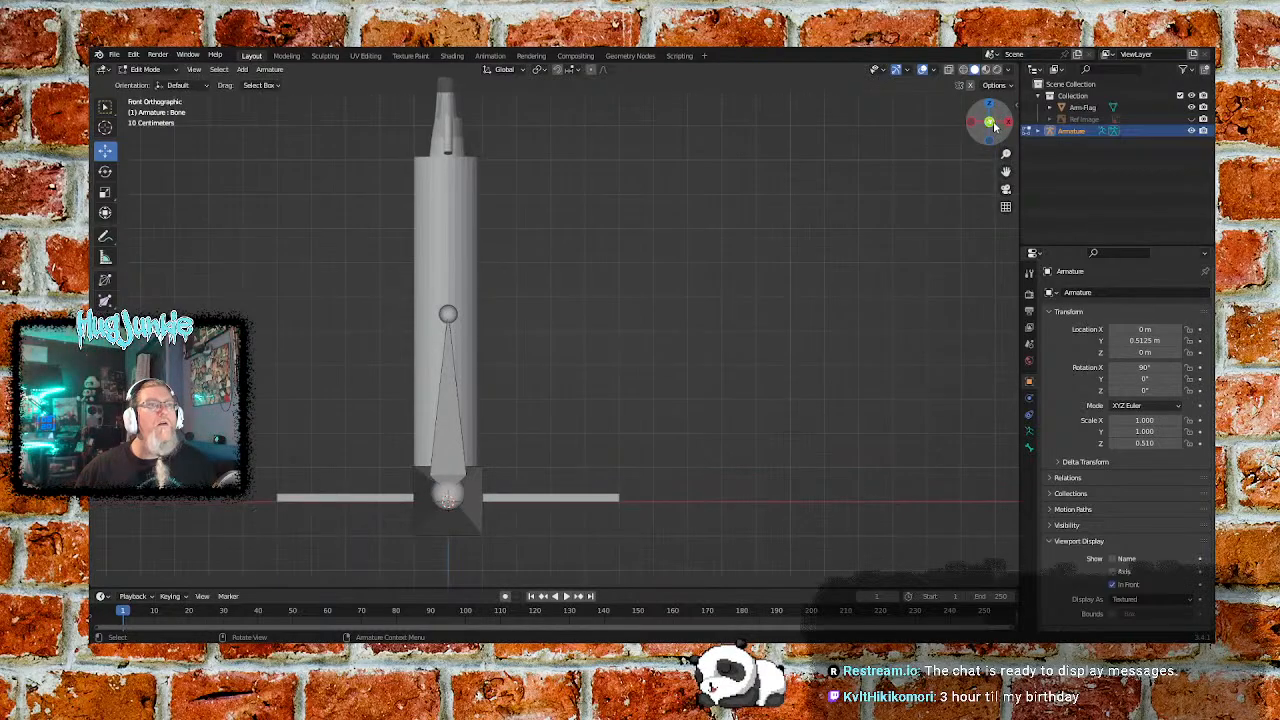
key("shift+a")
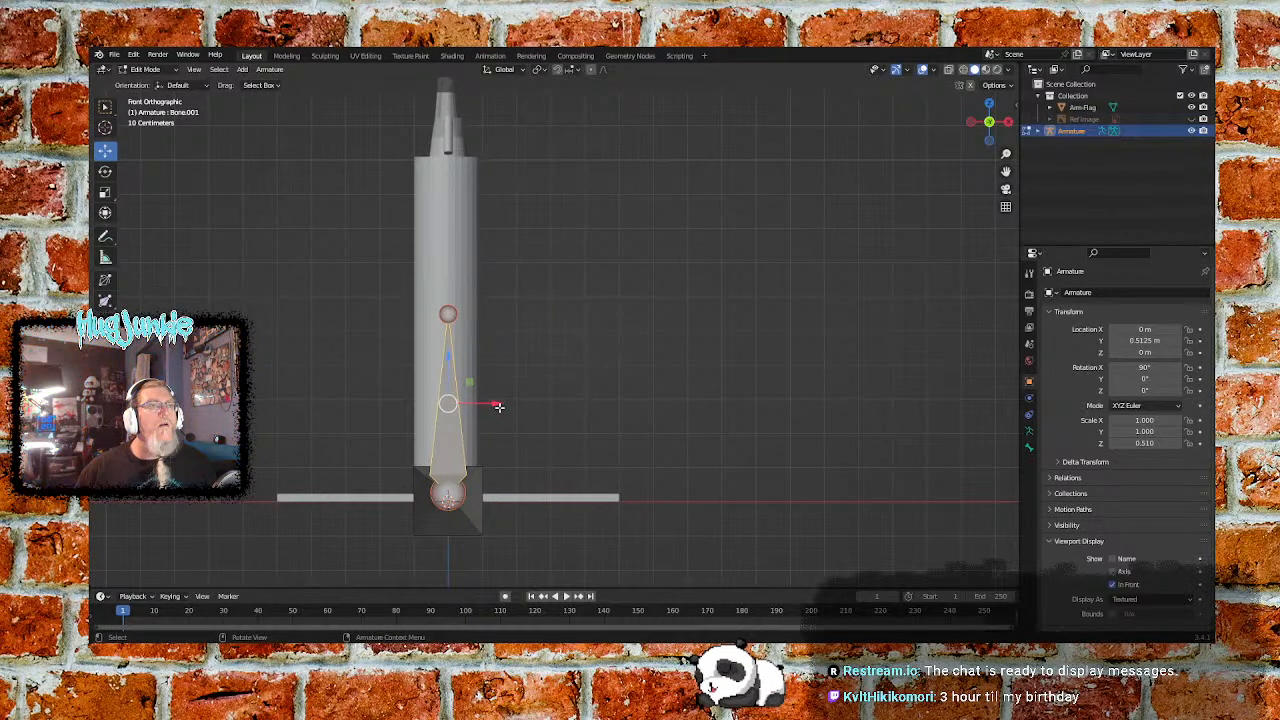
key("g")
key("x")
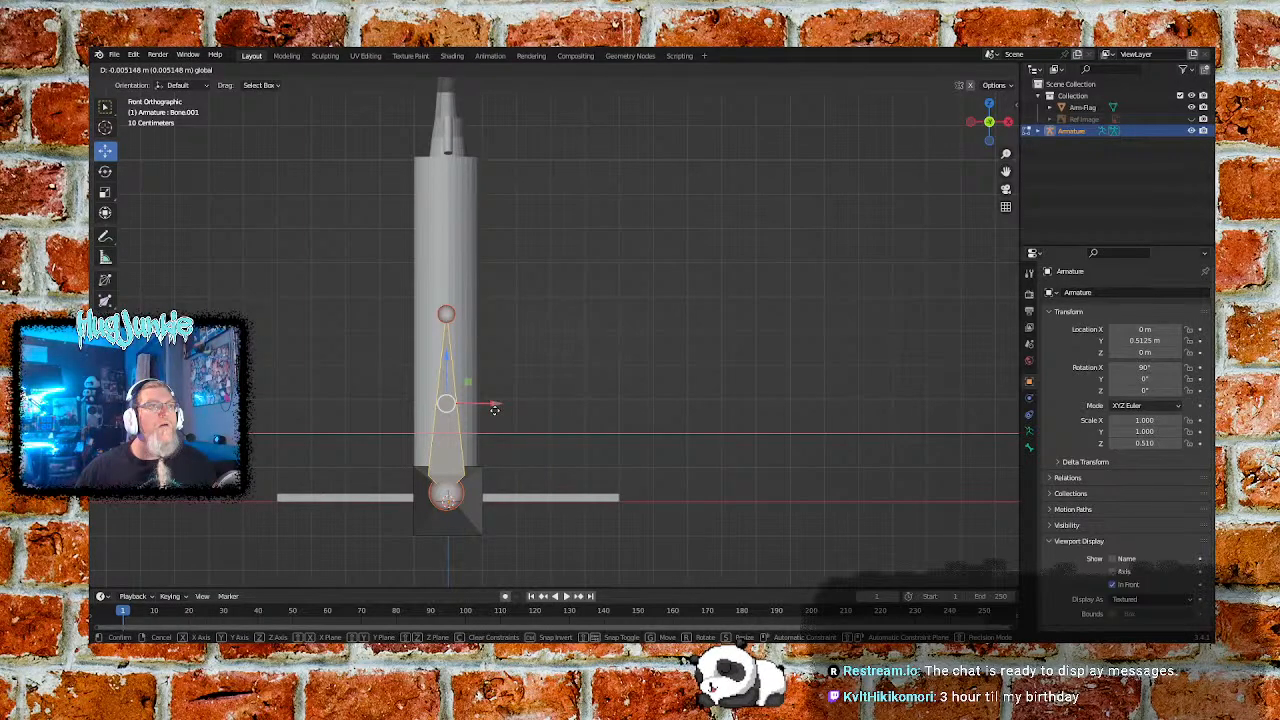
left_click(494, 409)
left_click(562, 386)
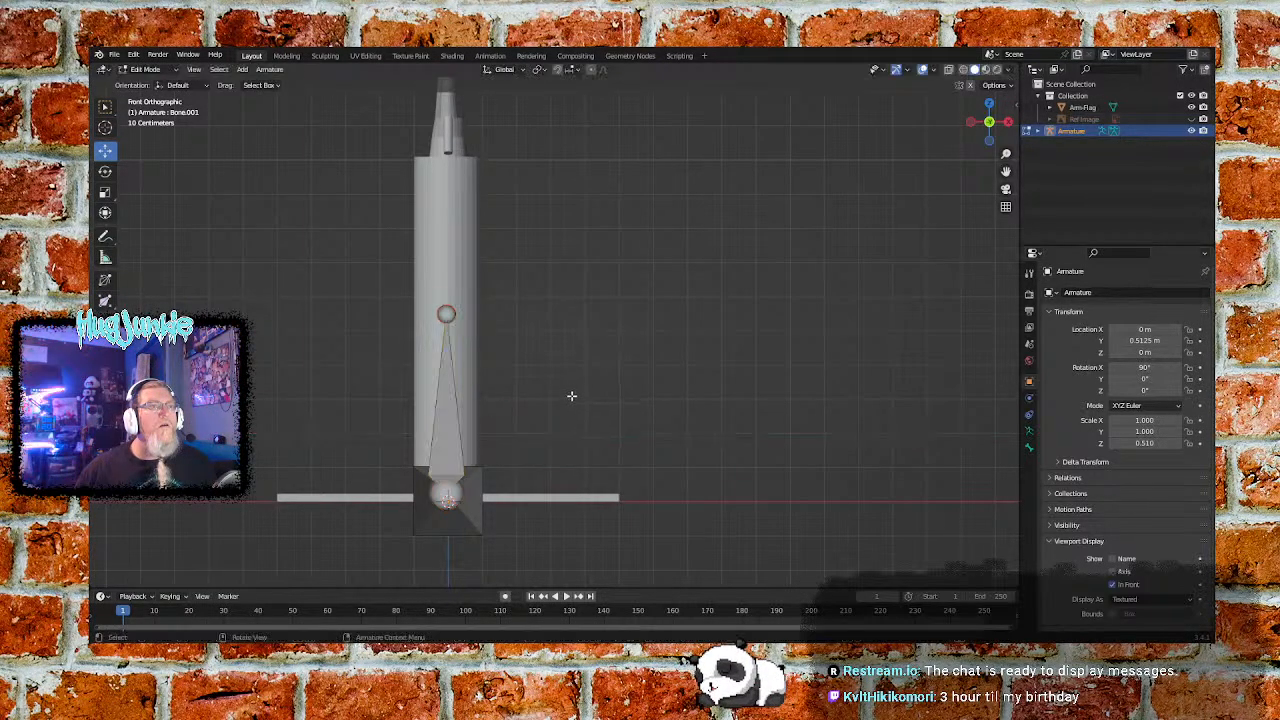
Shift the upright bone about 0.003 m in the positive X direction to centre it in the sleeve
left_click(469, 518)
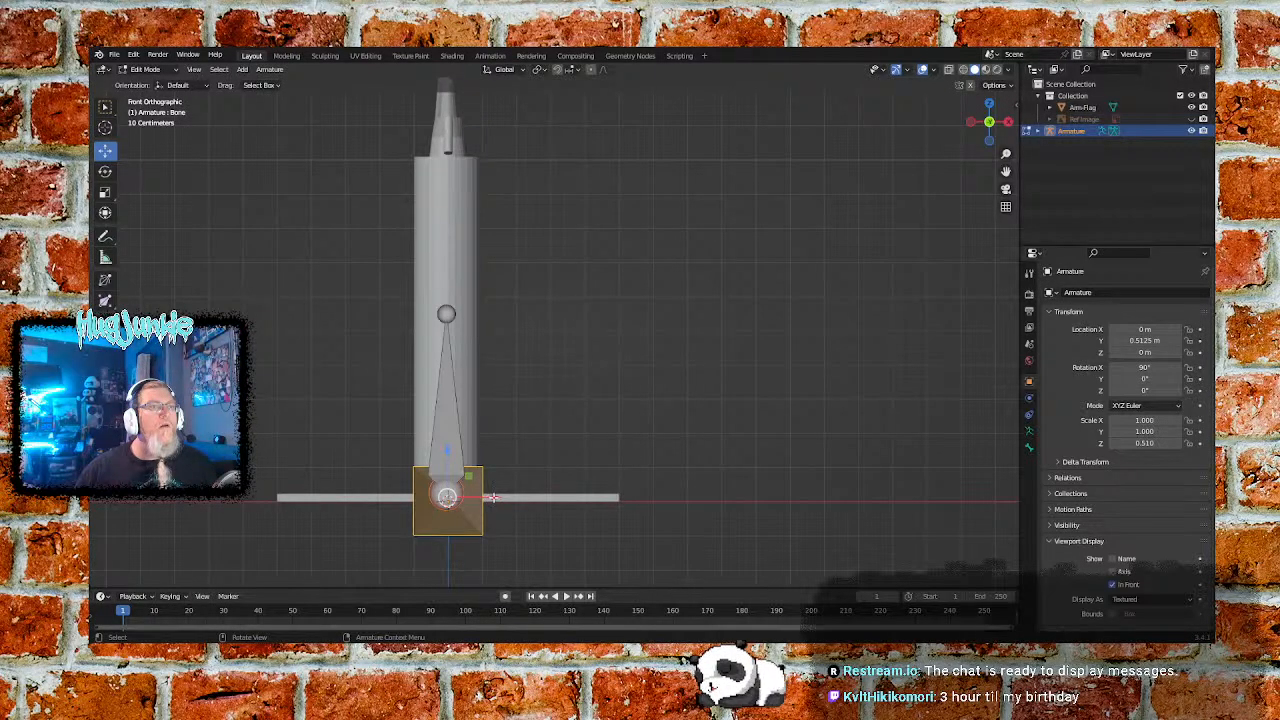
left_click(538, 448)
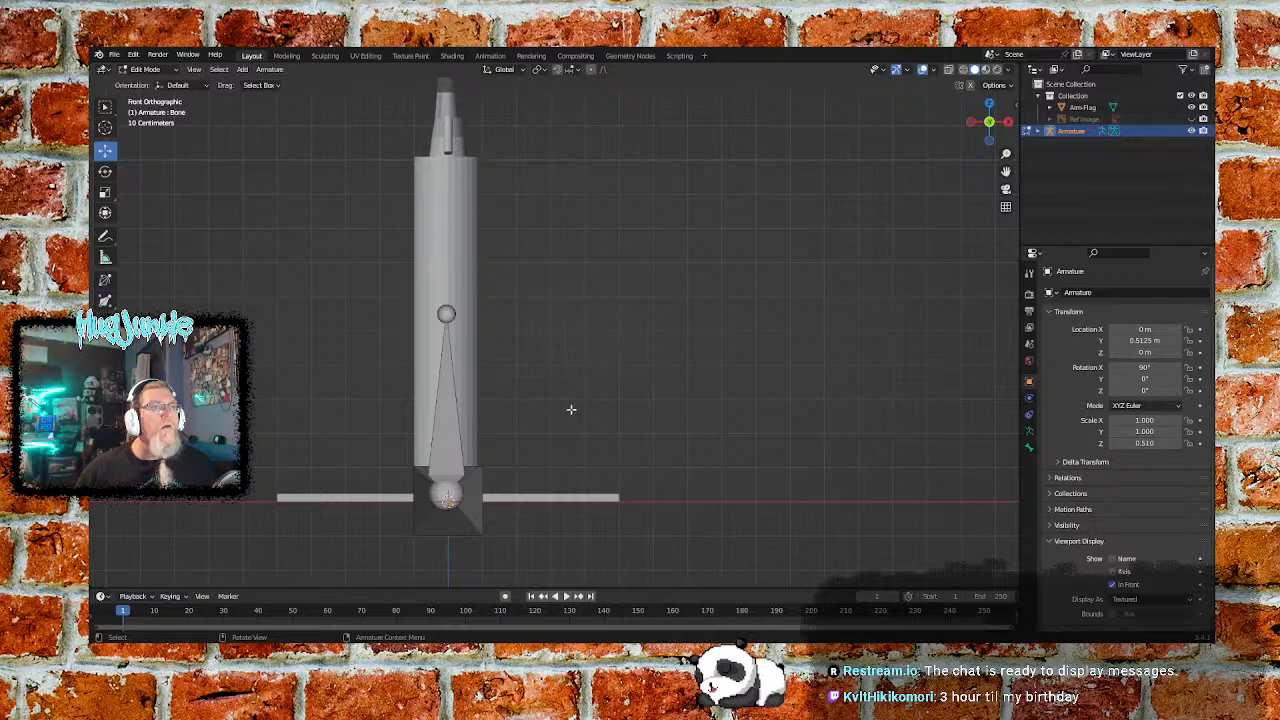
left_click(449, 496)
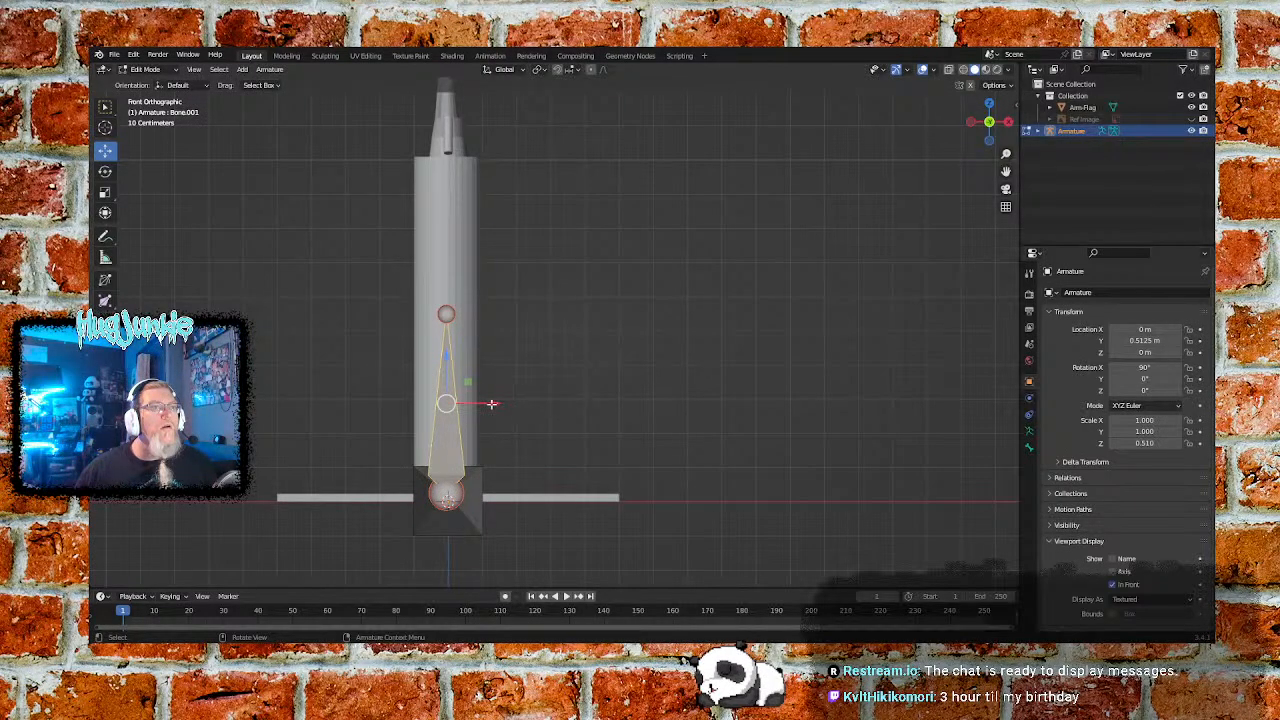
key("g")
key("x")
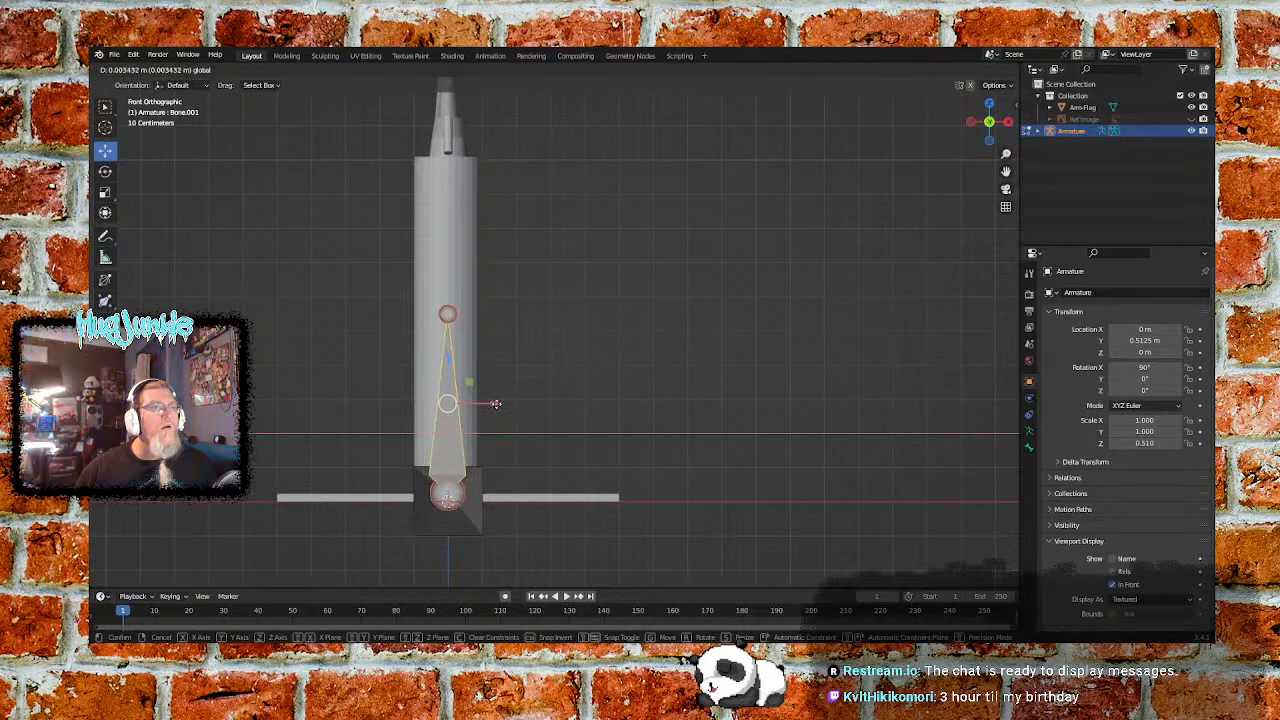
left_click_drag(496, 404, 497, 404)
left_click(569, 374)
In left orthographic view, extrude a third bone about 0.45 m straight up along Z from the upright bone's tip to the sleeve's top
middle_click_drag(663, 356, 531, 357)
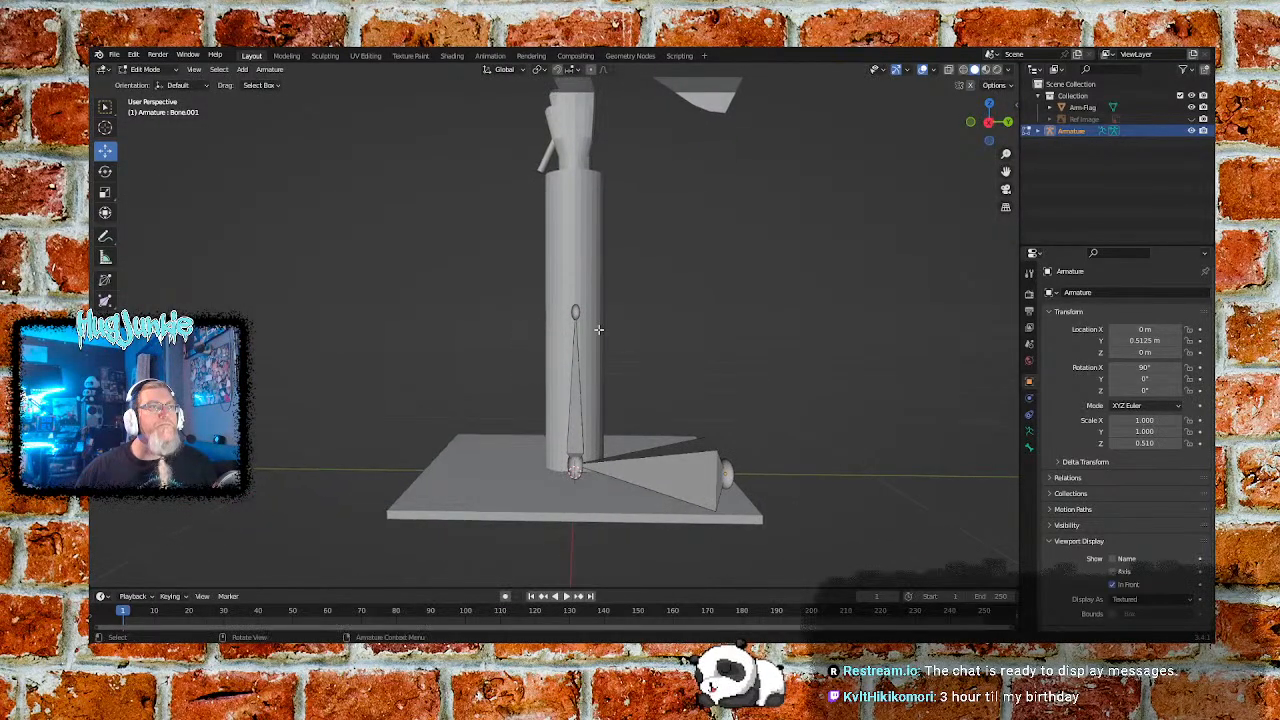
left_click(994, 124)
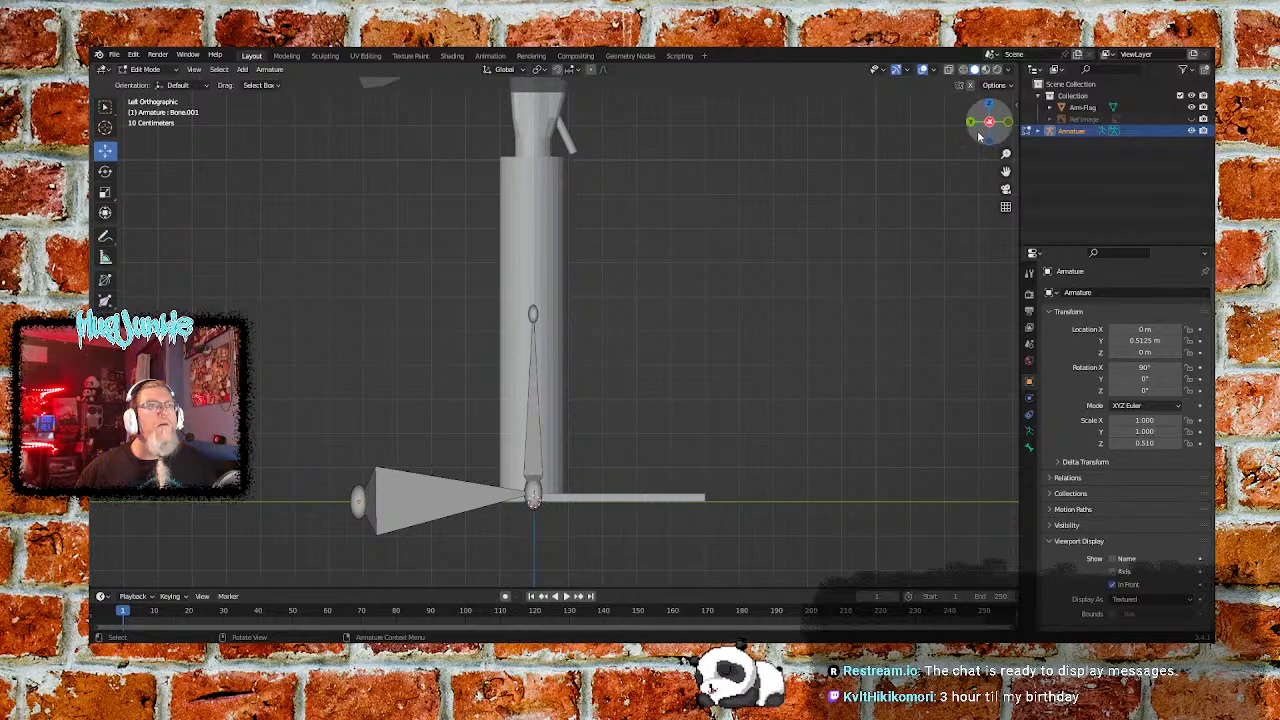
left_click(533, 313)
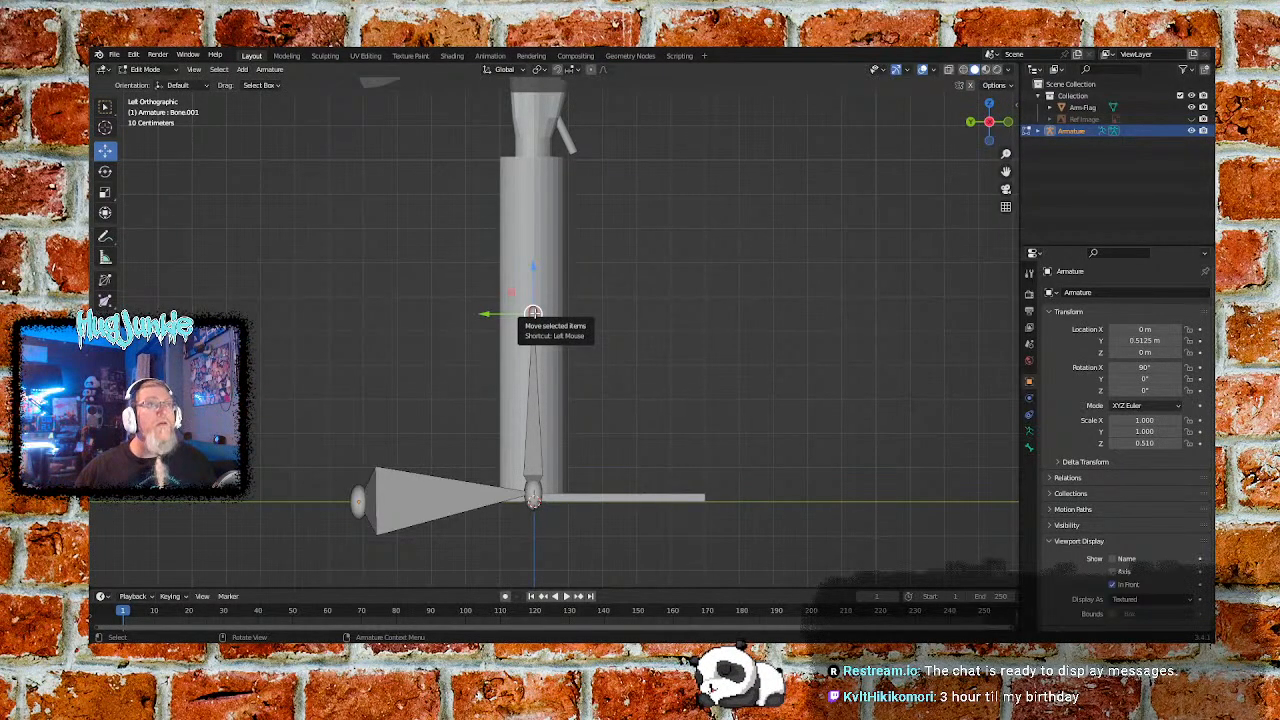
key("e")
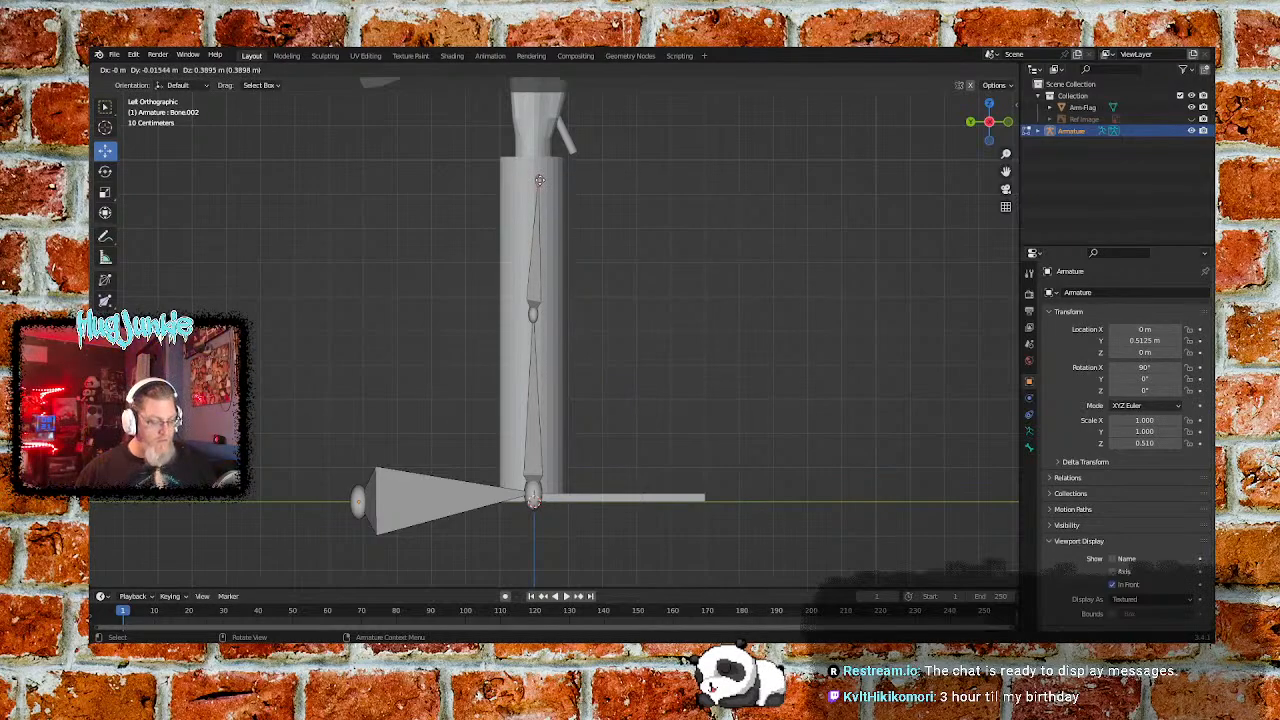
key("z")
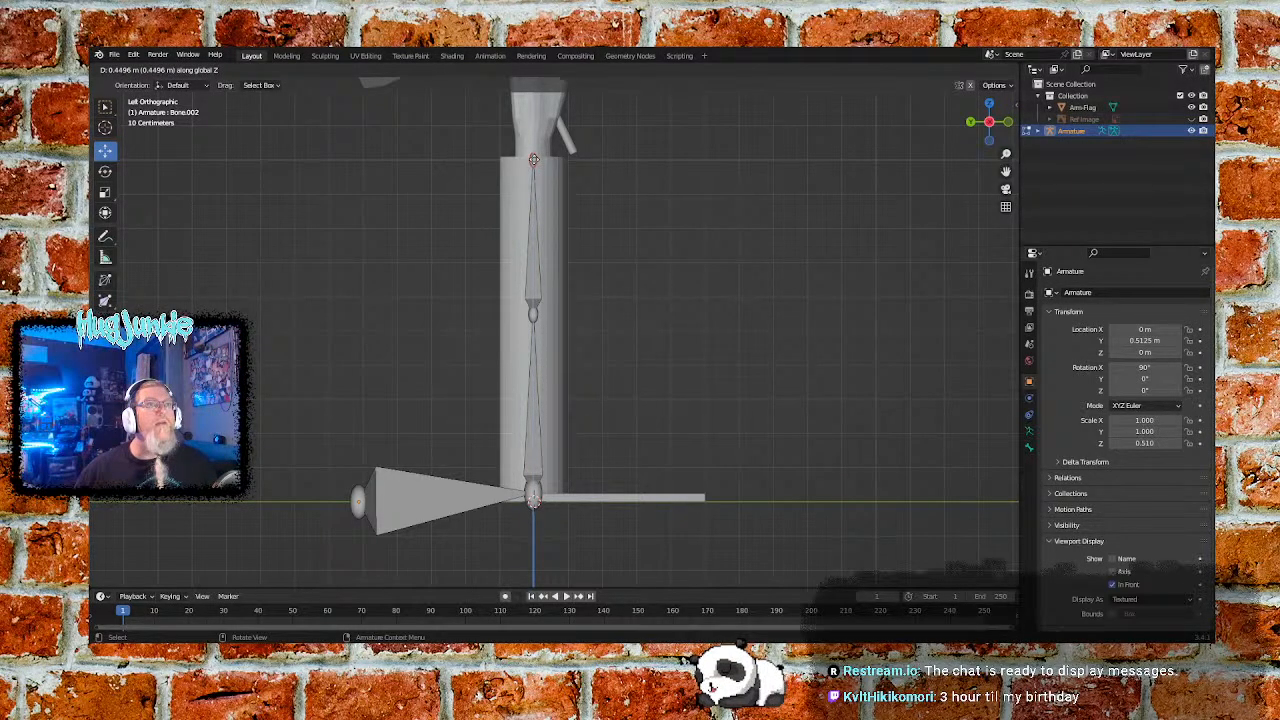
left_click(534, 160)
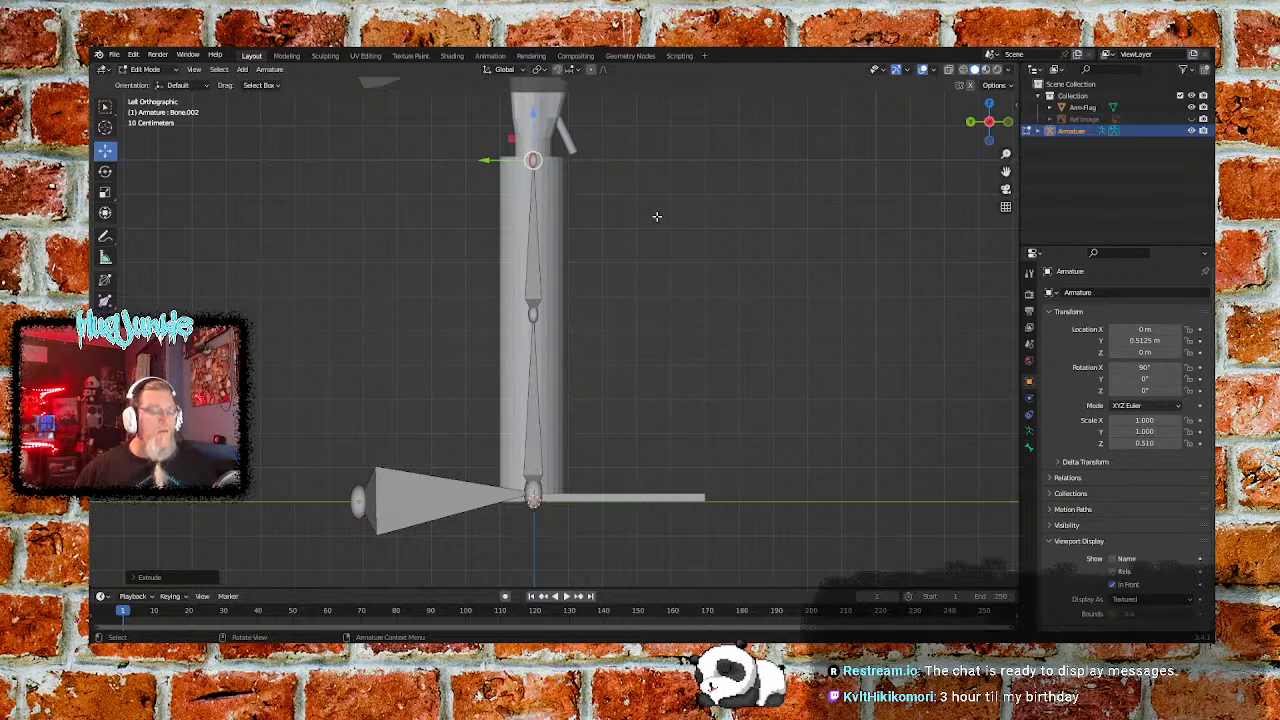
middle_click_drag(654, 211, 659, 368, "shift")
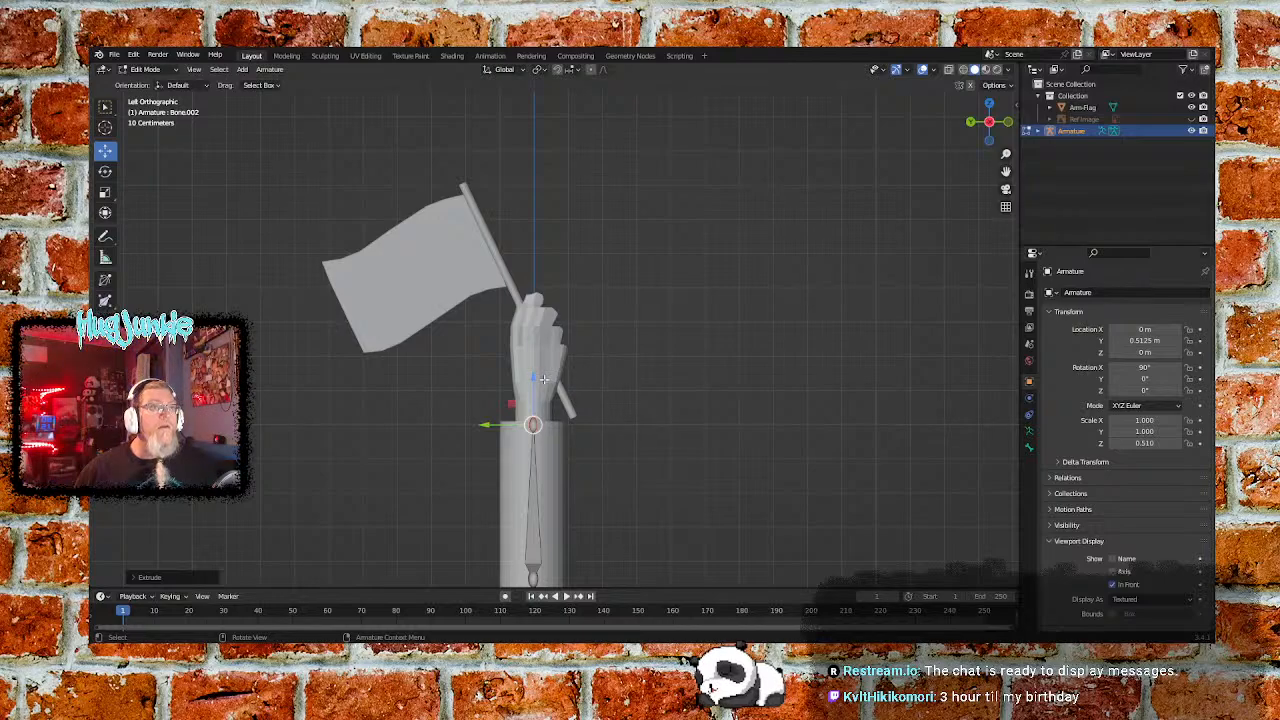
Extrude a fourth bone about 0.26 m upward from the sleeve's top into the hand, and return to Object Mode
key("e")
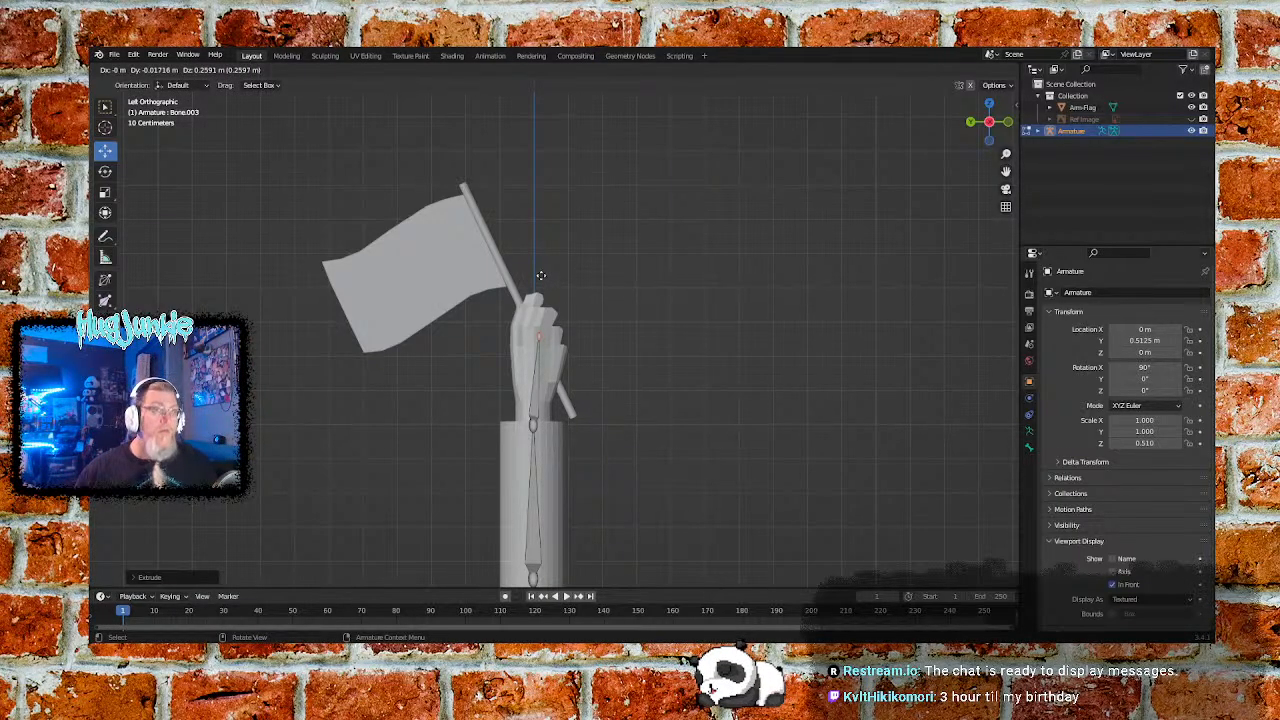
left_click(538, 275)
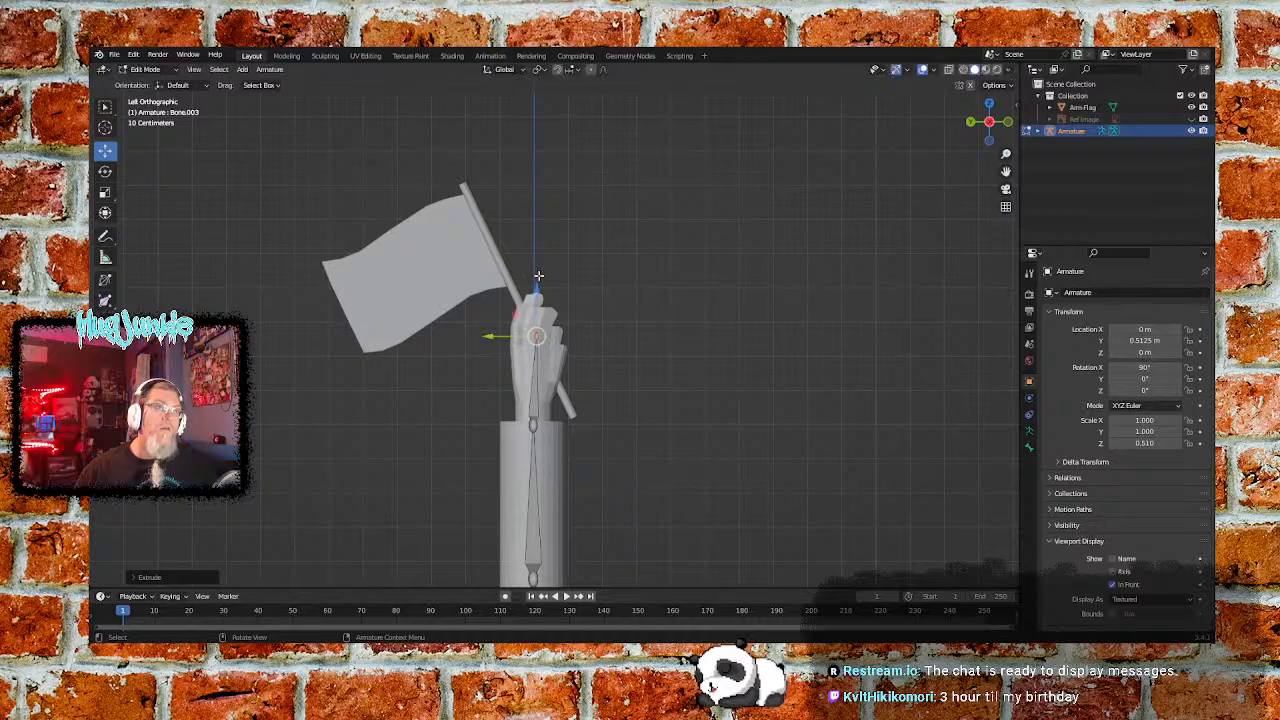
left_click(746, 365)
middle_click_drag(743, 373, 722, 416)
scroll(735, 420, "down", 3)
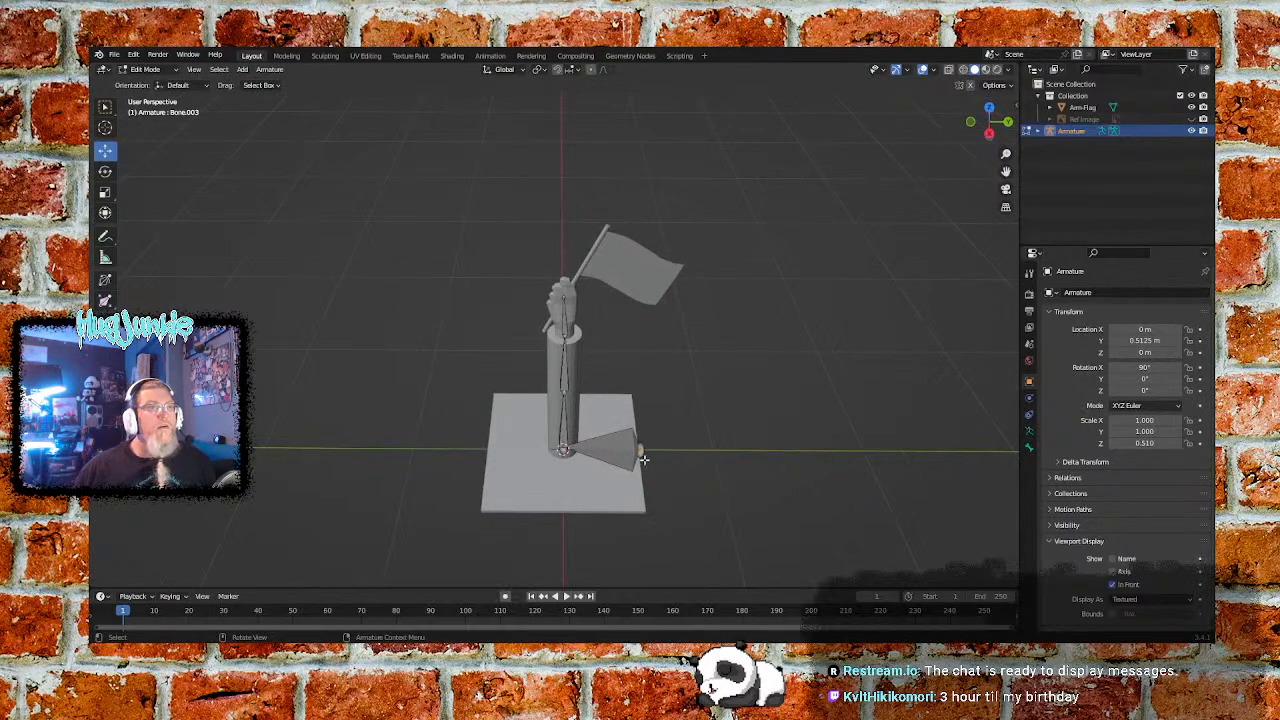
left_click(628, 450)
left_click(706, 411)
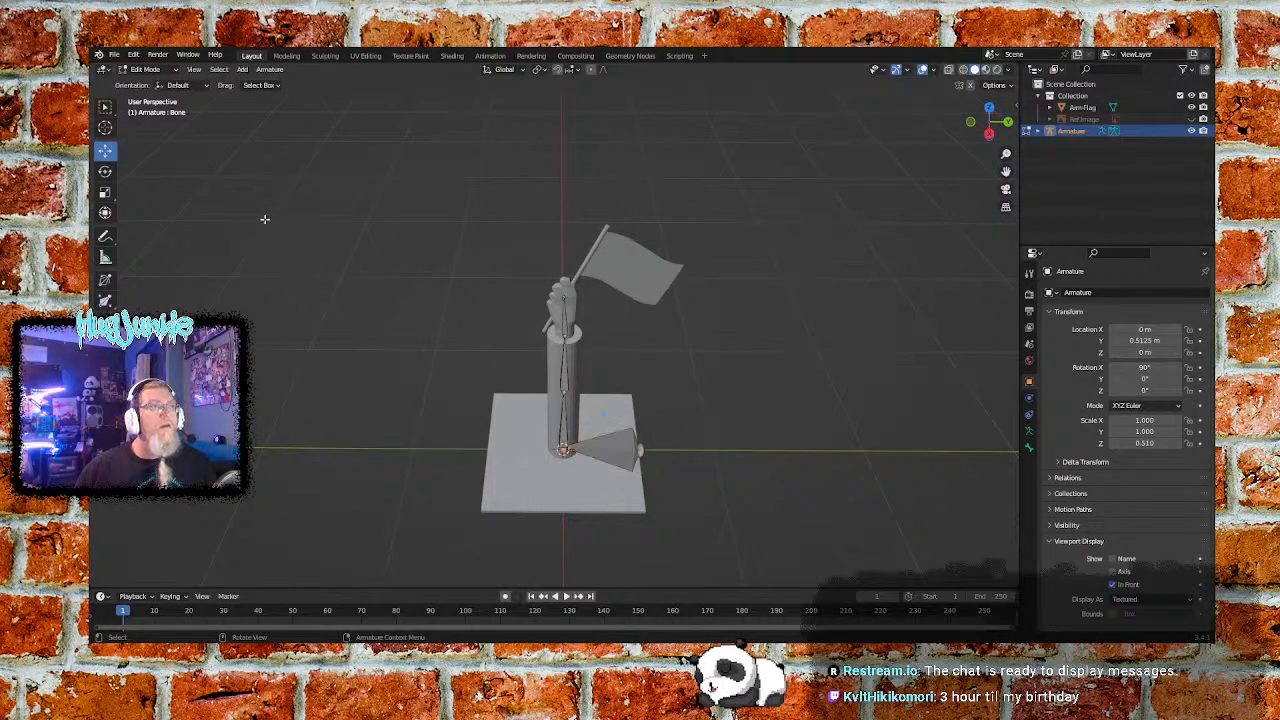
left_click(150, 72)
left_click(149, 84)
left_click(601, 289)
left_click(620, 450, "shift")
left_click(774, 410)
left_click(643, 443)
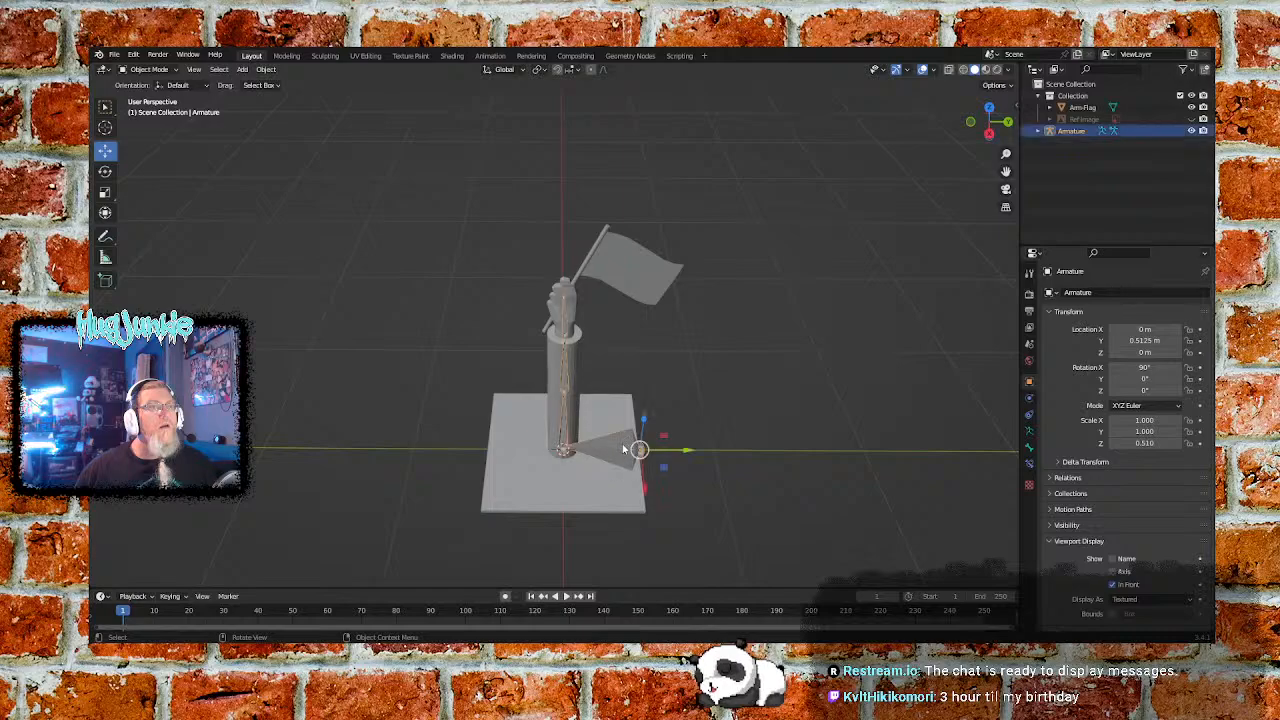
left_click(535, 483, "shift")
right_click(537, 485)
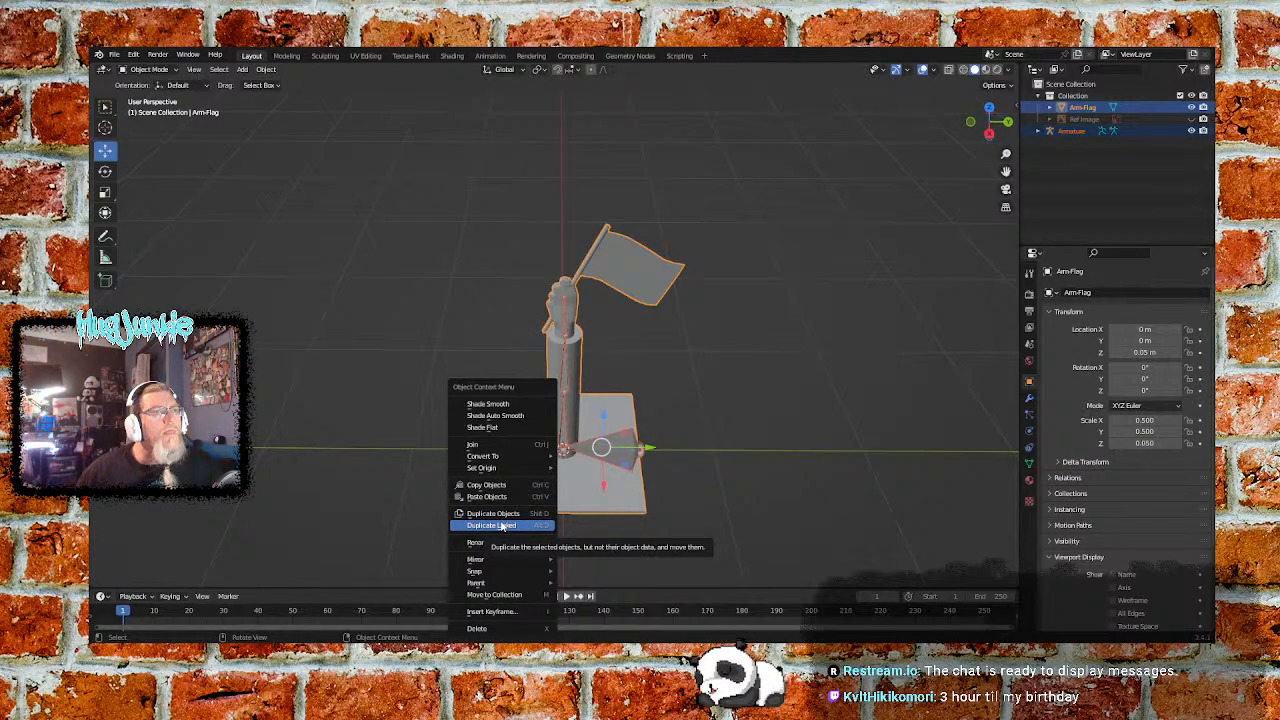
left_click(725, 352)
left_click(630, 450)
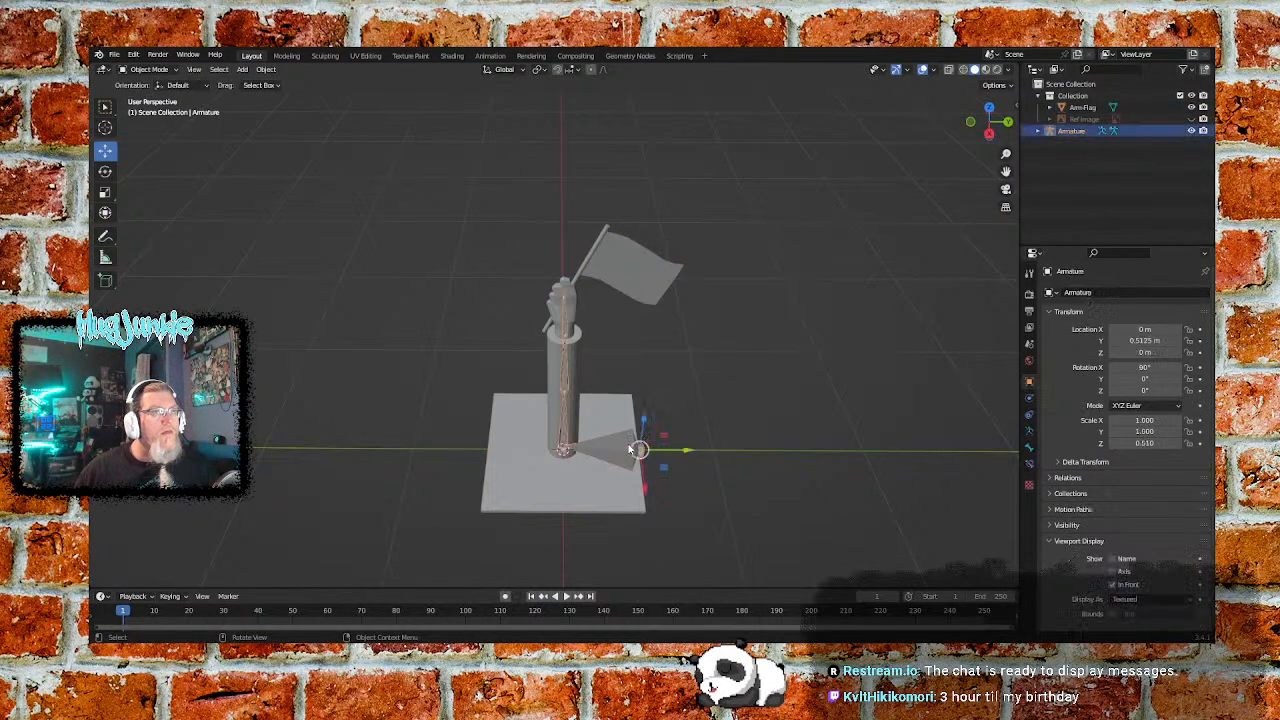
left_click(530, 480, "shift")
right_click(530, 480)
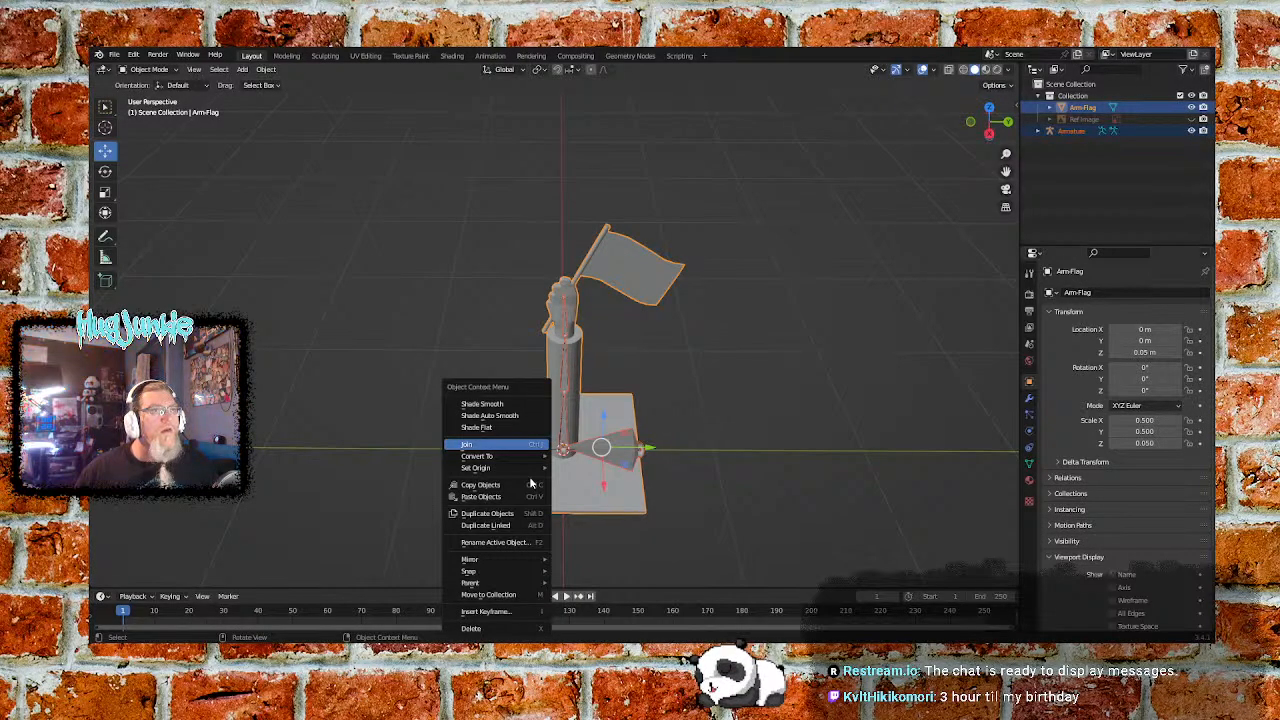
left_click(651, 411)
left_click(570, 468)
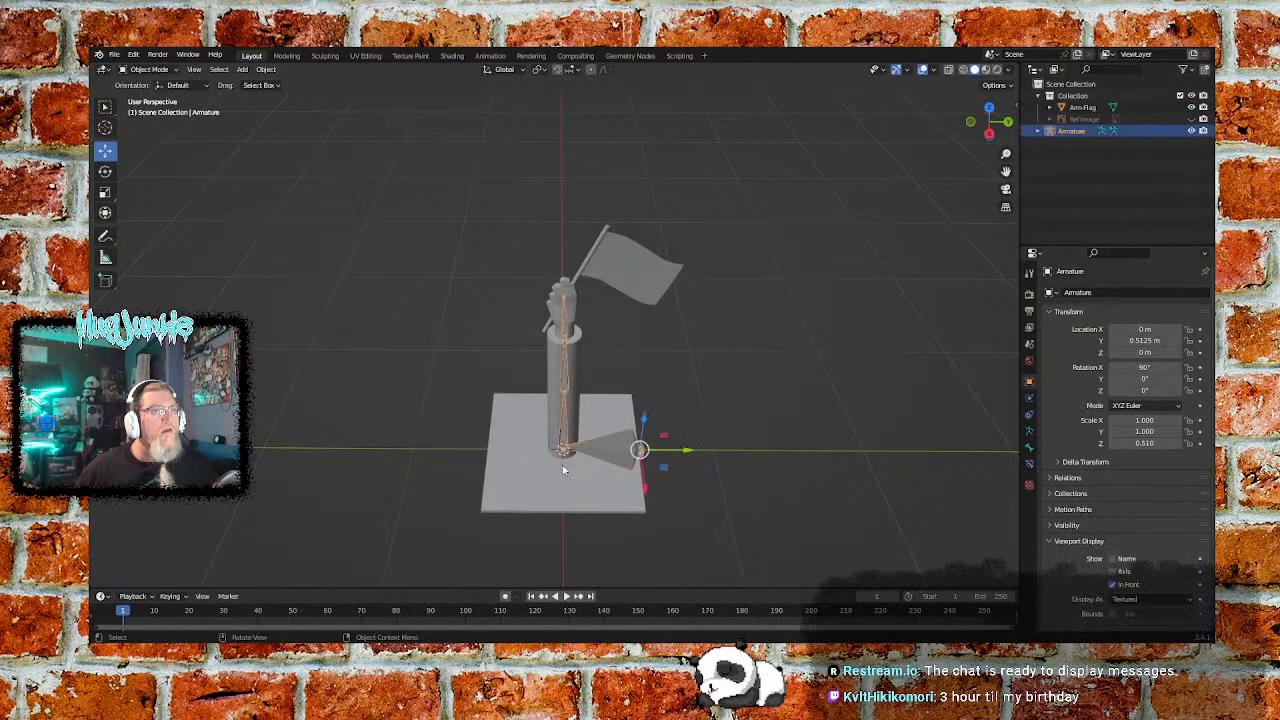
left_click(533, 481, "shift")
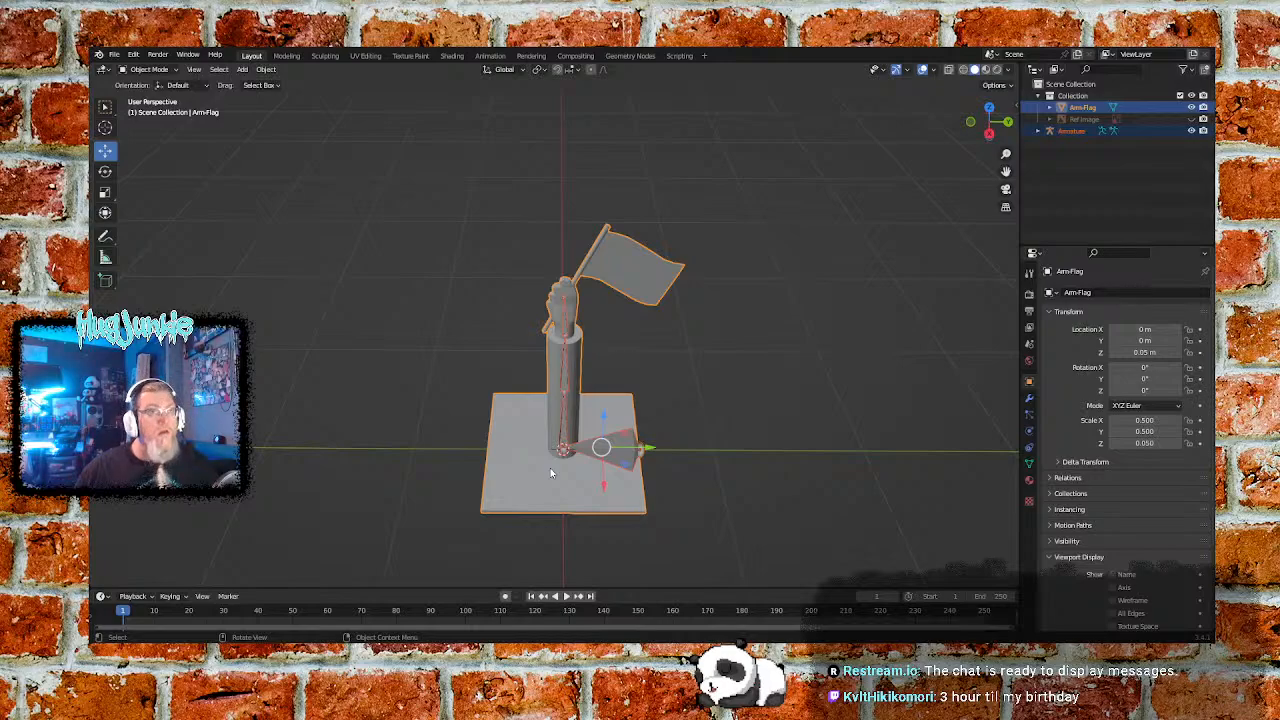
key("i")
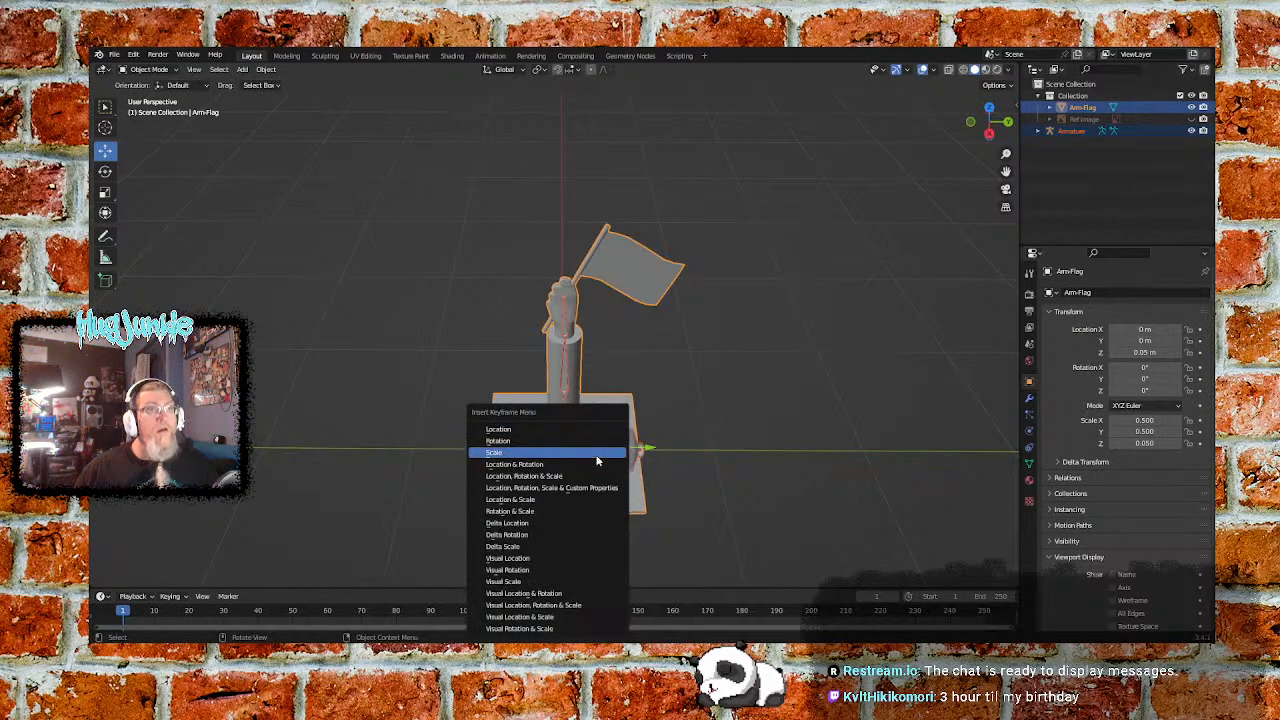
left_click(708, 366)
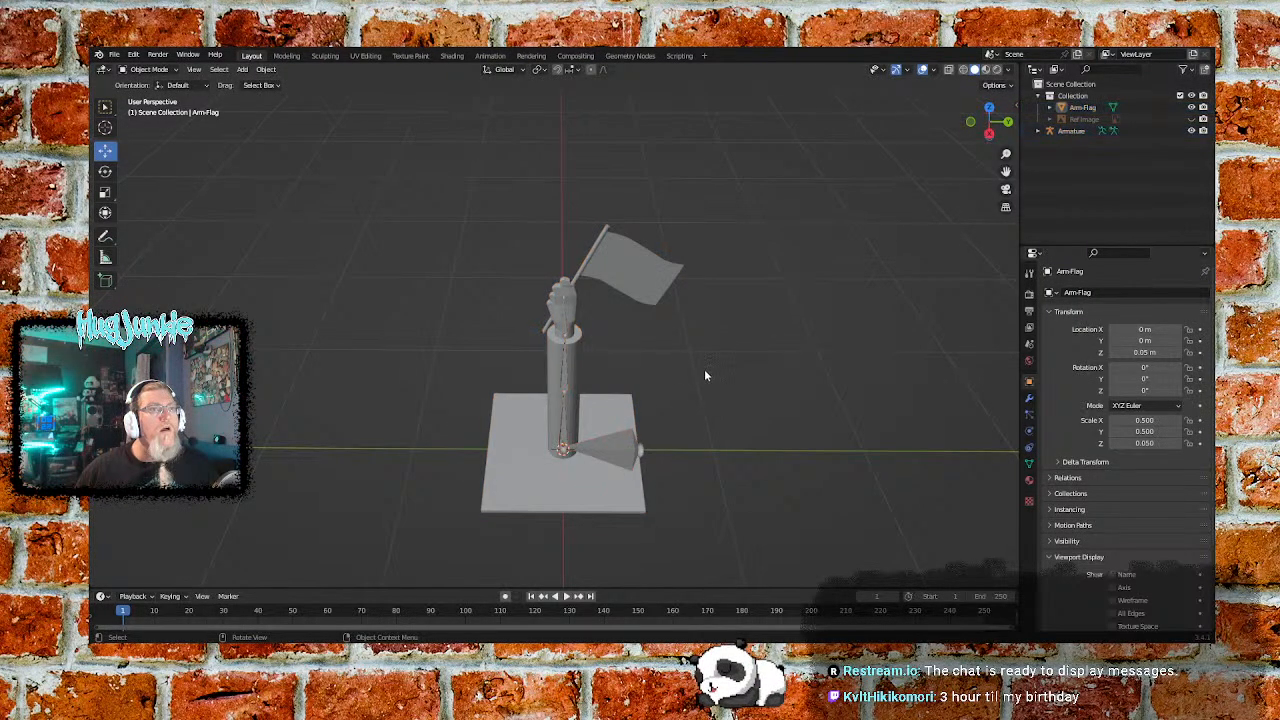
left_click(630, 457)
left_click(534, 493, "shift")
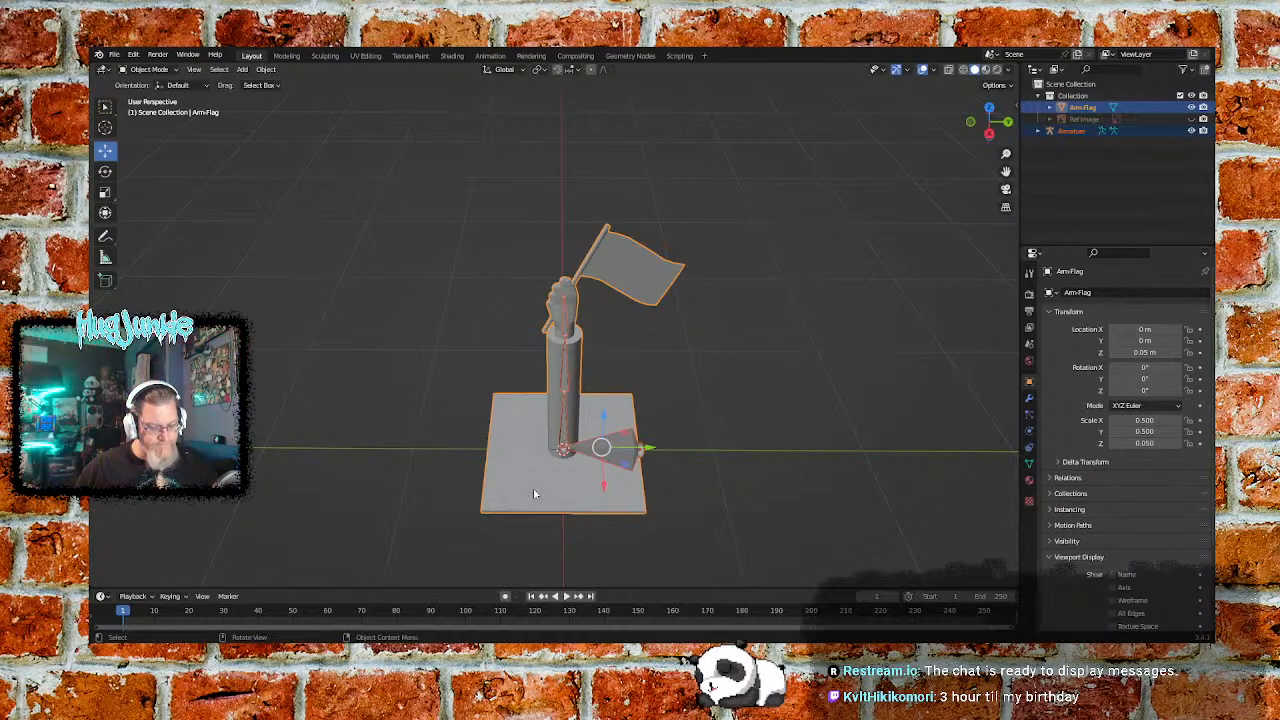
left_click(677, 341)
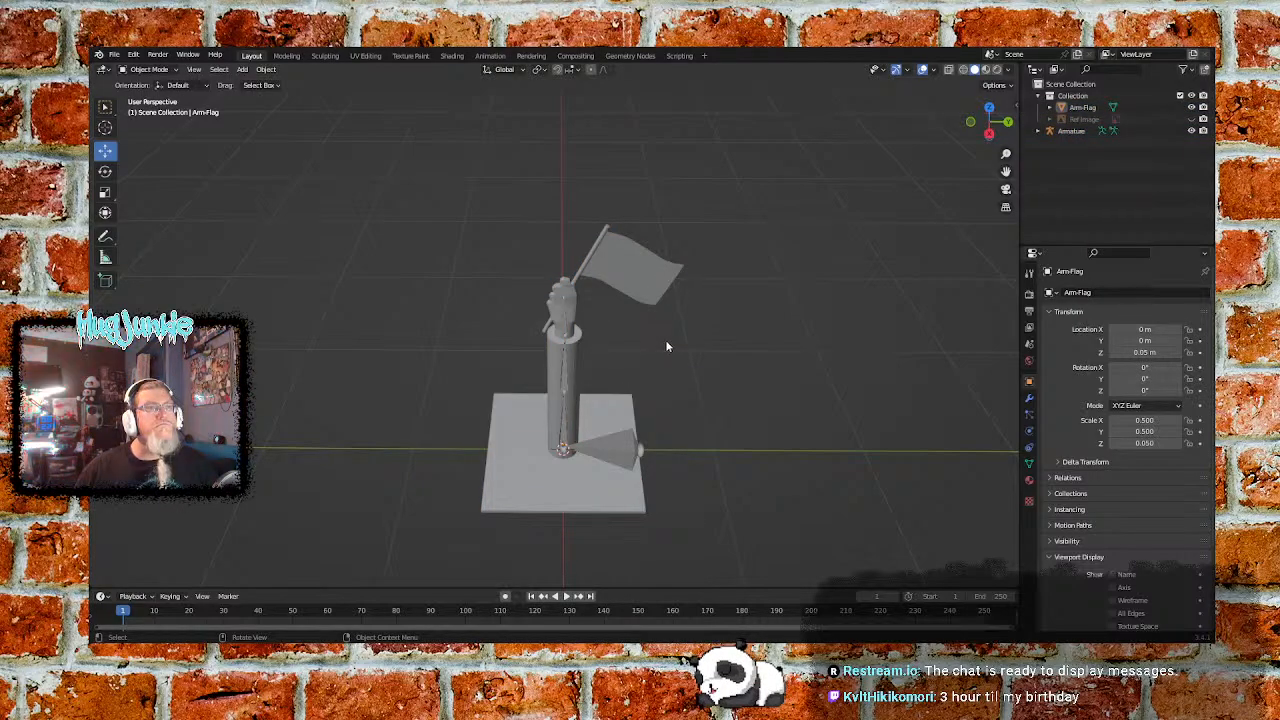
Switch the armature to Pose Mode, try rotating the sleeve's upper bone, and undo the rotation
left_click(150, 69)
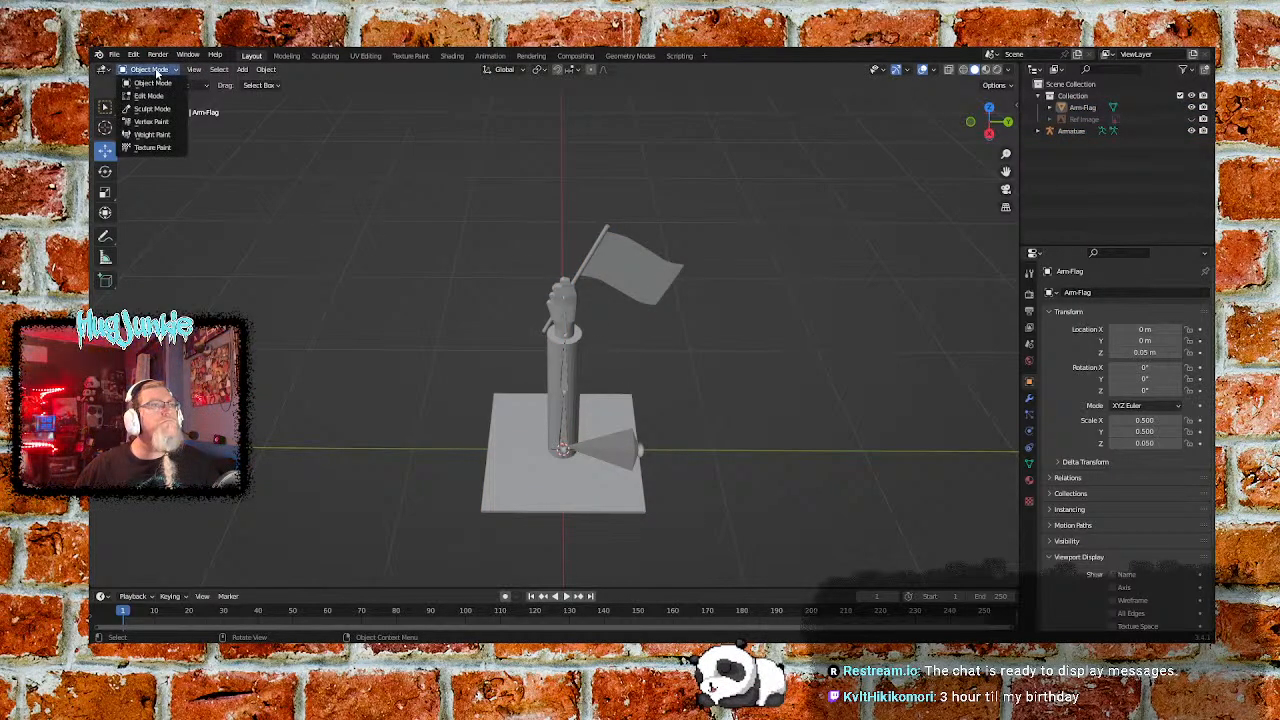
left_click(562, 370)
left_click(150, 69)
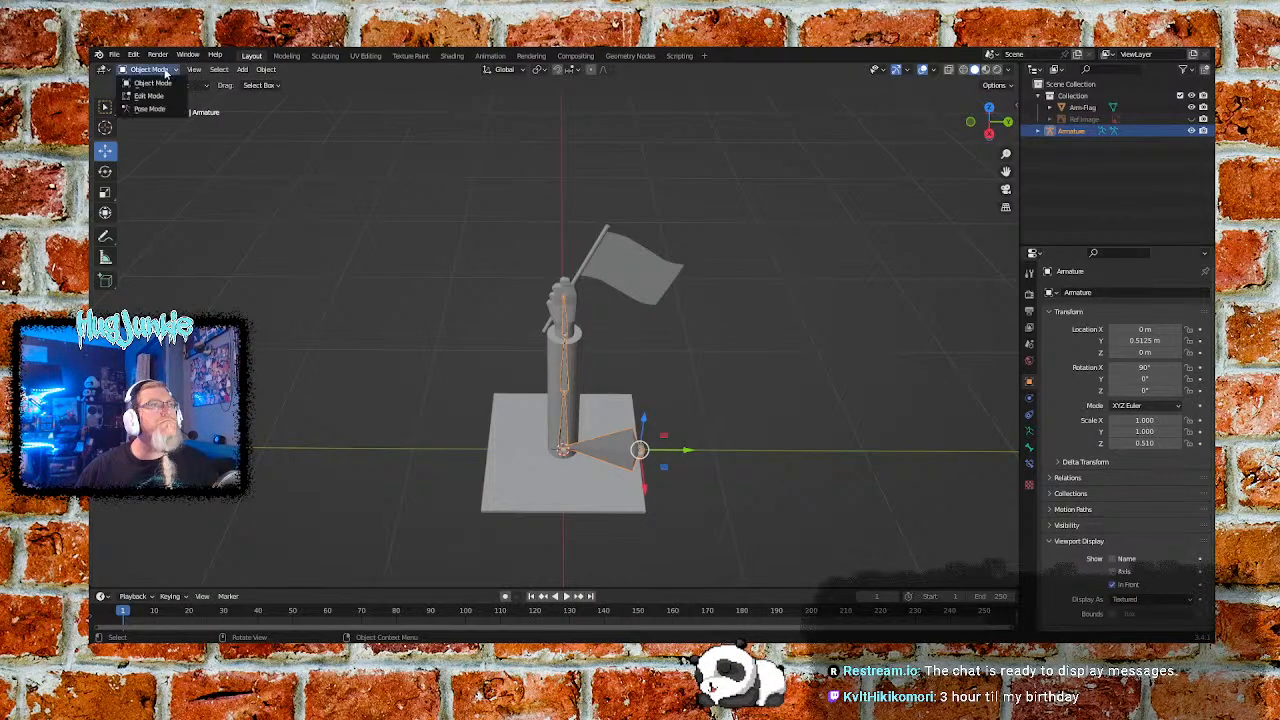
left_click(150, 98)
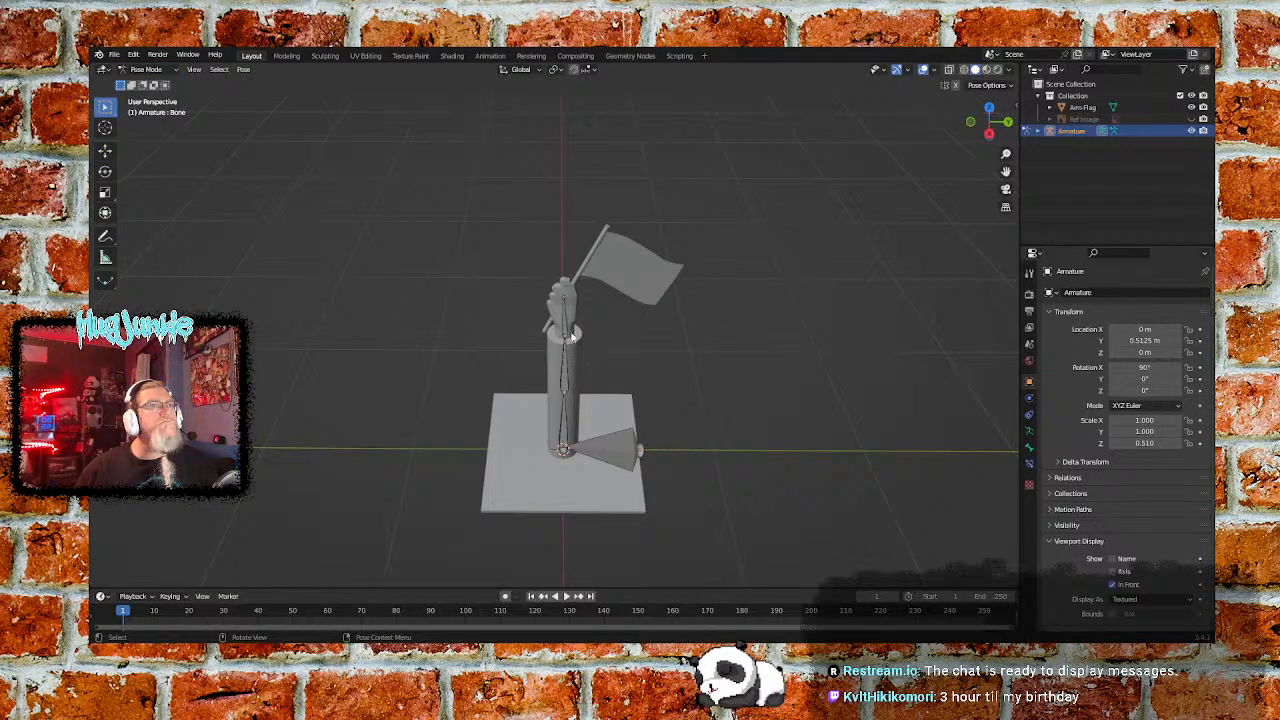
left_click(567, 388)
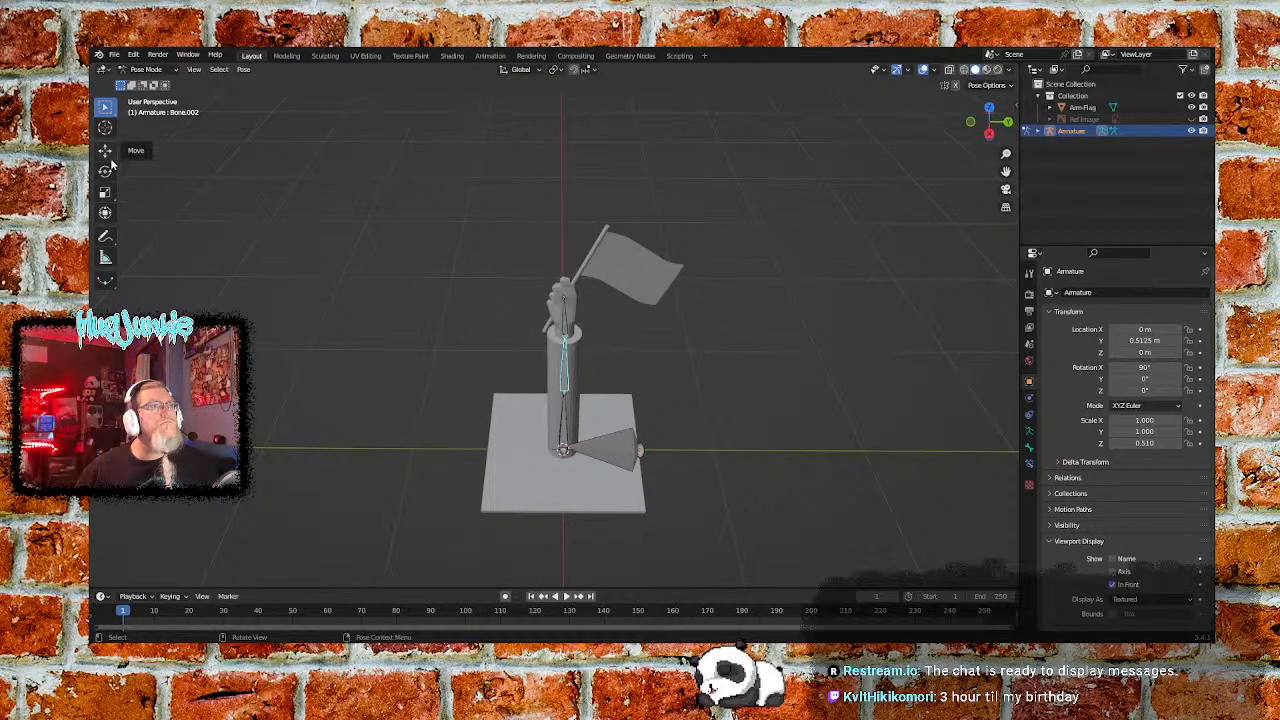
left_click(105, 172)
left_click_drag(598, 368, 639, 402)
key("ctrl+z")
In a closer side view, test-rotate the sleeve's upper bone towards the flag side, undo it, and deselect the bones
left_click(770, 336)
left_click(564, 381)
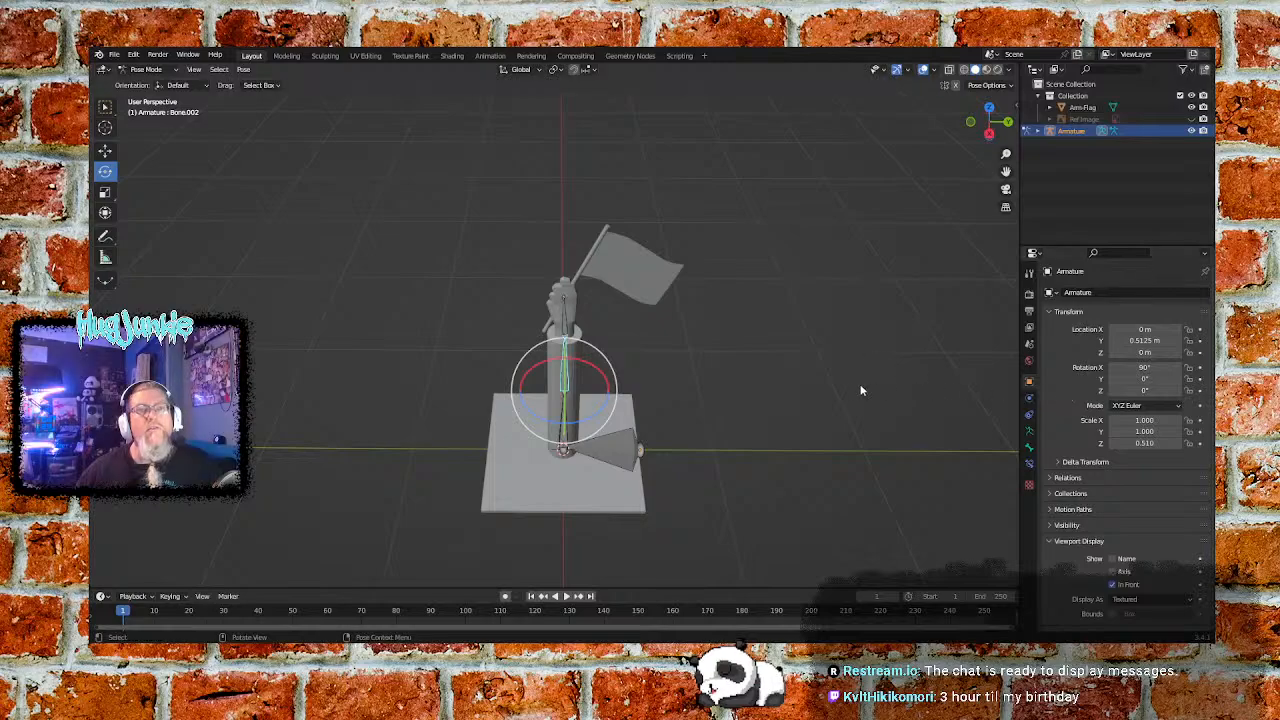
scroll(789, 404, "up", 2)
scroll(789, 404, "up", 1)
middle_click_drag(779, 444, 823, 340)
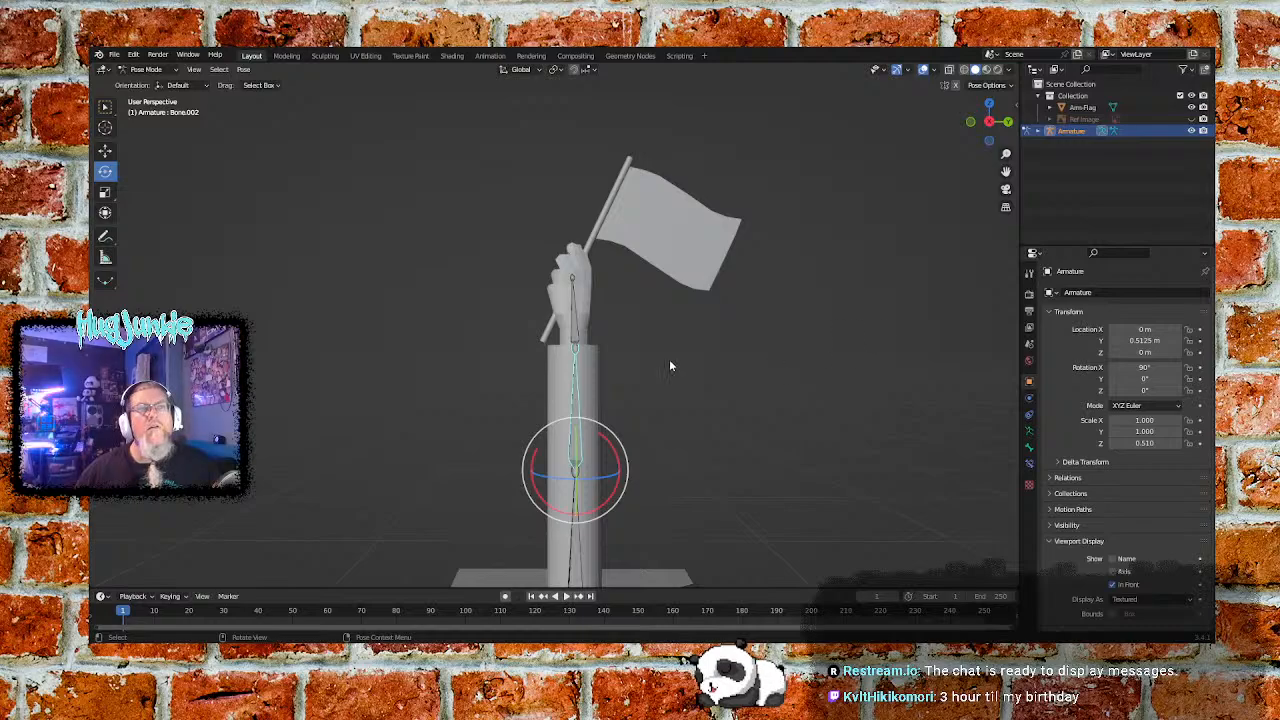
left_click_drag(618, 452, 631, 541)
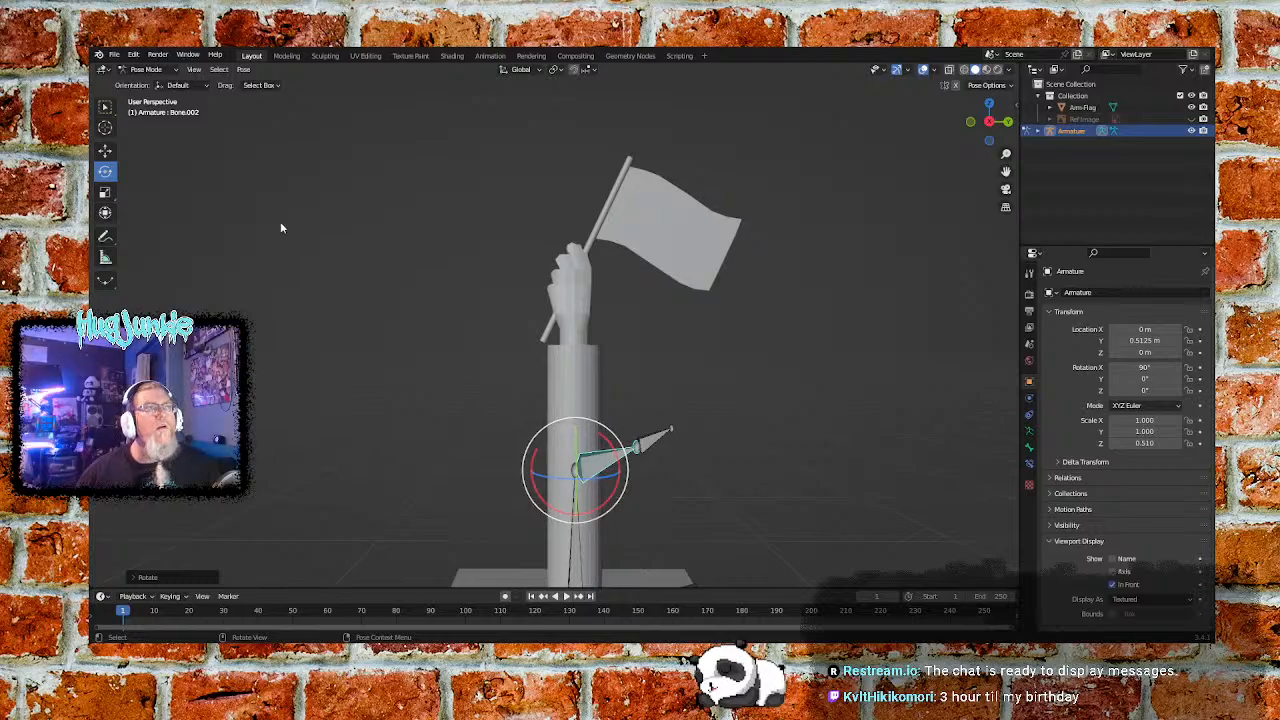
key("ctrl+z")
key("alt+a")
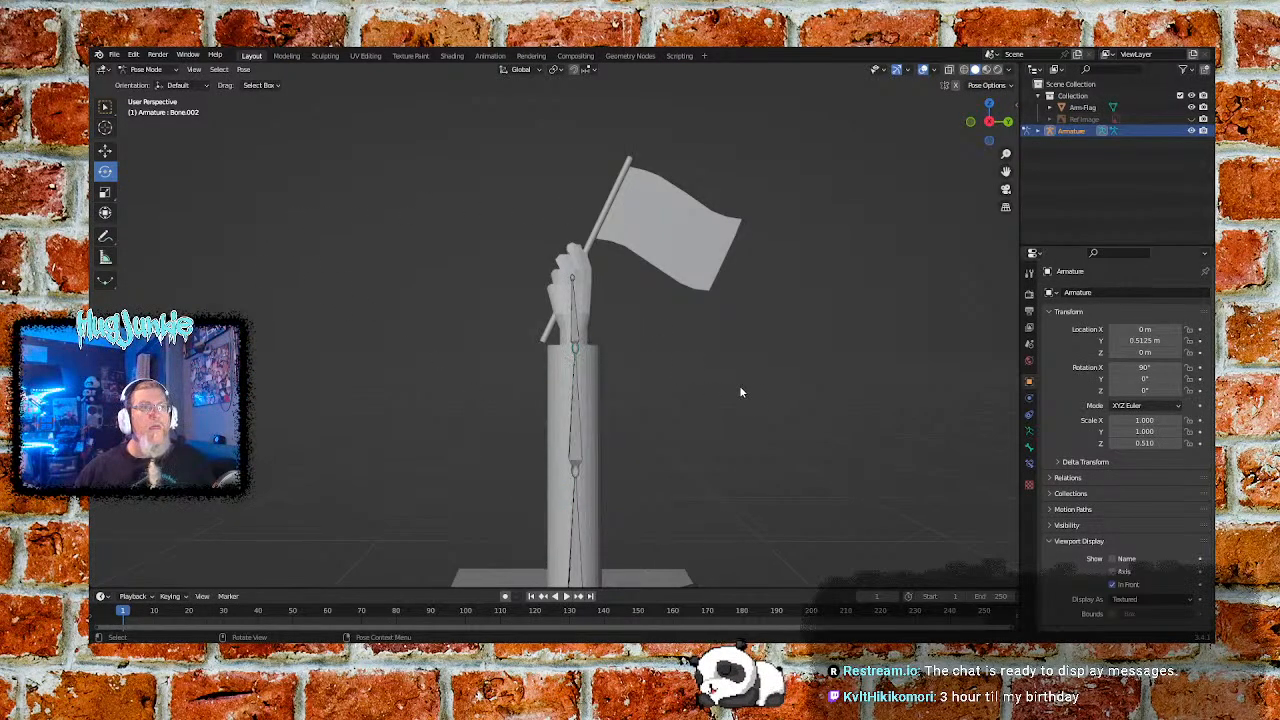
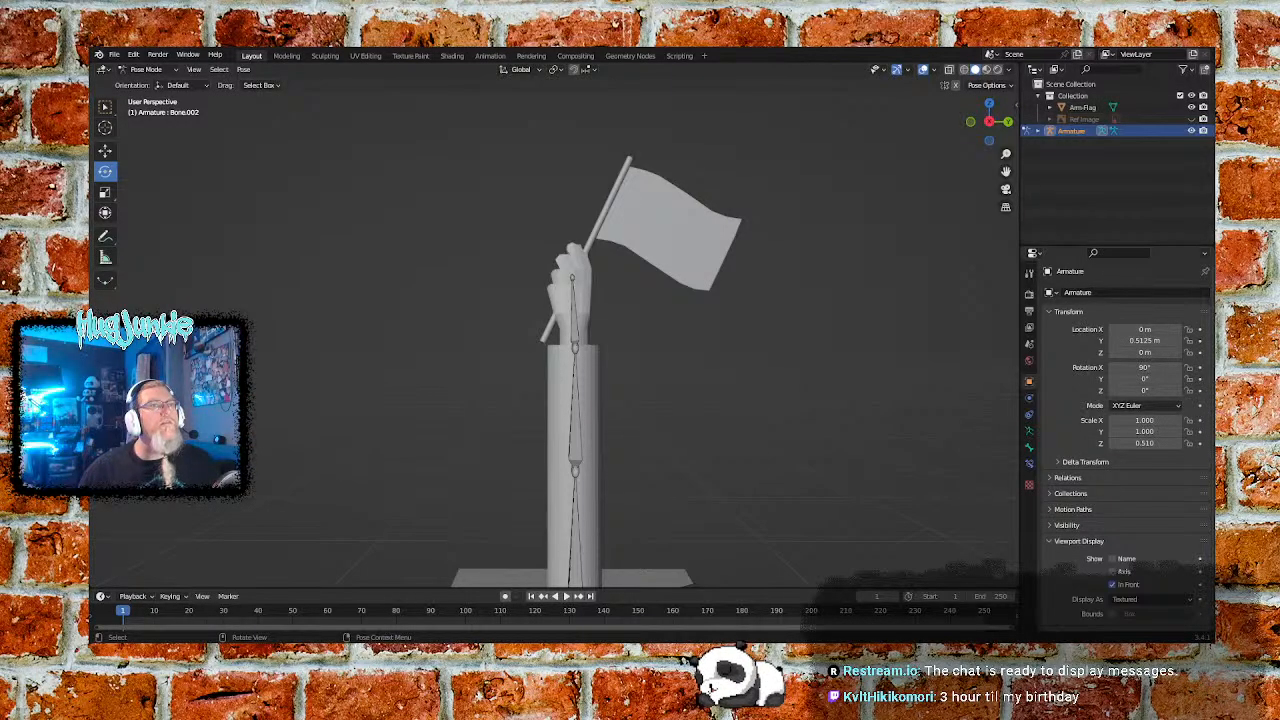
Clear the bone selection and return the armature from Pose Mode to Object Mode
scroll(701, 366, "down", 3)
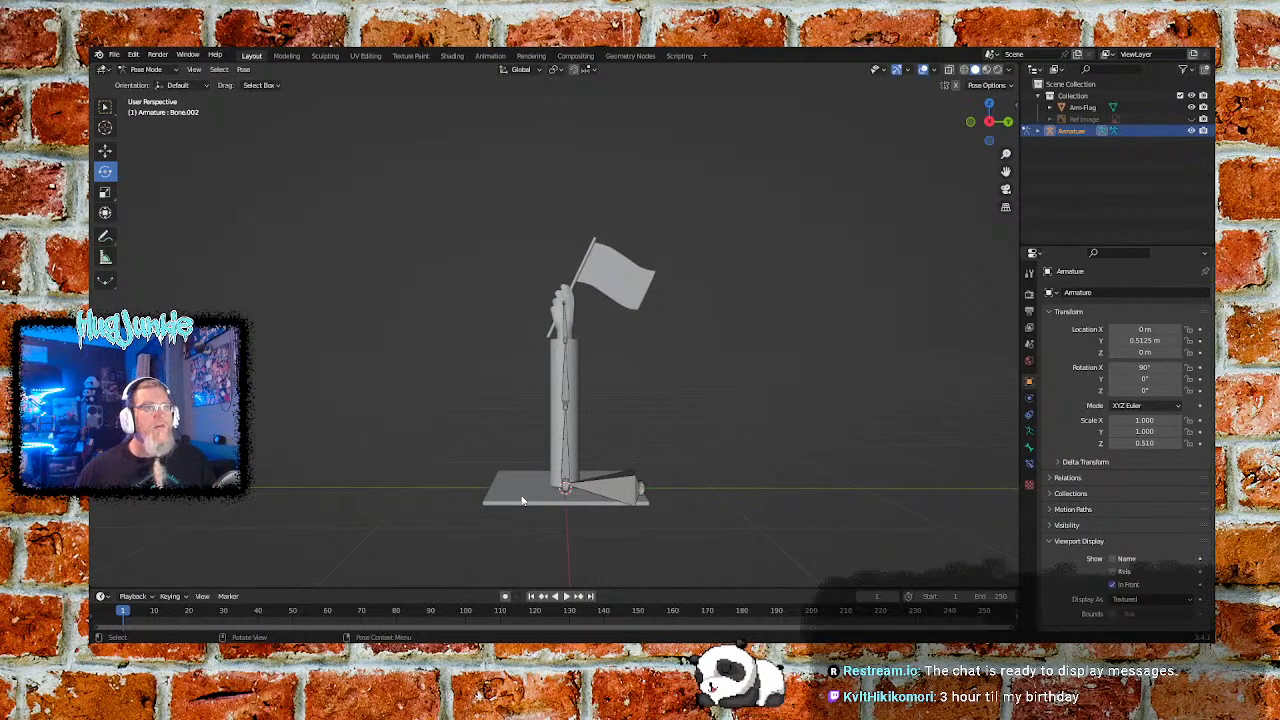
left_click(575, 382)
left_click(315, 190)
left_click(145, 69)
left_click(145, 82)
left_click(546, 402)
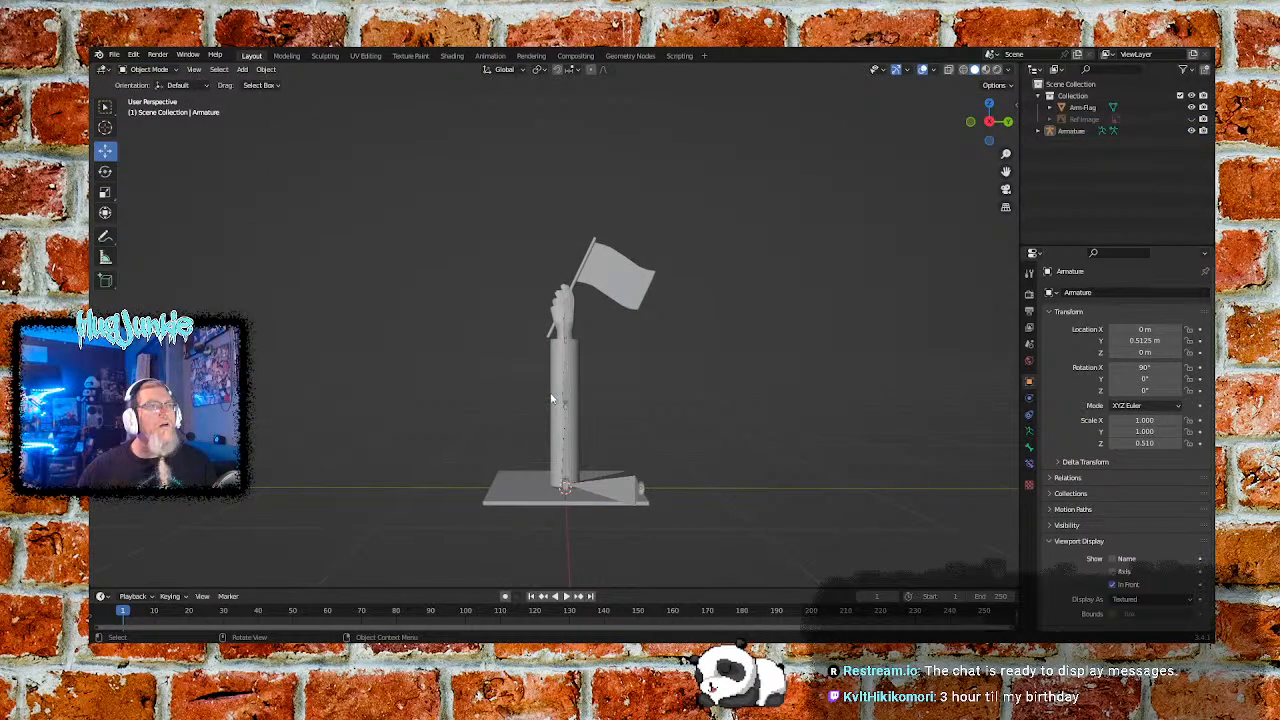
Examine what belongs to the Arm-Flag mesh and what to the armature by selecting each object in turn
left_click(552, 398)
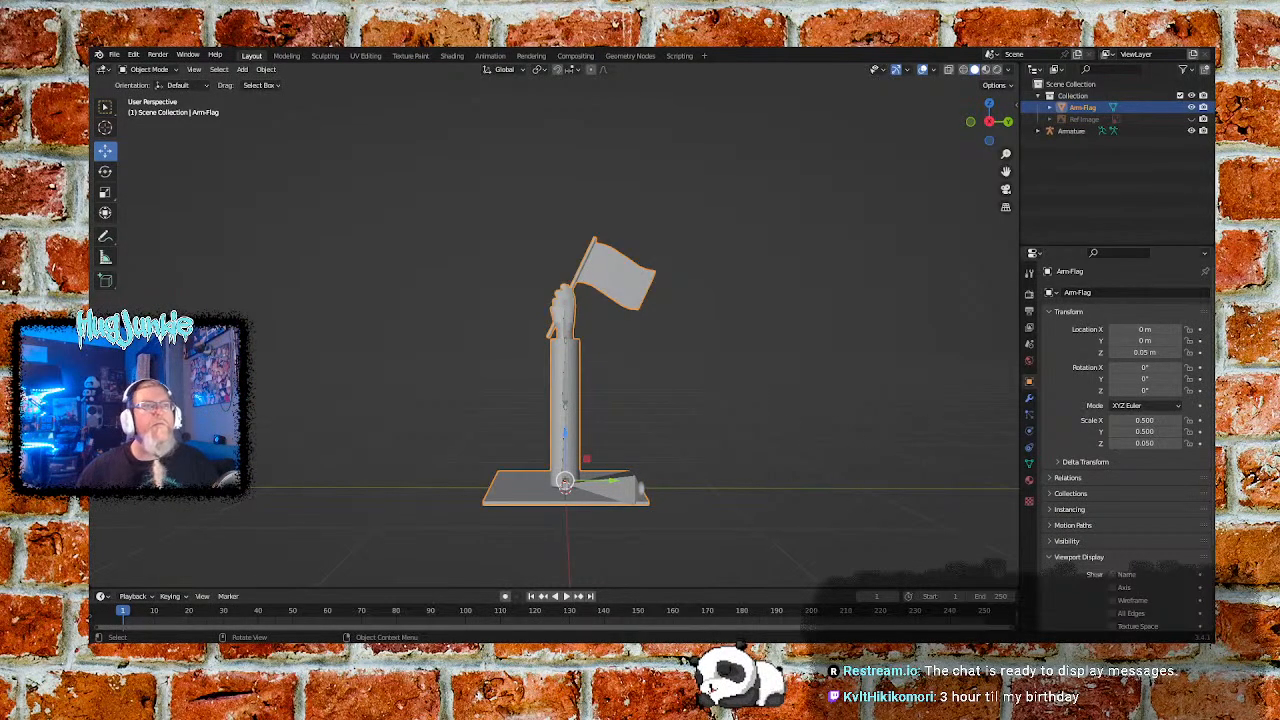
left_click(687, 409)
left_click(572, 356)
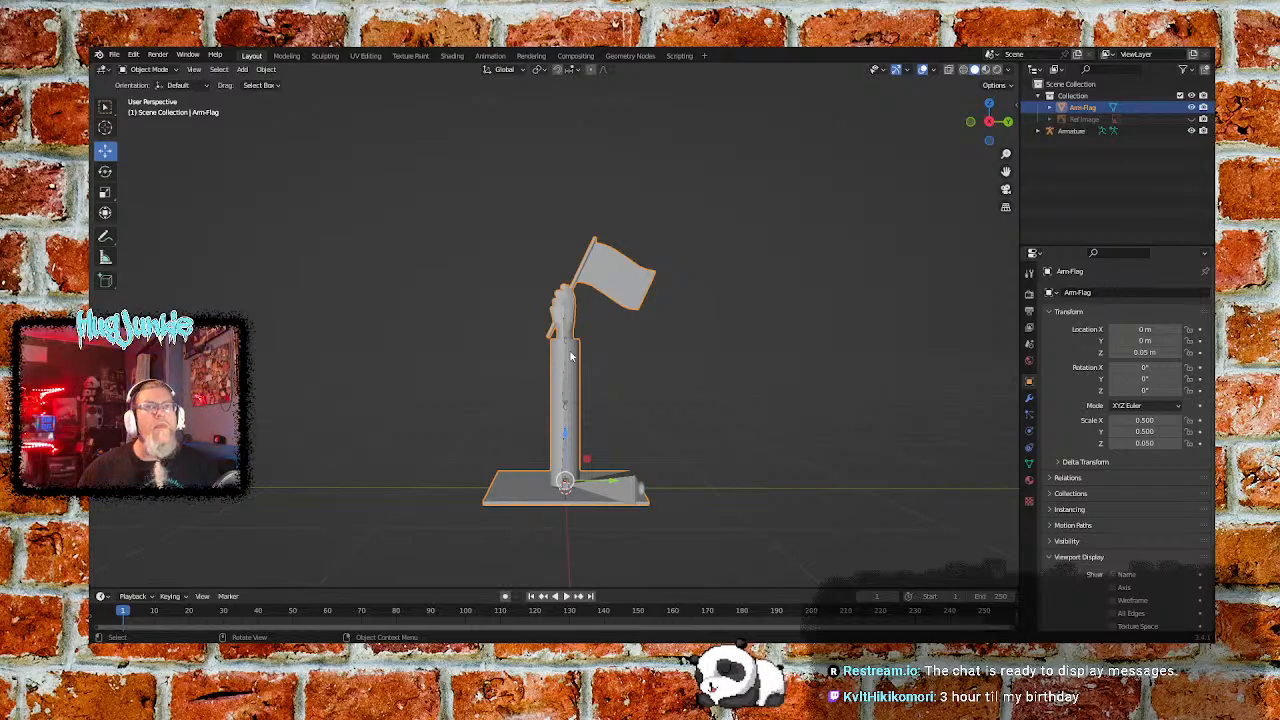
left_click(627, 353)
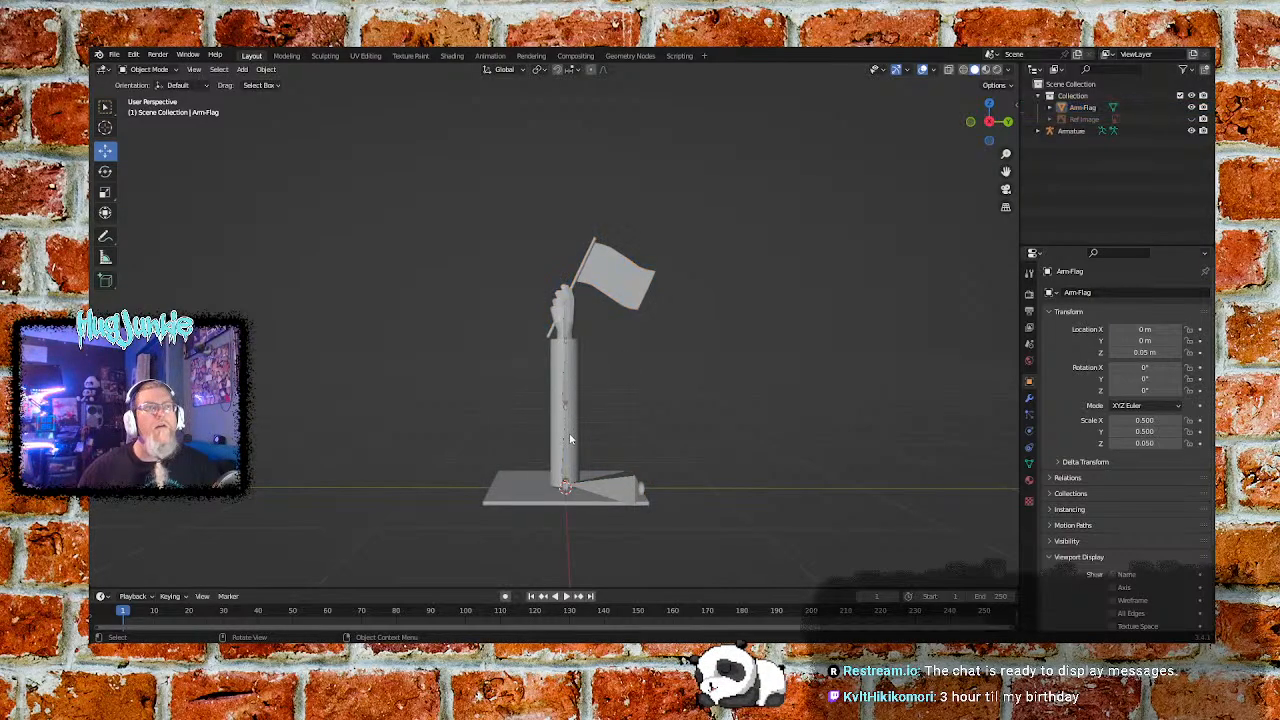
left_click(566, 392)
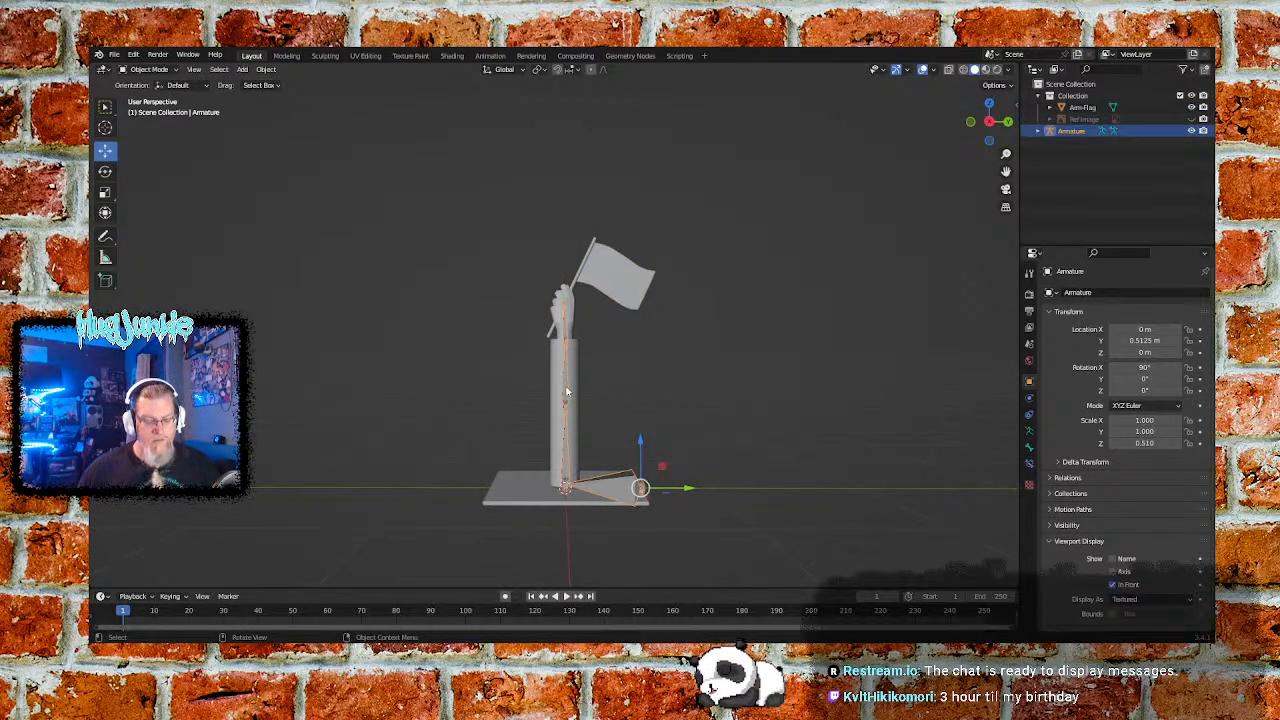
left_click(616, 388)
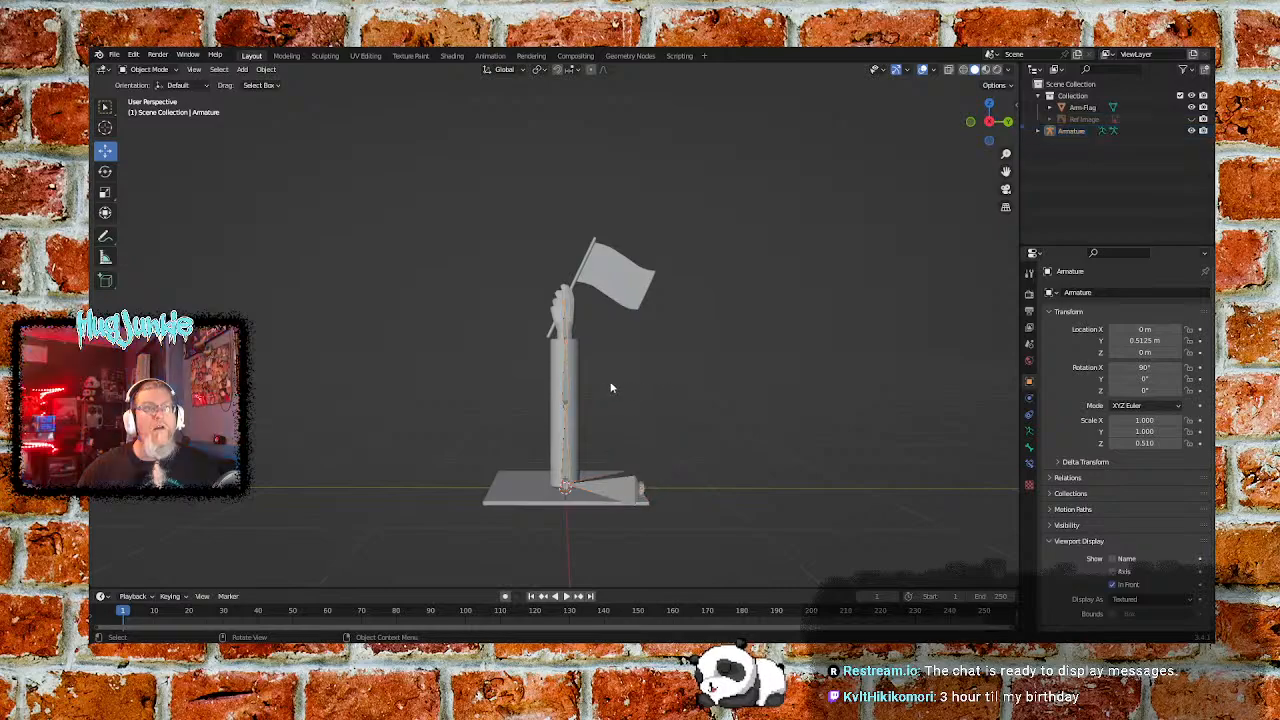
left_click(565, 390)
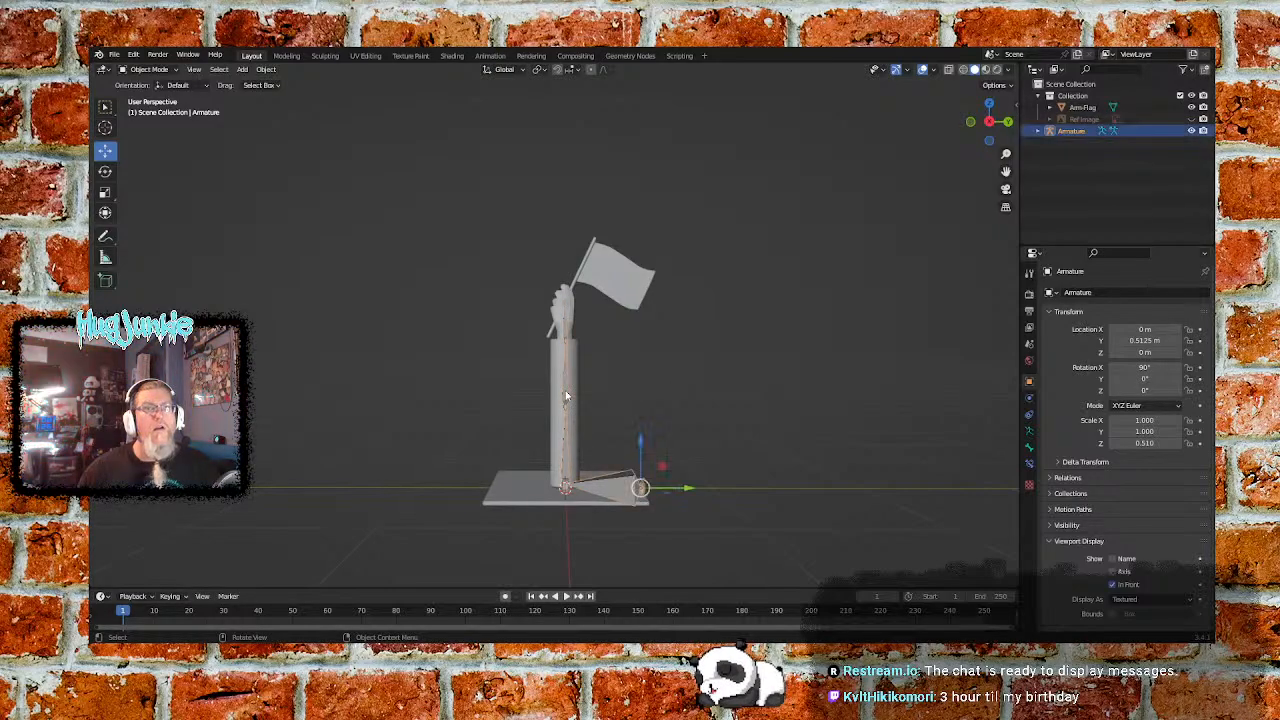
left_click(682, 378)
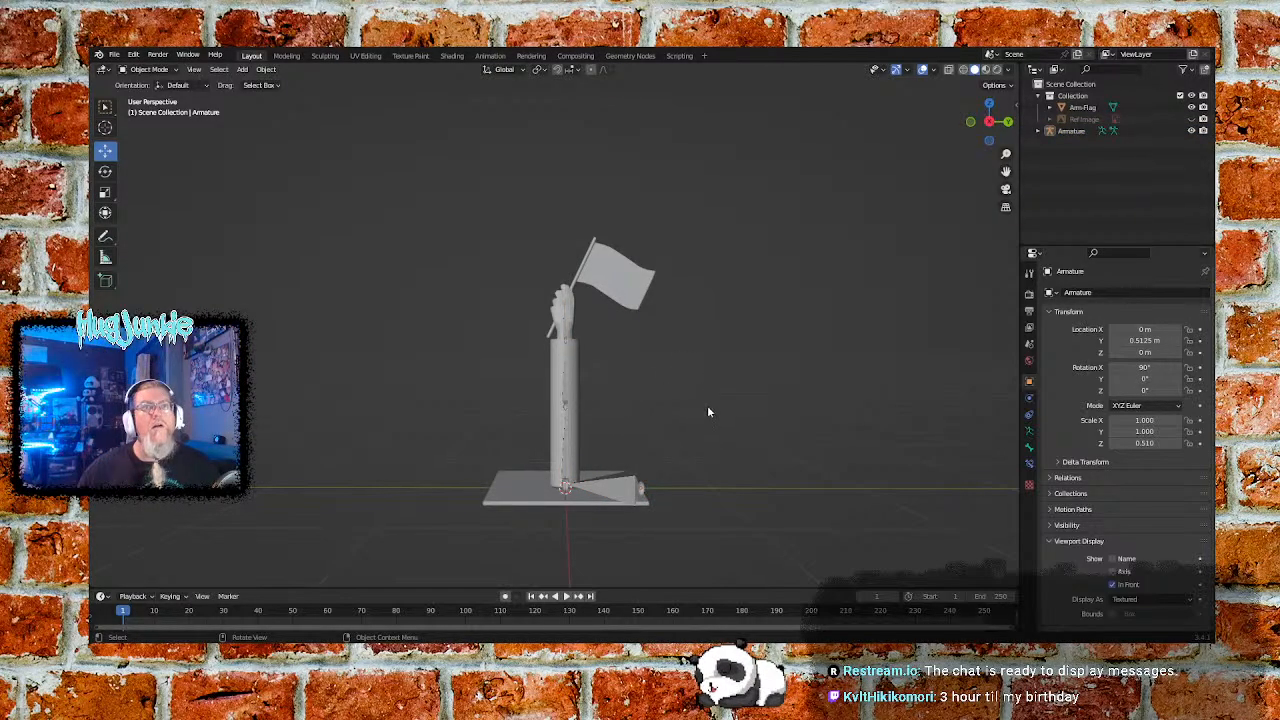
Expand the armature's hierarchy through Bone, Bone.001 and Bone.002 to list the full bone chain
left_click(1038, 131)
left_click(1049, 143)
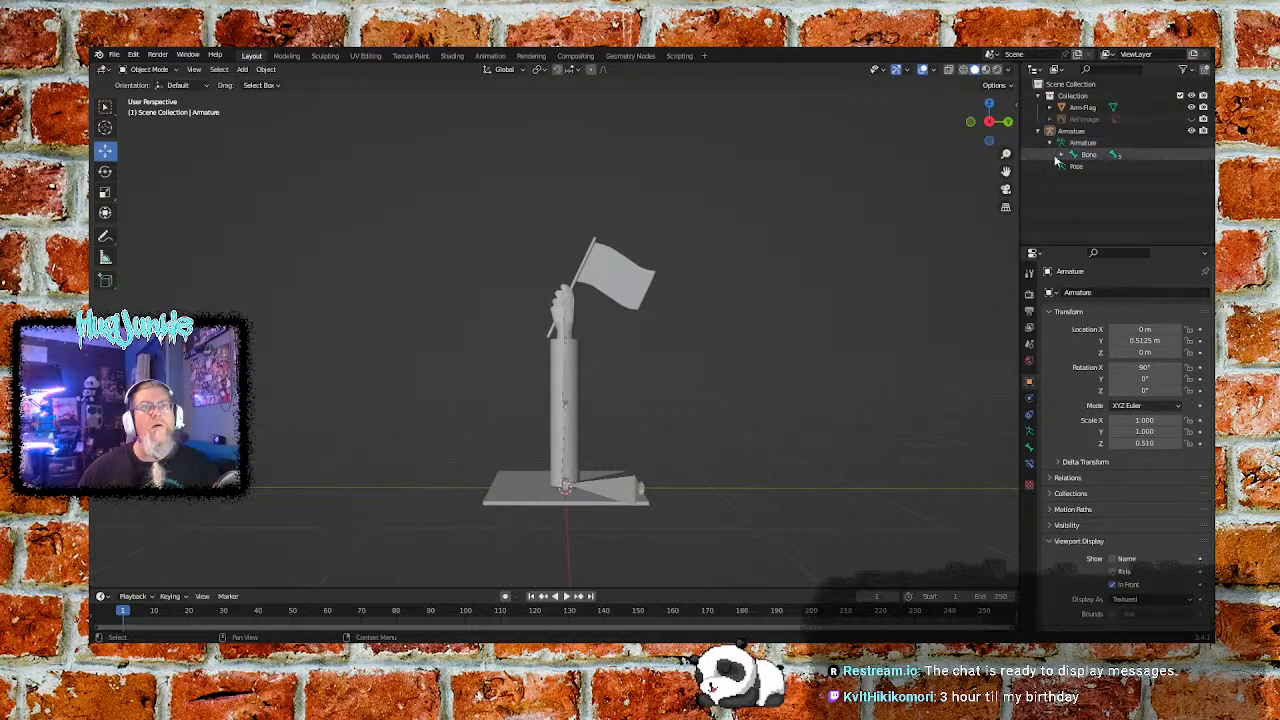
left_click(1061, 155)
left_click(1073, 166)
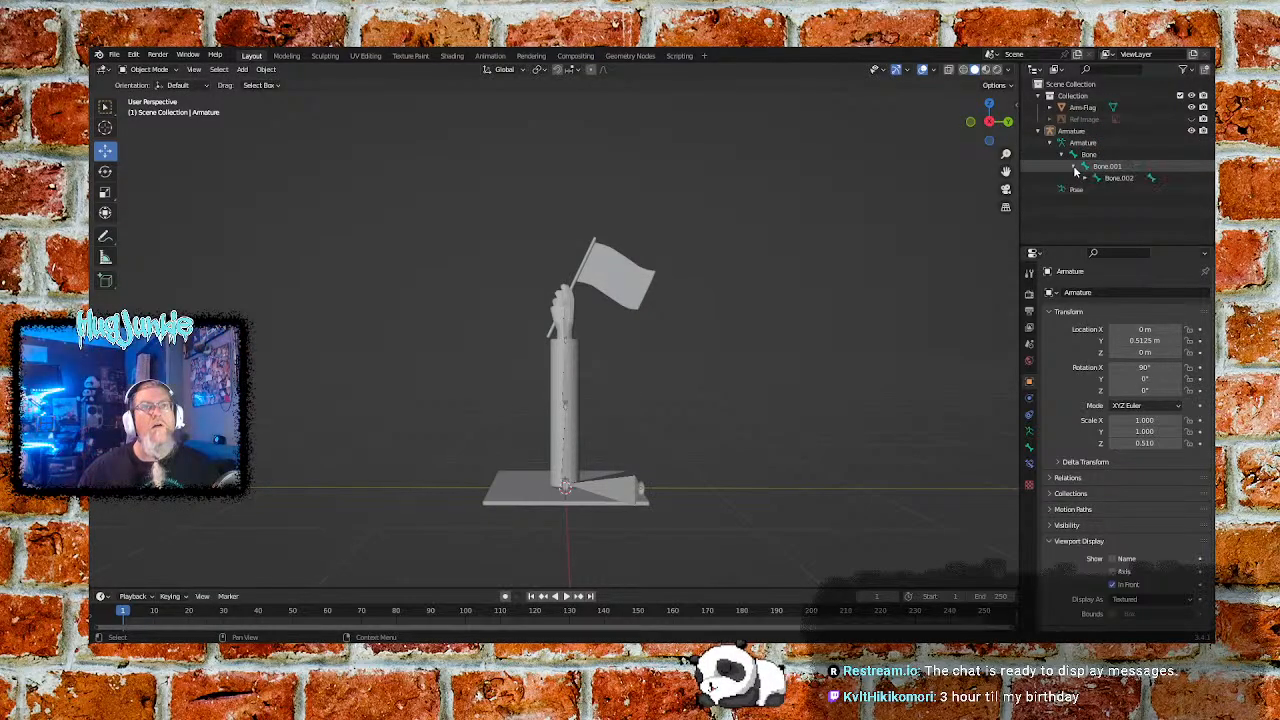
left_click(1085, 178)
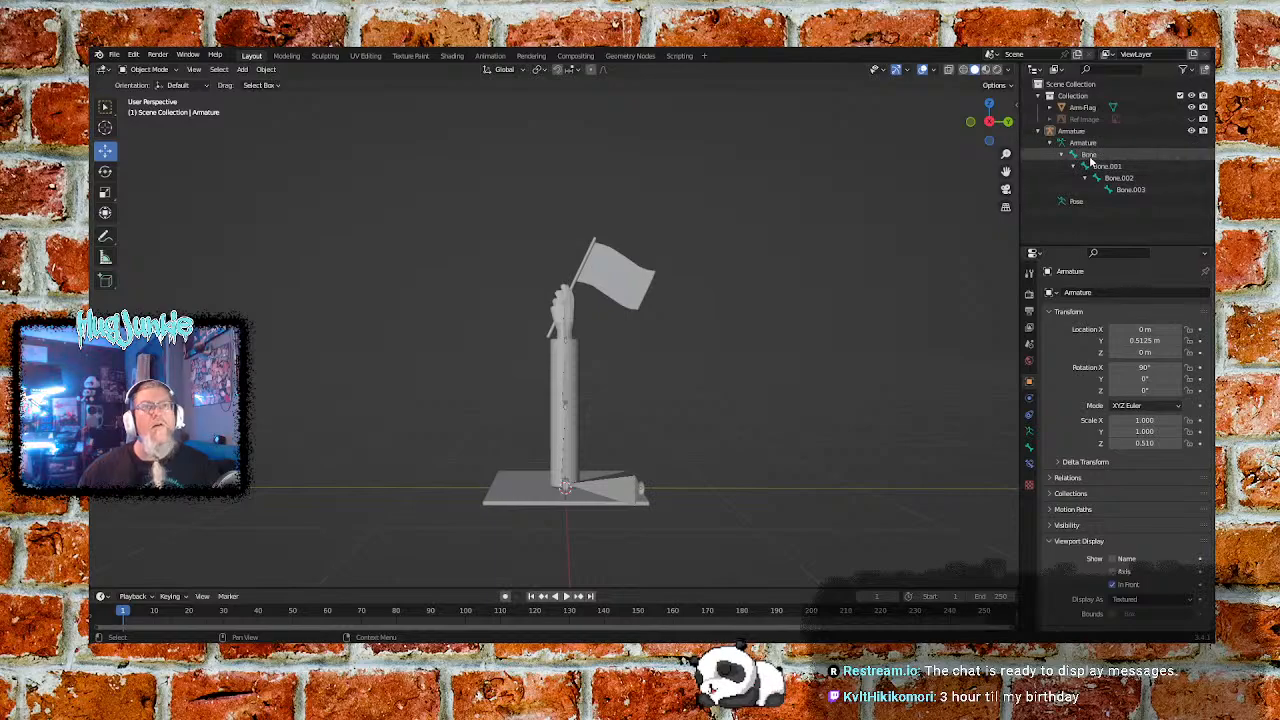
Rename the armature's root bone as Base and its child Bone.001 as UpperArm
left_click(1089, 156)
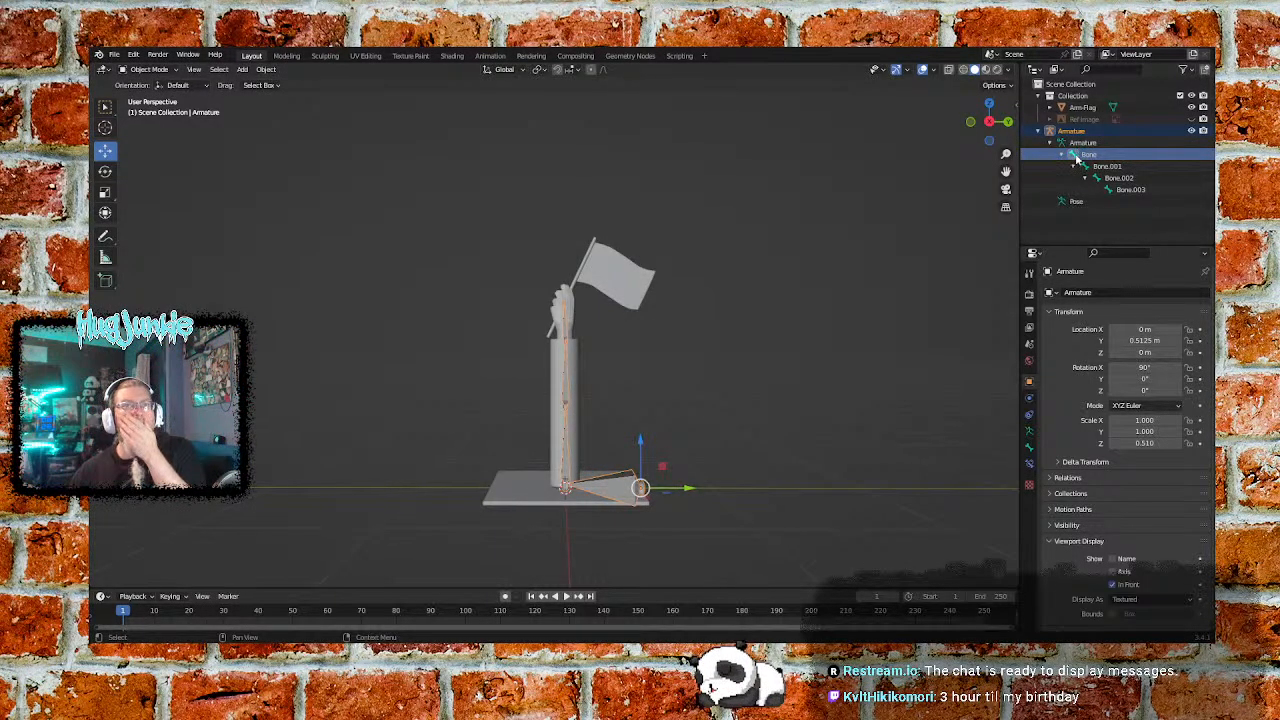
left_click(1075, 157)
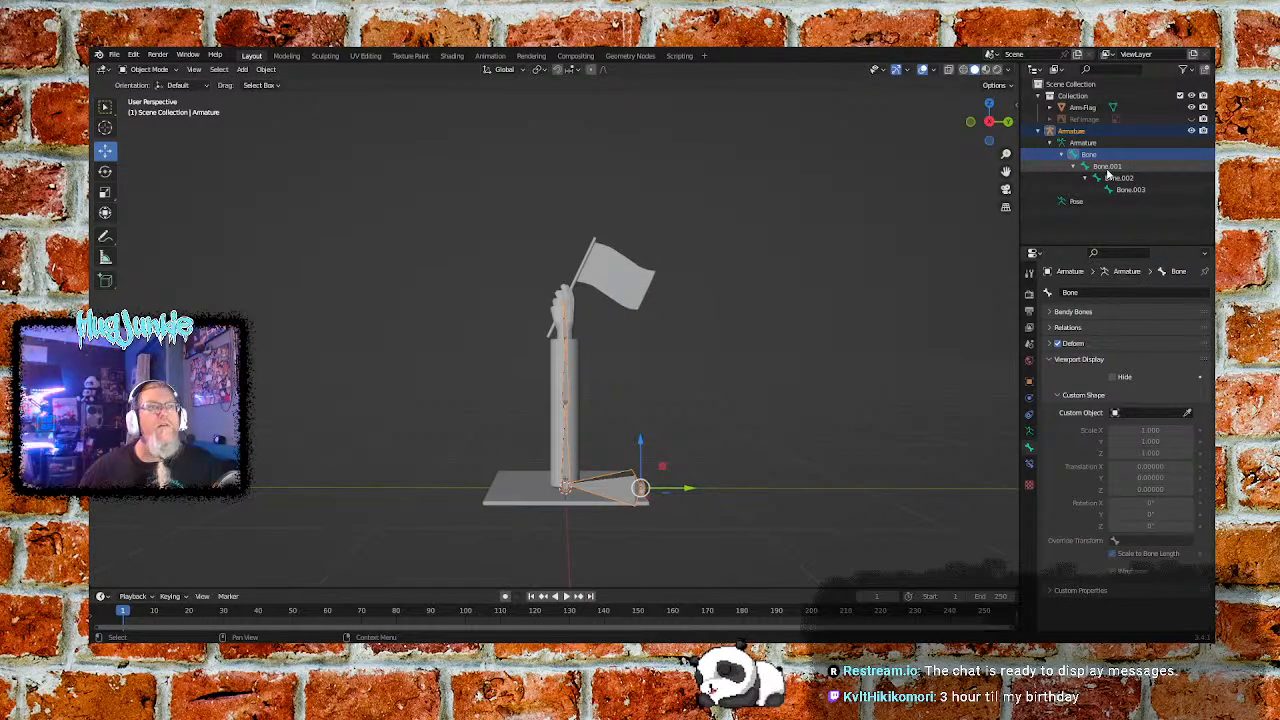
double_click(1088, 155)
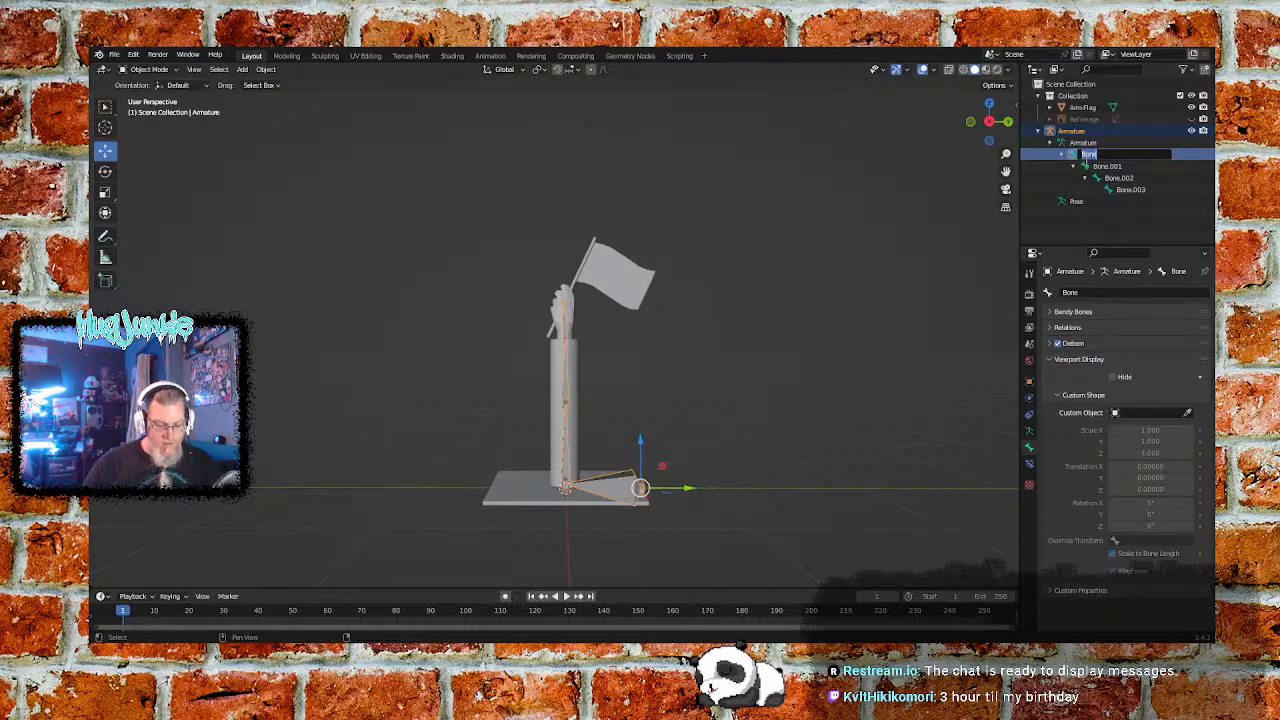
type("Base")
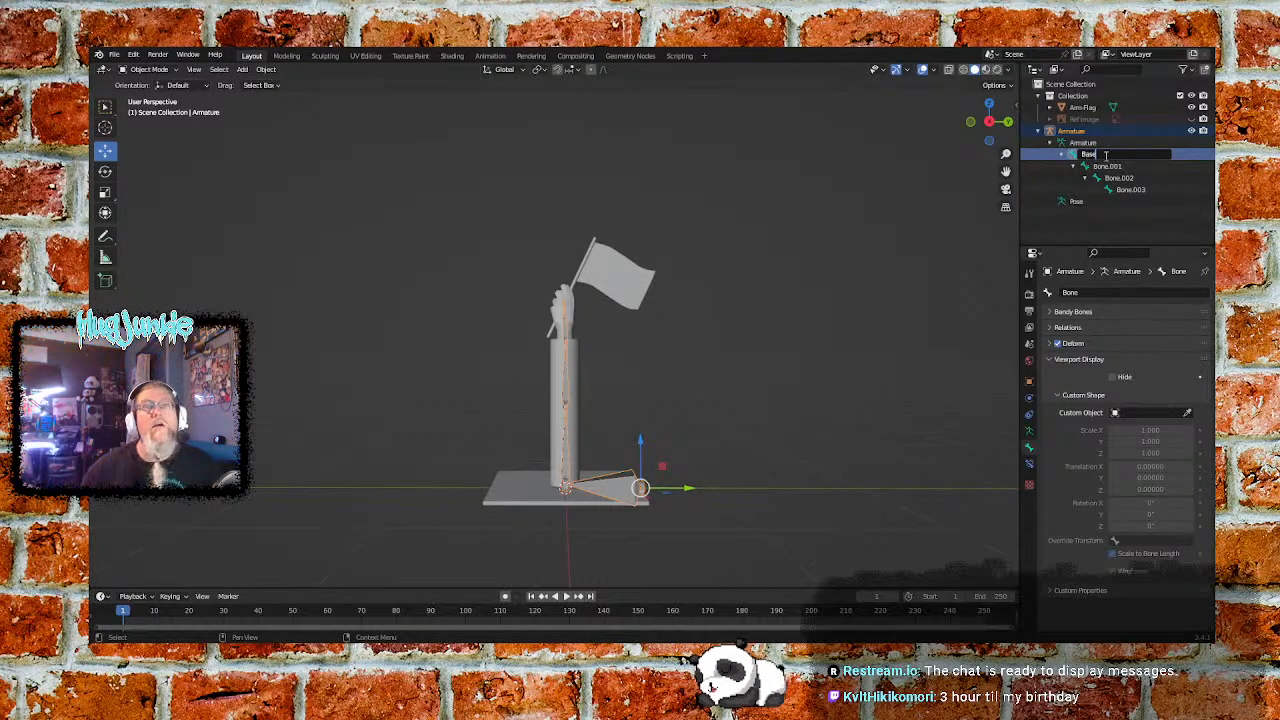
double_click(1107, 165)
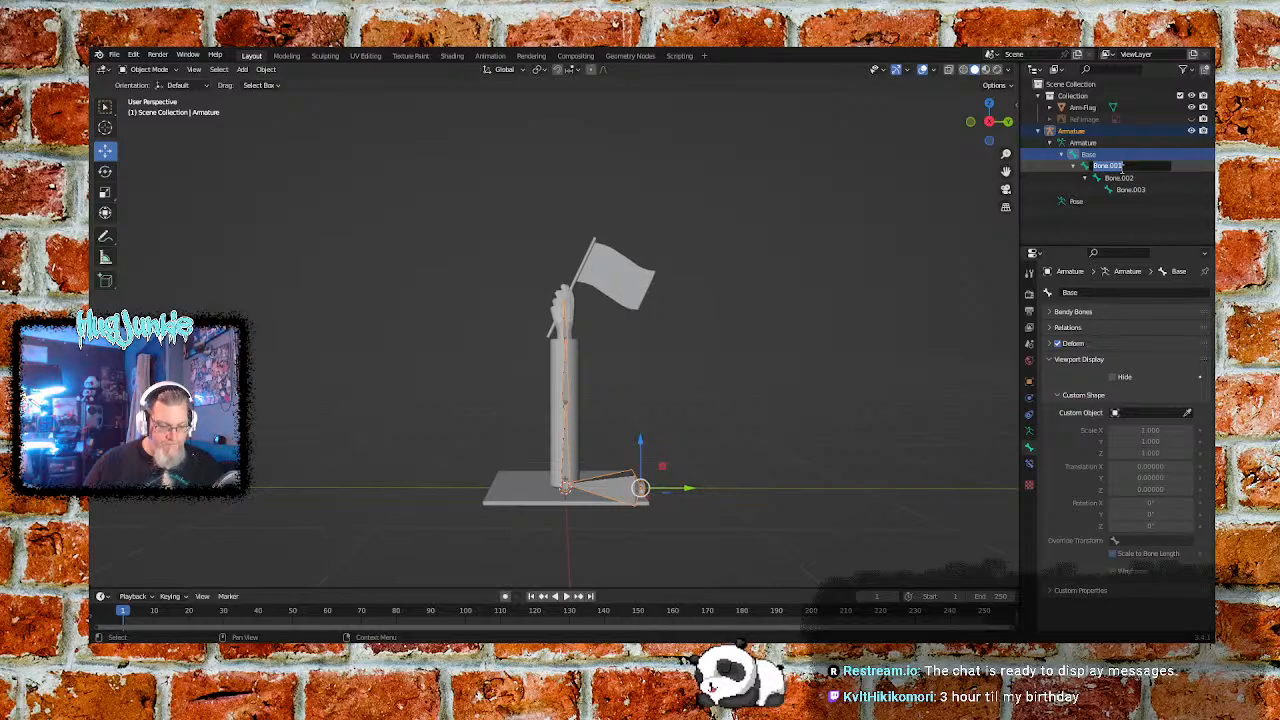
type("Upper")
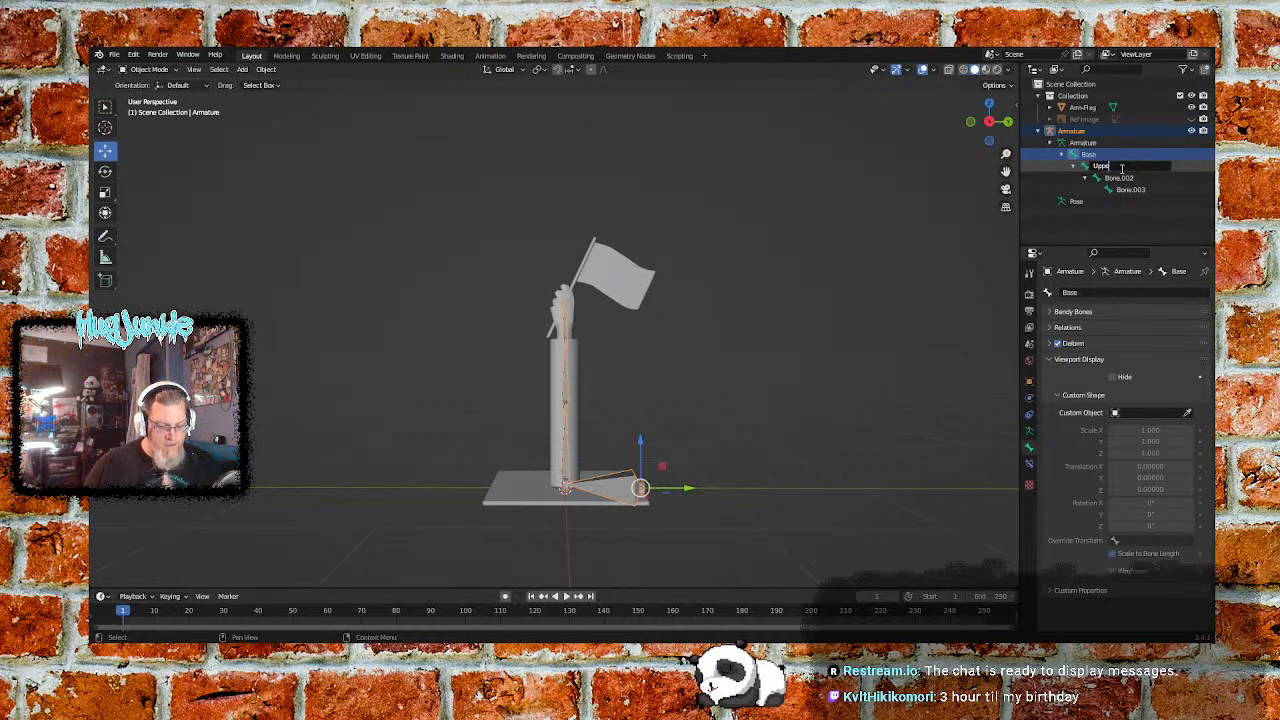
type("Arm")
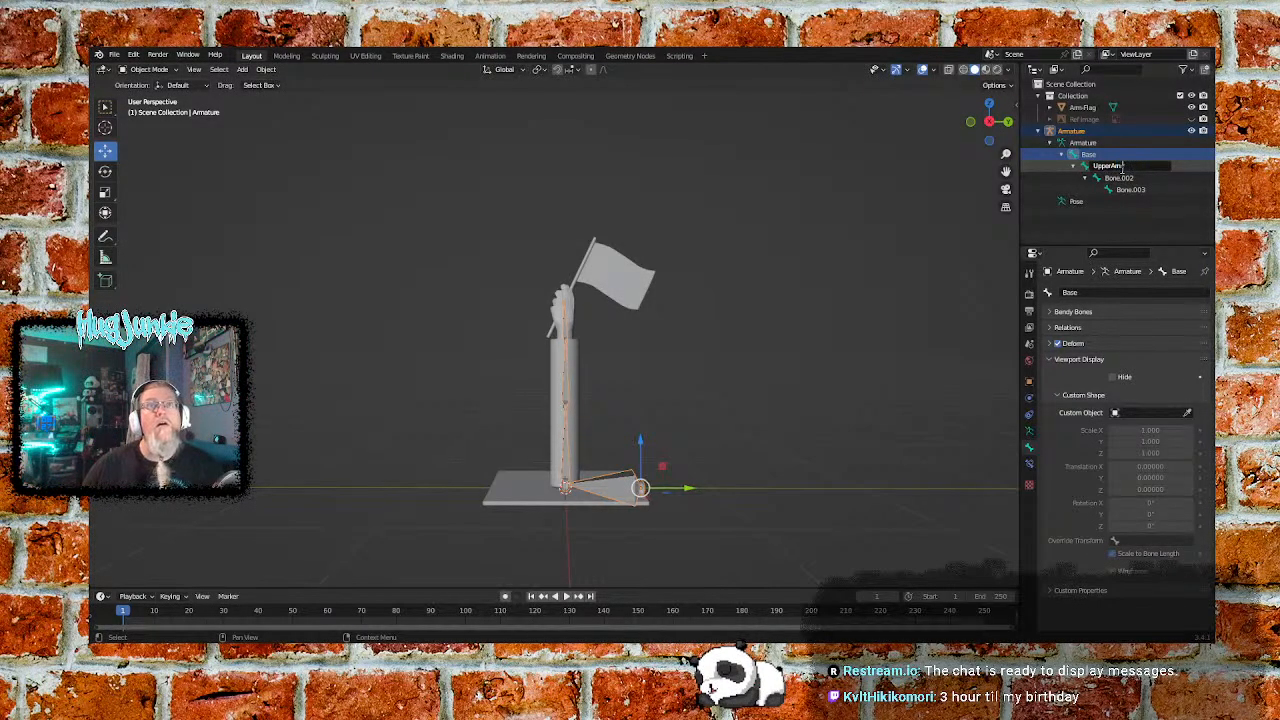
Rename Bone.002 as ForeArm and the last bone in the chain, Bone.003, as Hand
double_click(1118, 178)
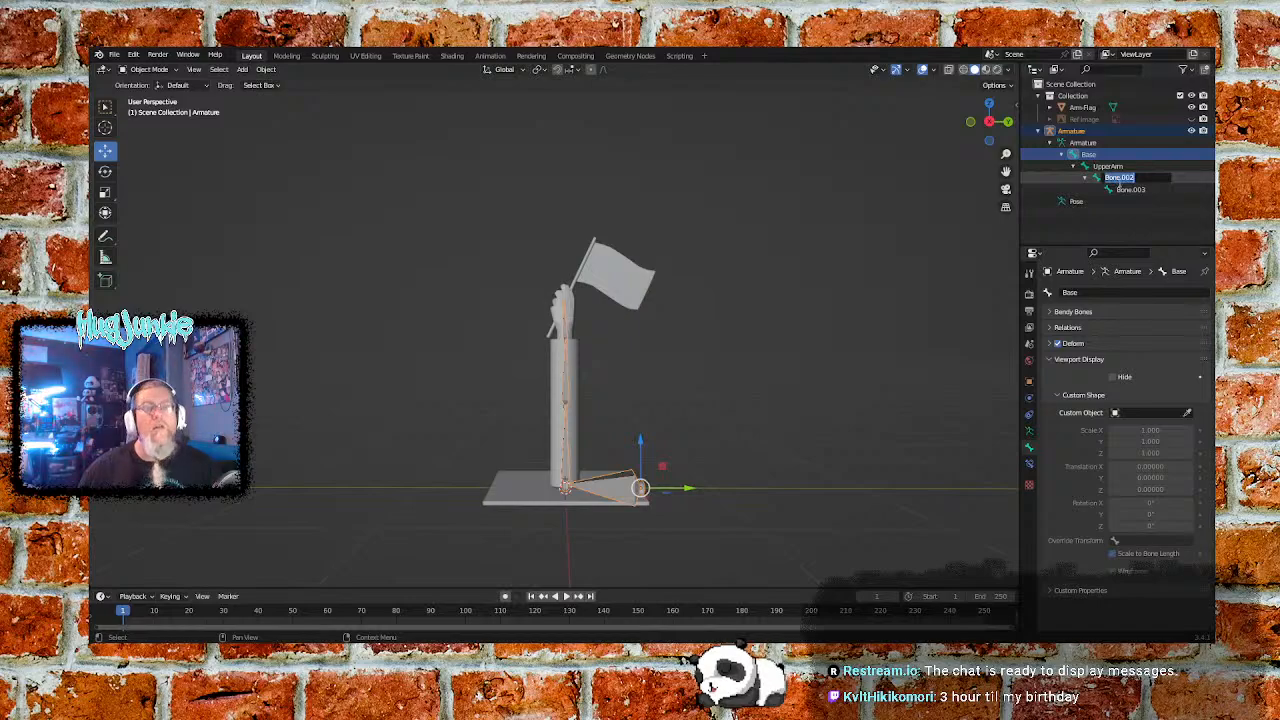
type("Fo")
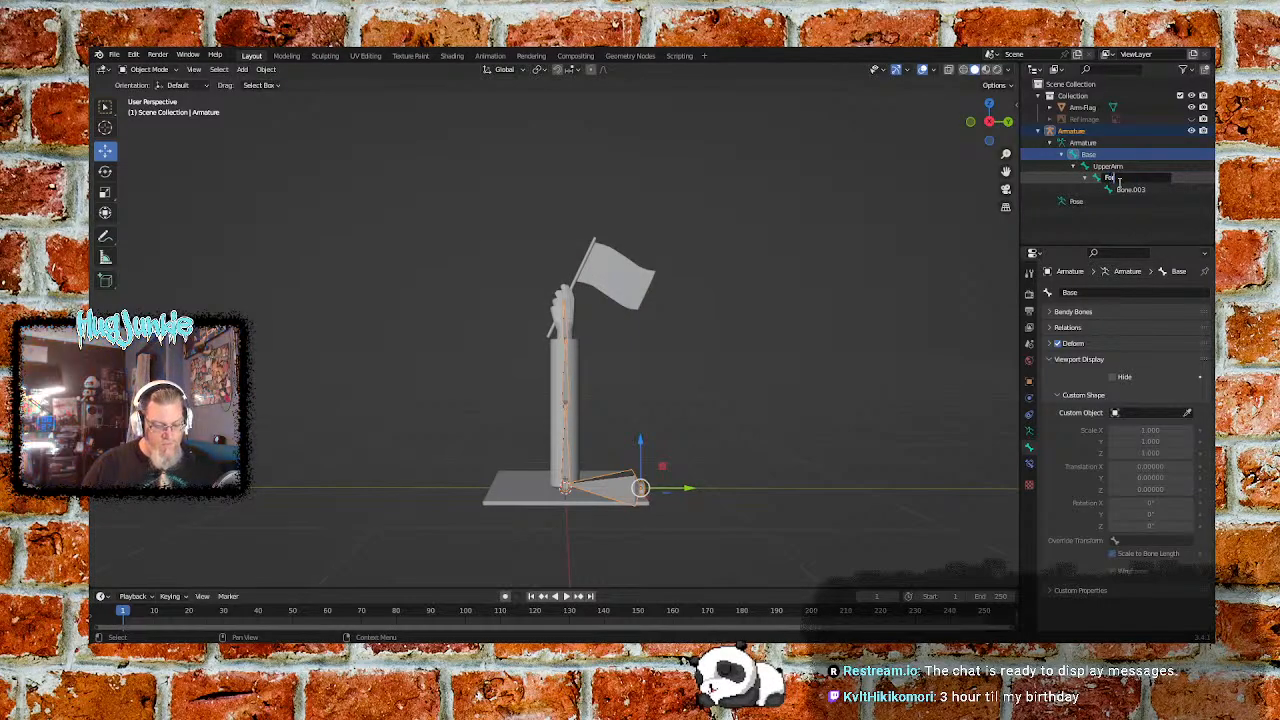
type("re")
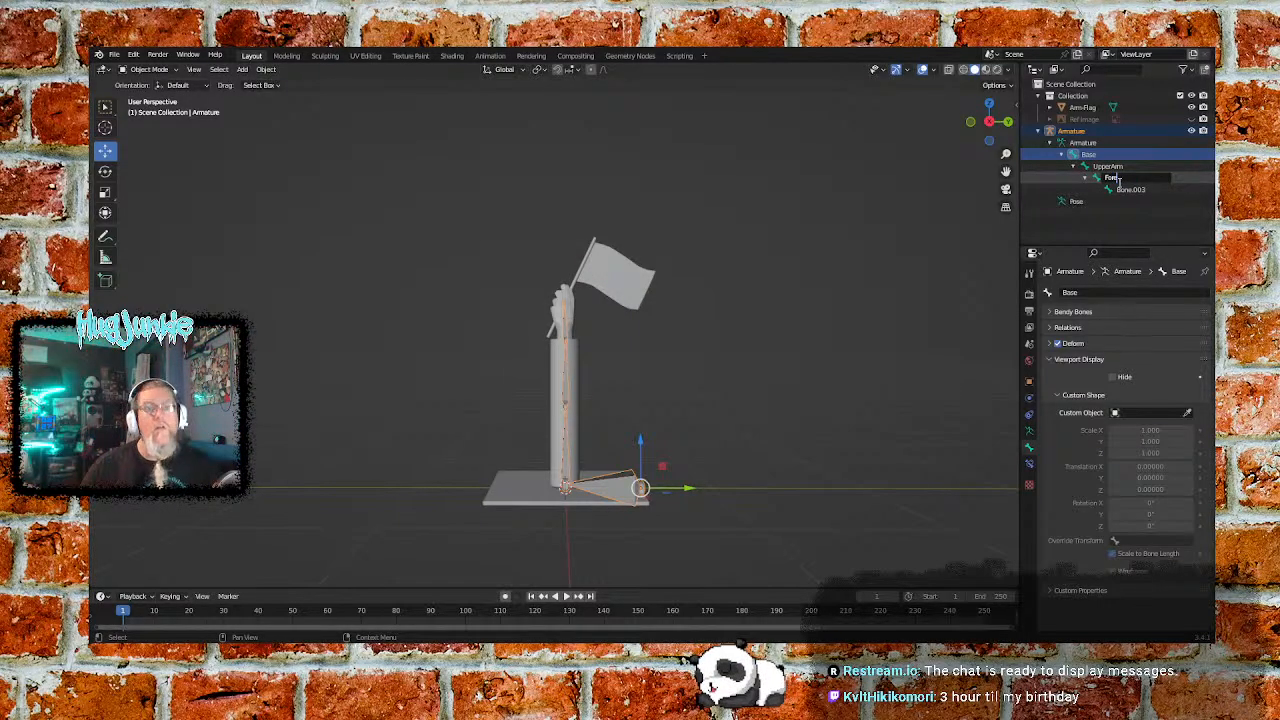
type("Arm")
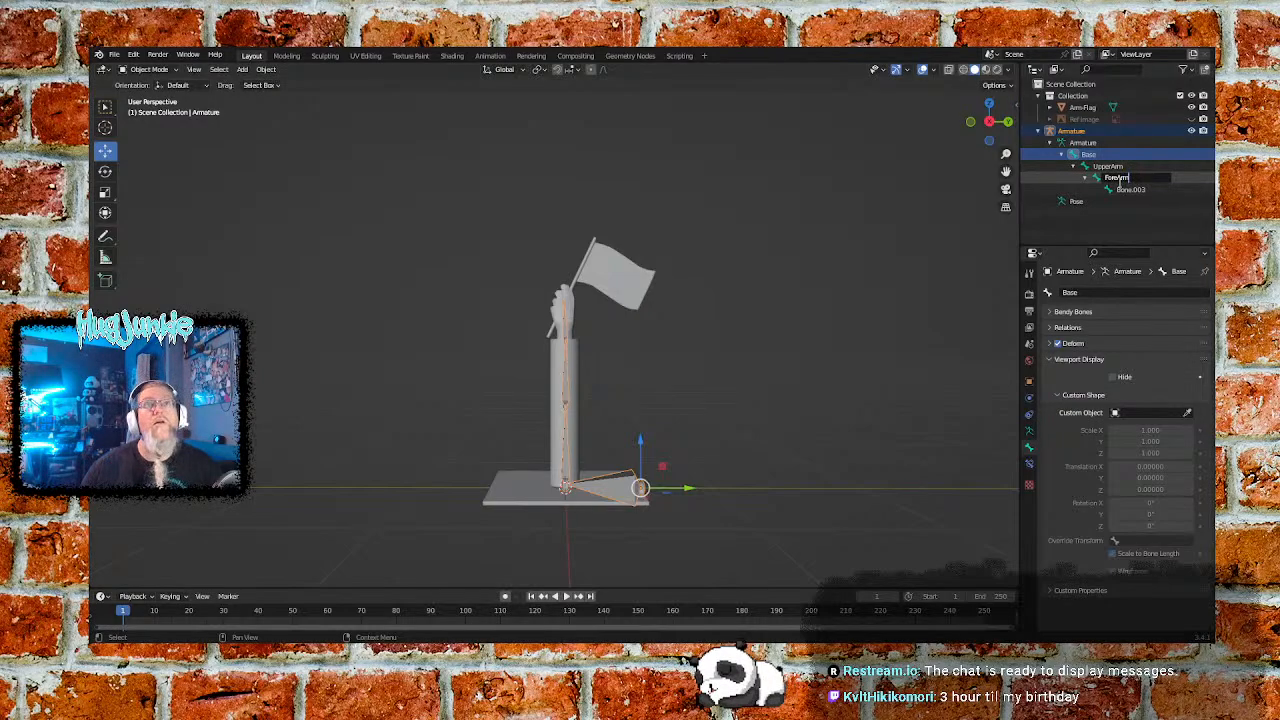
key("Return")
double_click(1130, 190)
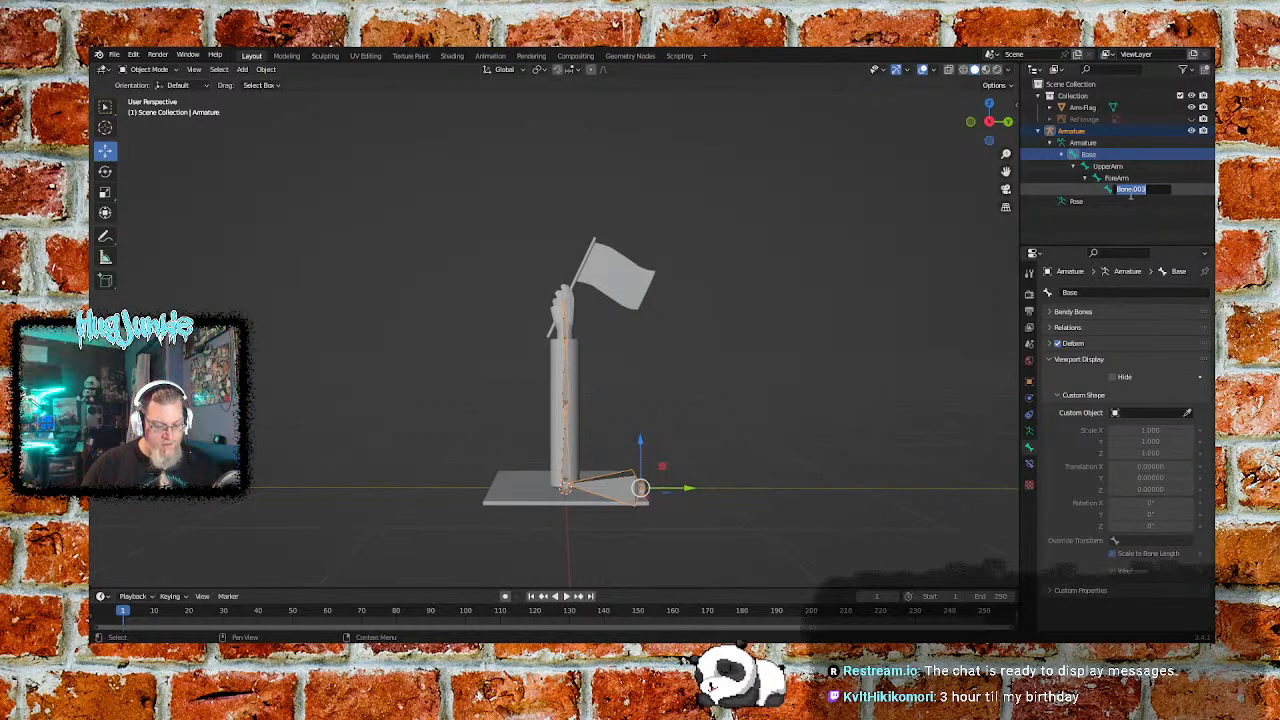
type("Hand")
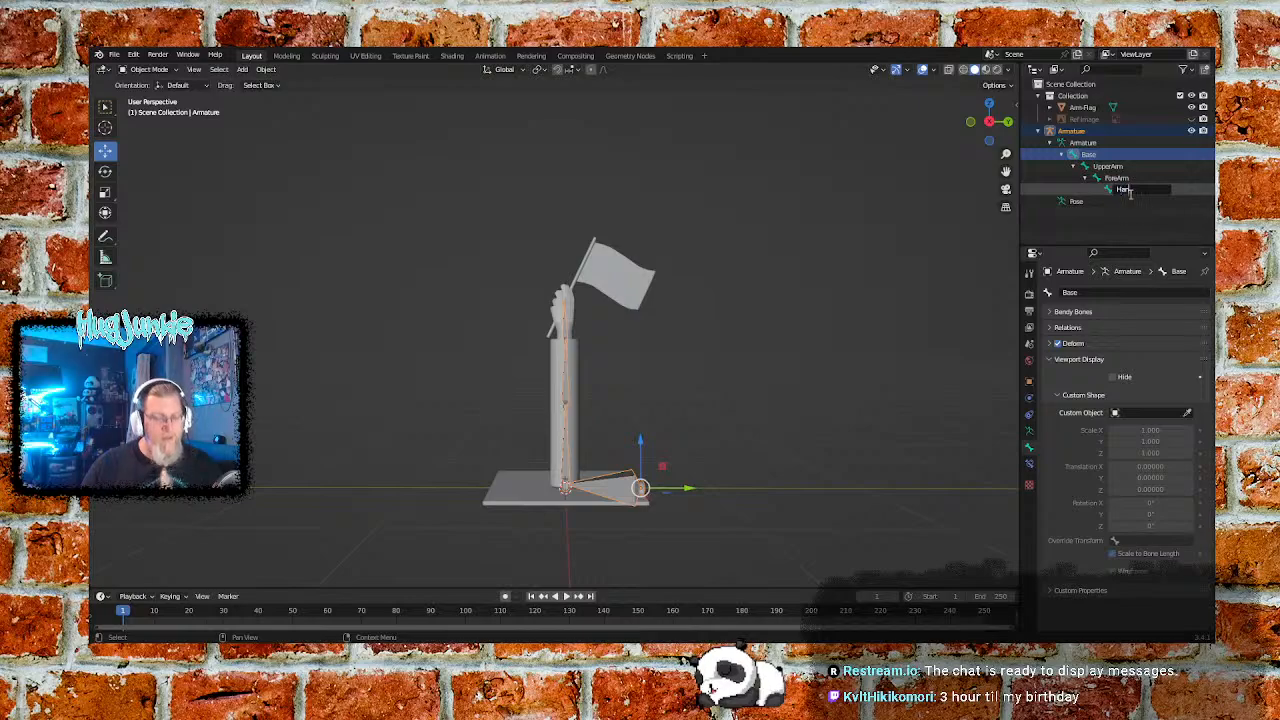
key("Return")
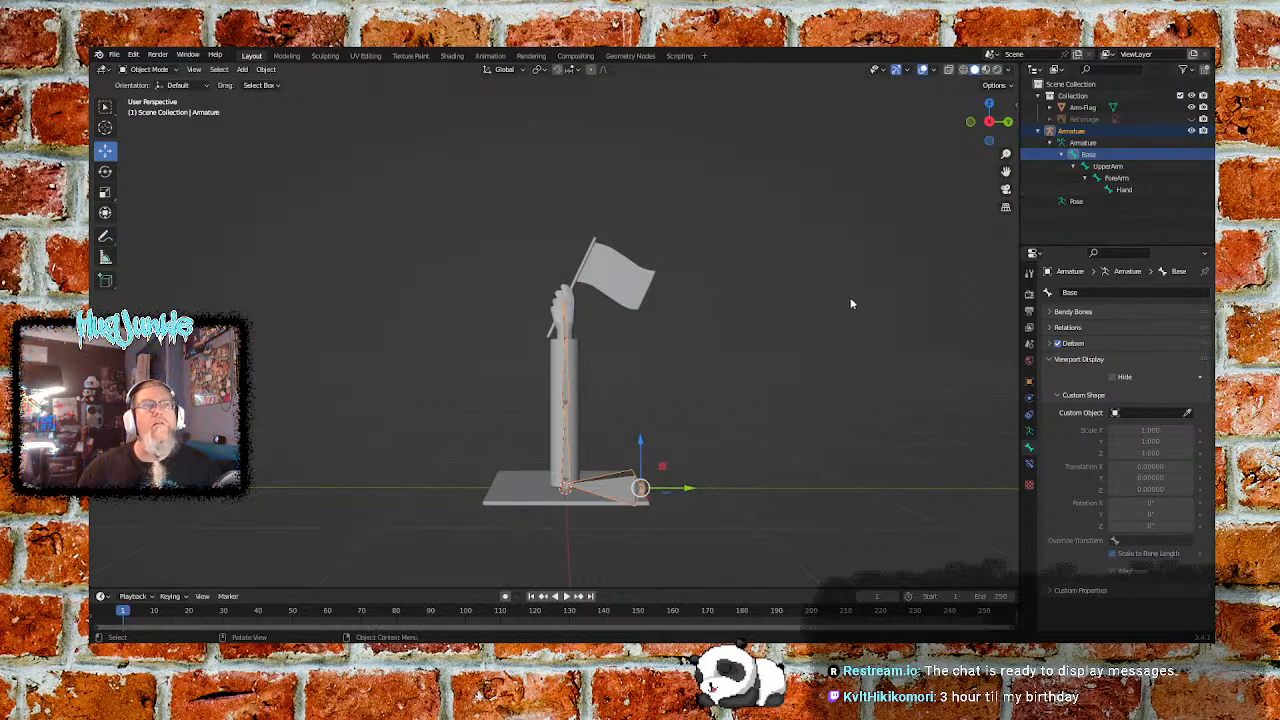
Examine the armature's object properties and how selecting the UpperArm and Hand entries relates to the bones in the model
left_click(700, 402)
left_click(599, 491)
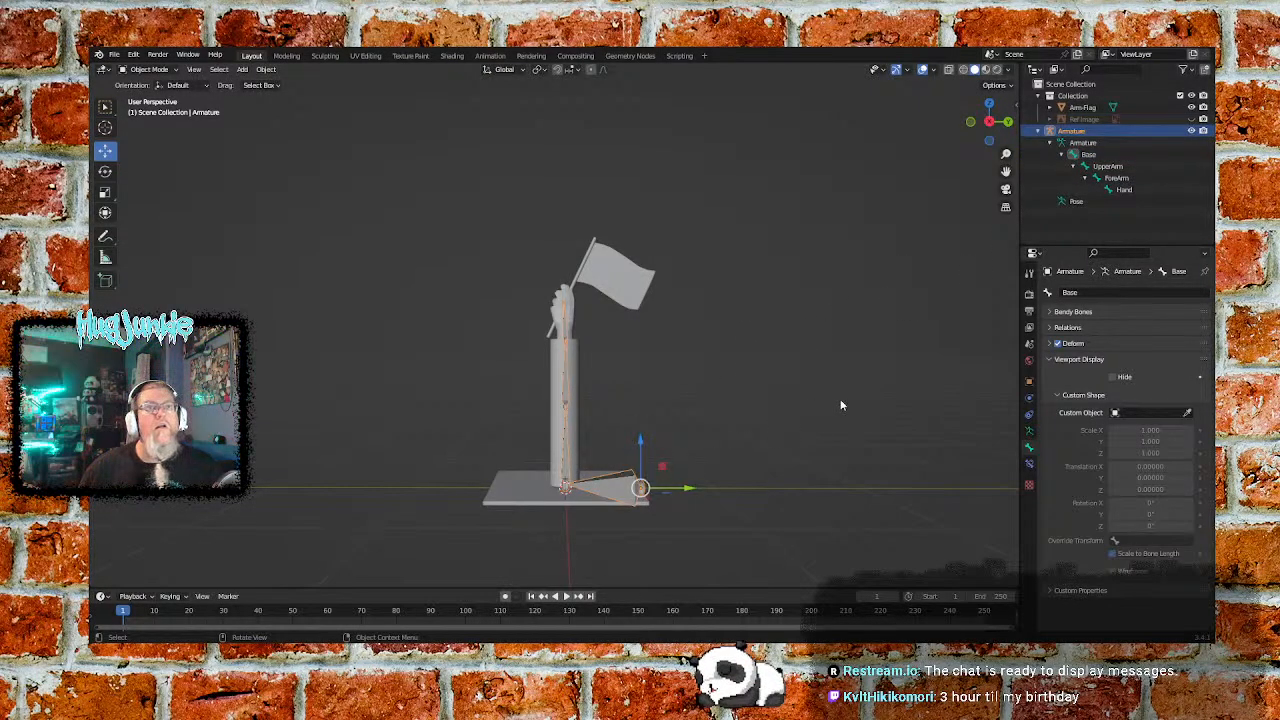
left_click(1029, 361)
left_click(1030, 381)
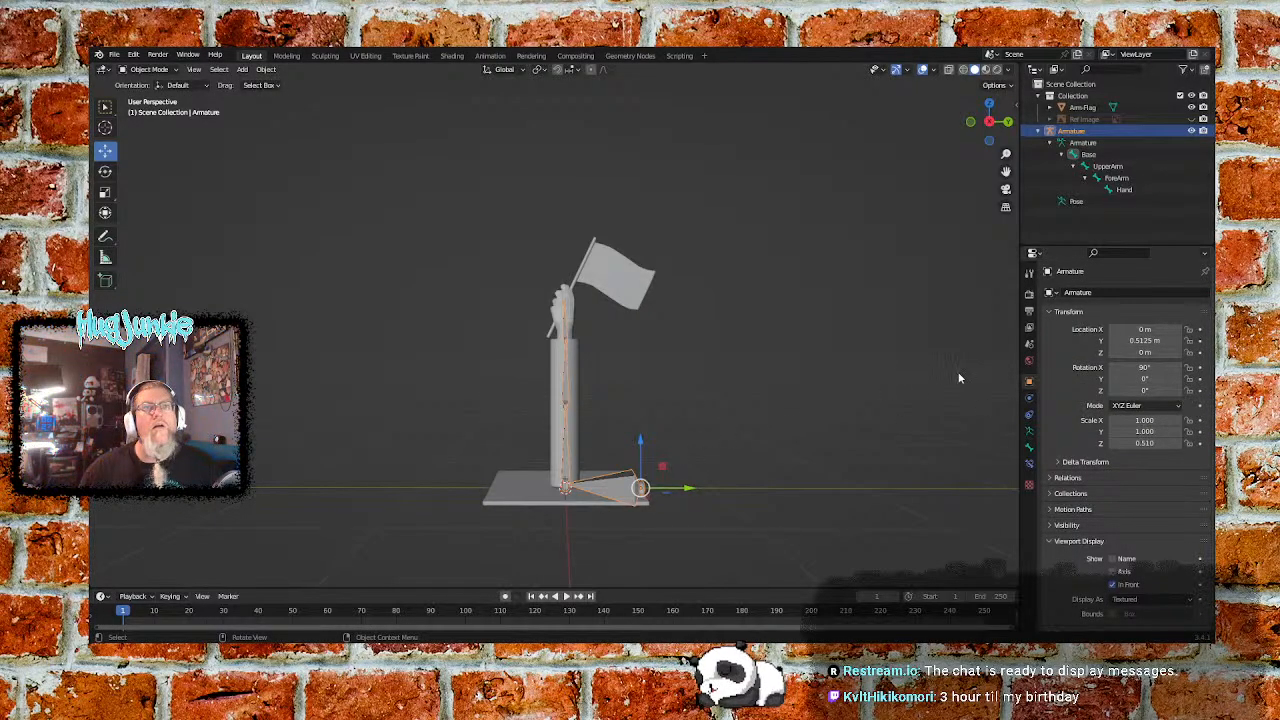
left_click(1128, 166)
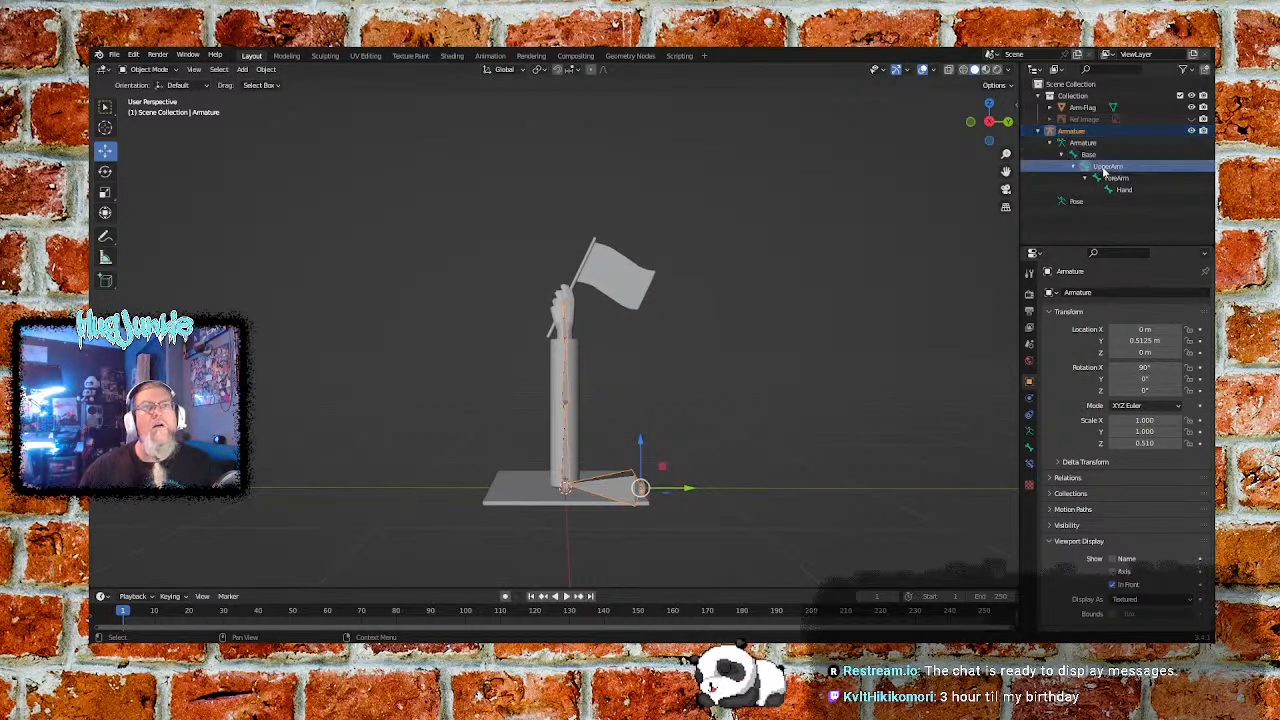
left_click(1123, 189)
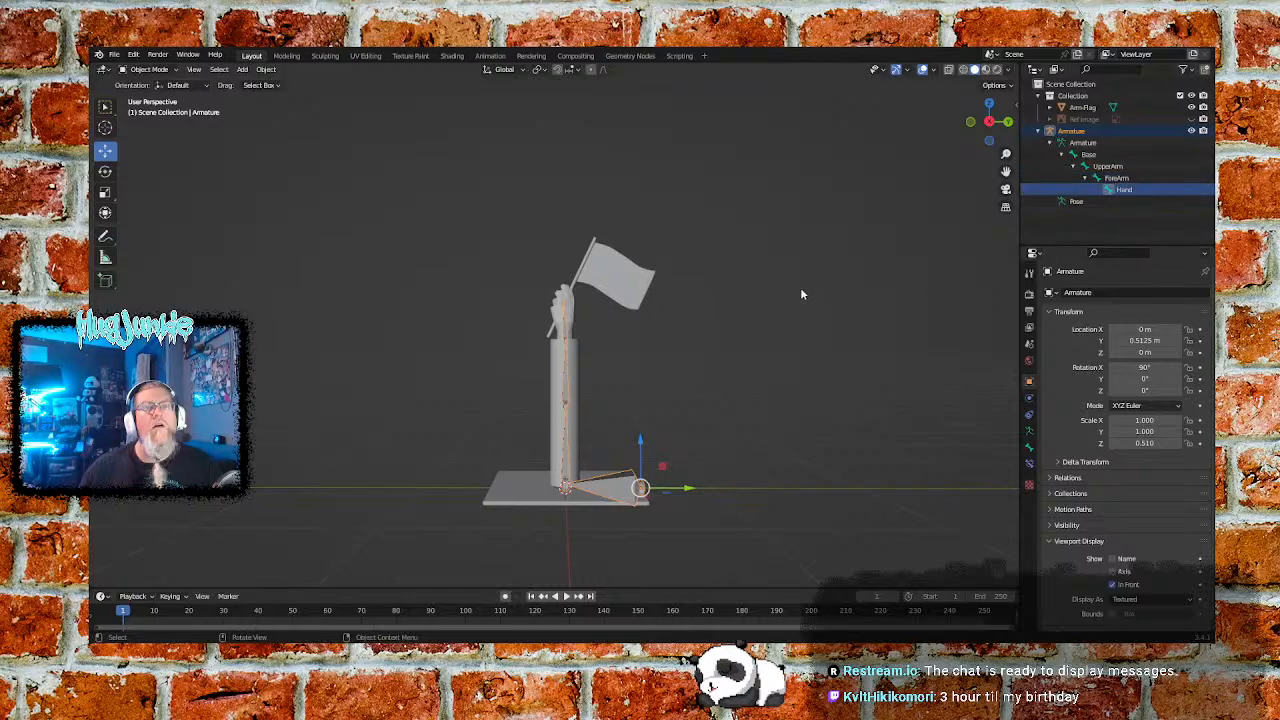
left_click(625, 484)
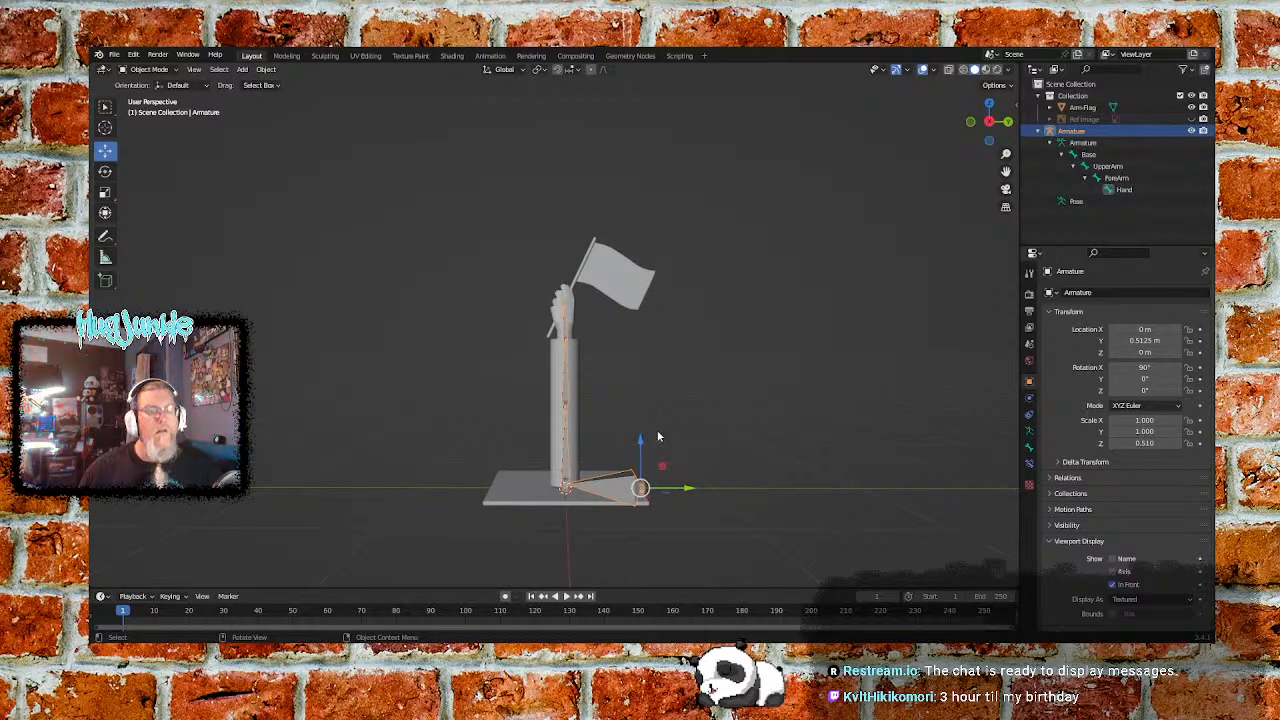
key("ctrl+l")
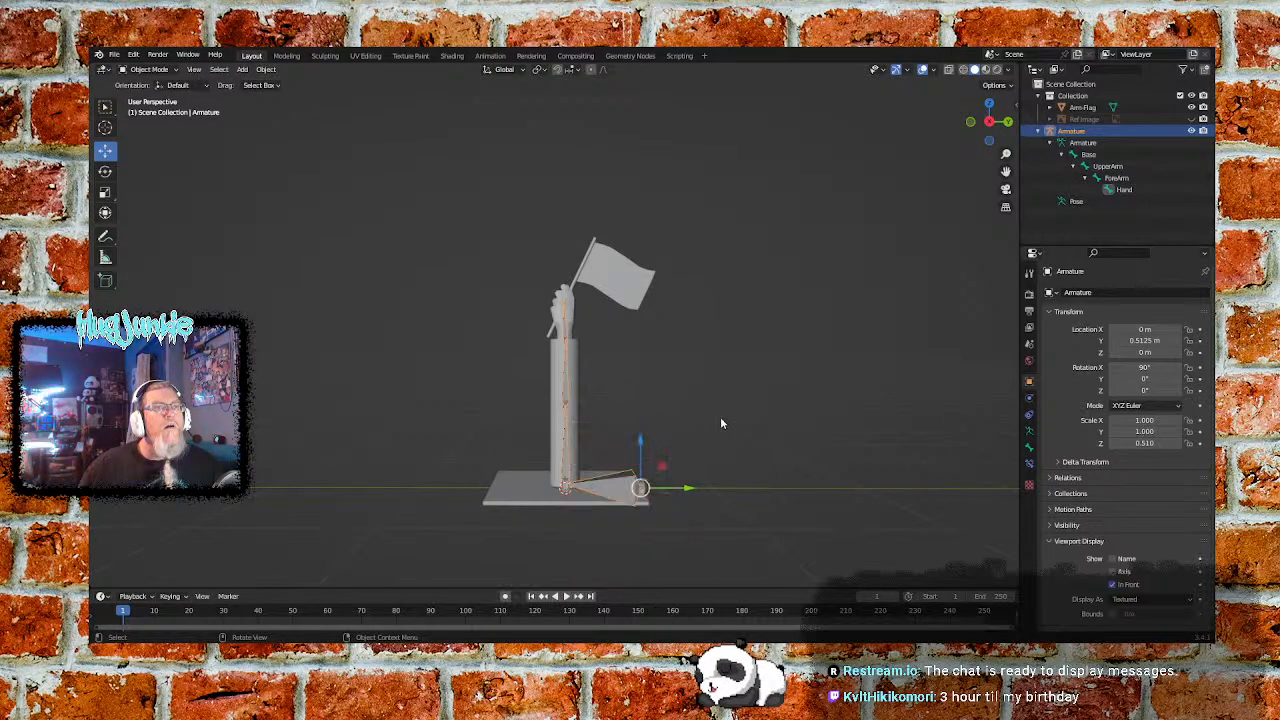
left_click(727, 416)
left_click(633, 489)
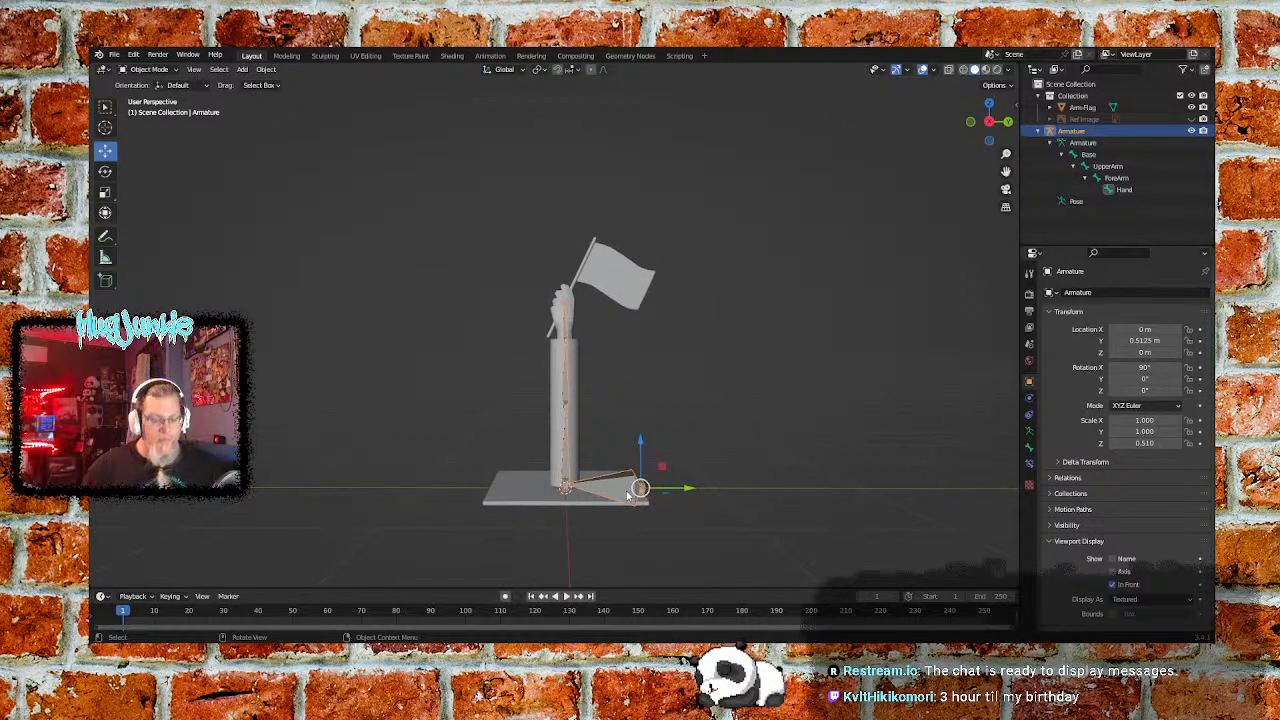
key("shift+l")
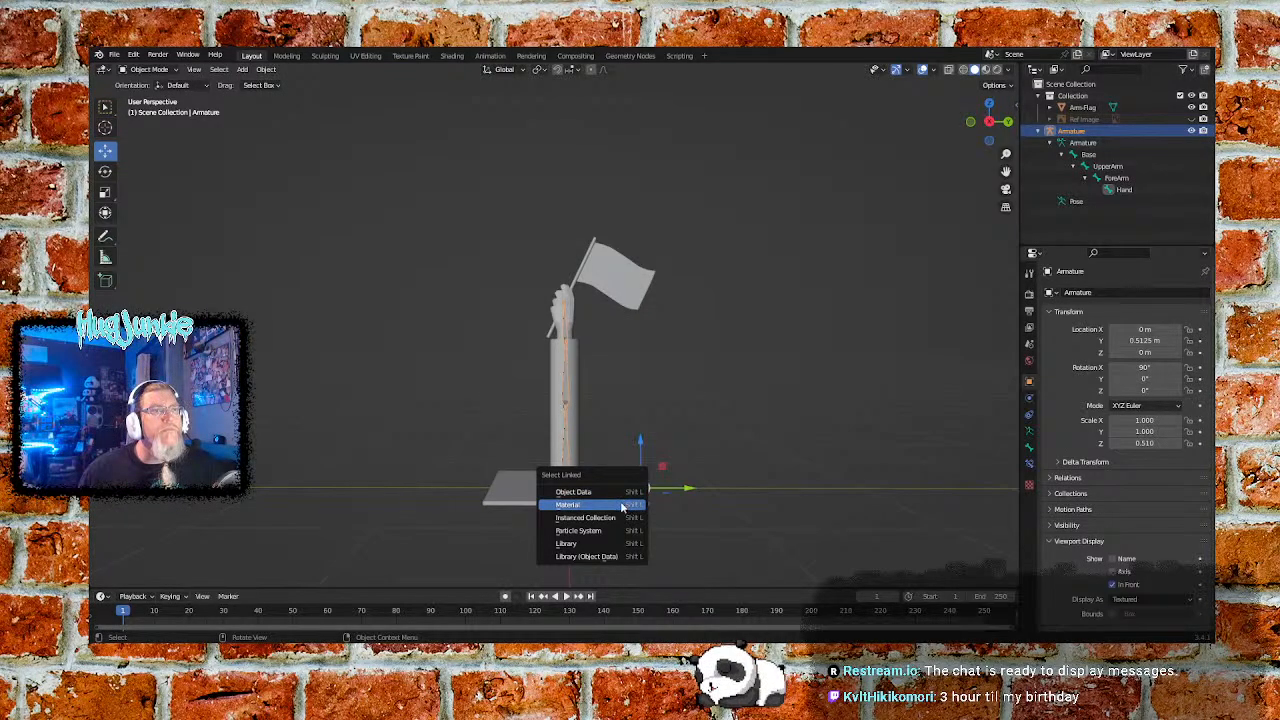
left_click(745, 412)
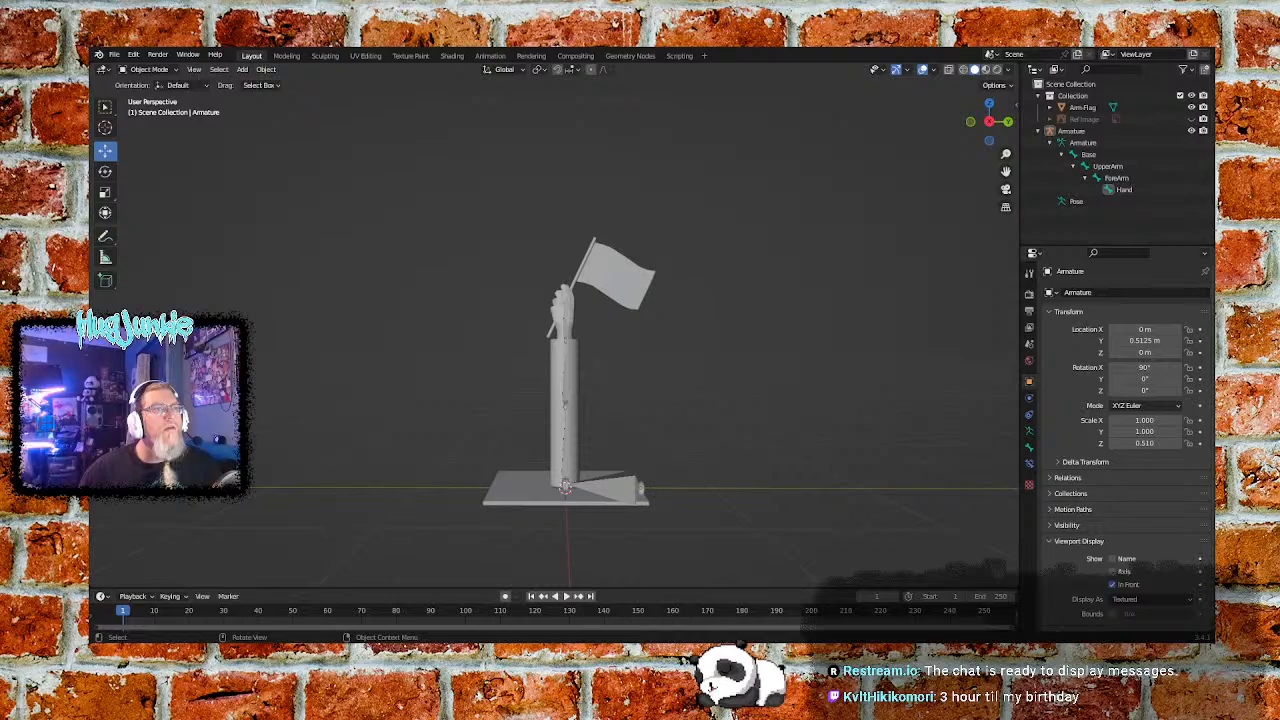
Turn on the axis display for the armature object and deselect the armature
left_click(567, 440)
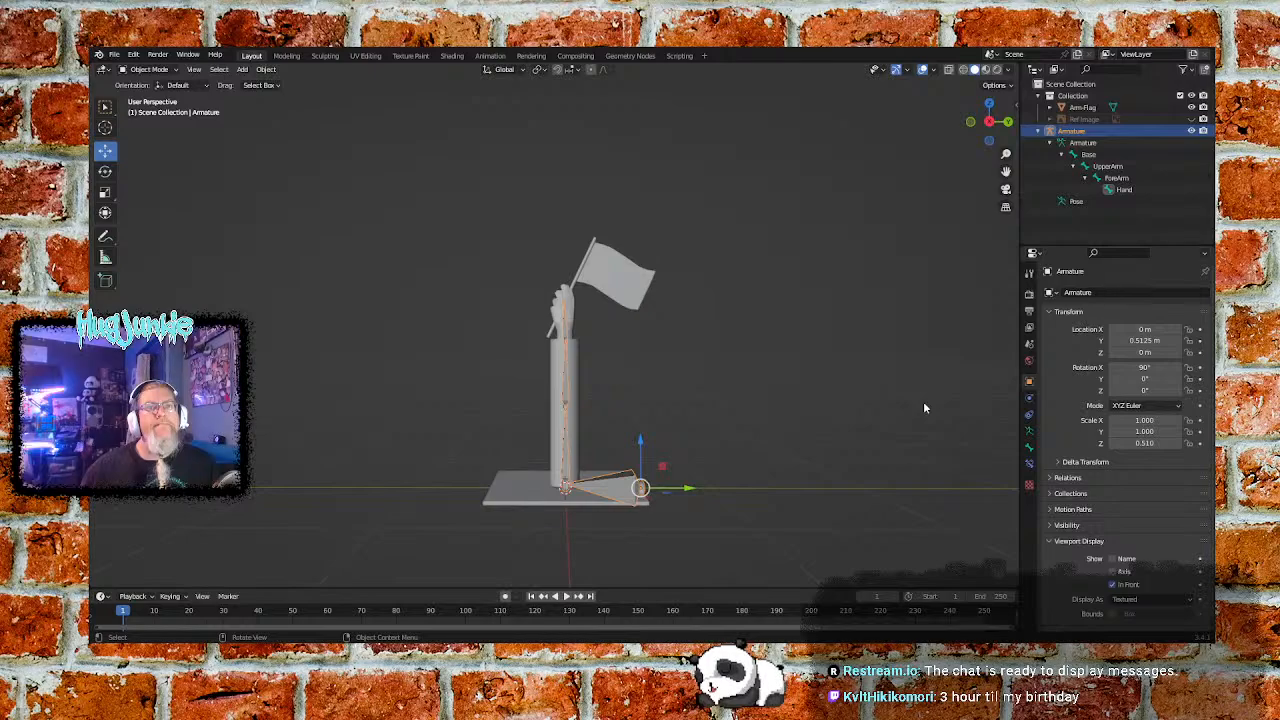
left_click(1112, 571)
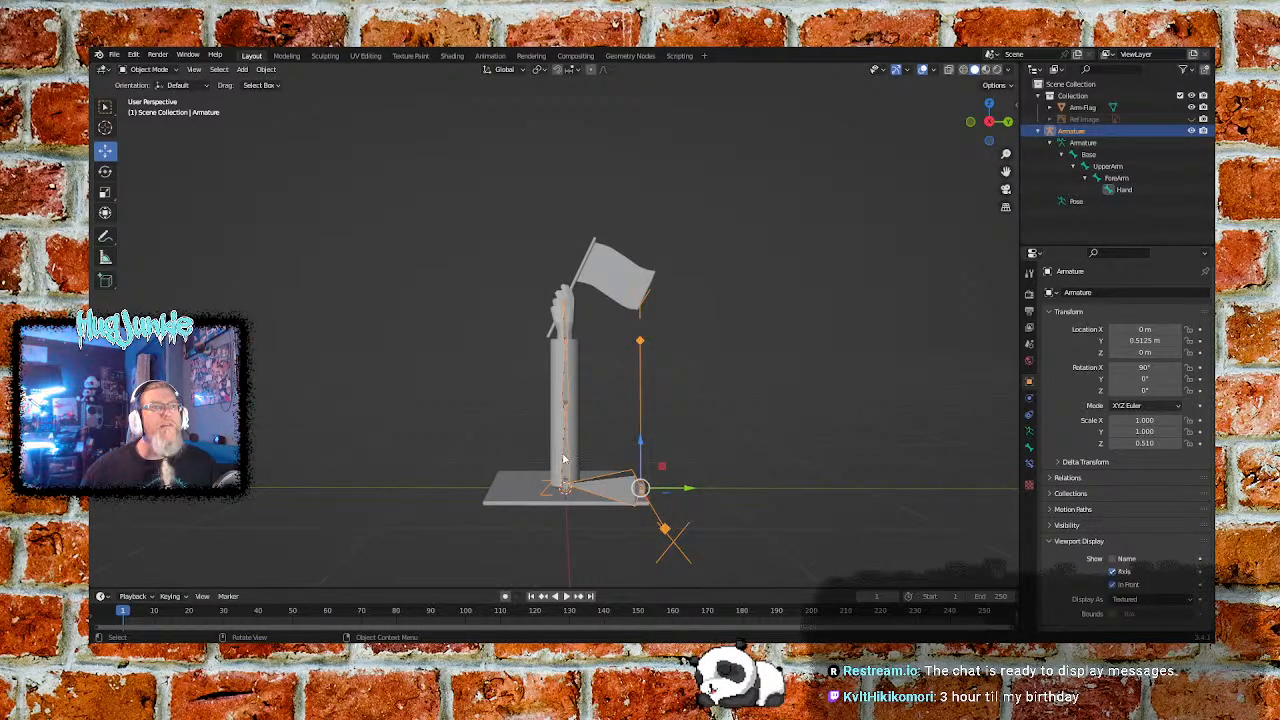
mouse_move(757, 432)
middle_mouse_down()
mouse_move(633, 462)
mouse_move(757, 436)
middle_mouse_up()
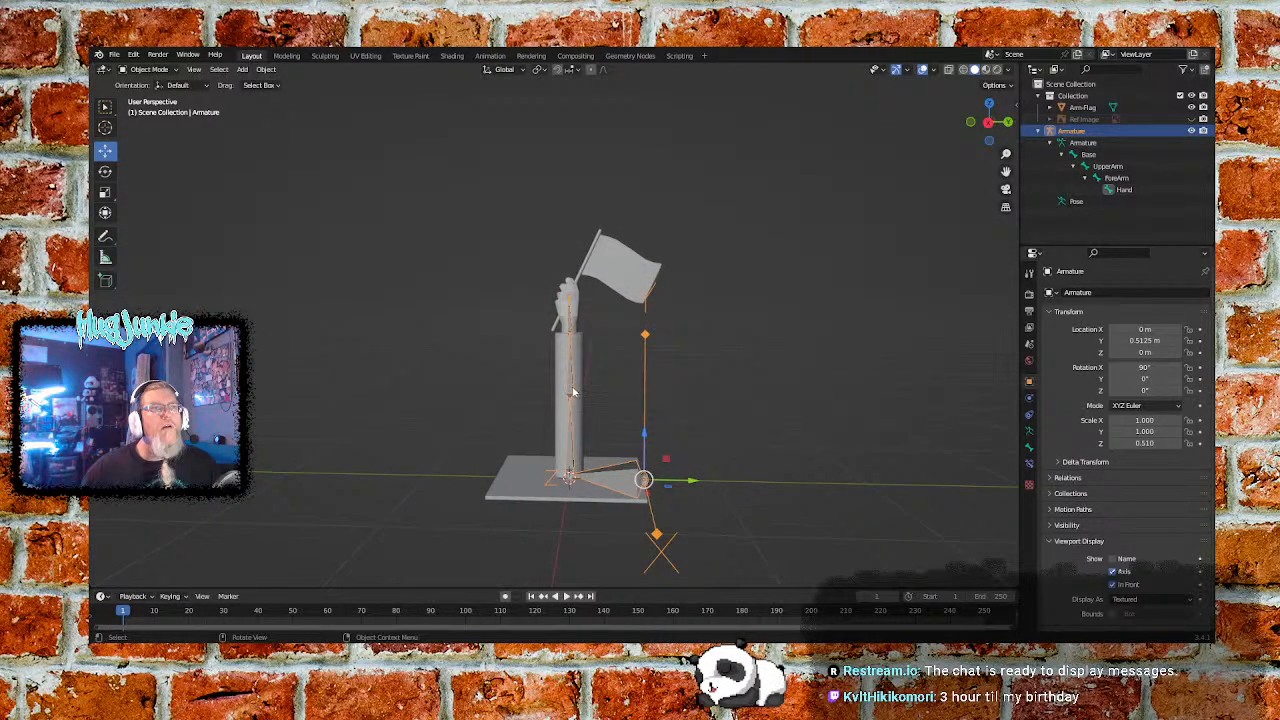
left_click(691, 416)
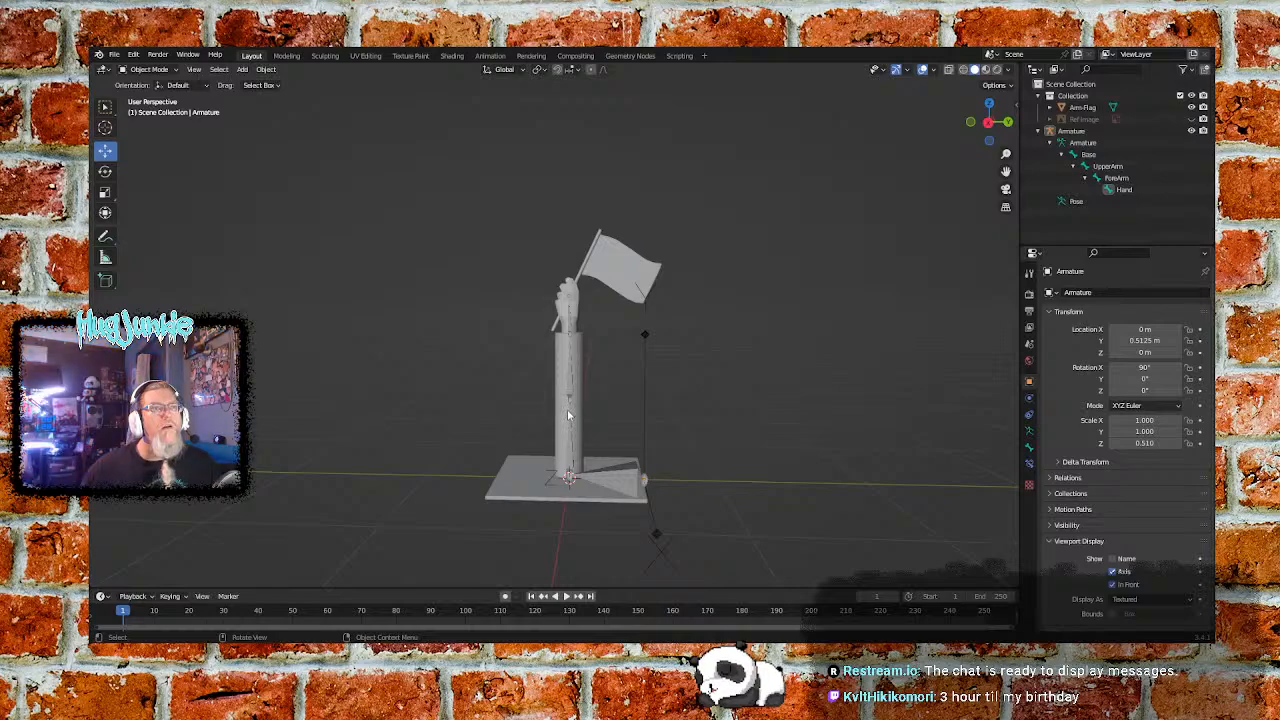
Select the armature and put it in Edit Mode, with the arm and base plate seen close up
left_click(571, 425)
left_click(163, 69)
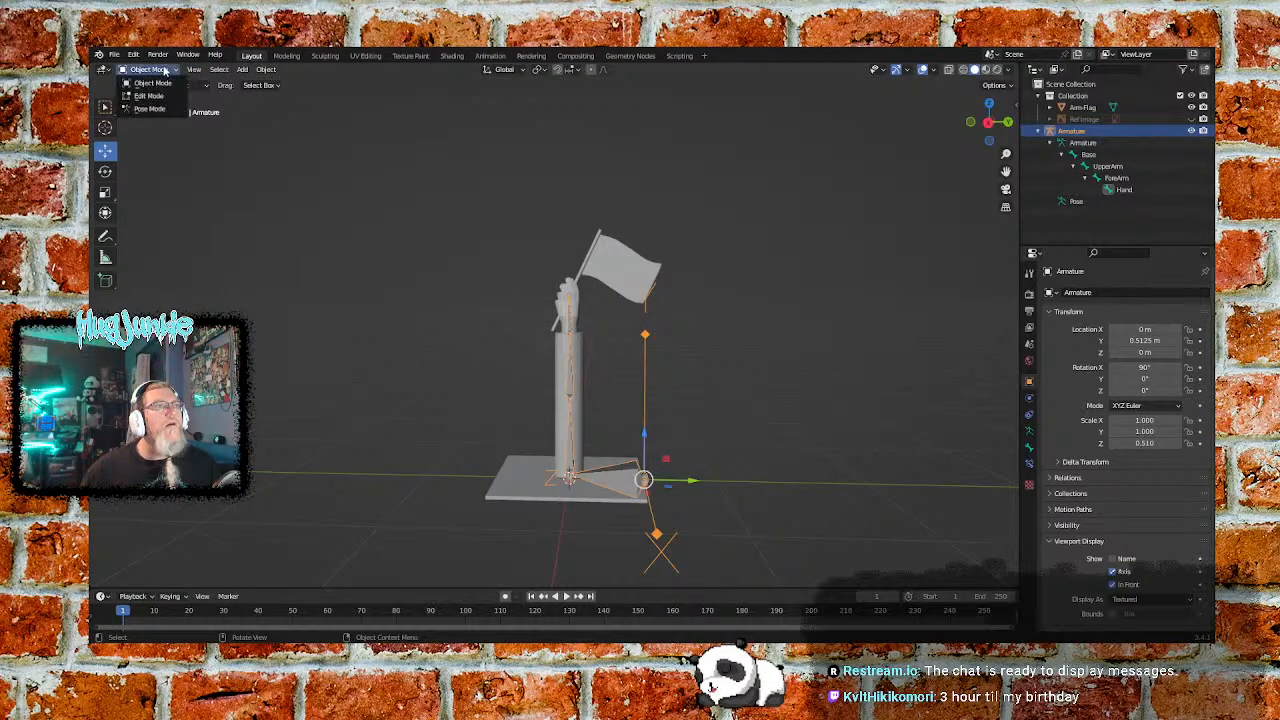
left_click(146, 93)
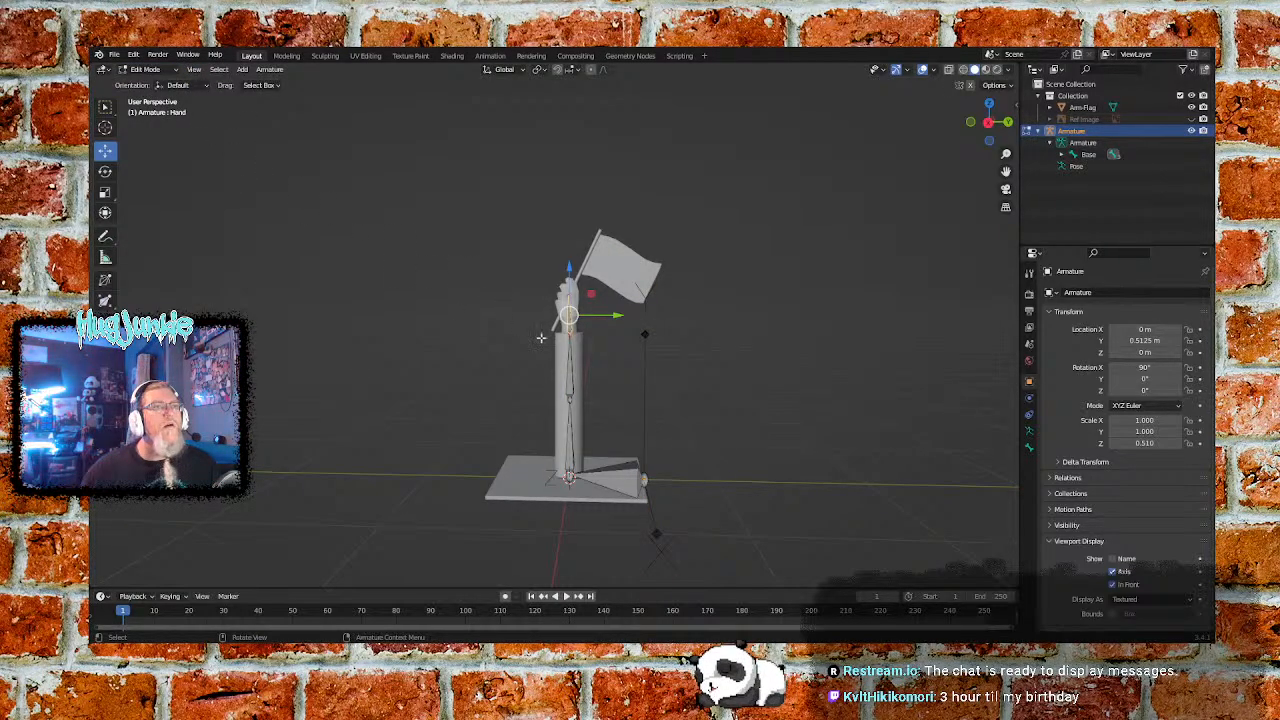
middle_click_drag(518, 318, 640, 426)
scroll(650, 430, "up", 4)
scroll(680, 440, "down", 3)
middle_click_drag(674, 383, 571, 394)
Select the UpperArm, Base, ForeArm and Hand bones individually to check which name belongs to which bone
left_click(541, 393)
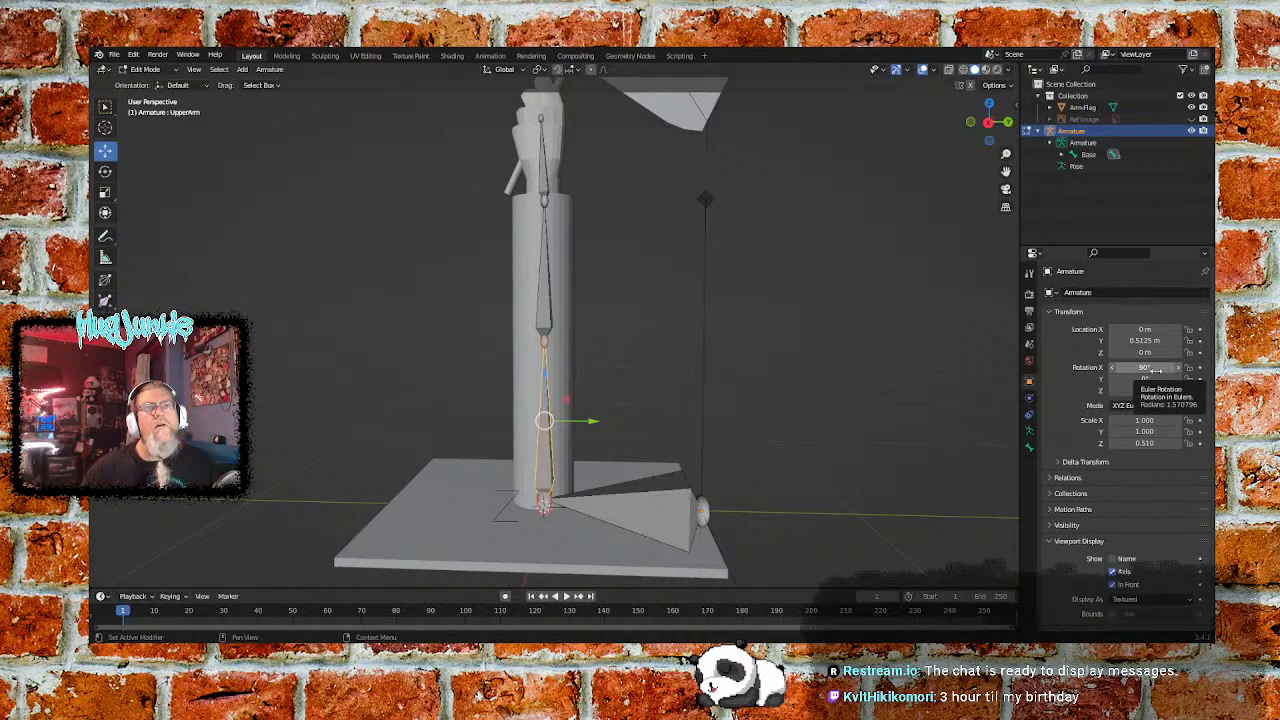
left_click(648, 514)
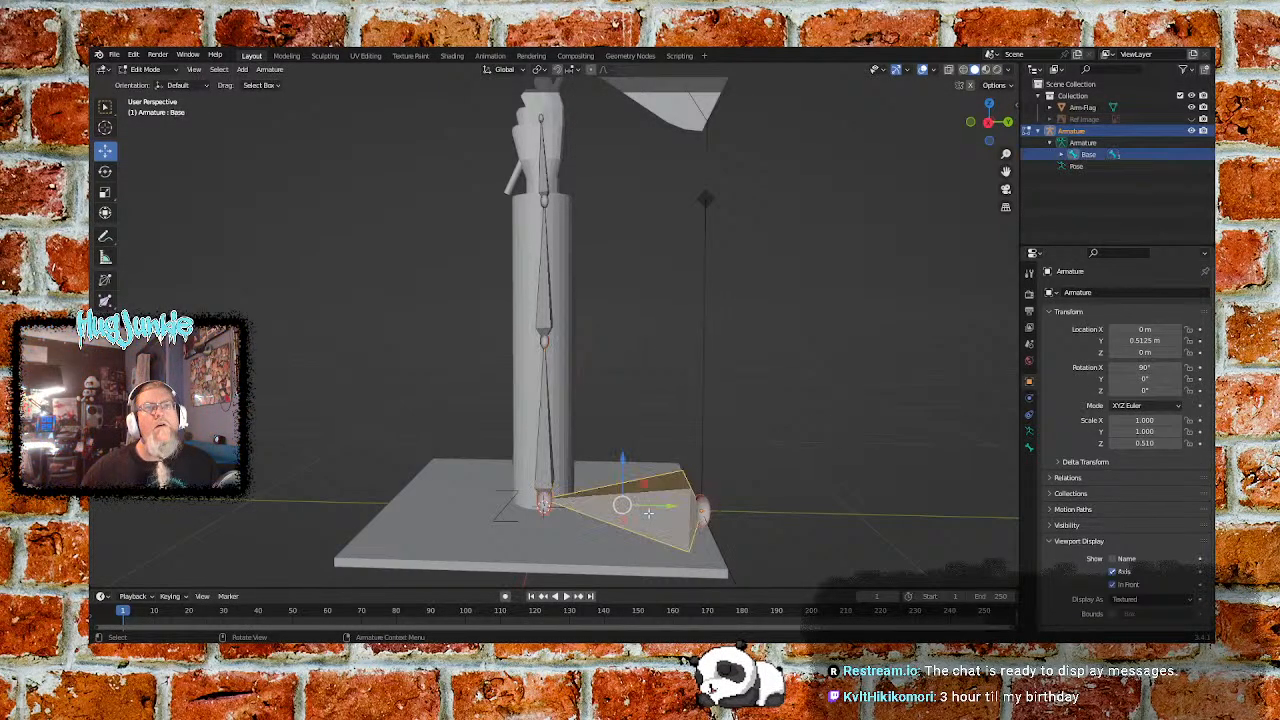
left_click(541, 424)
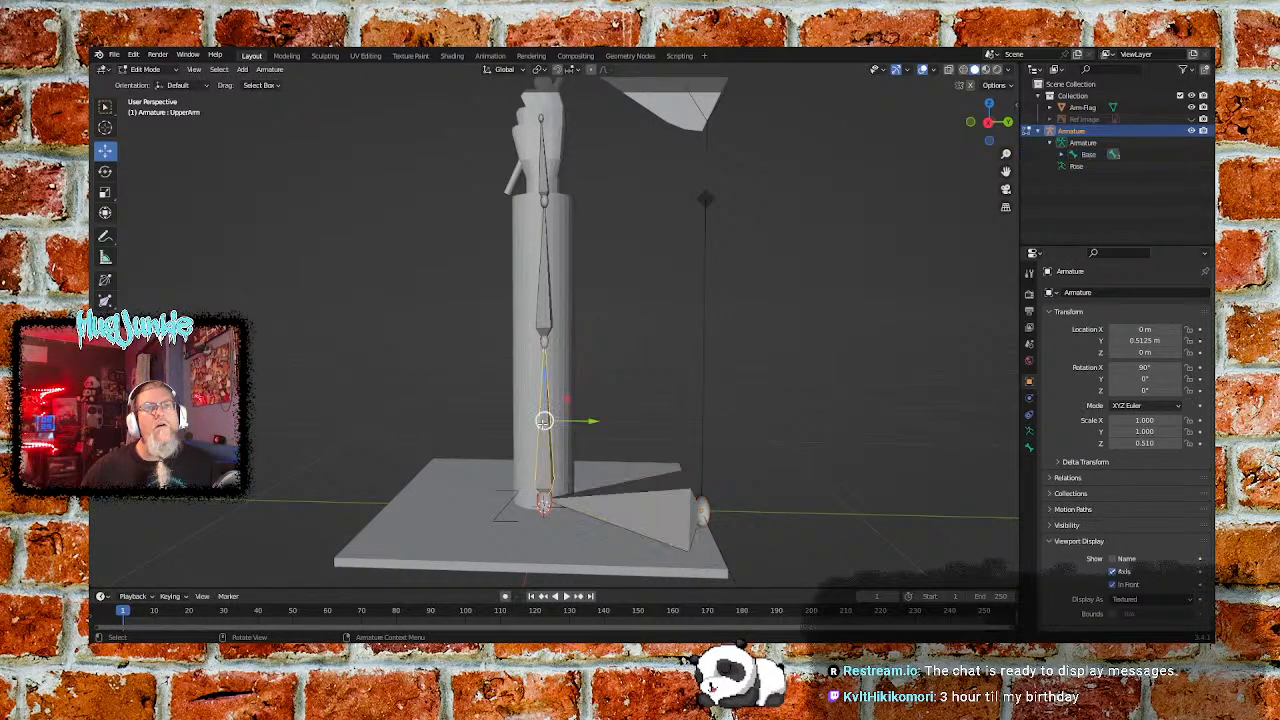
left_click(544, 291)
left_click(545, 175)
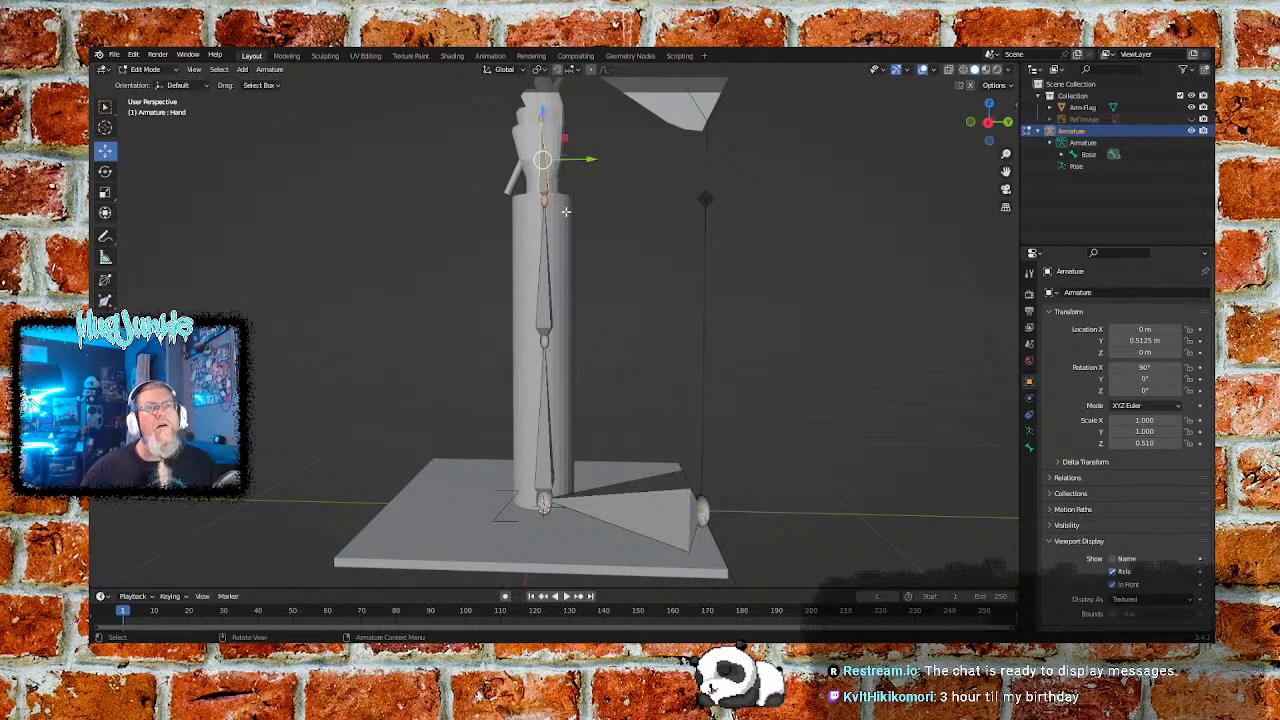
left_click(539, 426)
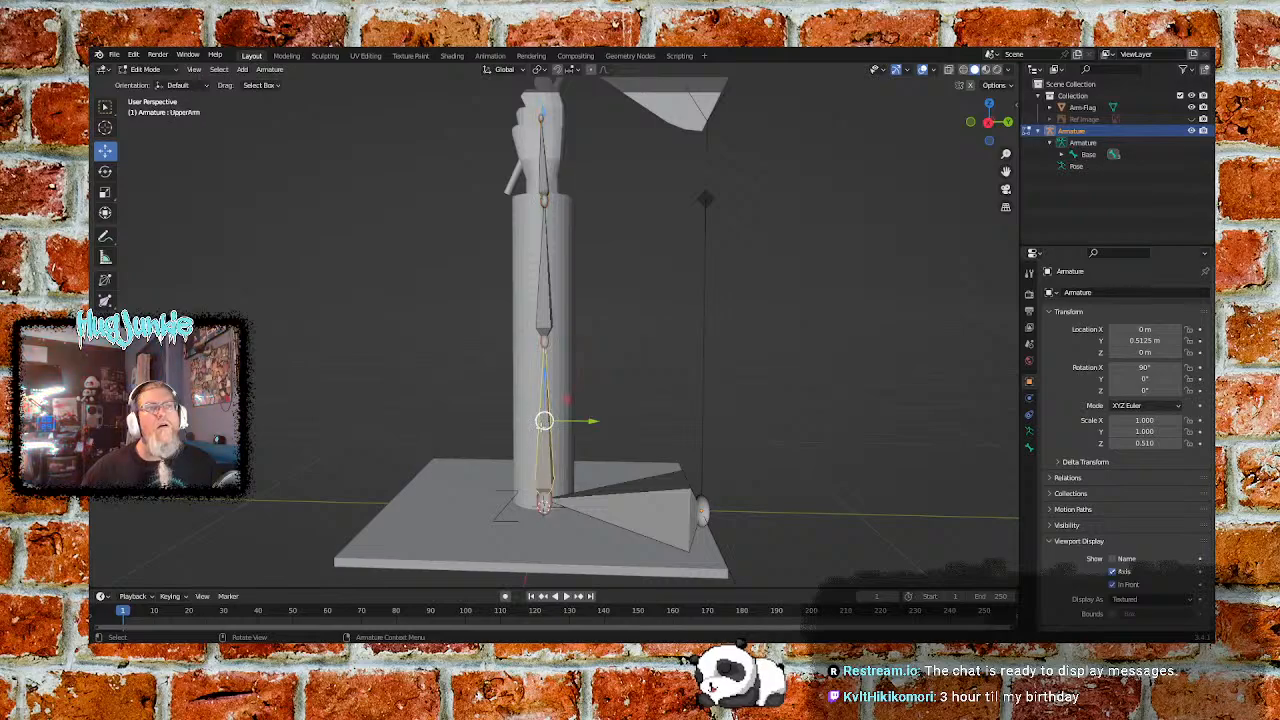
right_click(541, 446)
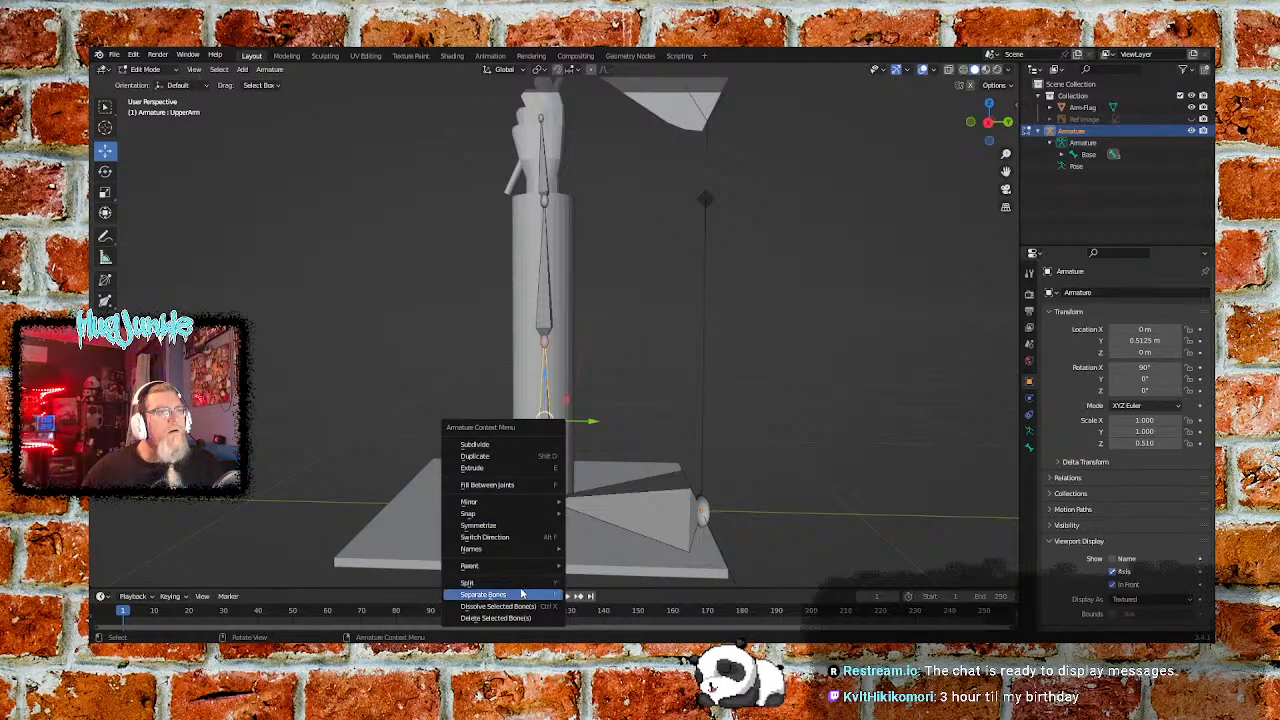
mouse_move(530, 550)
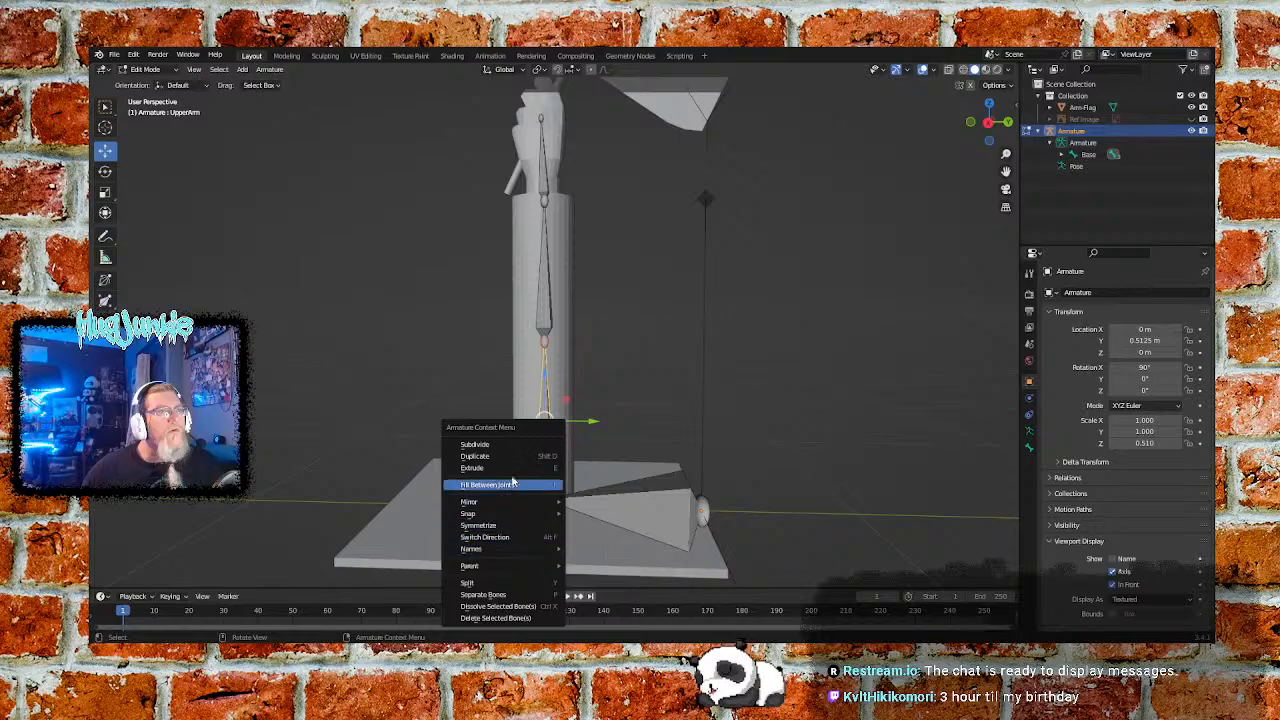
left_click(831, 336)
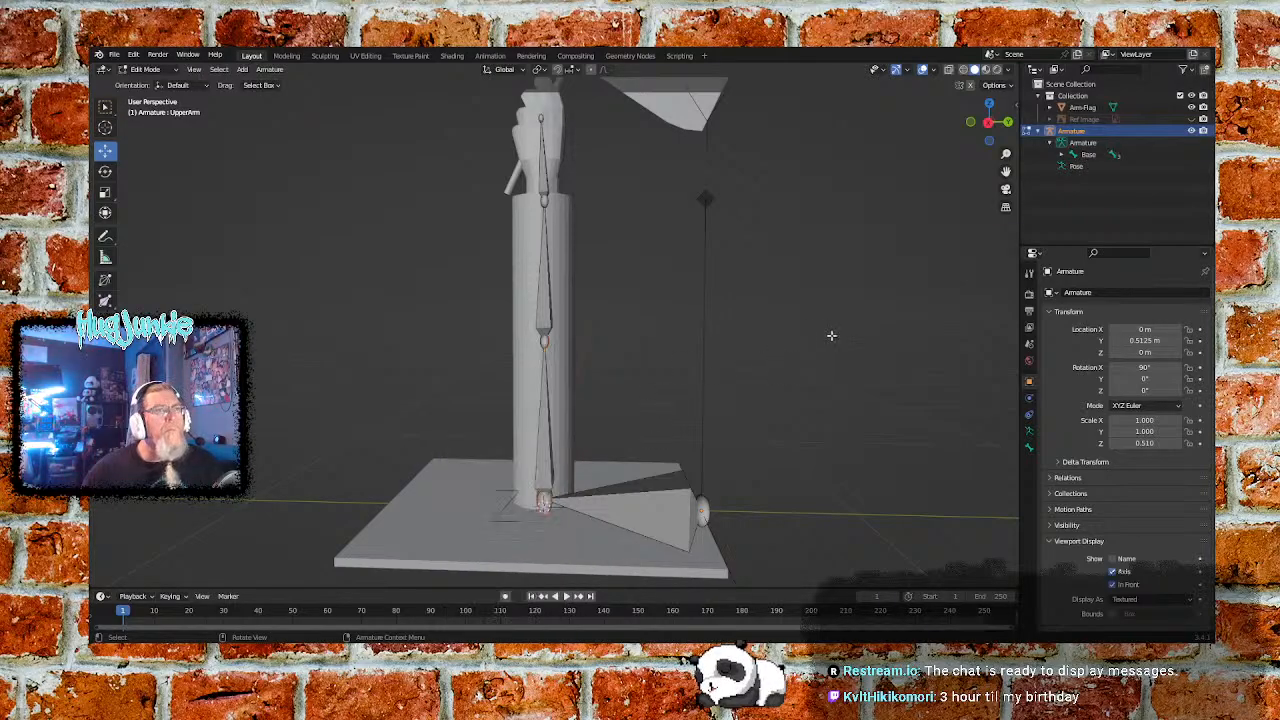
Snap the ForeArm bone to the grid, working from the right orthographic view
left_click(550, 419)
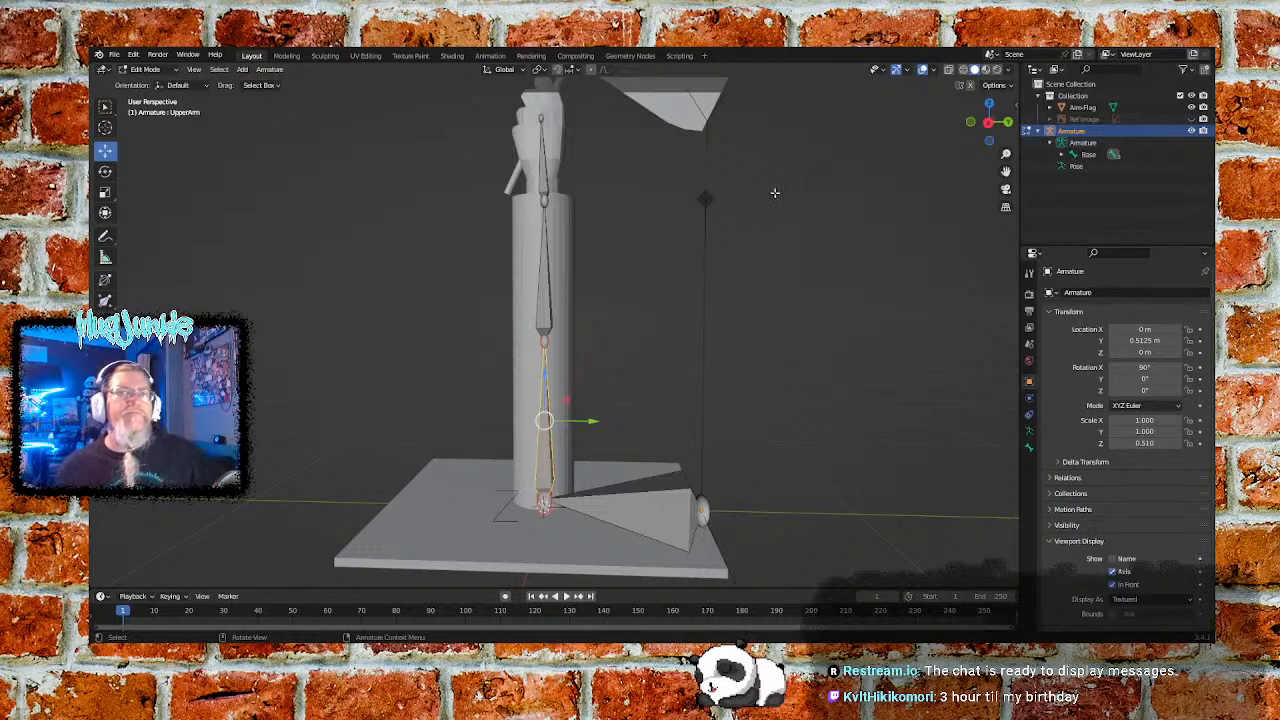
left_click(988, 122)
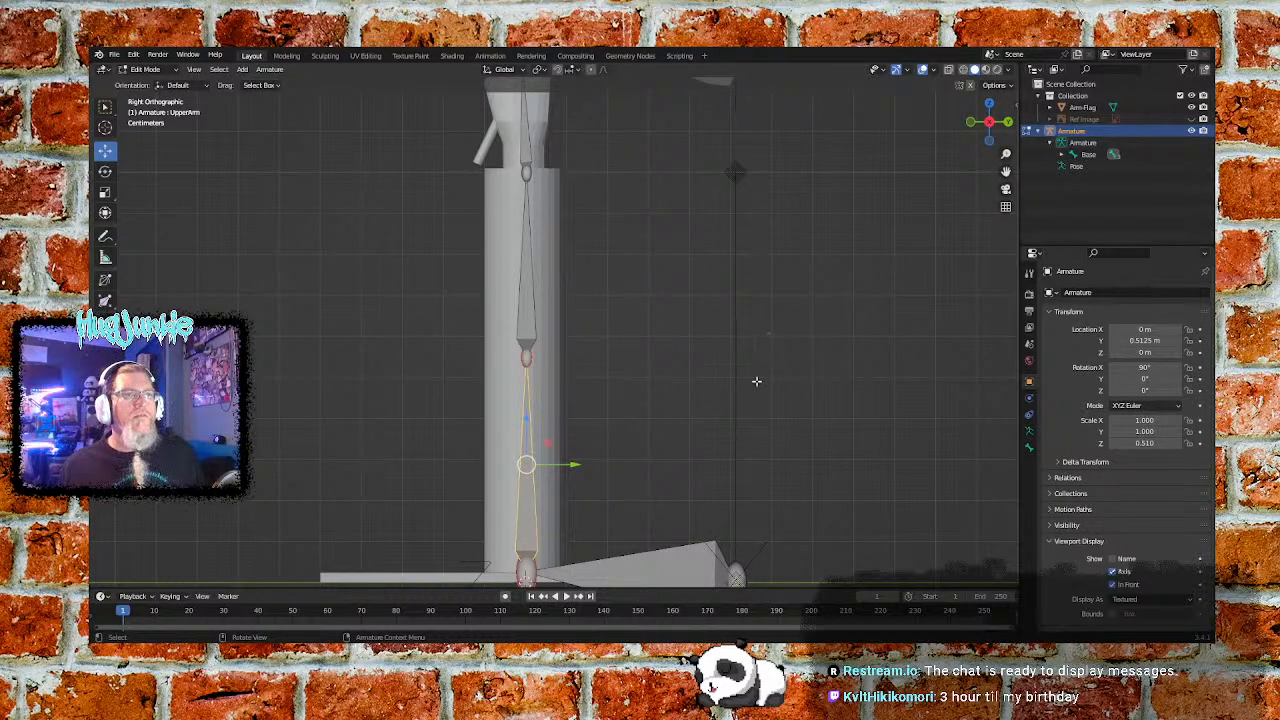
middle_click_drag(771, 400, 806, 392, "ctrl")
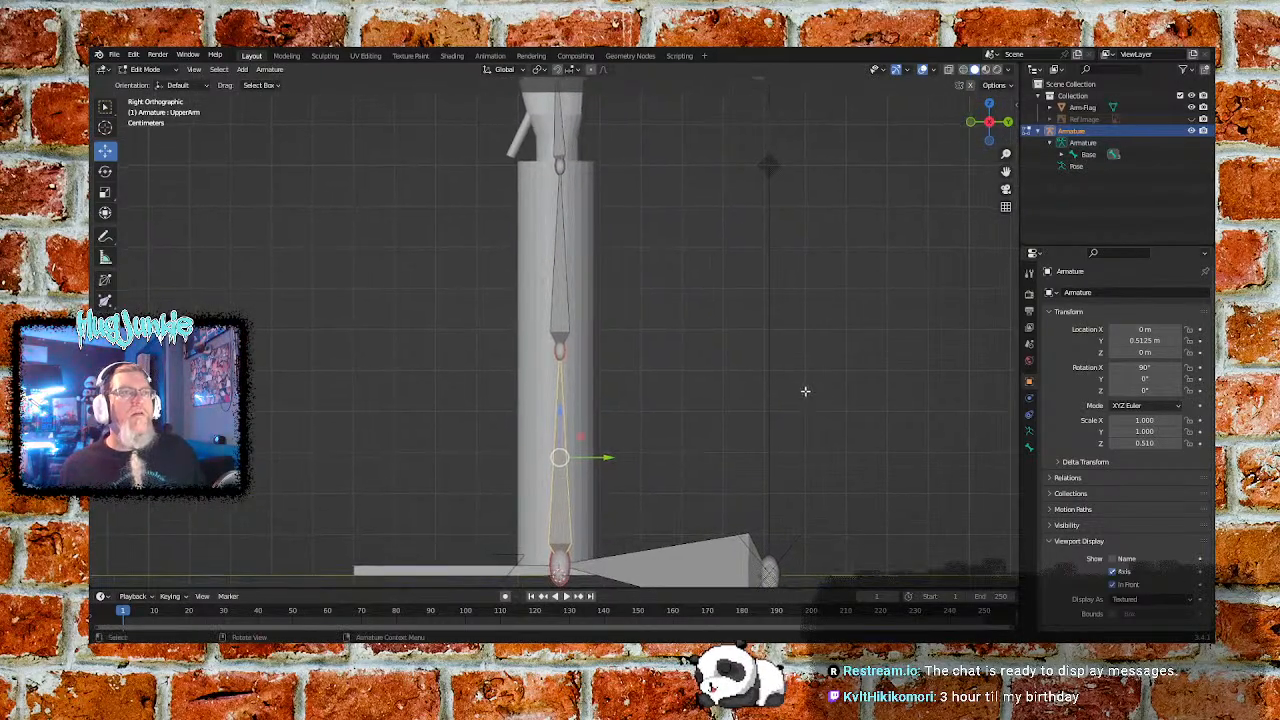
left_click(563, 313)
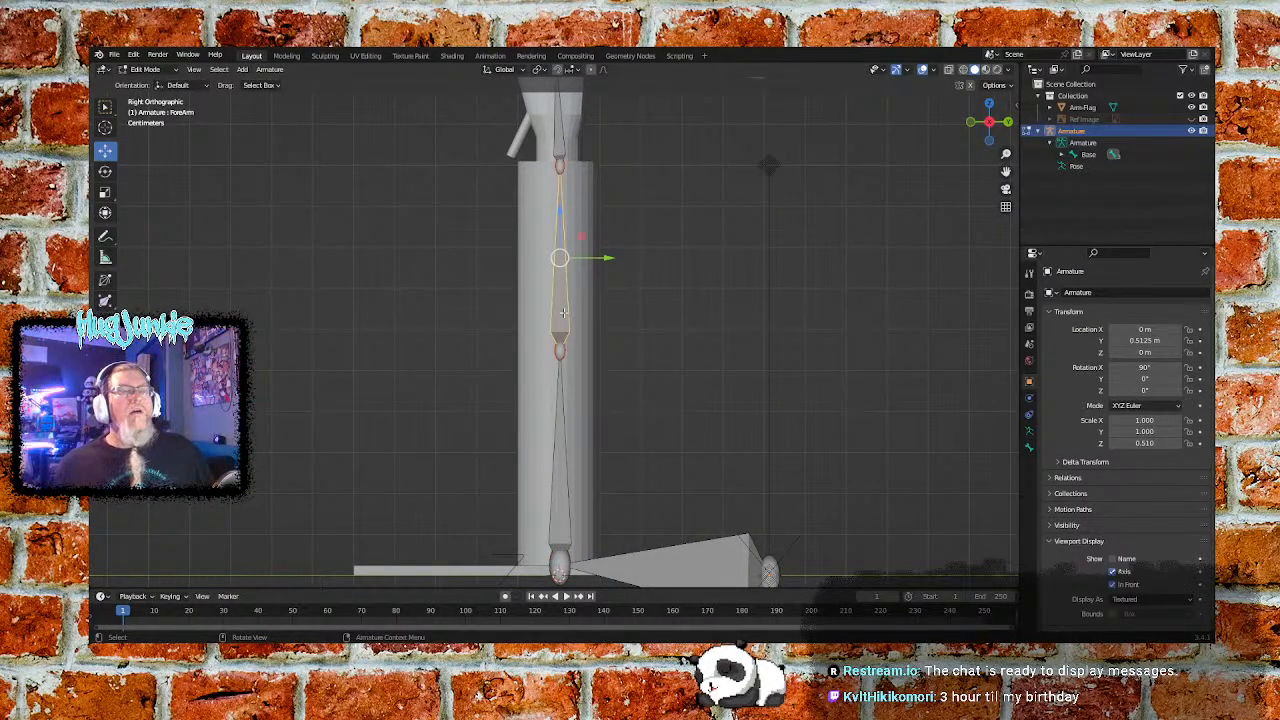
right_click(563, 313)
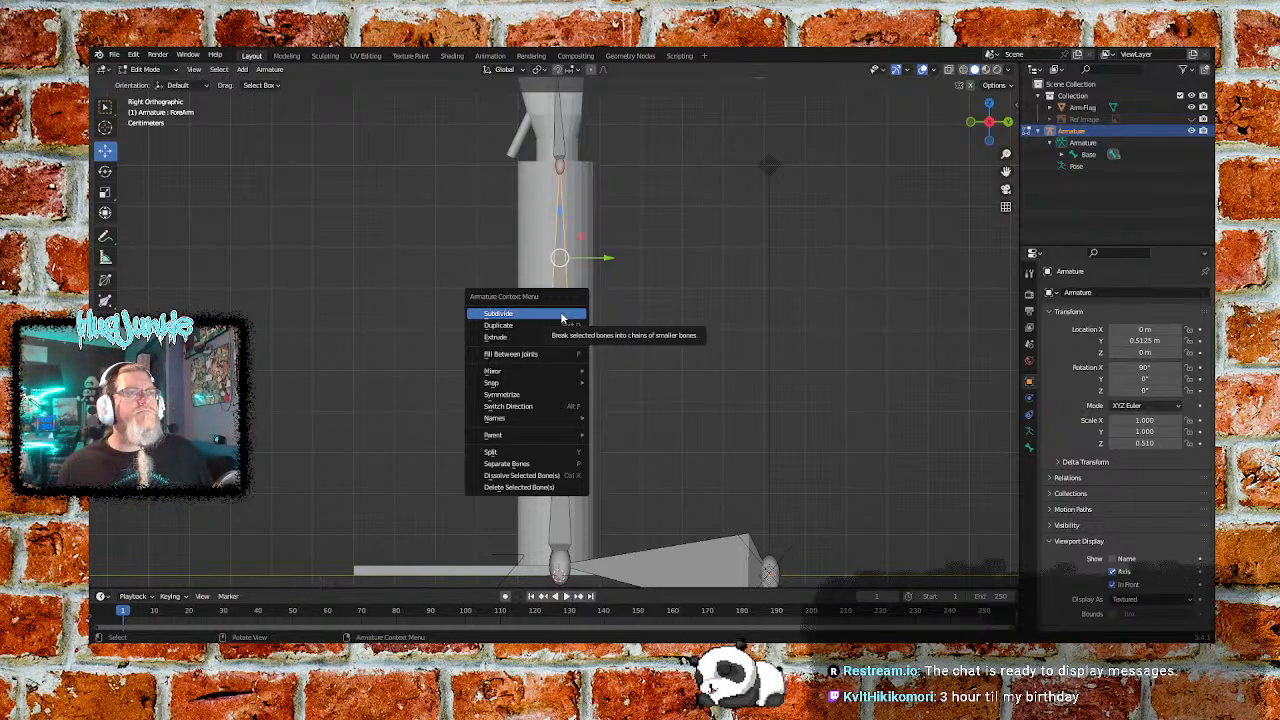
mouse_move(531, 390)
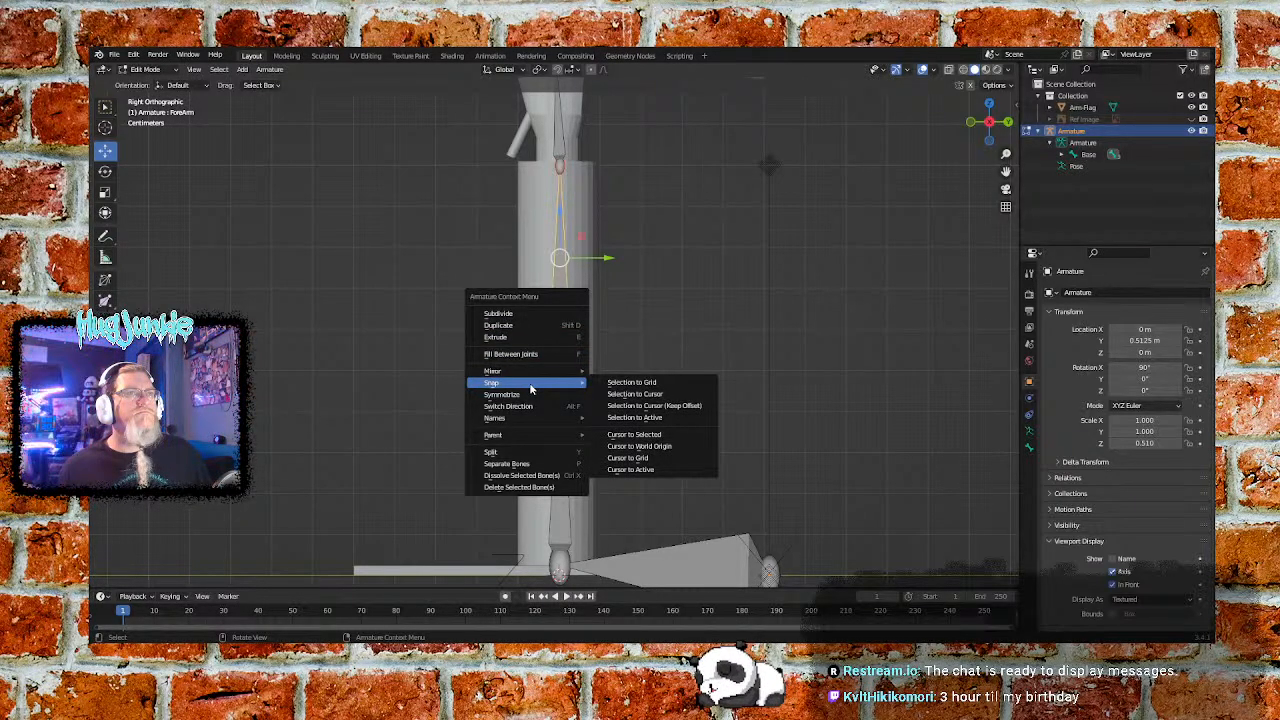
left_click(665, 397)
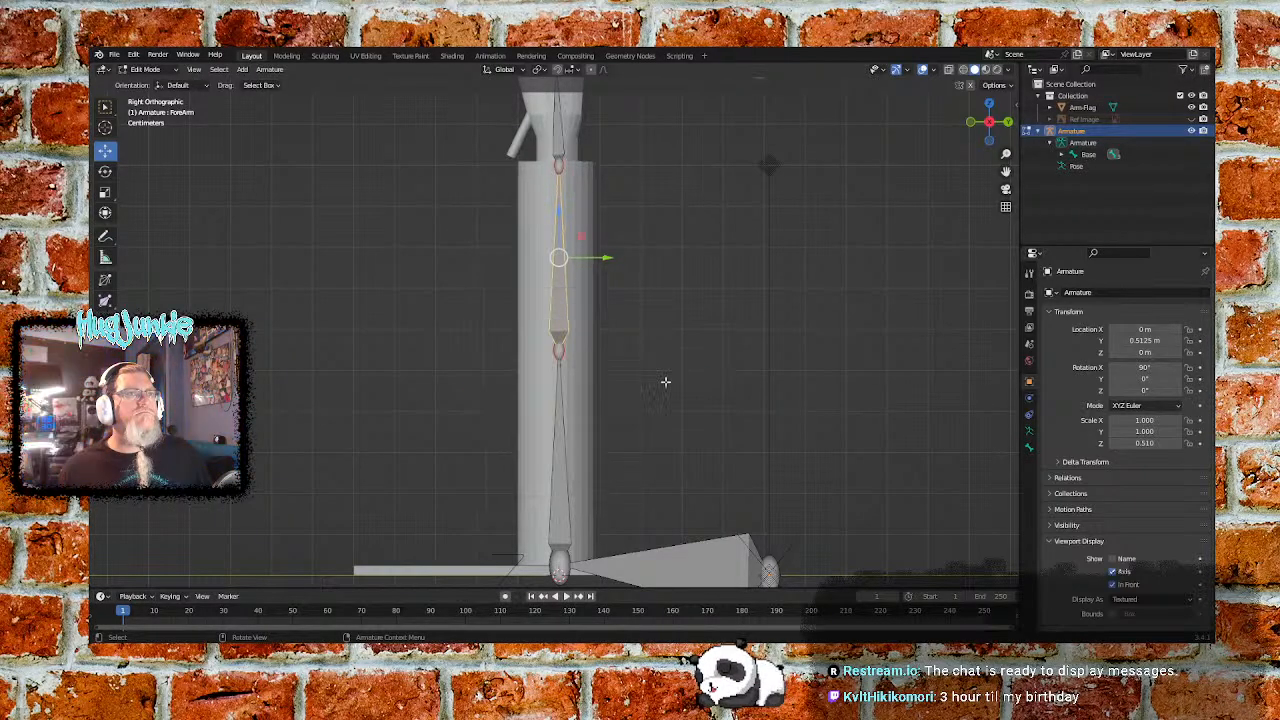
Snap the UpperArm bone to the grid
left_click(562, 432)
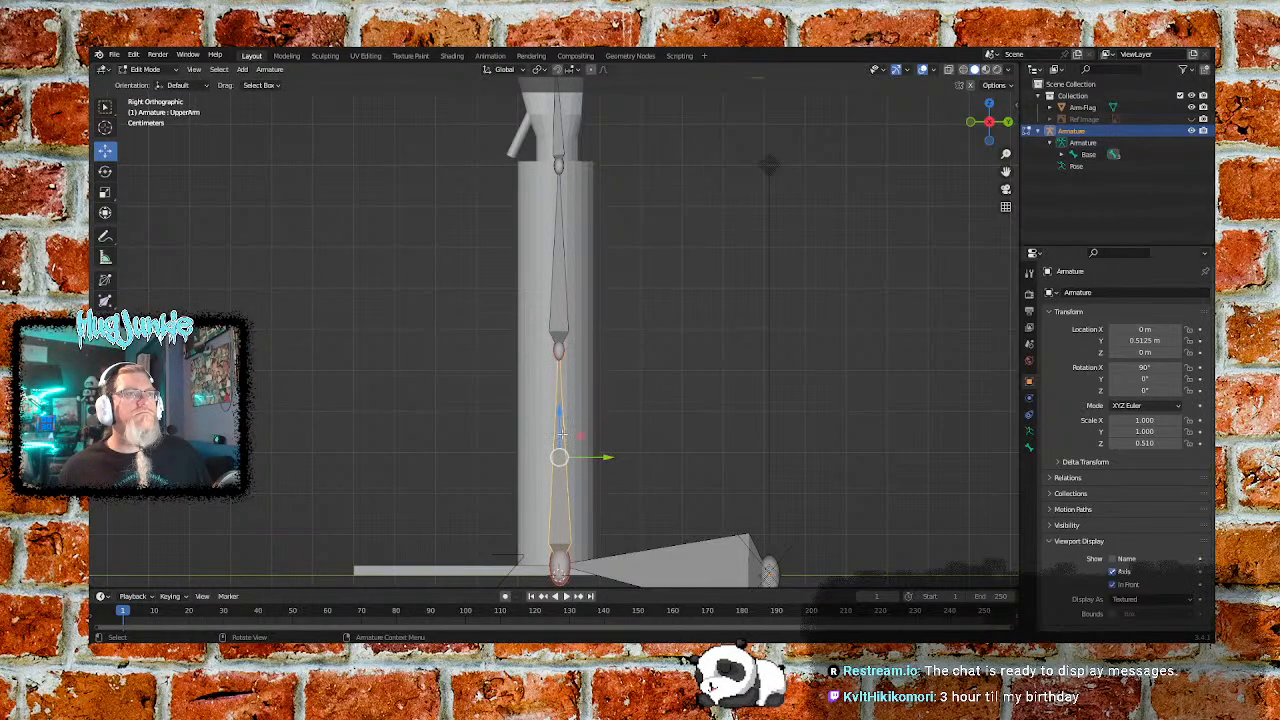
right_click(559, 507)
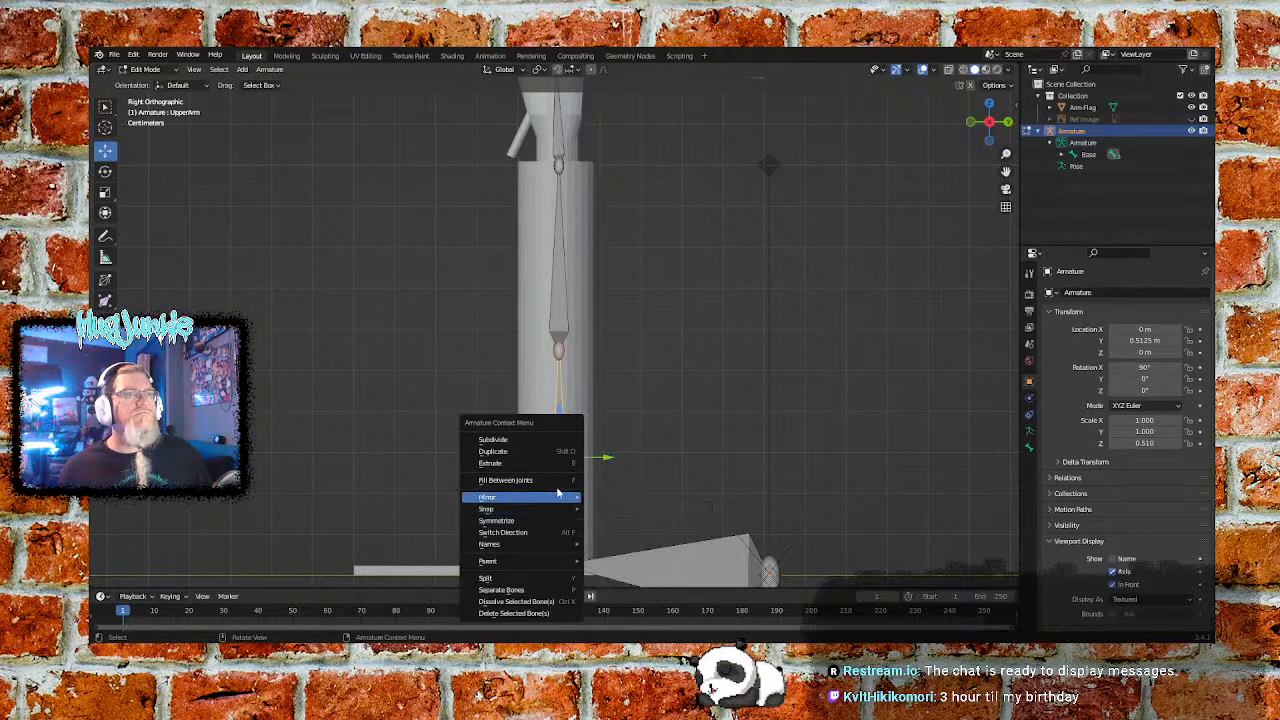
mouse_move(576, 514)
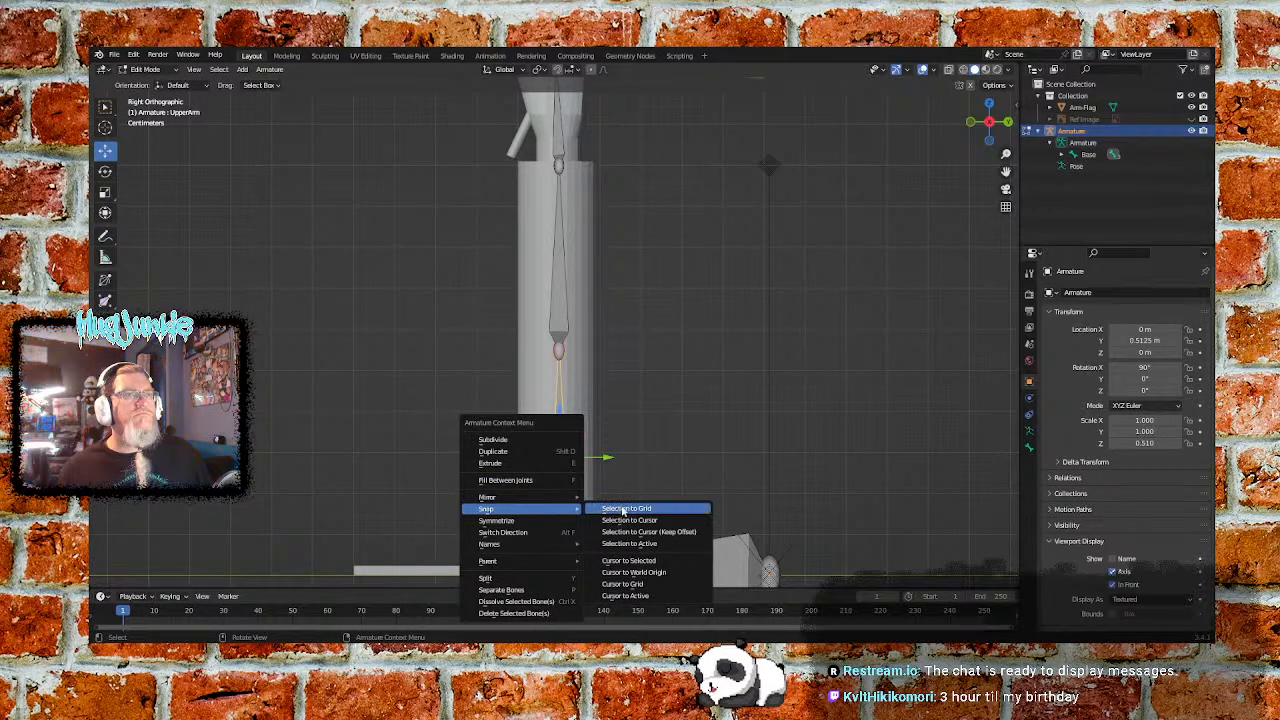
left_click(625, 510)
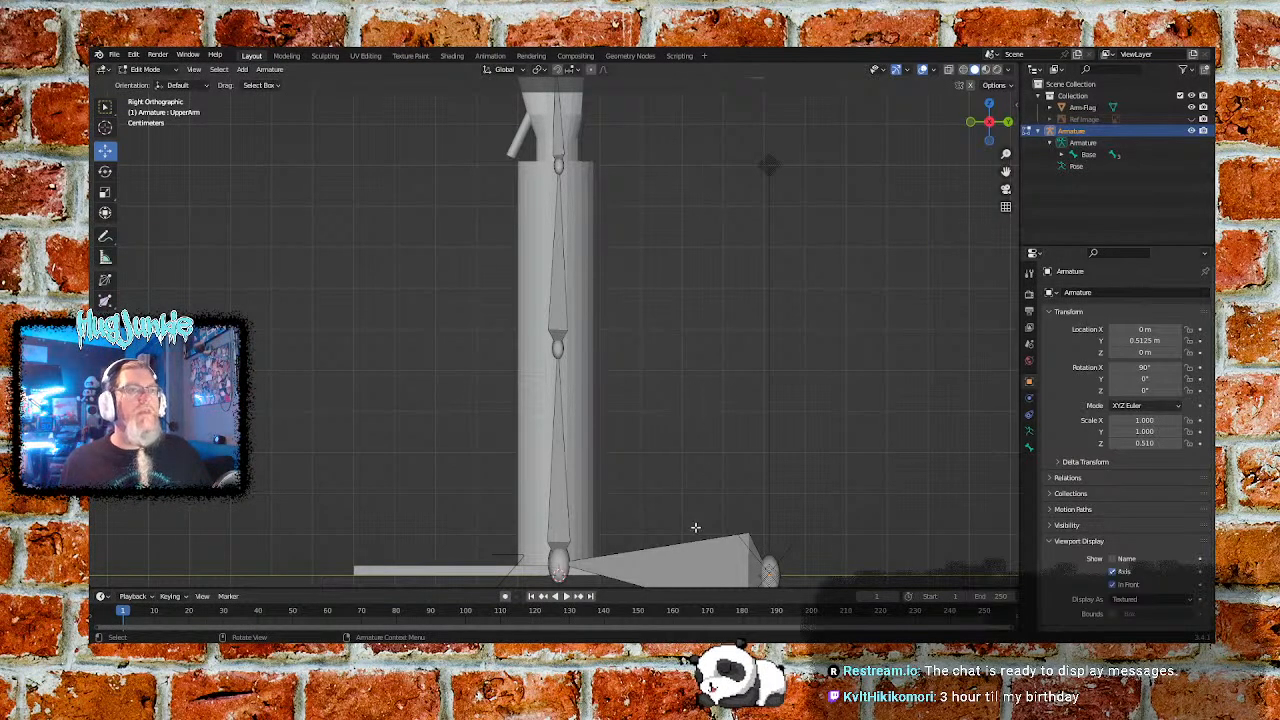
Snap the Base bone to the grid and deselect it
left_click(684, 557)
right_click(720, 555)
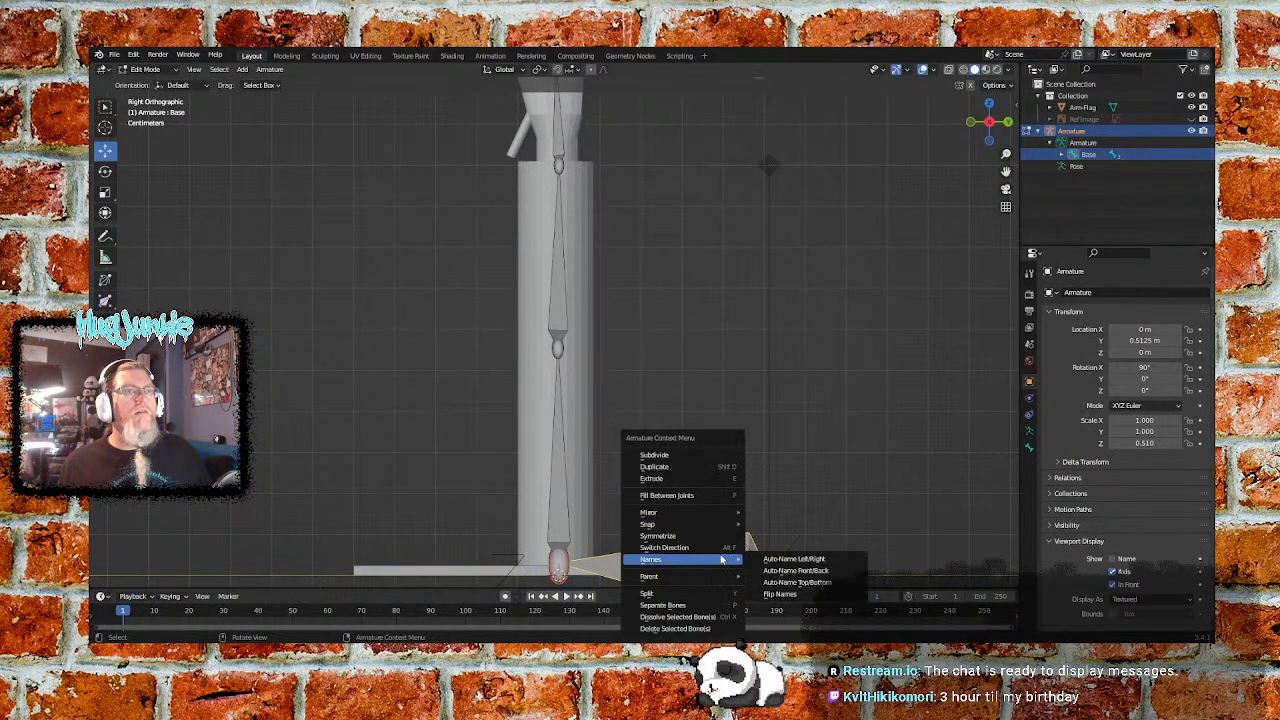
mouse_move(722, 514)
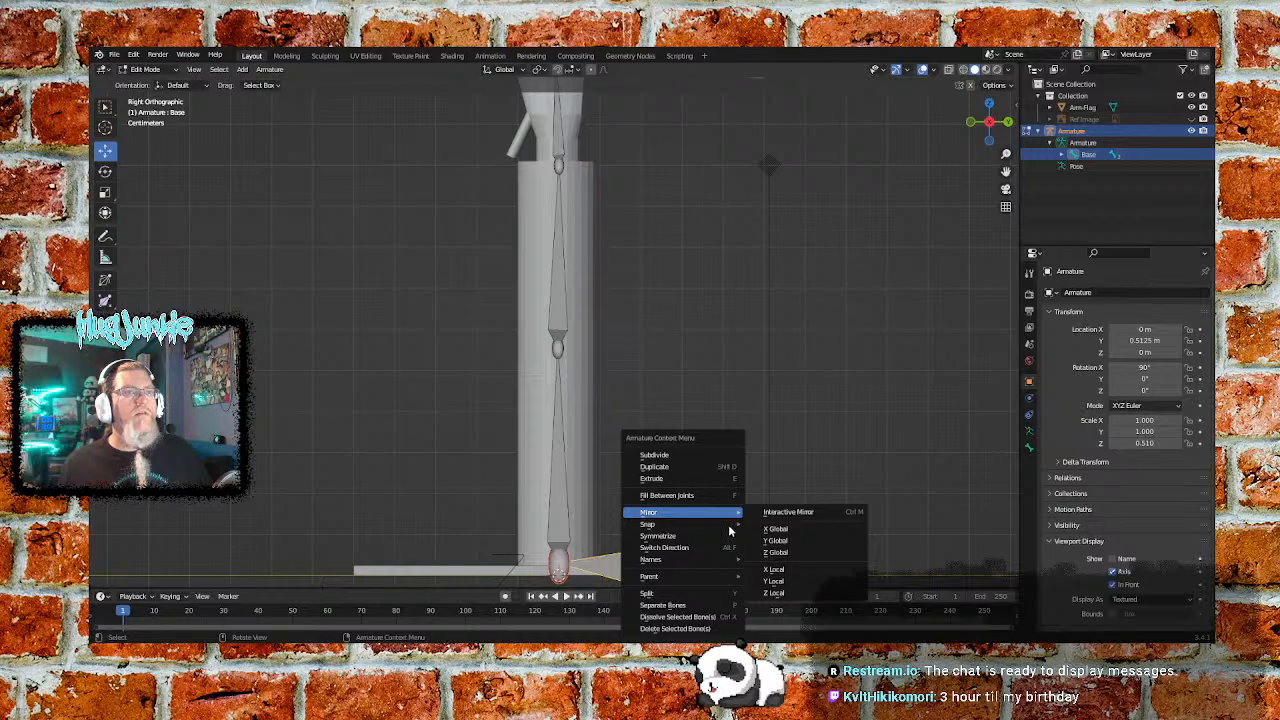
left_click(773, 523)
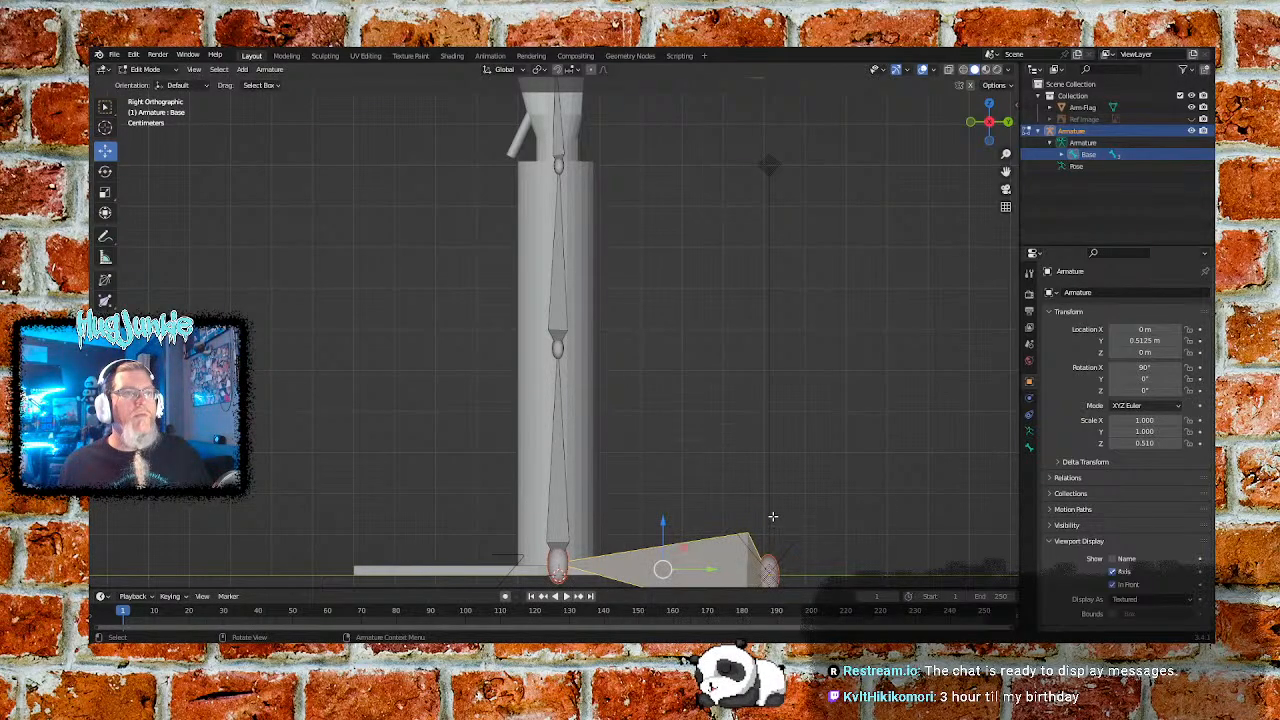
left_click(716, 400)
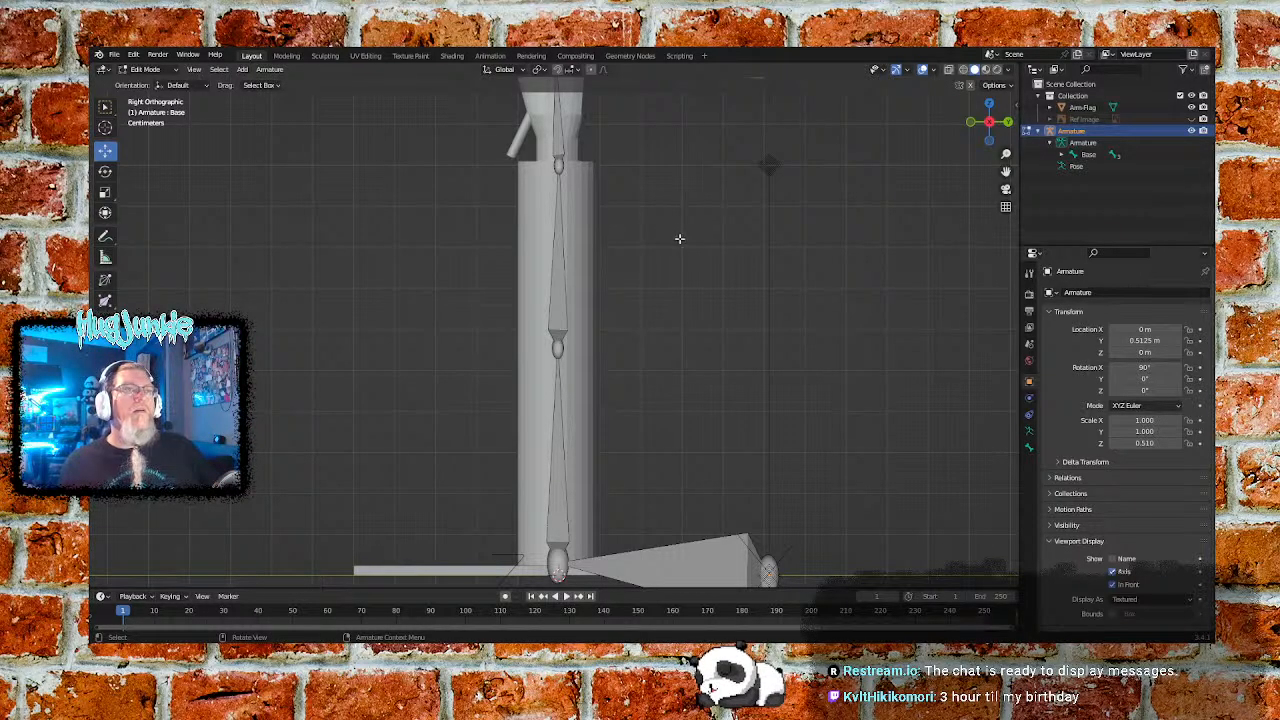
Snap the wrist joint between the ForeArm and Hand bones to the grid and clear the selection
left_click(558, 322)
left_click(559, 158)
right_click(561, 160)
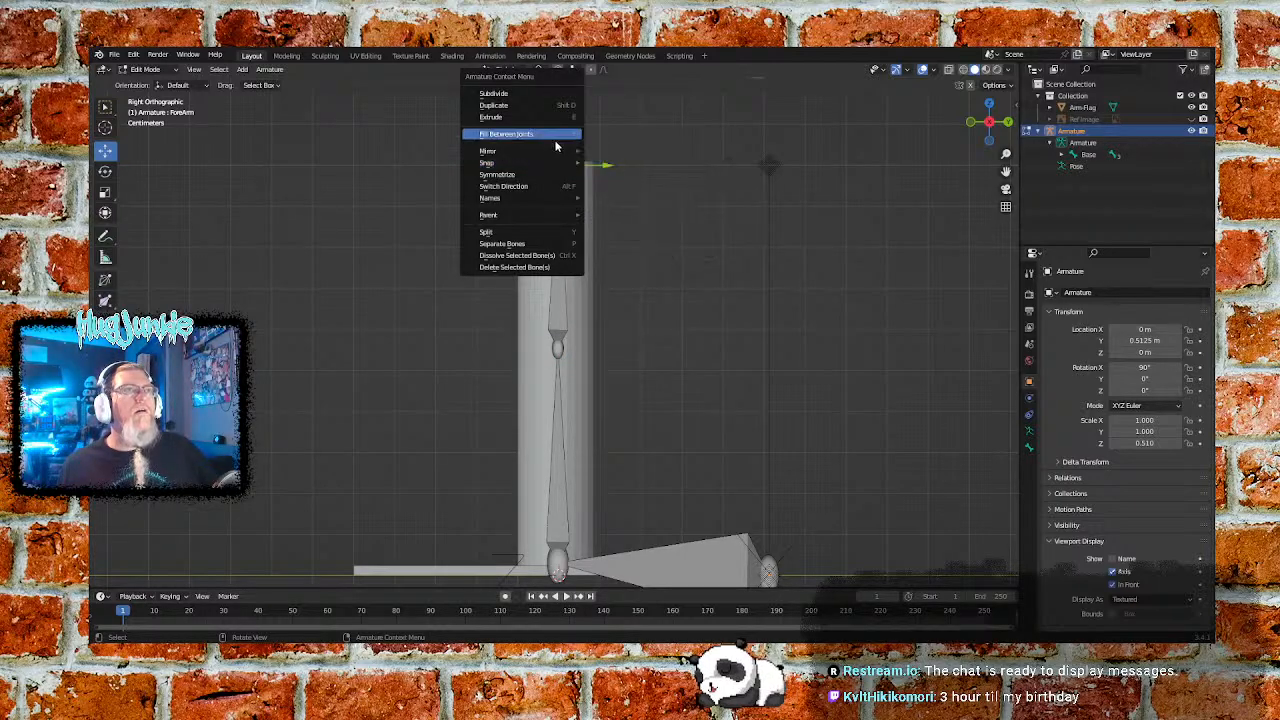
mouse_move(545, 162)
left_click(614, 166)
left_click(692, 213)
Snap the elbow joint between the UpperArm and ForeArm bones to the grid
left_click(560, 349)
right_click(560, 352)
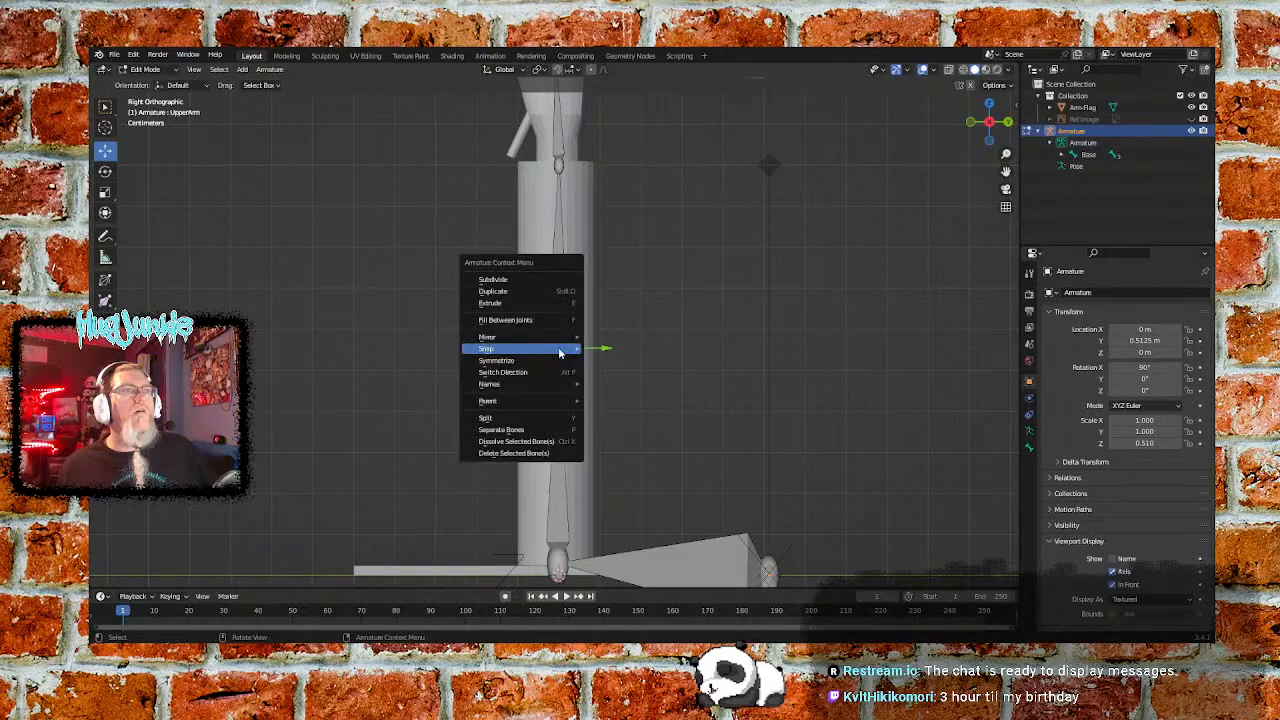
mouse_move(560, 352)
left_click(618, 354)
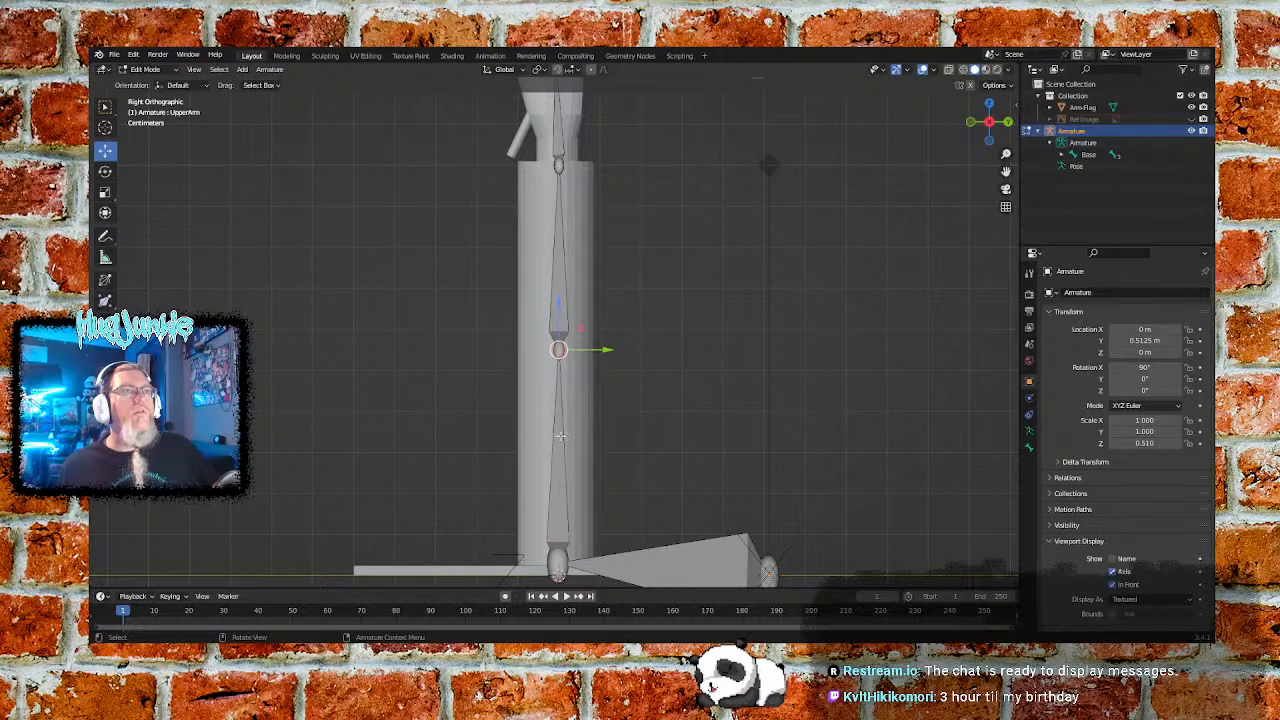
Snap the joint between the Base and UpperArm bones to the grid
left_click(560, 566)
right_click(562, 565)
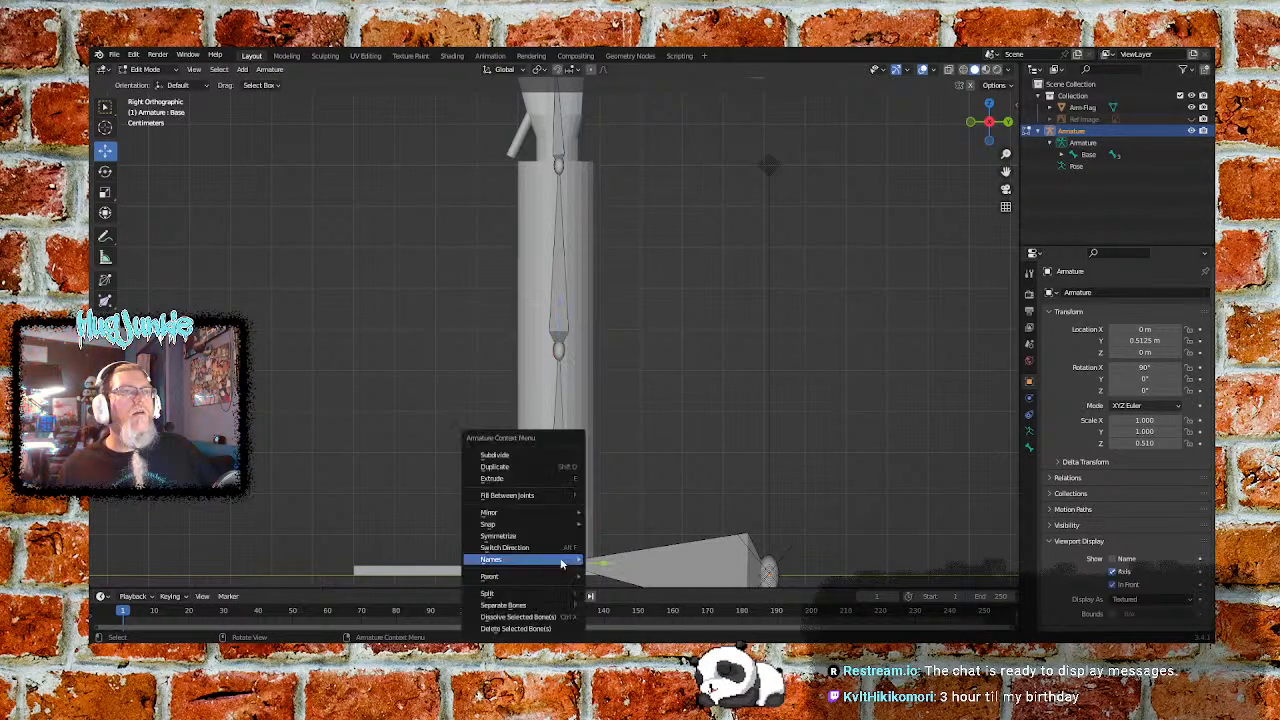
mouse_move(568, 526)
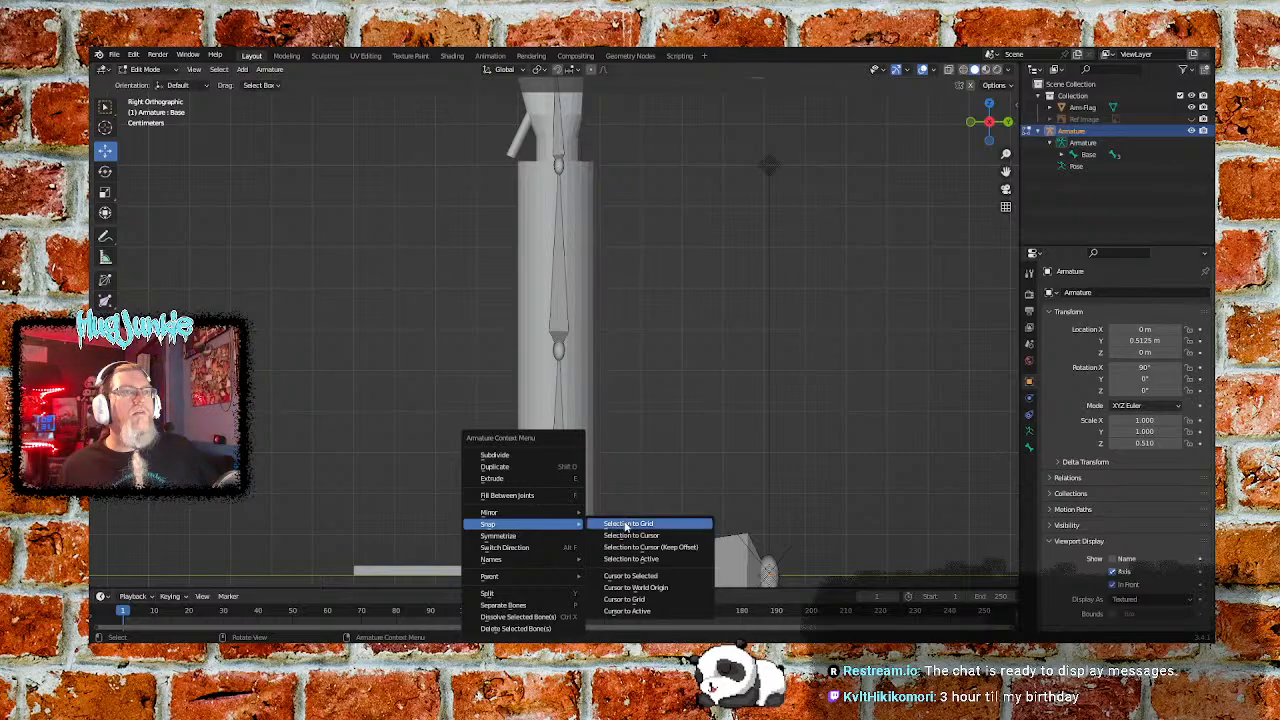
left_click(626, 525)
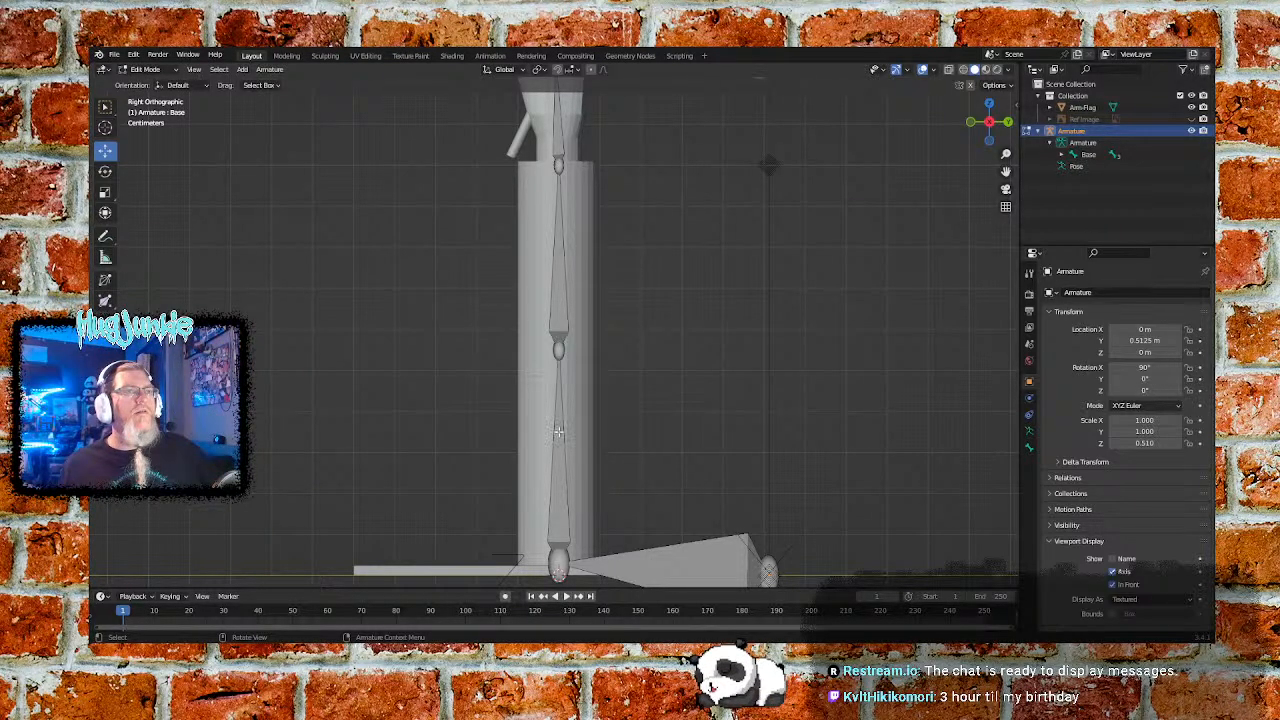
Try rotating the UpperArm bone with the Rotate tool, undo the rotation and clear the selection
left_click(558, 432)
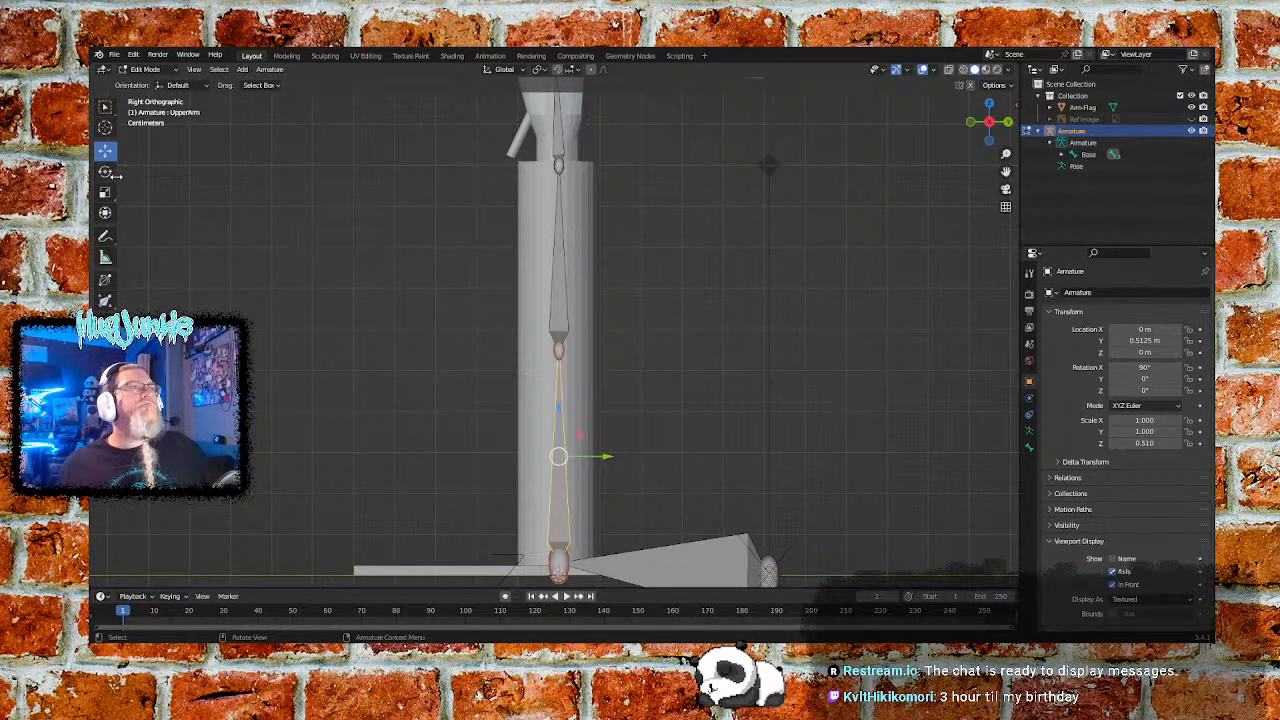
left_click(106, 172)
left_click_drag(583, 420, 627, 413)
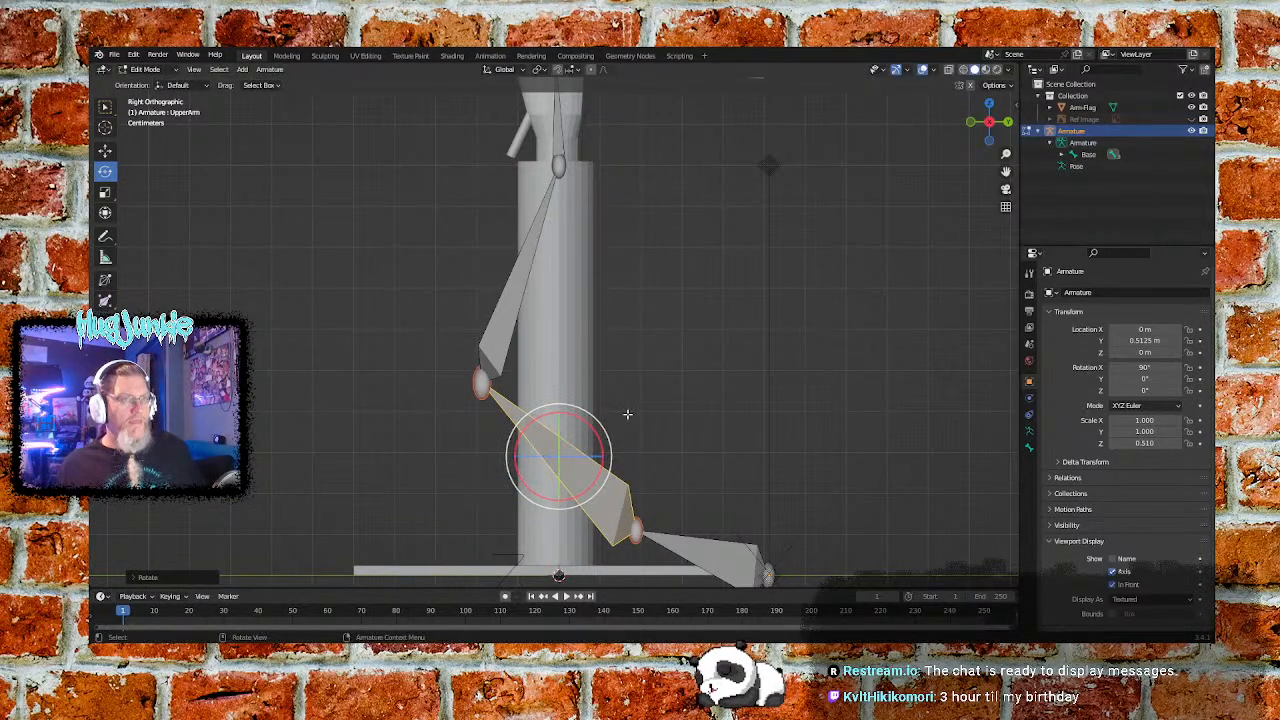
key("ctrl+z")
left_click(678, 470)
Try rotating the joint between the Base and UpperArm bones, and undo the rotation
left_click(676, 562)
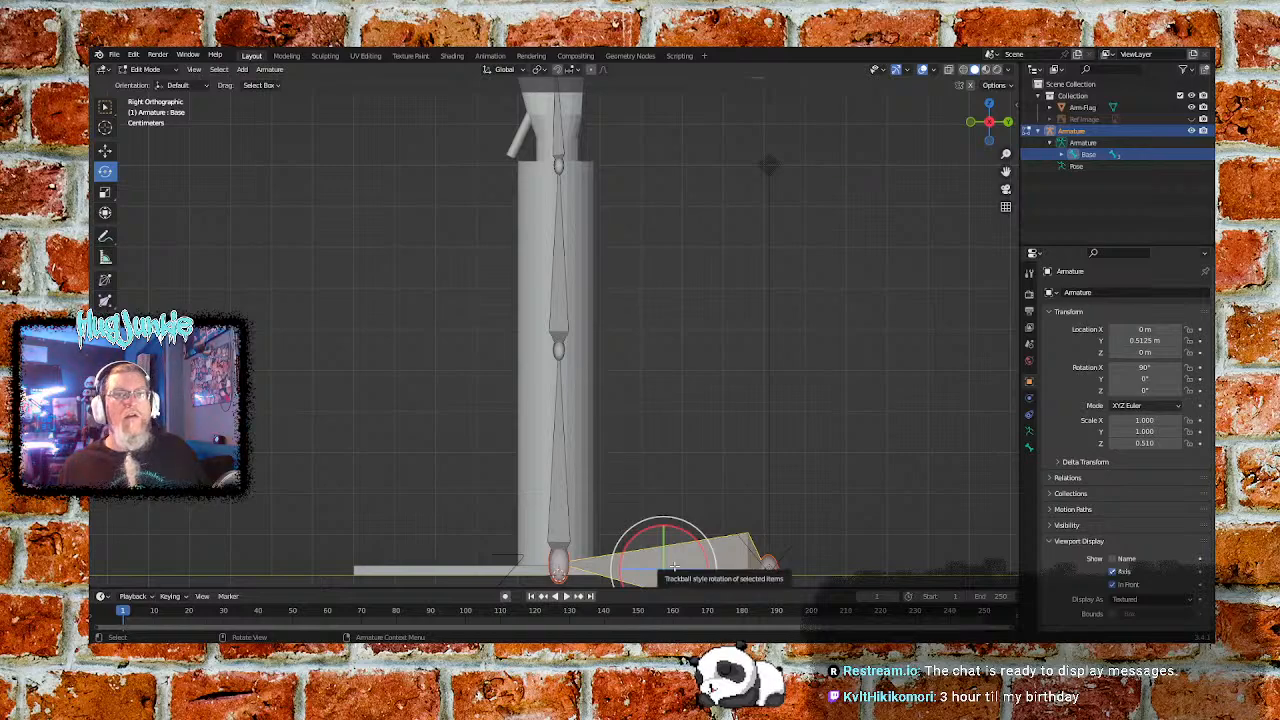
scroll(1067, 535, "down", 1)
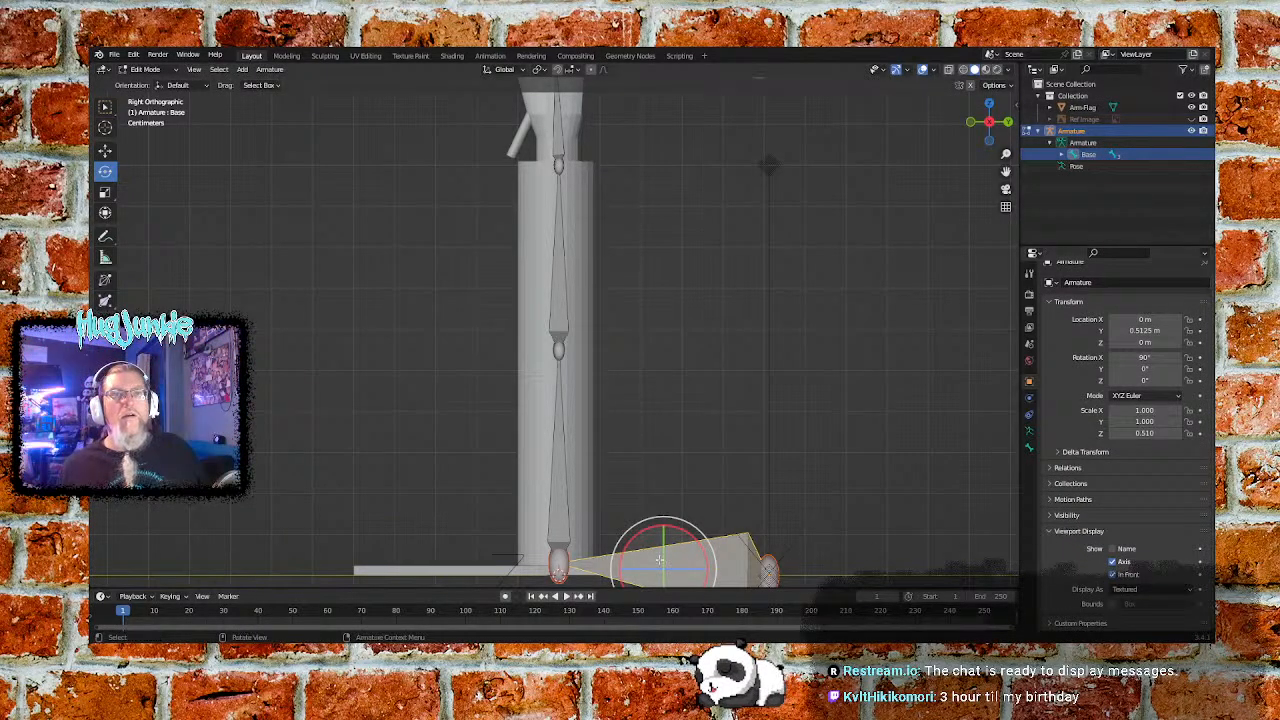
left_click(558, 558)
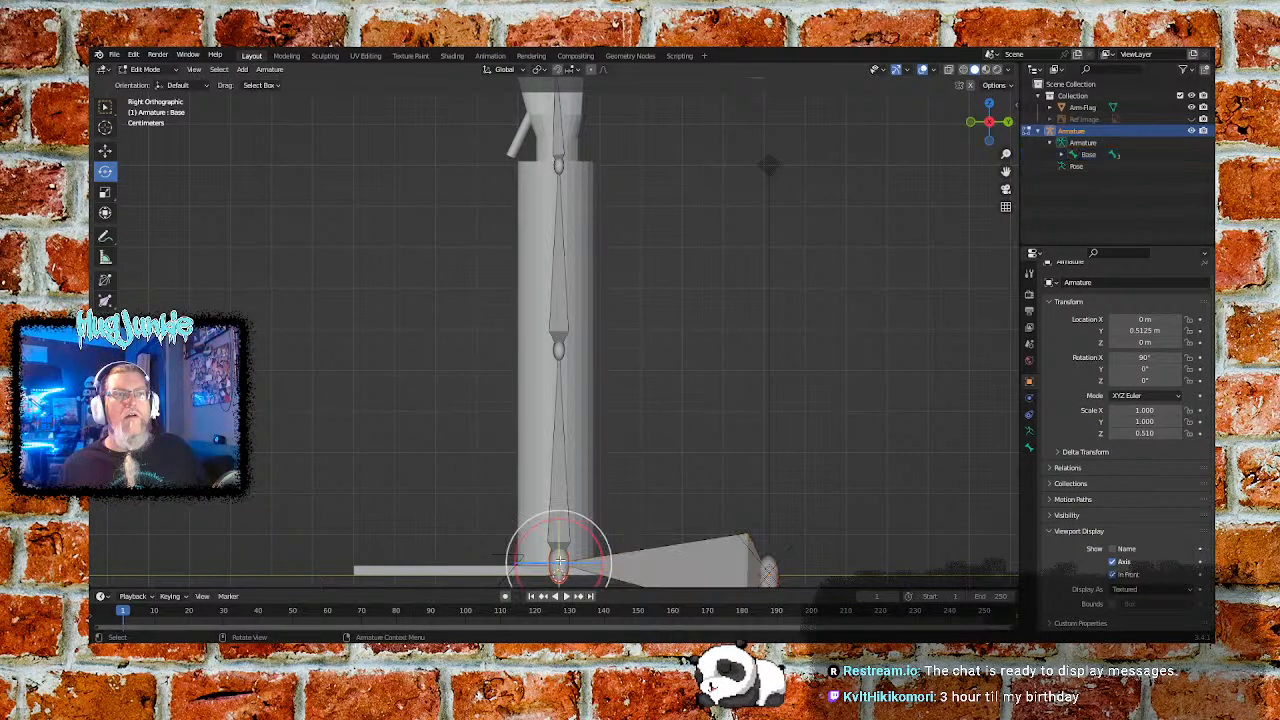
left_click_drag(578, 516, 652, 507)
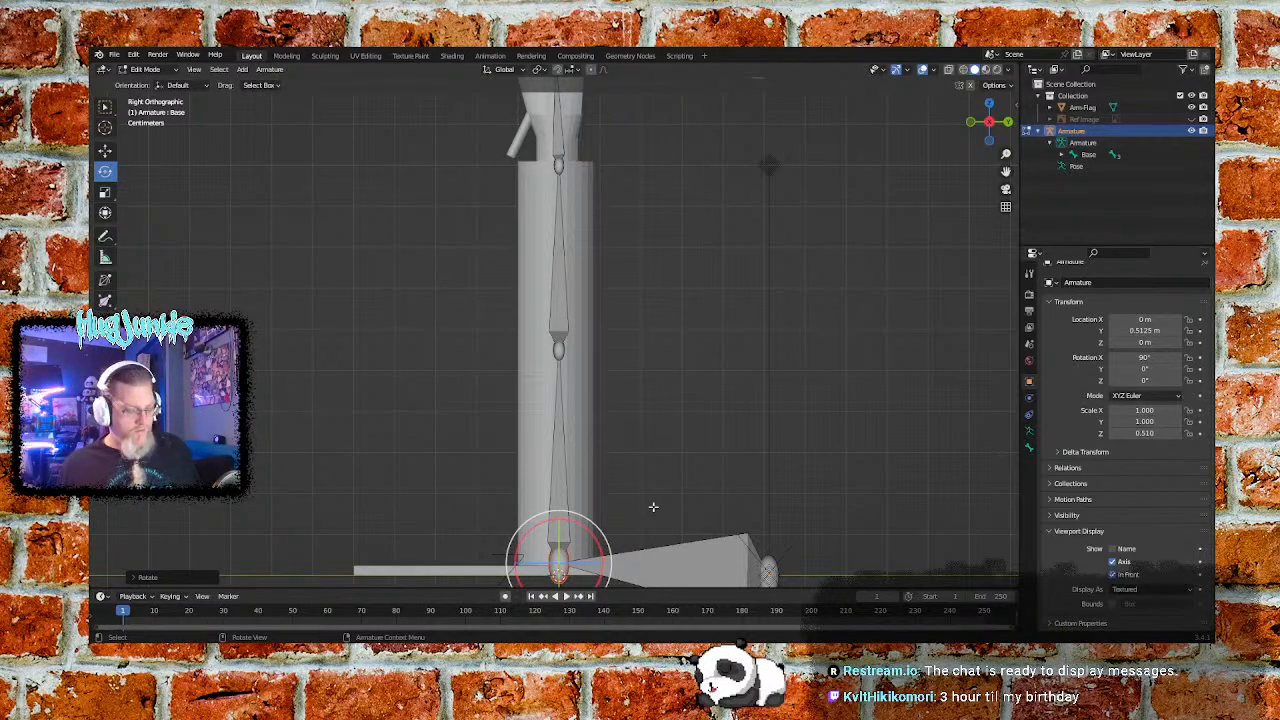
key("ctrl+z")
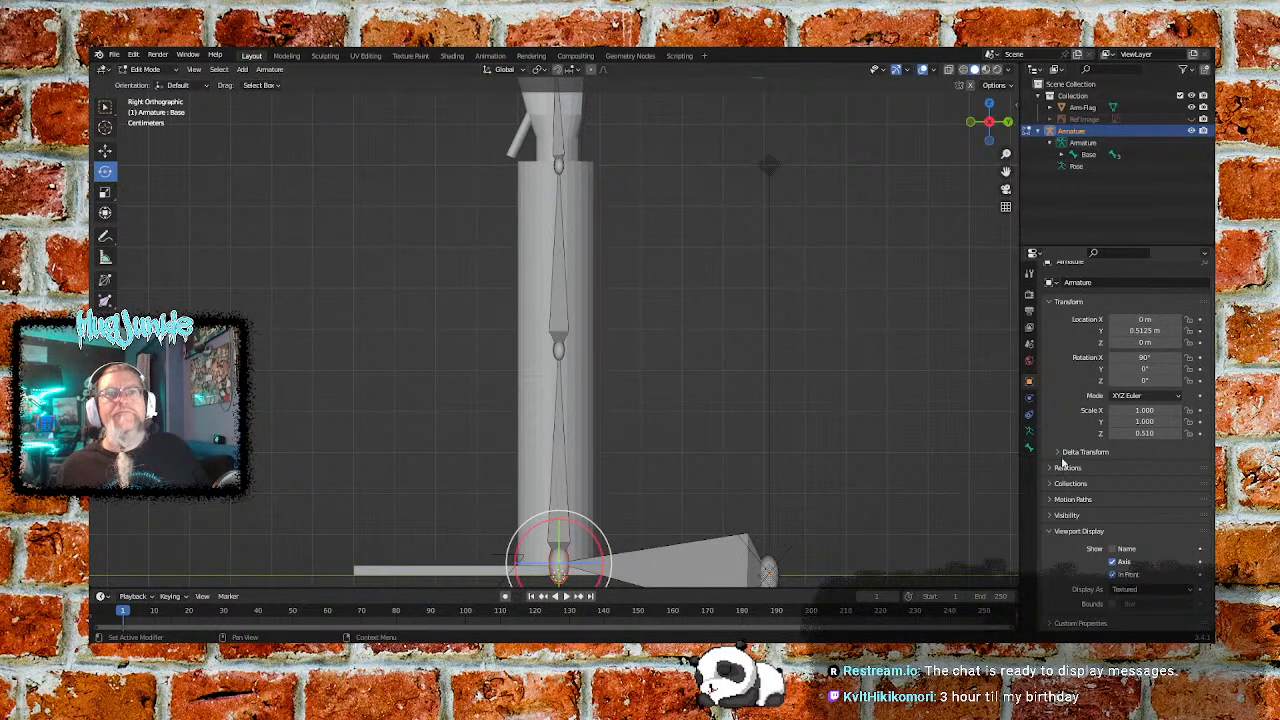
Examine the armature's data settings and the parent and inheritance relations of the UpperArm, ForeArm and Hand bones
left_click(1029, 431)
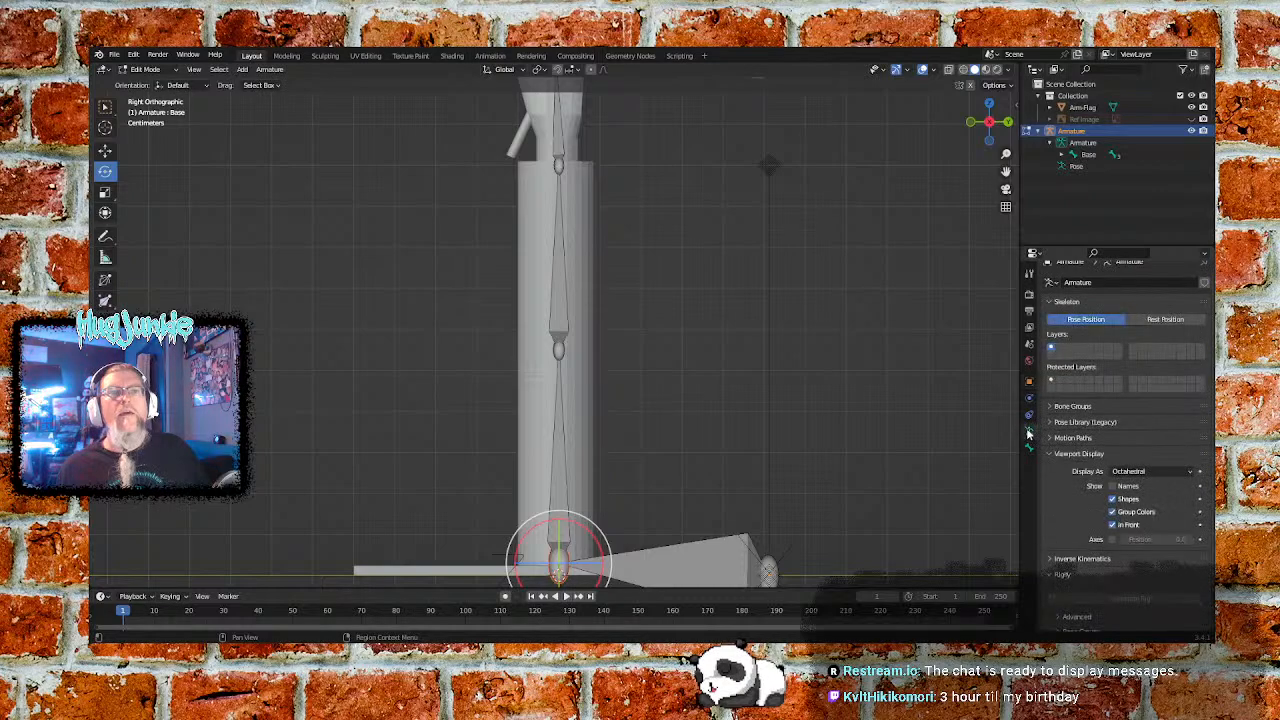
scroll(1072, 468, "down", 2)
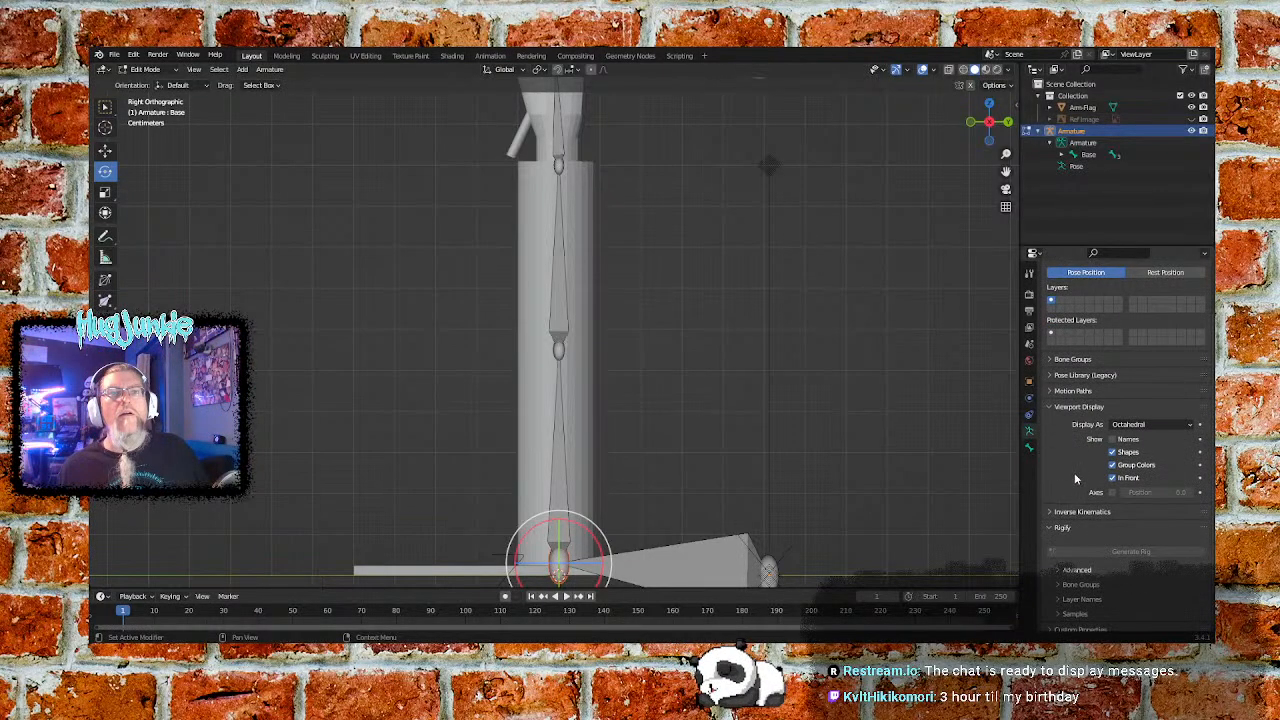
left_click(714, 563)
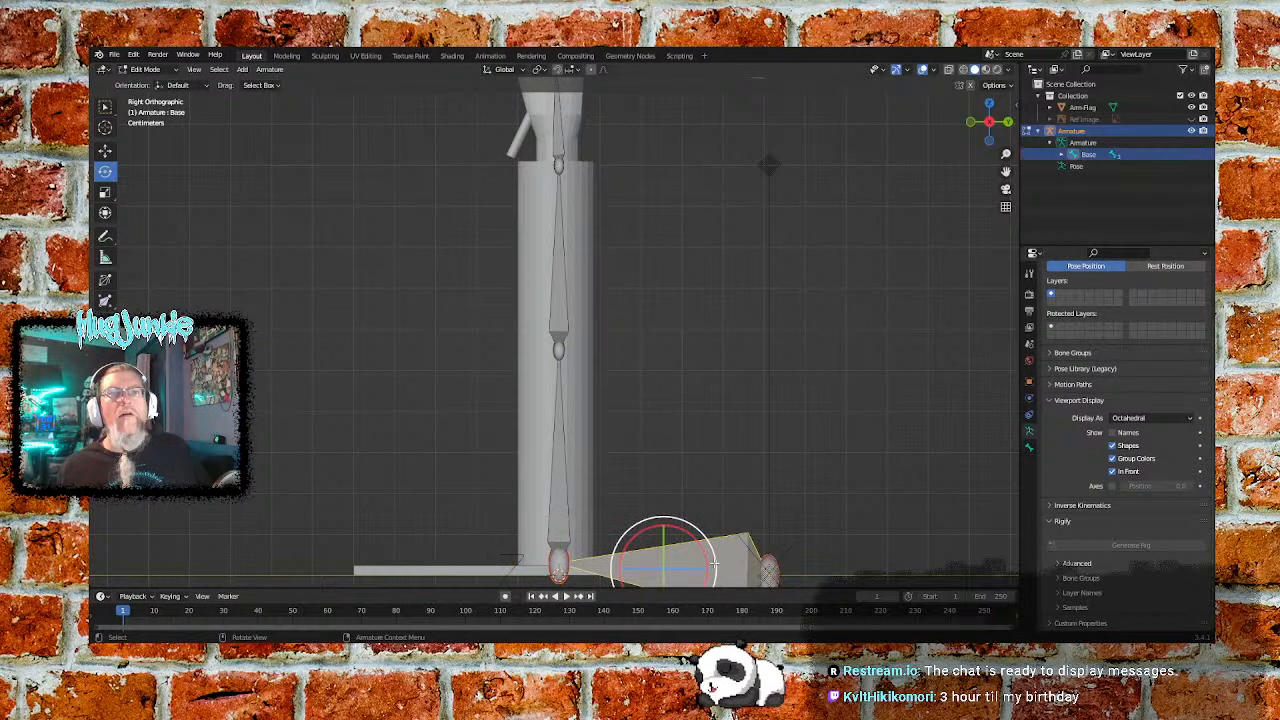
left_click(563, 481)
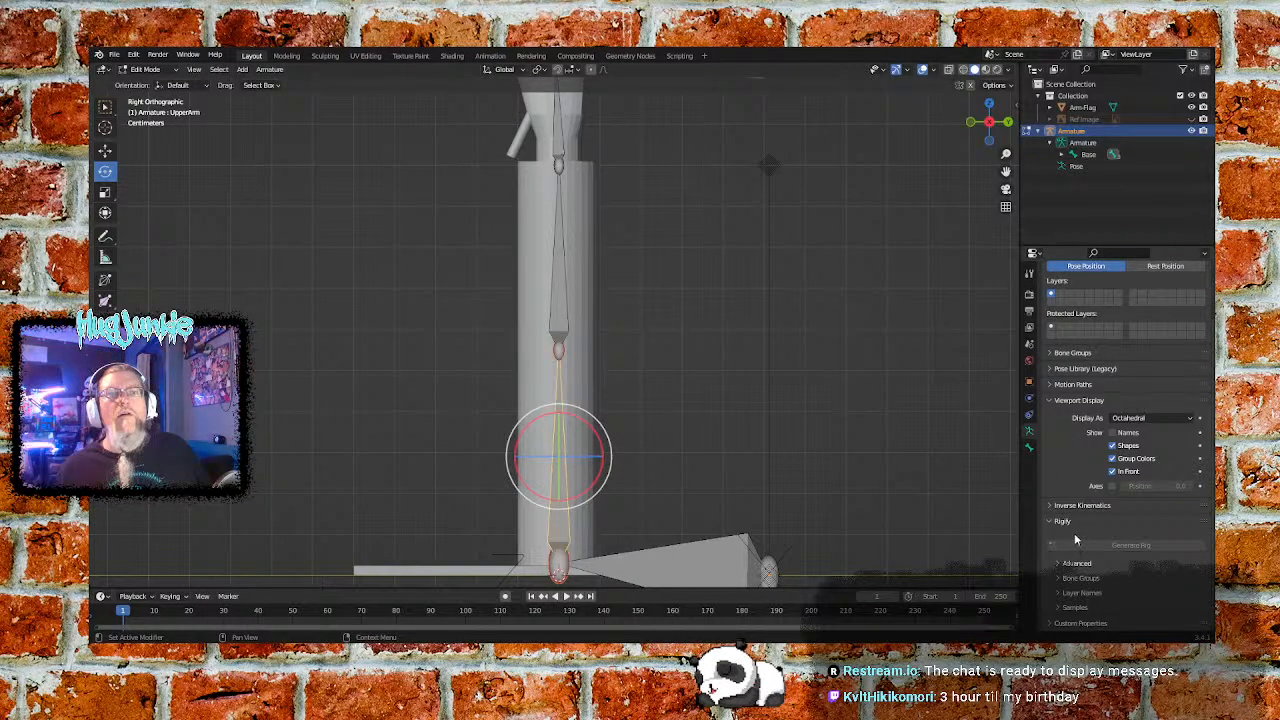
left_click(1029, 447)
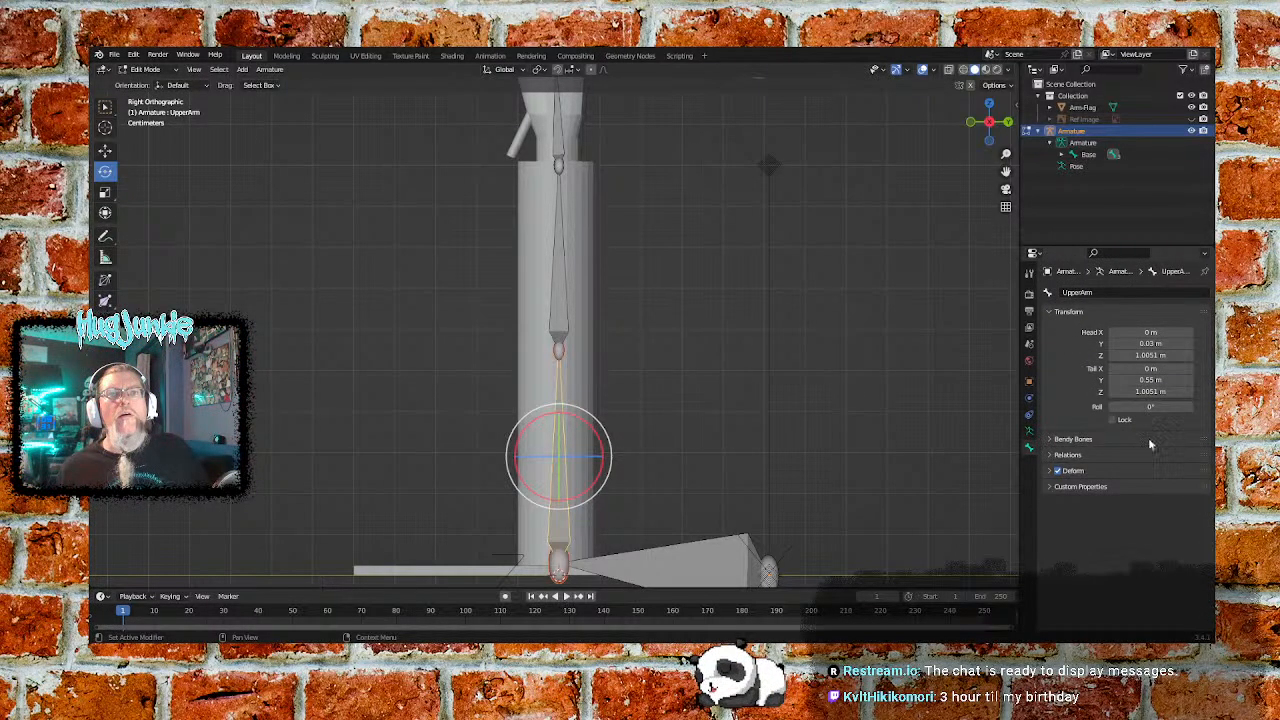
left_click(1050, 456)
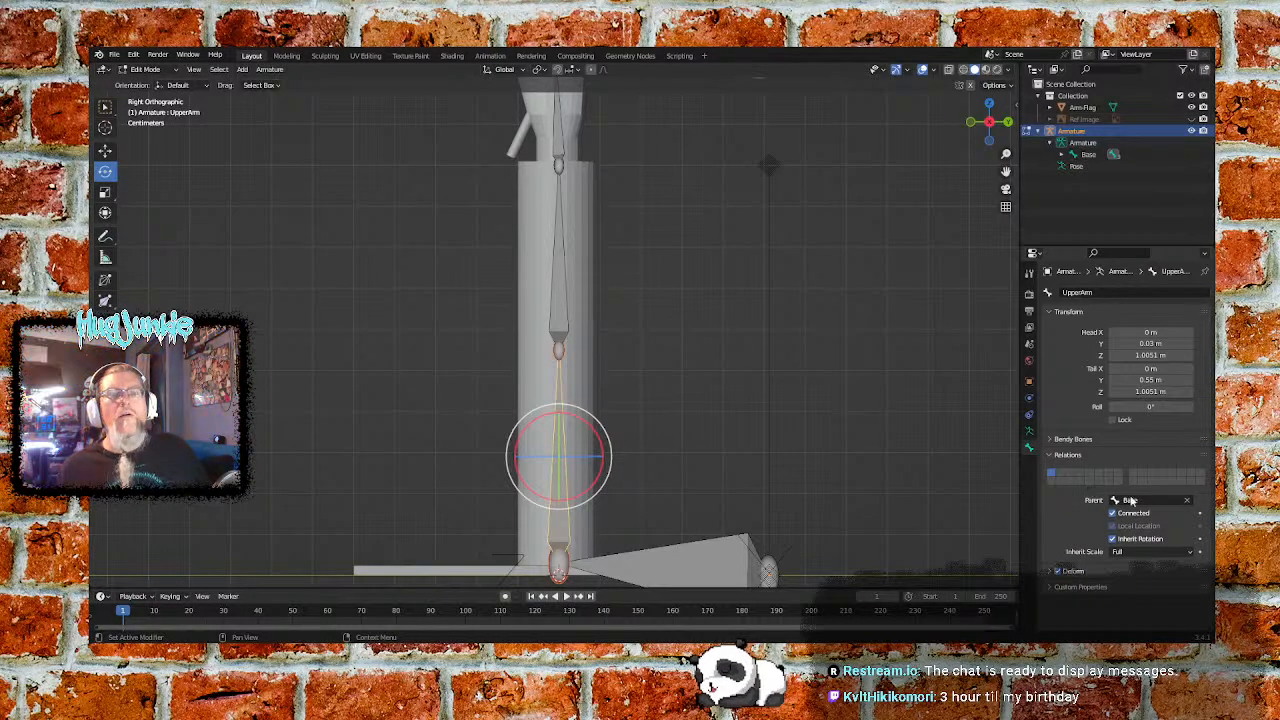
left_click(560, 305)
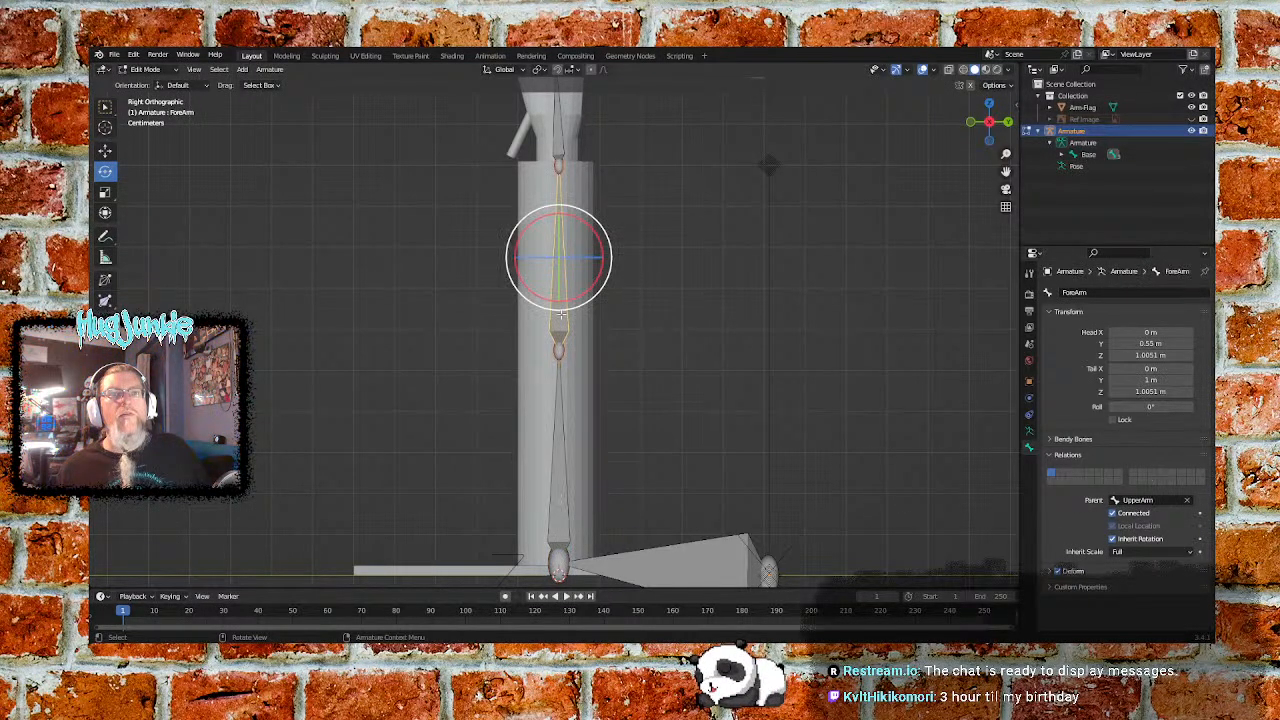
left_click(558, 142)
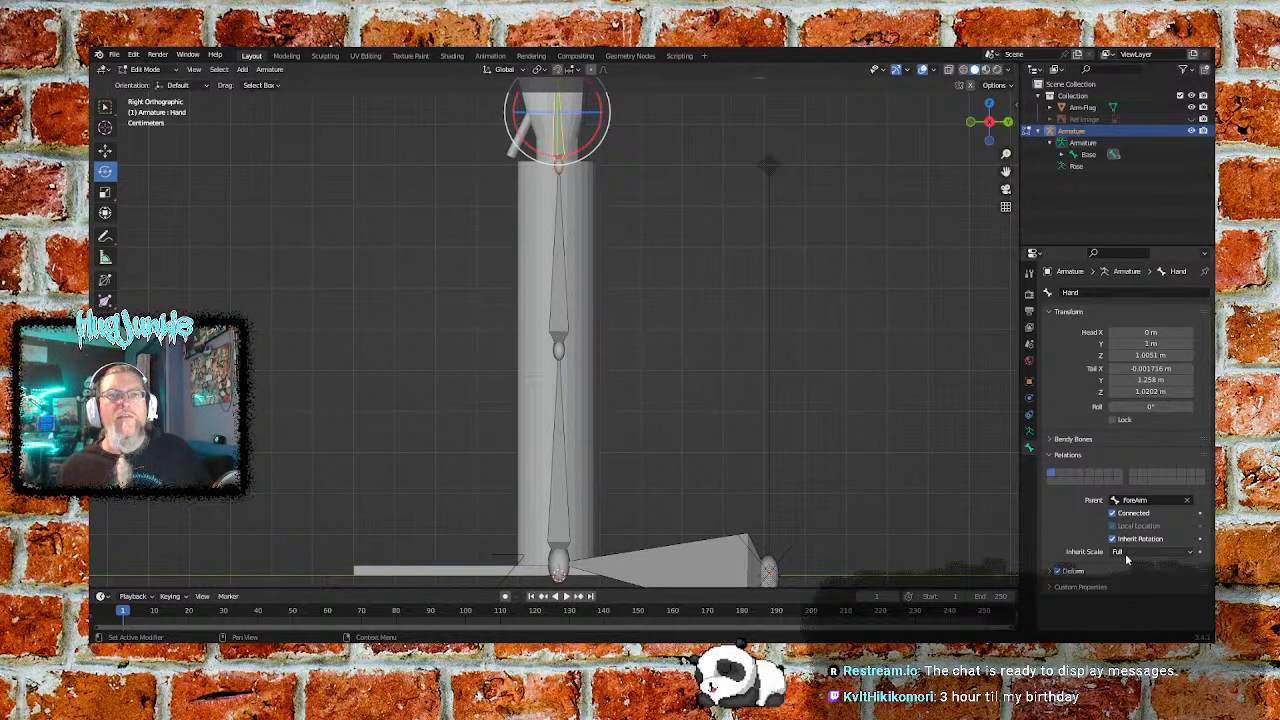
left_click(1189, 553)
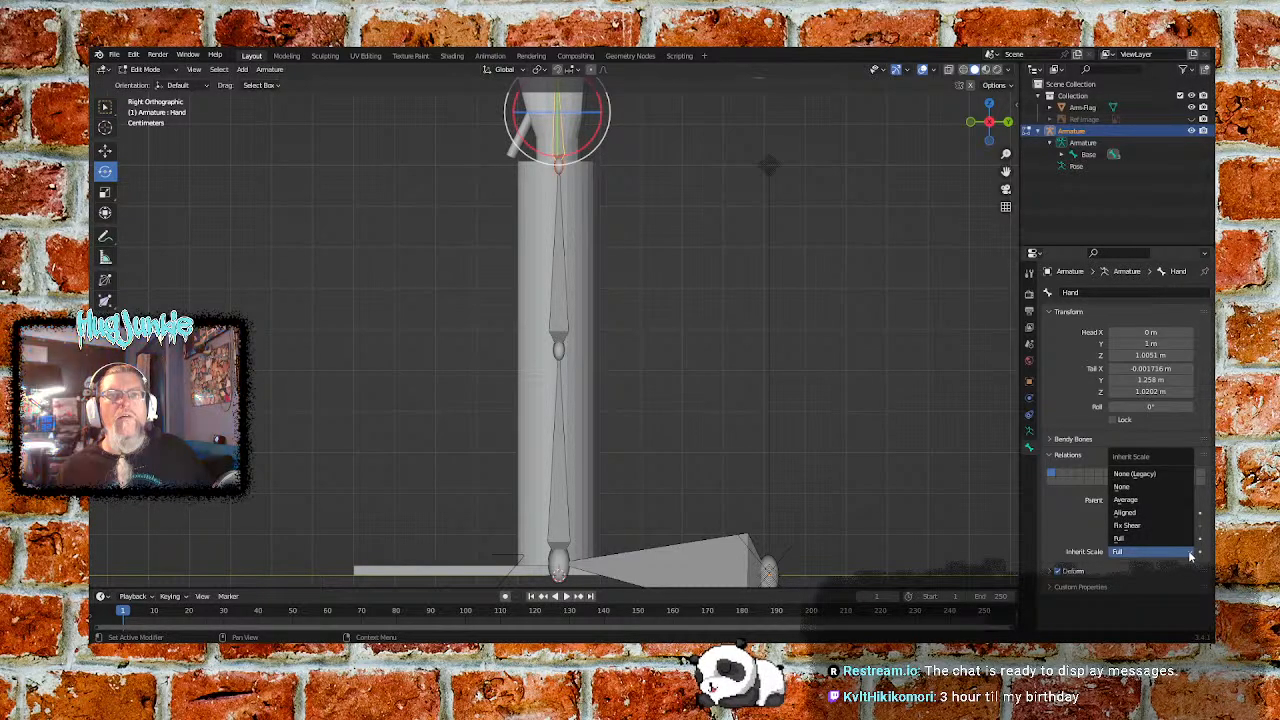
left_click(823, 468)
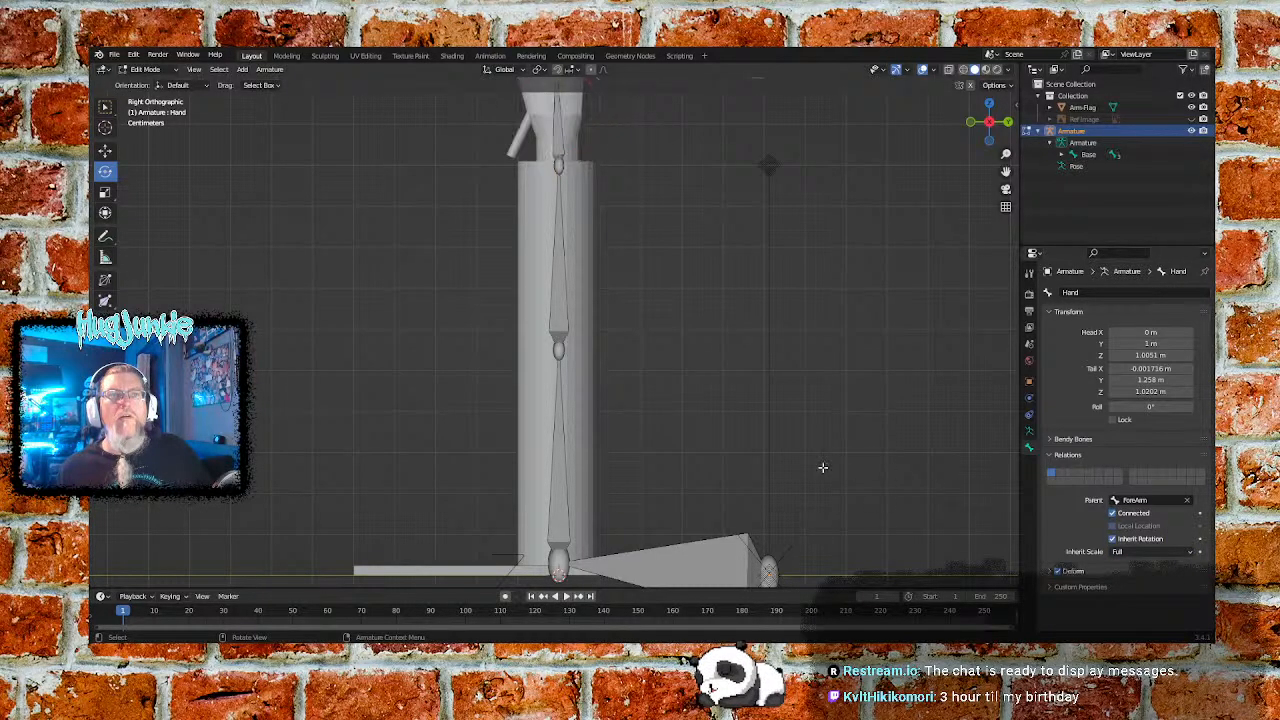
Lock the Base bone's transform so it cannot be edited
left_click(628, 570)
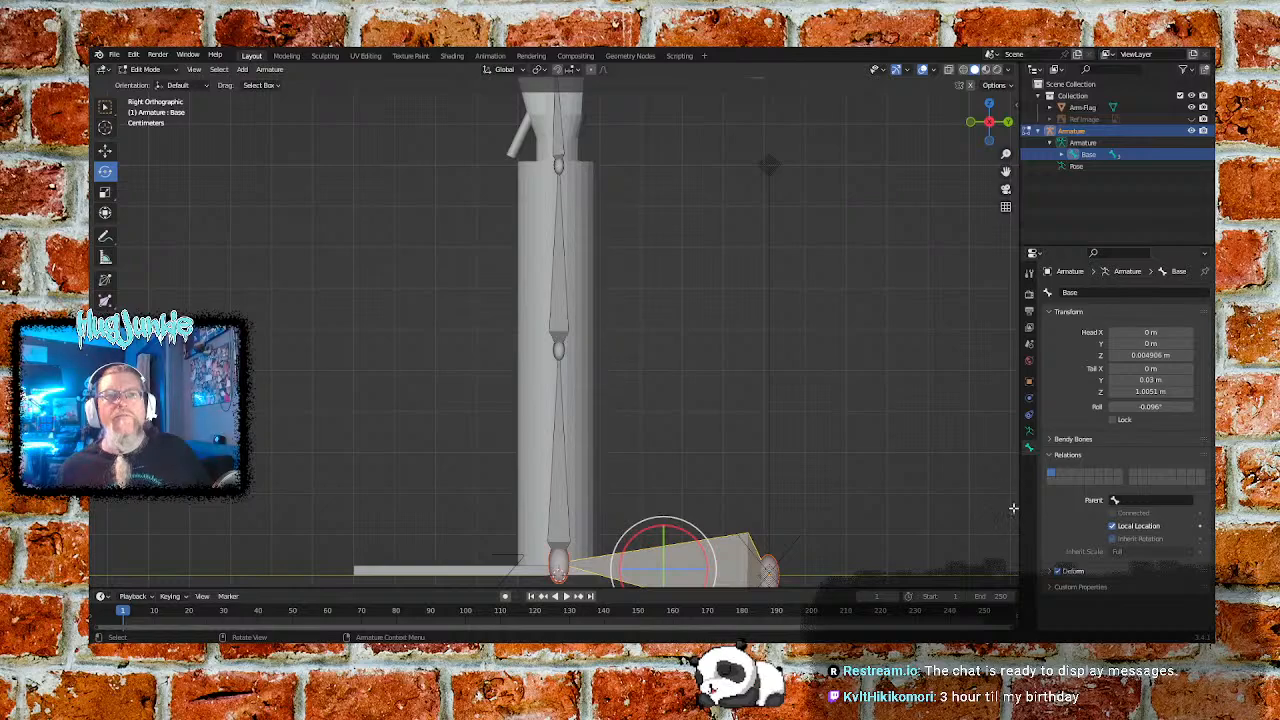
left_click(1050, 440)
left_click(1051, 440)
left_click(1111, 420)
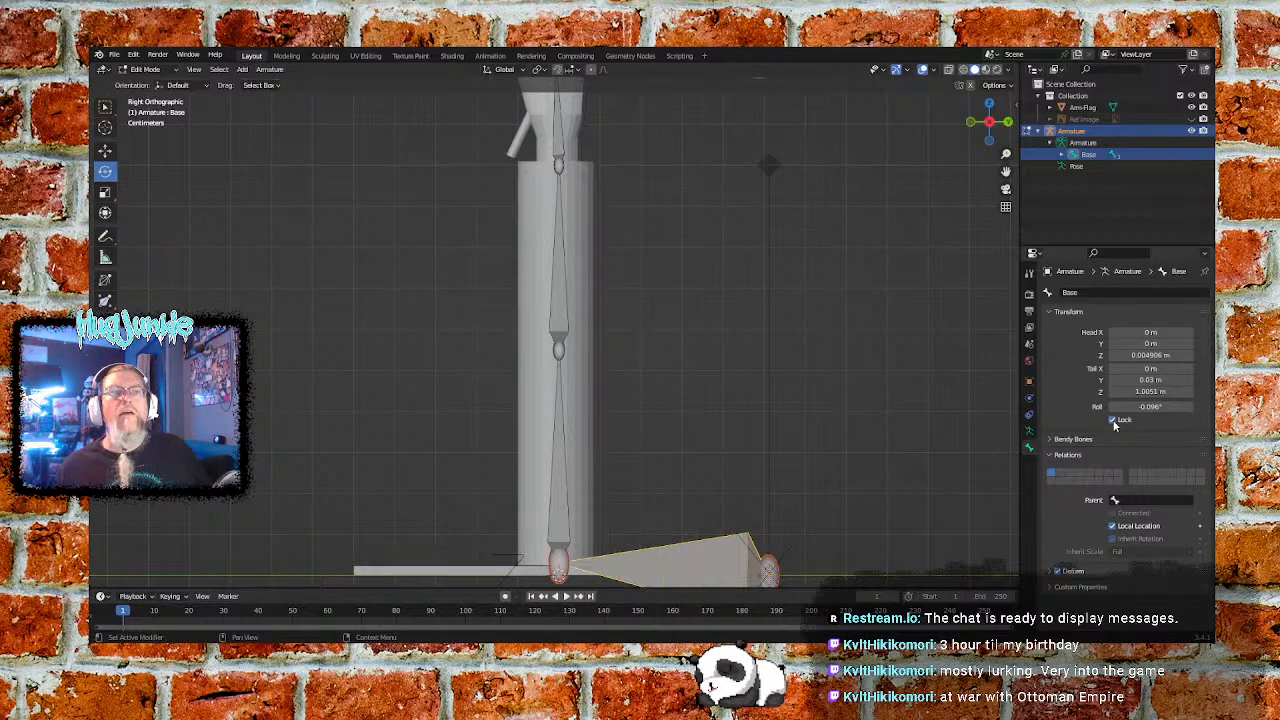
Set the UpperArm bone's tail Z coordinate to 1 m
left_click(558, 501)
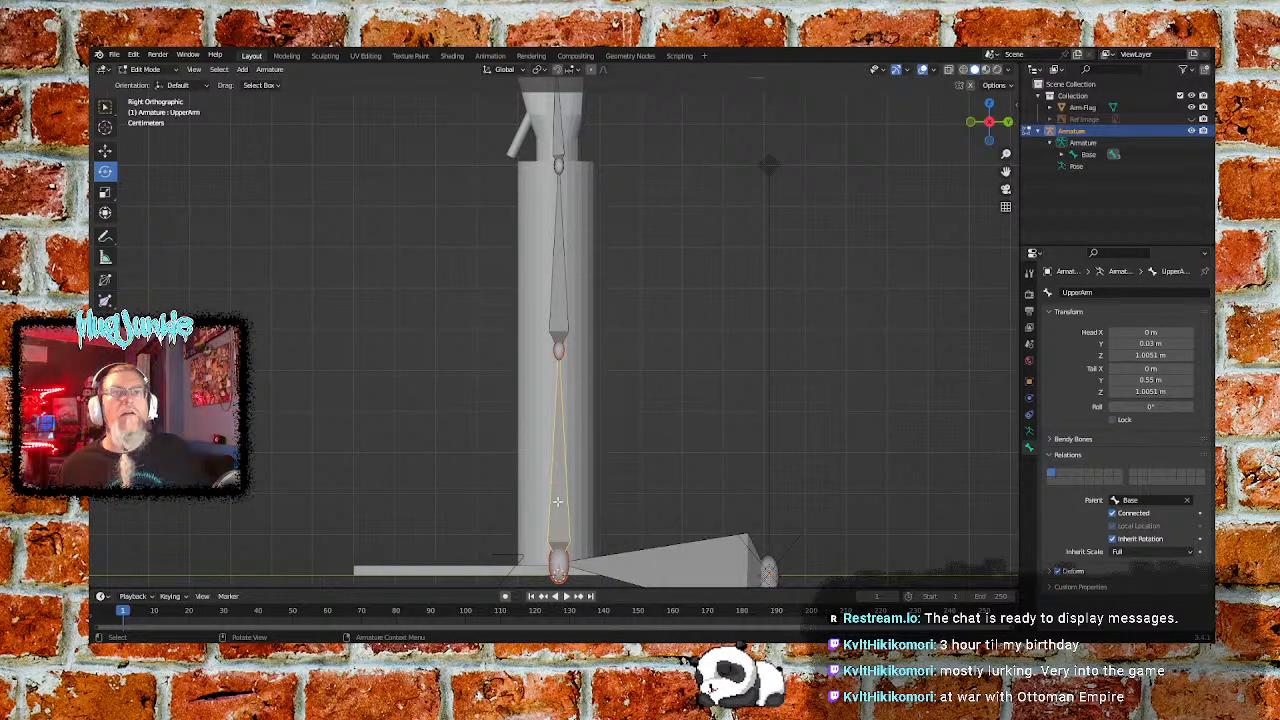
left_click(1155, 391)
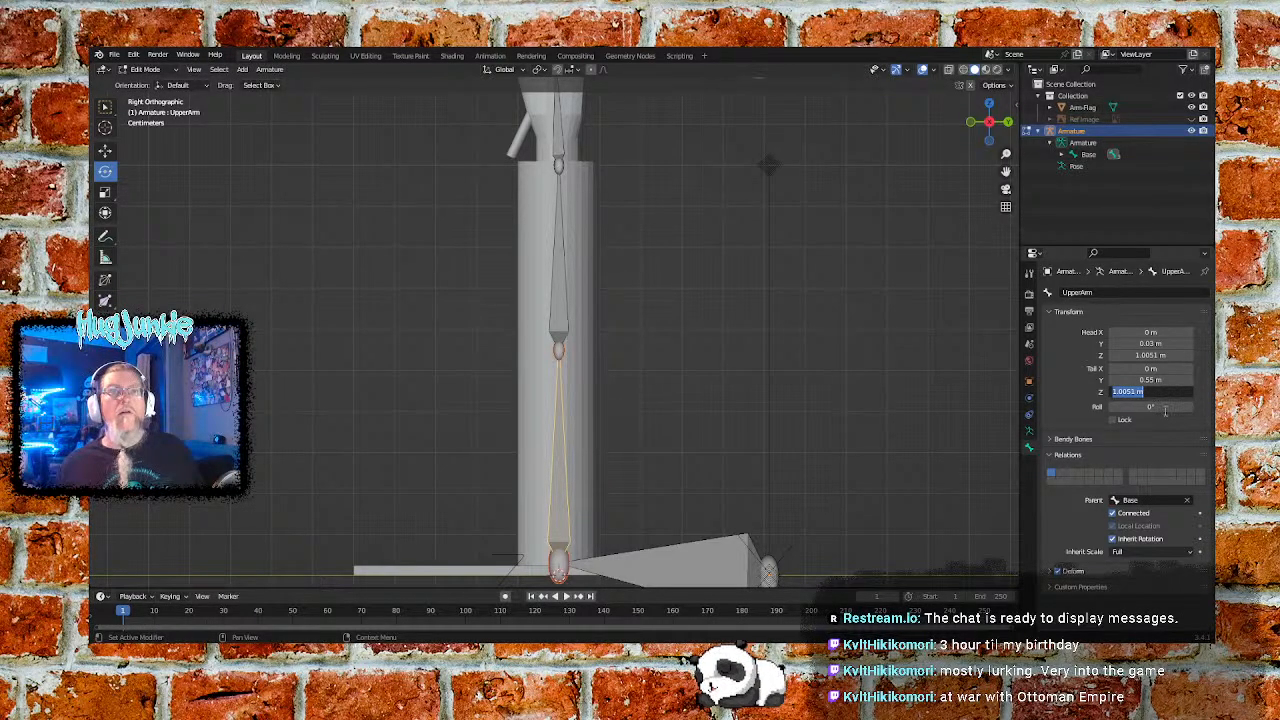
type("1")
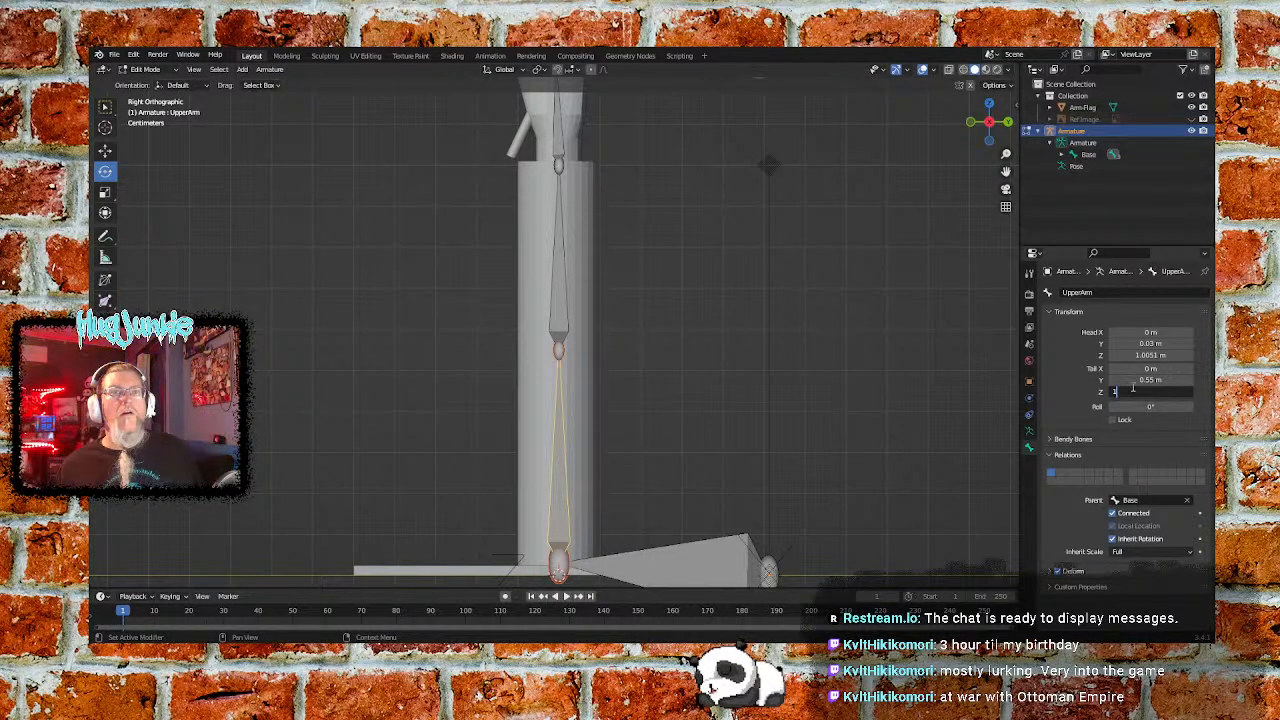
key("Return")
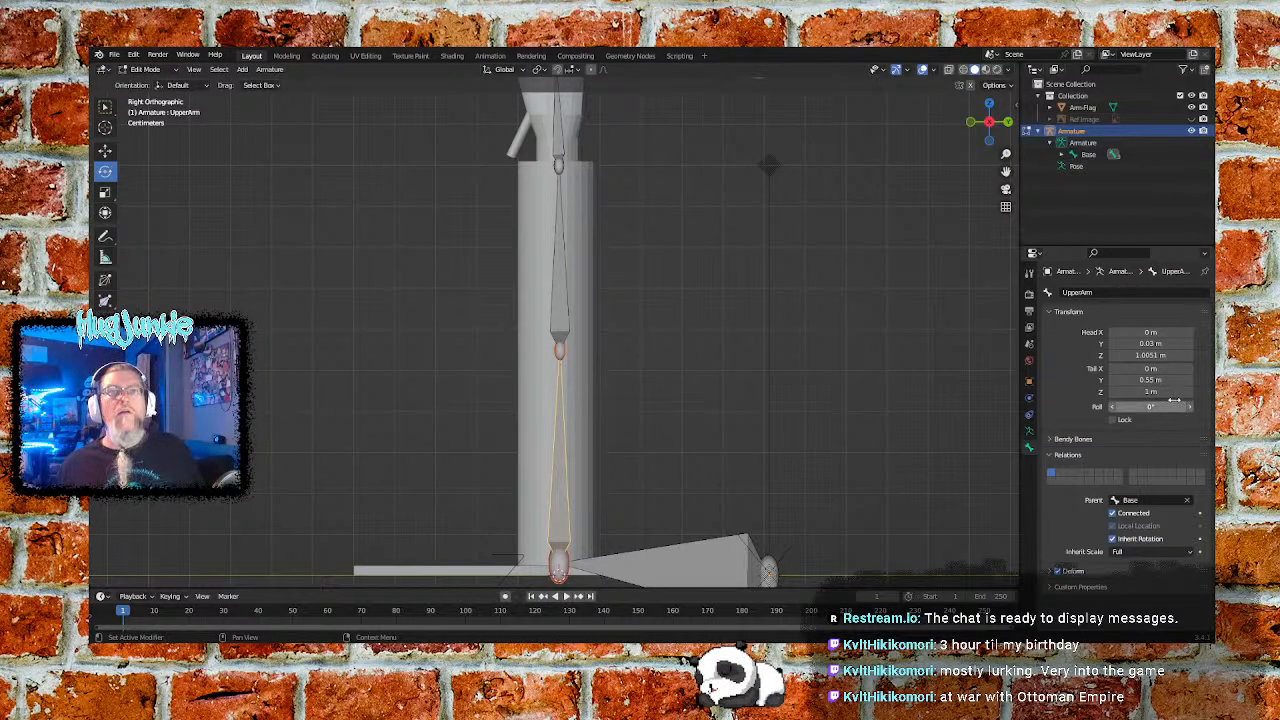
Set the UpperArm bone's head coordinates to 0 m in Y and 1 m in Z
left_click(1171, 344)
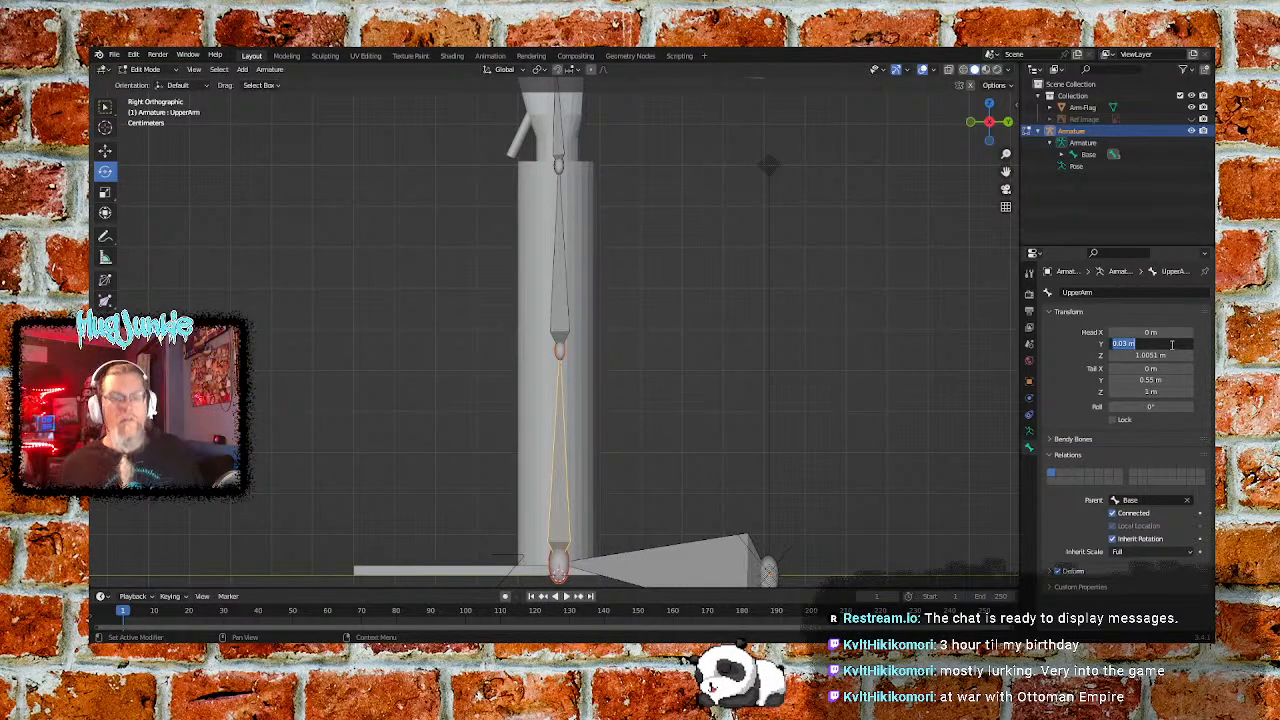
type("0")
key("Return")
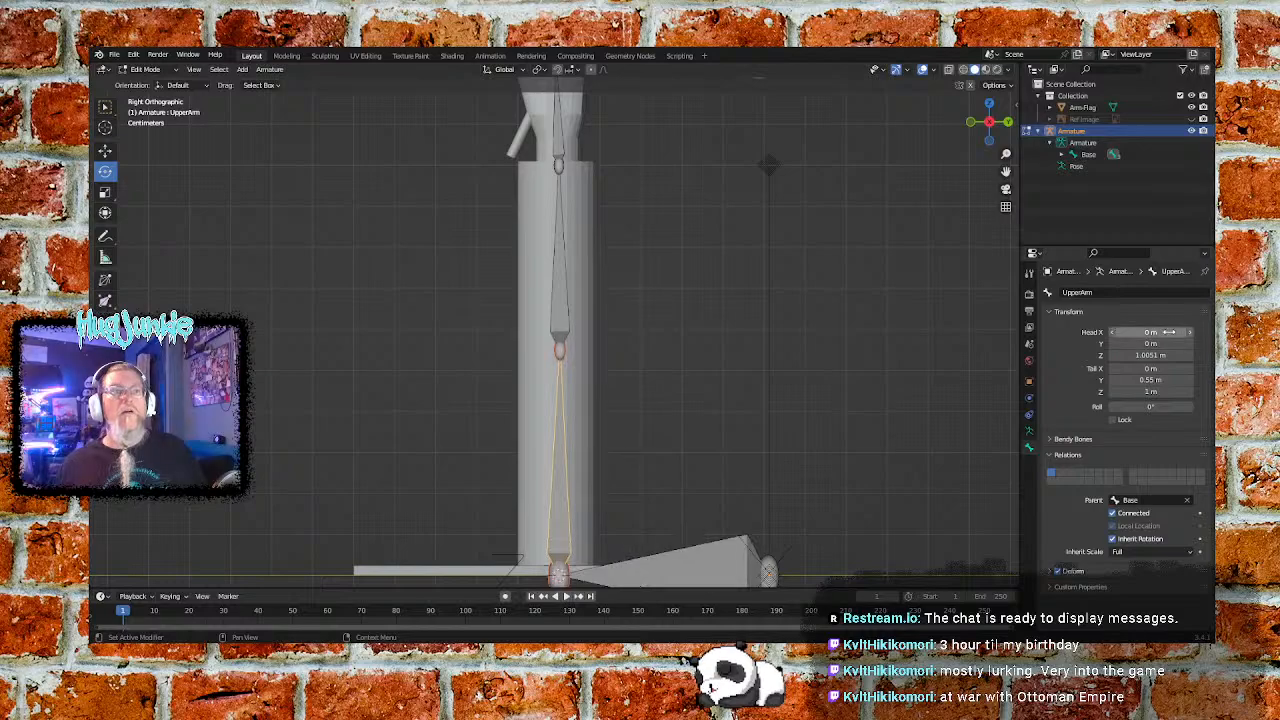
left_click(1172, 355)
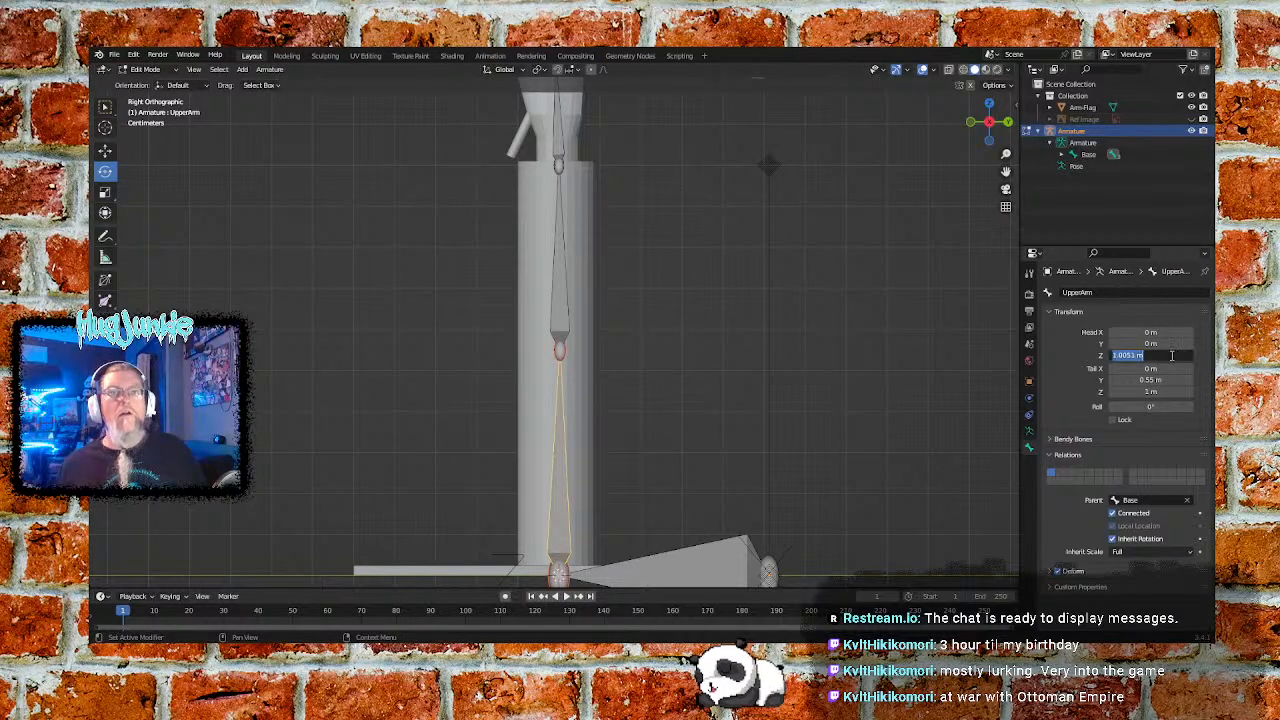
type("1")
key("Return")
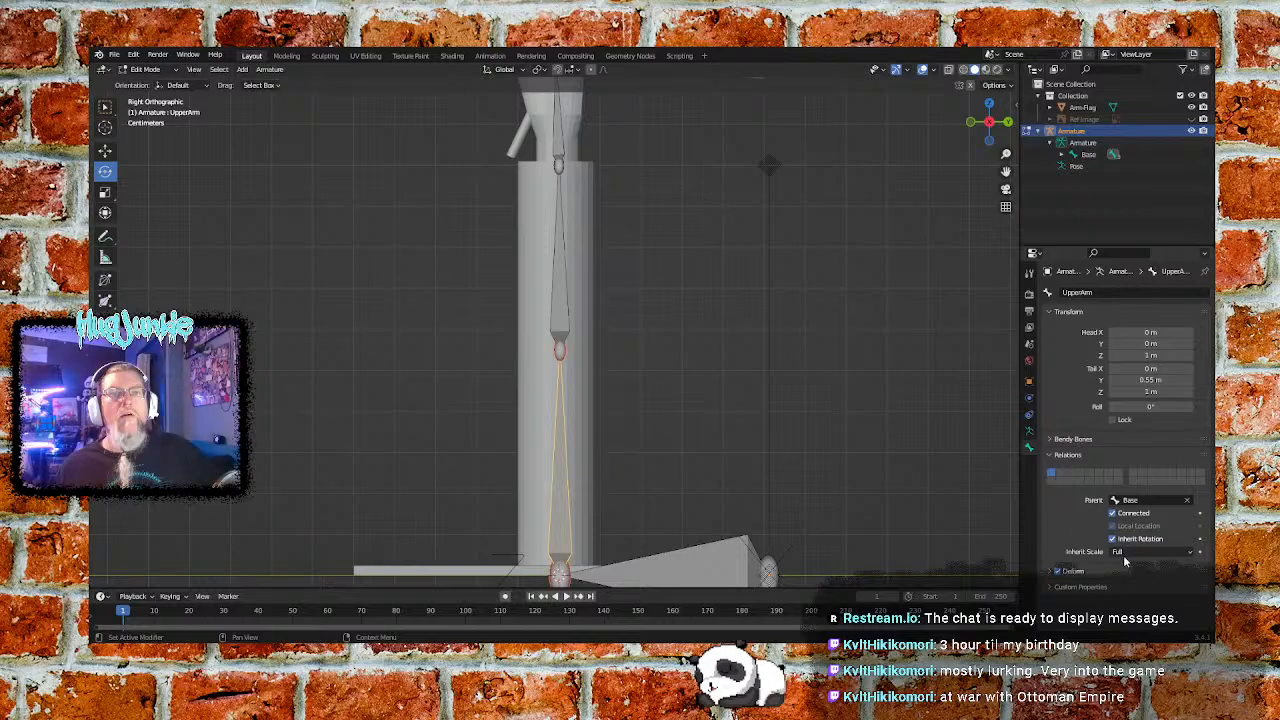
Examine the UpperArm bone's deform and custom properties and the armature's viewport display and advanced Rigify options
left_click(1052, 571)
scroll(1071, 539, "down", 2)
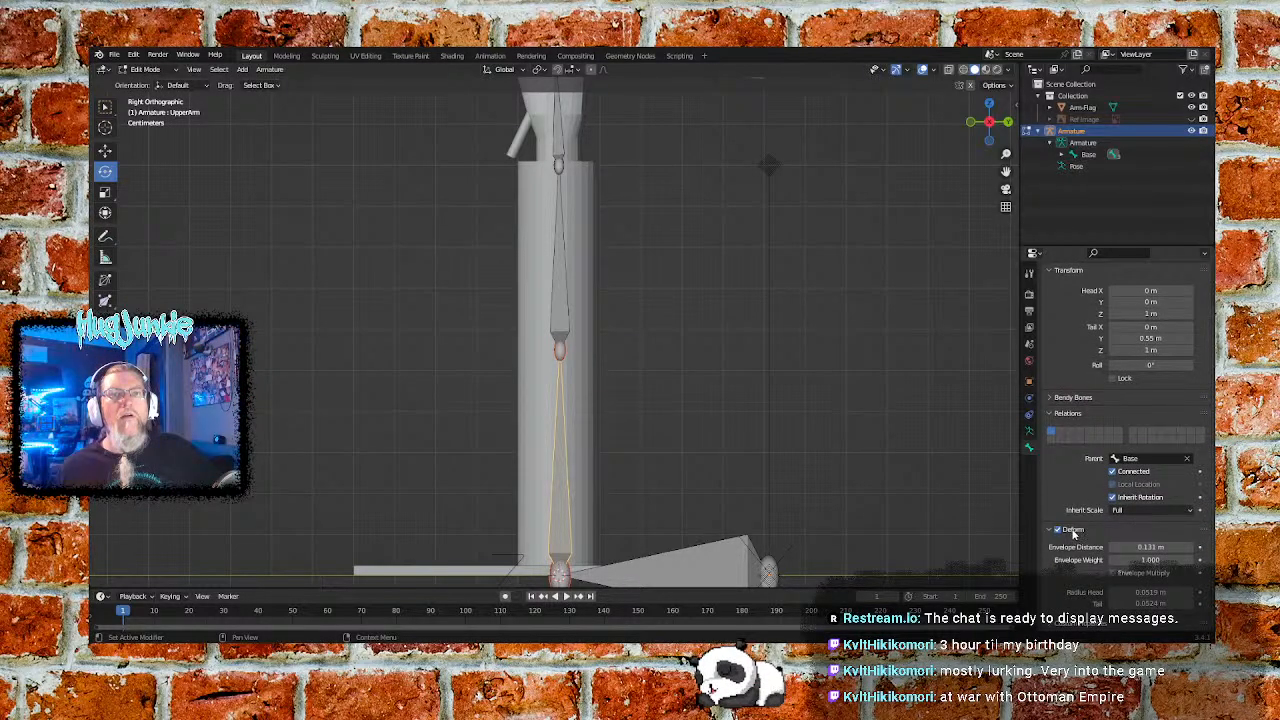
left_click(1052, 530)
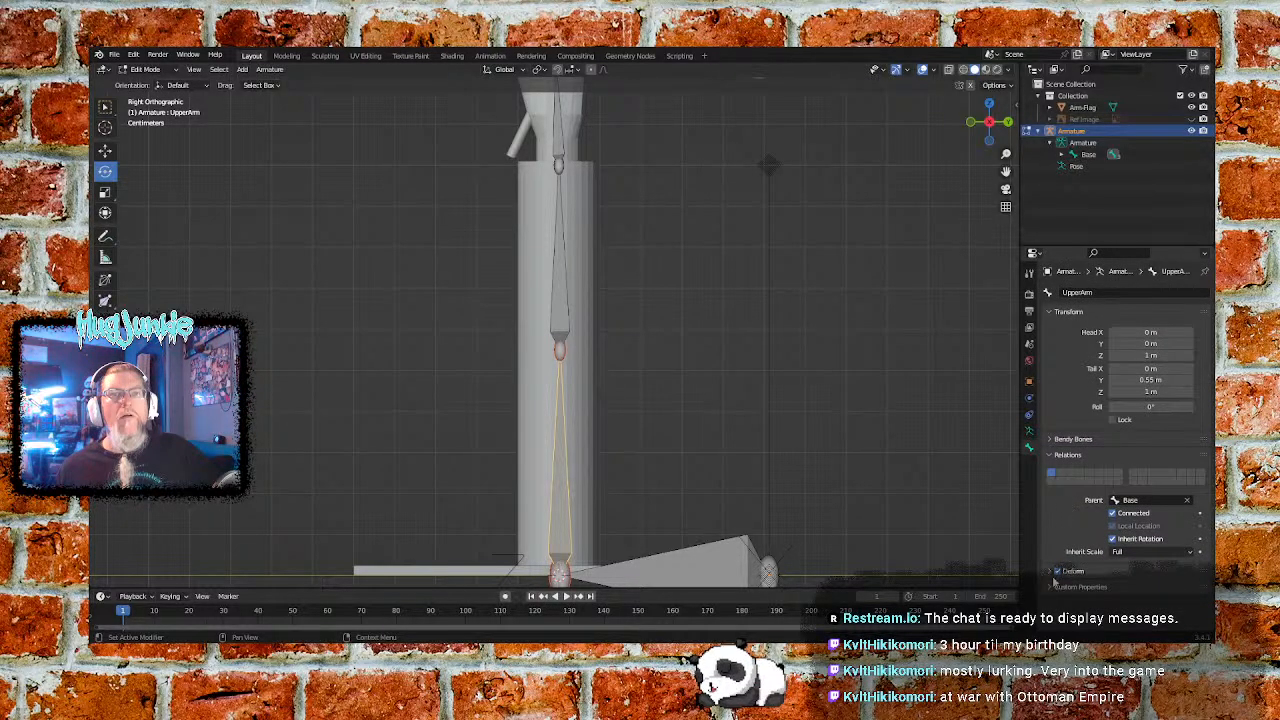
left_click(1052, 587)
left_click(1050, 587)
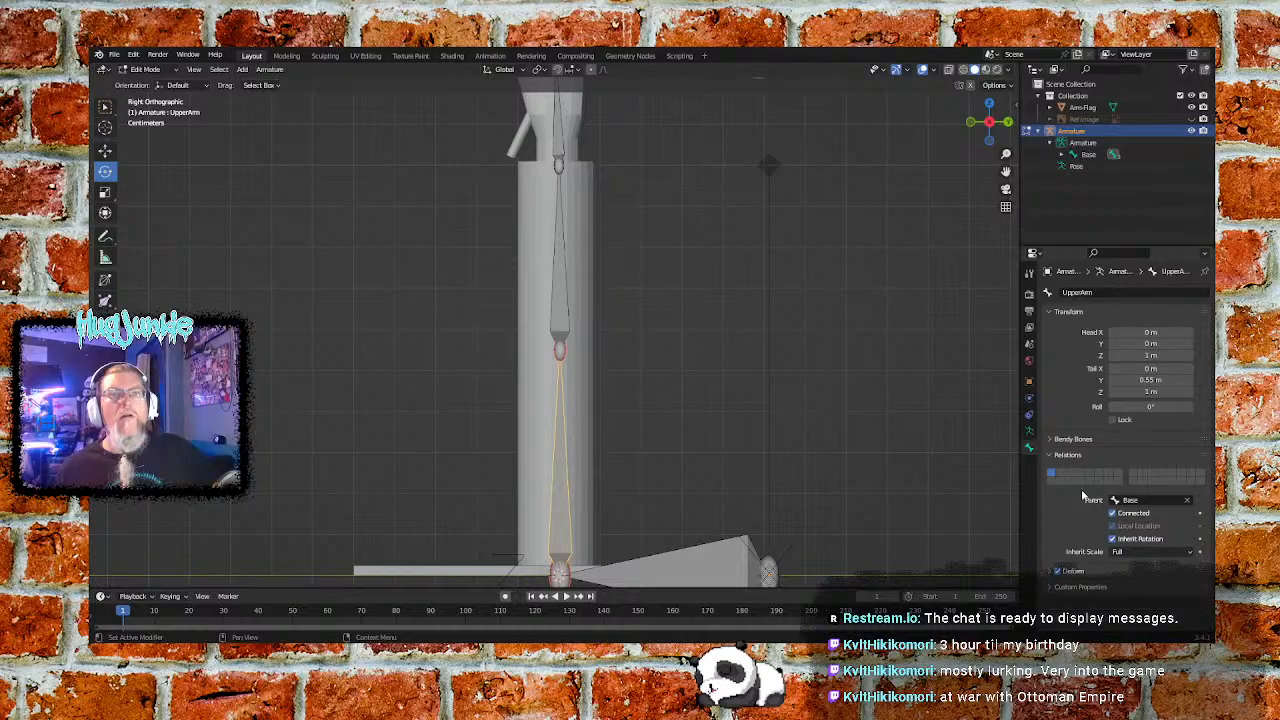
left_click(1033, 432)
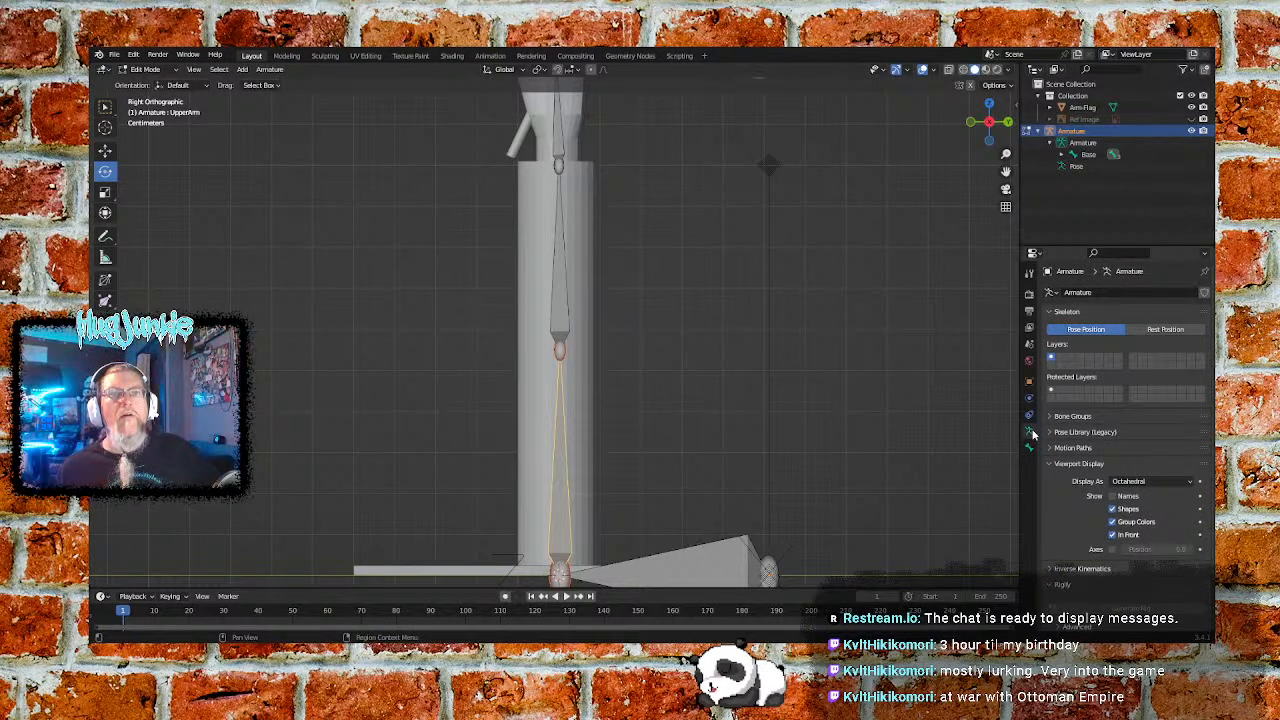
scroll(1061, 504, "down", 2)
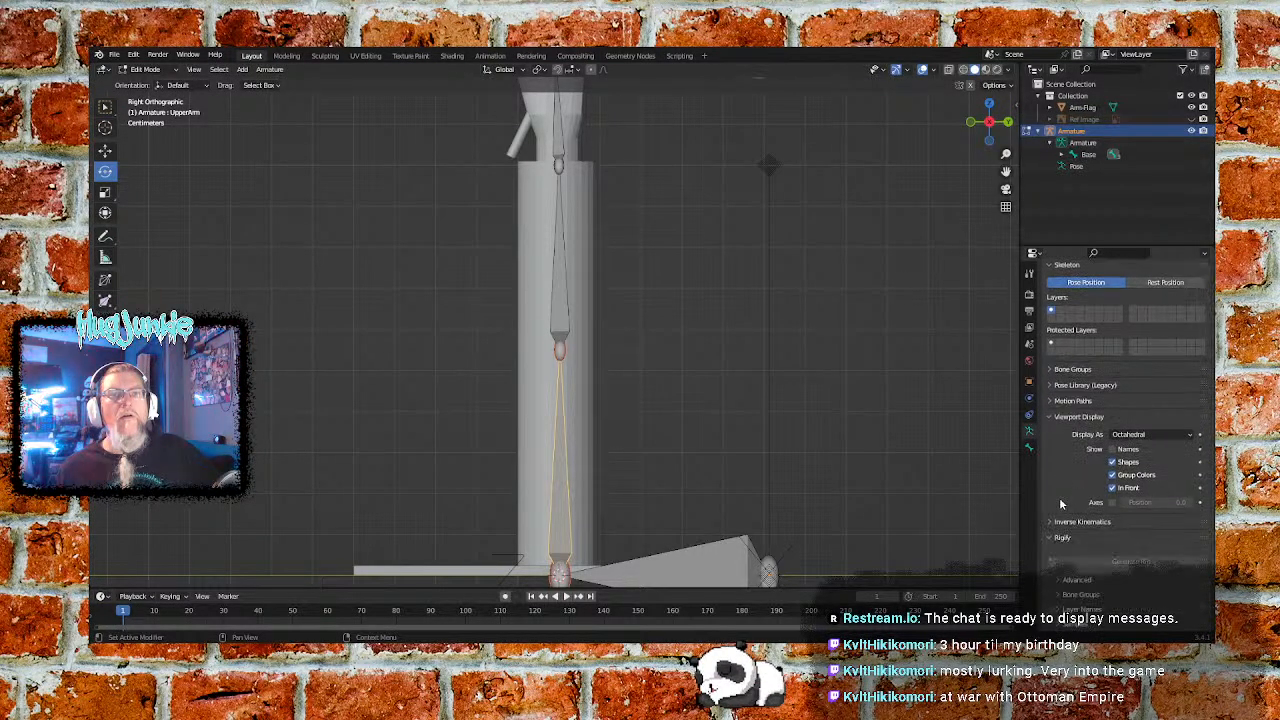
scroll(1063, 496, "down", 1)
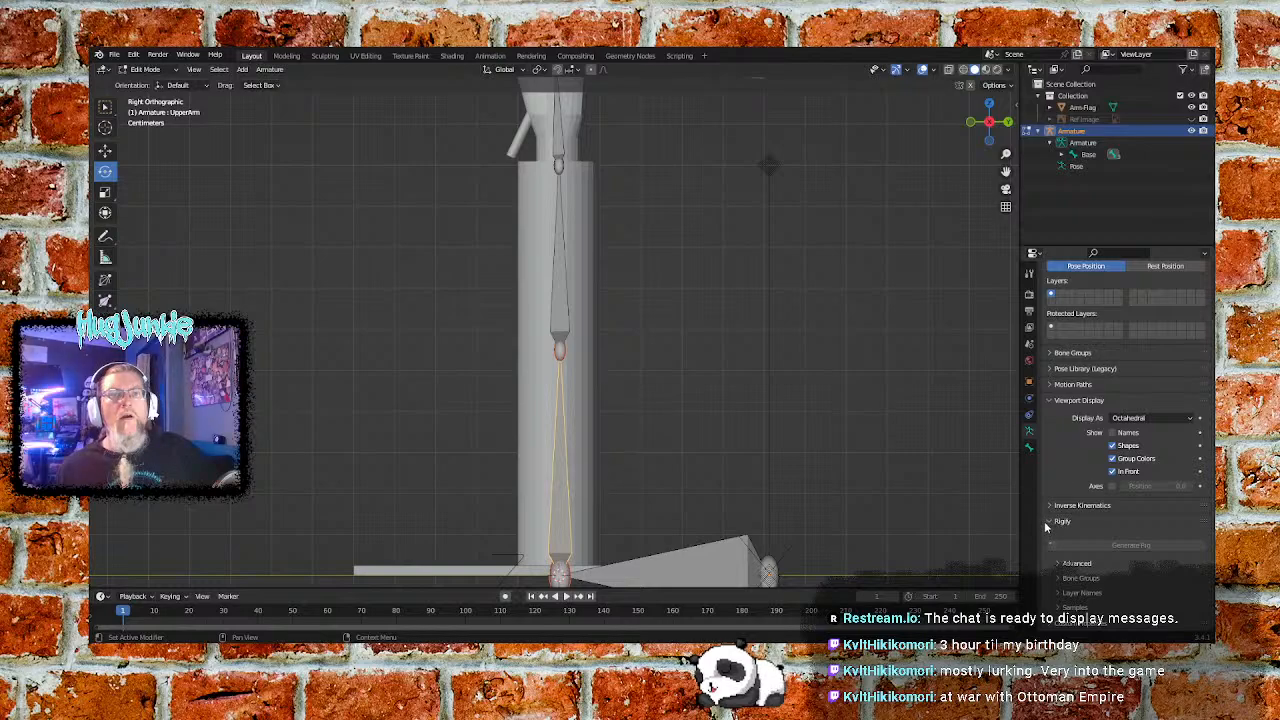
scroll(1046, 521, "up", 3)
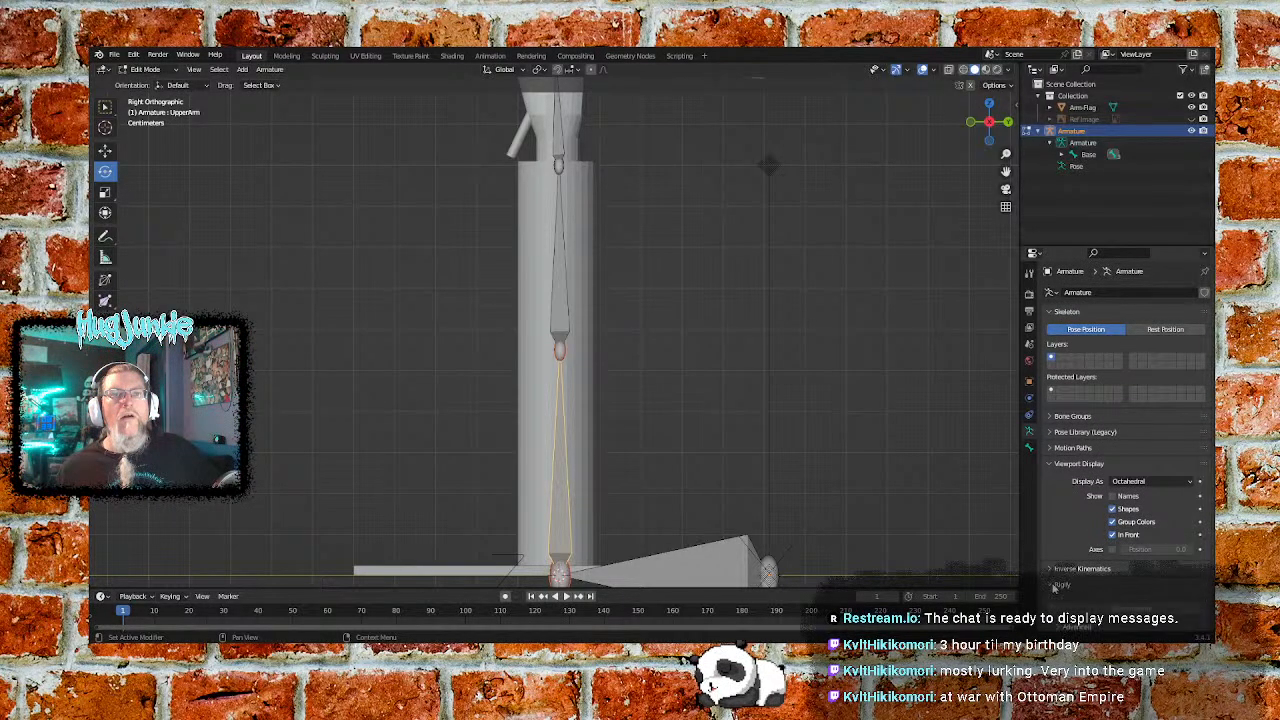
scroll(1070, 530, "down", 3)
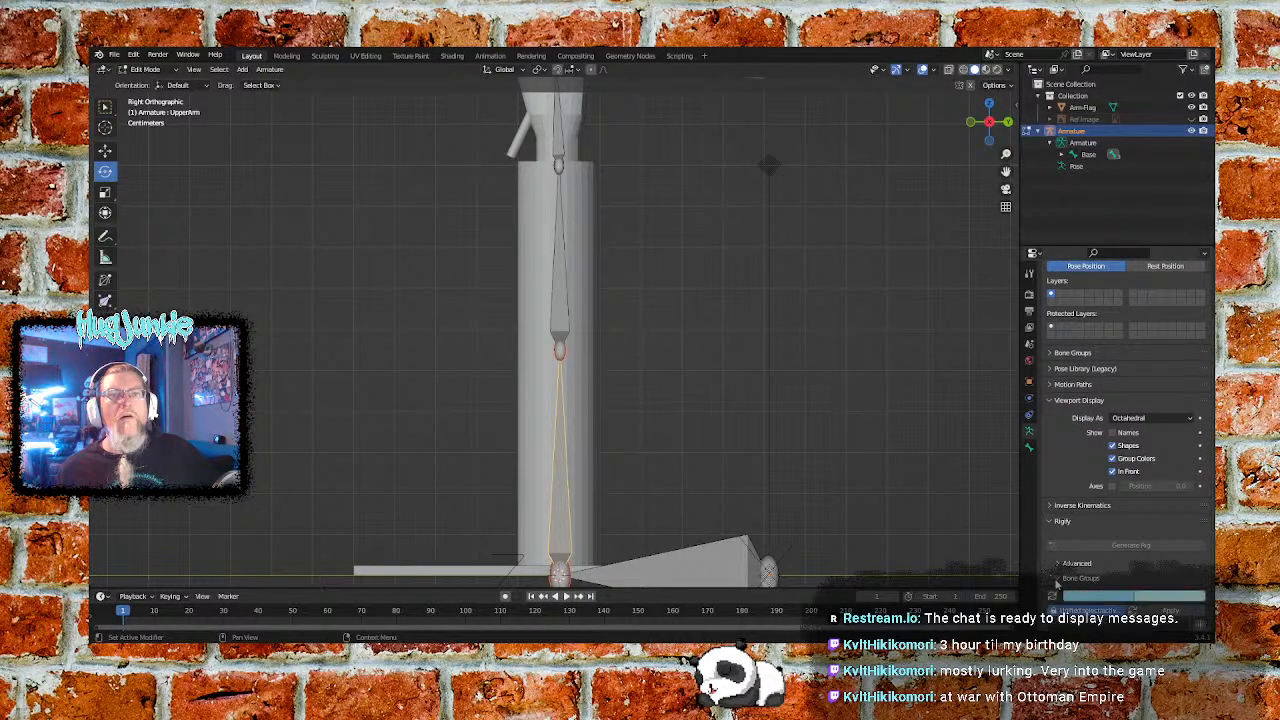
scroll(1063, 540, "down", 7)
left_click(1056, 443)
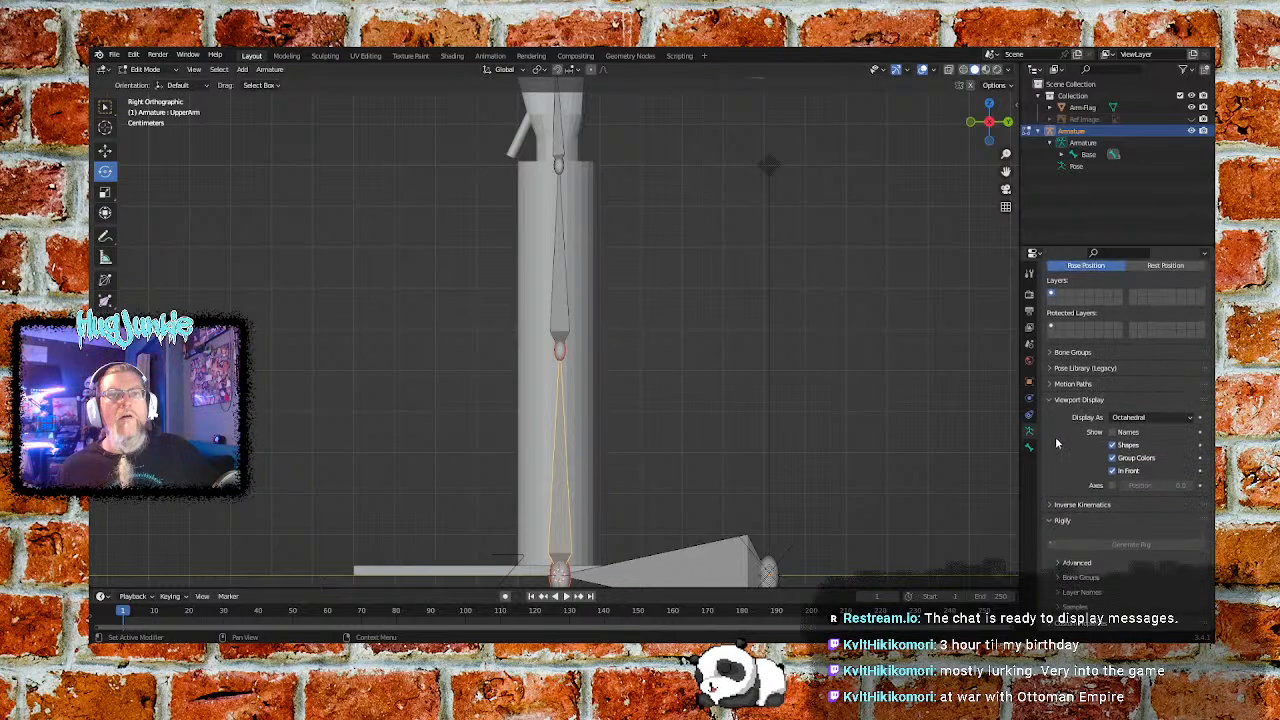
left_click(1058, 562)
scroll(1068, 521, "down", 6)
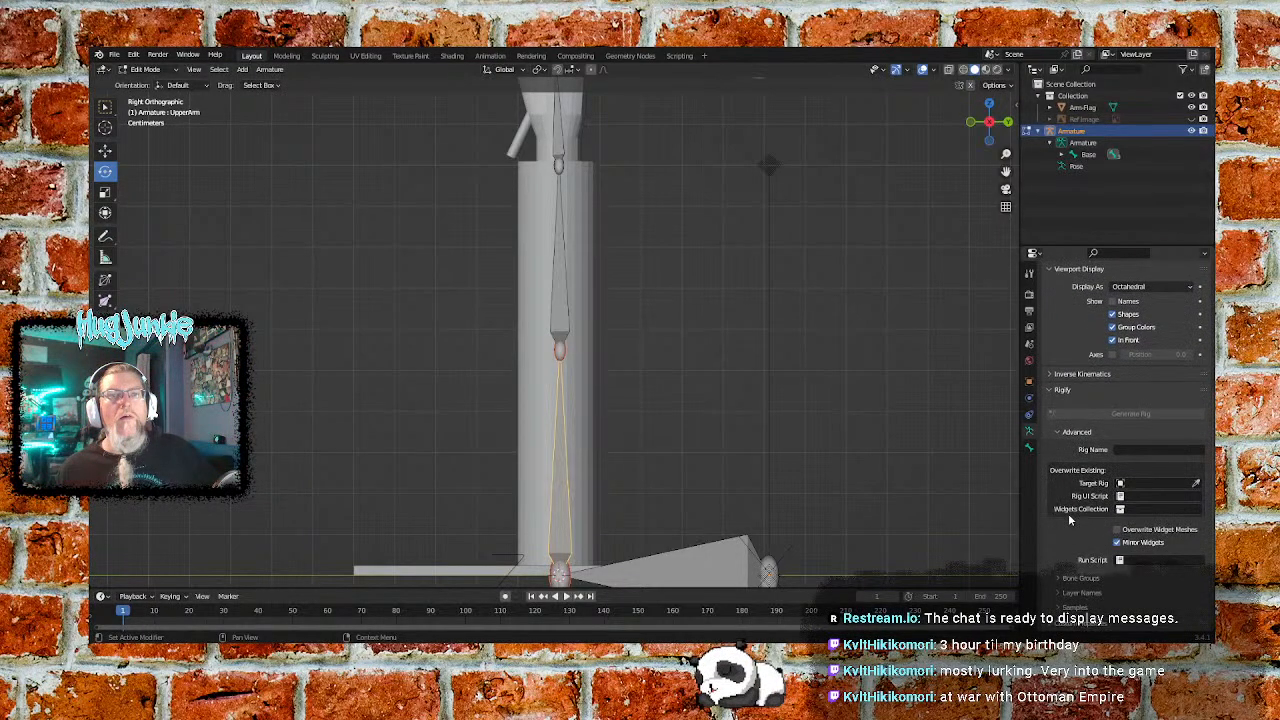
left_click(1057, 437)
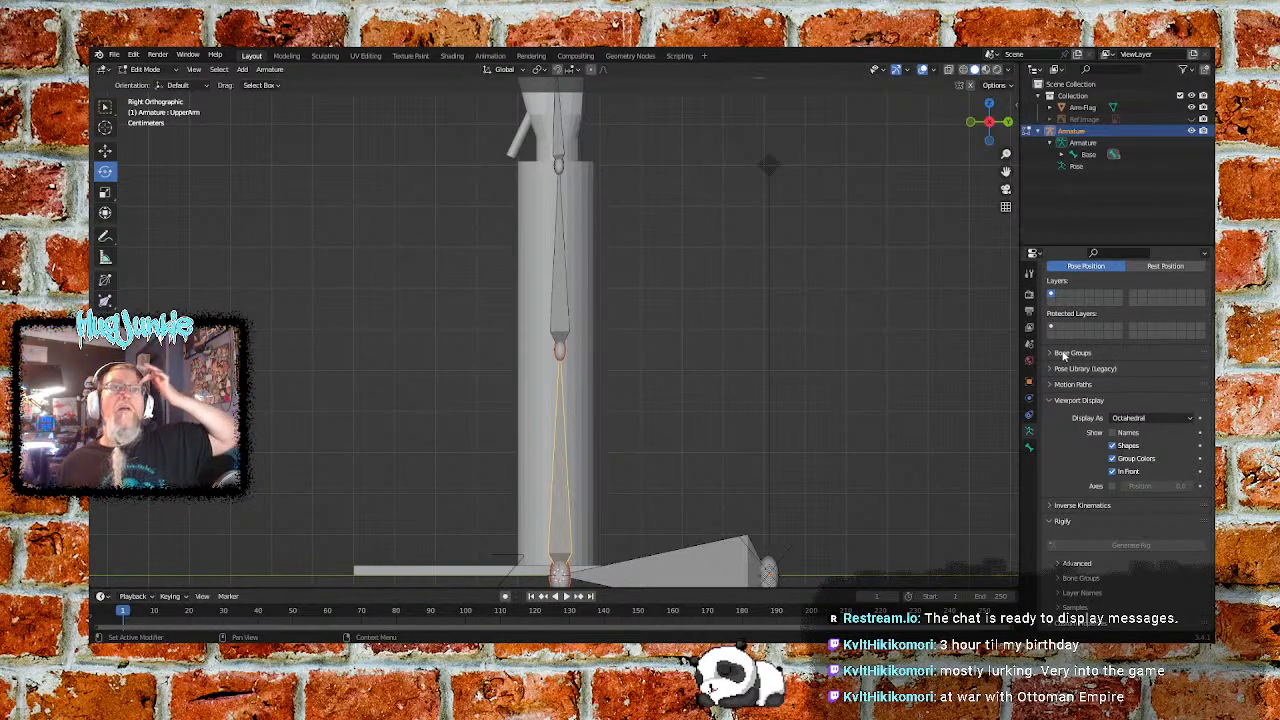
scroll(1084, 428, "up", 3)
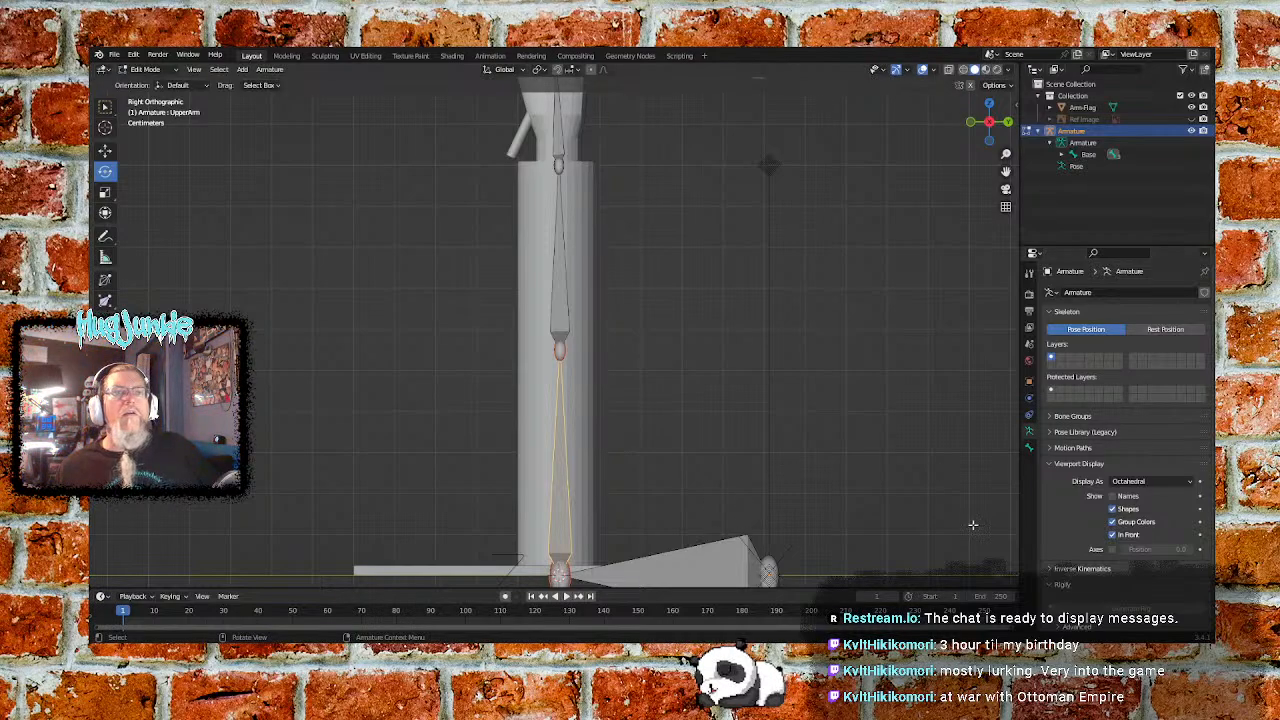
Set the ForeArm bone's tail Z coordinate to 1 m
left_click(1030, 448)
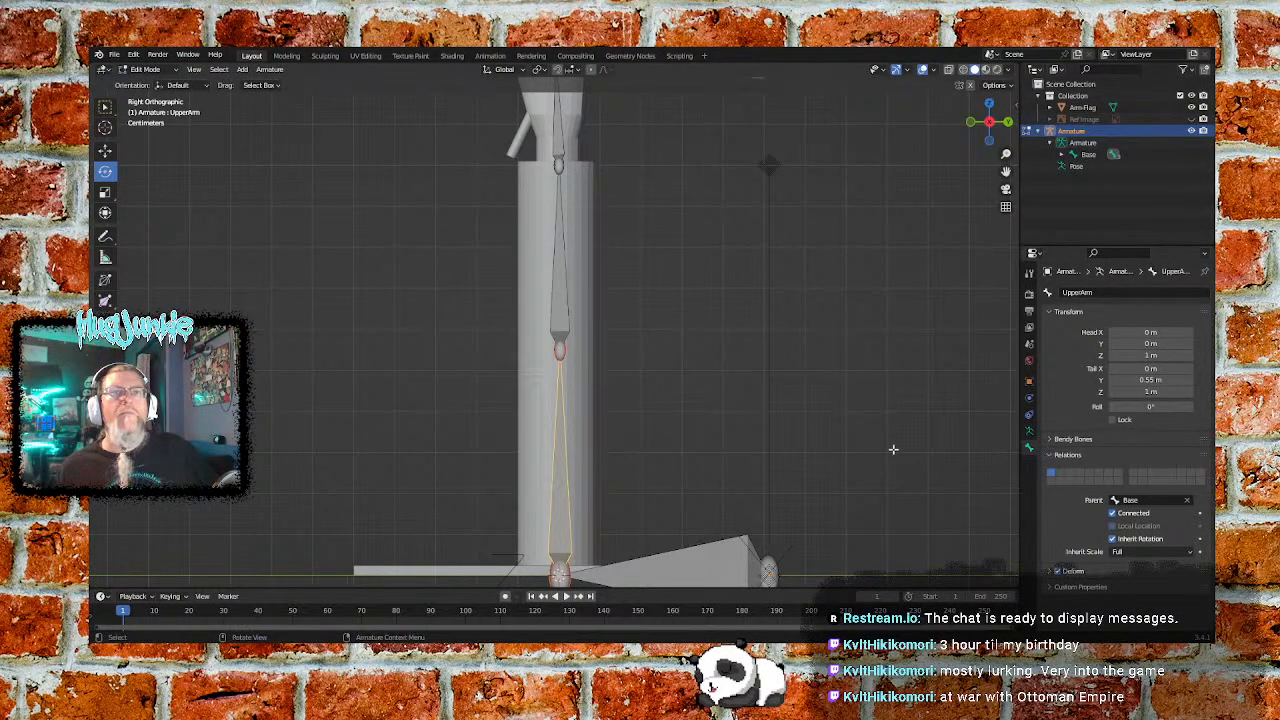
left_click(558, 349)
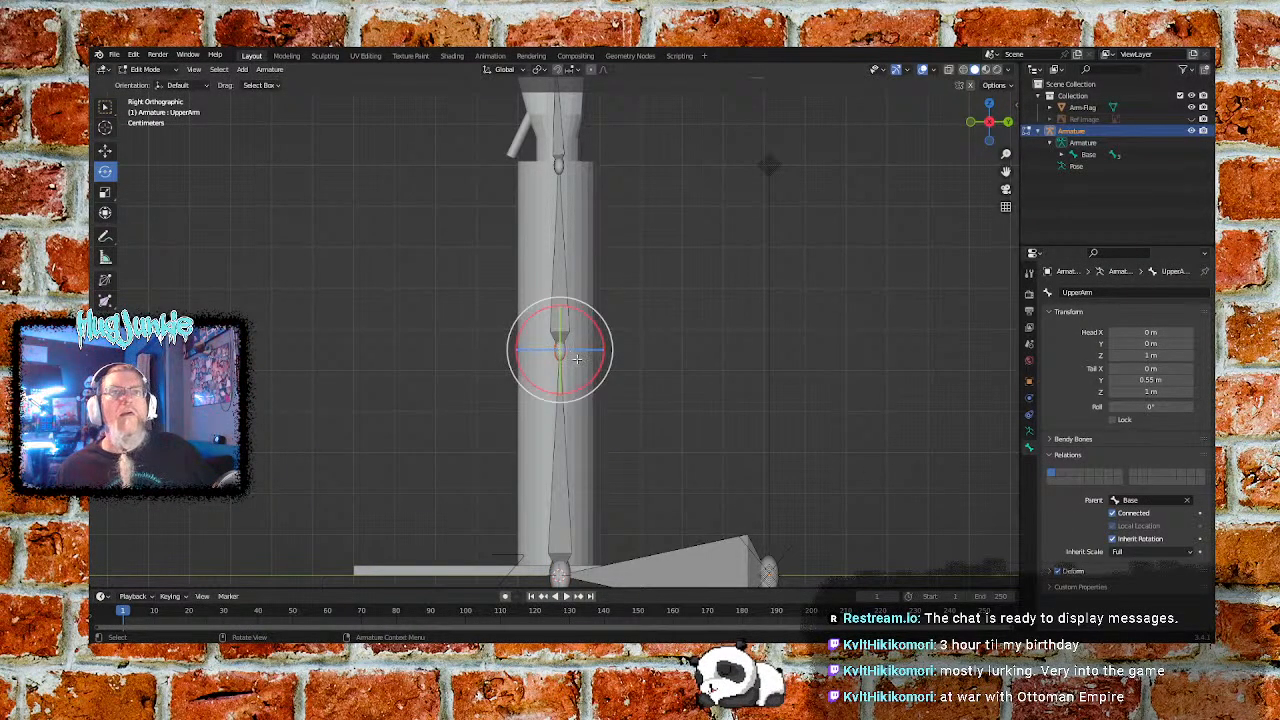
left_click(558, 277)
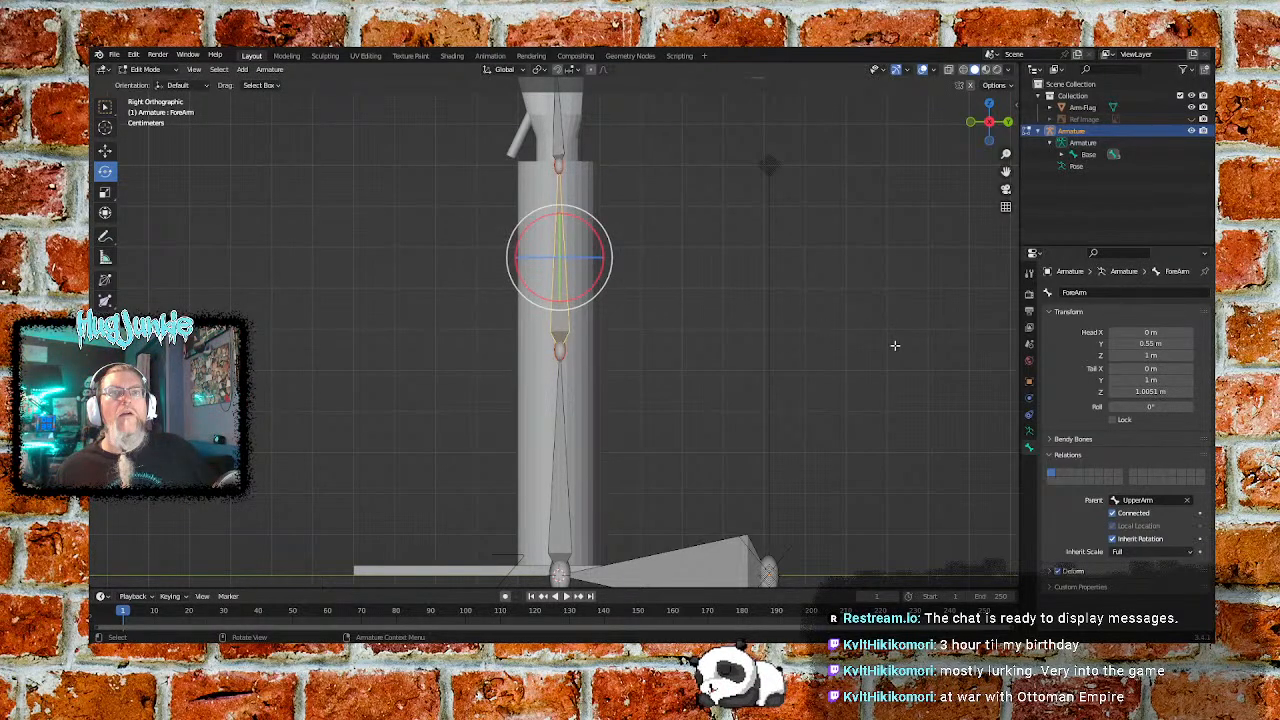
left_click(1152, 392)
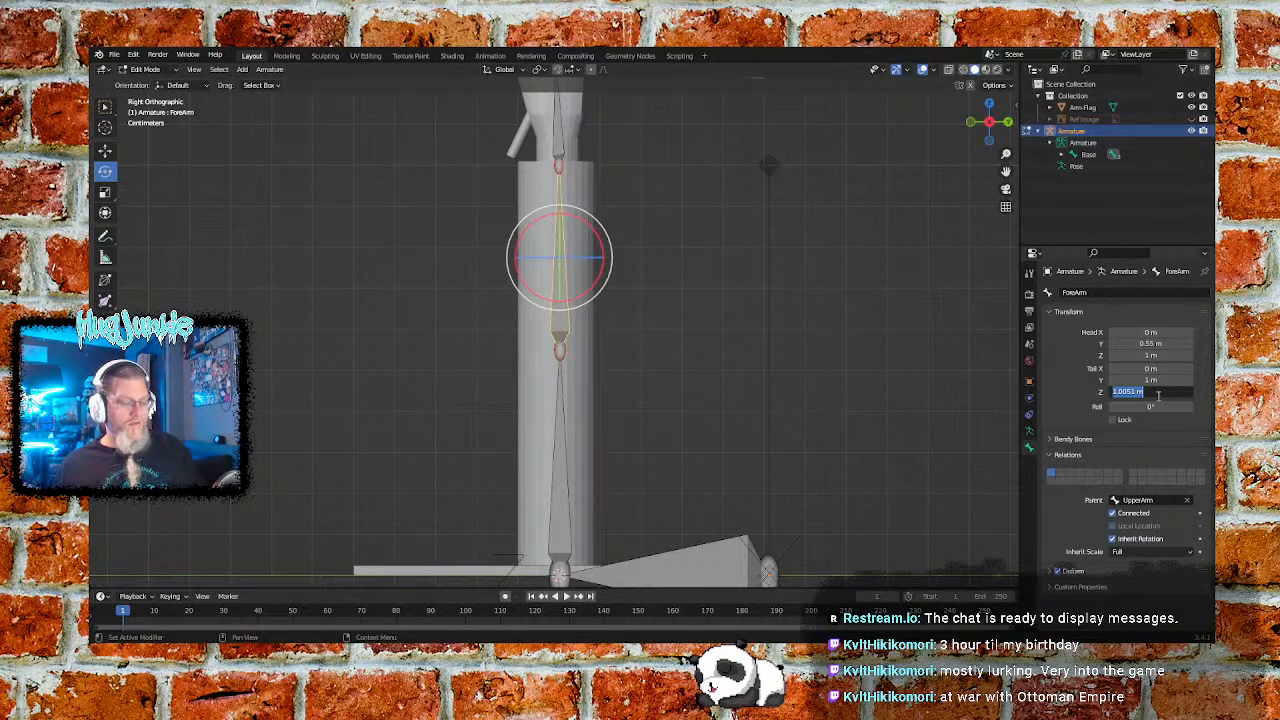
type("1")
key("Return")
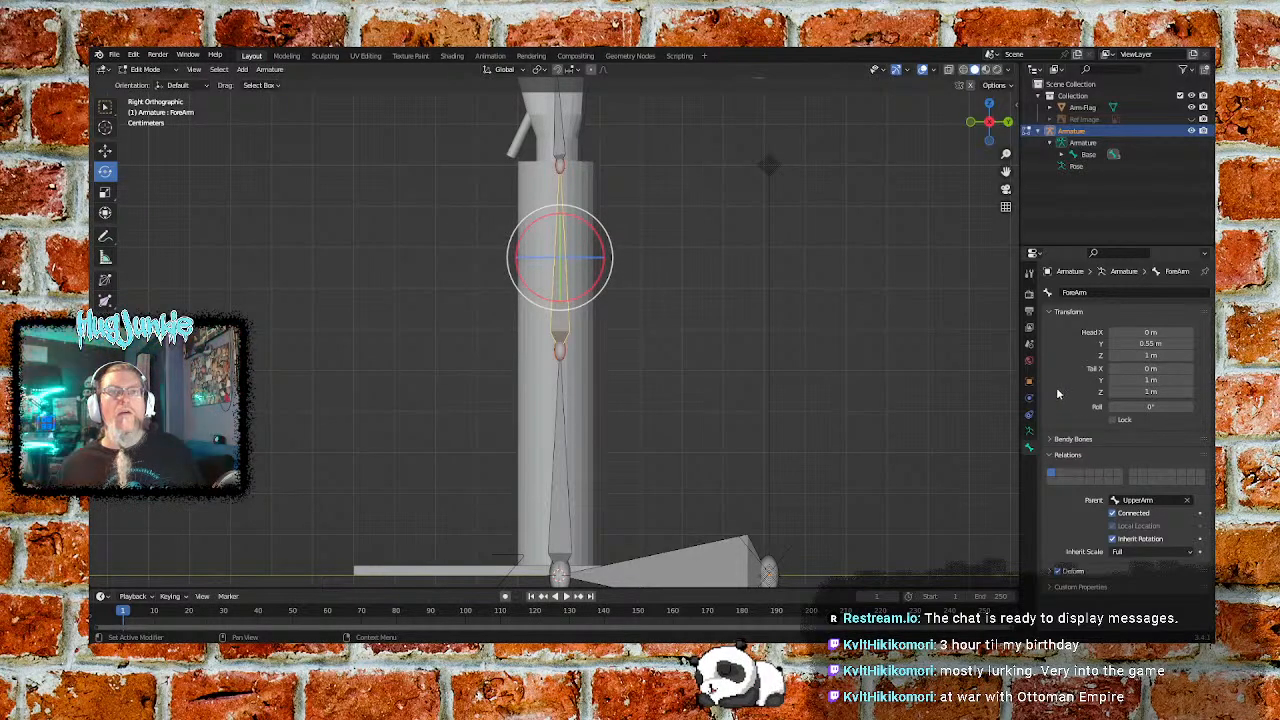
Try rotating the joint between the UpperArm and ForeArm bones, and undo the rotation
left_click(559, 162)
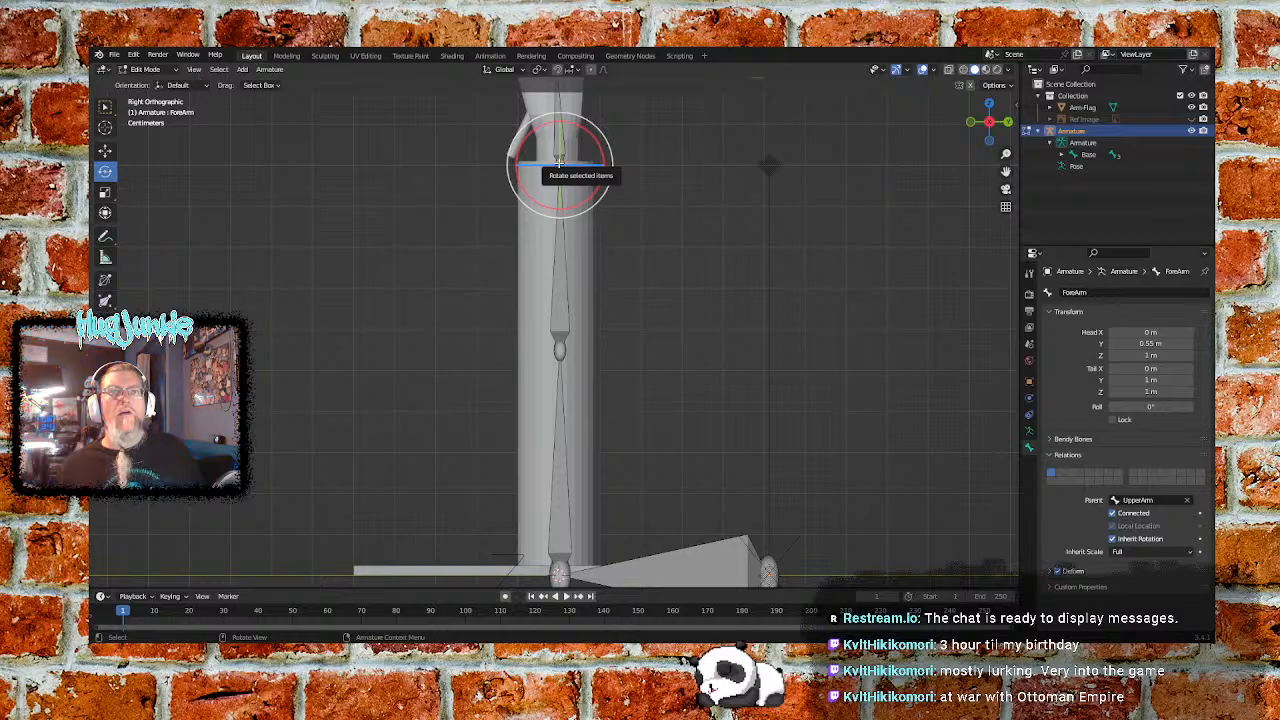
left_click(752, 328)
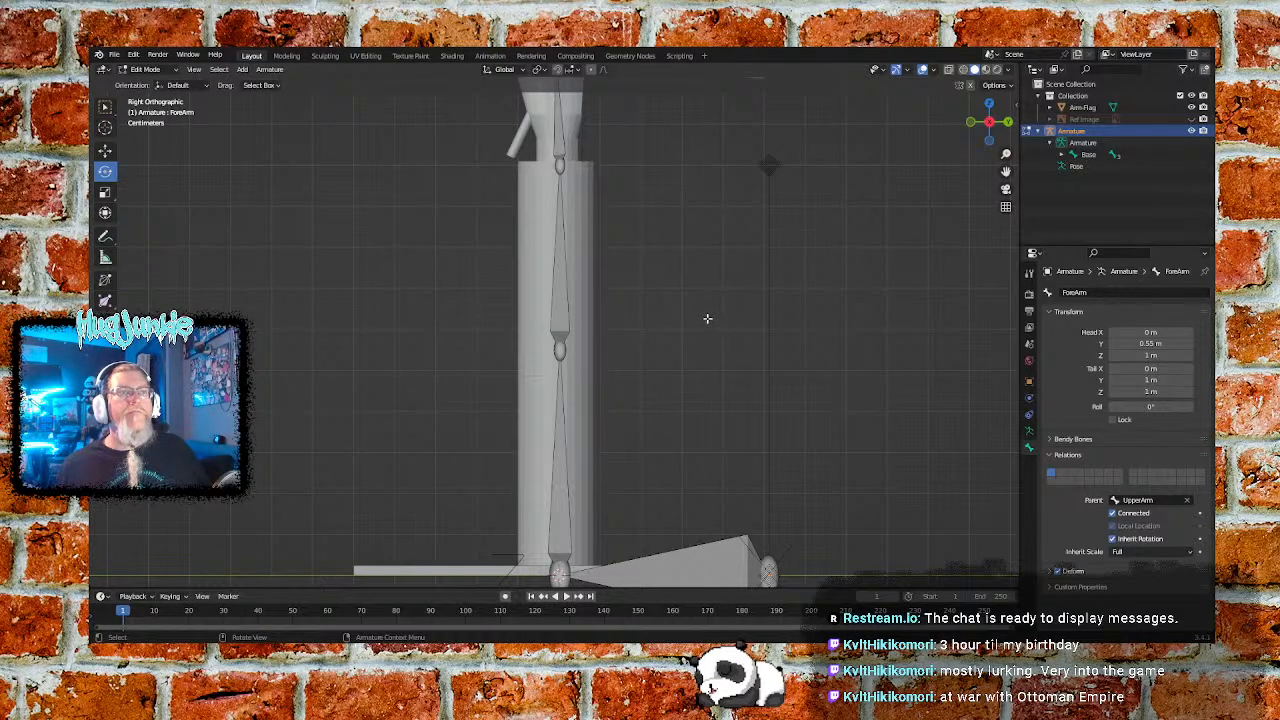
left_click(563, 476)
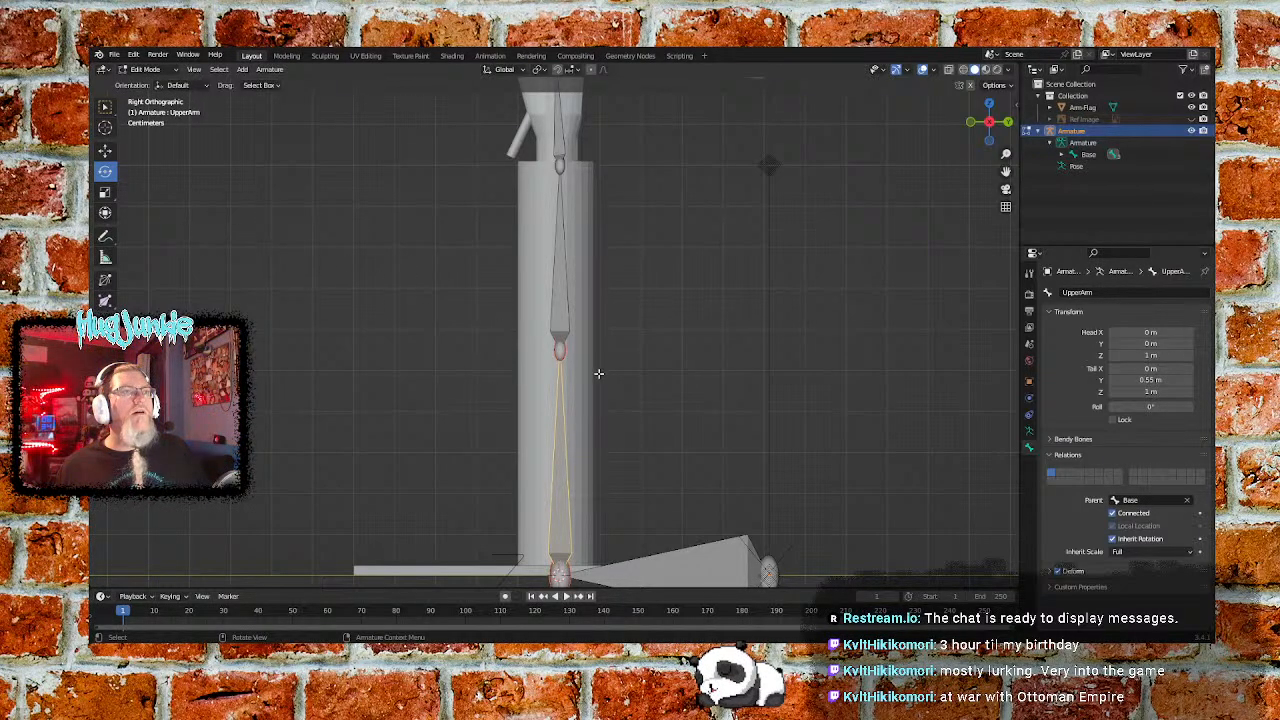
left_click(564, 351)
left_click_drag(591, 318, 613, 346)
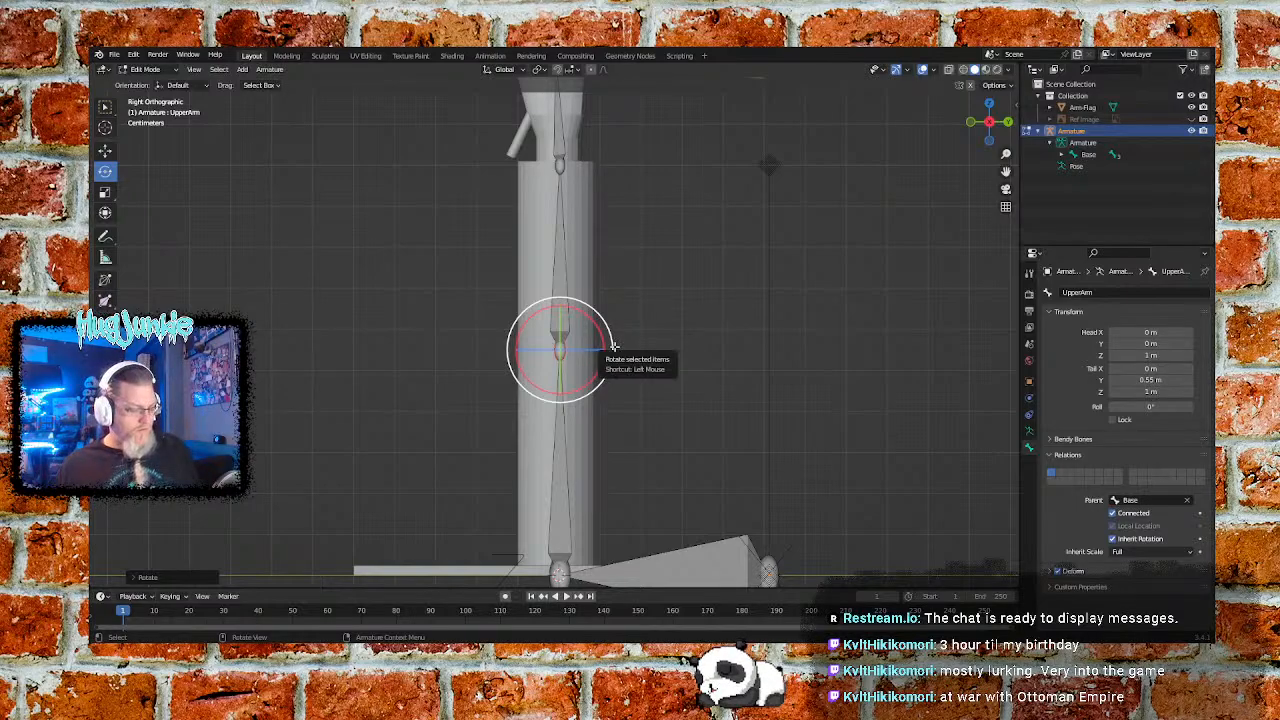
key("ctrl+z")
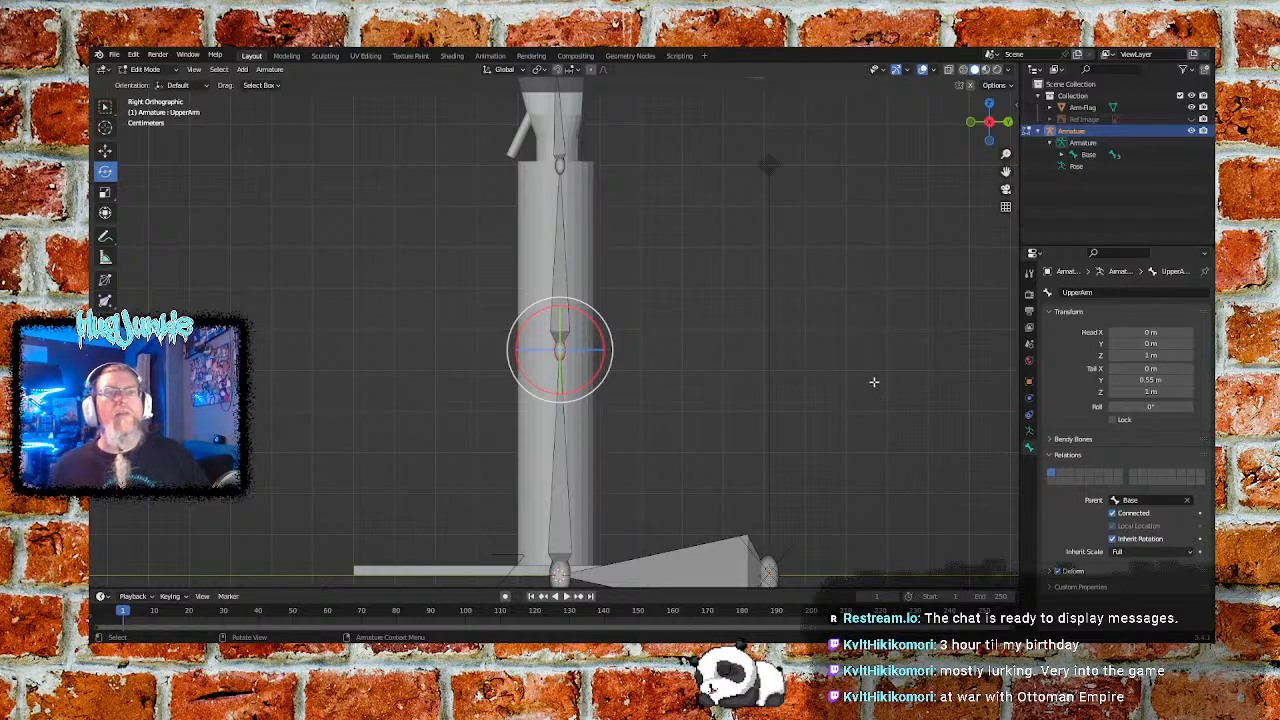
Set the Base bone's roll to 0°
left_click(707, 571)
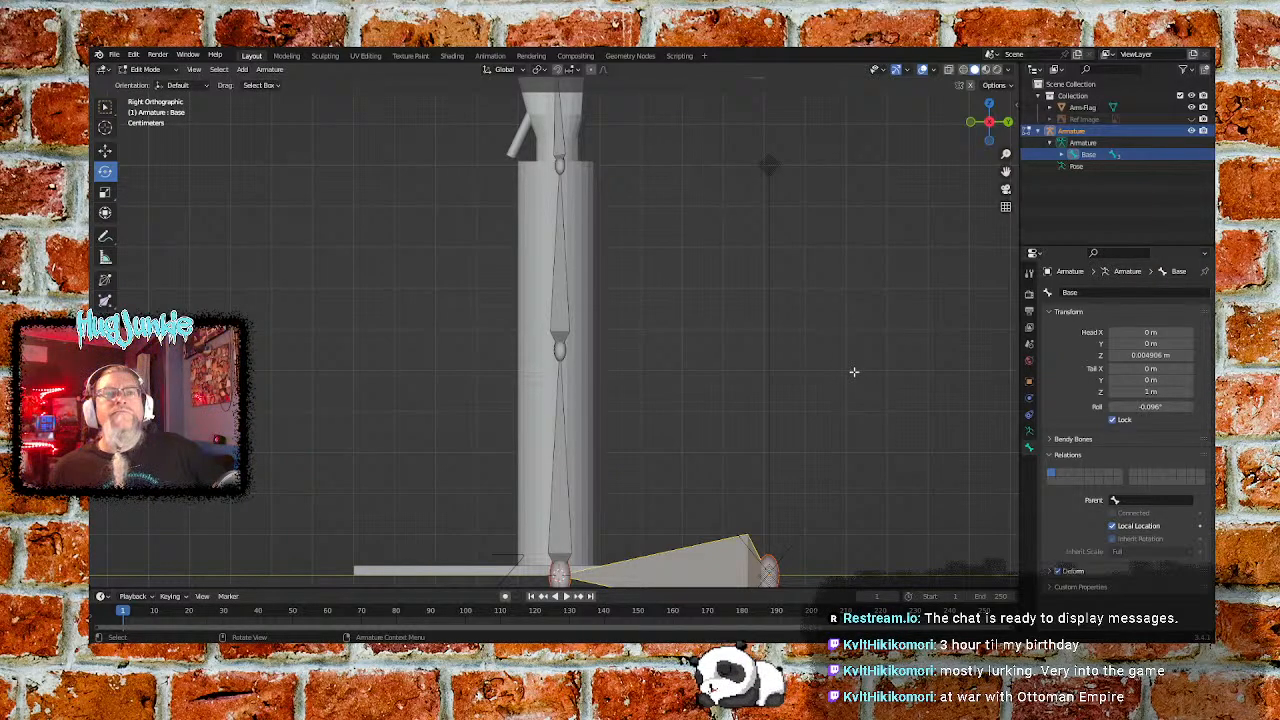
left_click(1150, 406)
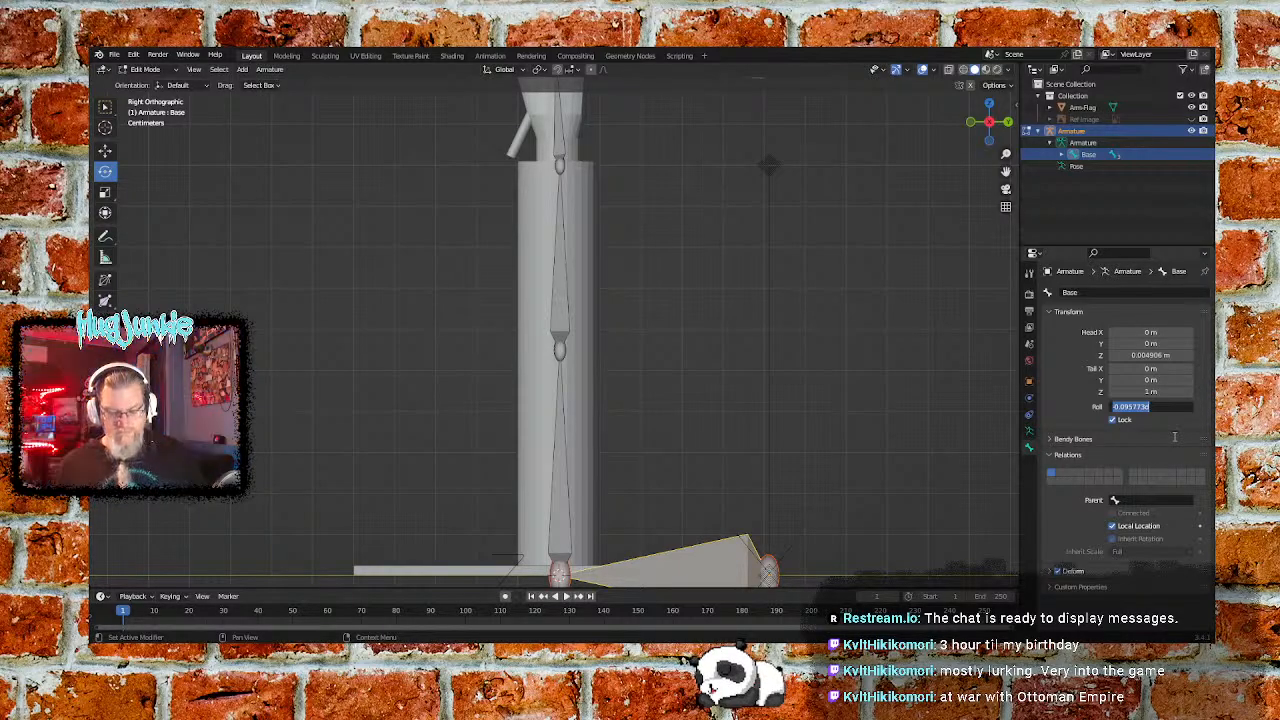
type("0")
key("Return")
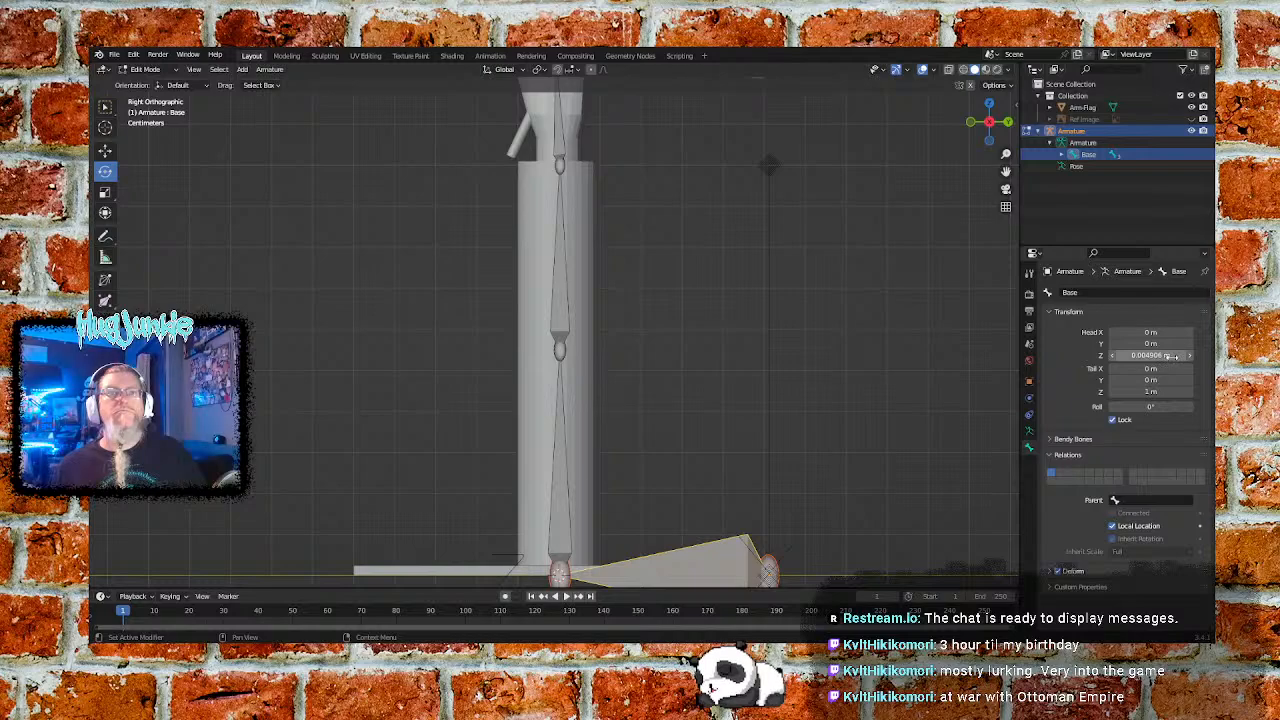
Set the Base bone's head Z coordinate to 0 m and select the joint at its head end
left_click(1170, 355)
type("0")
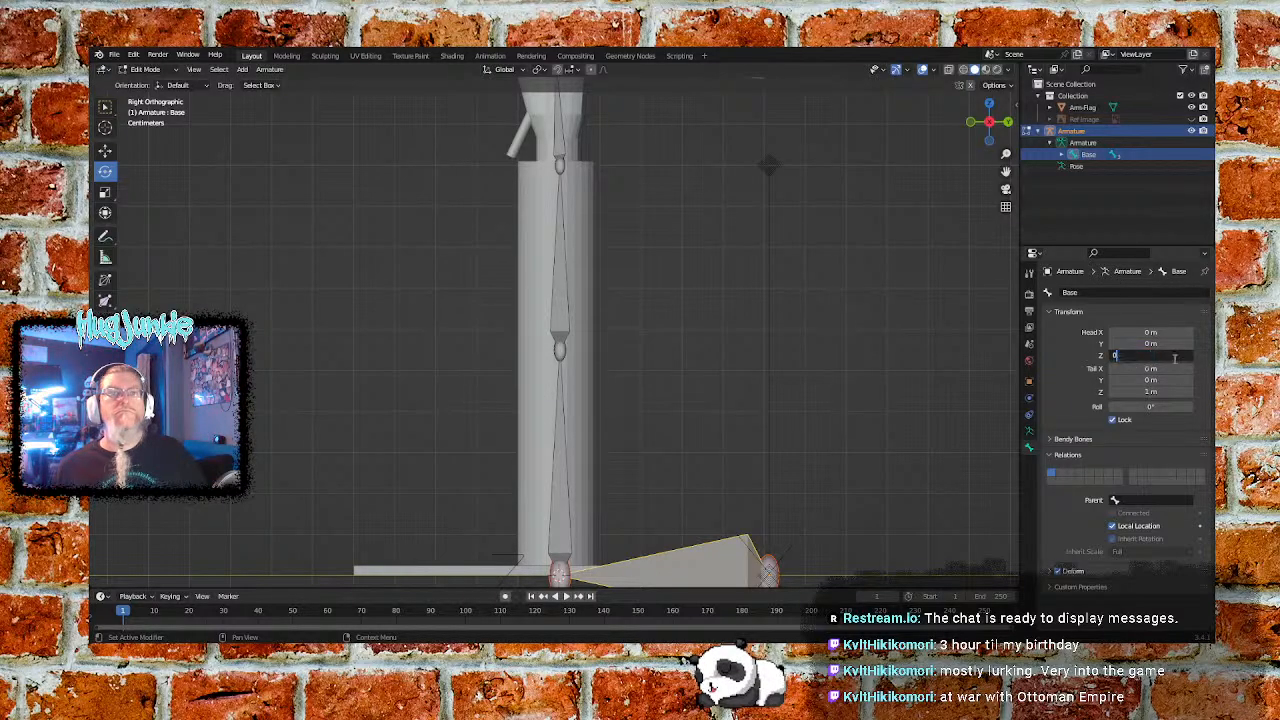
key("Return")
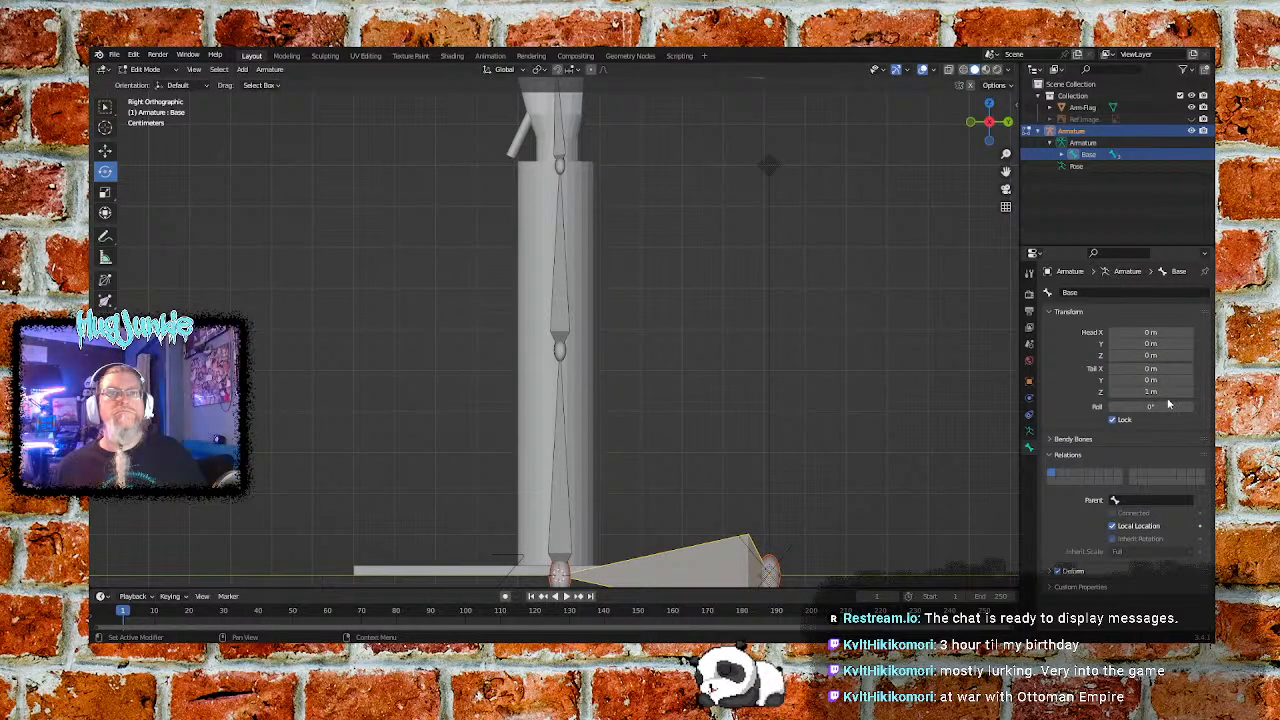
left_click(565, 569)
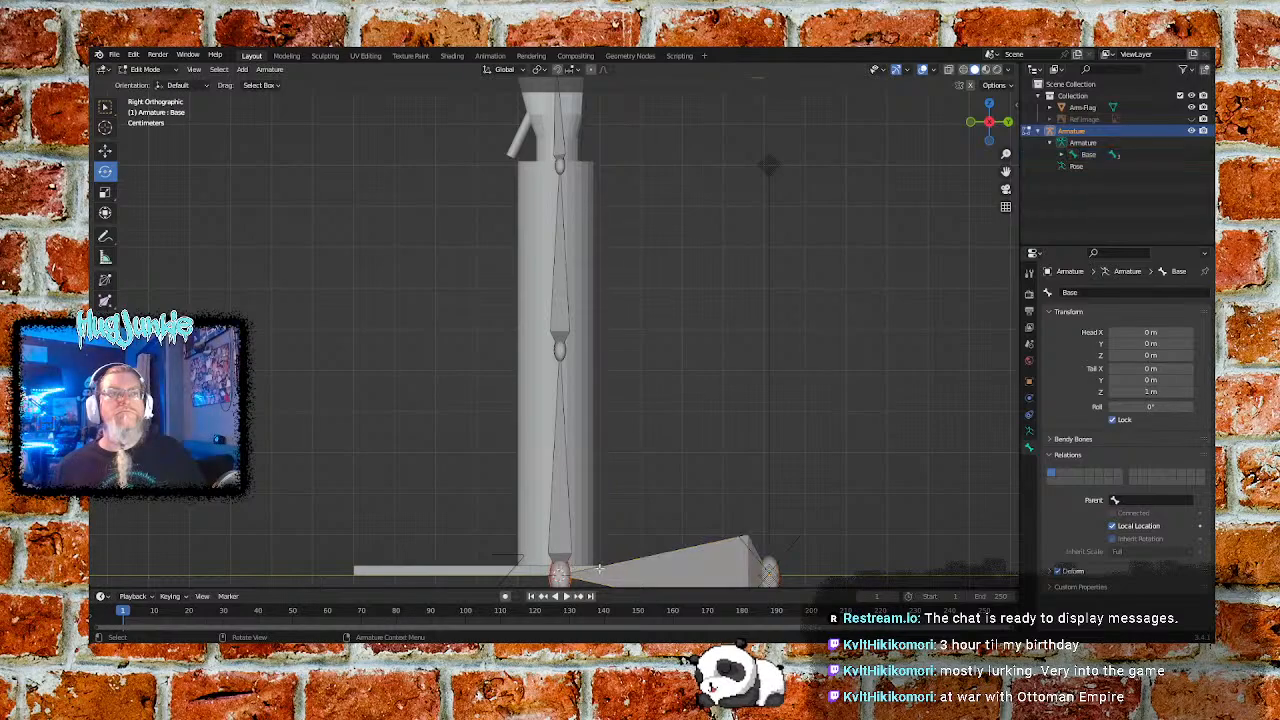
left_click(769, 566)
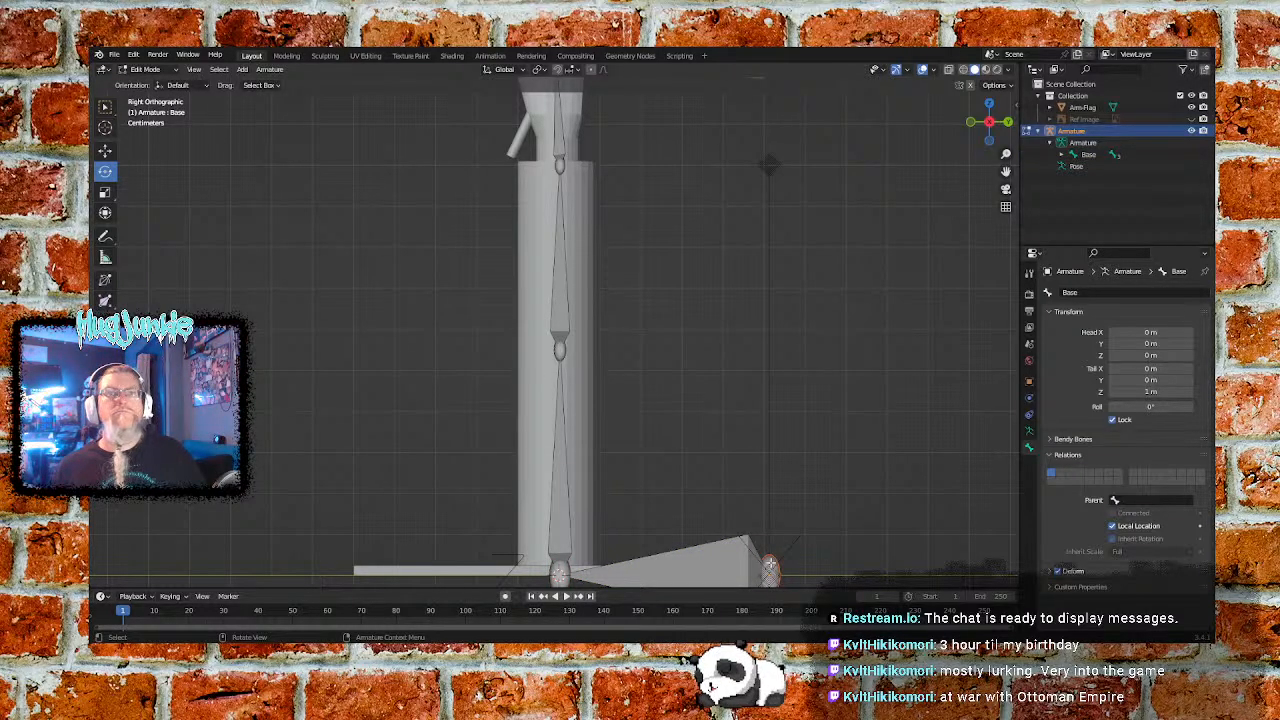
Inspect the transform and parent settings of the Base, UpperArm, ForeArm and Hand bones in turn
left_click(690, 570)
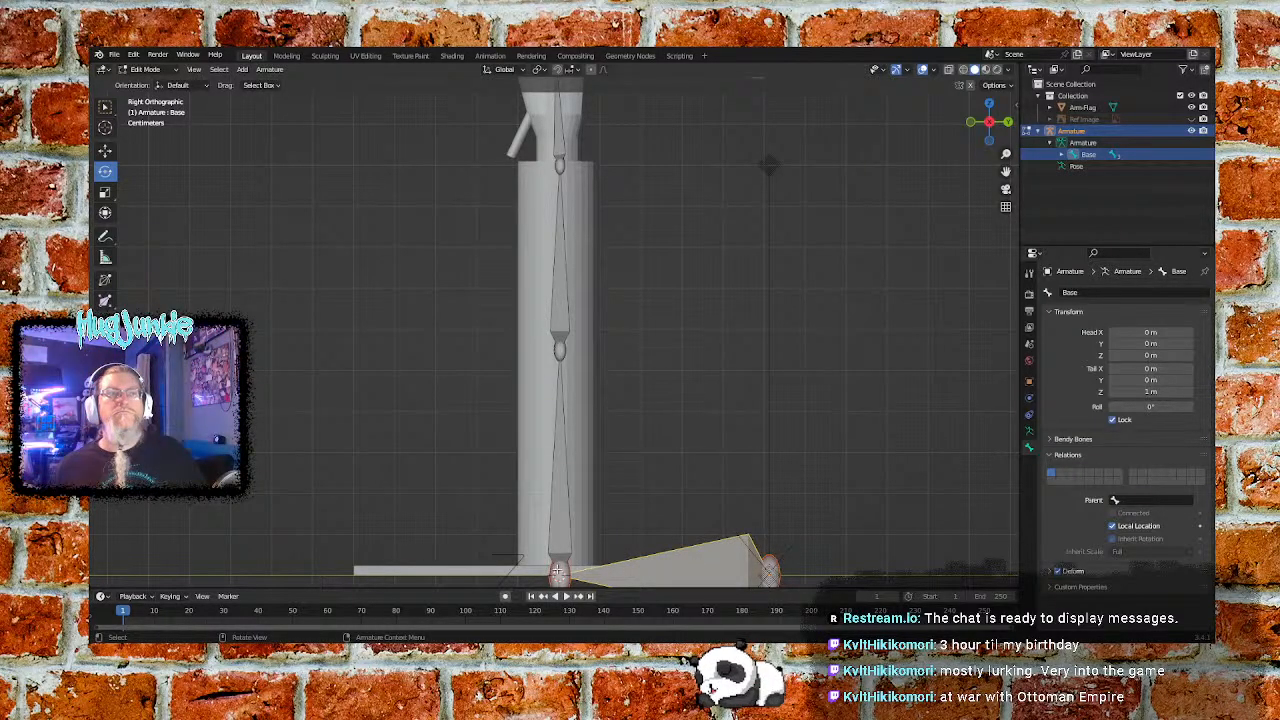
left_click(558, 571)
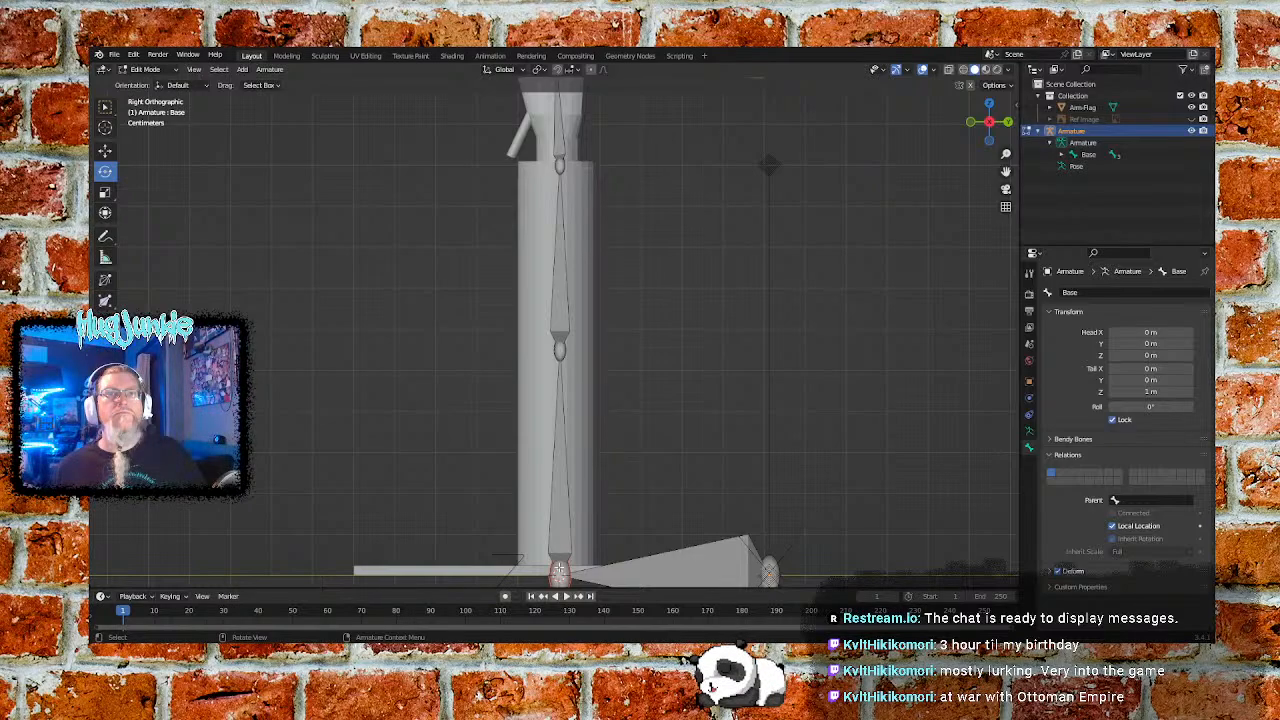
left_click(560, 541)
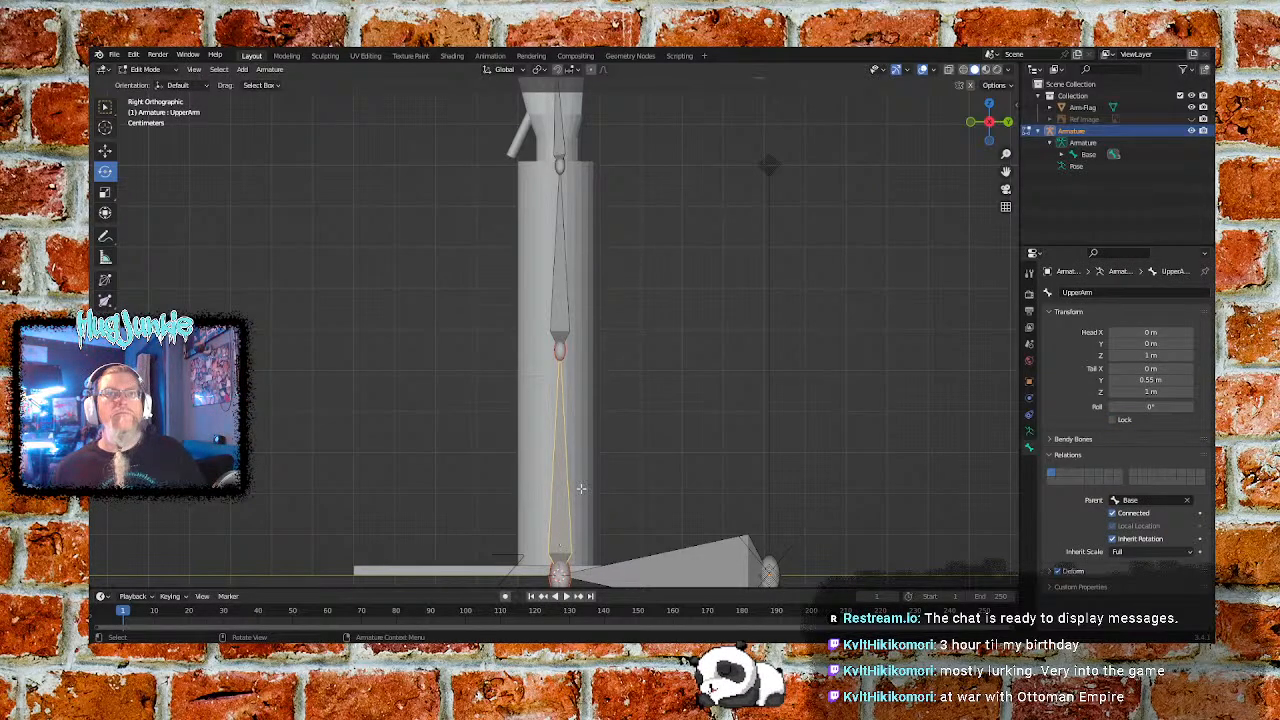
left_click(557, 352)
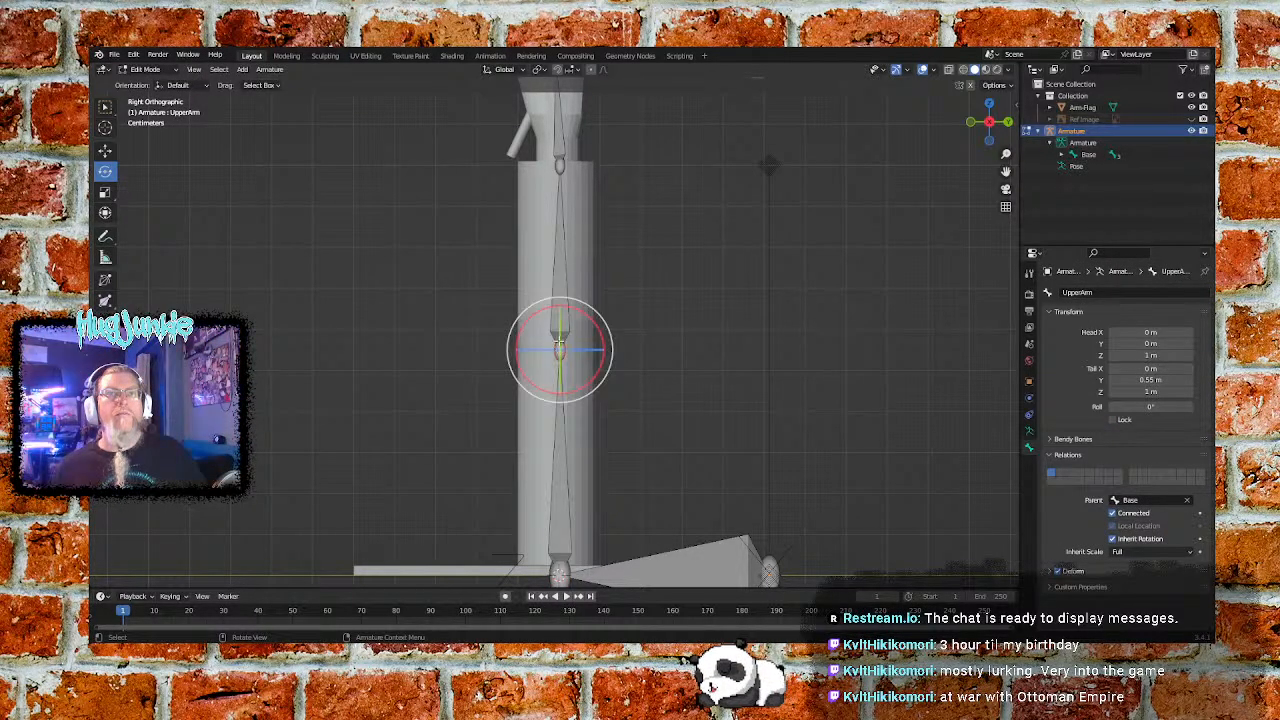
left_click(556, 263)
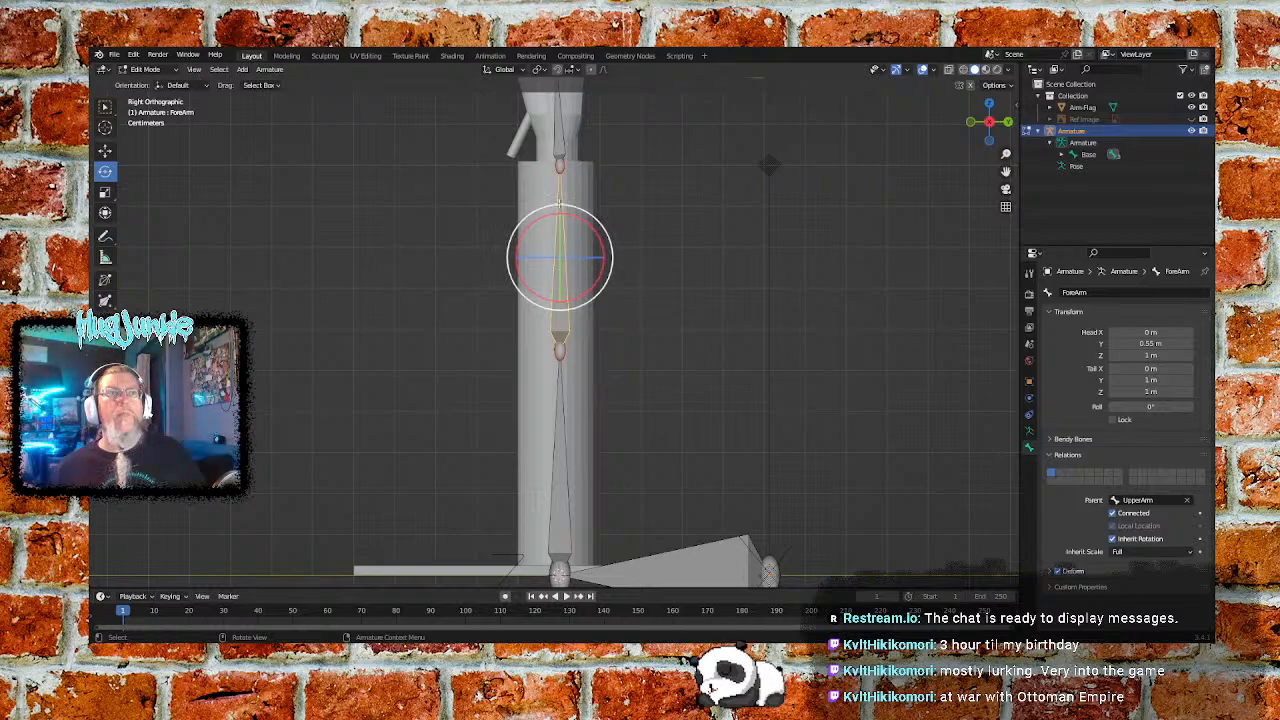
left_click(560, 167)
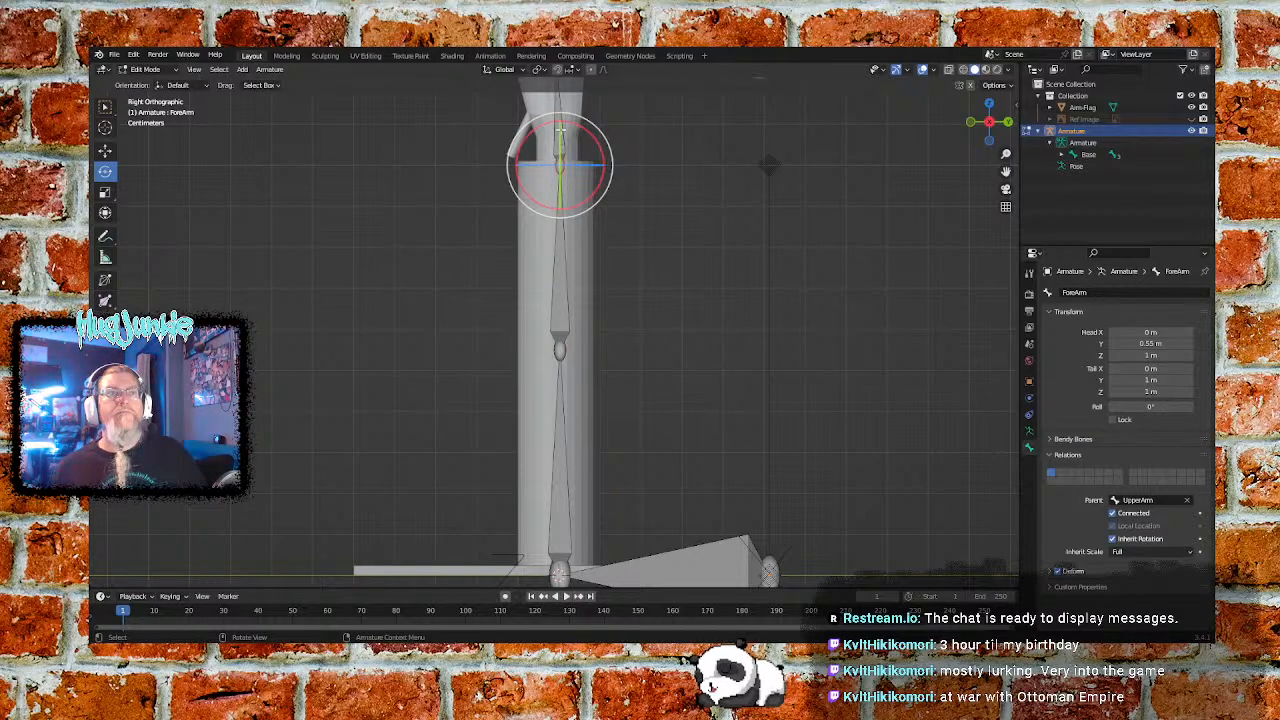
left_click(556, 128)
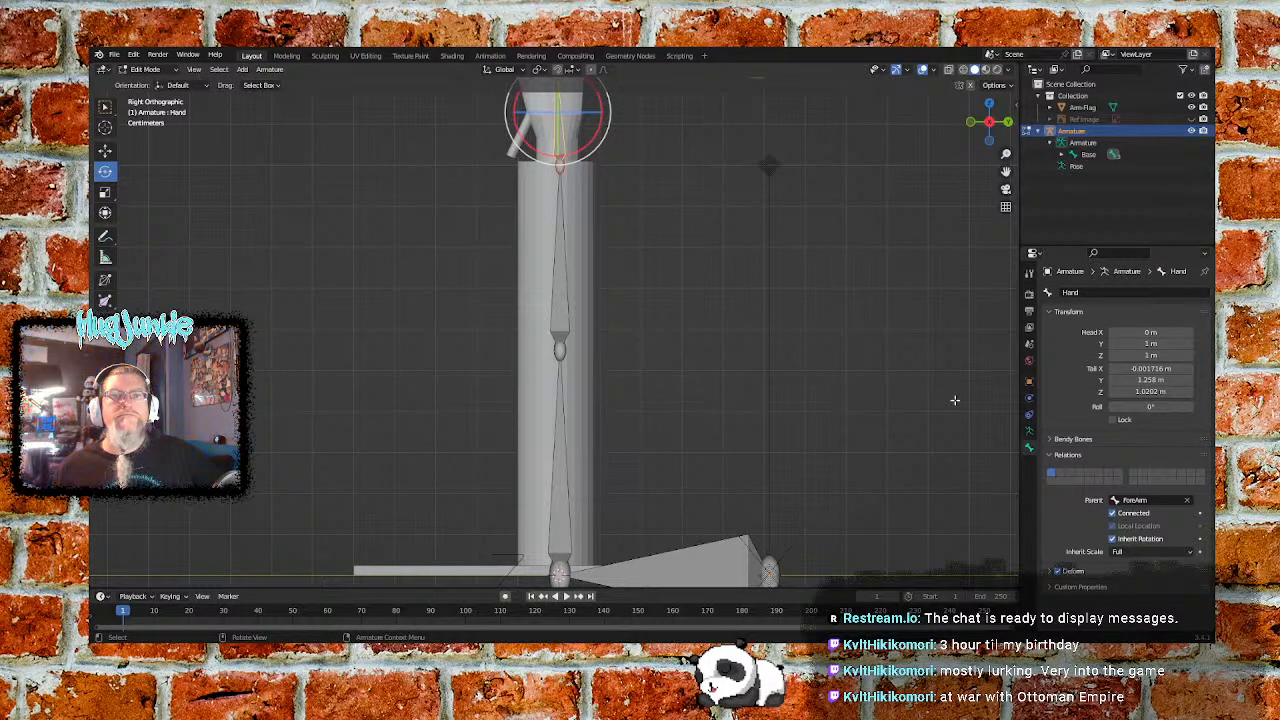
Lock the Y and Z rotation of the Armature in its object transform properties
scroll(800, 360, "down", 3)
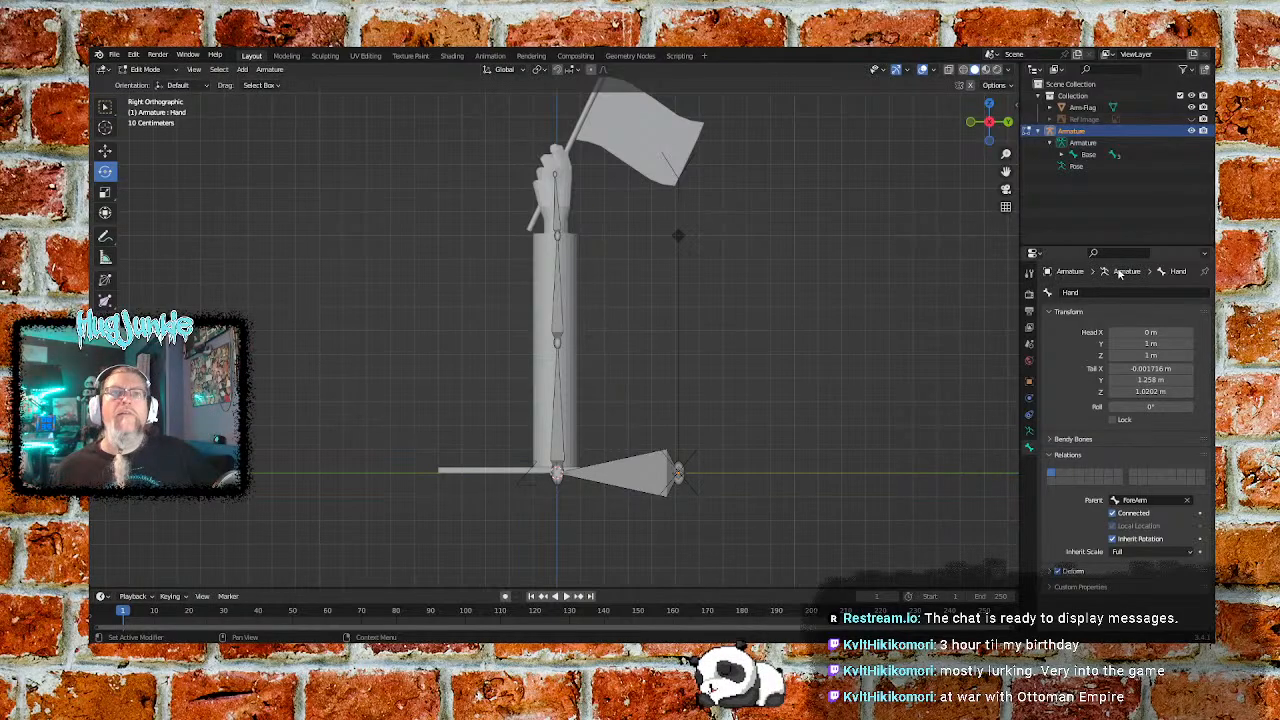
left_click(1029, 422)
left_click(1028, 400)
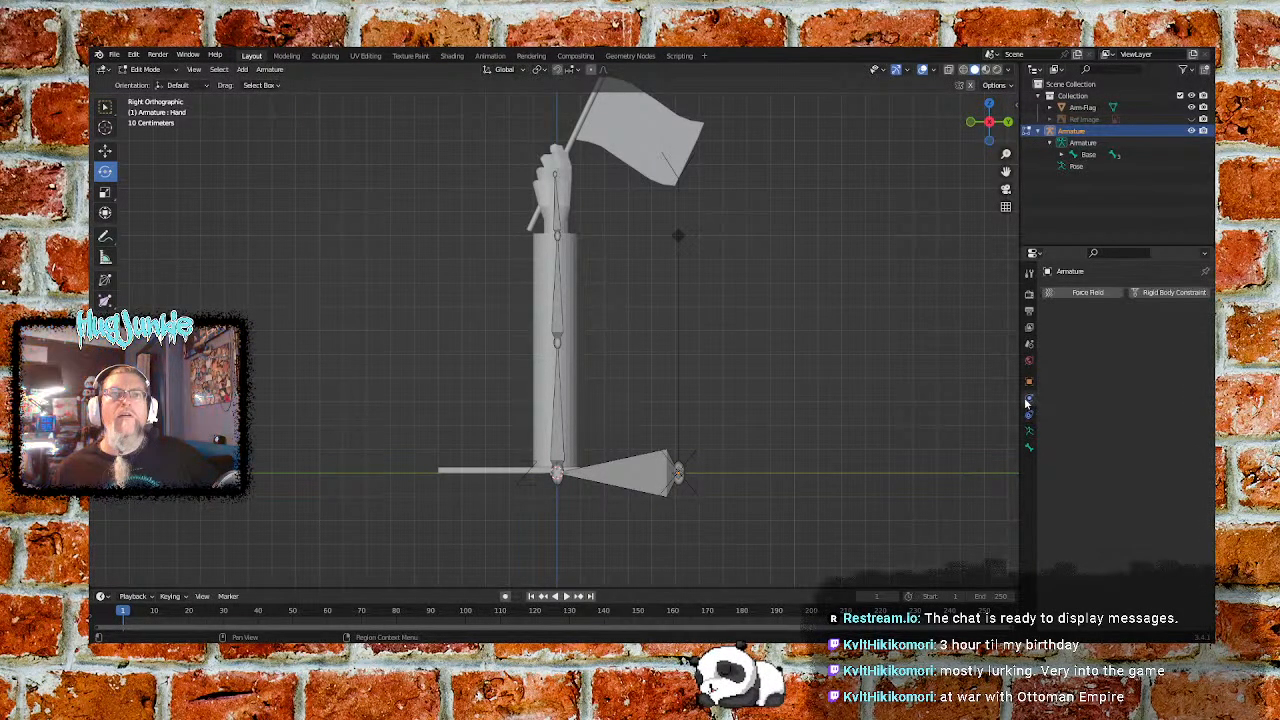
left_click(1029, 383)
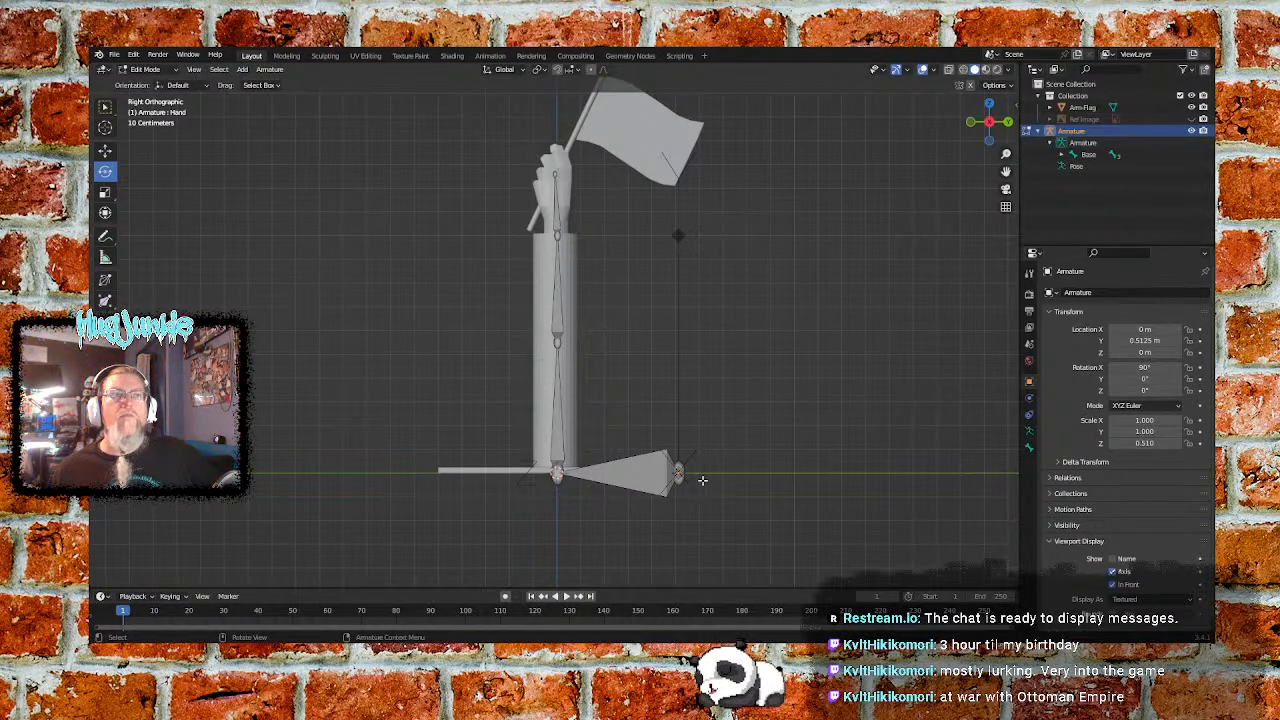
left_click(643, 481)
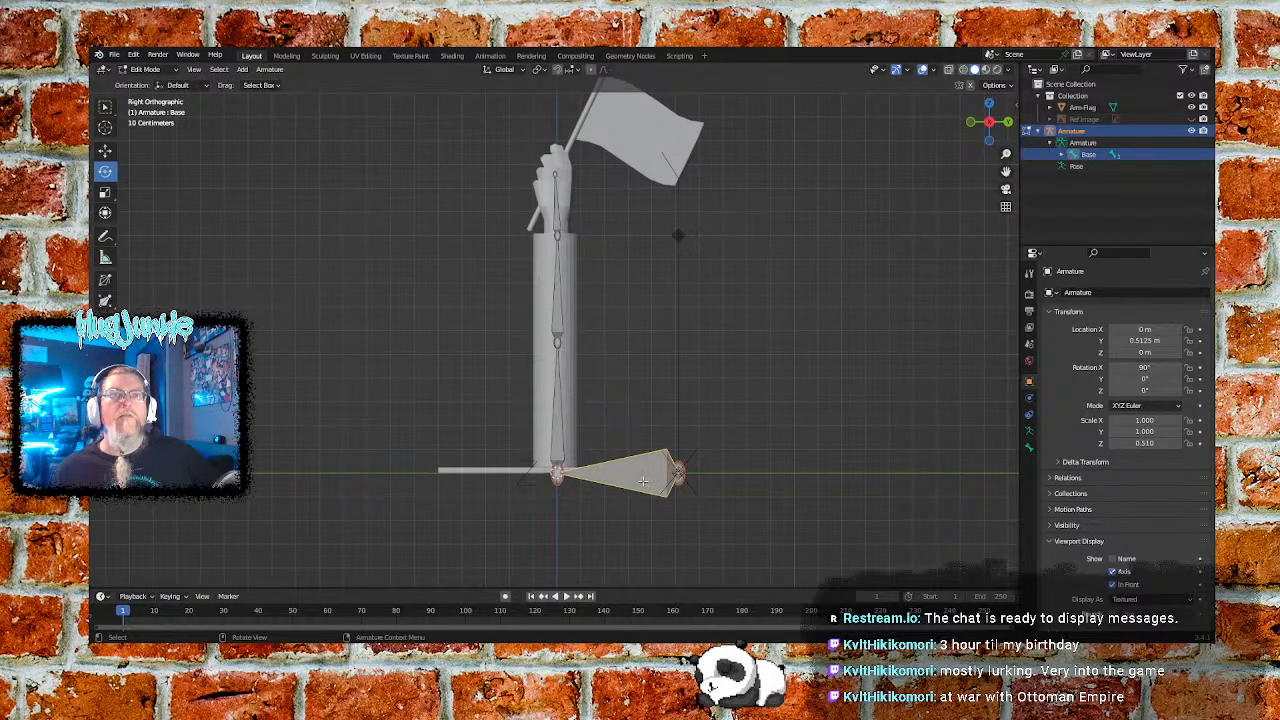
left_click(558, 435)
left_click(645, 471)
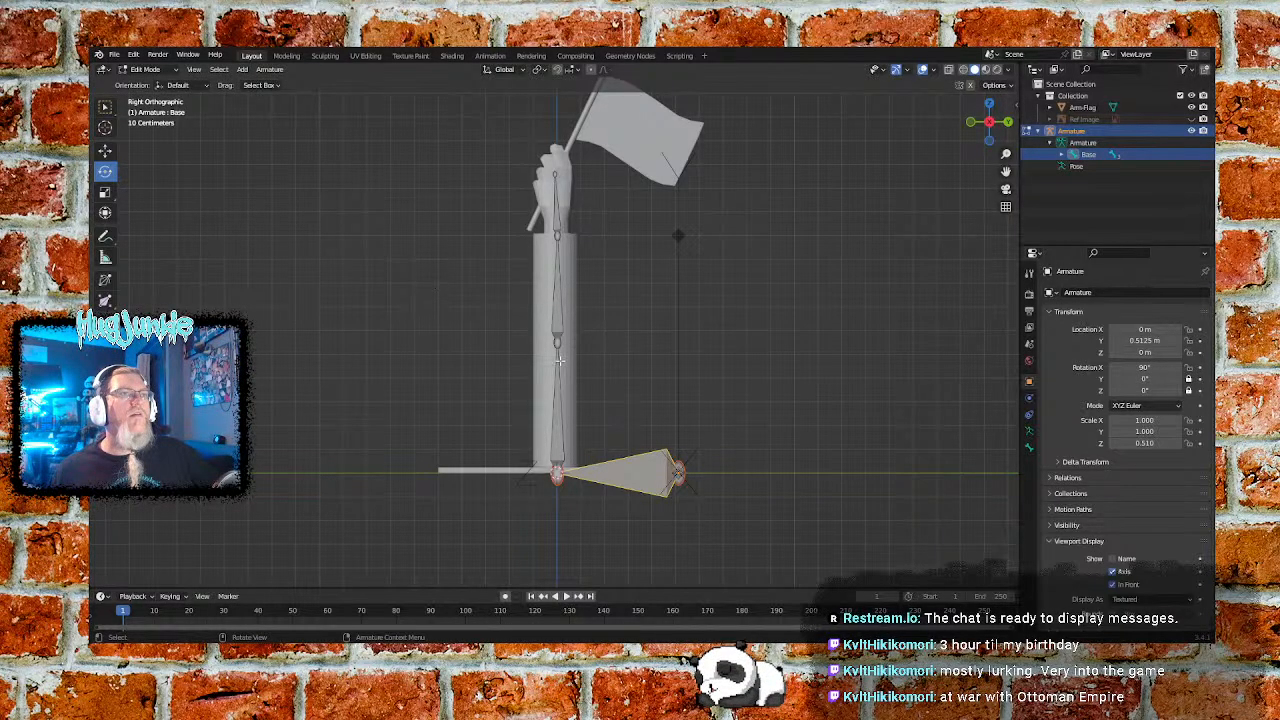
Try to rotate the joint between the UpperArm and ForeArm bones in the side view
left_click(557, 345)
left_click_drag(587, 310, 600, 343)
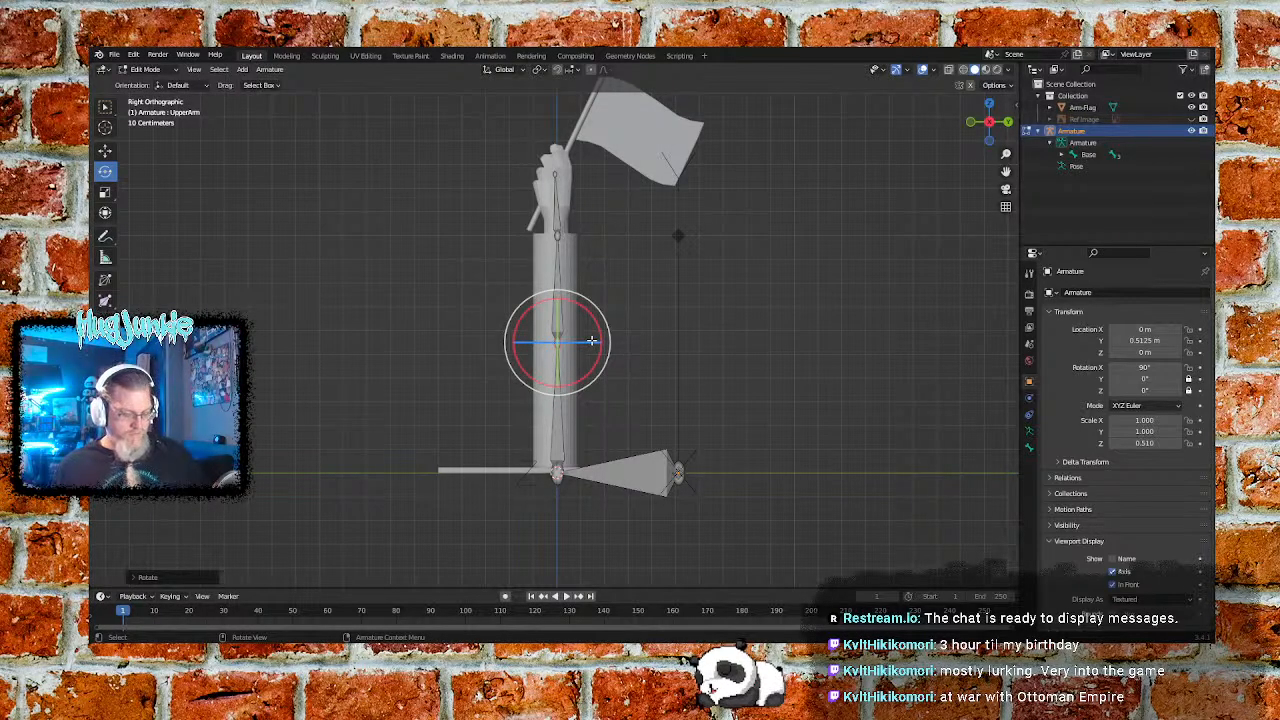
left_click_drag(587, 343, 537, 347)
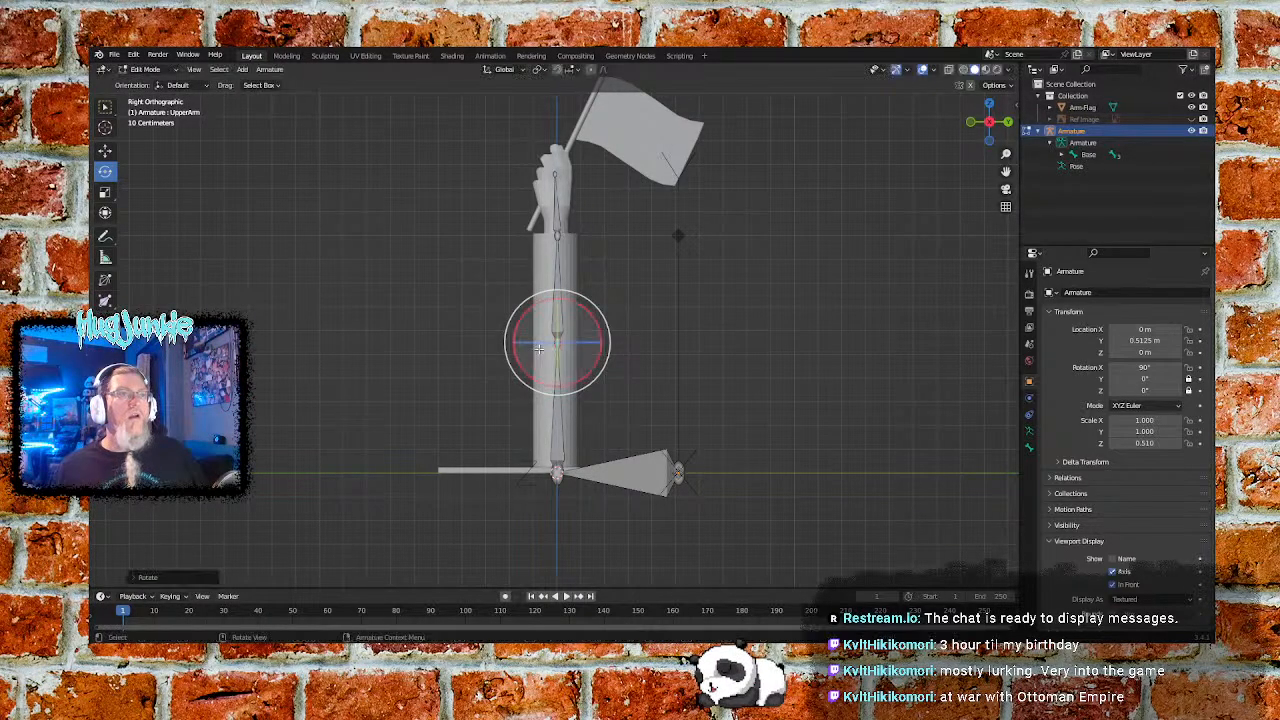
Try out the armature's Name display in the viewport display settings, turning it on and off again
middle_click_drag(634, 340, 563, 340)
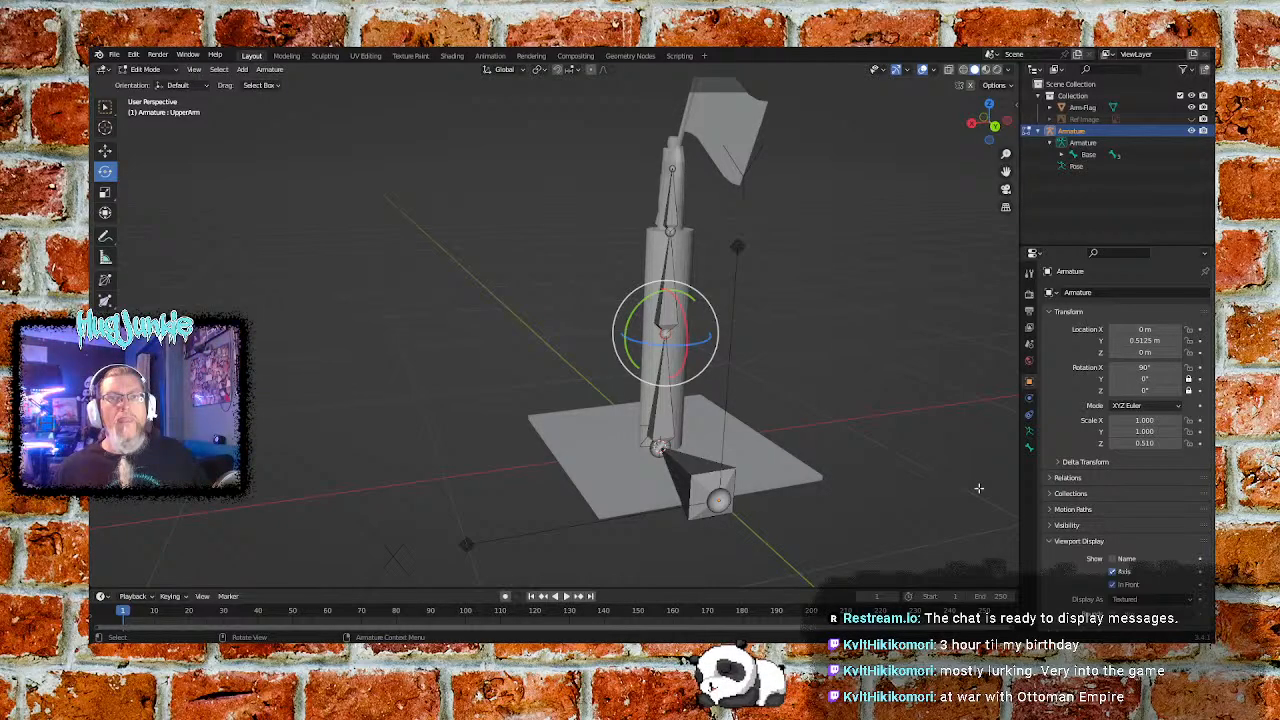
left_click(1112, 559)
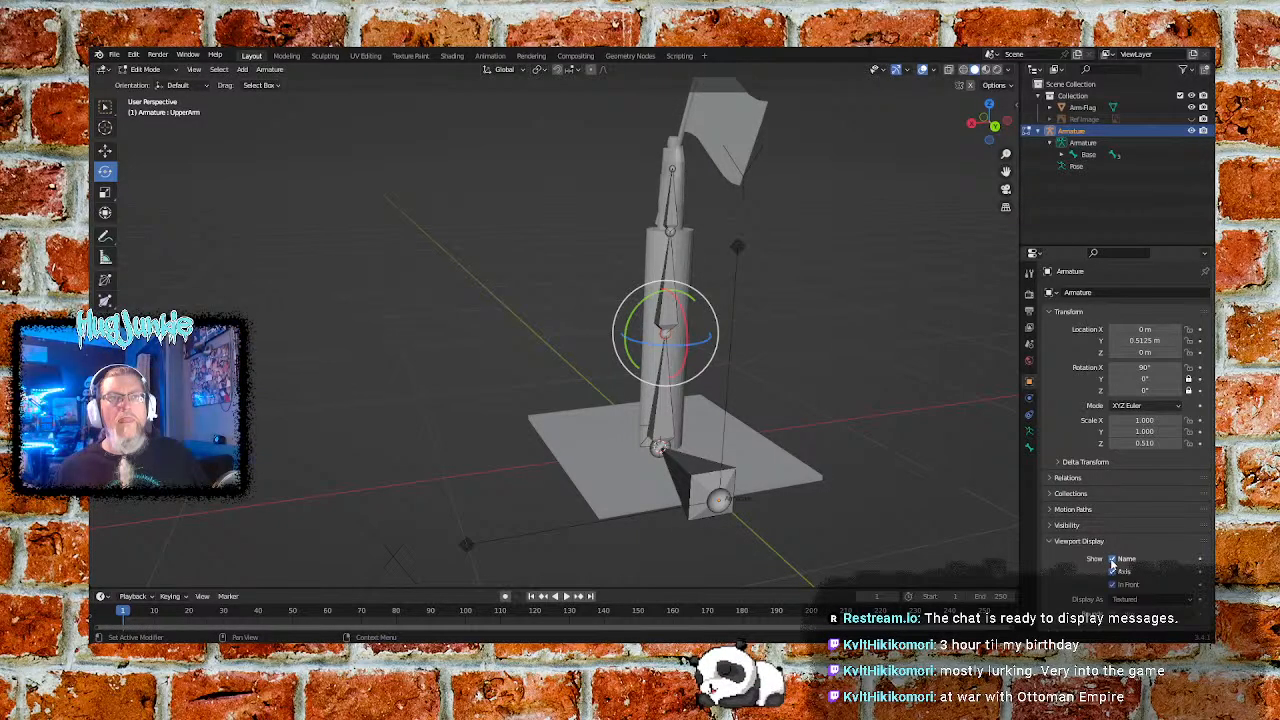
middle_click_drag(806, 491, 882, 496)
Turn off the Lock option in the Base bone's transform properties
left_click(1029, 431)
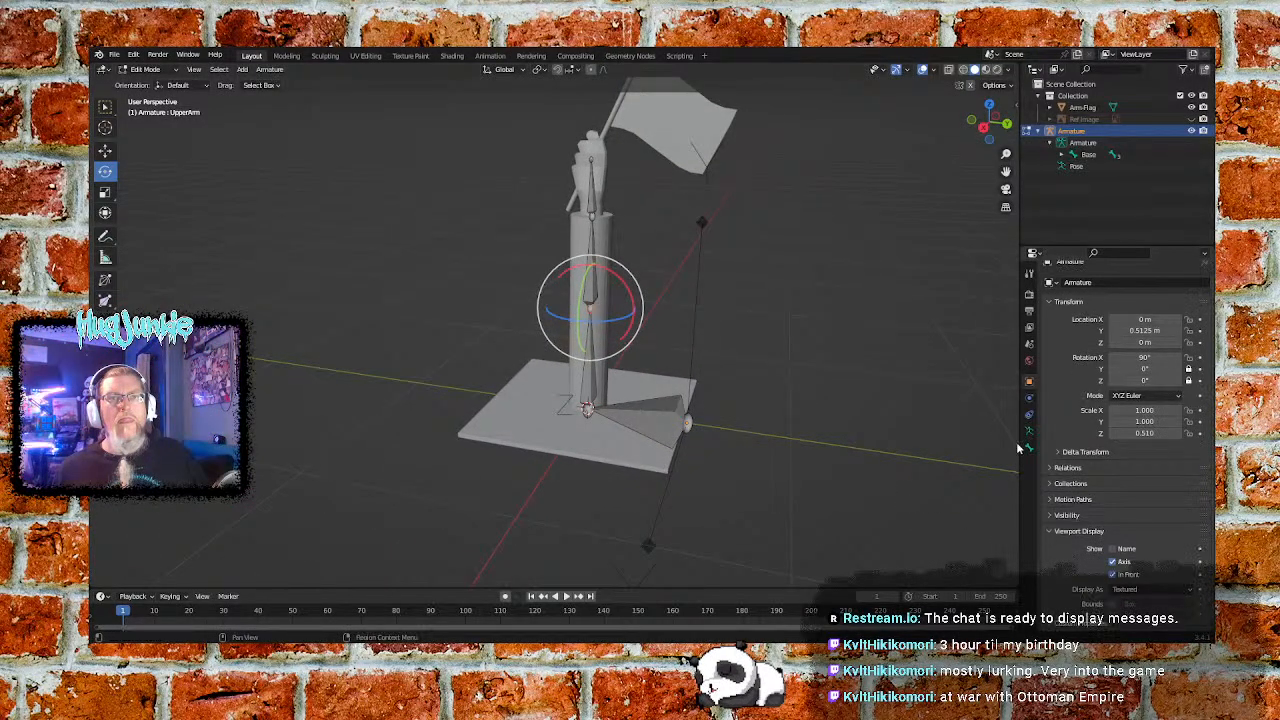
left_click(1030, 448)
left_click(645, 429)
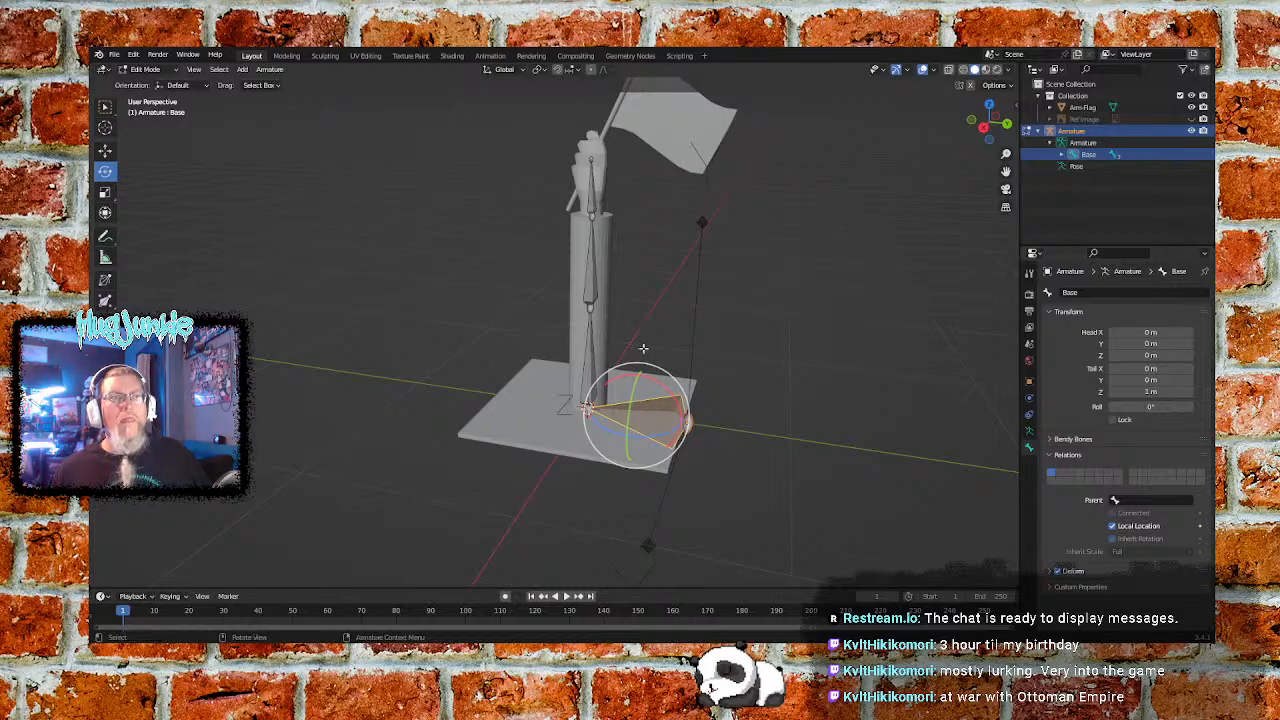
Try to rotate the elbow joint at the tip of the UpperArm bone in perspective view
left_click(590, 338)
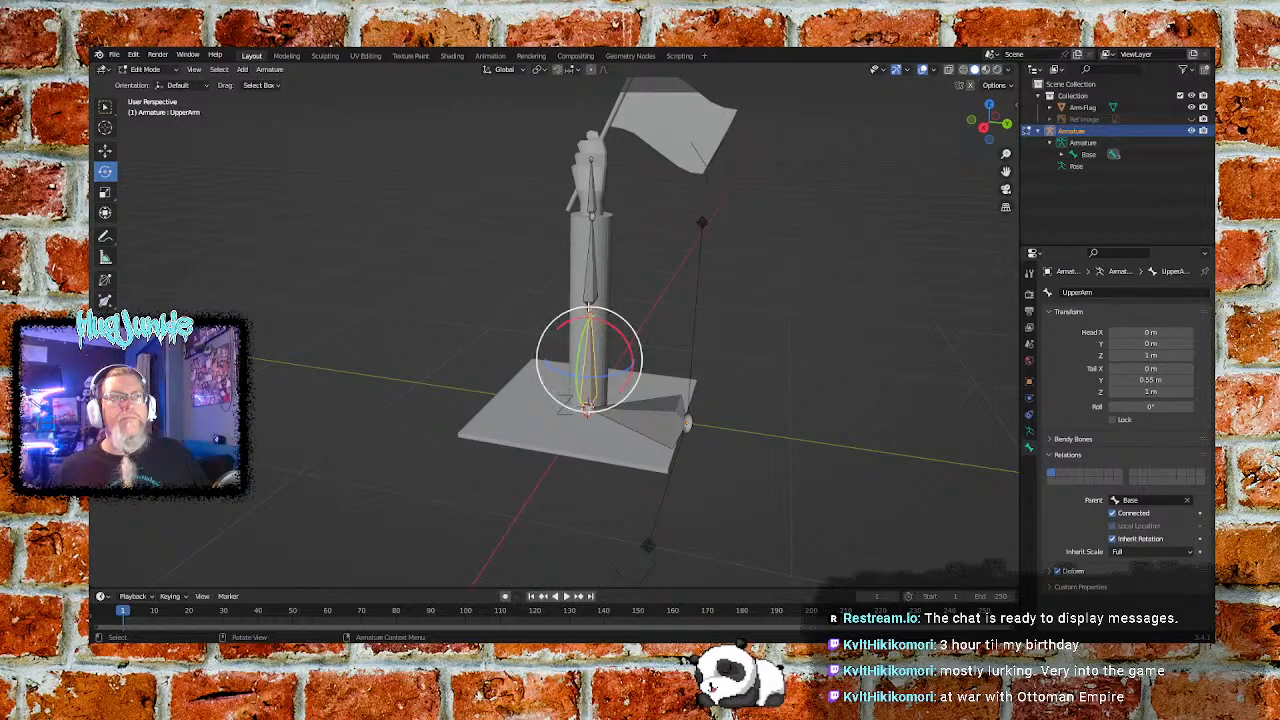
left_click(591, 308)
left_click_drag(622, 286, 643, 327)
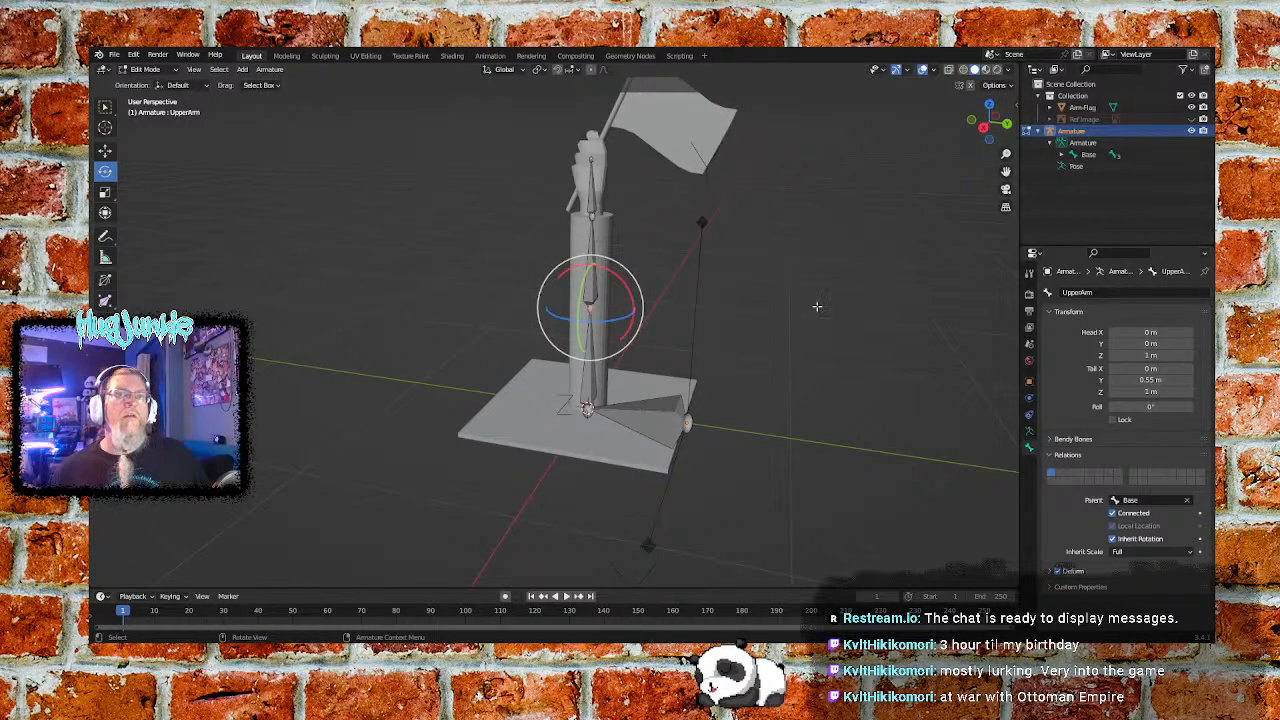
Try rotating the whole UpperArm bone about the X axis, then undo the rotation
middle_click_drag(821, 302, 916, 341)
left_click(567, 373)
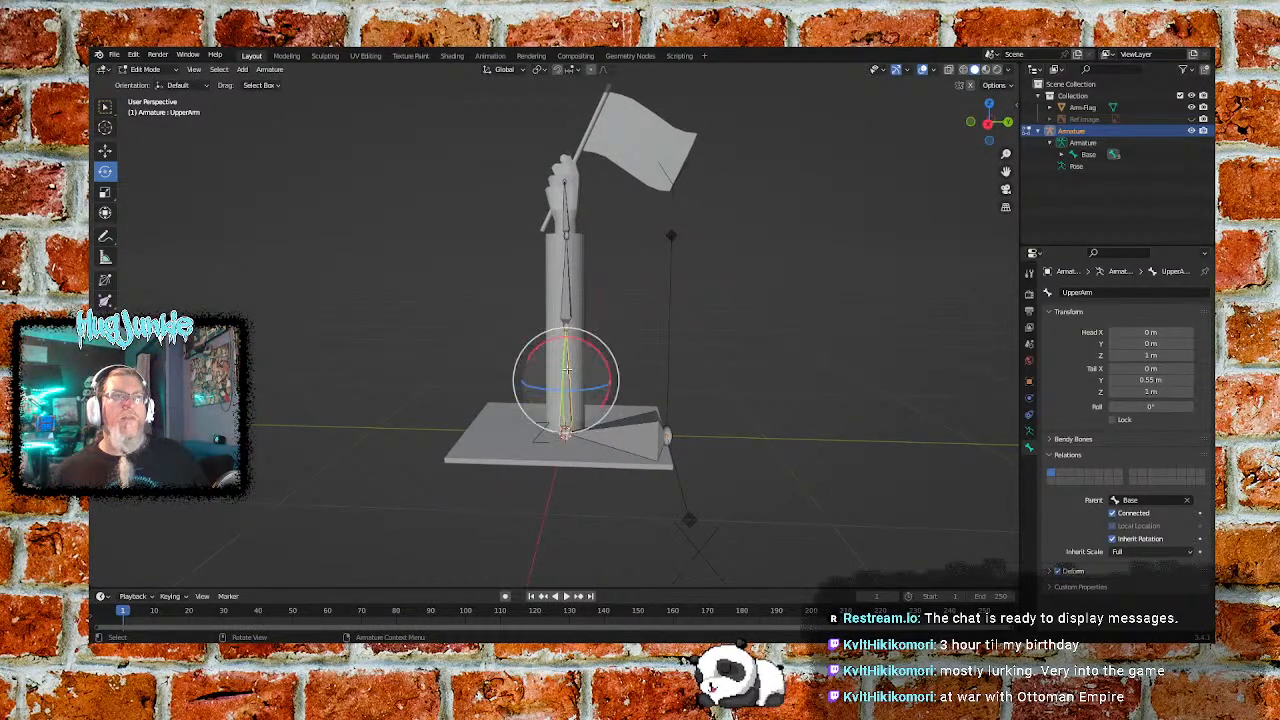
left_click_drag(557, 340, 529, 352)
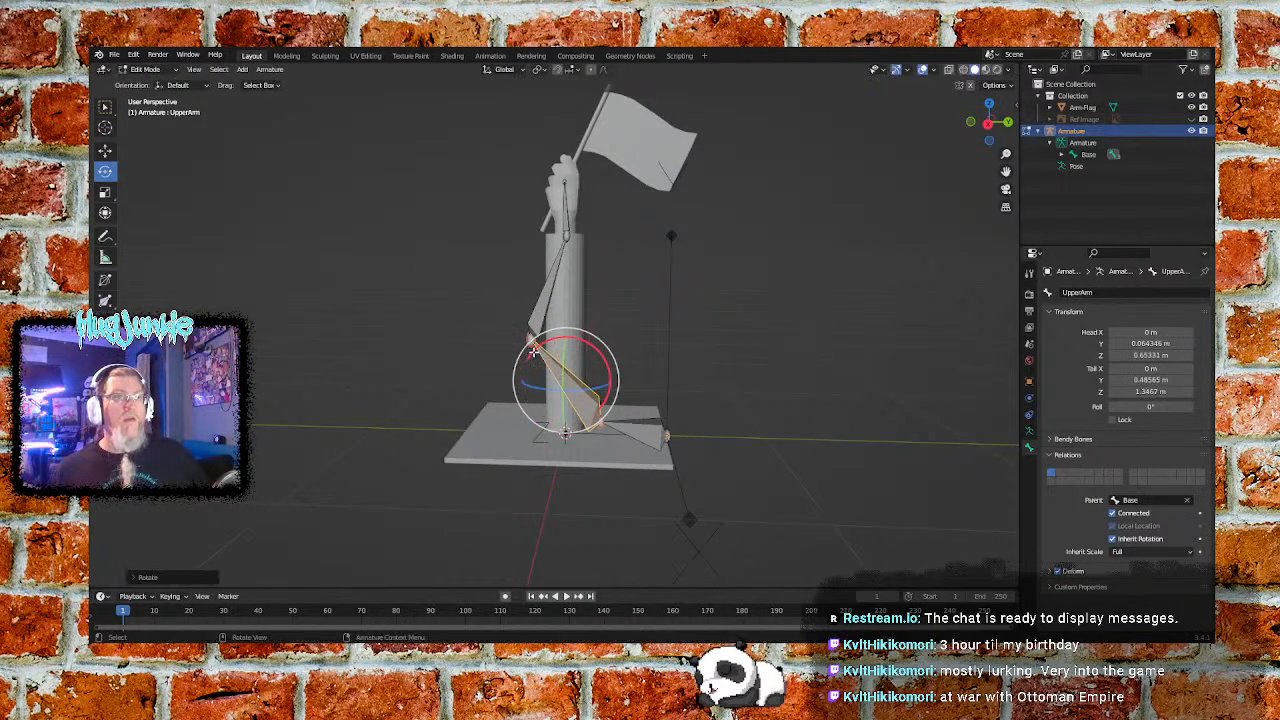
key("ctrl+z")
left_click(565, 432)
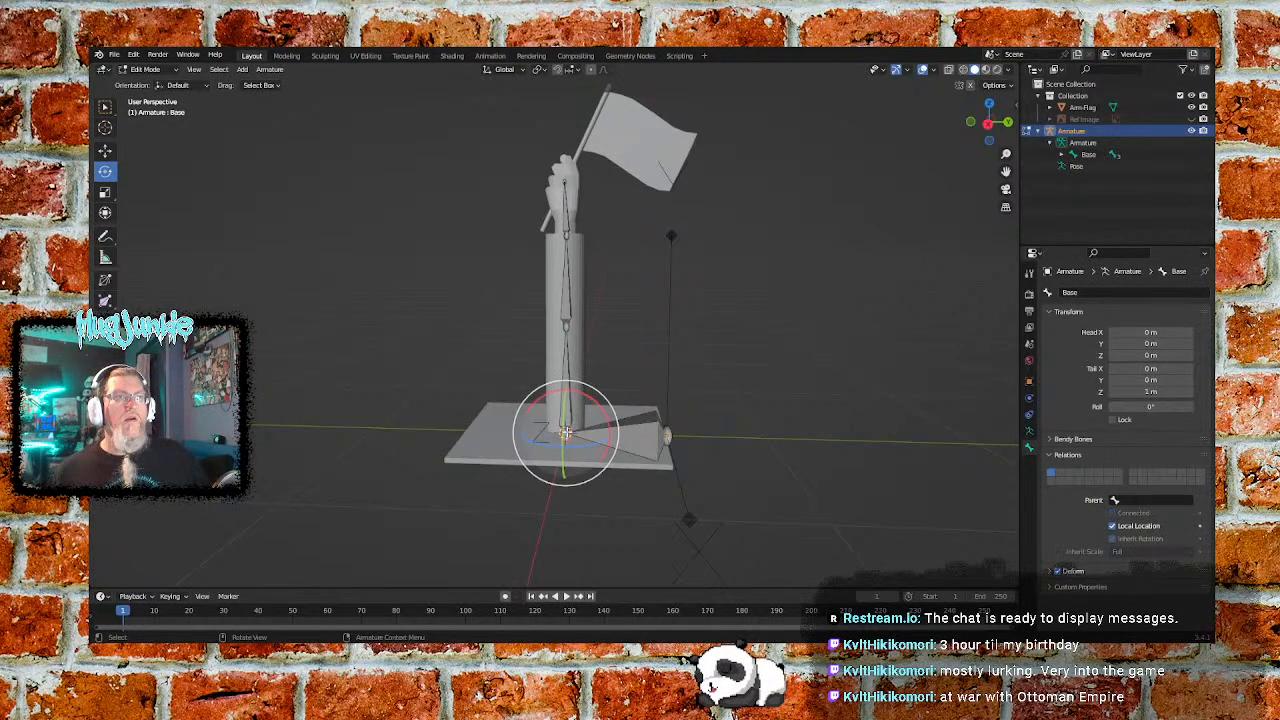
right_click(565, 432)
mouse_move(567, 436)
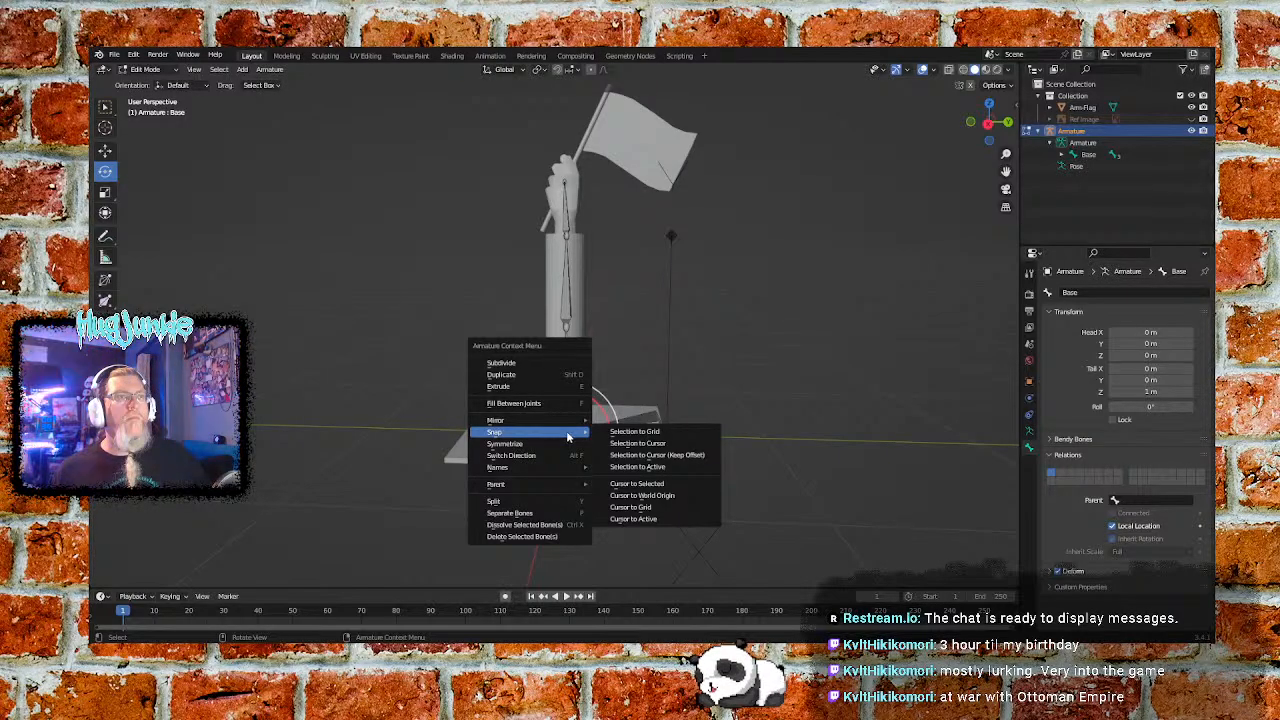
mouse_move(548, 487)
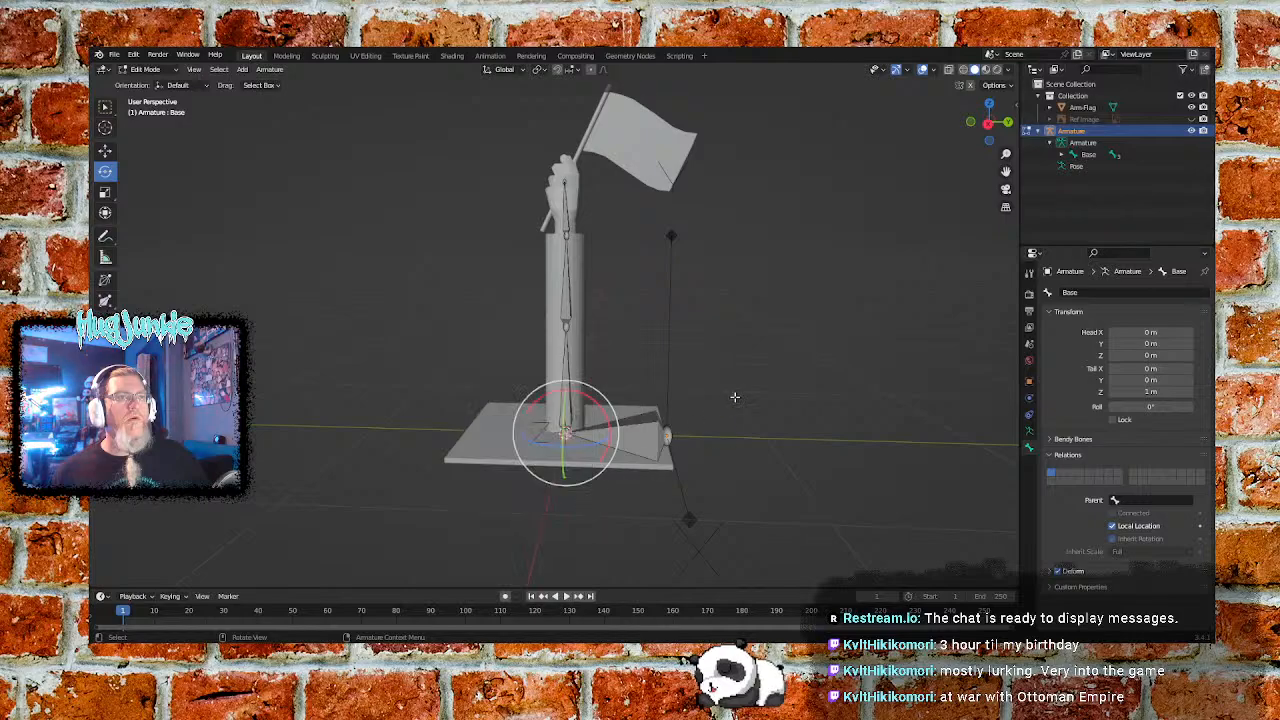
left_click(799, 365)
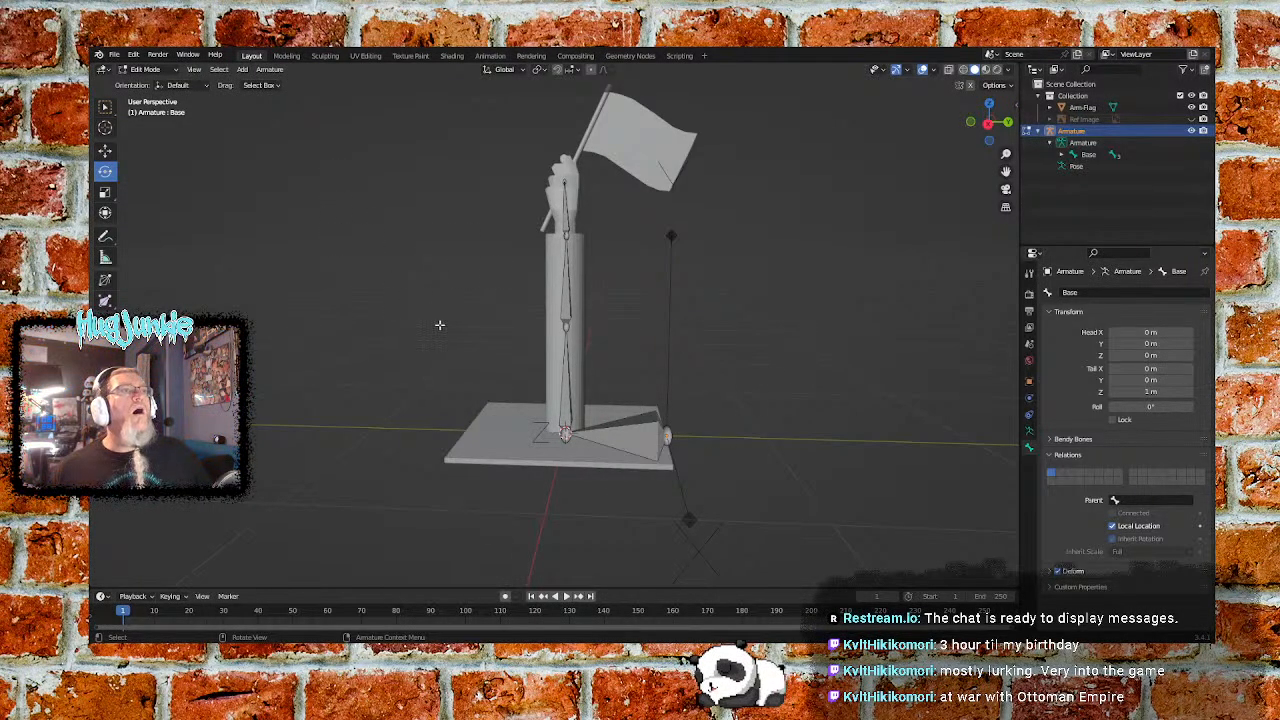
left_click(269, 69)
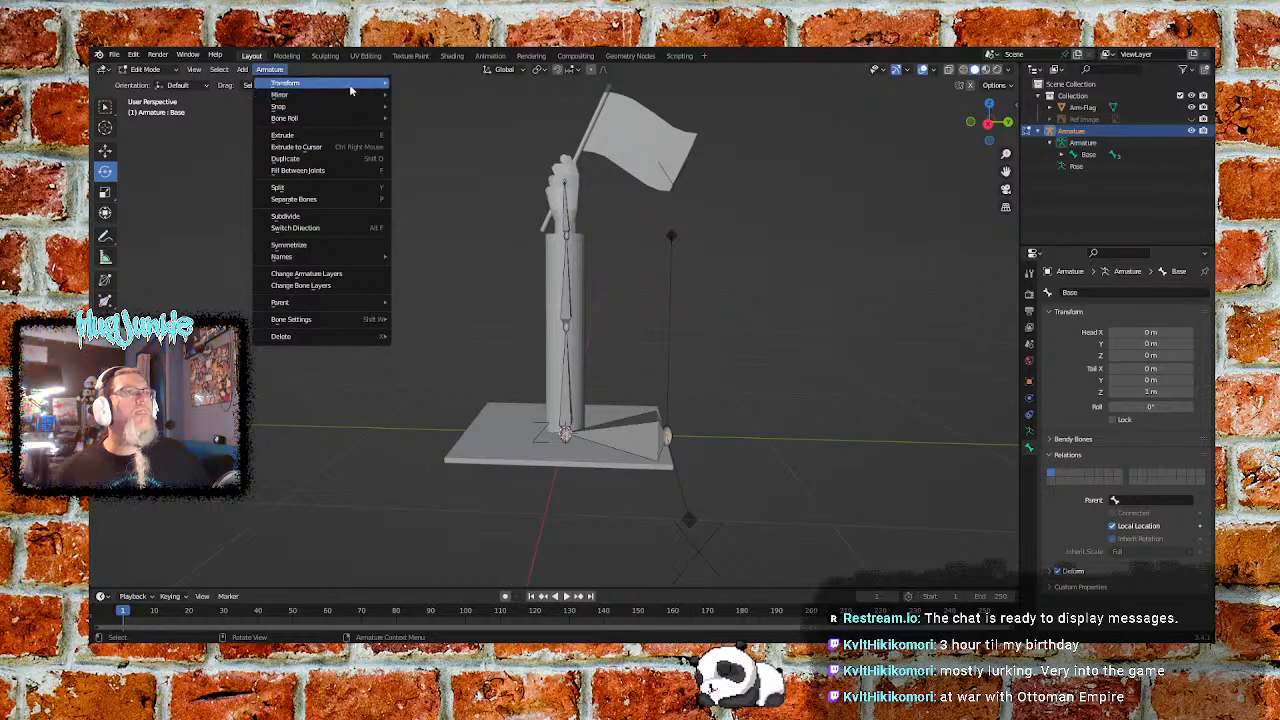
mouse_move(350, 88)
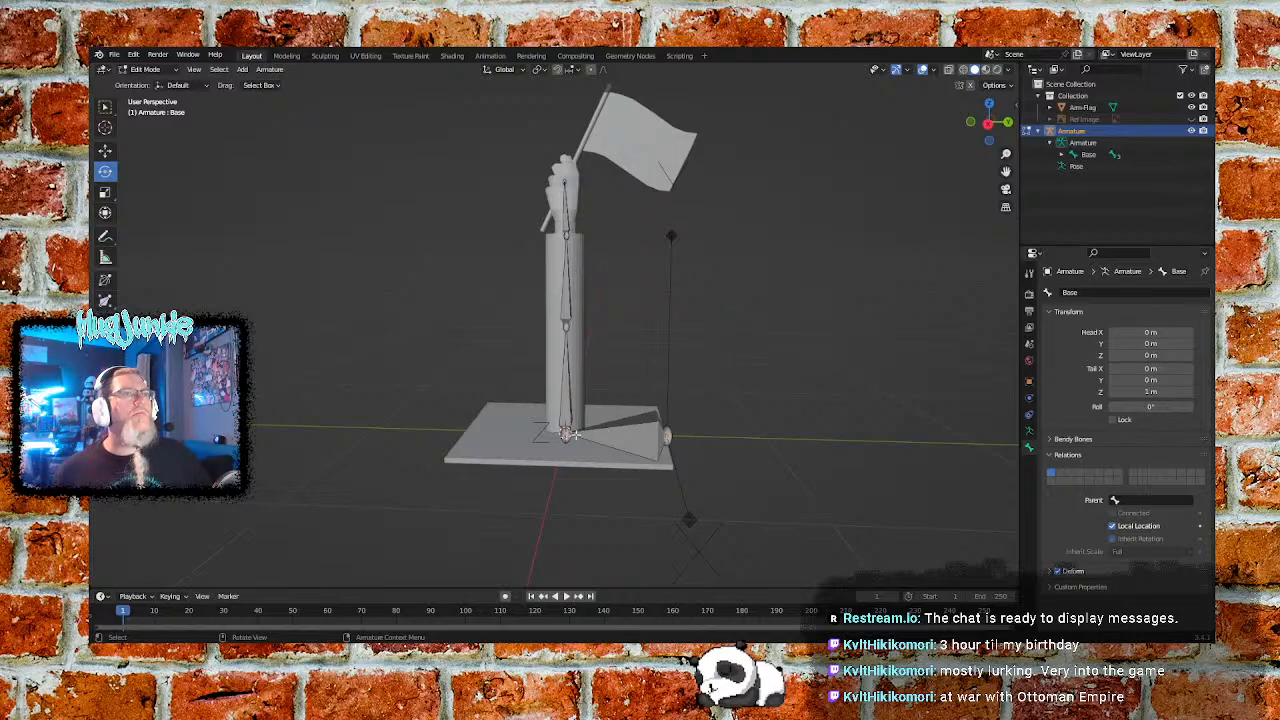
Turn off Inherit Rotation for the UpperArm, ForeArm and Hand bones
left_click(627, 438)
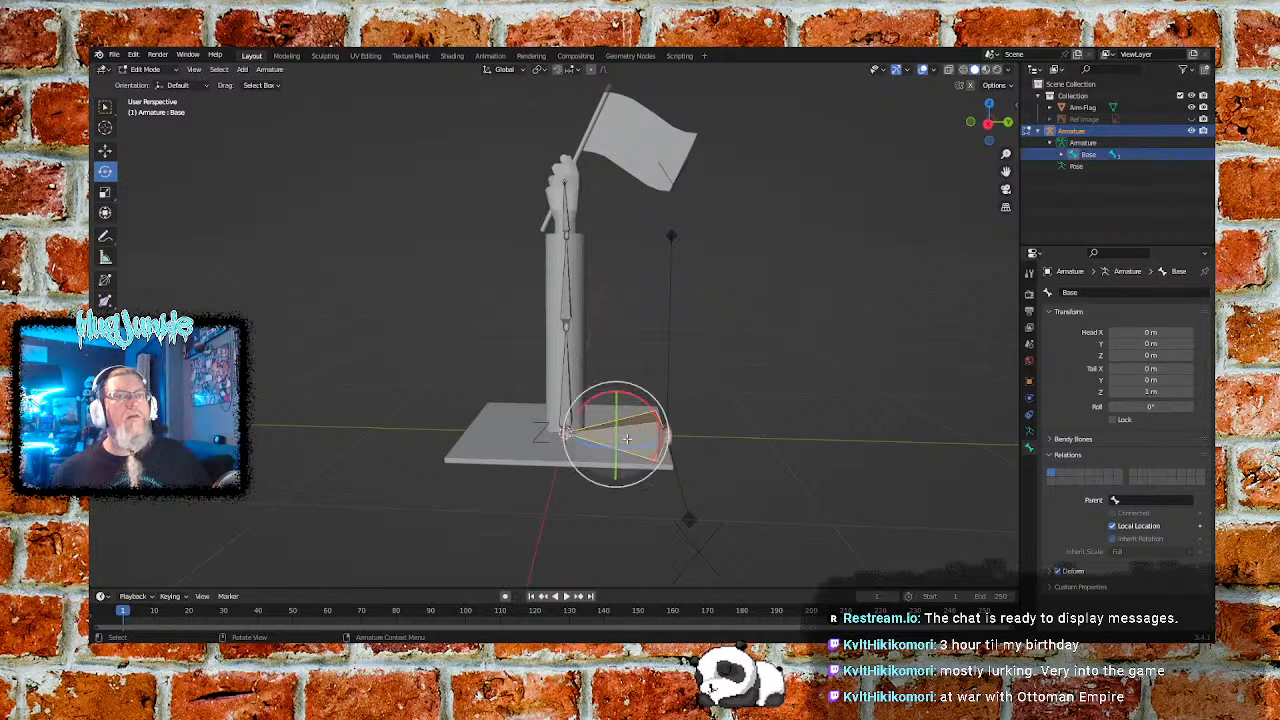
left_click(565, 379)
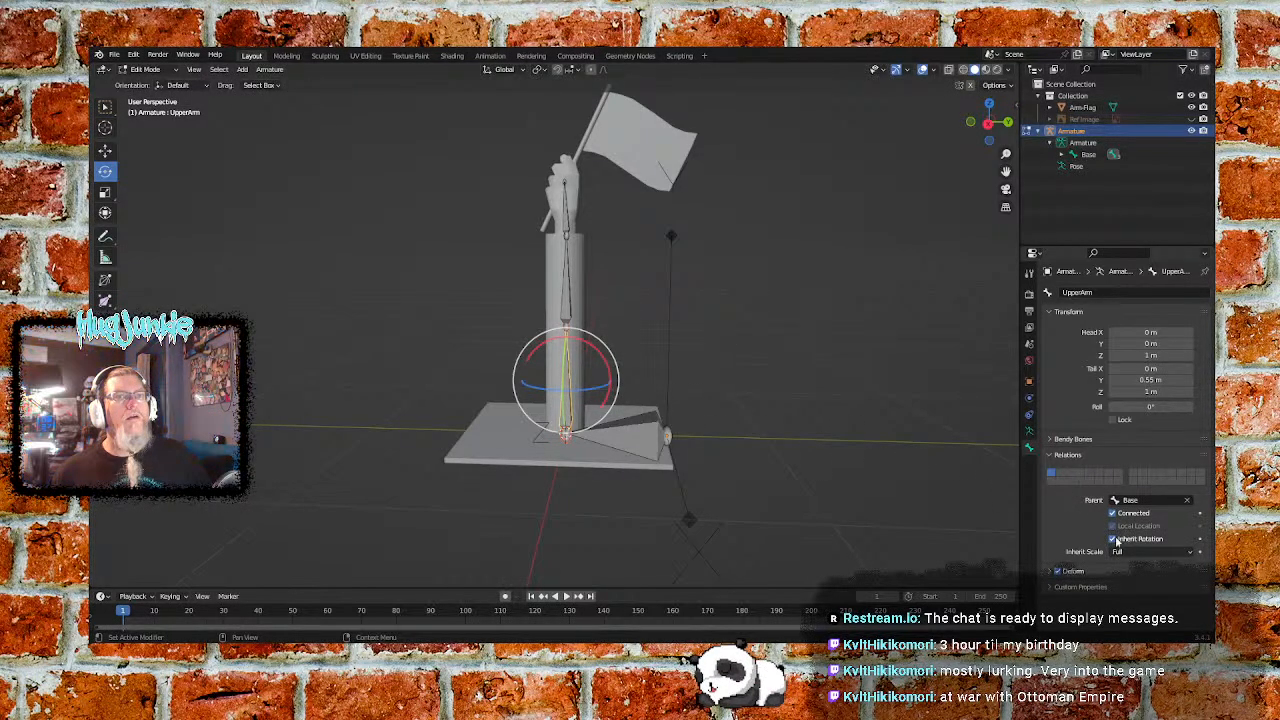
left_click(640, 437)
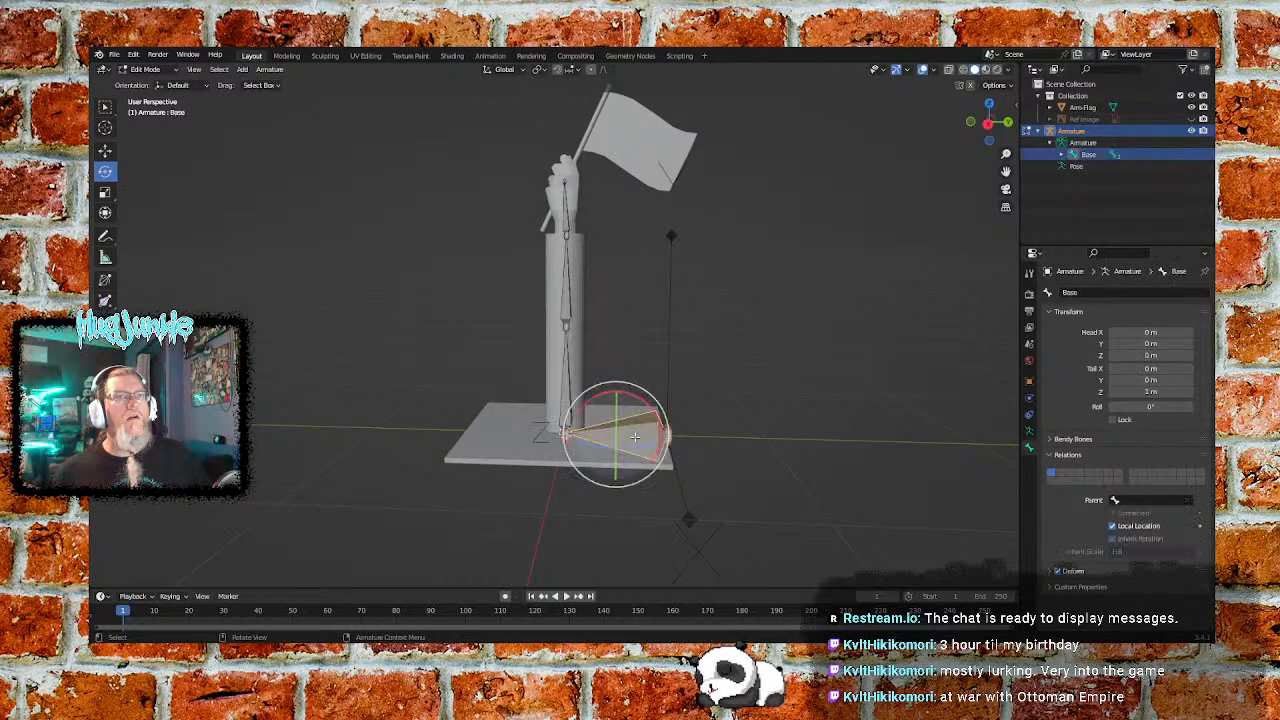
left_click(567, 378)
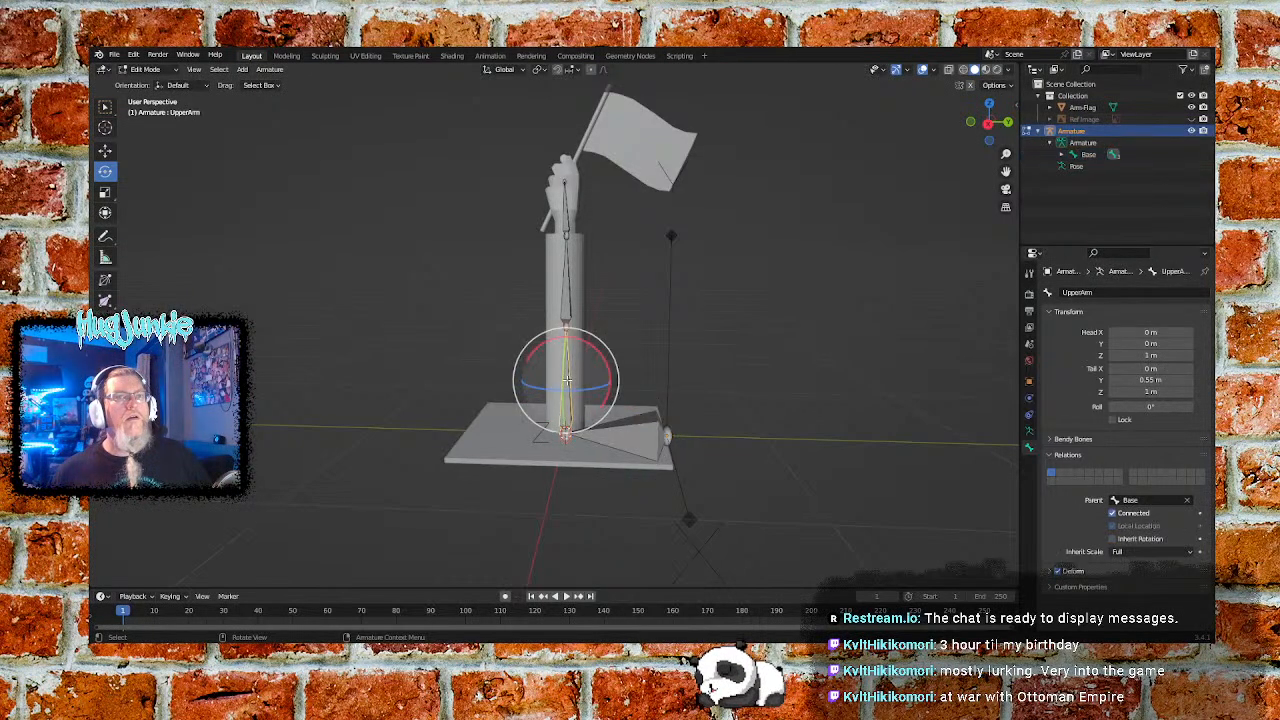
left_click(567, 302)
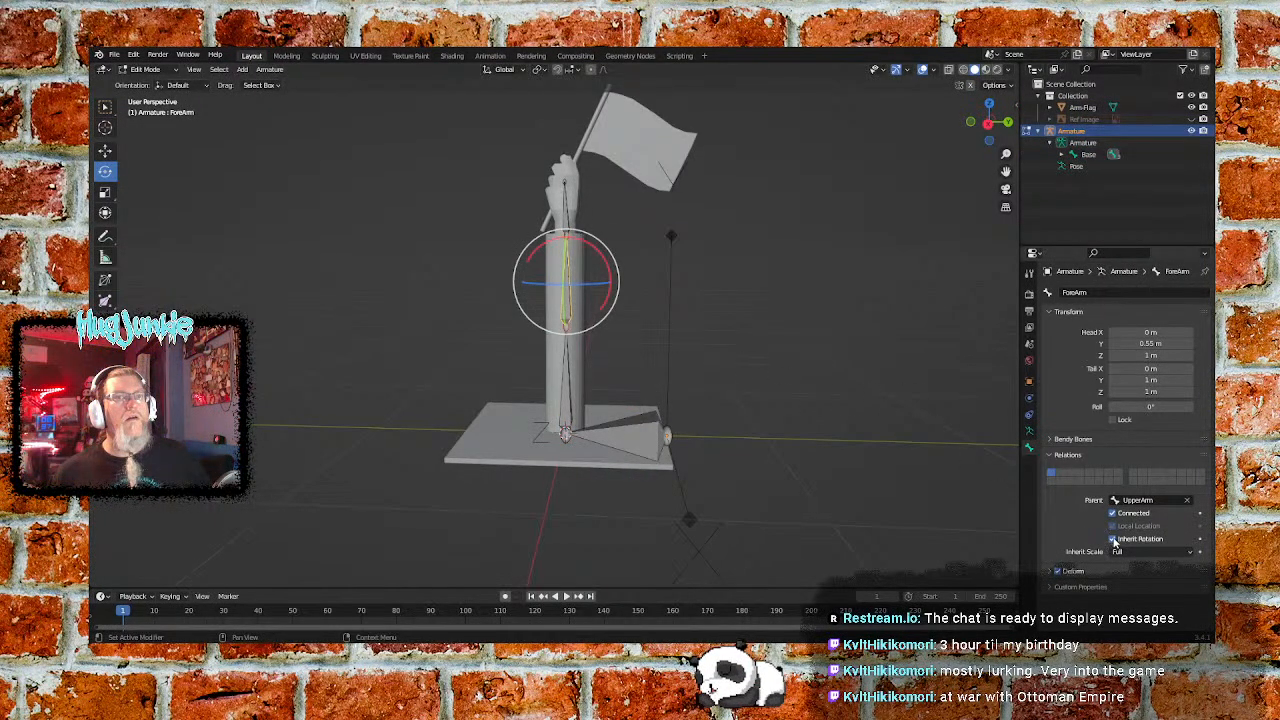
left_click(565, 218)
left_click(802, 358)
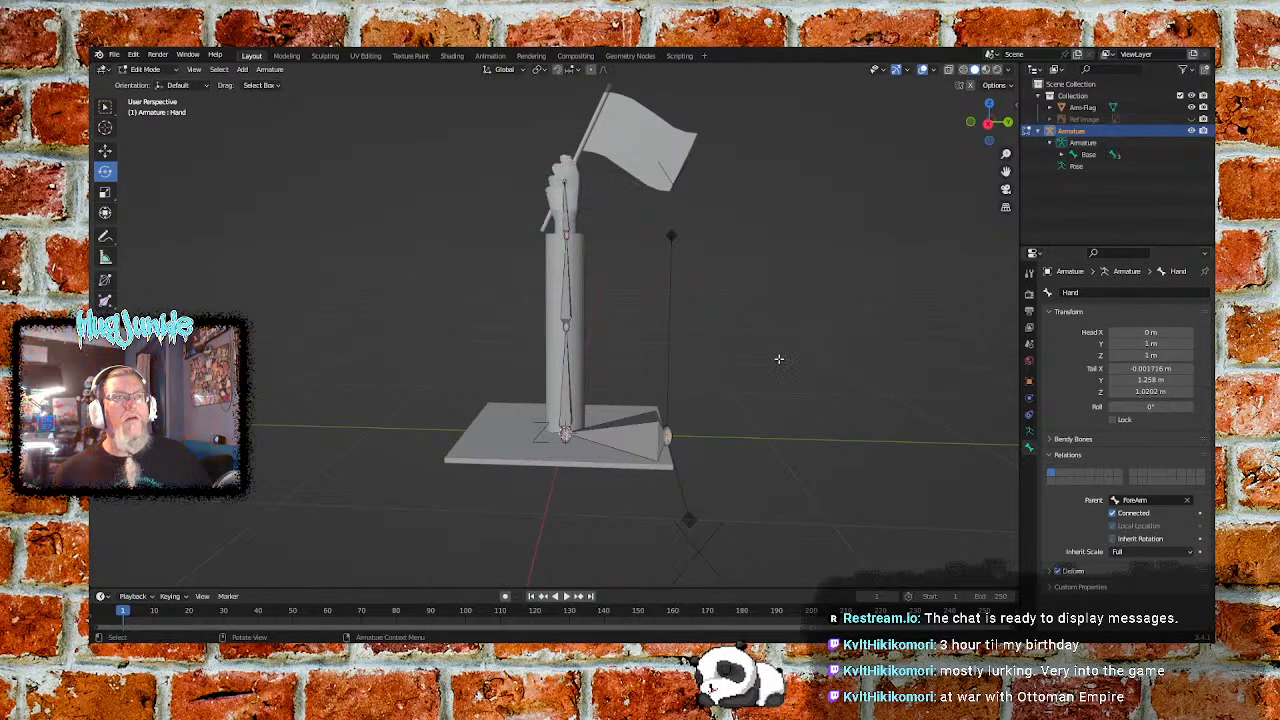
Test rotating the UpperArm bone with Inherit Rotation off, then undo the rotation
left_click(566, 389)
left_click_drag(587, 342, 618, 358)
key("ctrl+z")
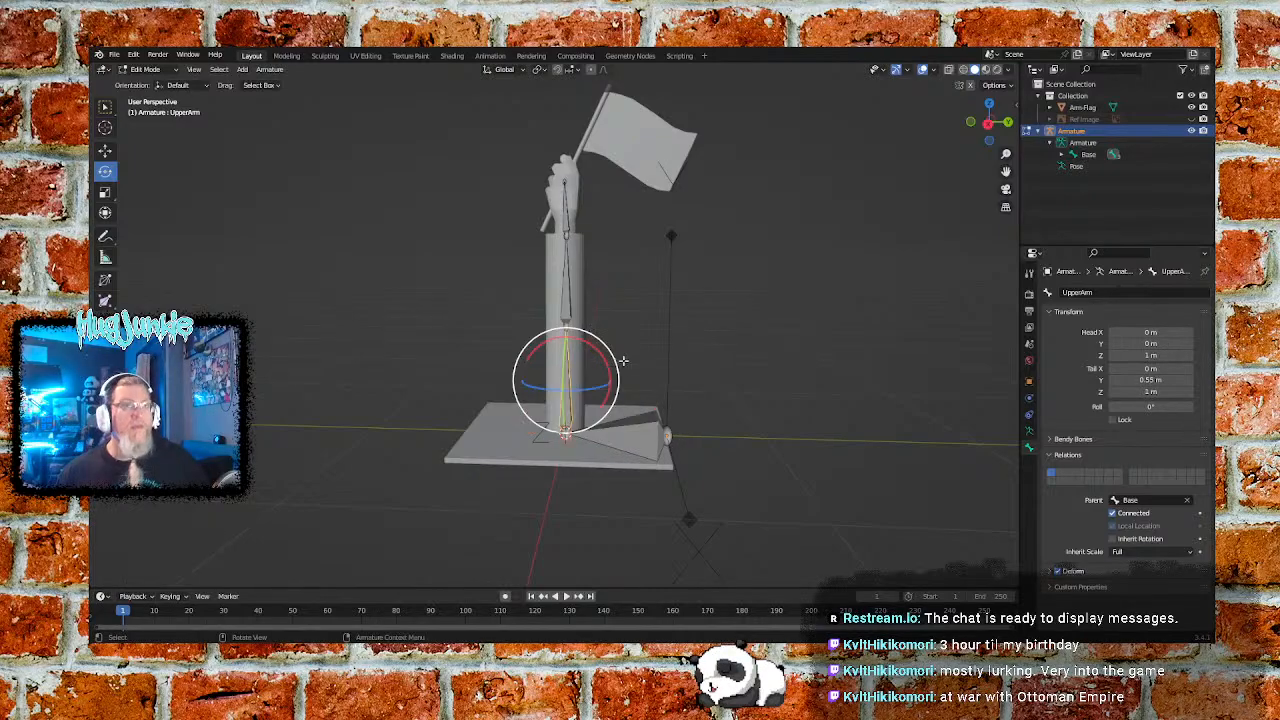
Try rotating the joint at the tip of the Base bone in Edit Mode
left_click(566, 436)
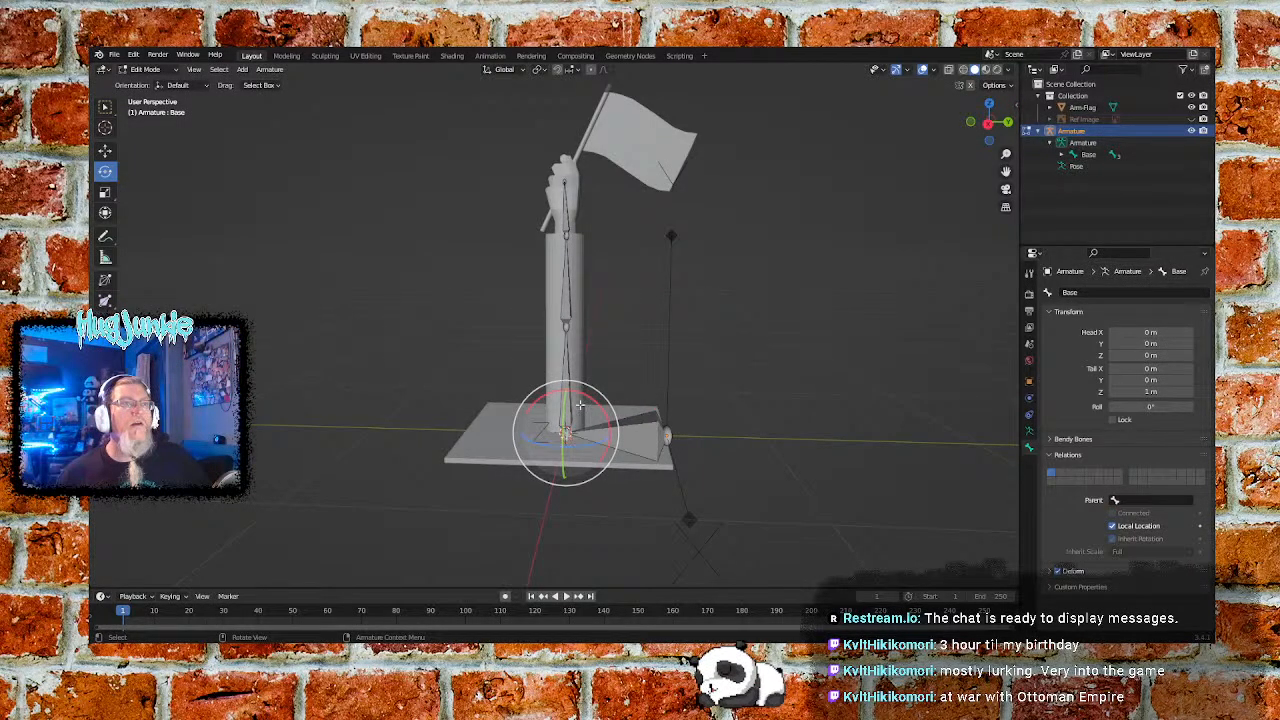
left_click_drag(580, 404, 628, 409)
left_click(741, 378)
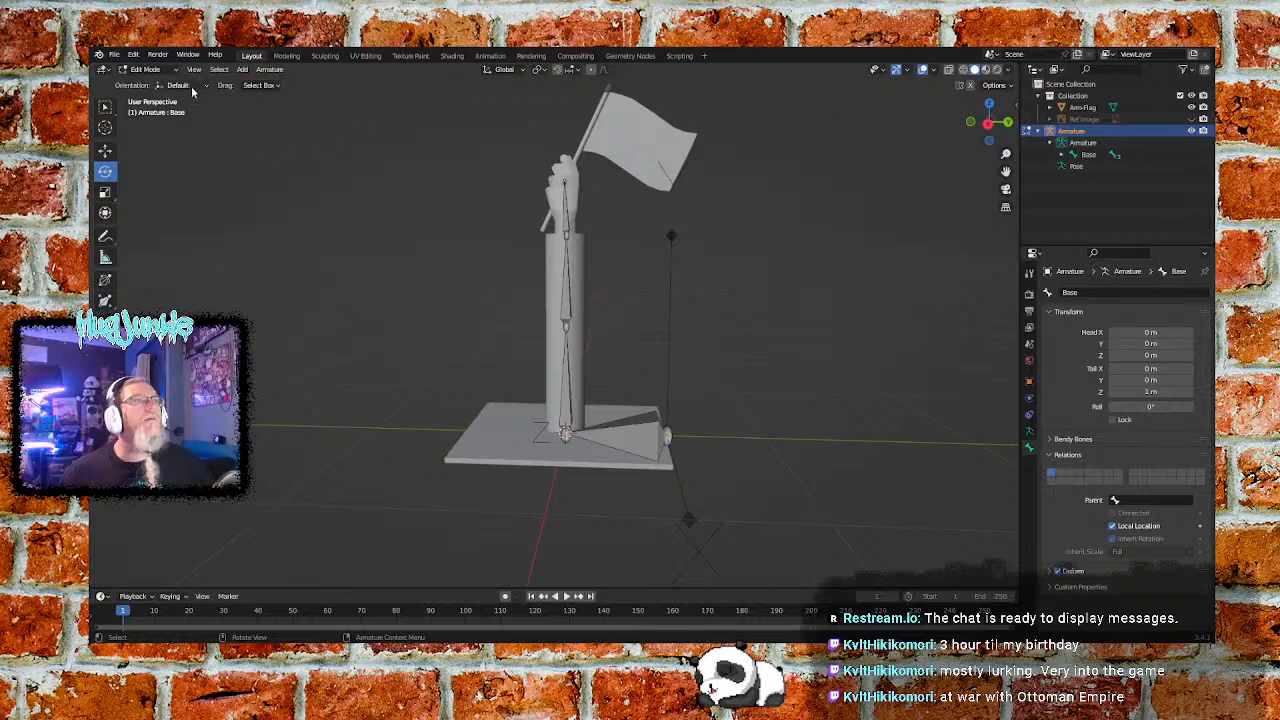
Switch the armature to Pose Mode and select the Base bone
left_click(168, 70)
left_click(150, 108)
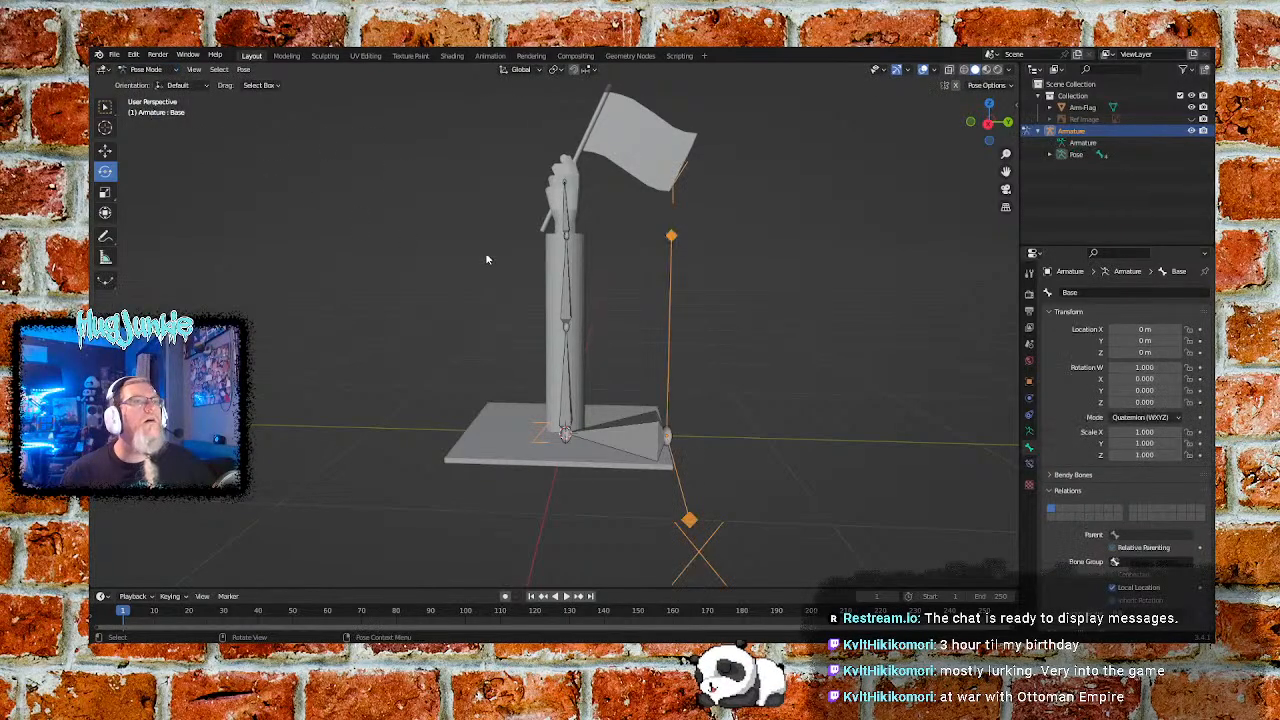
left_click(565, 437)
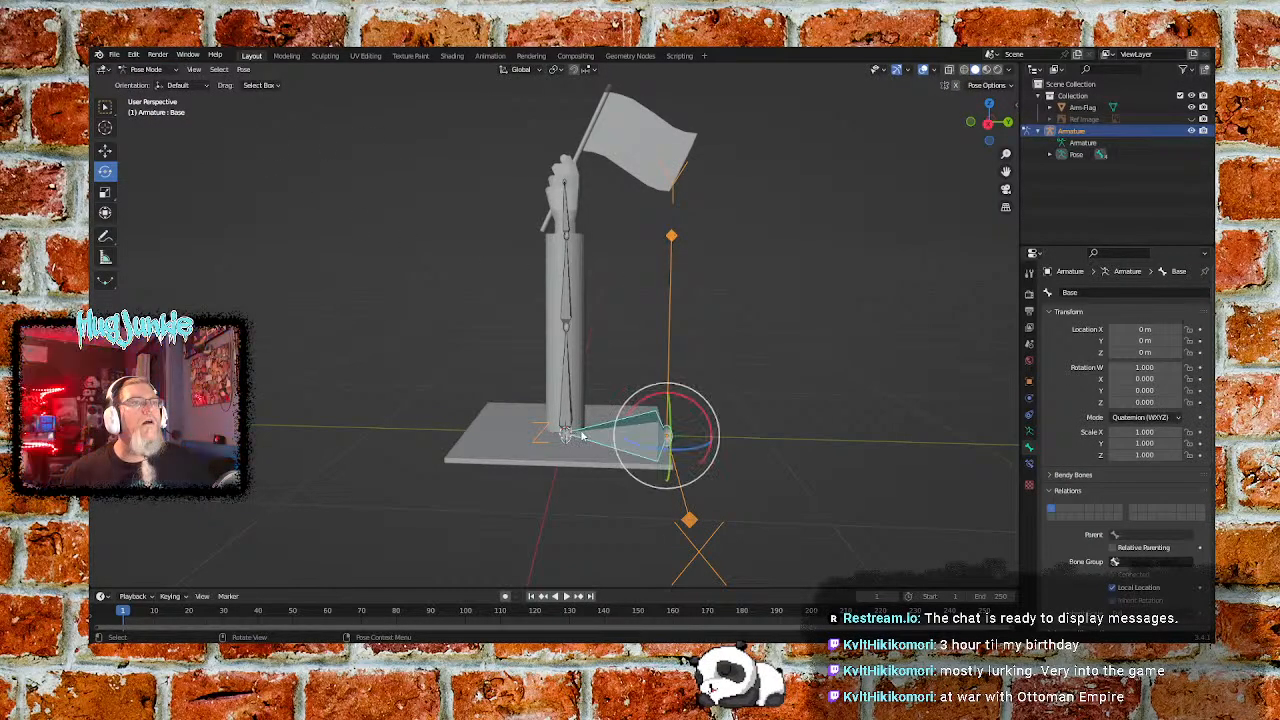
Test rotating the UpperArm bone about the X axis in Pose Mode, and undo the rotation
left_click(565, 380)
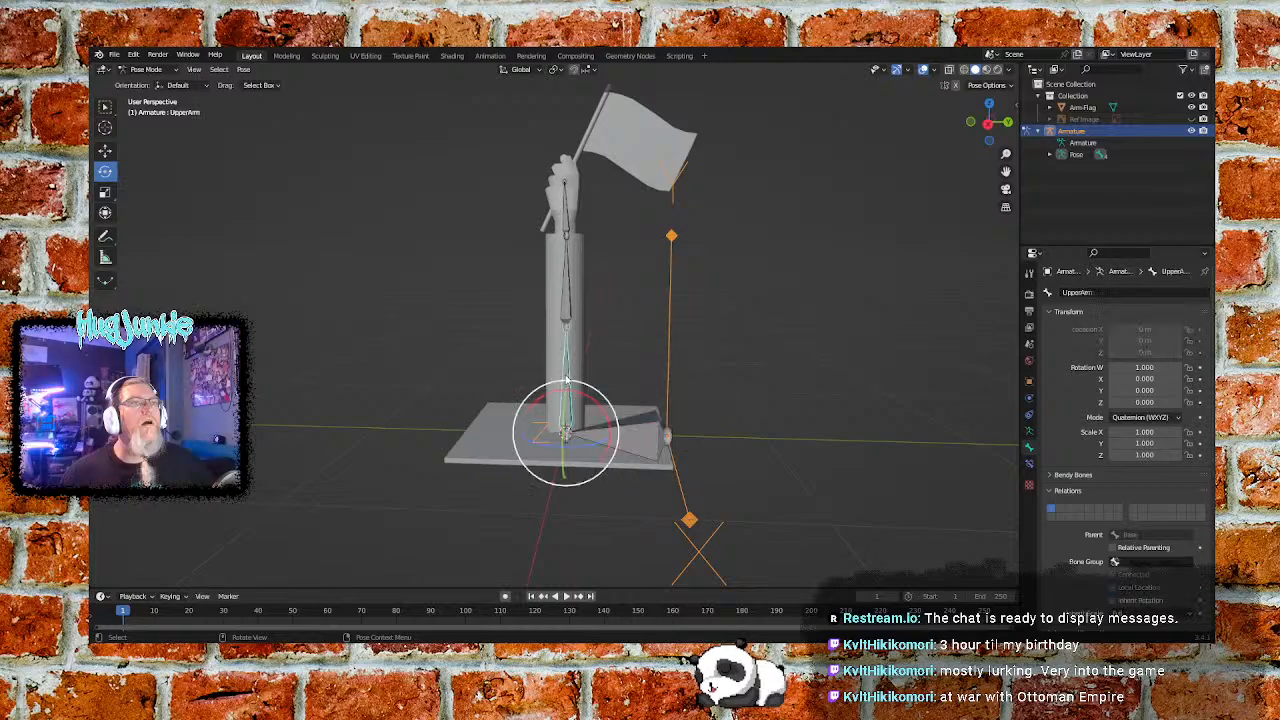
key("r")
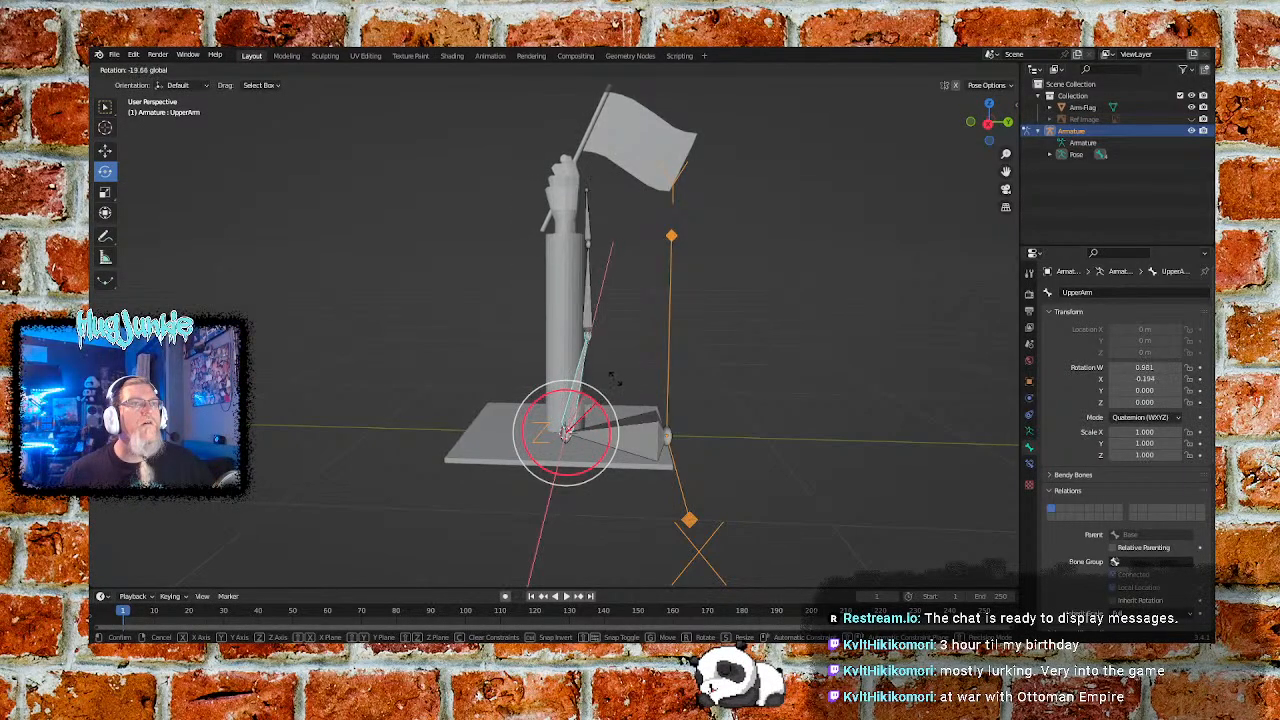
left_click(620, 380)
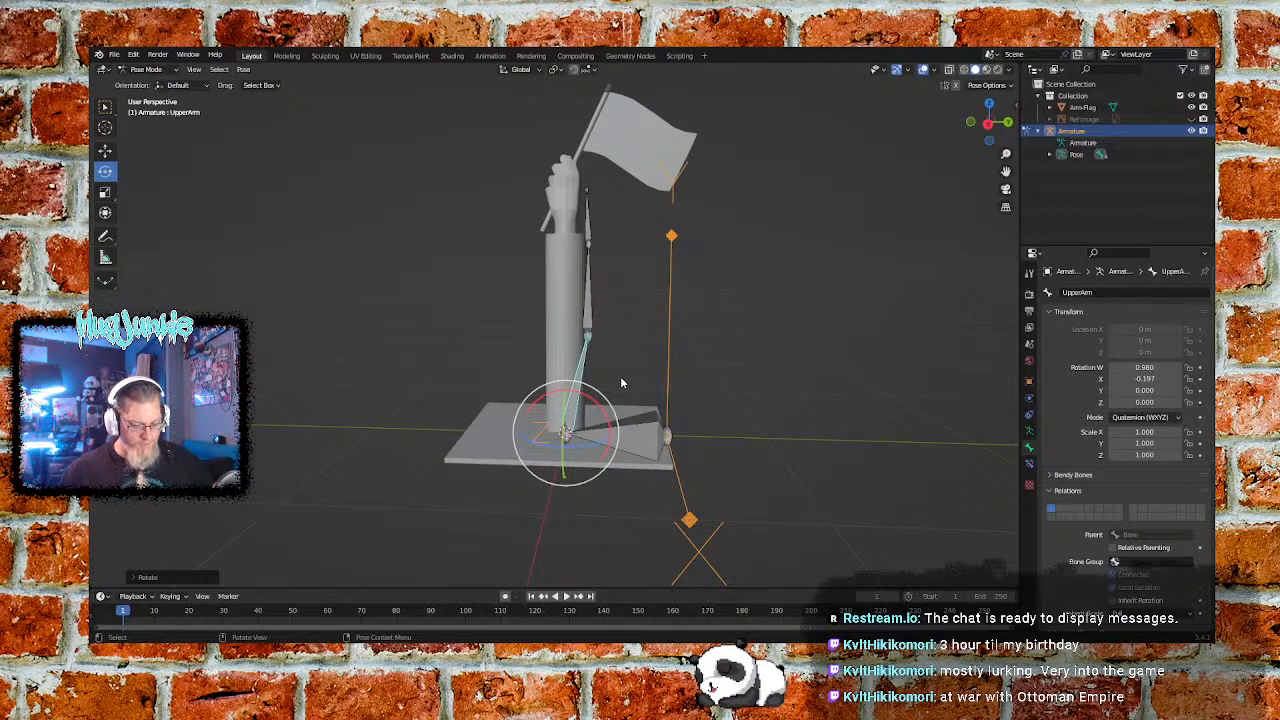
key("ctrl+z")
Test rotating the ForeArm bone and the Hand bone at their joints, undoing the rotations
left_click(568, 300)
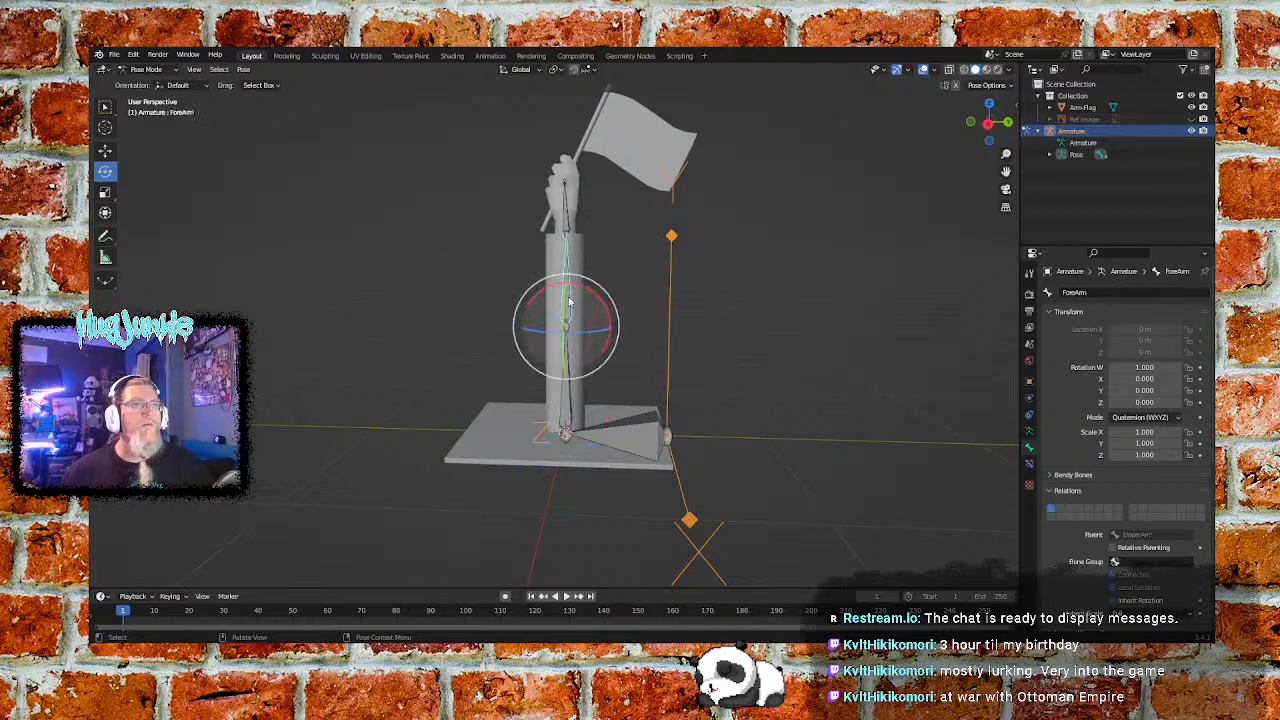
left_click_drag(570, 298, 575, 258)
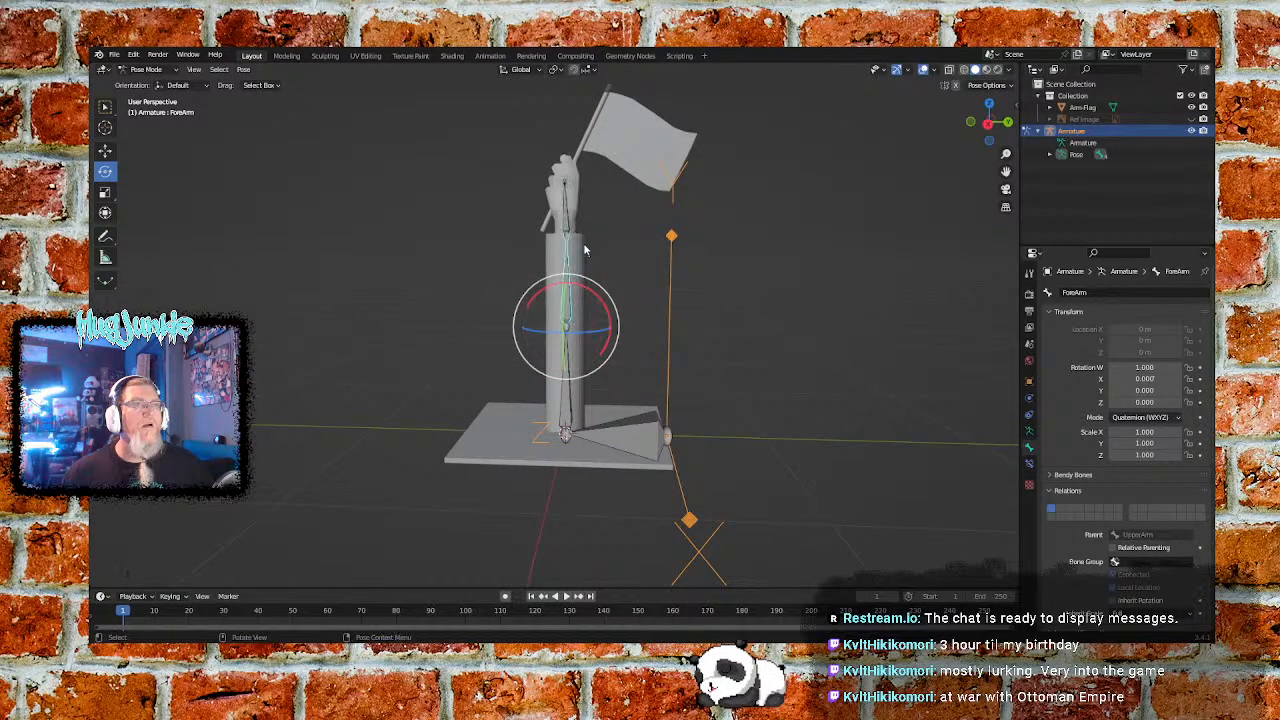
left_click(565, 218)
left_click_drag(595, 203, 616, 219)
key("ctrl+z")
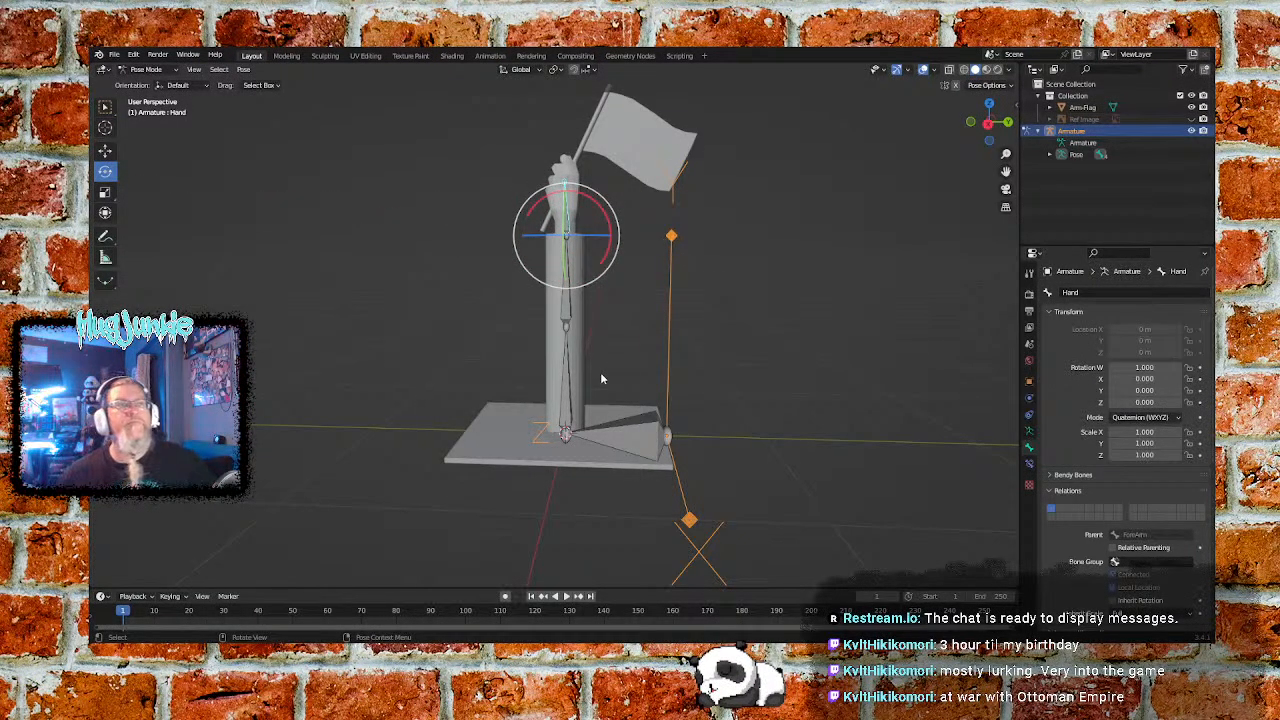
Lock the Y and Z rotation of the UpperArm bone, test its rotation and undo the test
left_click(570, 409)
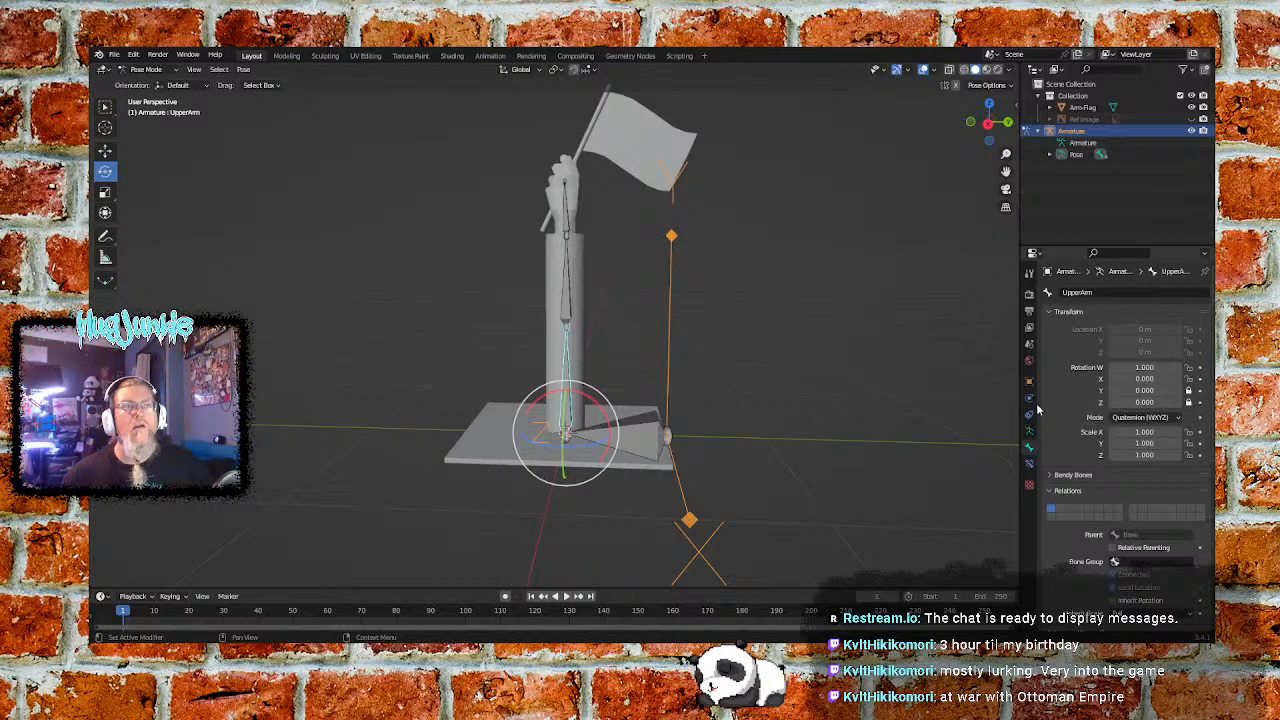
left_click_drag(587, 397, 619, 411)
key("ctrl+z")
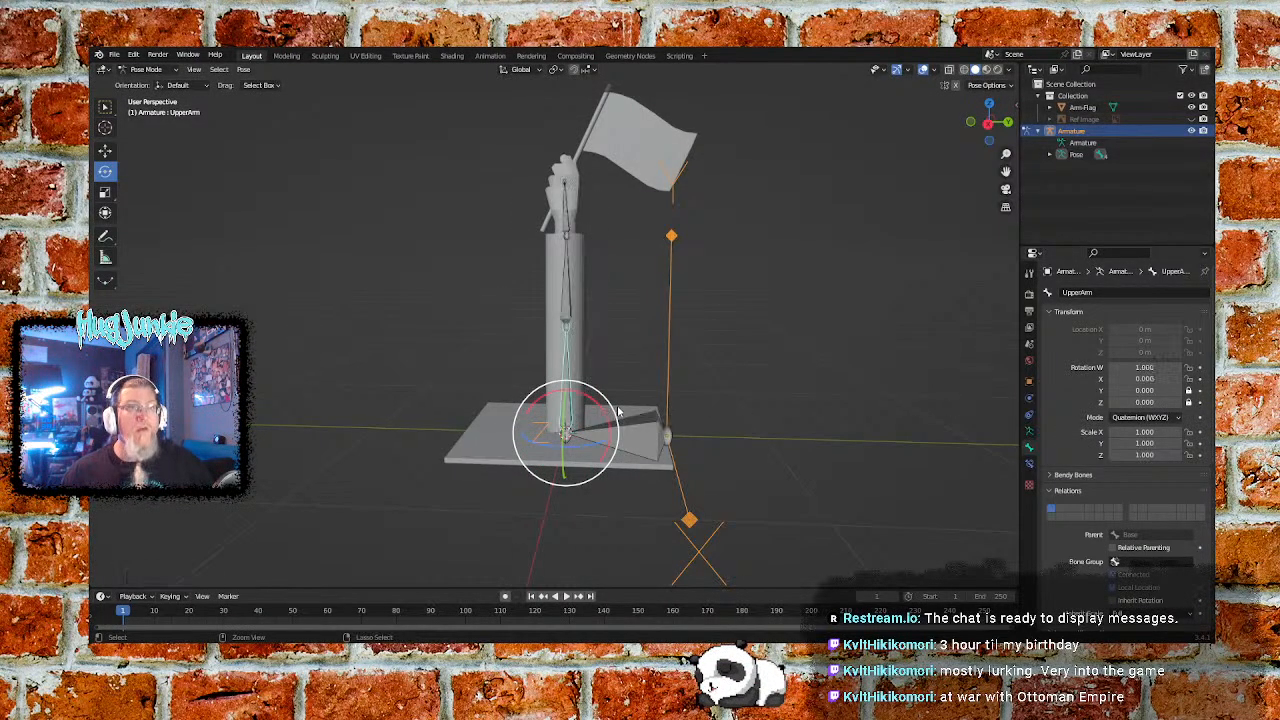
Try rotating the UpperArm bone around its different axes with Y and Z locked, undoing each rotation
left_click_drag(575, 448, 560, 455)
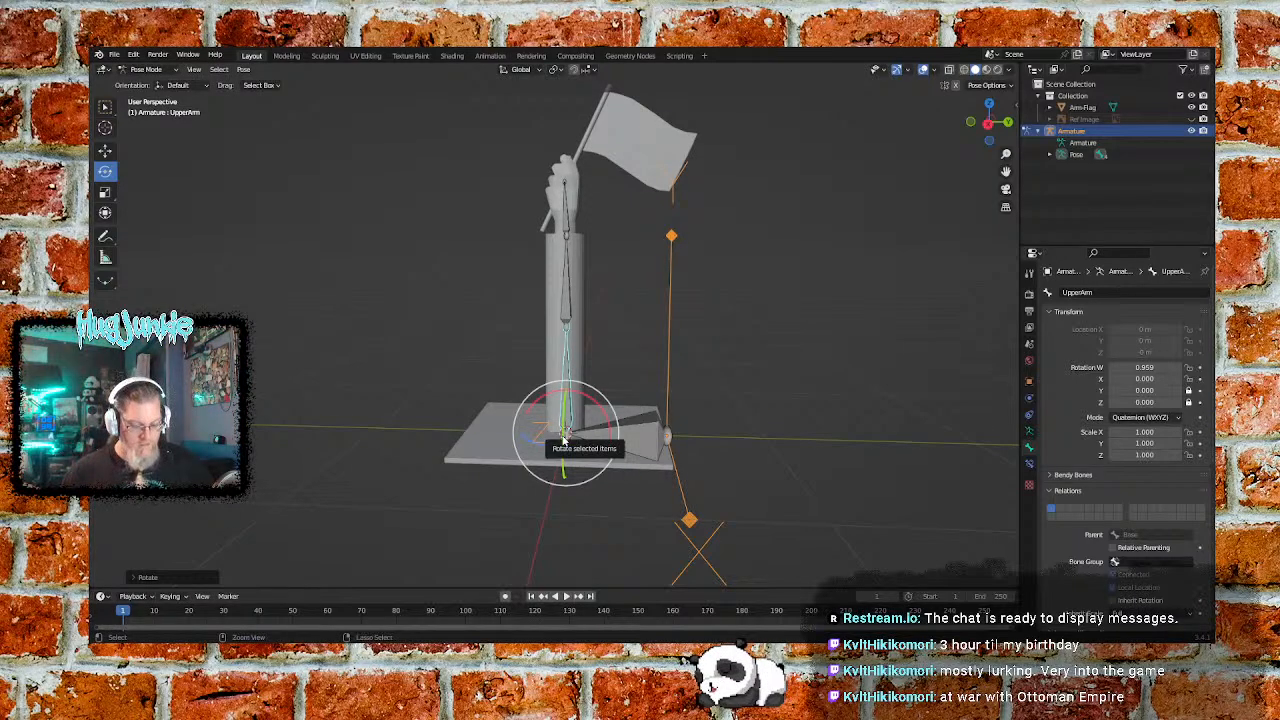
key("ctrl+z")
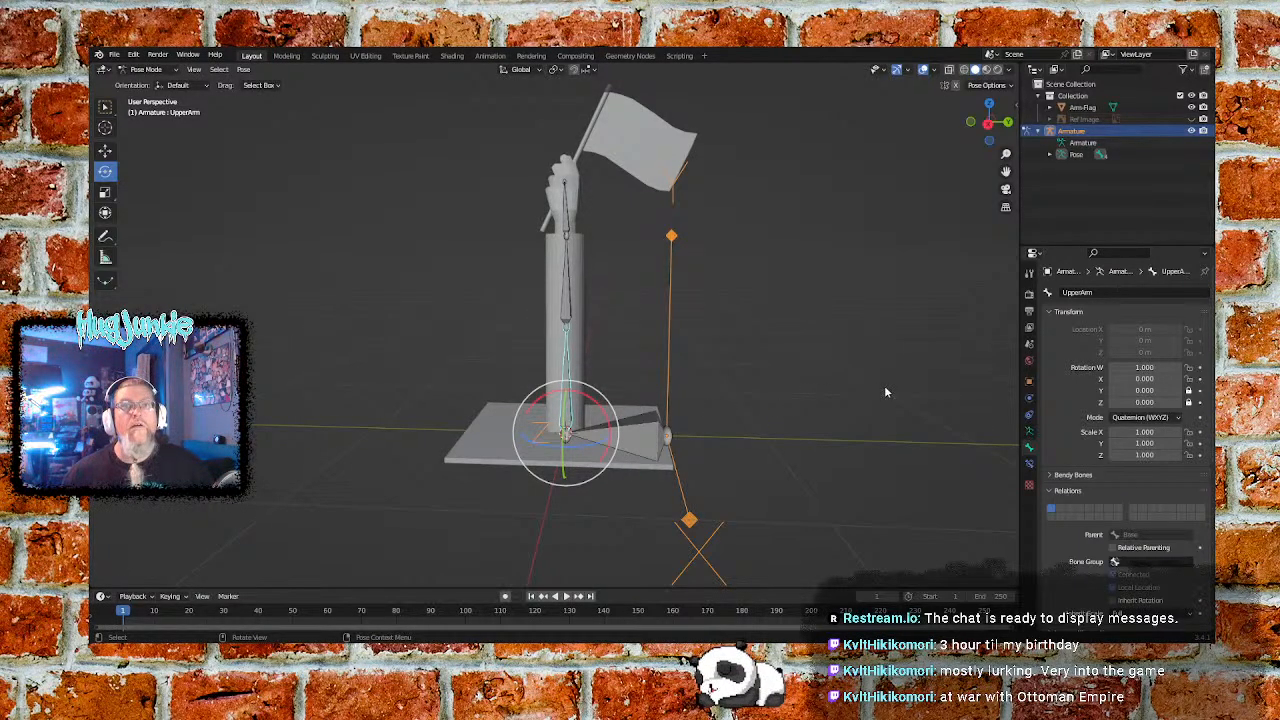
middle_click_drag(885, 392, 708, 410)
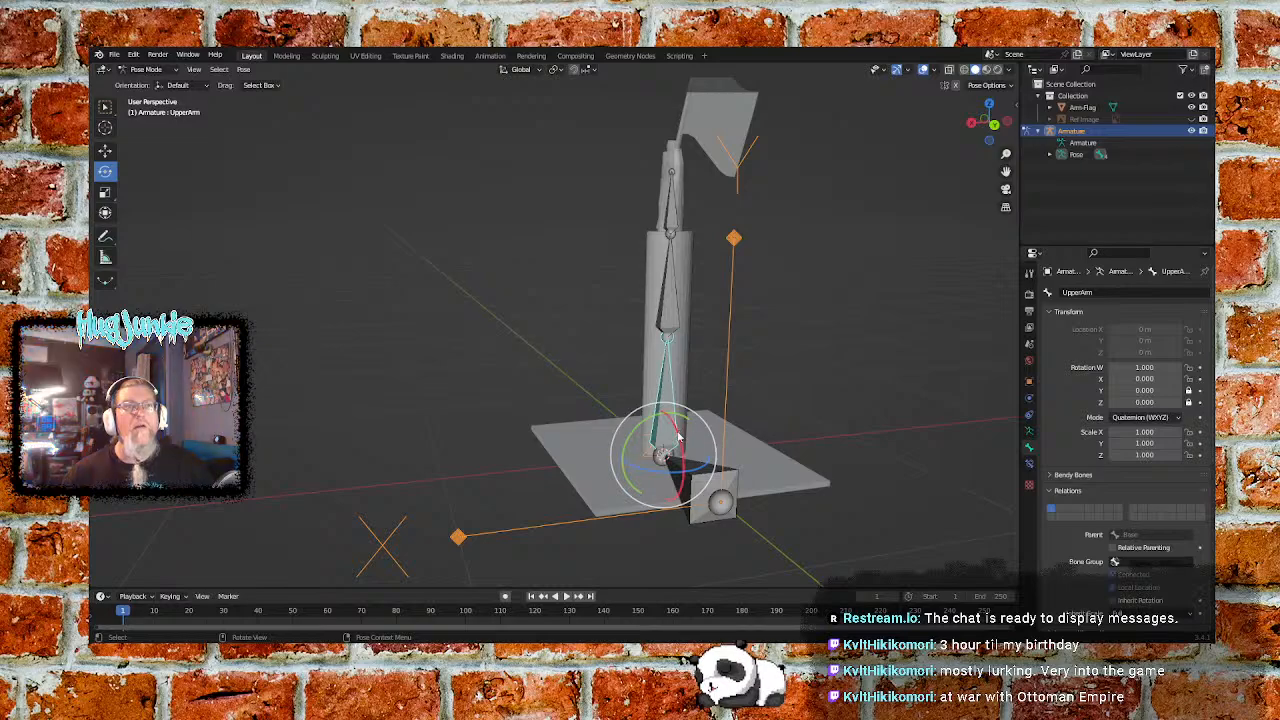
left_click_drag(678, 436, 700, 468)
key("ctrl+z")
middle_click_drag(775, 397, 874, 394)
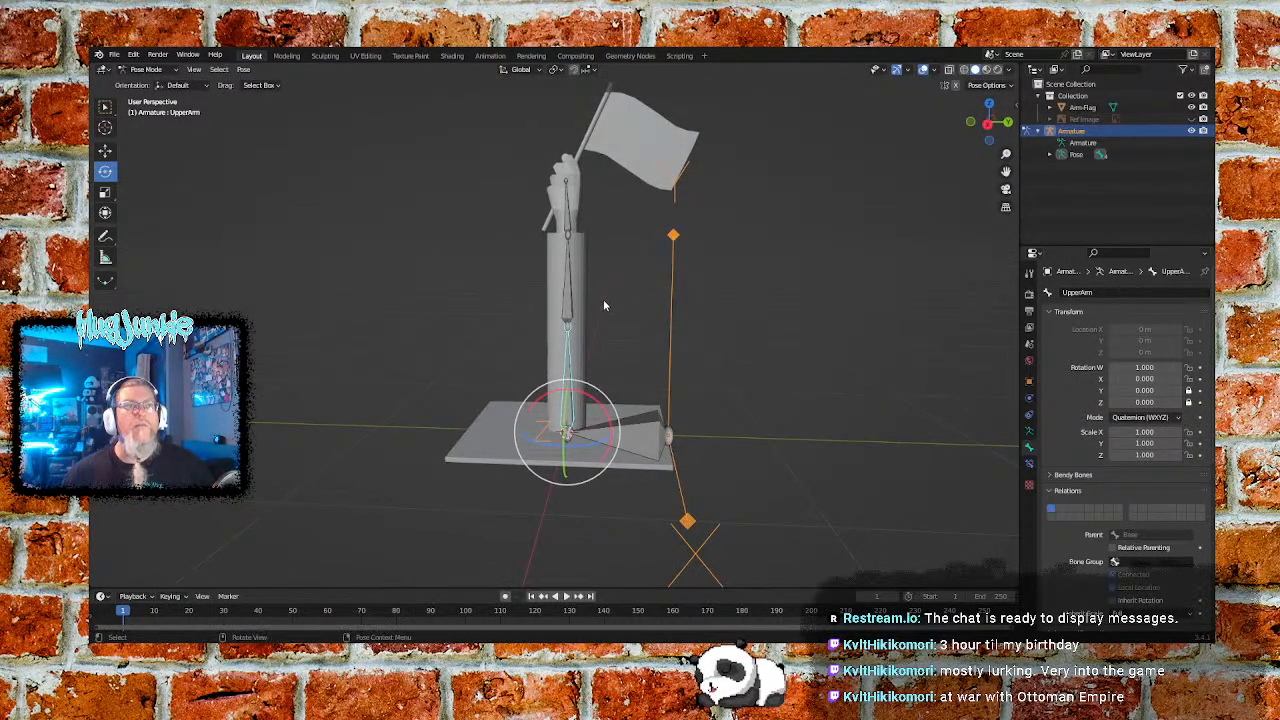
Lock the ForeArm bone's Y and Z rotation, lock the Hand bone's Y rotation and keyframe the Hand's Z rotation
left_click(570, 310)
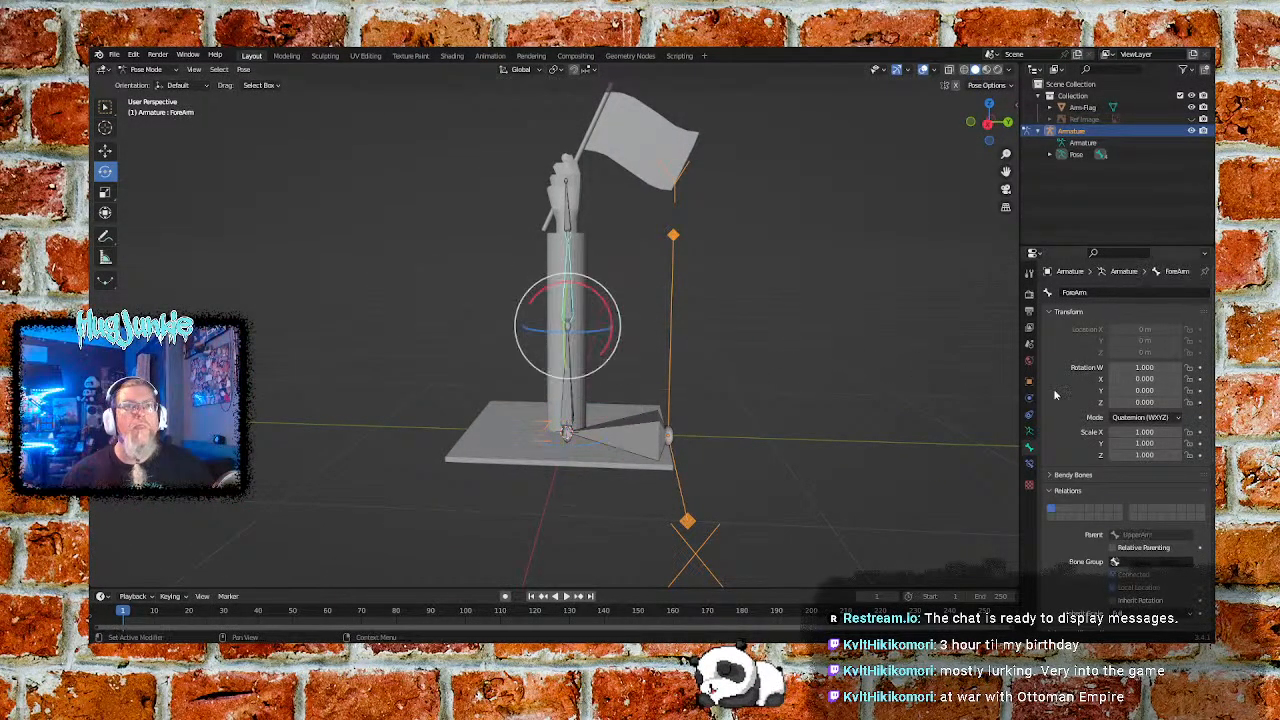
left_click(1189, 402)
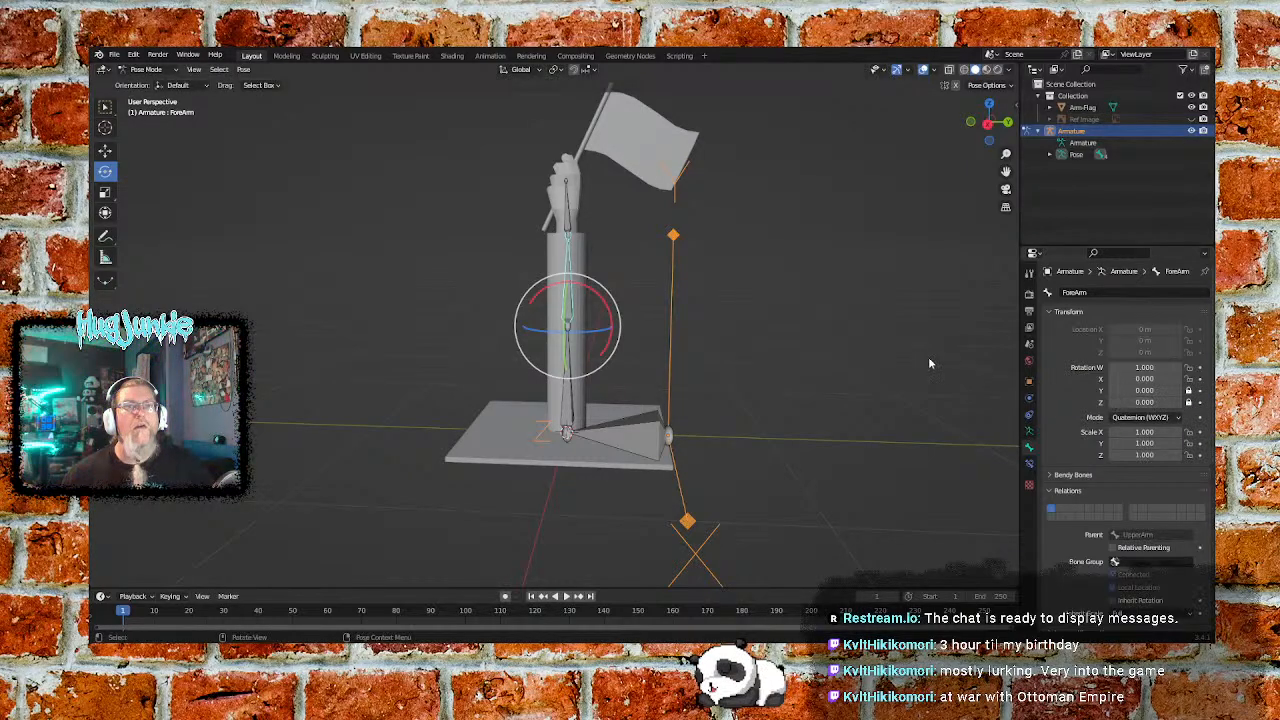
left_click(568, 222)
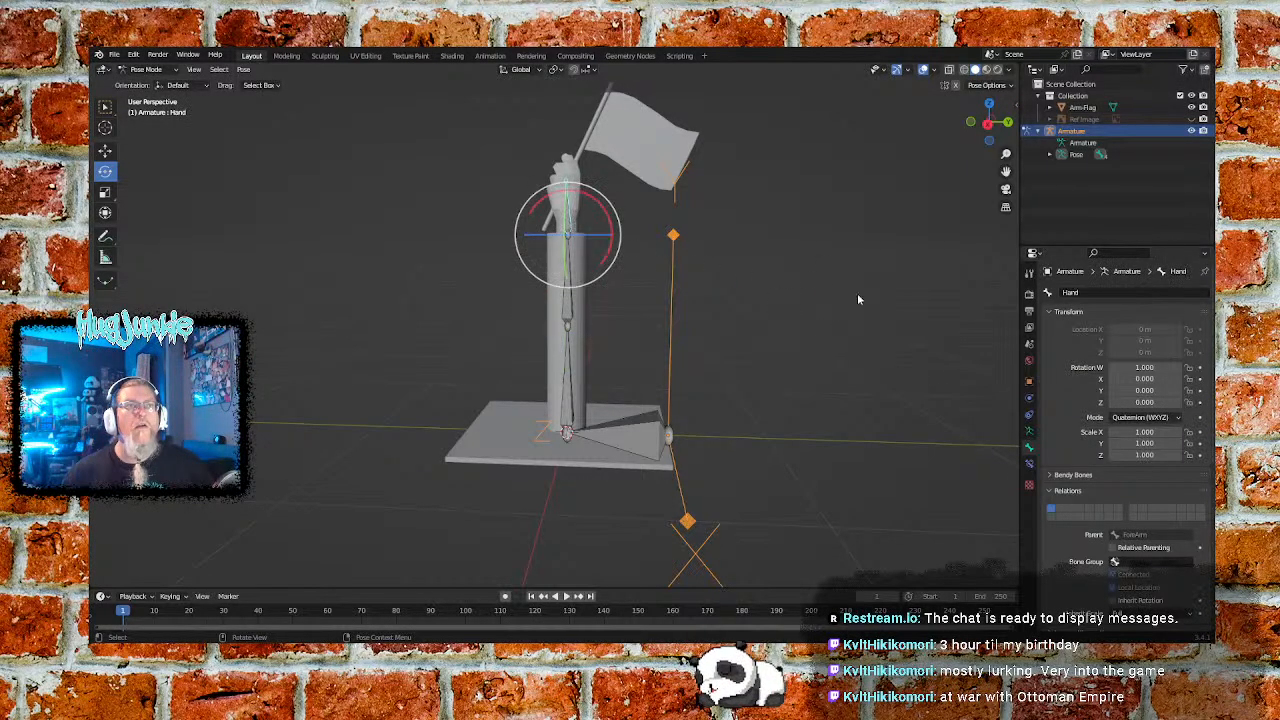
left_click(1200, 402)
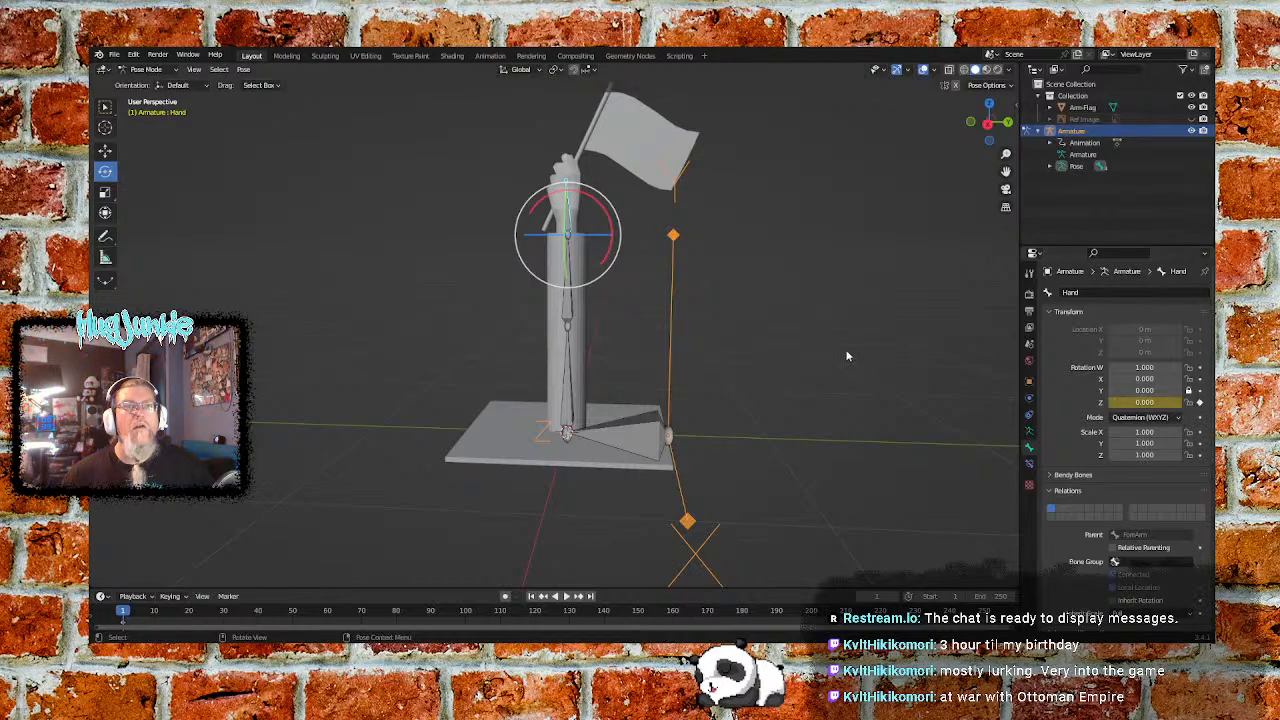
Lock all location and rotation channels of the Base bone
left_click(673, 427)
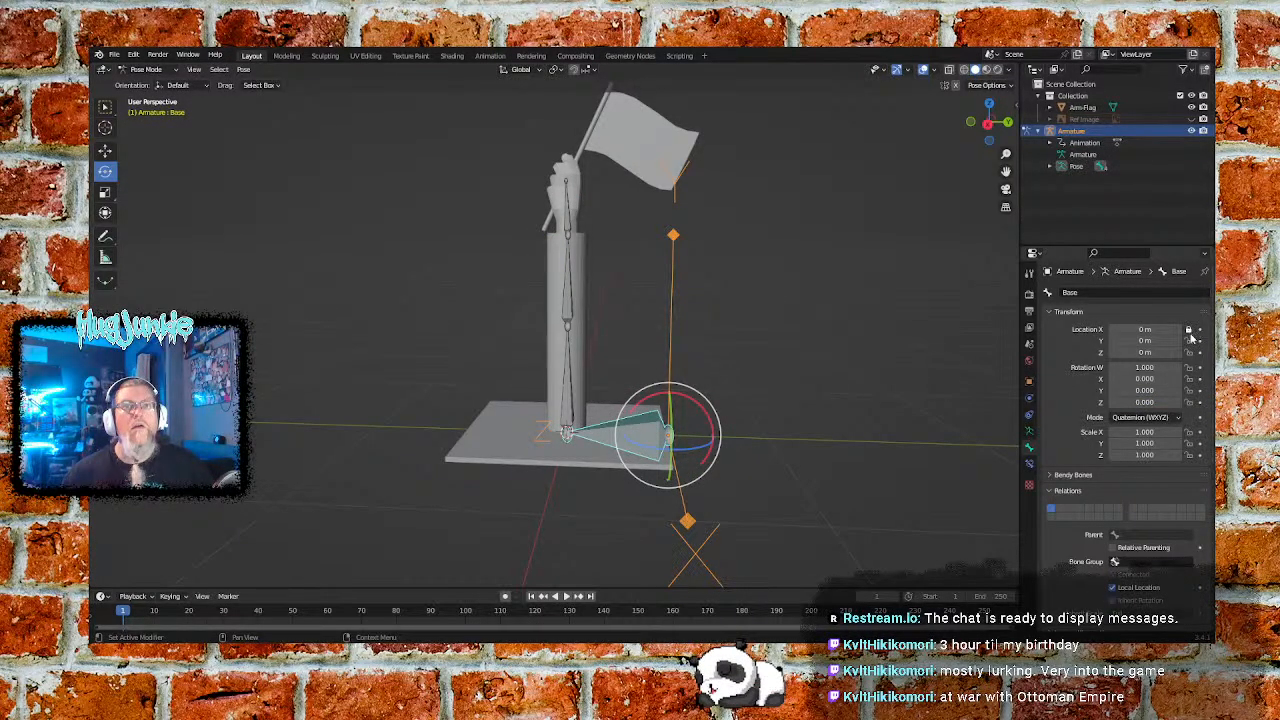
left_click(695, 398)
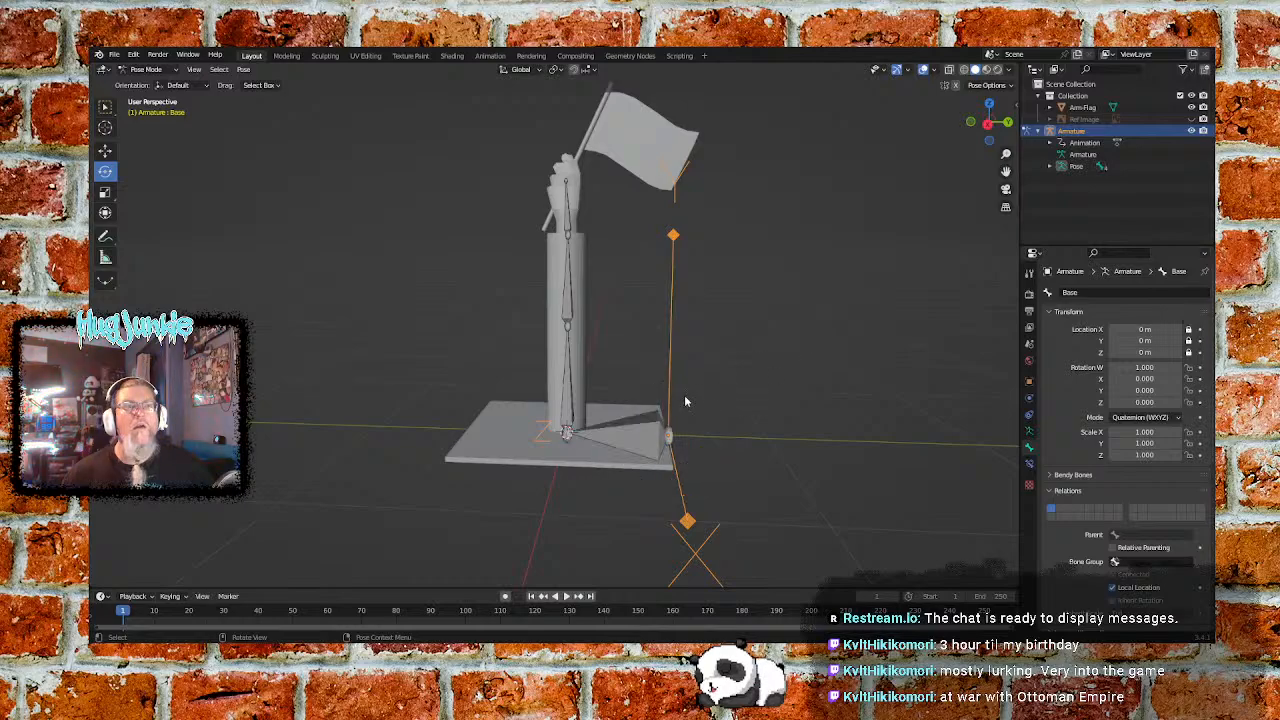
left_click(644, 433)
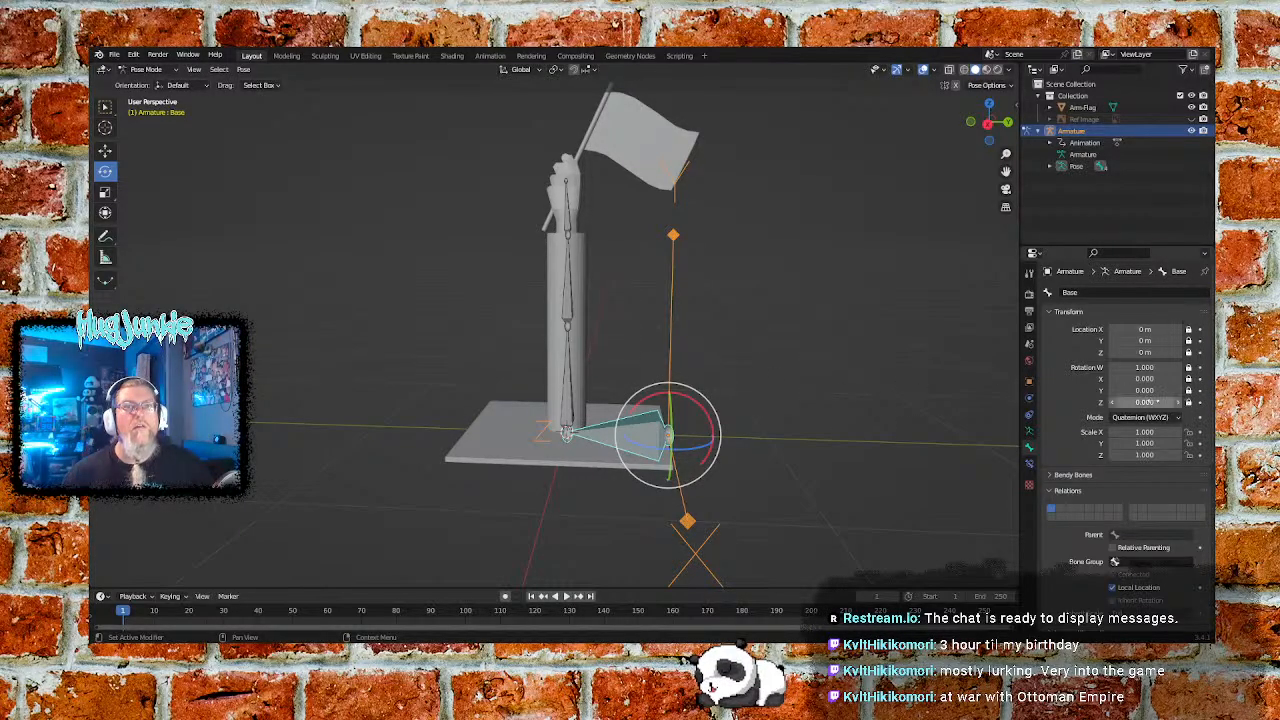
left_click(903, 390)
left_click(651, 432)
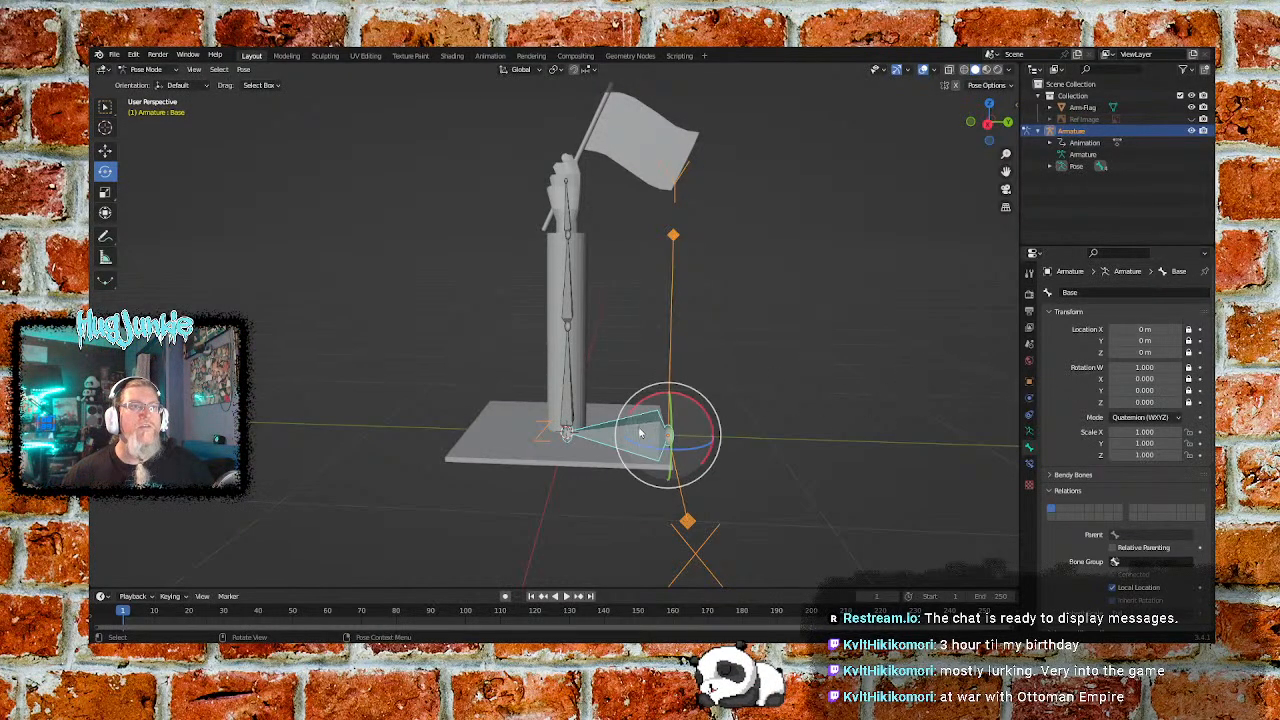
Test rotating the UpperArm bone about X with the Base bone locked, undo the rotation and deselect all bones
left_click(588, 420)
mouse_move(588, 402)
left_mouse_down()
mouse_move(606, 426)
mouse_move(590, 395)
left_mouse_up()
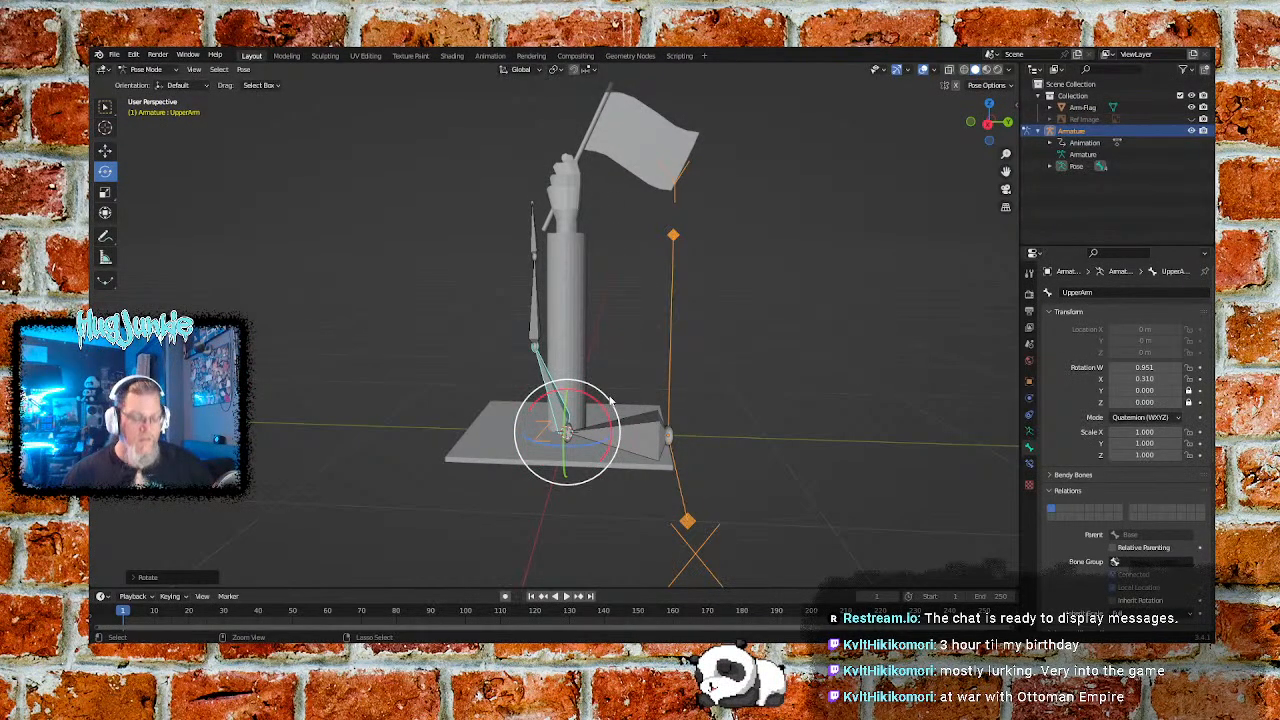
key("ctrl+z")
key("alt+a")
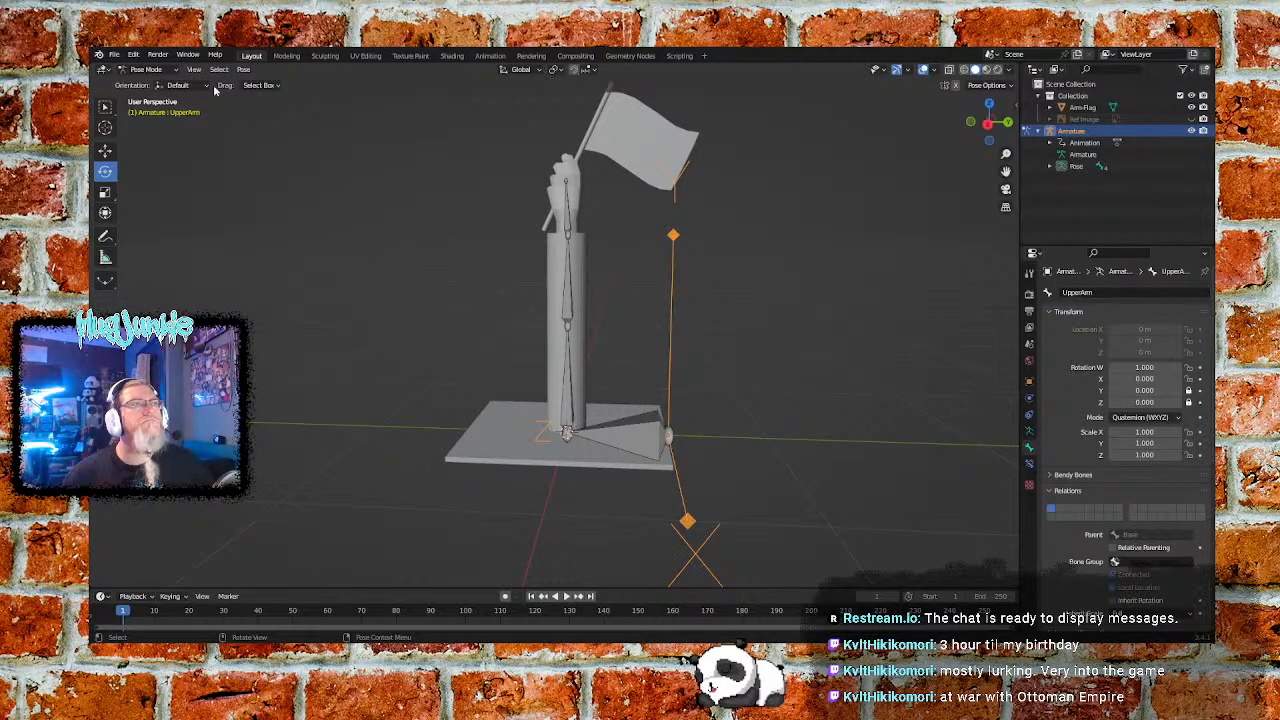
Switch to Object Mode and deselect the armature
left_click(145, 69)
left_click(152, 81)
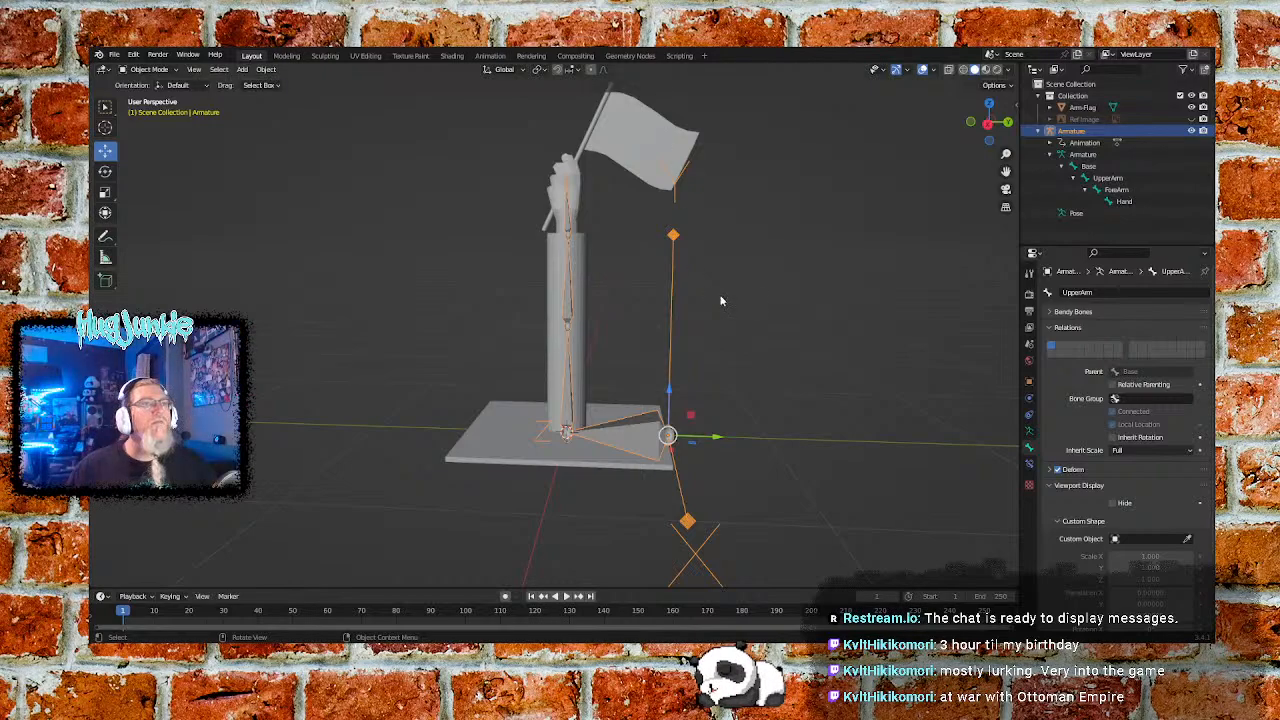
left_click(750, 329)
left_click(536, 446)
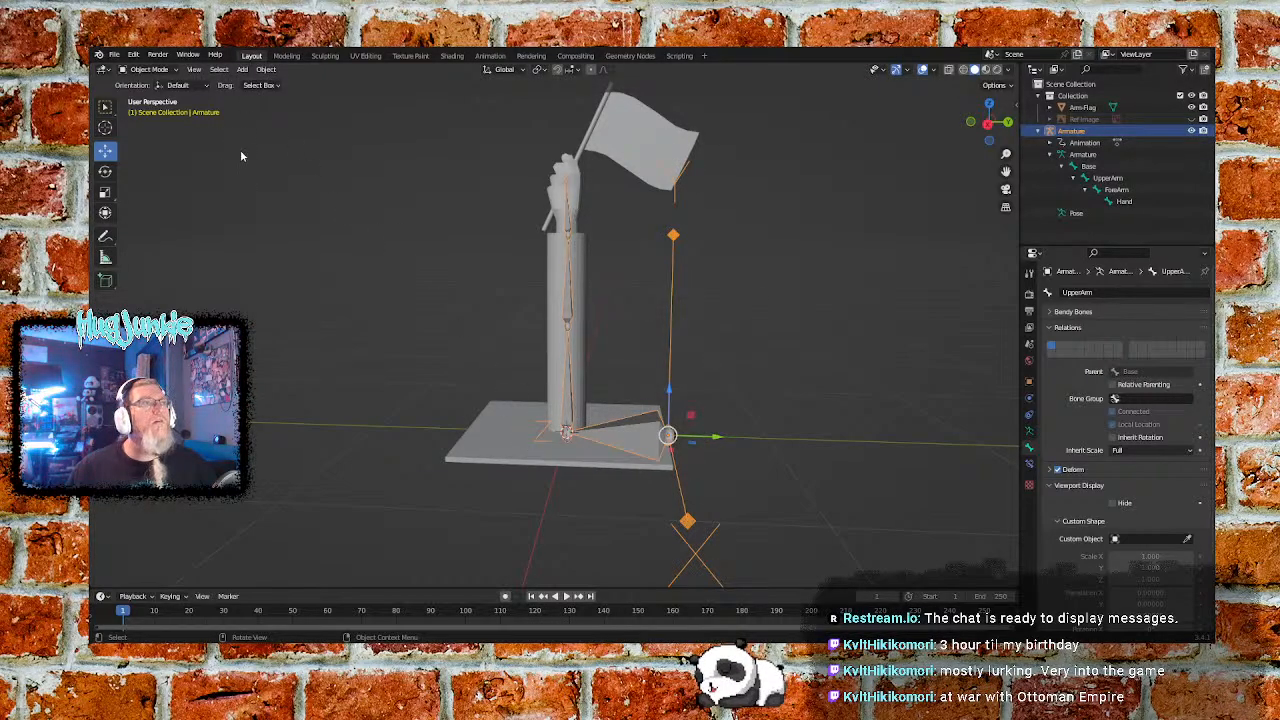
left_click(751, 329)
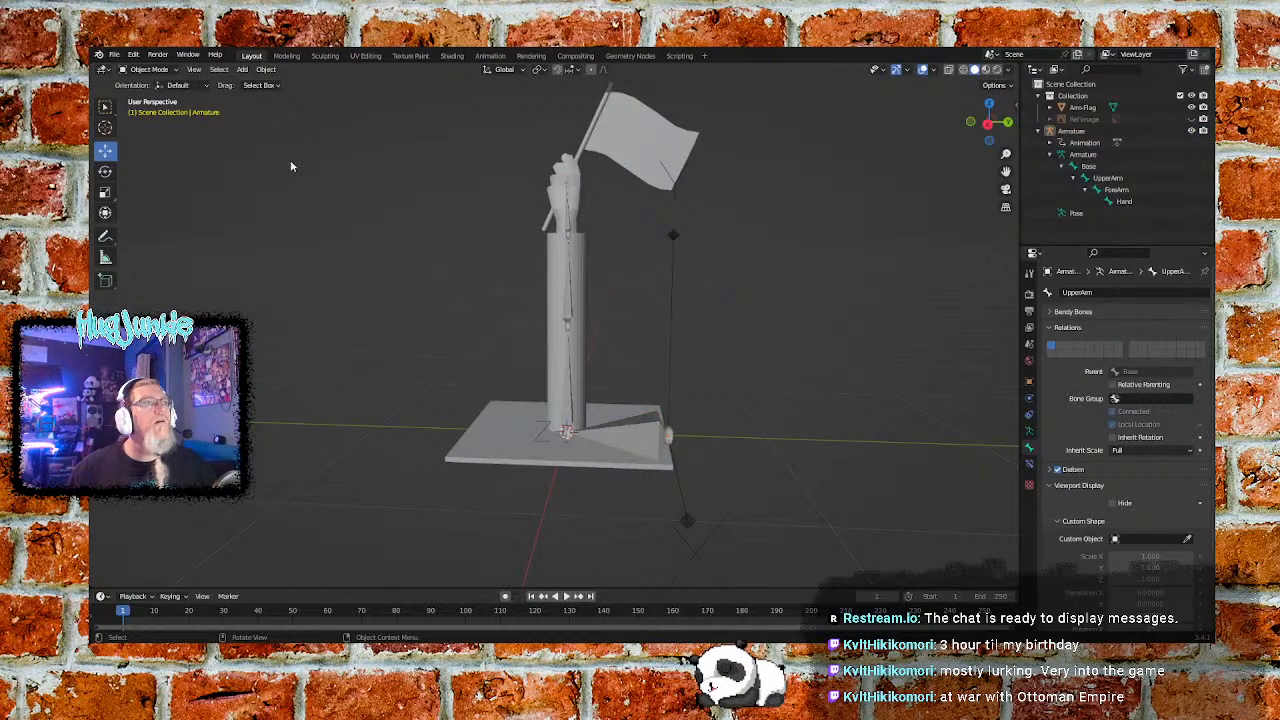
Parent the Arm-Flag mesh to the armature using Armature Deform With Automatic Weights
left_click(470, 446)
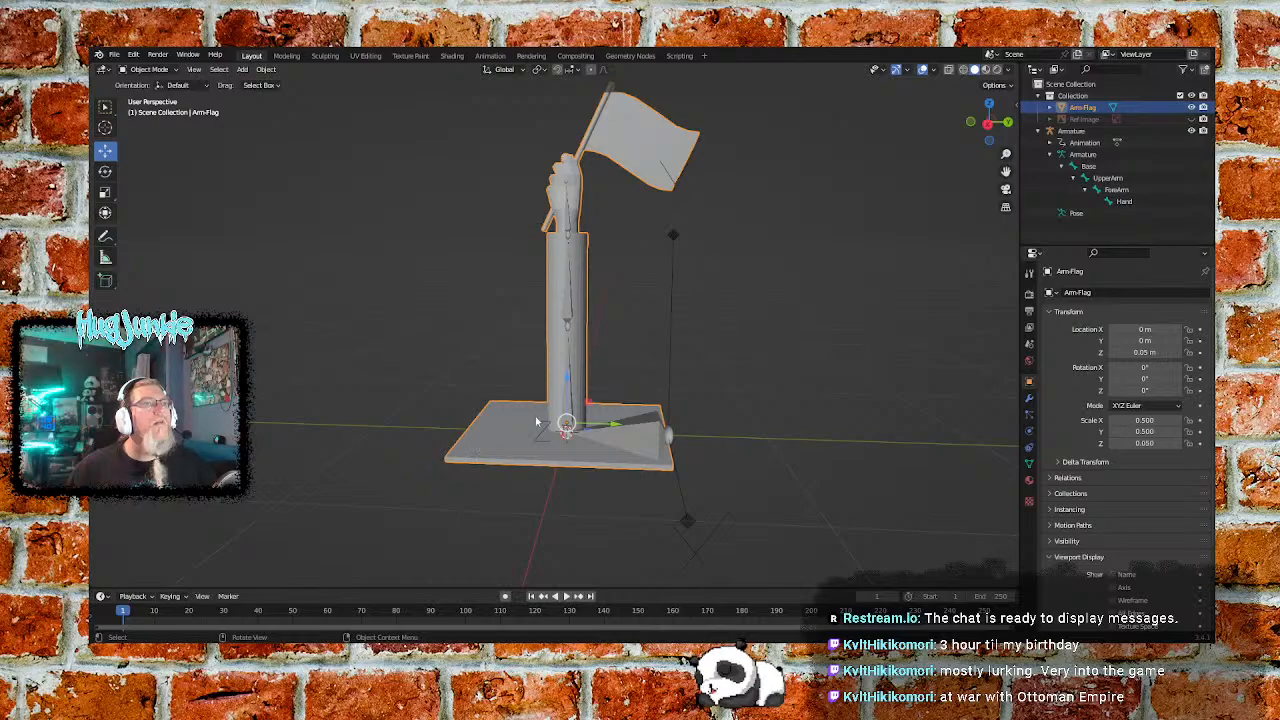
left_click(645, 445, "shift")
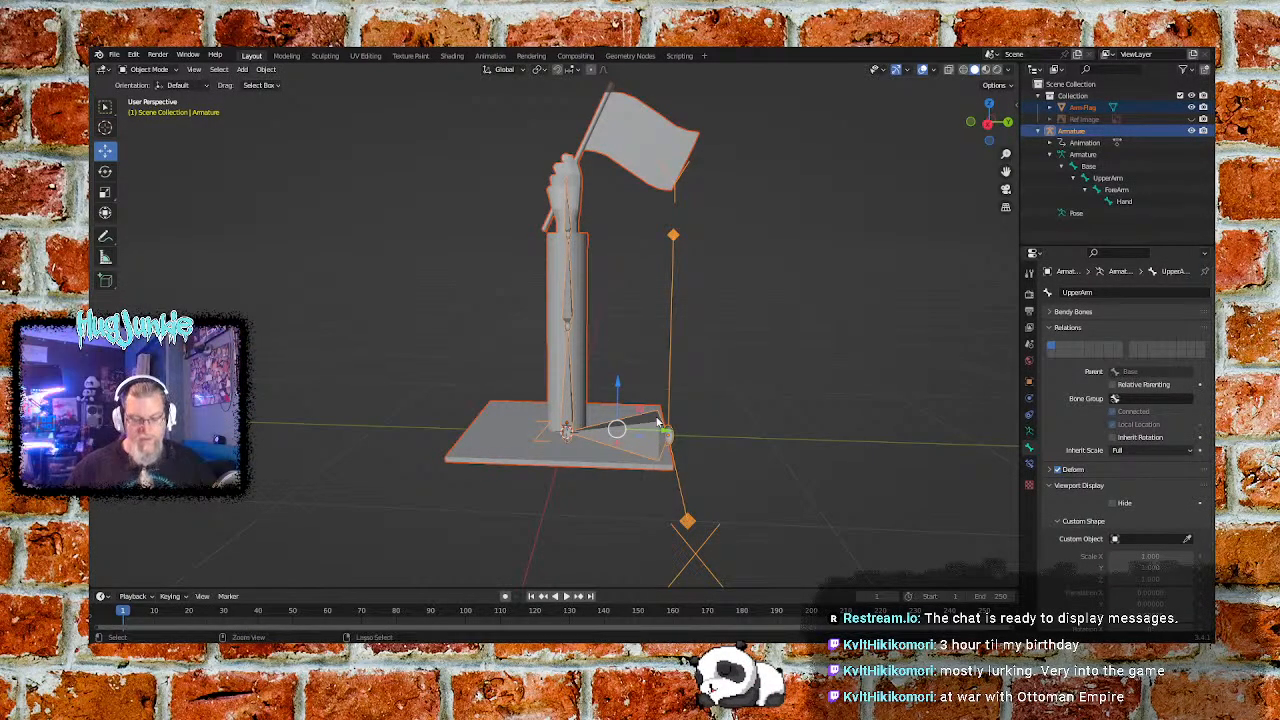
key("ctrl+p")
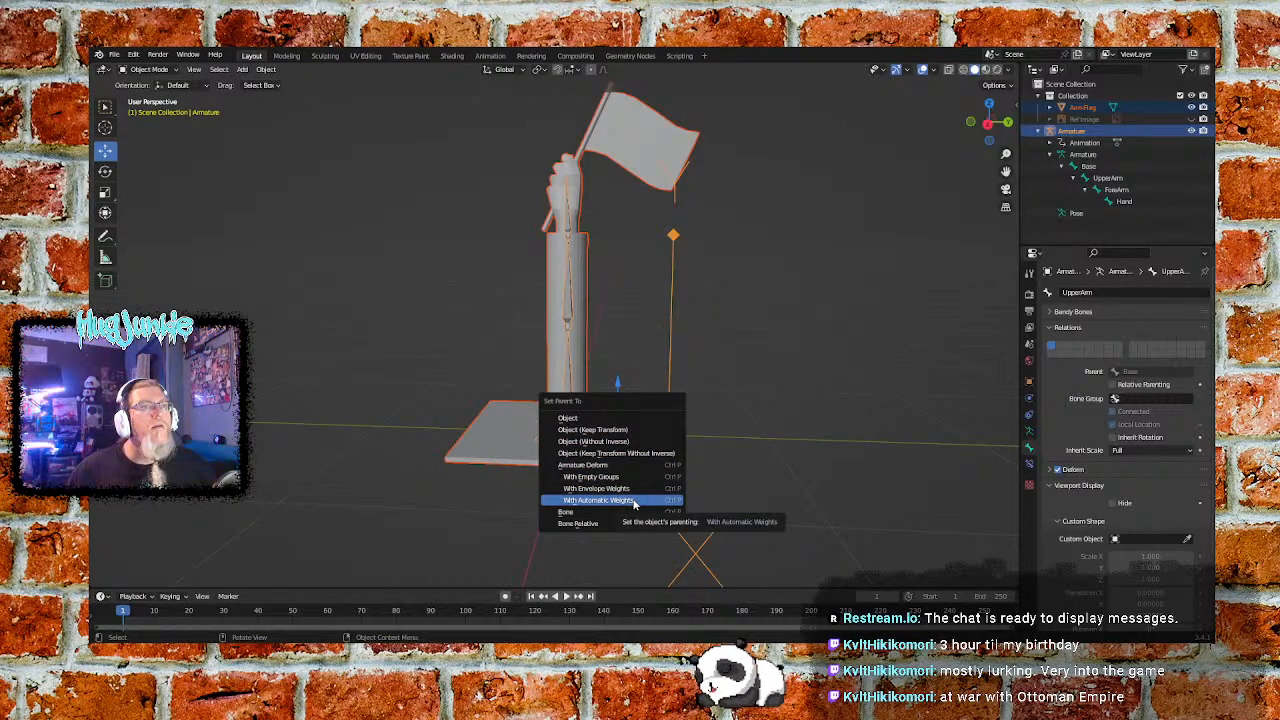
left_click(628, 501)
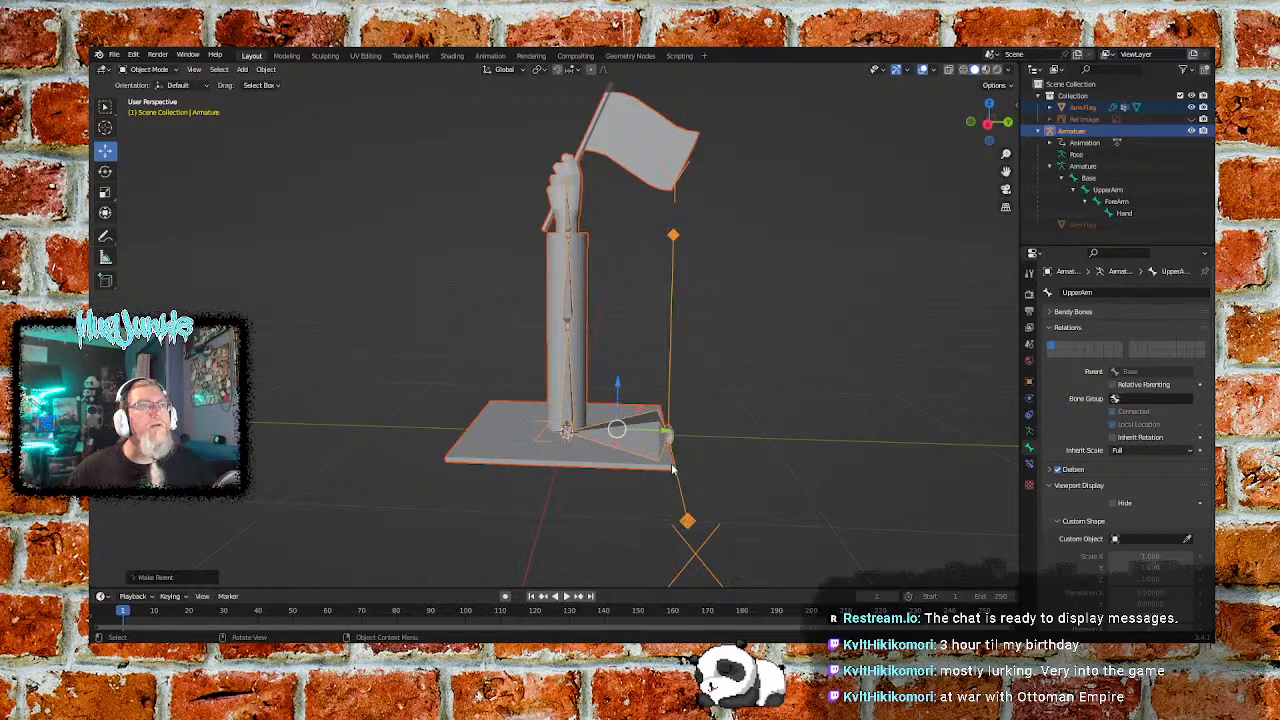
Test rotating the ForeArm bone about X in Pose Mode, clear its rotation and deselect all bones
left_click(793, 328)
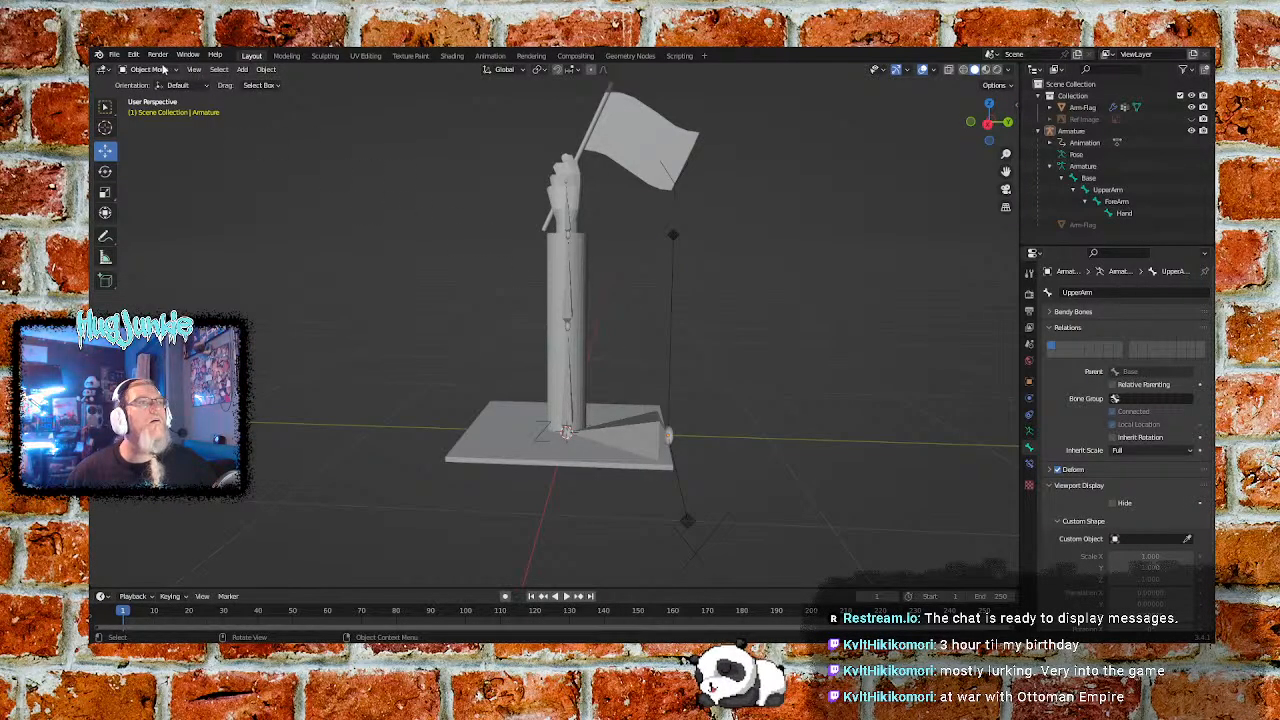
left_click(626, 443)
left_click(163, 70)
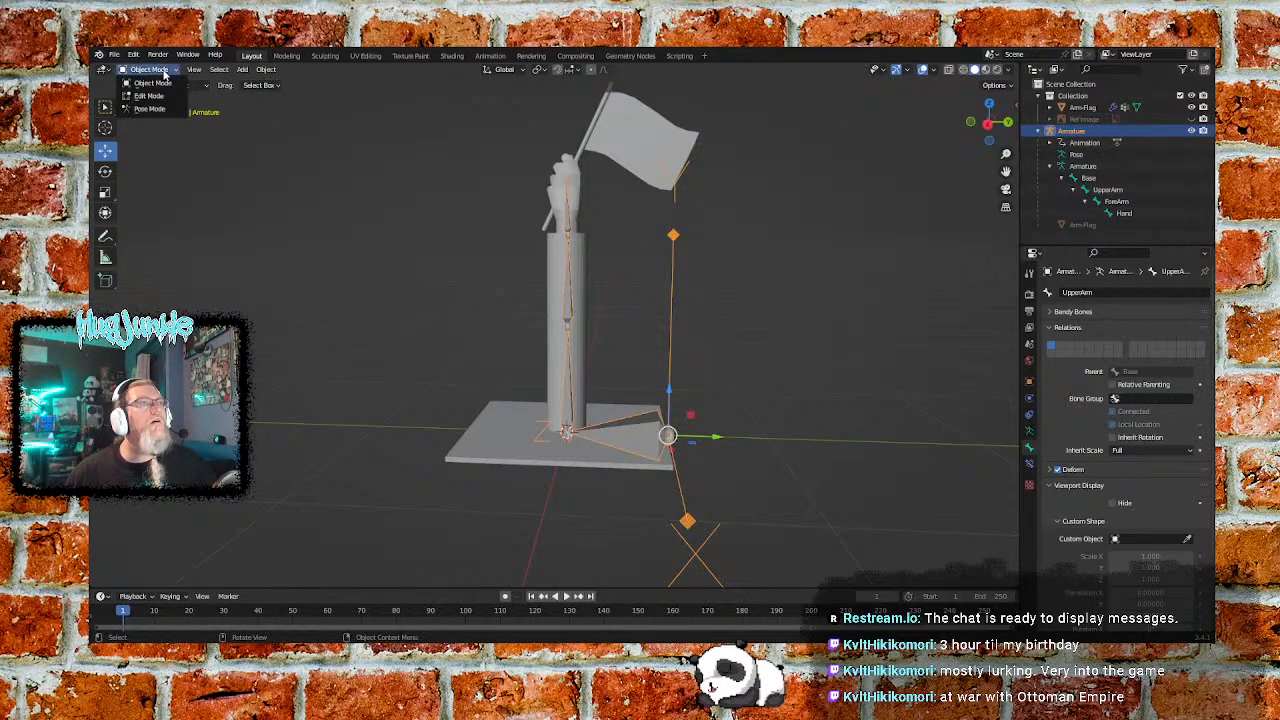
left_click(150, 108)
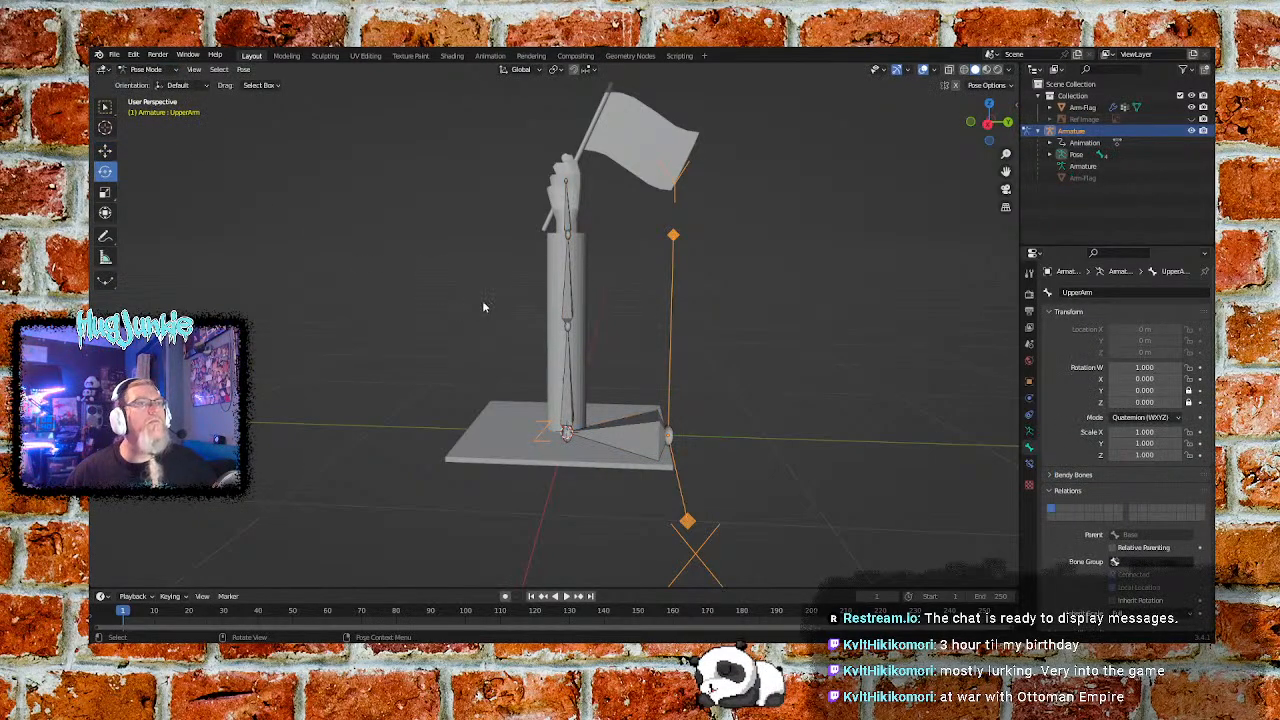
left_click(567, 310)
left_click_drag(600, 298, 651, 328)
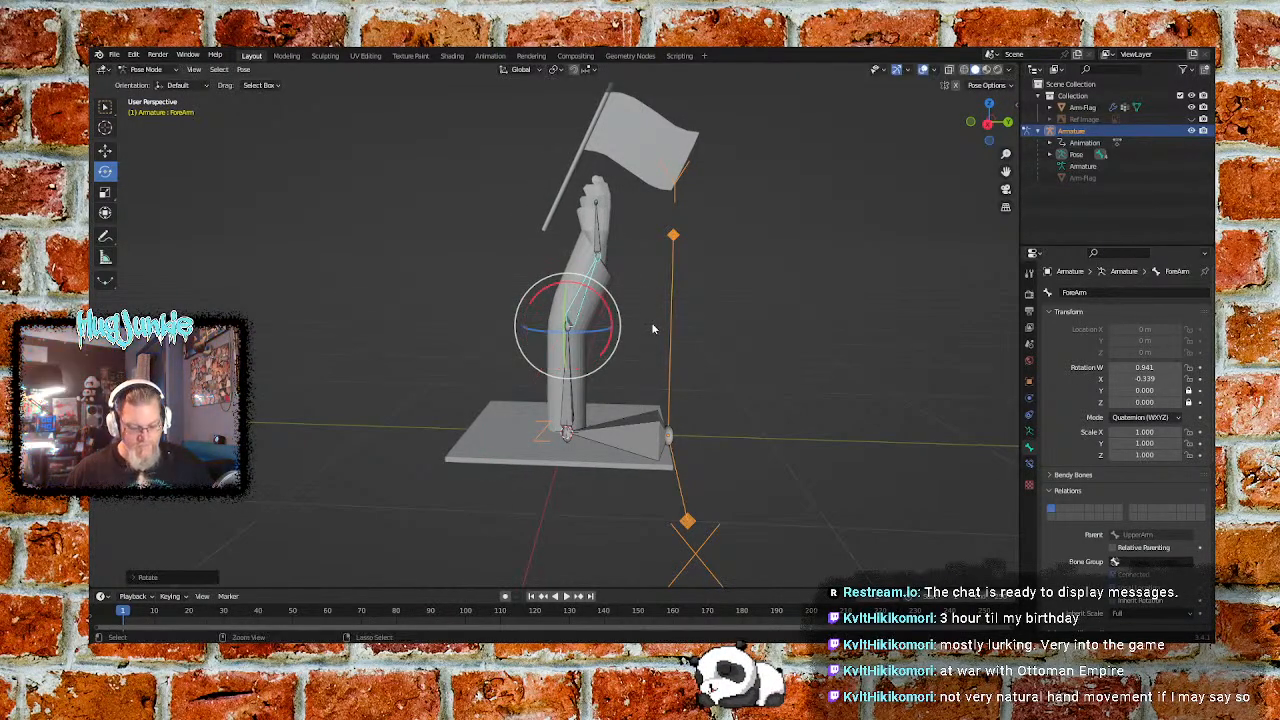
key("alt+r")
key("alt+a")
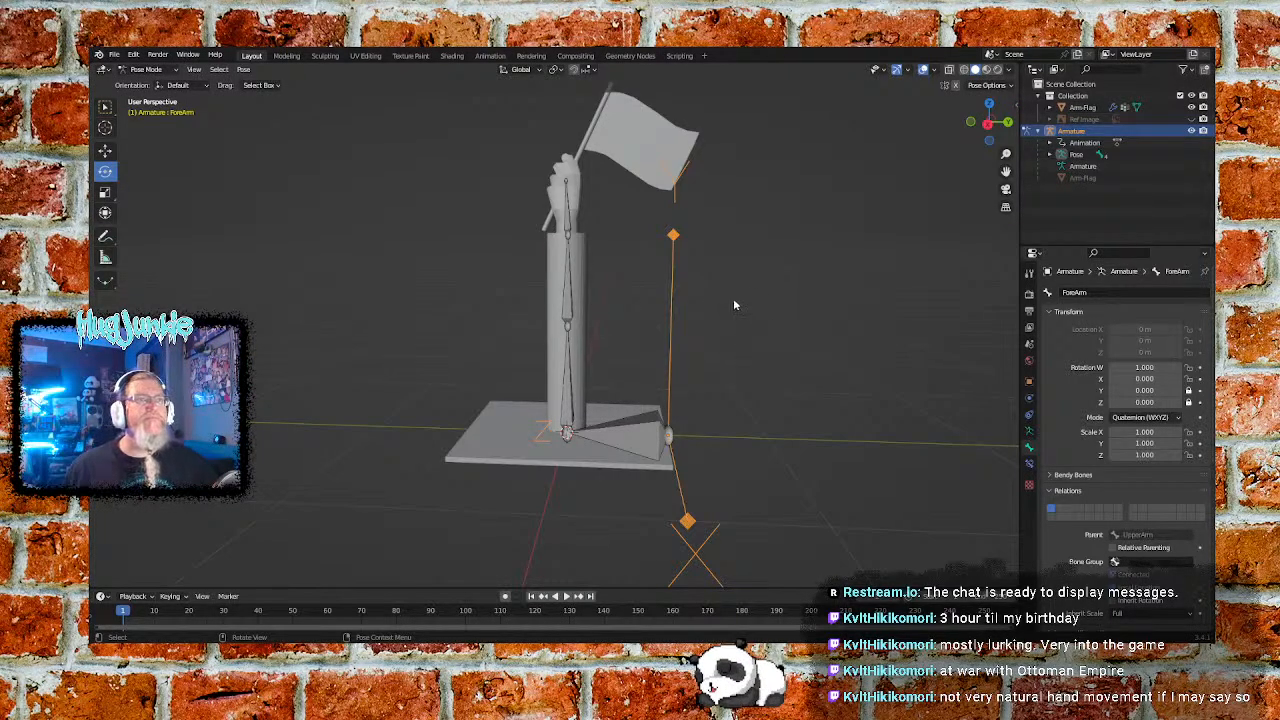
Examine the UpperArm bone's relations and bone constraints in Pose Mode, and the bone settings again in Object Mode with the armature selected
left_click(575, 412)
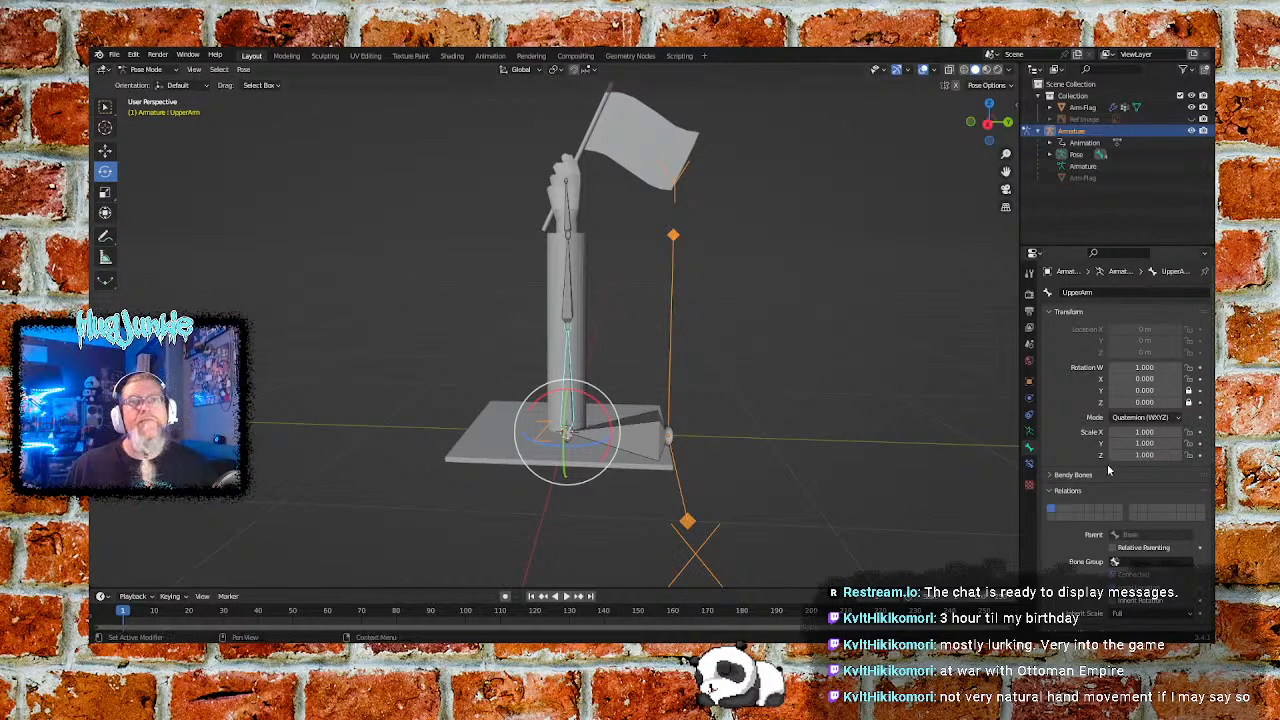
scroll(1062, 455, "down", 2)
scroll(1062, 455, "down", 6)
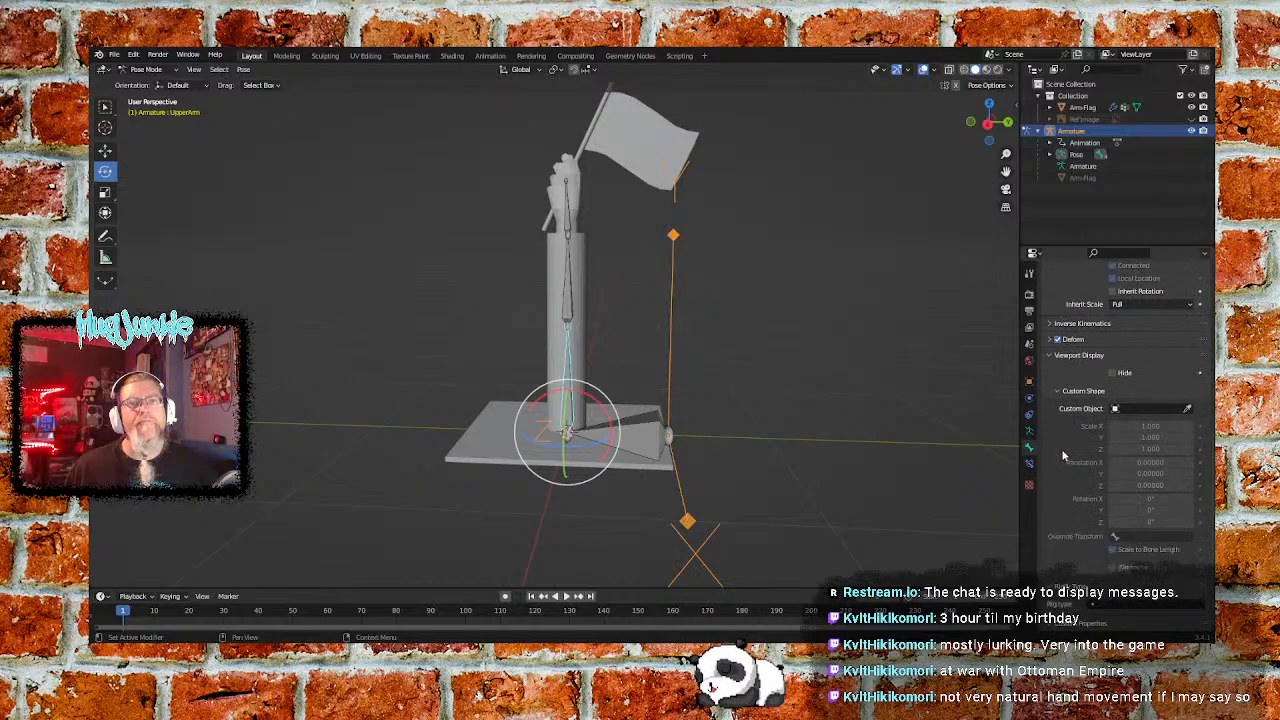
left_click(1029, 465)
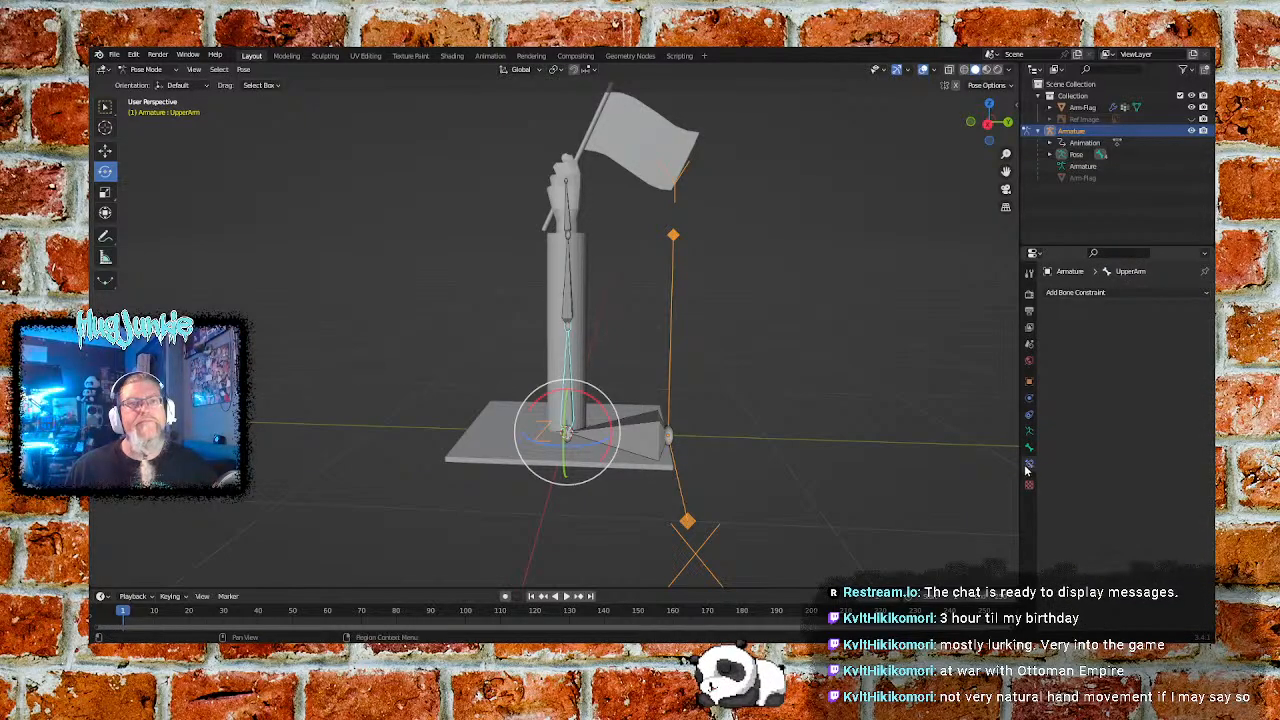
key("alt+a")
left_click(145, 69)
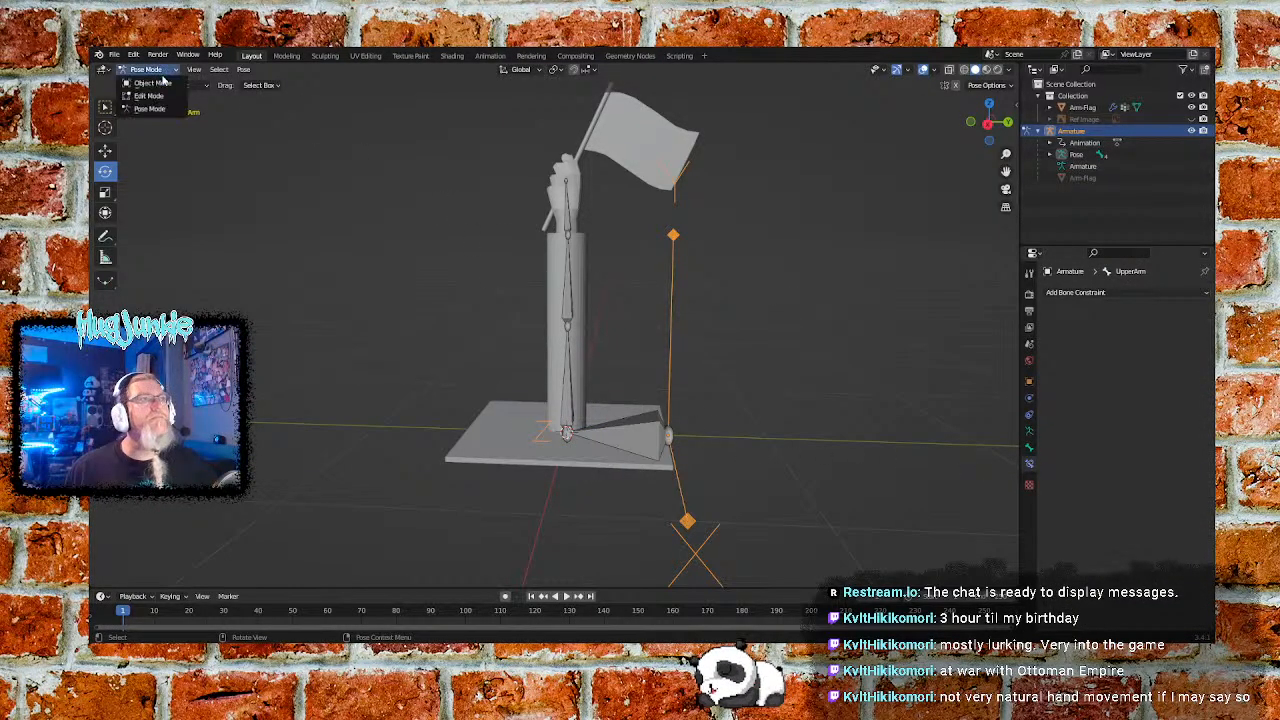
left_click(150, 82)
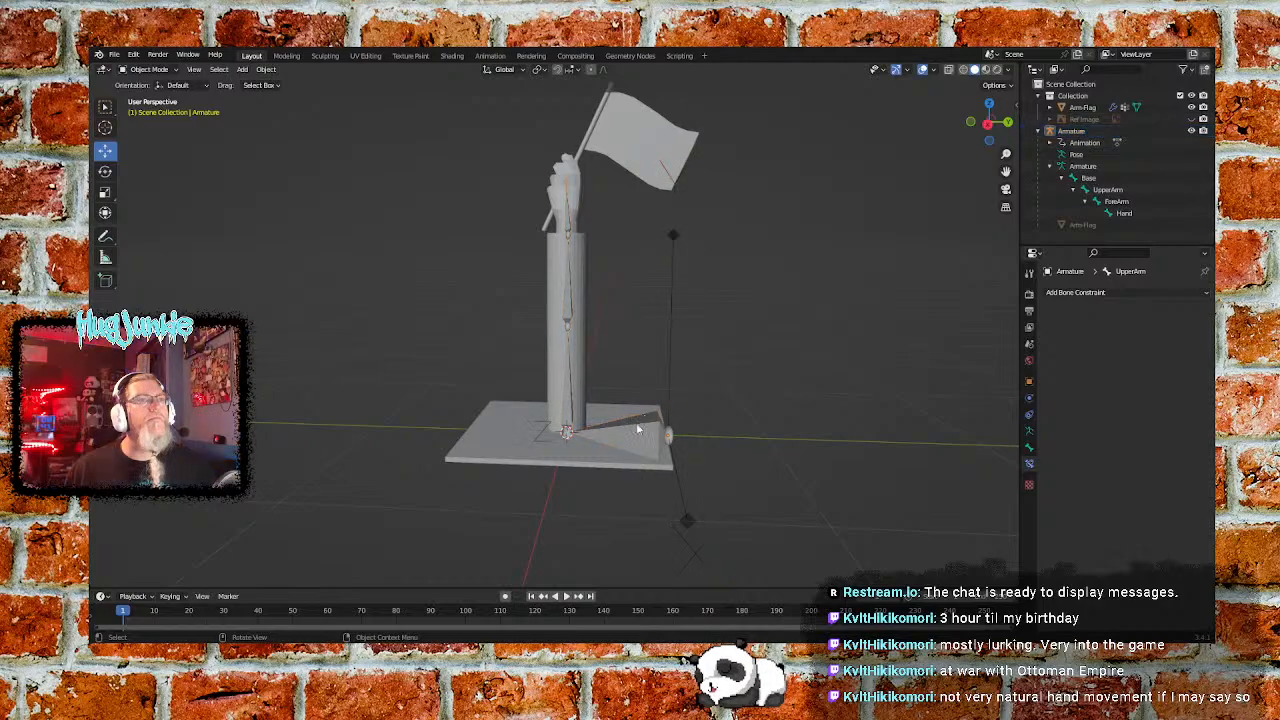
left_click(672, 444)
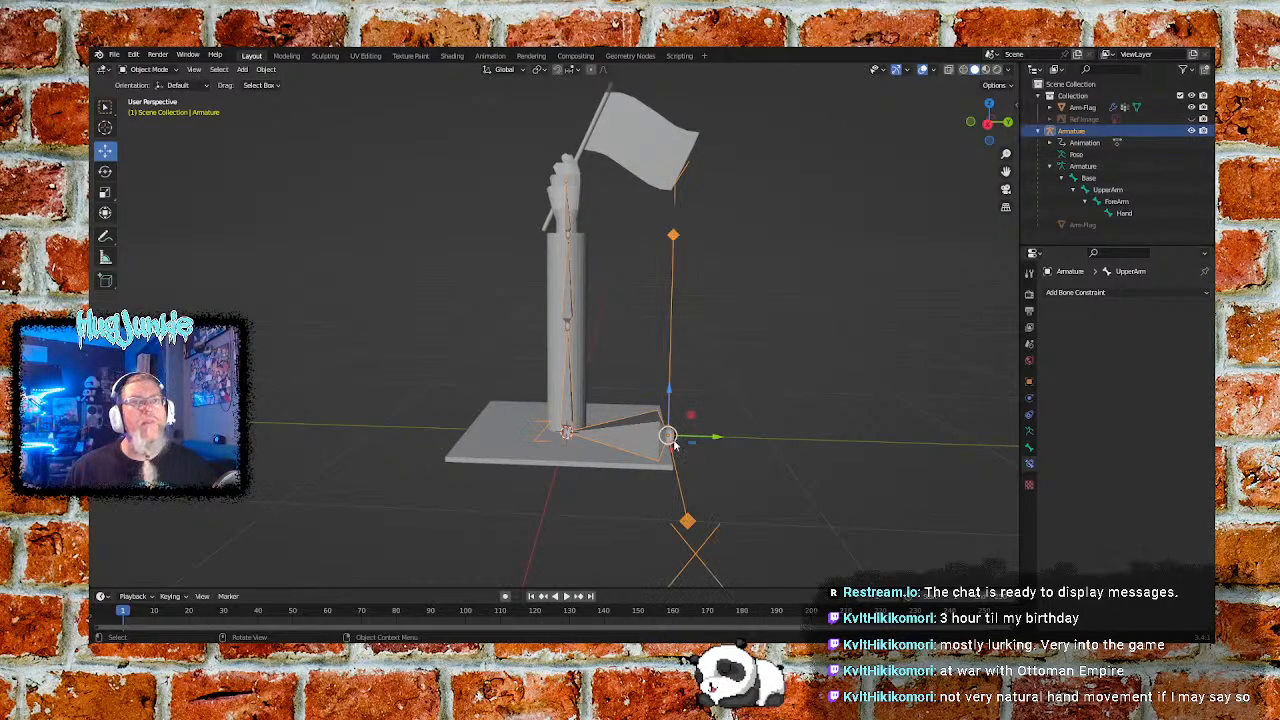
left_click(1029, 447)
scroll(1095, 490, "down", 3)
scroll(1095, 490, "down", 1)
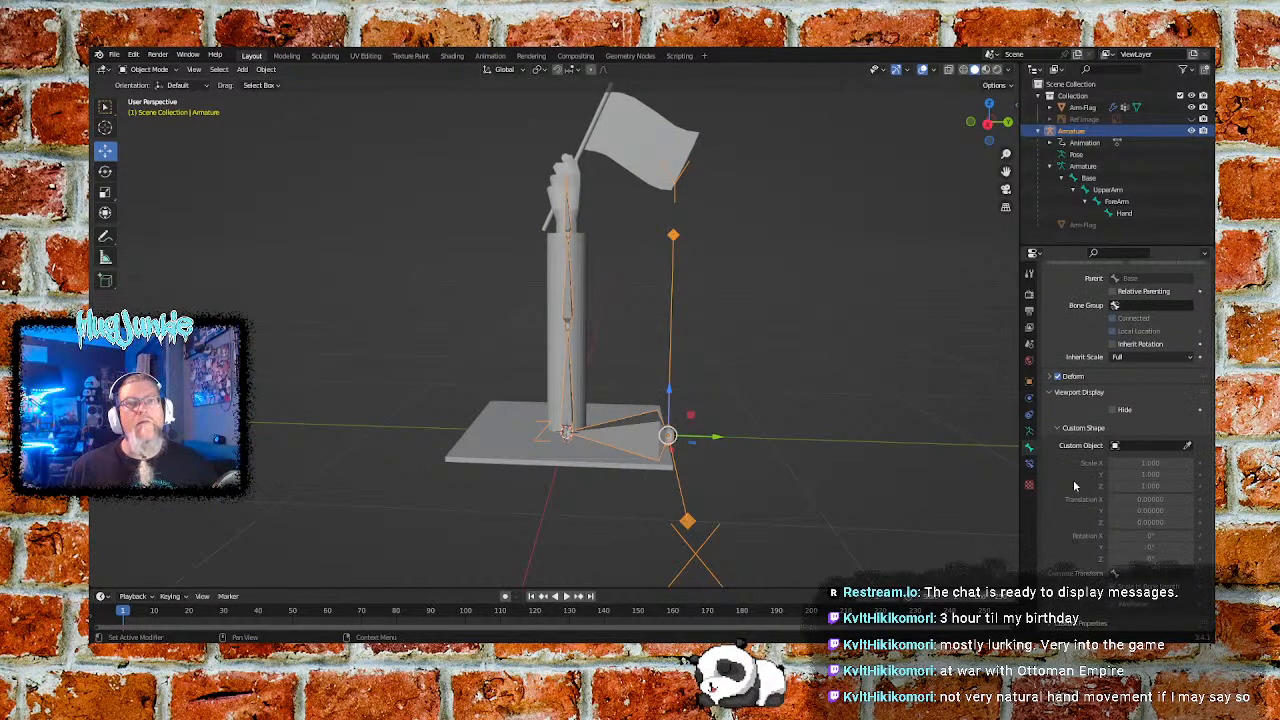
Enable Inherit Rotation for the UpperArm, ForeArm and Hand bones in Edit Mode and deselect the bones
left_click(148, 69)
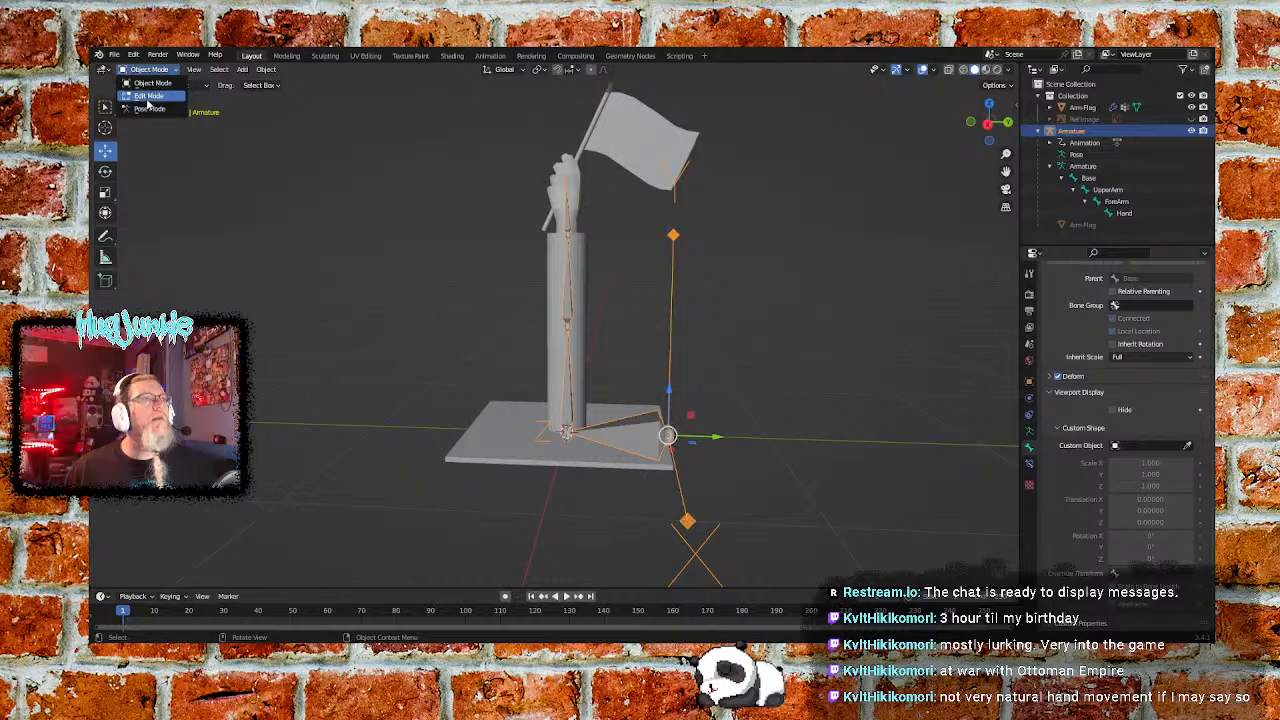
left_click(148, 95)
left_click(644, 449)
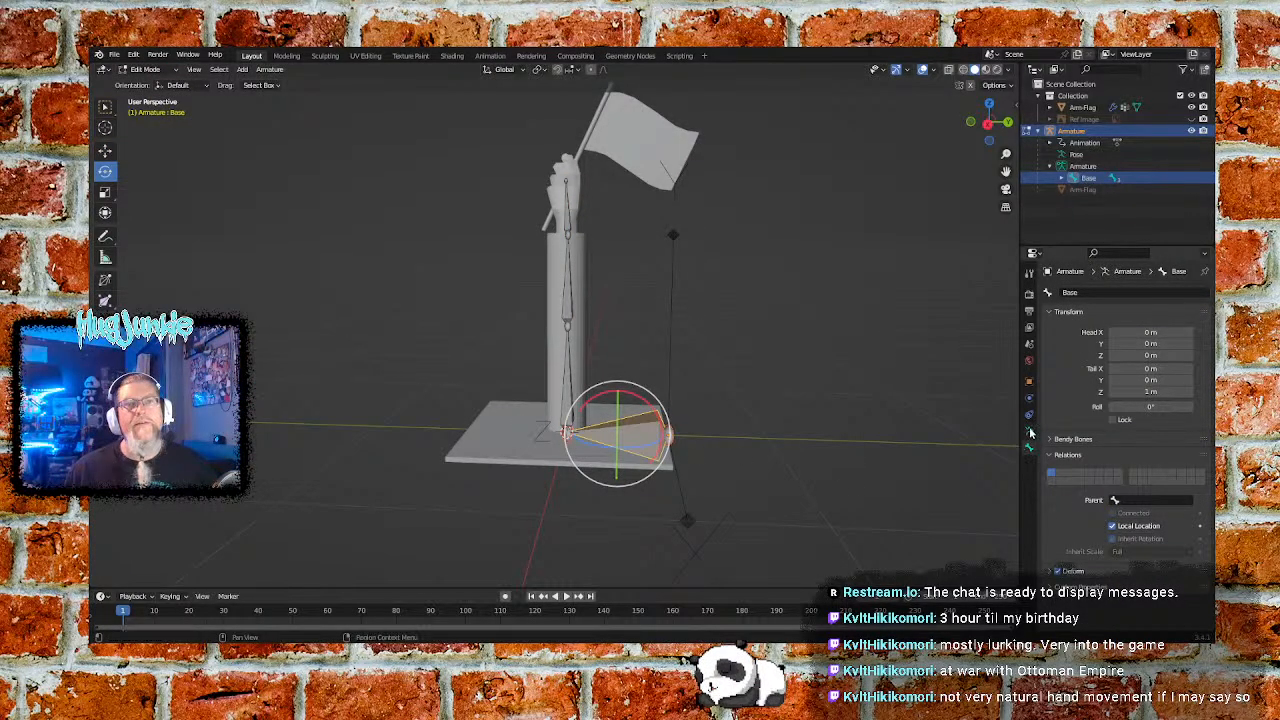
left_click(565, 395)
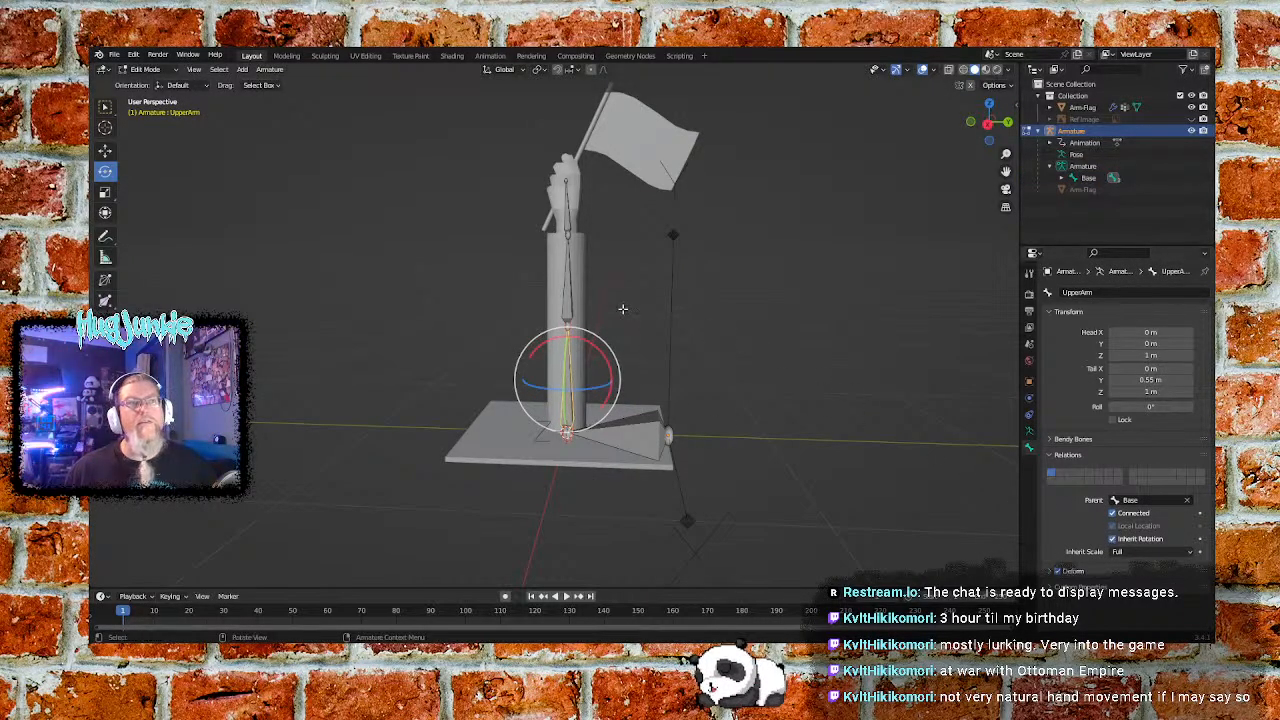
left_click(566, 305)
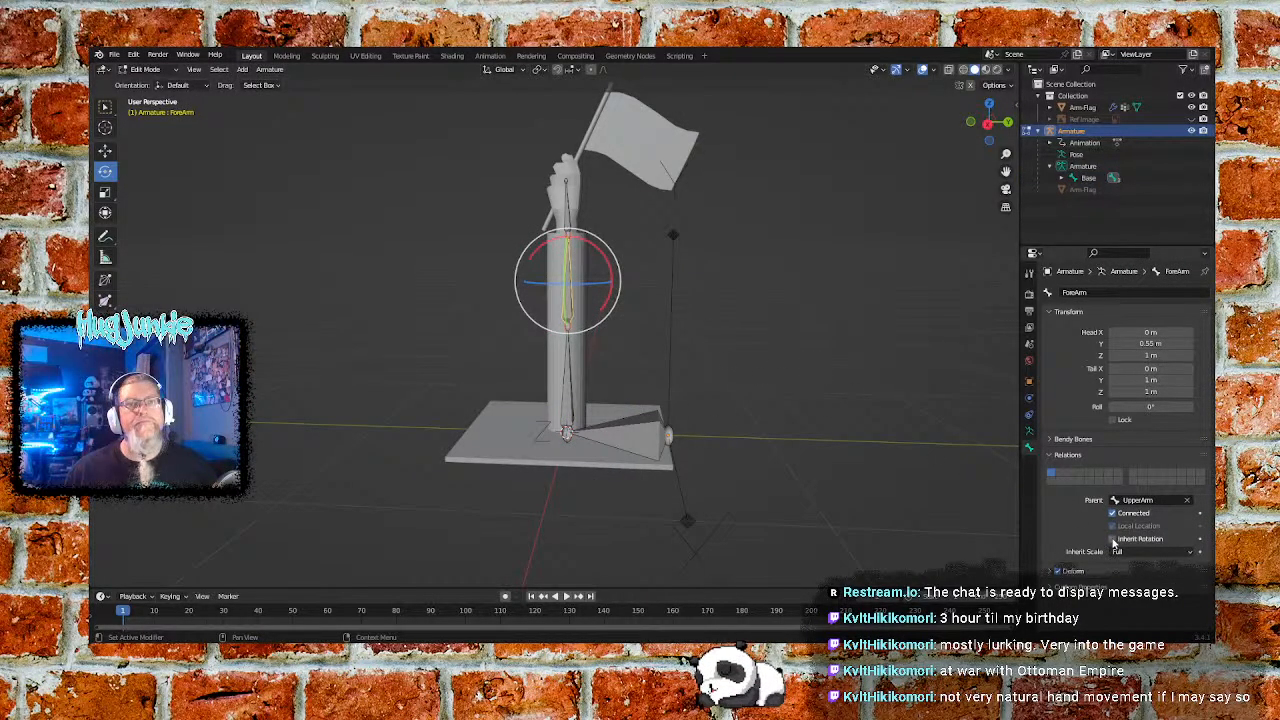
left_click(566, 213)
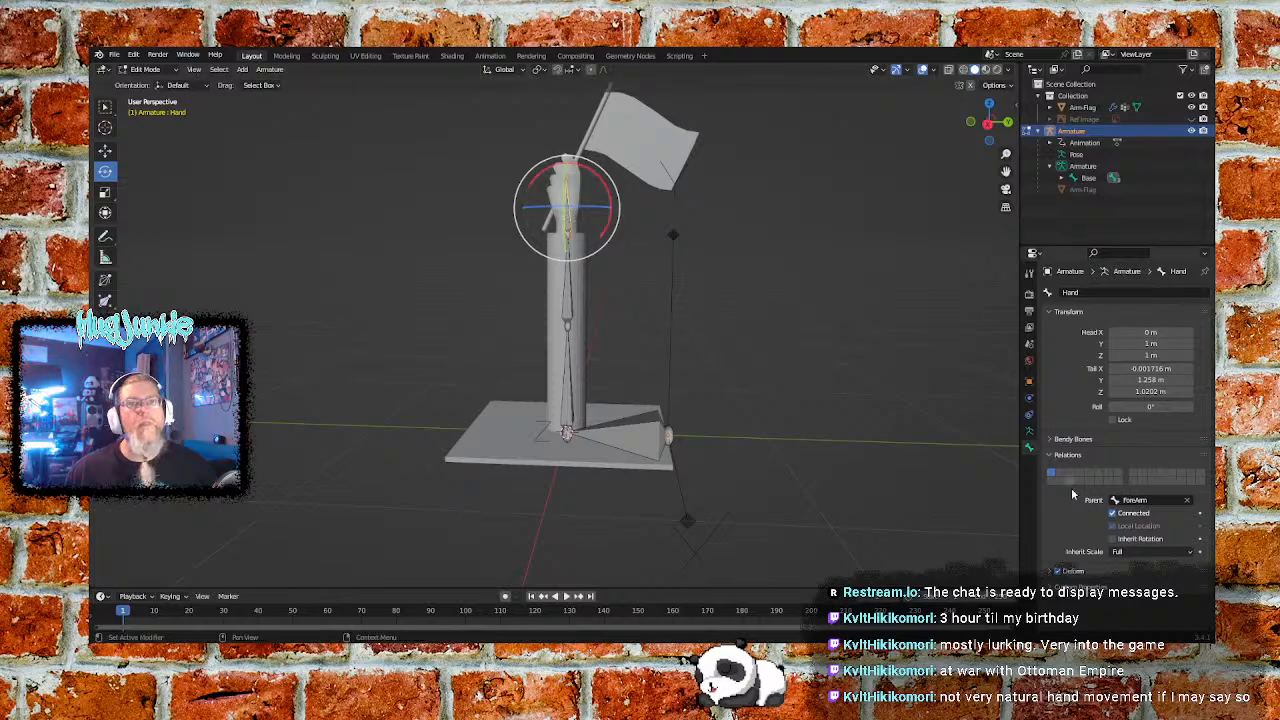
left_click(1112, 539)
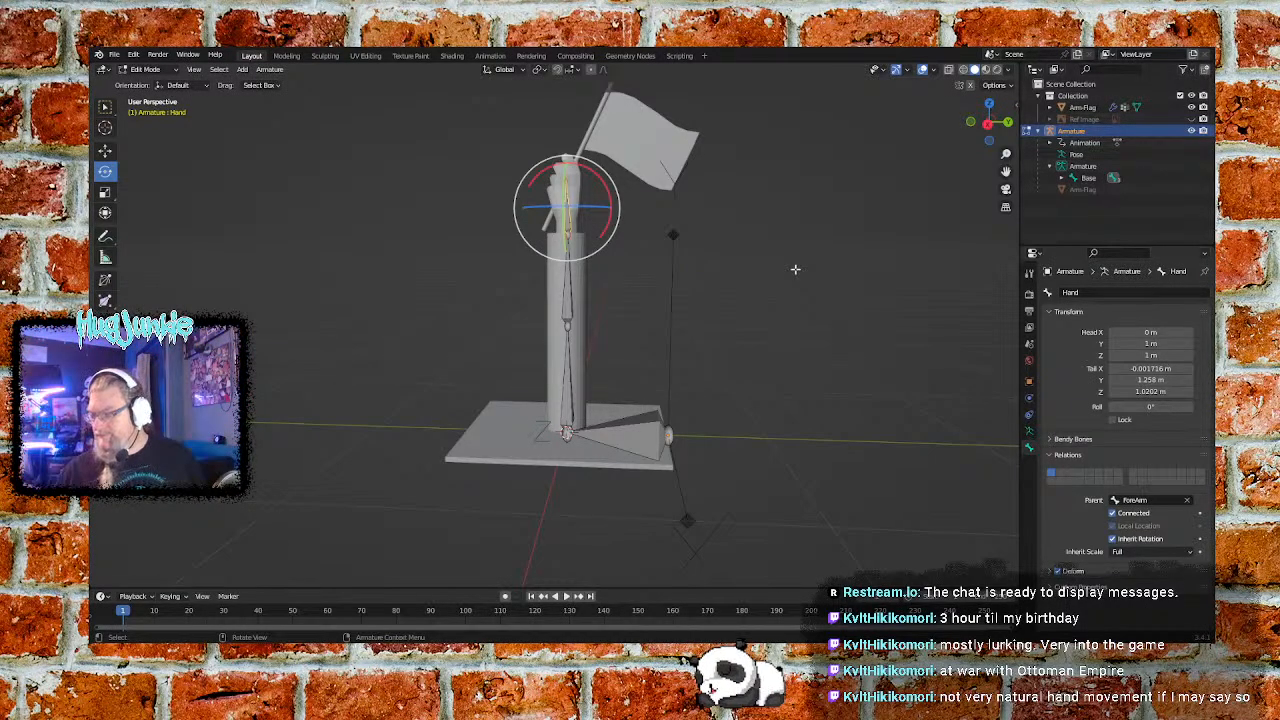
left_click(743, 343)
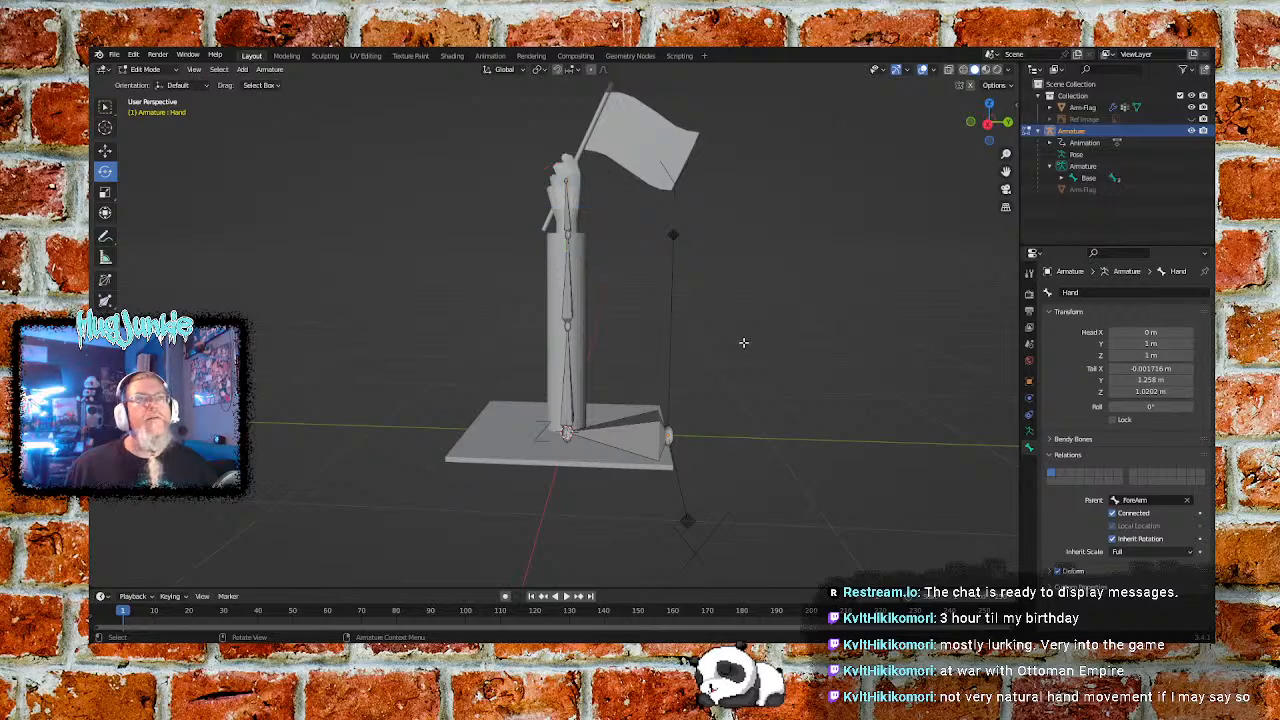
Select the Arm-Flag mesh and then the armature in Object Mode, and enter Pose Mode
left_click(150, 69)
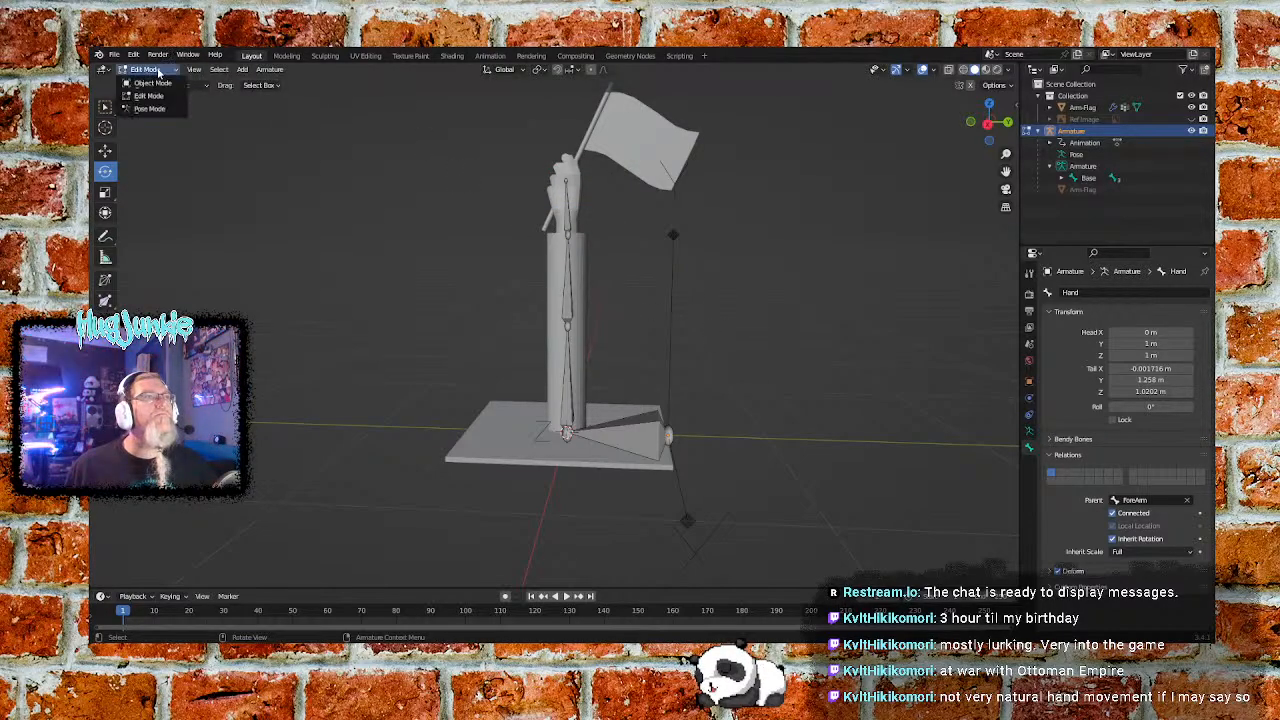
left_click(152, 82)
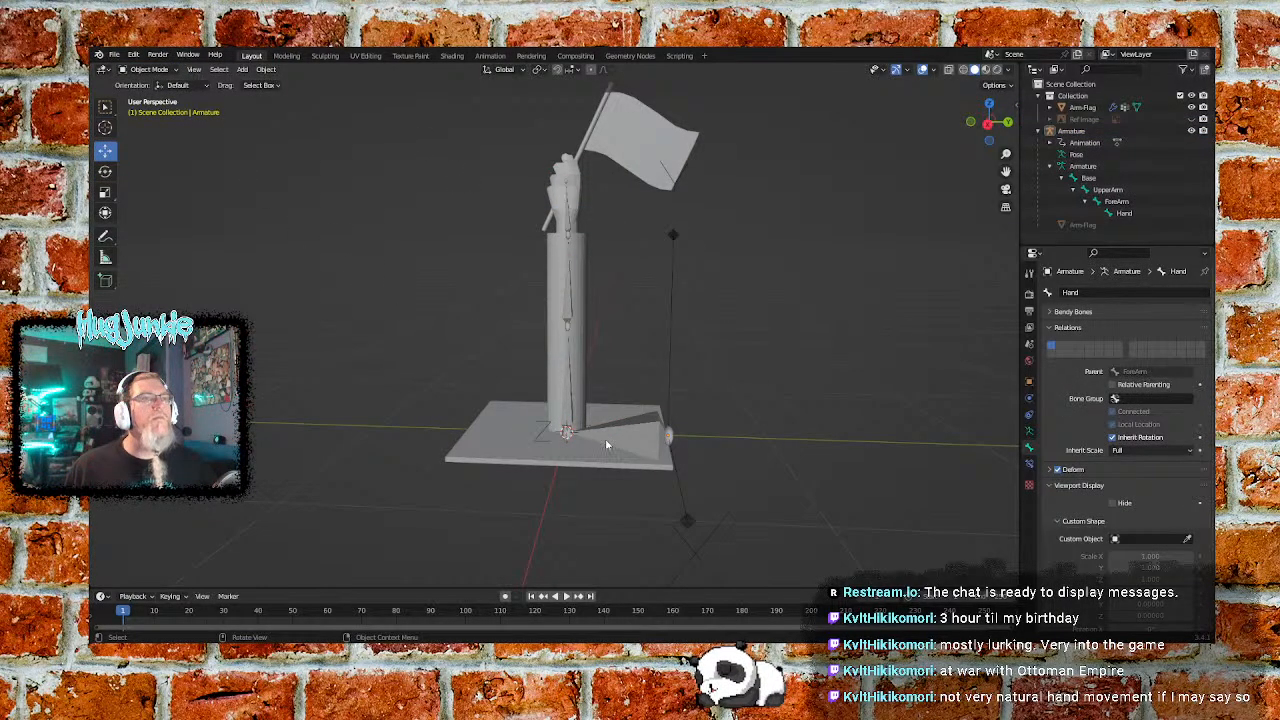
left_click(515, 439)
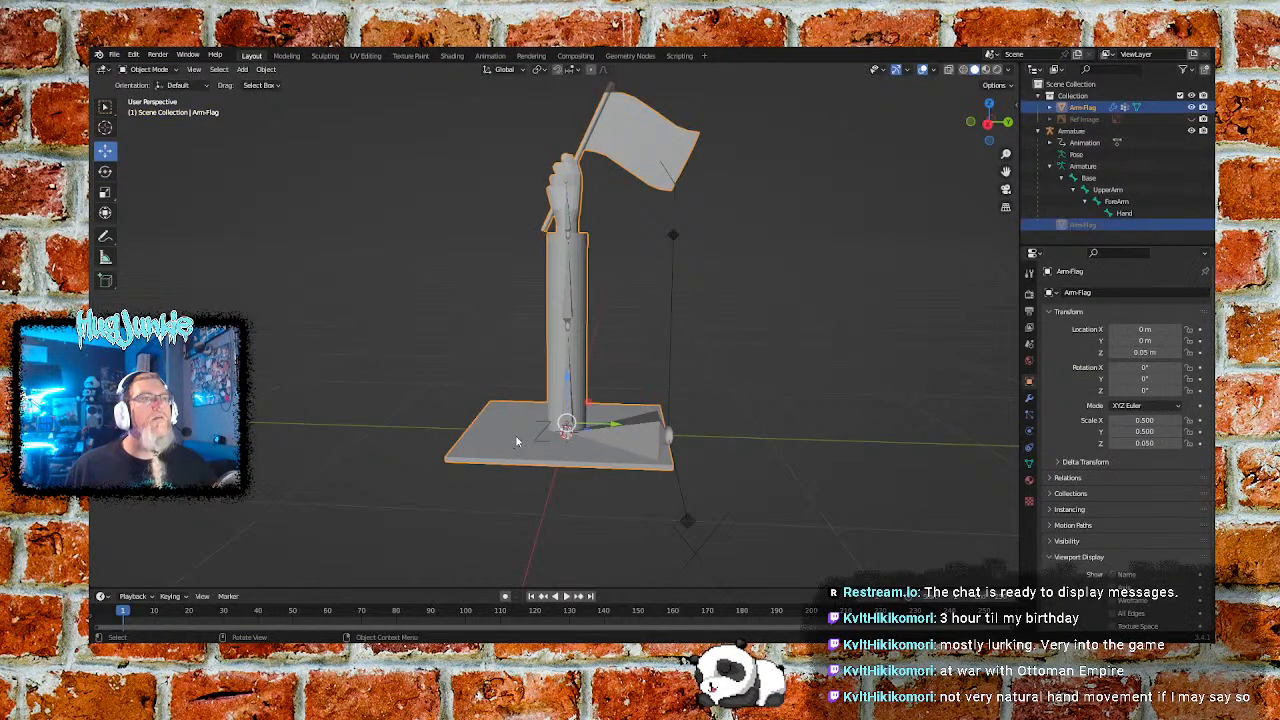
left_click(645, 444, "shift")
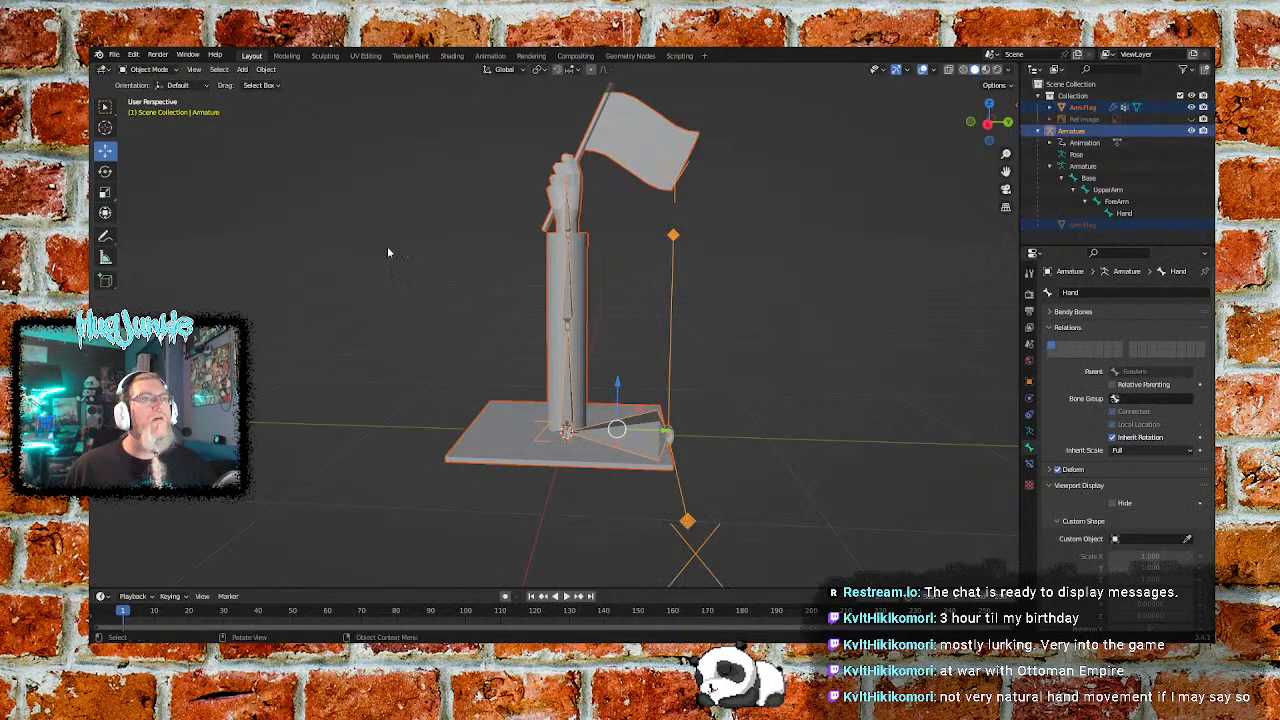
left_click(150, 69)
left_click(150, 108)
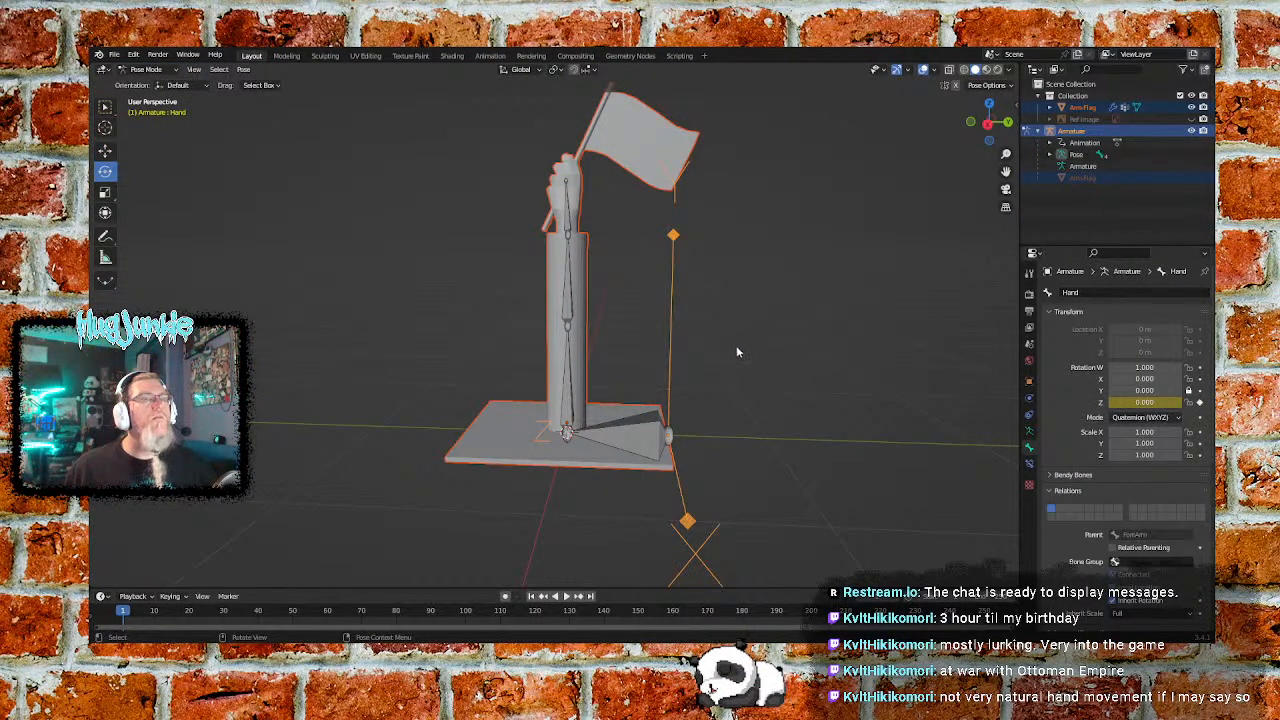
Test the inherited rotation by rotating the ForeArm bone about X, and clear its rotation
left_click(571, 327)
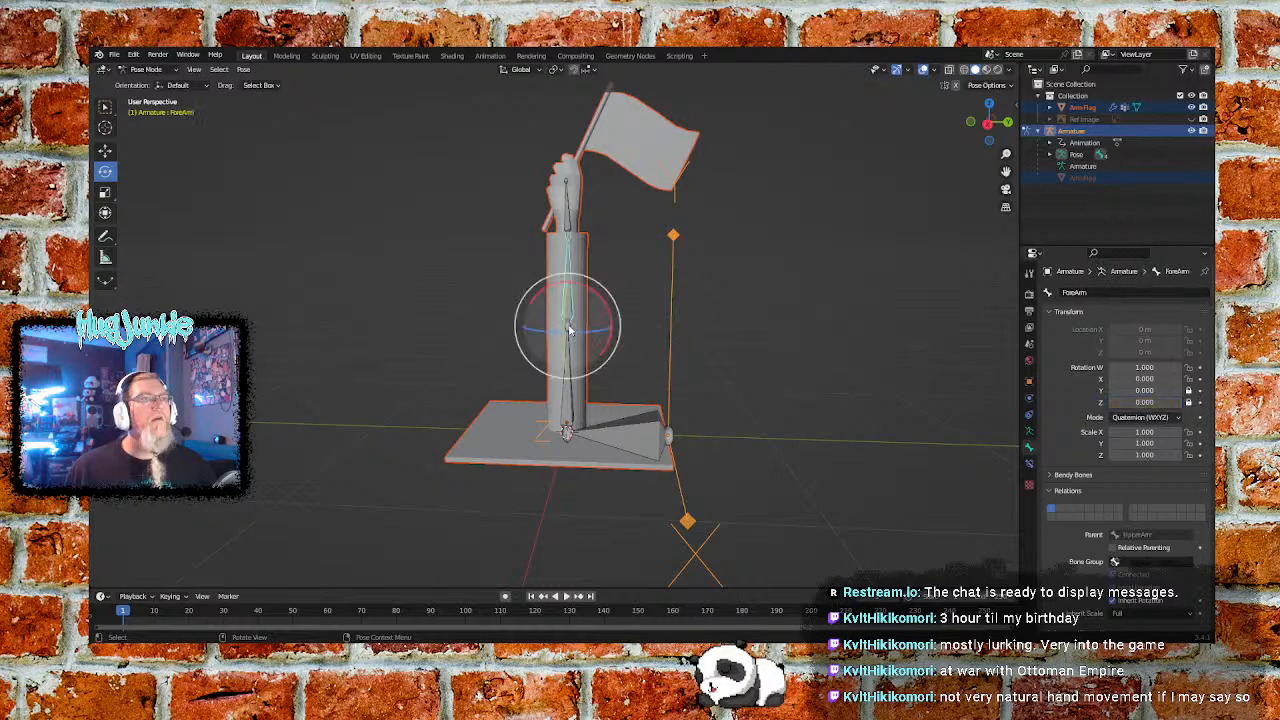
left_click_drag(588, 296, 620, 238)
left_click(672, 311)
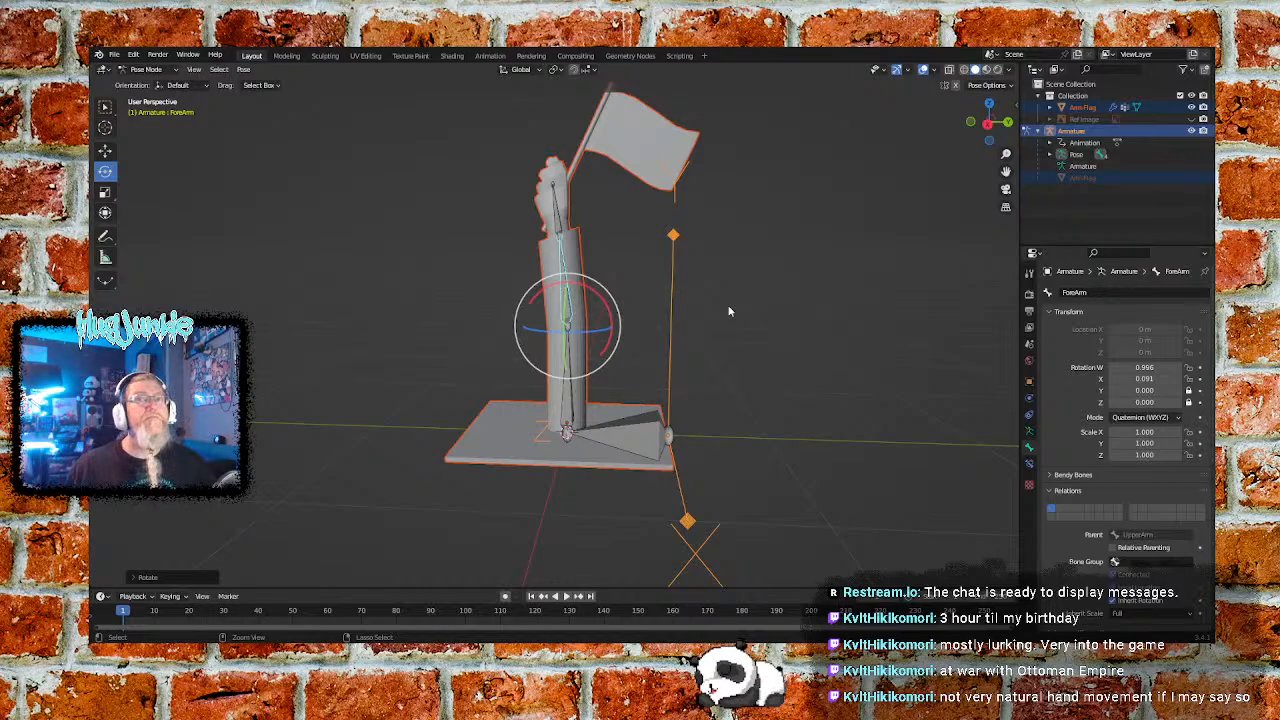
key("alt+r")
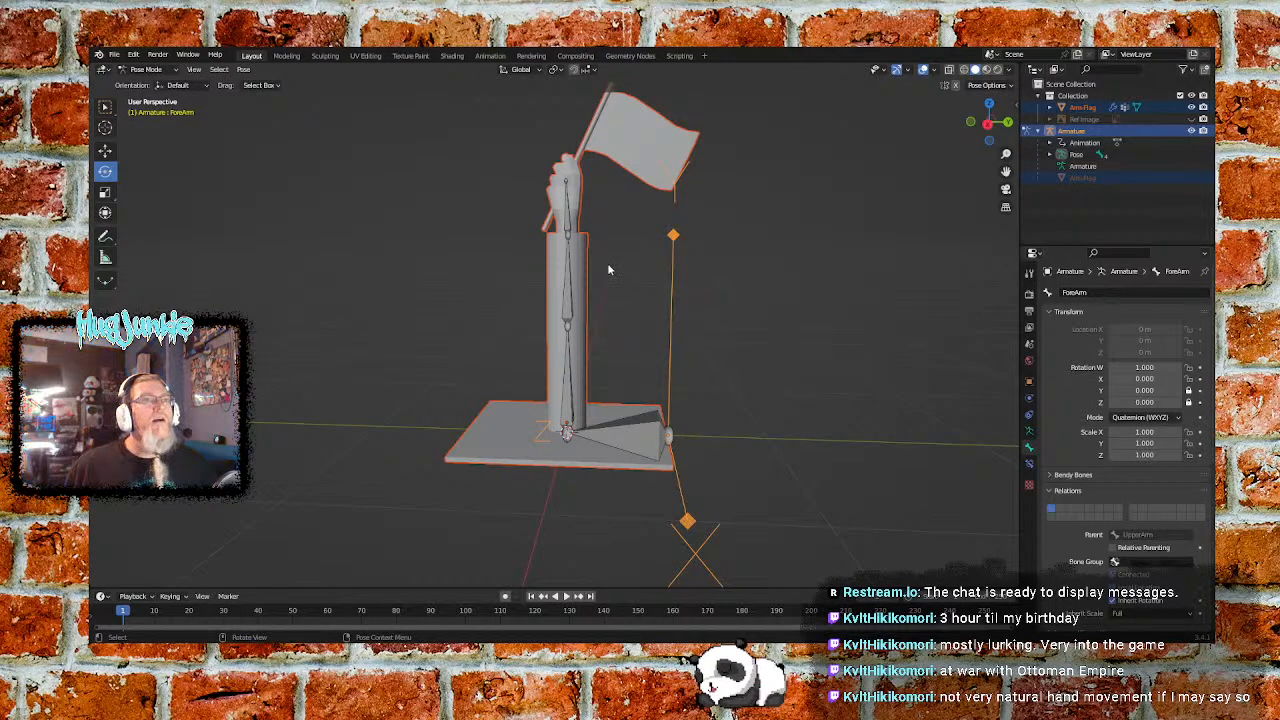
Test rotating the UpperArm bone about X, reset the rotation and deselect it
left_click(566, 424)
key("r")
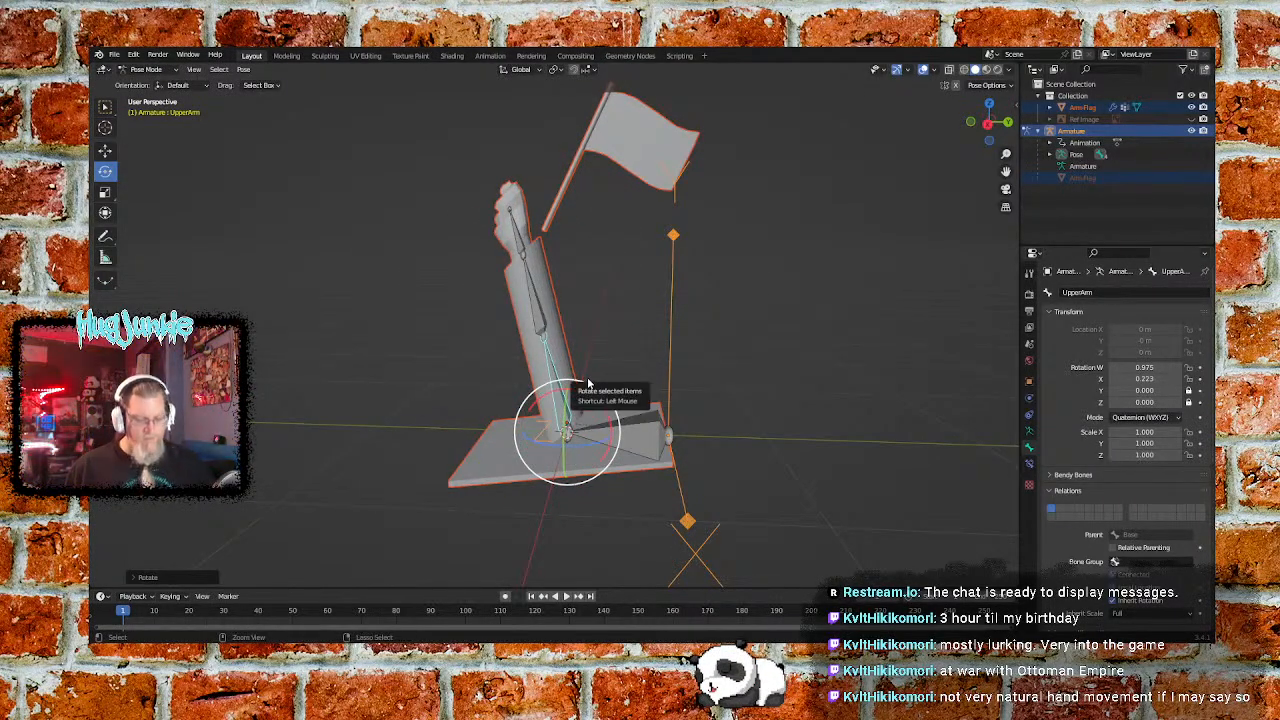
key("Escape")
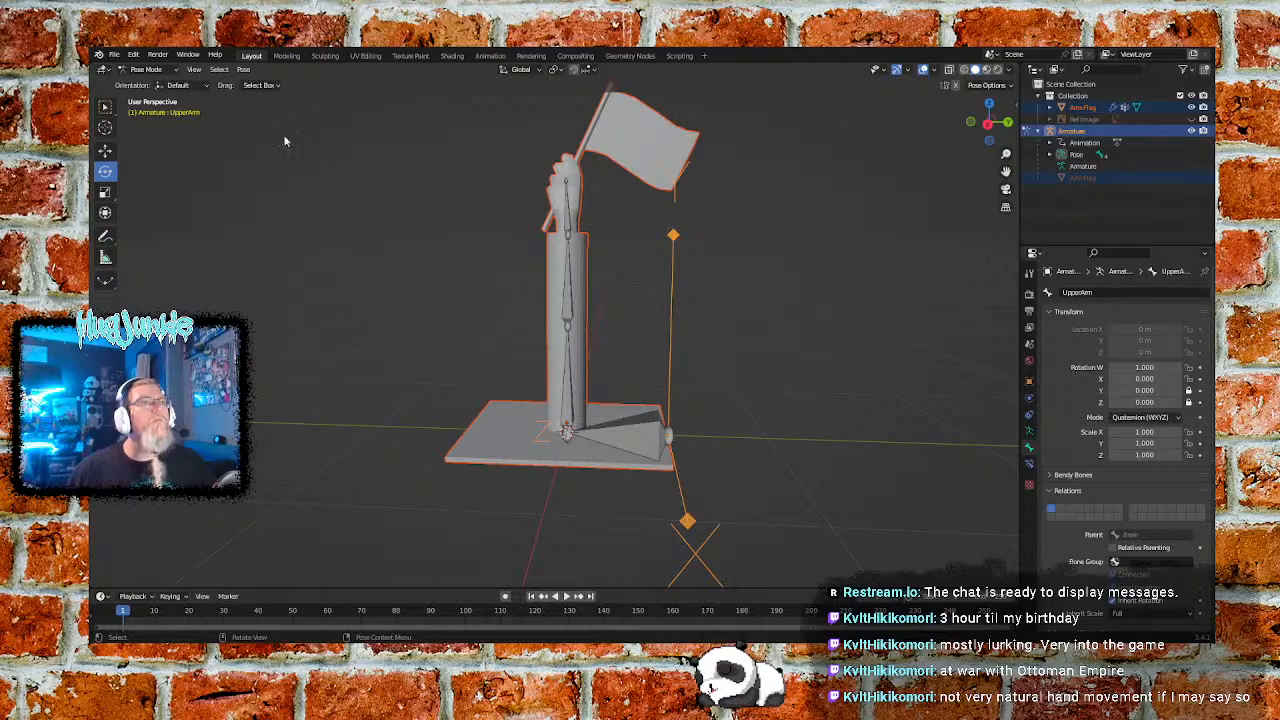
Switch to Object Mode and deselect the Arm-Flag mesh and the armature
left_click(160, 69)
left_click(161, 85)
left_click(303, 266)
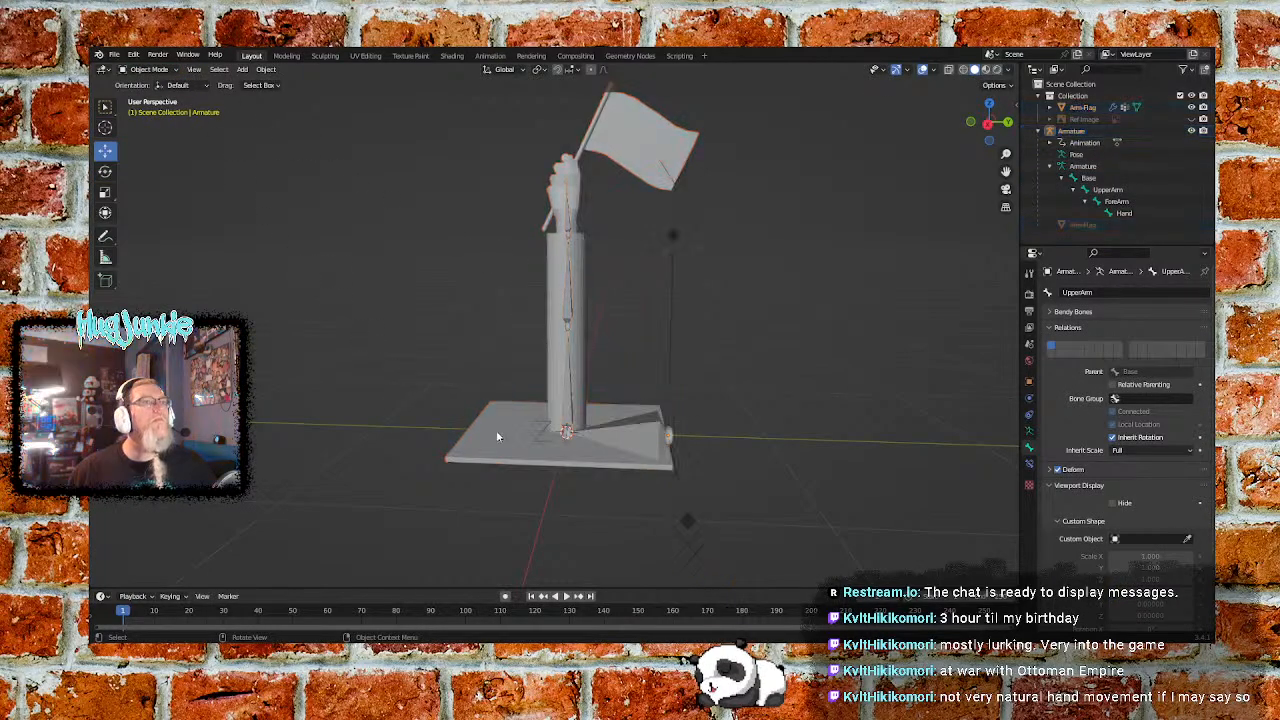
left_click(497, 434)
left_click(630, 444, "shift")
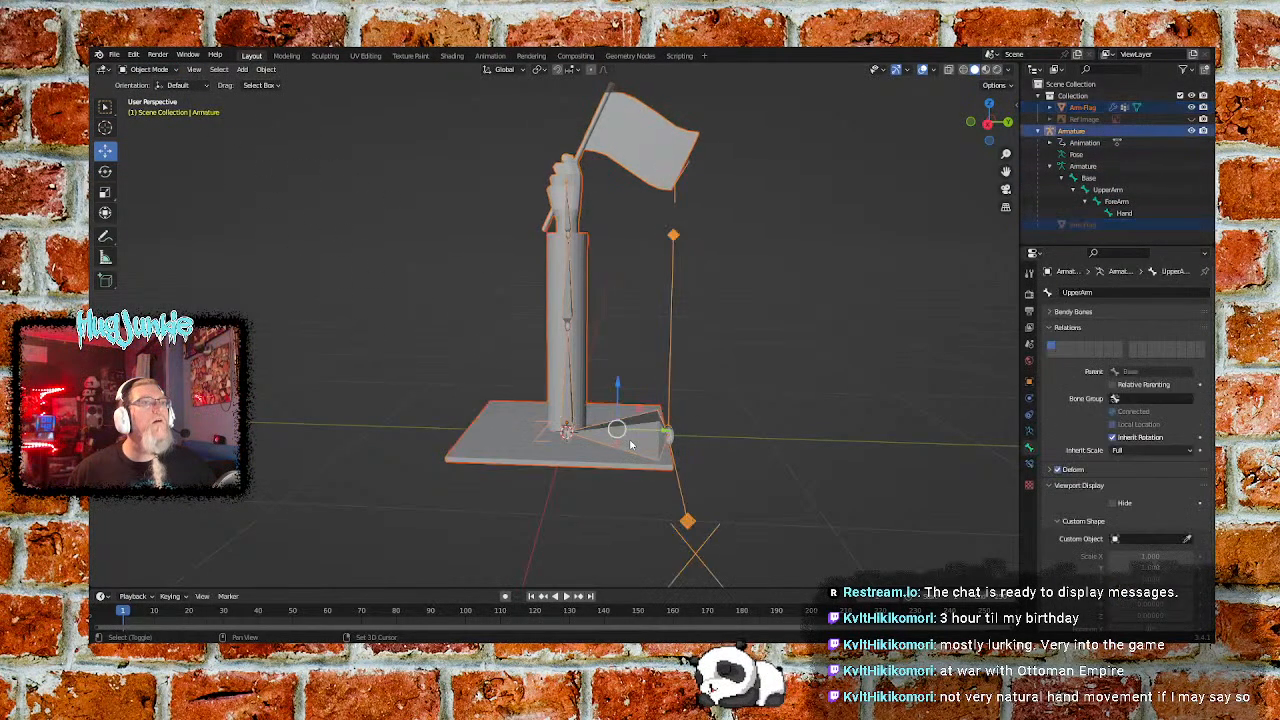
left_click(334, 212)
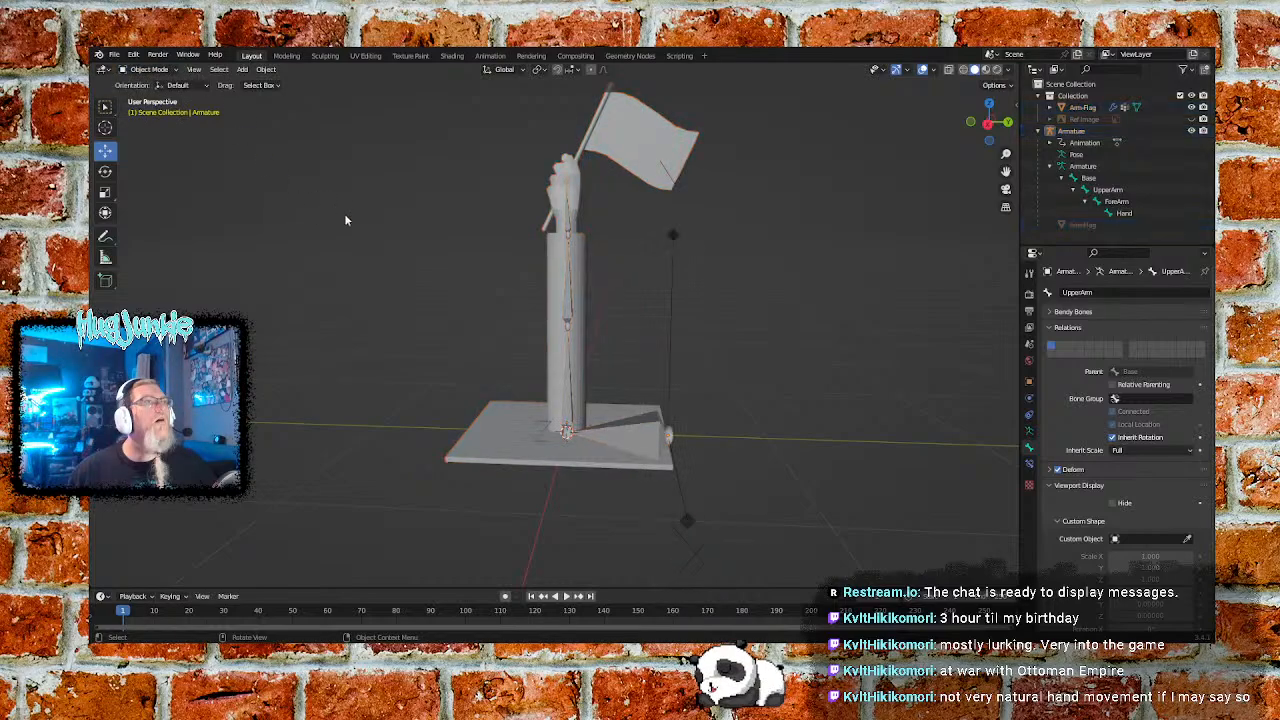
Select the armature first and add the Arm-Flag mesh as the active object, and enter Weight Paint mode
left_click(660, 450)
left_click(499, 461, "shift")
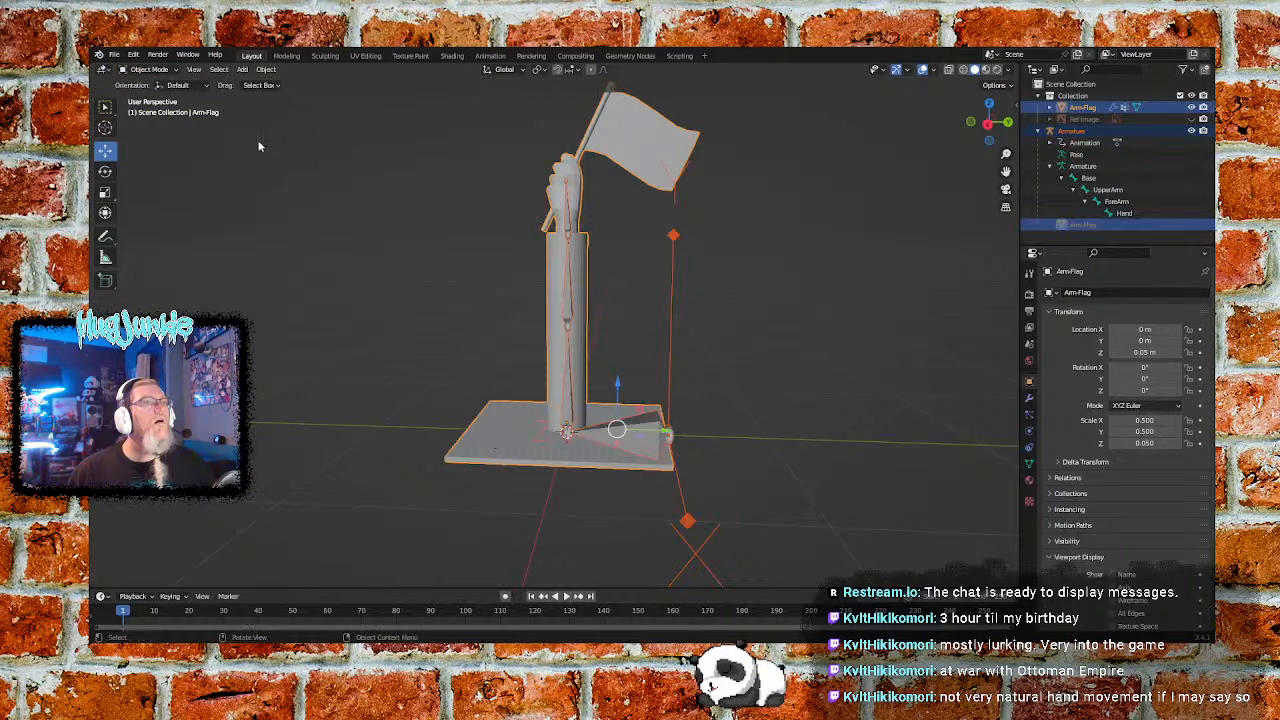
left_click(148, 69)
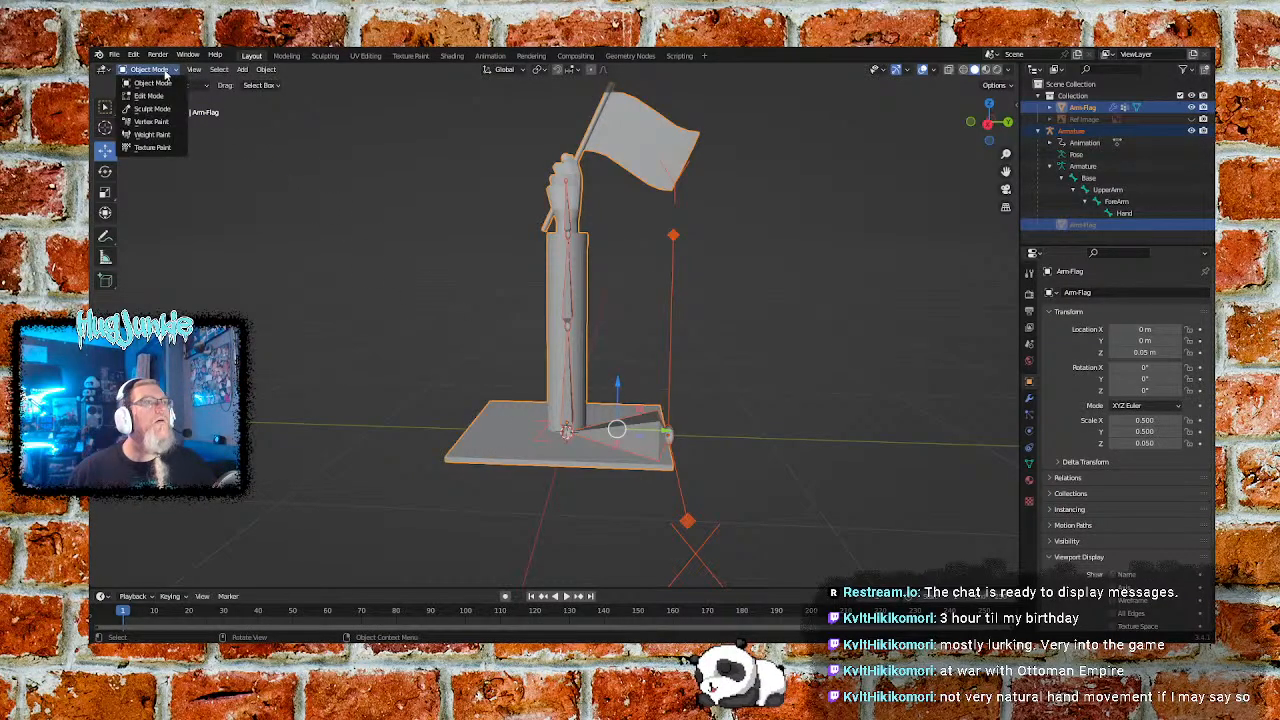
left_click(155, 135)
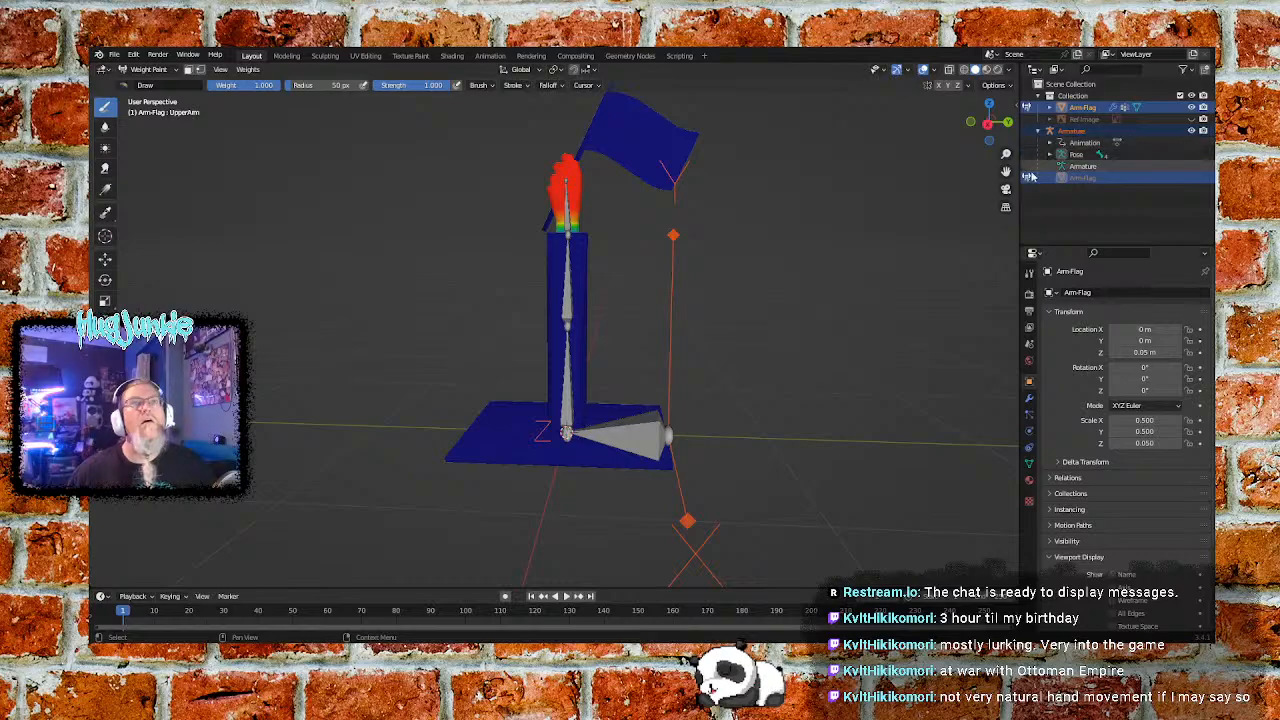
Expand the armature's pose hierarchy down through Base, UpperArm and ForeArm, and select the Hand bone to show its weights
left_click(1049, 143)
left_click(1048, 144)
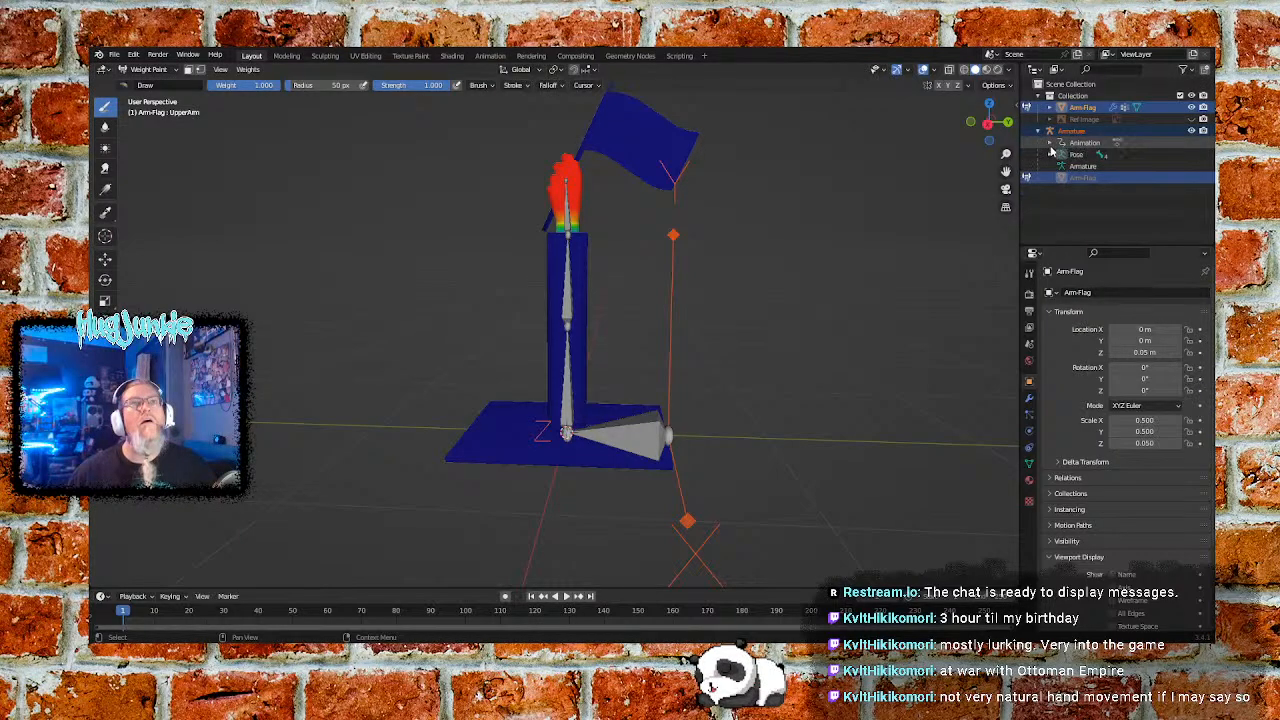
left_click(1049, 155)
left_click(1063, 167)
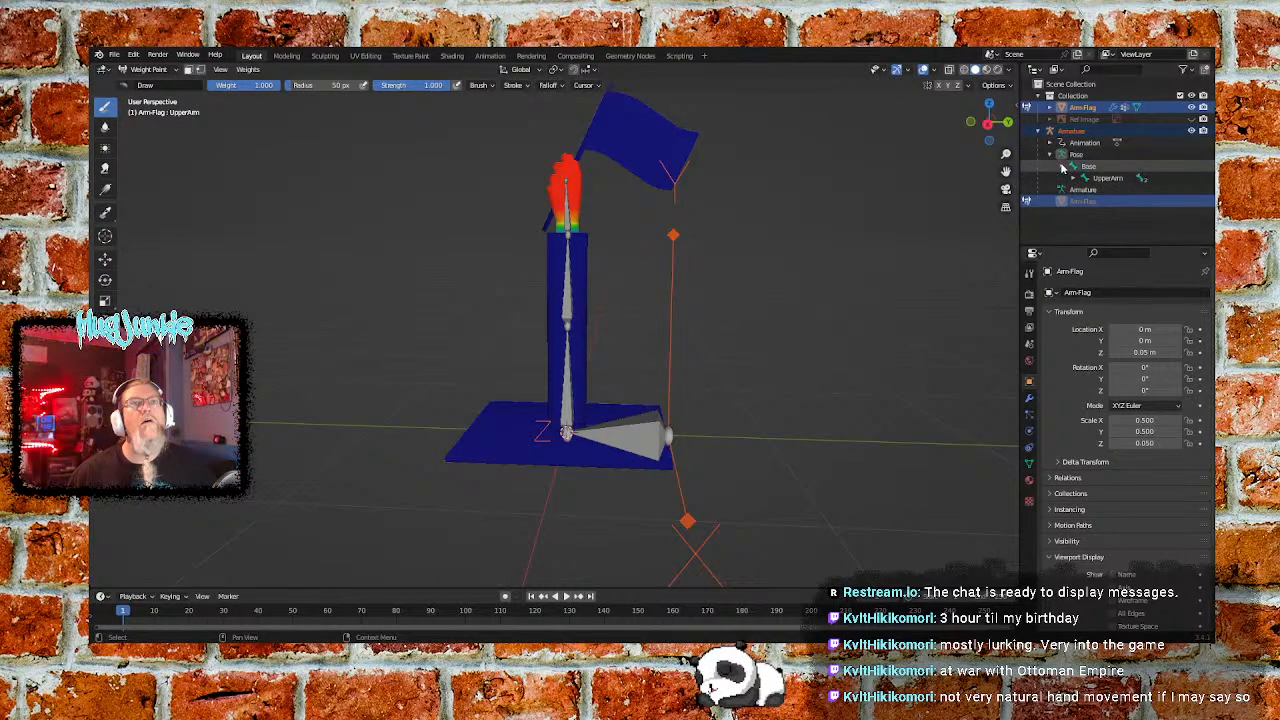
left_click(1073, 178)
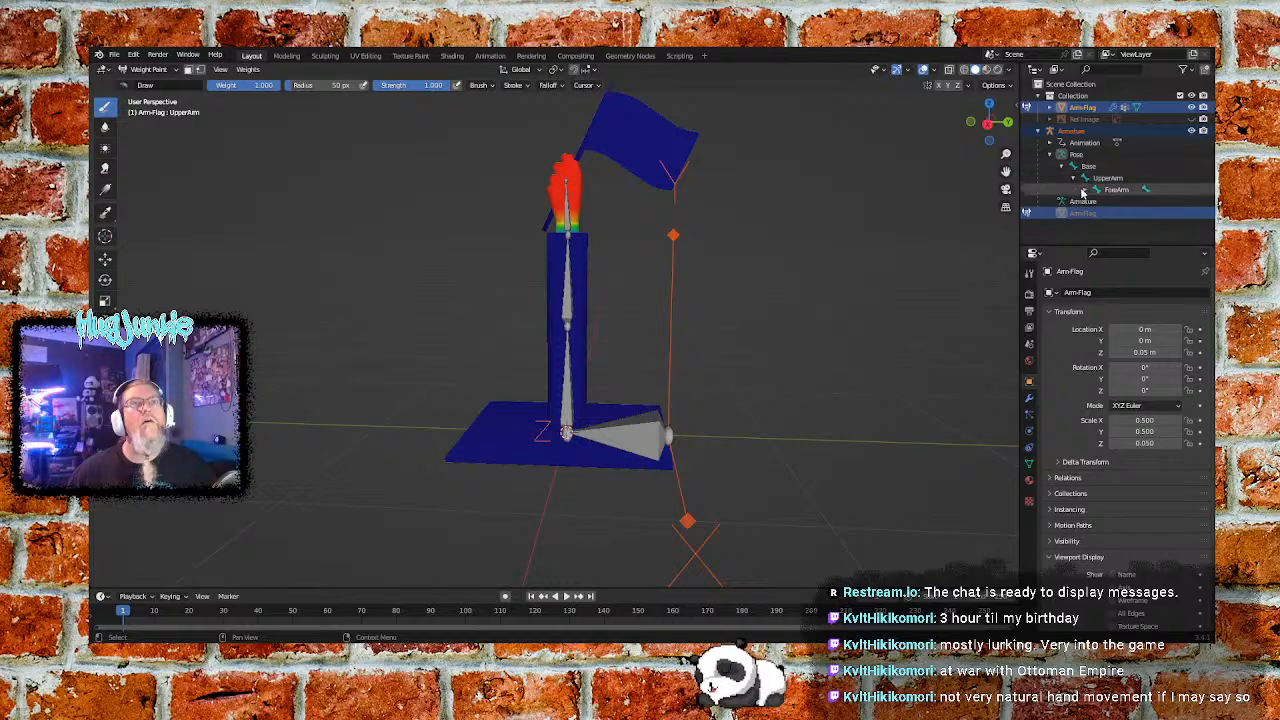
left_click(1083, 190)
left_click(1123, 203)
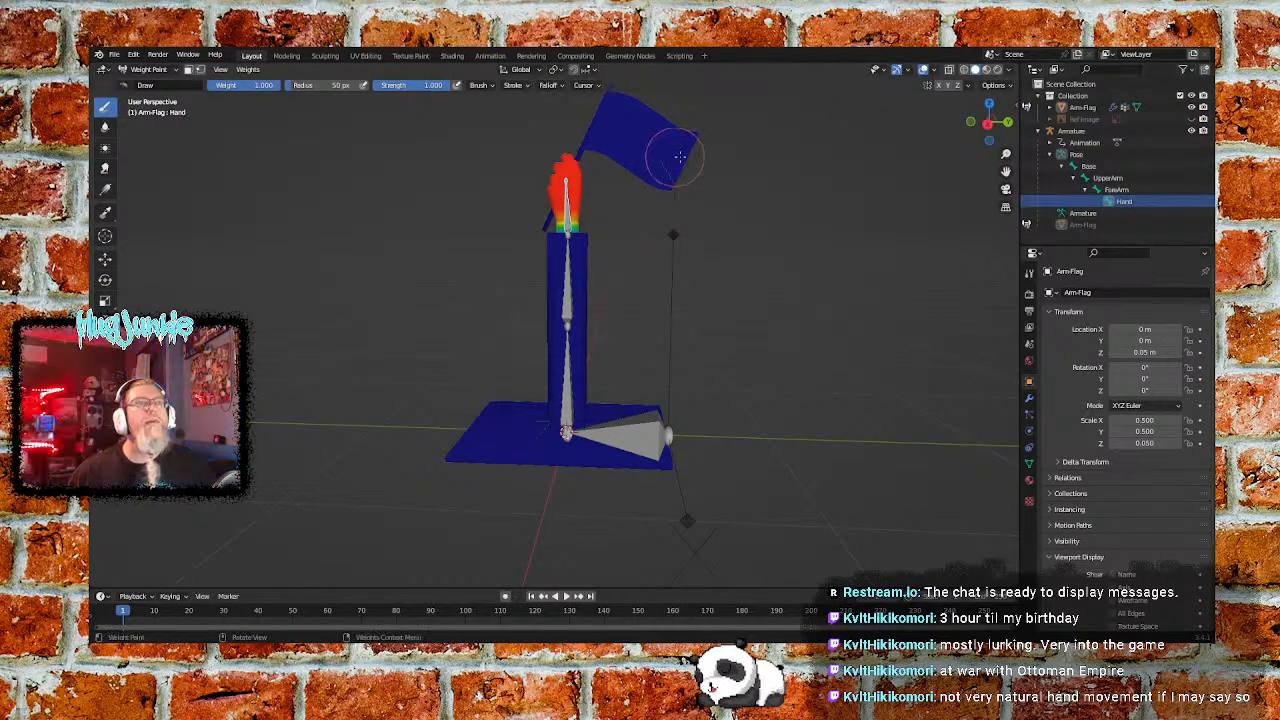
Paint Hand weight at 1.000 onto the flag cloth, along its lower edge and across its outer area
middle_click_drag(771, 157, 813, 364)
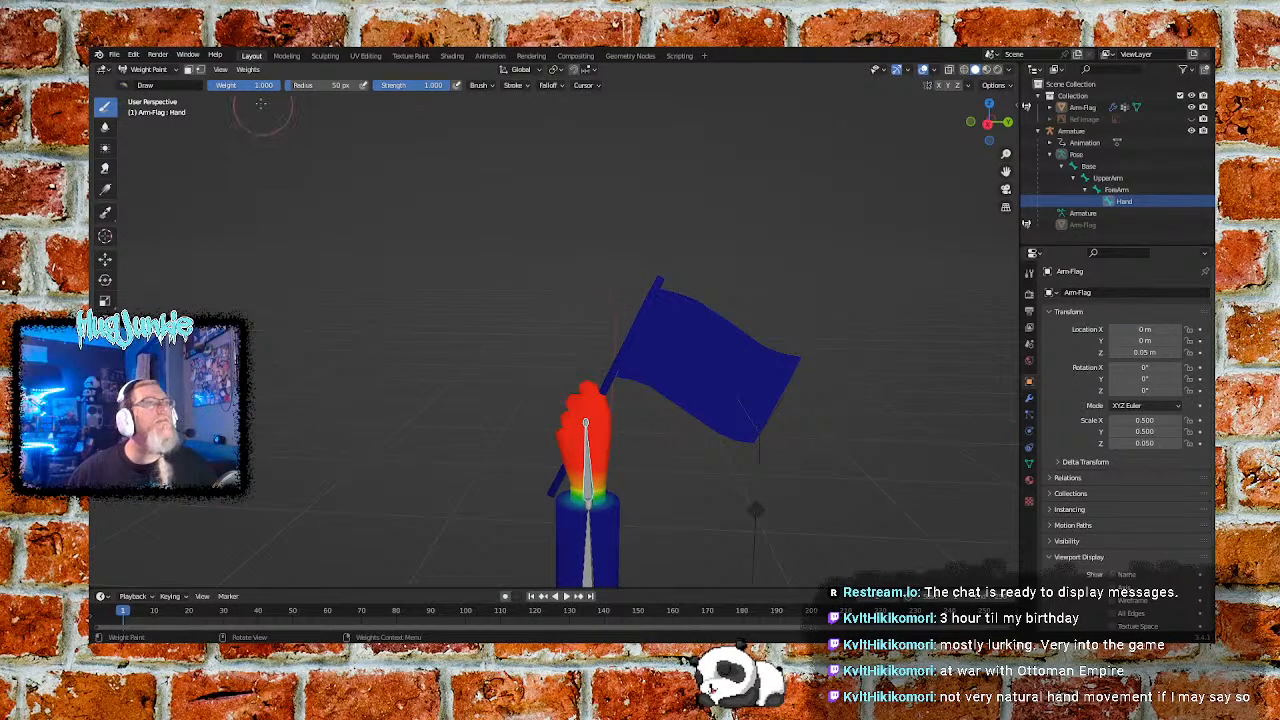
mouse_move(617, 364)
left_mouse_down()
mouse_move(622, 352)
mouse_move(633, 373)
mouse_move(648, 331)
left_mouse_up()
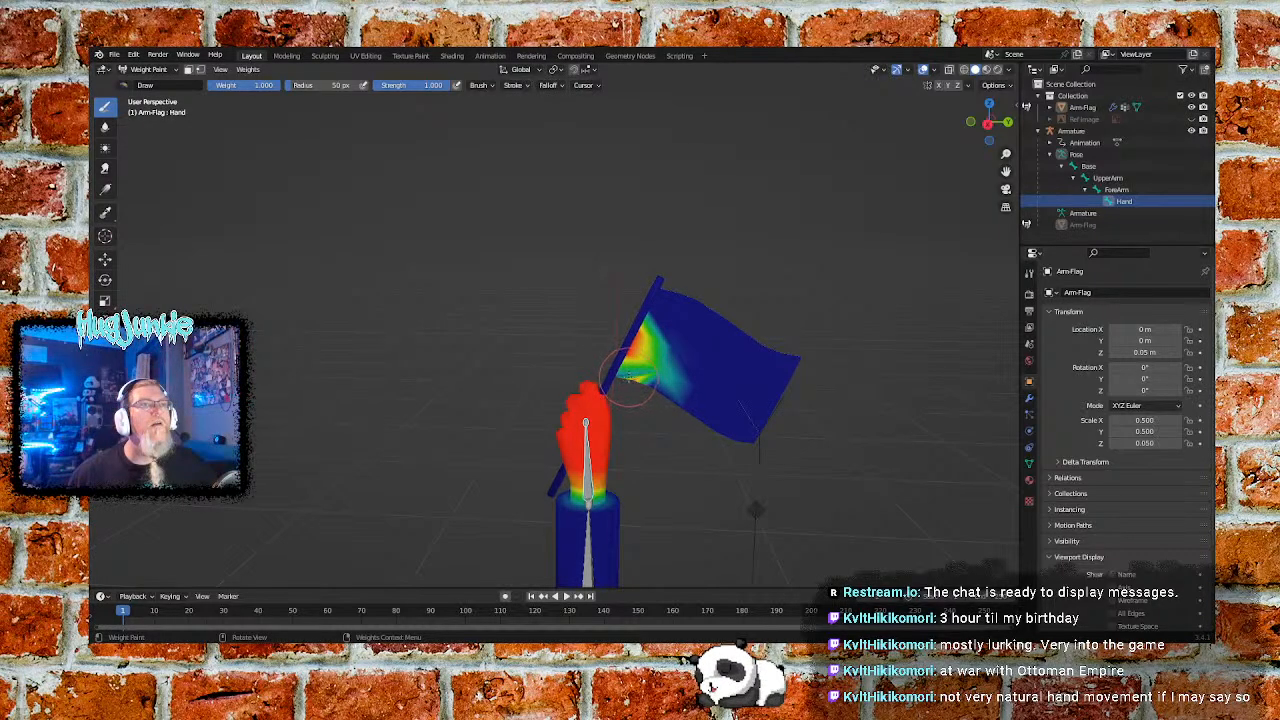
left_click_drag(628, 384, 665, 372)
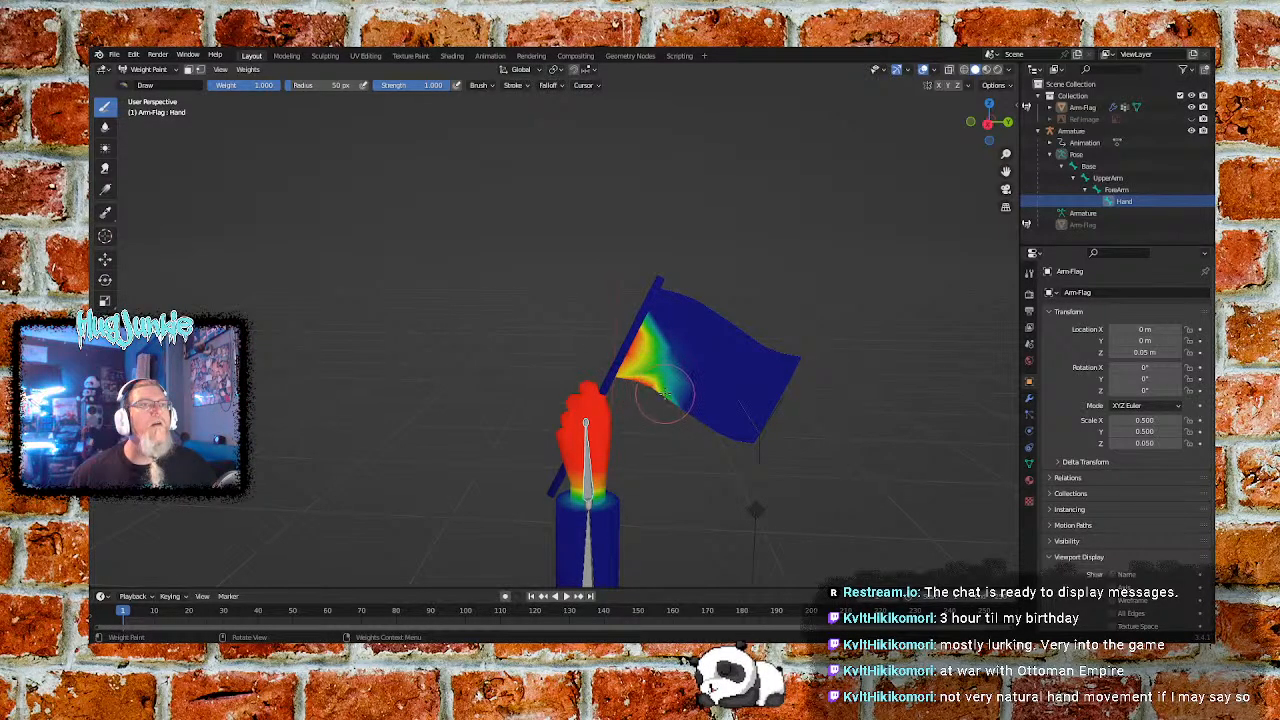
left_click_drag(686, 400, 745, 442)
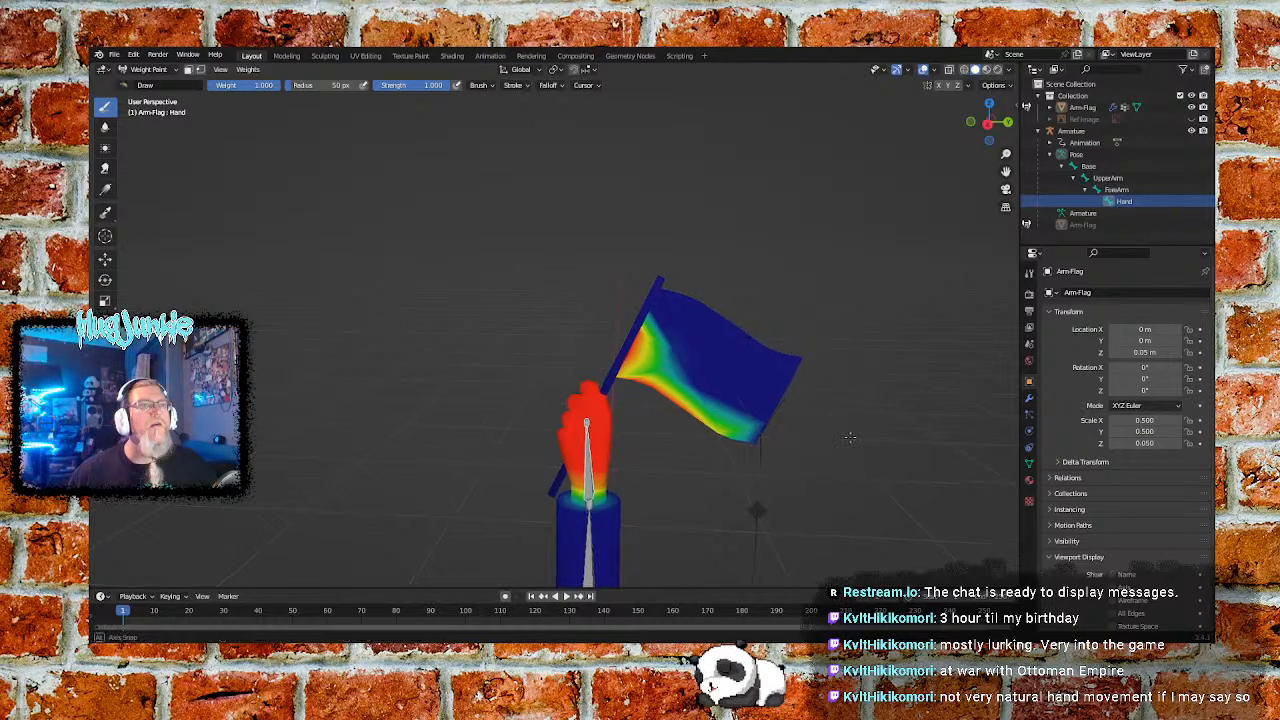
middle_click_drag(851, 448, 849, 440)
mouse_move(840, 492)
left_mouse_down()
mouse_move(890, 376)
mouse_move(865, 413)
left_mouse_up()
mouse_move(851, 466)
left_mouse_down()
mouse_move(882, 402)
mouse_move(863, 362)
mouse_move(829, 366)
mouse_move(703, 317)
mouse_move(715, 360)
mouse_move(810, 410)
mouse_move(760, 400)
mouse_move(790, 435)
mouse_move(840, 435)
mouse_move(770, 350)
mouse_move(850, 400)
mouse_move(892, 375)
mouse_move(868, 455)
mouse_move(826, 507)
left_mouse_up()
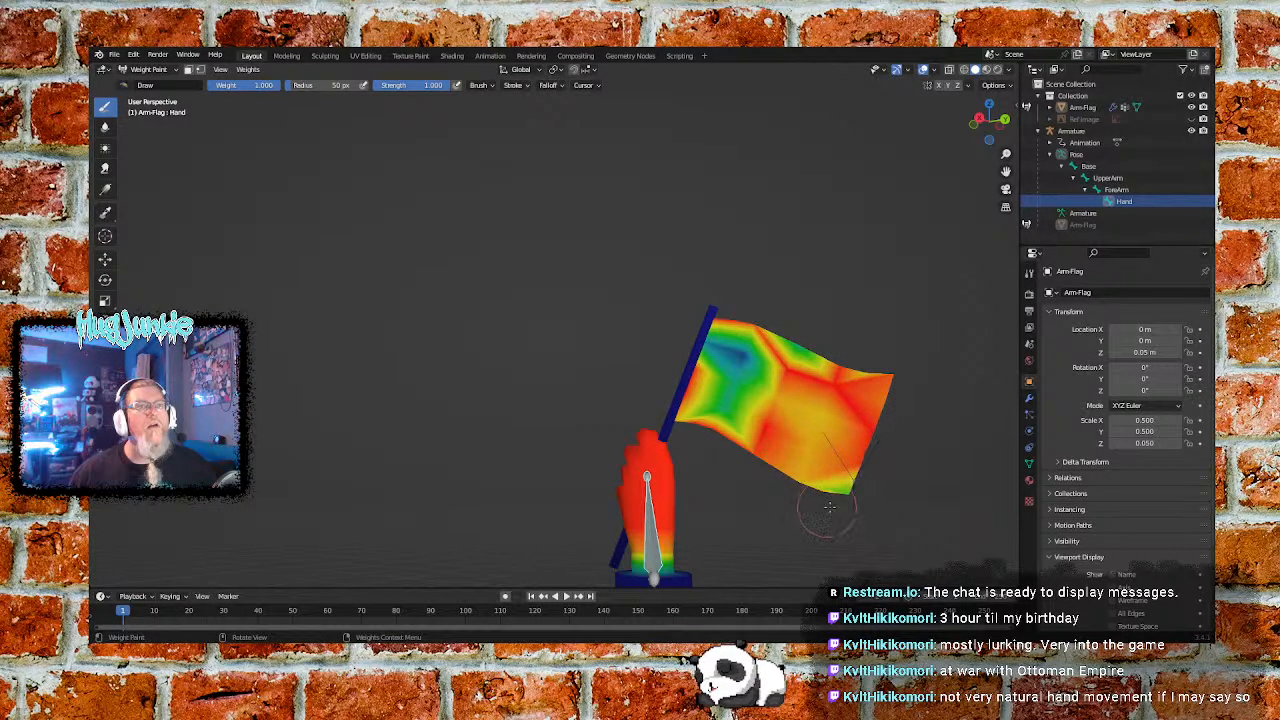
Paint Hand weight over the low-weight patches beside the flagpole and along the cloth's upper edge
left_click_drag(805, 440, 735, 349)
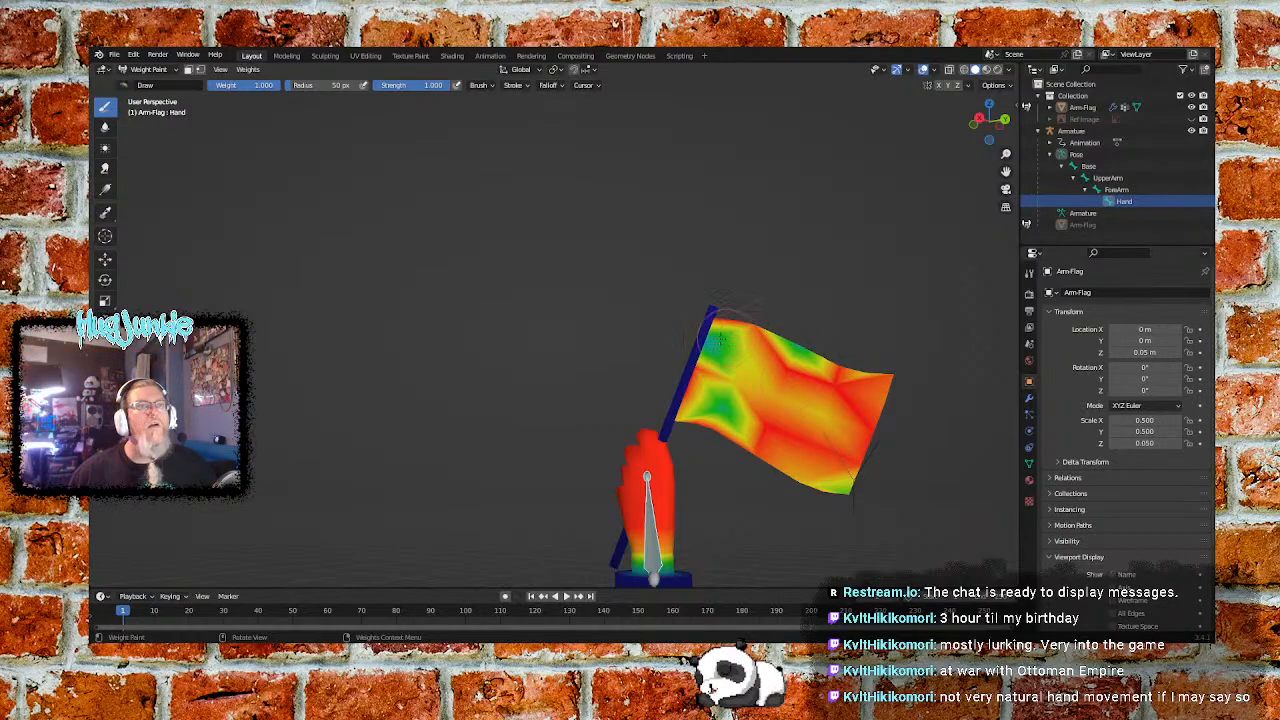
mouse_move(740, 427)
left_mouse_down()
mouse_move(694, 404)
mouse_move(705, 358)
left_mouse_up()
left_click_drag(724, 303, 708, 303)
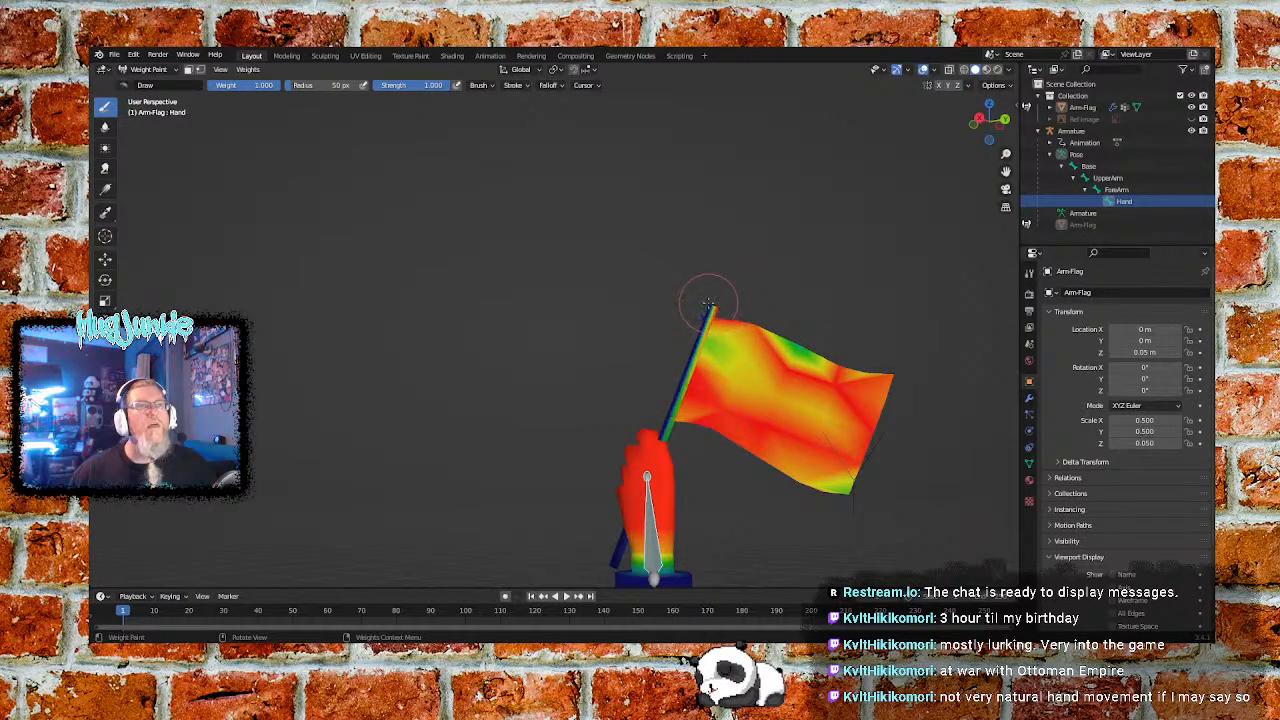
left_click_drag(798, 337, 815, 365)
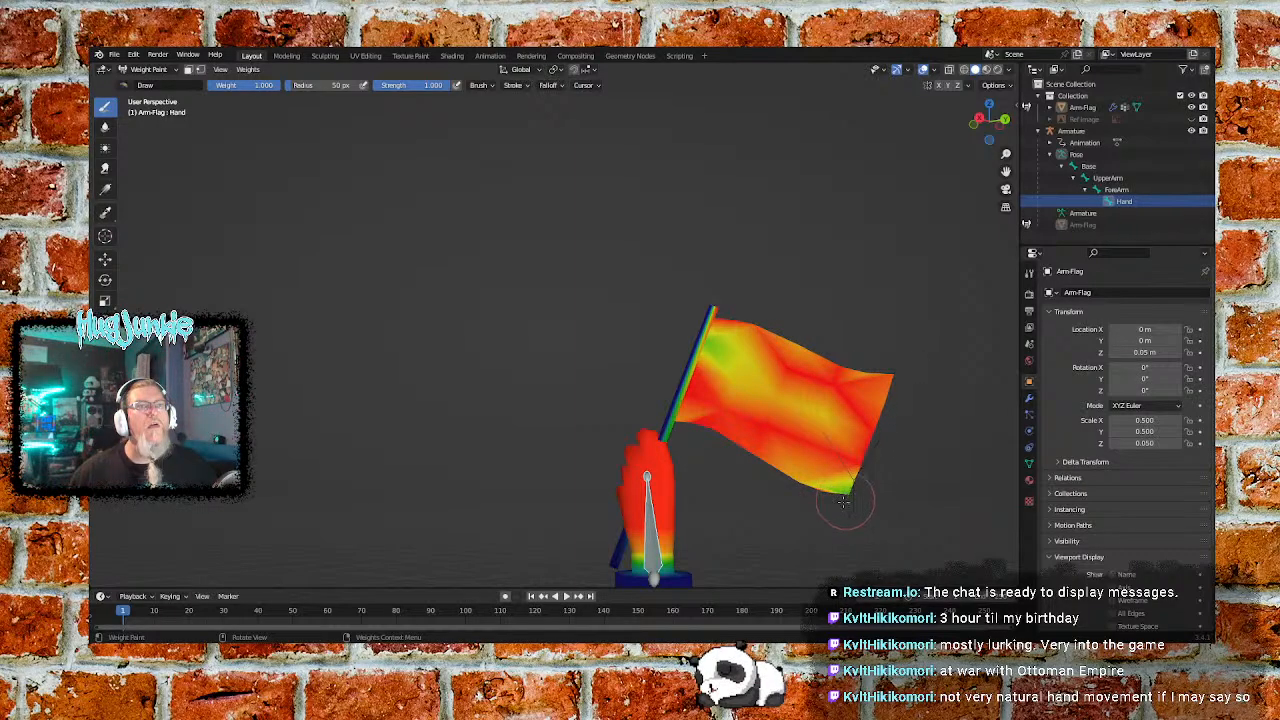
Paint Hand weight on the reverse side of the flag, covering the middle and the lower outer corner
middle_click_drag(843, 478, 537, 476)
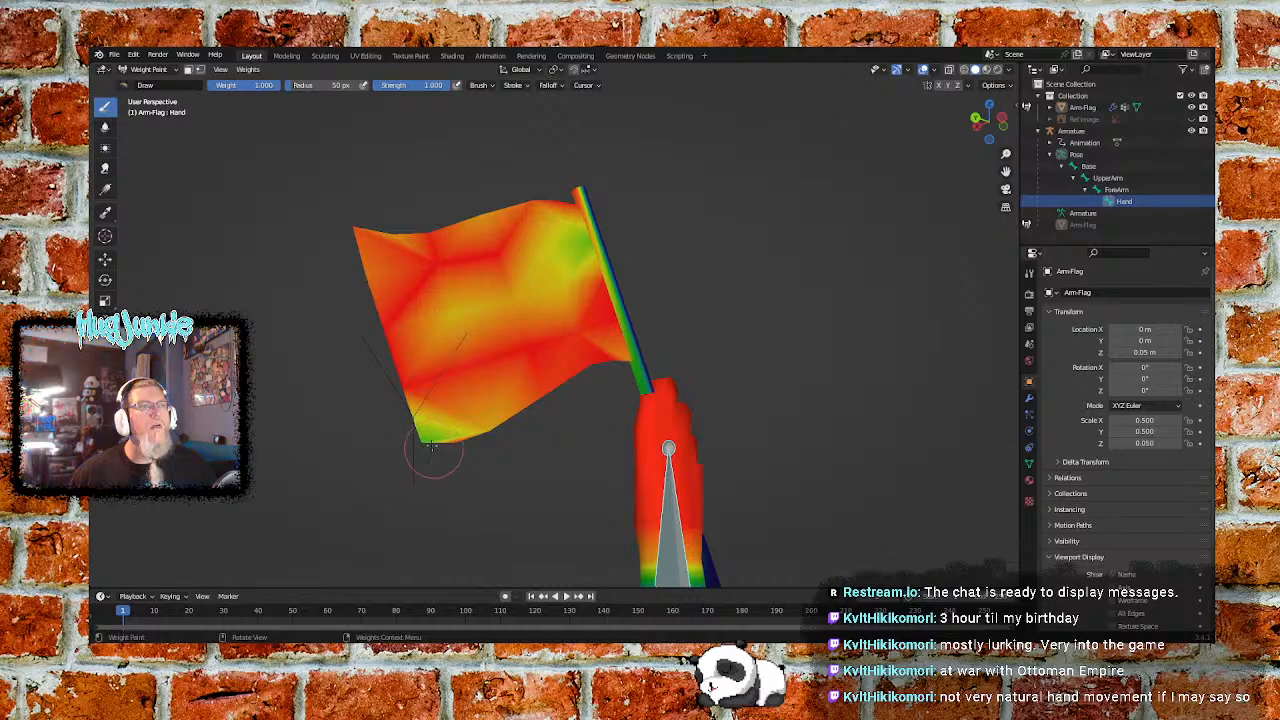
left_click_drag(501, 295, 505, 291)
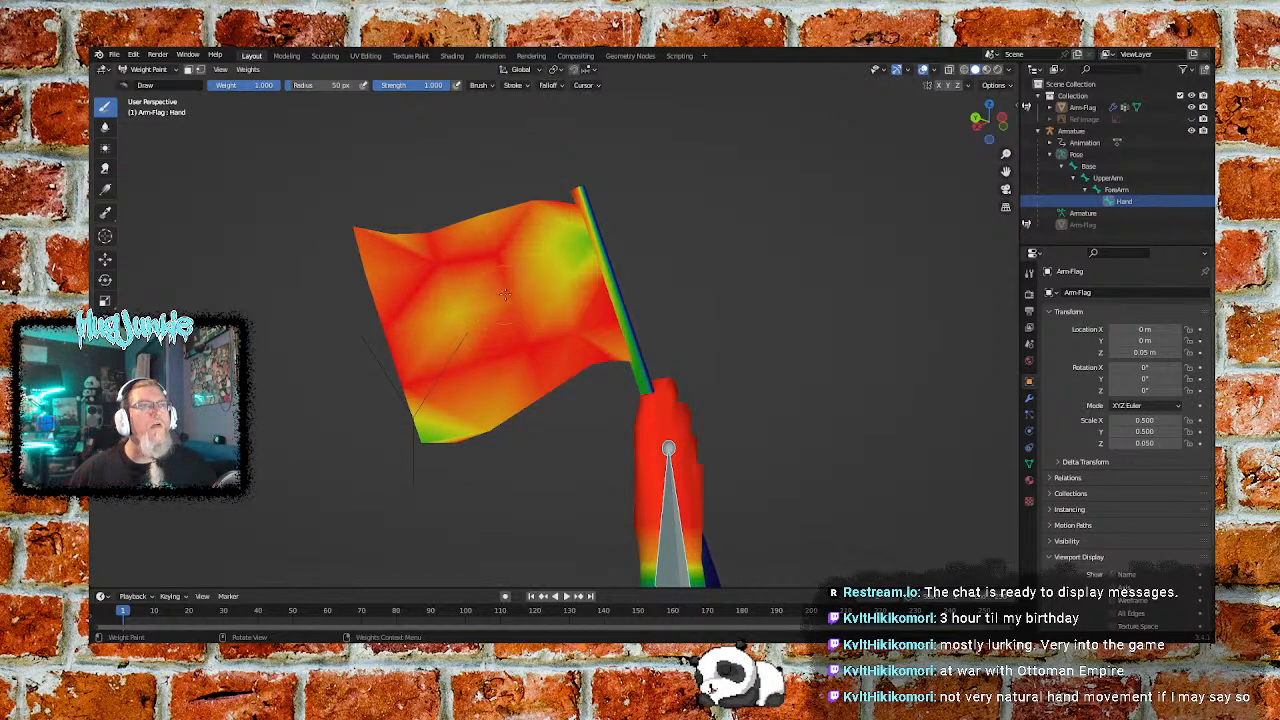
mouse_move(430, 444)
left_mouse_down()
mouse_move(420, 447)
mouse_move(452, 430)
mouse_move(456, 411)
mouse_move(466, 435)
left_mouse_up()
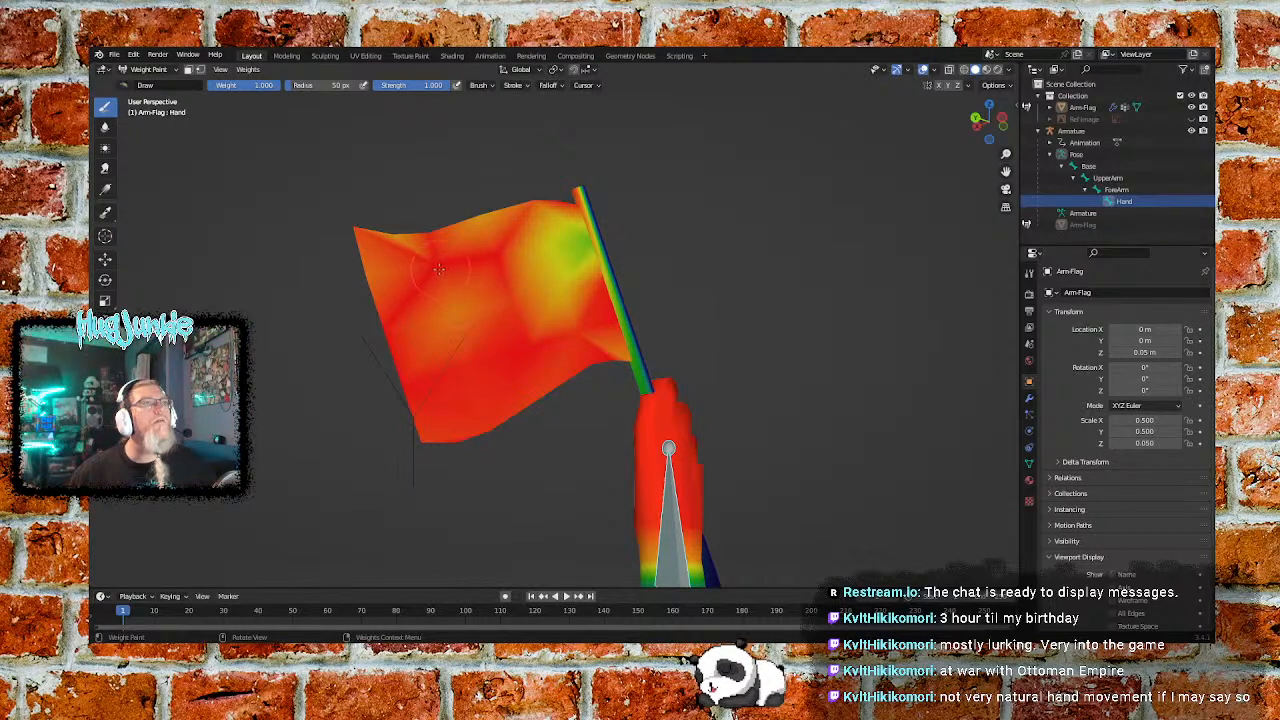
Enlarge the brush radius to 174 px and fill the rest of the flag cloth's reverse side with Hand weight
left_click_drag(304, 85, 311, 85)
mouse_move(354, 230)
left_mouse_down()
mouse_move(392, 236)
mouse_move(400, 214)
mouse_move(343, 286)
mouse_move(371, 326)
mouse_move(397, 280)
left_mouse_up()
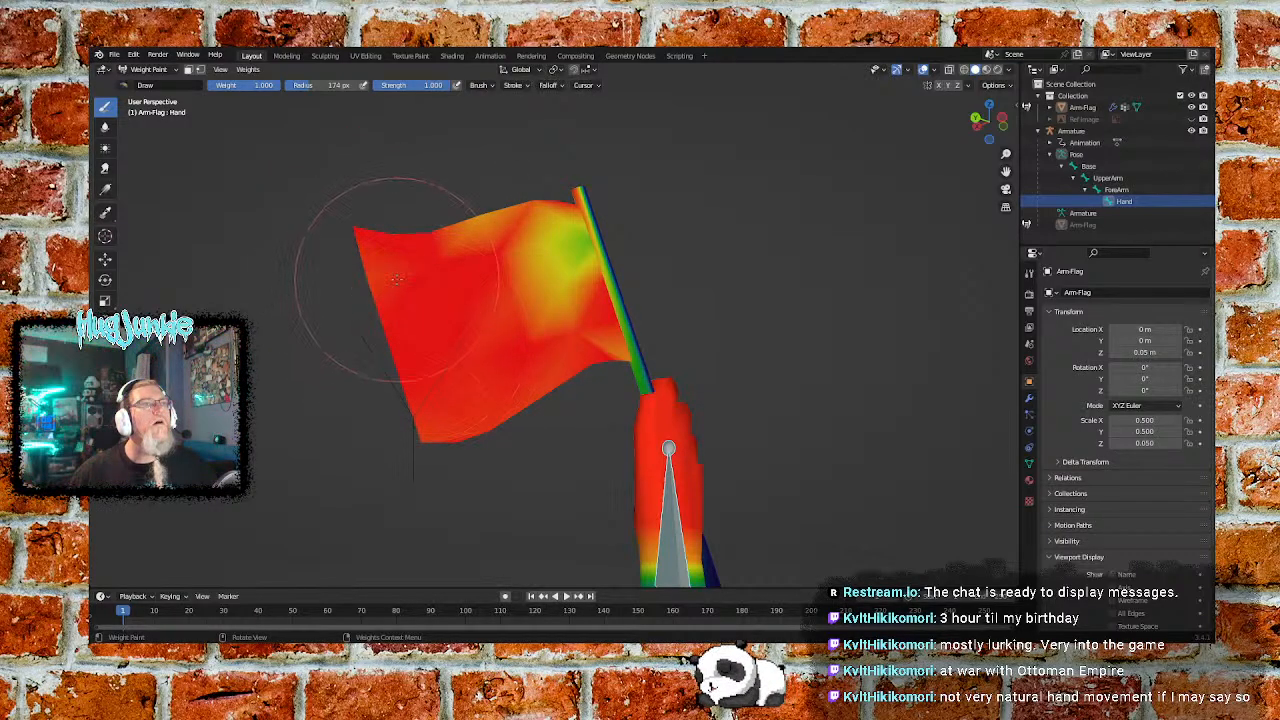
mouse_move(585, 215)
left_mouse_down()
mouse_move(586, 175)
mouse_move(578, 225)
left_mouse_up()
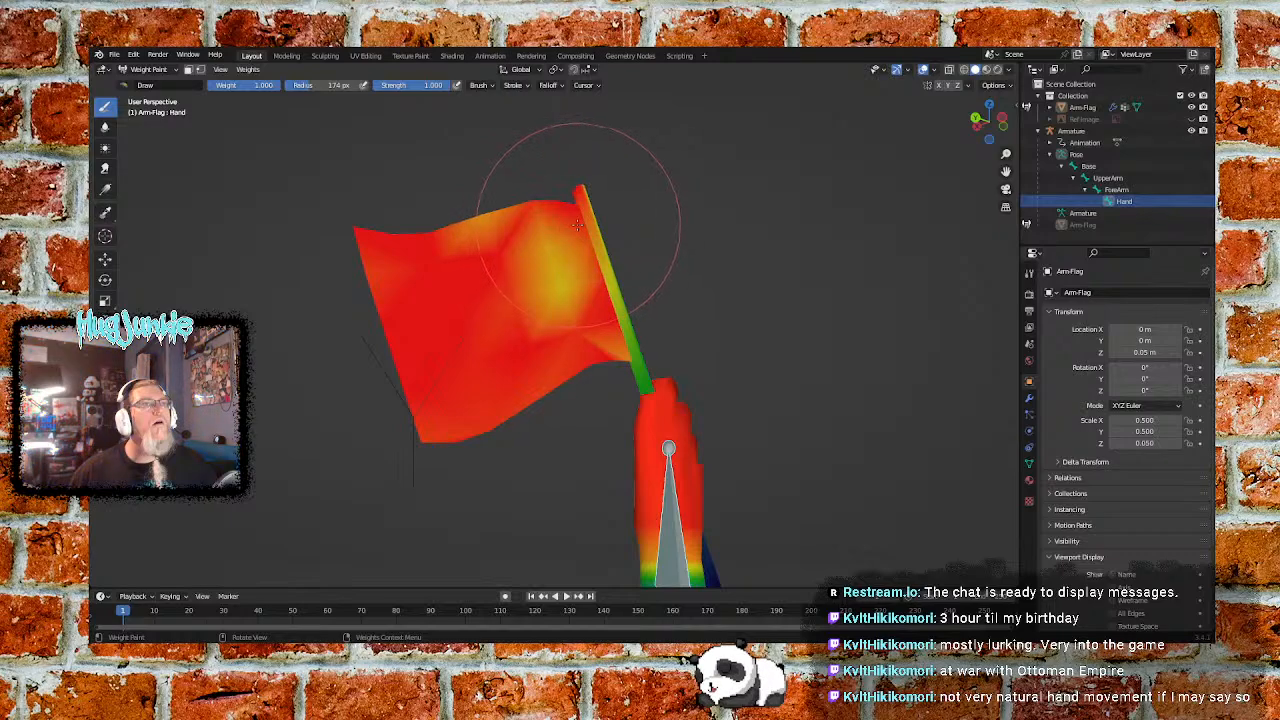
left_click(474, 217)
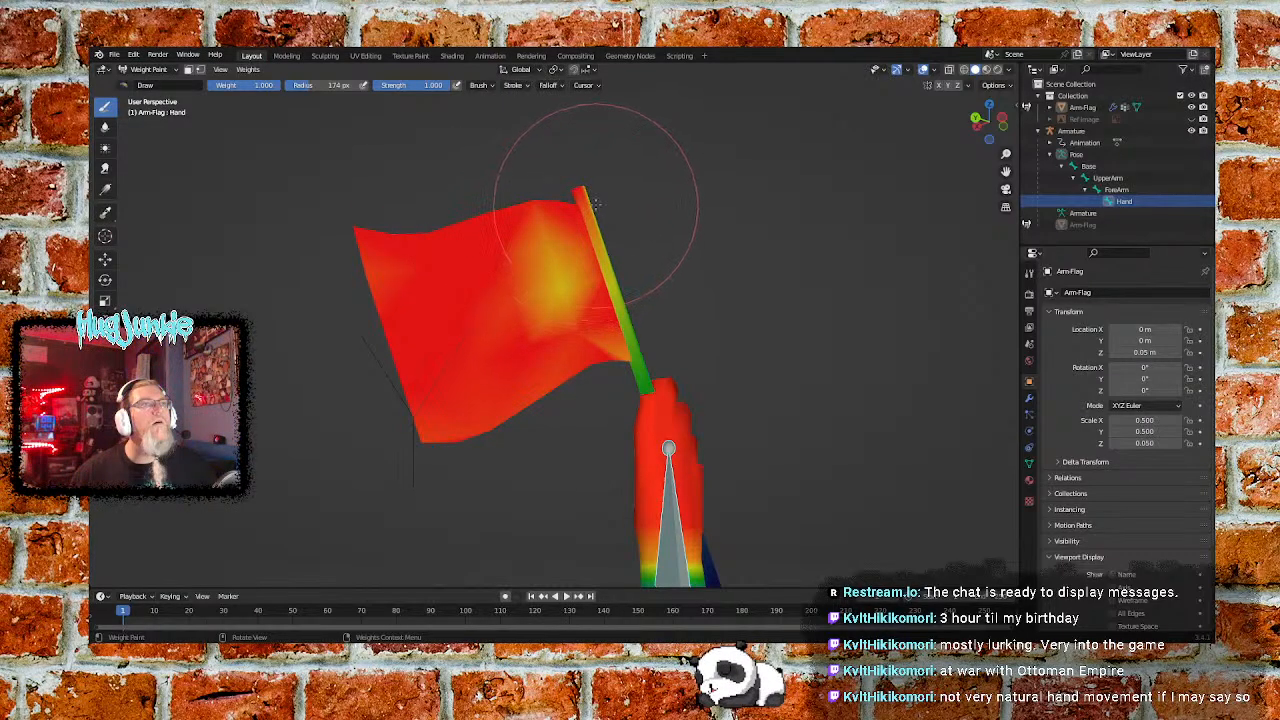
left_click_drag(557, 229, 560, 298)
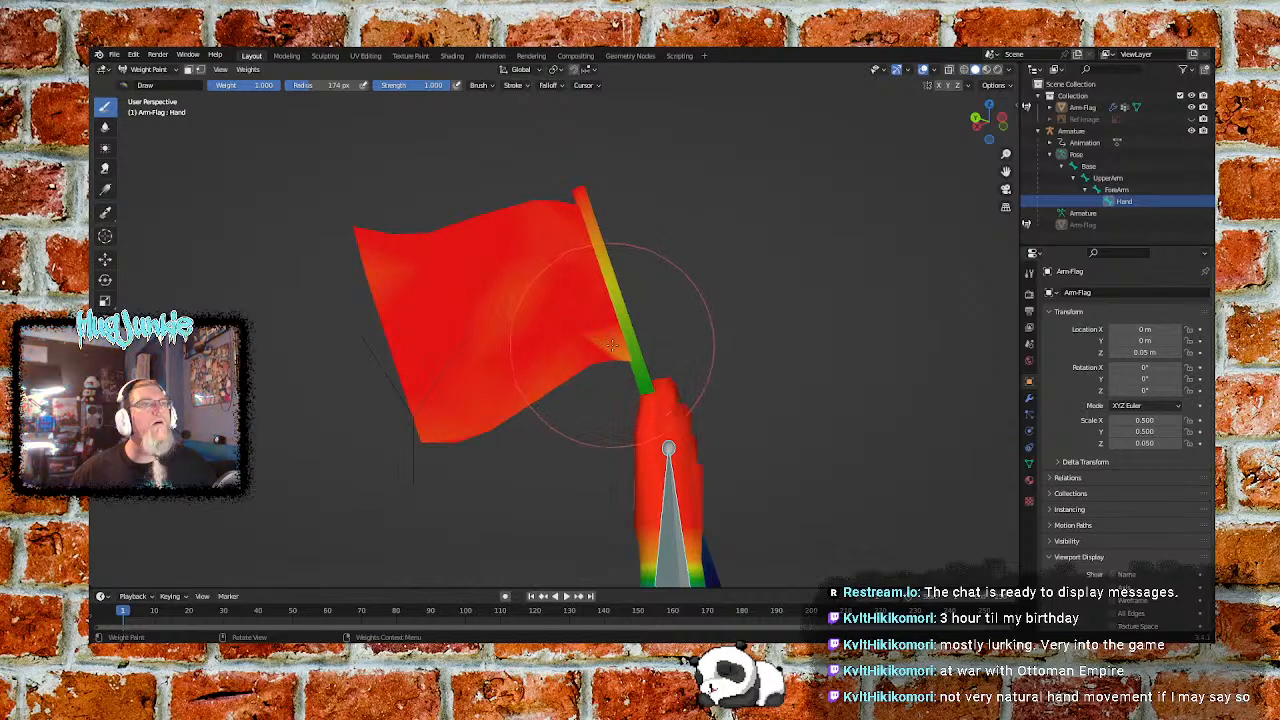
Paint Hand weight over the flagpole's upper end, working around it from several sides
middle_click_drag(675, 310, 405, 314)
left_click_drag(369, 297, 357, 302)
middle_click_drag(357, 305, 443, 371)
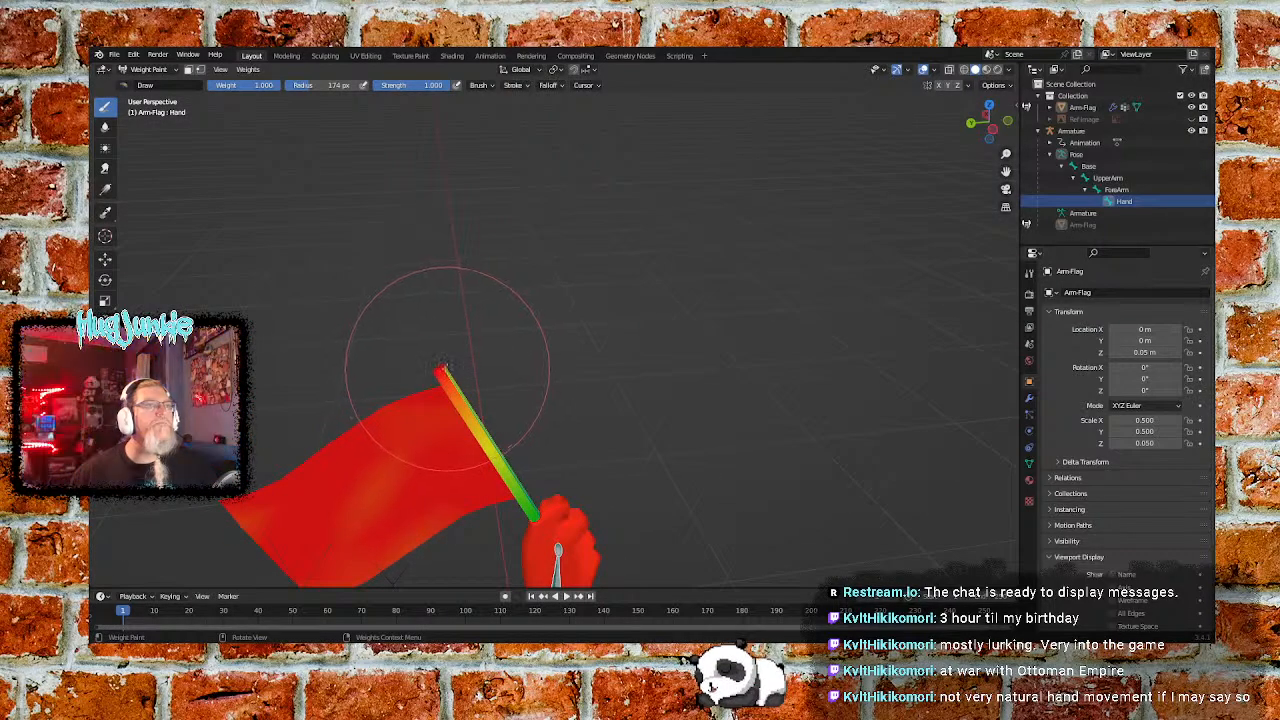
middle_click_drag(455, 378, 371, 386)
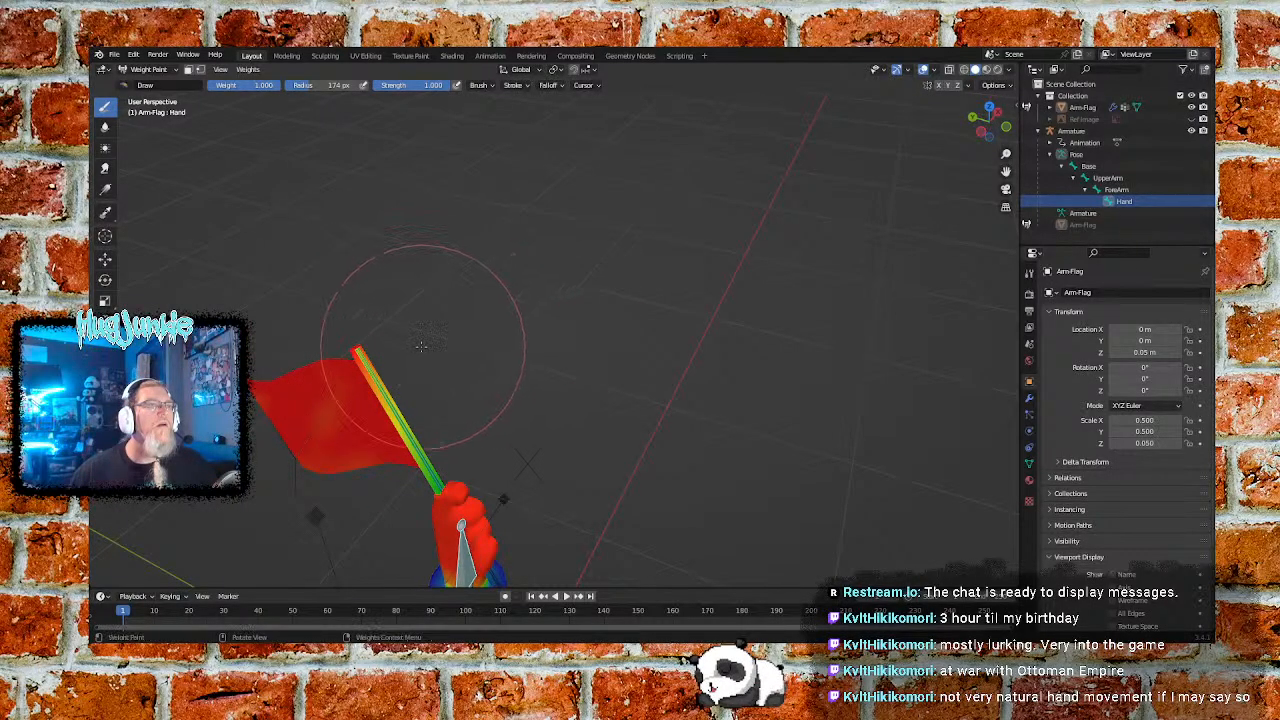
mouse_move(374, 354)
middle_mouse_down()
mouse_move(534, 350)
mouse_move(542, 322)
mouse_move(502, 242)
middle_mouse_up()
left_click_drag(264, 289, 189, 325)
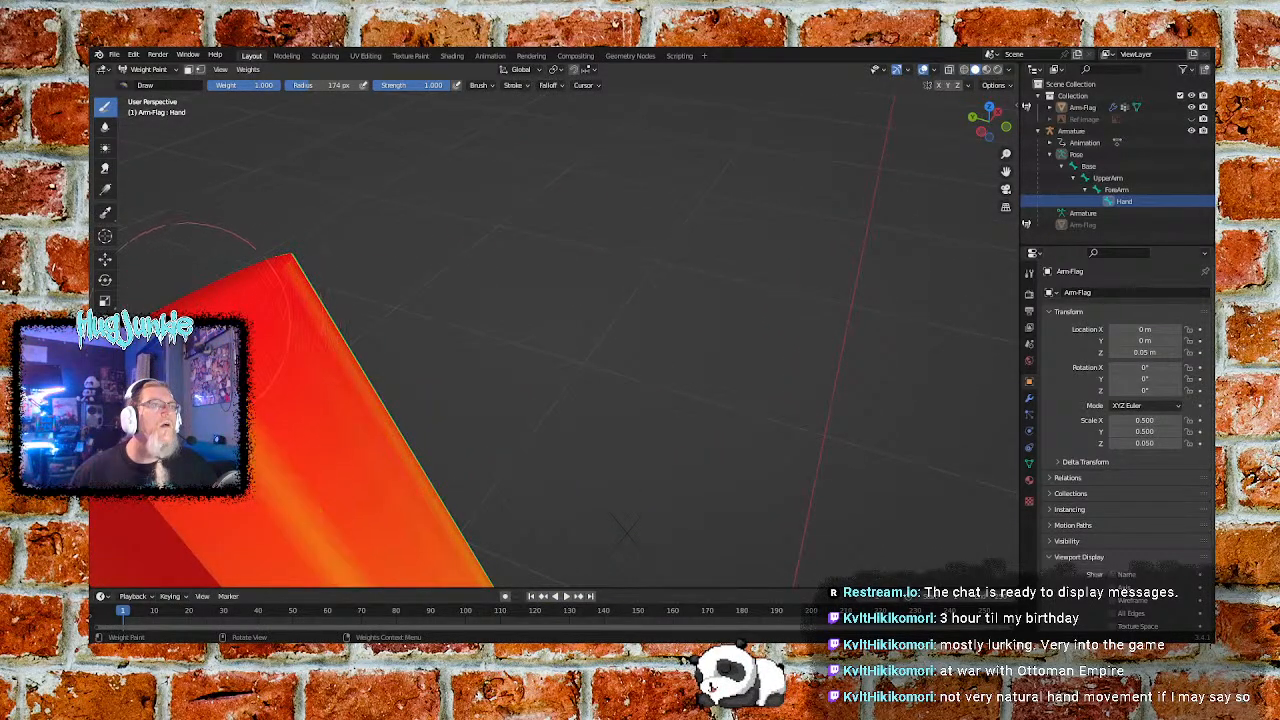
mouse_move(443, 243)
middle_mouse_down()
mouse_move(370, 280)
mouse_move(260, 300)
mouse_move(260, 279)
middle_mouse_up()
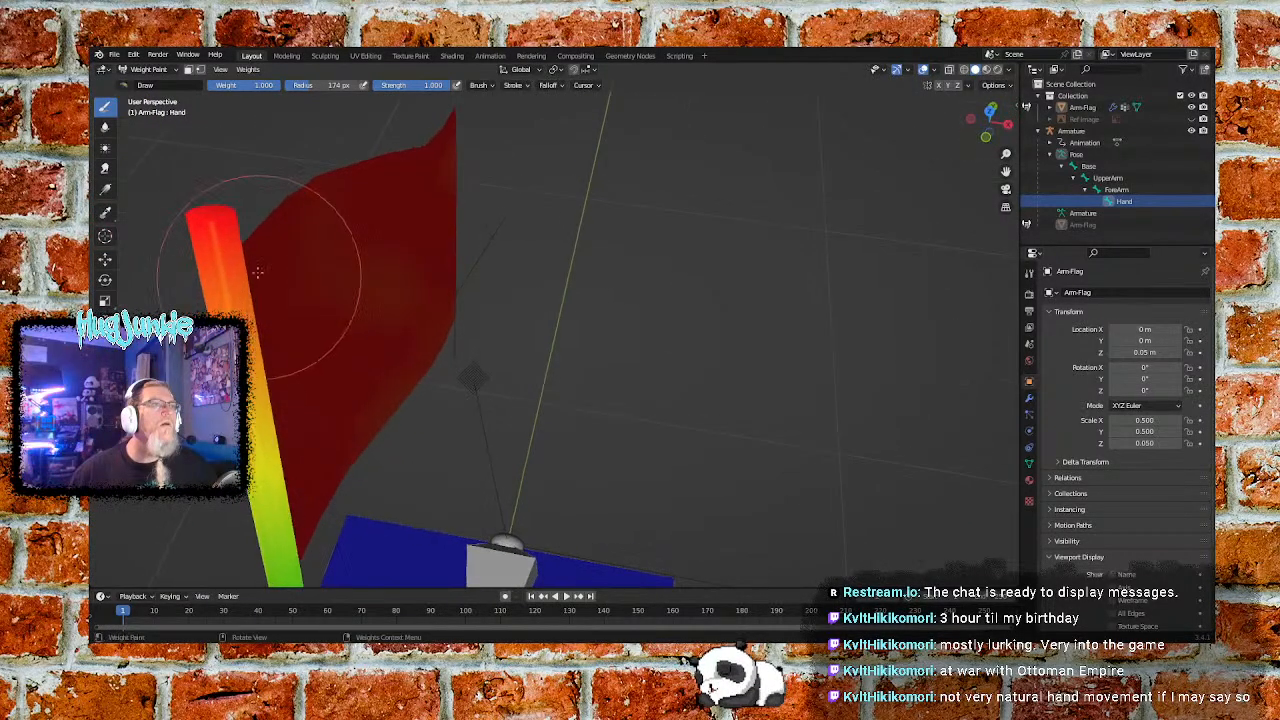
Reduce the brush radius to 102 px and paint Hand weight over the flagpole's lower end below the fist until fully covered
mouse_move(235, 225)
middle_mouse_down()
mouse_move(218, 252)
mouse_move(449, 202)
mouse_move(580, 429)
mouse_move(600, 500)
middle_mouse_up()
mouse_move(805, 444)
middle_mouse_down()
mouse_move(645, 357)
mouse_move(629, 316)
middle_mouse_up()
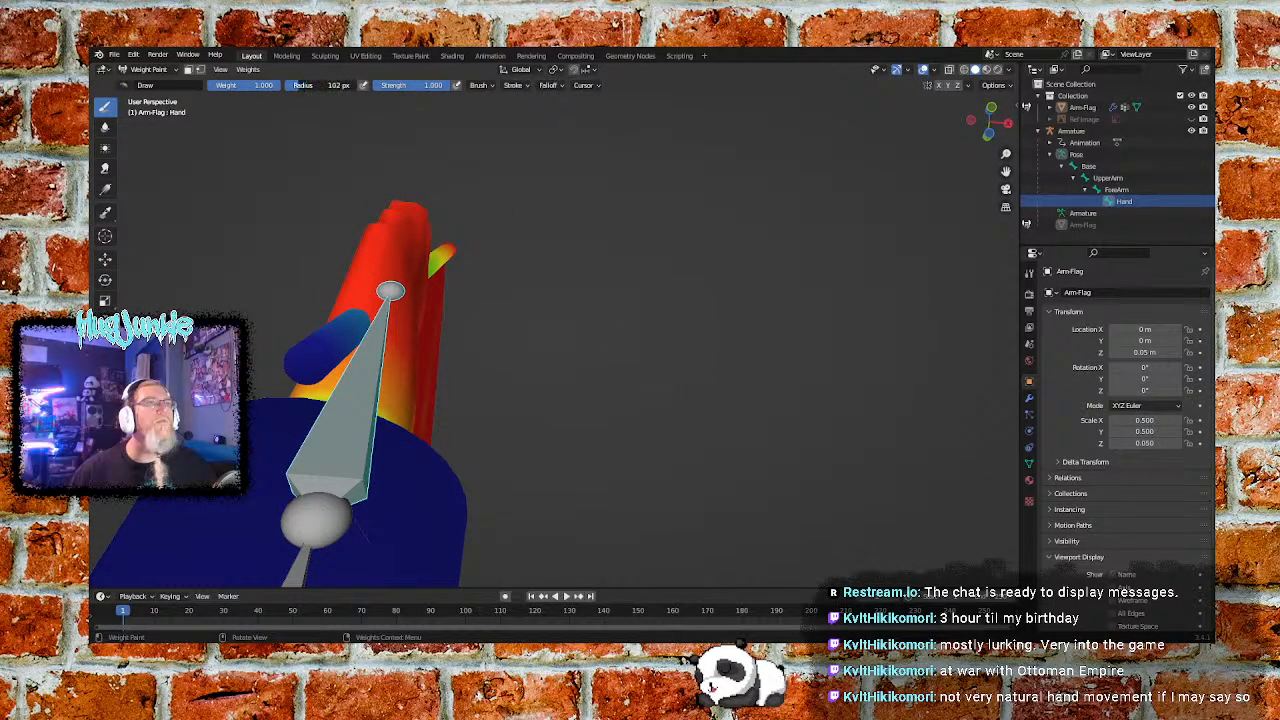
mouse_move(340, 288)
middle_mouse_down()
mouse_move(429, 320)
mouse_move(405, 289)
mouse_move(480, 300)
middle_mouse_up()
mouse_move(543, 300)
left_mouse_down()
mouse_move(555, 288)
mouse_move(473, 285)
mouse_move(525, 280)
mouse_move(573, 310)
mouse_move(605, 358)
left_mouse_up()
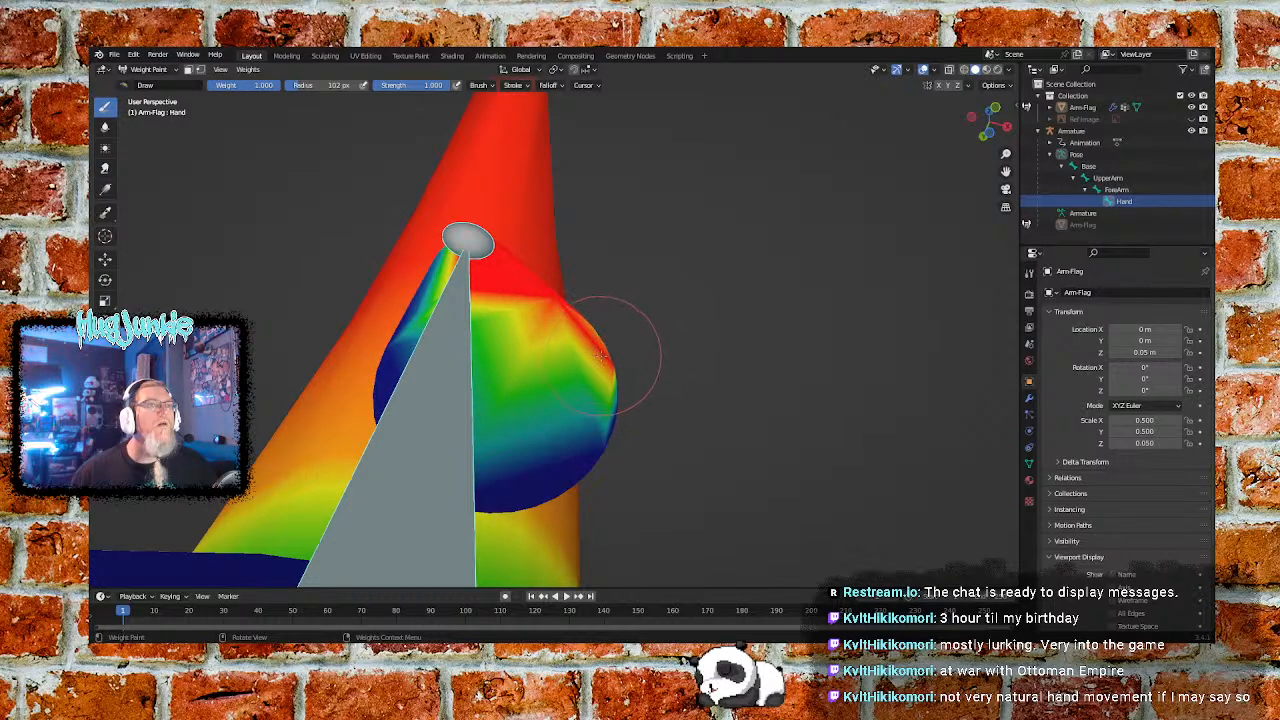
mouse_move(634, 366)
middle_mouse_down()
mouse_move(690, 362)
mouse_move(627, 360)
middle_mouse_up()
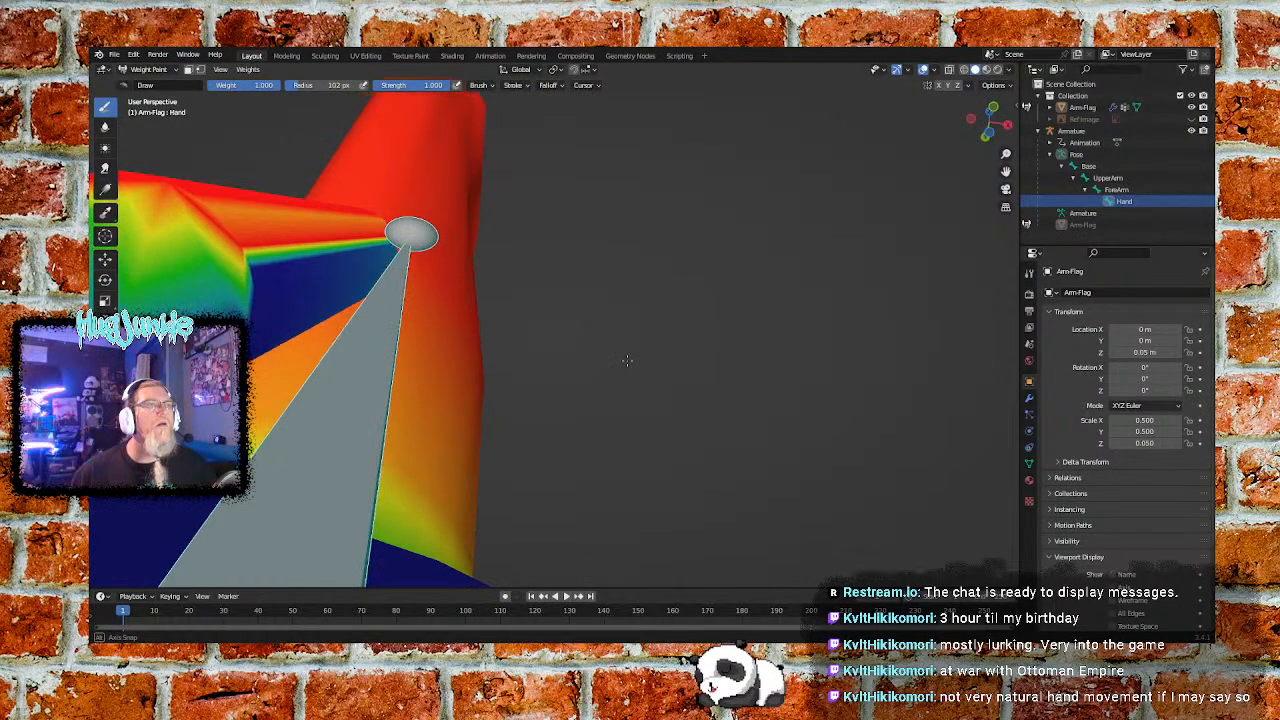
mouse_move(259, 257)
left_mouse_down()
mouse_move(254, 336)
mouse_move(262, 322)
left_mouse_up()
middle_click_drag(238, 298, 385, 293)
mouse_move(689, 248)
left_mouse_down()
mouse_move(700, 300)
mouse_move(740, 200)
mouse_move(760, 188)
mouse_move(697, 285)
mouse_move(704, 270)
mouse_move(620, 285)
mouse_move(640, 300)
mouse_move(697, 290)
mouse_move(650, 330)
mouse_move(690, 343)
left_mouse_up()
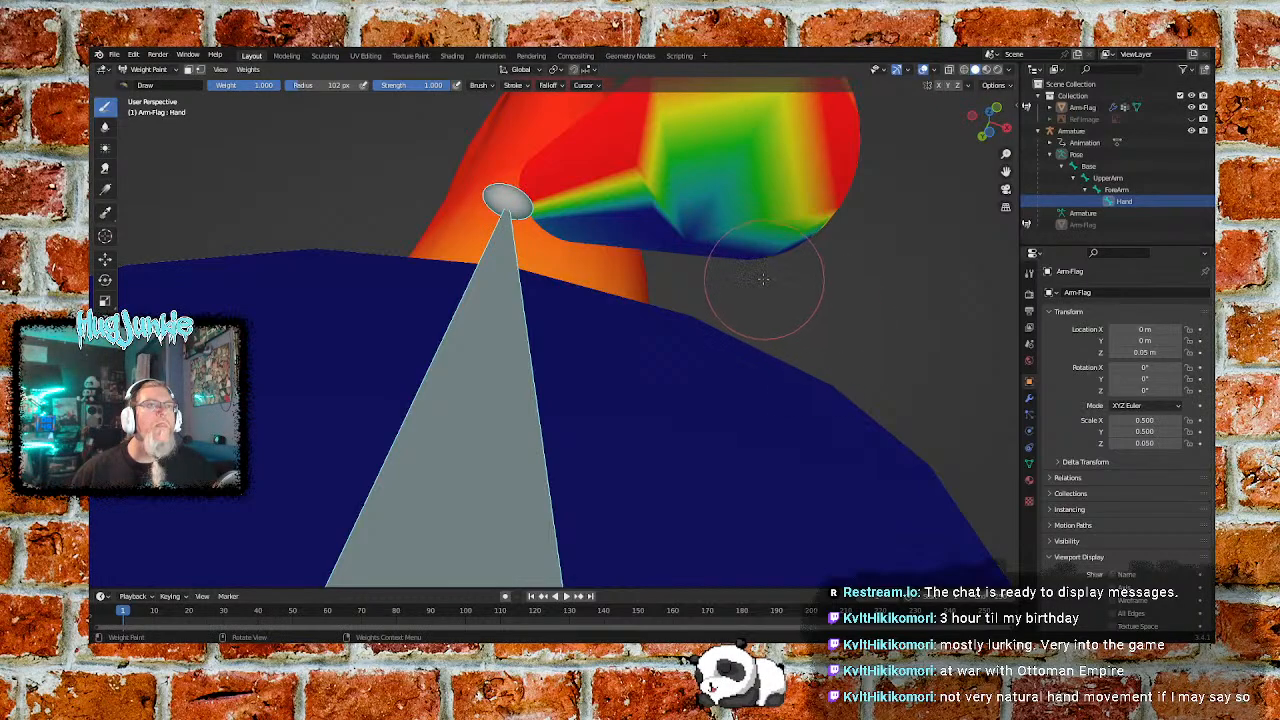
mouse_move(737, 286)
left_mouse_down()
mouse_move(798, 246)
mouse_move(820, 251)
mouse_move(682, 250)
mouse_move(660, 222)
mouse_move(691, 229)
left_mouse_up()
mouse_move(737, 223)
middle_mouse_down()
mouse_move(764, 210)
mouse_move(748, 266)
mouse_move(677, 346)
mouse_move(758, 352)
mouse_move(737, 400)
middle_mouse_up()
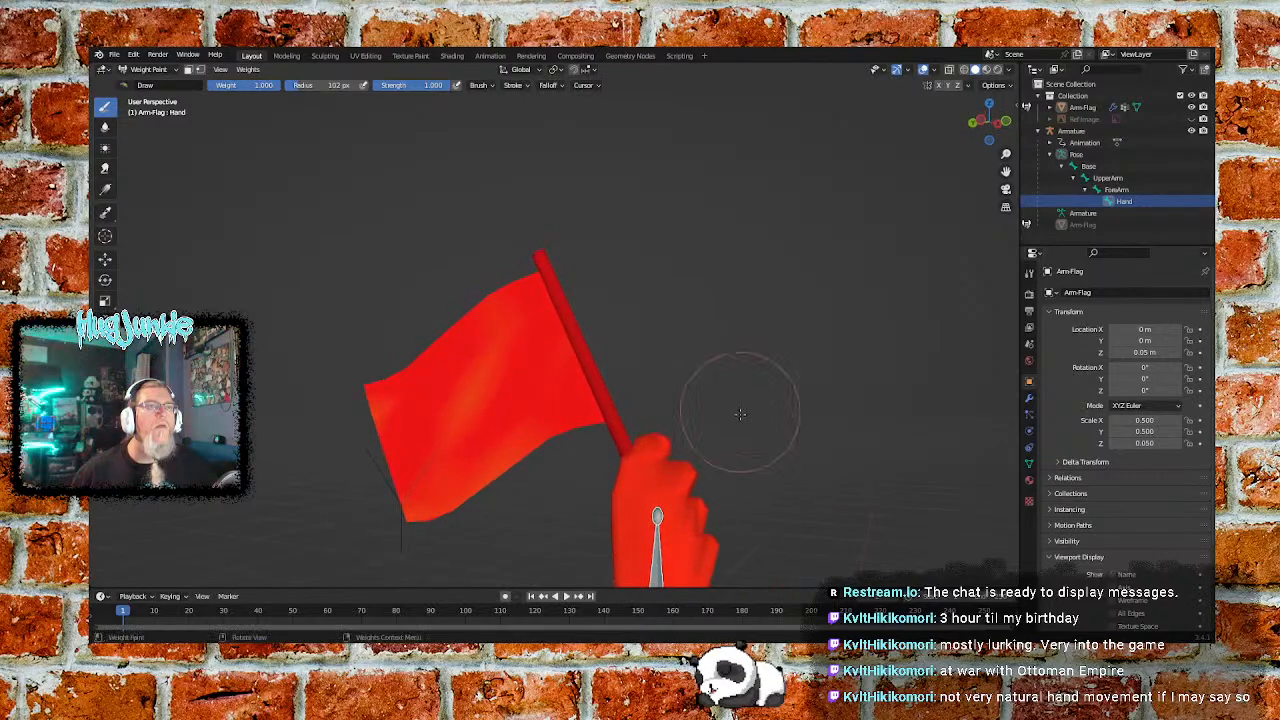
Paint Hand weight onto one side of the wrist, just above the top of the forearm
mouse_move(737, 448)
middle_mouse_down()
mouse_move(724, 350)
mouse_move(729, 455)
mouse_move(753, 350)
mouse_move(730, 405)
mouse_move(729, 307)
middle_mouse_up()
mouse_move(761, 342)
left_mouse_down()
mouse_move(766, 373)
mouse_move(815, 390)
left_mouse_up()
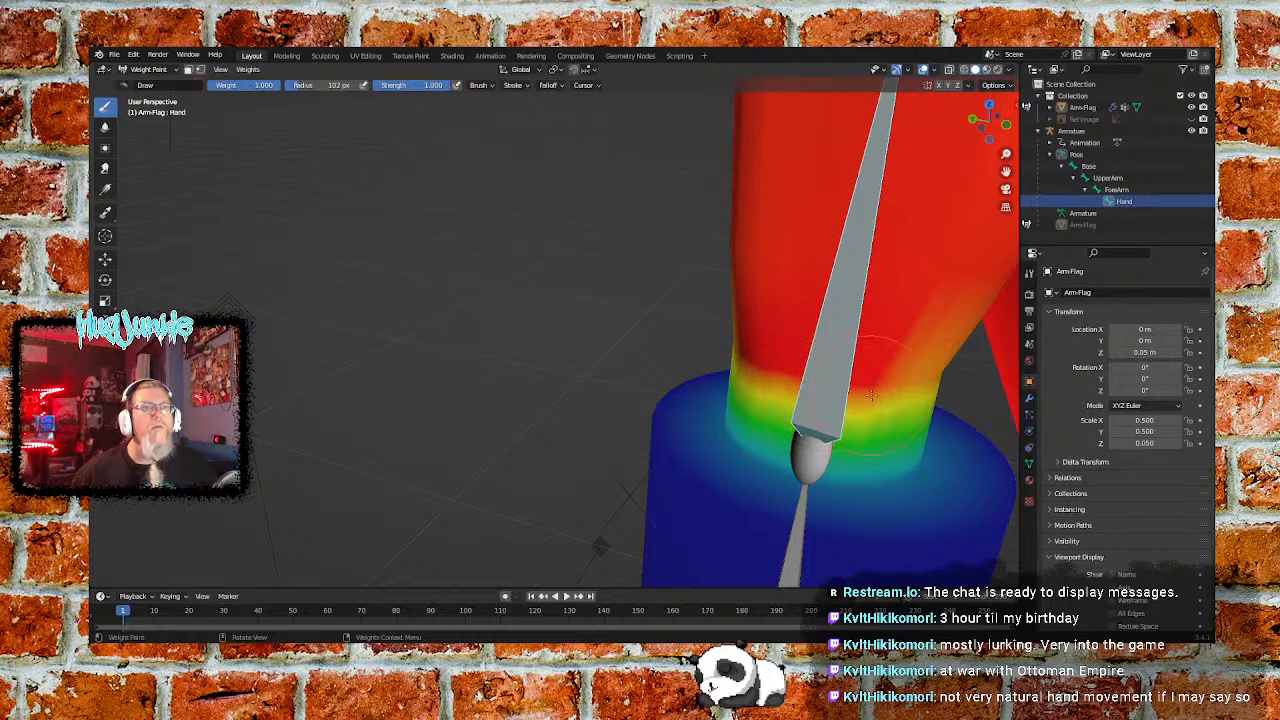
middle_click_drag(897, 394, 786, 374)
mouse_move(923, 390)
left_mouse_down()
mouse_move(920, 360)
mouse_move(882, 312)
left_mouse_up()
middle_click_drag(897, 355, 666, 372)
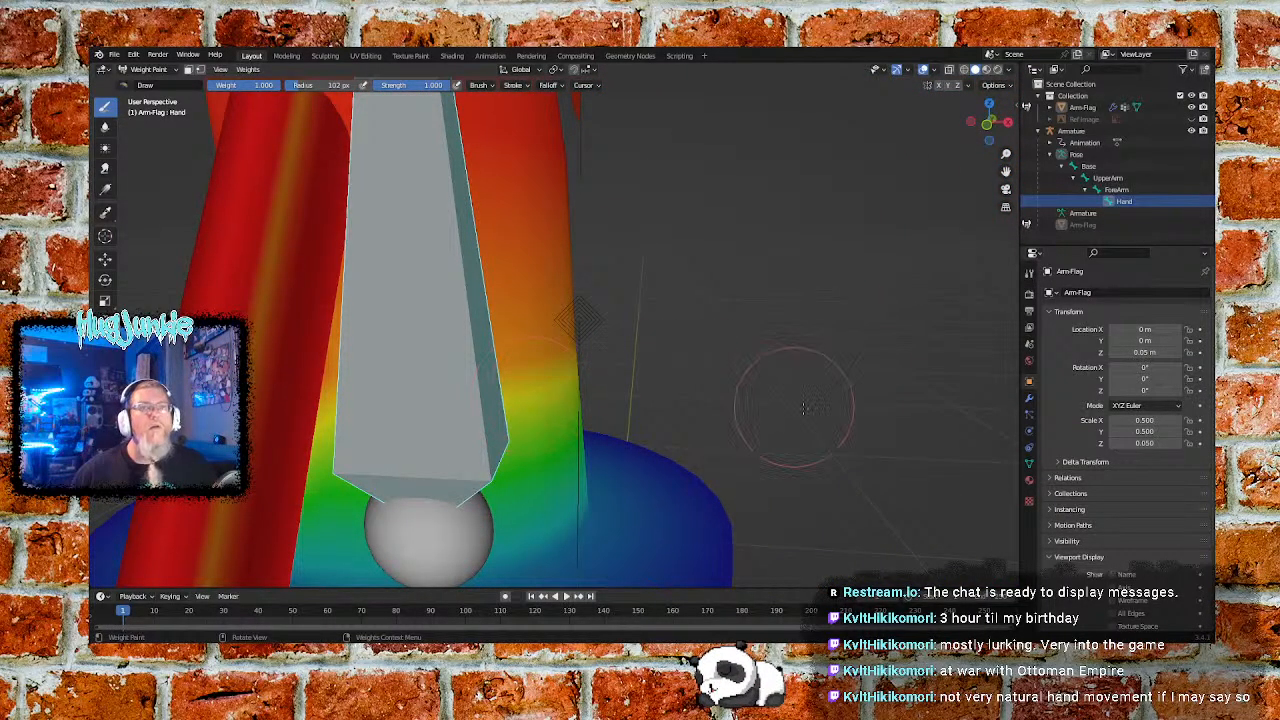
Continue painting Hand weight around the remaining sides of the wrist to even out the band above the forearm
middle_click_drag(808, 337, 502, 356)
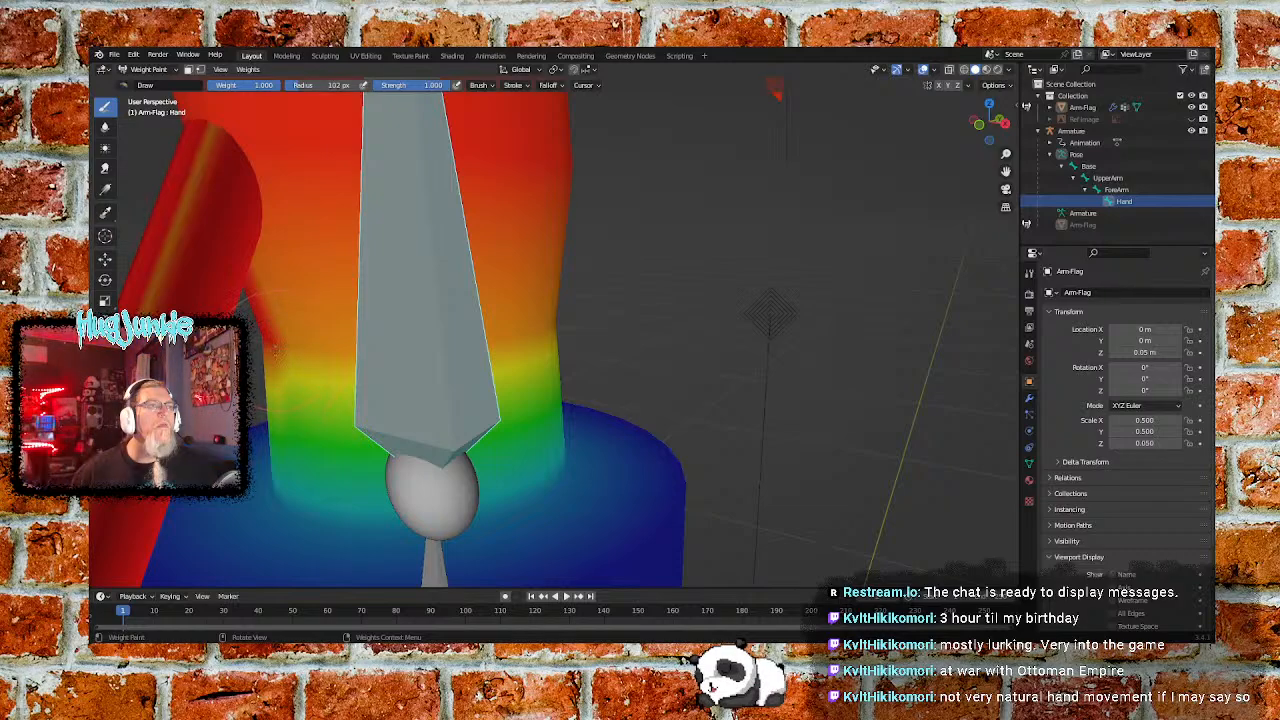
mouse_move(270, 345)
left_mouse_down()
mouse_move(300, 300)
mouse_move(315, 300)
mouse_move(338, 346)
left_mouse_up()
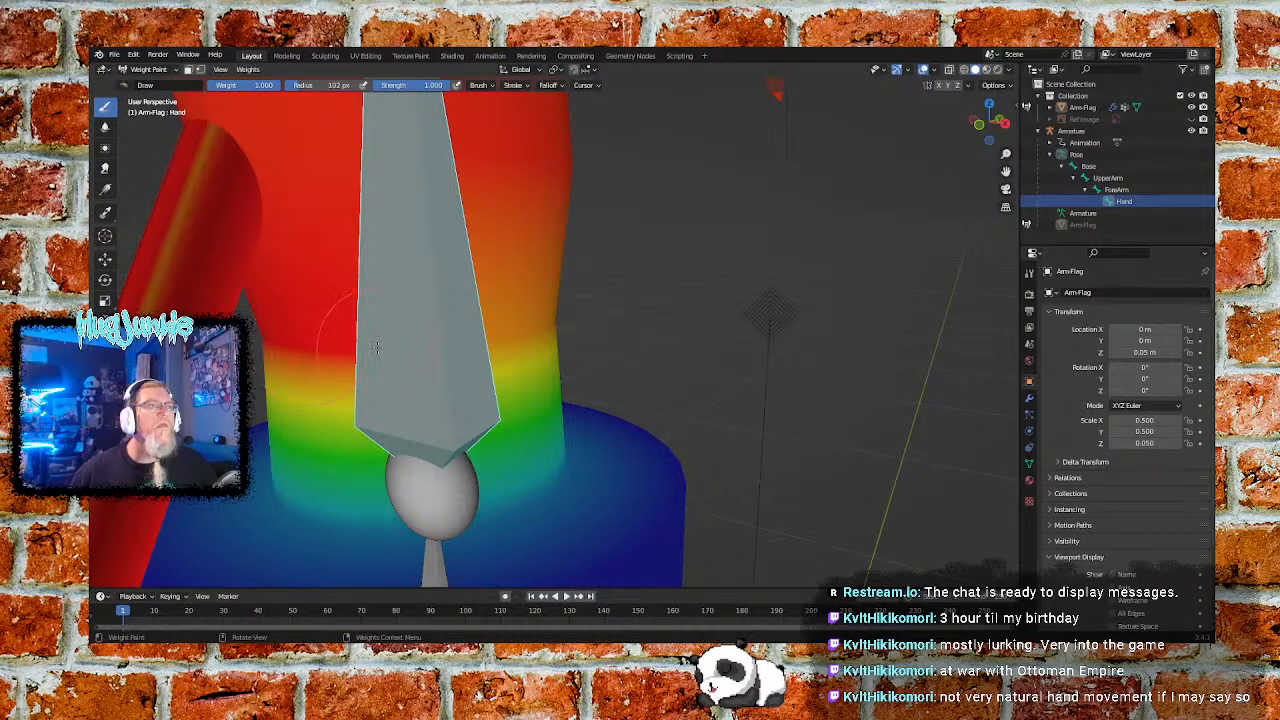
left_click_drag(439, 343, 530, 342)
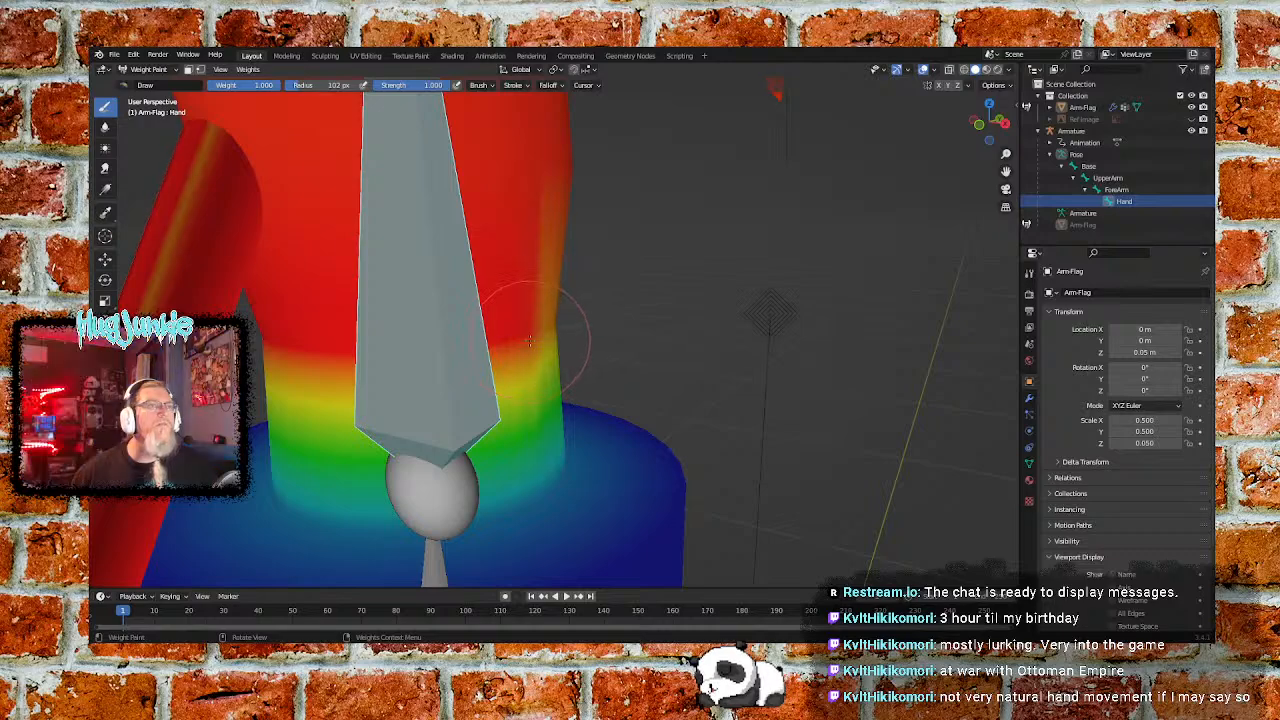
middle_click_drag(563, 325, 341, 325)
left_click_drag(326, 337, 350, 337)
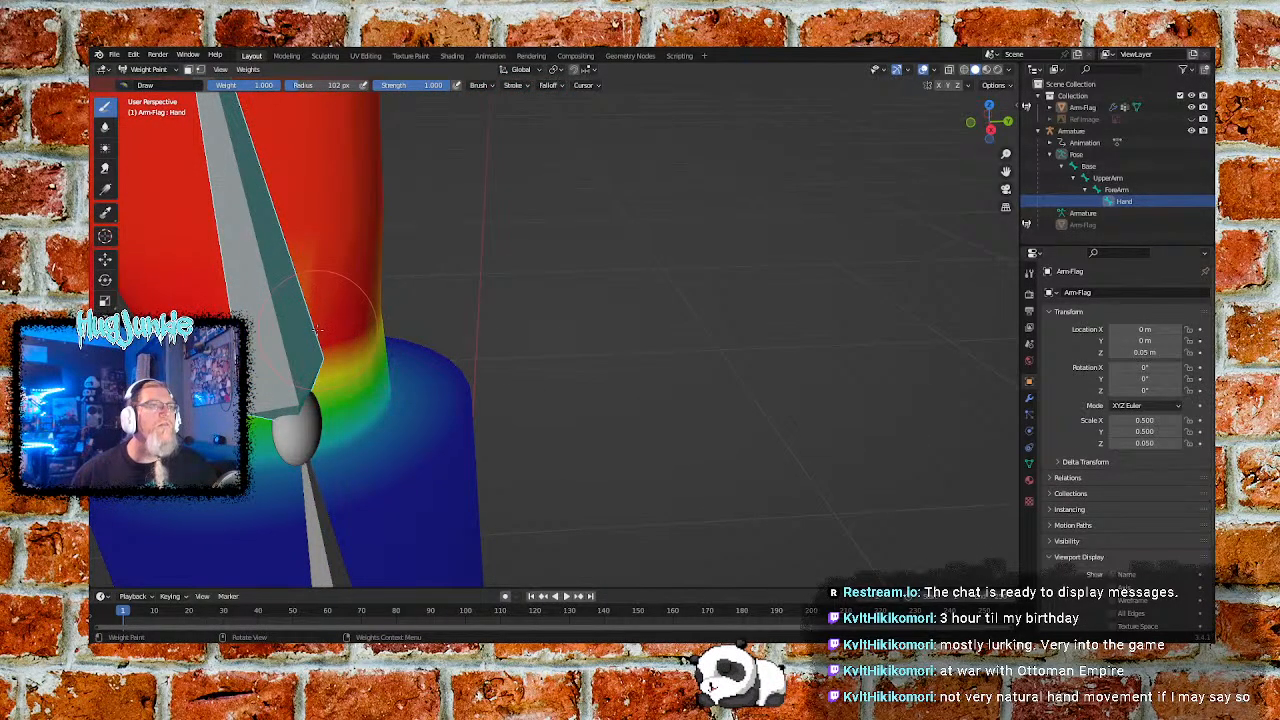
mouse_move(400, 286)
middle_mouse_down()
mouse_move(309, 293)
mouse_move(360, 268)
middle_mouse_up()
left_click_drag(354, 253, 474, 254)
middle_click_drag(456, 257, 600, 228)
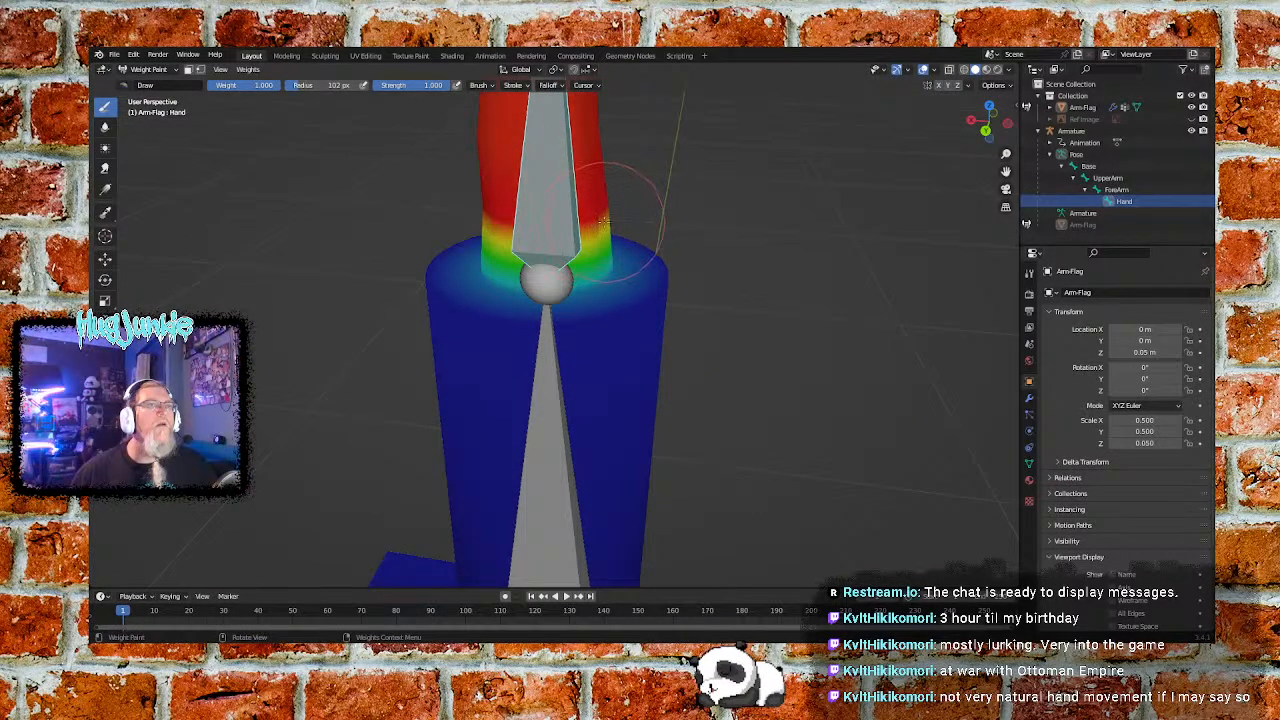
Paint Hand weight over the remaining weak streak on the side of the wrist above the forearm and check the whole arm
middle_click_drag(598, 216, 503, 199)
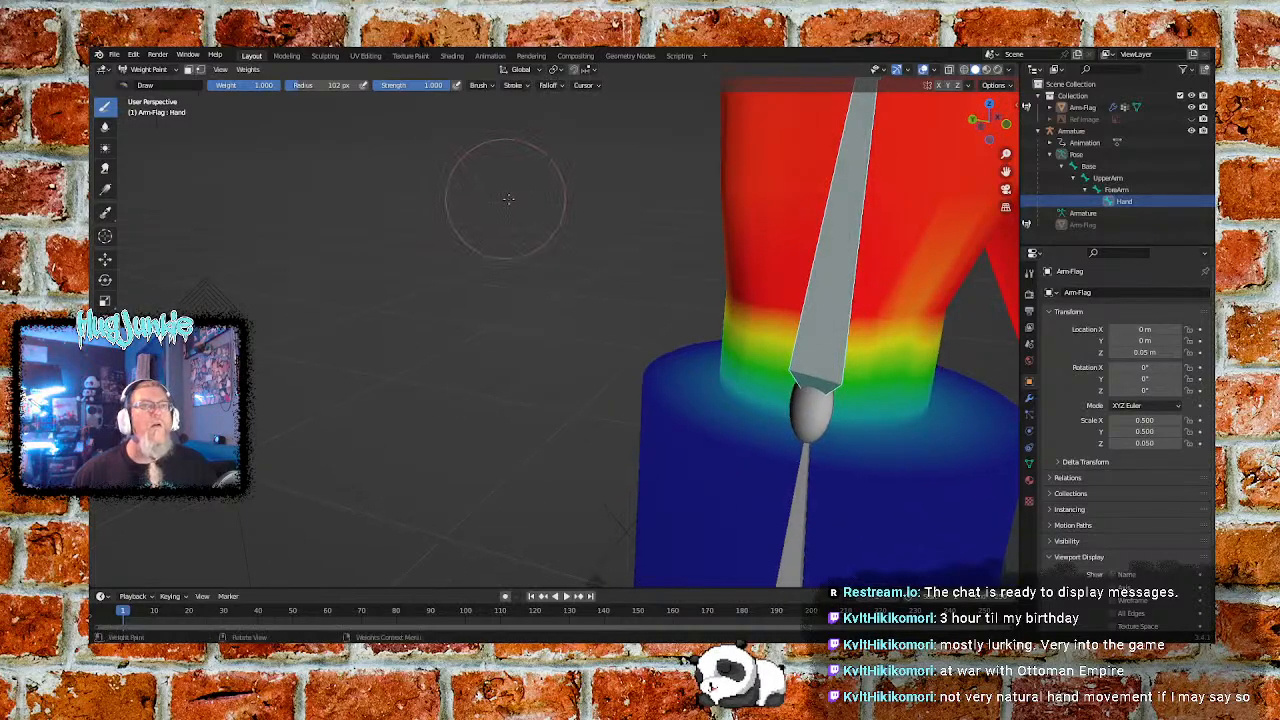
mouse_move(897, 314)
left_mouse_down()
mouse_move(918, 298)
mouse_move(926, 312)
left_mouse_up()
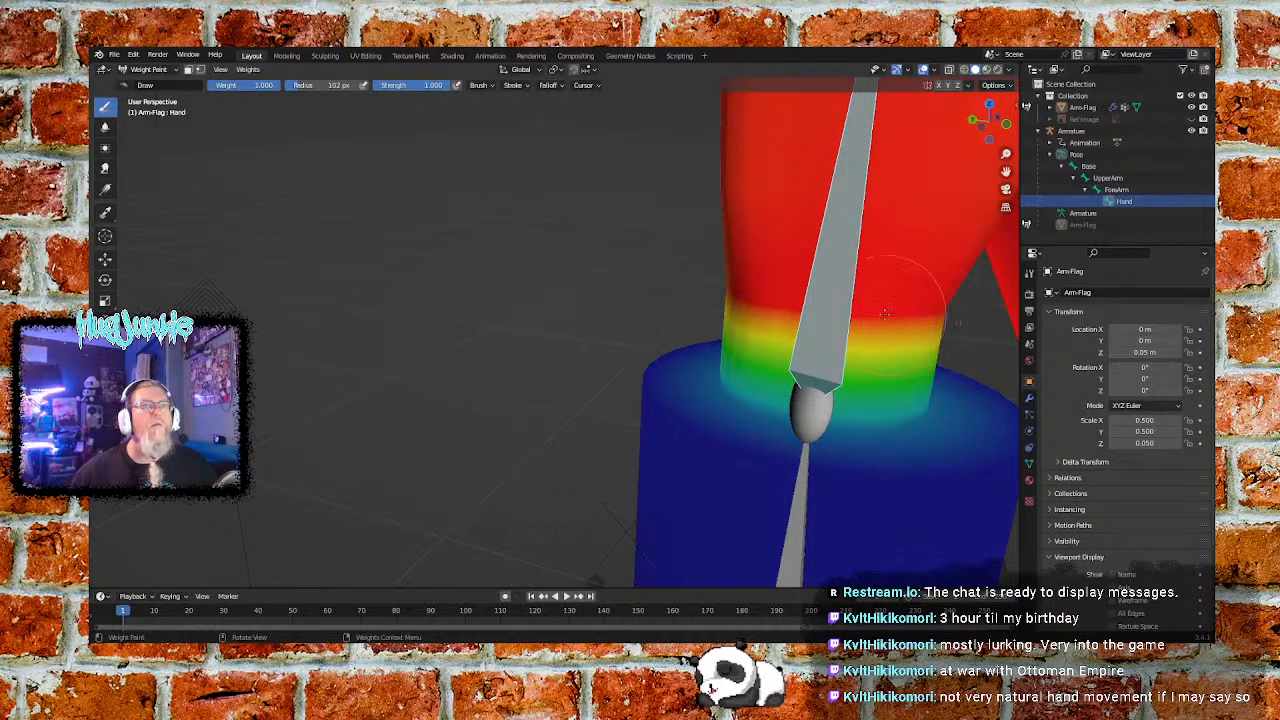
middle_click_drag(773, 310, 711, 340)
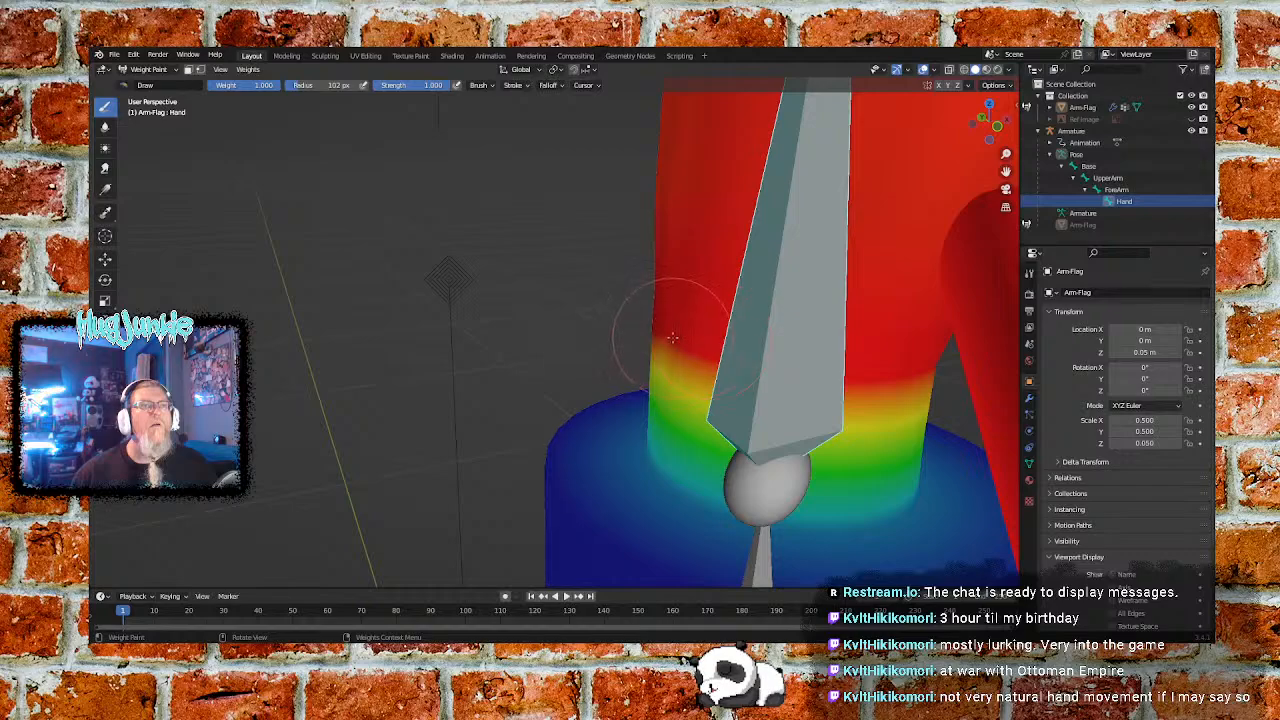
mouse_move(712, 352)
middle_mouse_down()
mouse_move(686, 346)
mouse_move(731, 347)
mouse_move(714, 342)
mouse_move(716, 358)
middle_mouse_up()
scroll(723, 337, "down", 8)
middle_click_drag(600, 371, 600, 415, "ctrl")
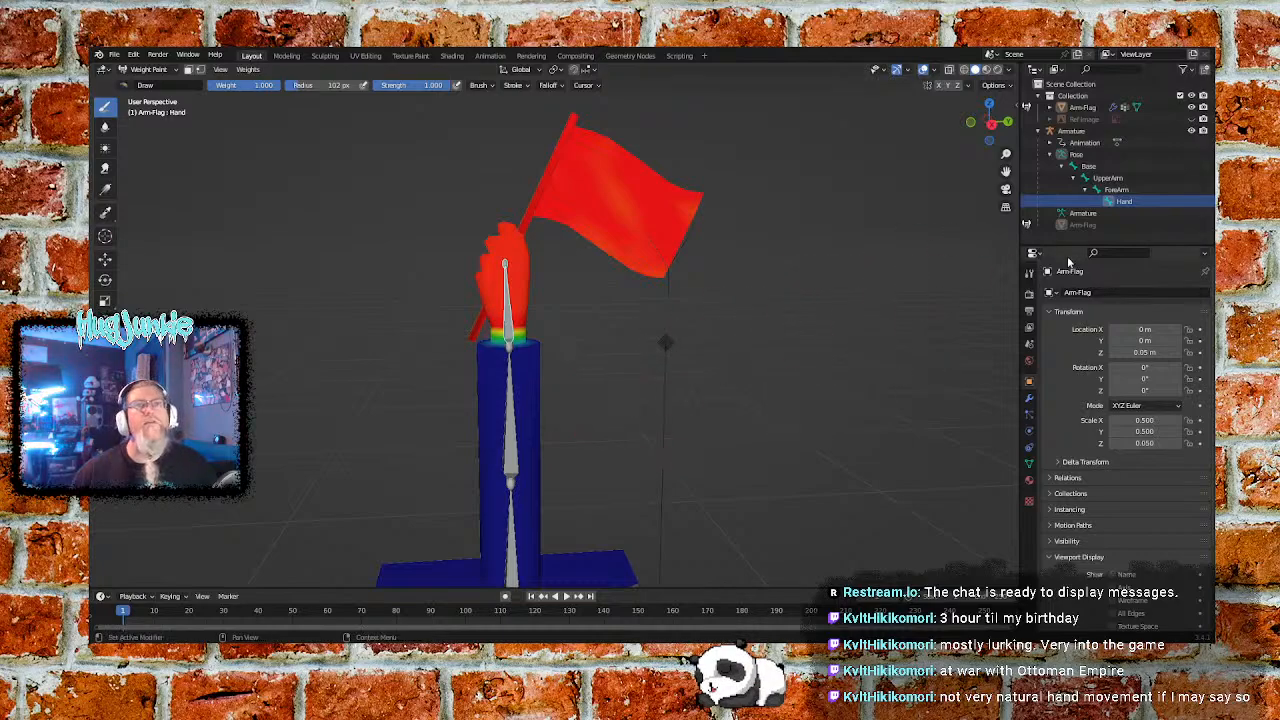
Try to switch the weight display to the ForeArm bone, and return the Arm-Flag mesh to Object Mode
left_click(1116, 189)
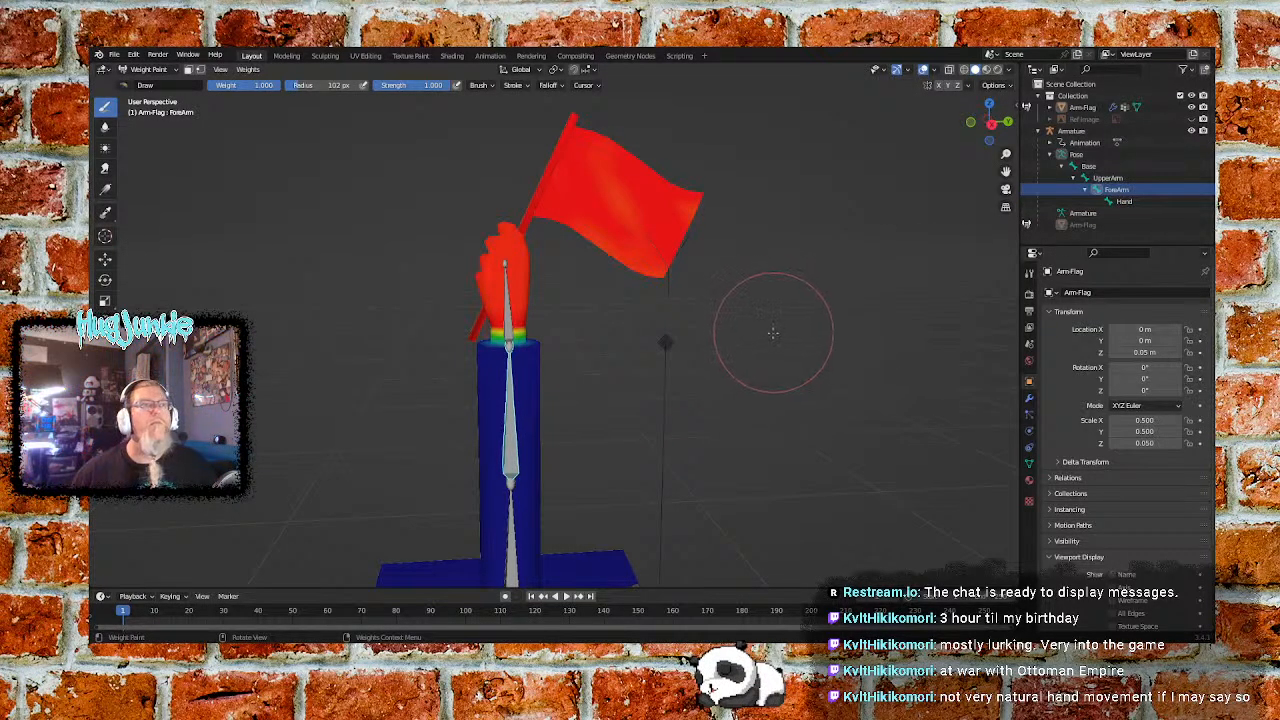
middle_click_drag(729, 369, 731, 349)
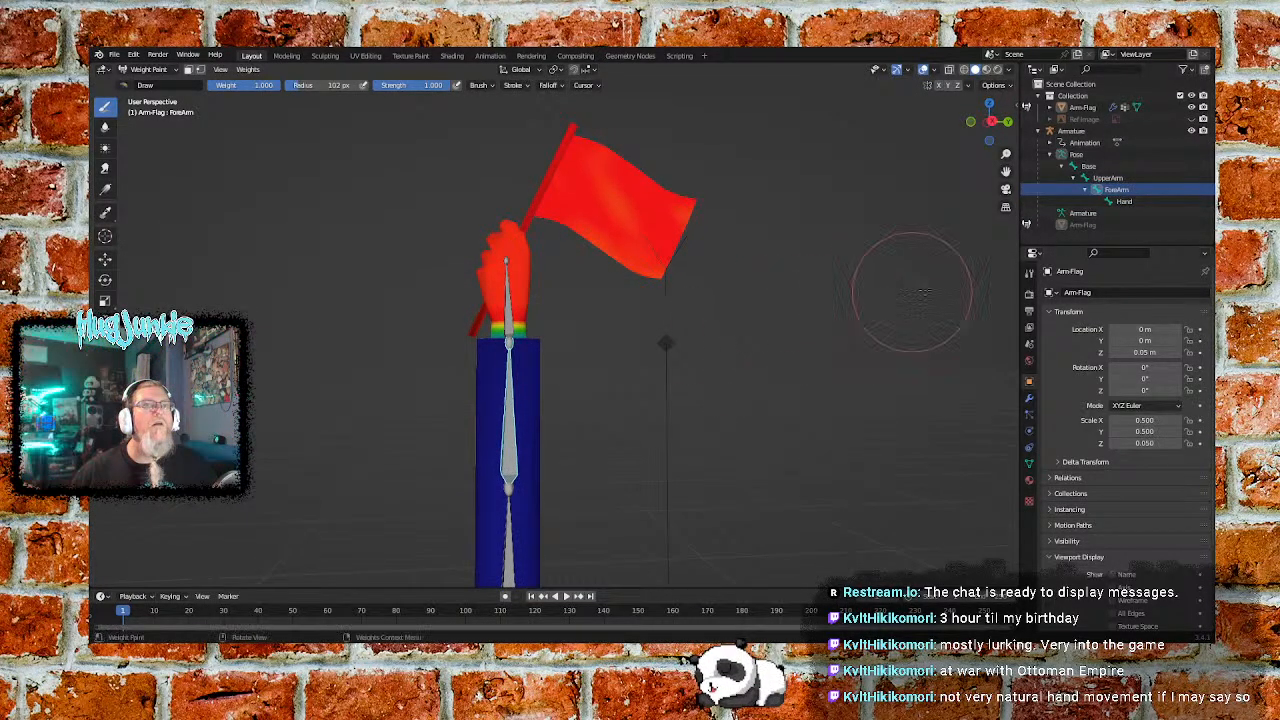
left_click(1126, 207)
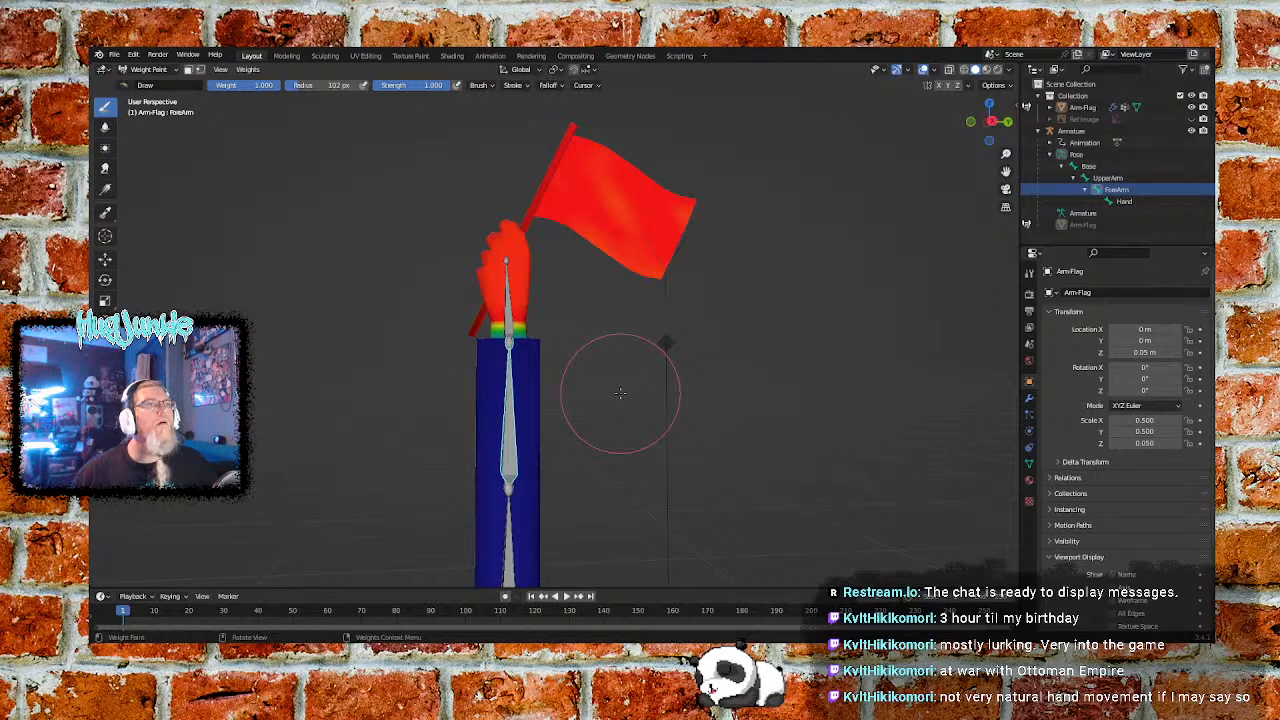
left_click(158, 69)
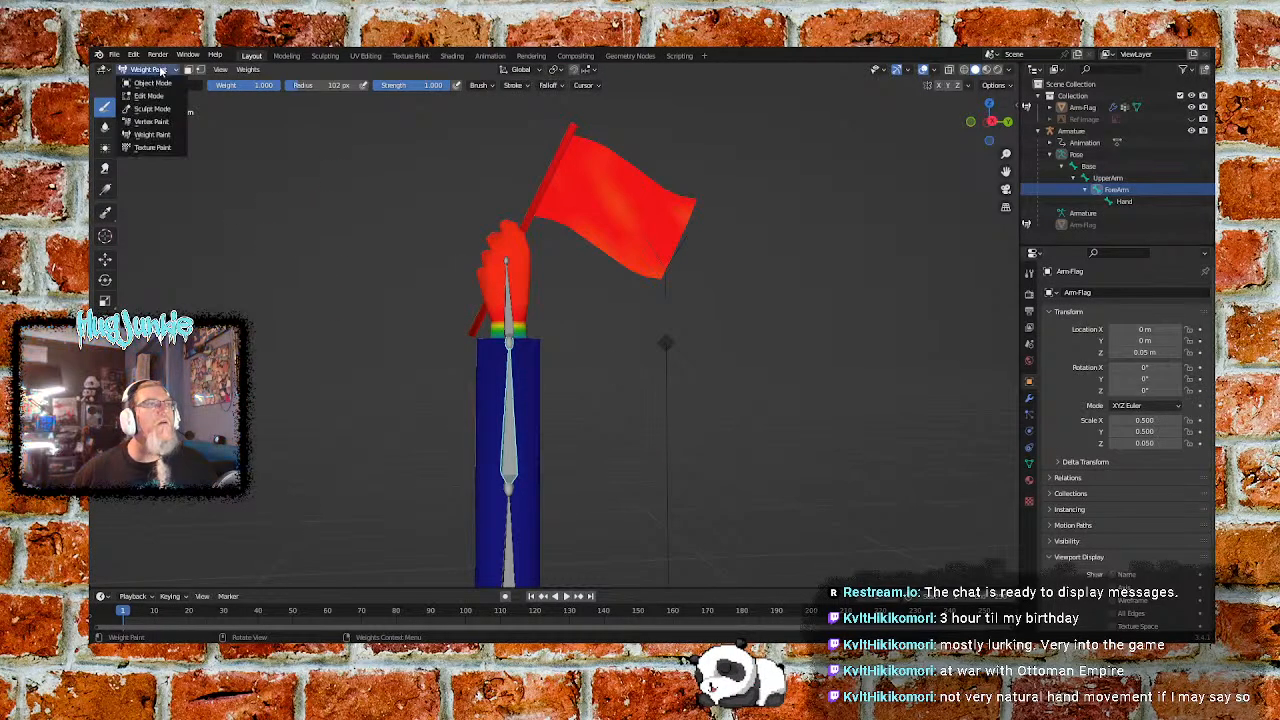
left_click(150, 83)
Try to pick the Base bone for weight painting after selecting only the Arm-Flag mesh, and go back to Object Mode
mouse_move(343, 280)
middle_mouse_down()
mouse_move(321, 294)
mouse_move(360, 323)
middle_mouse_up()
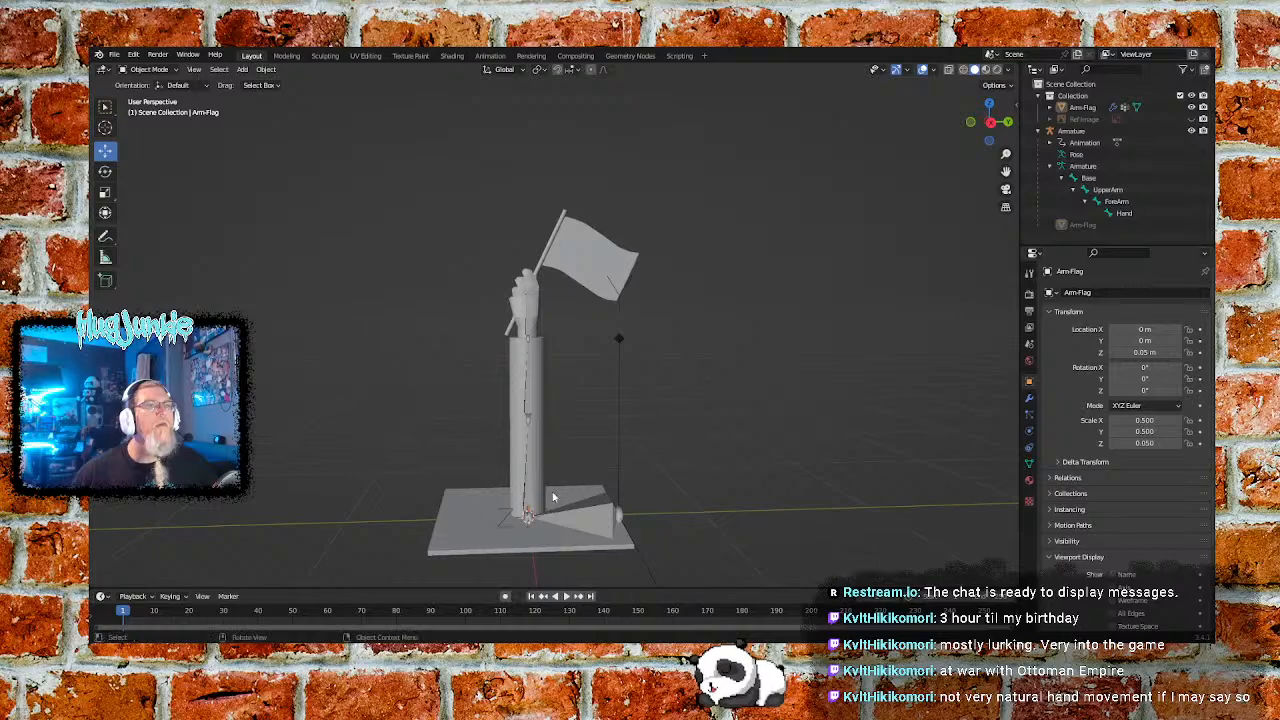
left_click(530, 538)
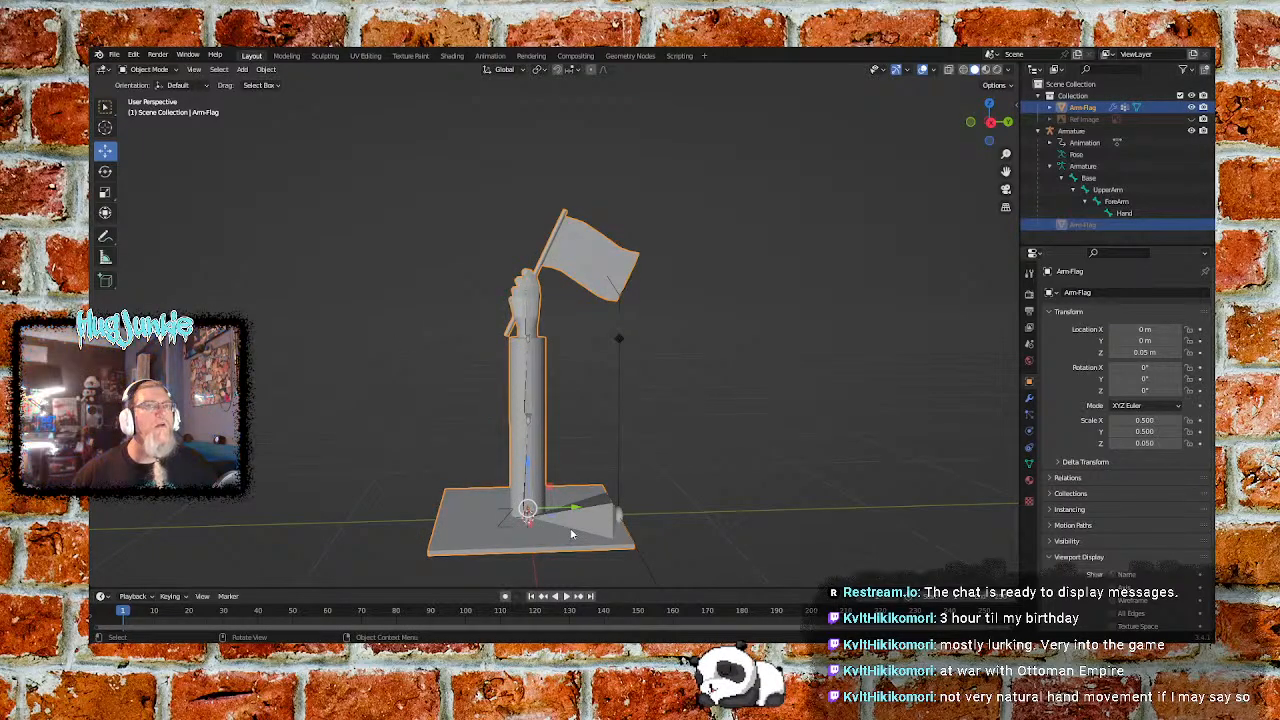
left_click(158, 71)
left_click(153, 137)
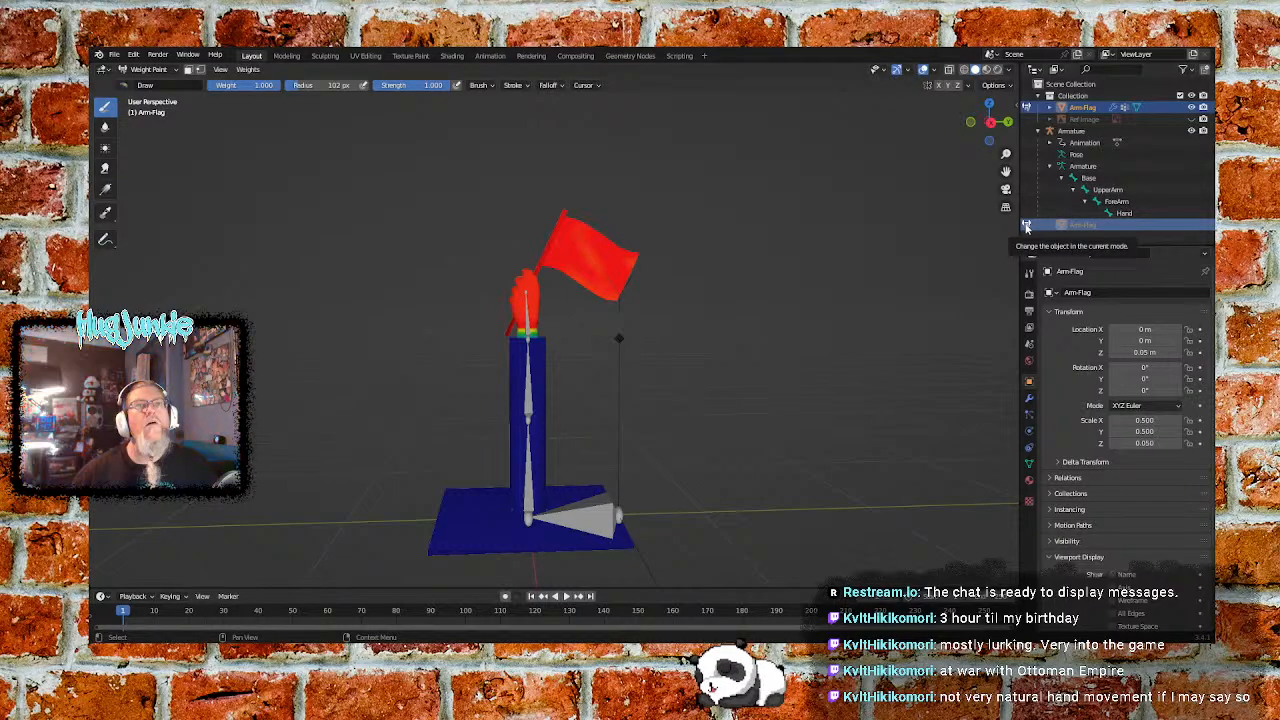
left_click(1026, 228)
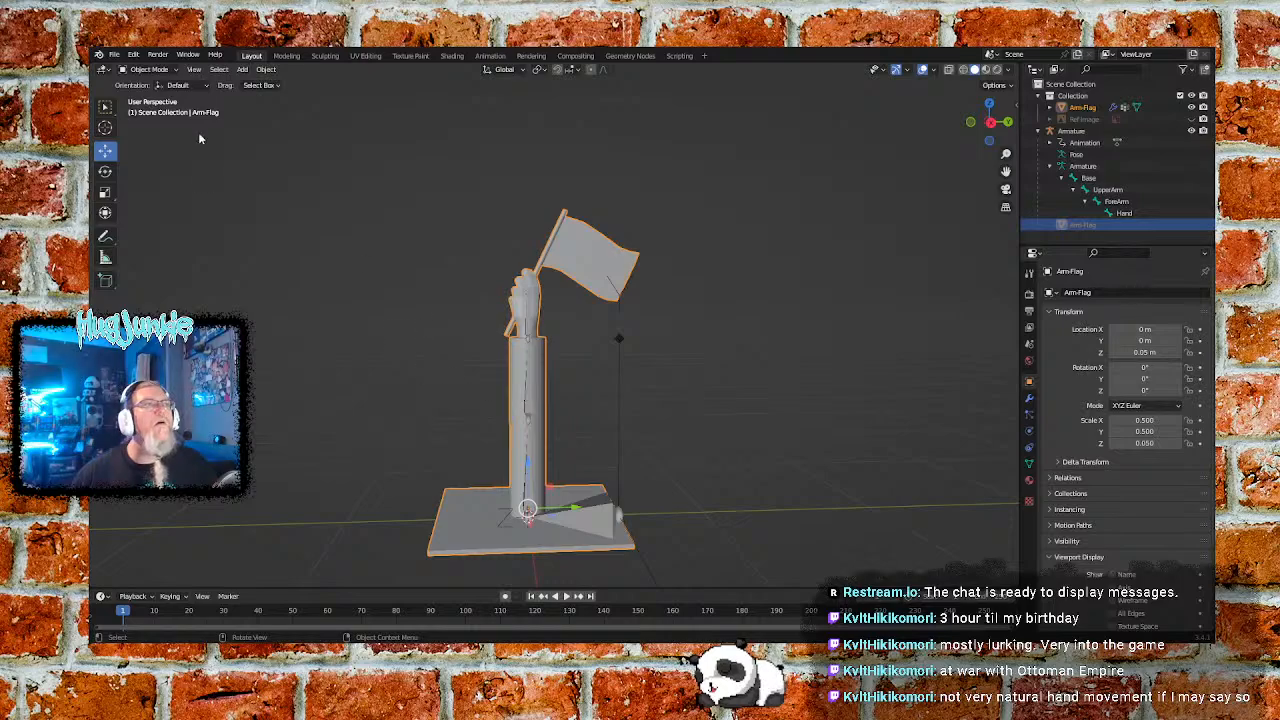
left_click(150, 69)
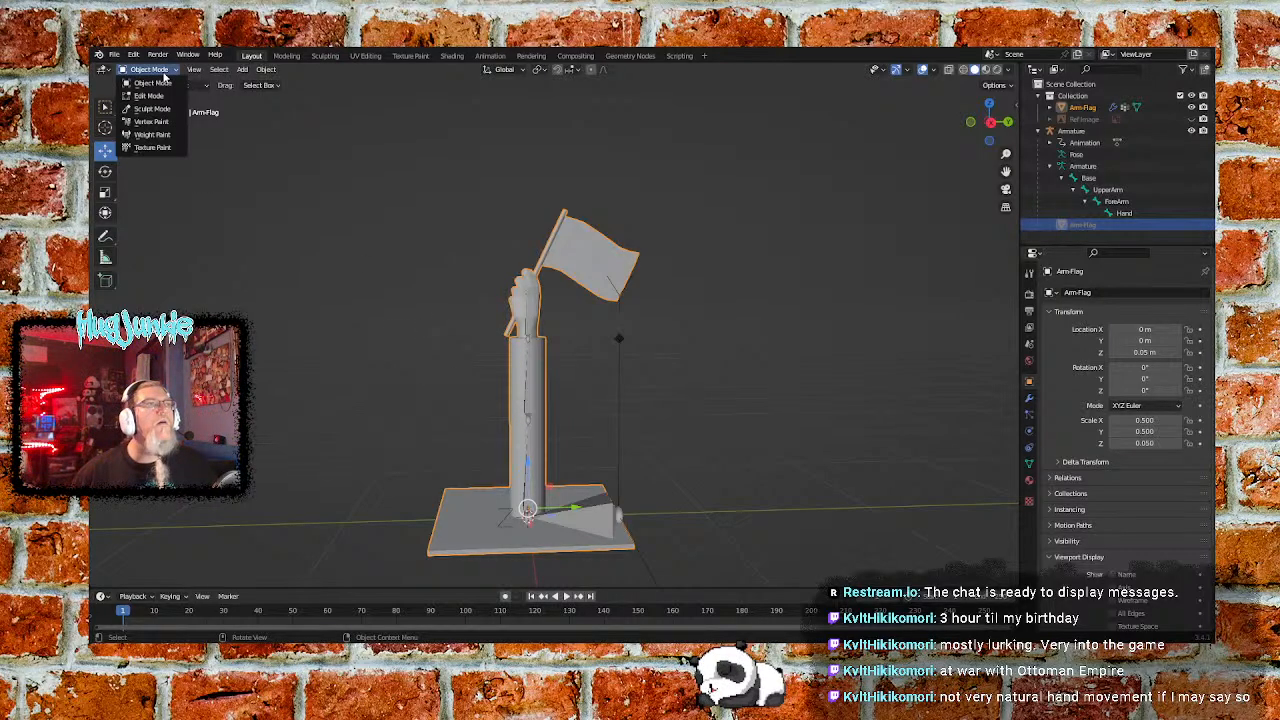
left_click(152, 135)
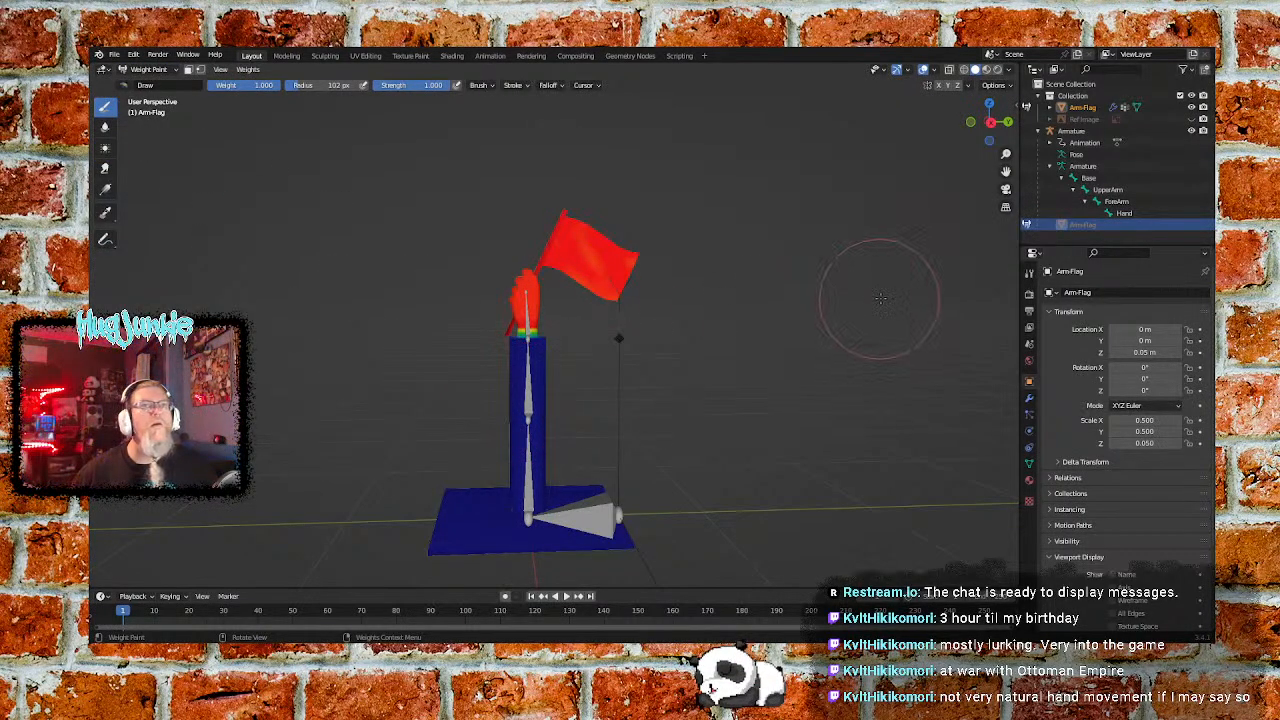
left_click(1090, 178)
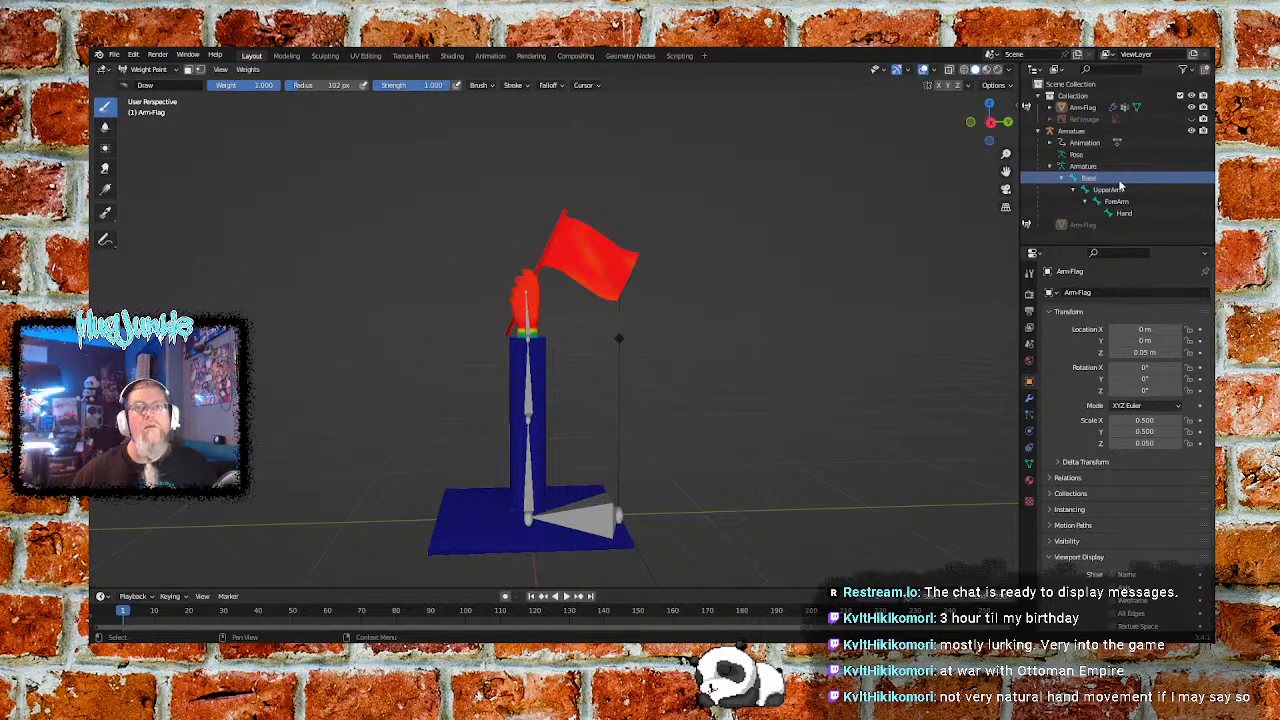
left_click(148, 69)
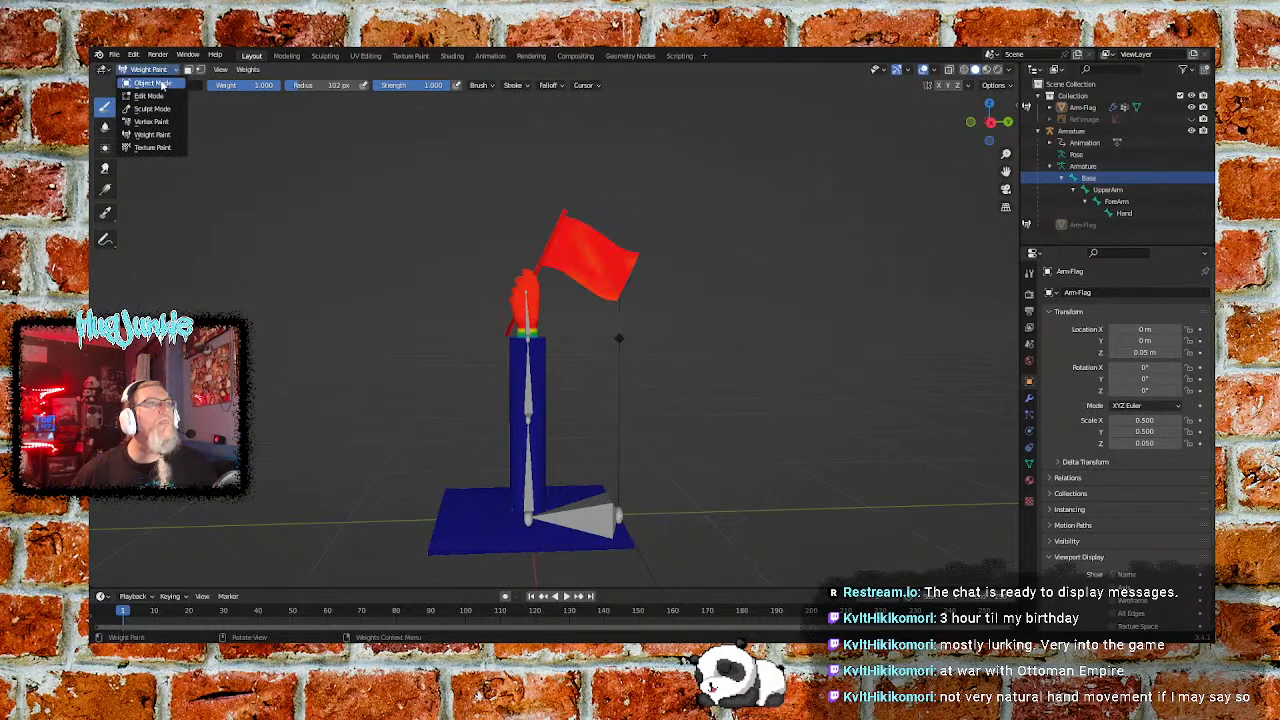
left_click(148, 81)
Select the Arm-Flag mesh together with the armature as the active object and switch to Pose Mode
left_click(587, 521)
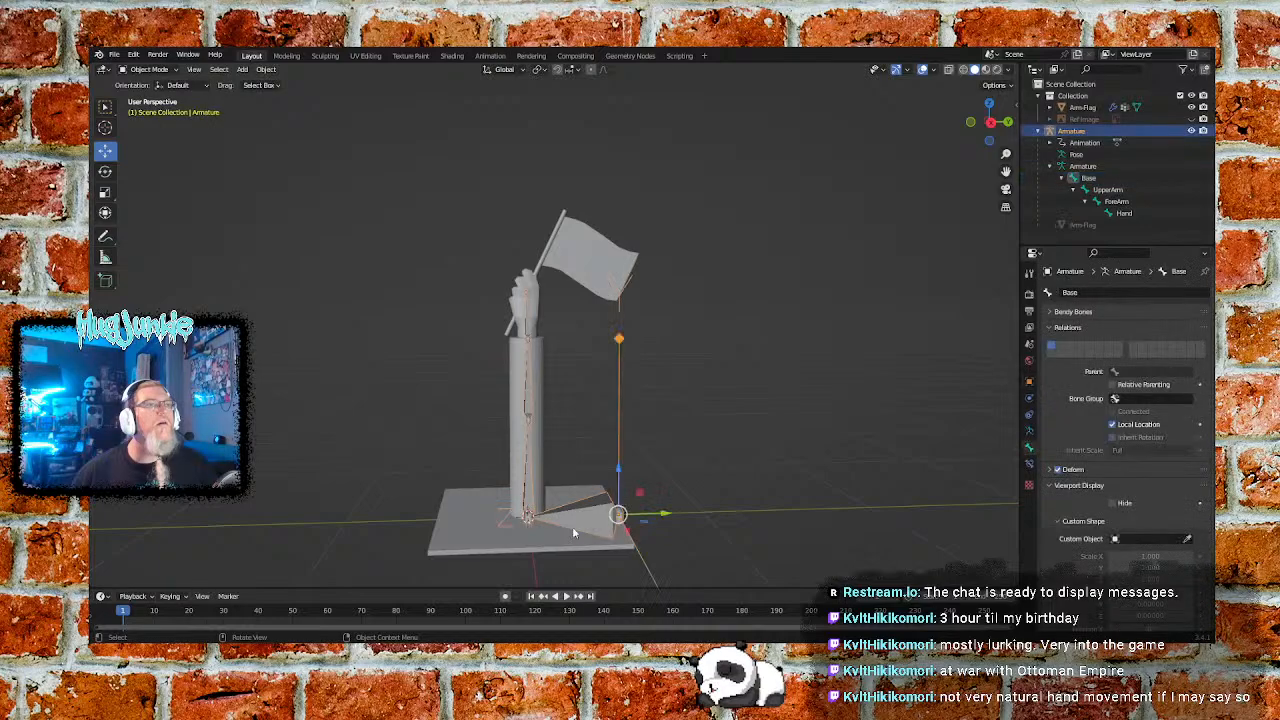
left_click(484, 532, "shift")
left_click(158, 70)
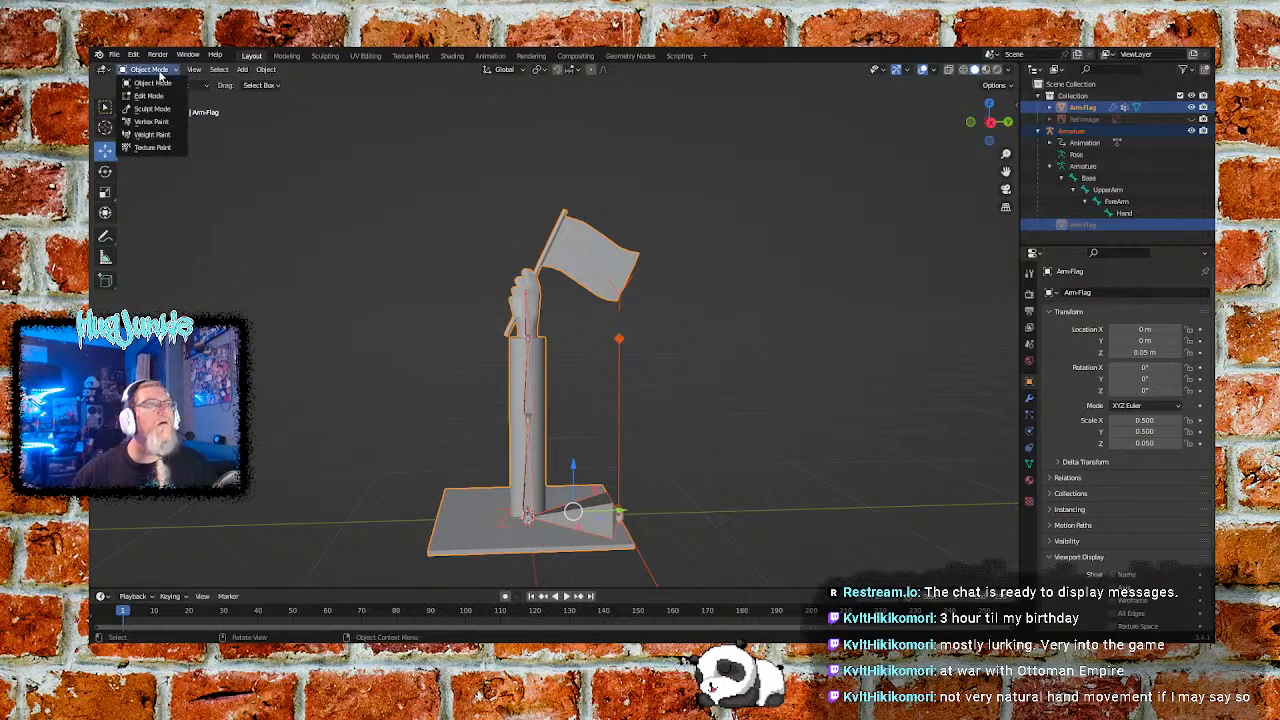
left_click(263, 338)
left_click(454, 520)
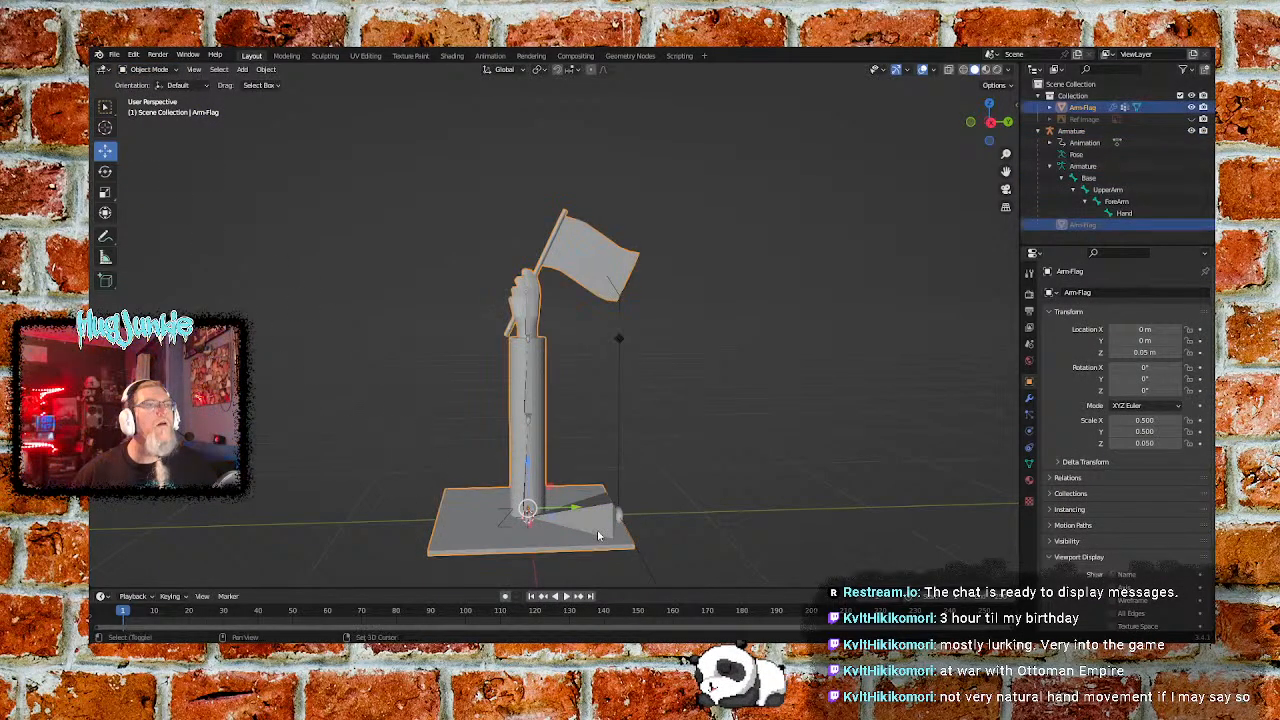
left_click(590, 513, "shift")
left_click(150, 69)
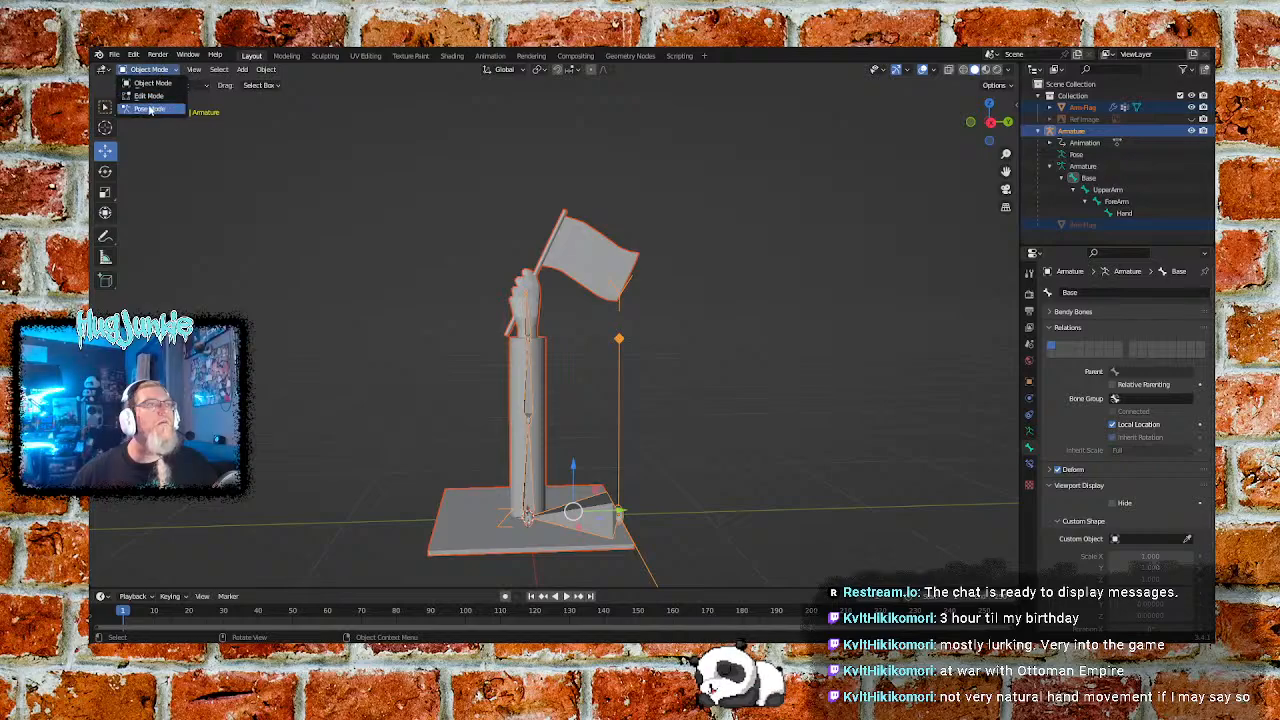
left_click(149, 108)
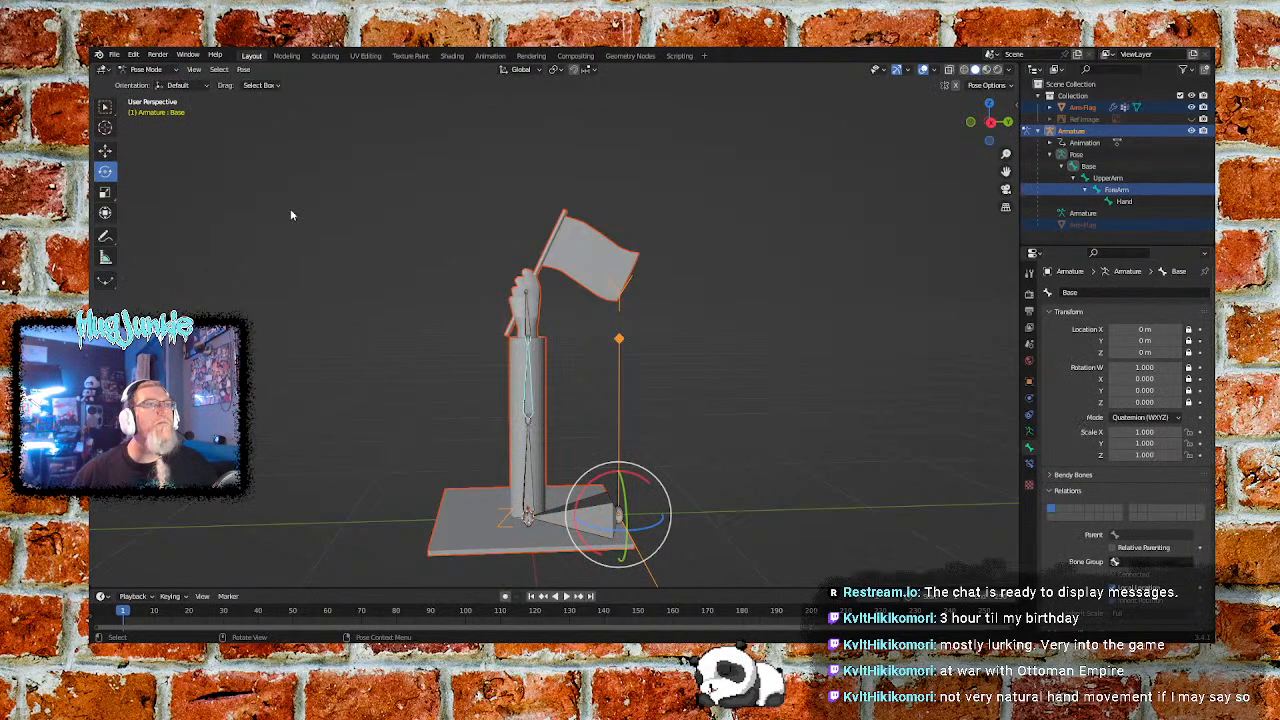
Rotate the ForeArm bone about its X axis to test how the forearm, hand and flag follow it
left_click(529, 425)
left_click_drag(539, 381, 647, 372)
middle_click_drag(647, 372, 536, 378)
mouse_move(538, 380)
left_mouse_down()
mouse_move(572, 428)
mouse_move(548, 384)
mouse_move(566, 400)
mouse_move(555, 387)
mouse_move(548, 402)
left_mouse_up()
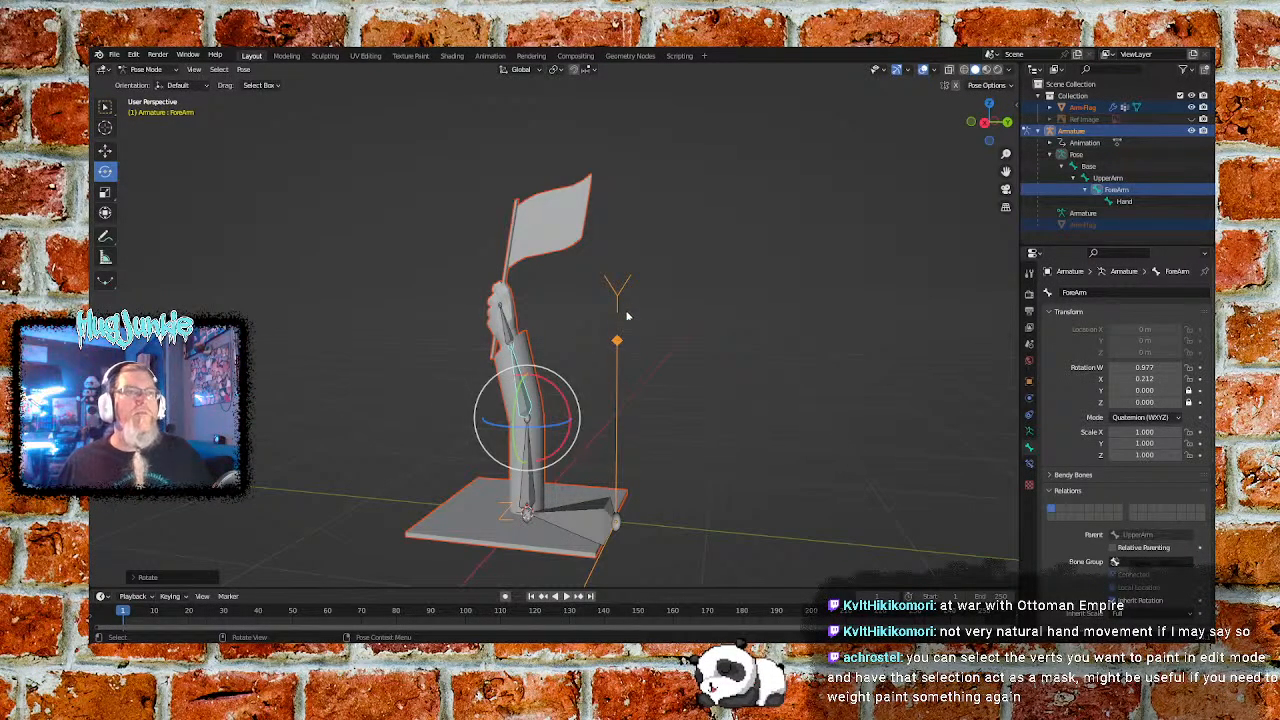
middle_click_drag(581, 318, 612, 333)
mouse_move(548, 378)
left_mouse_down()
mouse_move(592, 398)
mouse_move(584, 384)
mouse_move(590, 396)
mouse_move(497, 368)
mouse_move(560, 375)
mouse_move(550, 365)
mouse_move(520, 360)
mouse_move(545, 363)
mouse_move(545, 392)
left_mouse_up()
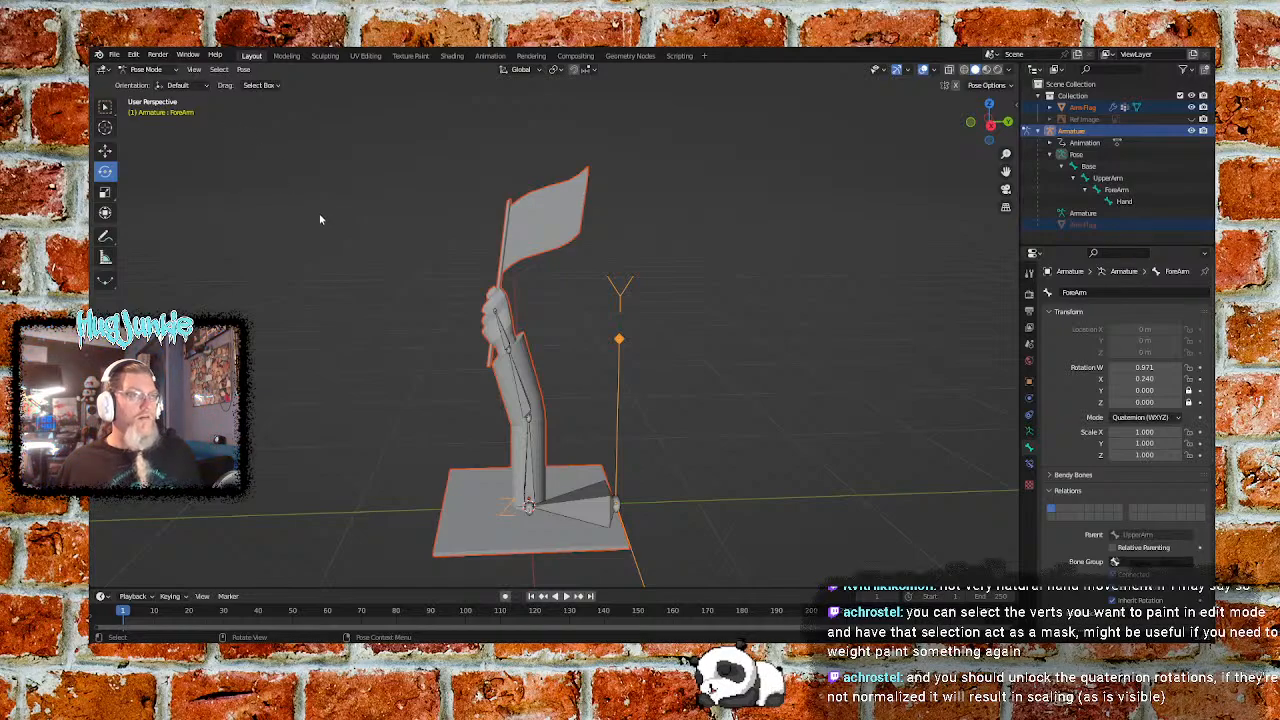
Undo the test rotations of the ForeArm bone
key("ctrl+z")
key("ctrl+z")
key("ctrl+z")
key("ctrl+z")
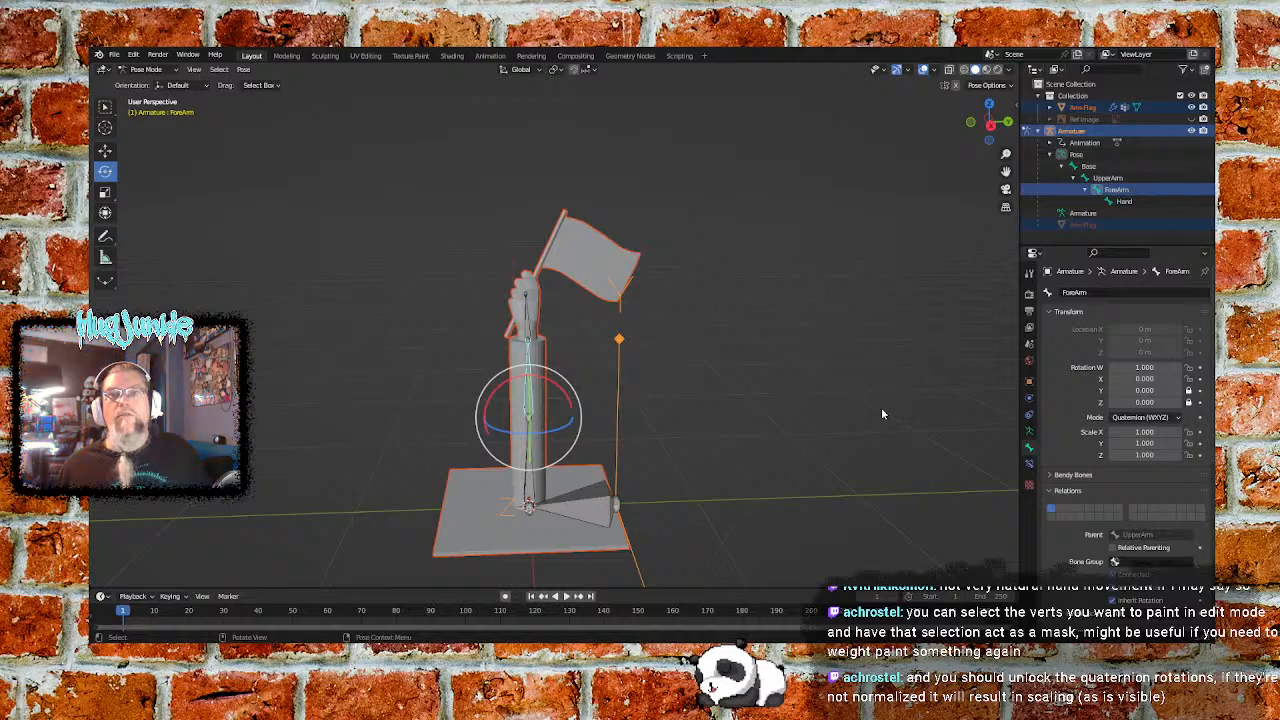
Remove the keyframe from the Hand bone's Z rotation
left_click(850, 401)
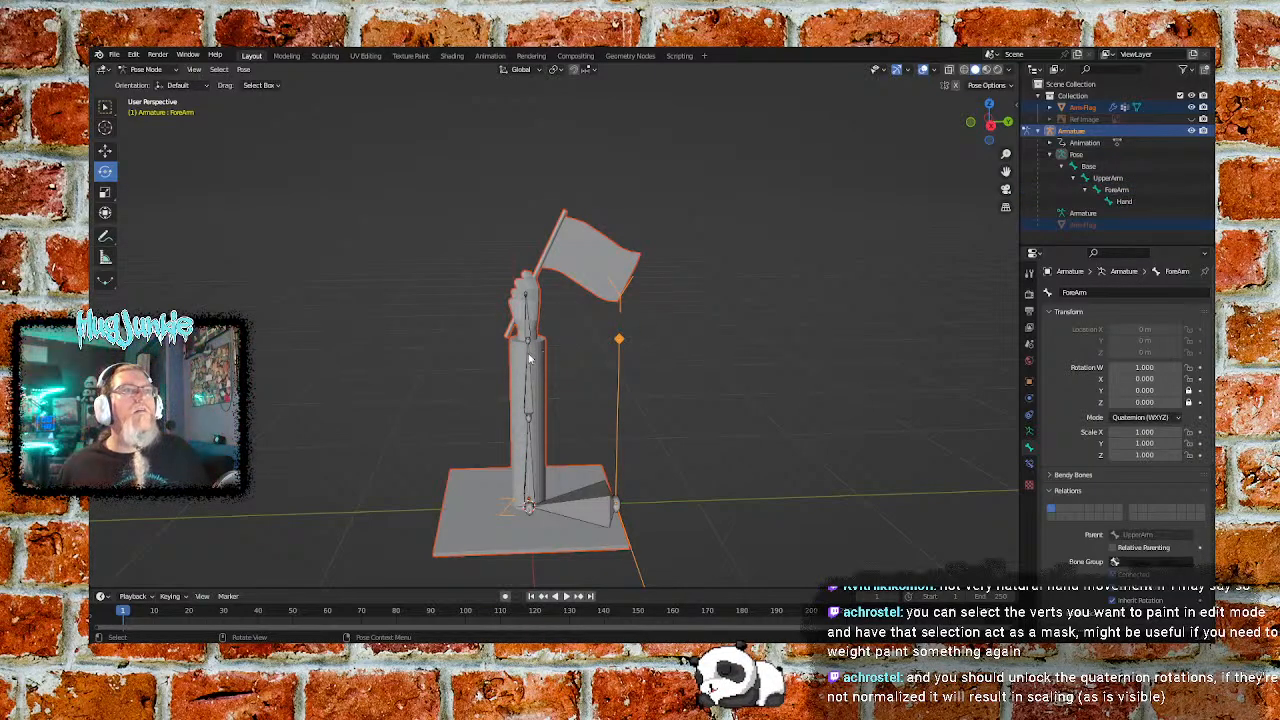
left_click(533, 318)
left_click(769, 336)
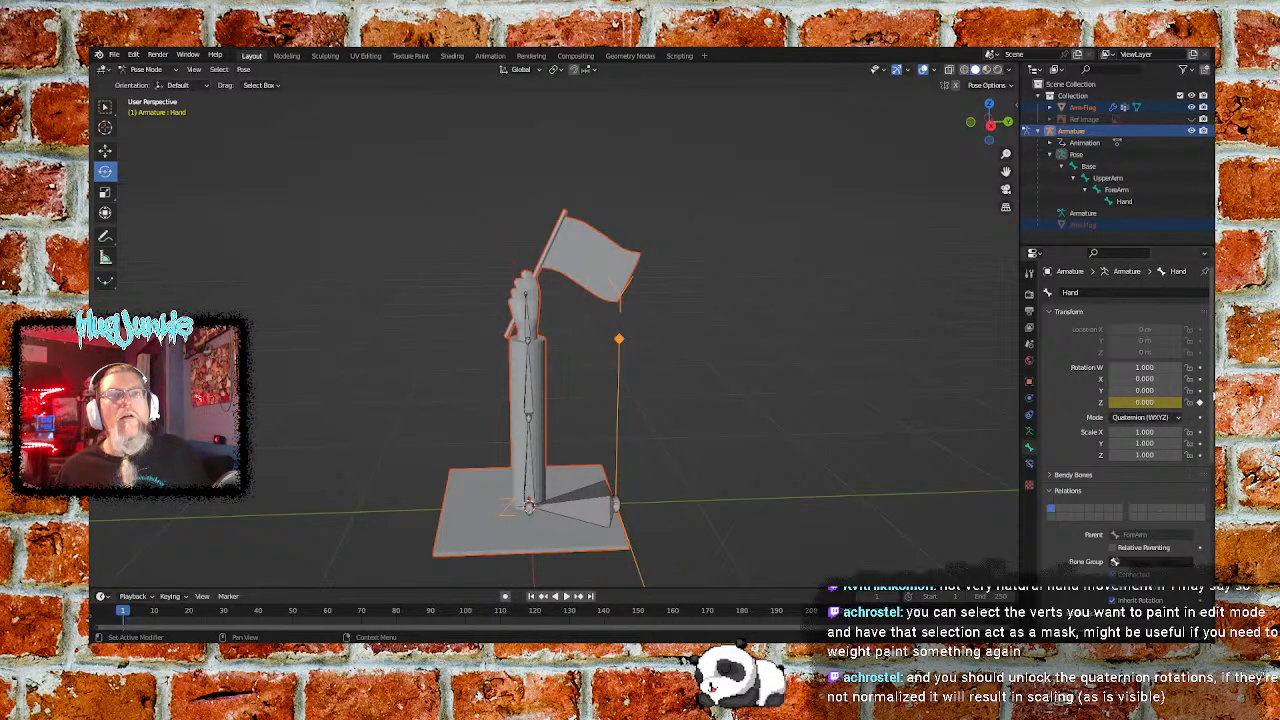
left_click(1201, 404)
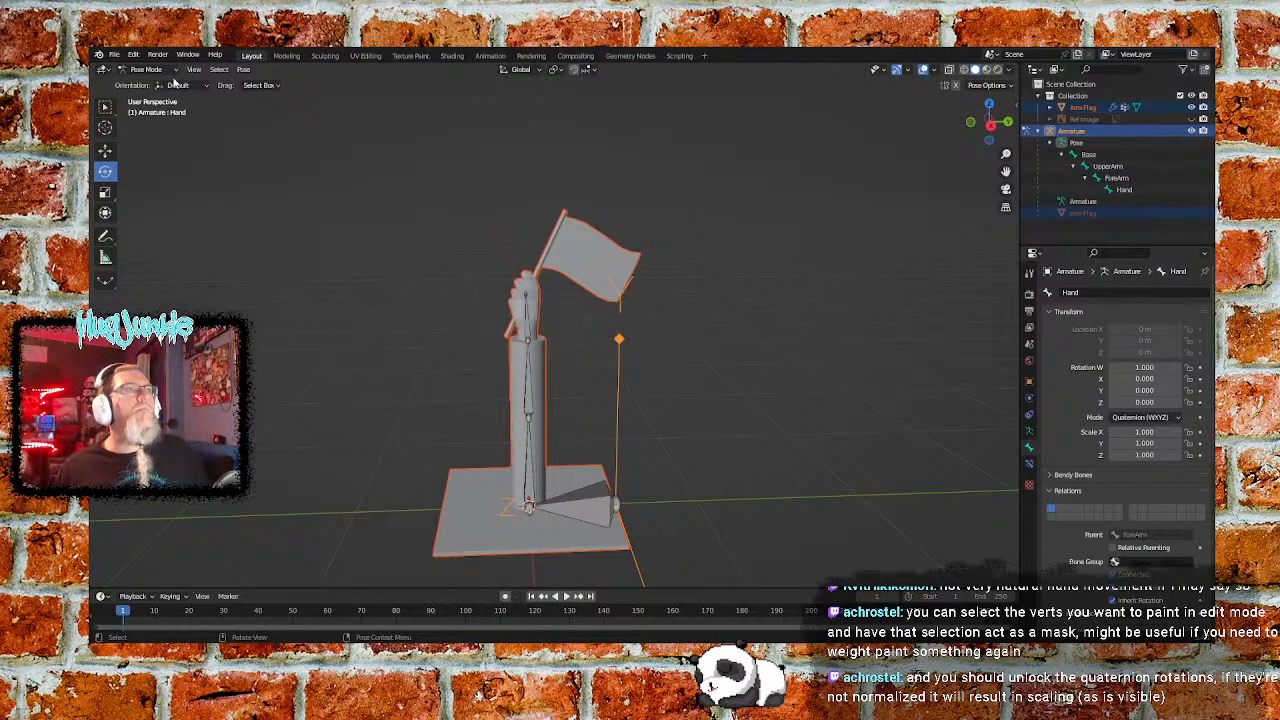
Tilt the ForeArm bone toward the flag about its X axis as a test, and clear its rotation
left_click(543, 402)
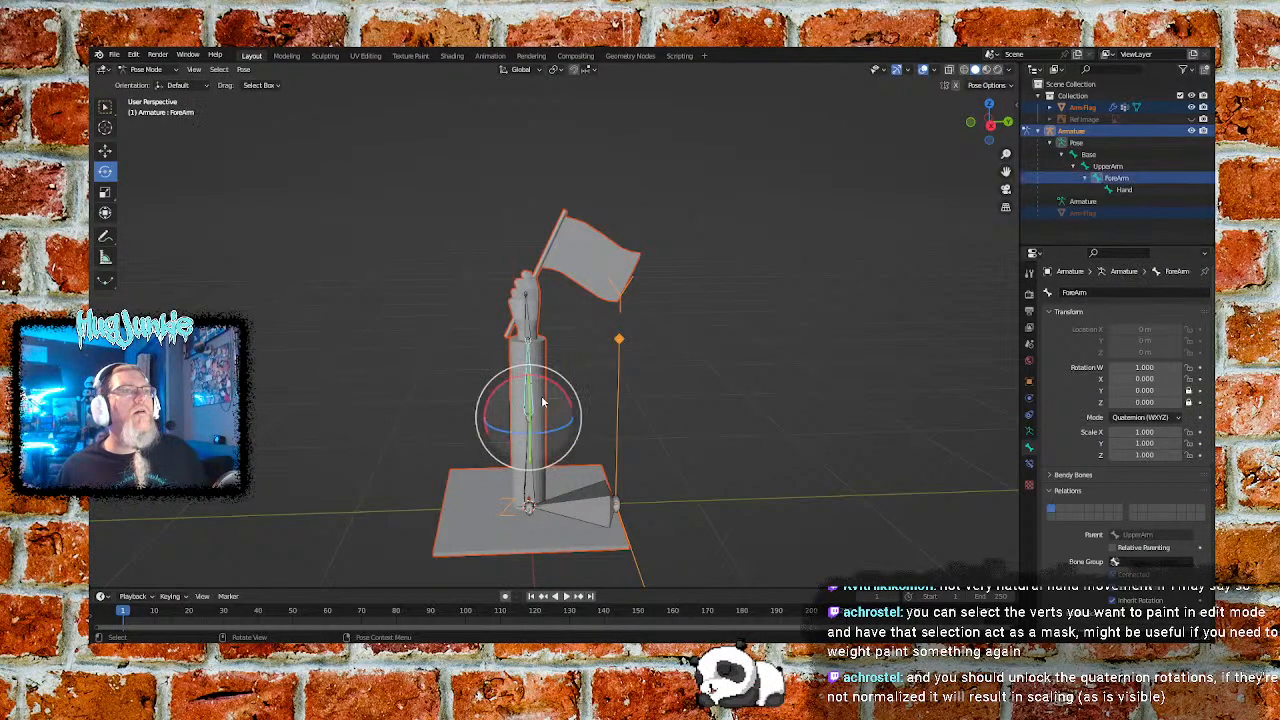
left_click_drag(543, 402, 577, 372)
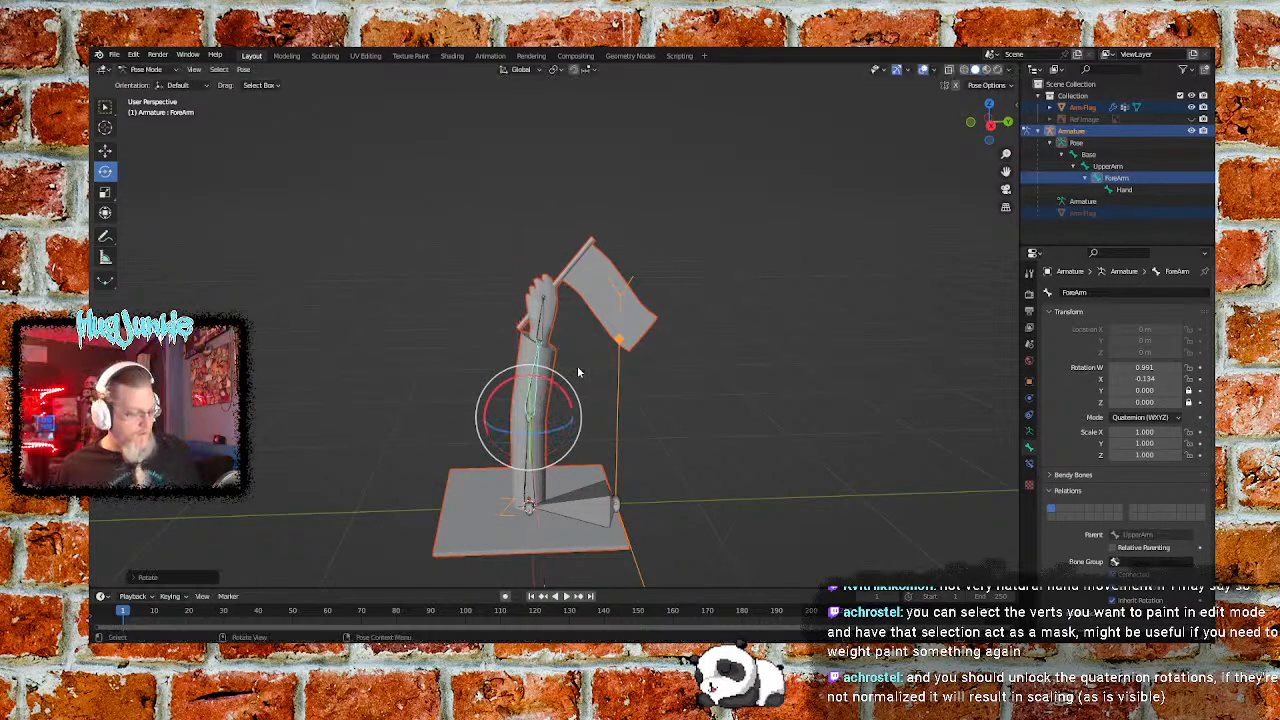
key("alt+r")
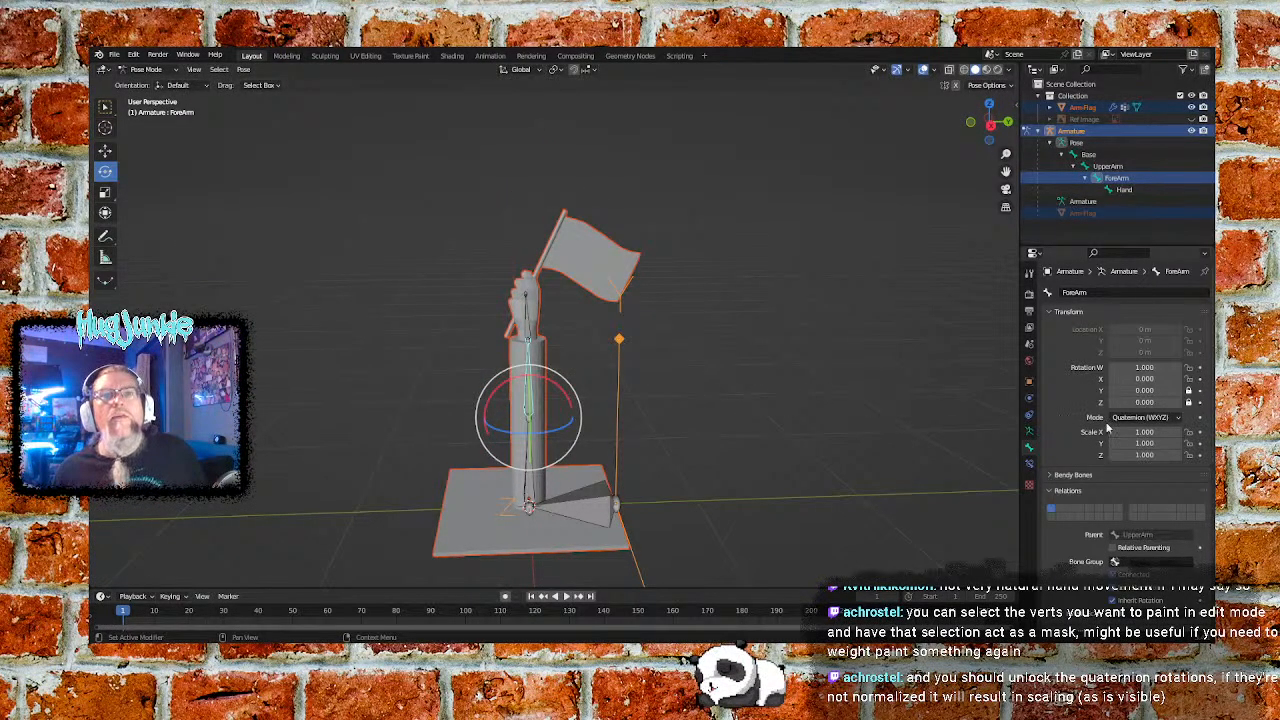
scroll(1072, 460, "down", 3)
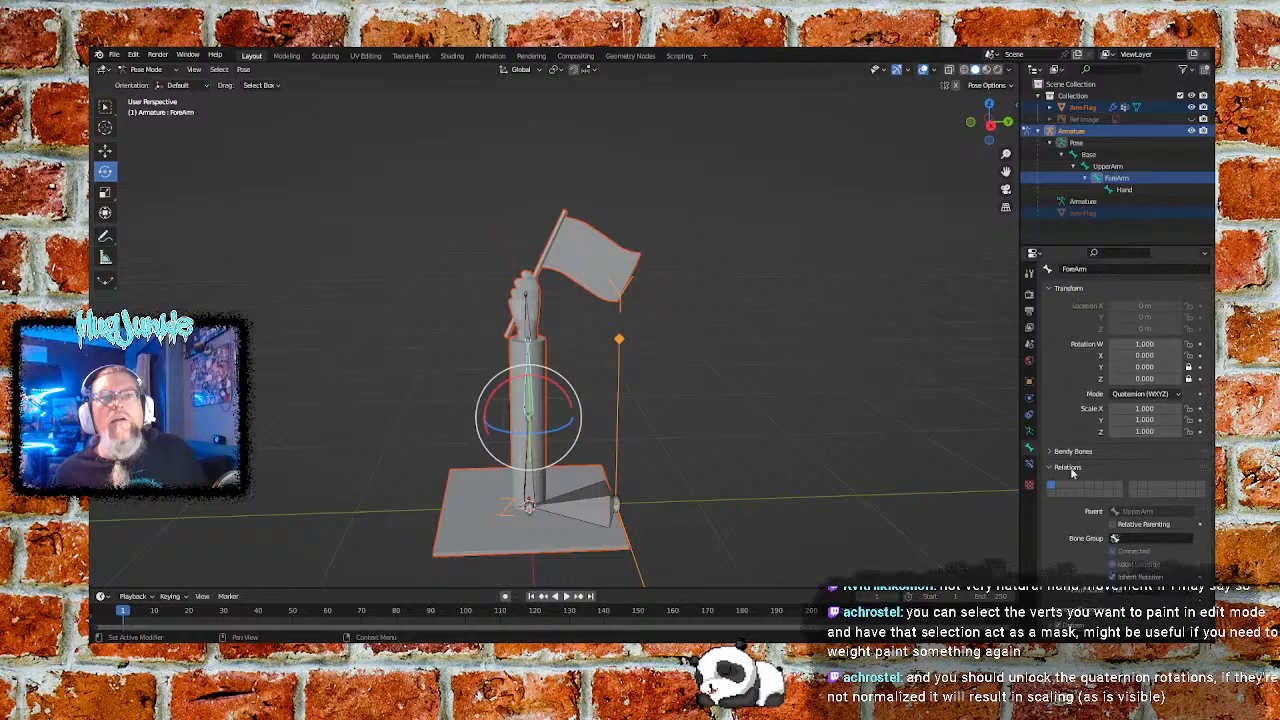
scroll(1064, 464, "up", 3)
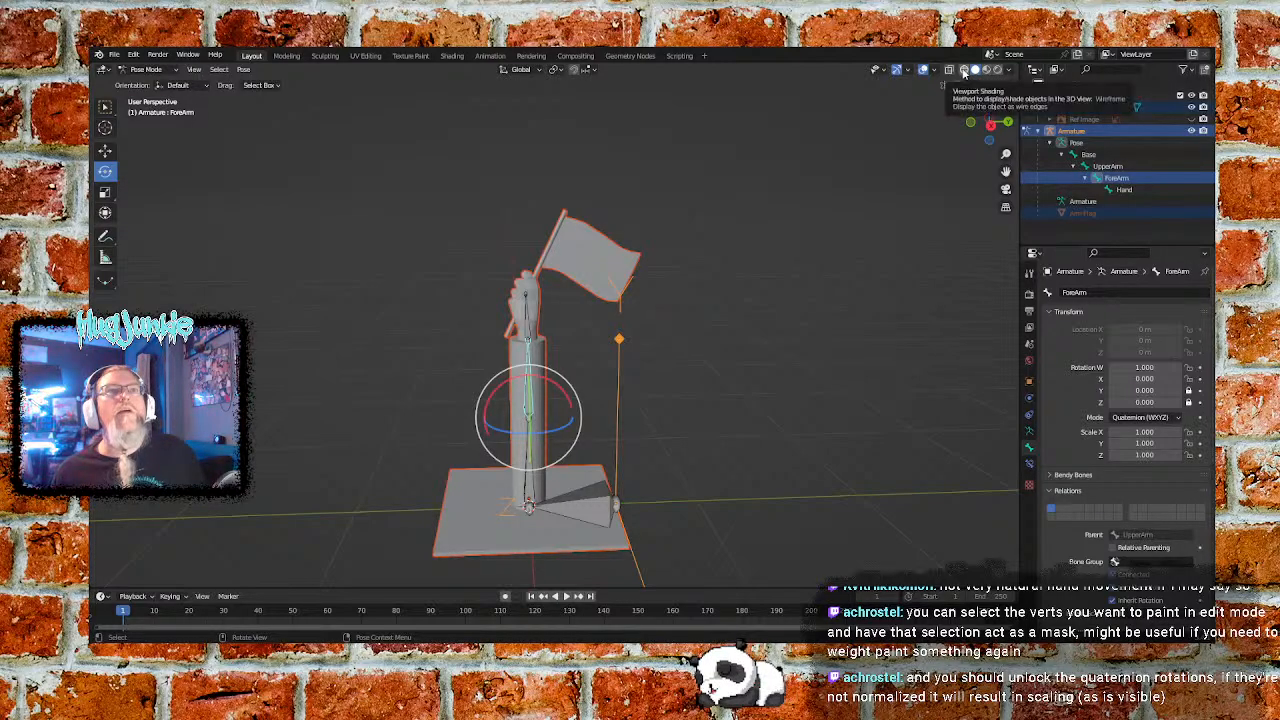
left_click(1177, 418)
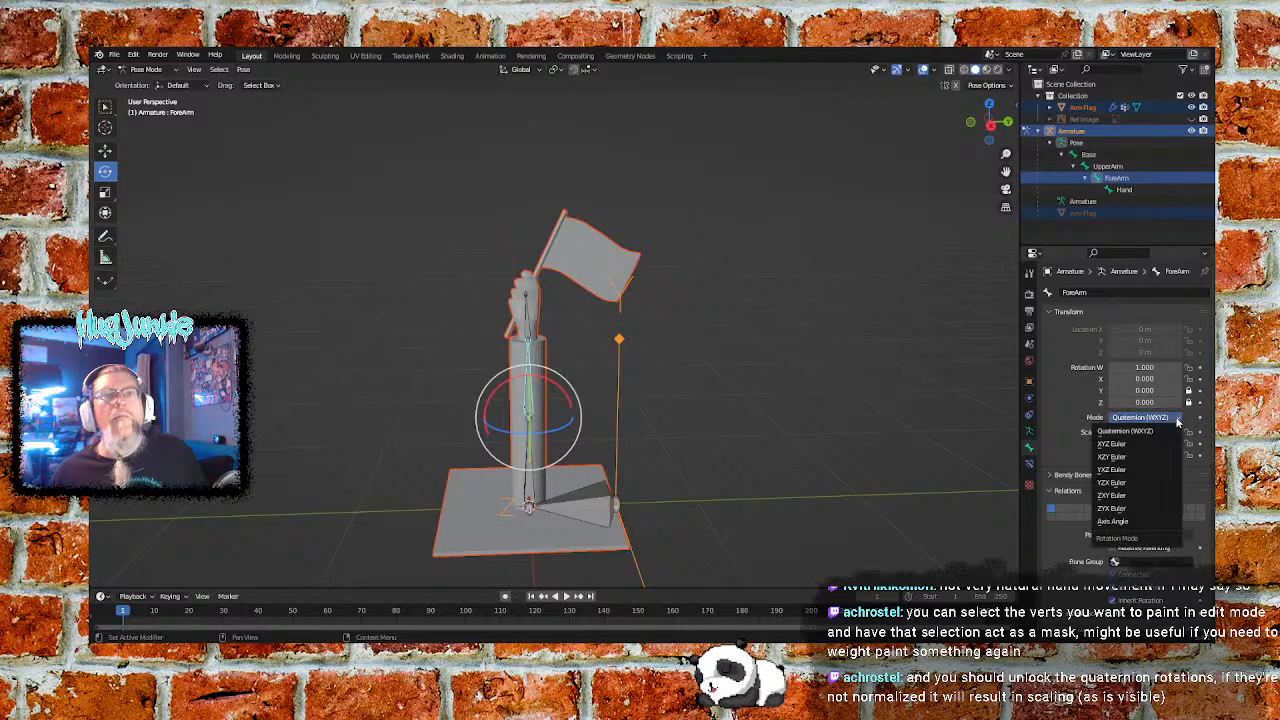
left_click(1177, 419)
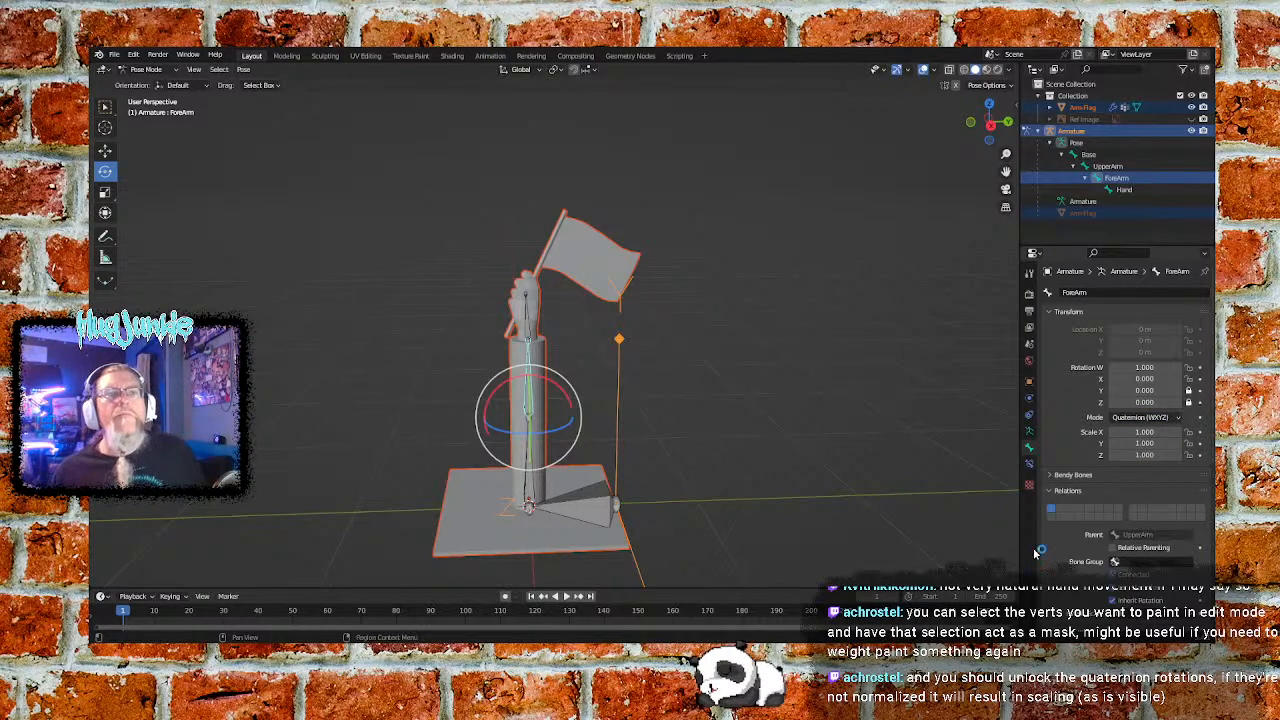
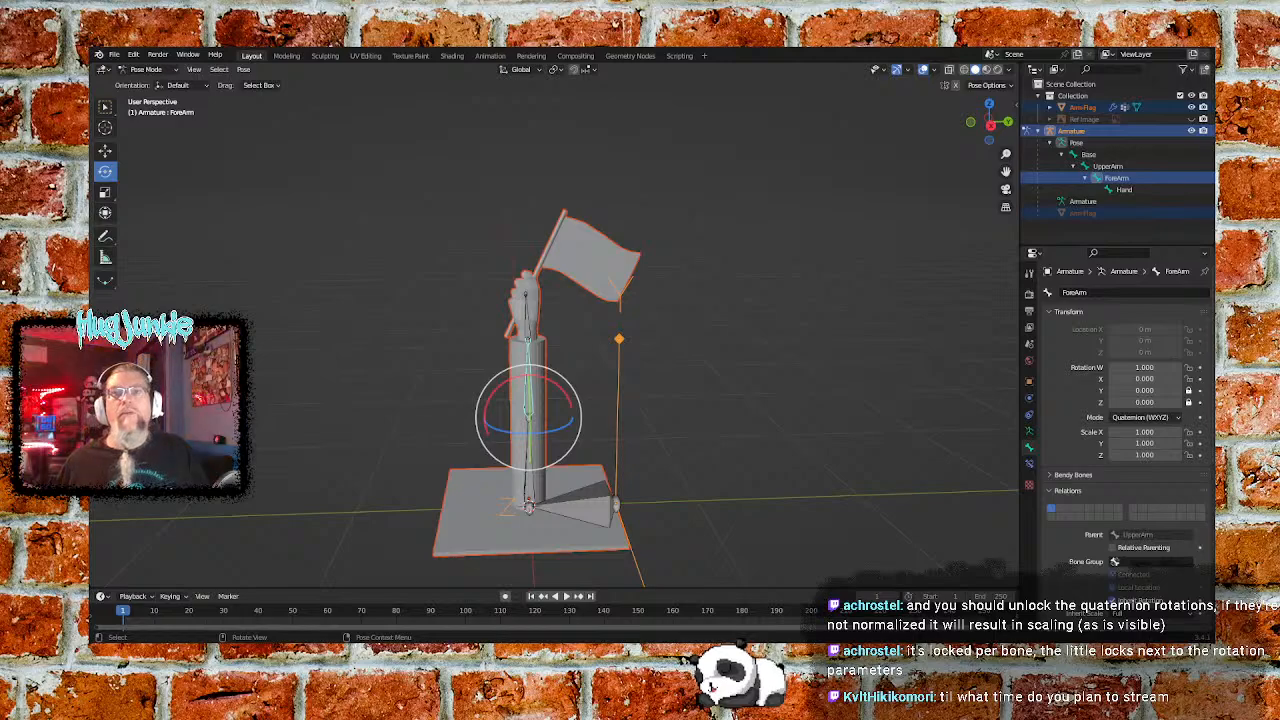
Switch the armature from Pose Mode to Edit Mode and select its Base bone
left_click(746, 312)
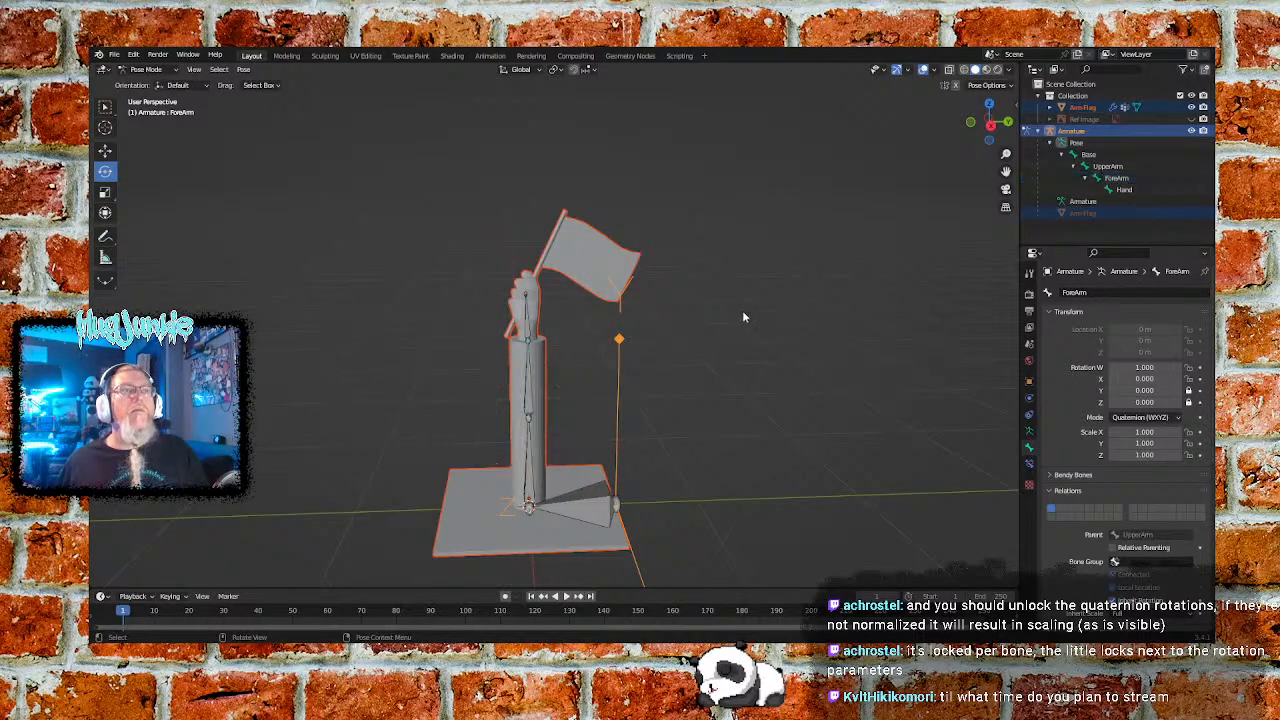
left_click(530, 510)
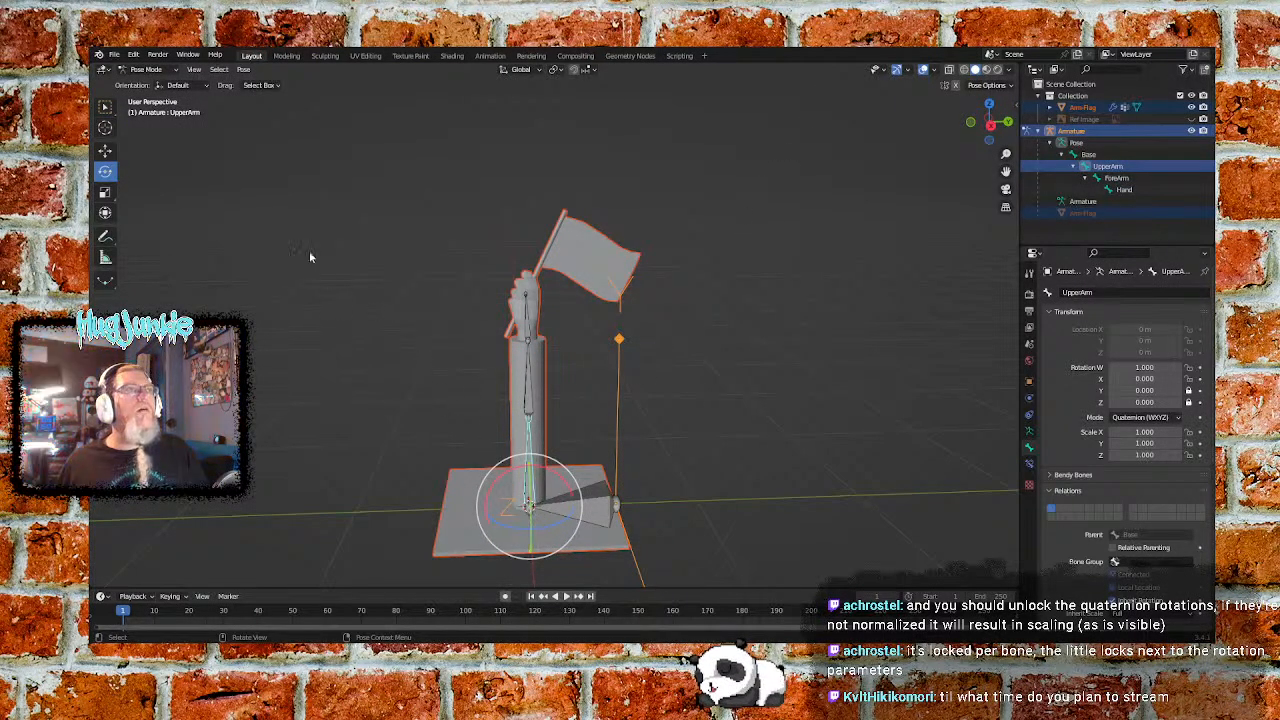
left_click(156, 70)
left_click(148, 95)
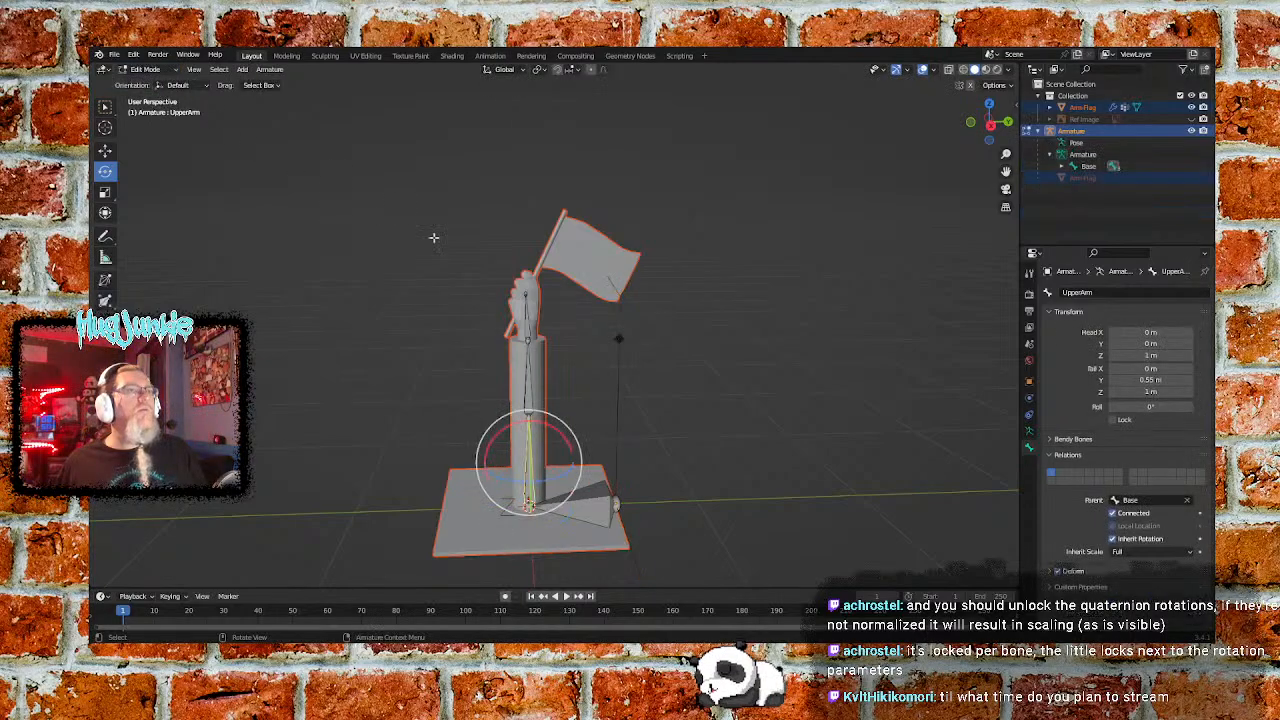
left_click(530, 508)
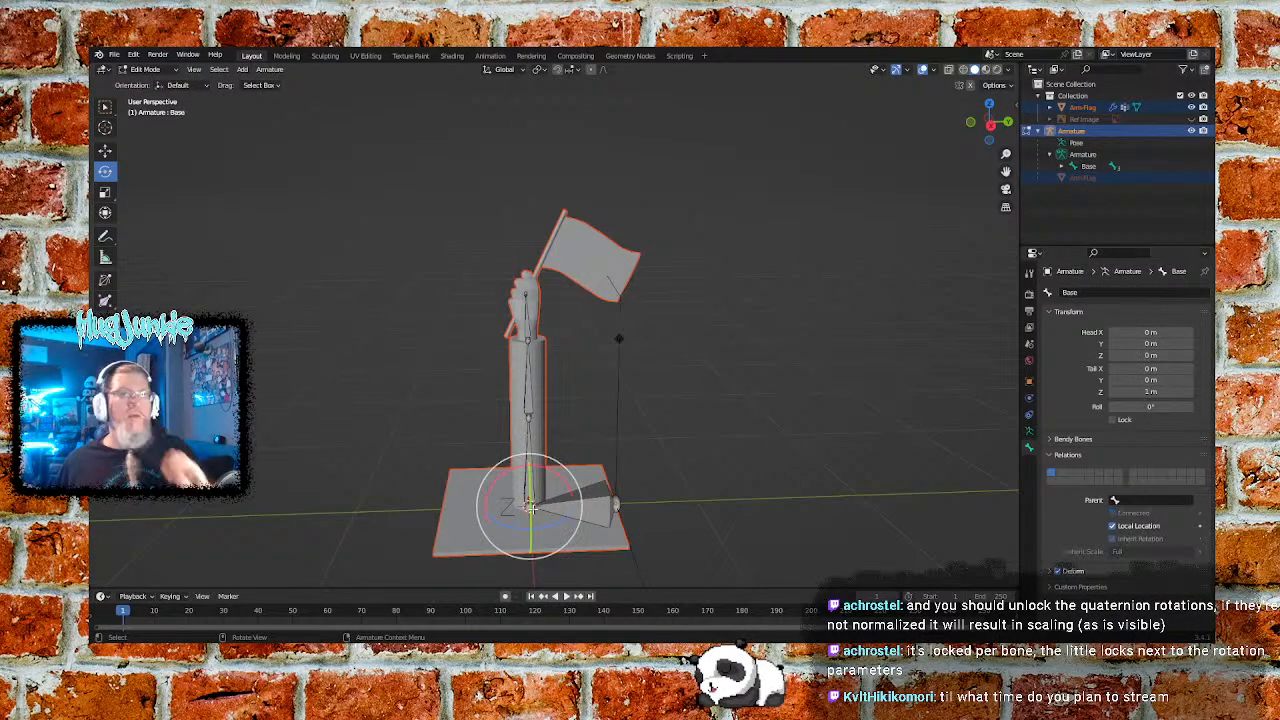
left_click(597, 510)
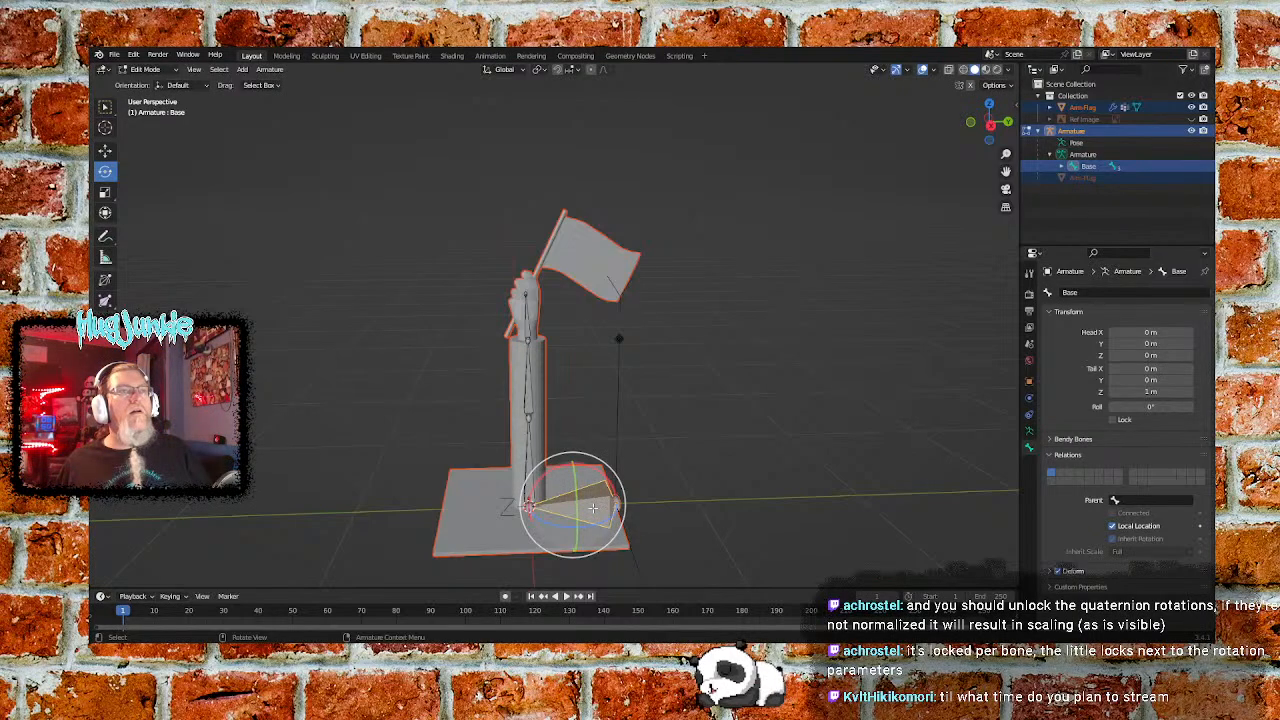
left_click(655, 400)
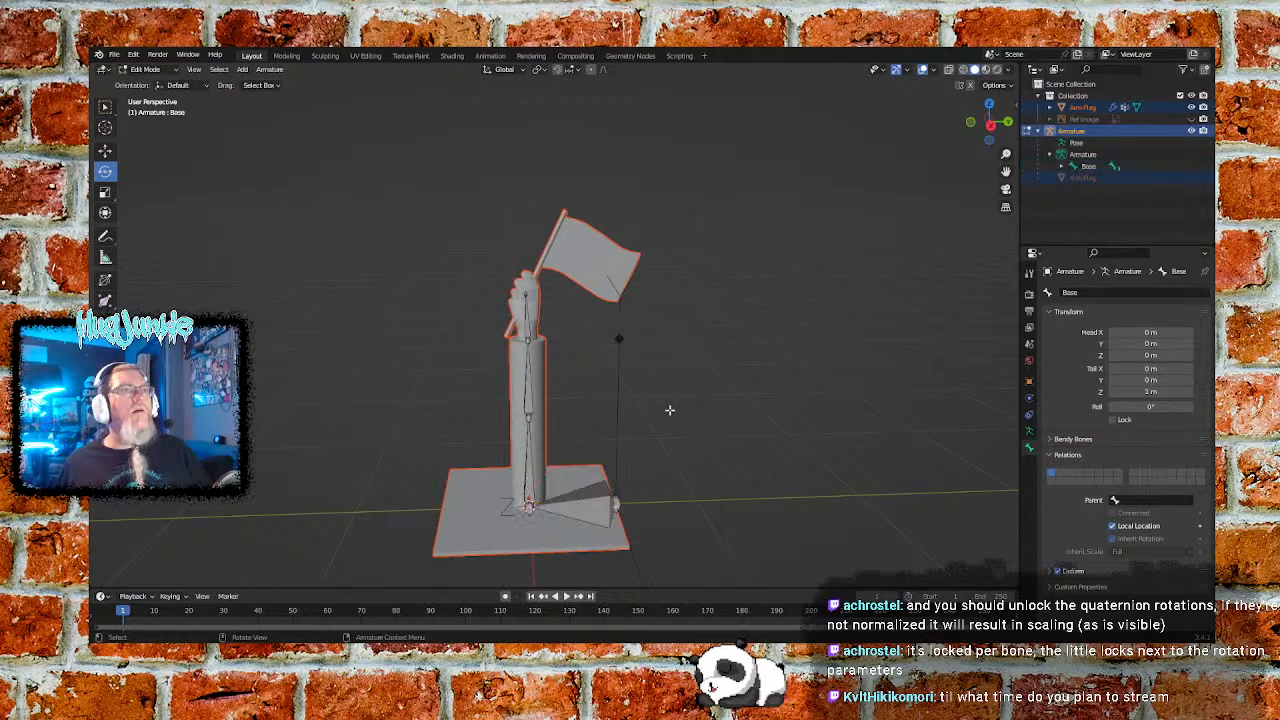
left_click(590, 504)
Return to Object Mode and select only the Armature object
left_click(150, 69)
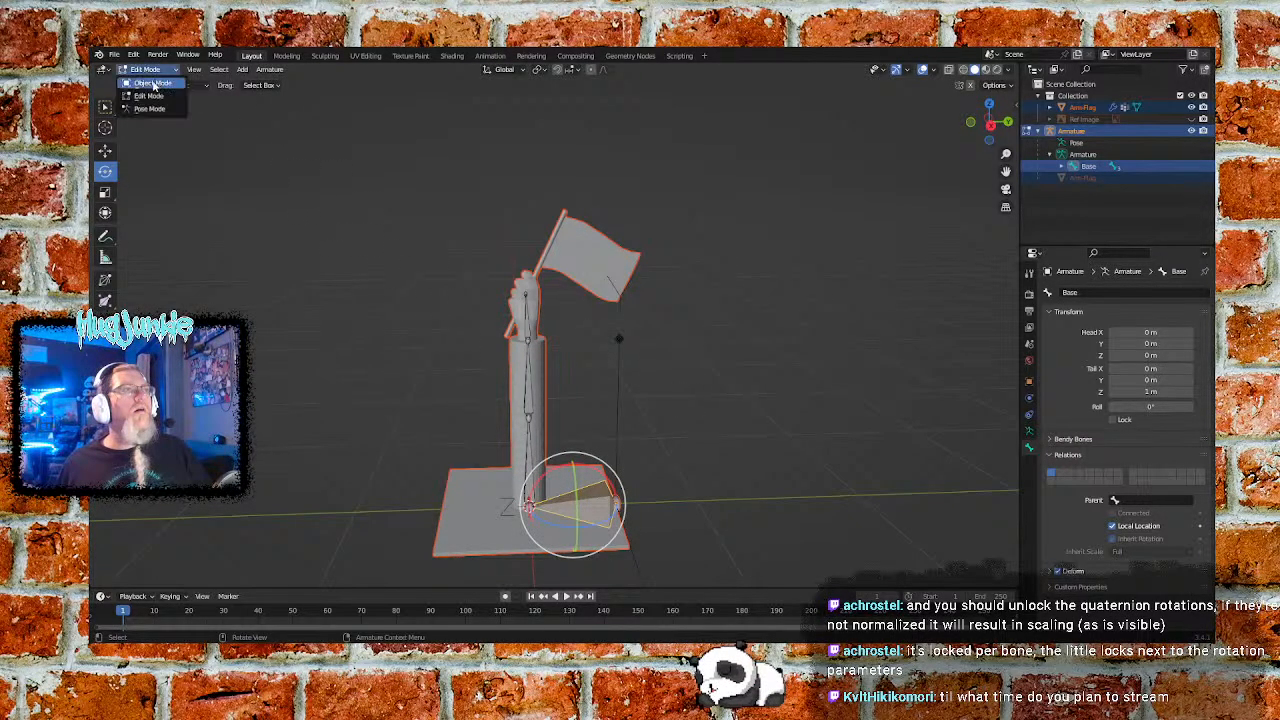
left_click(154, 84)
left_click(713, 393)
left_click(612, 505)
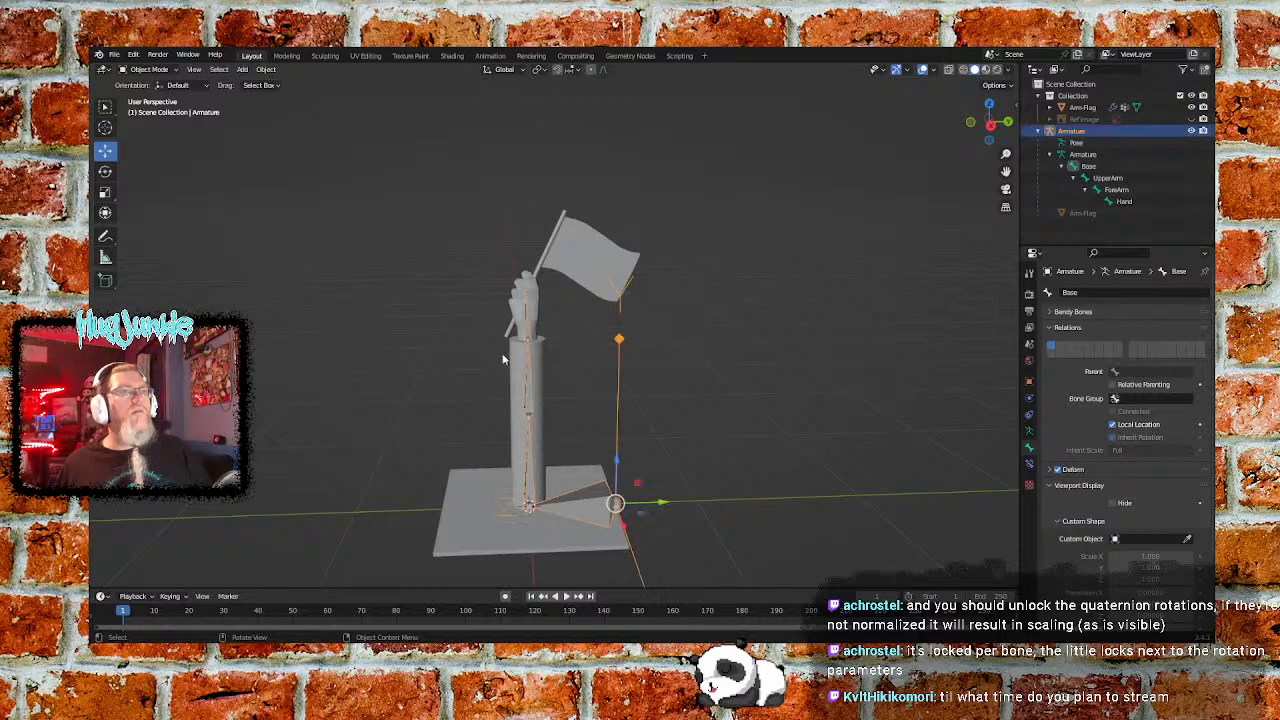
Enter Edit Mode on the armature and set the Armature object's rotation mode to Quaternion (WXYZ)
left_click(150, 69)
left_click(154, 97)
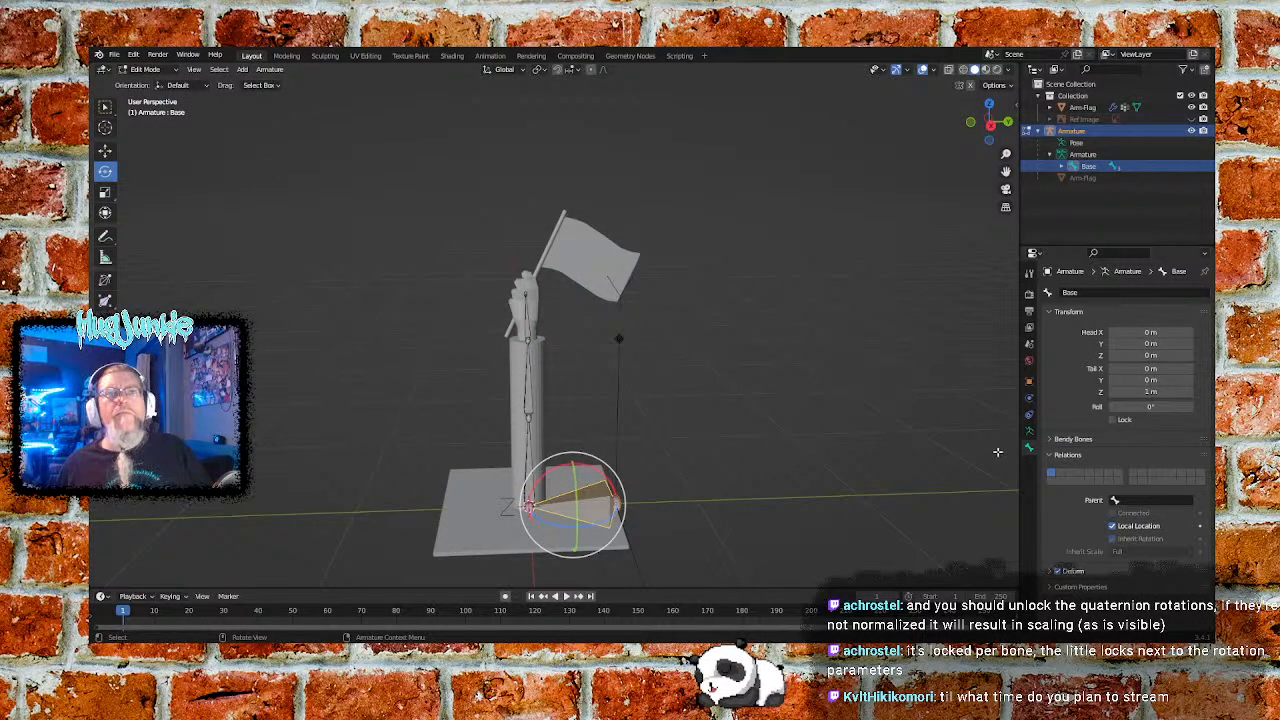
left_click(1029, 400)
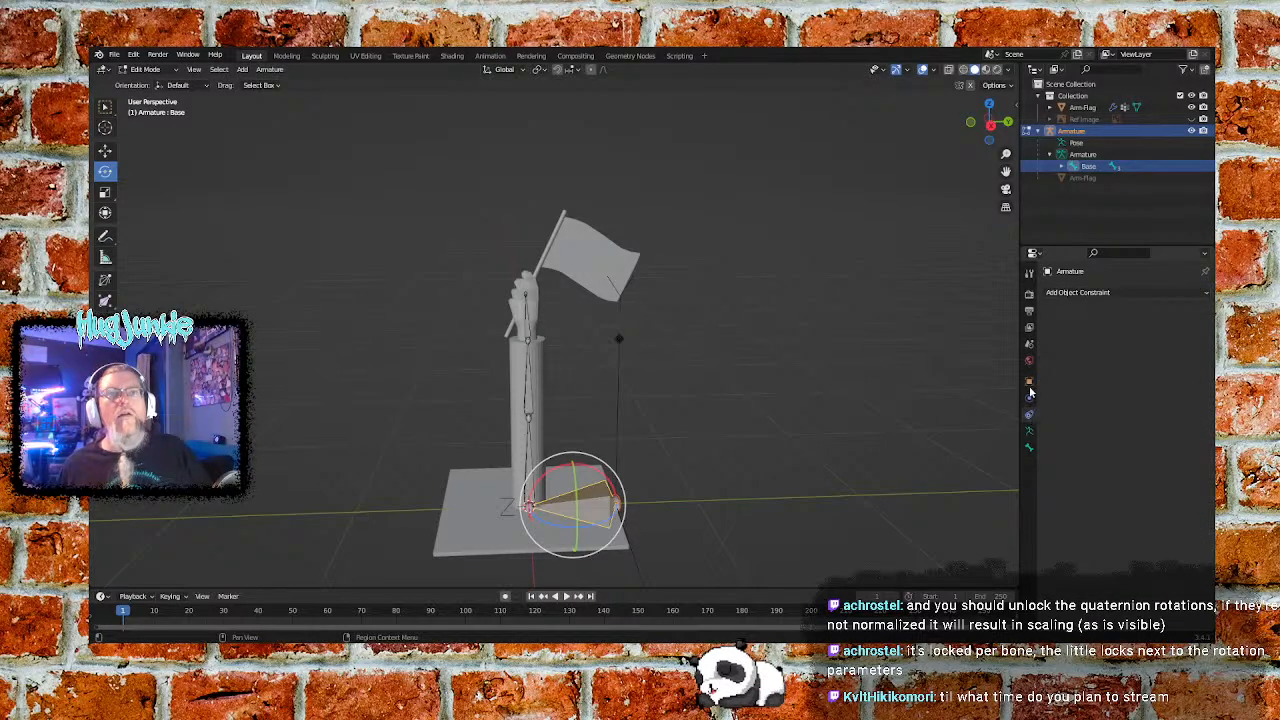
left_click(1029, 381)
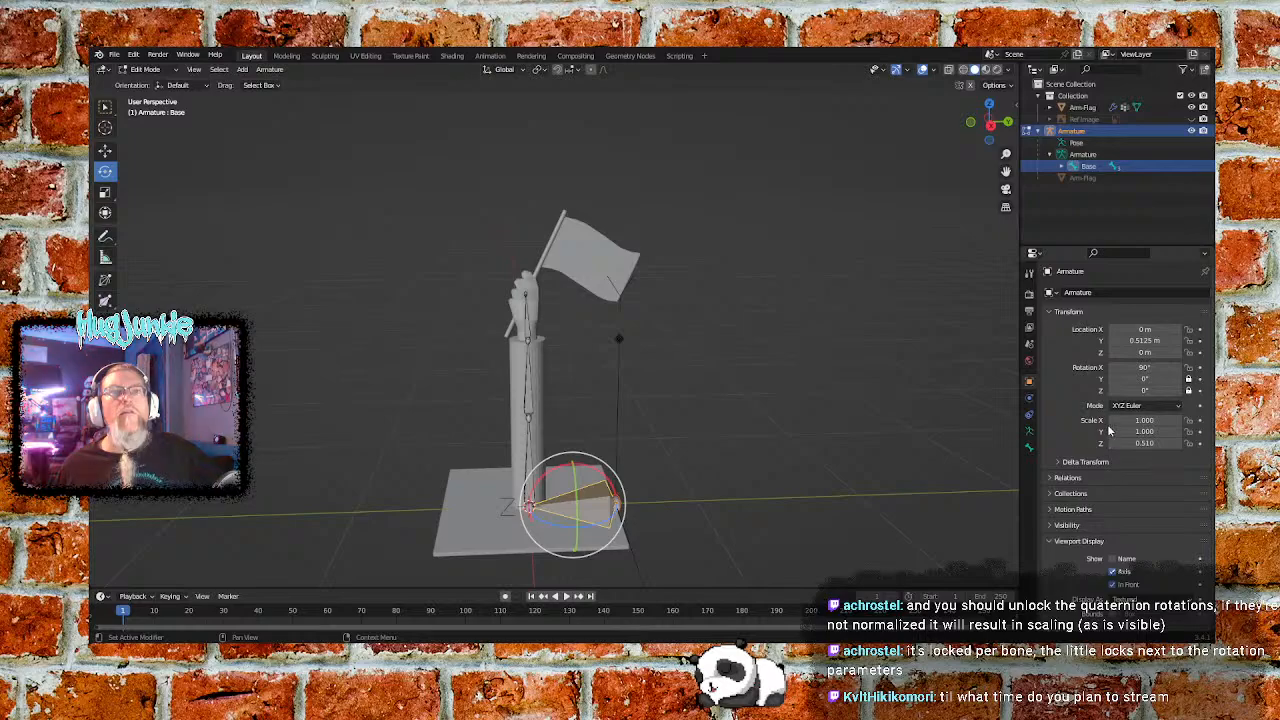
left_click(1178, 406)
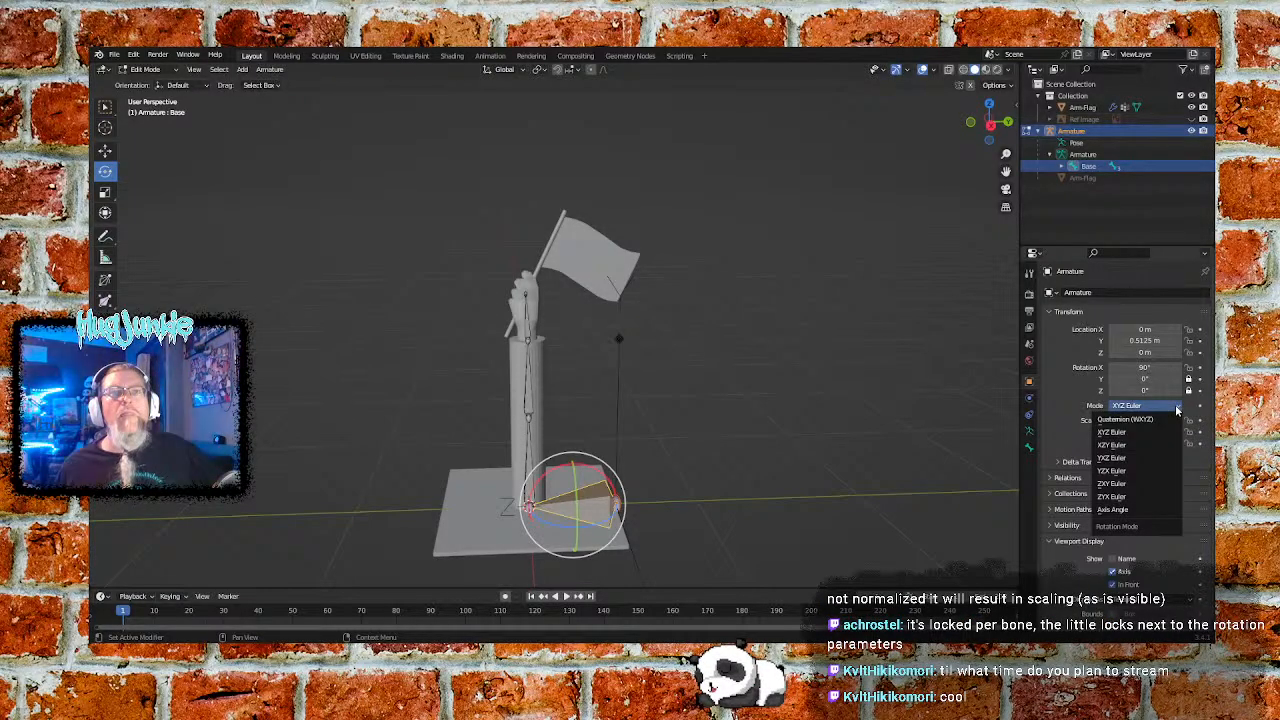
left_click(1178, 407)
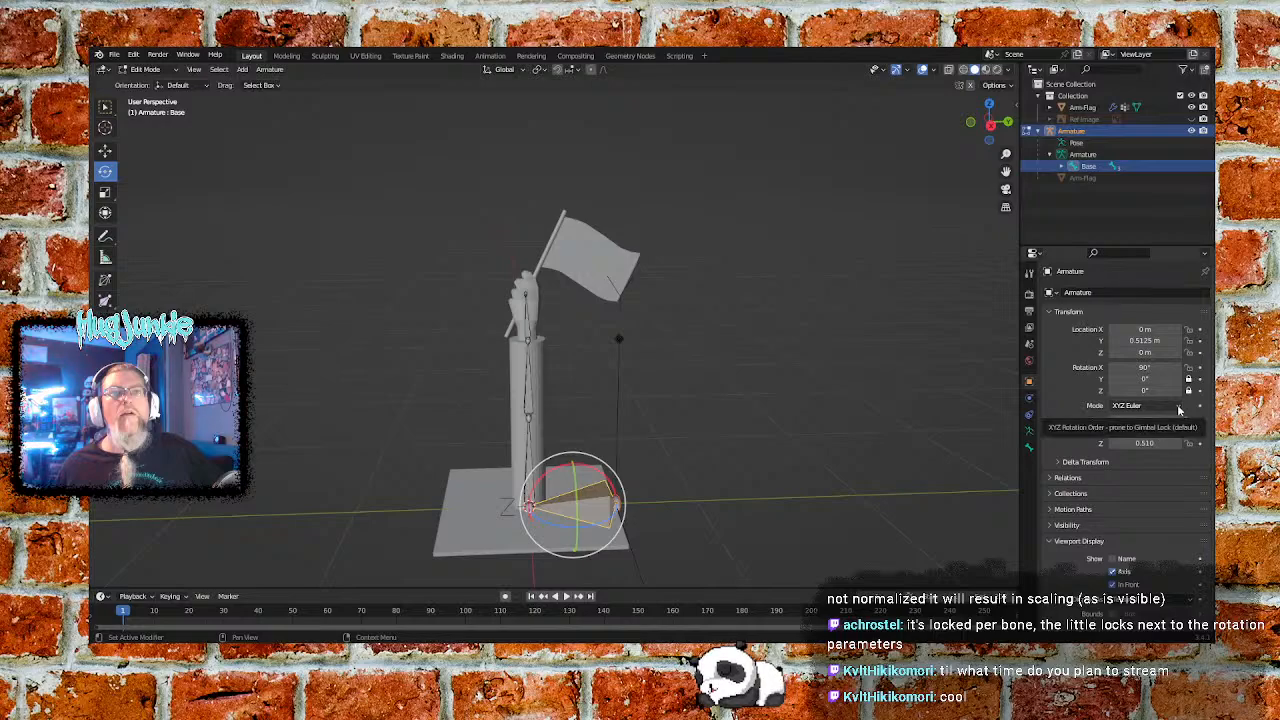
left_click(1178, 407)
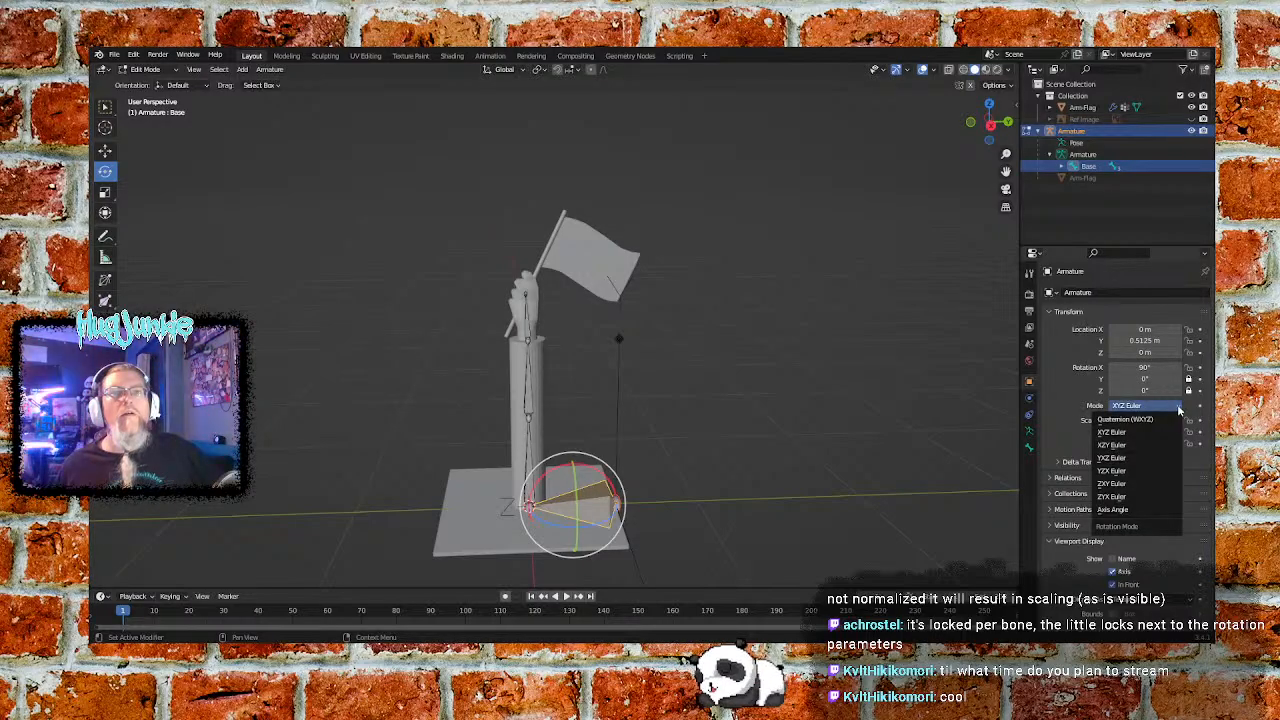
left_click(1176, 418)
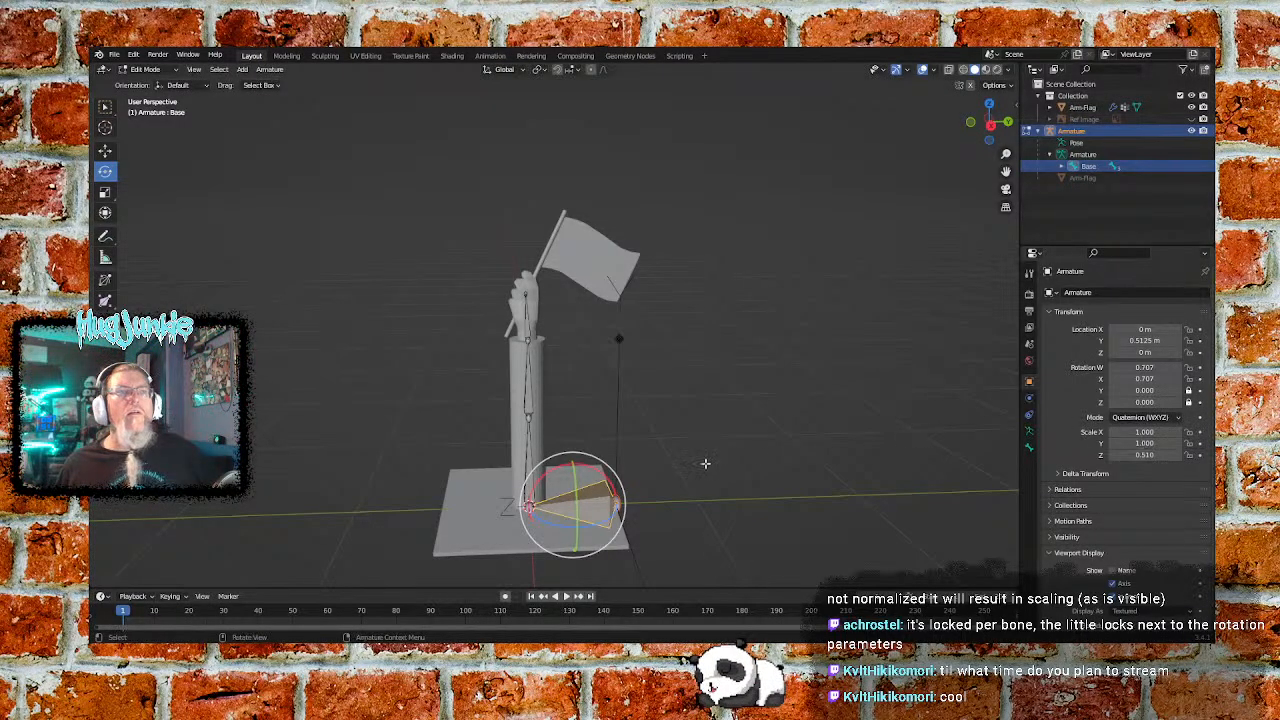
Undo the Armature's rotation mode change and the switch to Edit Mode
left_click(531, 463)
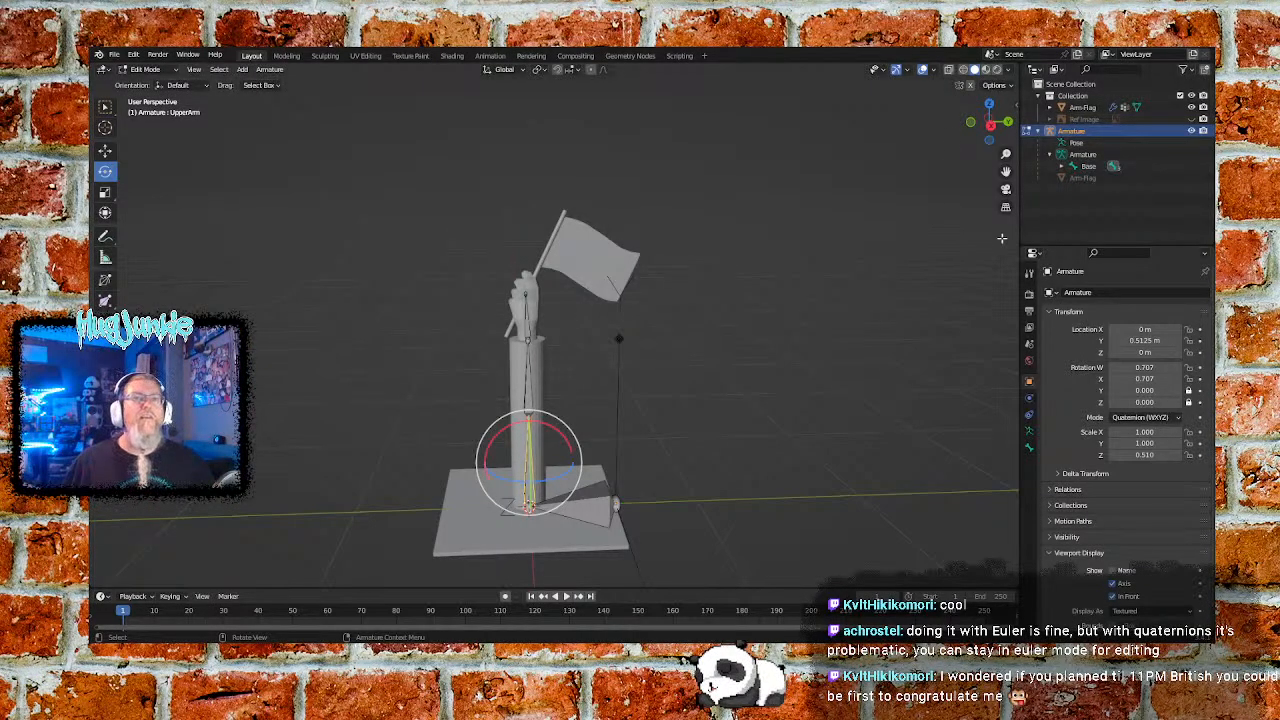
left_click(1163, 418)
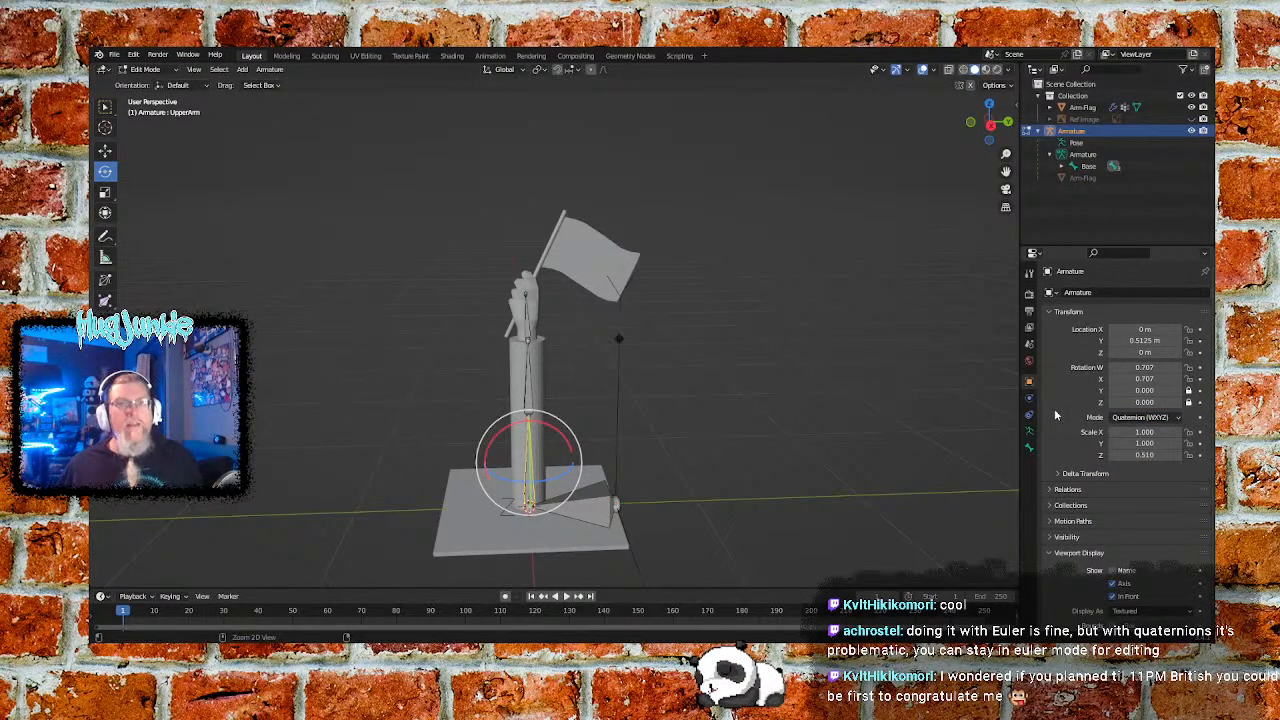
key("ctrl+z")
key("ctrl+z")
key("ctrl+z")
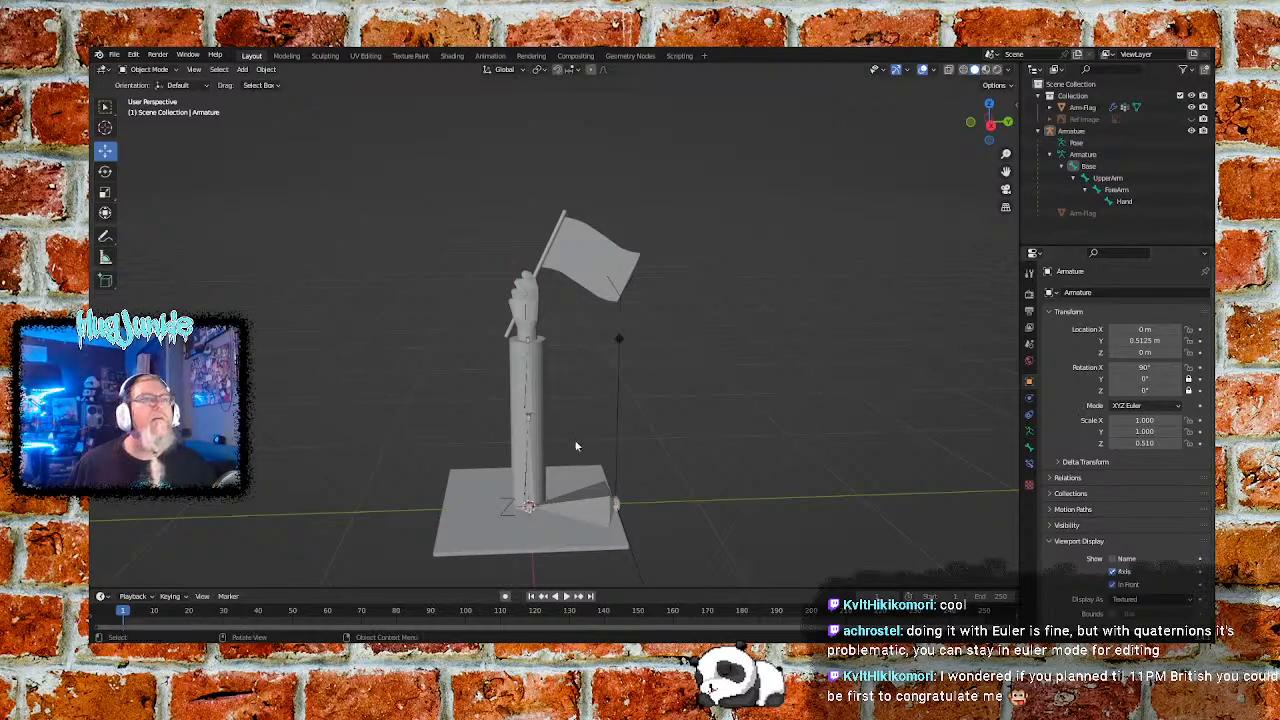
Select the Armature in Object Mode and apply its rotation and scale
left_click(591, 505)
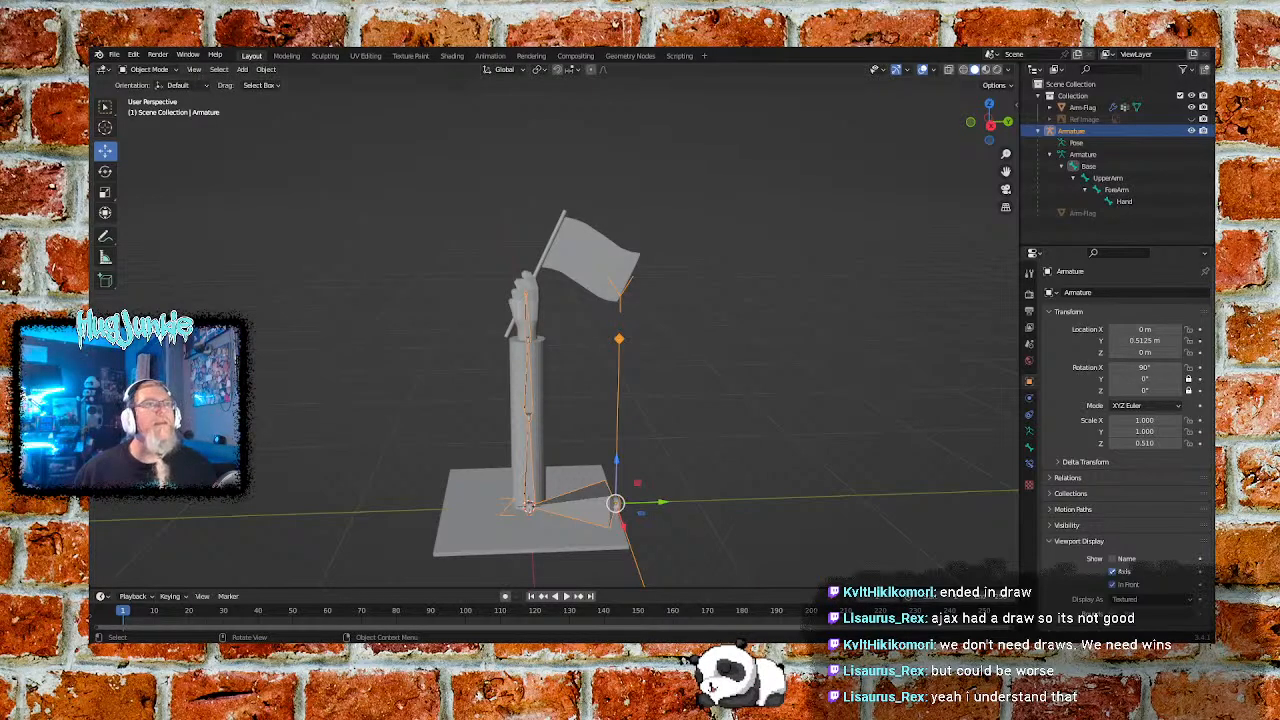
left_click(720, 390)
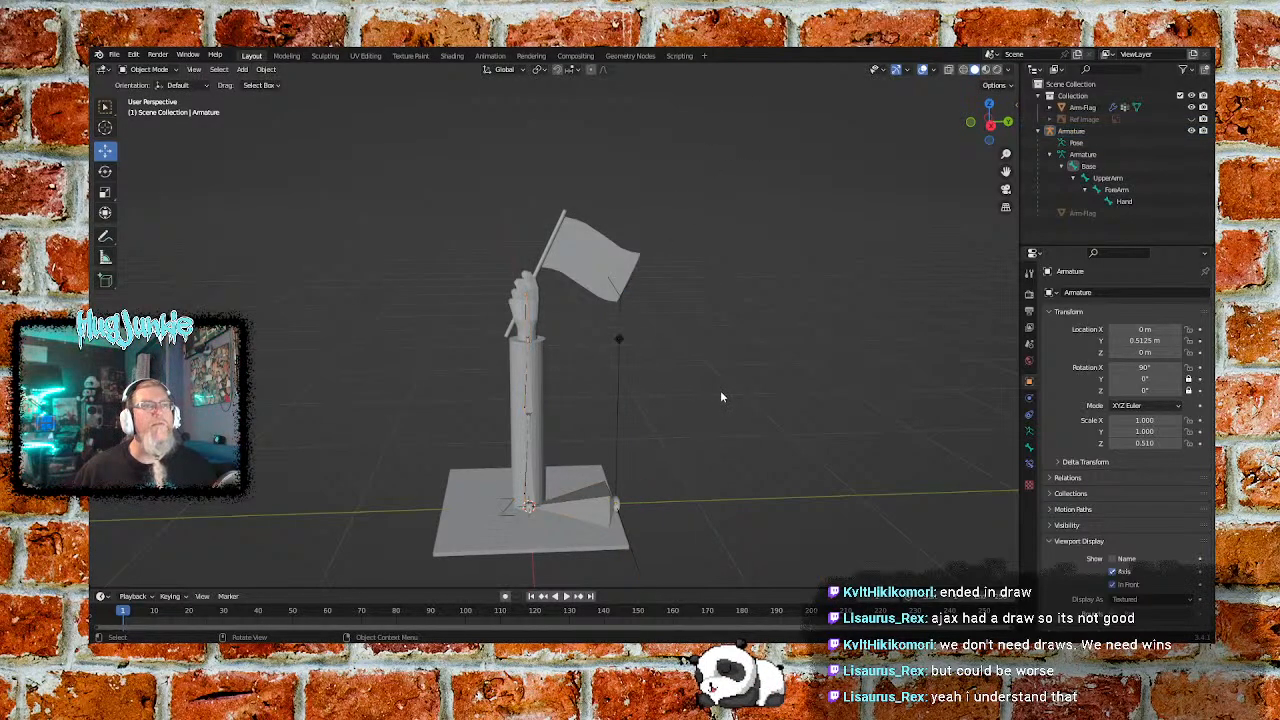
left_click(530, 501)
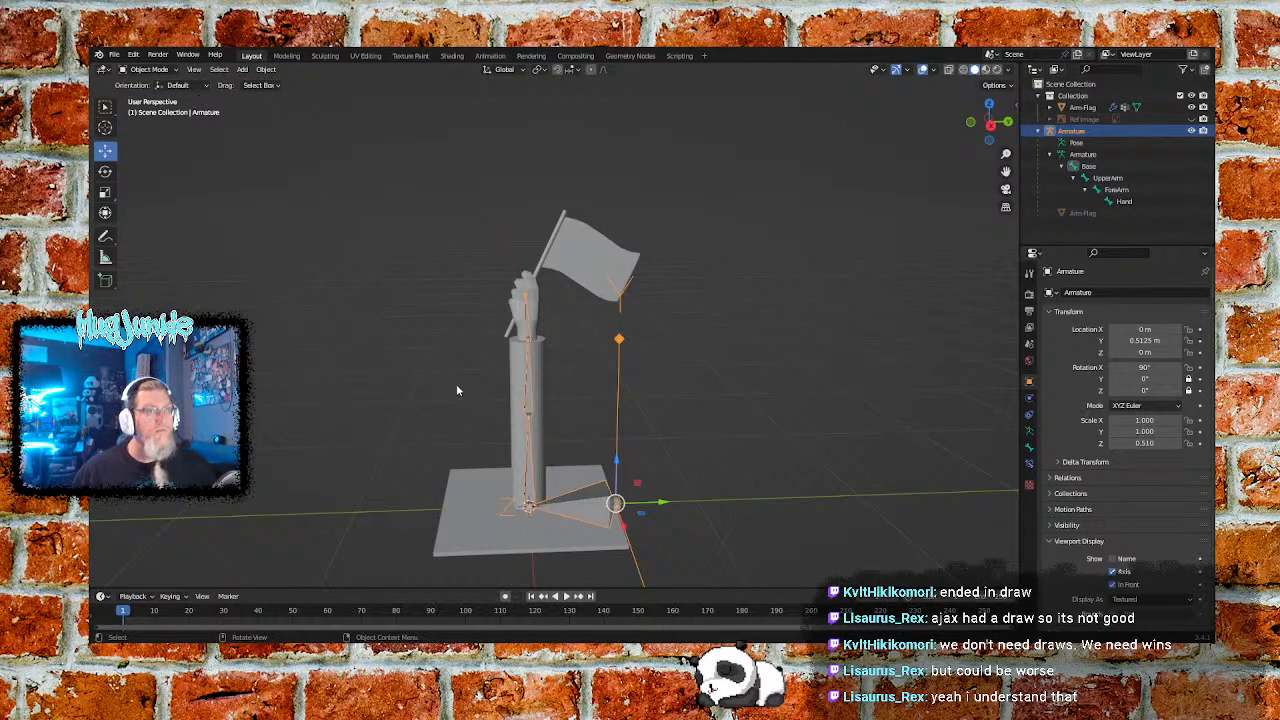
key("ctrl+a")
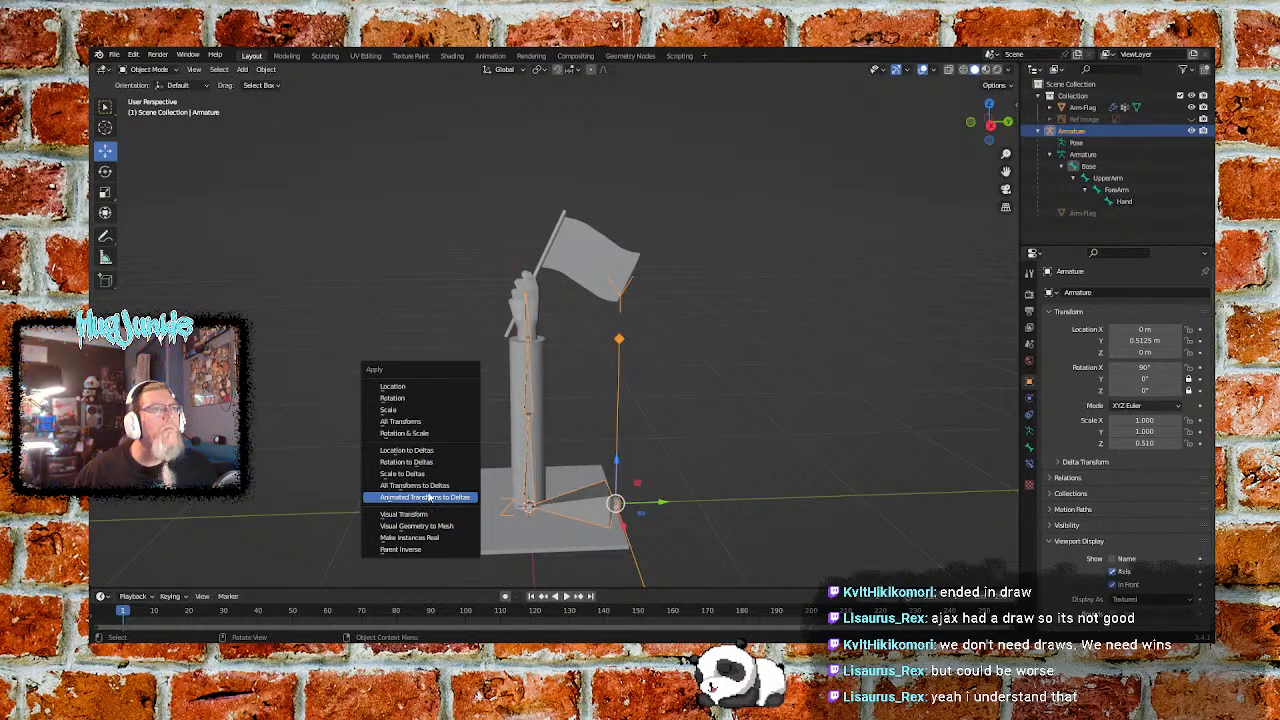
left_click(425, 434)
left_click(689, 447)
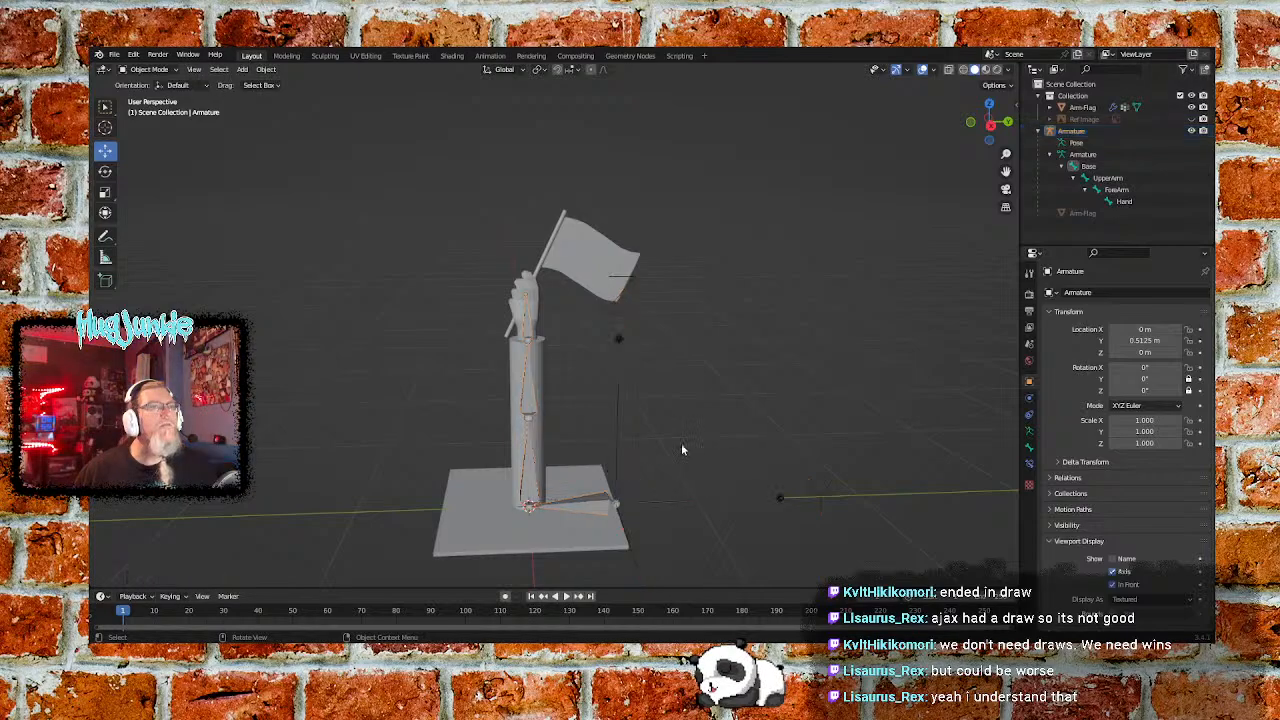
Repeat the Rotation & Scale application on the Armature, leaving the armature deselected
left_click(533, 477)
right_click(534, 478)
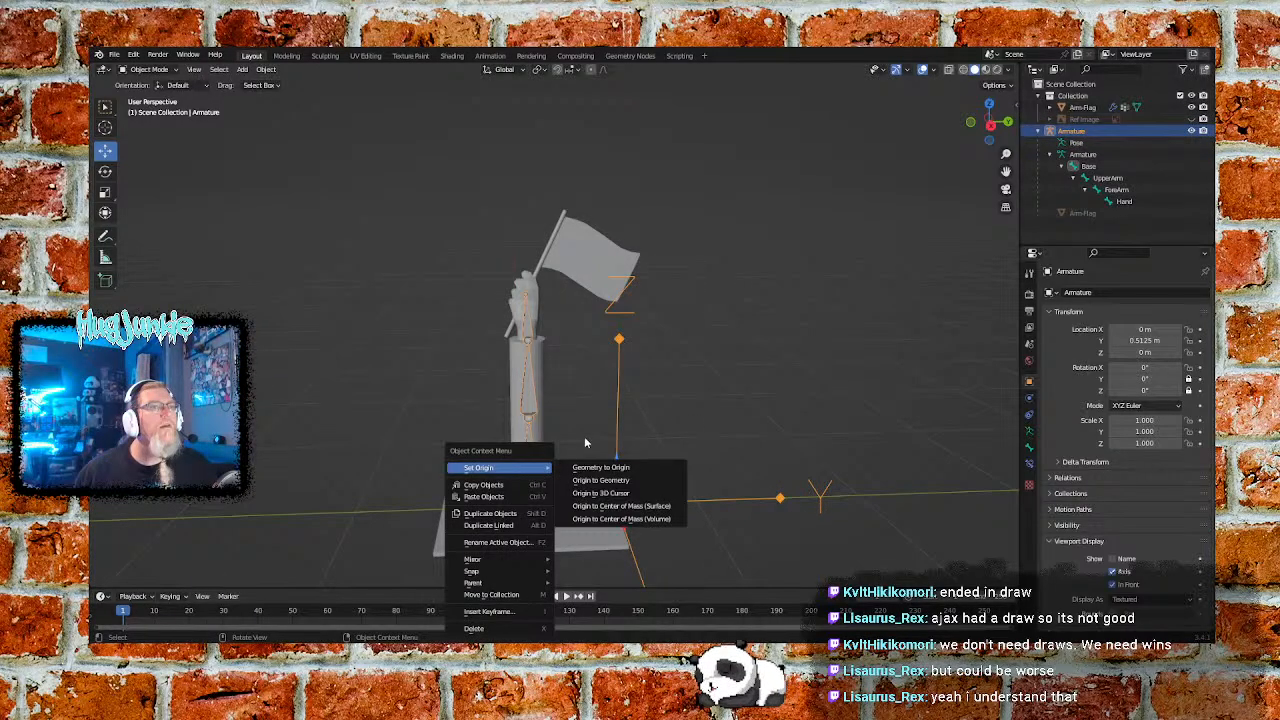
left_click(663, 403)
left_click(530, 481)
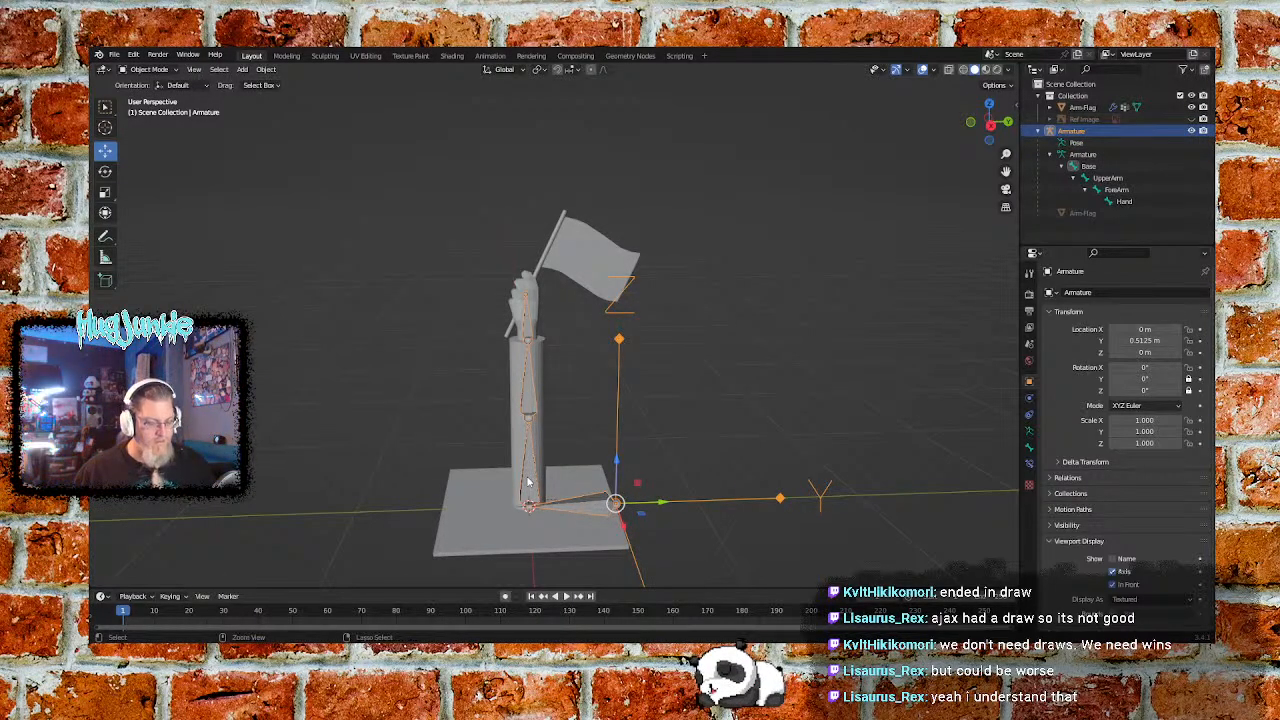
key("ctrl+a")
left_click(528, 481)
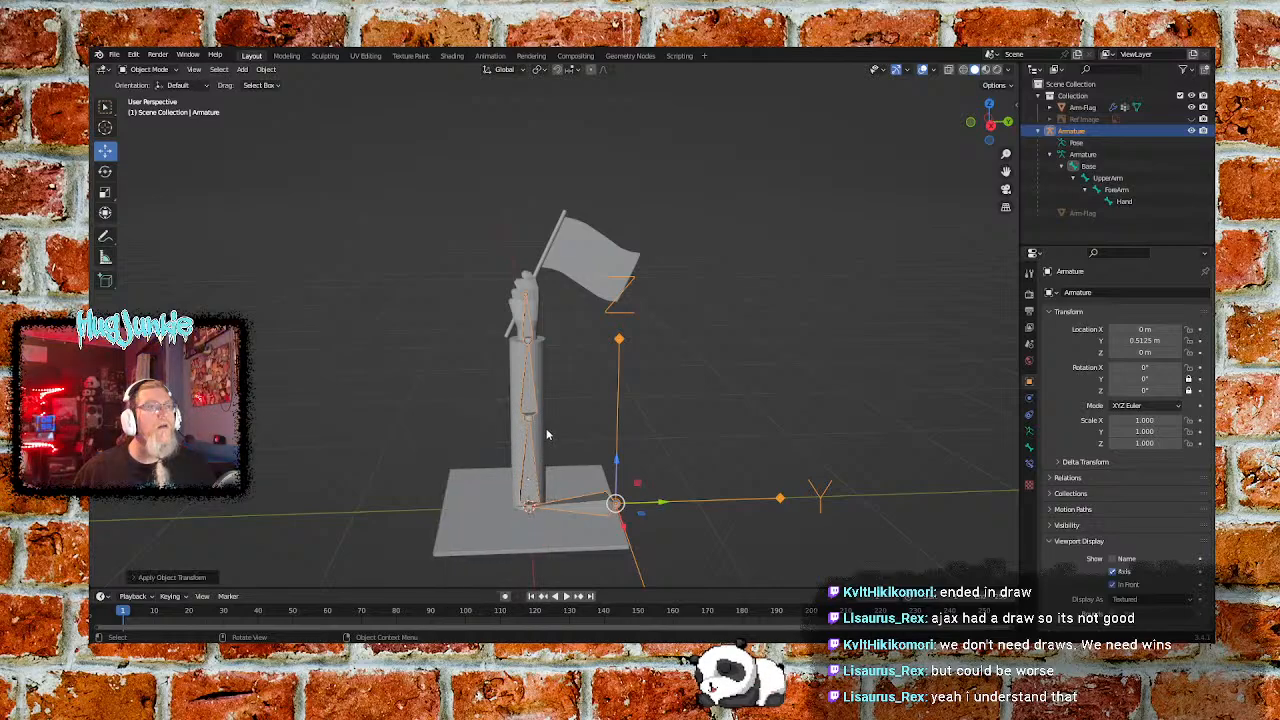
left_click(657, 380)
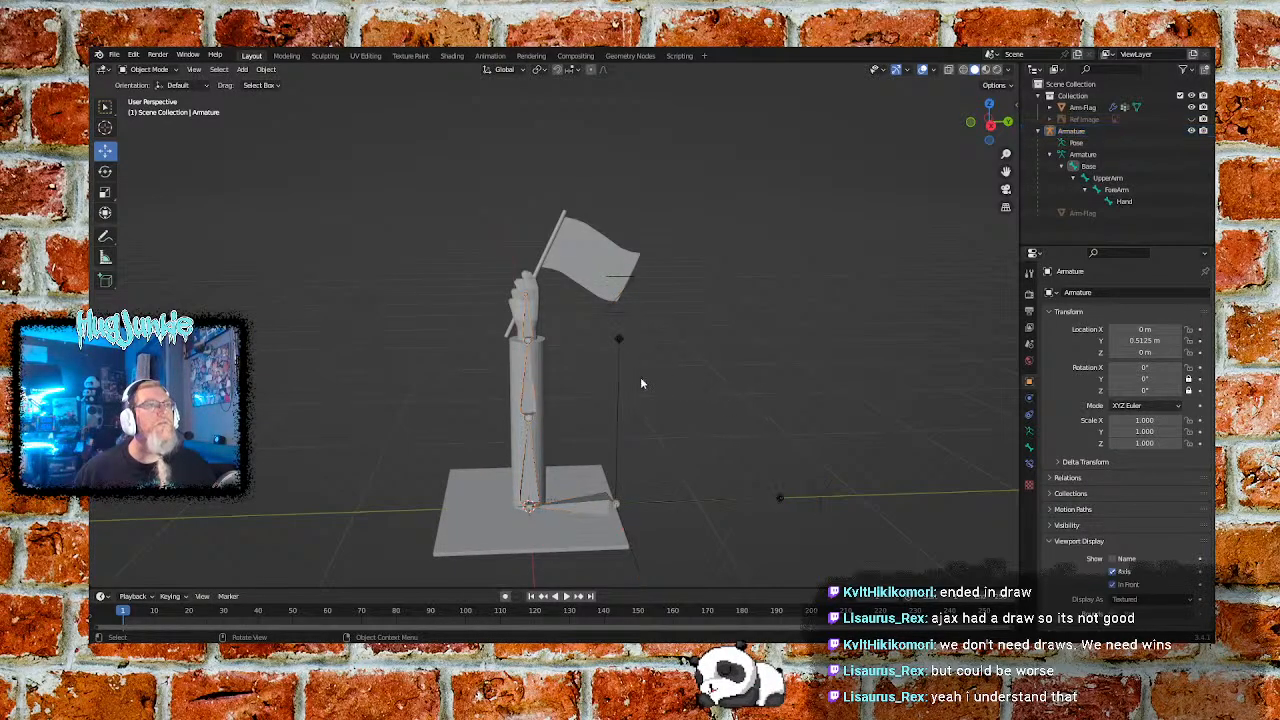
left_click(588, 511)
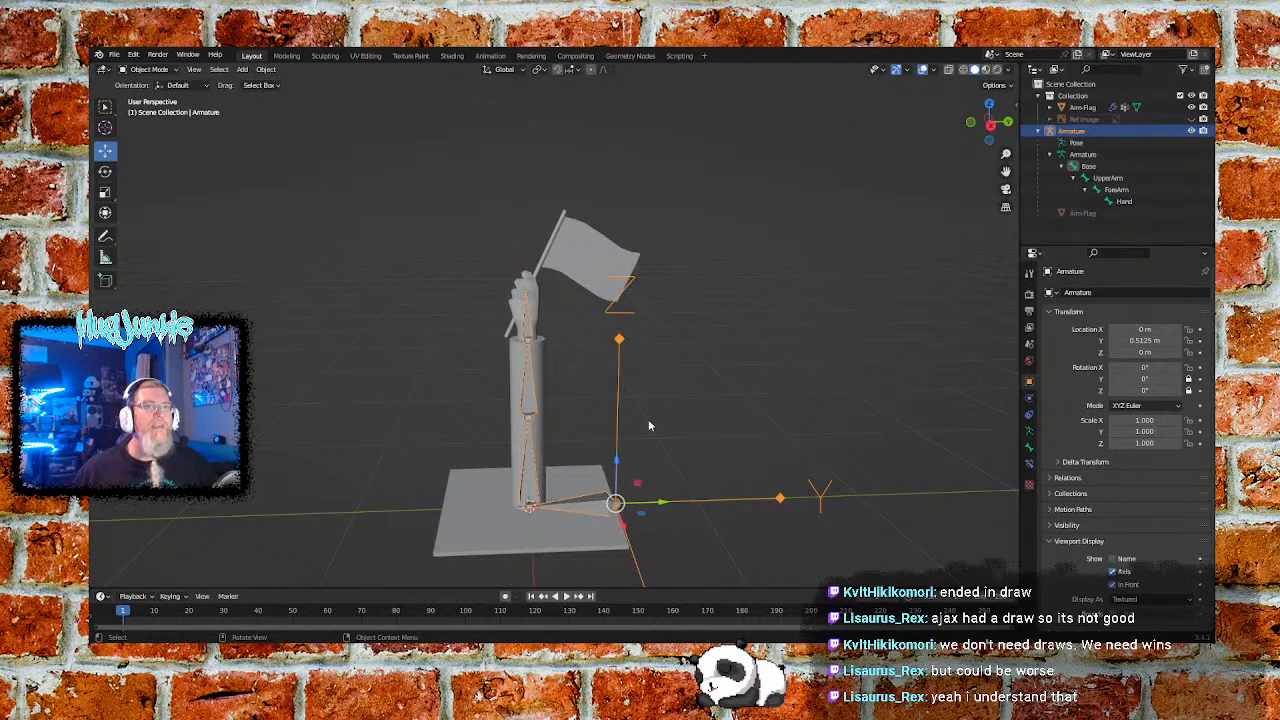
left_click(585, 357)
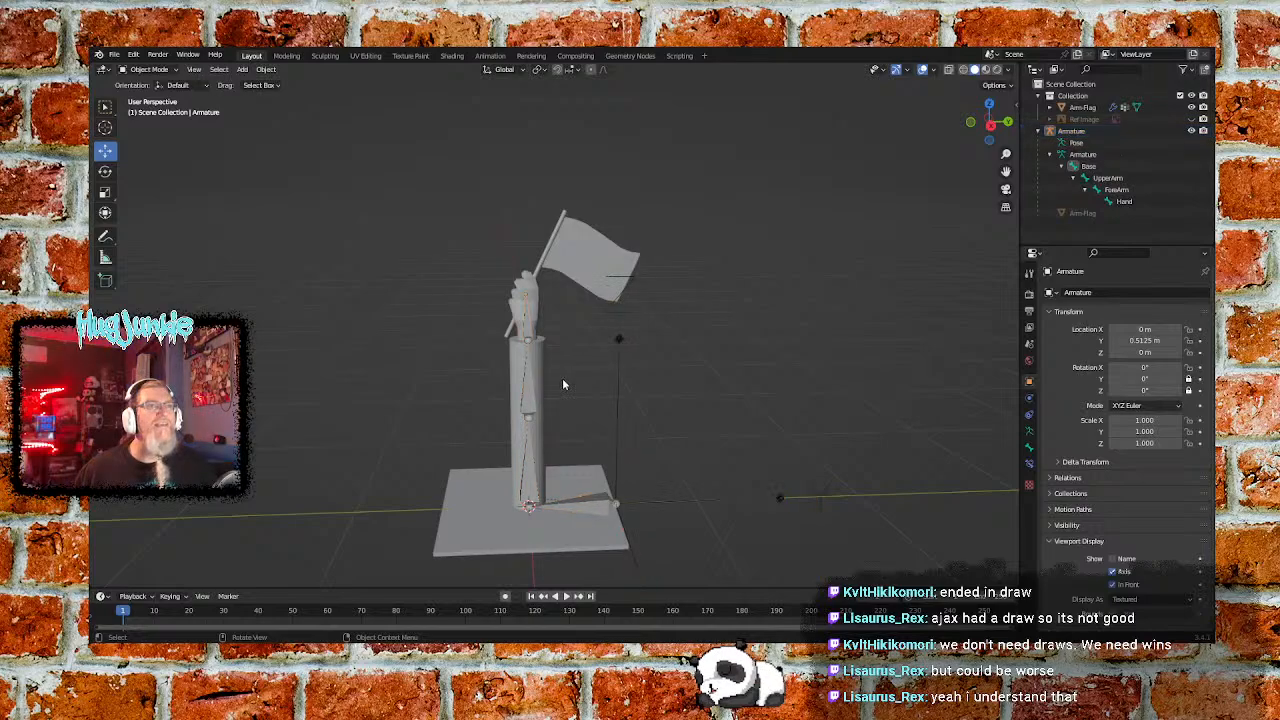
Apply the rotation and scale of the Arm-Flag mesh, leaving it deselected
left_click(582, 263)
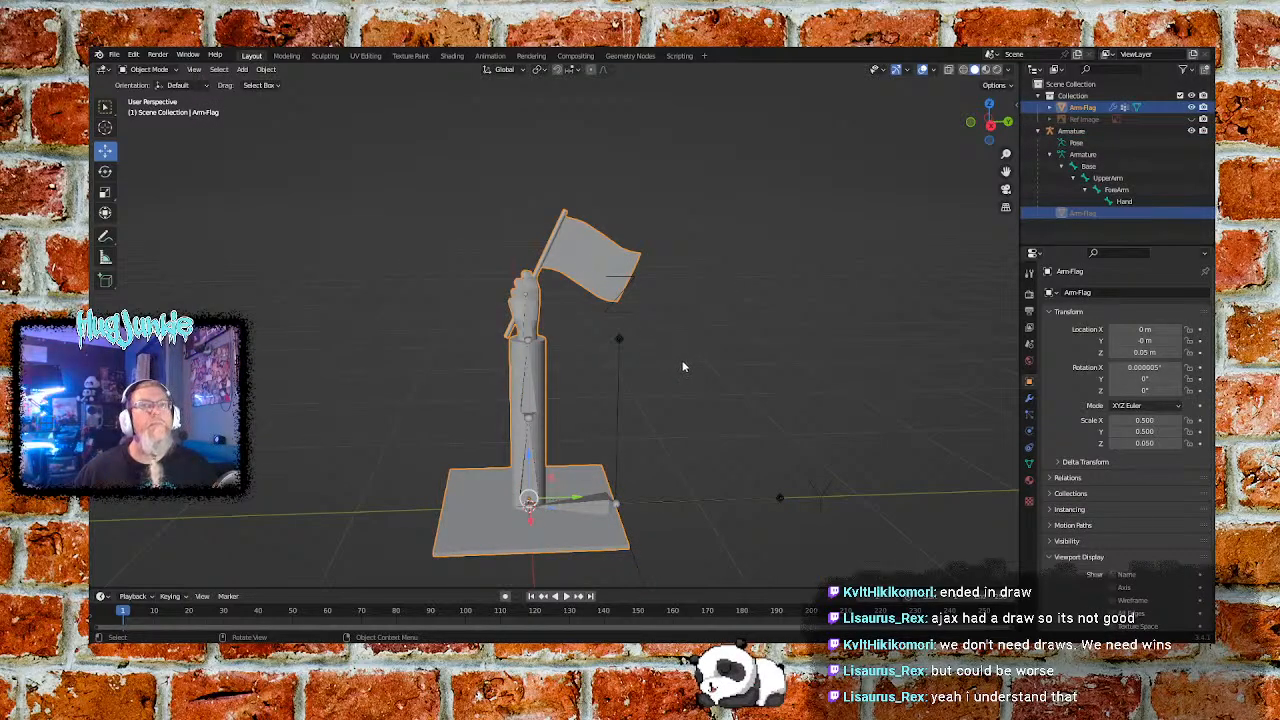
left_click(452, 422)
left_click(471, 499)
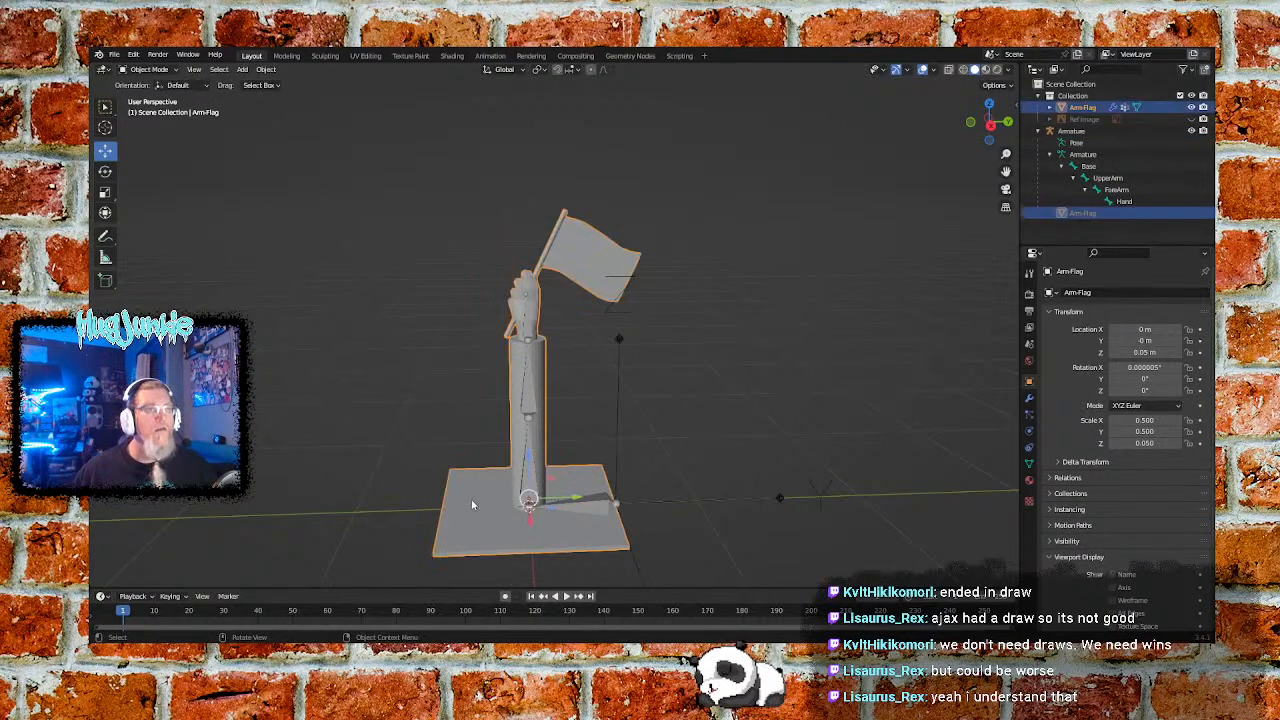
key("ctrl+a")
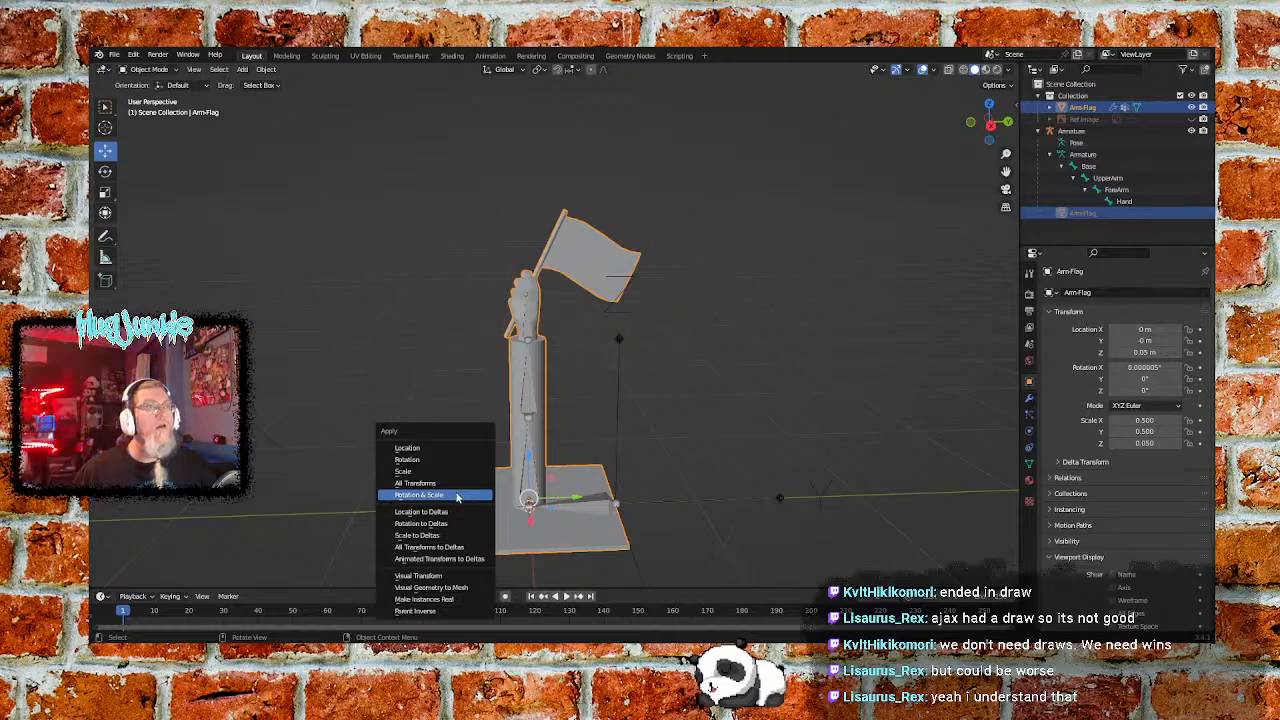
left_click(453, 497)
left_click(681, 417)
left_click(513, 509)
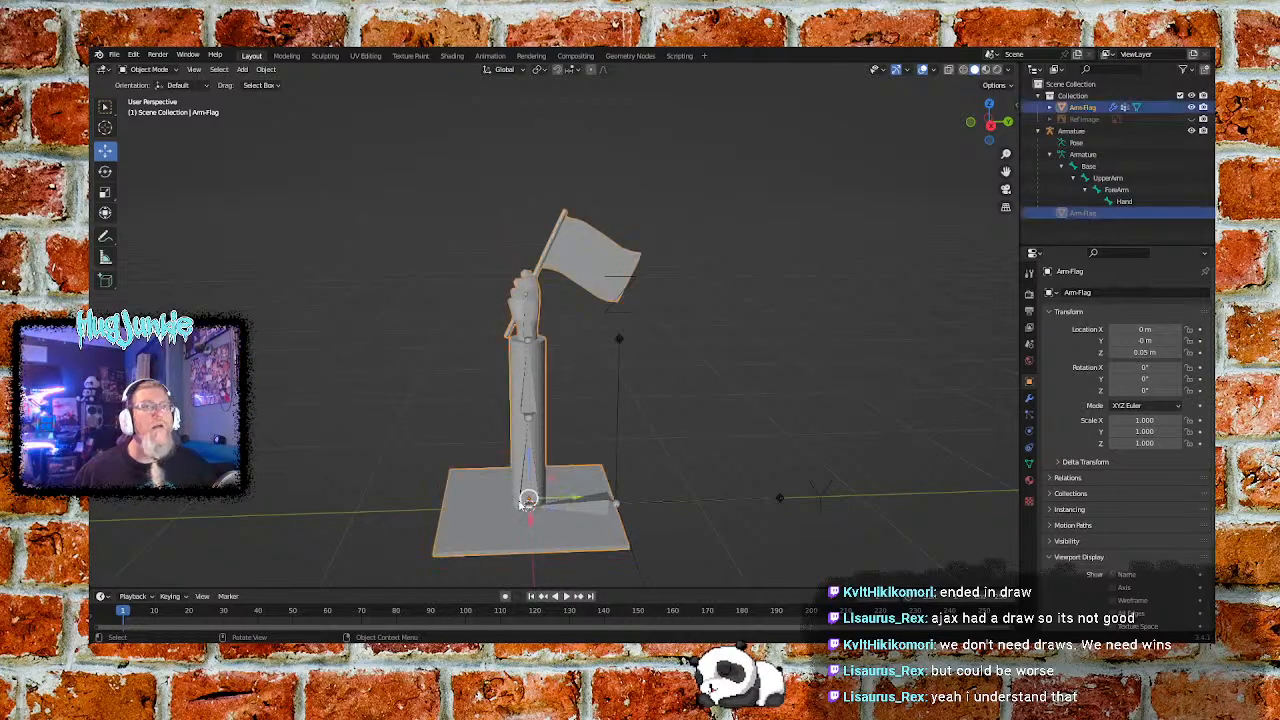
left_click(706, 391)
left_click(587, 258)
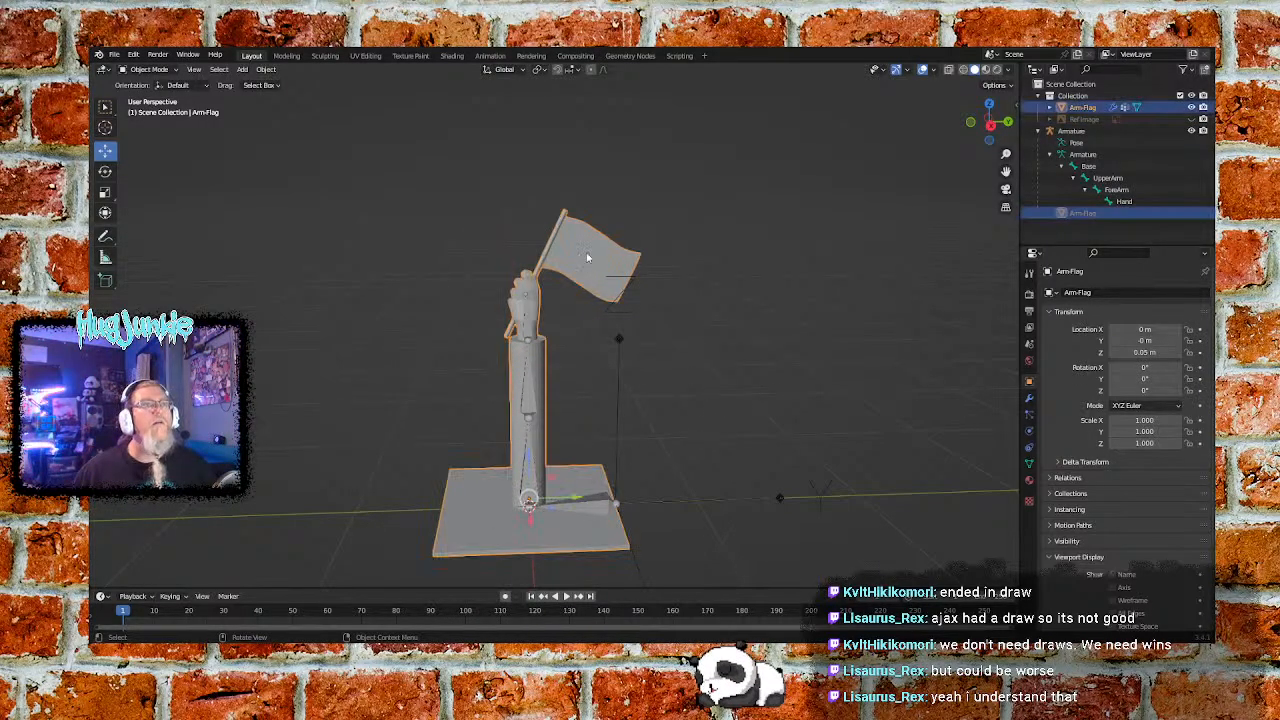
left_click(706, 380)
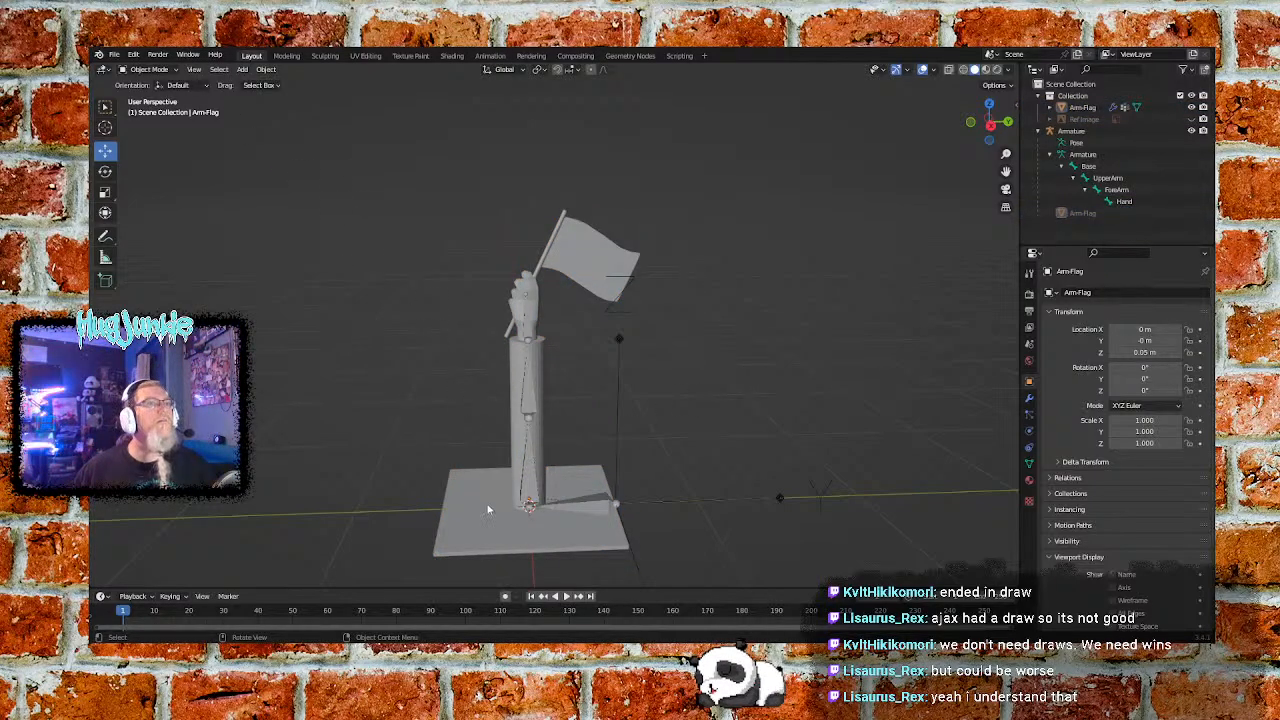
left_click(587, 510)
left_click(482, 507, "shift")
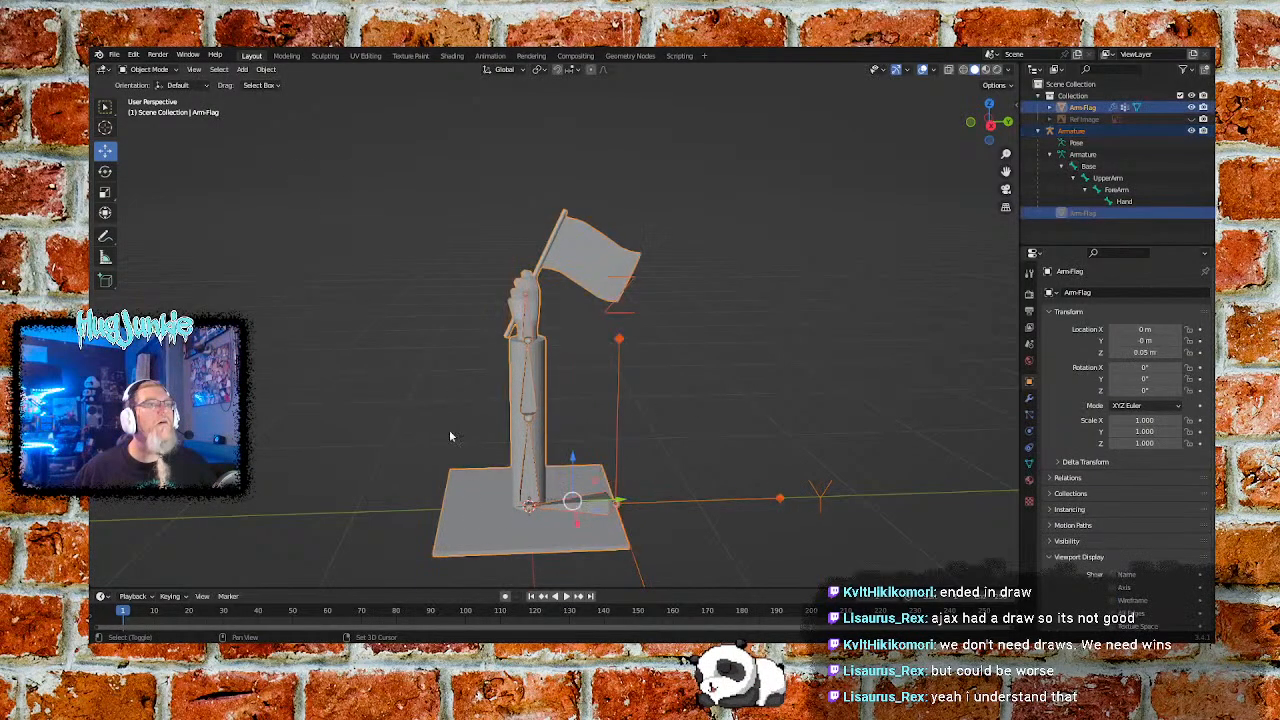
left_click(152, 69)
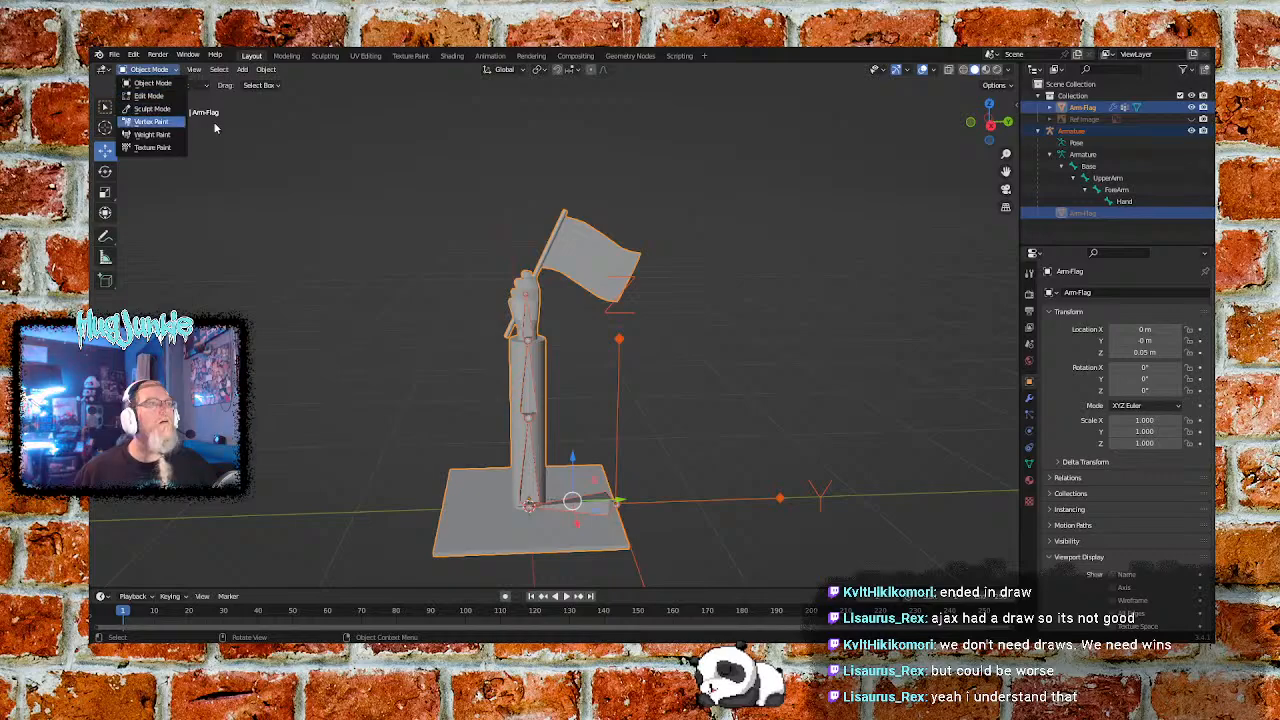
left_click(373, 316)
Select the Arm-Flag mesh and then the Armature as active object, and switch to Pose Mode
left_click(487, 511)
left_click(585, 507, "shift")
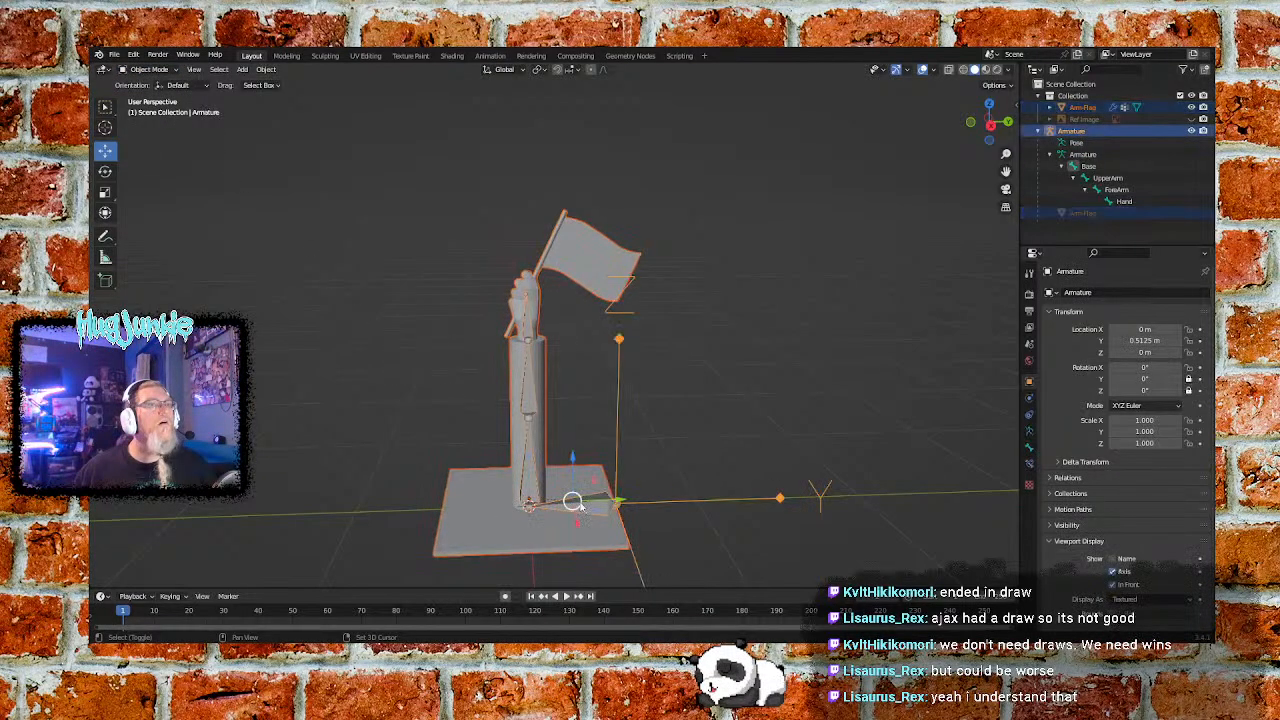
left_click(152, 69)
left_click(149, 108)
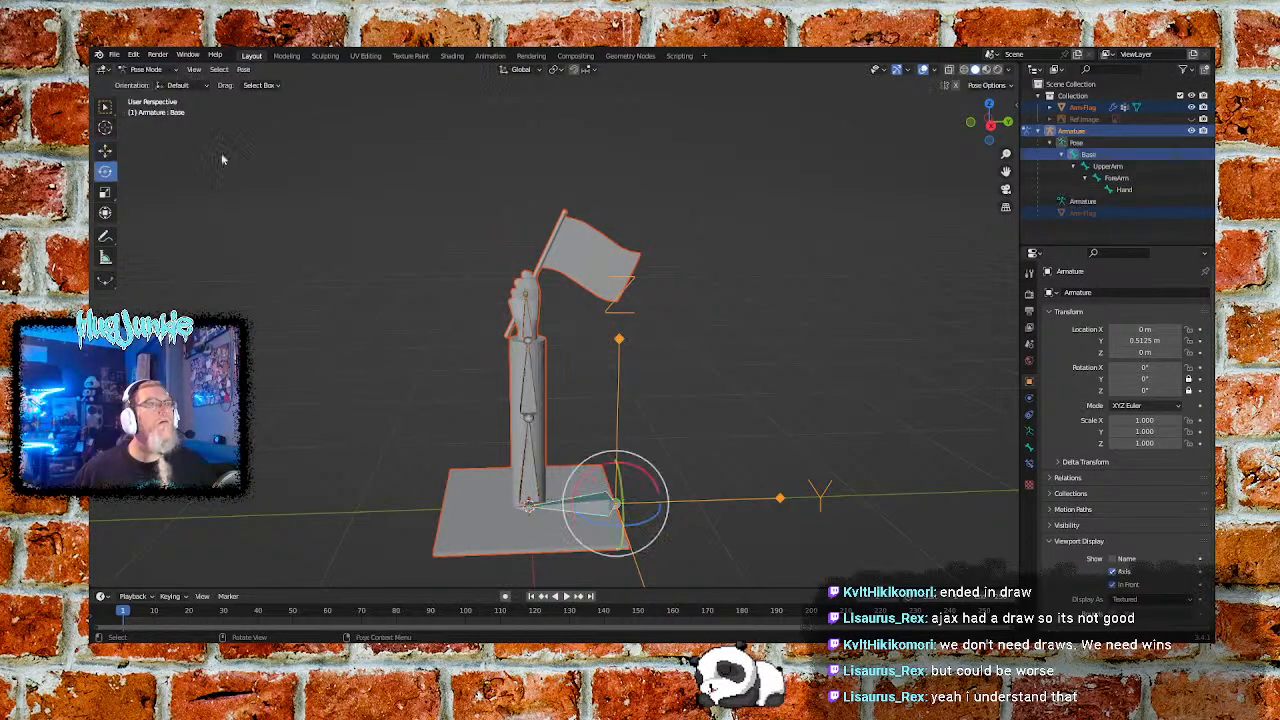
Try rotating the ForeArm bone about the X axis to check how the mesh deforms
left_click(527, 458)
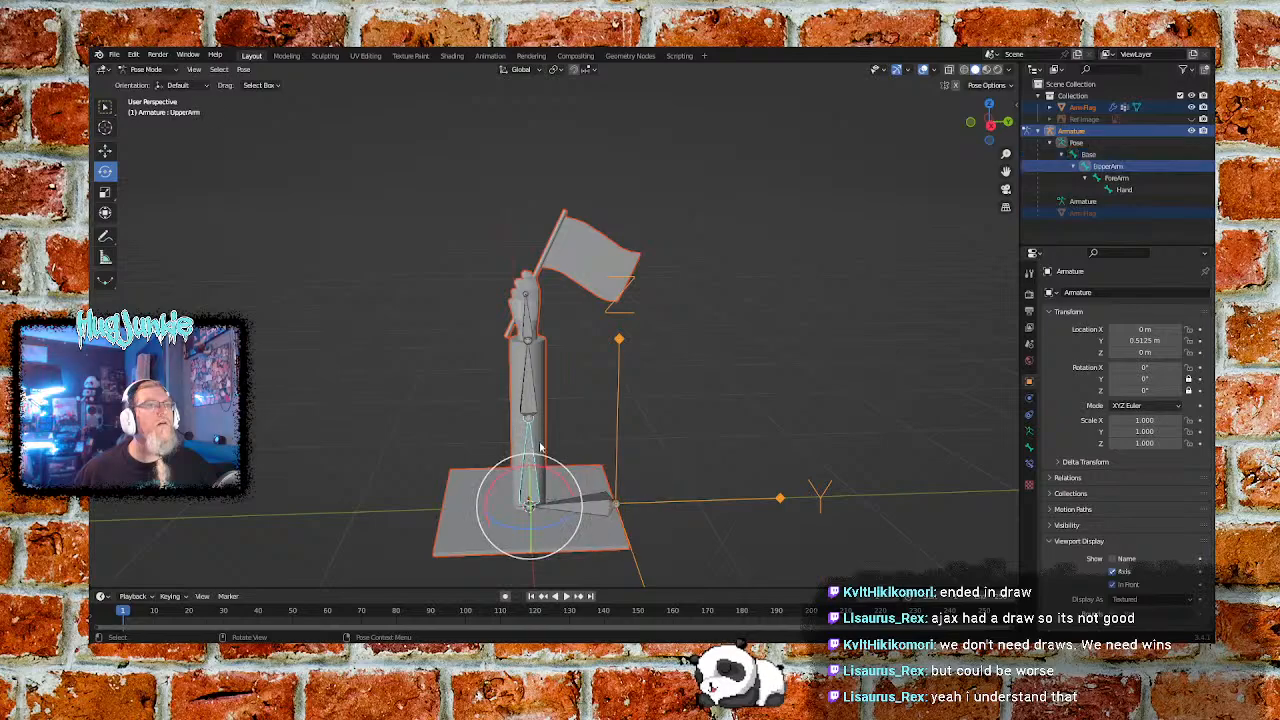
left_click(532, 408)
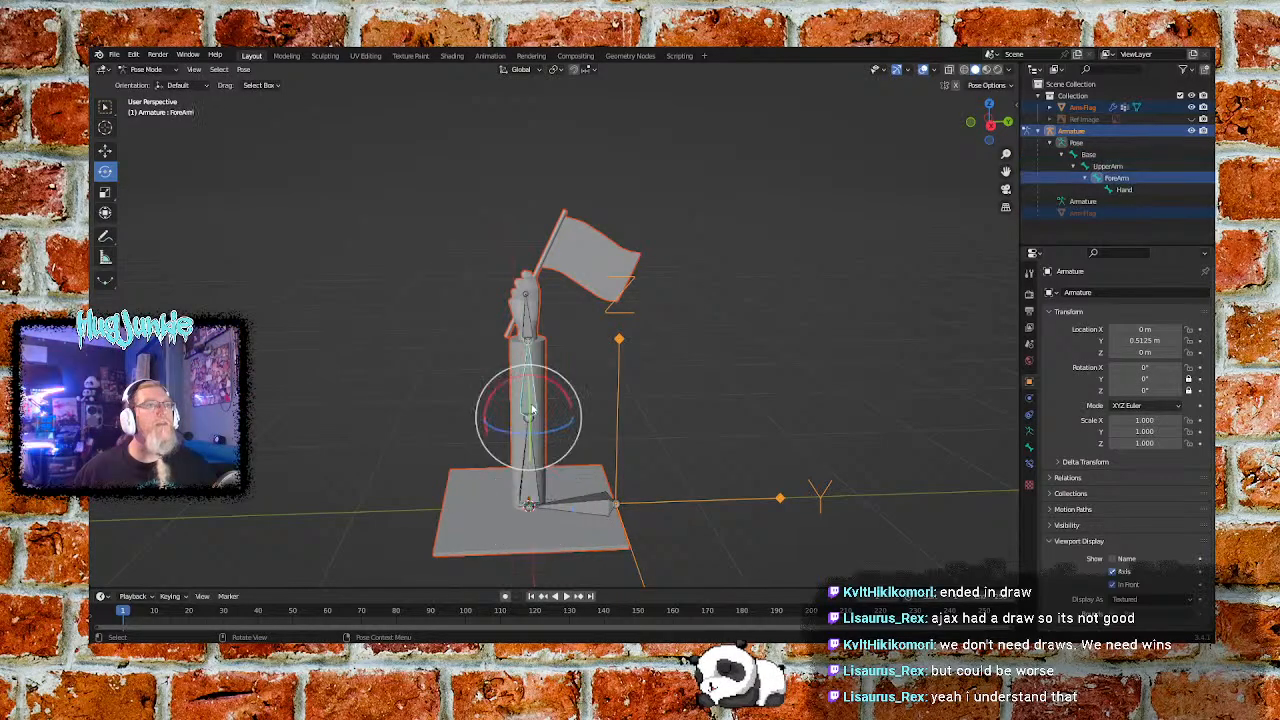
left_click_drag(557, 386, 554, 327)
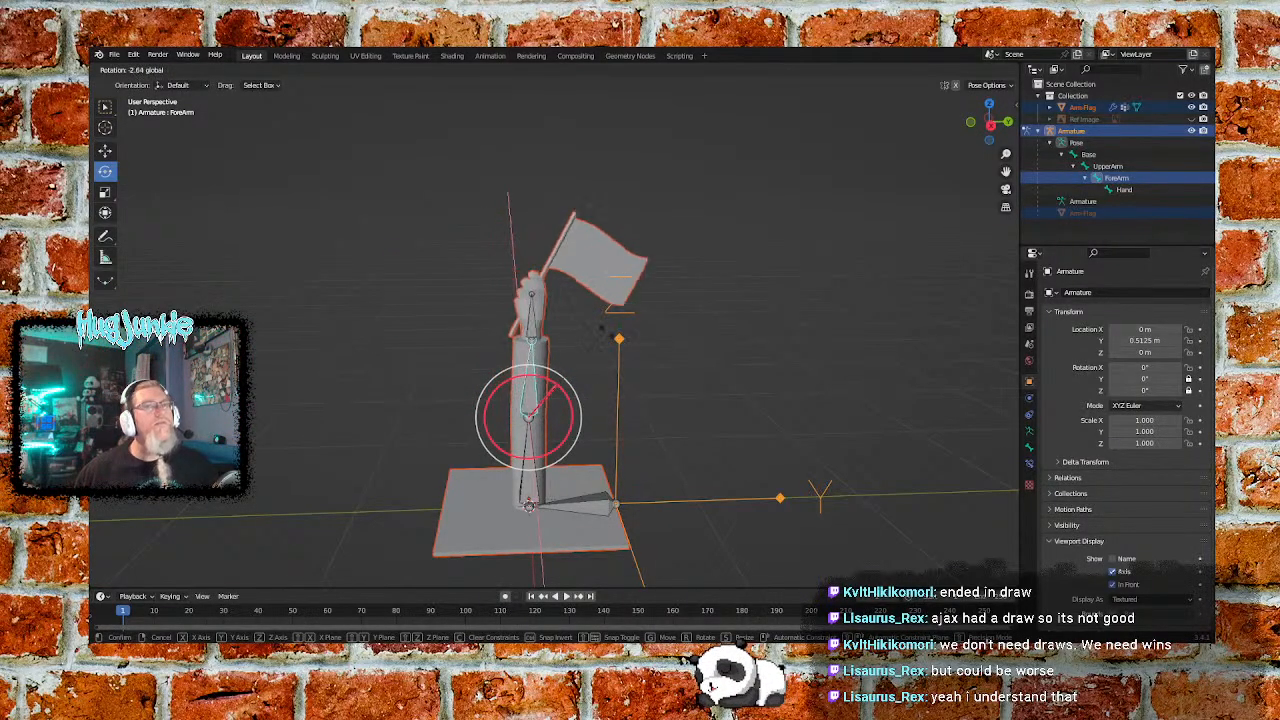
left_click_drag(584, 333, 563, 372)
Try rotating the UpperArm bone slightly, undo the rotation, and deselect the bone
left_click(531, 510)
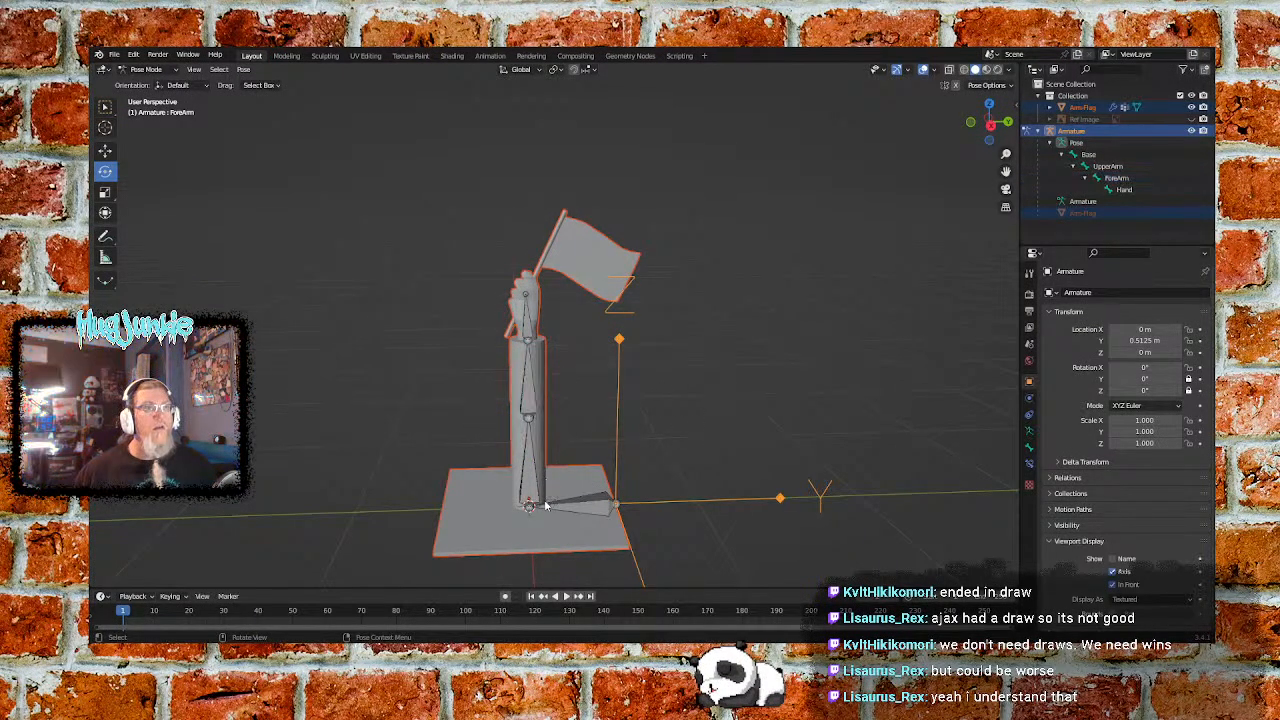
mouse_move(547, 474)
left_mouse_down()
mouse_move(566, 486)
mouse_move(533, 453)
mouse_move(560, 460)
mouse_move(522, 447)
mouse_move(562, 460)
mouse_move(520, 446)
mouse_move(560, 458)
mouse_move(505, 455)
mouse_move(600, 470)
mouse_move(502, 450)
mouse_move(533, 444)
mouse_move(600, 470)
mouse_move(505, 452)
mouse_move(600, 470)
mouse_move(505, 452)
mouse_move(530, 444)
mouse_move(598, 468)
mouse_move(506, 450)
mouse_move(597, 467)
mouse_move(507, 448)
mouse_move(596, 467)
mouse_move(520, 446)
mouse_move(558, 458)
left_mouse_up()
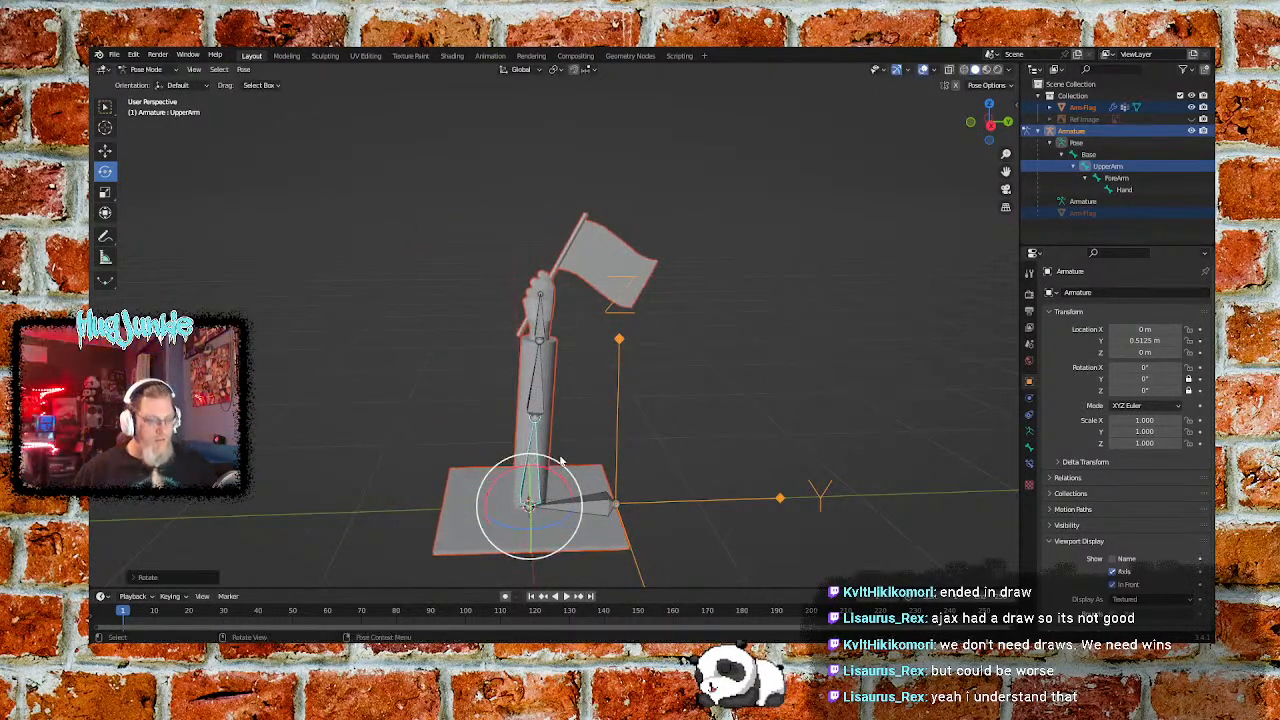
key("ctrl+z")
left_click(688, 416)
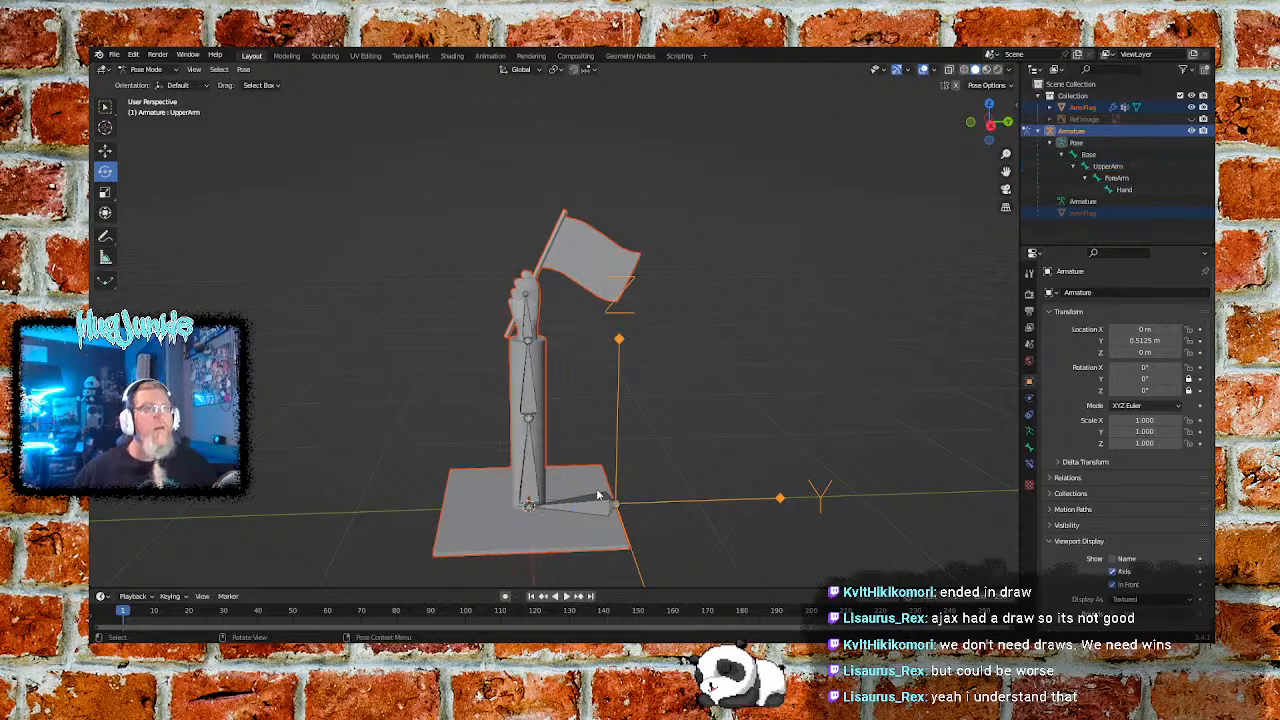
Try rotating the Base bone to test its influence on the plate, leaving the bone deselected
left_click(596, 508)
left_click_drag(628, 484, 640, 470)
left_click(700, 424)
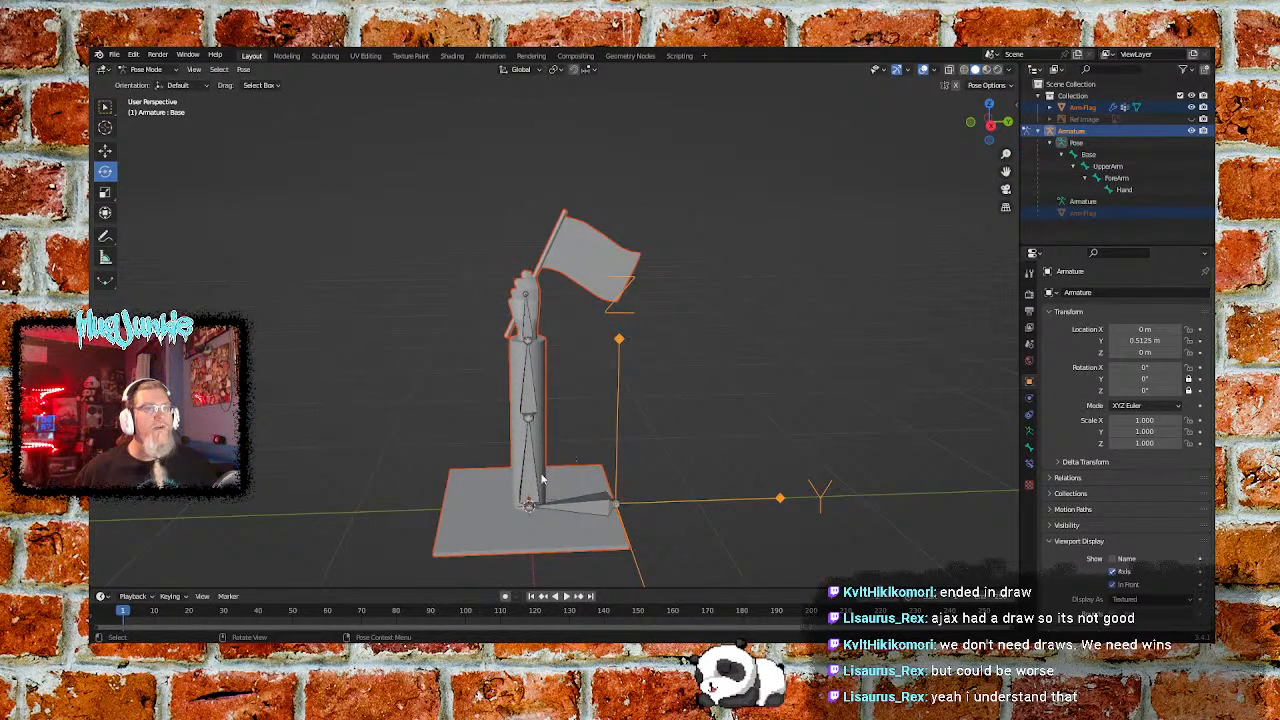
Rotate the Hand bone slightly about the X axis so the flag tilts outward, and deselect the bone
left_click(534, 346)
mouse_move(557, 313)
left_mouse_down()
mouse_move(572, 326)
mouse_move(542, 300)
mouse_move(570, 322)
mouse_move(546, 302)
mouse_move(562, 313)
left_mouse_up()
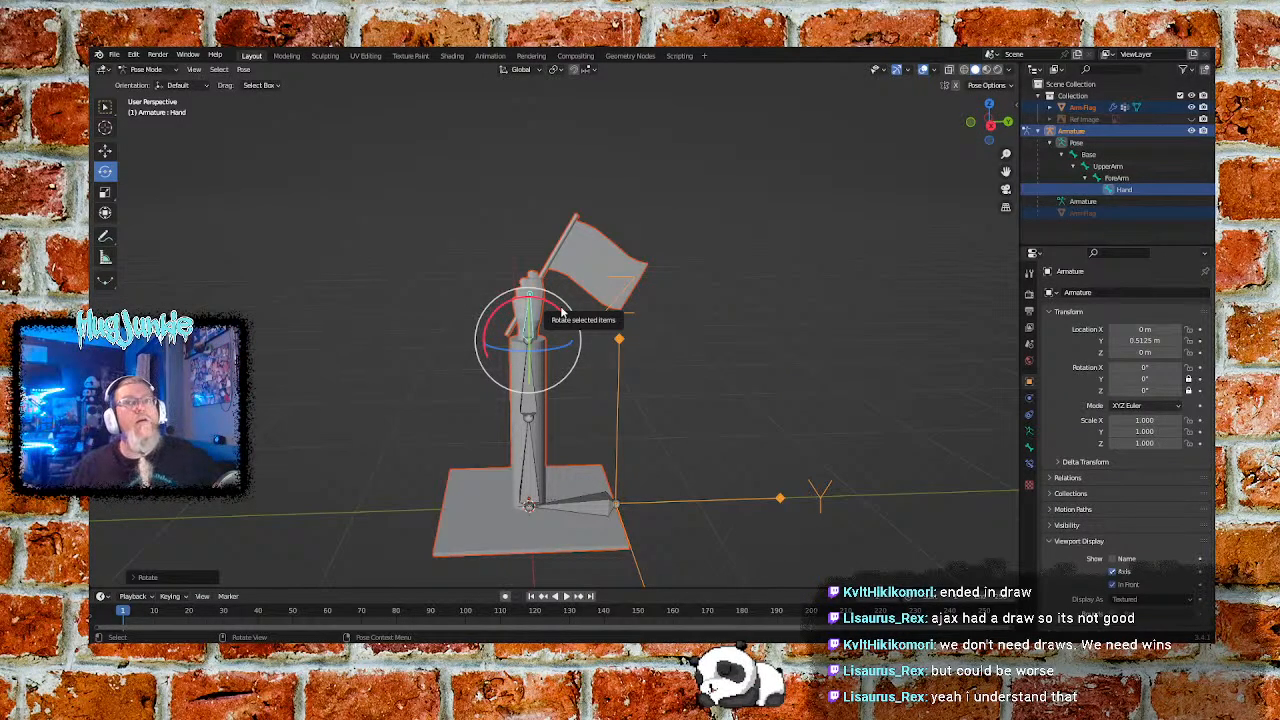
left_click(693, 344)
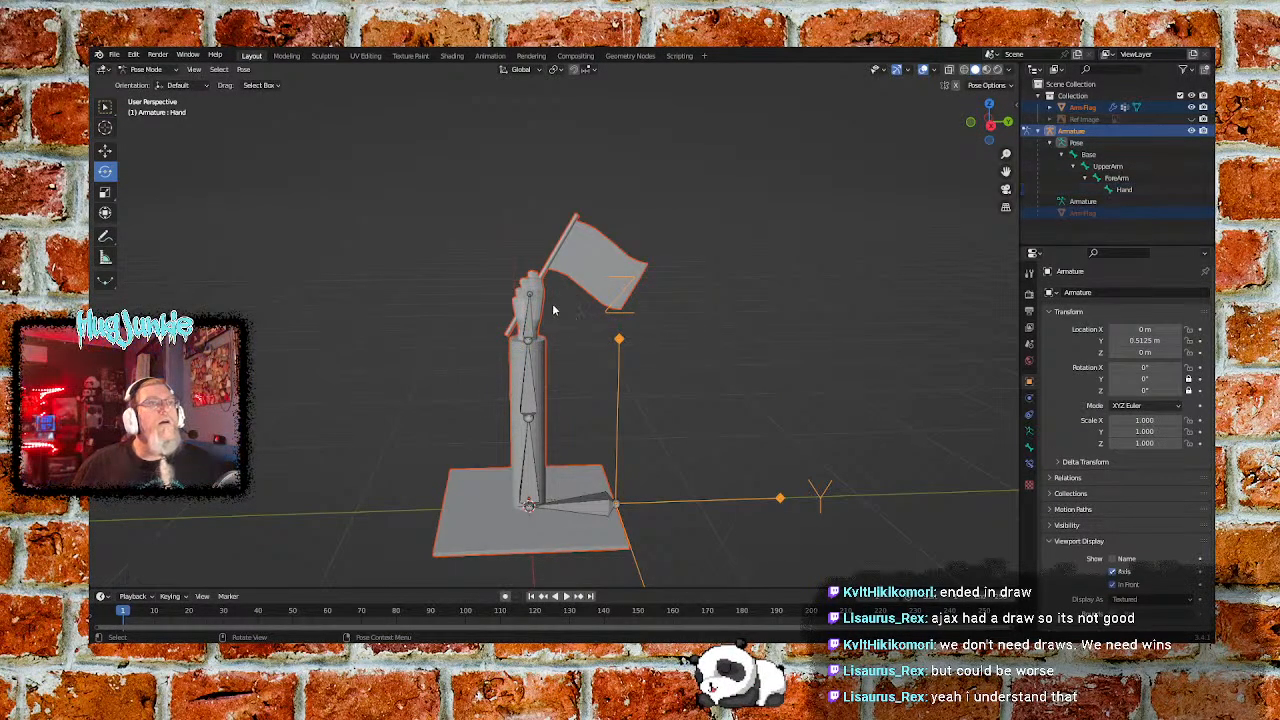
Try a further rotation of the Hand bone, undo it, and deselect the bone
left_click(530, 340)
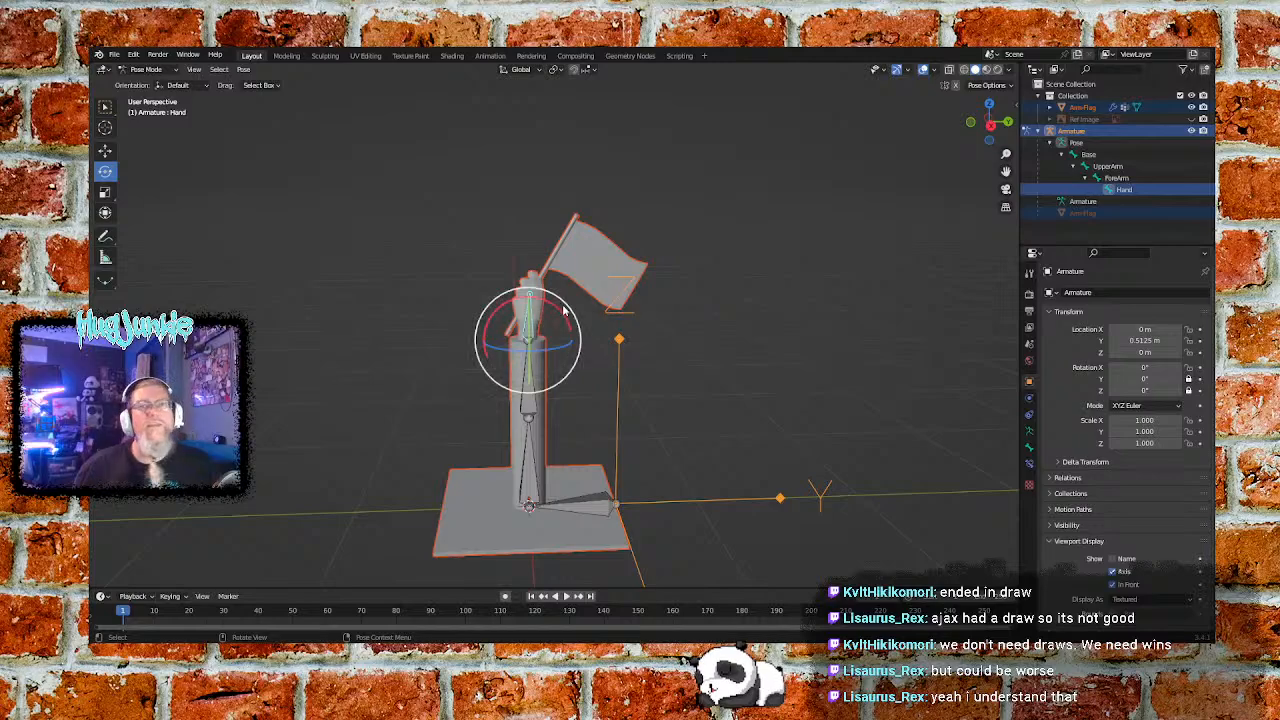
mouse_move(565, 310)
left_mouse_down()
mouse_move(577, 322)
mouse_move(531, 293)
mouse_move(578, 323)
mouse_move(542, 295)
mouse_move(574, 320)
mouse_move(544, 294)
mouse_move(566, 300)
left_mouse_up()
key("ctrl+z")
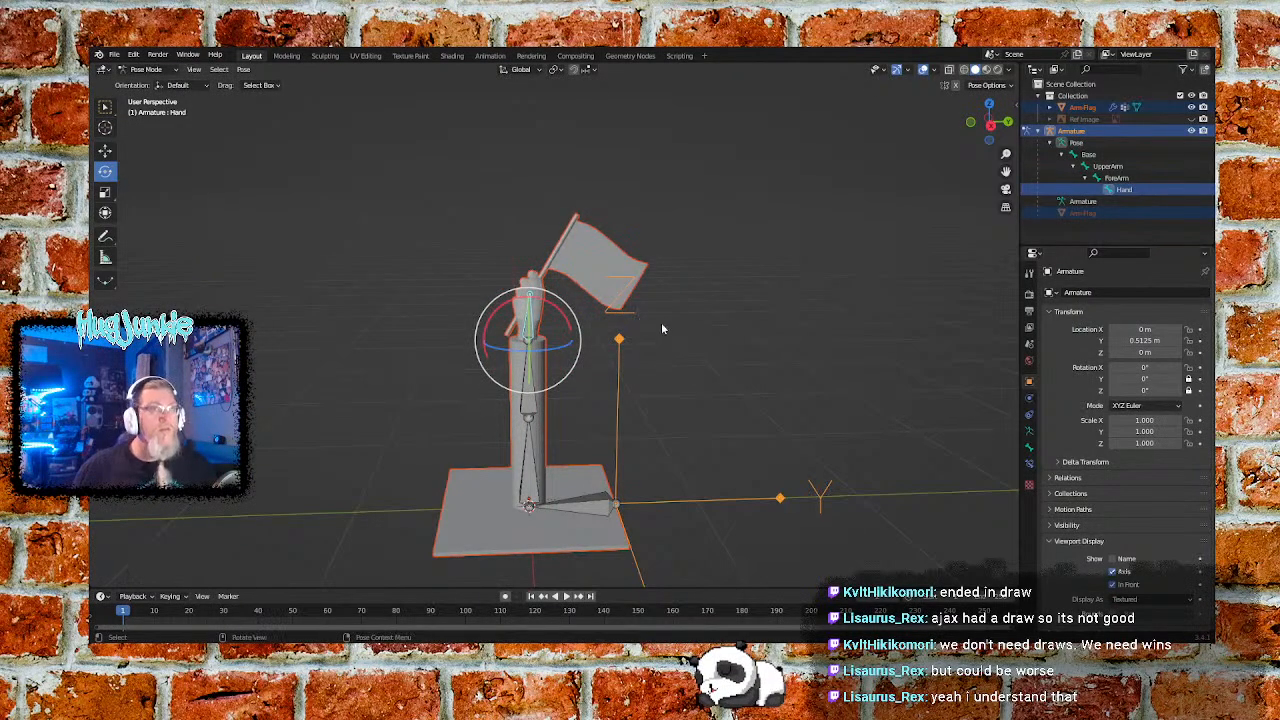
left_click(695, 359)
Leave Pose Mode and return to Object Mode, with the whole arm rig framed in view
scroll(692, 368, "down", 5)
scroll(689, 375, "down", 2)
middle_click_drag(661, 435, 657, 425)
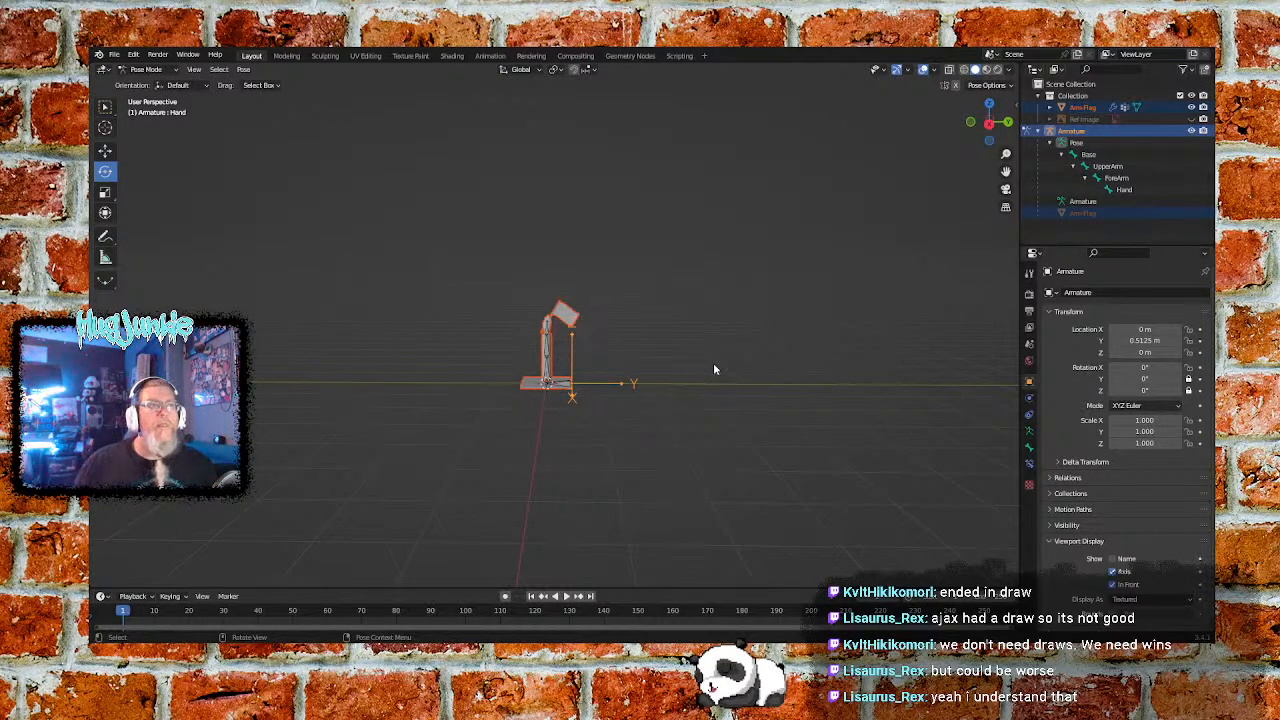
mouse_move(626, 431)
middle_mouse_down()
mouse_move(644, 427)
mouse_move(614, 431)
mouse_move(628, 434)
middle_mouse_up()
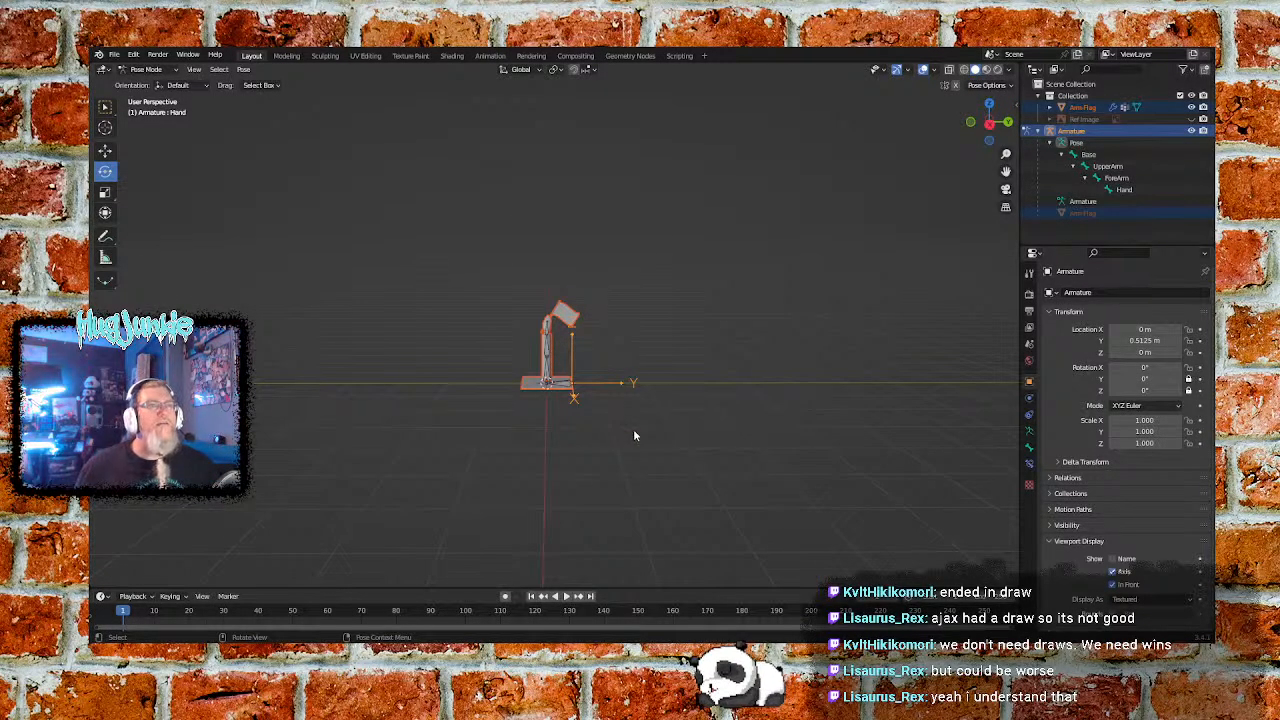
left_click(145, 69)
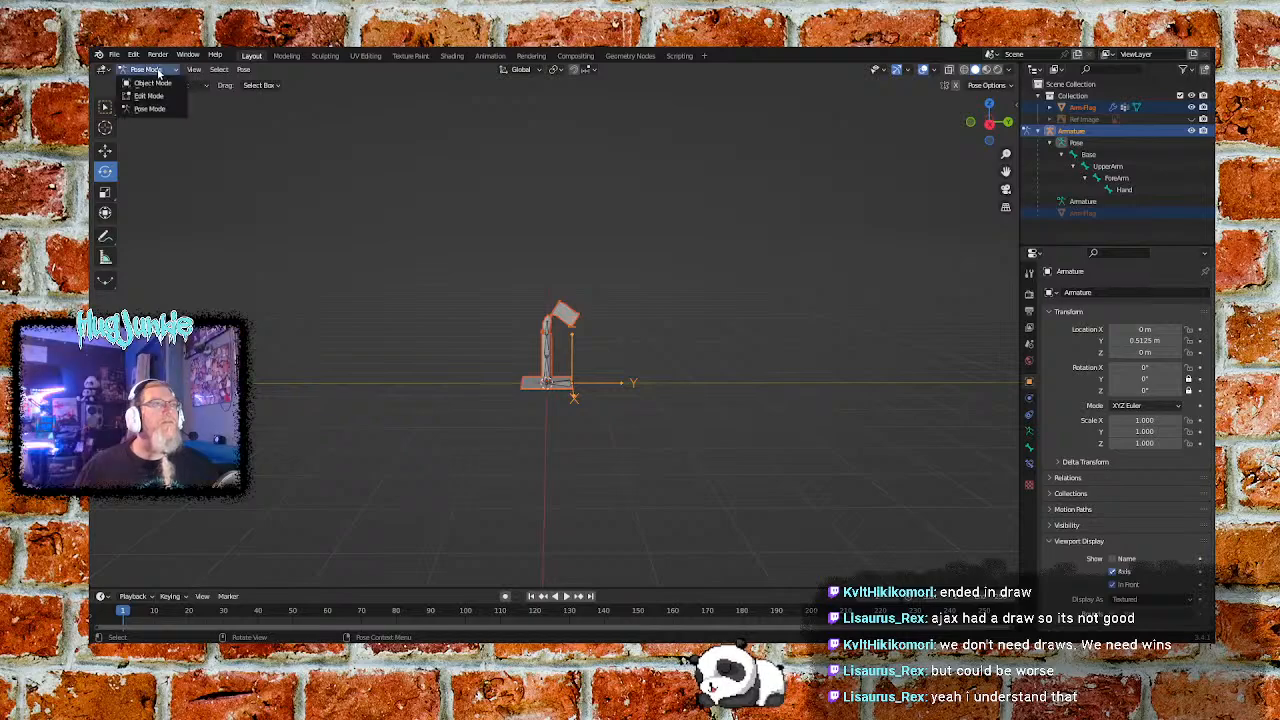
left_click(145, 80)
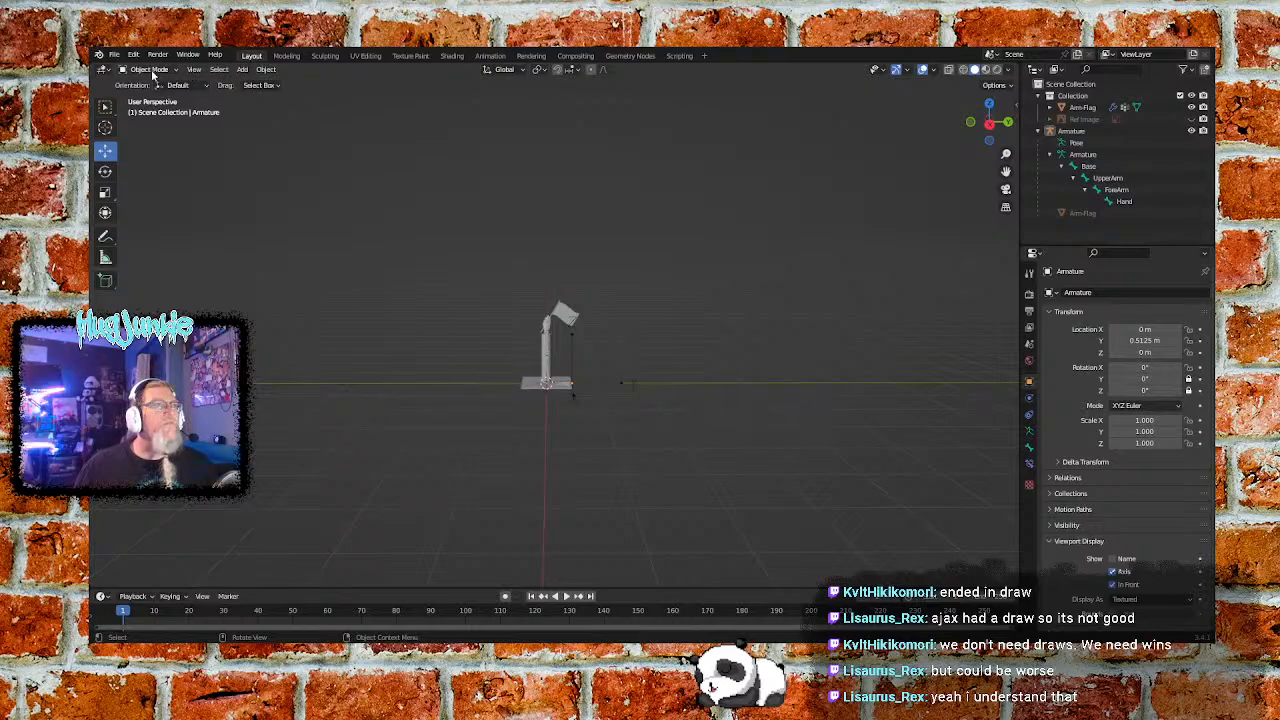
scroll(586, 428, "up", 5)
scroll(586, 428, "up", 2)
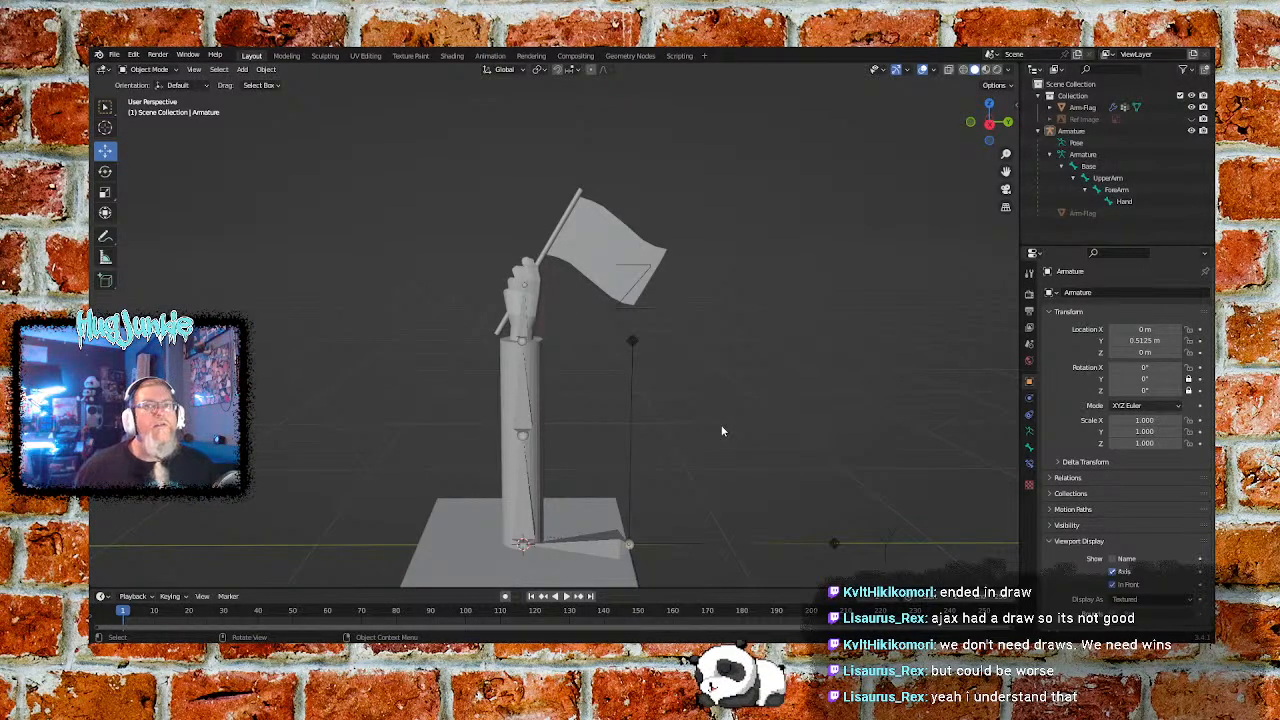
scroll(734, 442, "down", 1)
middle_click_drag(718, 462, 695, 471)
middle_click_drag(687, 483, 693, 481)
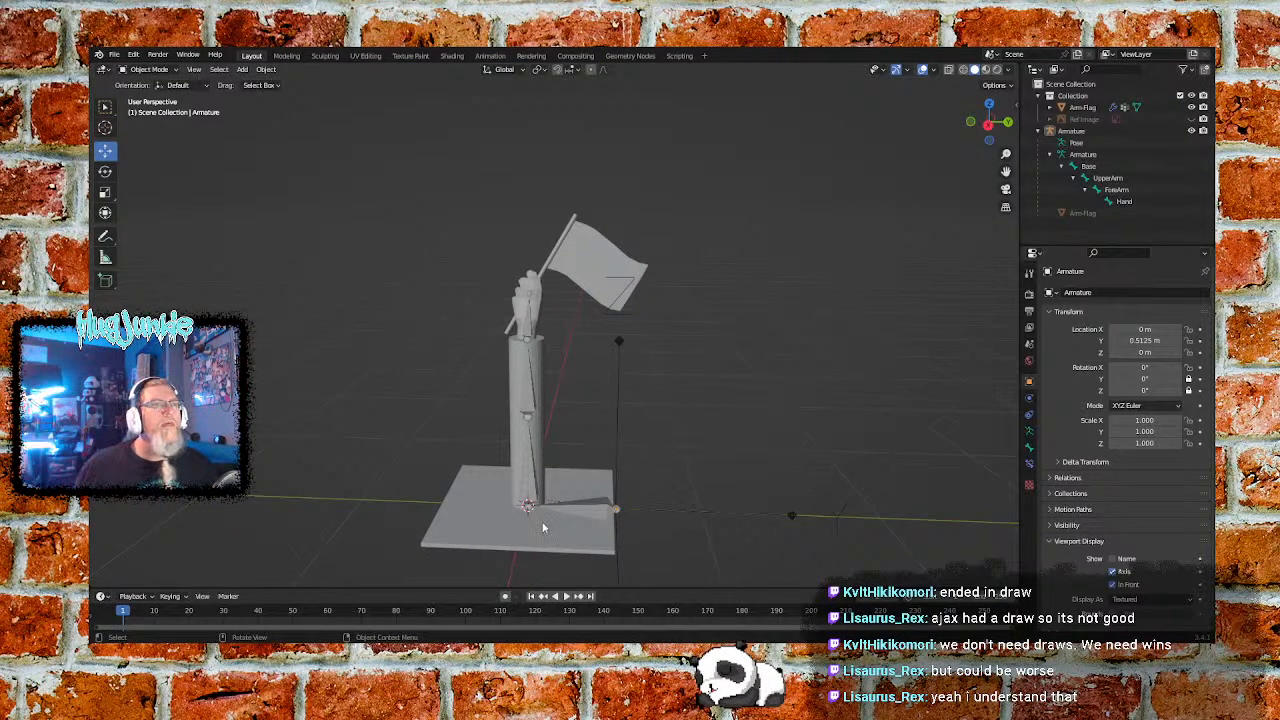
left_click(578, 512)
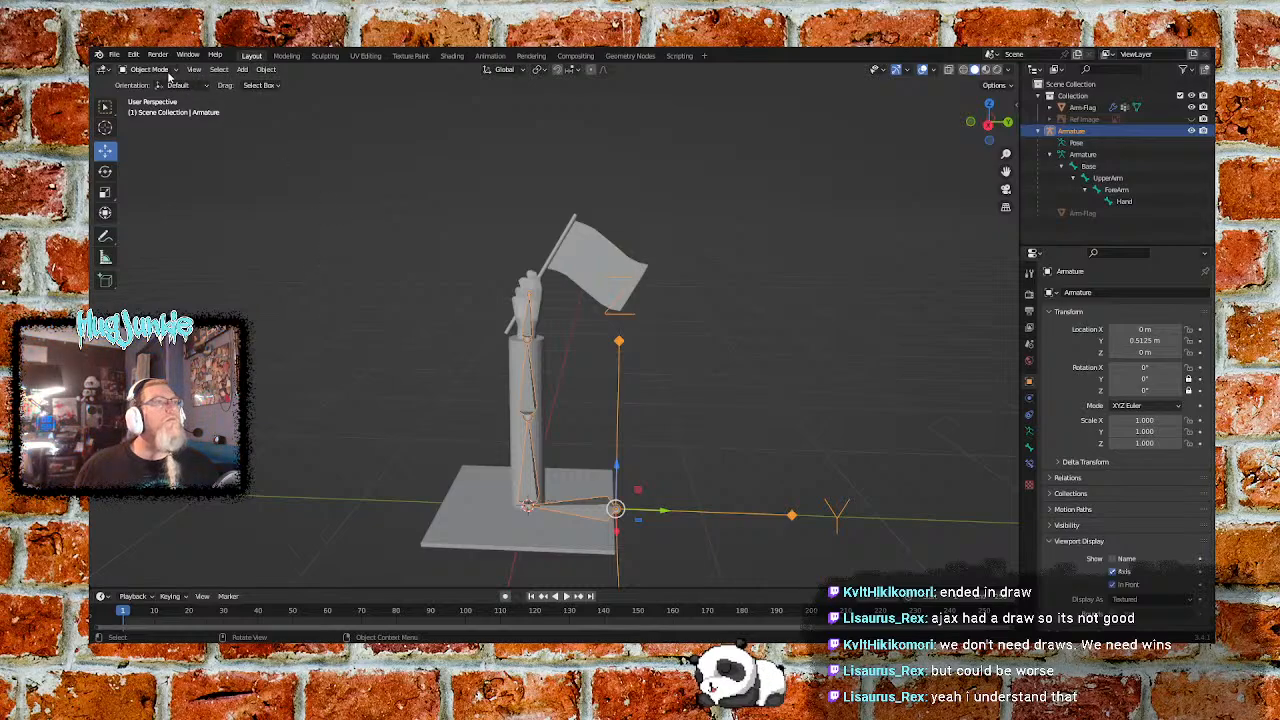
left_click(314, 306)
left_click(587, 513)
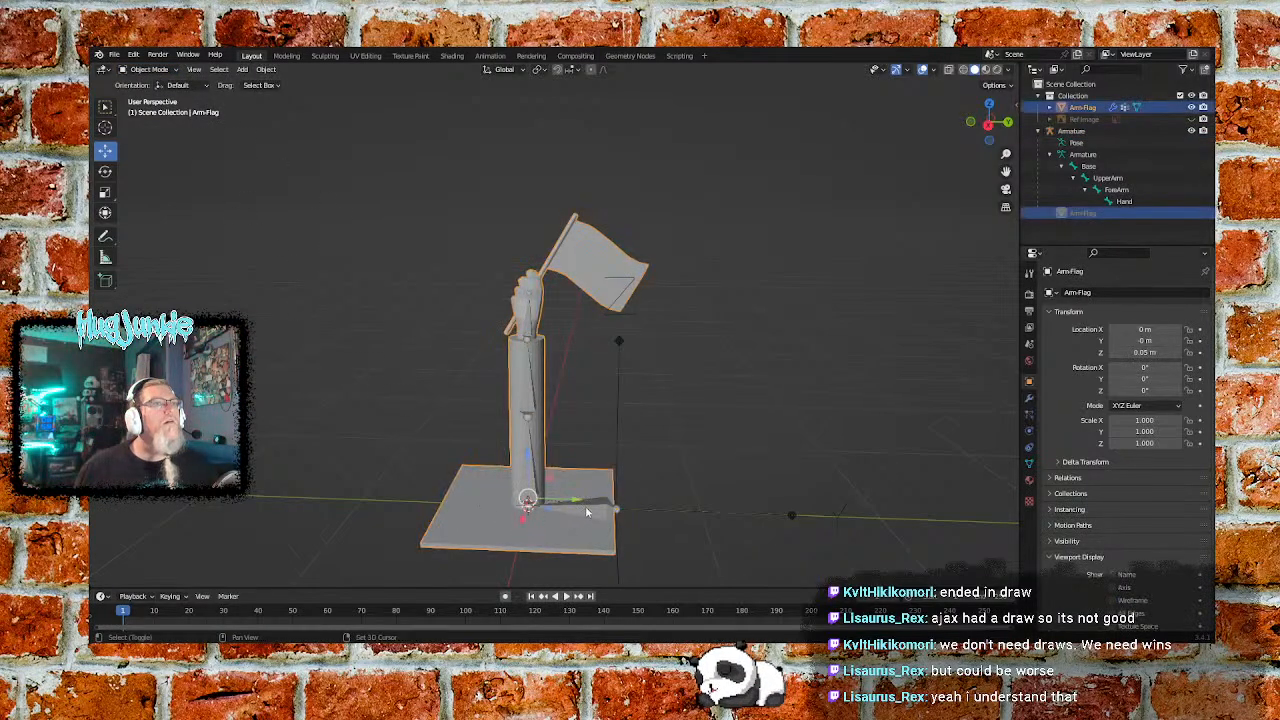
left_click(587, 513, "shift")
left_click(148, 69)
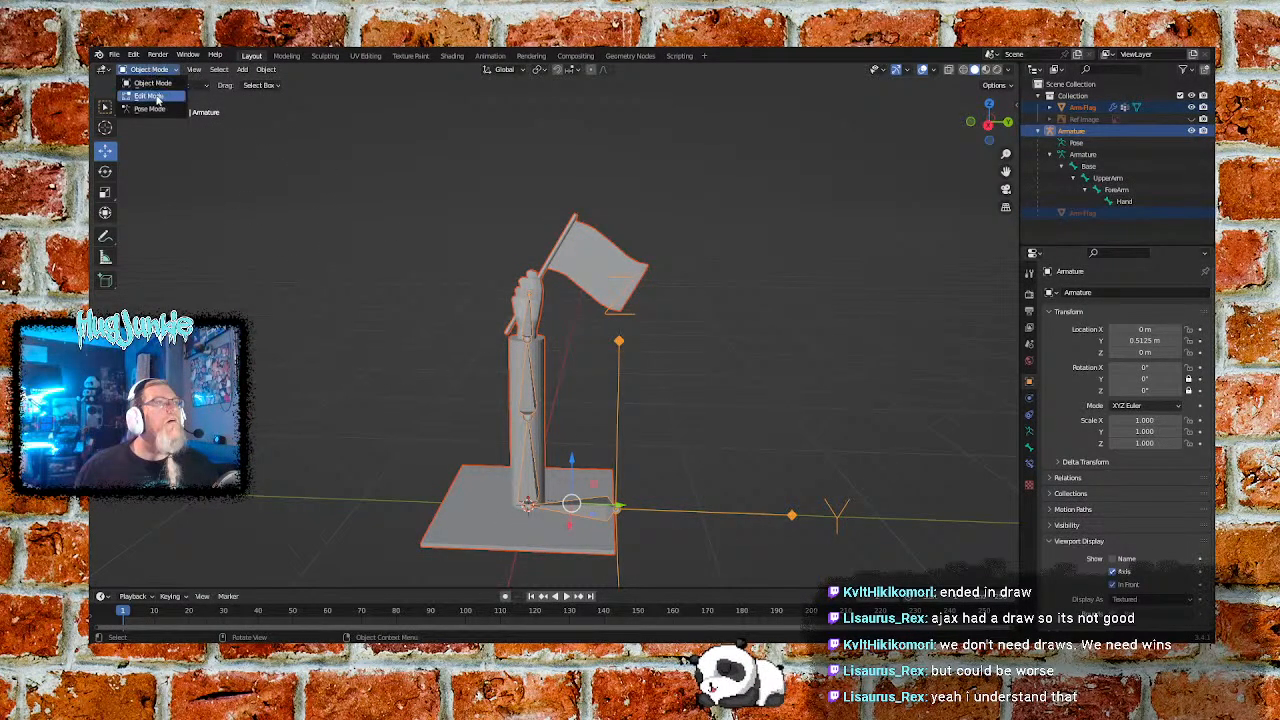
left_click(298, 209)
Select the Armature and then the Arm-Flag mesh as active object, and switch to Weight Paint mode
left_click(584, 516)
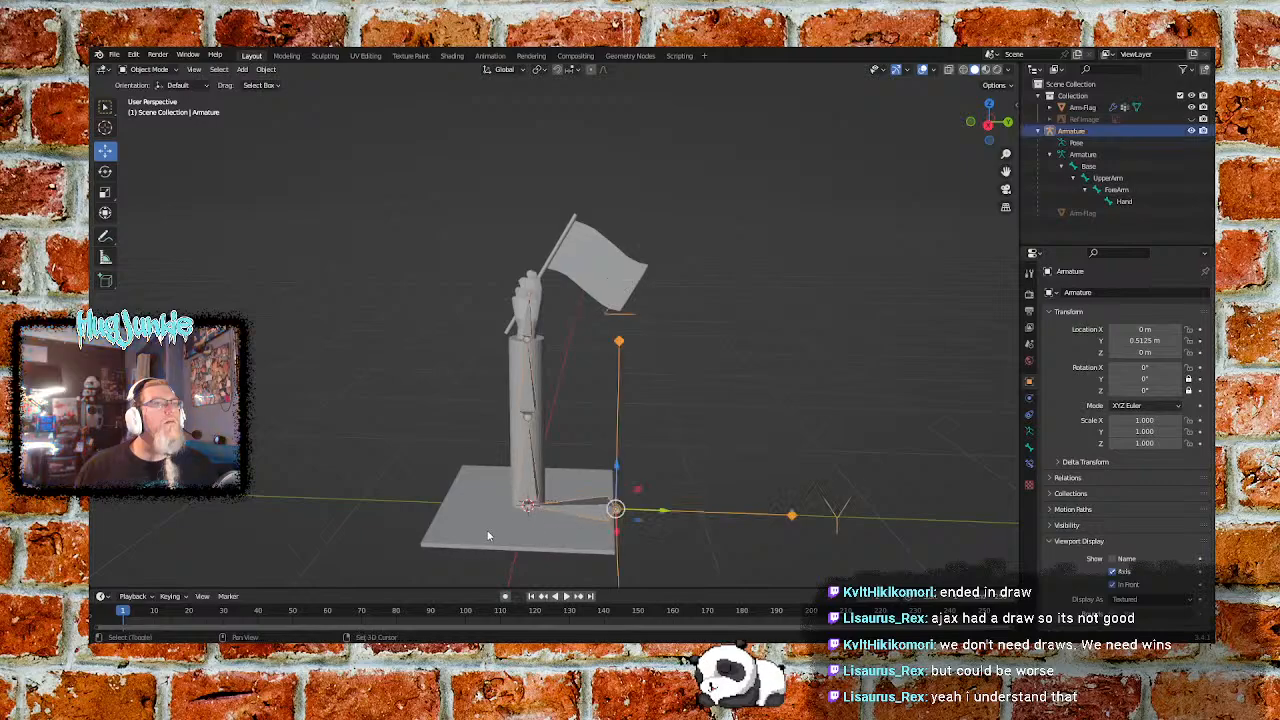
left_click(584, 516, "shift")
left_click(150, 69)
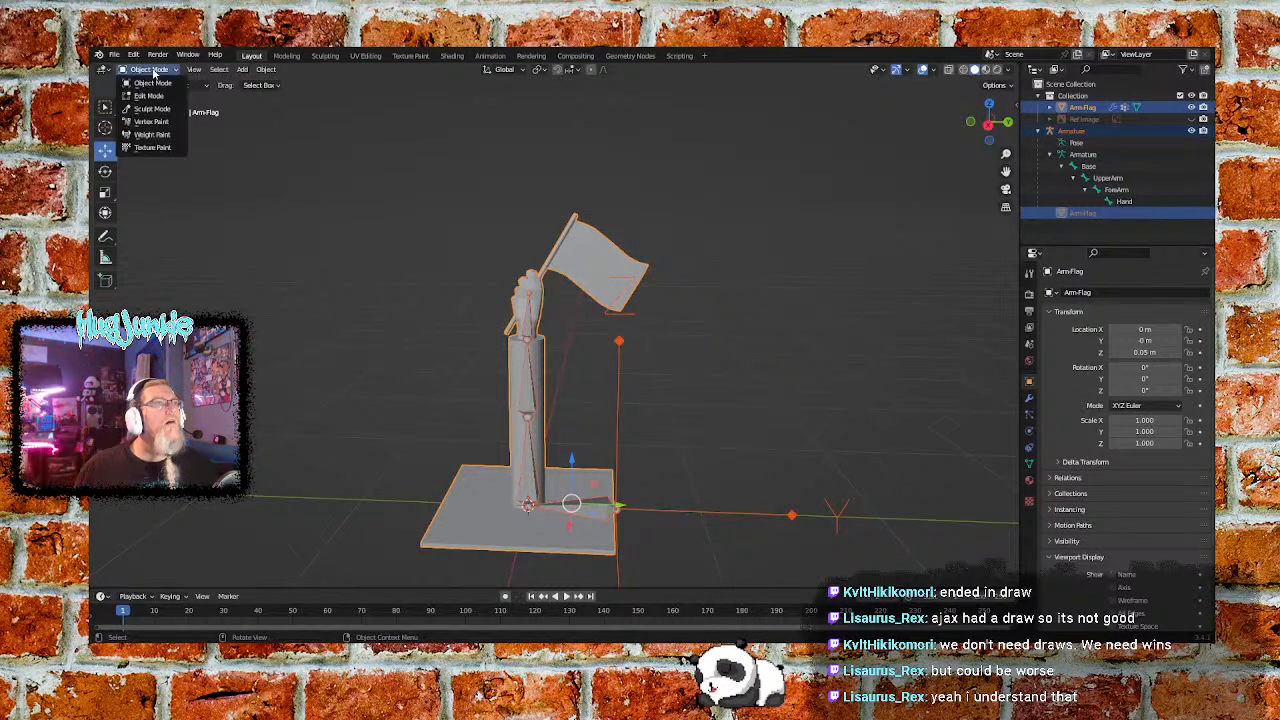
left_click(152, 134)
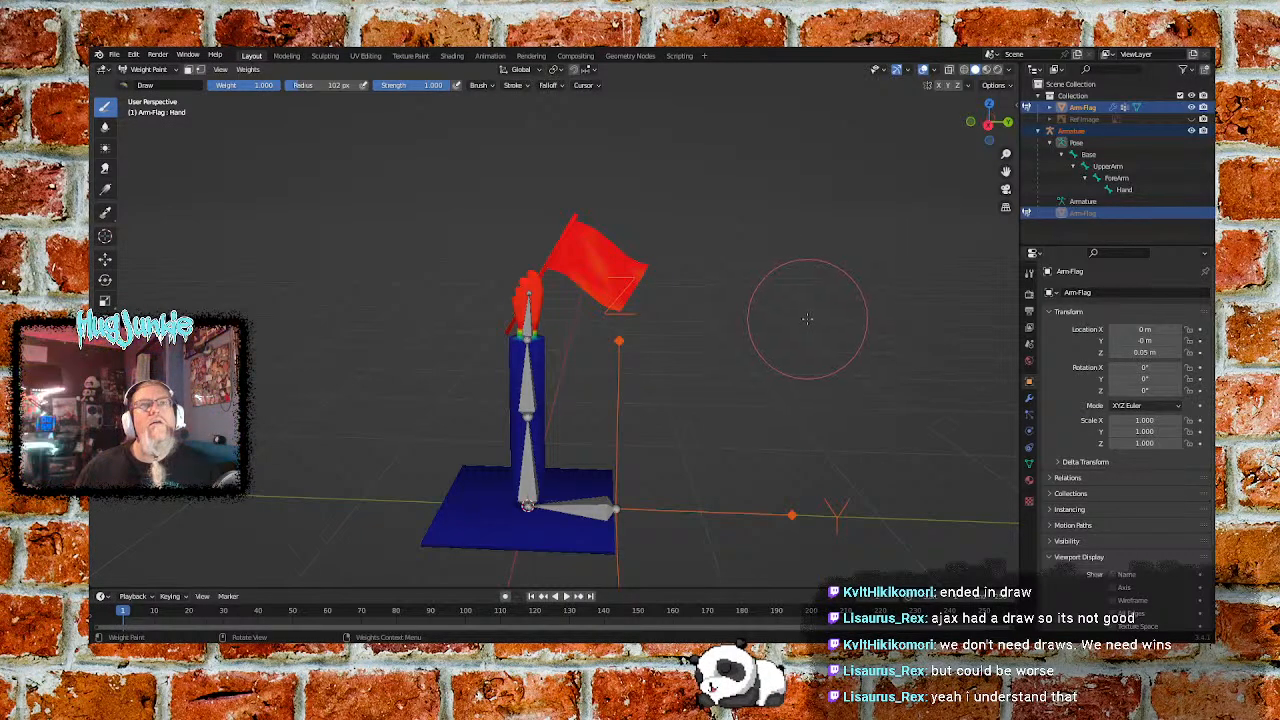
Set up the Draw brush with a 66 px radius and 0 weight, and make the Base bone active for painting
left_click(302, 90)
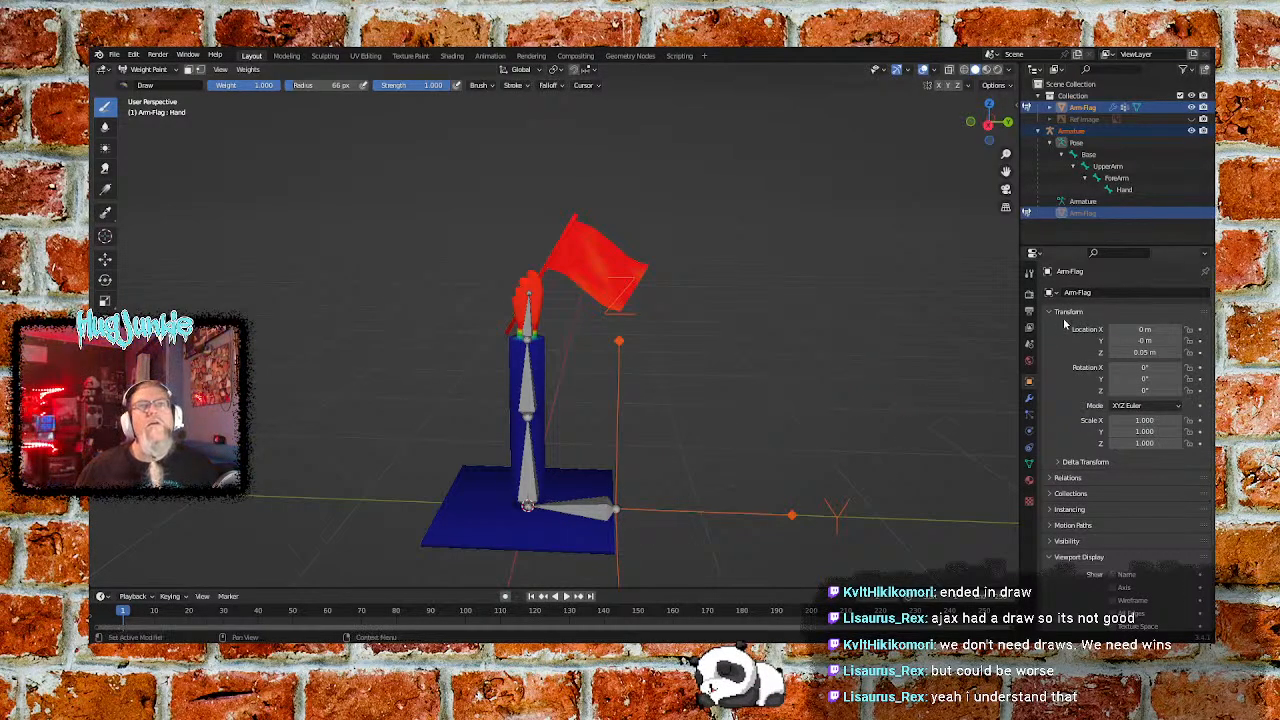
left_click(1030, 482)
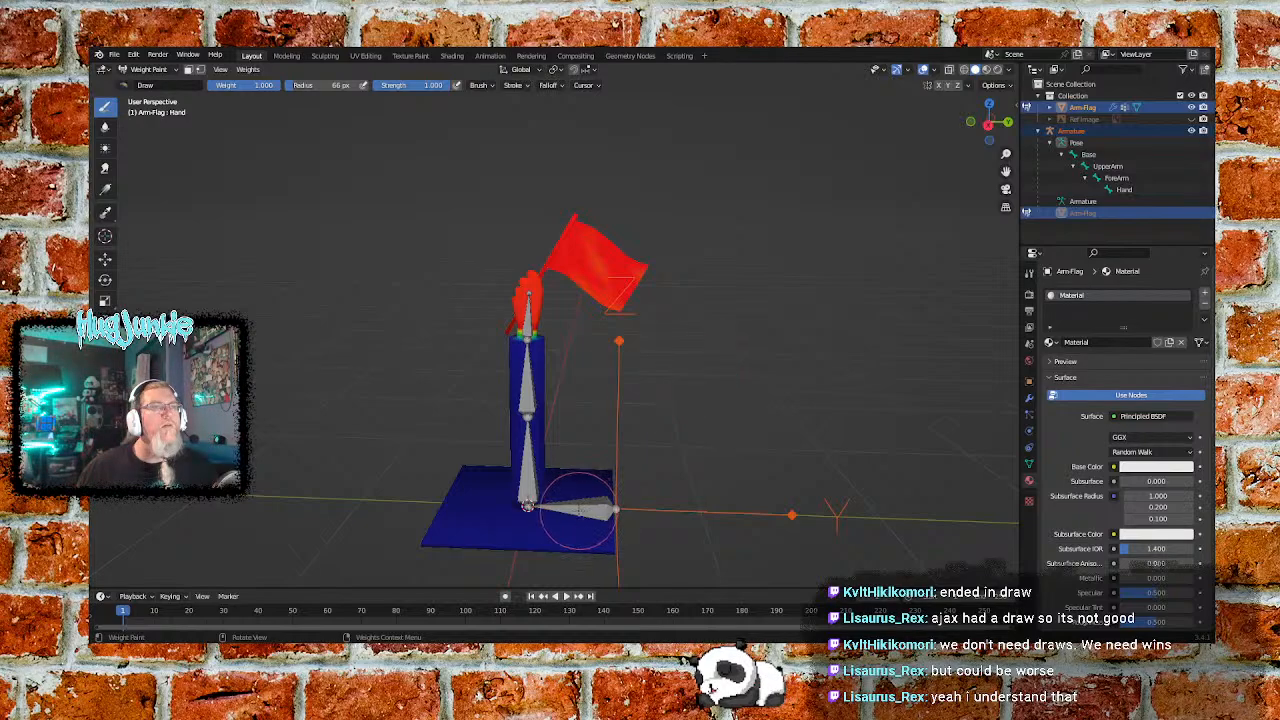
left_click(583, 511, "ctrl")
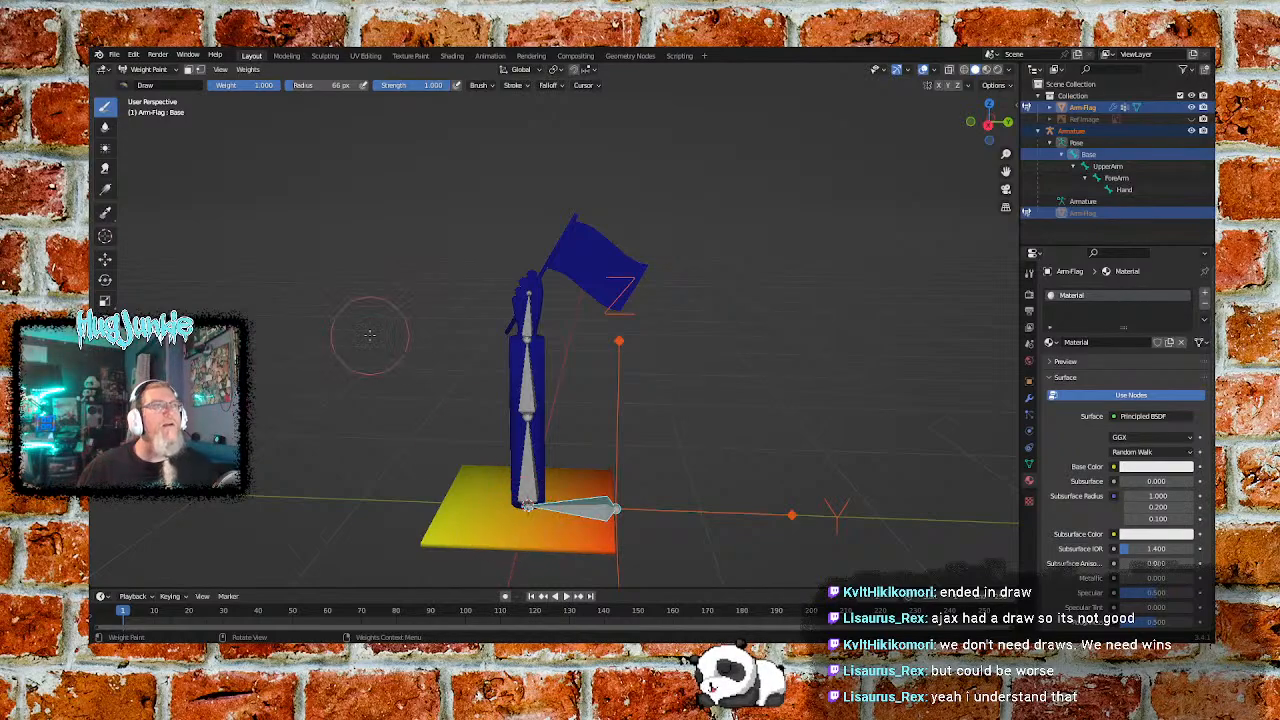
left_click_drag(233, 86, 190, 86)
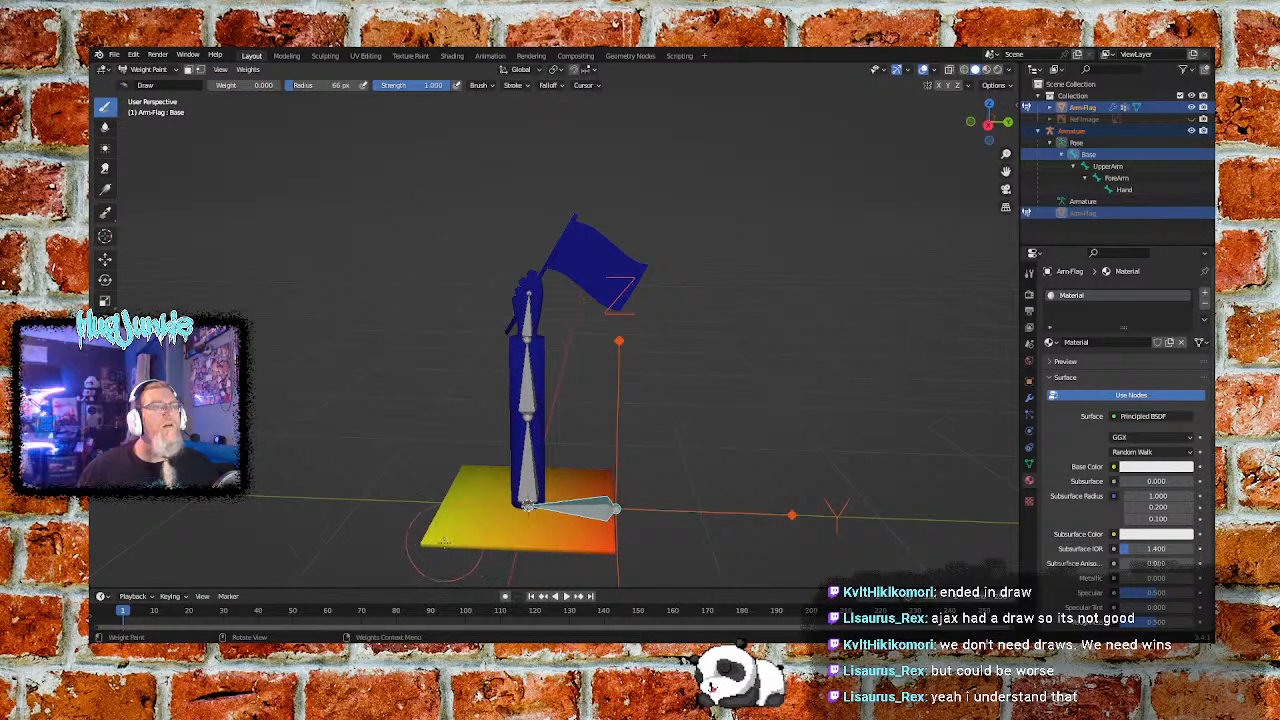
Try the face and vertex selection masks for weight painting and turn both off again
left_click(190, 69)
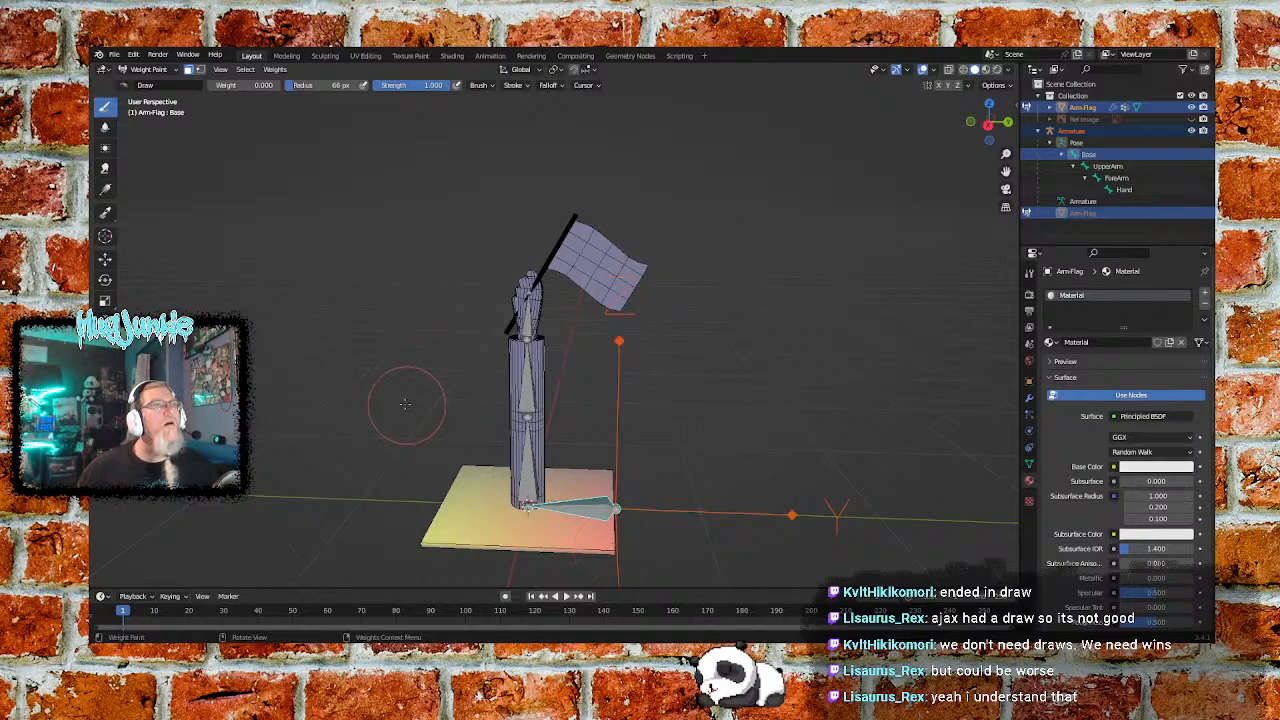
left_click(200, 70)
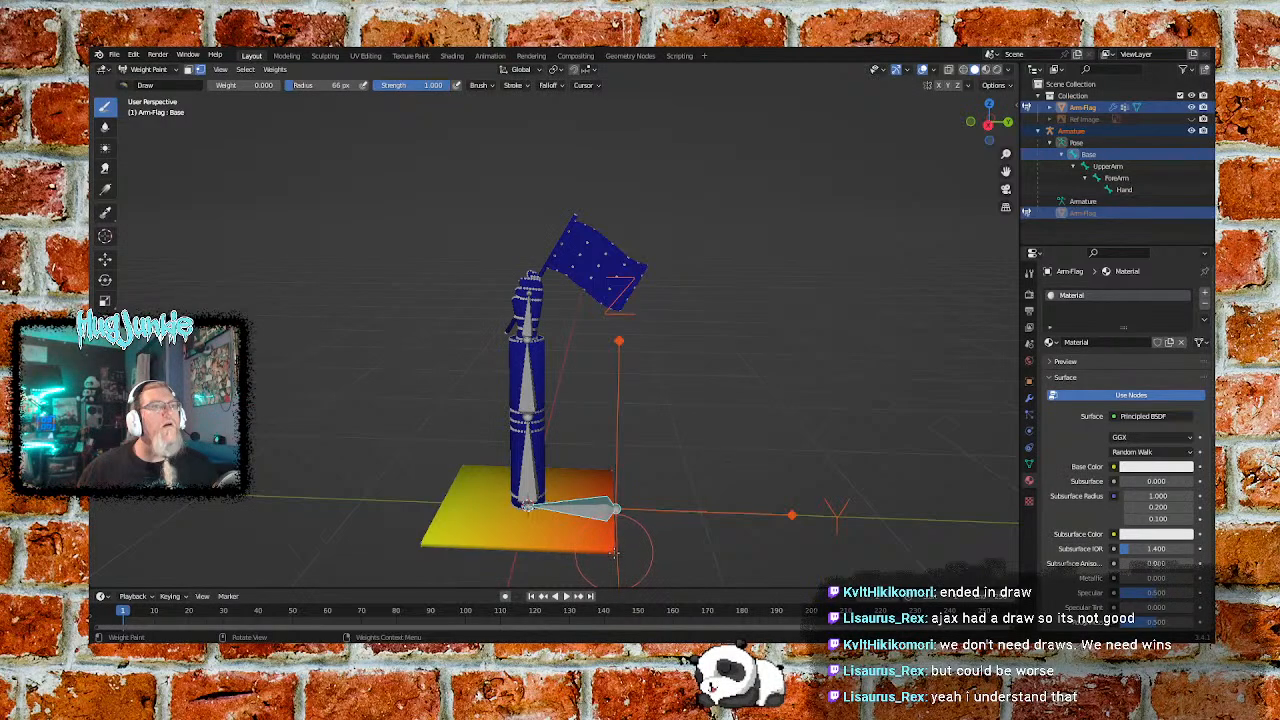
left_click(189, 70)
left_click(189, 70)
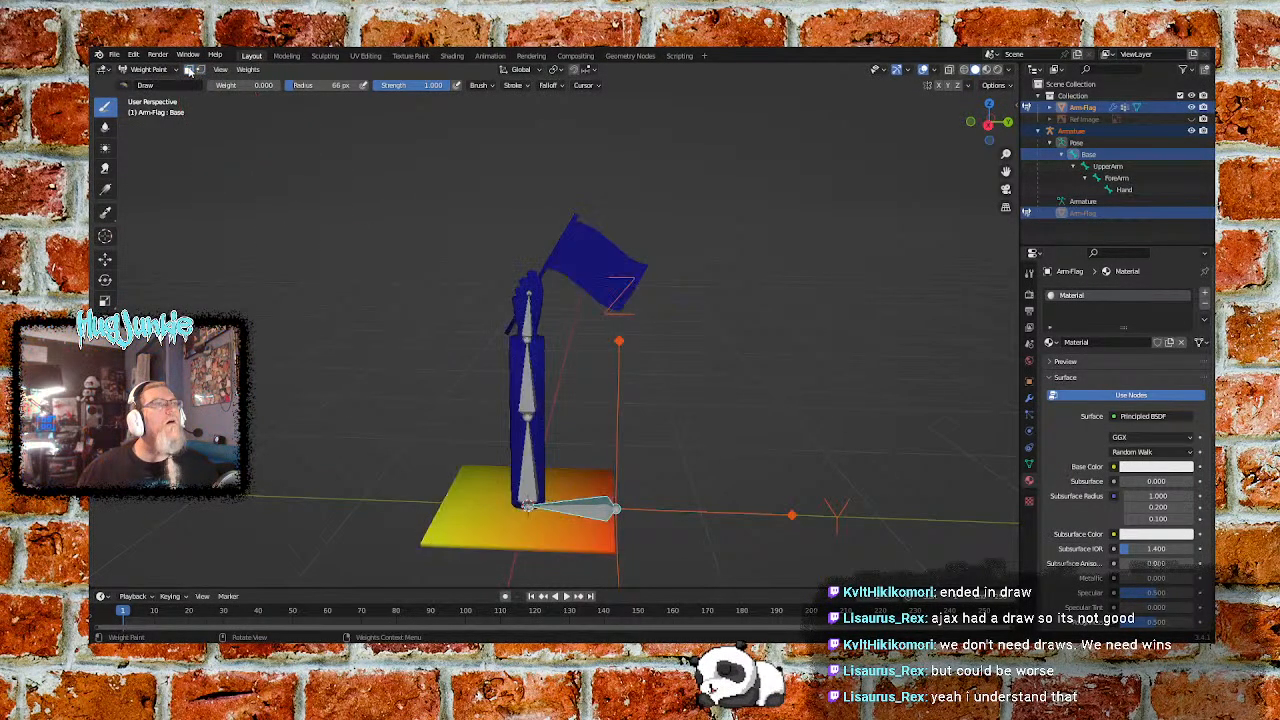
Paint the corners of the base plate with 0 weight to remove the Base bone's influence on it
left_click(426, 543)
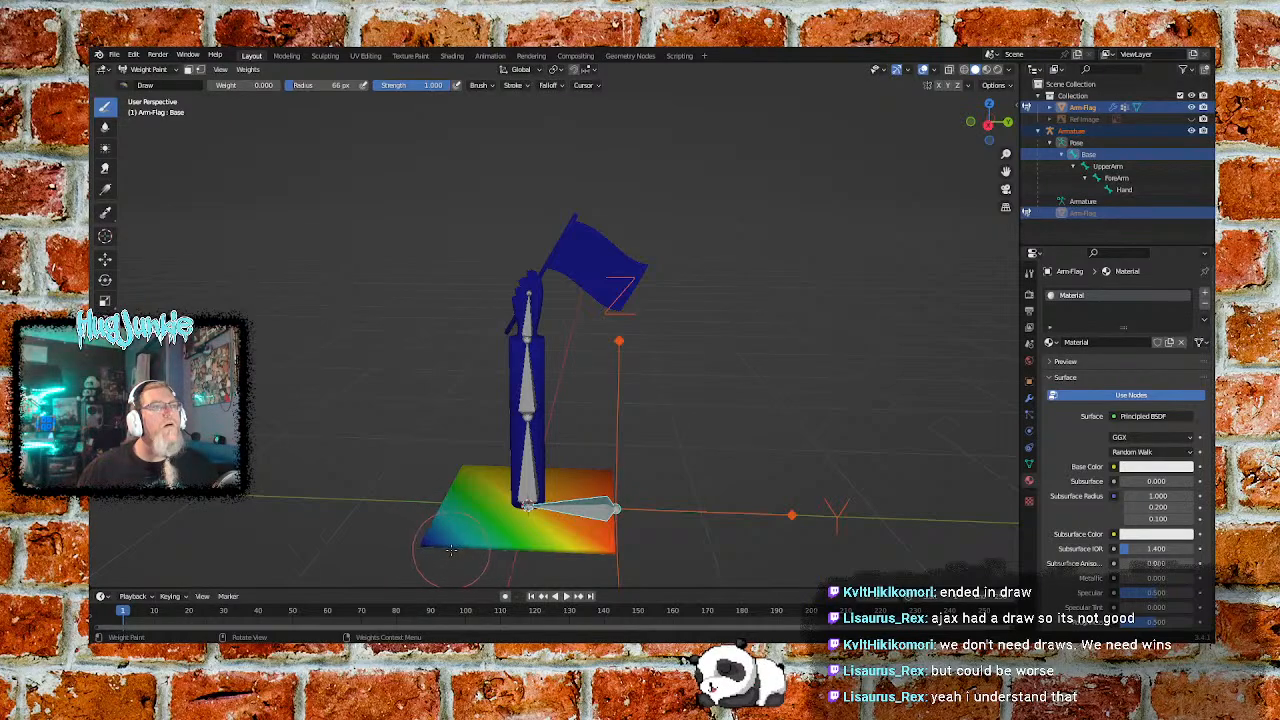
left_click(614, 548)
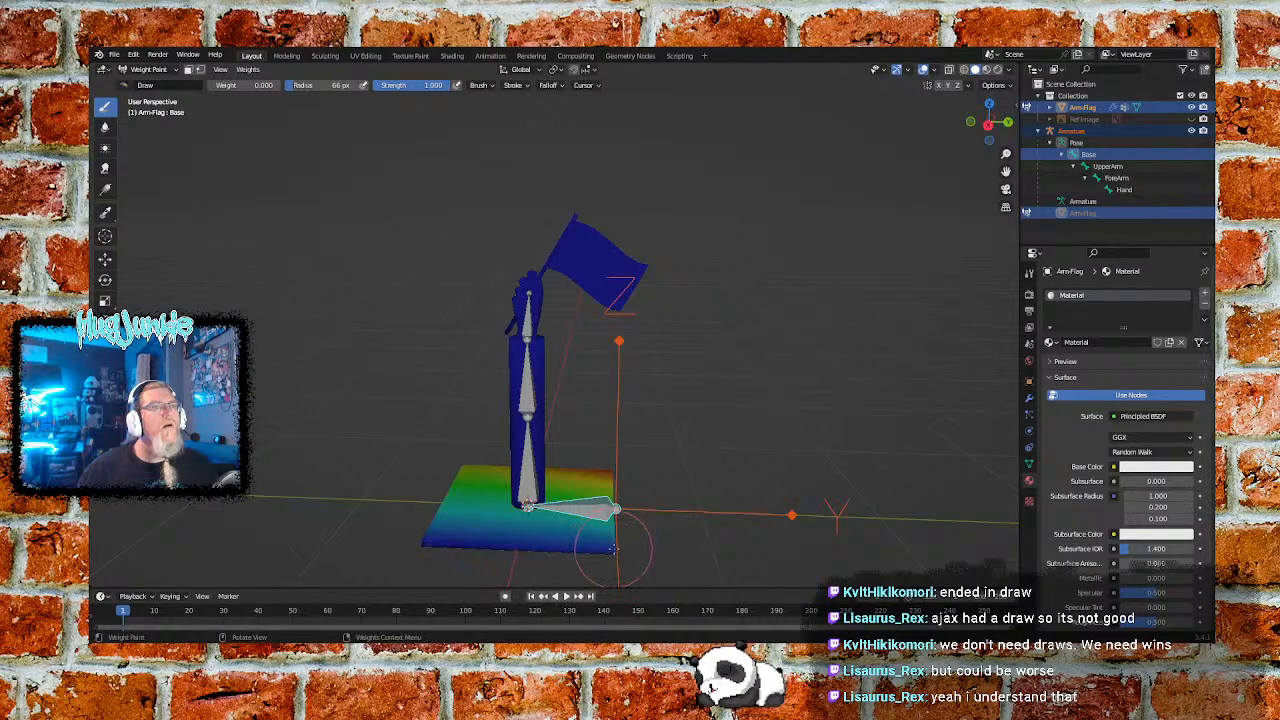
mouse_move(625, 478)
middle_mouse_down()
mouse_move(674, 472)
mouse_move(640, 468)
mouse_move(663, 461)
mouse_move(581, 506)
mouse_move(603, 530)
mouse_move(612, 508)
mouse_move(580, 442)
middle_mouse_up()
left_click(663, 461)
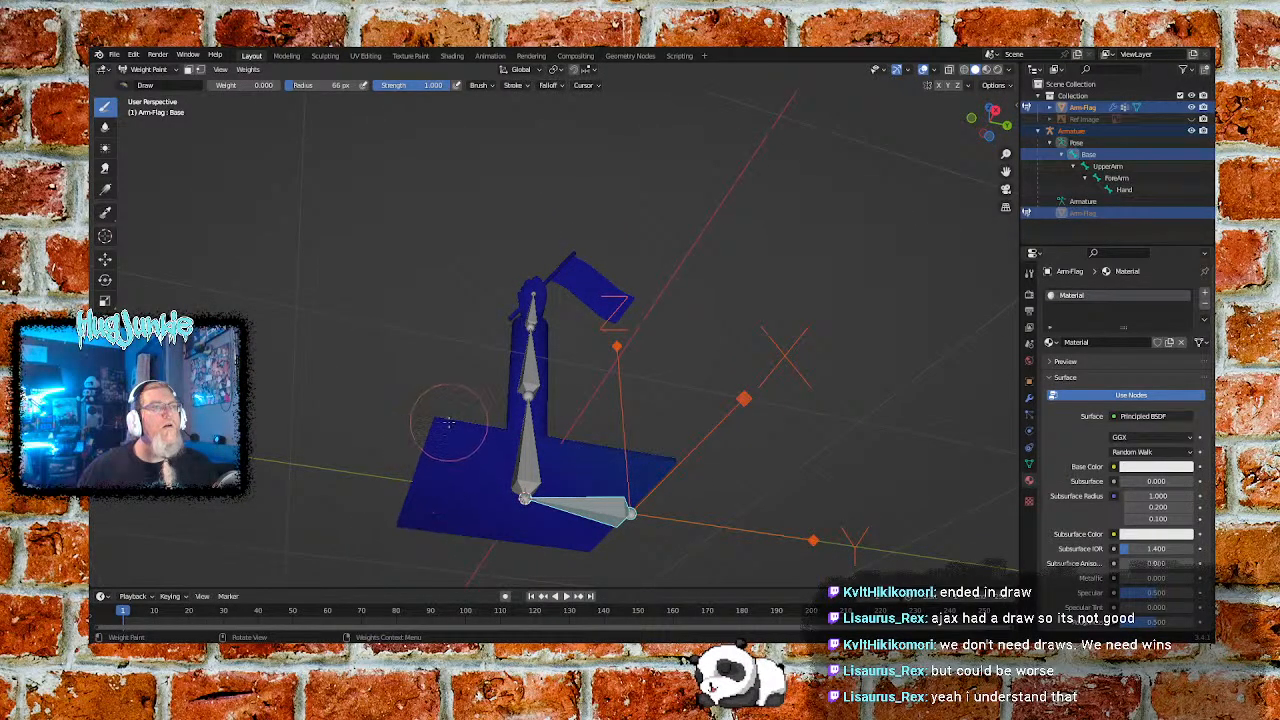
Make the UpperArm bone active and paint all corners of the base plate with 0 weight
mouse_move(663, 449)
middle_mouse_down()
mouse_move(565, 480)
mouse_move(666, 489)
mouse_move(530, 500)
middle_mouse_up()
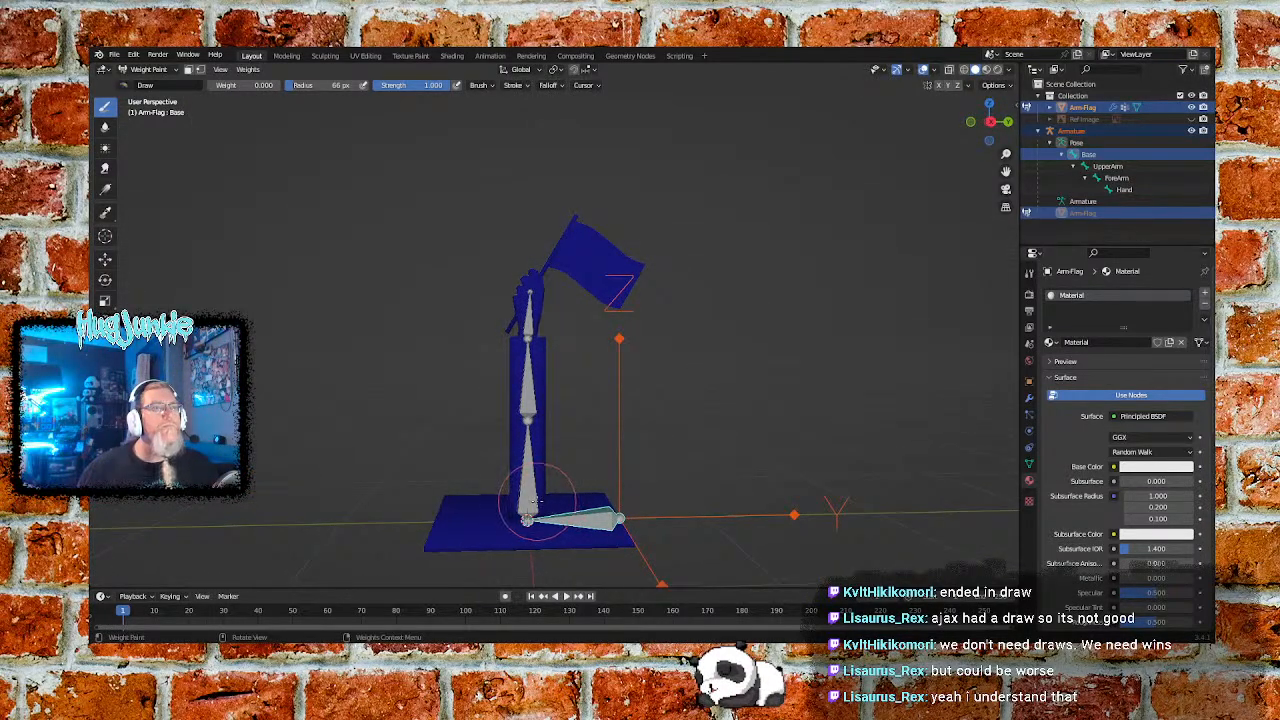
left_click(530, 500, "ctrl+shift")
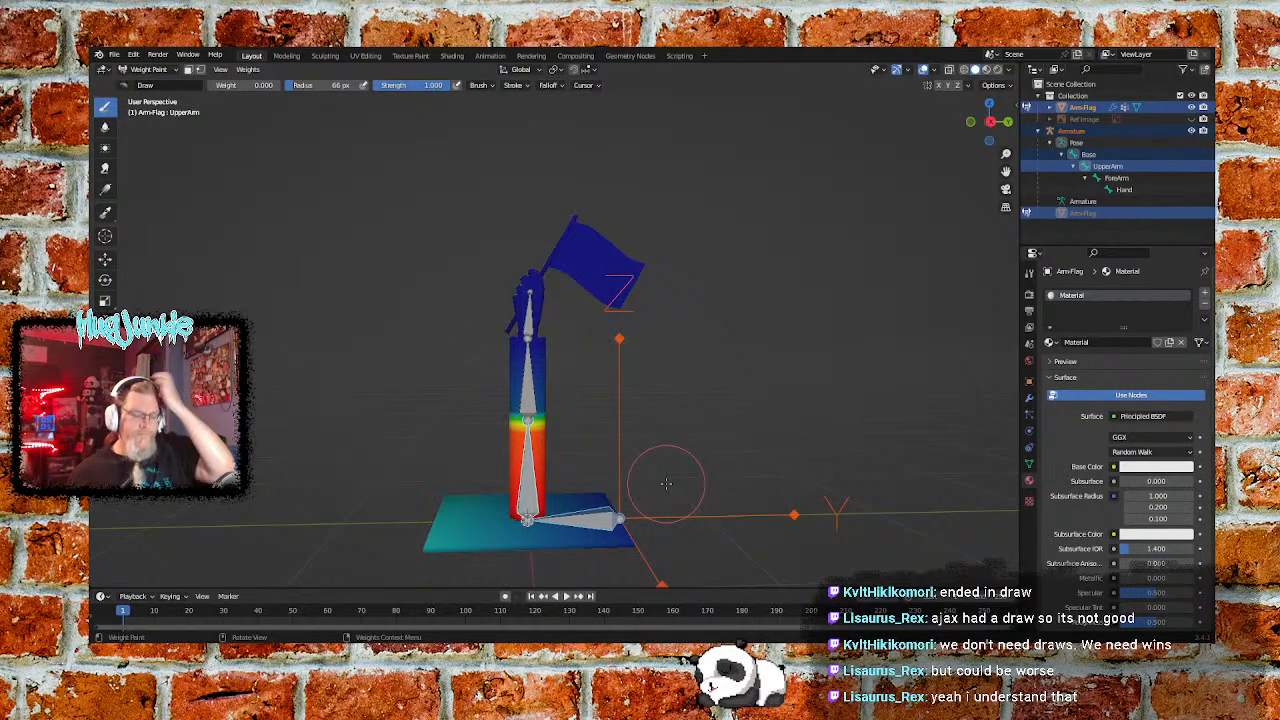
mouse_move(426, 550)
left_mouse_down()
mouse_move(414, 543)
mouse_move(632, 545)
left_mouse_up()
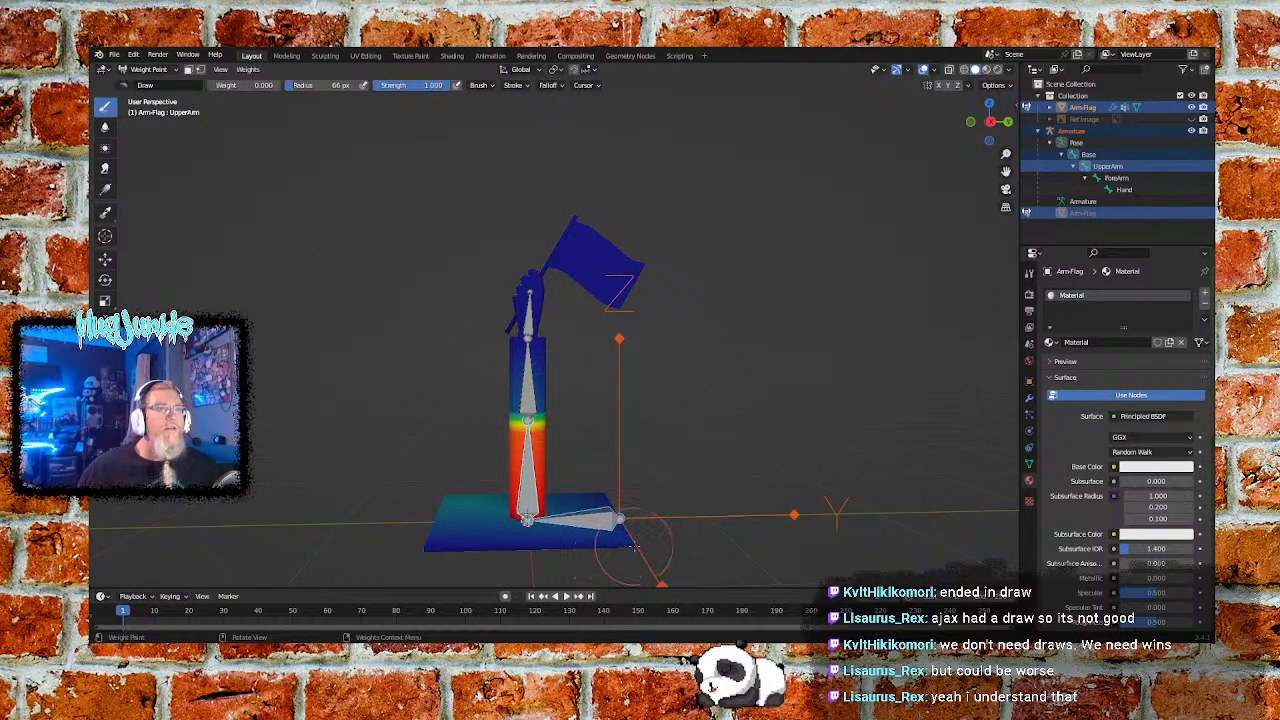
mouse_move(714, 486)
middle_mouse_down()
mouse_move(612, 512)
mouse_move(695, 522)
mouse_move(690, 540)
mouse_move(716, 462)
middle_mouse_up()
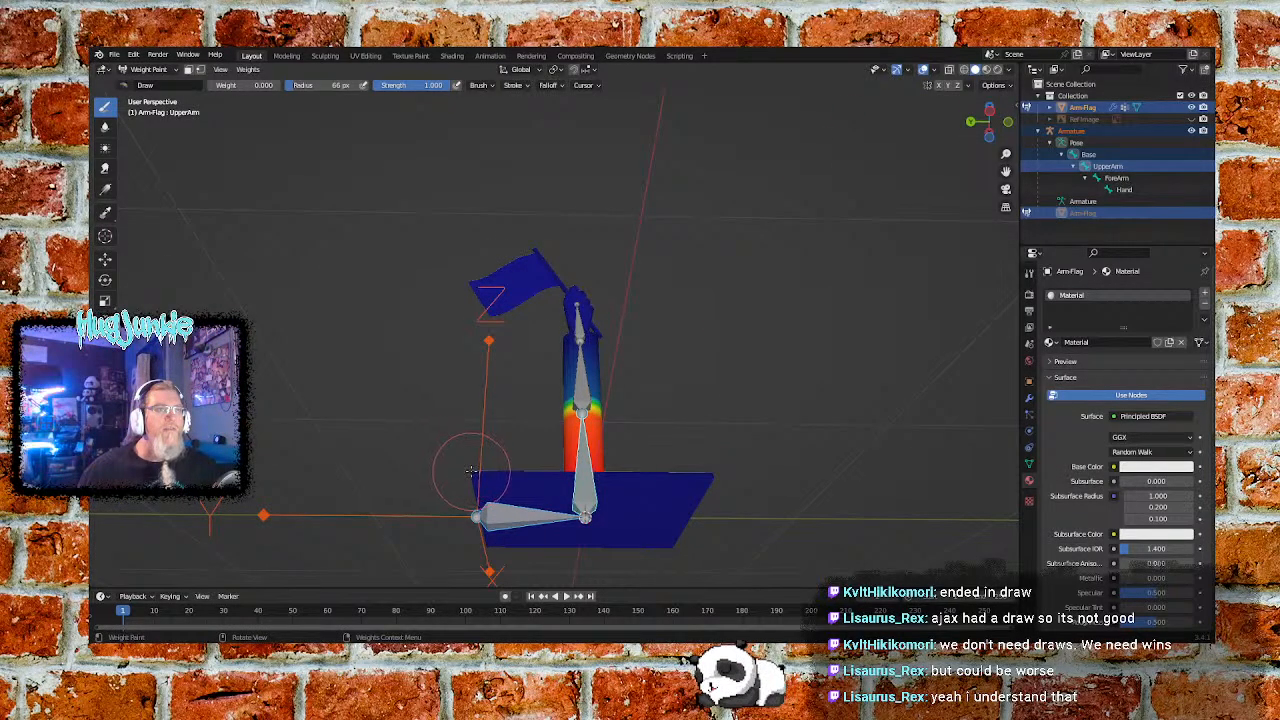
mouse_move(445, 475)
middle_mouse_down()
mouse_move(468, 500)
mouse_move(491, 444)
mouse_move(452, 436)
mouse_move(497, 508)
middle_mouse_up()
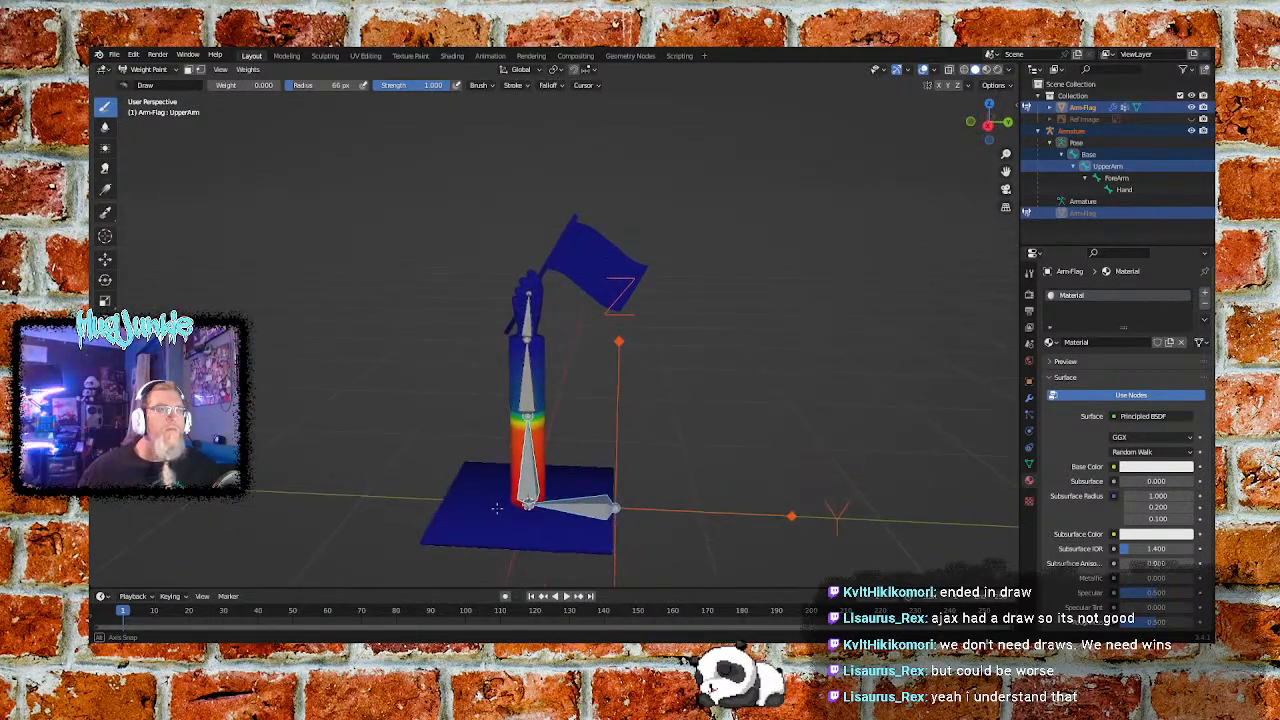
Examine the weight distribution along the arm for the UpperArm bone and for the ForeArm bone
scroll(565, 481, "up", 5)
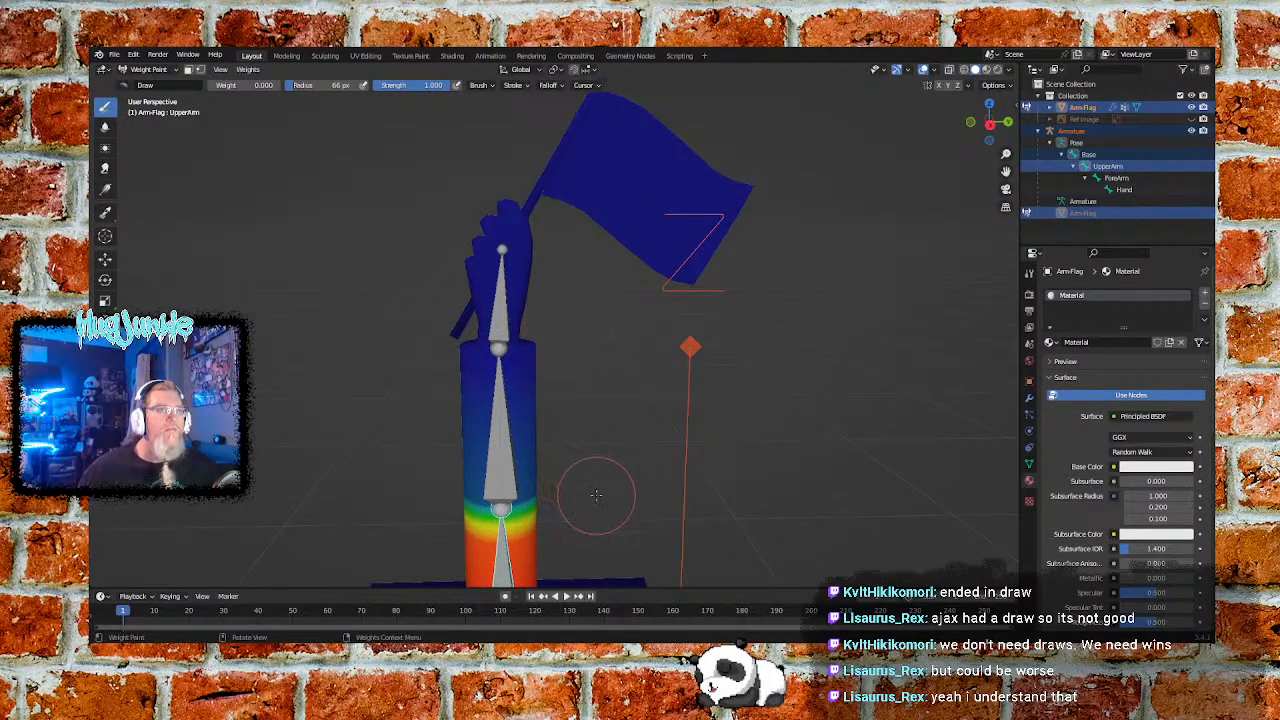
scroll(596, 495, "down", 2)
mouse_move(591, 503)
middle_mouse_down("shift")
mouse_move(609, 431)
mouse_move(629, 468)
mouse_move(614, 462)
mouse_move(623, 445)
middle_mouse_up("shift")
scroll(605, 445, "up", 1)
scroll(605, 444, "up", 1)
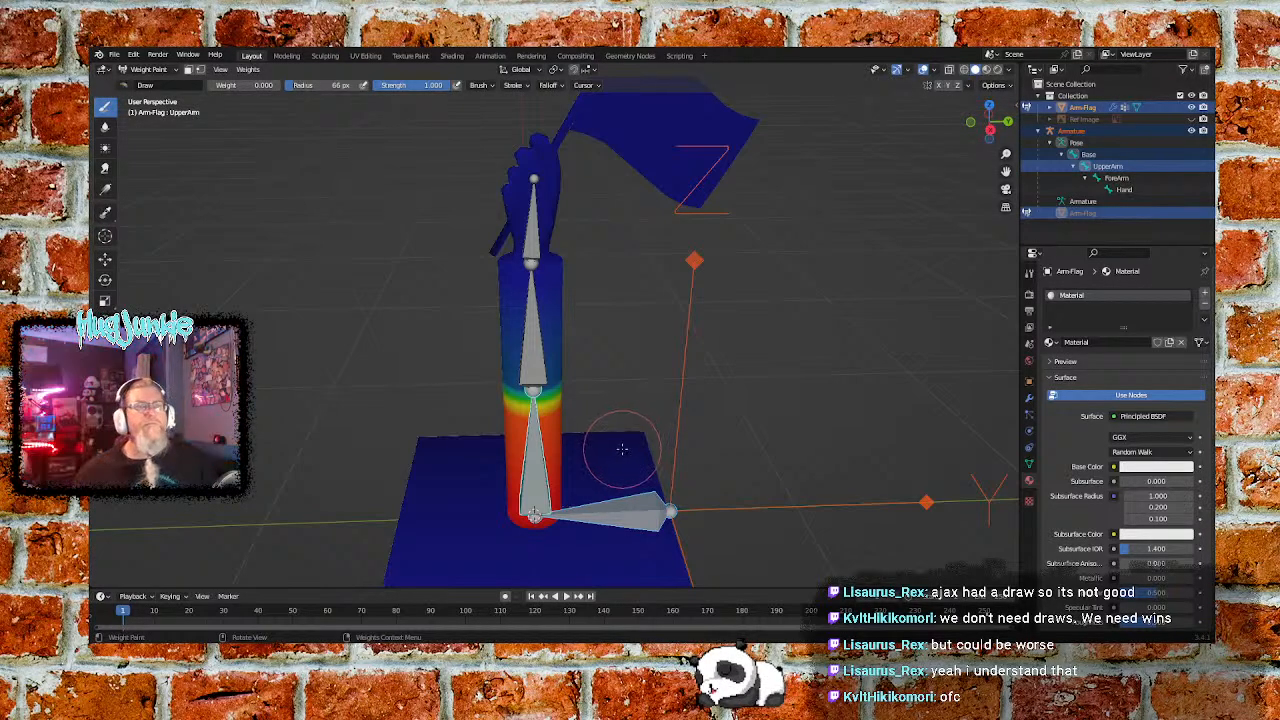
mouse_move(674, 380)
middle_mouse_down()
mouse_move(659, 388)
mouse_move(683, 397)
middle_mouse_up()
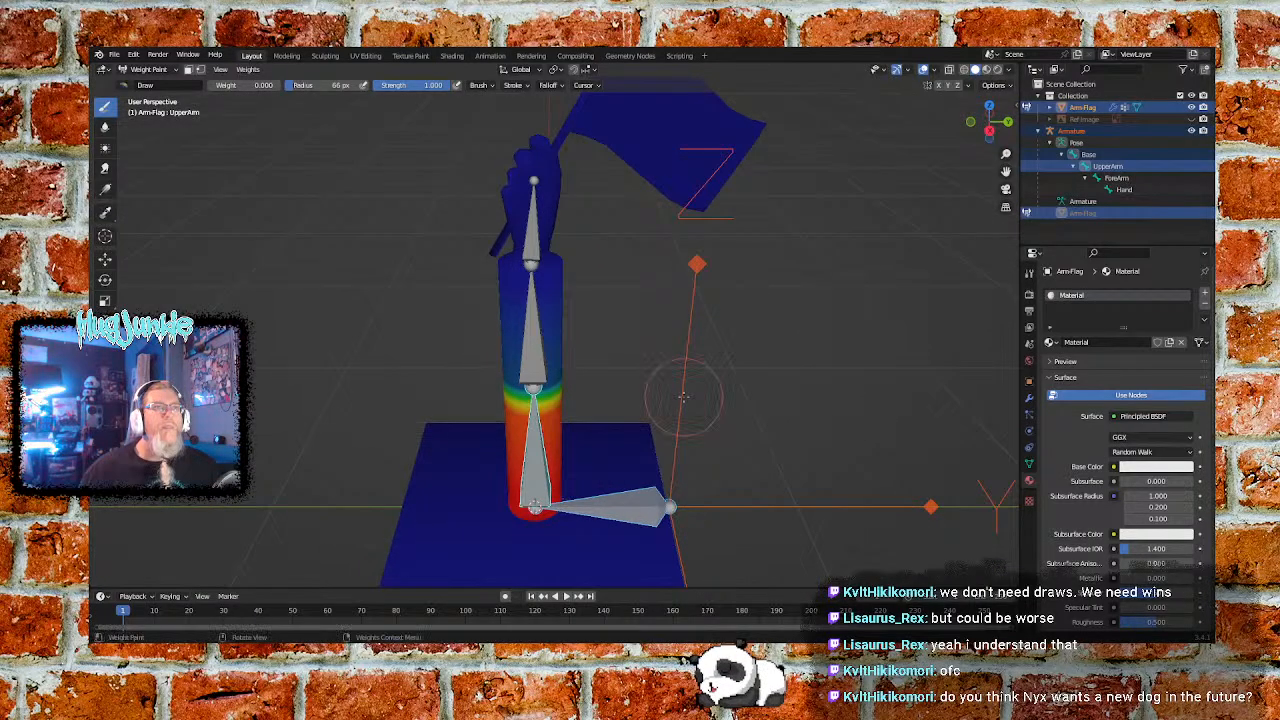
scroll(683, 397, "down", 1)
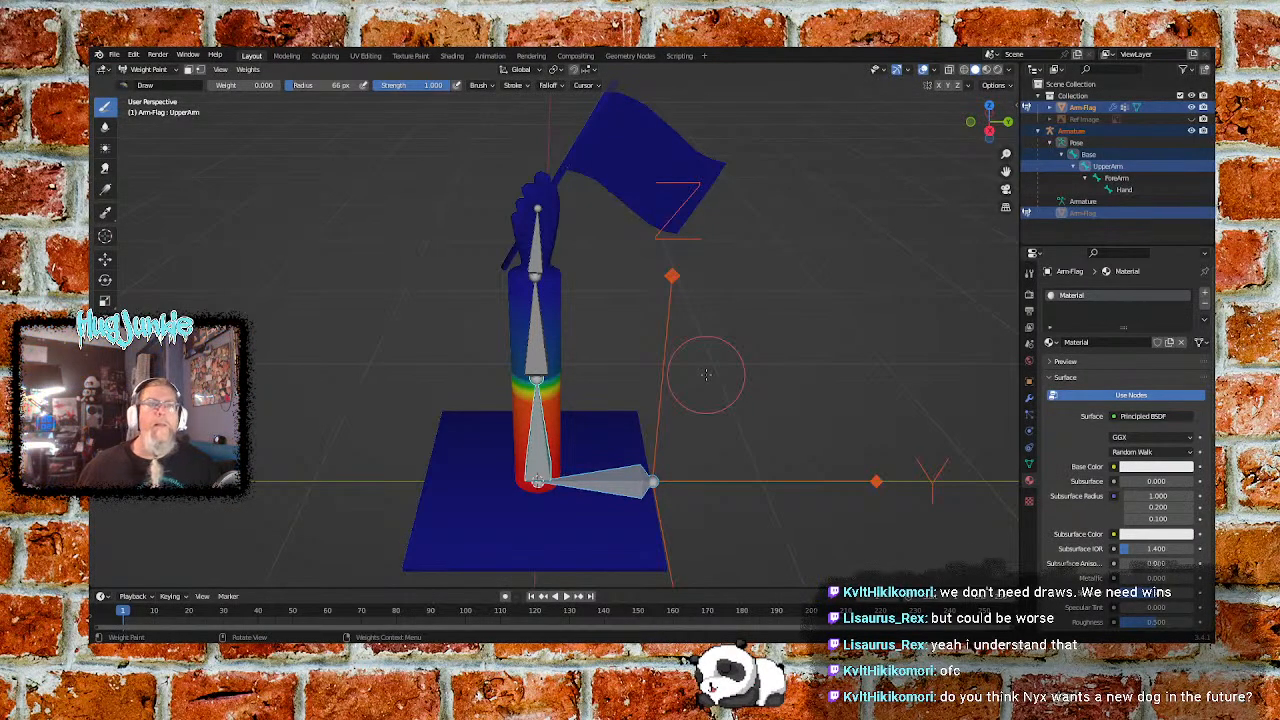
mouse_move(686, 388)
middle_mouse_down()
mouse_move(678, 350)
mouse_move(605, 388)
mouse_move(667, 390)
mouse_move(673, 373)
mouse_move(672, 392)
mouse_move(673, 361)
mouse_move(646, 400)
mouse_move(649, 388)
middle_mouse_up()
scroll(605, 388, "up", 4)
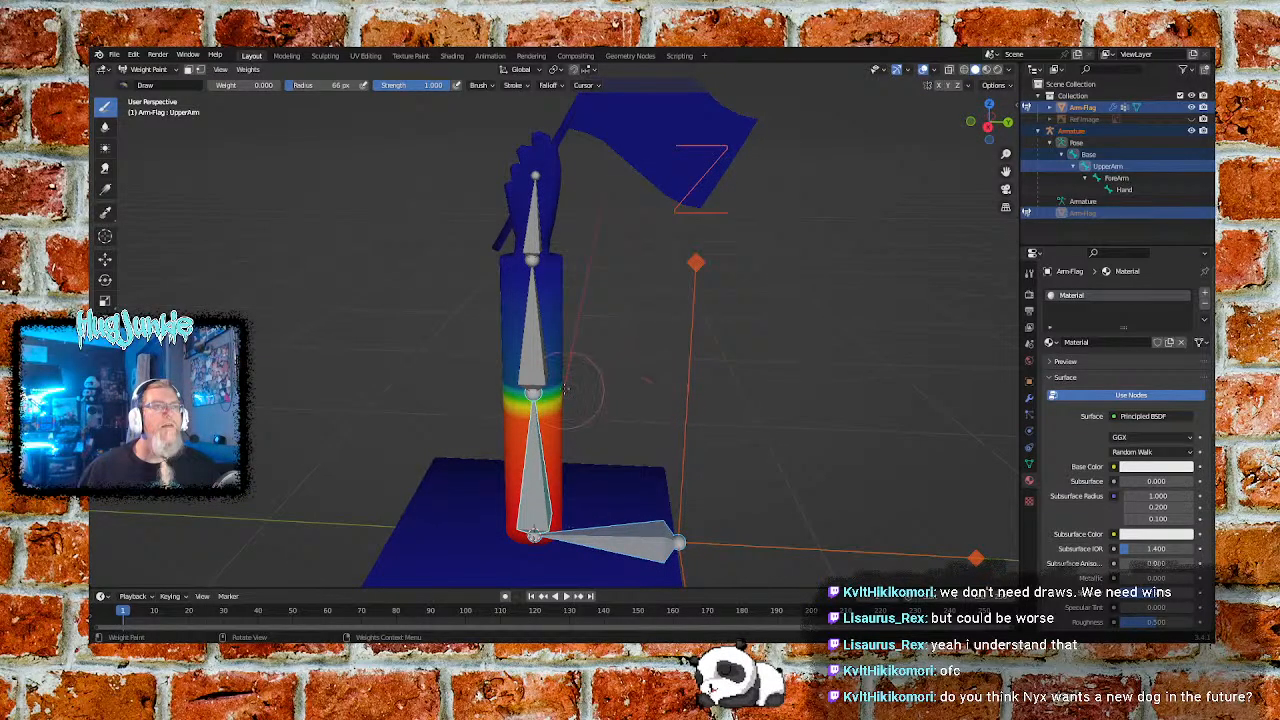
left_click(532, 361, "ctrl")
mouse_move(623, 374)
middle_mouse_down()
mouse_move(644, 371)
mouse_move(630, 368)
middle_mouse_up()
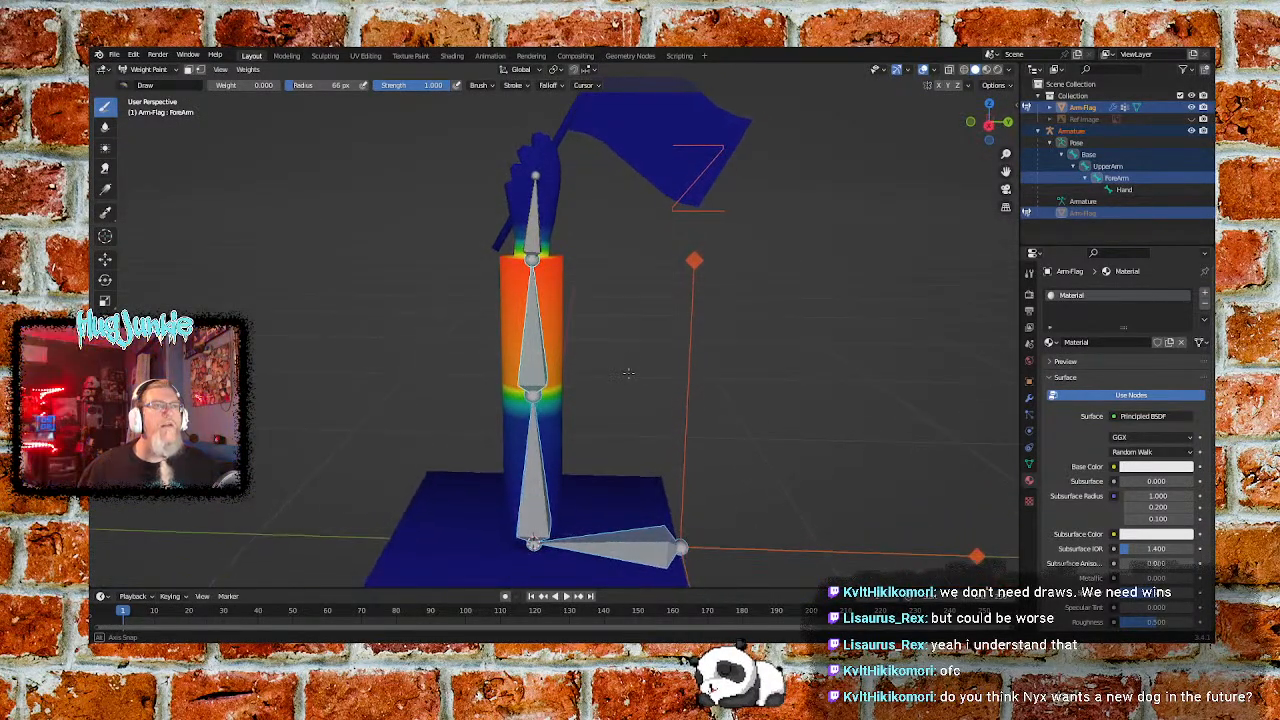
scroll(628, 366, "down", 4)
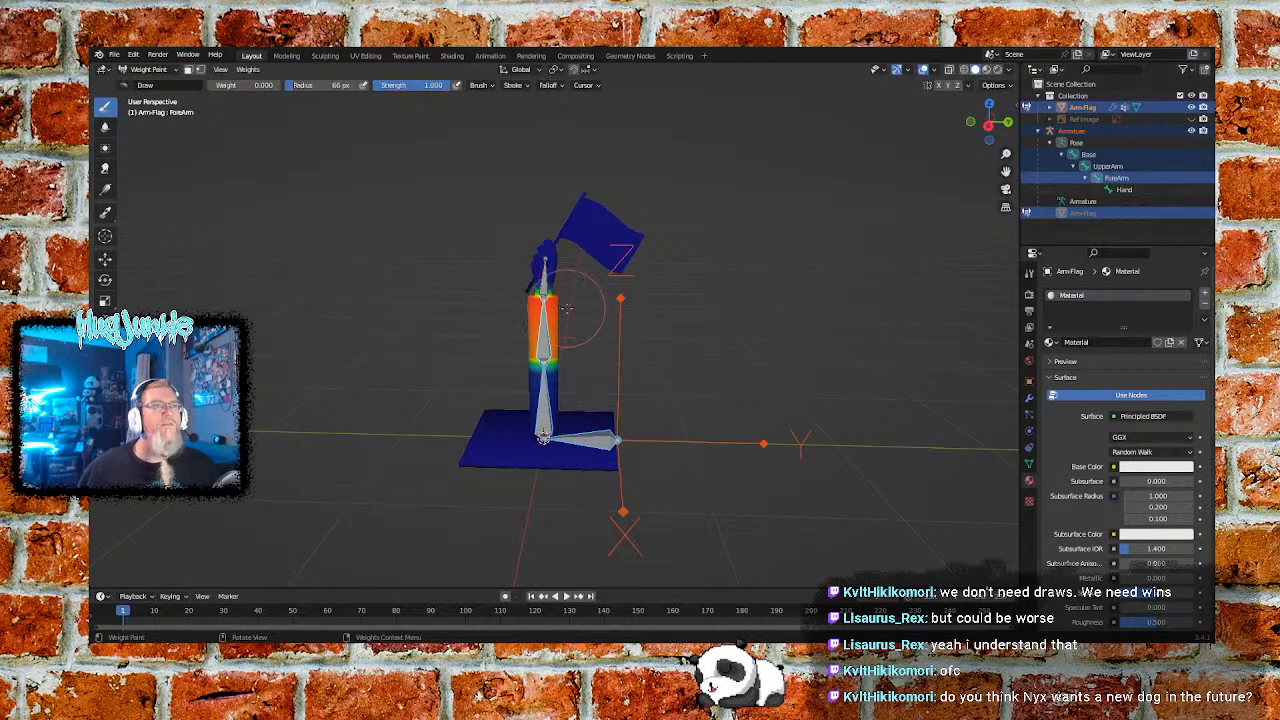
Return to Object Mode, select the Arm-Flag mesh and the Armature as active object, and switch to Pose Mode
left_click(150, 69)
left_click(148, 83)
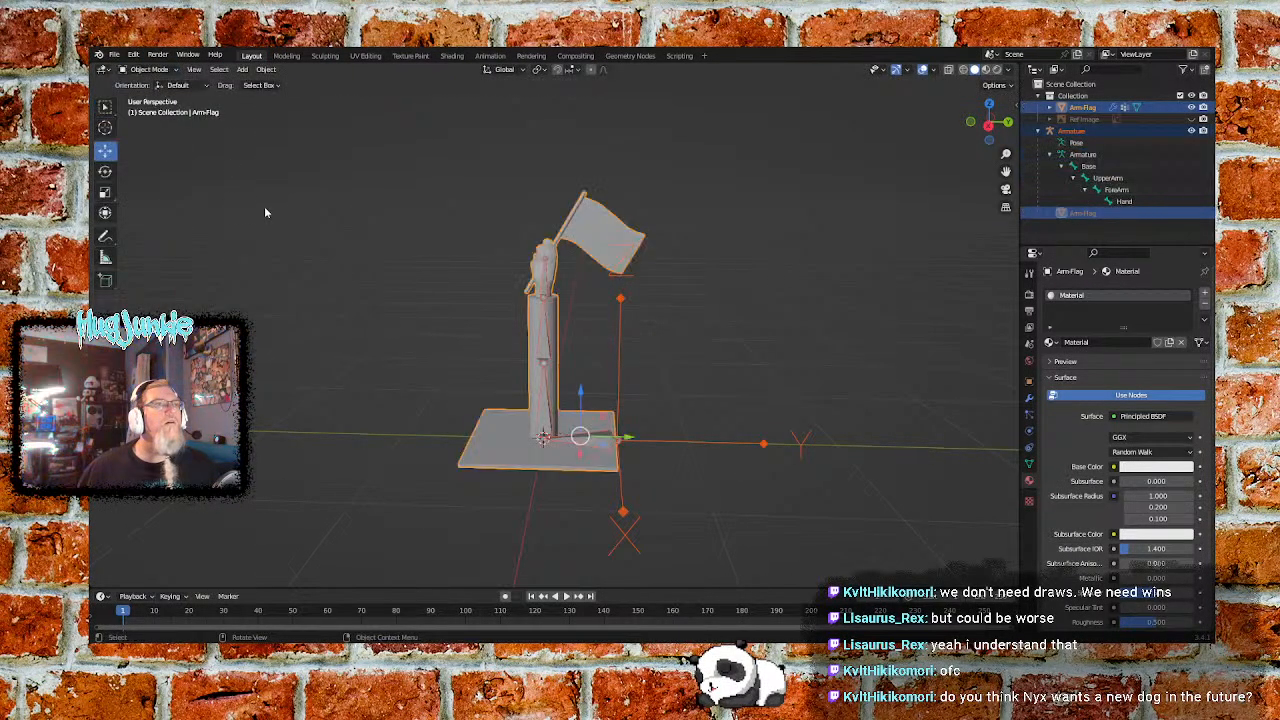
left_click(336, 330)
left_click(552, 455)
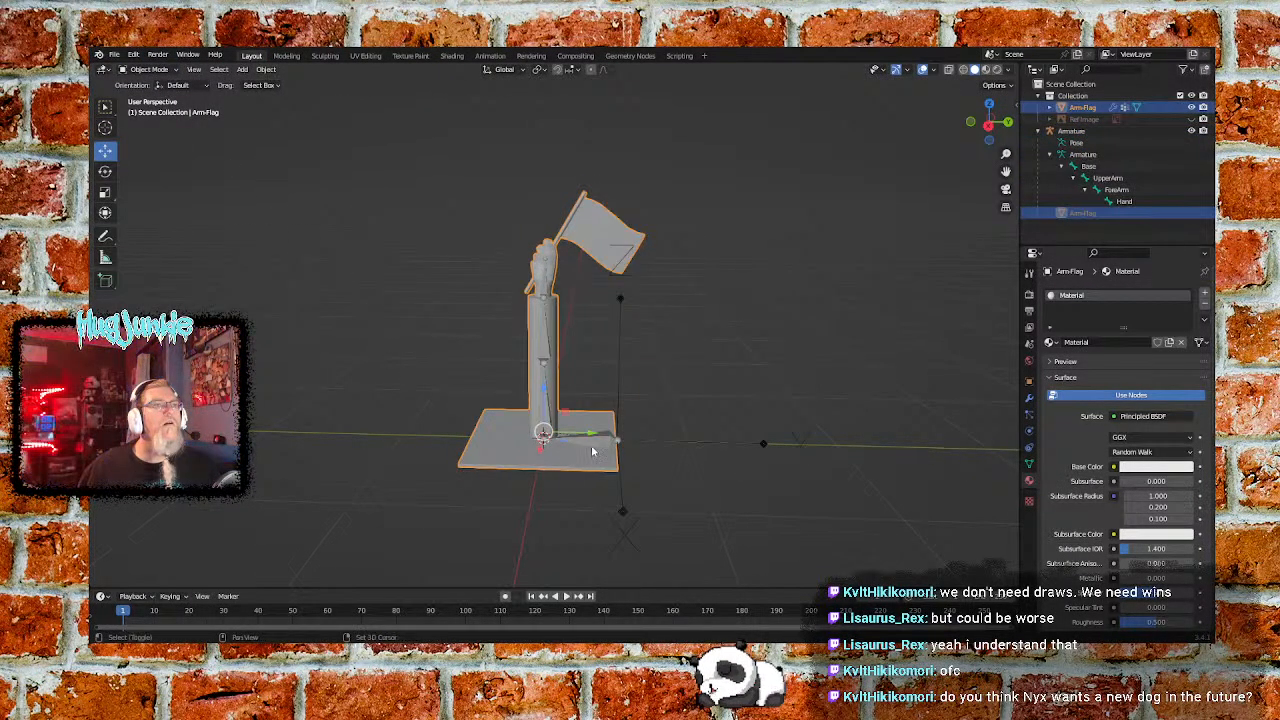
left_click(592, 451, "shift")
left_click(150, 69)
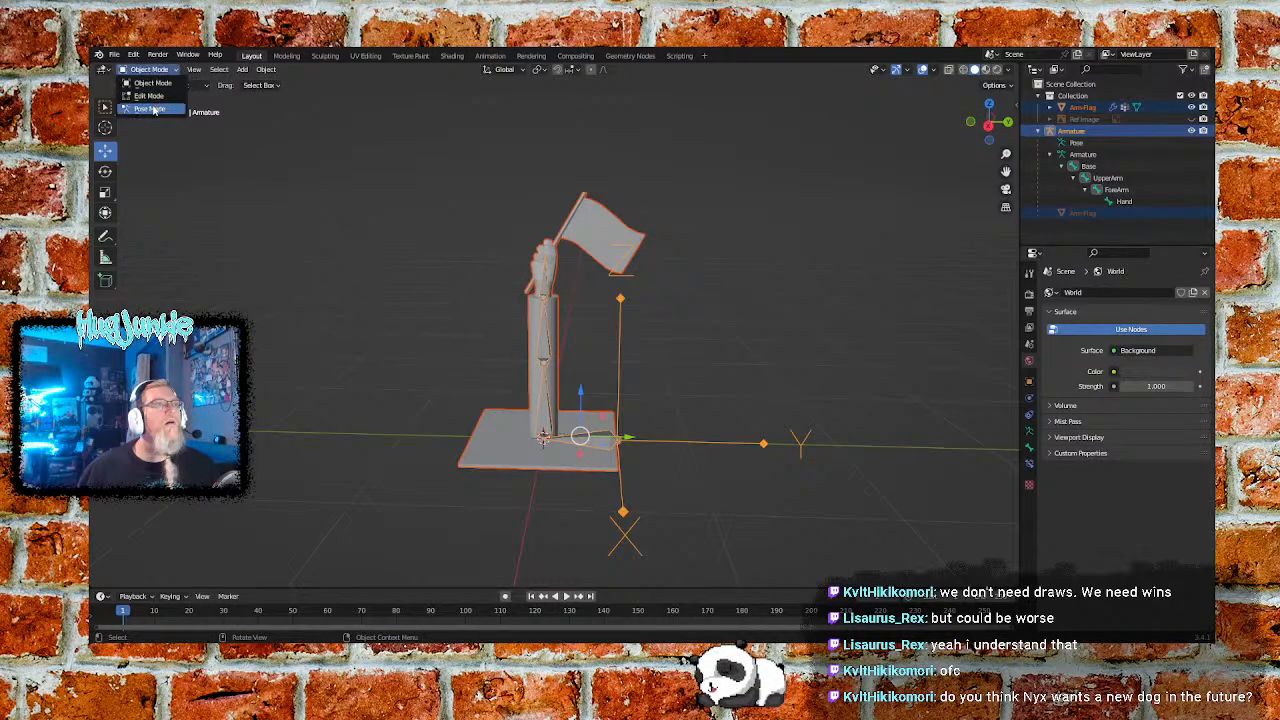
left_click(150, 108)
Try rotating the UpperArm bone to test the mesh deformation, and select the Base bone
left_click(544, 436)
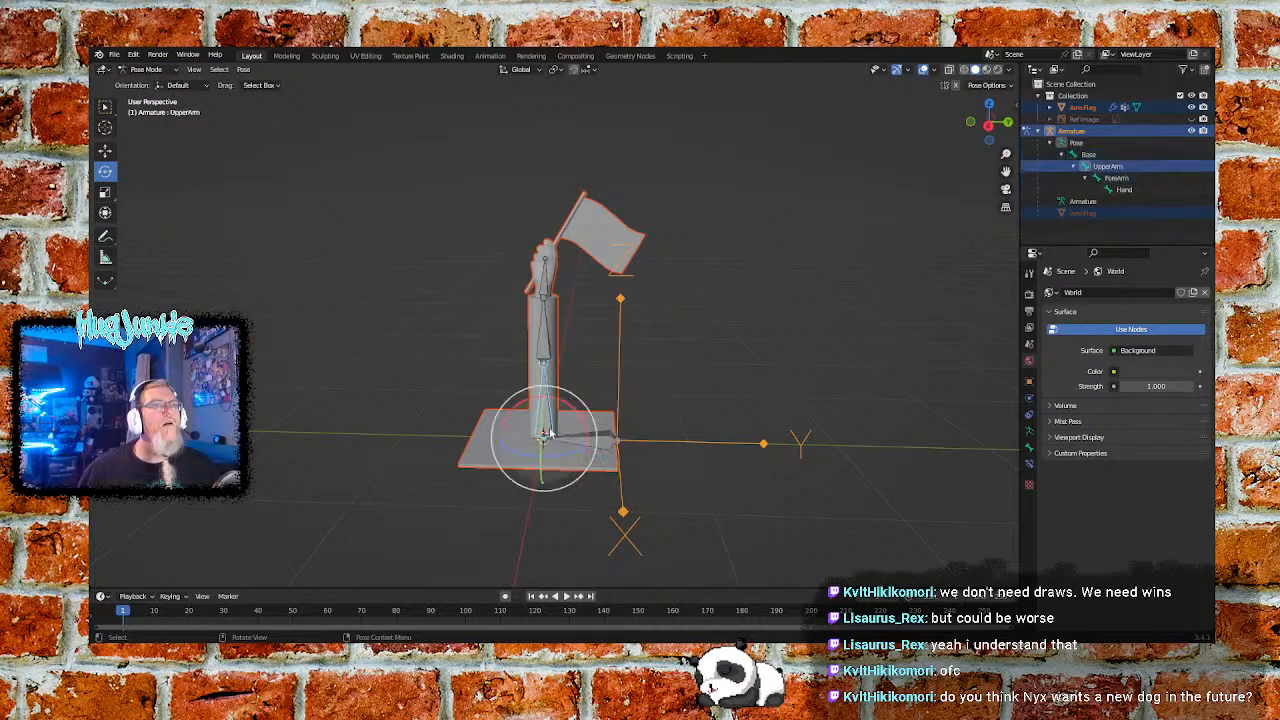
mouse_move(558, 406)
left_mouse_down()
mouse_move(580, 420)
mouse_move(546, 408)
mouse_move(560, 409)
left_mouse_up()
left_click(392, 368)
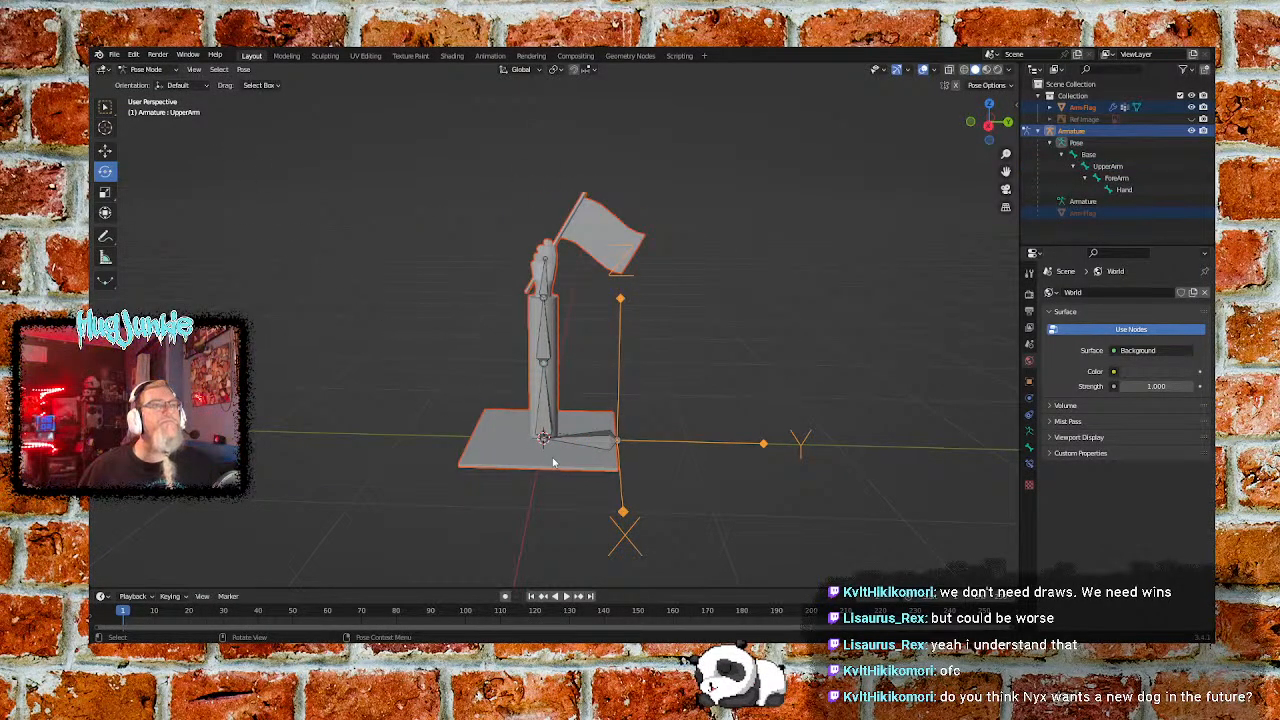
left_click(589, 446)
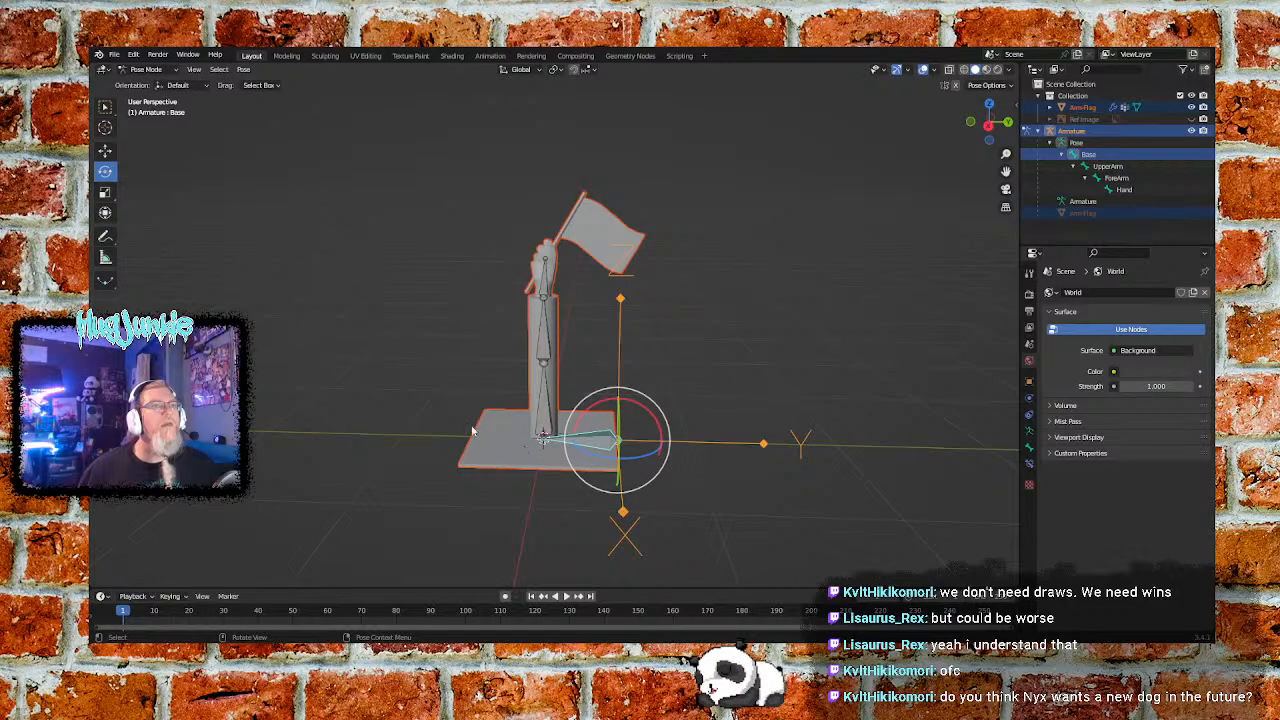
Return to Object Mode, select the Armature and the Arm-Flag mesh as active object, and enter Weight Paint mode
left_click(145, 69)
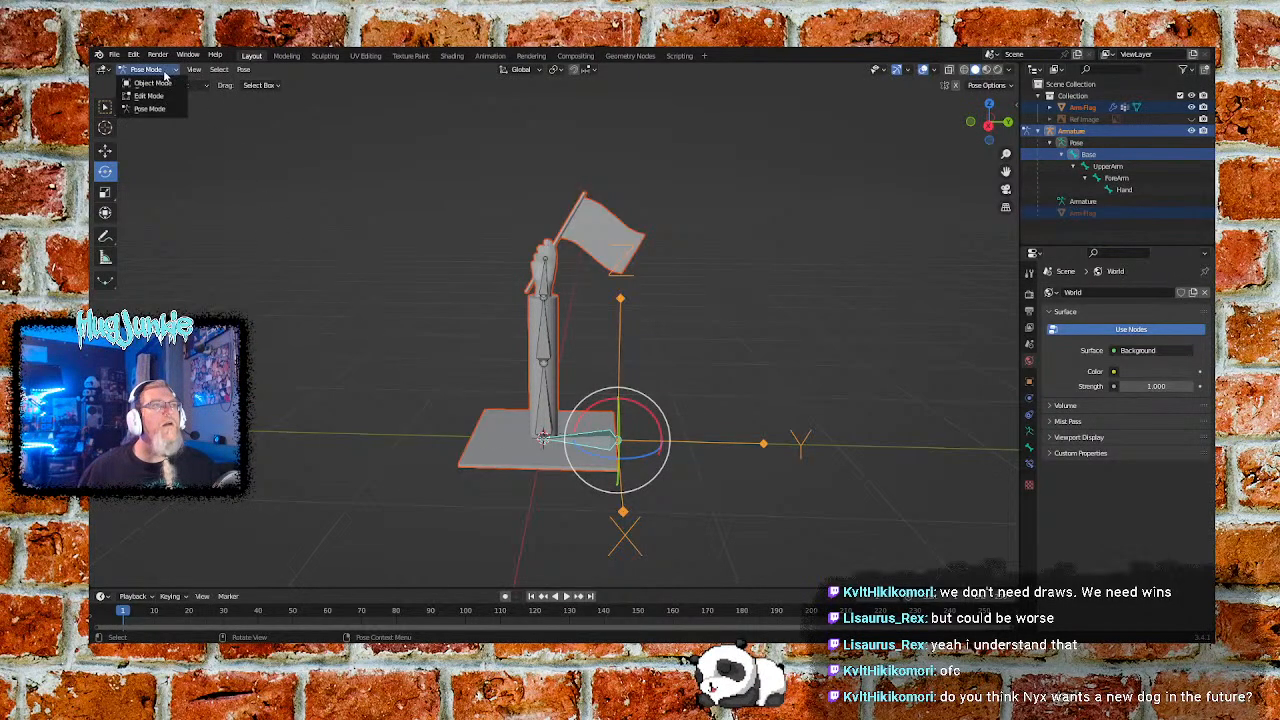
left_click(145, 82)
left_click(371, 376)
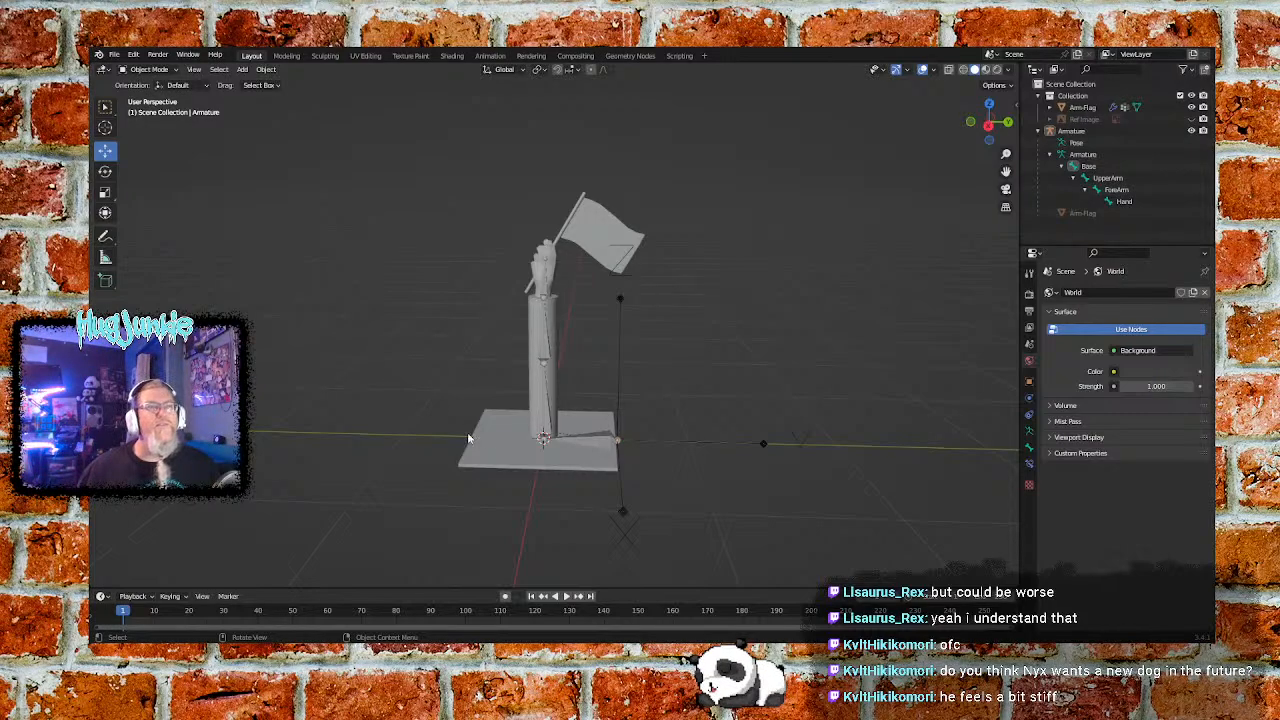
key("a")
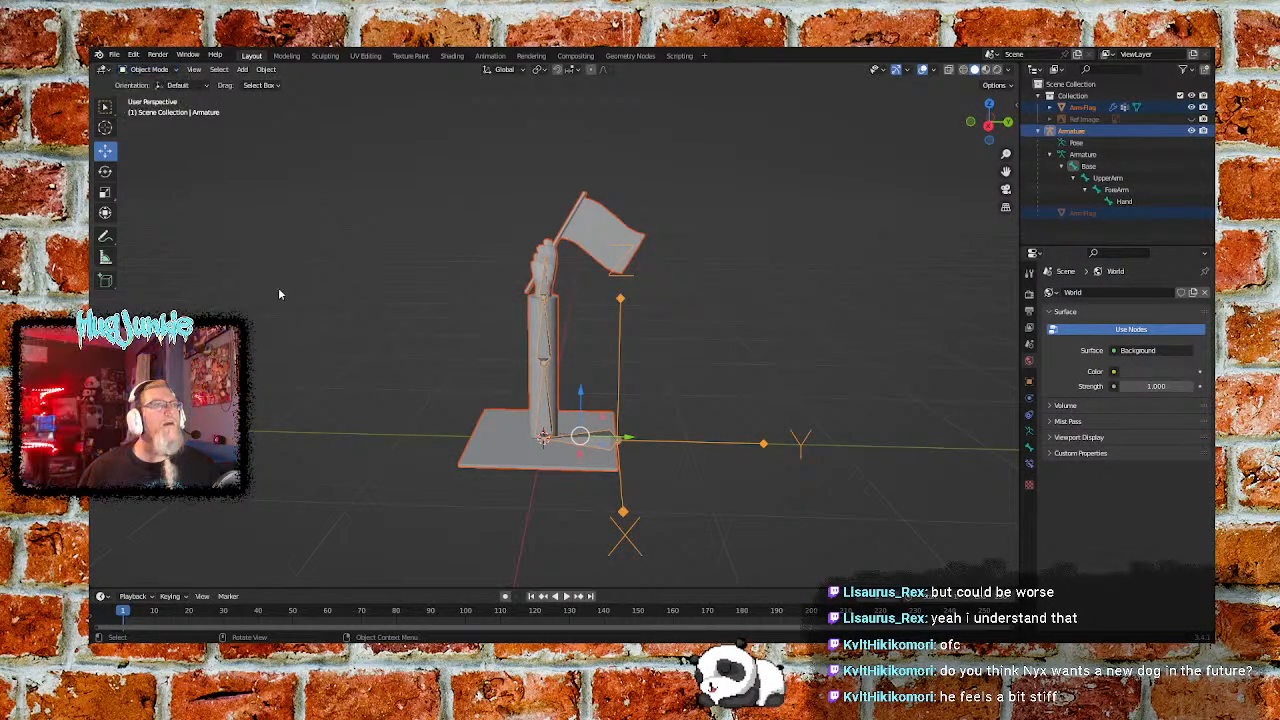
key("alt+a")
left_click(598, 442)
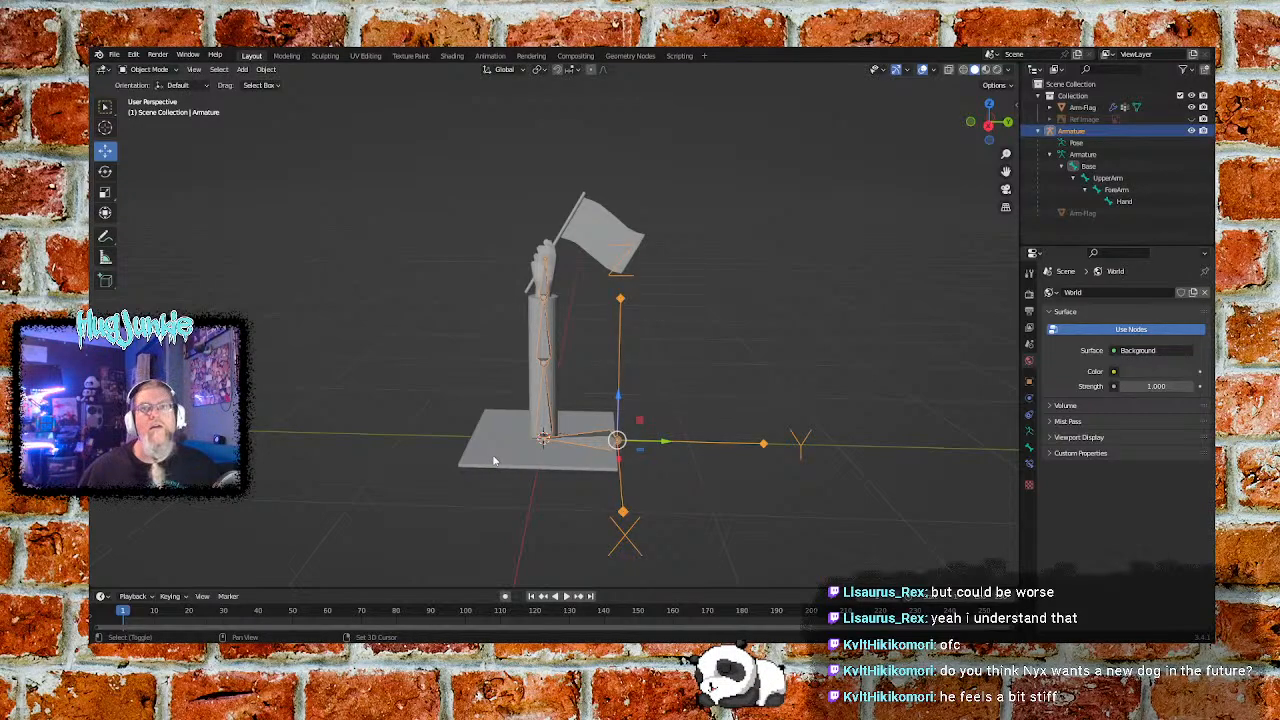
left_click(493, 460, "shift")
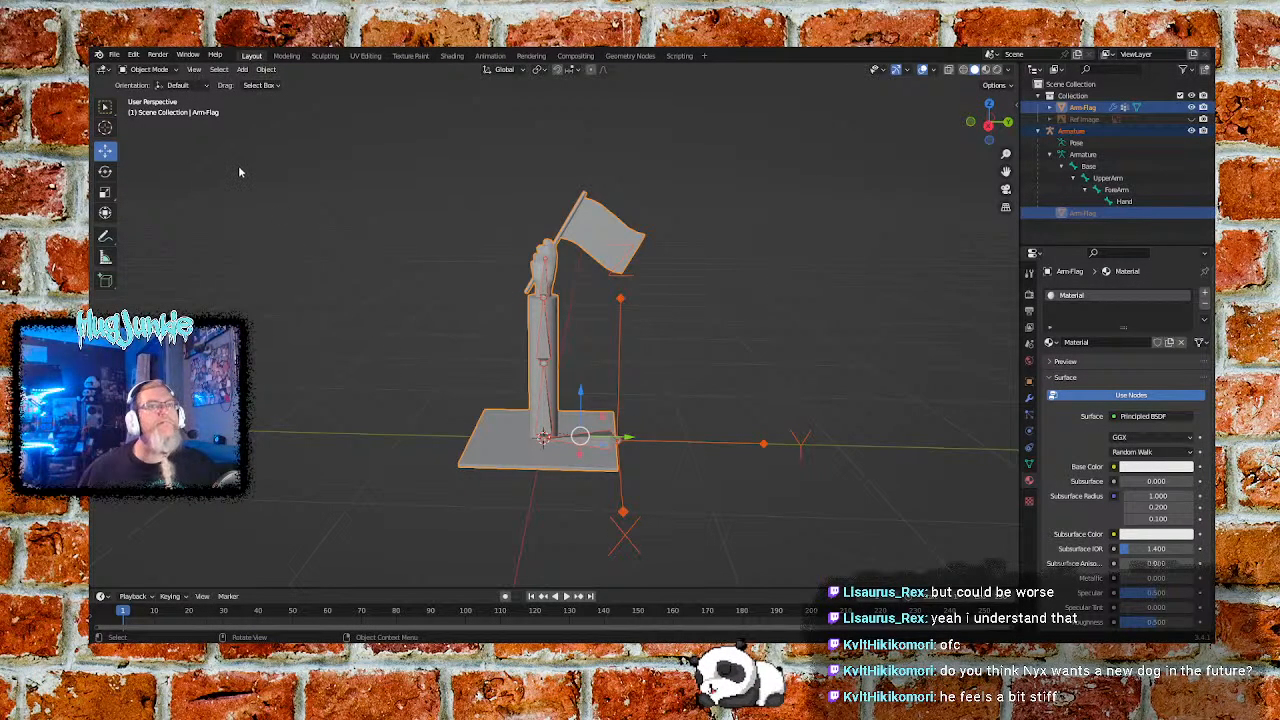
left_click(163, 71)
left_click(145, 139)
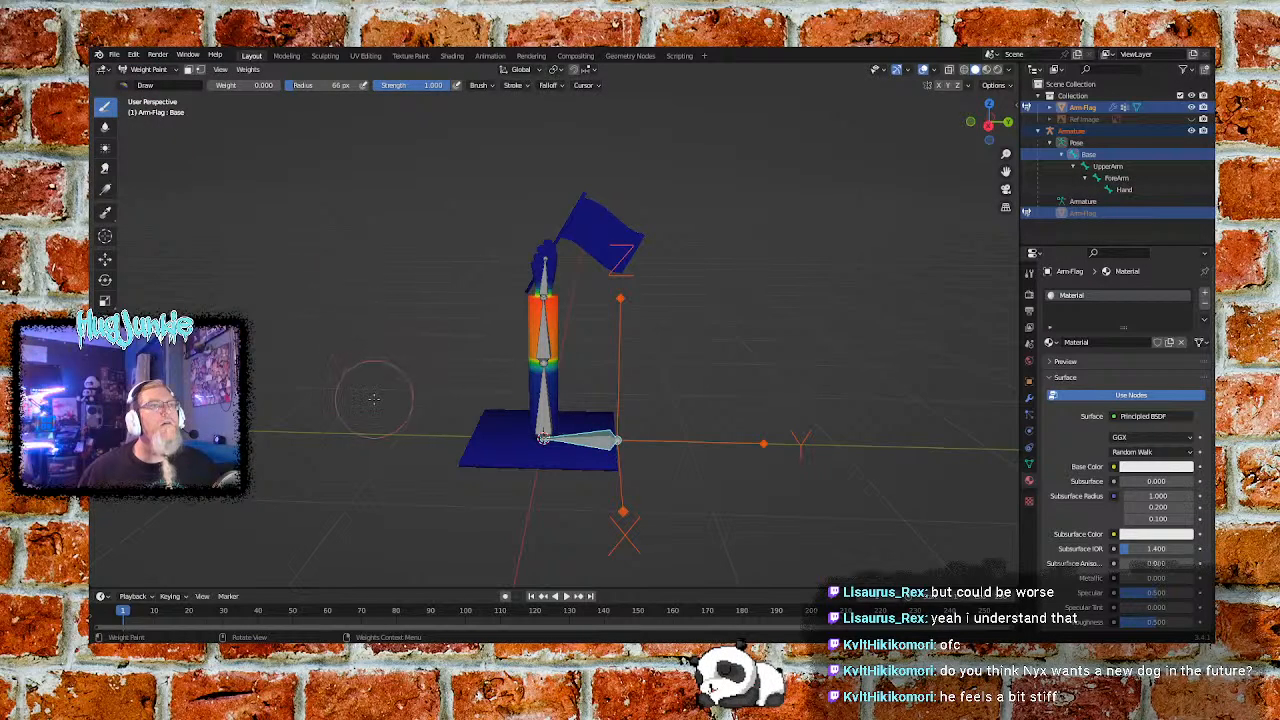
Make the UpperArm bone active and check its weights on the top and underside of the base plate
middle_click_drag(414, 486, 547, 432)
left_click(548, 429, "shift")
mouse_move(423, 446)
middle_mouse_down()
mouse_move(449, 386)
mouse_move(430, 388)
middle_mouse_up()
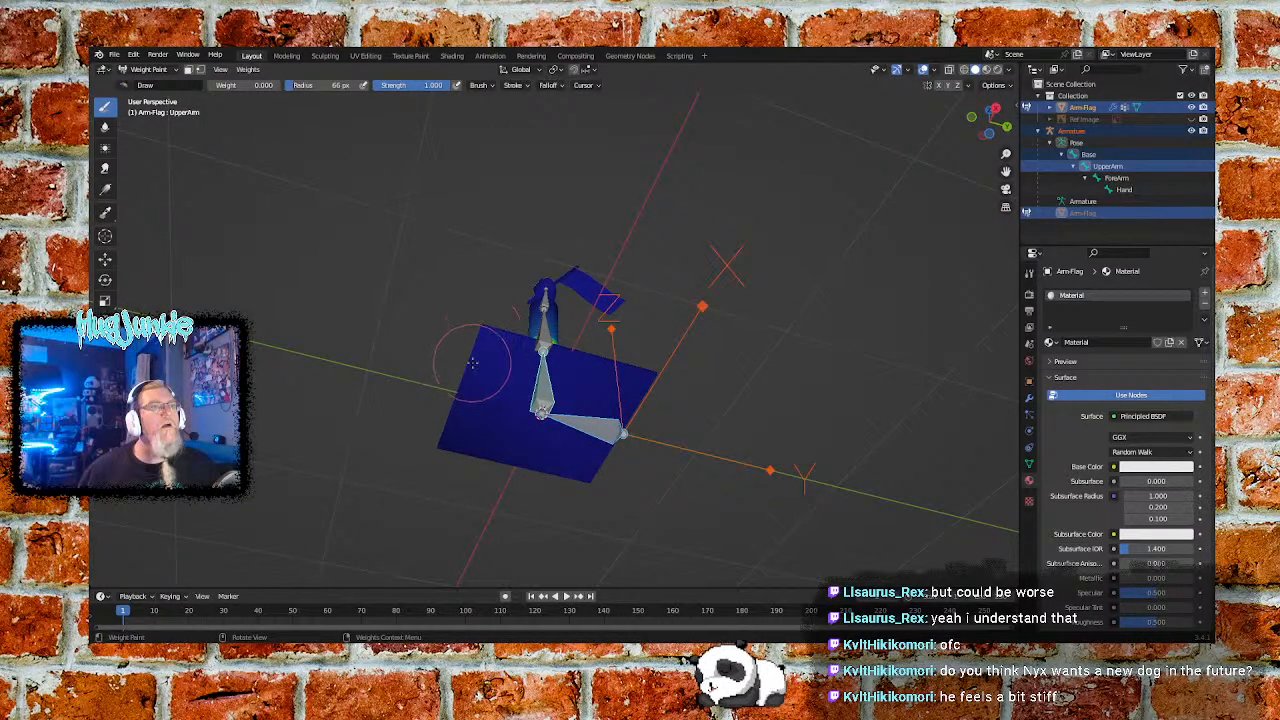
middle_click_drag(491, 343, 502, 472)
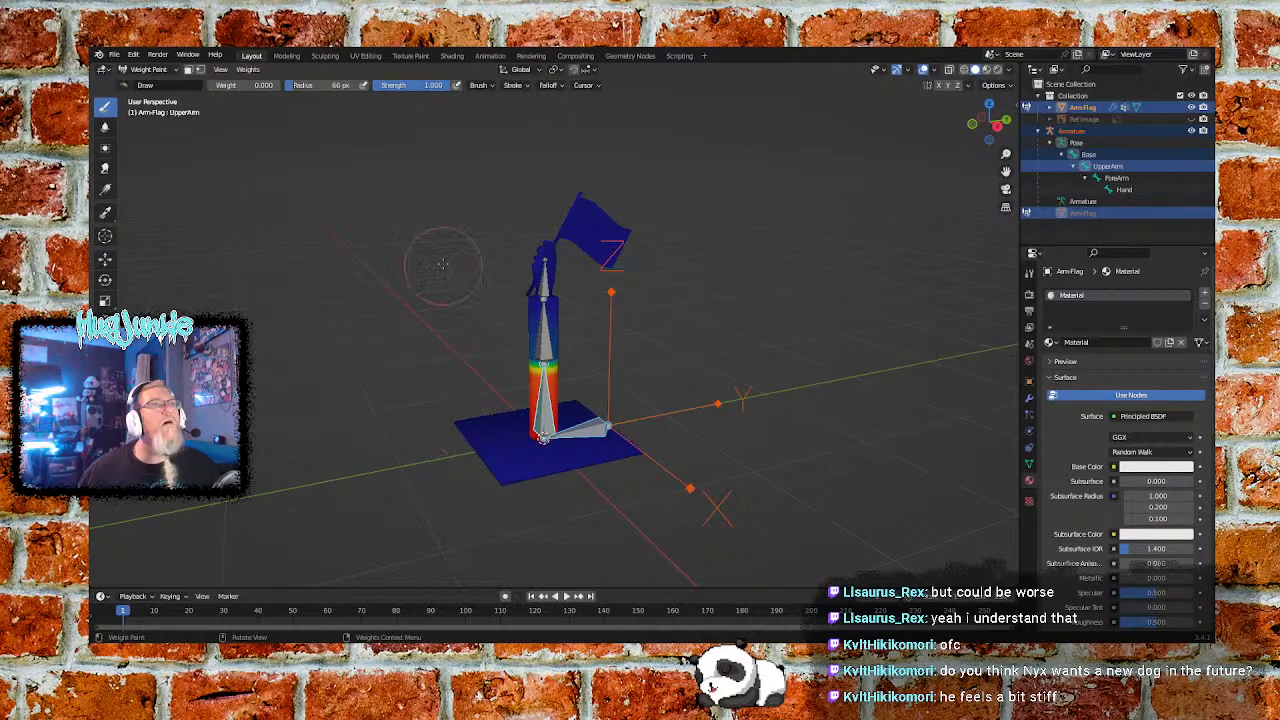
Try the vertex selection mask on the mesh for weight painting and turn it off again
left_click(200, 69)
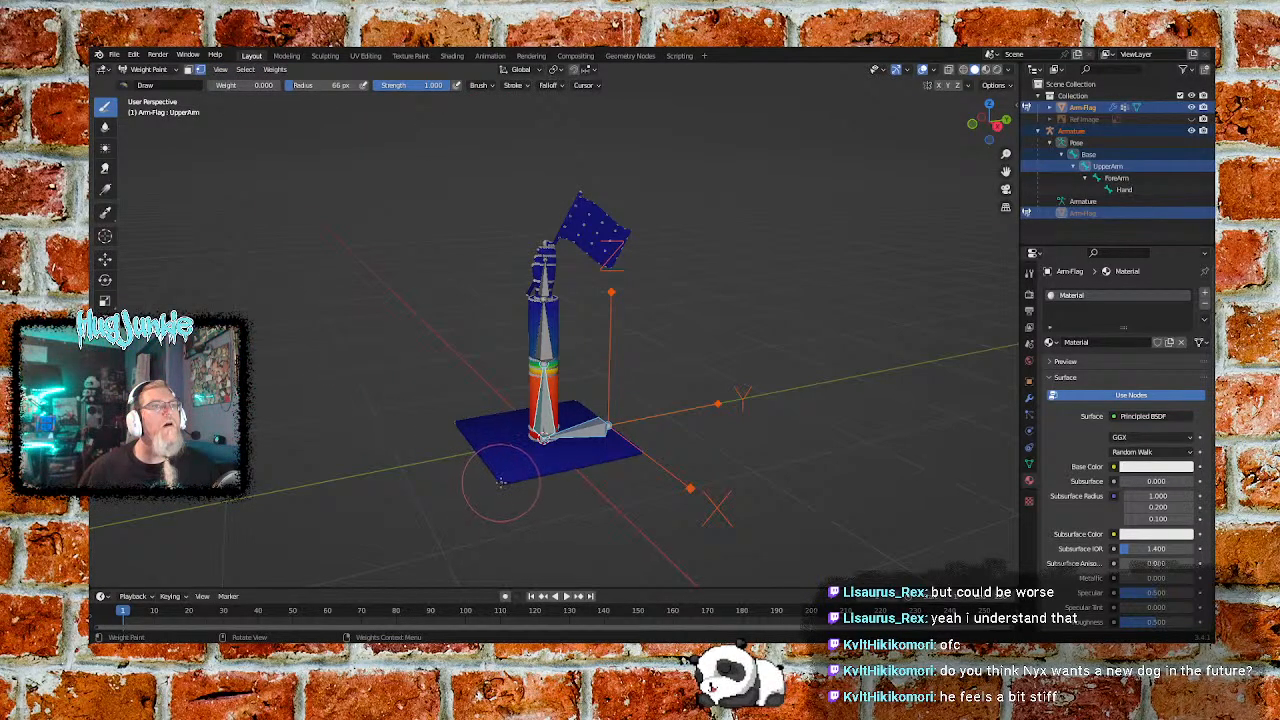
mouse_move(509, 487)
middle_mouse_down()
mouse_move(480, 415)
mouse_move(491, 387)
mouse_move(441, 344)
mouse_move(424, 370)
mouse_move(424, 443)
middle_mouse_up()
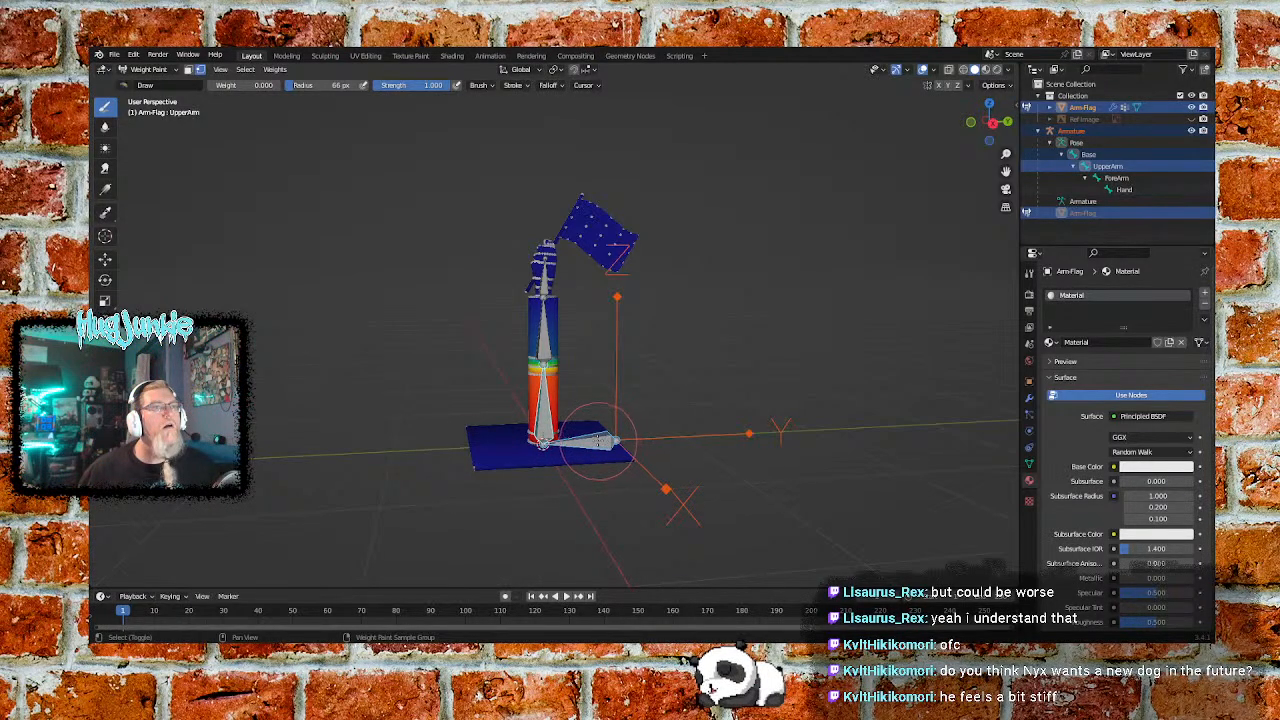
middle_click_drag(680, 405, 622, 440)
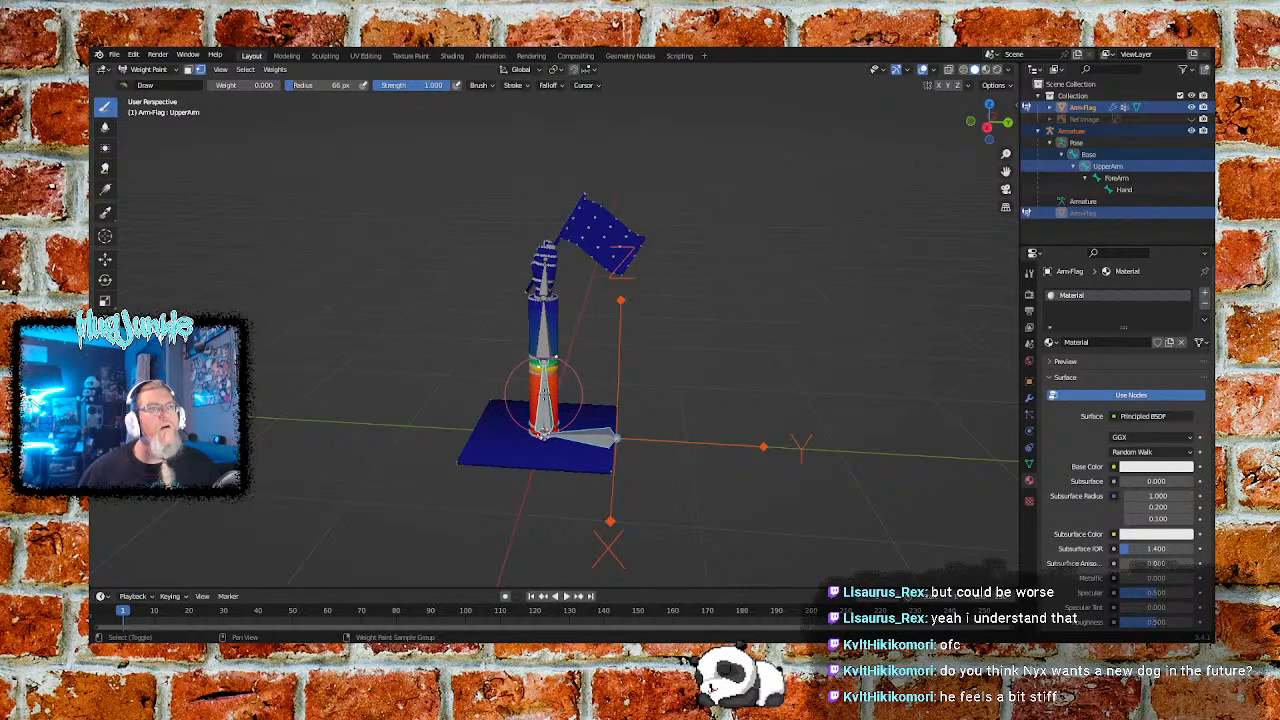
left_click(200, 70)
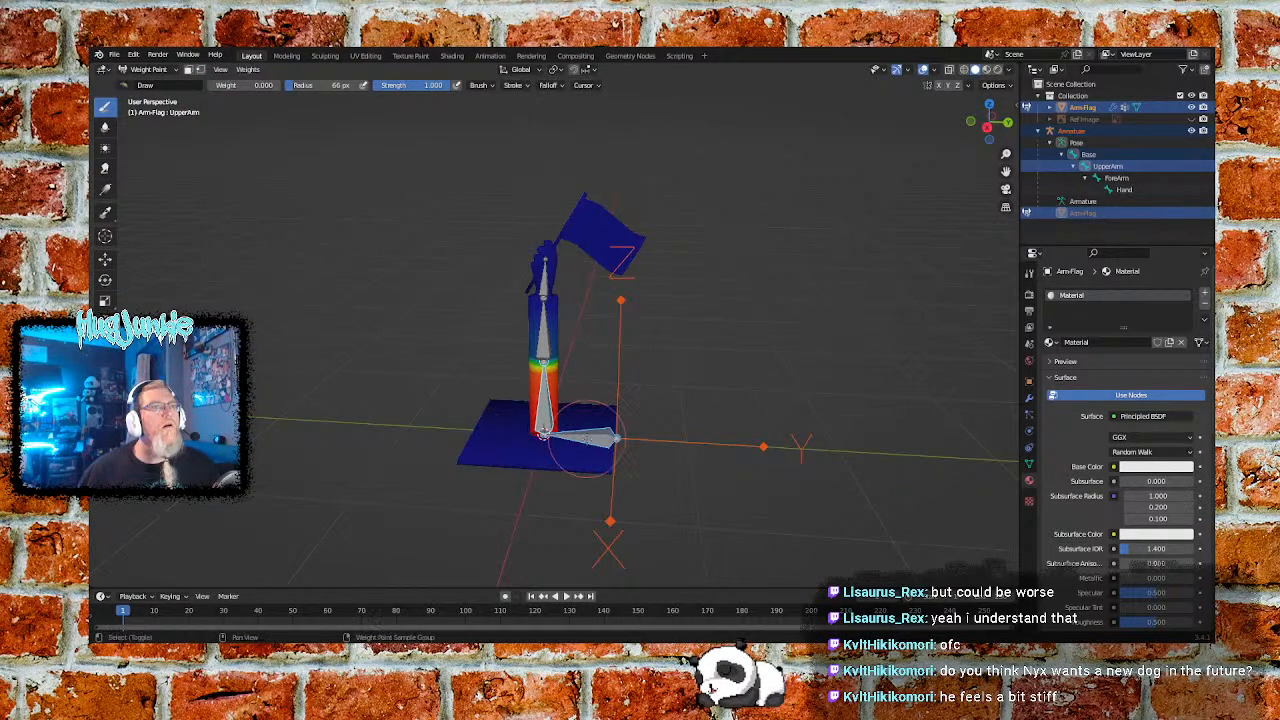
Compare the weights of the Base, UpperArm and ForeArm bones, ending with the UpperArm bone active
left_click(585, 440, "ctrl")
left_click(543, 391, "ctrl")
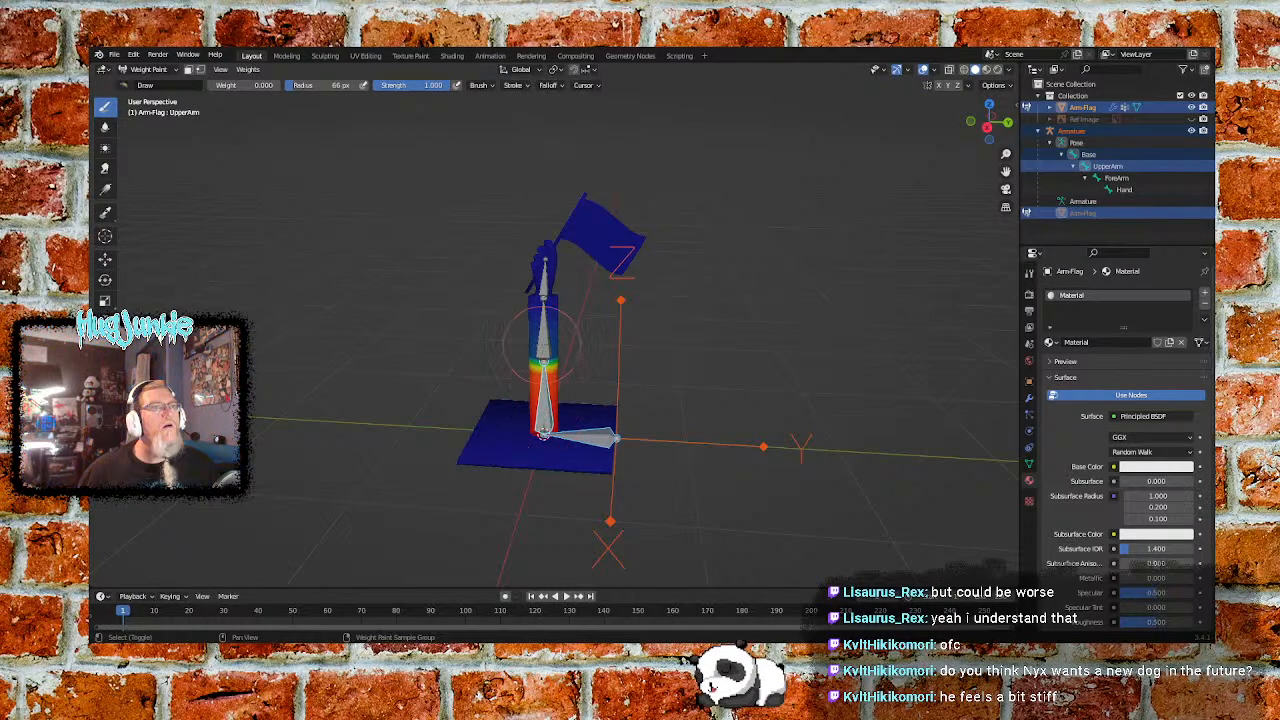
left_click(540, 340, "ctrl")
left_click(543, 398, "ctrl")
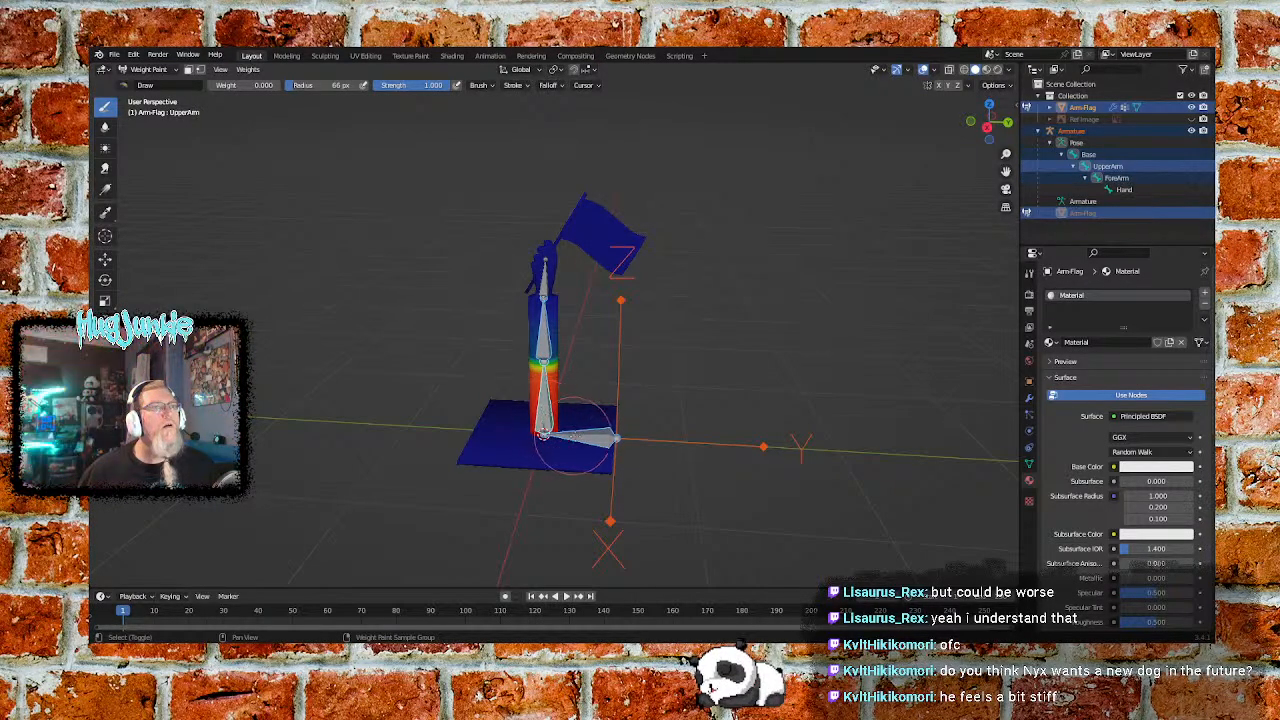
Check the weights of the ForeArm bone and of the UpperArm bone once more, viewing the mesh from below and from the side
middle_click_drag(580, 437, 535, 420)
left_click(545, 425, "ctrl")
left_click(543, 416, "ctrl")
left_click(543, 340, "shift")
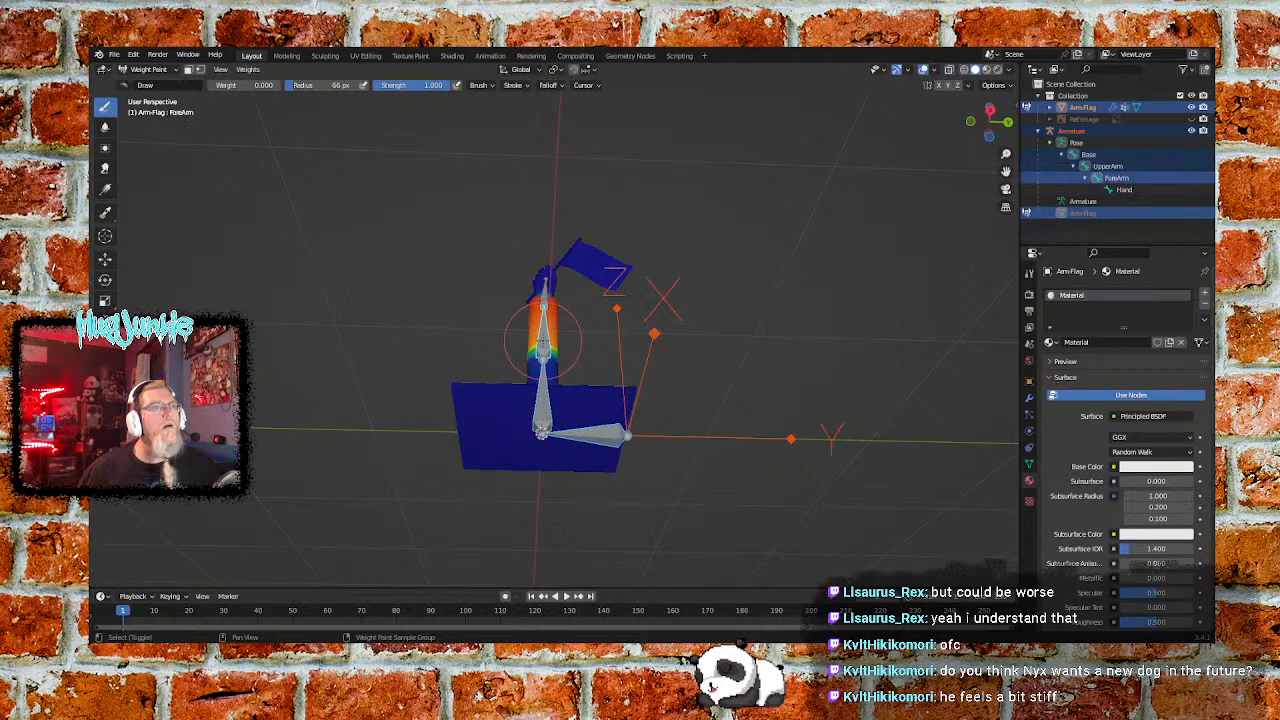
left_click(540, 405, "shift")
middle_click_drag(408, 371, 436, 410)
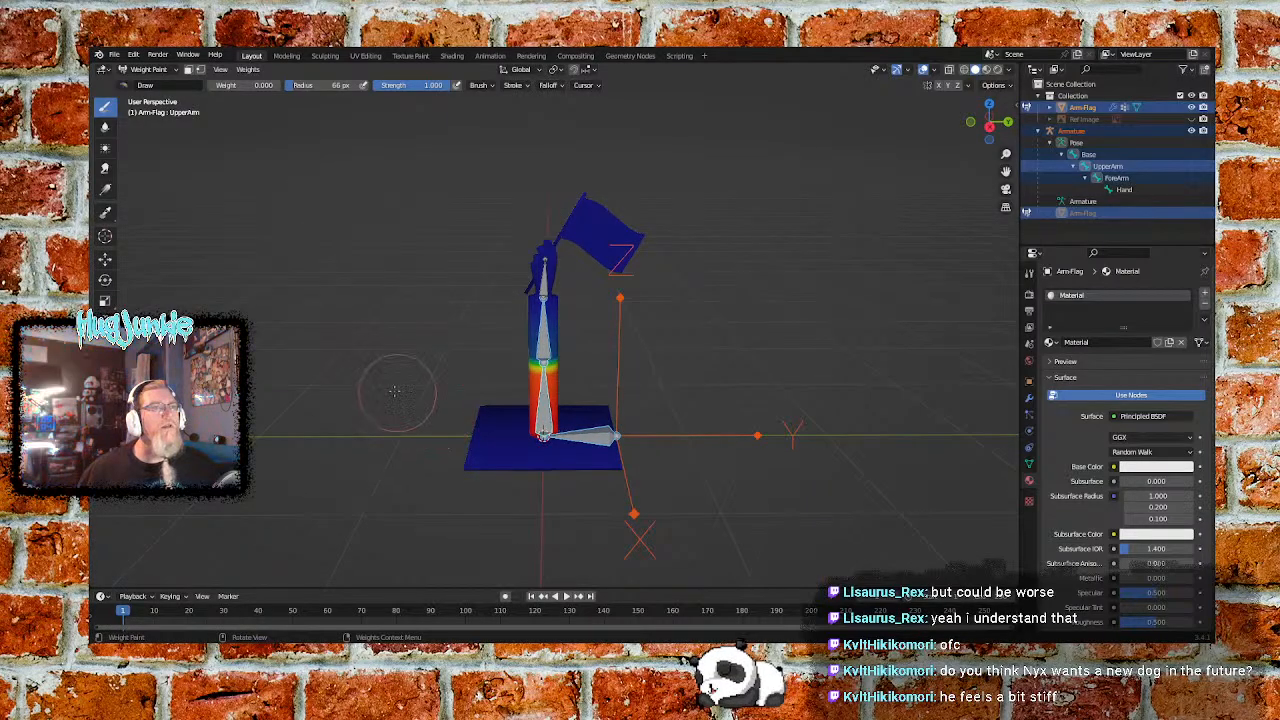
Return to Object Mode, select the mesh and the Armature with the Armature as active object, and enter Pose Mode
left_click(150, 69)
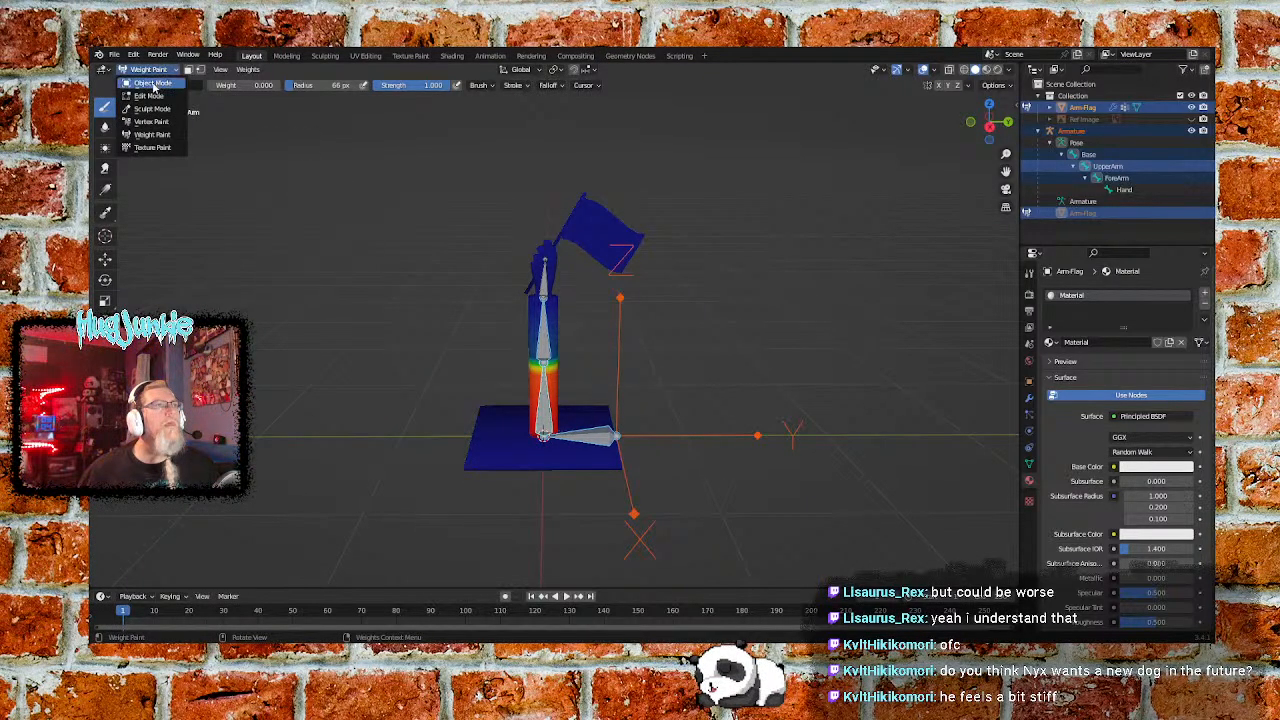
left_click(150, 82)
key("a")
left_click(150, 69)
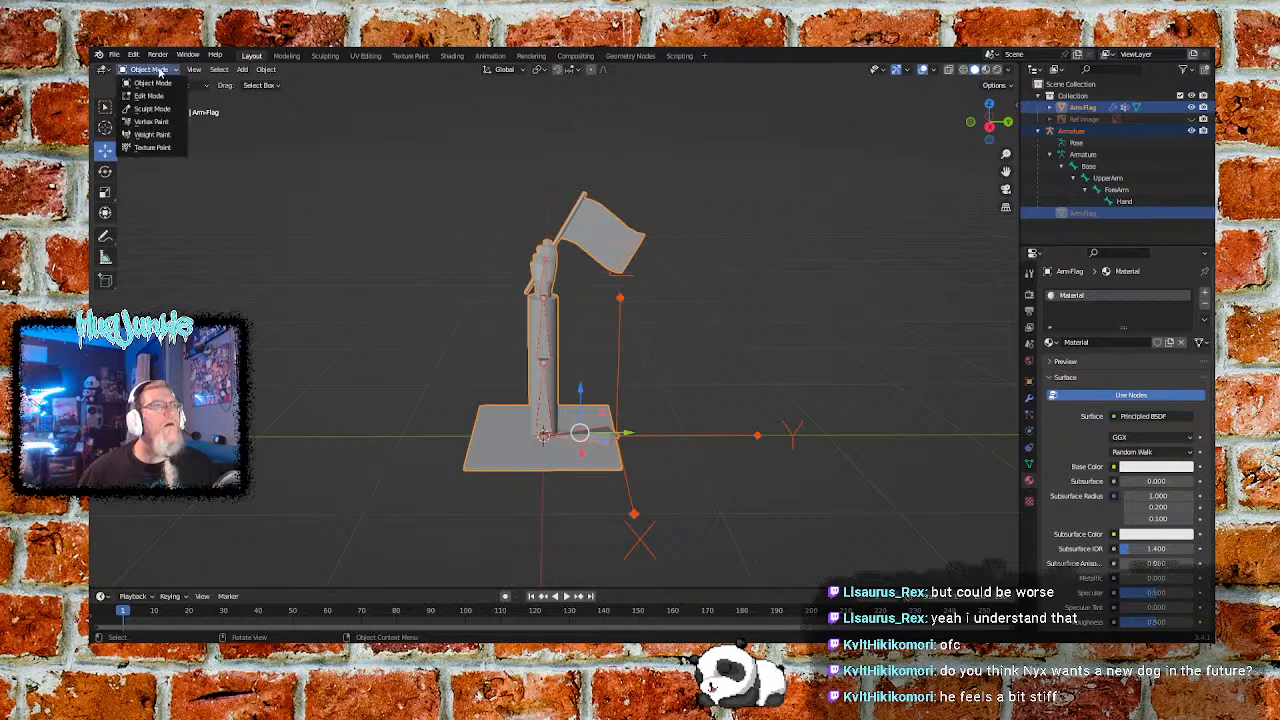
left_click(287, 240)
key("a")
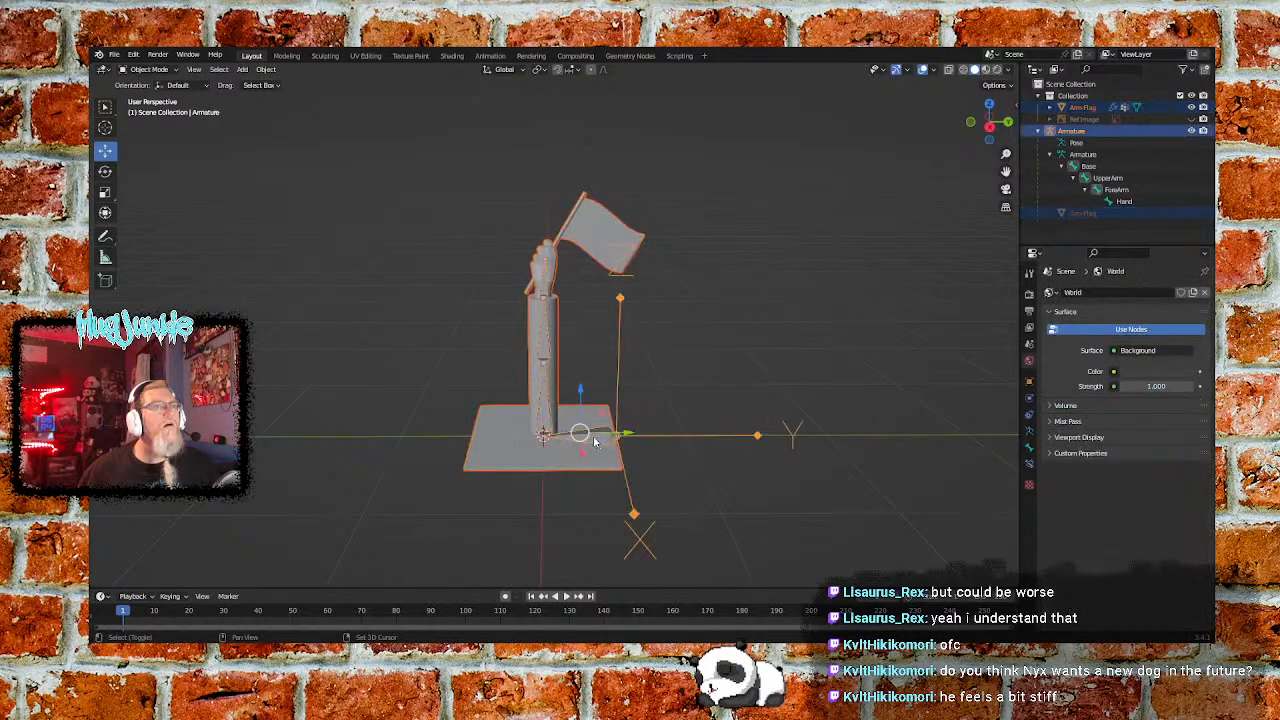
left_click(150, 69)
left_click(149, 108)
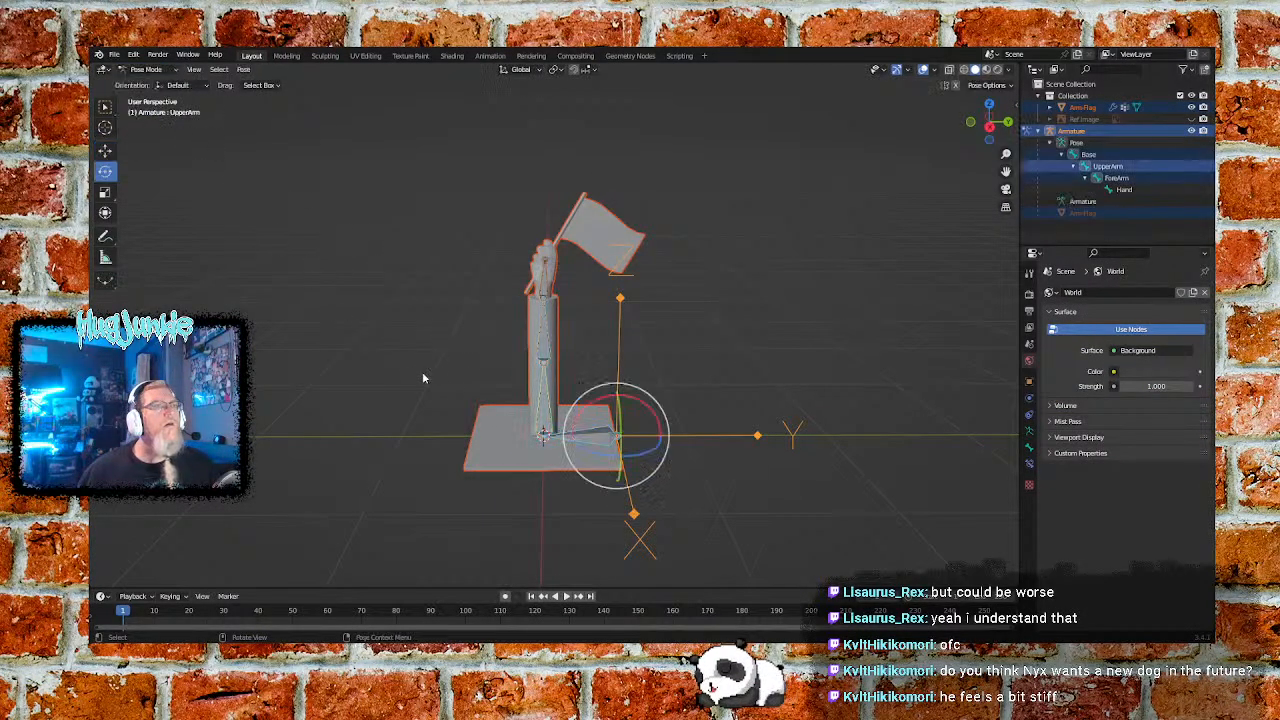
Test-rotate the UpperArm bone to both sides, undo the rotation and deselect the bone
left_click(540, 432)
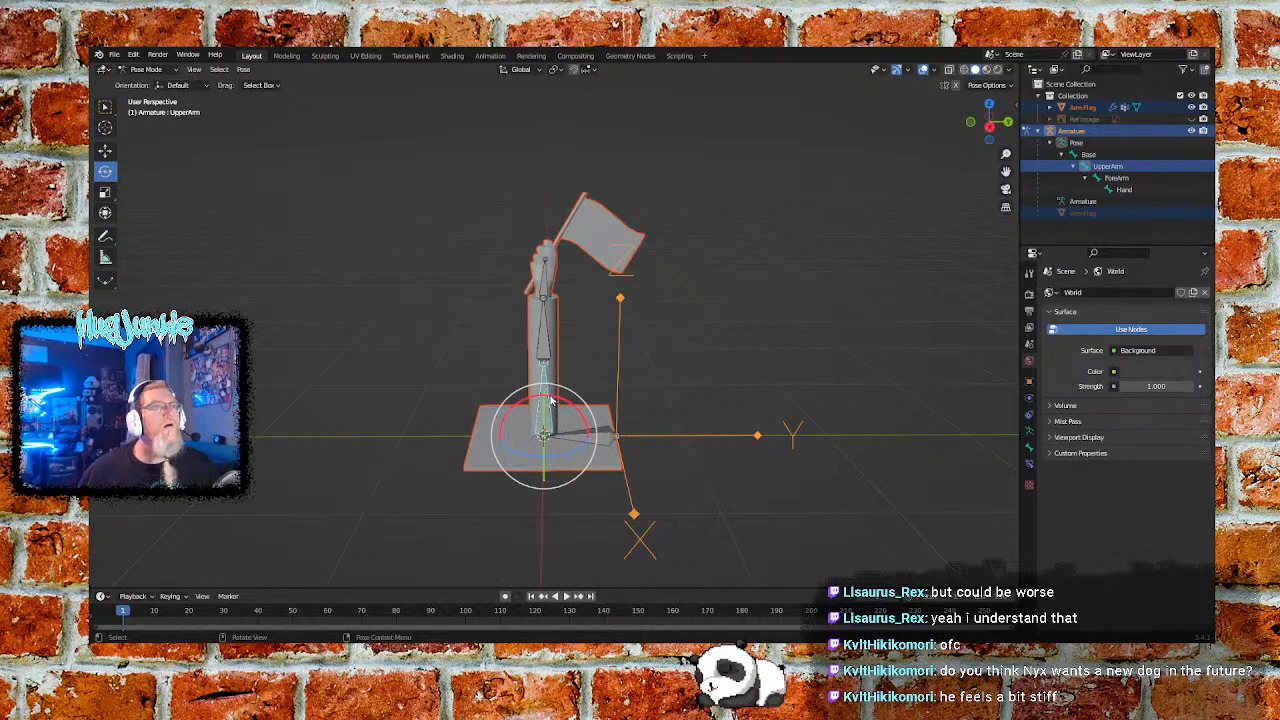
key("r")
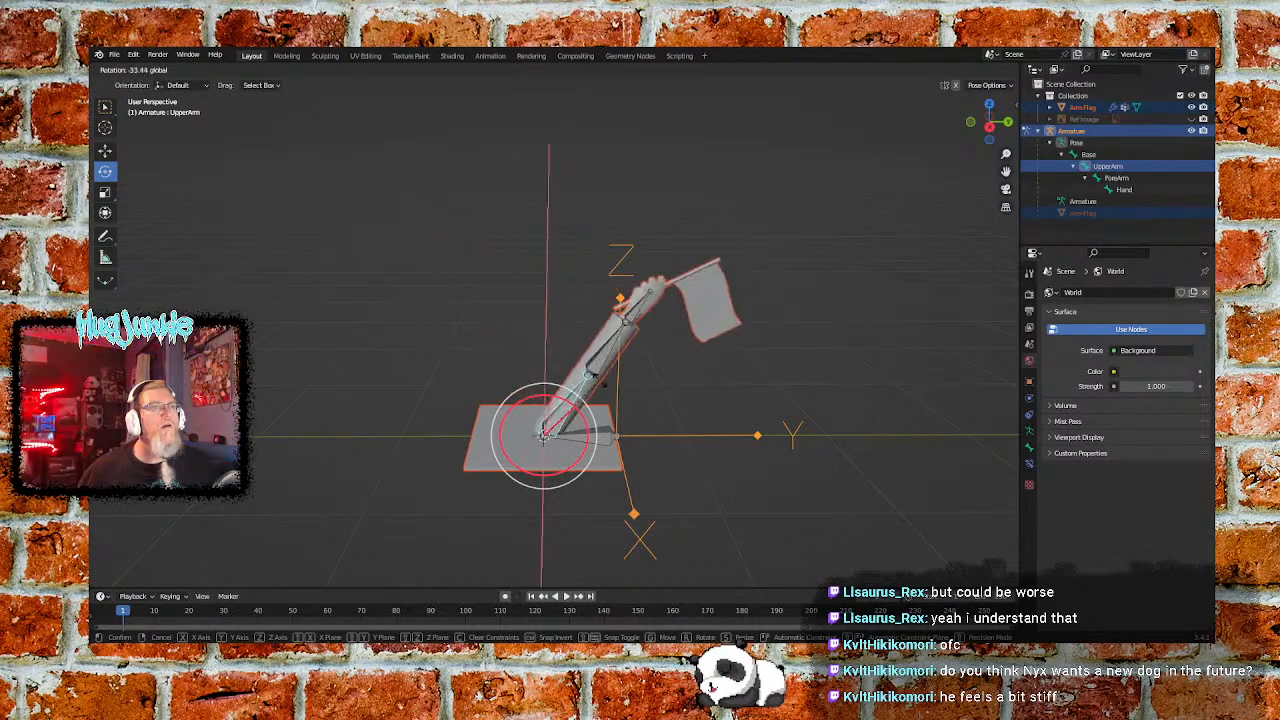
left_click(527, 355)
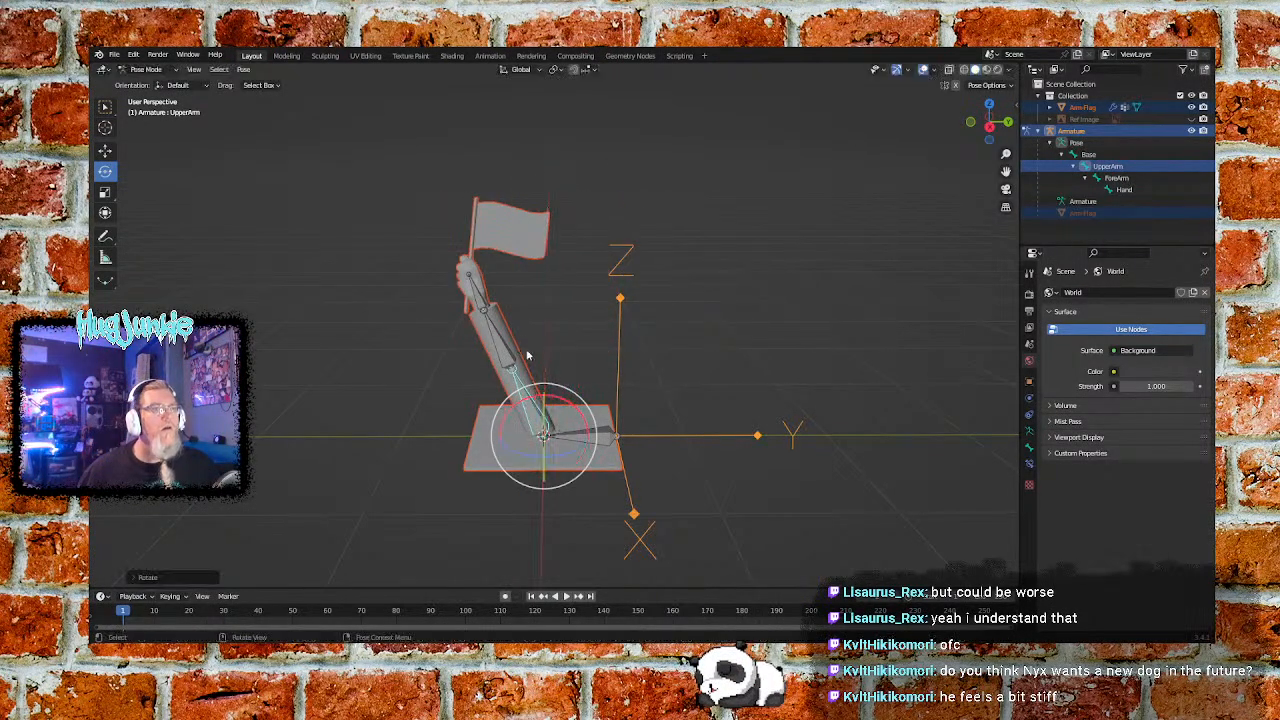
key("ctrl+z")
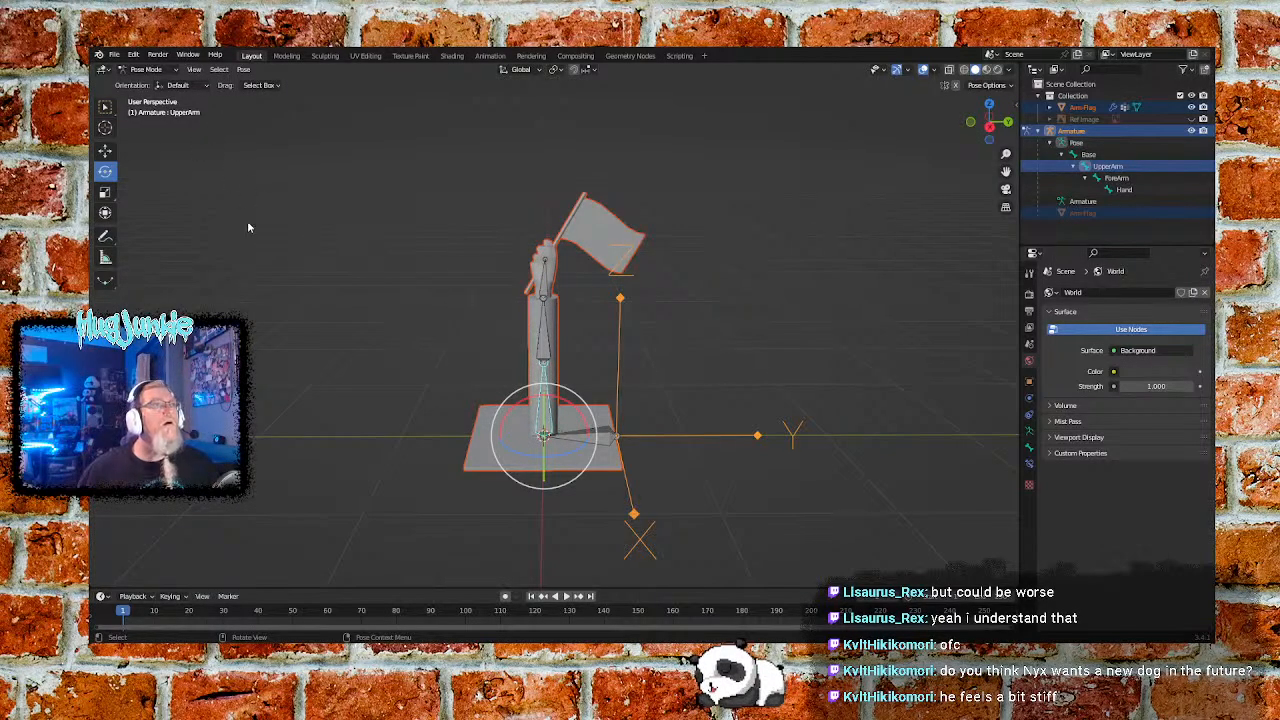
left_click(531, 414)
Leave Pose Mode, reselect the Armature and the Arm-Flag mesh with the mesh as active object, and enter Weight Paint mode
left_click(163, 70)
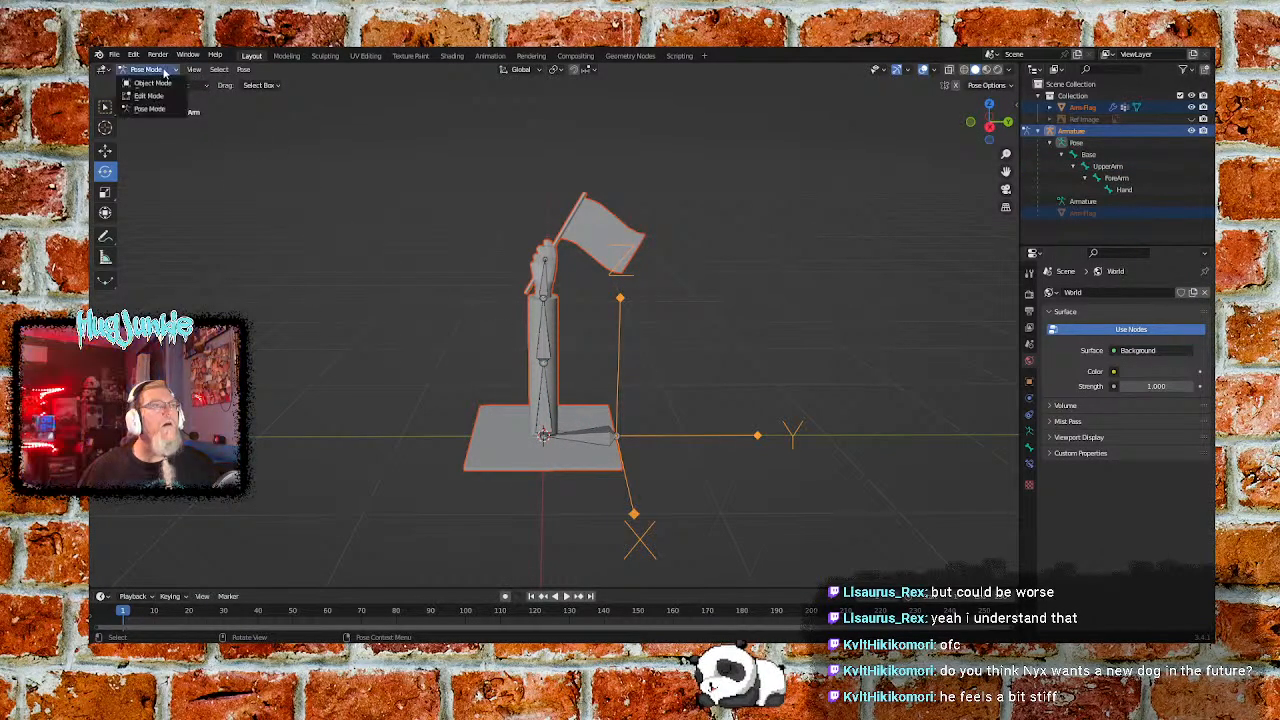
left_click(163, 84)
left_click(308, 313)
left_click(540, 448)
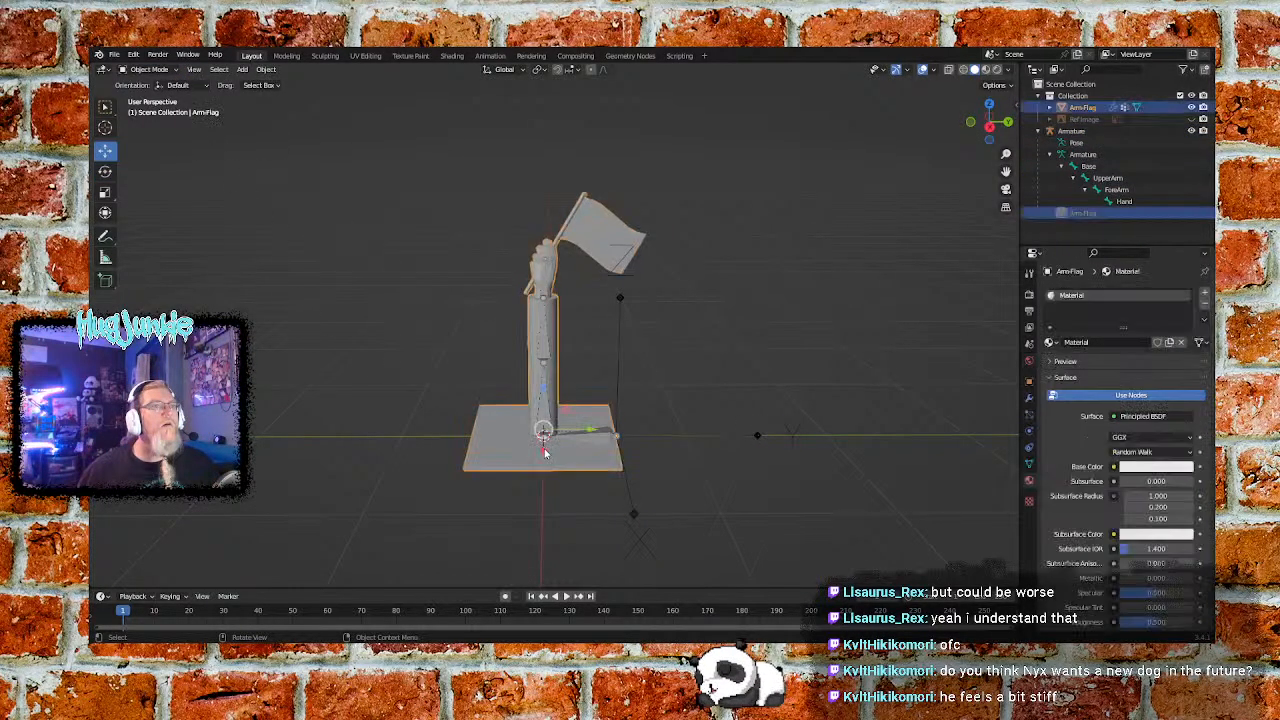
left_click(590, 437, "shift")
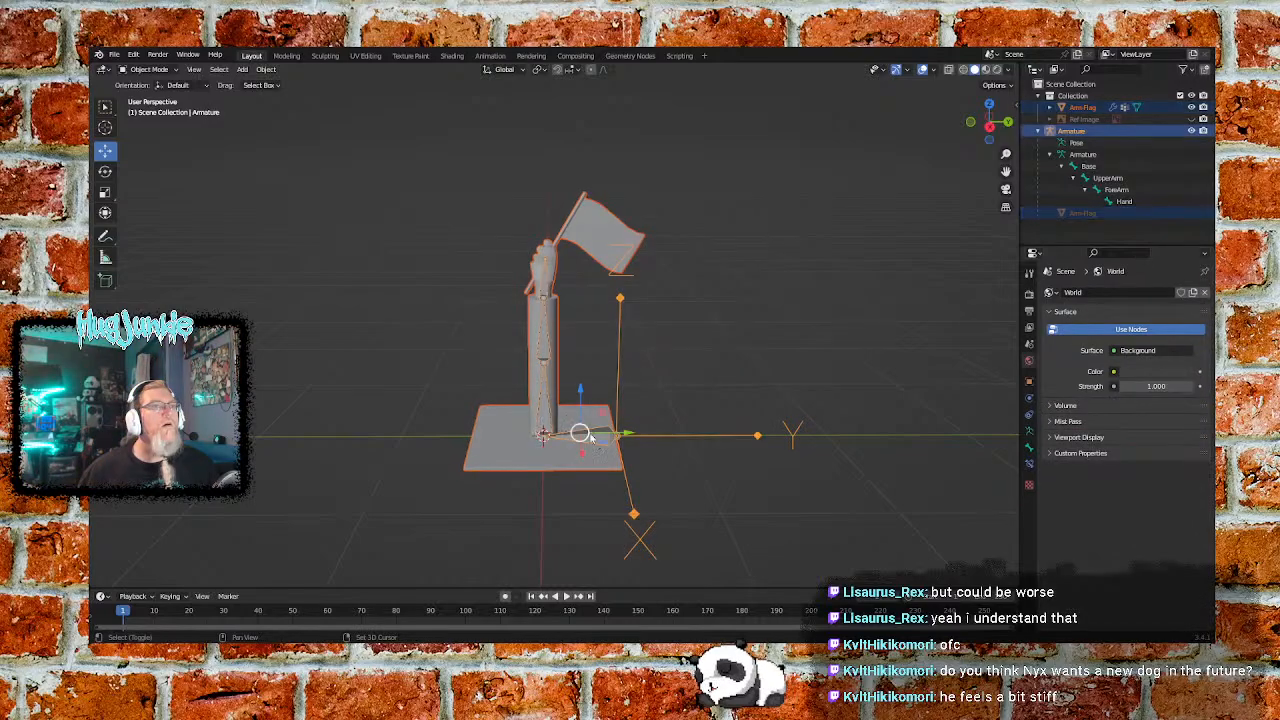
left_click(160, 70)
left_click(252, 219)
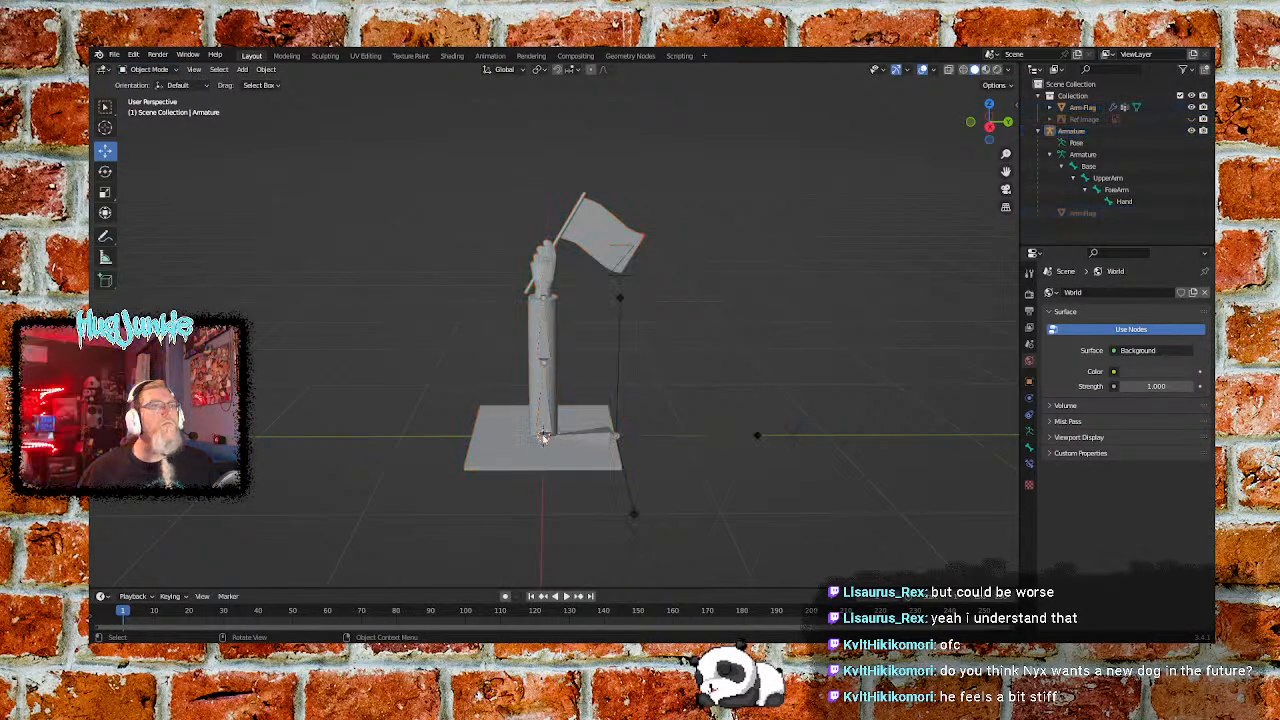
left_click(594, 449)
left_click(507, 443, "shift")
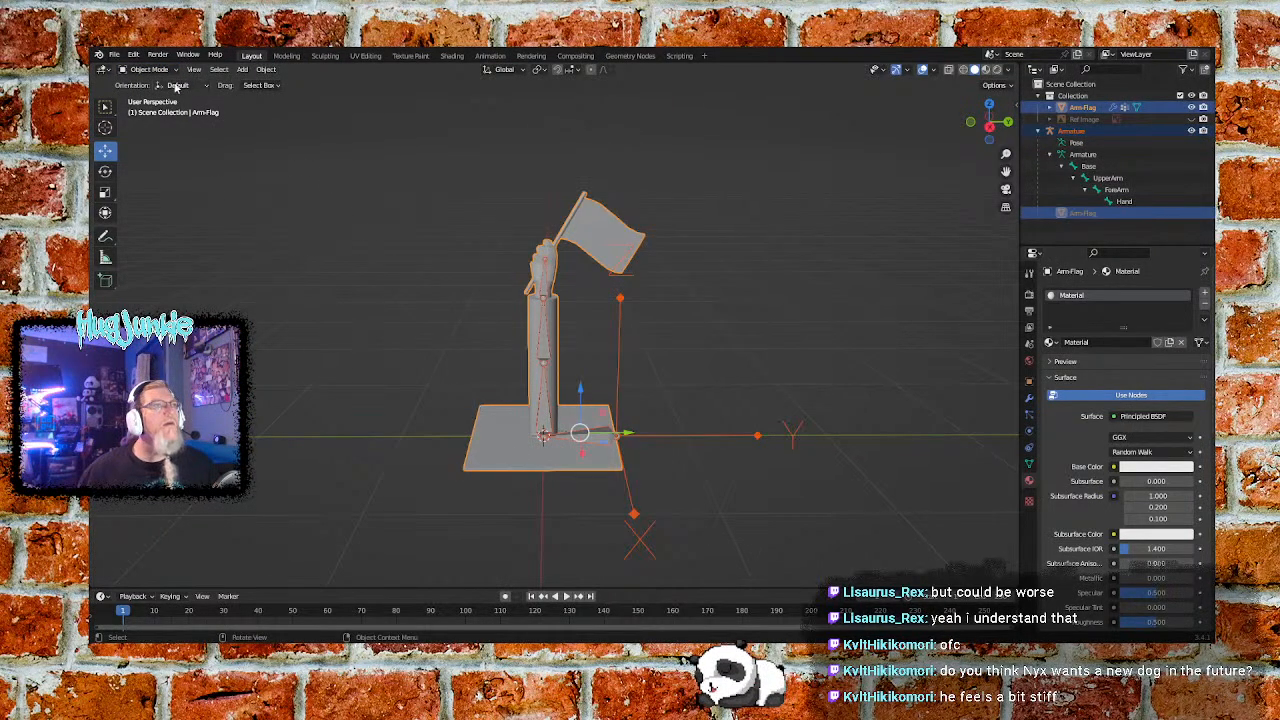
left_click(148, 70)
left_click(145, 136)
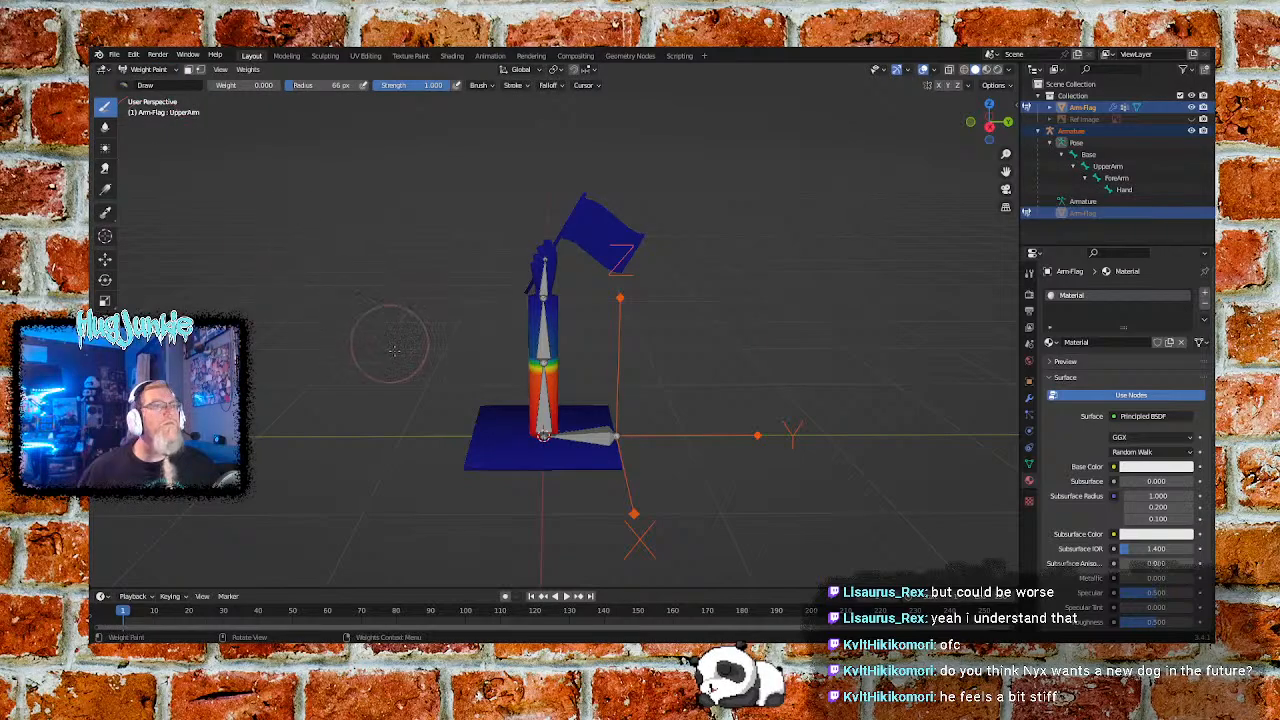
Examine the UpperArm weights on both sides of the base plate, switching the face selection mask on and off again
mouse_move(735, 455)
middle_mouse_down()
mouse_move(698, 431)
mouse_move(713, 368)
mouse_move(692, 352)
middle_mouse_up()
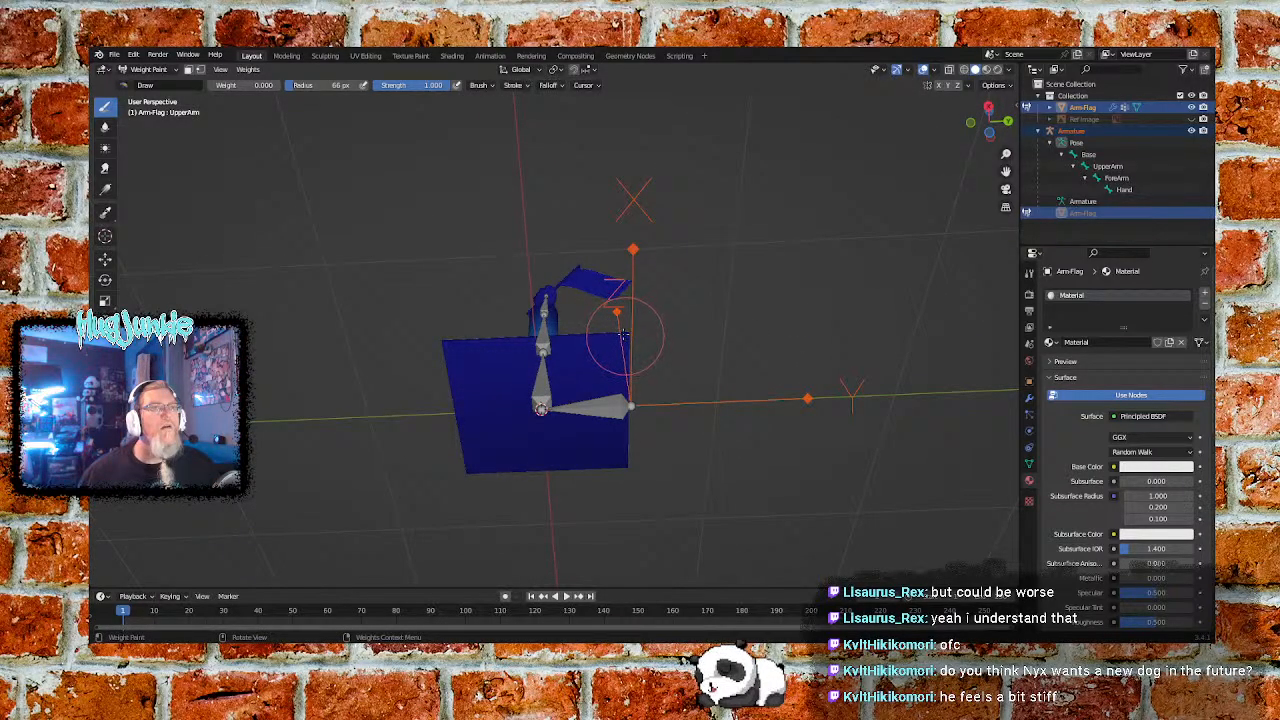
middle_click_drag(690, 338, 630, 484)
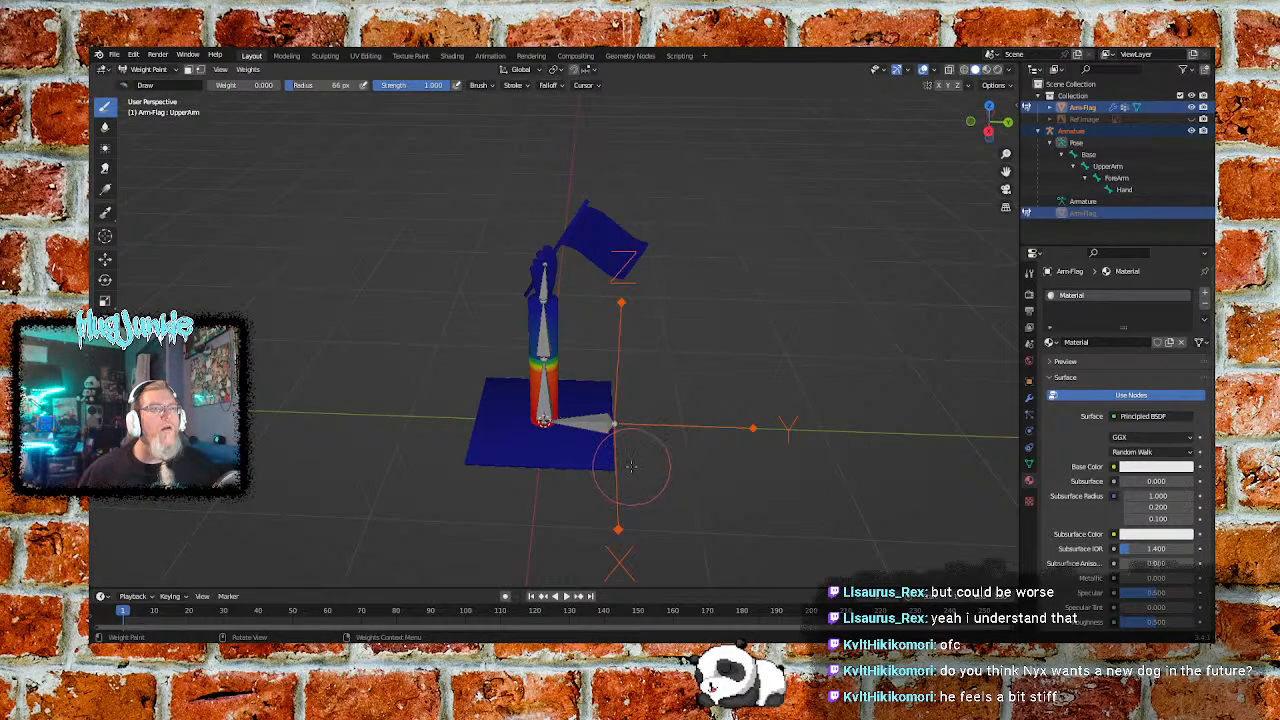
left_click(189, 69)
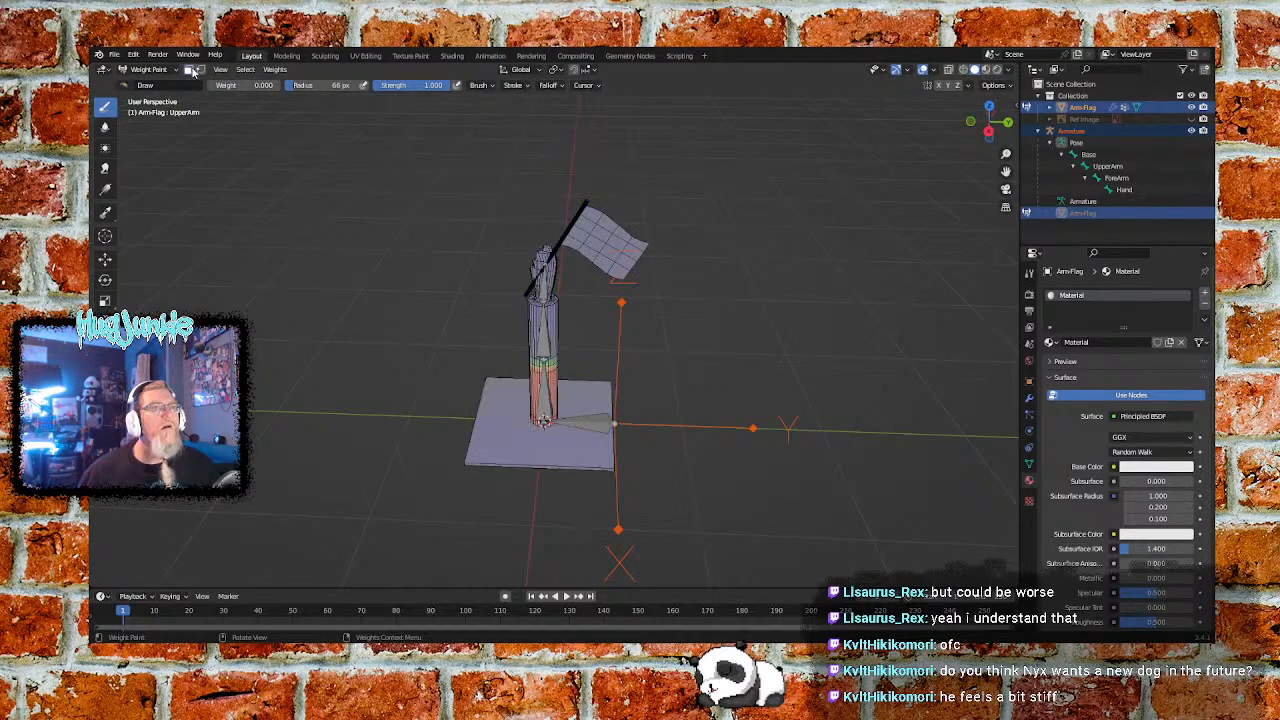
middle_click_drag(640, 430, 714, 461)
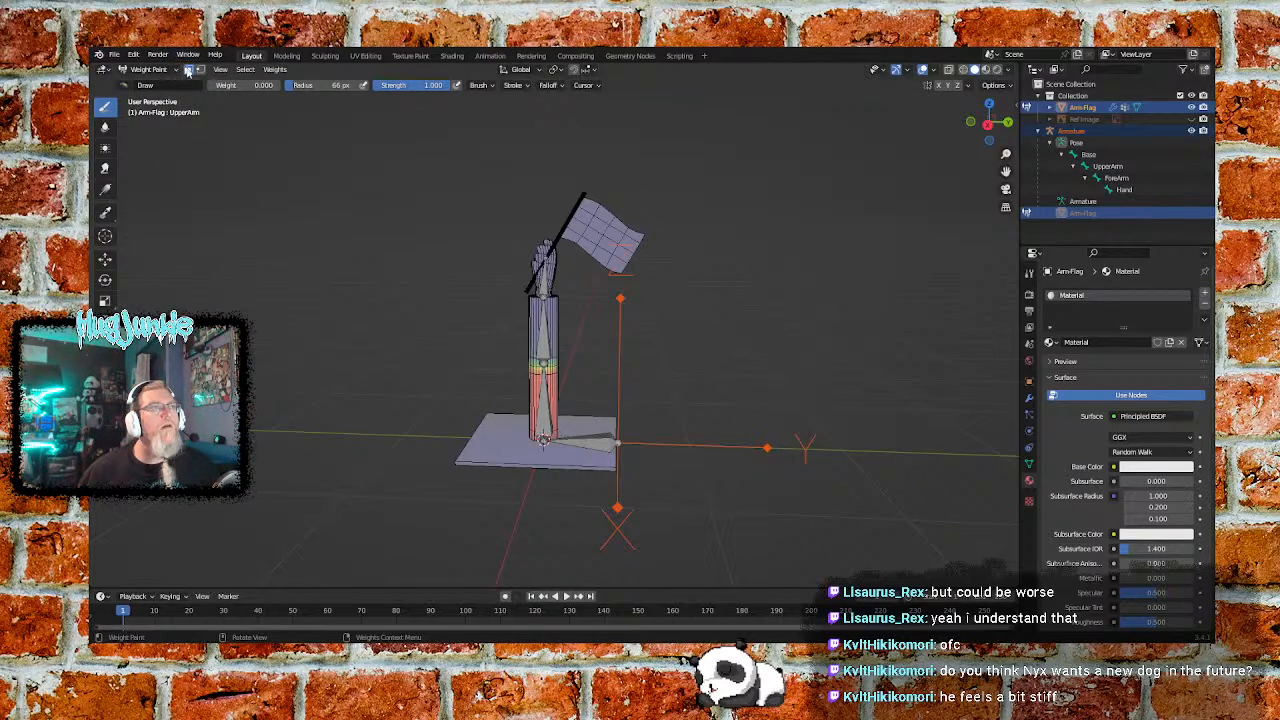
left_click(188, 69)
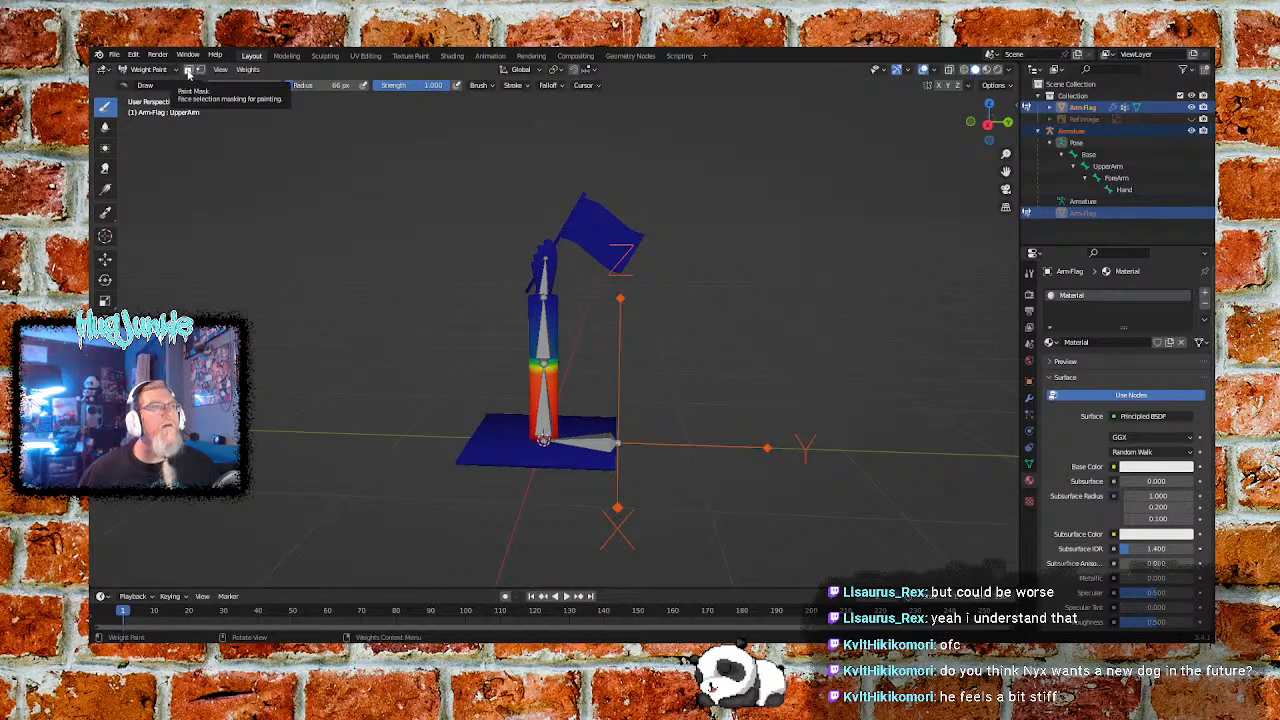
Leave Weight Paint mode, make the Armature the active object and enter Pose Mode
left_click(148, 69)
left_click(145, 82)
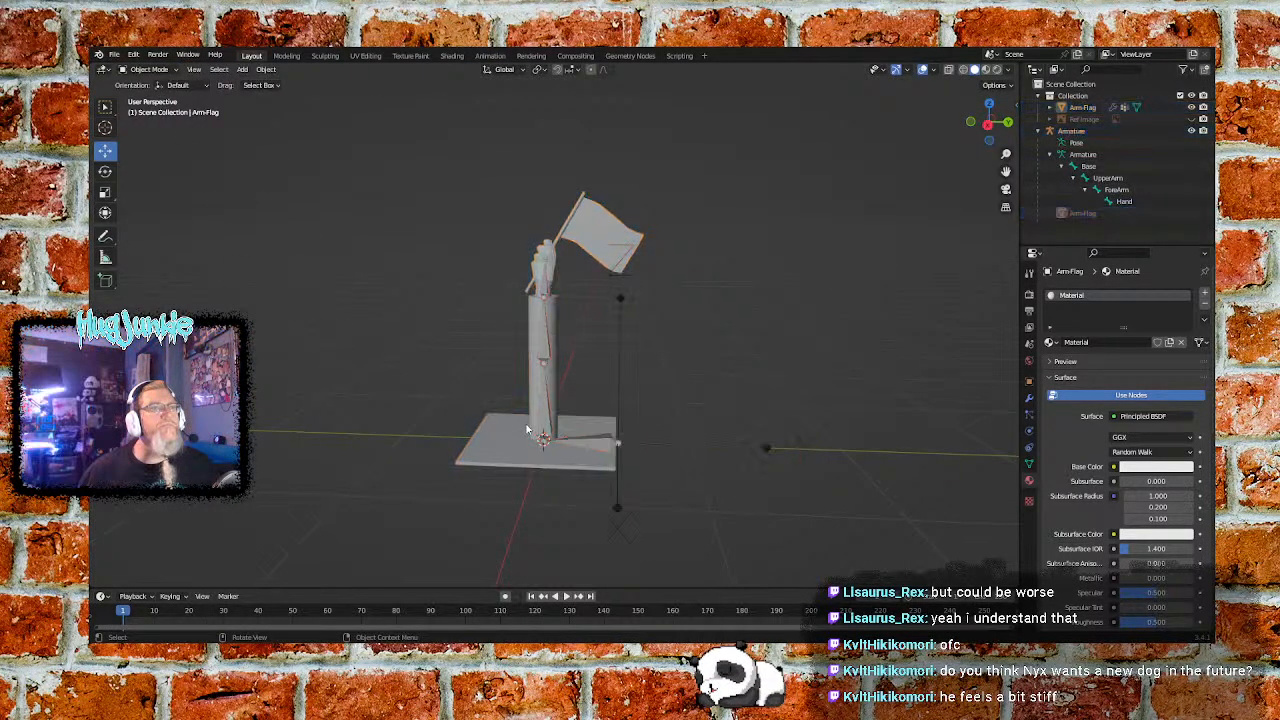
left_click(542, 463)
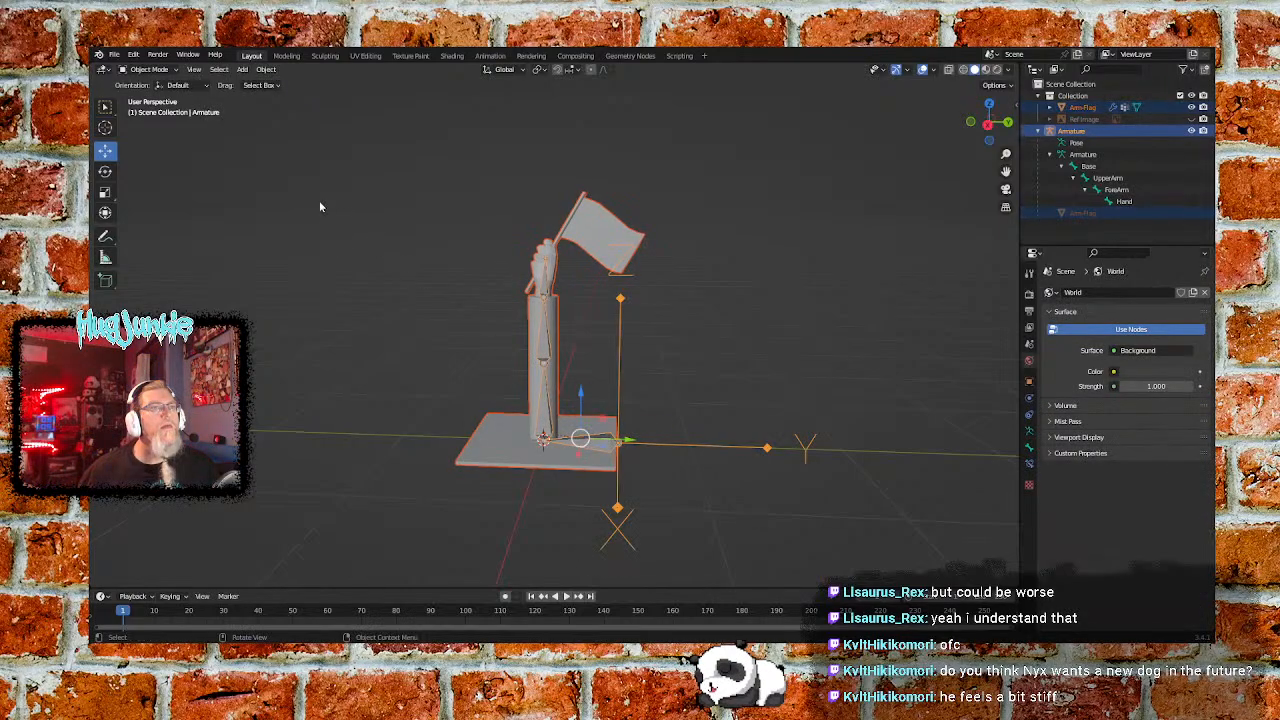
left_click(148, 69)
left_click(150, 106)
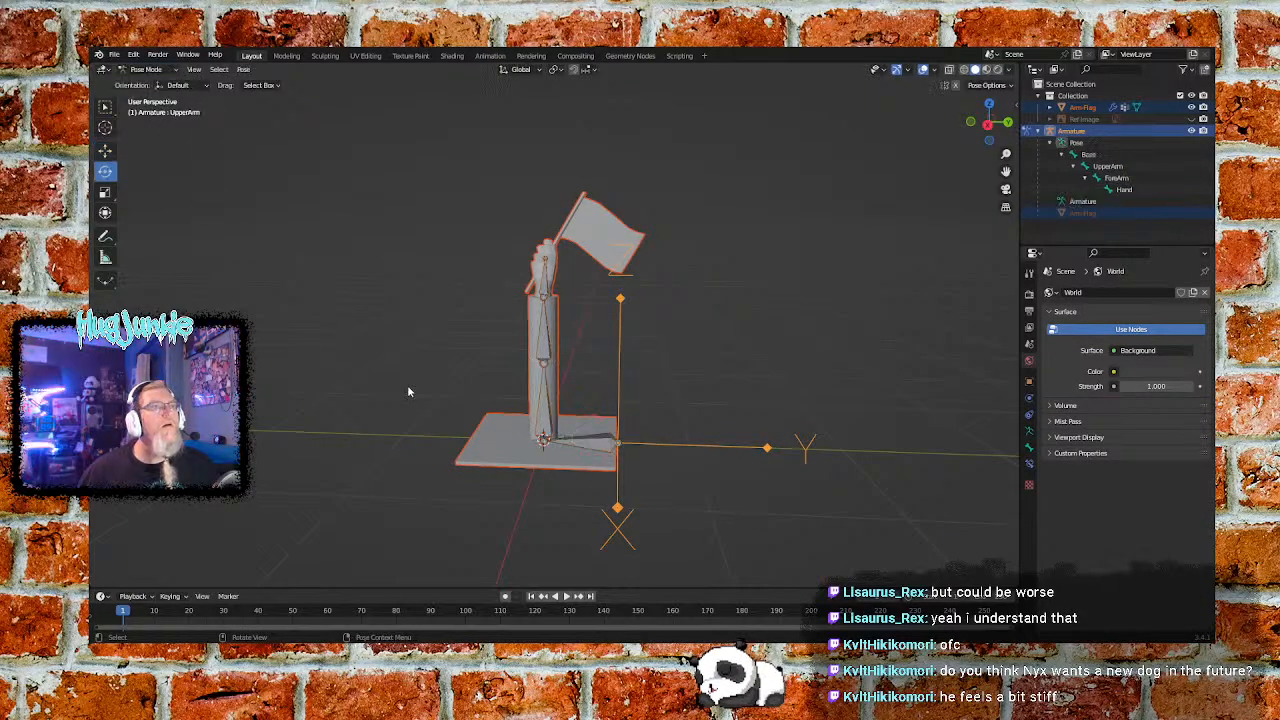
Test how the mesh deforms by rotating the UpperArm and ForeArm bones of the arm
left_click(546, 436)
left_click_drag(569, 410, 574, 264)
left_click(560, 362)
left_click(543, 443)
left_click(575, 370)
left_click(558, 303)
left_click(572, 368)
left_click_drag(596, 337, 620, 356)
Bend the arm backward at the UpperArm and ForeArm bones, swing the UpperArm forward again and select the Hand bone
left_click(550, 440)
left_click_drag(583, 422, 515, 378)
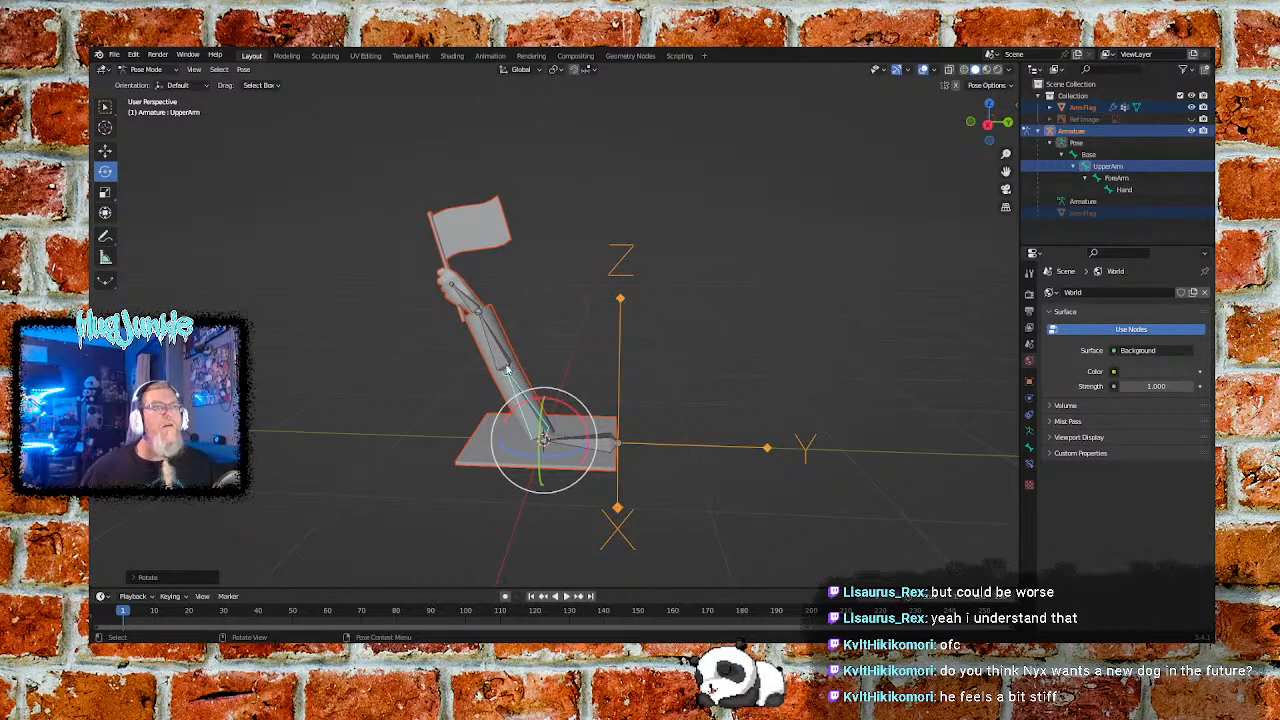
left_click(507, 370)
left_click_drag(500, 318, 476, 330)
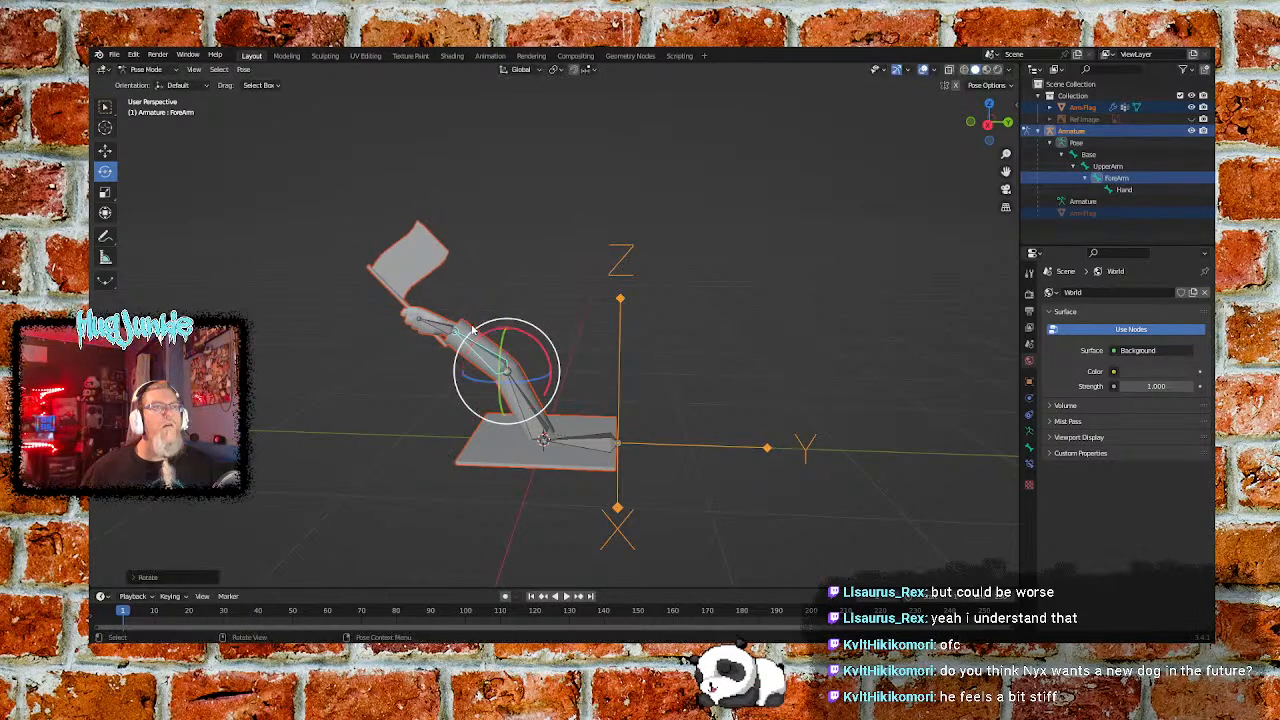
left_click(550, 440)
left_click_drag(558, 403, 620, 277)
left_click(571, 369)
left_click(584, 302)
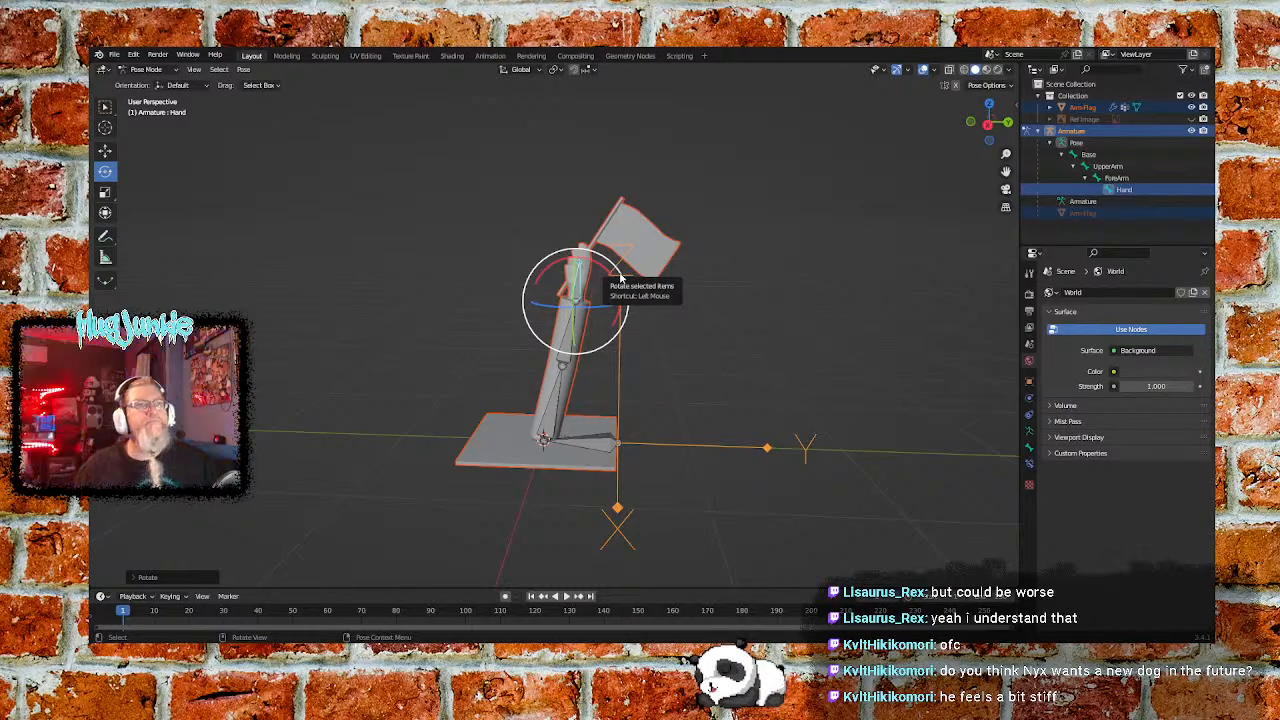
Step back and forth through the test poses, undo all bone rotations to the upright rest pose and deselect the bones
key("ctrl+z")
key("ctrl+z")
key("ctrl+z")
key("ctrl+z")
key("ctrl+z")
key("ctrl+shift+z")
key("ctrl+shift+z")
key("ctrl+shift+z")
key("ctrl+shift+z")
key("ctrl+shift+z")
key("ctrl+shift+z")
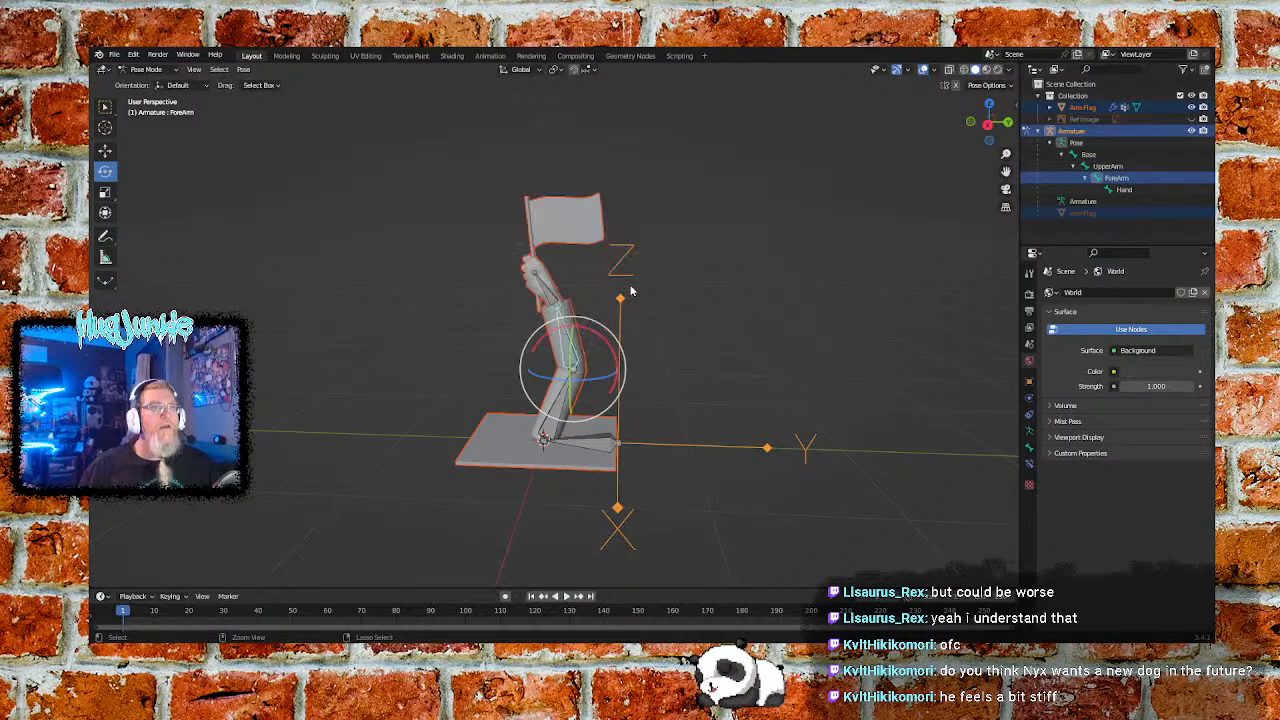
key("ctrl+z")
key("ctrl+z")
key("ctrl+z")
key("ctrl+z")
key("ctrl+z")
key("ctrl+z")
key("ctrl+z")
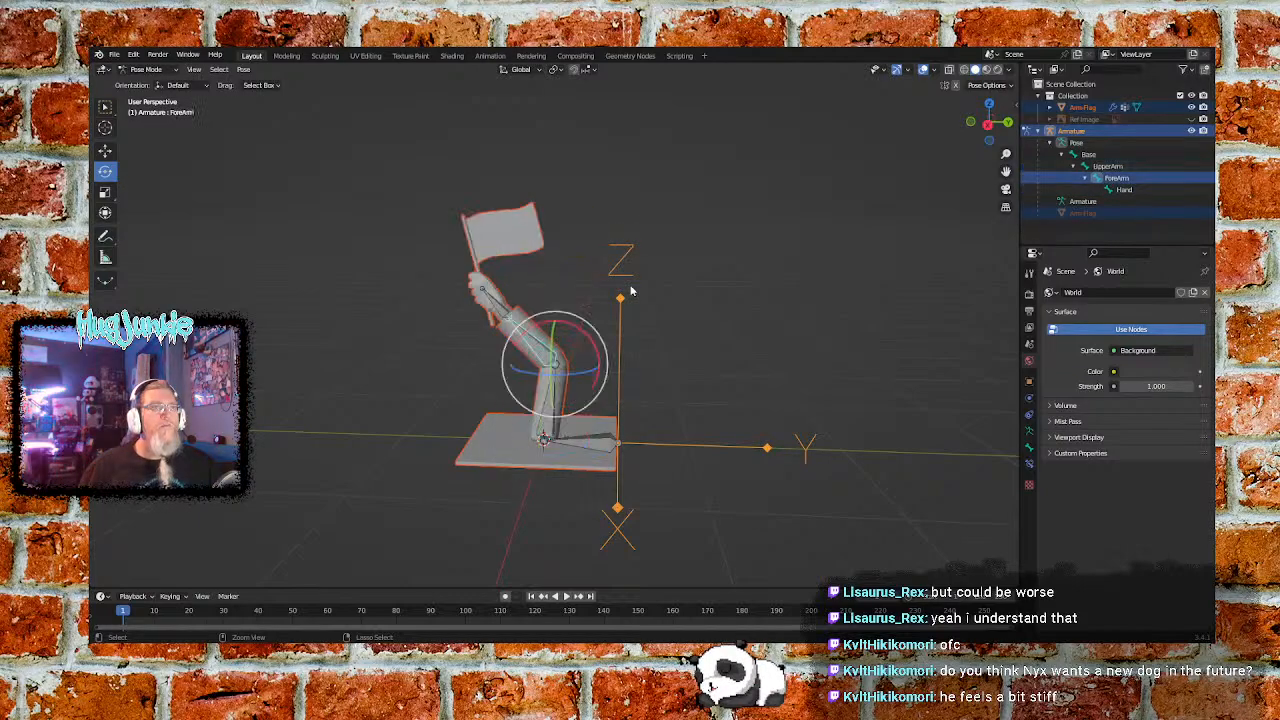
key("ctrl+z")
key("ctrl+z")
key("ctrl+z")
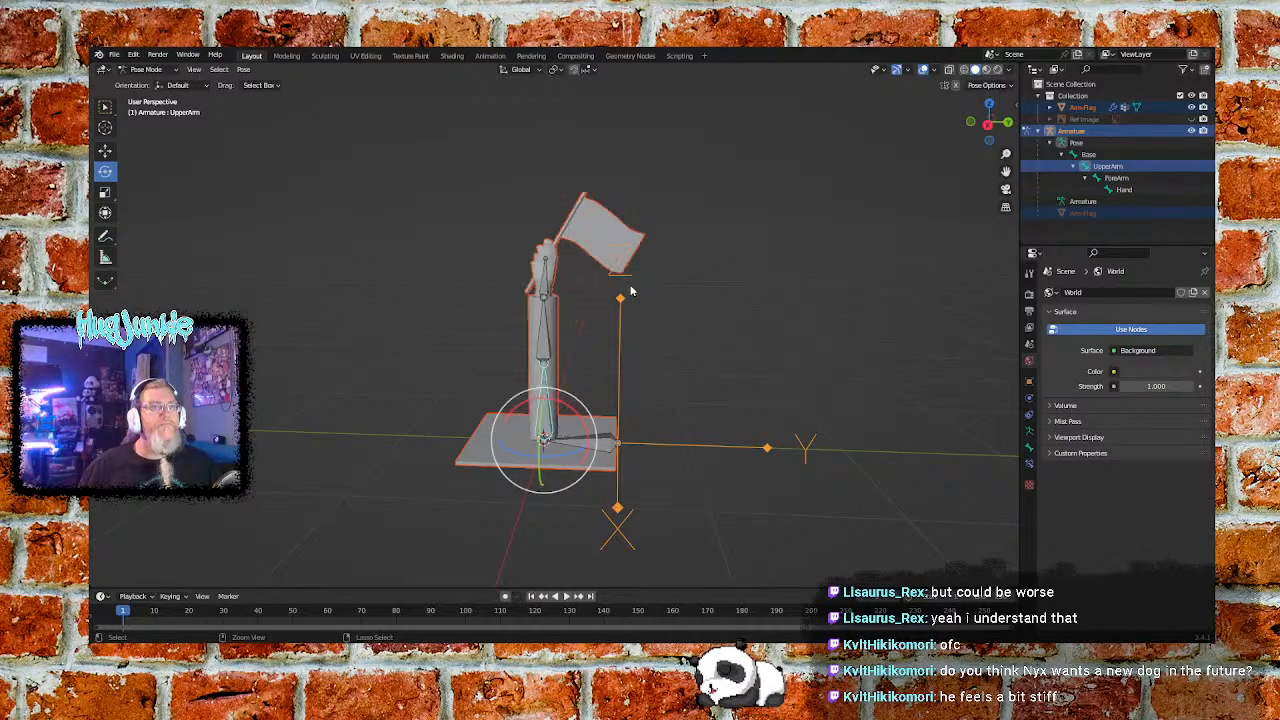
left_click(731, 312)
Return to Object Mode to save the file and select the Arm-Flag mesh
mouse_move(463, 408)
middle_mouse_down()
mouse_move(628, 375)
mouse_move(454, 420)
mouse_move(428, 412)
mouse_move(456, 417)
middle_mouse_up()
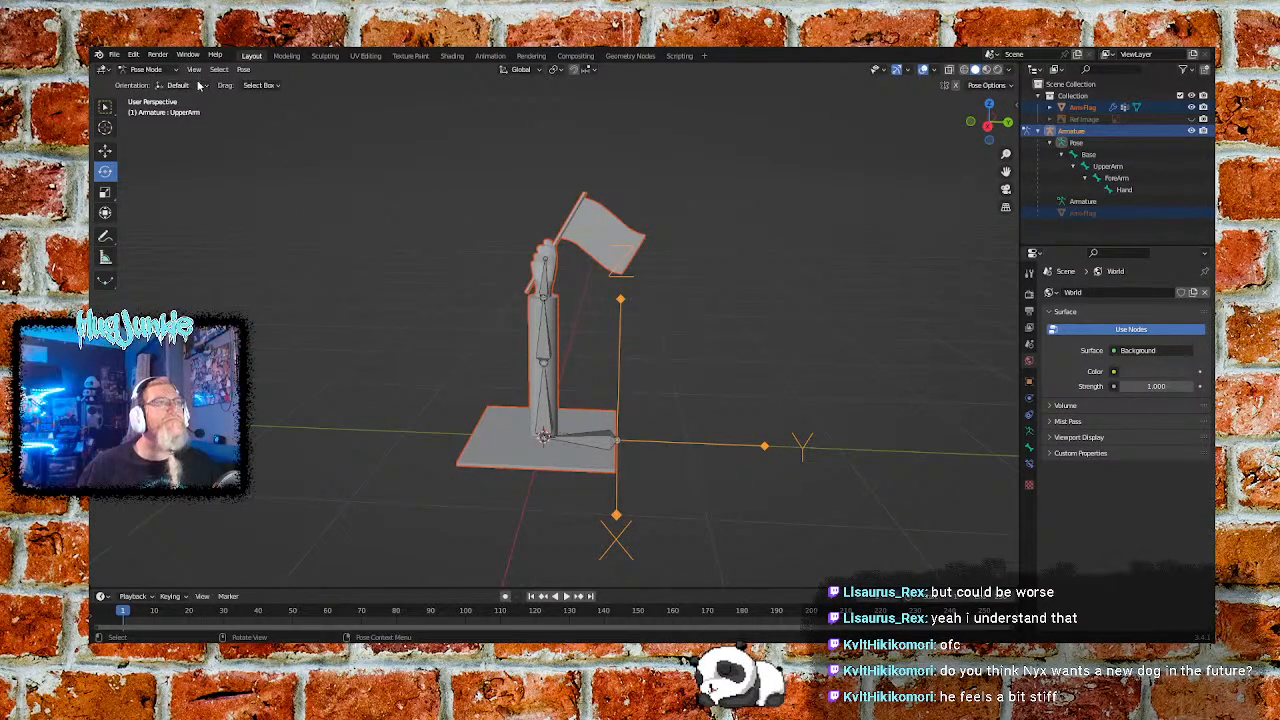
left_click(145, 69)
left_click(150, 80)
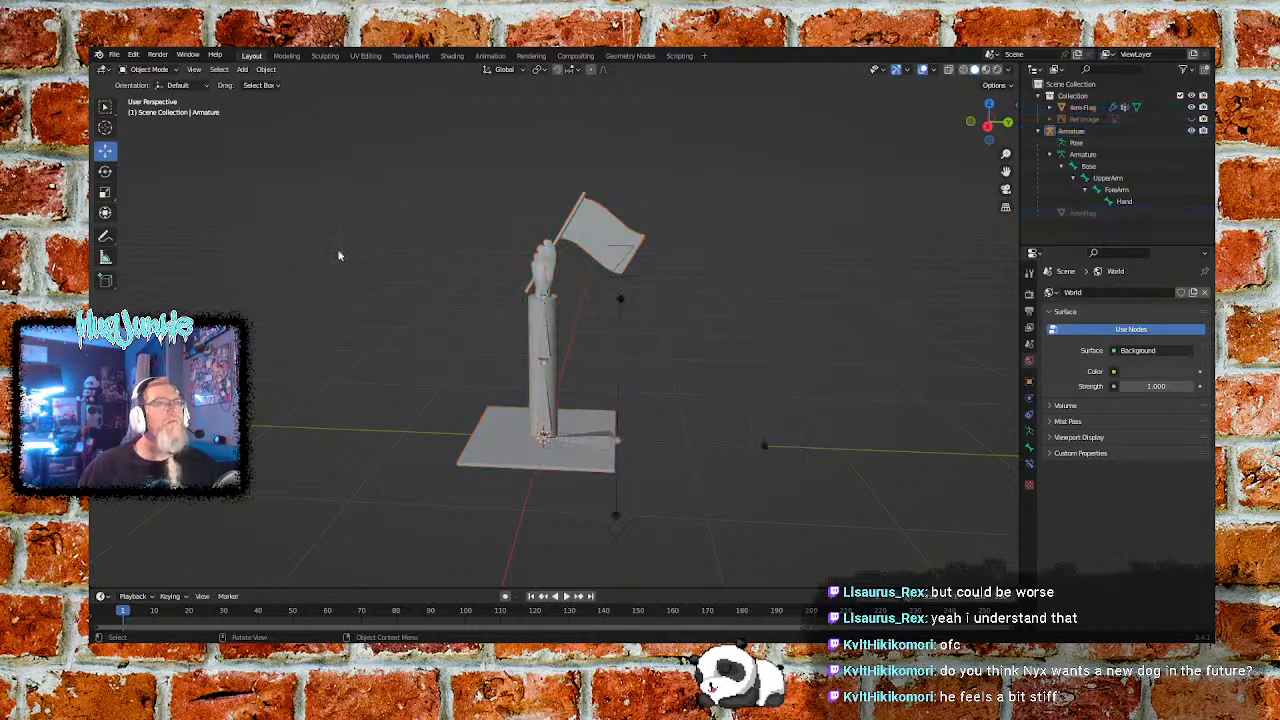
left_click(114, 55)
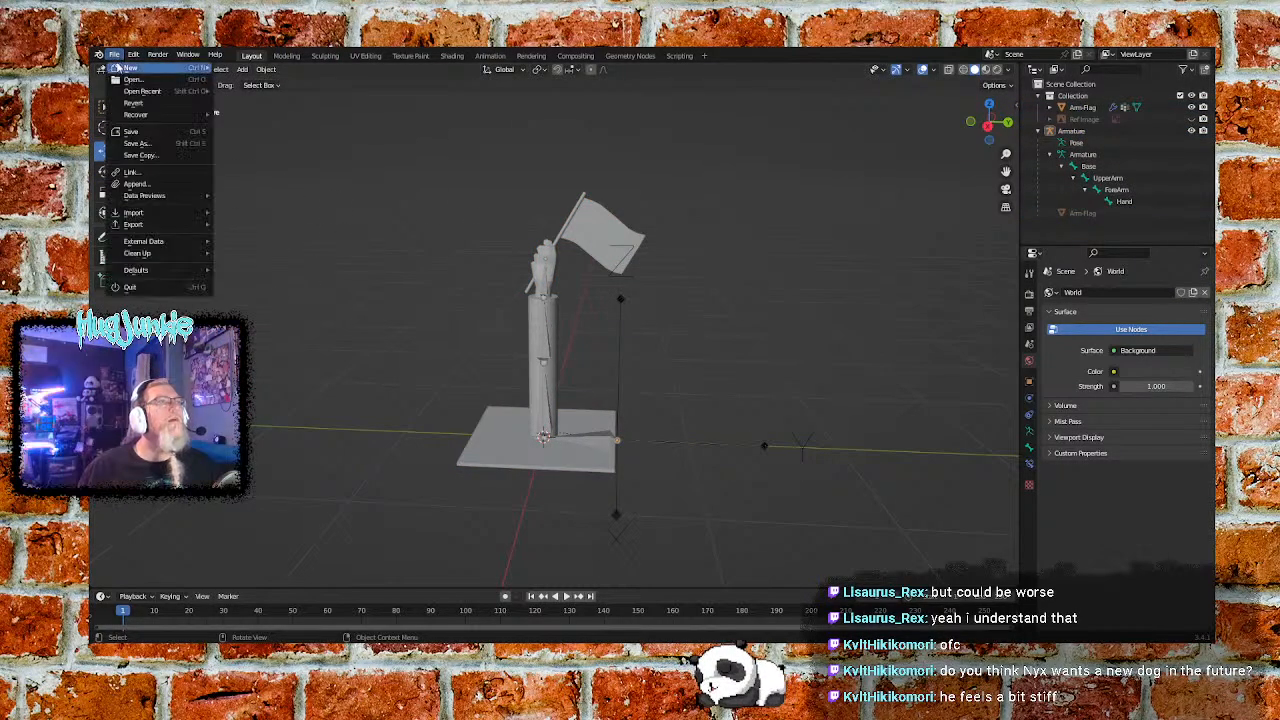
left_click(140, 131)
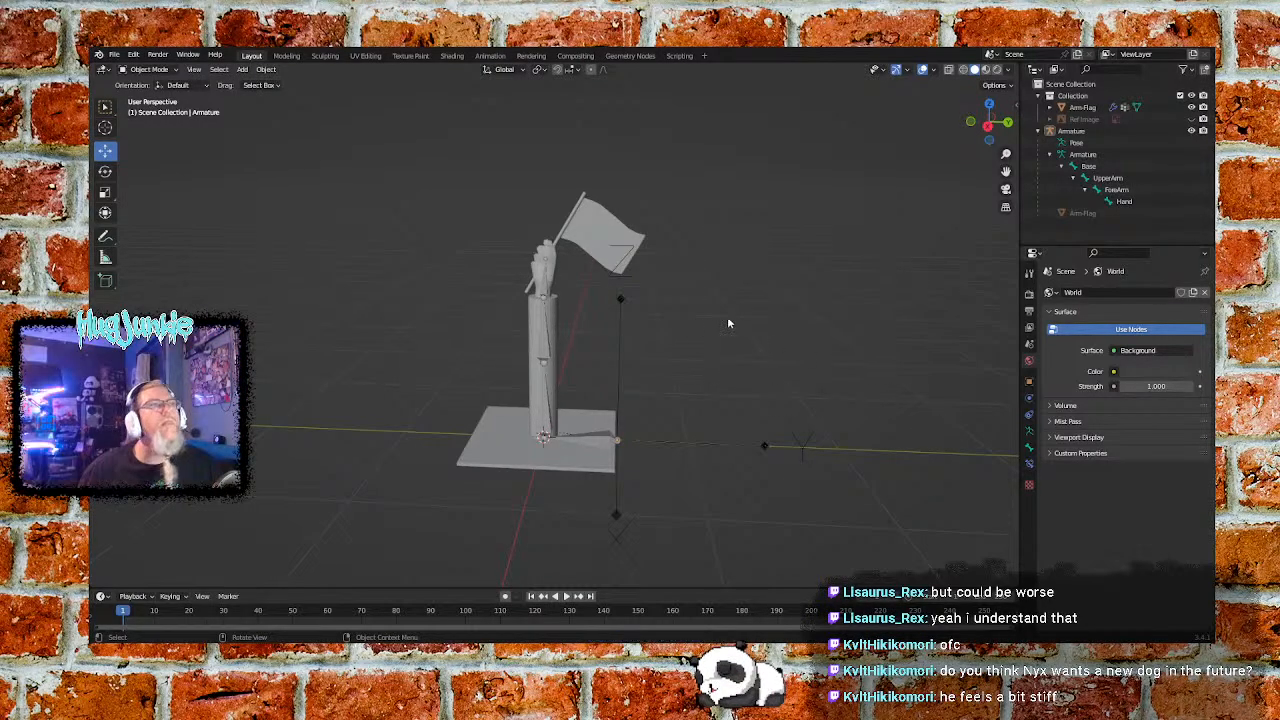
left_click(592, 237)
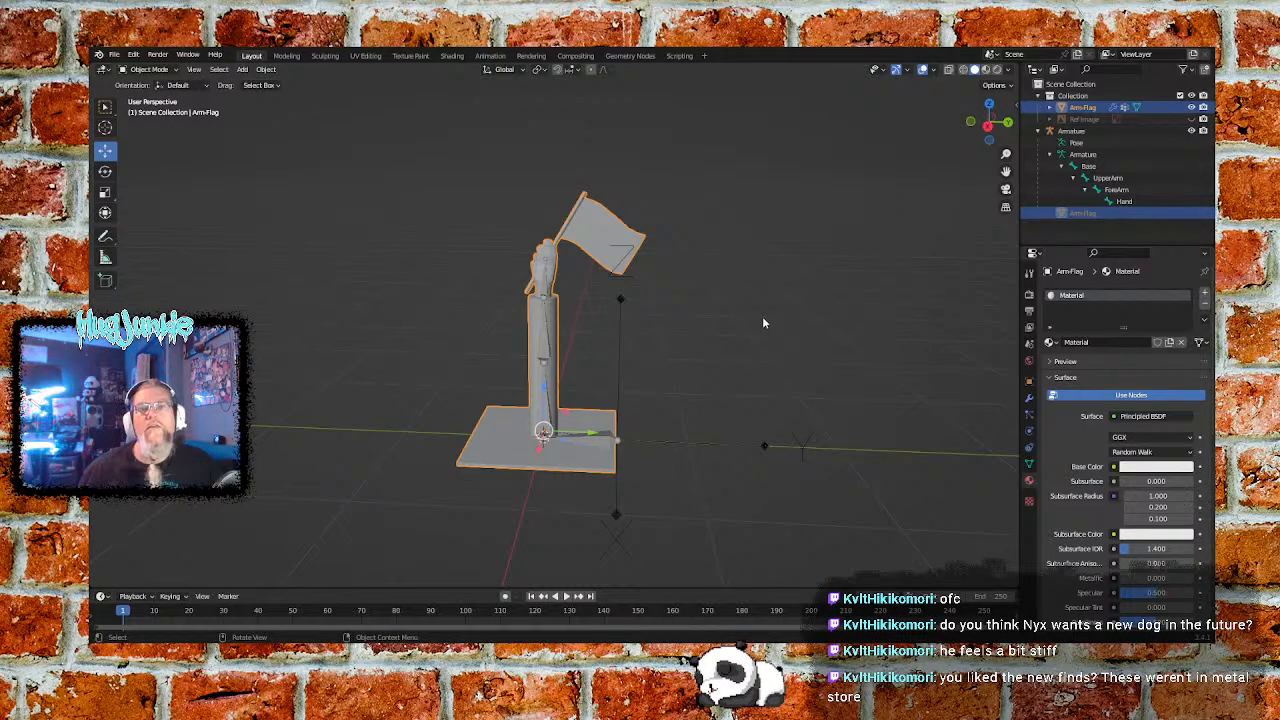
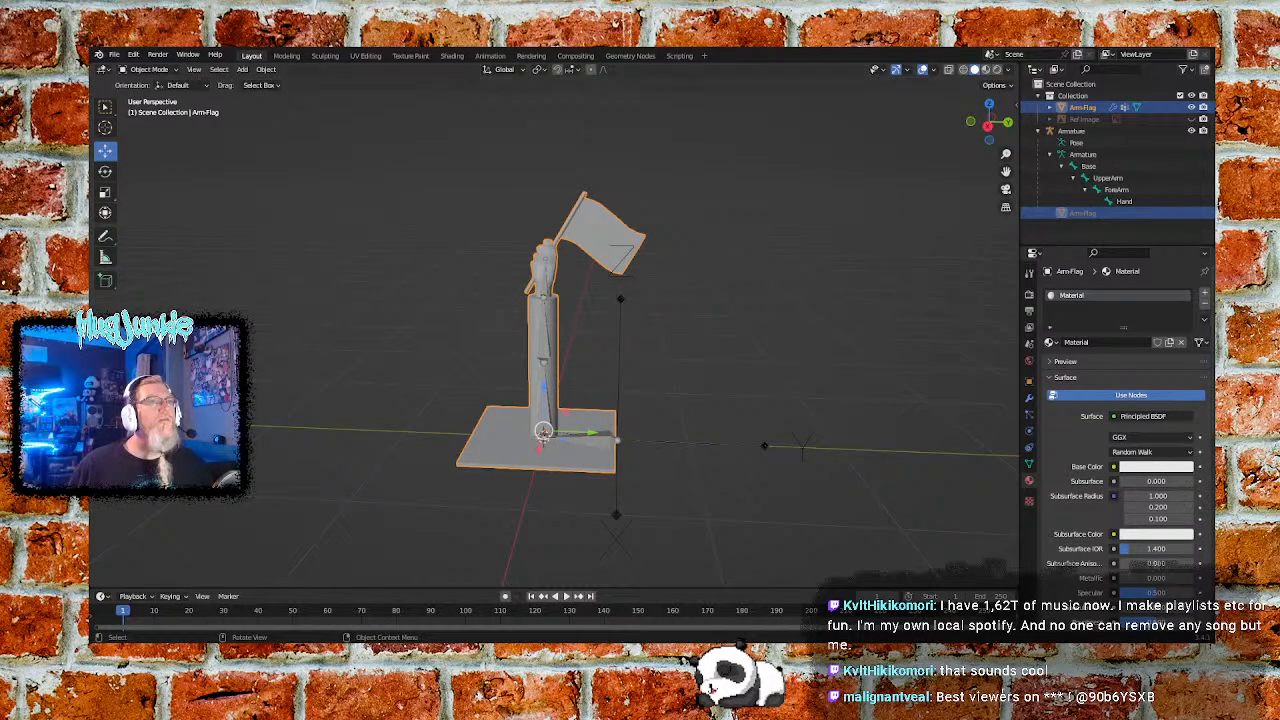
Examine the Armature modifier on the Arm-Flag mesh and browse the available modifier types
left_click(694, 330)
left_click(489, 462)
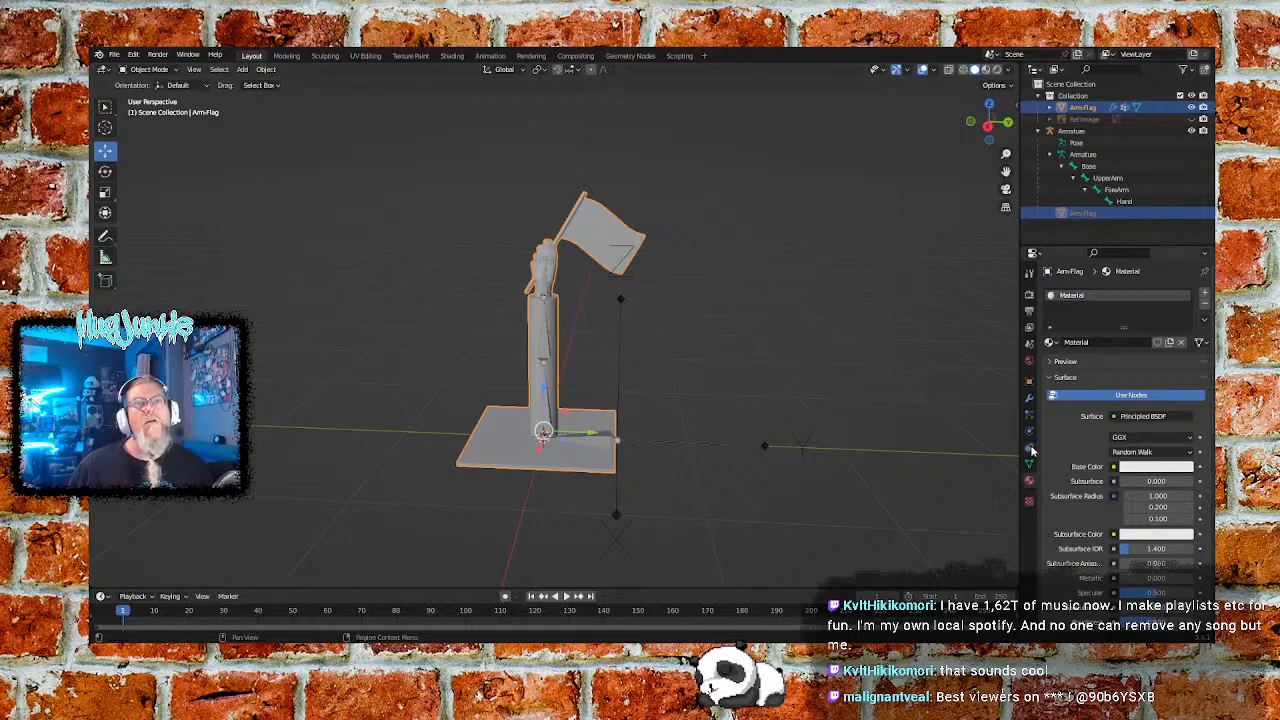
left_click(1030, 399)
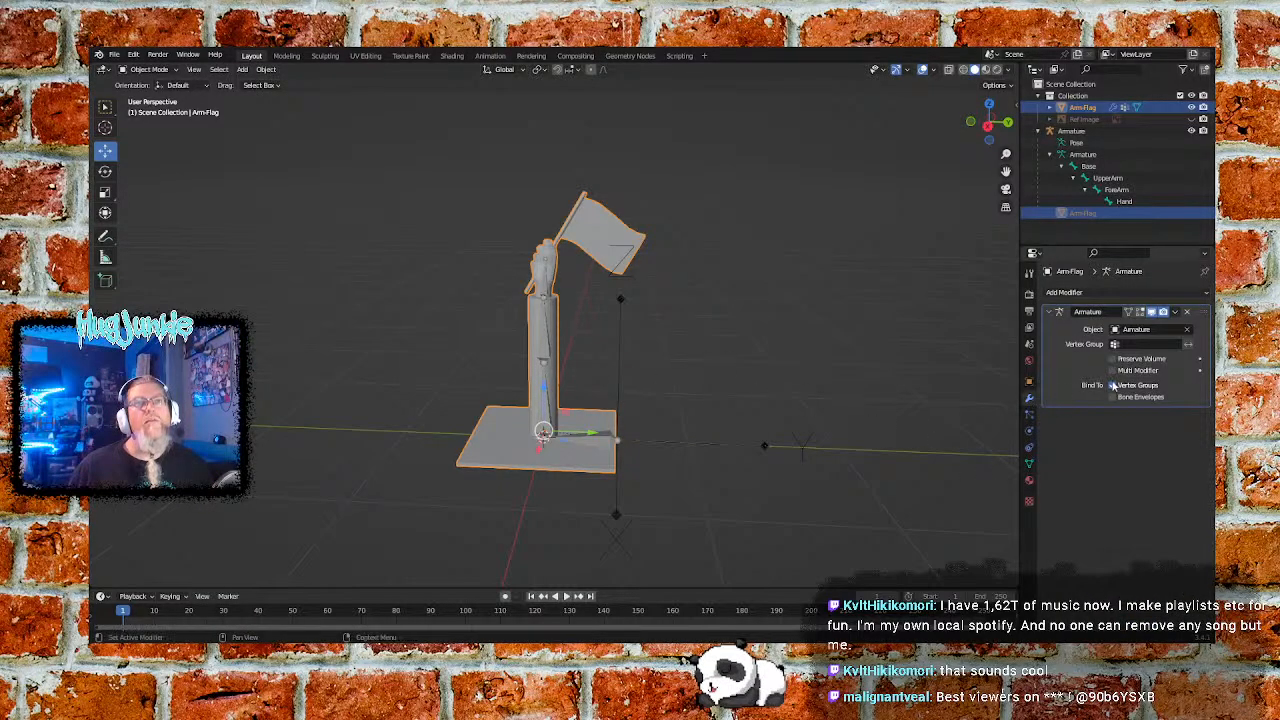
left_click(1205, 295)
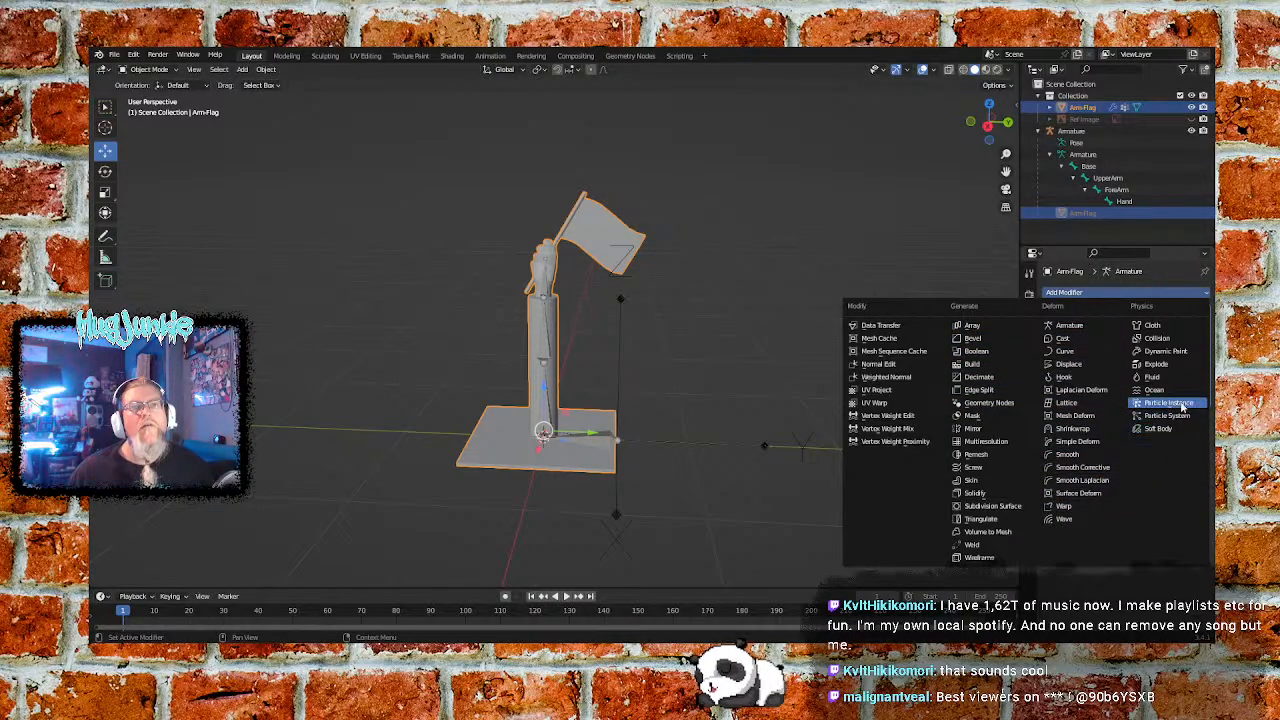
left_click(1069, 325)
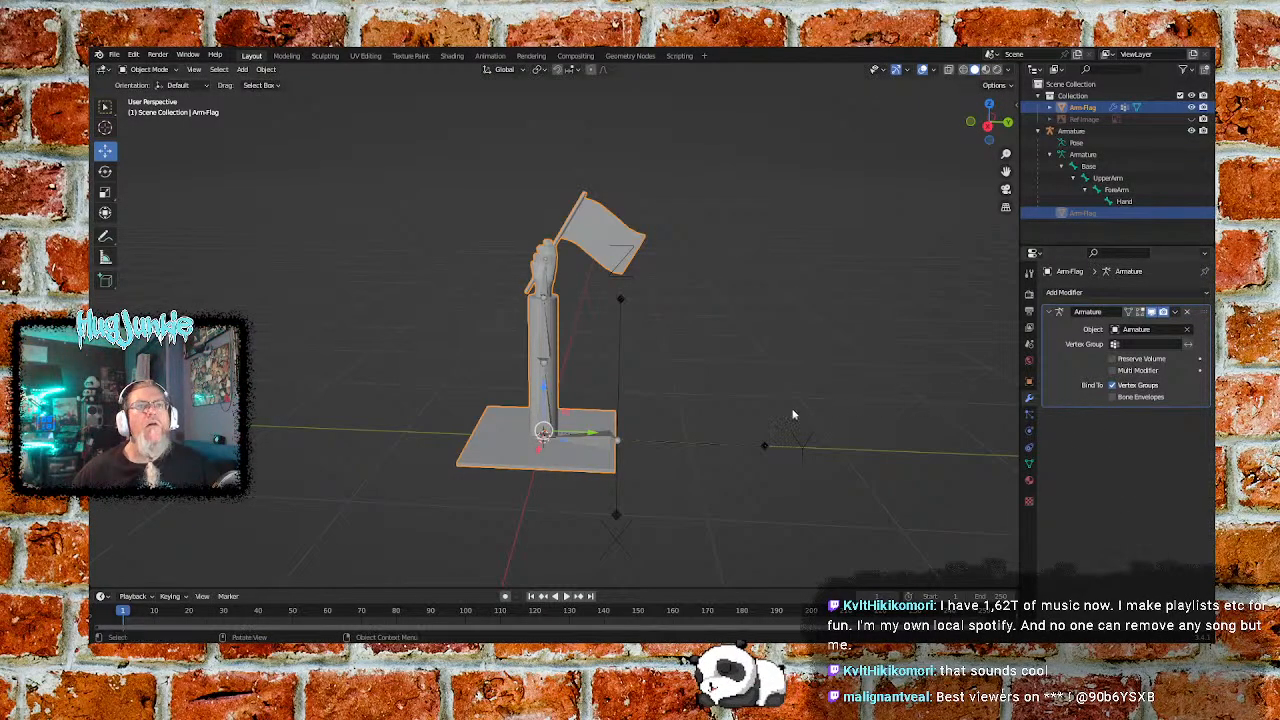
left_click(677, 379)
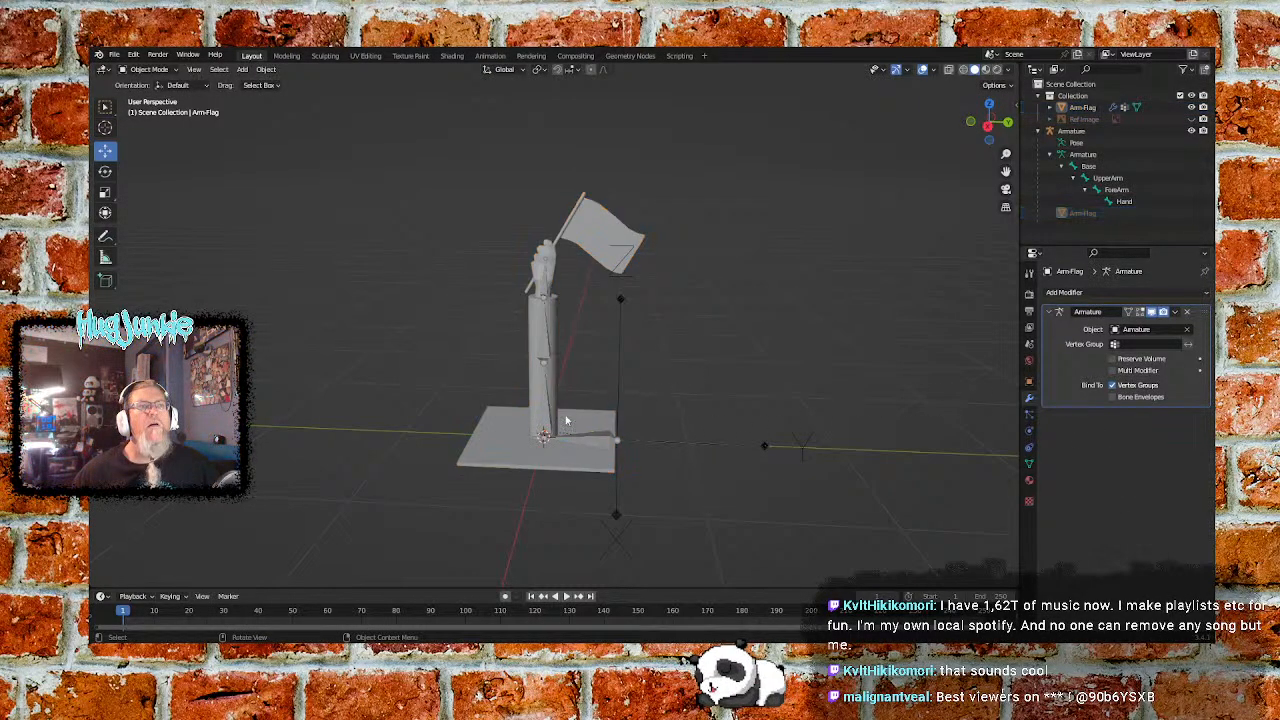
left_click(476, 455)
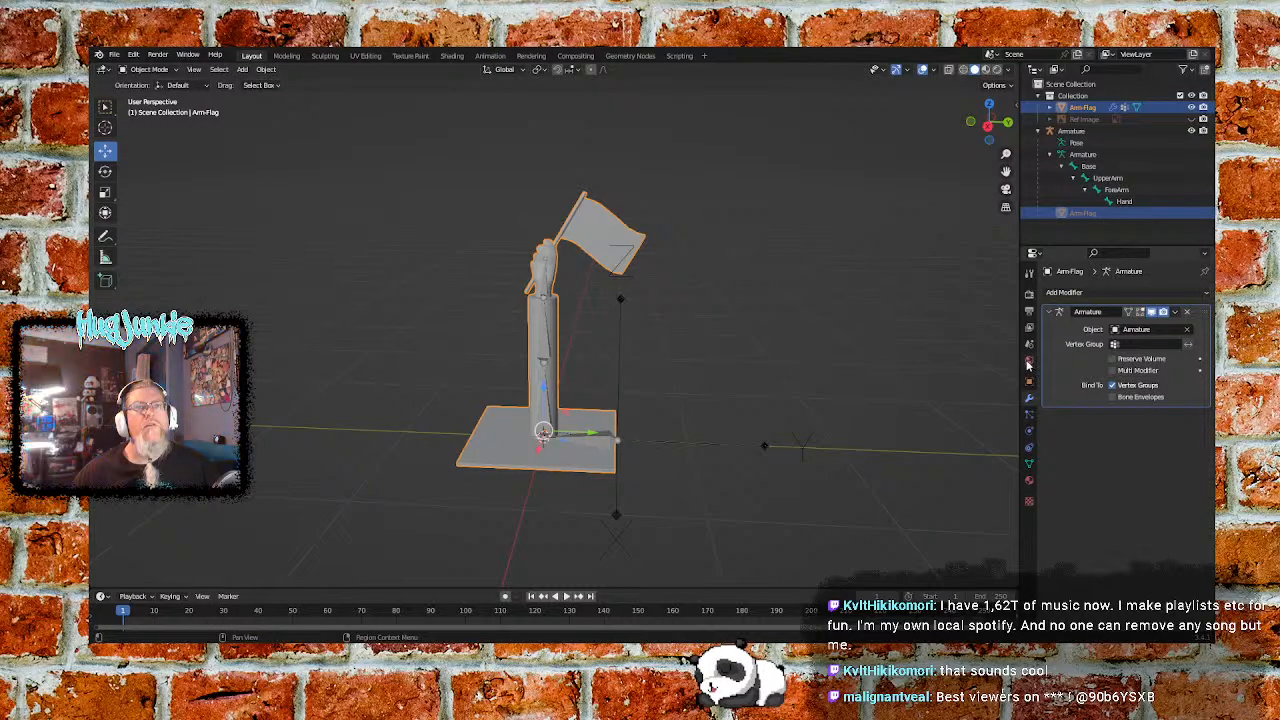
left_click(1204, 294)
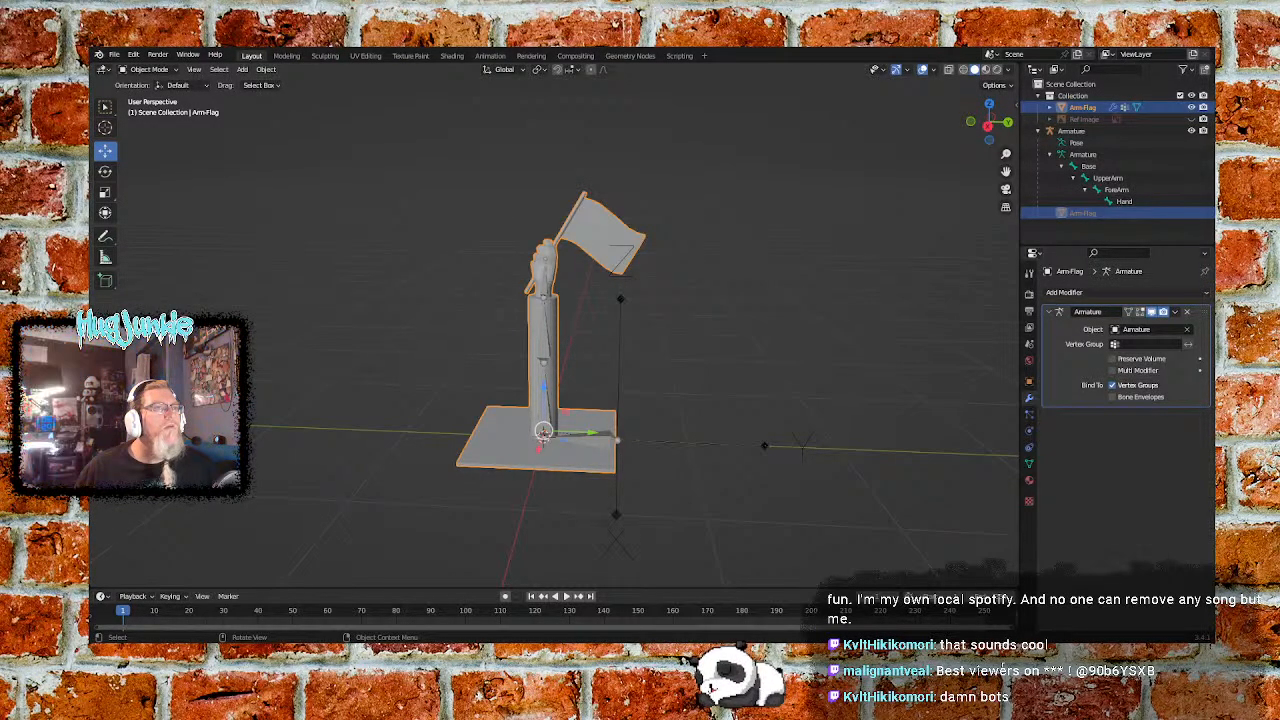
Switch the Arm-Flag mesh to Vertex Paint mode and frame the whole arm, flag and base plate
left_click(156, 70)
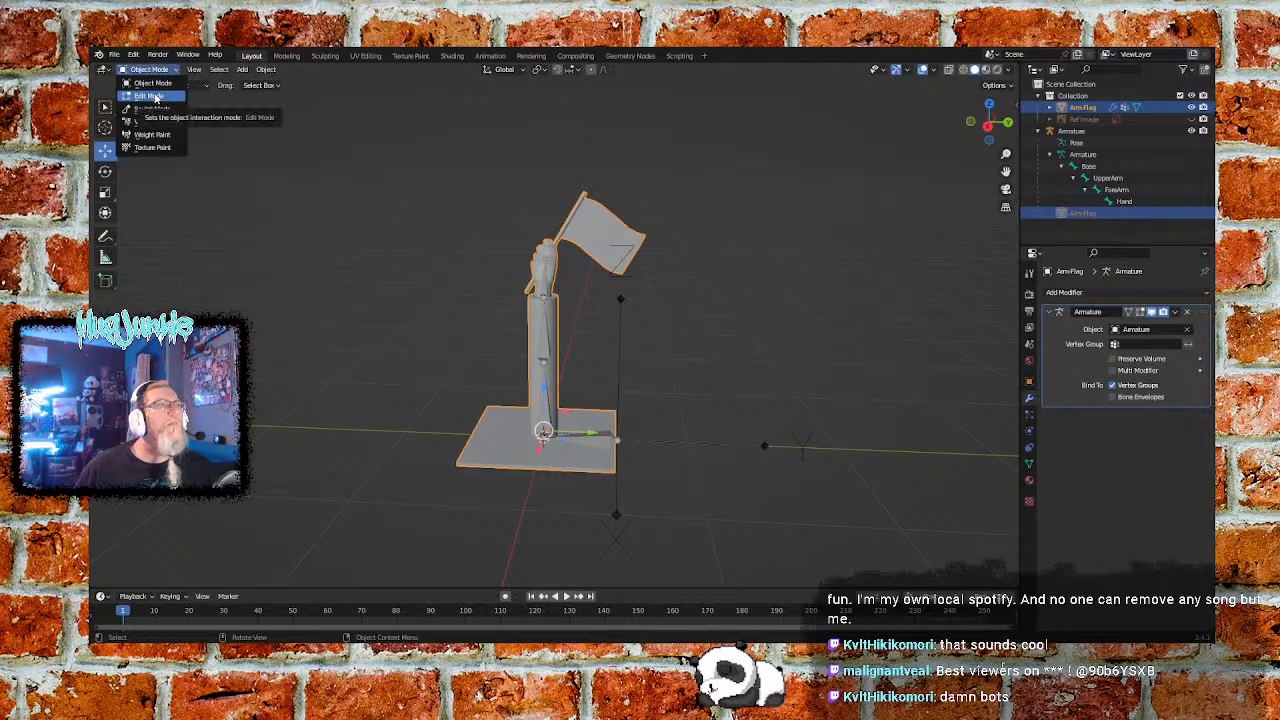
left_click(150, 96)
left_click(158, 70)
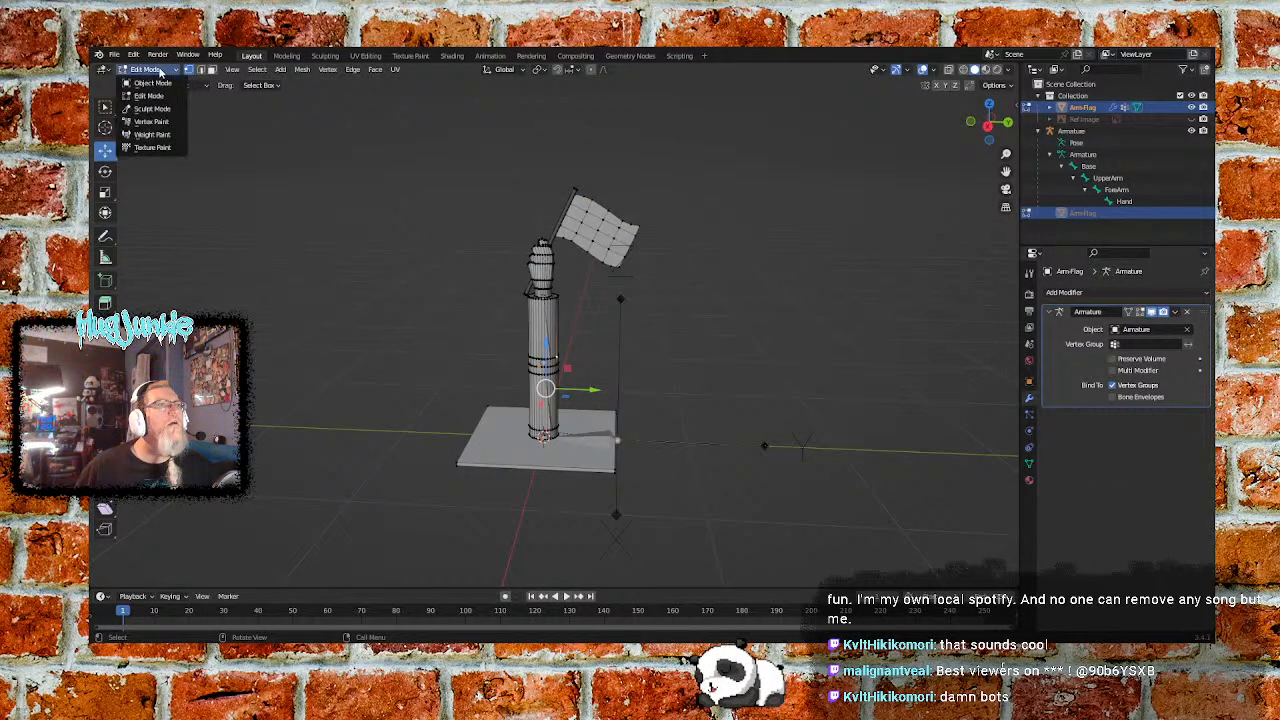
left_click(158, 121)
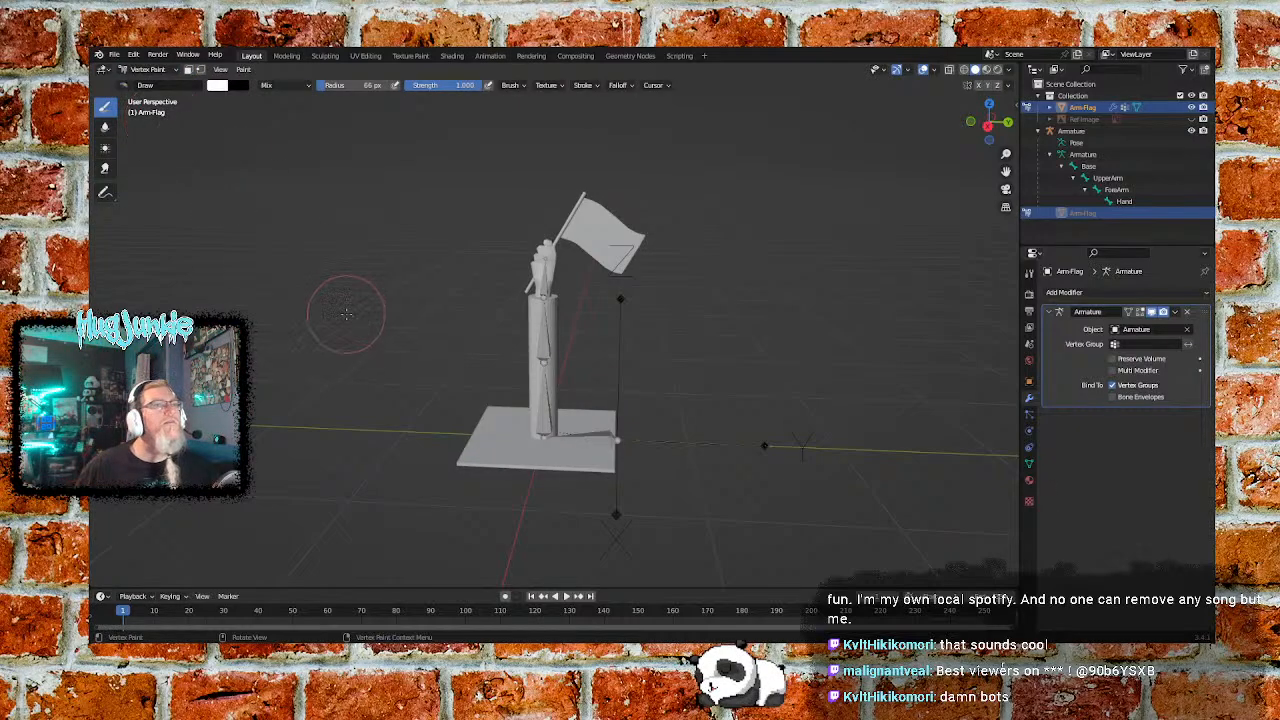
scroll(470, 375, "up", 4)
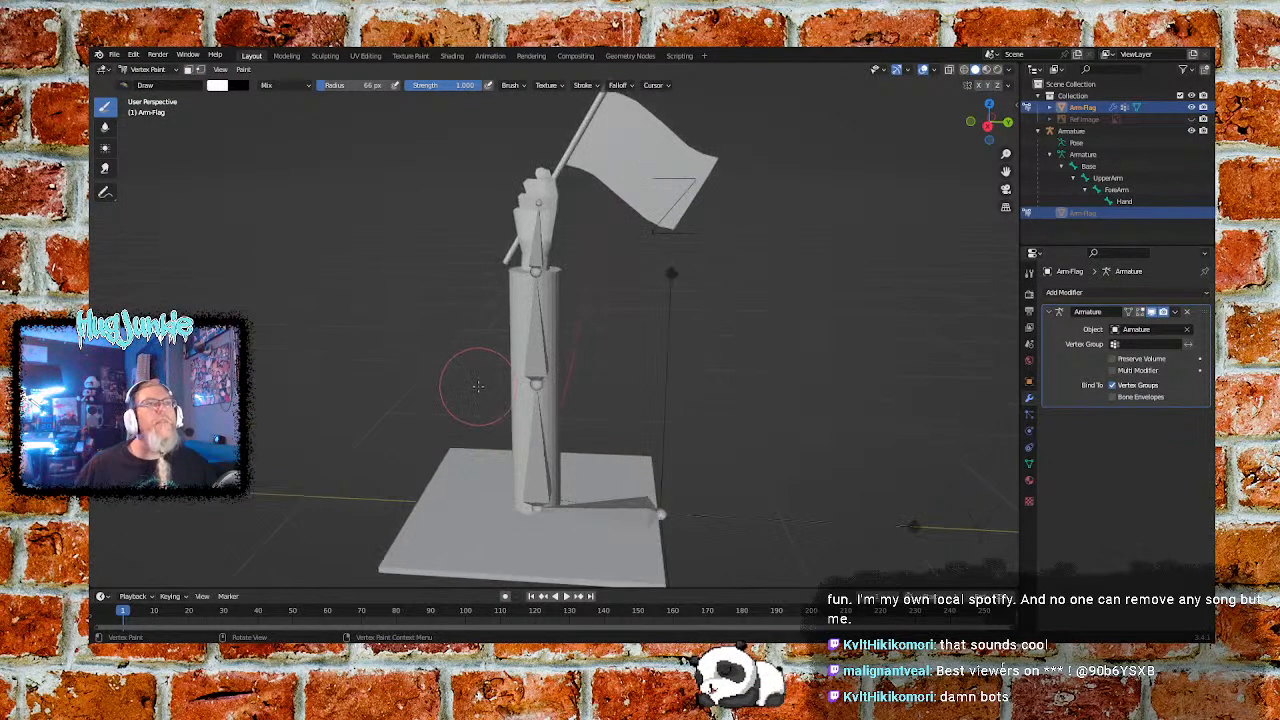
middle_click_drag(749, 329, 749, 323)
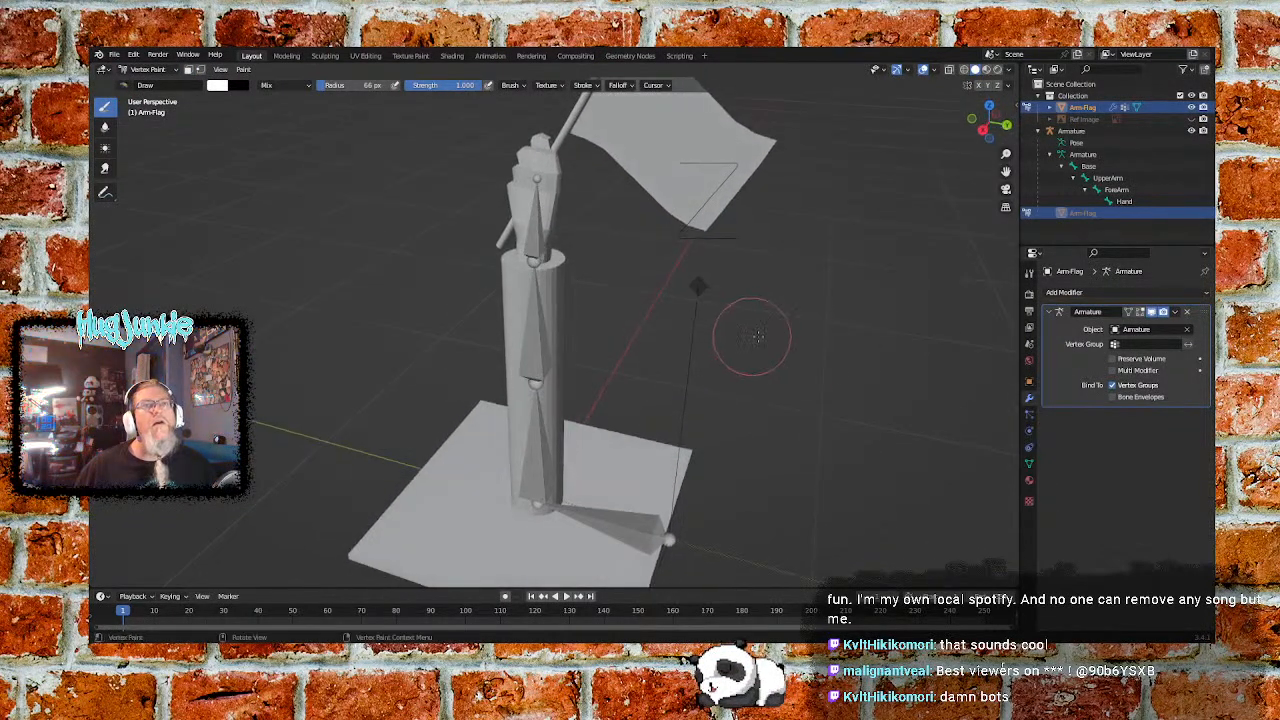
left_click(1156, 293)
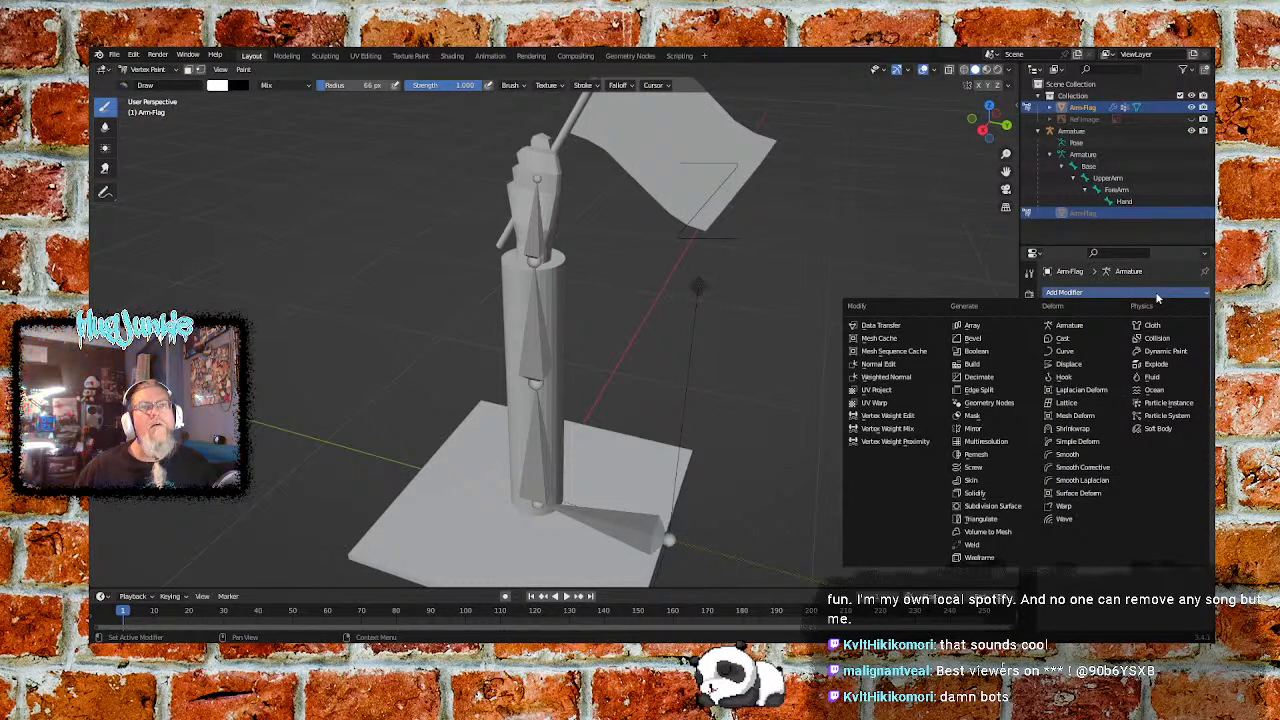
left_click(1157, 295)
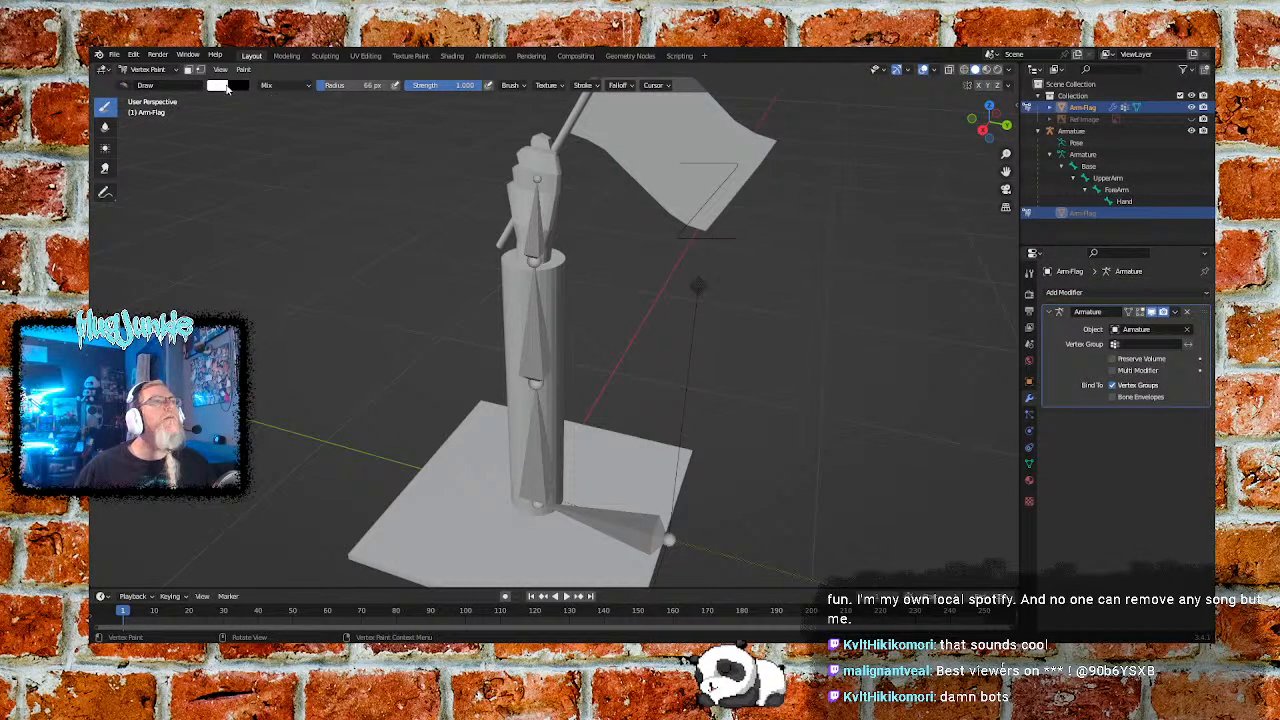
middle_click_drag(730, 210, 771, 243)
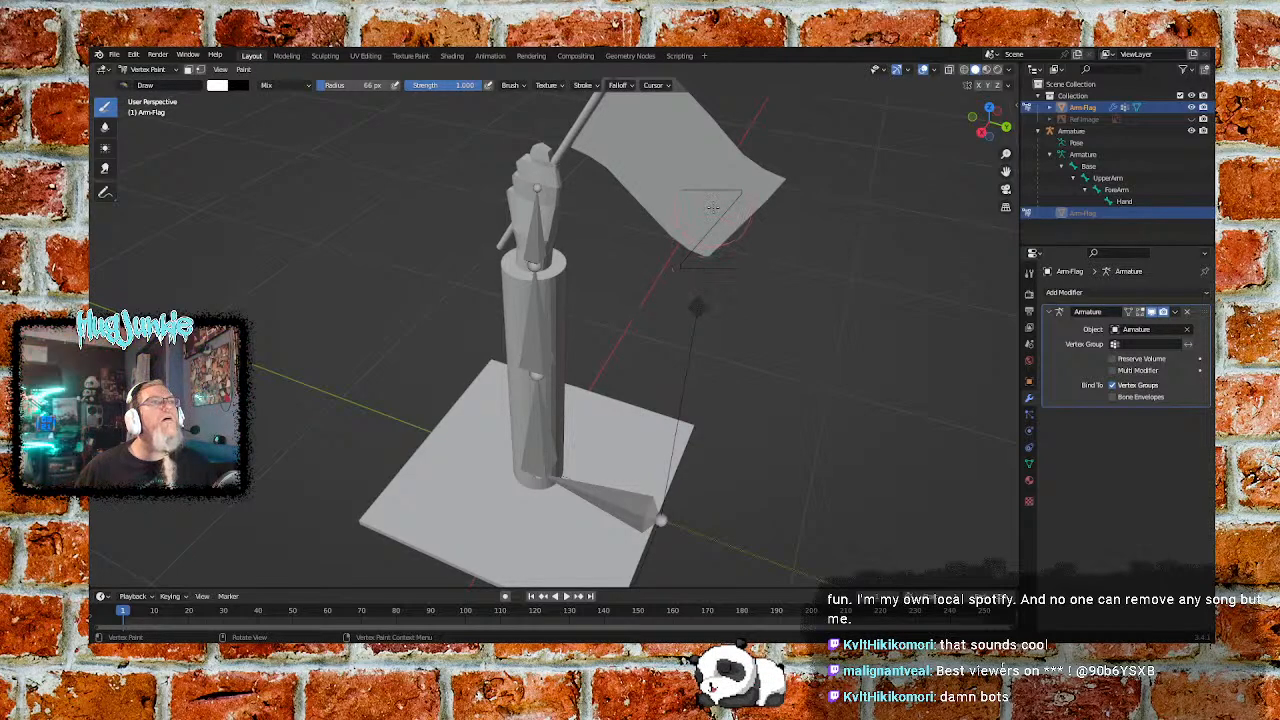
Enable the face selection paint mask on the Arm-Flag mesh and check the brush's advanced options
left_click(221, 86)
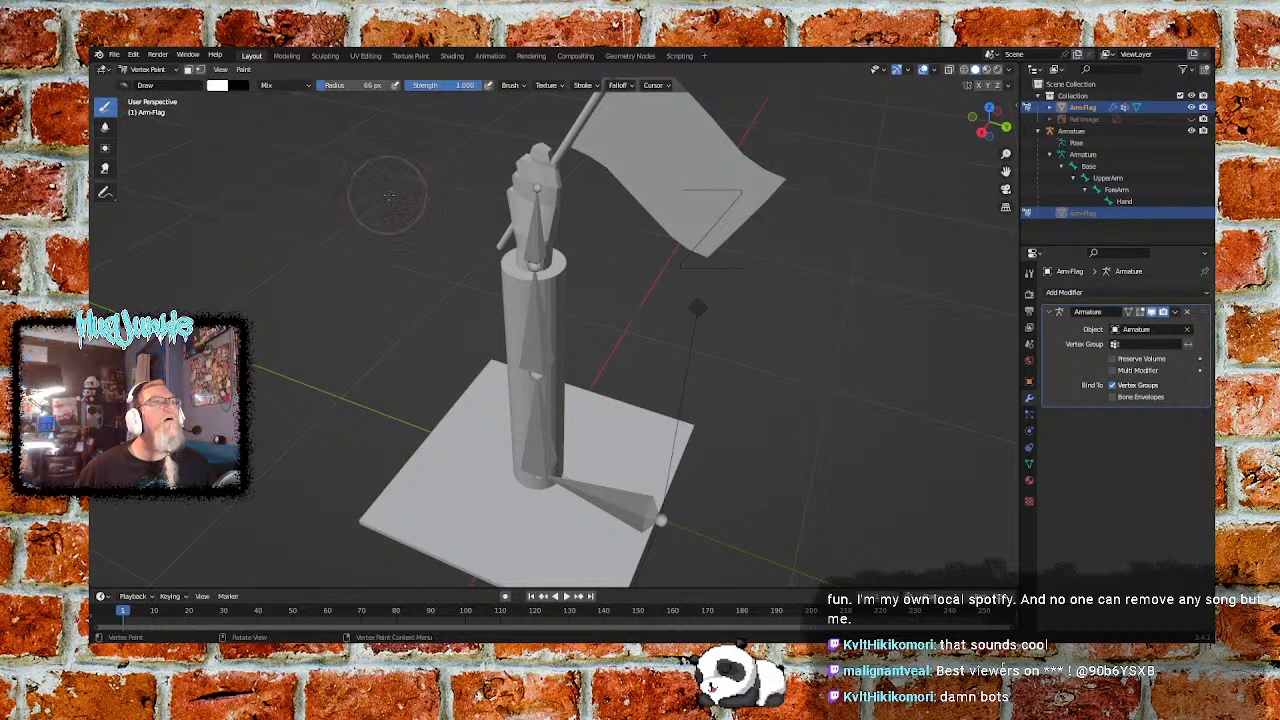
middle_click_drag(752, 146, 728, 165)
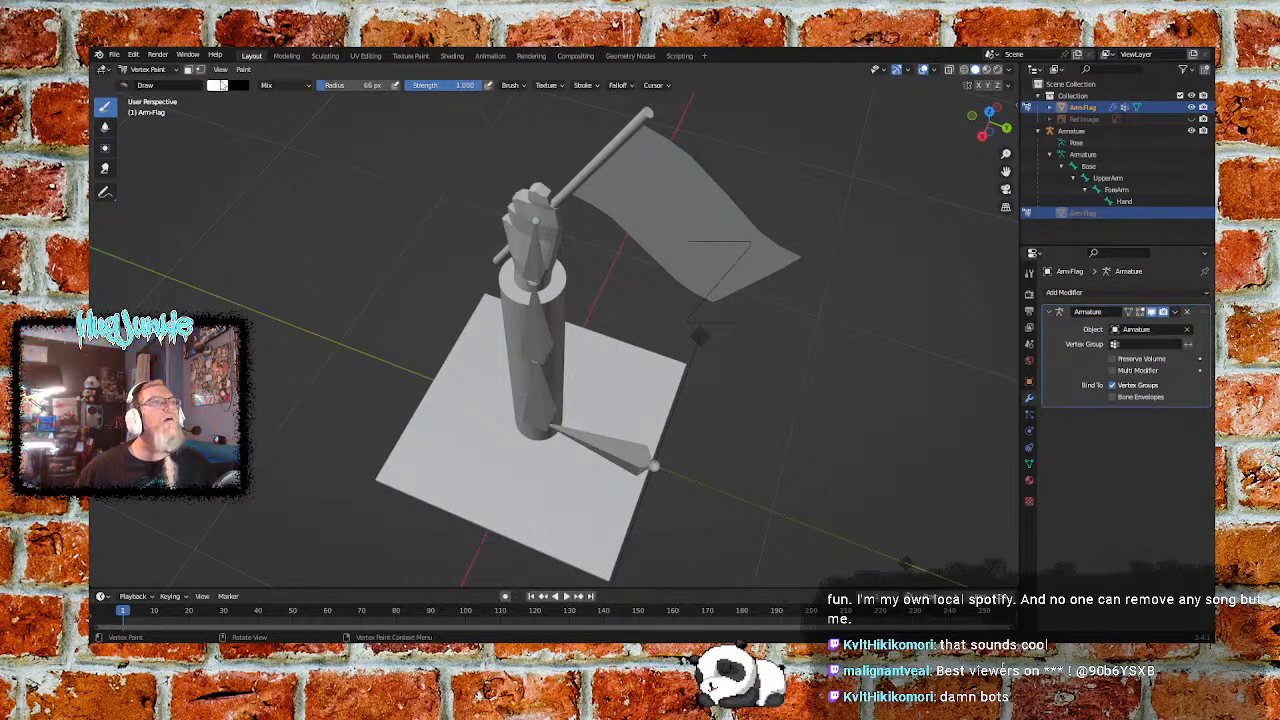
left_click(189, 69)
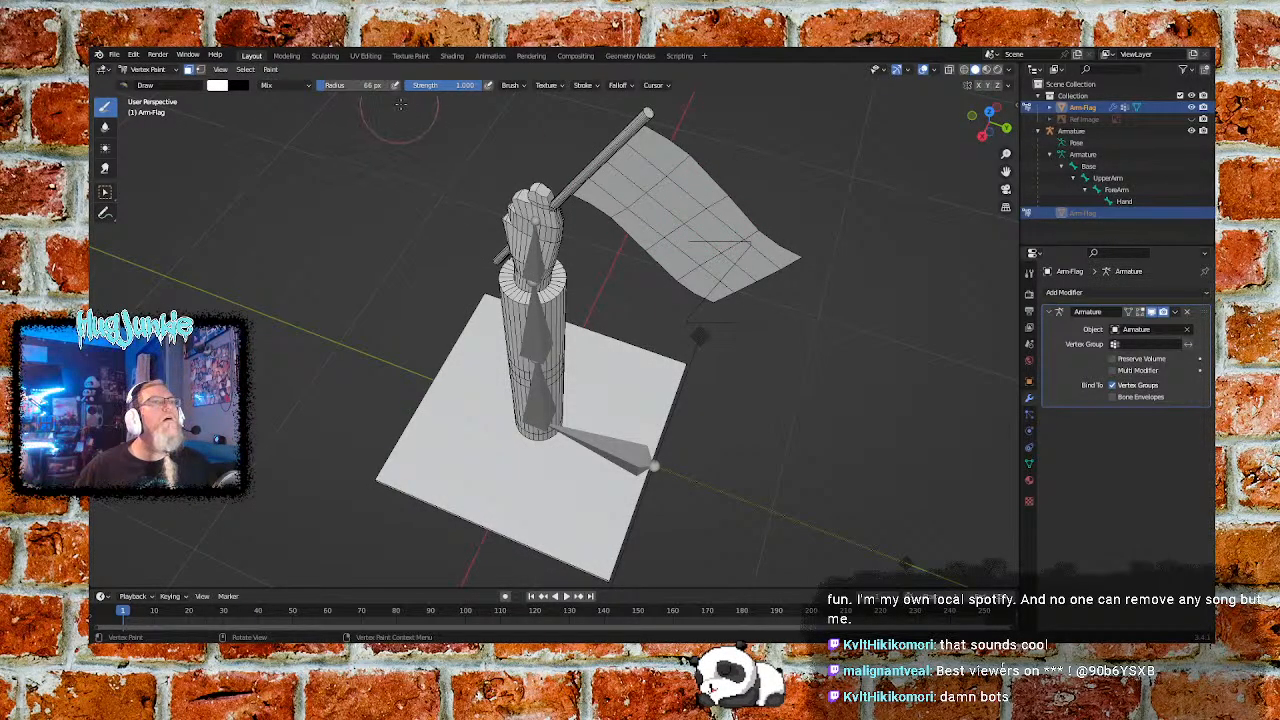
left_click(512, 86)
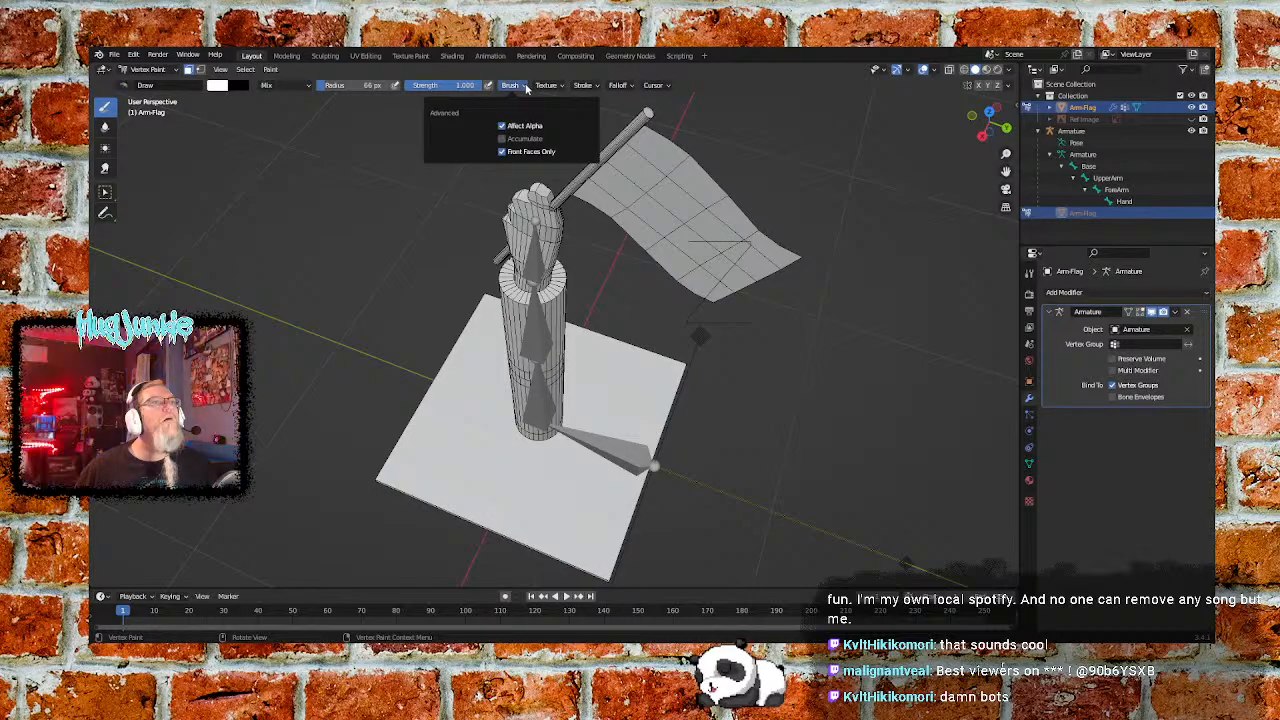
middle_click_drag(364, 210, 380, 210)
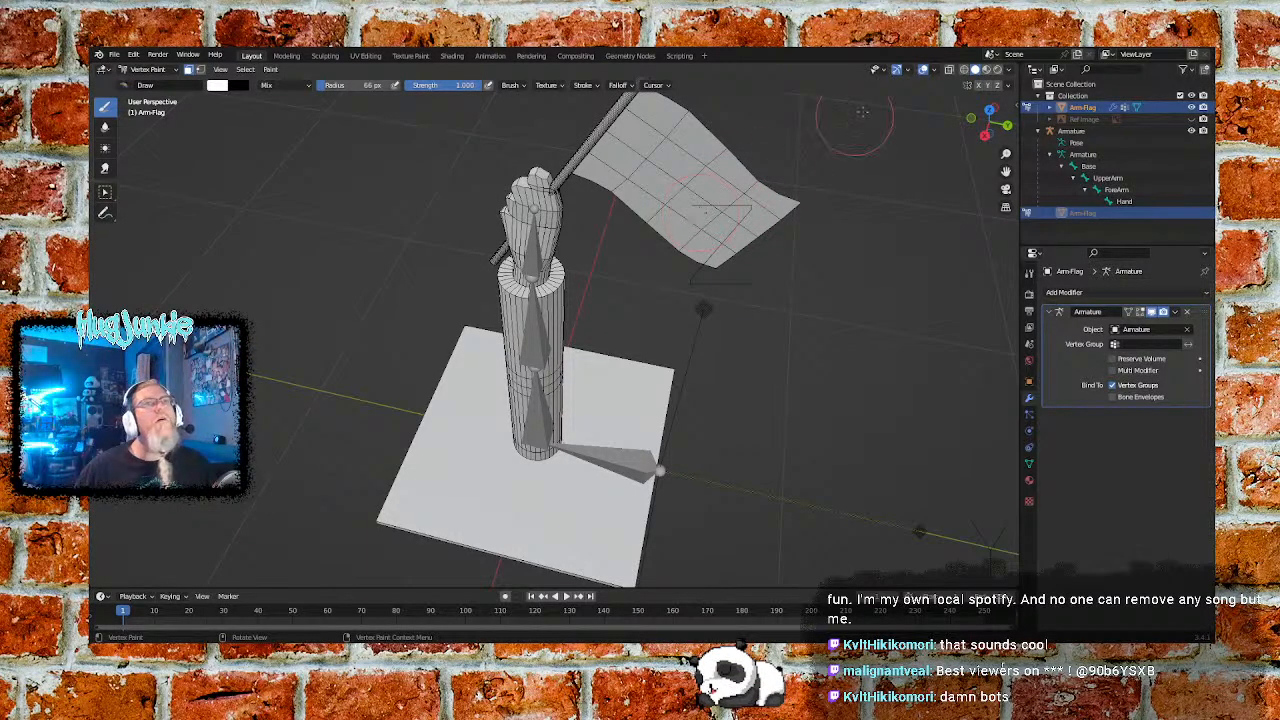
Display the Arm-Flag model with Material Preview shading
left_click(987, 72)
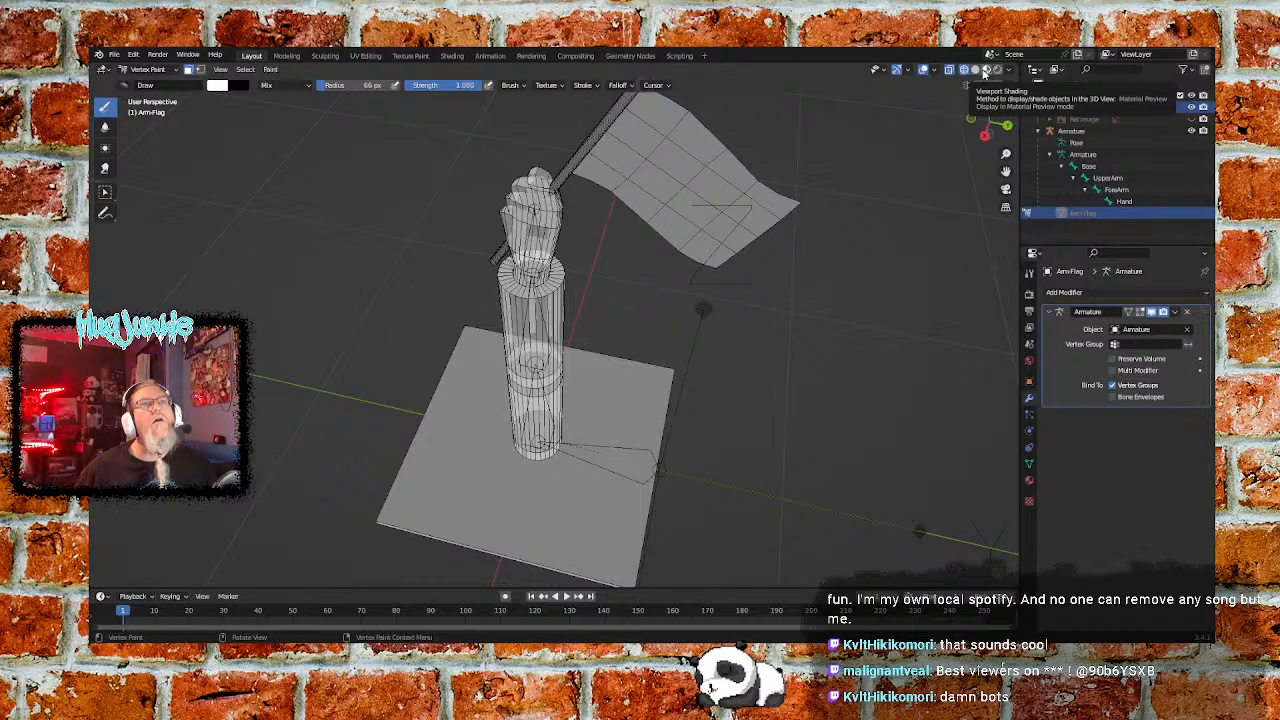
left_click(975, 70)
left_click(989, 70)
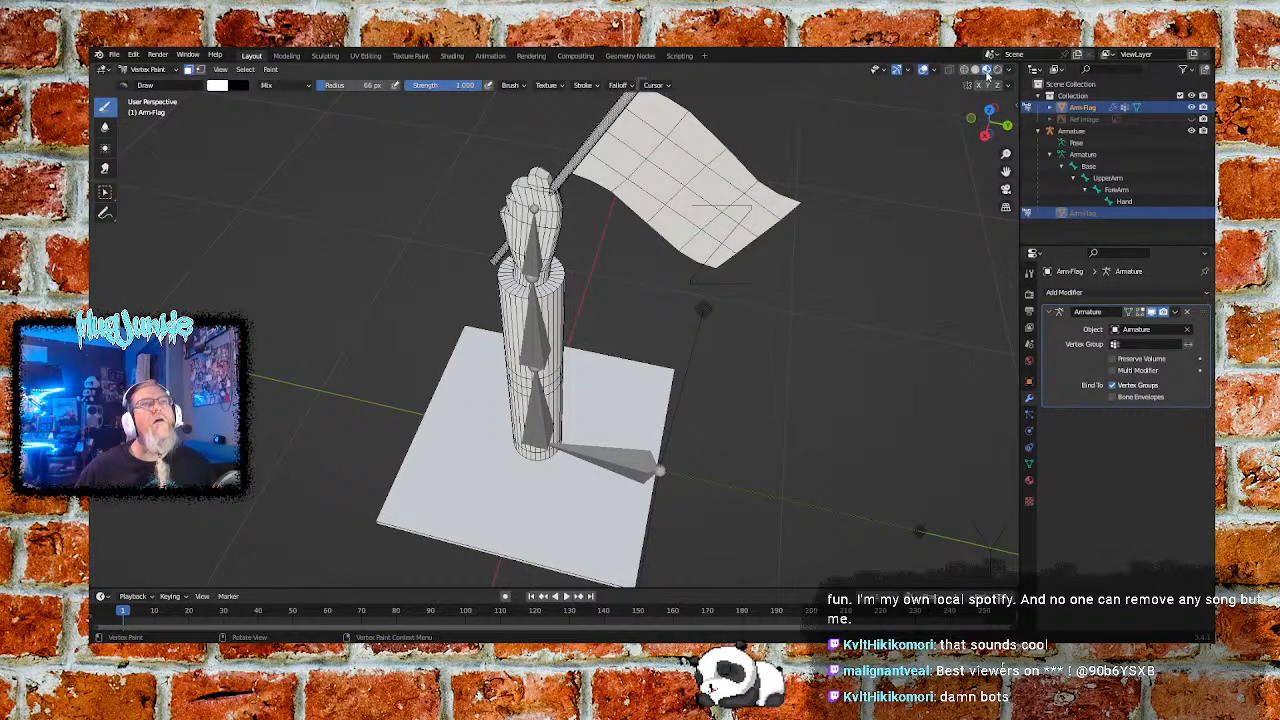
left_click(987, 72)
mouse_move(776, 237)
middle_mouse_down()
mouse_move(830, 270)
mouse_move(792, 211)
mouse_move(768, 234)
mouse_move(757, 214)
middle_mouse_up()
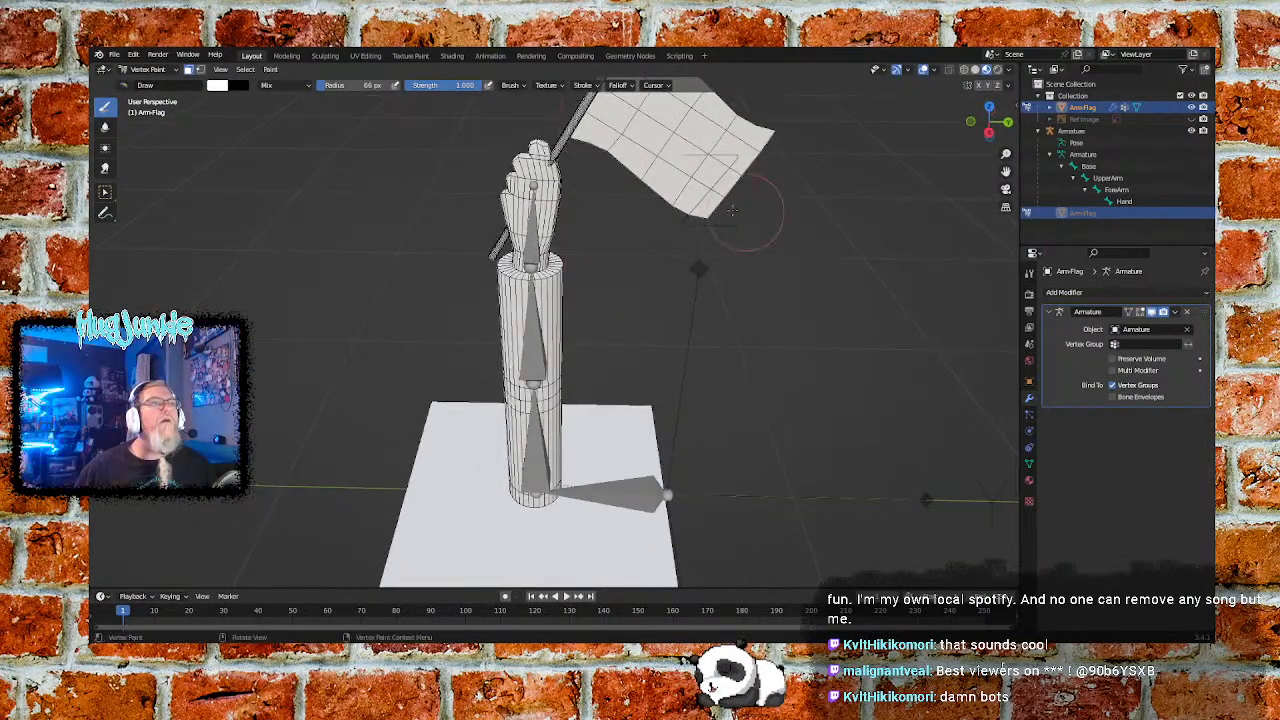
Set the primary colour of the vertex paint Draw brush to a light blue
left_click(220, 86)
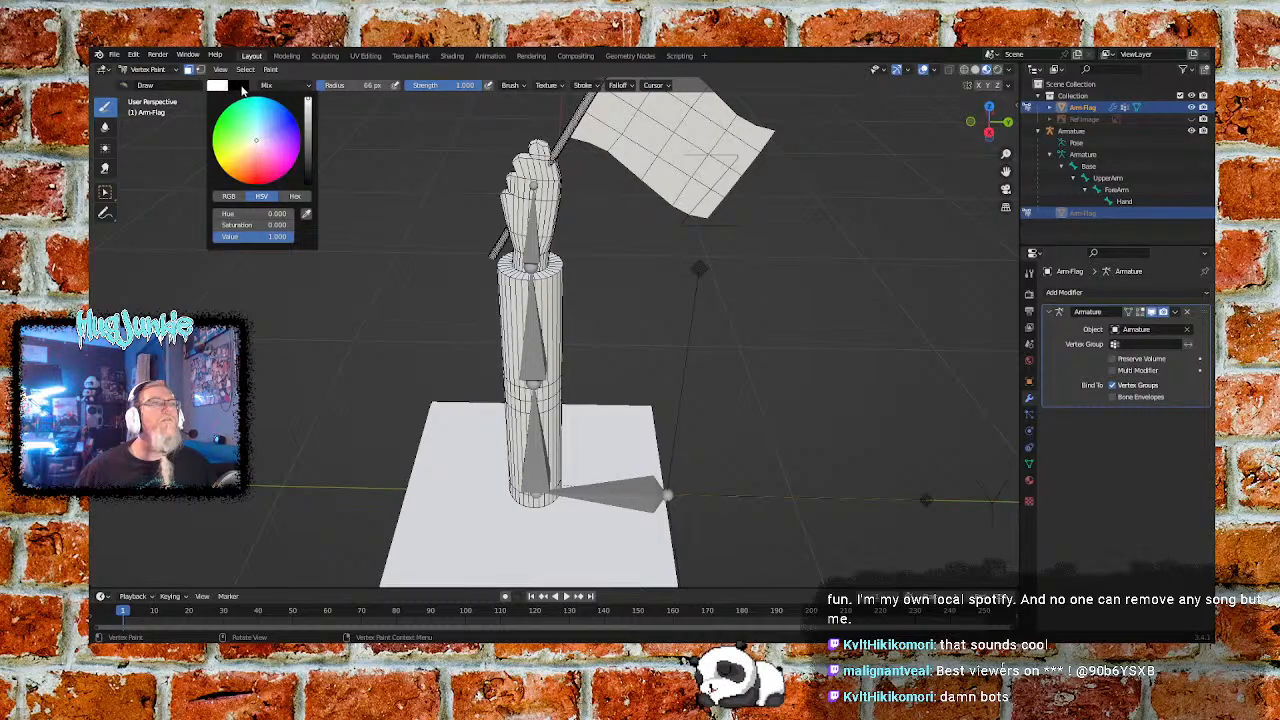
left_click(216, 86)
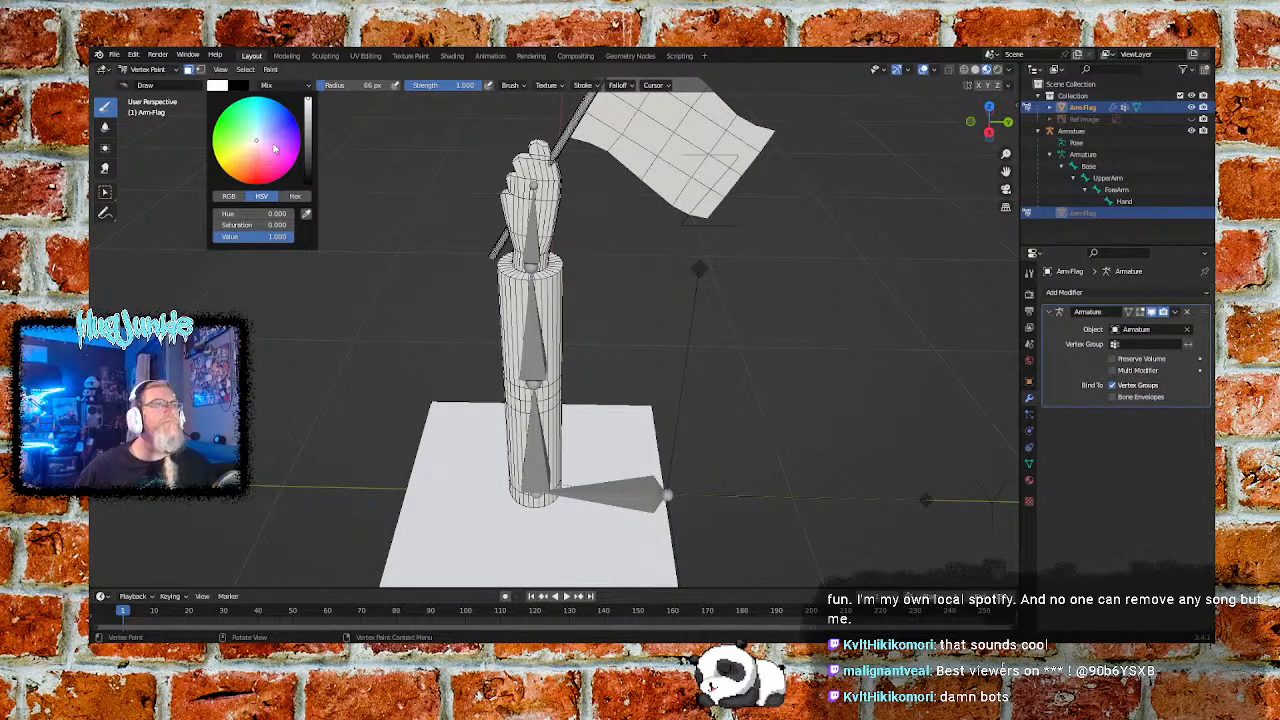
left_click(291, 118)
left_click_drag(292, 114, 277, 125)
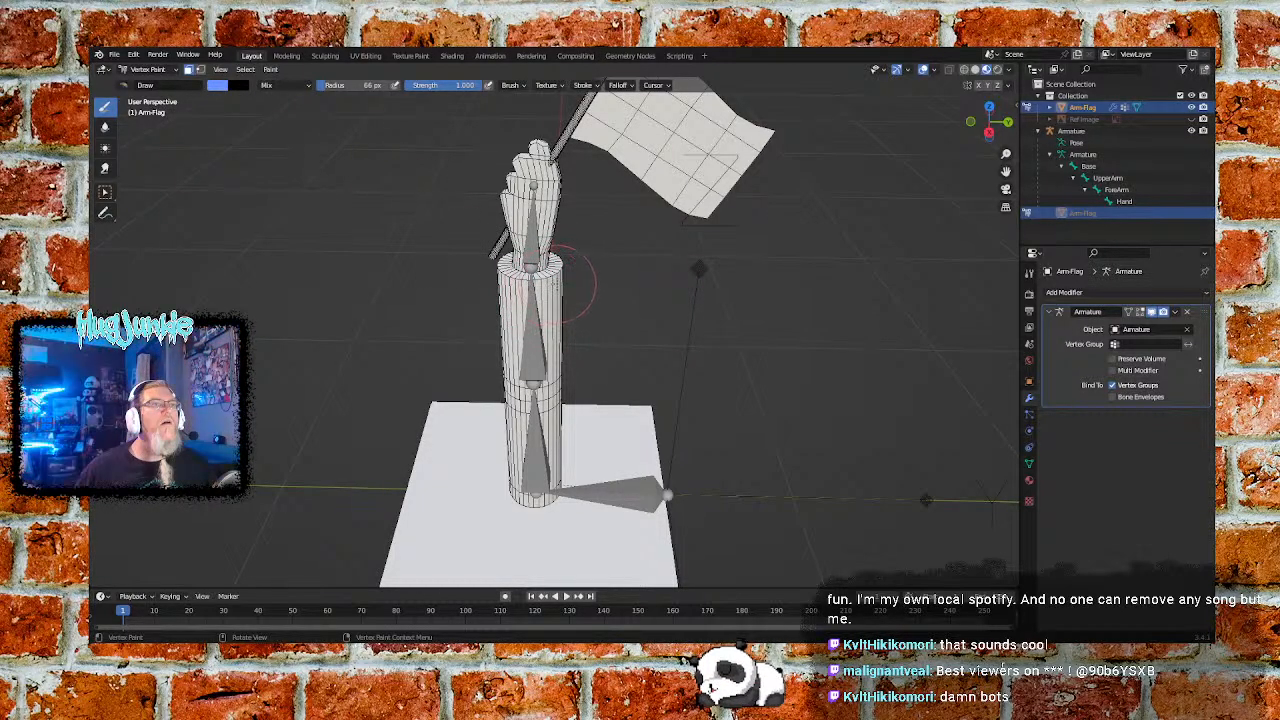
middle_click_drag(600, 288, 614, 300)
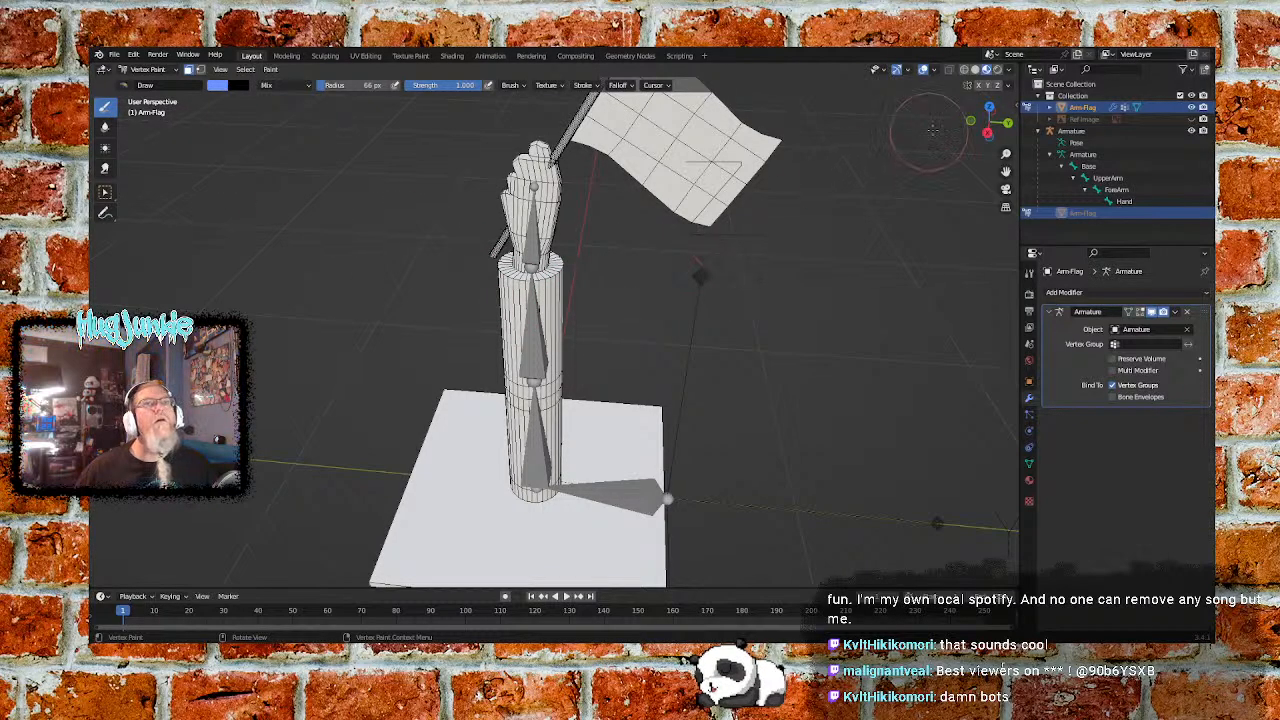
left_click(924, 71)
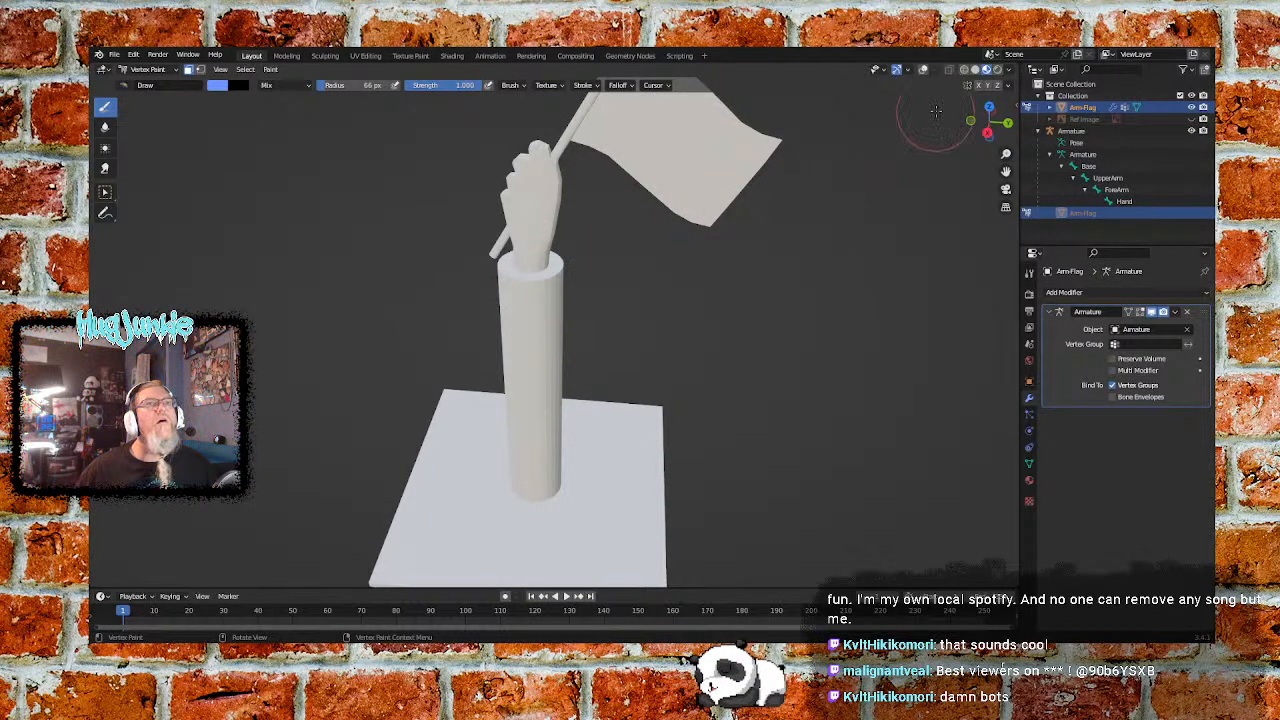
left_click(908, 70)
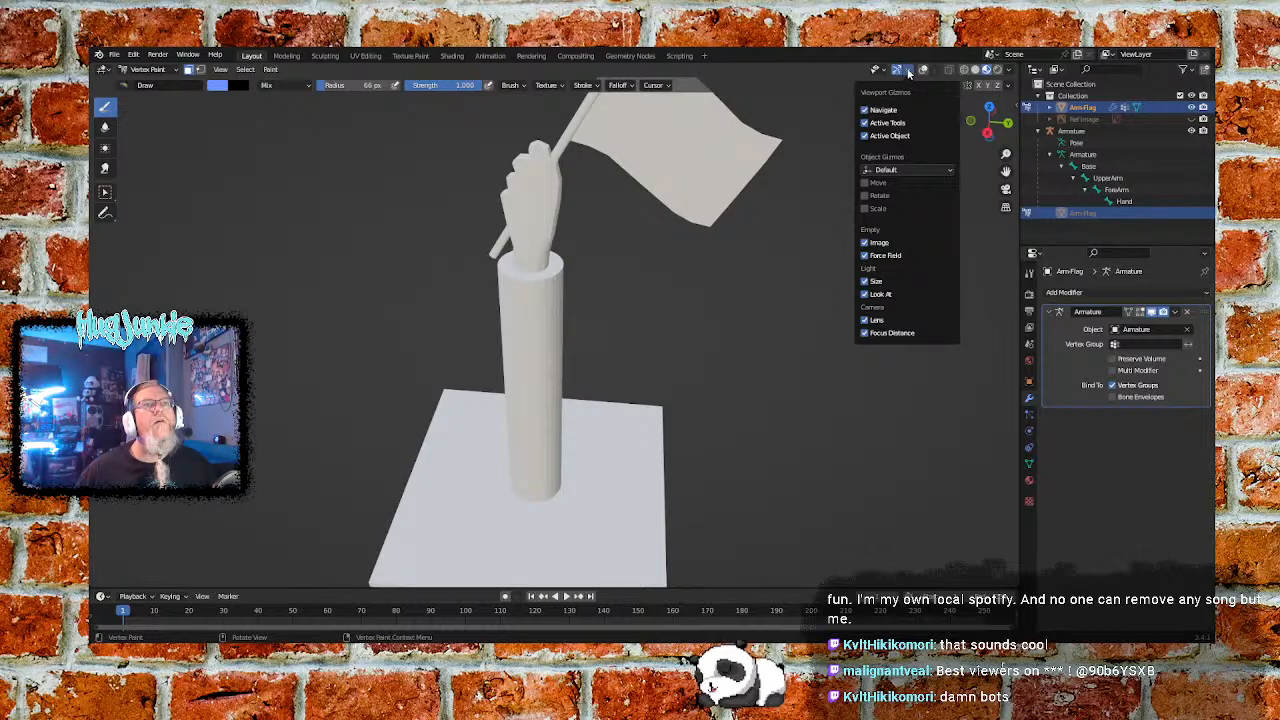
left_click(885, 70)
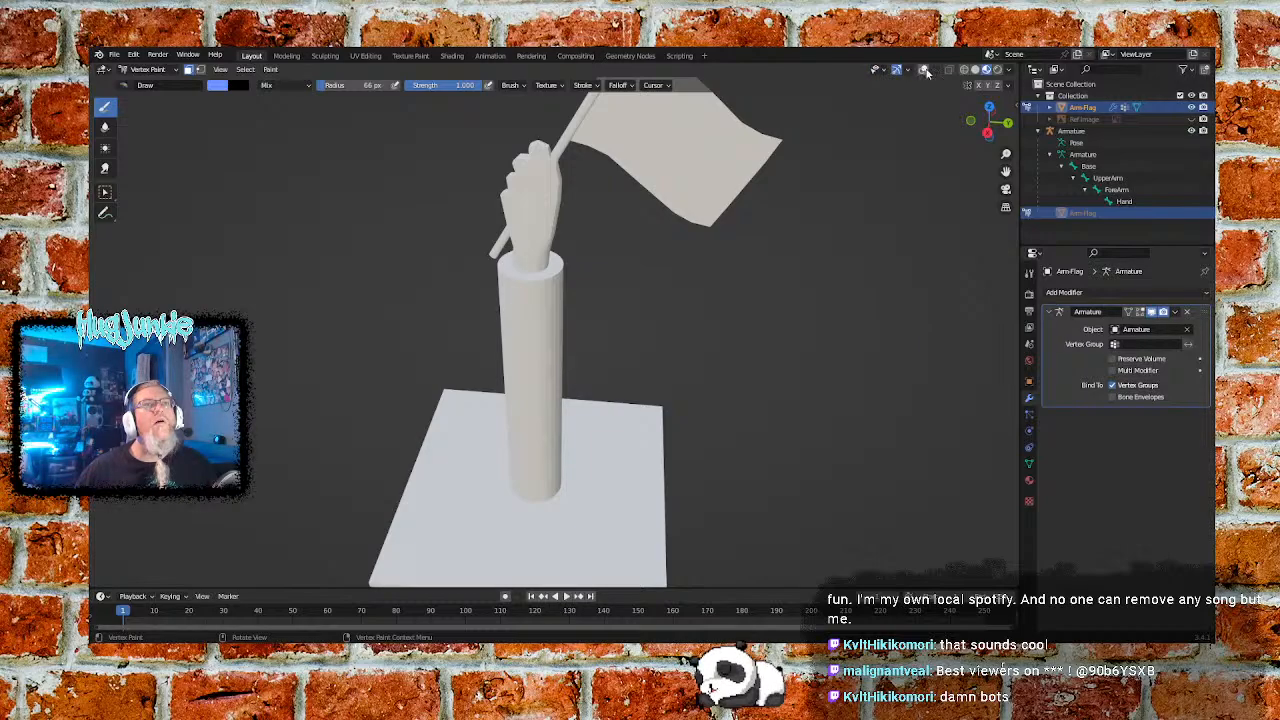
left_click(924, 70)
left_click(925, 70)
left_click(925, 70)
left_click(926, 70)
left_click(933, 70)
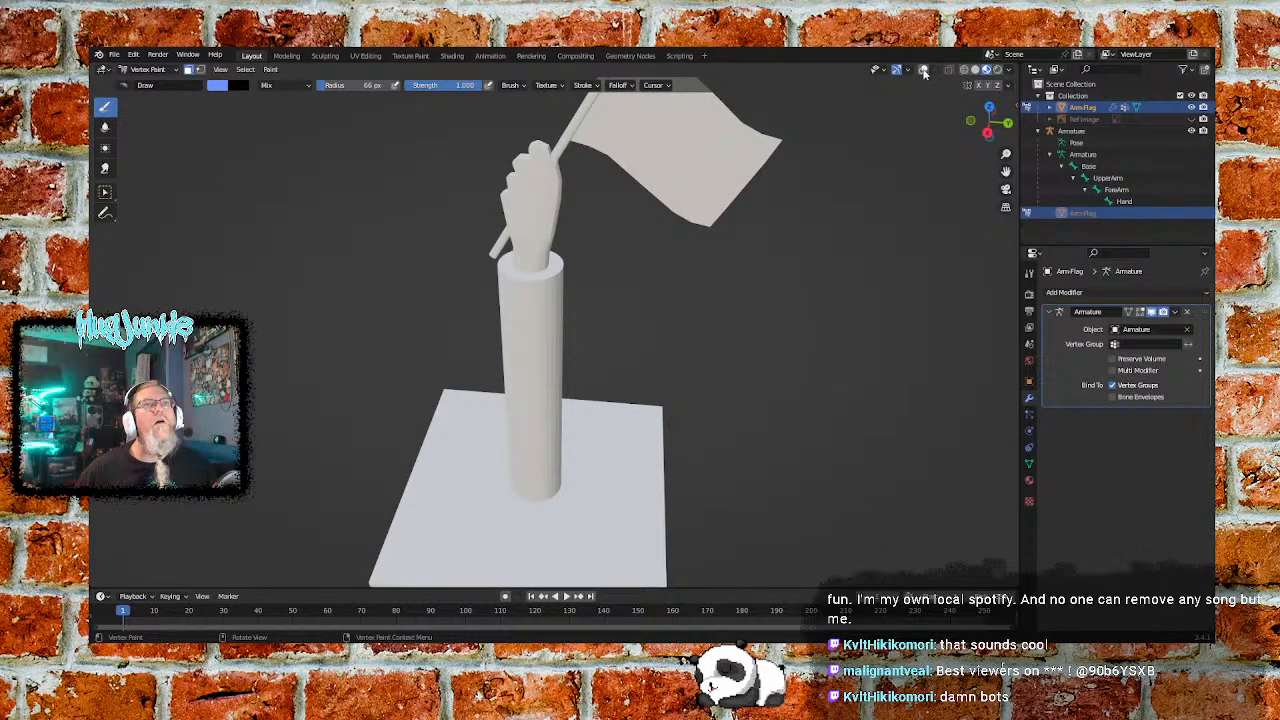
left_click(924, 70)
Hide only the Bones in the viewport overlays, keeping the other overlays on
left_click(933, 70)
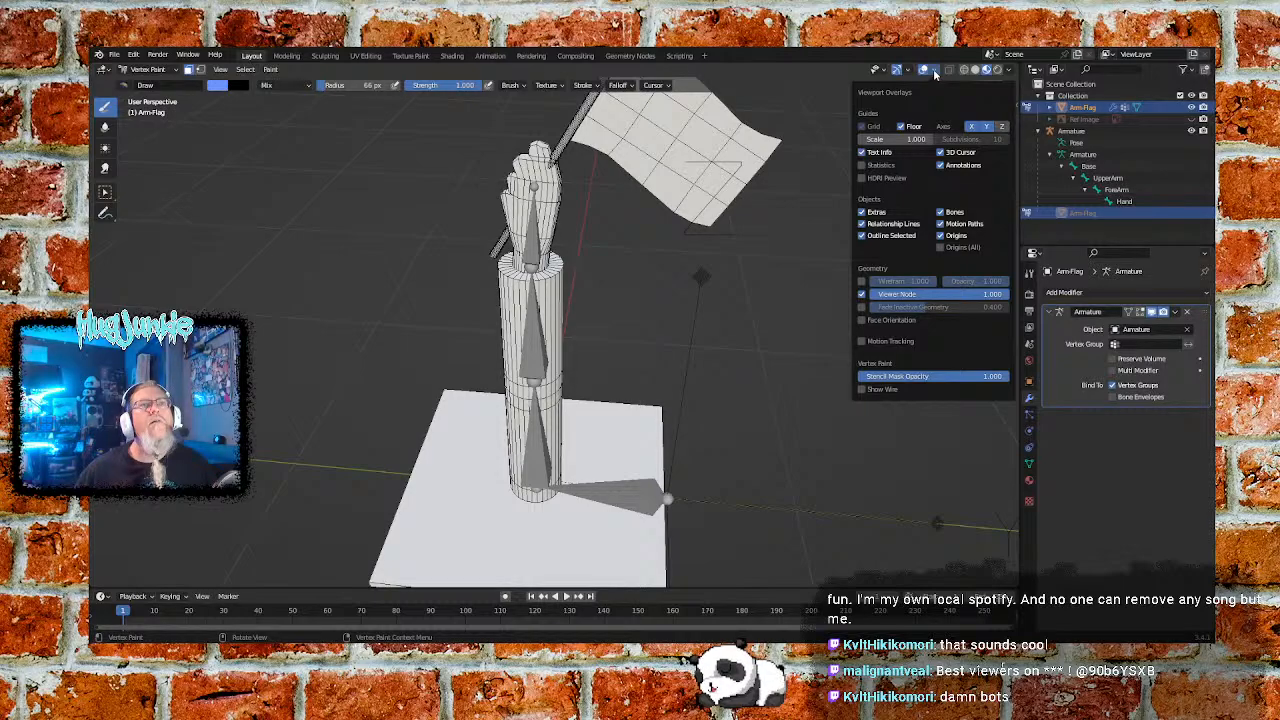
left_click(941, 212)
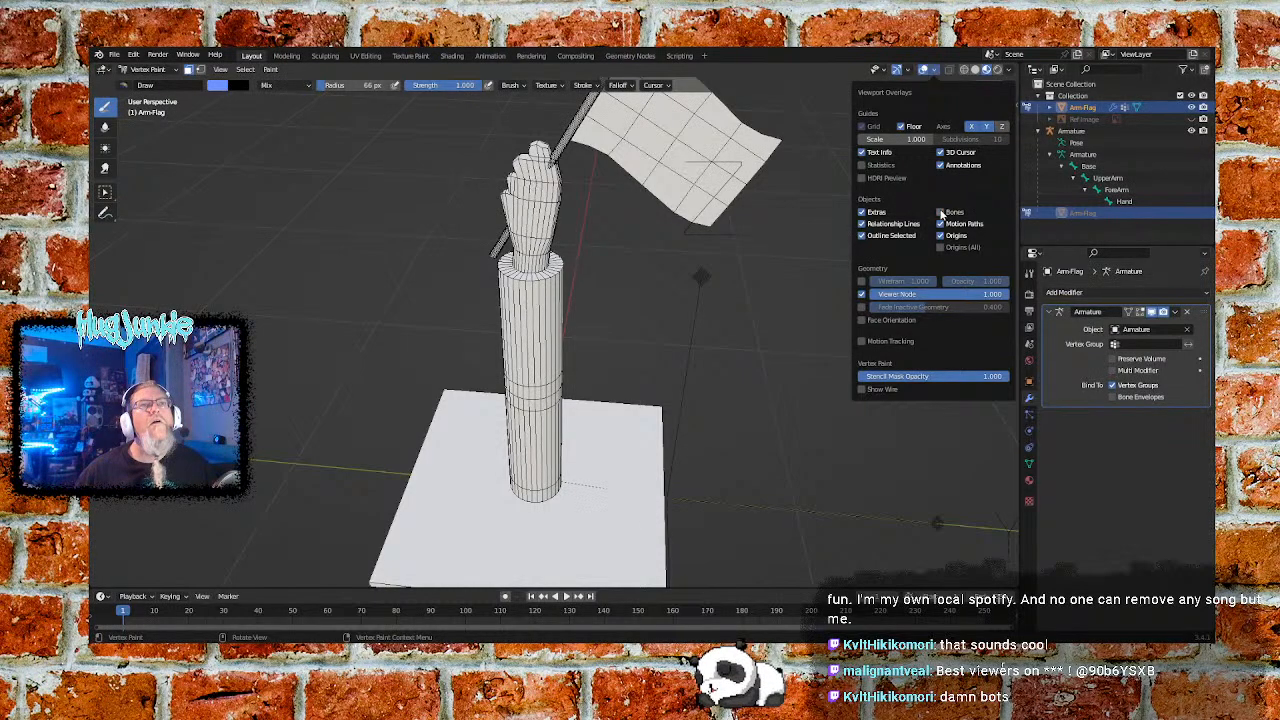
left_click(932, 76)
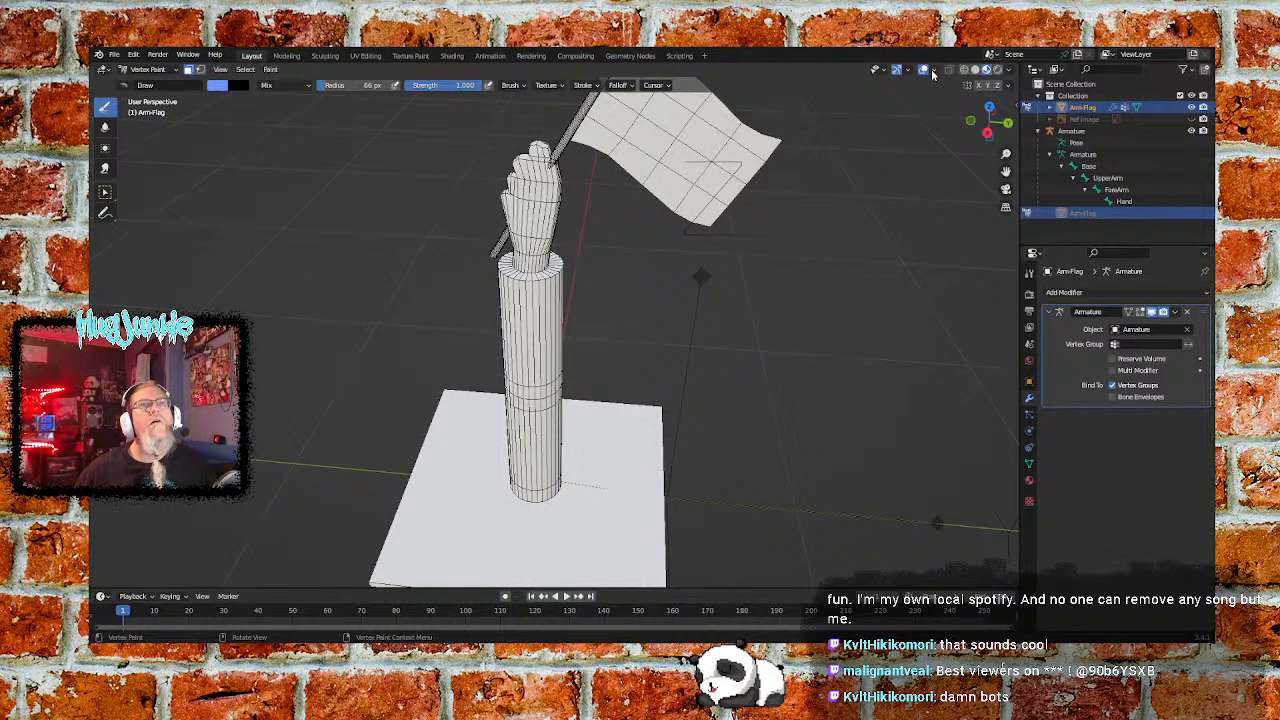
Display the Arm-Flag model with Solid shading after trying Wireframe, and check the viewport shading options
left_click(964, 72)
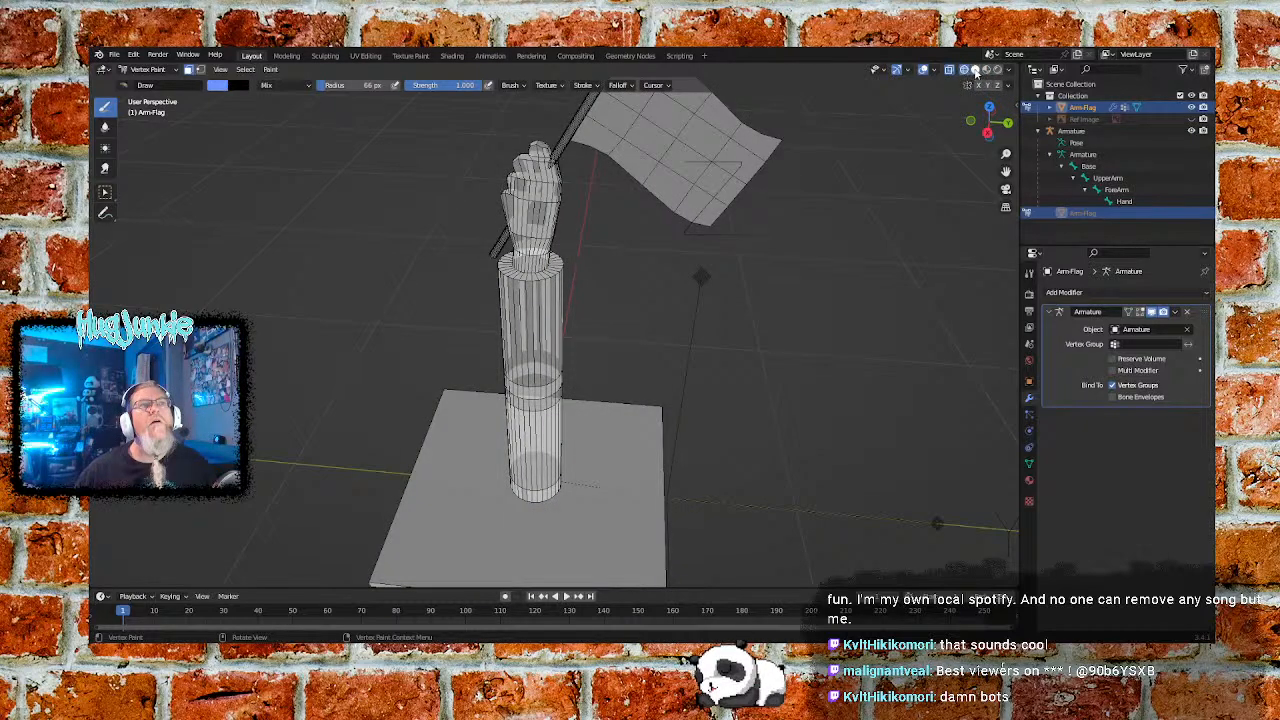
left_click(975, 70)
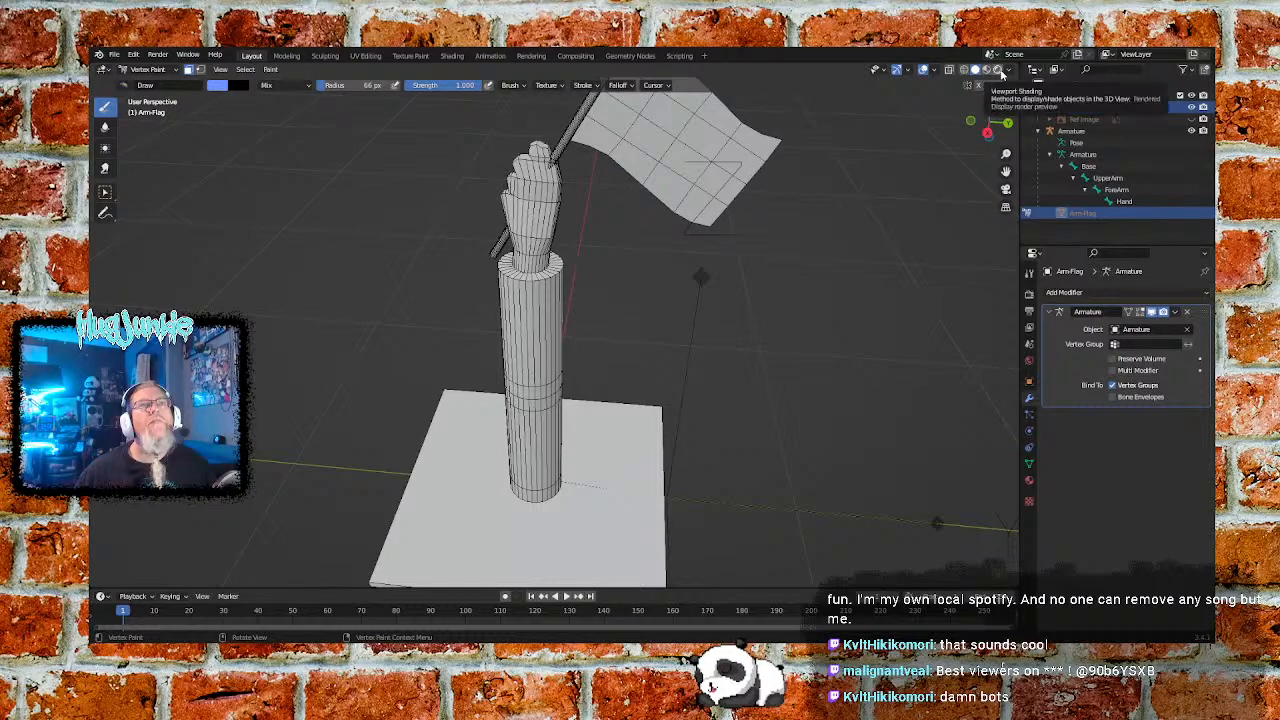
left_click(1009, 71)
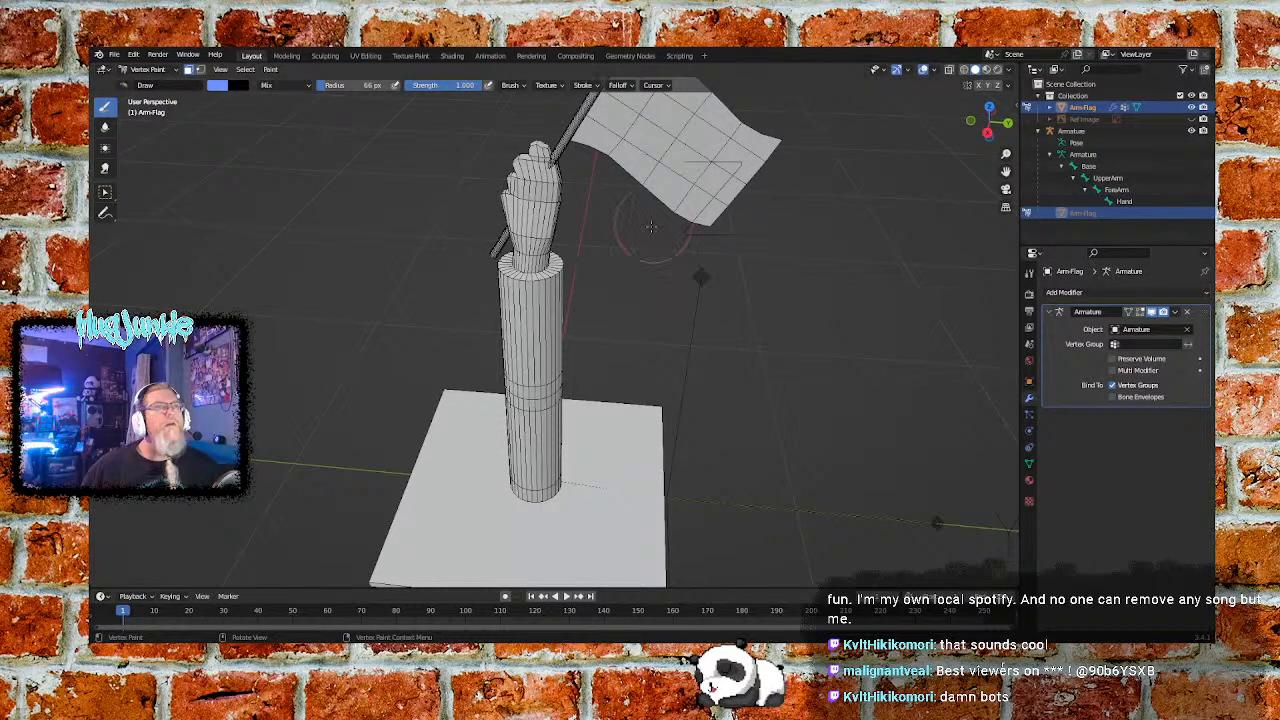
Look through the Arm-Flag object's material settings and the brush's texture settings
middle_click_drag(711, 388, 745, 405)
left_click(1029, 480)
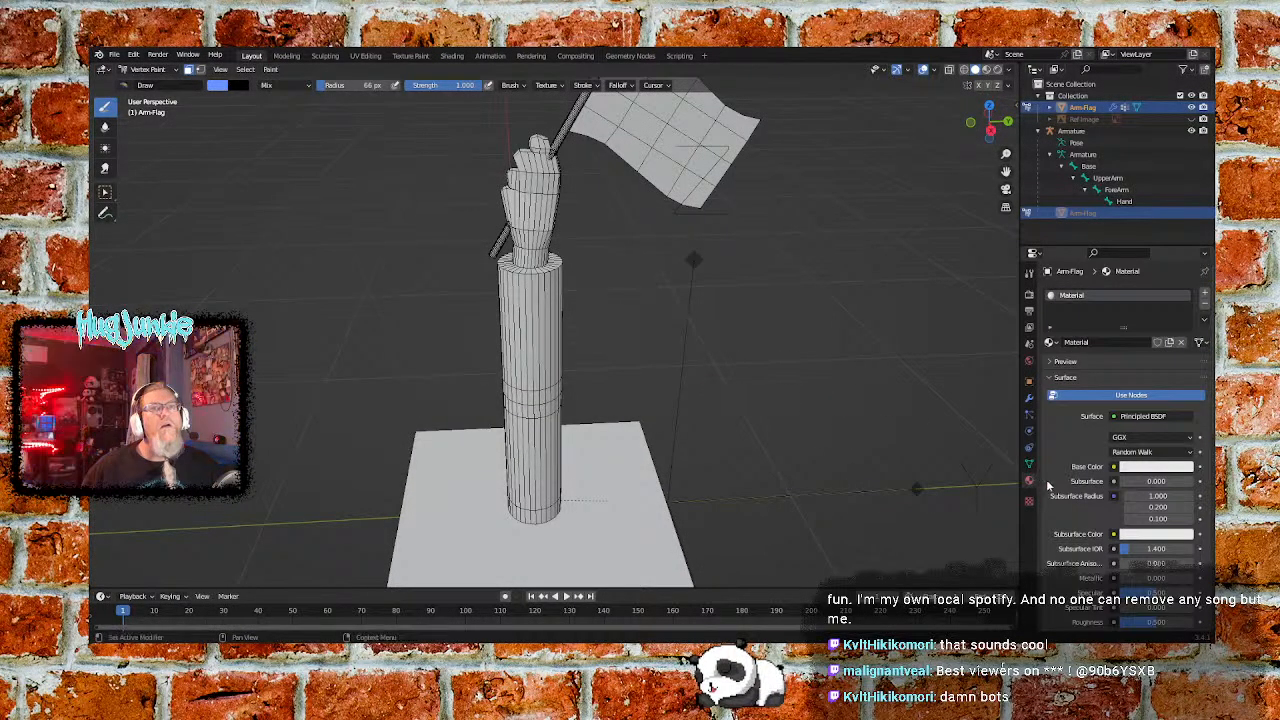
scroll(1089, 466, "down", 10)
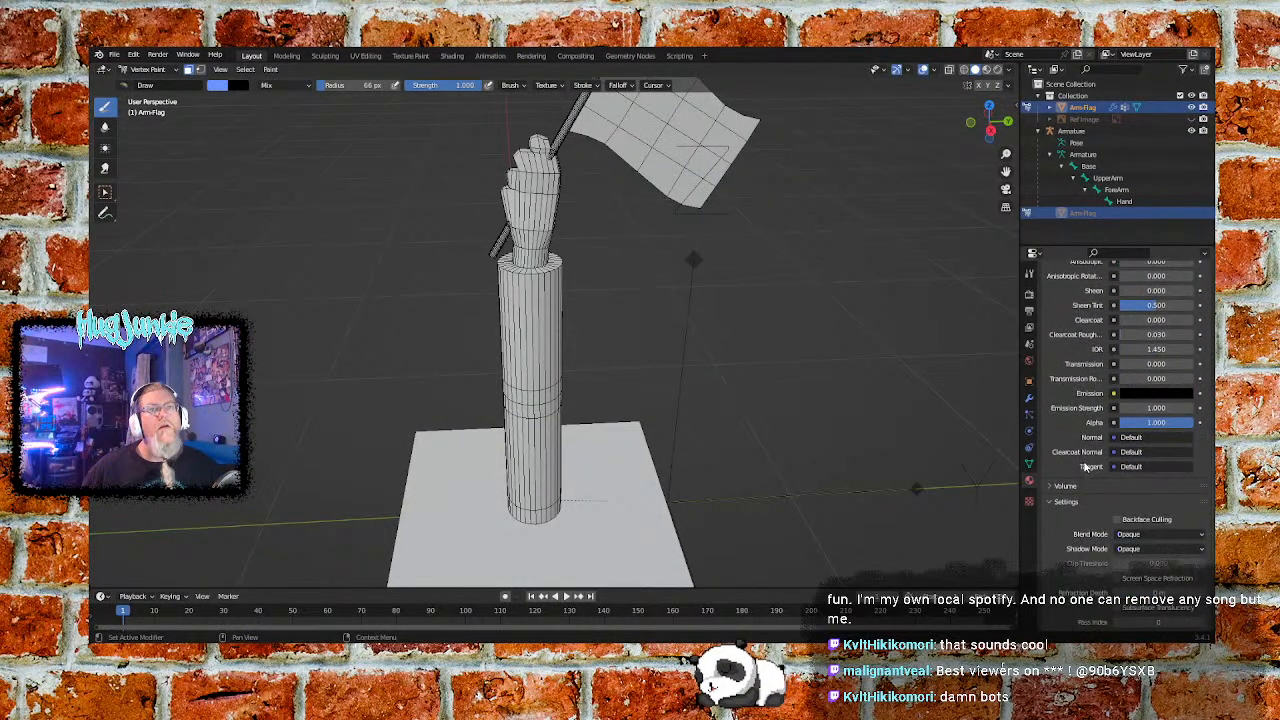
left_click(1029, 500)
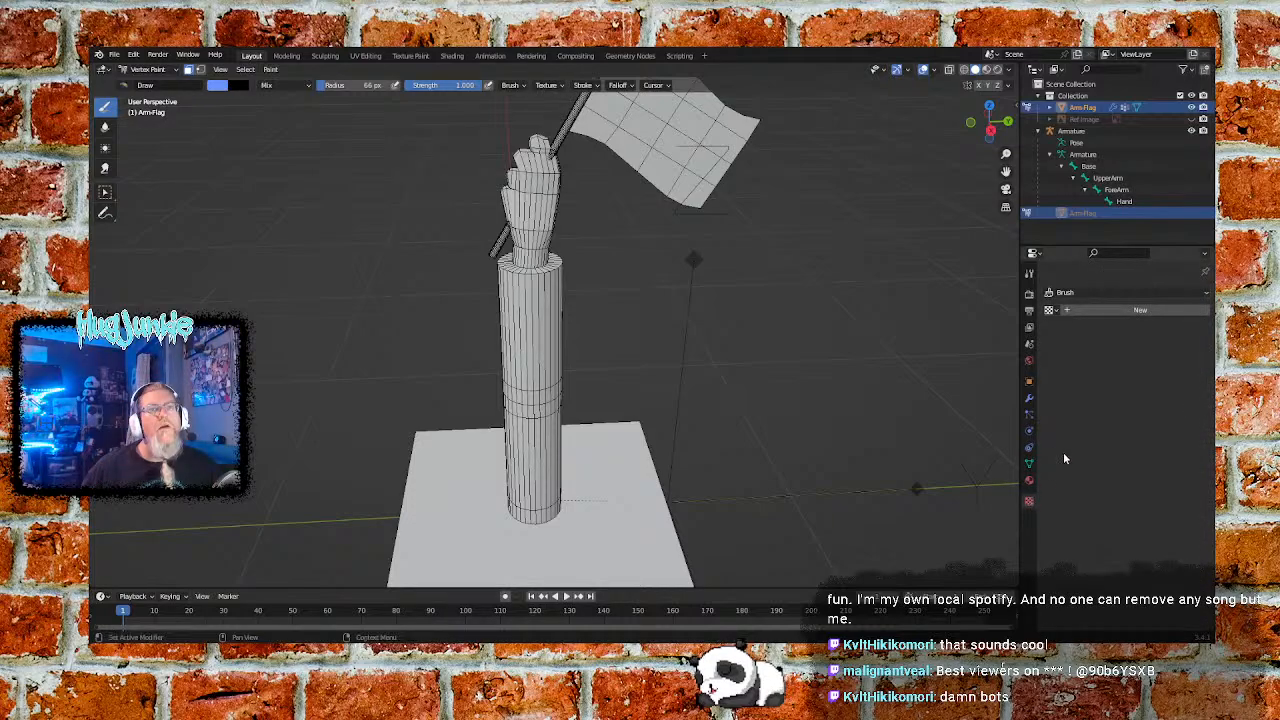
Go through the Base, UpperArm, ForeArm and Hand vertex groups in the mesh data, ending with UpperArm active
left_click(1029, 464)
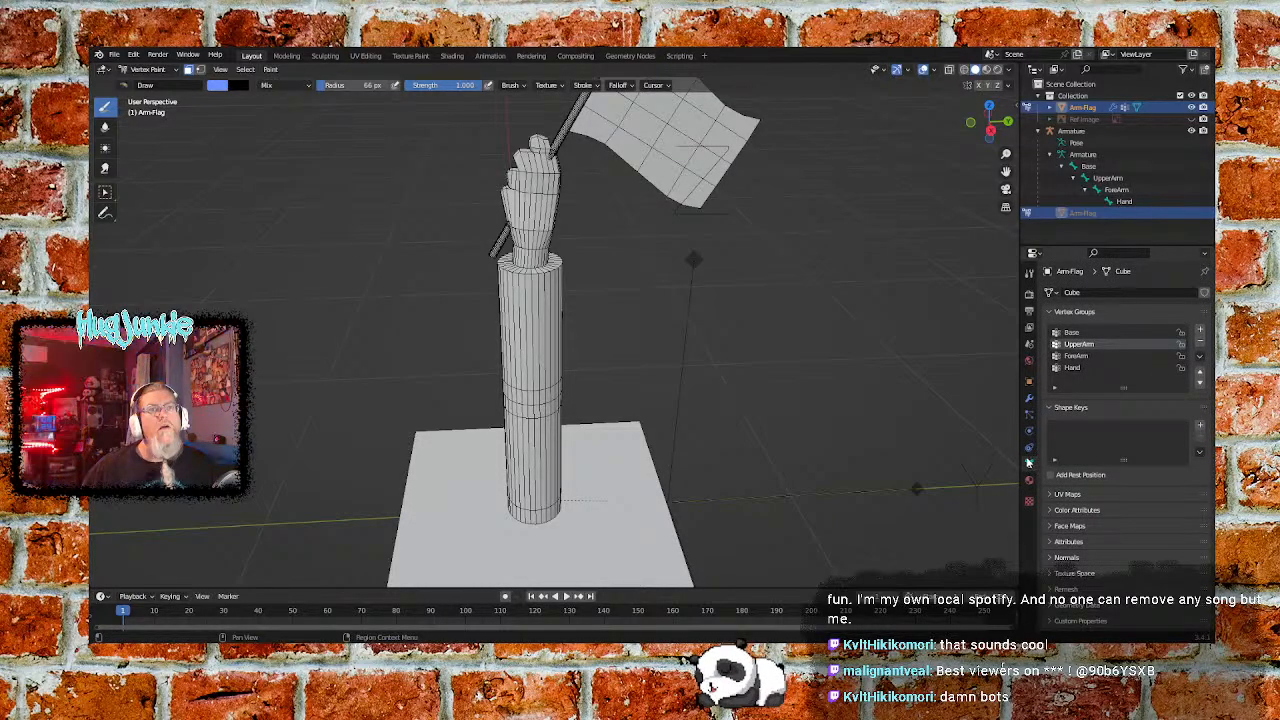
left_click(1079, 333)
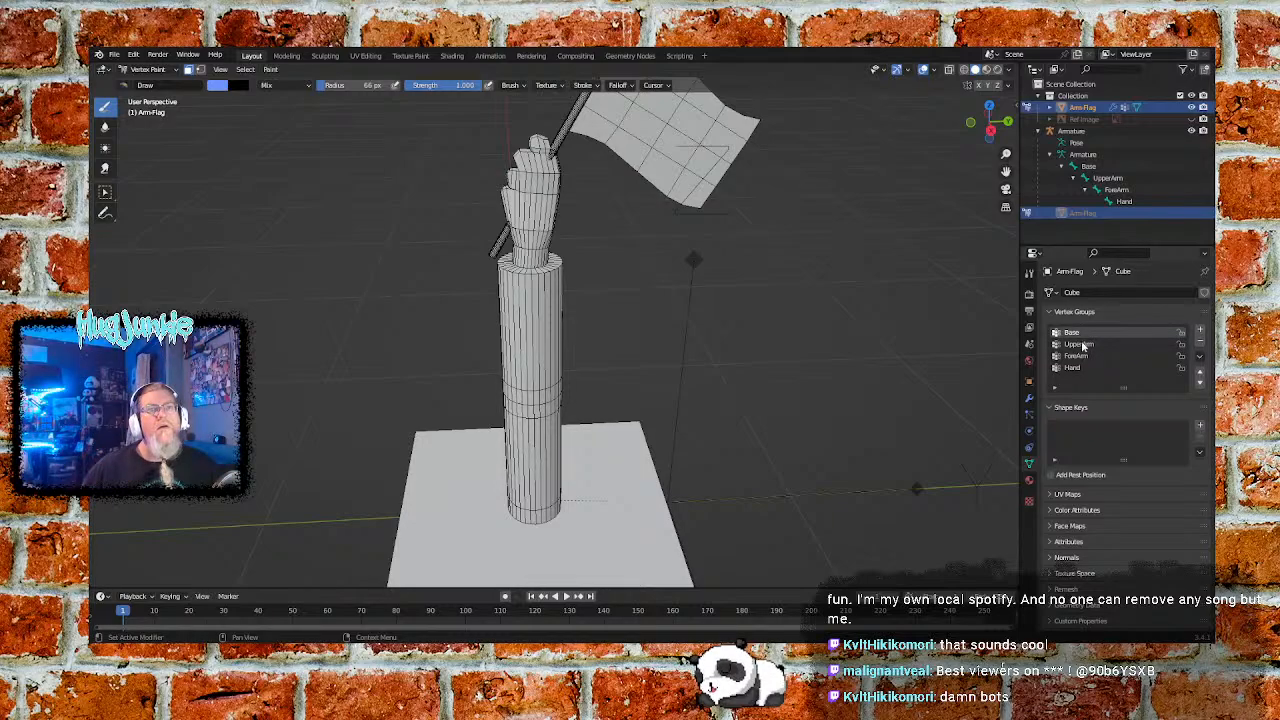
left_click(1100, 357)
left_click(1090, 334)
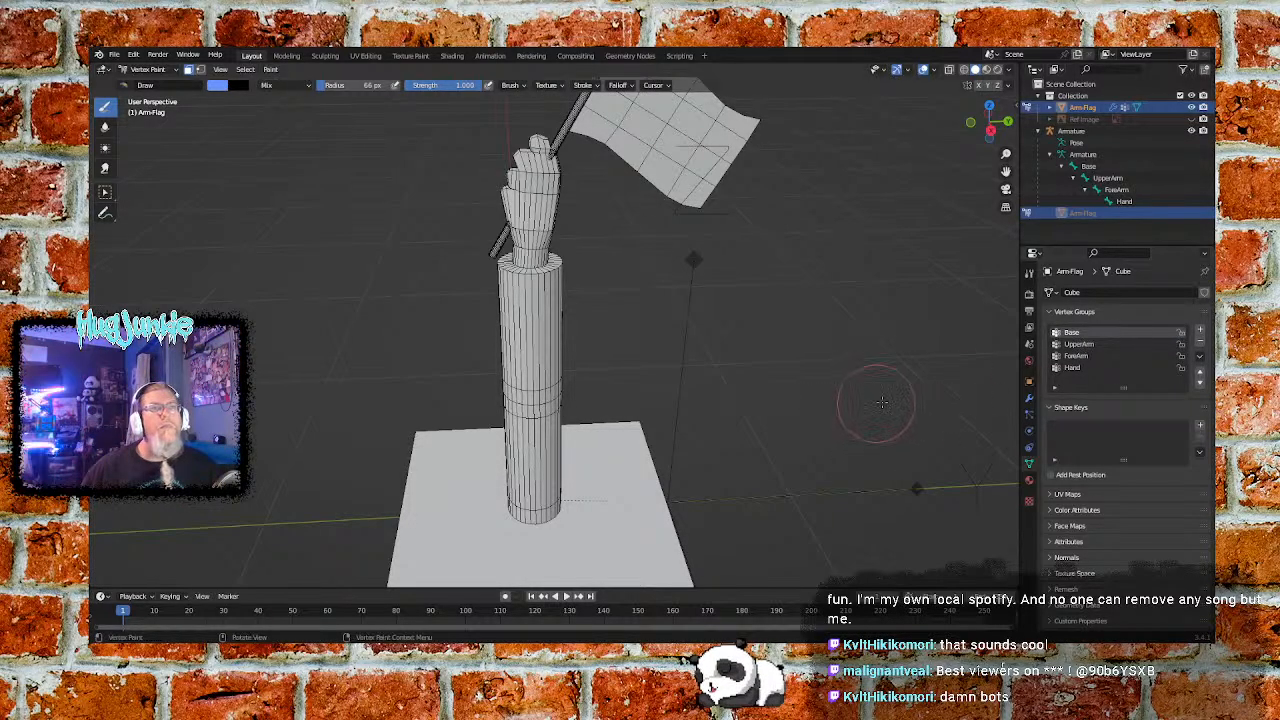
left_click(1088, 356)
left_click(1088, 345)
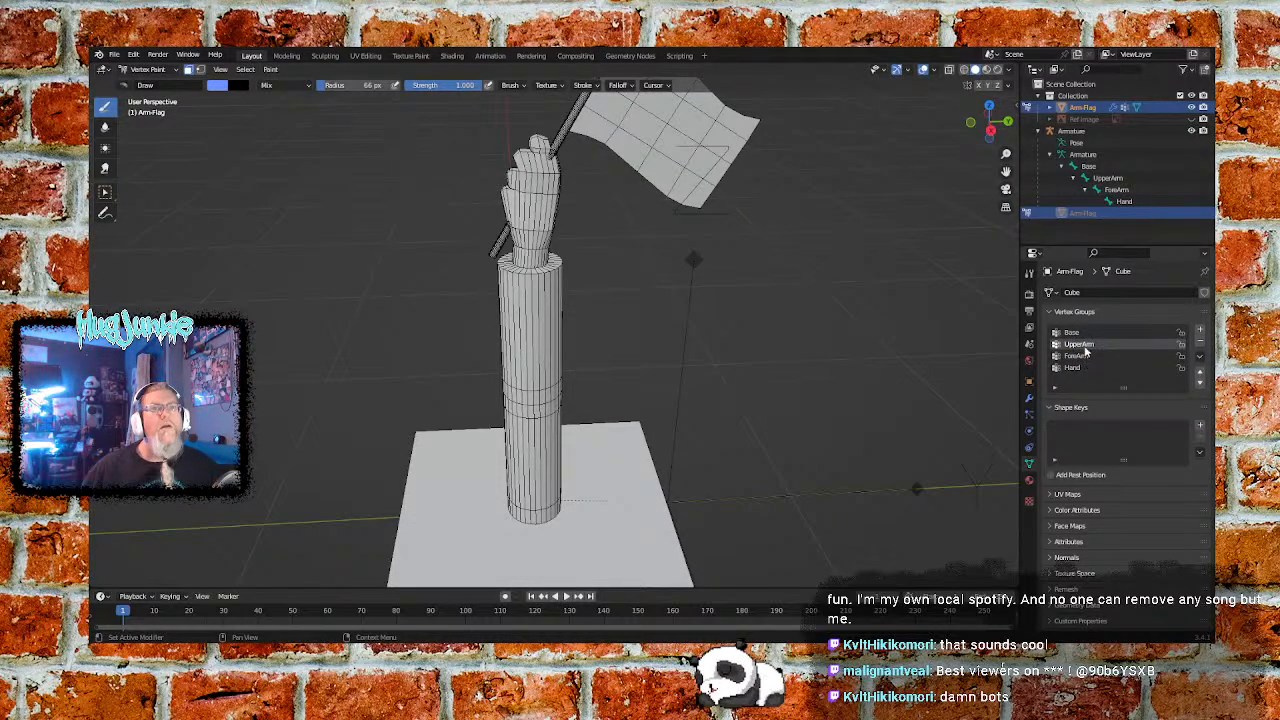
left_click(1073, 367)
left_click(1082, 344)
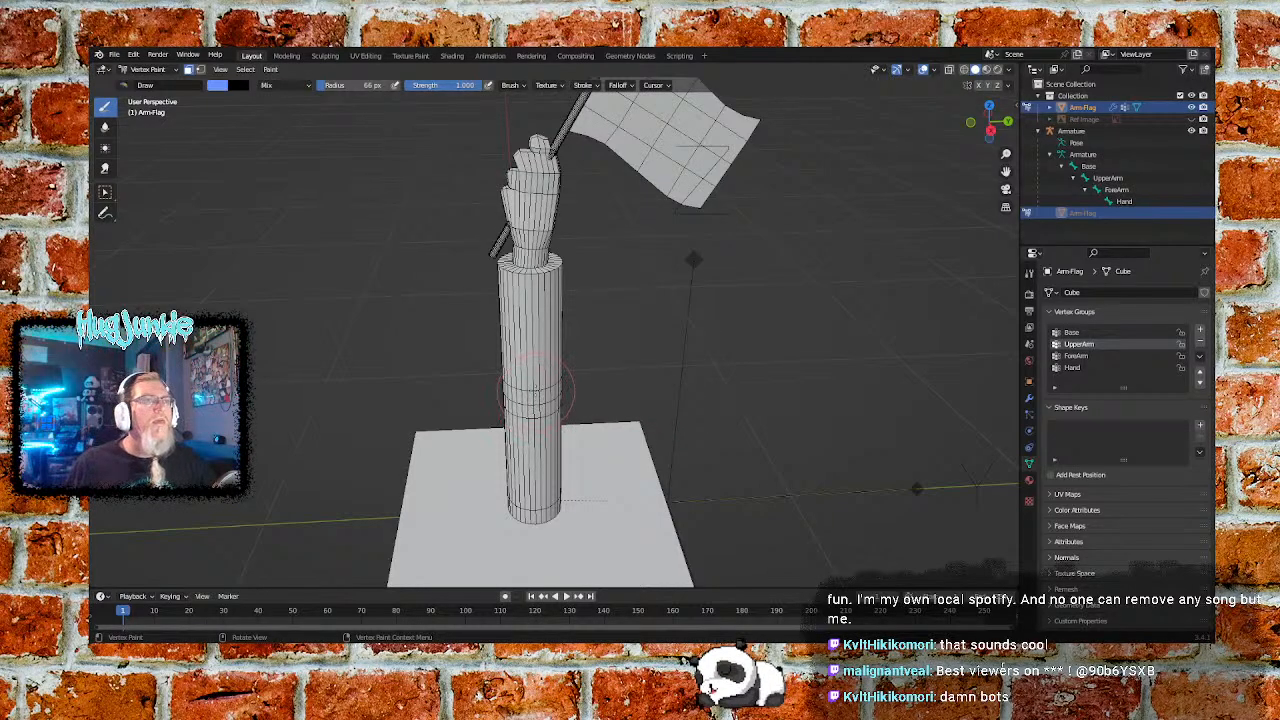
Switch the paint mask to vertex selection and paint a blue dab on the lower part of the arm's wide cylinder
scroll(532, 390, "up", 5)
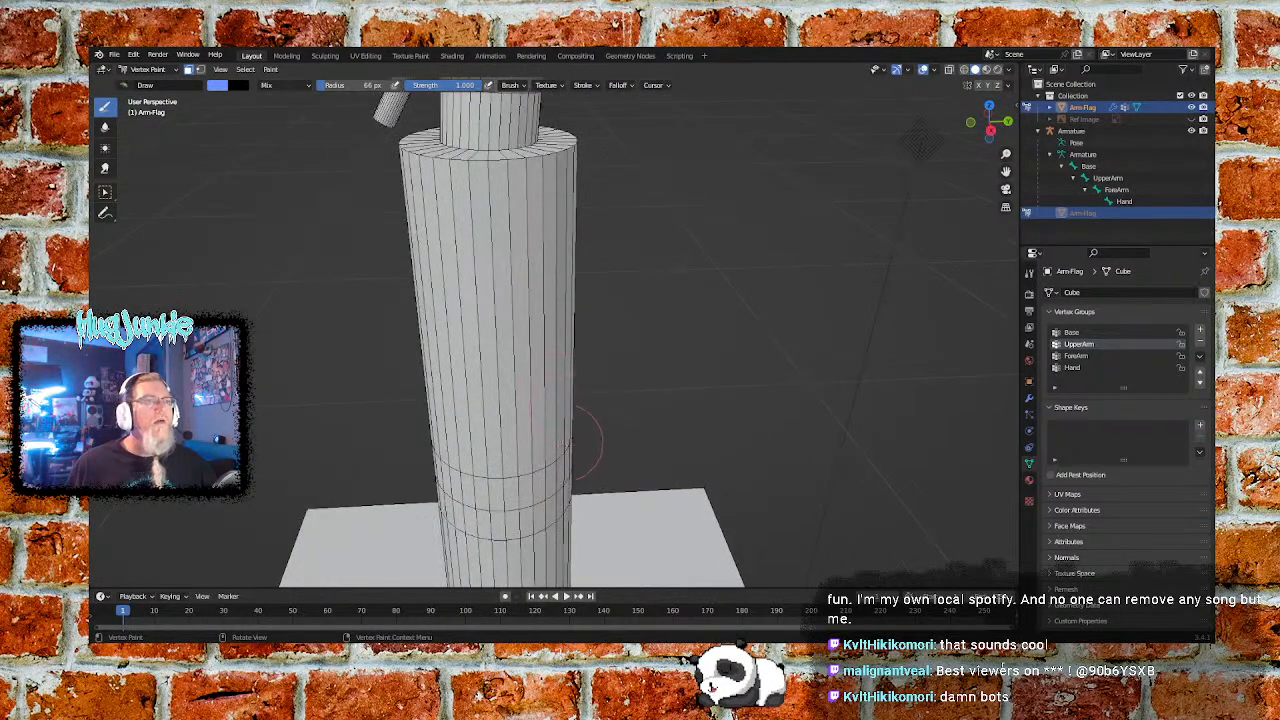
left_click(200, 70)
left_click(490, 513)
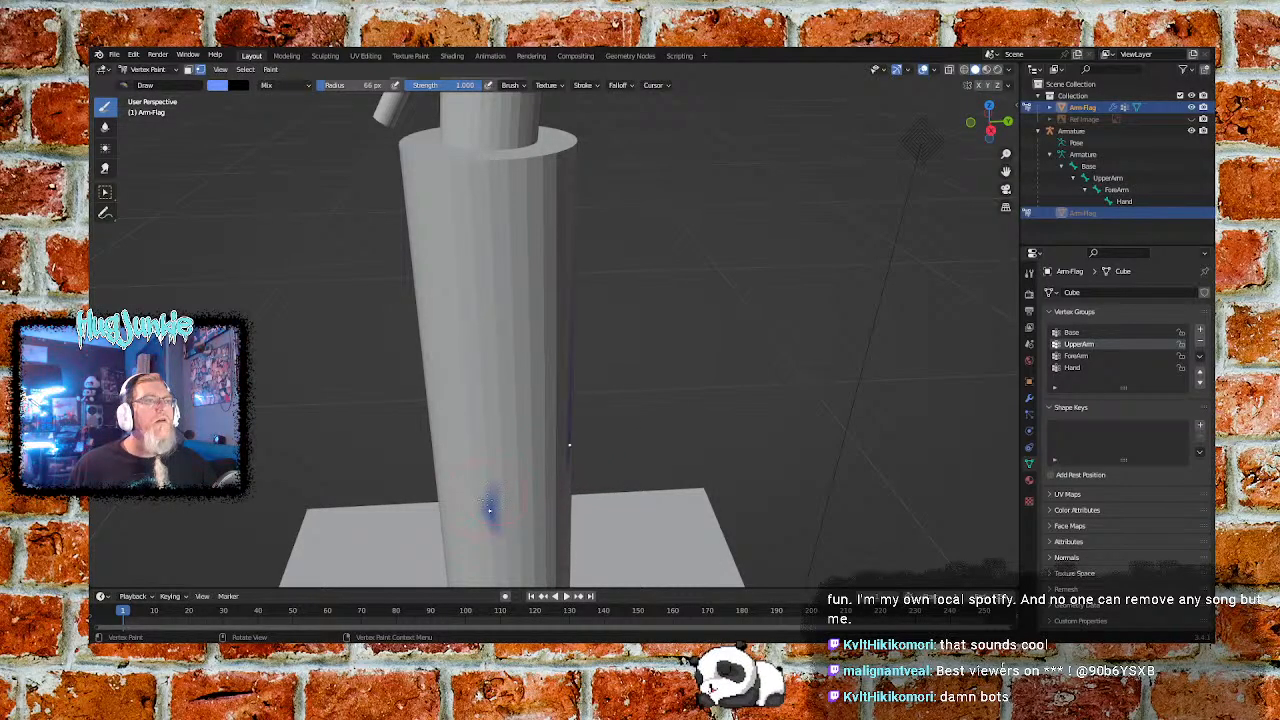
Turn off vertex selection masking and paint a blue band all the way around the lower half of the upper arm cylinder
mouse_move(624, 456)
middle_mouse_down()
mouse_move(440, 434)
mouse_move(553, 456)
middle_mouse_up()
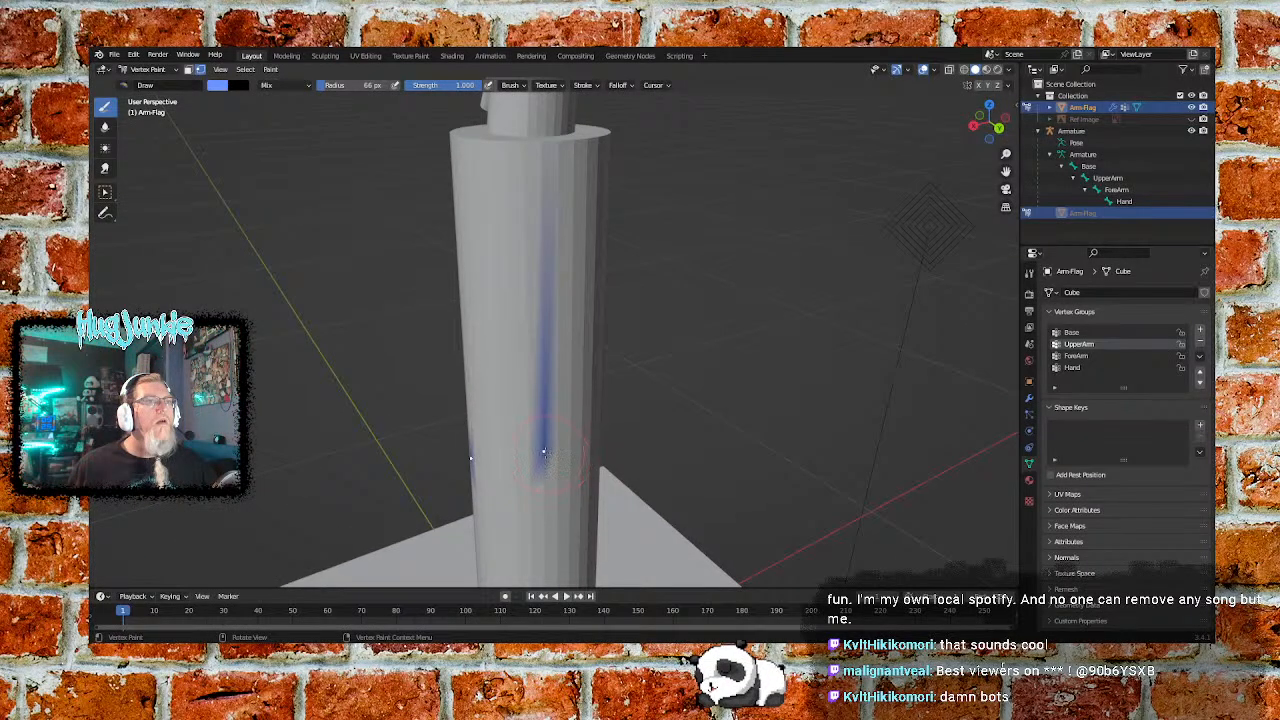
left_click(200, 70)
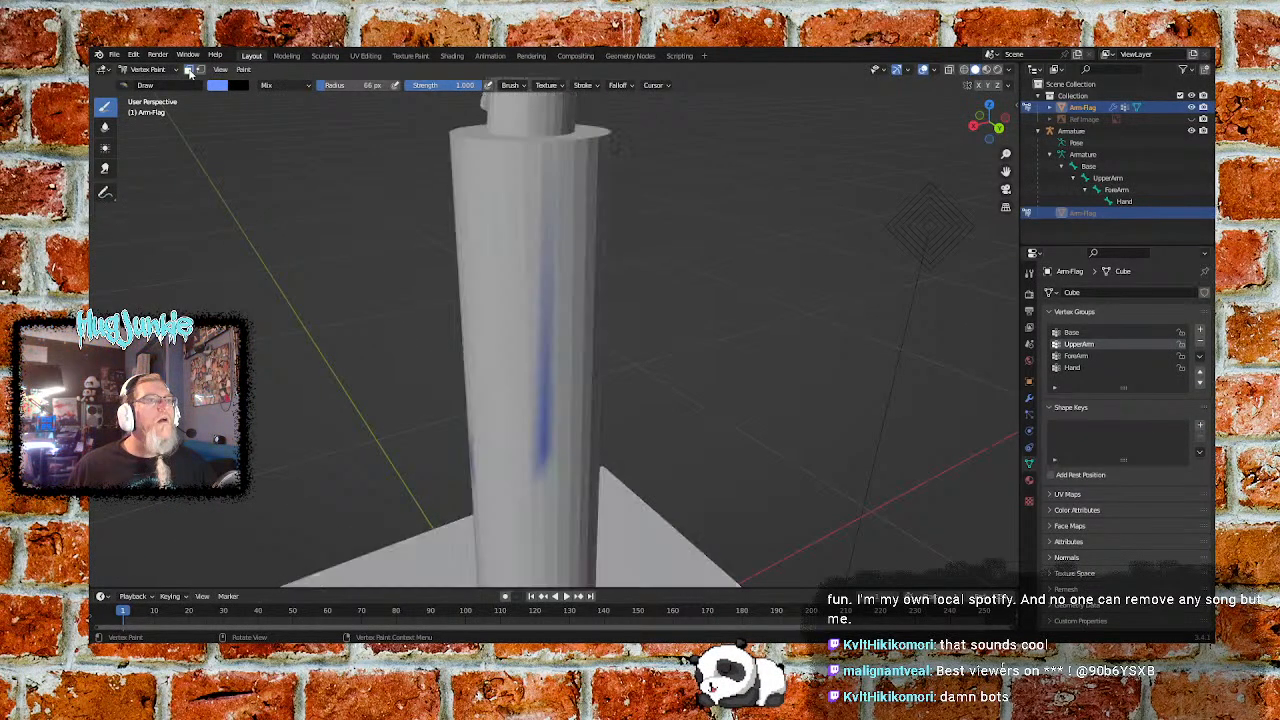
mouse_move(470, 403)
left_mouse_down()
mouse_move(530, 450)
mouse_move(500, 445)
mouse_move(480, 460)
mouse_move(490, 487)
mouse_move(540, 445)
mouse_move(518, 472)
left_mouse_up()
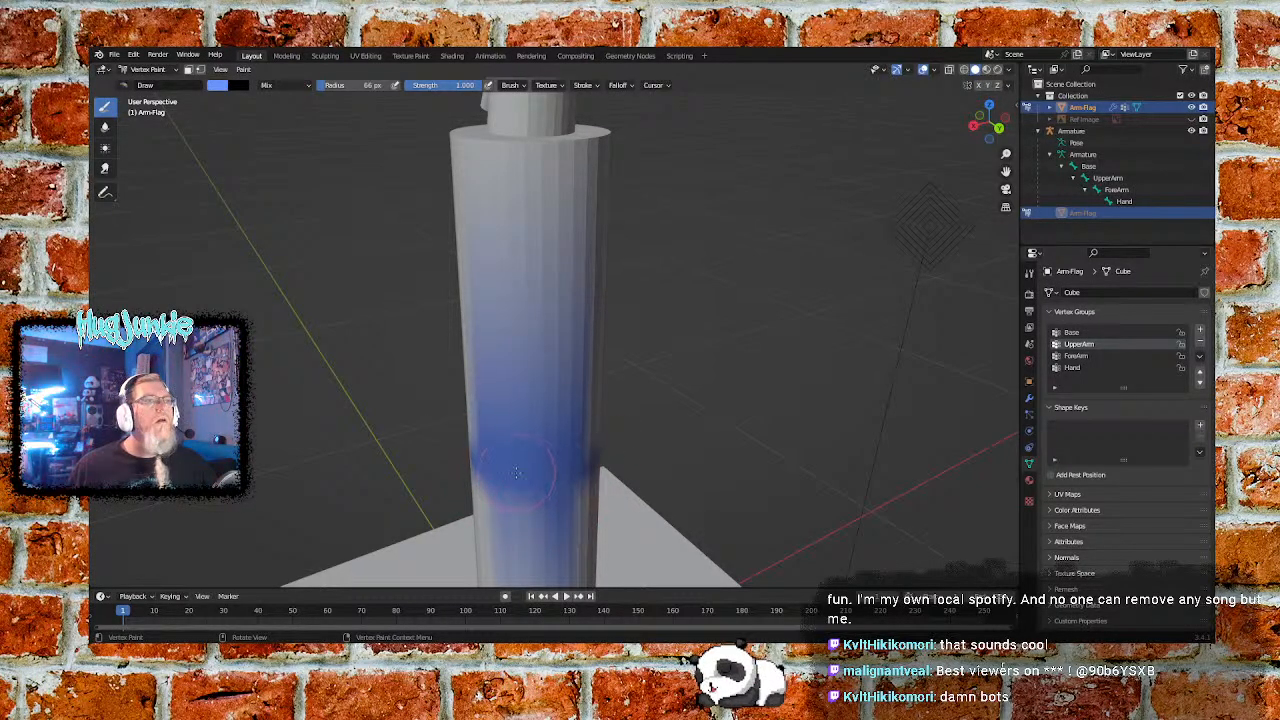
middle_click_drag(477, 465, 540, 470)
mouse_move(505, 485)
left_mouse_down()
mouse_move(446, 503)
mouse_move(493, 469)
left_mouse_up()
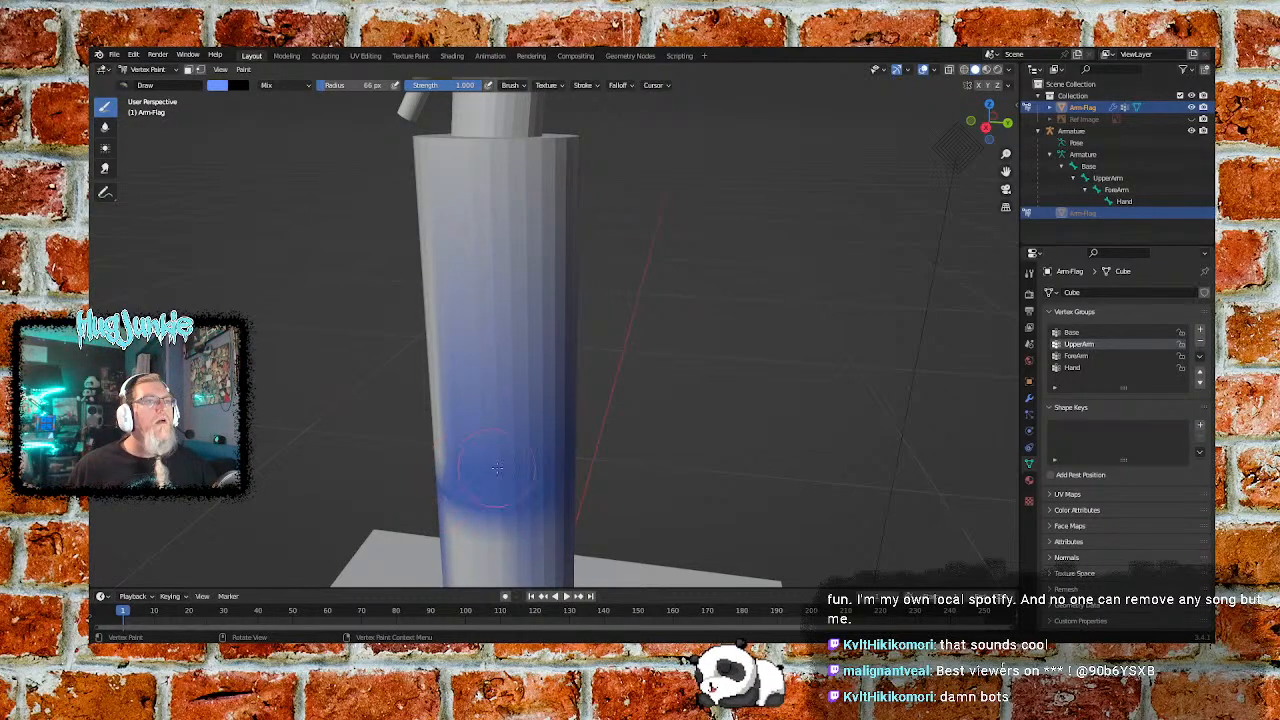
middle_click_drag(405, 487, 465, 486)
left_click_drag(455, 500, 482, 493)
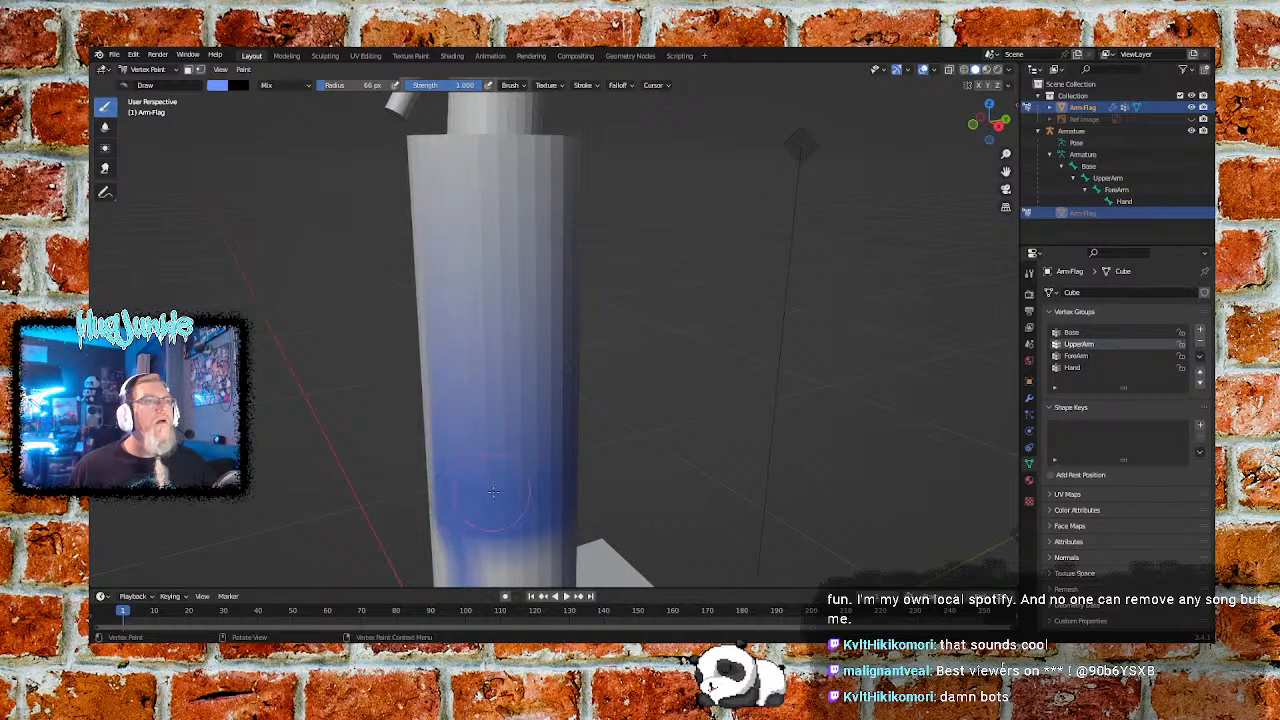
middle_click_drag(418, 510, 530, 525)
mouse_move(495, 545)
left_mouse_down()
mouse_move(572, 540)
mouse_move(494, 538)
left_mouse_up()
middle_click_drag(481, 538, 532, 533)
mouse_move(530, 534)
left_mouse_down()
mouse_move(517, 536)
mouse_move(585, 522)
left_mouse_up()
middle_click_drag(525, 538, 562, 518)
mouse_move(562, 518)
left_mouse_down()
mouse_move(578, 505)
mouse_move(636, 506)
left_mouse_up()
middle_click_drag(572, 500, 629, 496)
mouse_move(629, 496)
left_mouse_down()
mouse_move(598, 330)
mouse_move(623, 470)
left_mouse_up()
middle_click_drag(630, 478, 470, 463)
mouse_move(570, 463)
left_mouse_down()
mouse_move(490, 540)
mouse_move(460, 548)
mouse_move(498, 521)
left_mouse_up()
mouse_move(569, 513)
middle_mouse_down()
mouse_move(610, 503)
mouse_move(652, 522)
mouse_move(566, 547)
mouse_move(617, 546)
mouse_move(569, 512)
middle_mouse_up()
left_click_drag(566, 510, 613, 488)
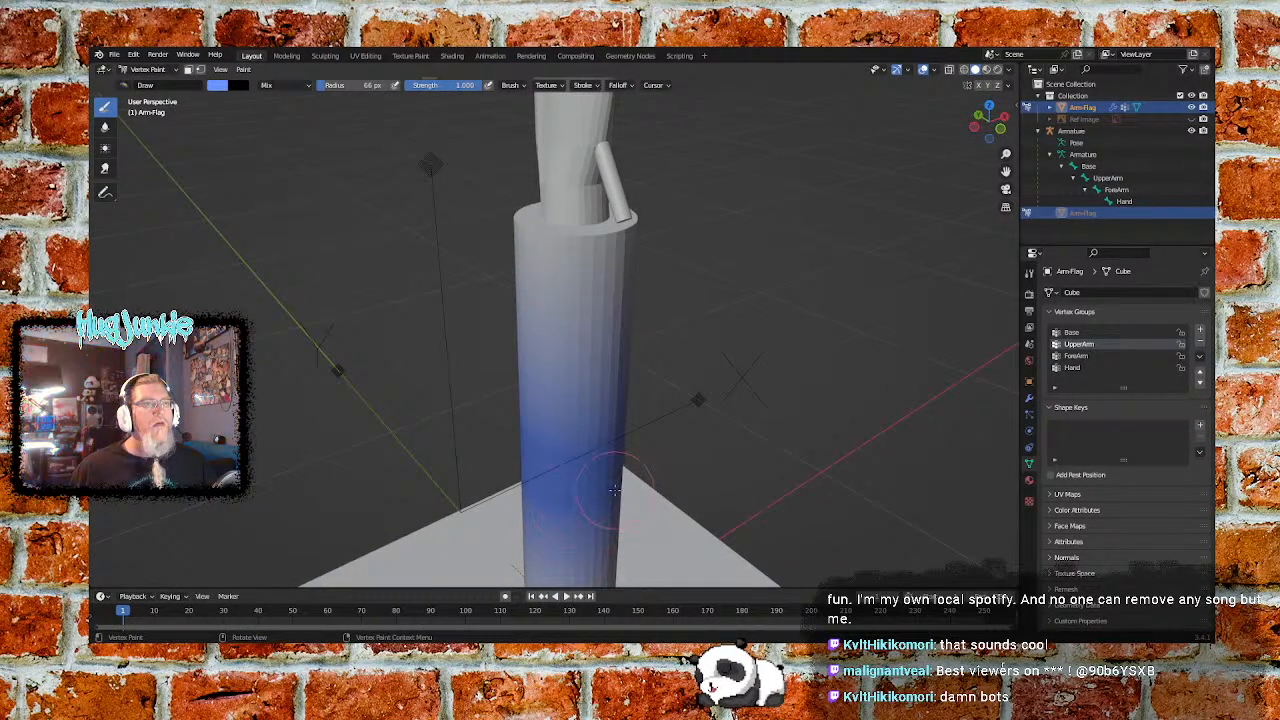
Extend the blue paint over the upper half of the cylinder, up to its top edge
mouse_move(635, 487)
middle_mouse_down()
mouse_move(536, 487)
mouse_move(569, 452)
mouse_move(558, 440)
mouse_move(568, 444)
middle_mouse_up()
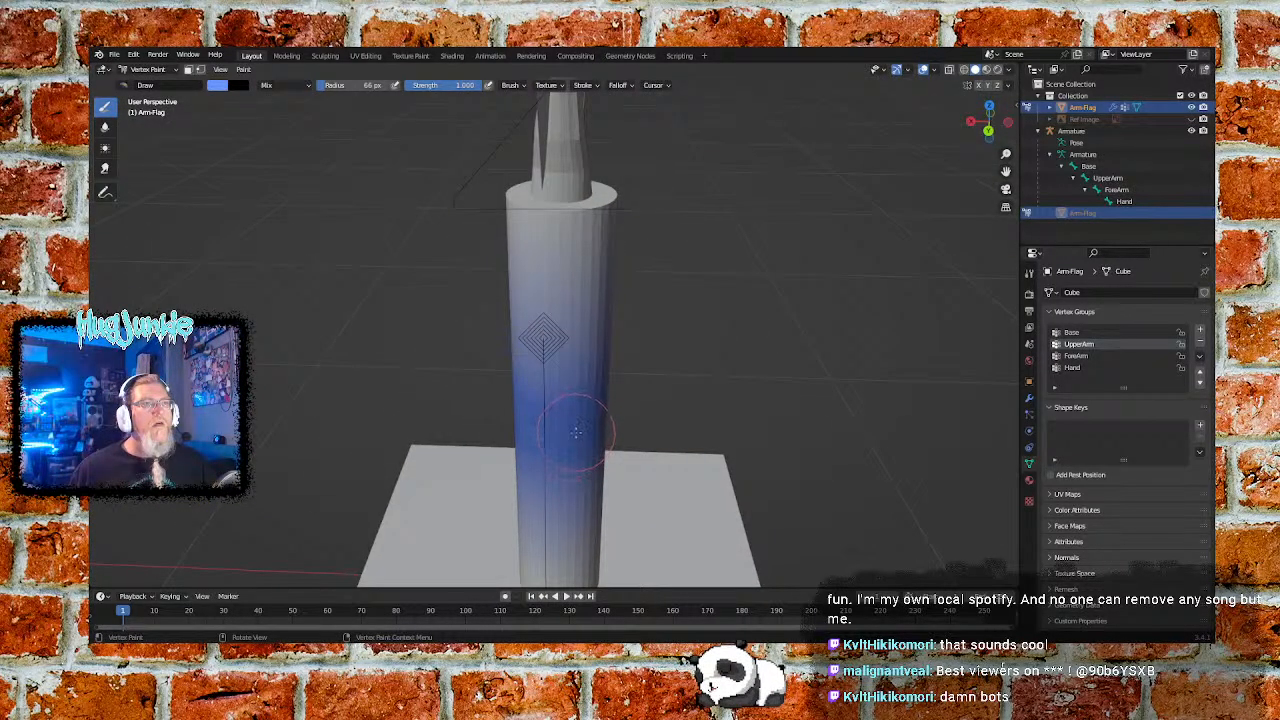
middle_click_drag(634, 288, 590, 320)
mouse_move(580, 291)
left_mouse_down()
mouse_move(625, 268)
mouse_move(560, 290)
mouse_move(601, 287)
left_mouse_up()
mouse_move(623, 279)
middle_mouse_down()
mouse_move(578, 349)
mouse_move(518, 315)
mouse_move(611, 293)
middle_mouse_up()
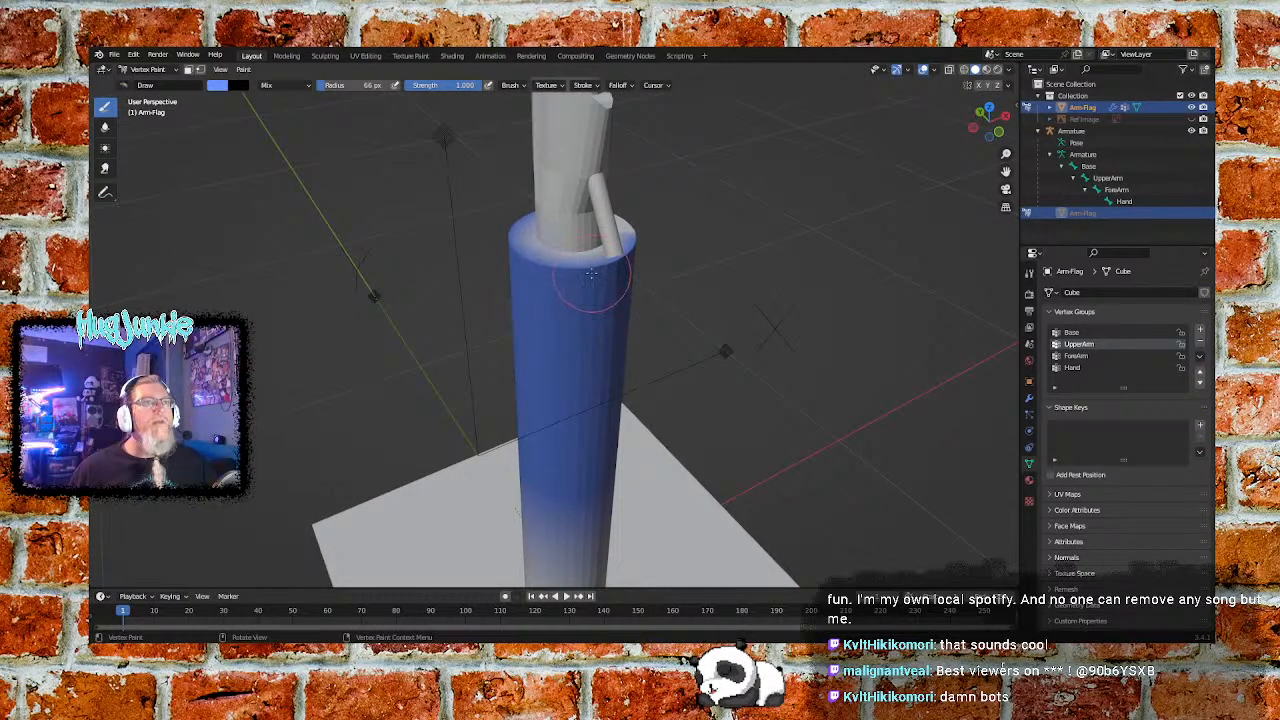
Paint the flat ring on top of the cylinder blue all the way around the forearm
middle_click_drag(703, 297, 551, 326)
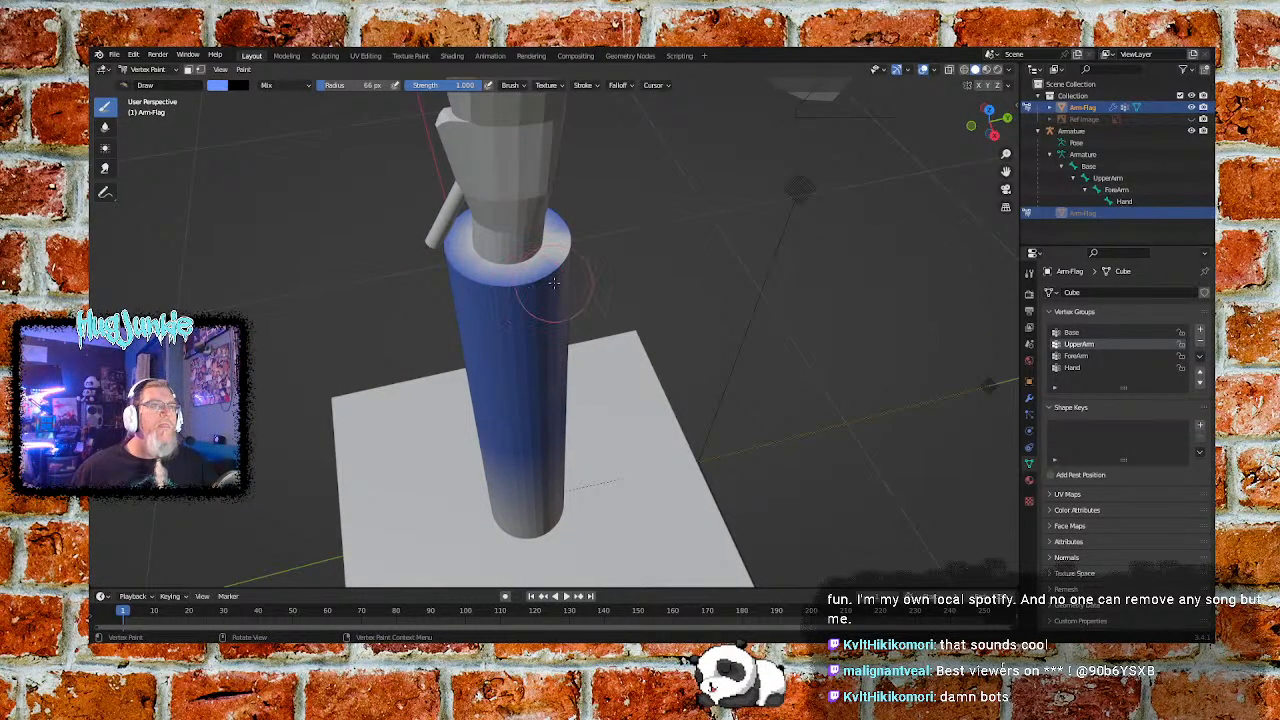
middle_click_drag(555, 301, 533, 298)
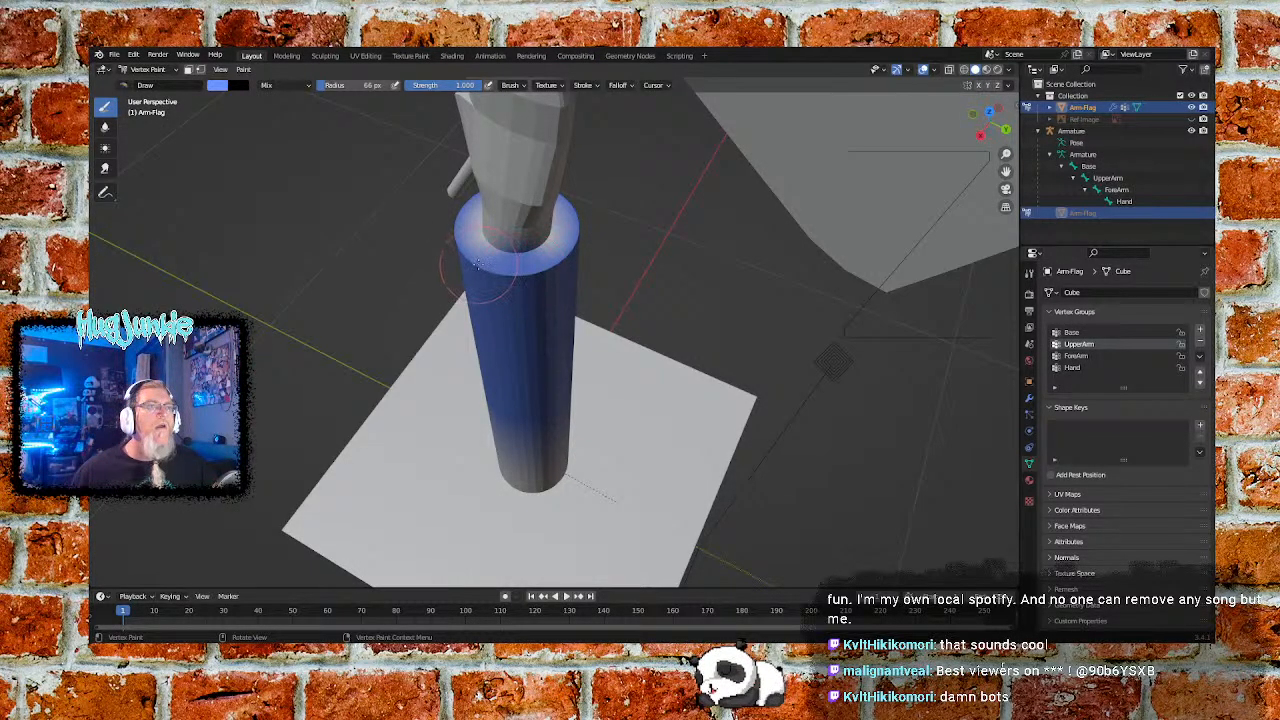
middle_click_drag(481, 277, 593, 337)
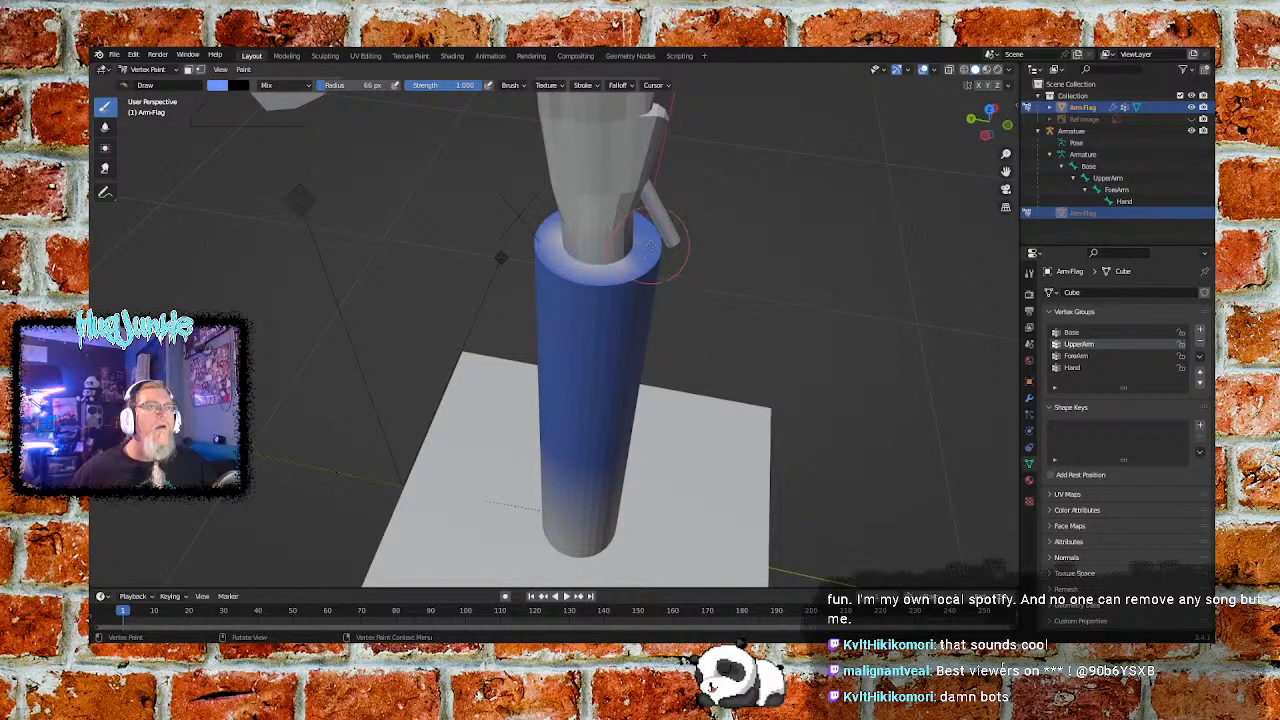
middle_click_drag(580, 298, 641, 283)
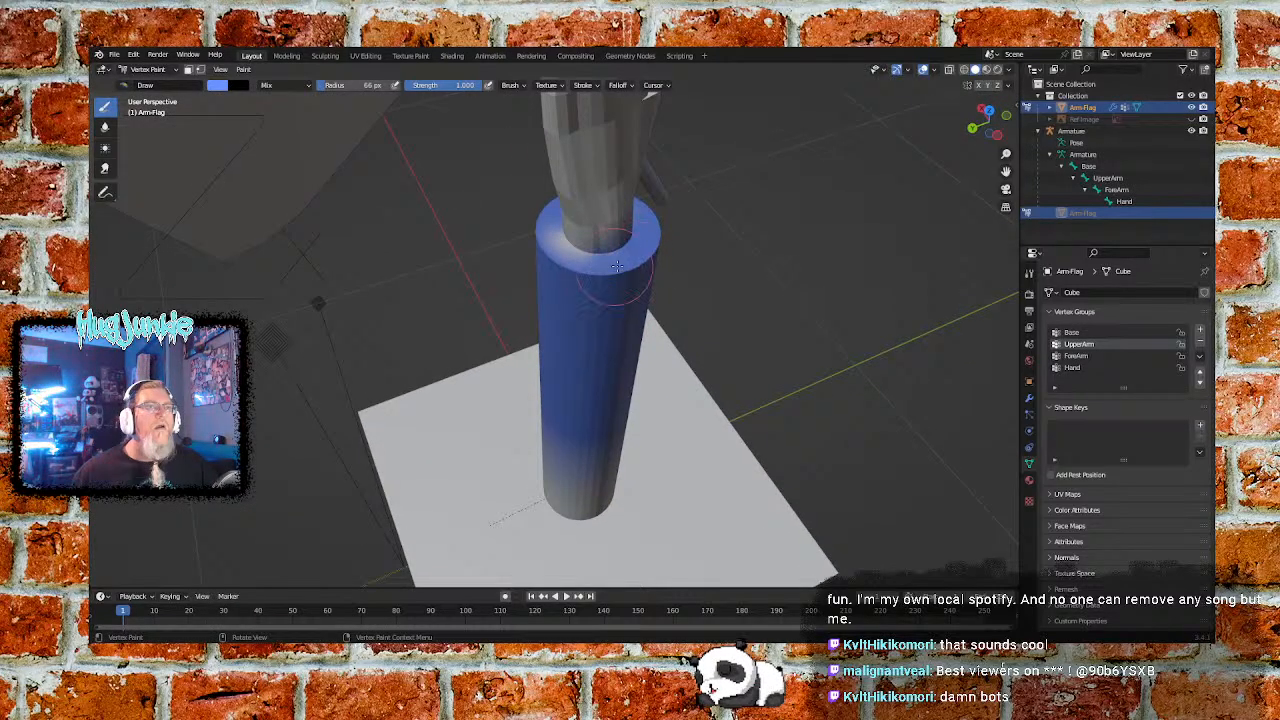
middle_click_drag(535, 302, 593, 272)
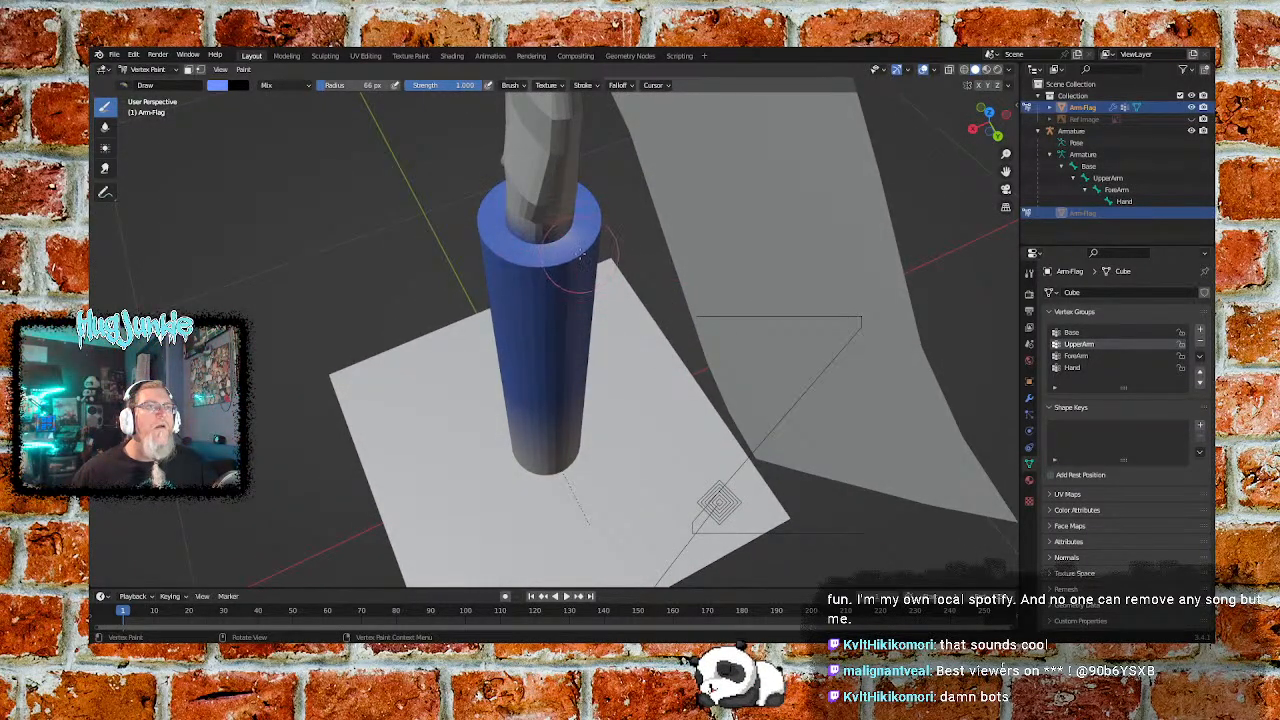
middle_click_drag(600, 337, 530, 316)
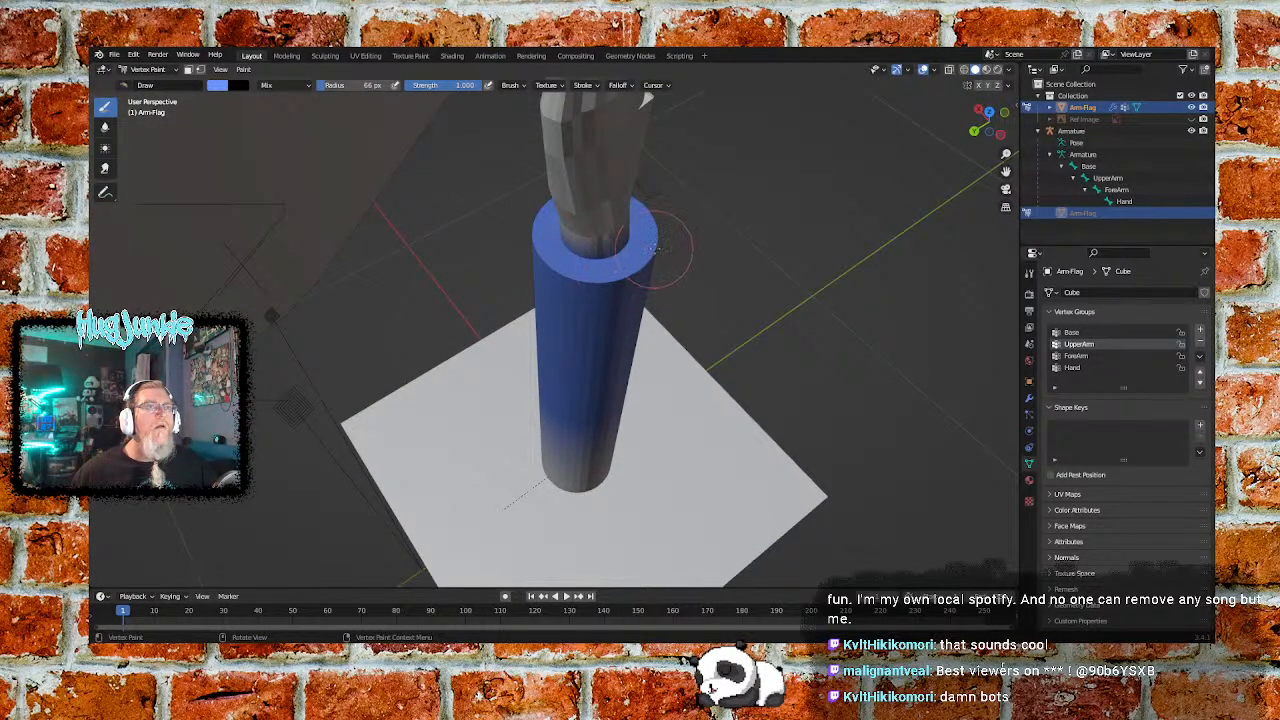
middle_click_drag(640, 256, 455, 273)
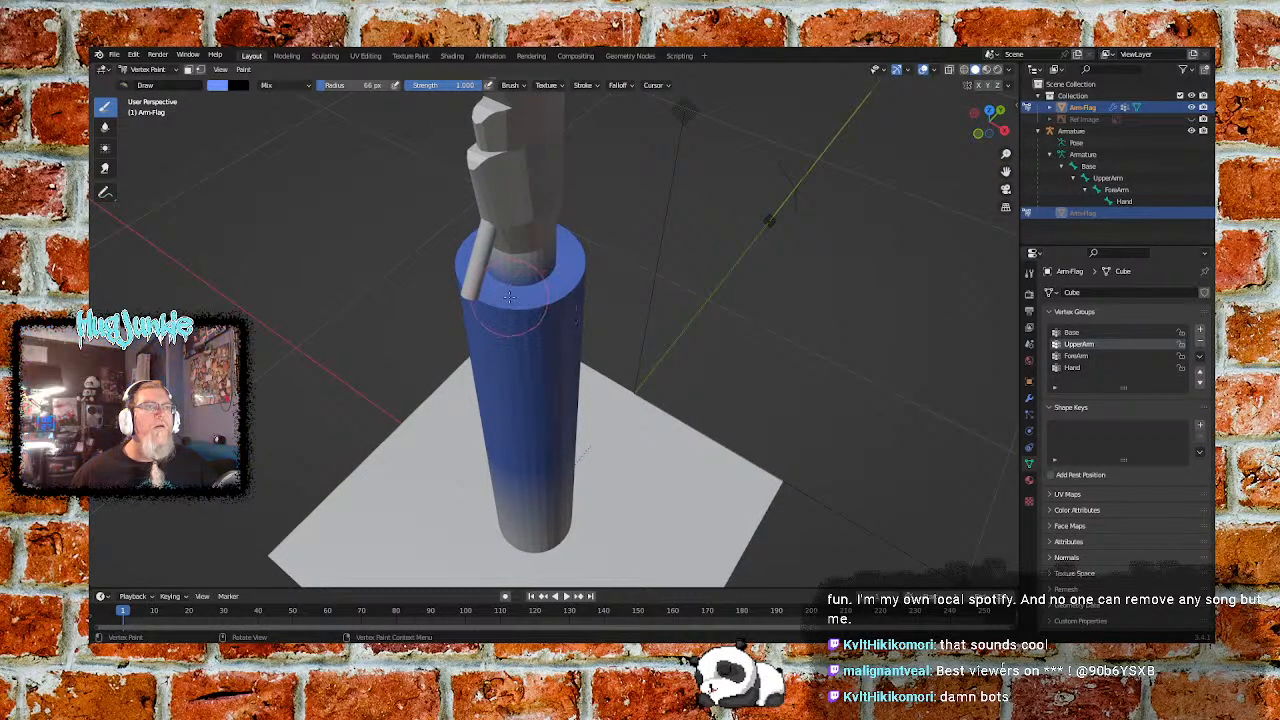
Paint the cylinder's bottom edge blue where it meets the base plate, working around its circumference
middle_click_drag(631, 342, 600, 360)
middle_click_drag(568, 472, 585, 390)
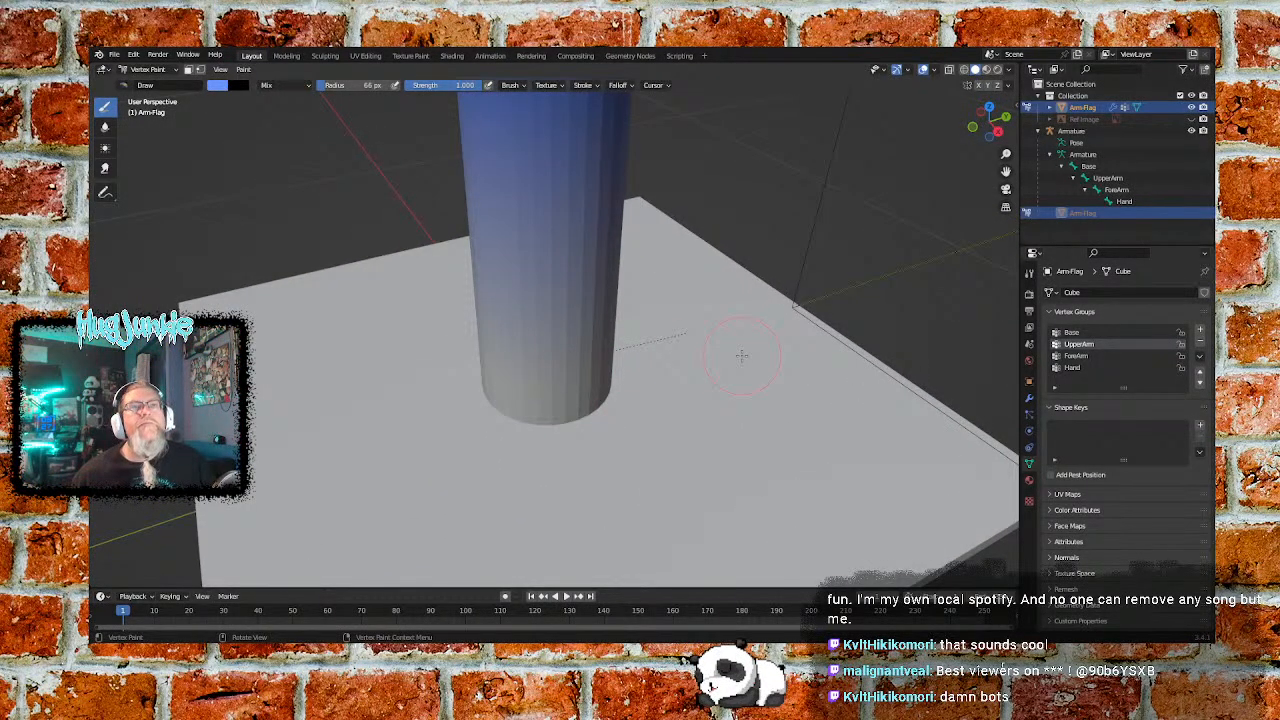
middle_click_drag(683, 397, 686, 368)
middle_click_drag(690, 285, 694, 326)
mouse_move(651, 183)
left_mouse_down()
mouse_move(600, 182)
mouse_move(725, 168)
mouse_move(497, 174)
left_mouse_up()
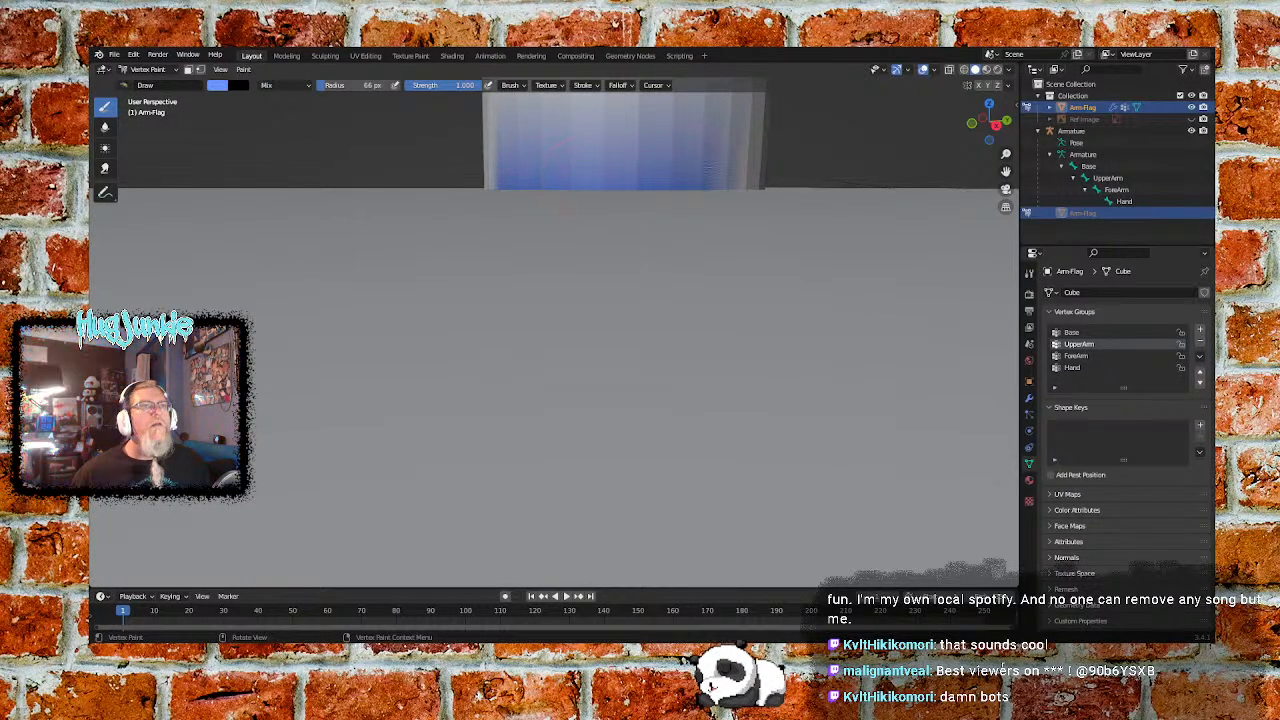
left_click_drag(700, 168, 746, 170)
mouse_move(798, 179)
middle_mouse_down()
mouse_move(866, 212)
mouse_move(592, 280)
middle_mouse_up()
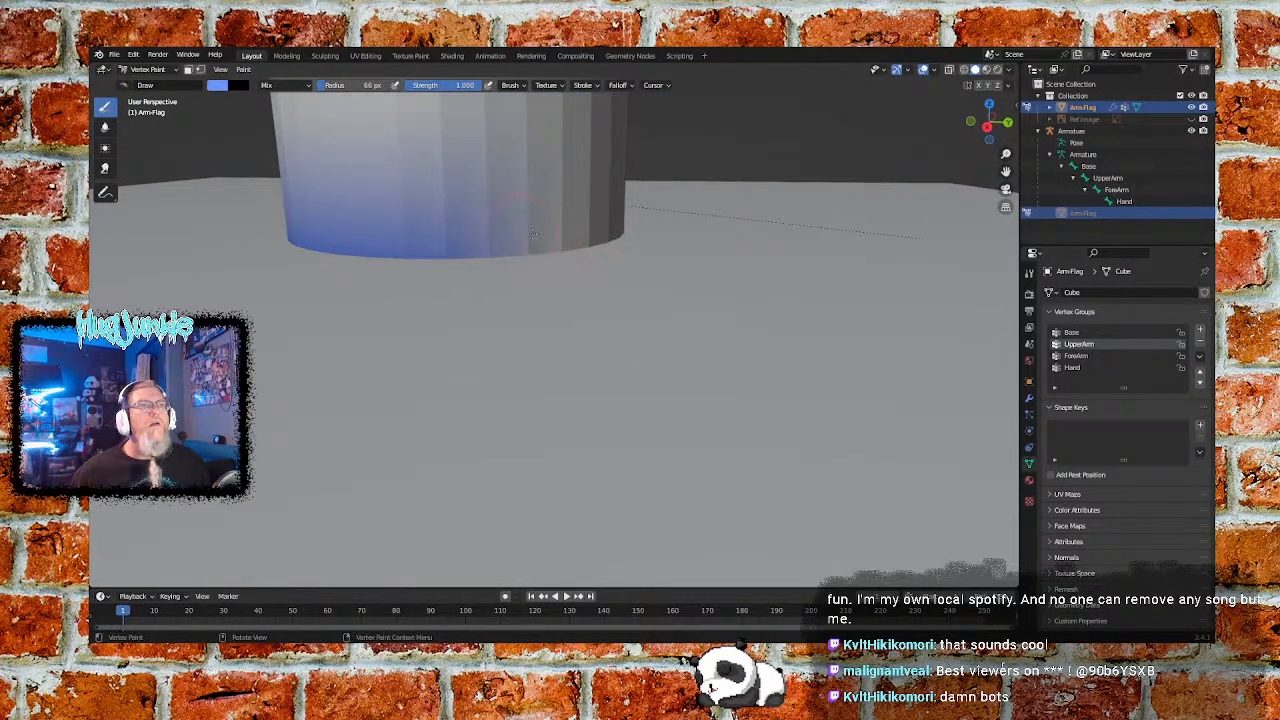
mouse_move(443, 229)
middle_mouse_down("shift")
mouse_move(670, 238)
mouse_move(530, 259)
middle_mouse_up("shift")
middle_click_drag(622, 277, 576, 295, "shift")
left_click_drag(556, 270, 657, 258)
middle_click_drag(770, 253, 697, 256)
middle_click_drag(903, 275, 760, 266, "shift")
left_click_drag(651, 282, 738, 281)
mouse_move(775, 274)
middle_mouse_down()
mouse_move(830, 272)
mouse_move(555, 282)
middle_mouse_up()
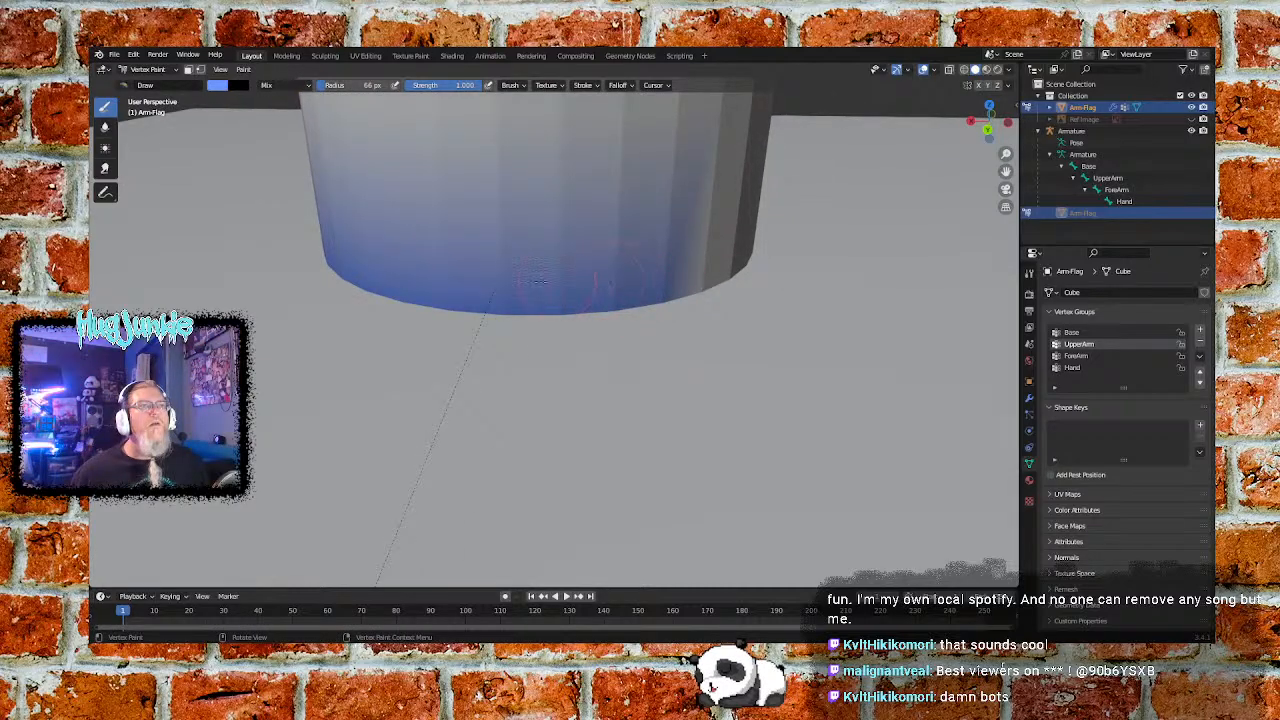
middle_click_drag(670, 268, 386, 249)
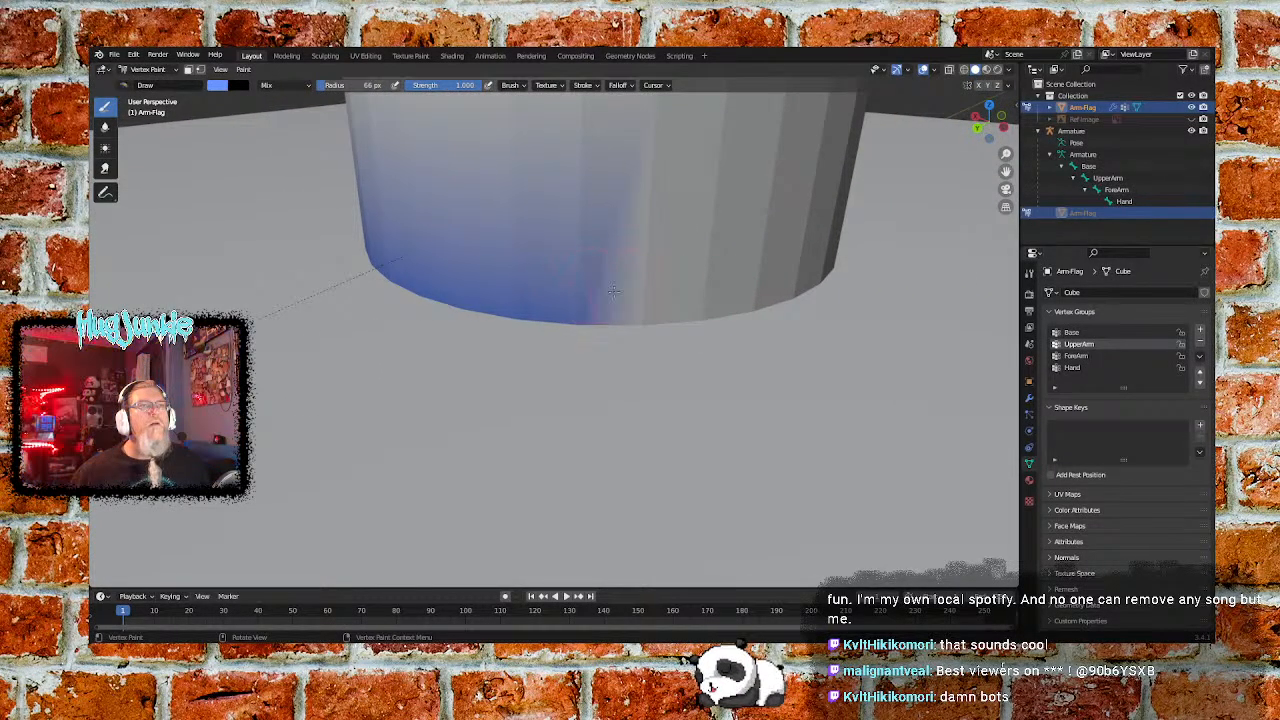
mouse_move(592, 297)
left_mouse_down()
mouse_move(705, 290)
mouse_move(598, 297)
mouse_move(617, 303)
left_mouse_up()
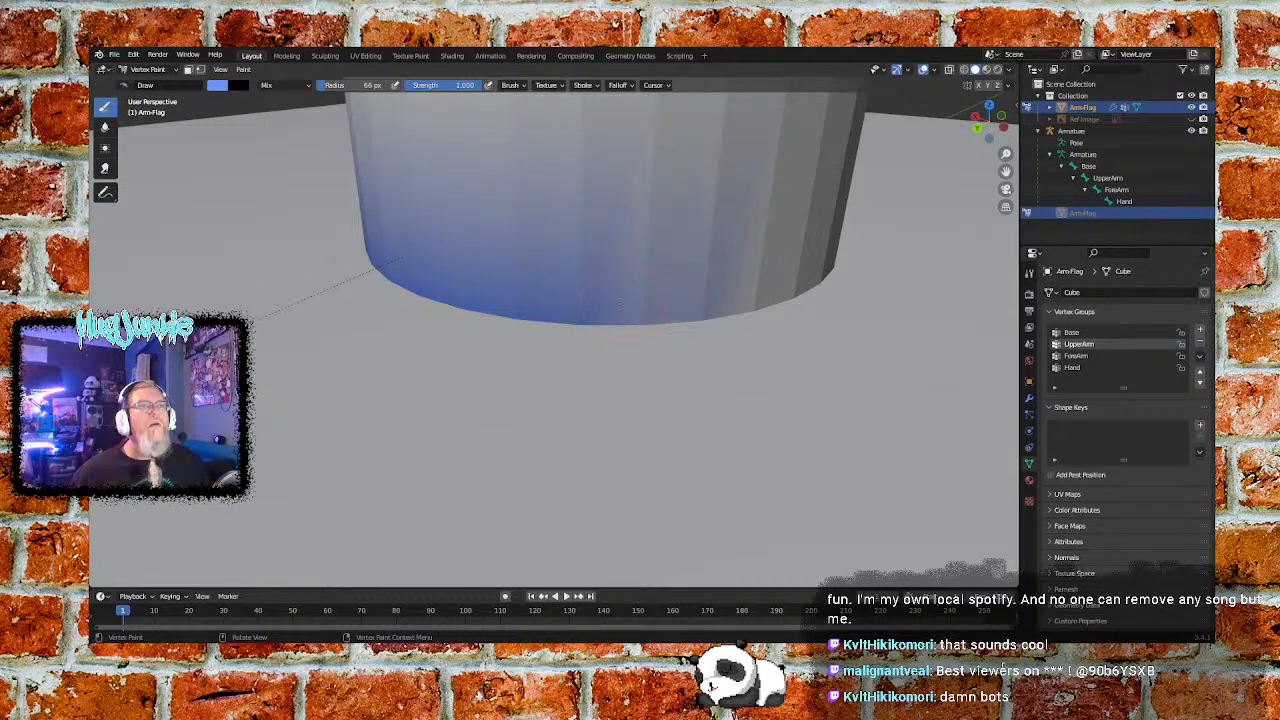
mouse_move(808, 262)
middle_mouse_down()
mouse_move(750, 258)
mouse_move(654, 217)
mouse_move(585, 233)
middle_mouse_up()
mouse_move(585, 233)
left_mouse_down()
mouse_move(525, 270)
mouse_move(735, 287)
left_mouse_up()
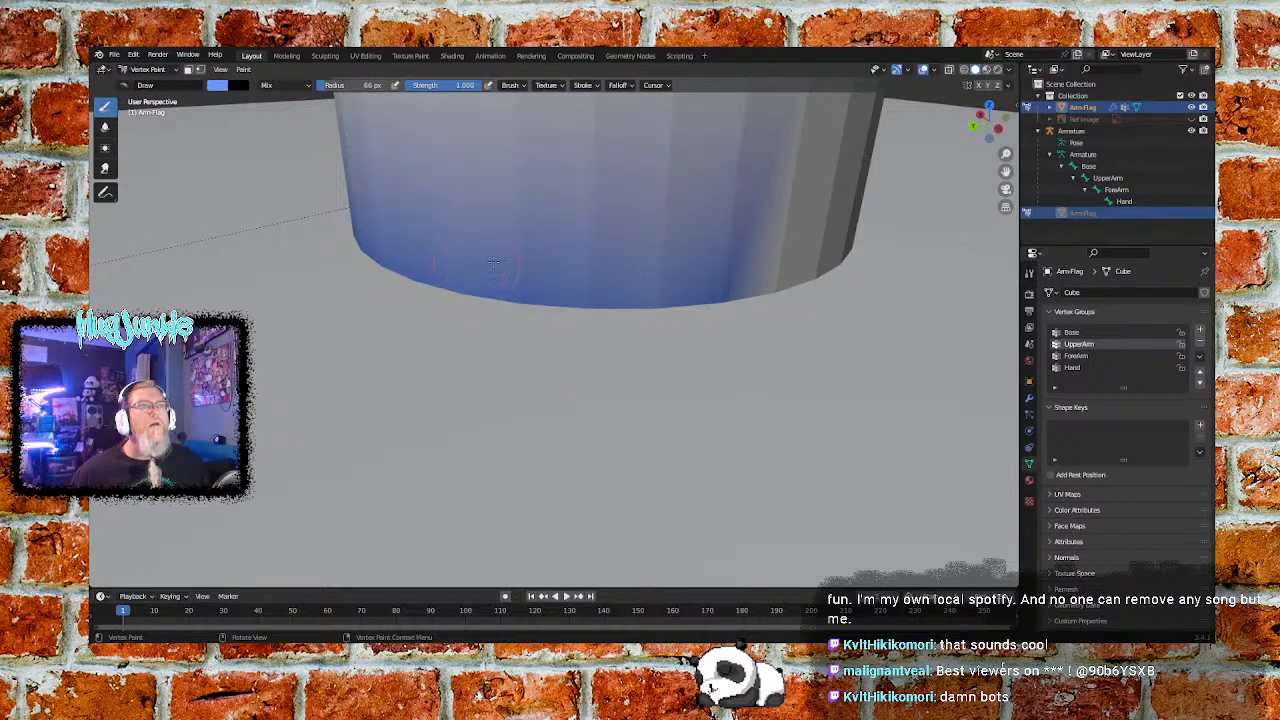
mouse_move(775, 265)
middle_mouse_down()
mouse_move(669, 257)
mouse_move(688, 246)
mouse_move(647, 282)
middle_mouse_up()
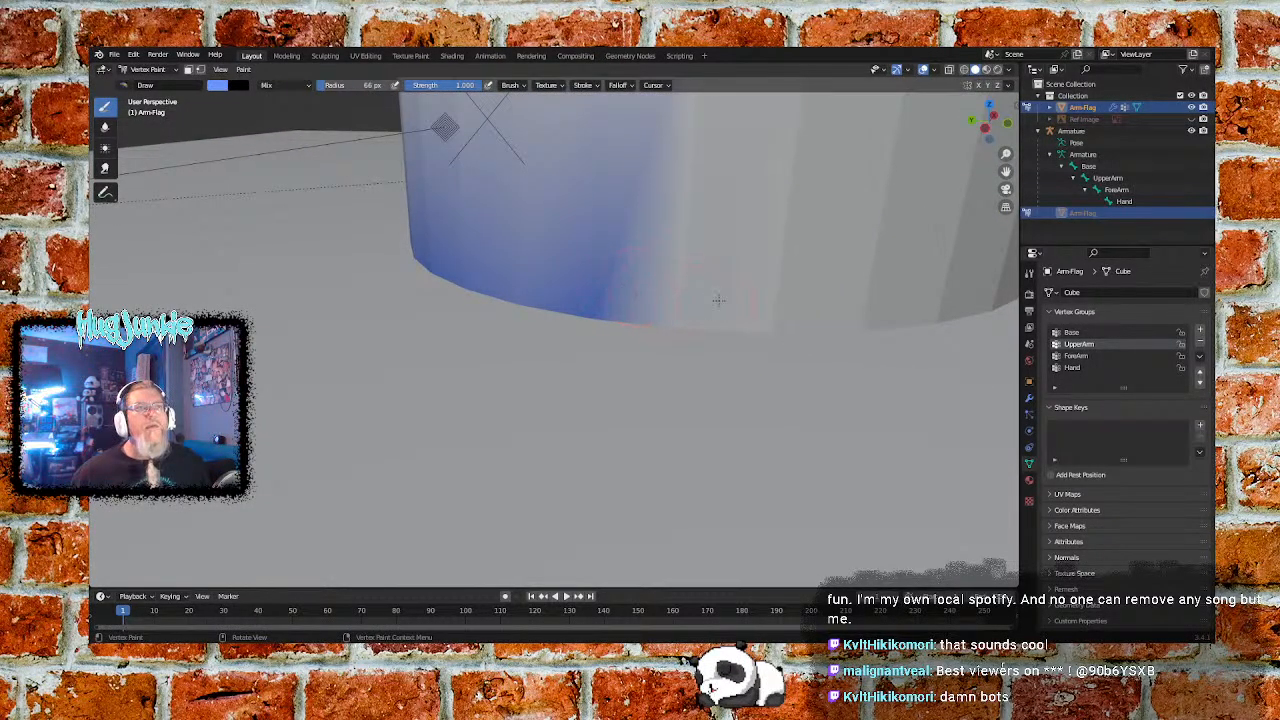
Examine the cylinder's bottom edge in wireframe and other viewport display modes, ending in solid shading
left_click(966, 69)
left_click(975, 70)
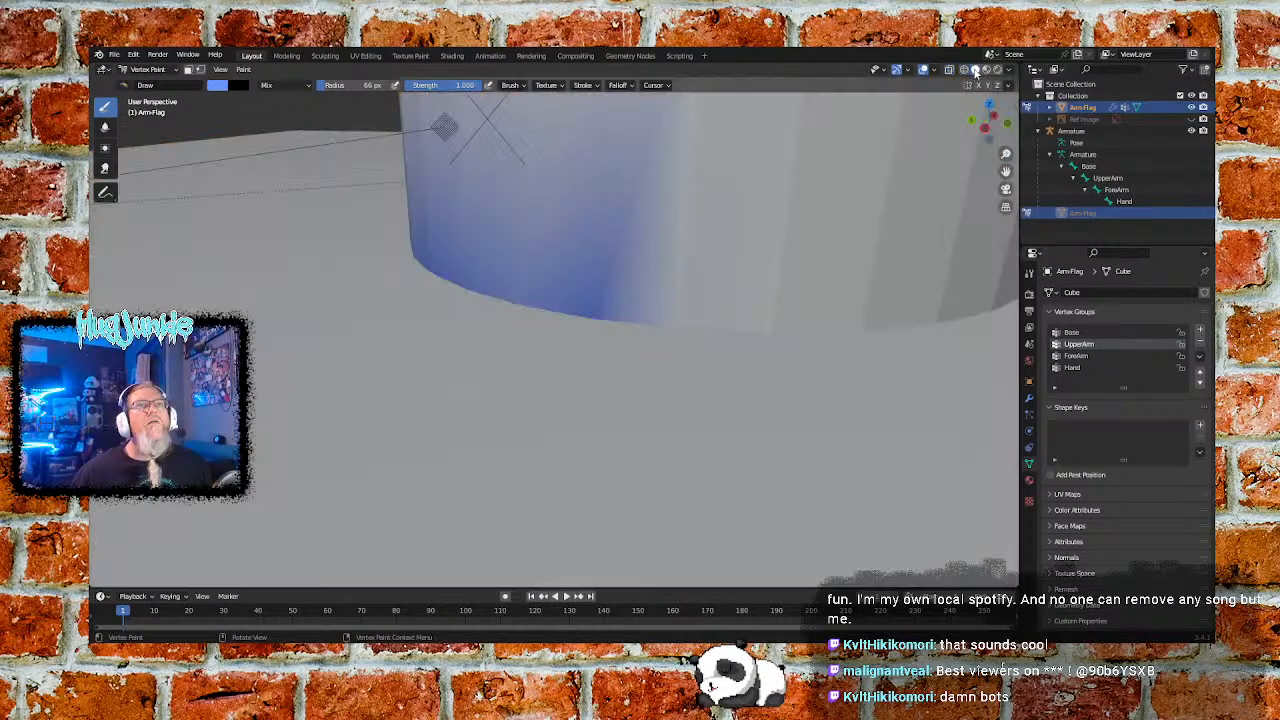
left_click(987, 70)
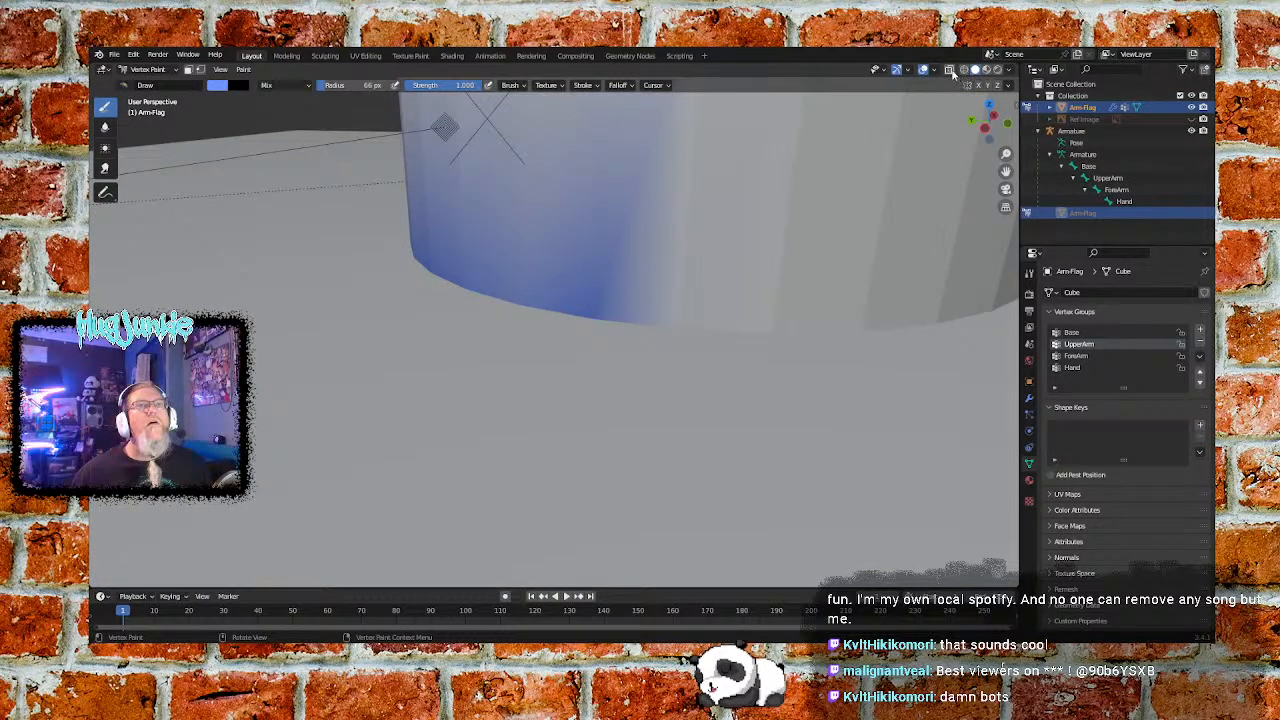
left_click(949, 71)
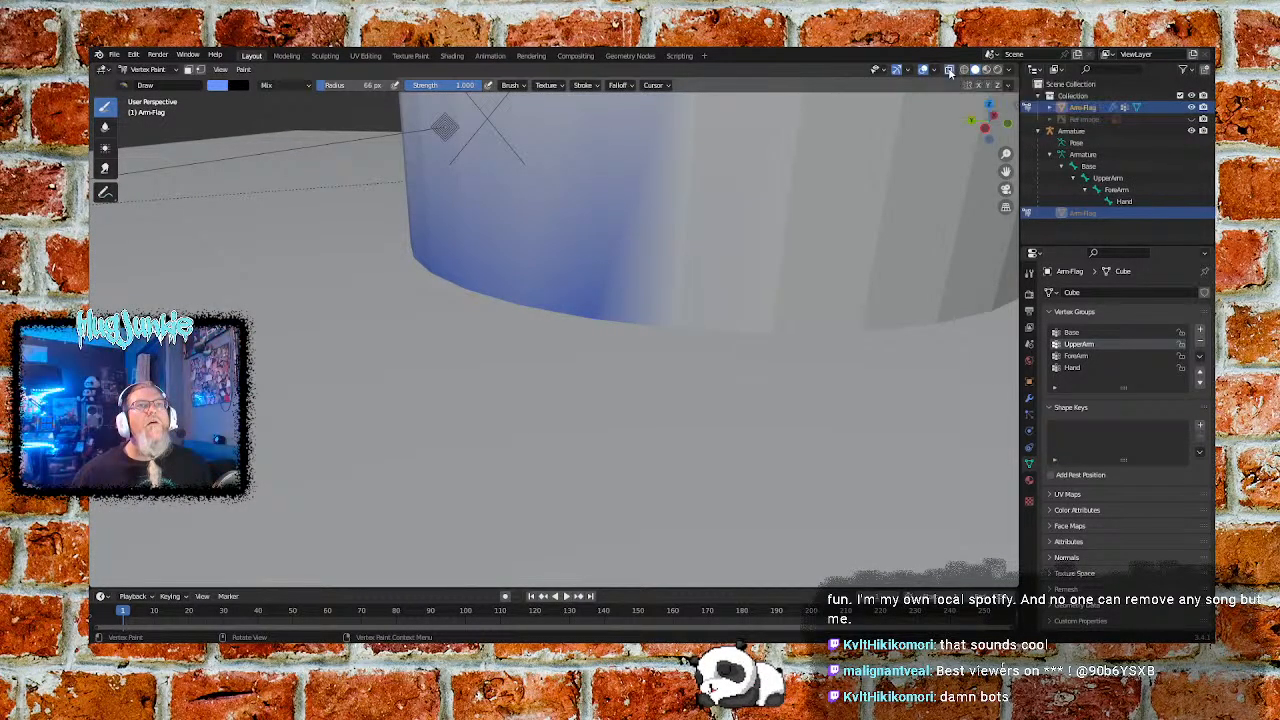
left_click(949, 71)
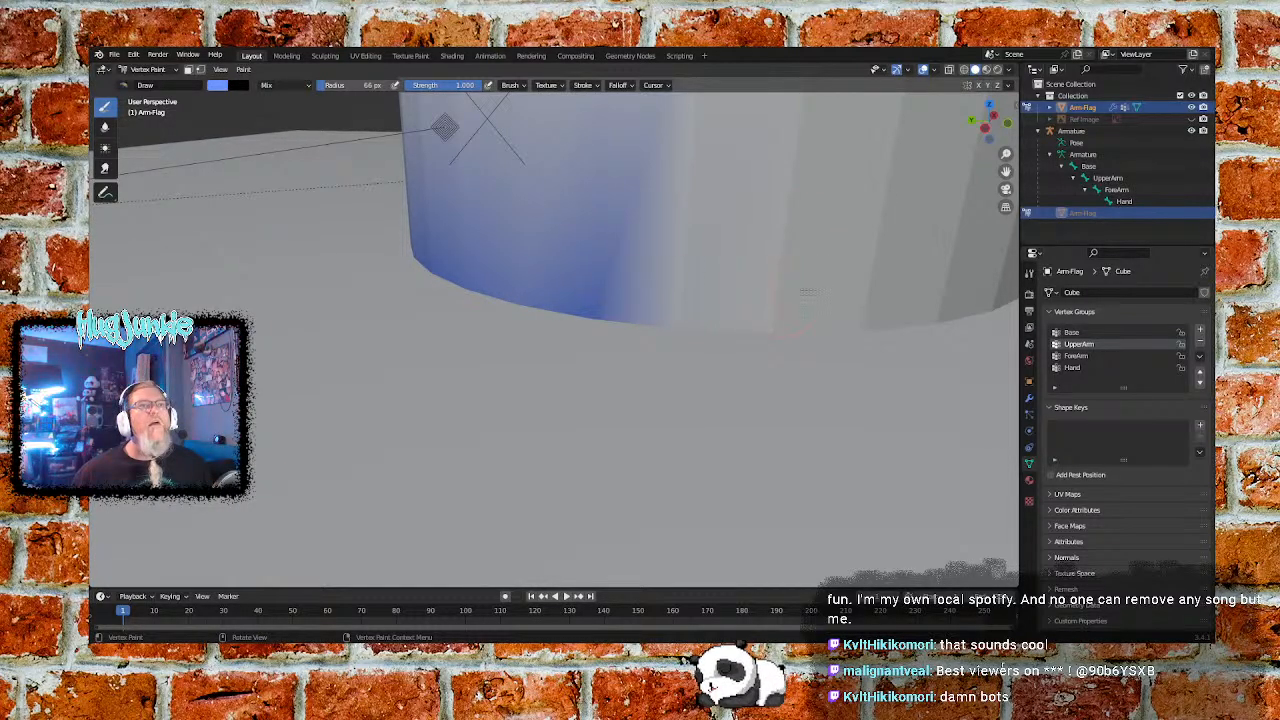
middle_click_drag(817, 296, 687, 296)
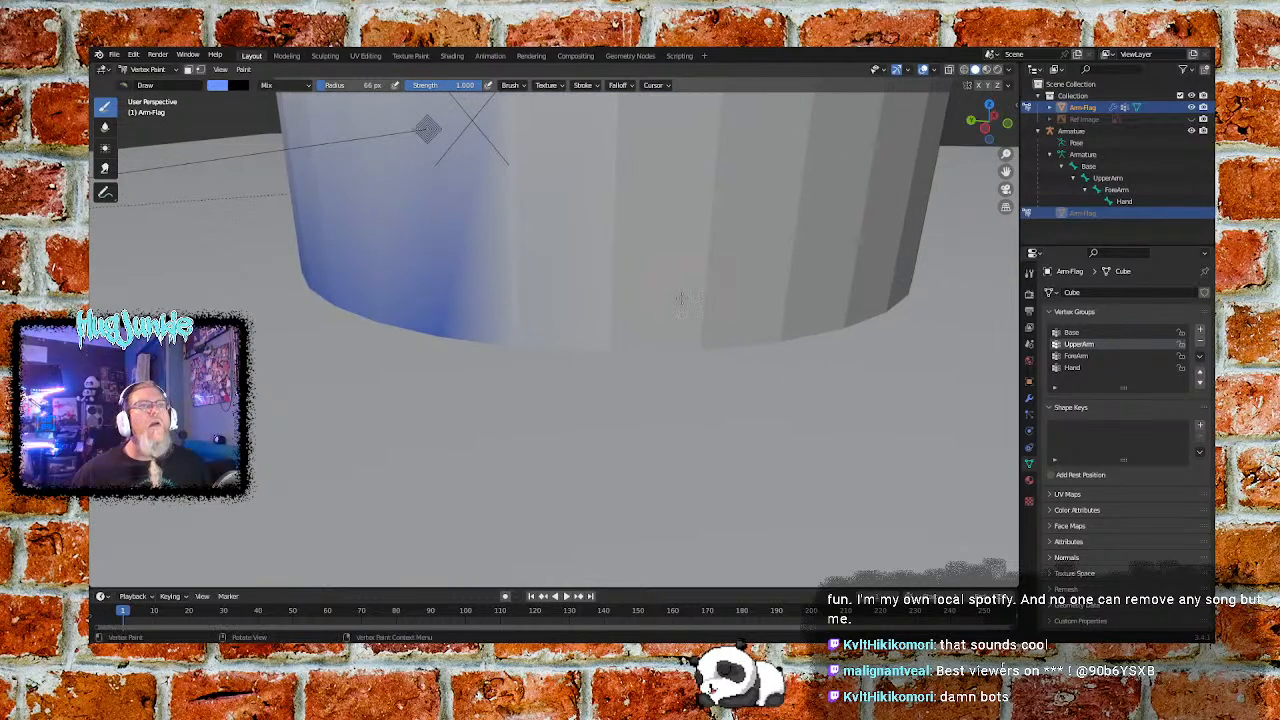
left_click(987, 70)
left_click(976, 70)
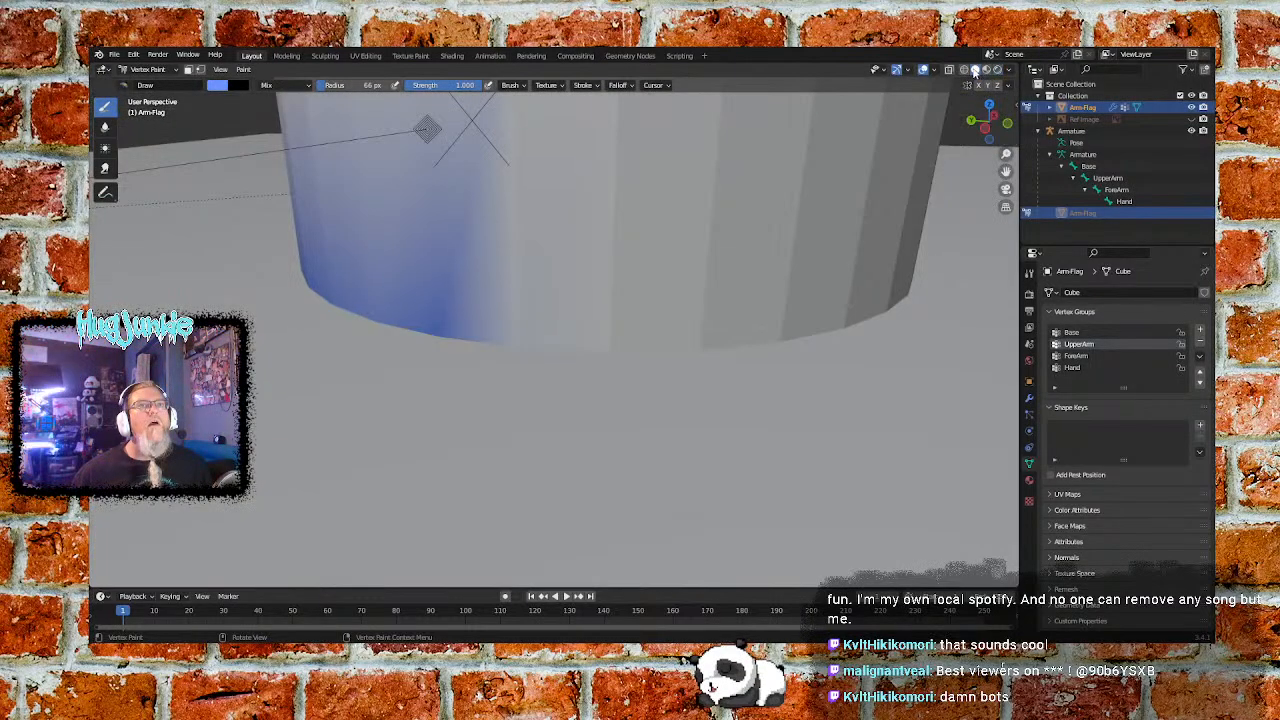
left_click(966, 70)
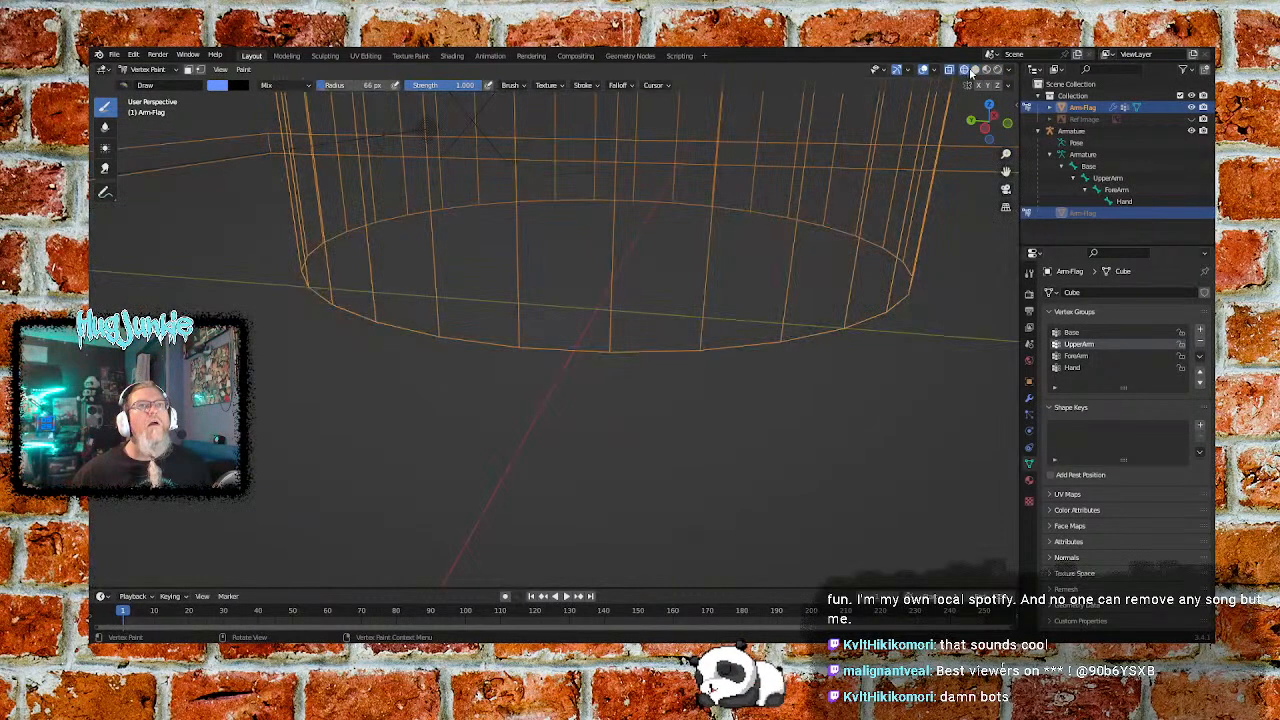
left_click(975, 70)
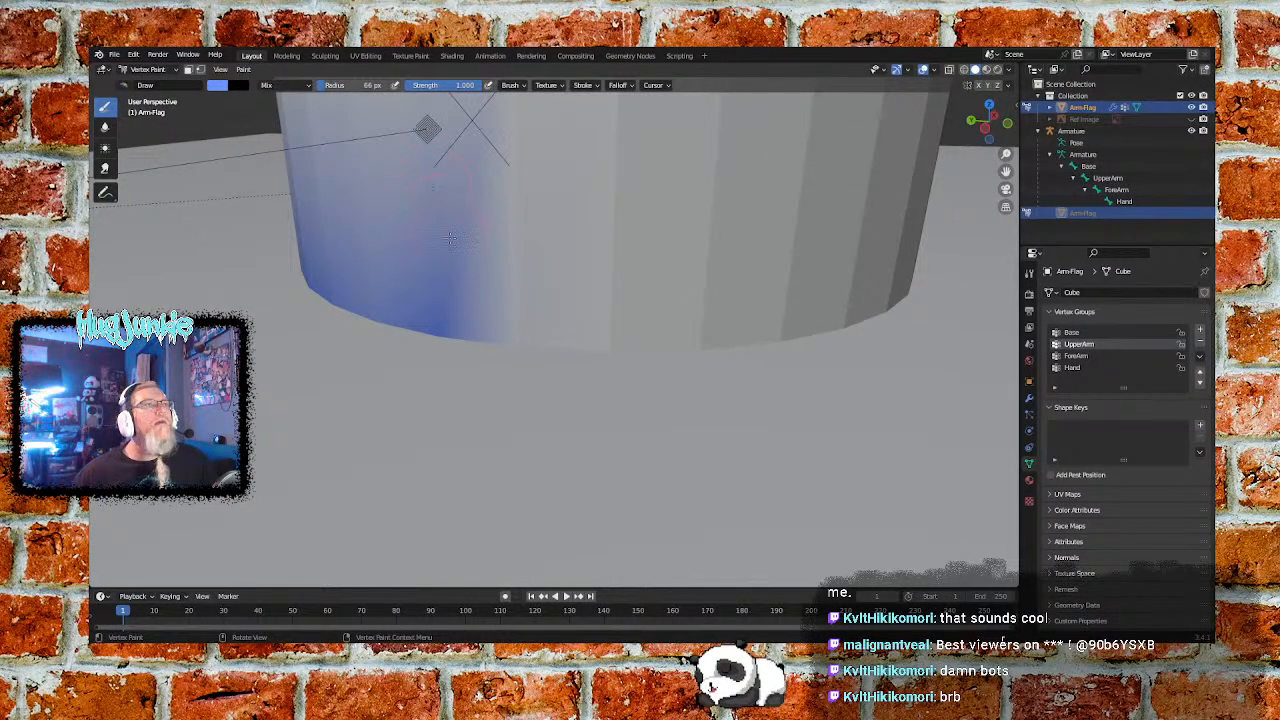
Try the face and vertex selection masks for vertex painting, leaving face selection masking turned on
left_click(189, 69)
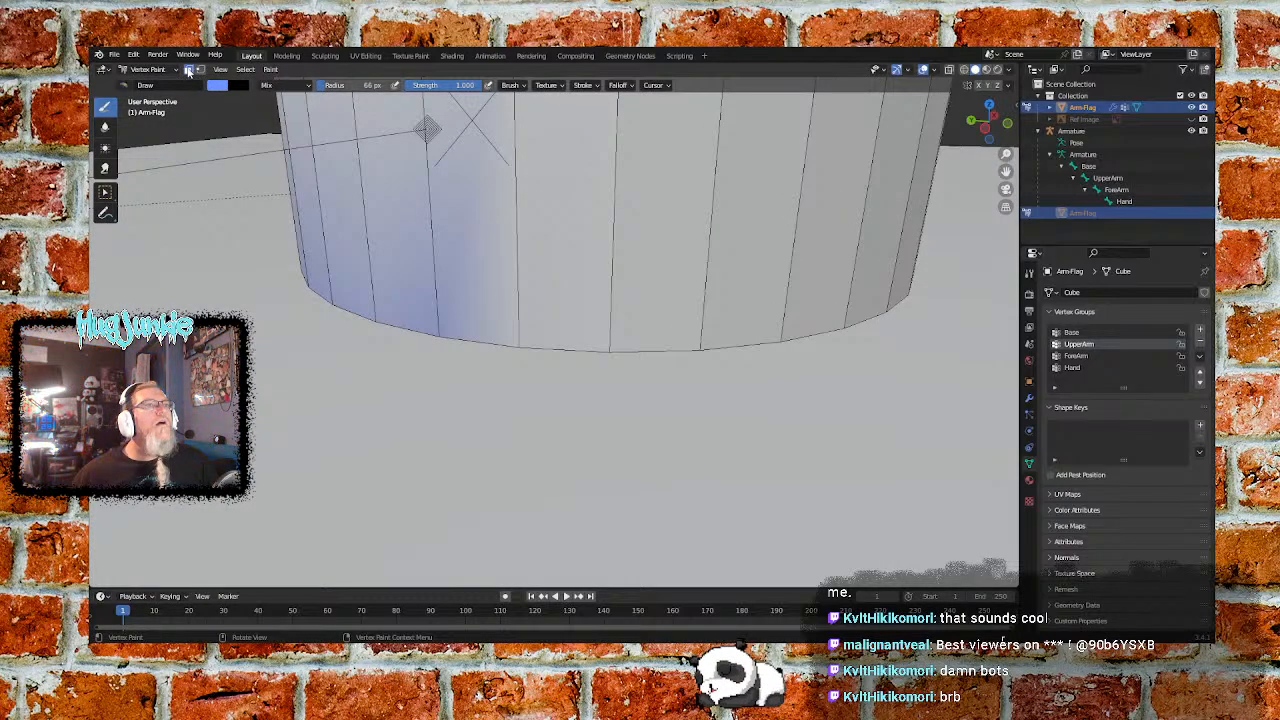
left_click(200, 69)
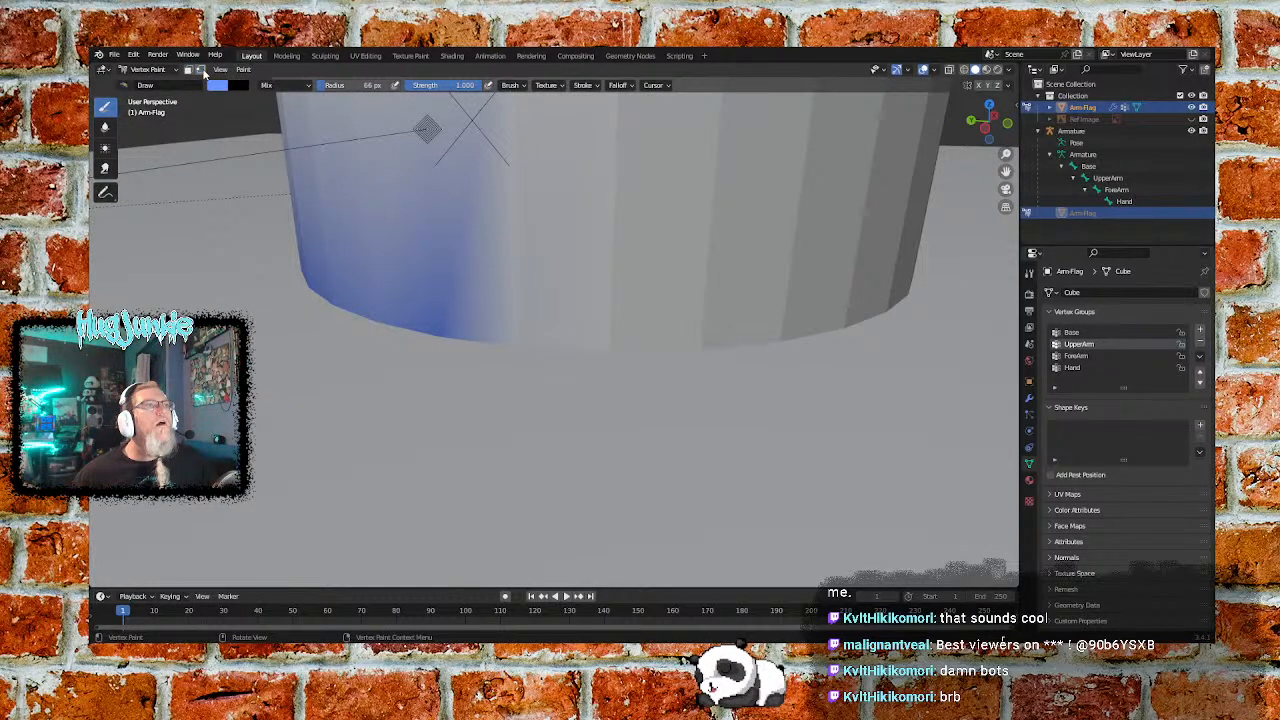
left_click(201, 70)
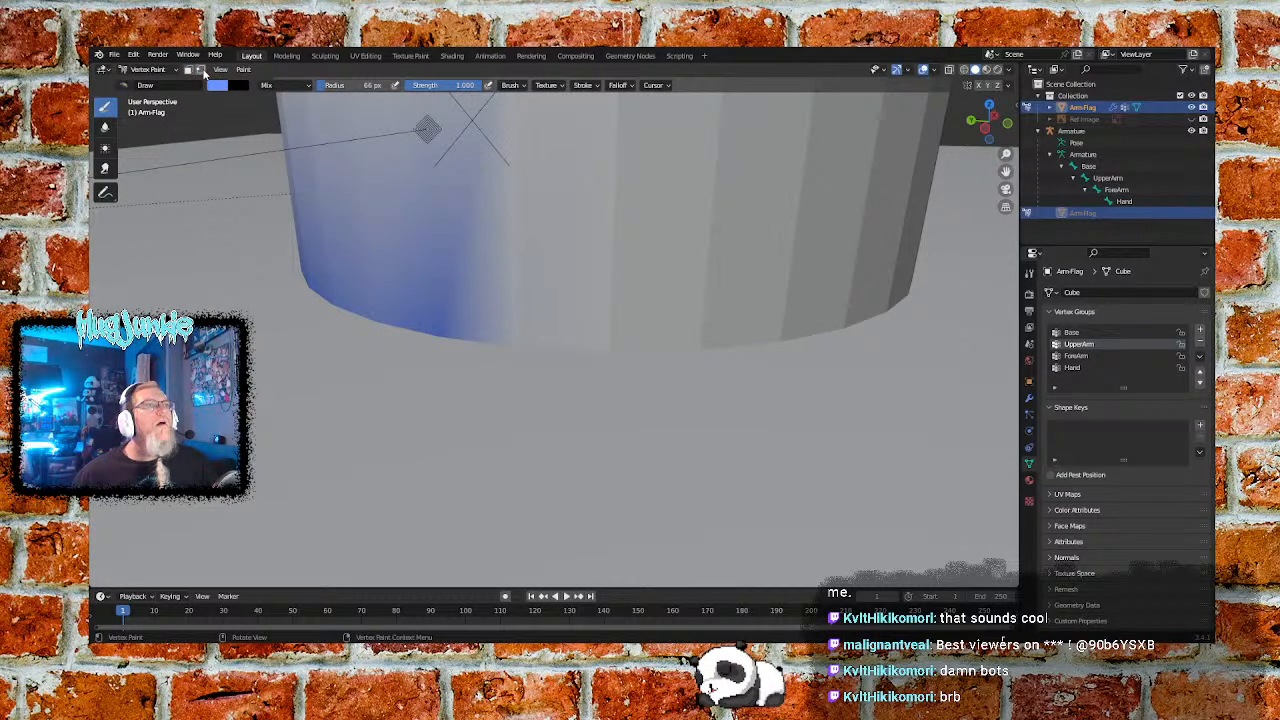
left_click(202, 71)
left_click(200, 71)
left_click(188, 71)
left_click(188, 71)
left_click(188, 71)
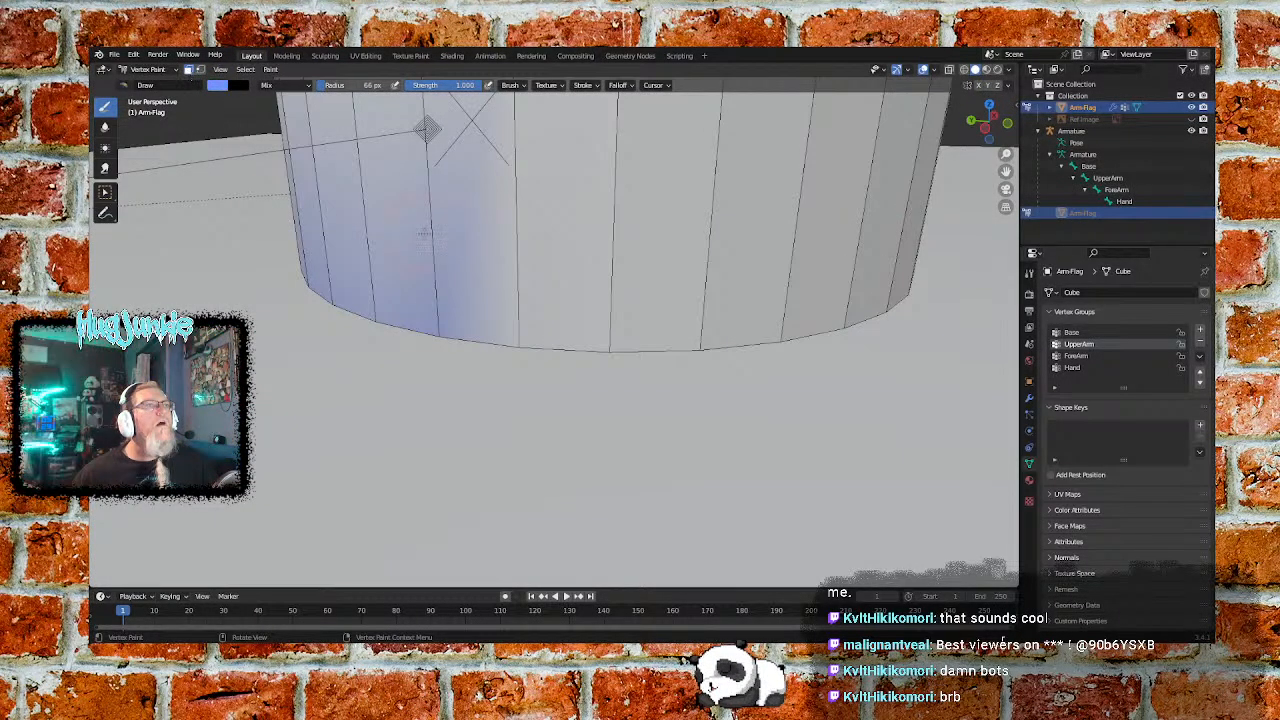
left_click(246, 70)
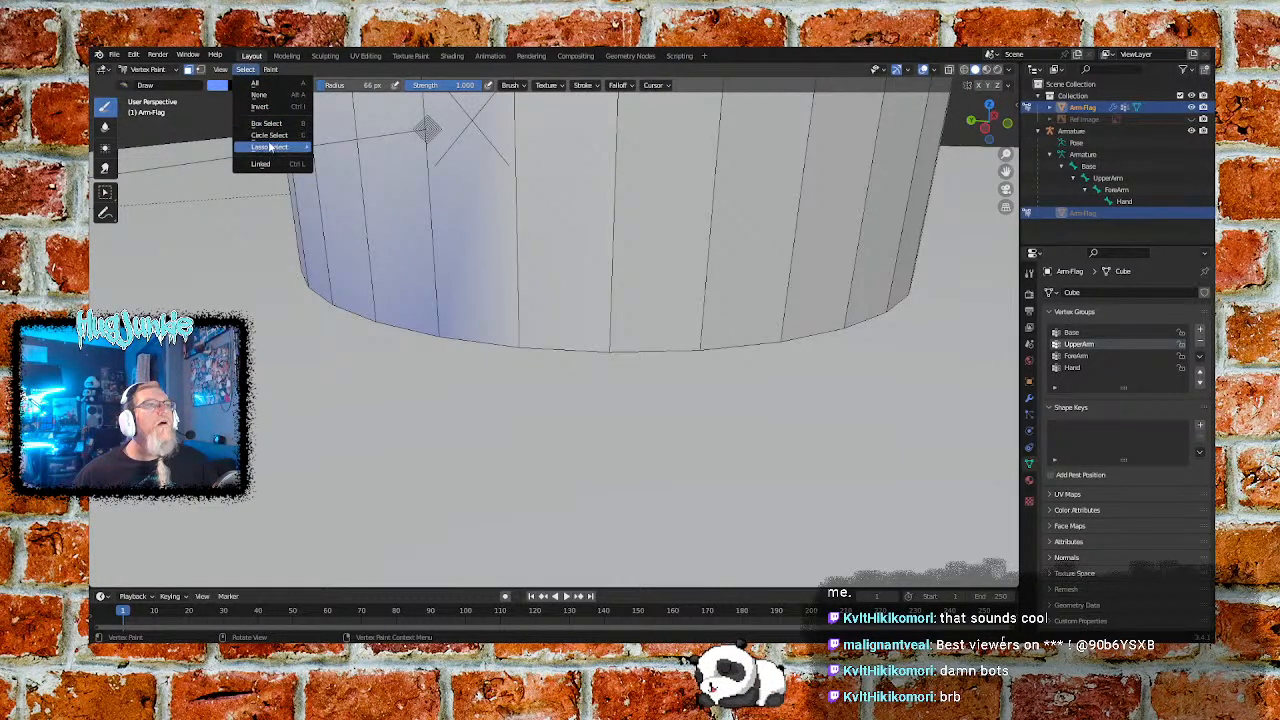
mouse_move(268, 148)
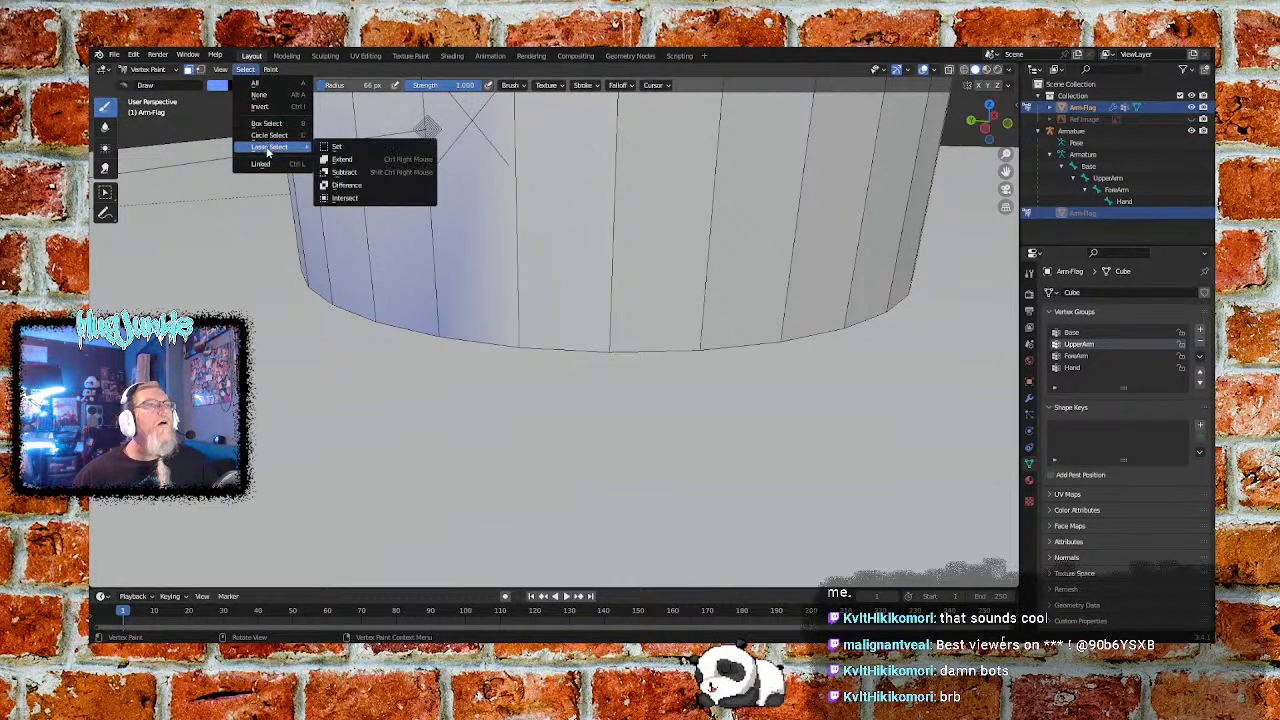
left_click(281, 85)
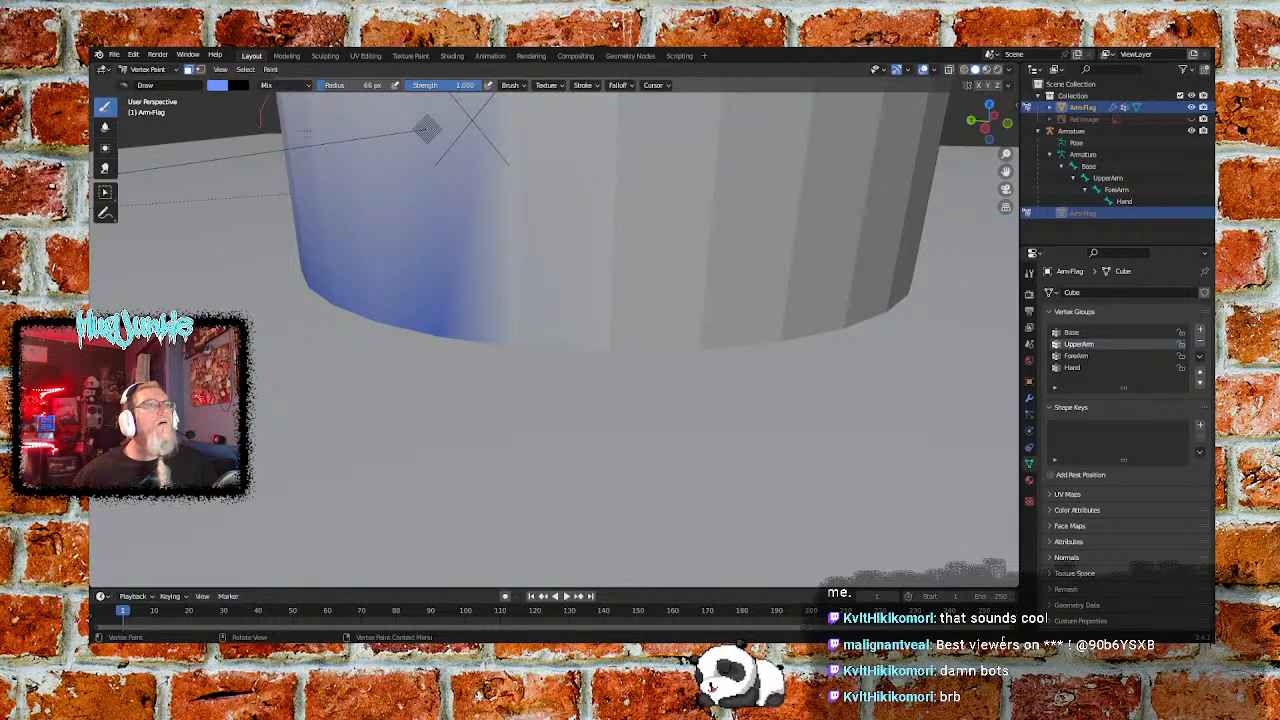
left_click(246, 69)
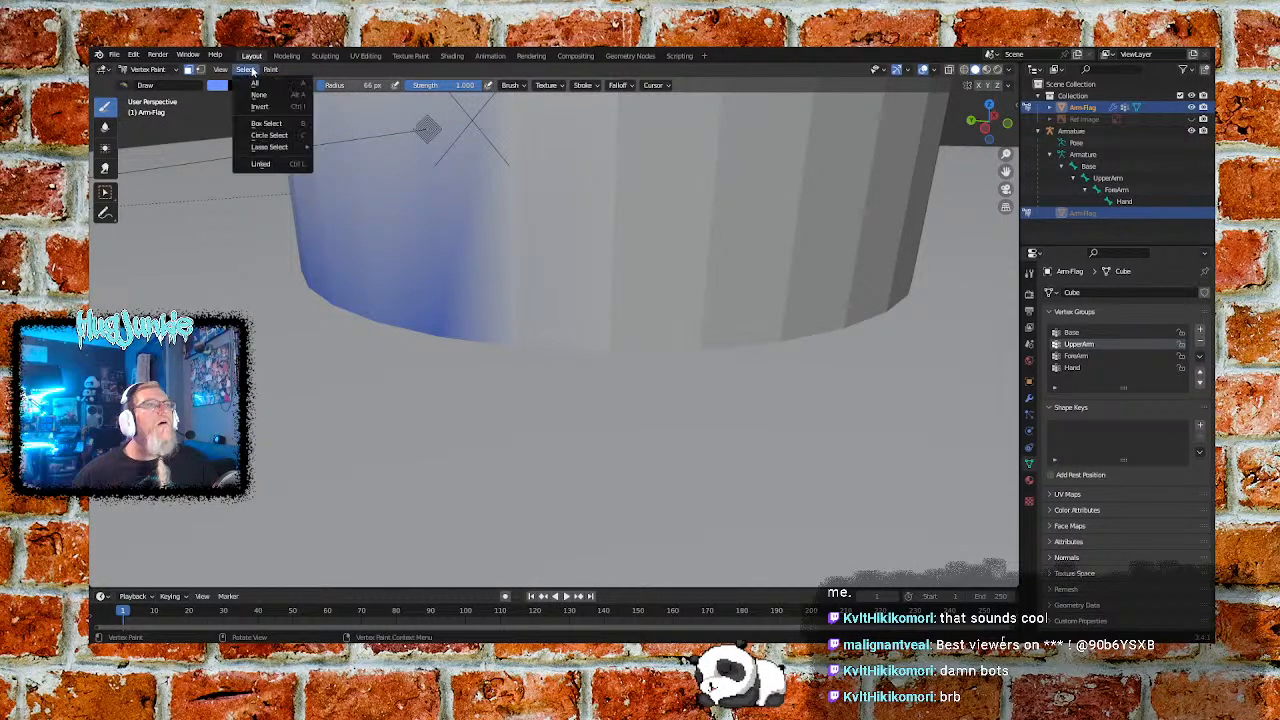
left_click(266, 90)
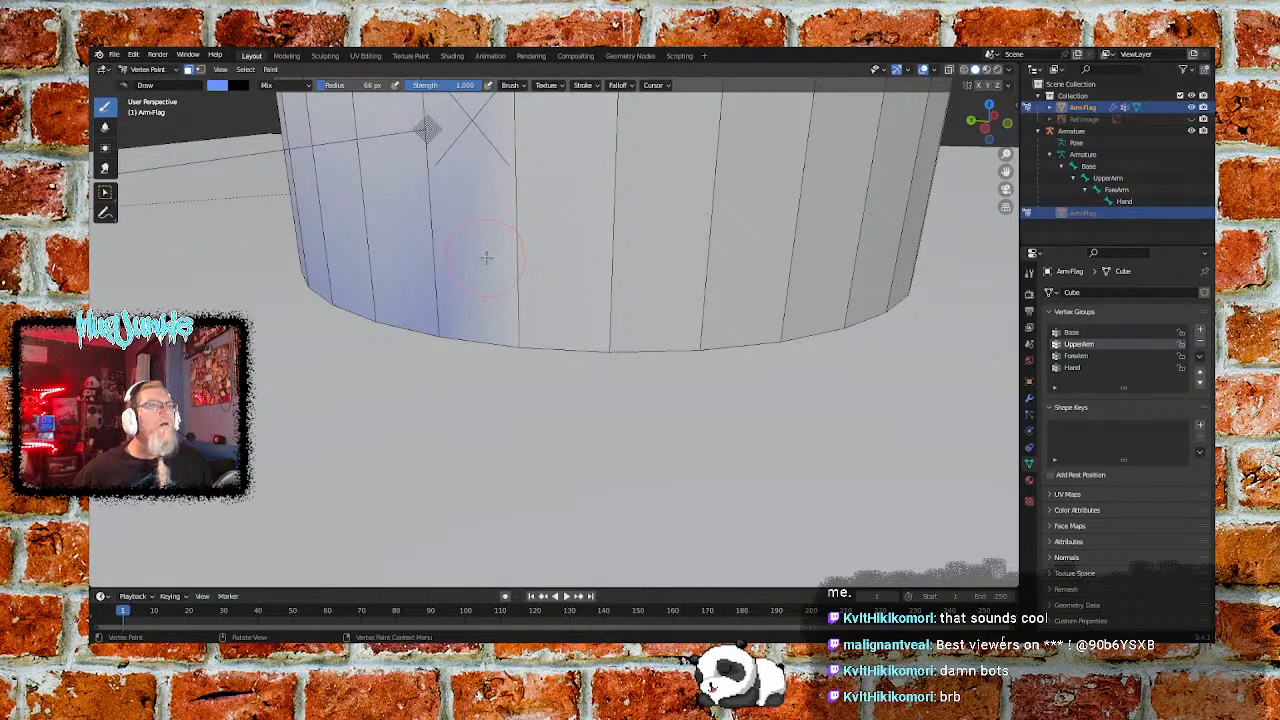
Select five adjacent faces in the cylinder's lowest band and fill them with the blue brush color using Set Vertex Colors
left_click(486, 258, "shift")
left_click(538, 267, "shift")
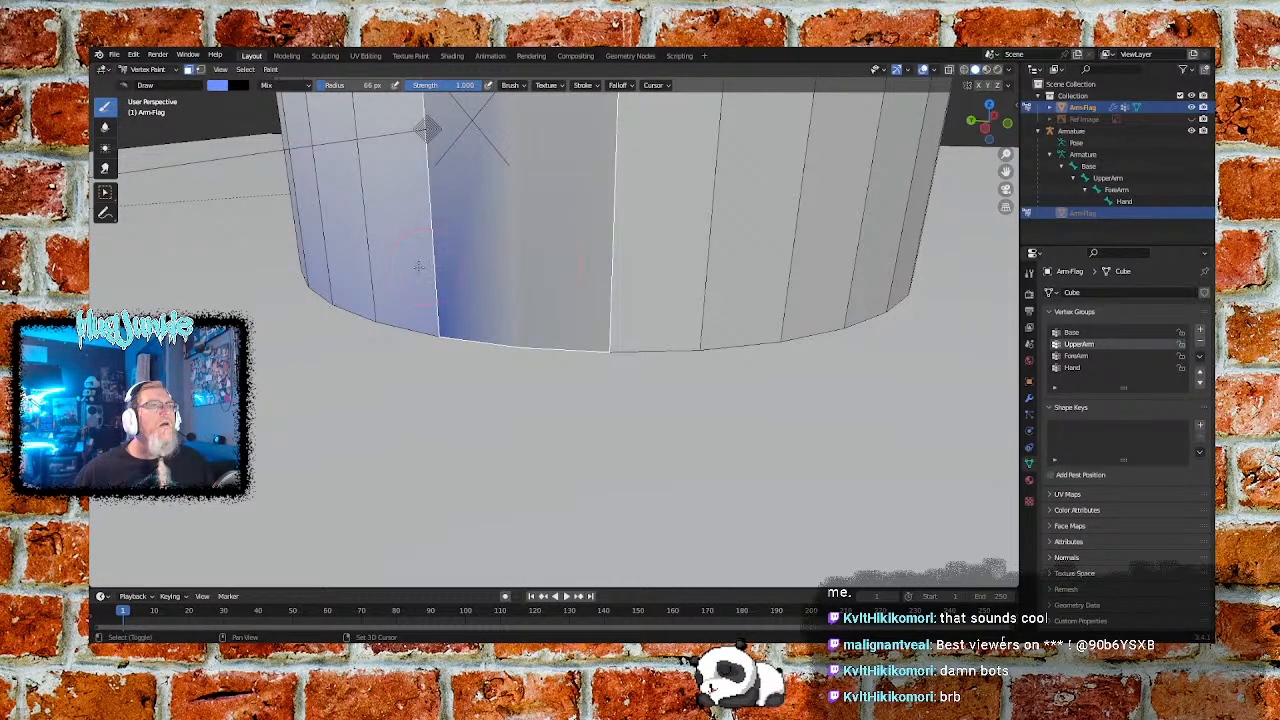
left_click(418, 265, "shift")
left_click(662, 265, "shift")
left_click(733, 258, "shift")
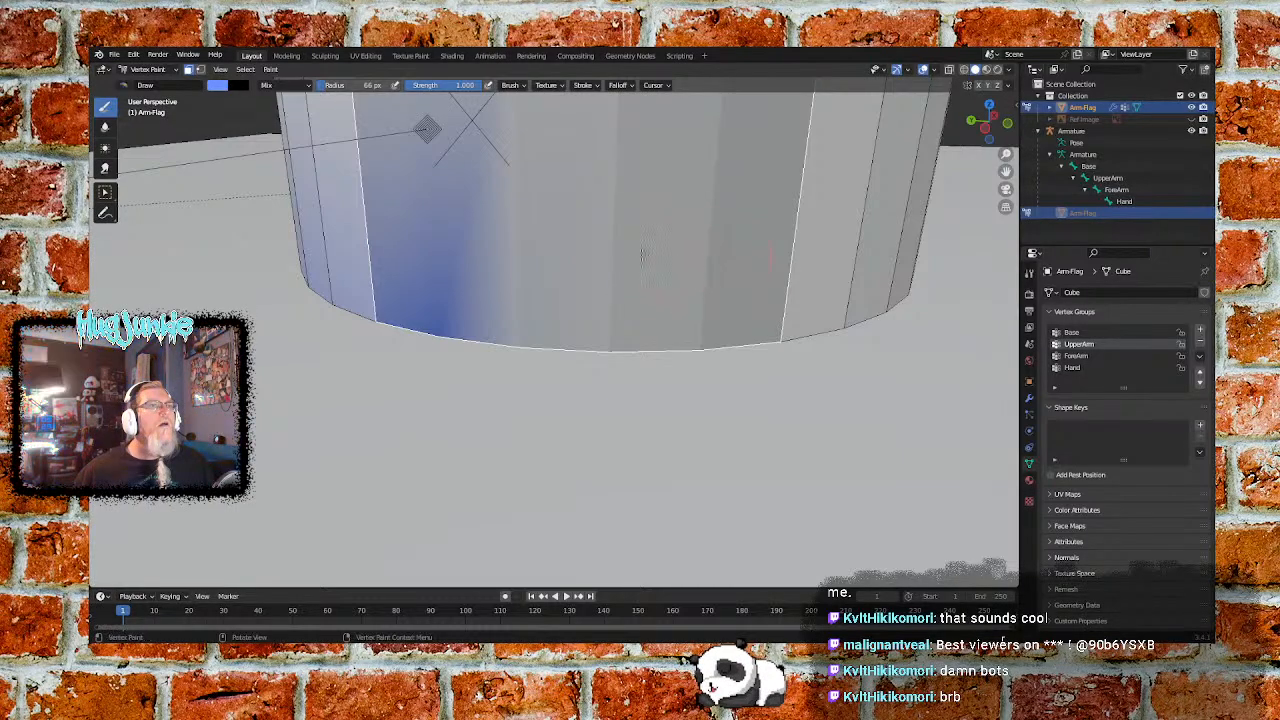
left_click(270, 70)
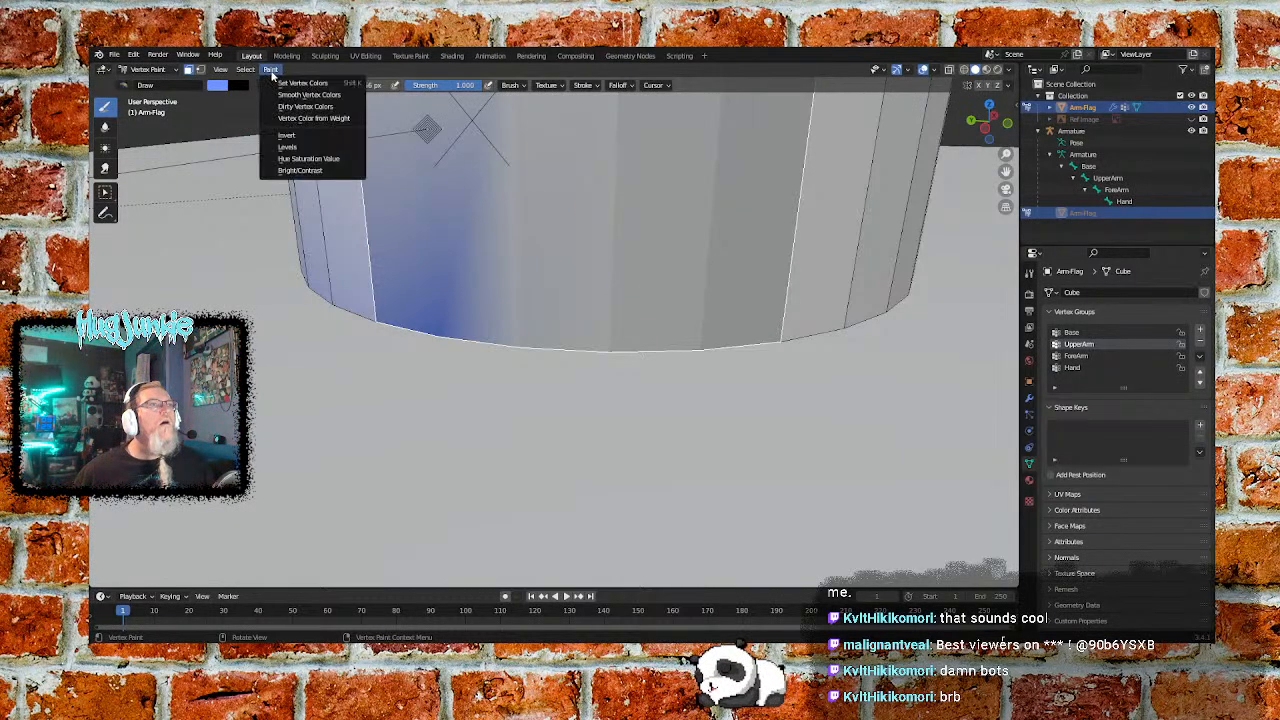
left_click(331, 87)
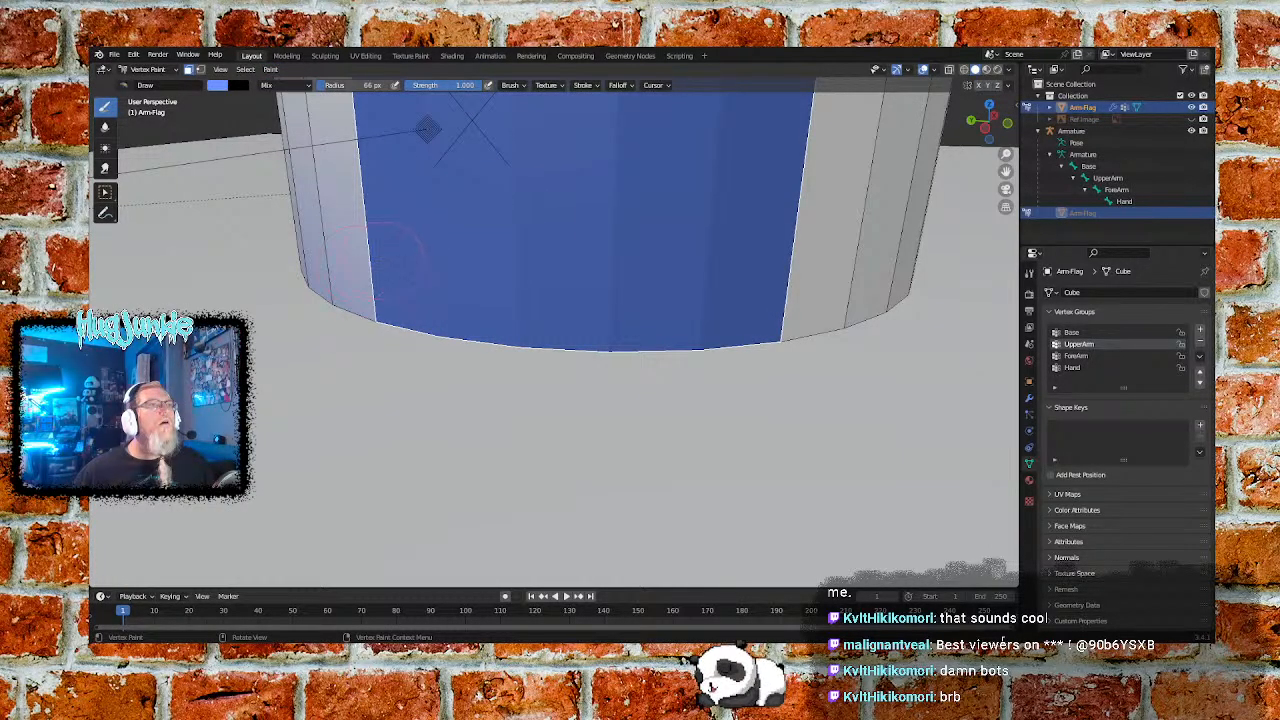
Extend the face selection along the cylinder's lowest band, starting beside the solid blue patch and working toward the partly painted faces
middle_click_drag(556, 246, 593, 246)
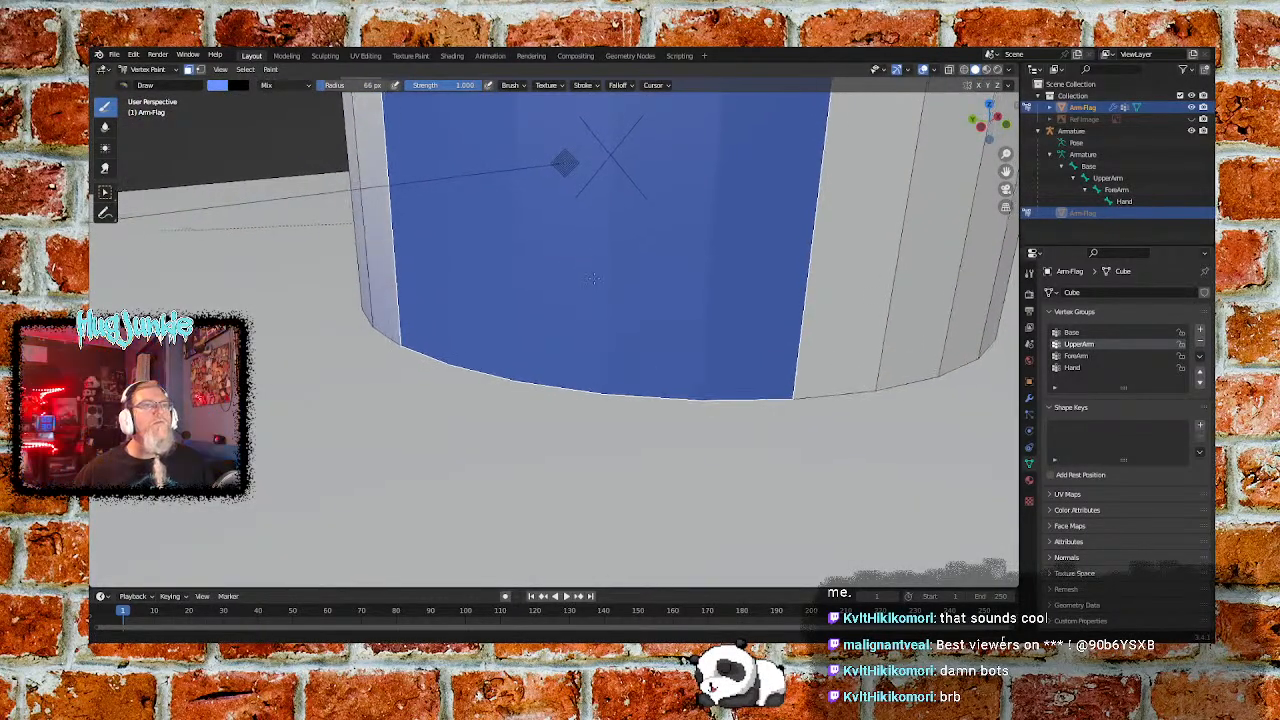
scroll(596, 241, "down", 4)
scroll(586, 348, "down", 4)
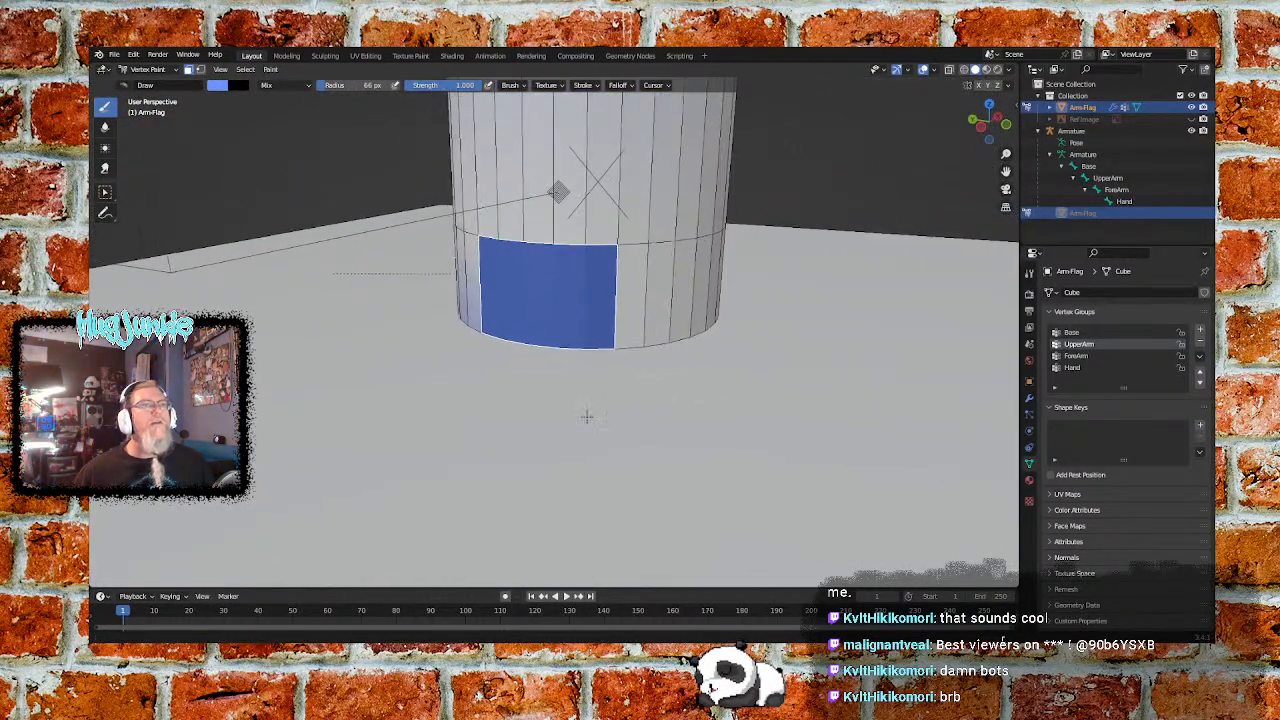
left_click(616, 314, "shift")
left_click(638, 310, "shift")
mouse_move(690, 295)
middle_mouse_down()
mouse_move(634, 289)
mouse_move(590, 322)
middle_mouse_up()
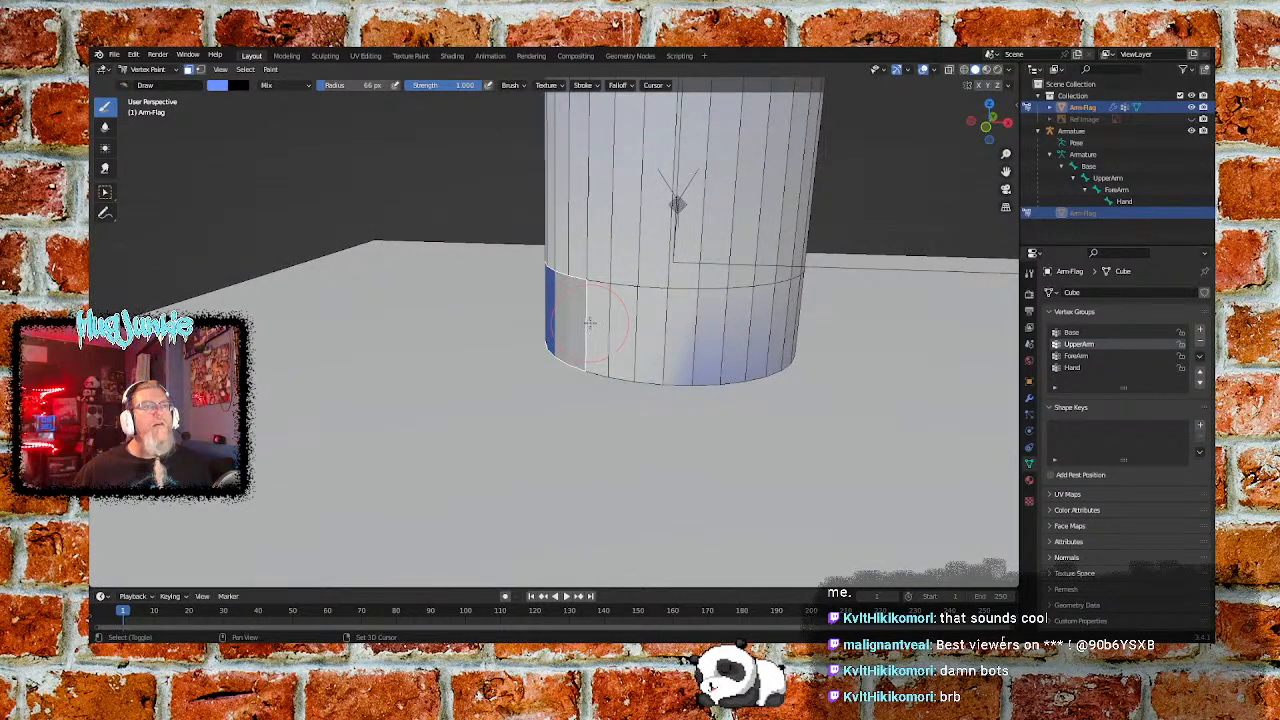
left_click(600, 326, "shift")
left_click(627, 329, "shift")
left_click(656, 329, "shift")
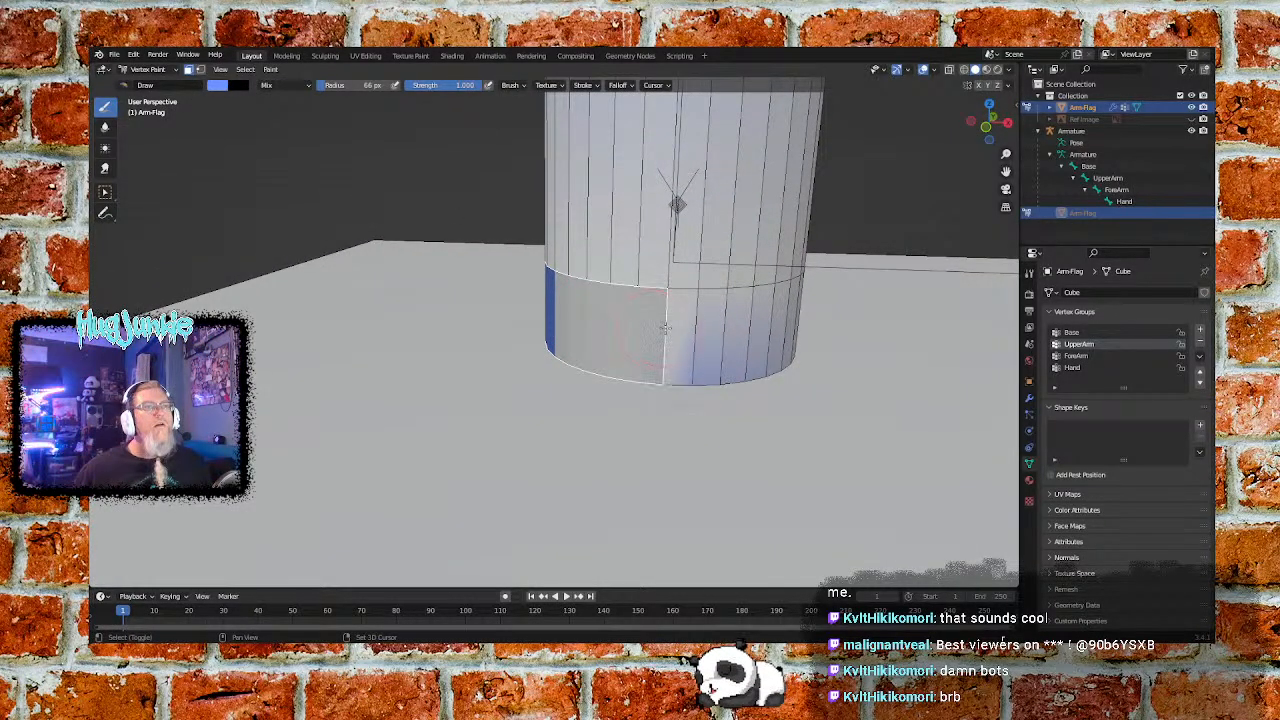
Add the remaining faces of the lowest band to the selection, completing the ring around the cylinder
left_click(686, 327, "shift")
left_click(706, 326, "shift")
left_click(730, 320, "shift")
middle_click_drag(730, 320, 690, 340)
left_click_drag(528, 360, 745, 344)
middle_click_drag(745, 344, 694, 354)
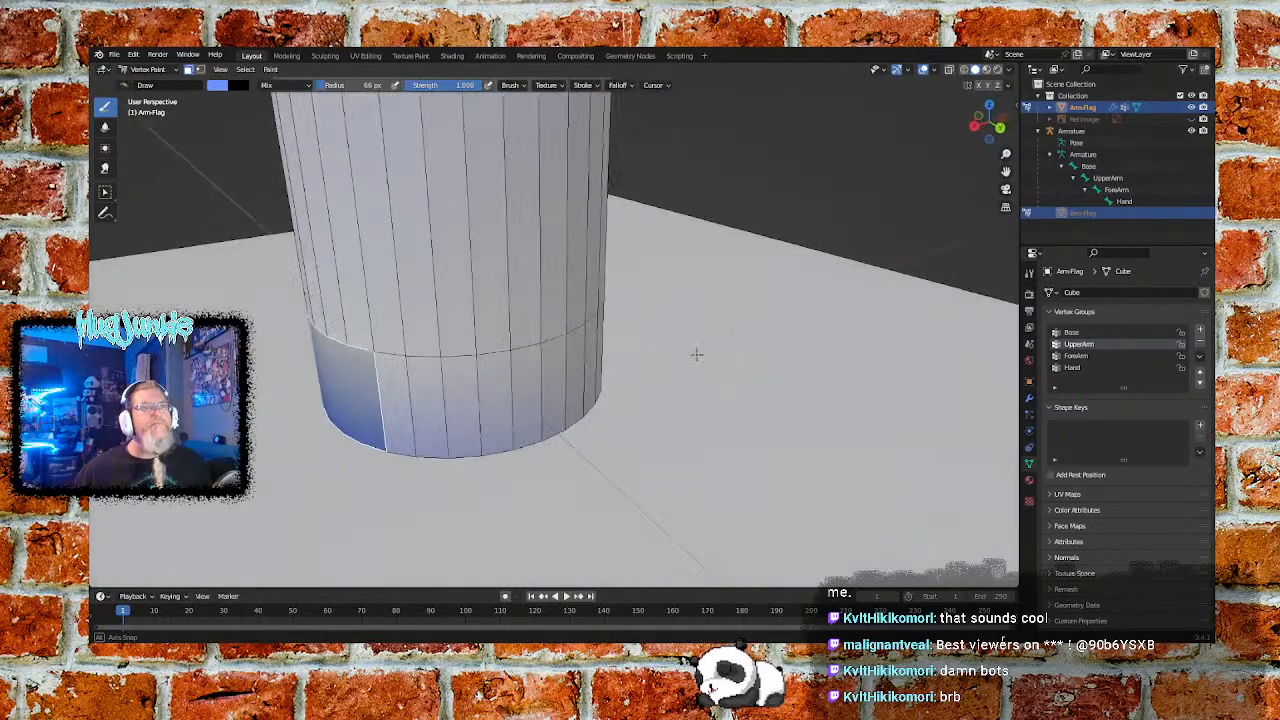
left_click_drag(399, 395, 607, 368)
middle_click_drag(654, 366, 440, 348)
left_click_drag(412, 336, 490, 313)
Start adding the tall faces directly above the lowest band to the selection, beginning above the solid blue patch
left_click(499, 284, "shift")
left_click(522, 277, "shift")
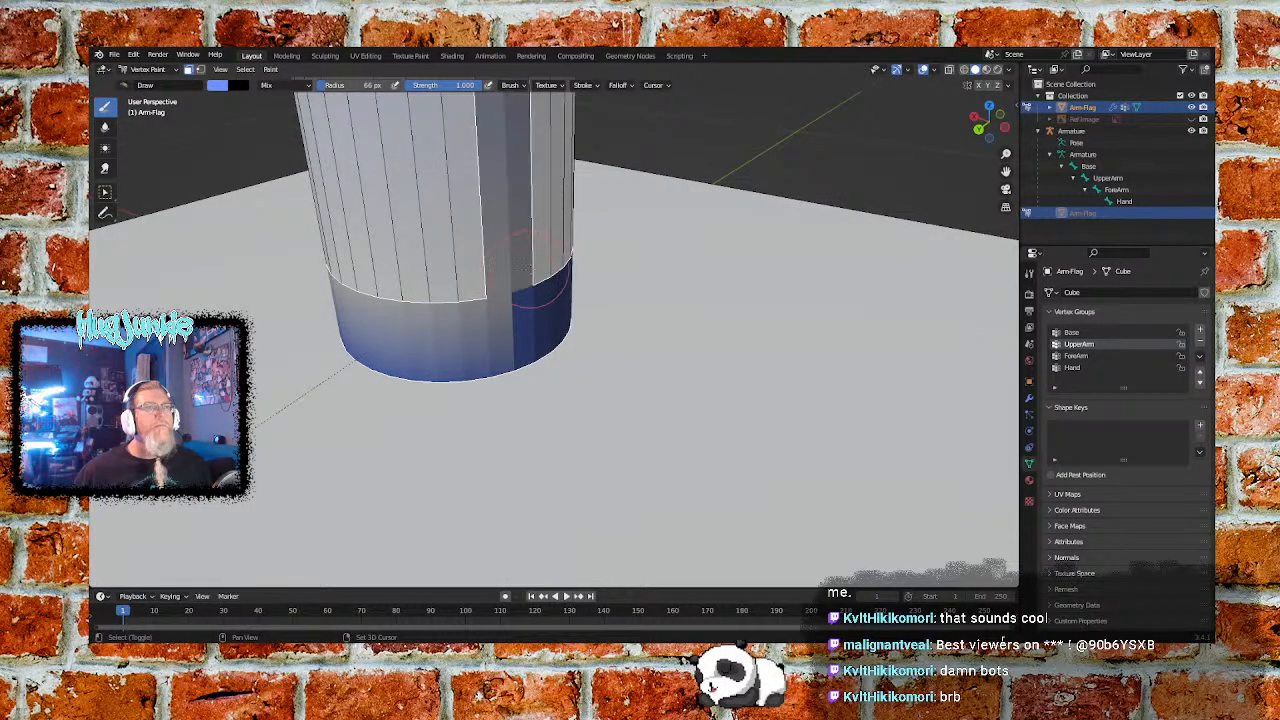
left_click(539, 268, "shift")
middle_click_drag(634, 275, 535, 257)
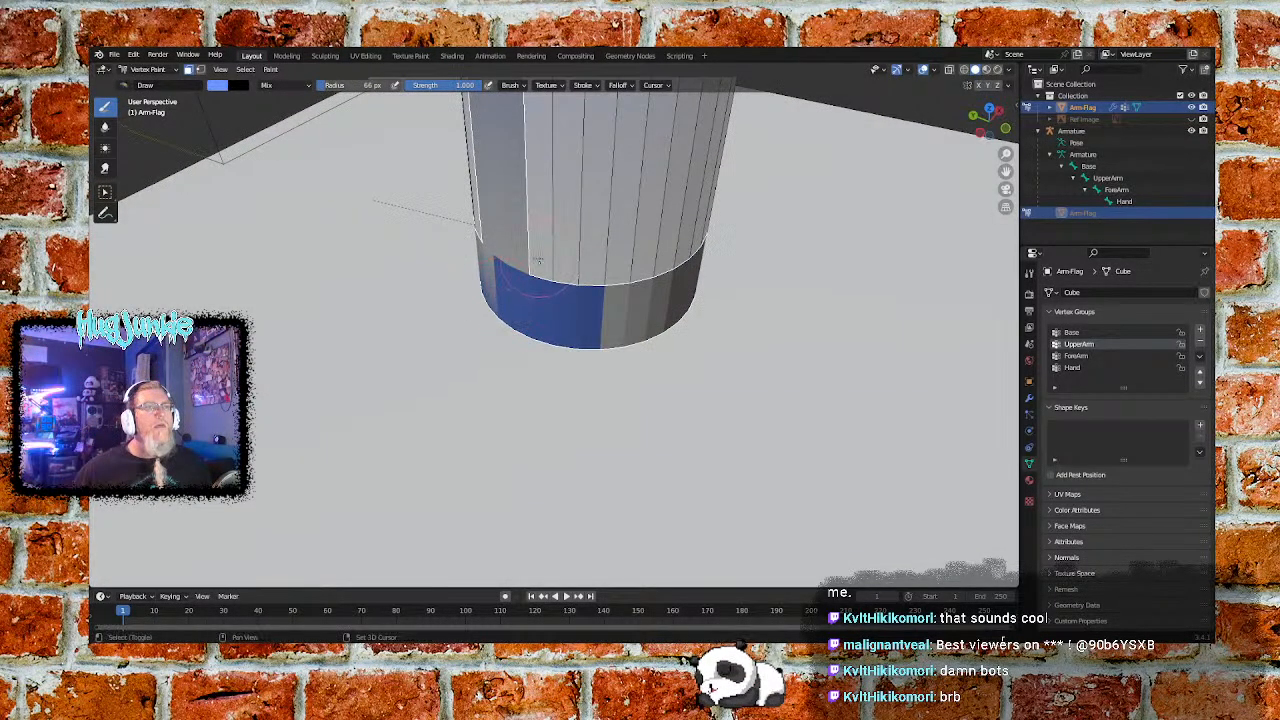
left_click(540, 256, "shift")
left_click(566, 255, "shift")
left_click(600, 257, "shift")
left_click(628, 259, "shift")
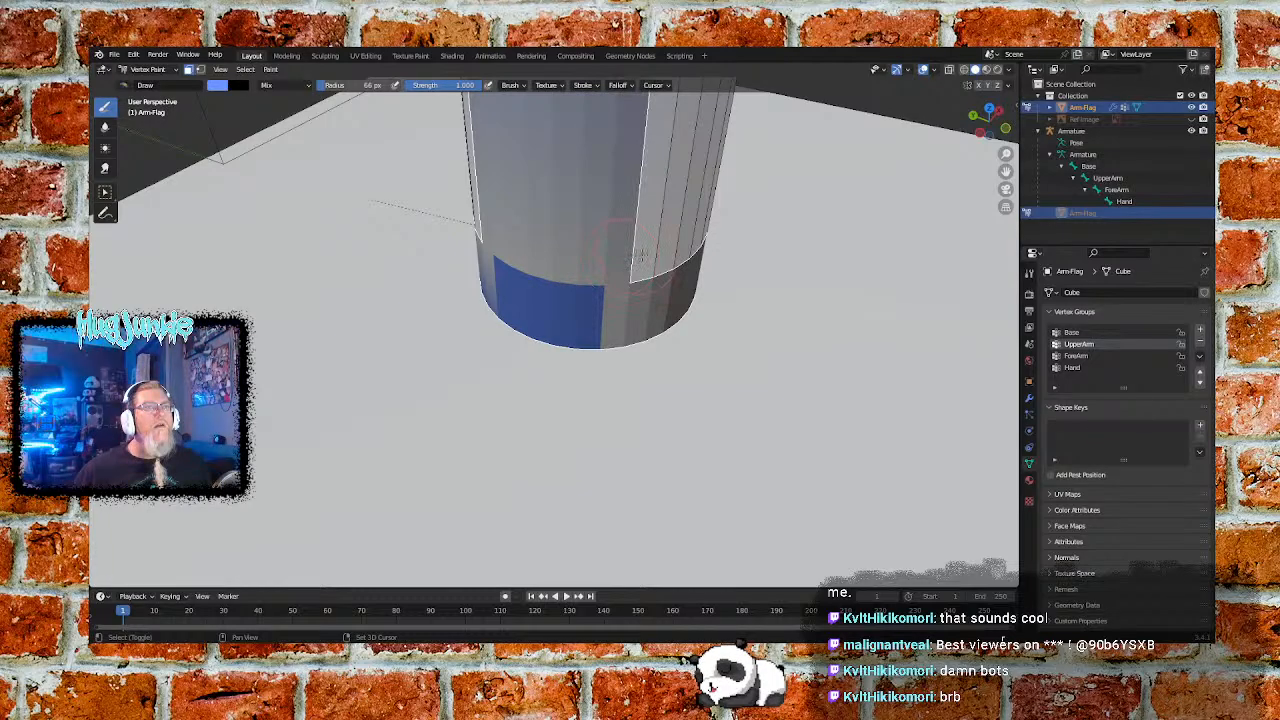
left_click(654, 260, "shift")
left_click(680, 261, "shift")
Continue adding the next tall faces above the lowest band to the selection on the adjoining side of the cylinder
middle_click_drag(690, 262, 603, 251)
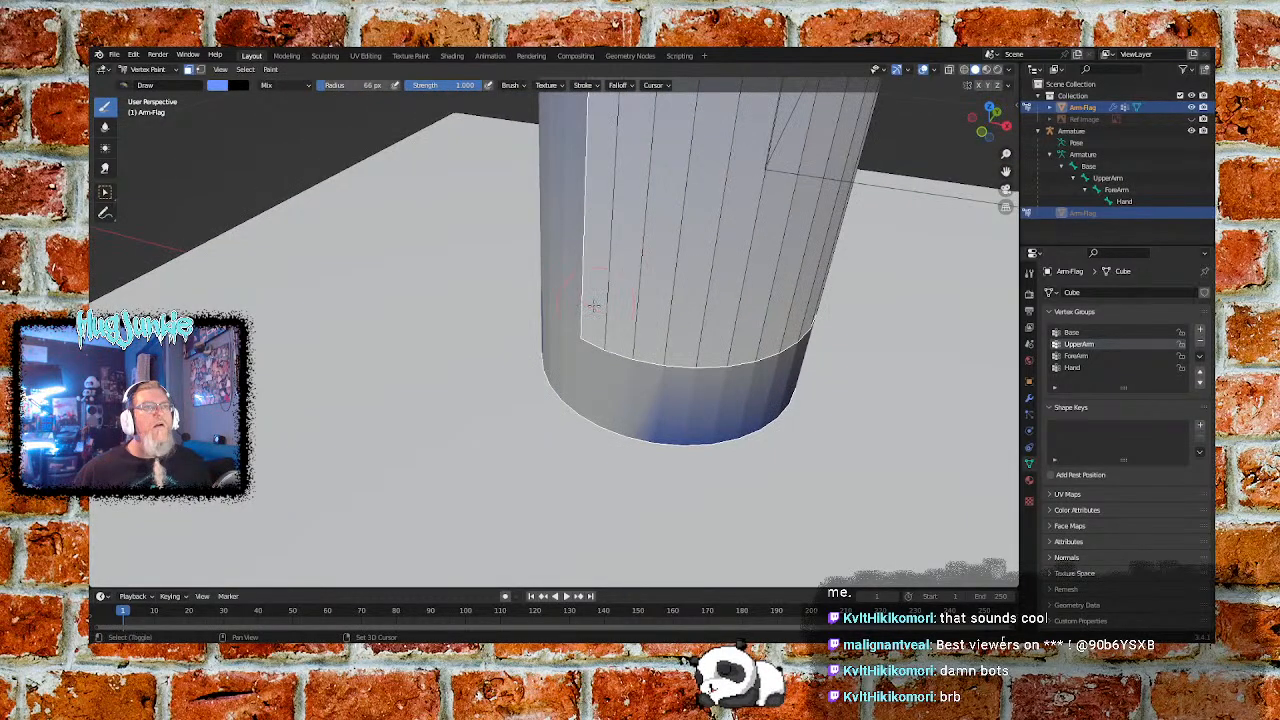
left_click(597, 305, "shift")
left_click(622, 316, "shift")
left_click(660, 332, "shift")
left_click(705, 340, "shift")
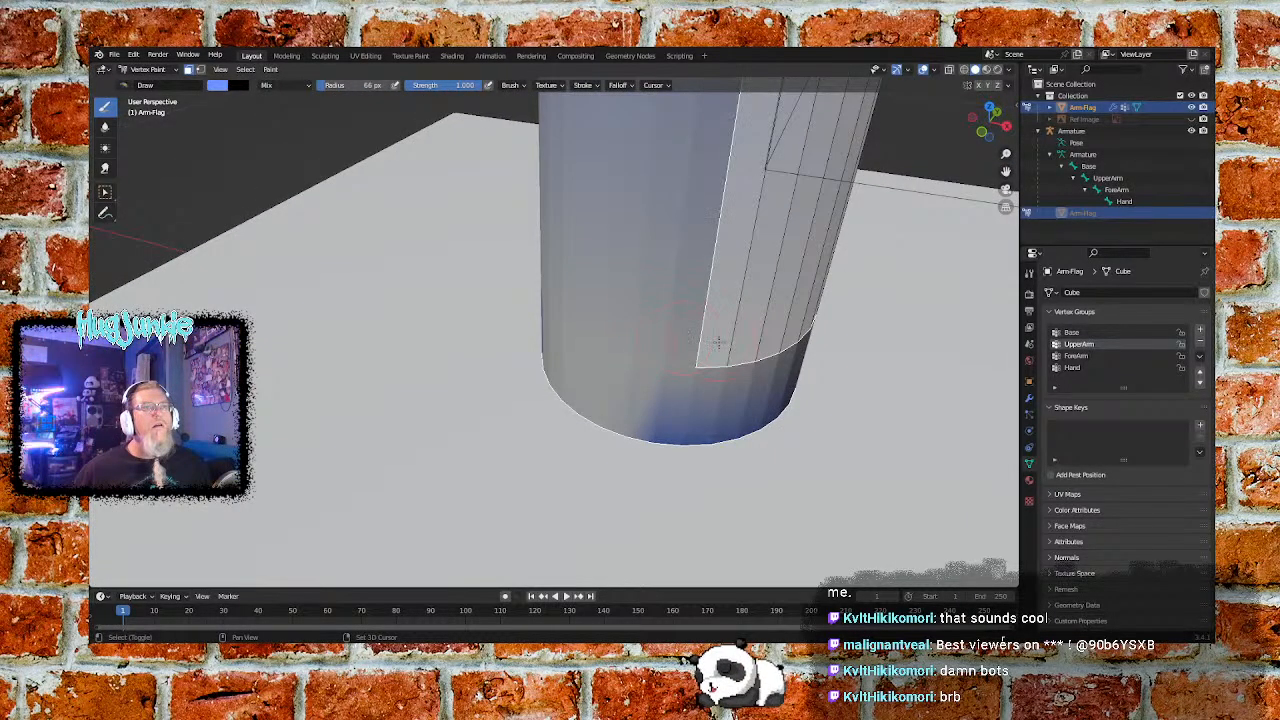
left_click(745, 339, "shift")
left_click(792, 350, "shift")
left_click(815, 335, "shift")
Add another run of tall faces around the far side of the cylinder to the selection
middle_click_drag(826, 331, 669, 346)
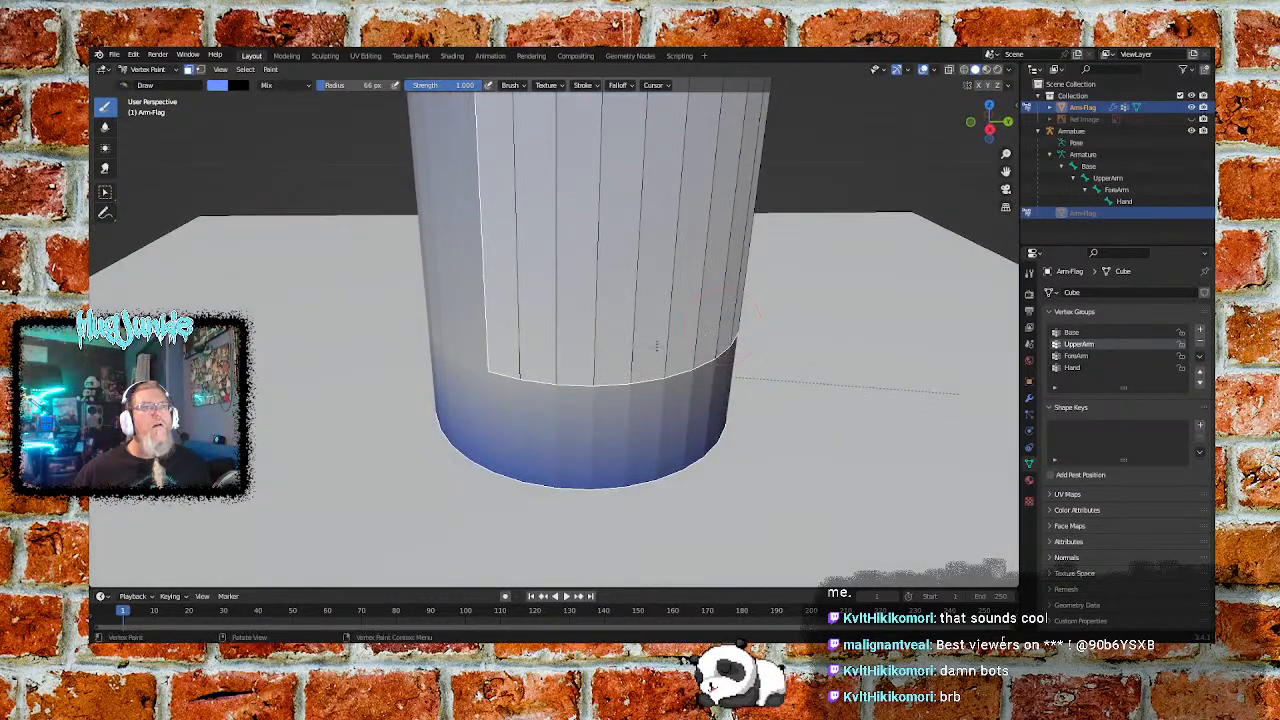
left_click(504, 354, "shift")
left_click(540, 350, "shift")
left_click(578, 355, "shift")
left_click(622, 358, "shift")
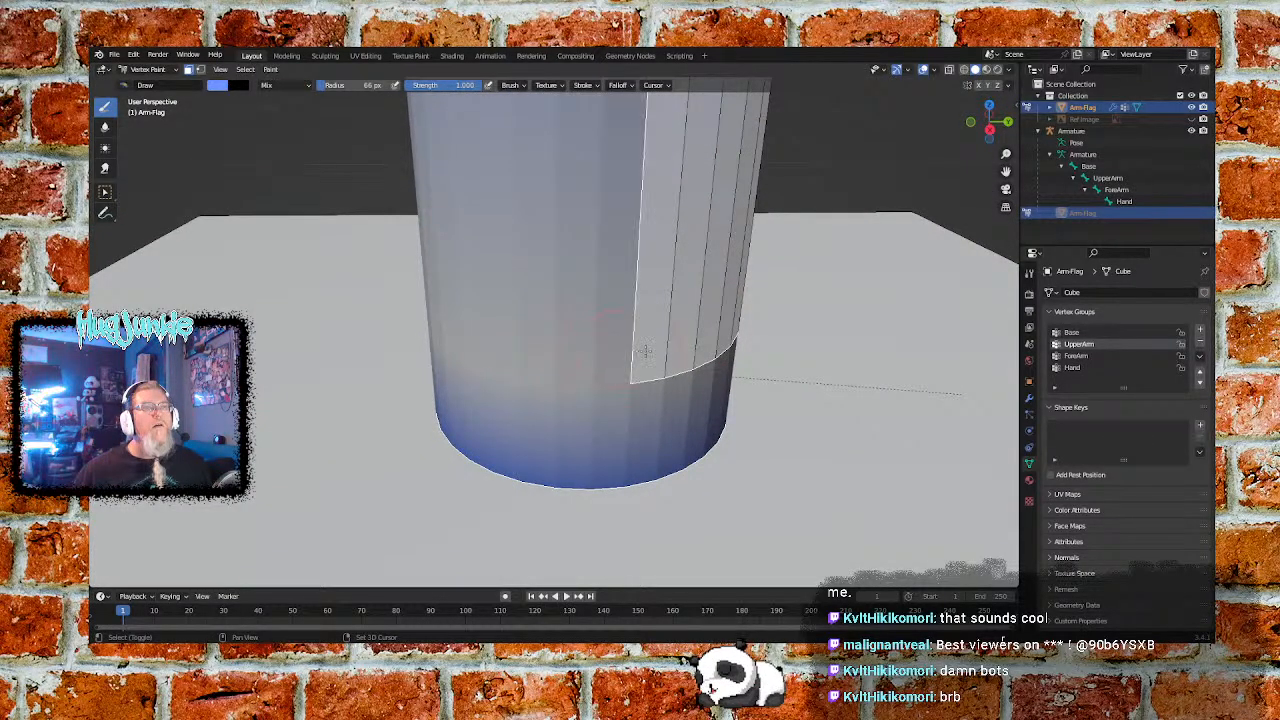
left_click(660, 356, "shift")
left_click(700, 348, "shift")
left_click(716, 341, "shift")
Bring more of the tall band's unselected faces into the selection, narrowing the gap to the last few
middle_click_drag(786, 329, 443, 355)
left_click(357, 361, "shift")
left_click(400, 350, "shift")
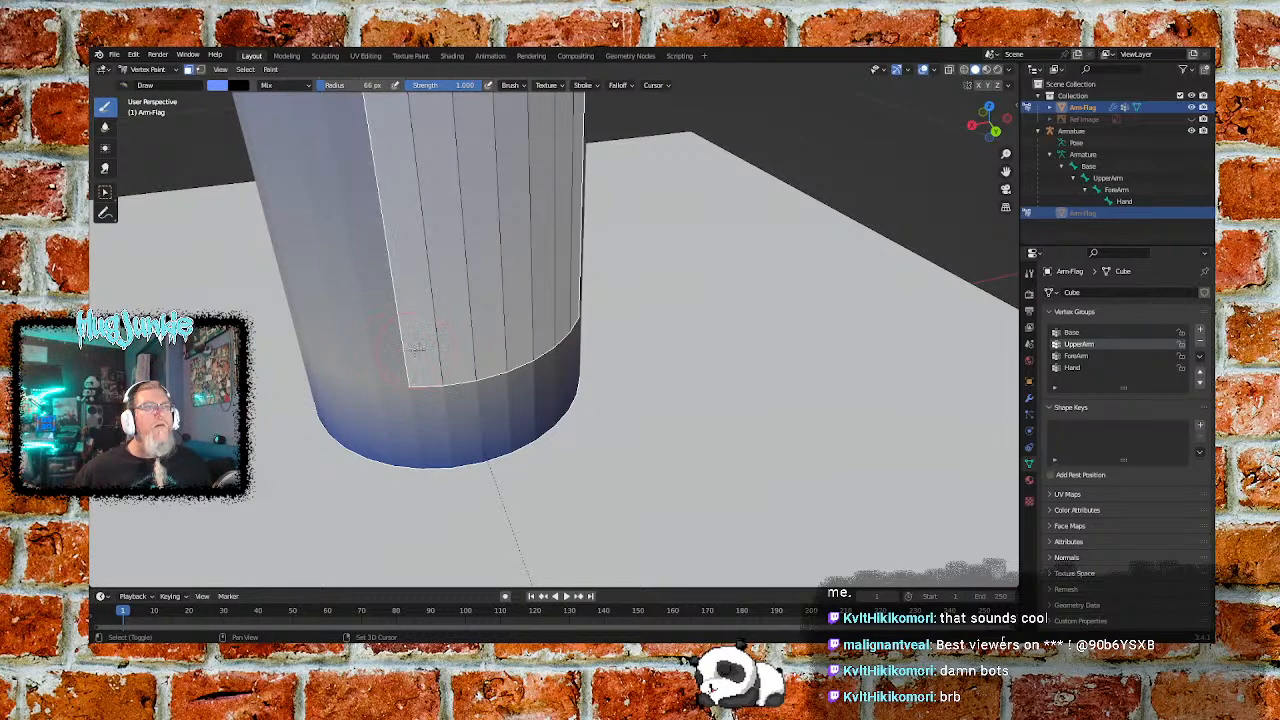
left_click(430, 346, "shift")
left_click(452, 343, "shift")
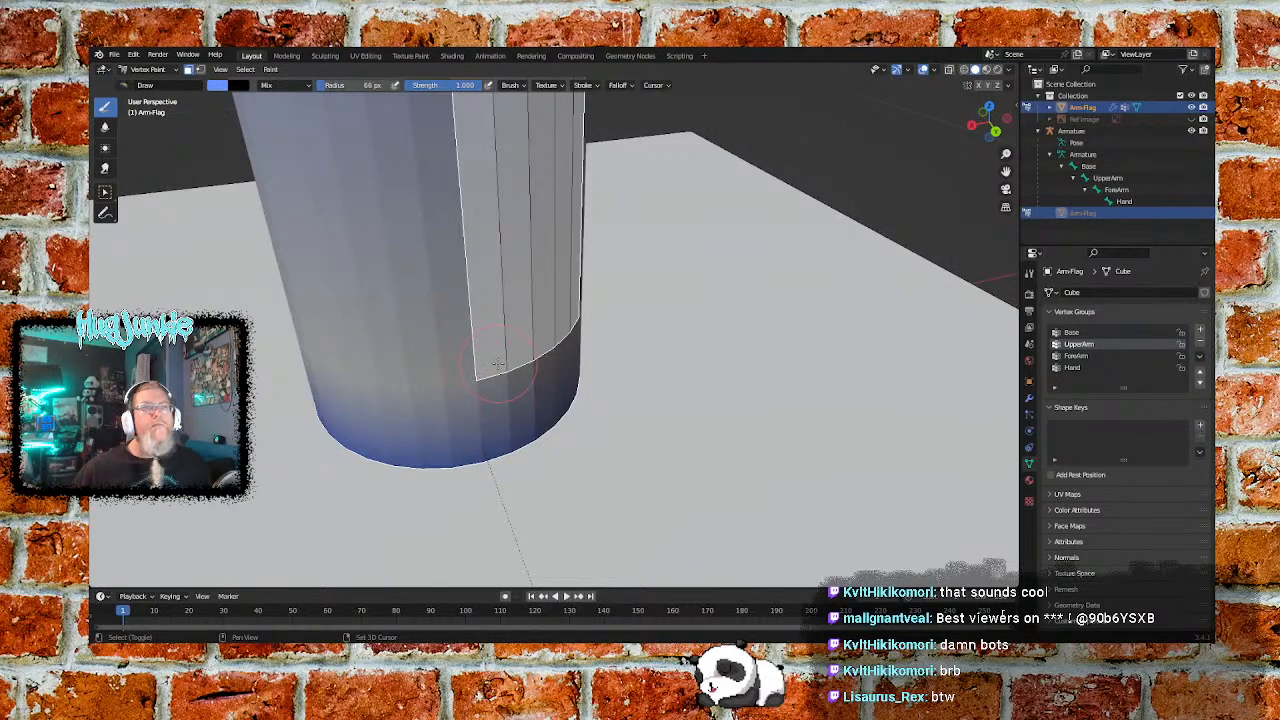
left_click(491, 358, "shift")
middle_click_drag(491, 358, 541, 368)
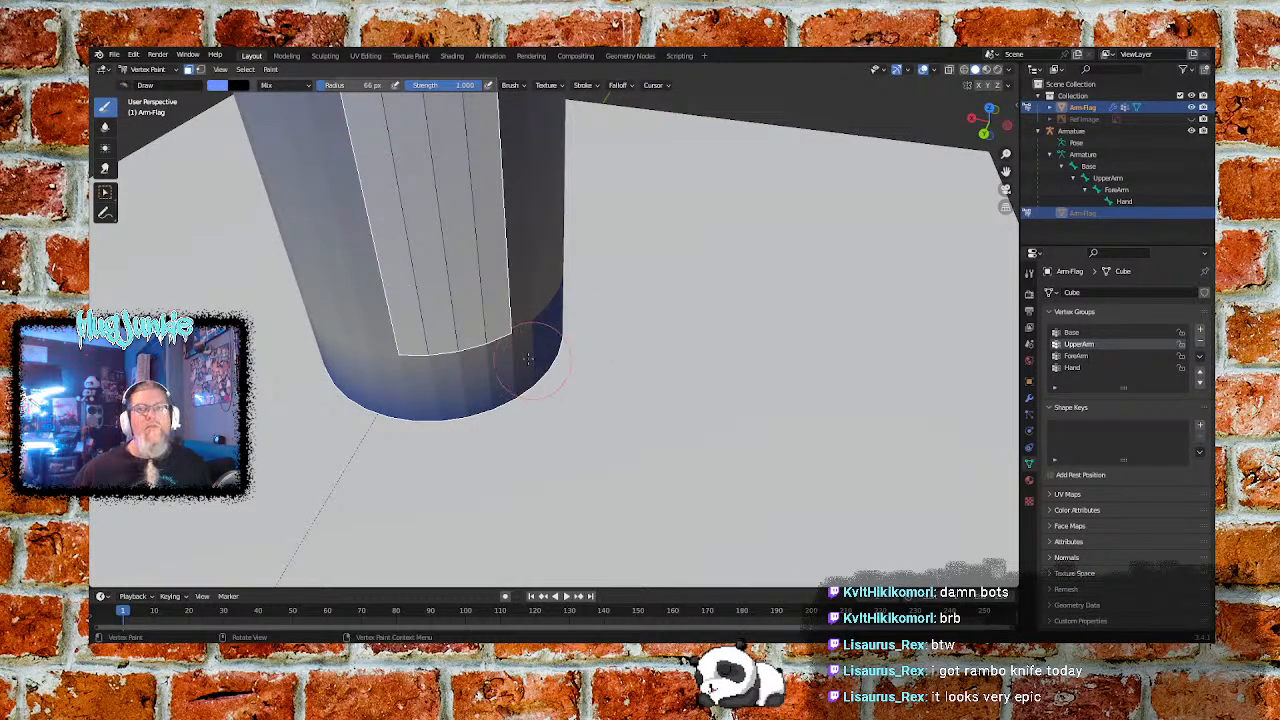
Select the last four tall faces and fill the entire selection blue using Set Vertex Colors
left_click(418, 332, "shift")
left_click(439, 329, "shift")
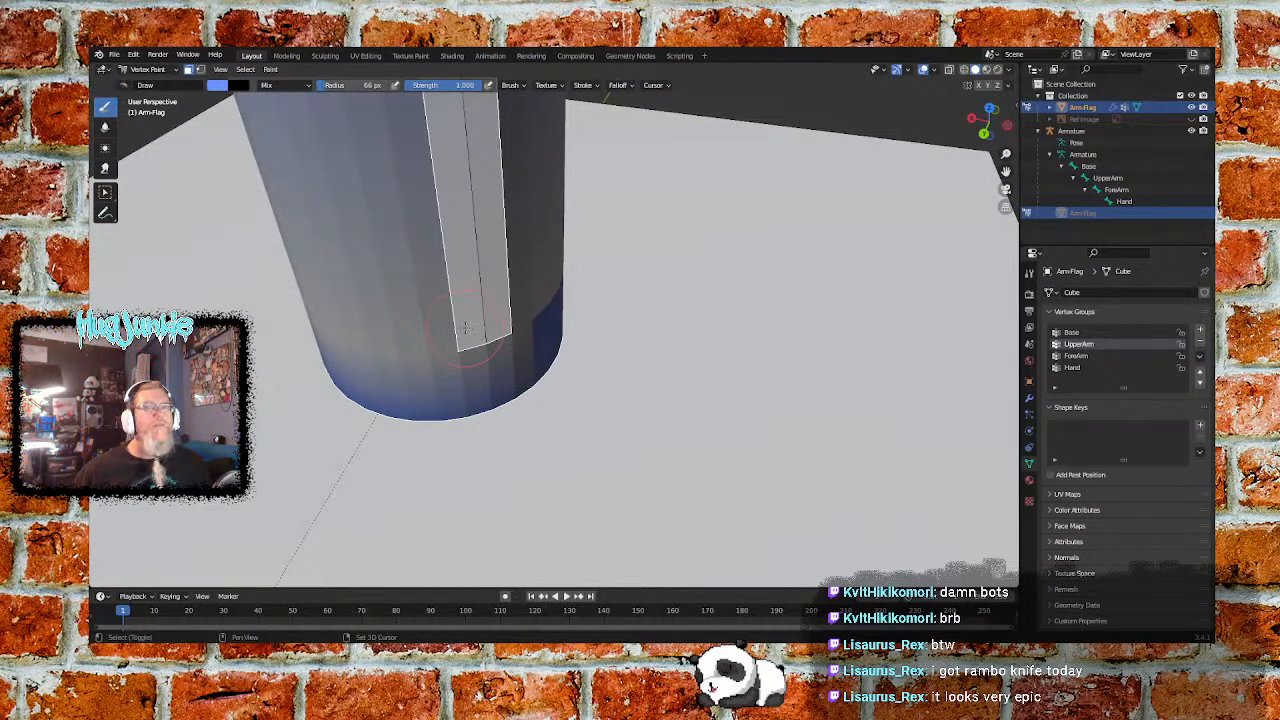
left_click(465, 328, "shift")
left_click(490, 318, "shift")
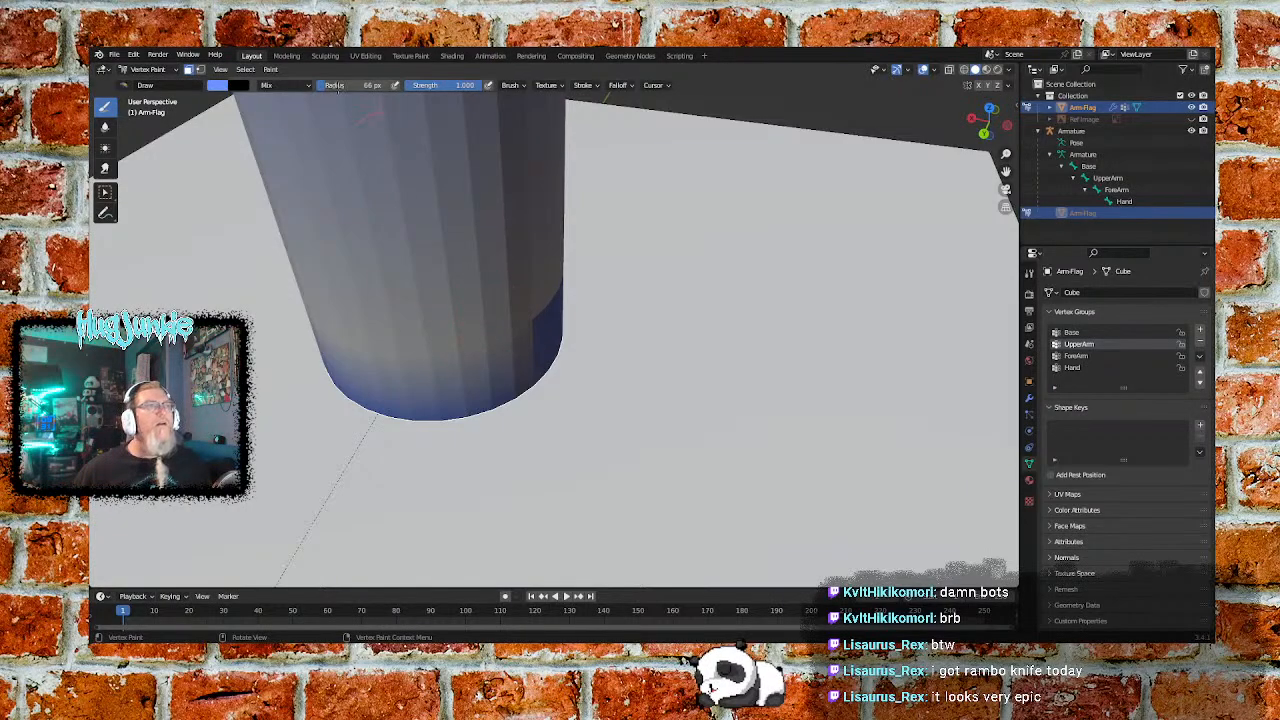
left_click(270, 69)
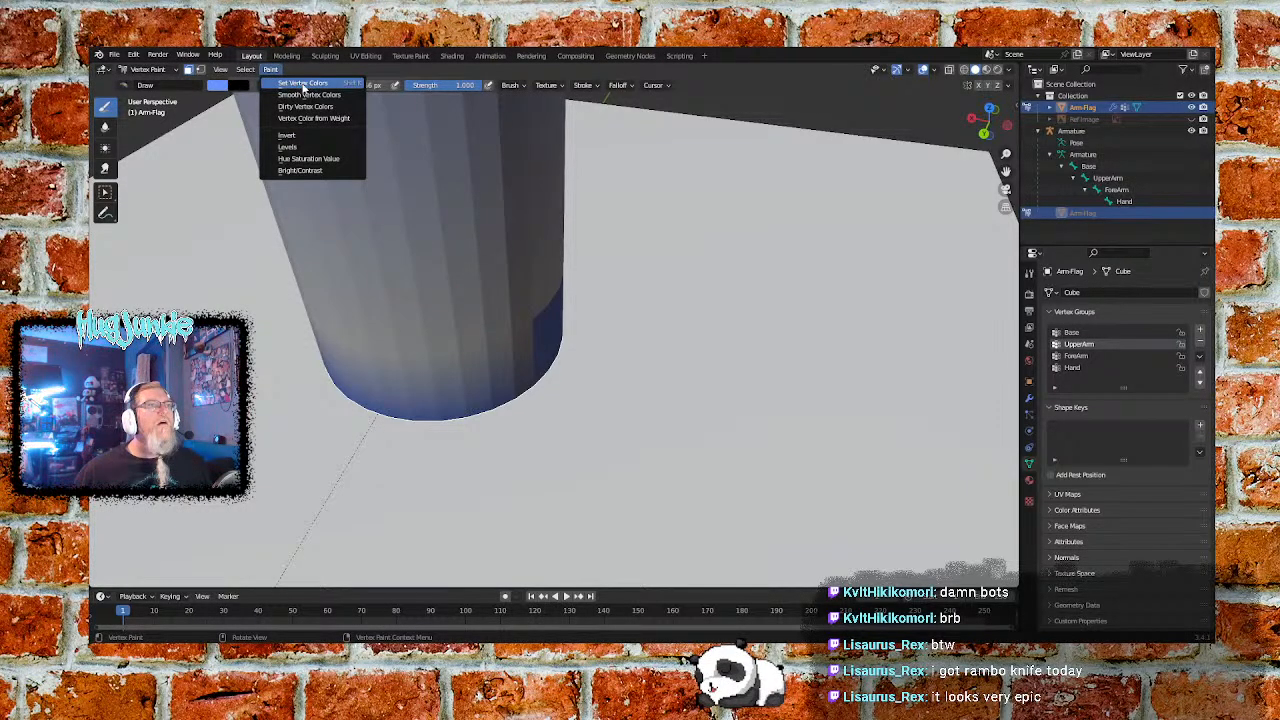
left_click(303, 88)
Add the first four columns above the blue section to the selection, covering both narrow rings and the tall band above them
scroll(500, 286, "down", 6)
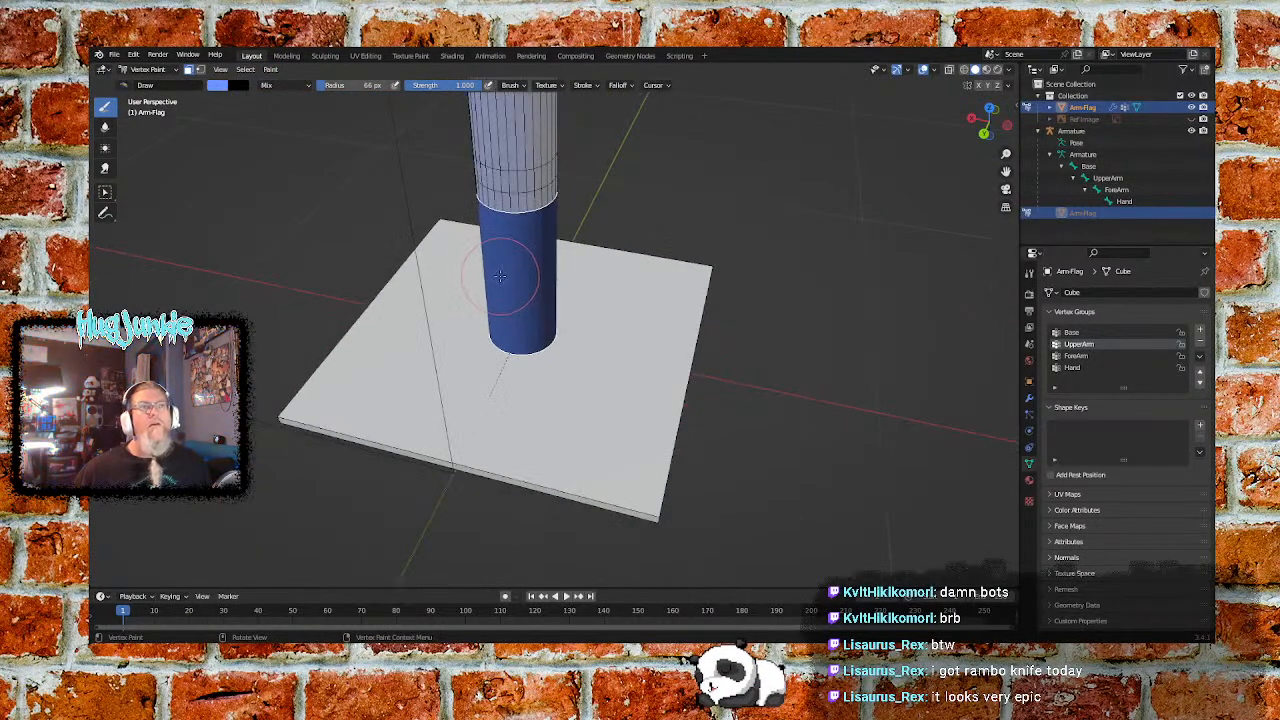
middle_click_drag(429, 257, 580, 268)
scroll(586, 251, "up", 2)
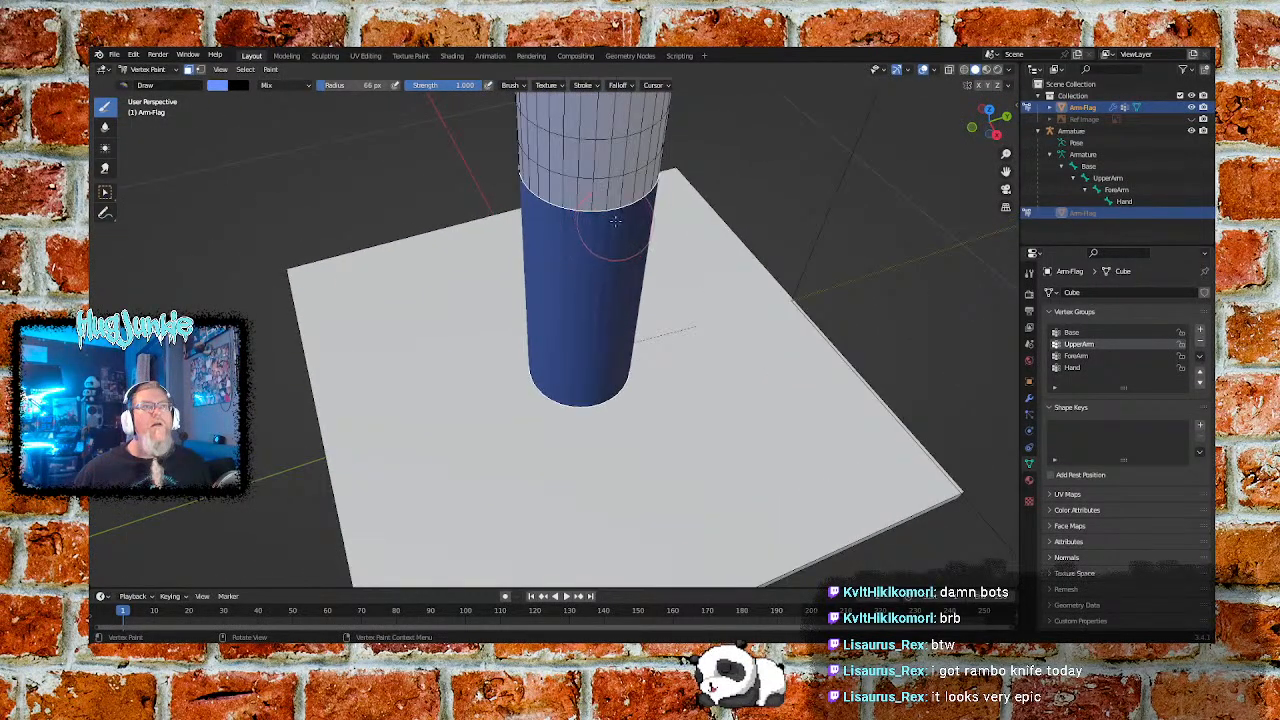
middle_click_drag(638, 209, 521, 355)
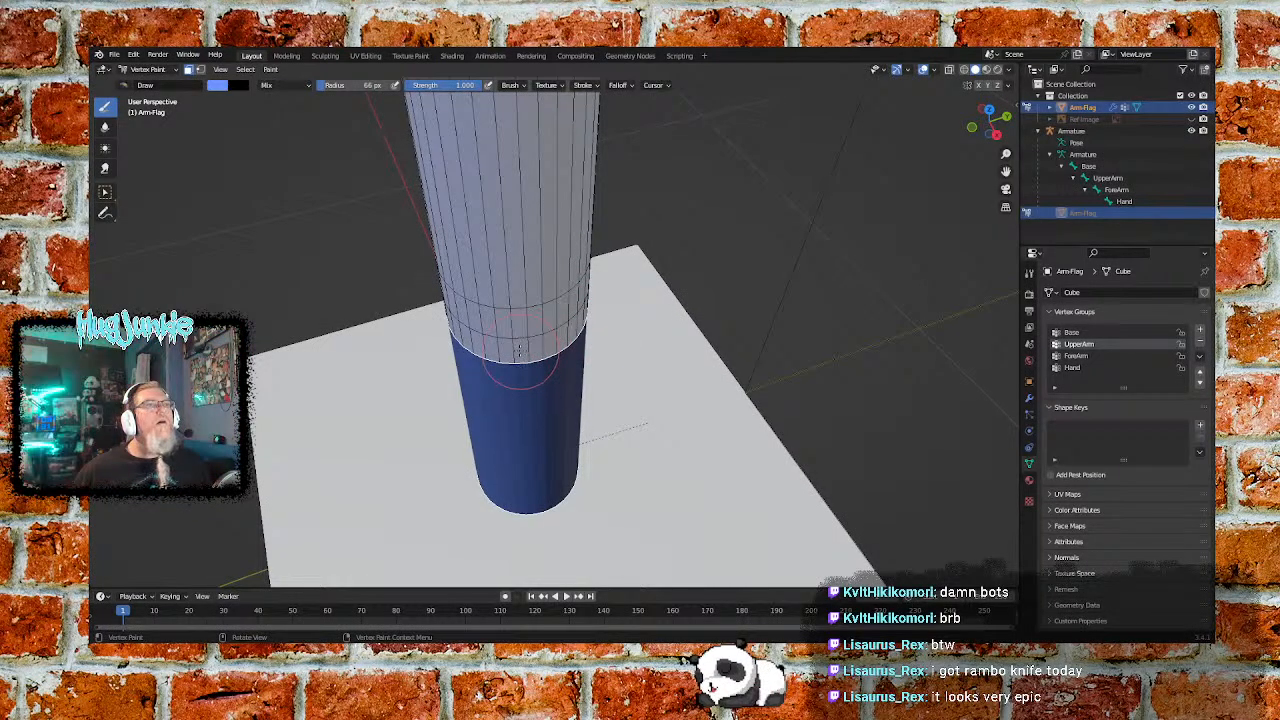
left_click_drag(521, 352, 528, 297)
left_click(532, 296, "shift")
left_click(533, 323, "shift")
left_click(533, 341, "shift")
left_click(550, 339, "shift")
left_click(548, 317, "shift")
left_click(549, 293, "shift")
left_click(560, 292, "shift")
left_click(562, 307, "shift")
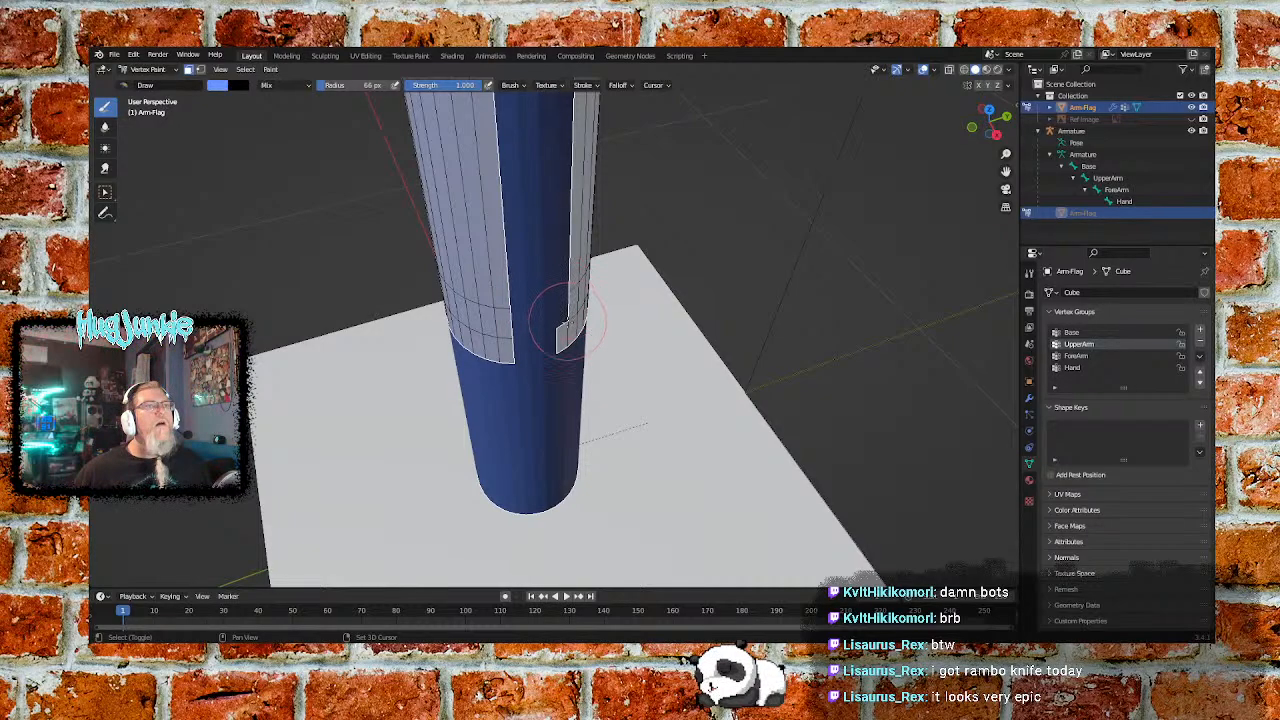
left_click(566, 333, "shift")
Add the next five columns of both narrow rings and the tall band to the selection, moving around the arm
mouse_move(566, 330)
middle_mouse_down()
mouse_move(571, 311)
mouse_move(551, 323)
middle_mouse_up()
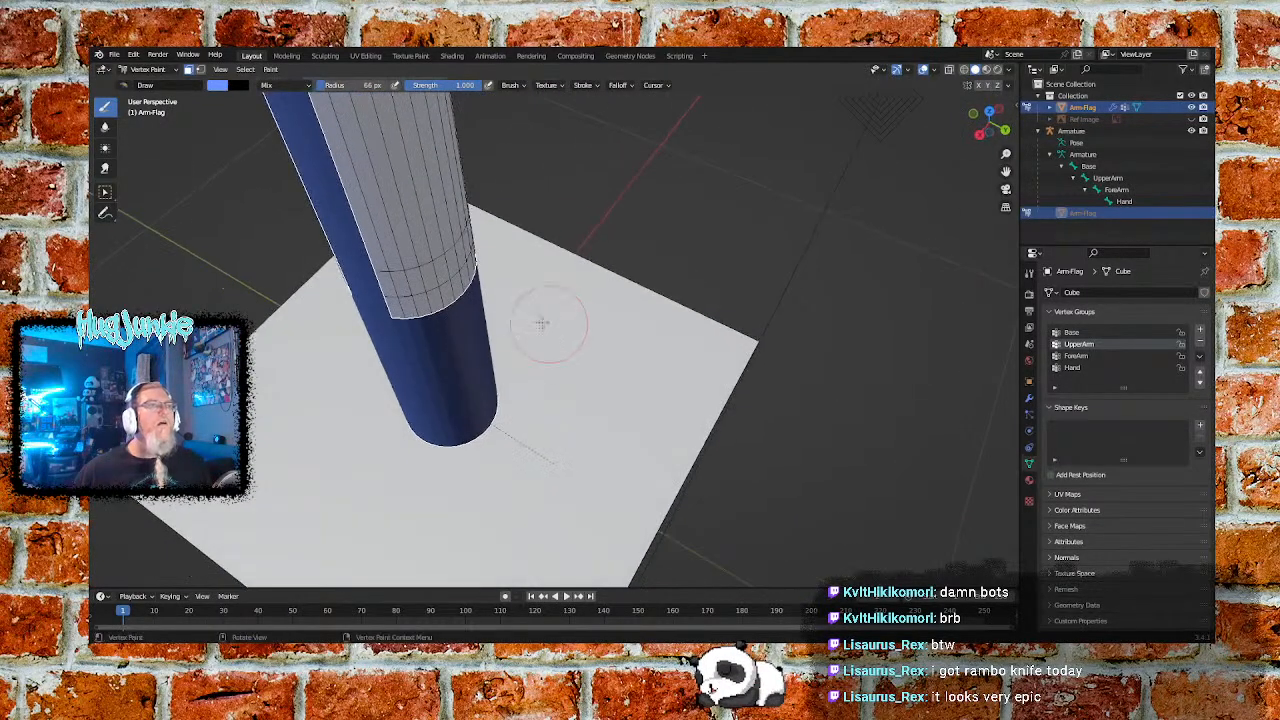
left_click(393, 260, "shift")
left_click(380, 262, "shift")
left_click(386, 287, "shift")
left_click(394, 308, "shift")
left_click(406, 306, "shift")
left_click(403, 284, "shift")
left_click(398, 266, "shift")
left_click(414, 282, "shift")
left_click(425, 303, "shift")
left_click(434, 295, "shift")
left_click(428, 278, "shift")
left_click(424, 260, "shift")
left_click(435, 259, "shift")
left_click(442, 272, "shift")
Select four further columns across the two narrow rings and the tall band on the arm's next side
middle_click_drag(449, 286, 420, 165)
left_click(410, 162, "shift")
left_click(408, 183, "shift")
left_click(410, 183, "shift")
left_click(417, 183, "shift")
left_click(426, 204, "shift")
left_click(436, 203, "shift")
left_click(432, 185, "shift")
left_click(431, 166, "shift")
left_click(437, 169, "shift")
left_click(446, 185, "shift")
left_click(452, 199, "shift")
Rotate around the arm and add four more columns of the narrow rings and tall band to the selection
middle_click_drag(526, 192, 466, 197)
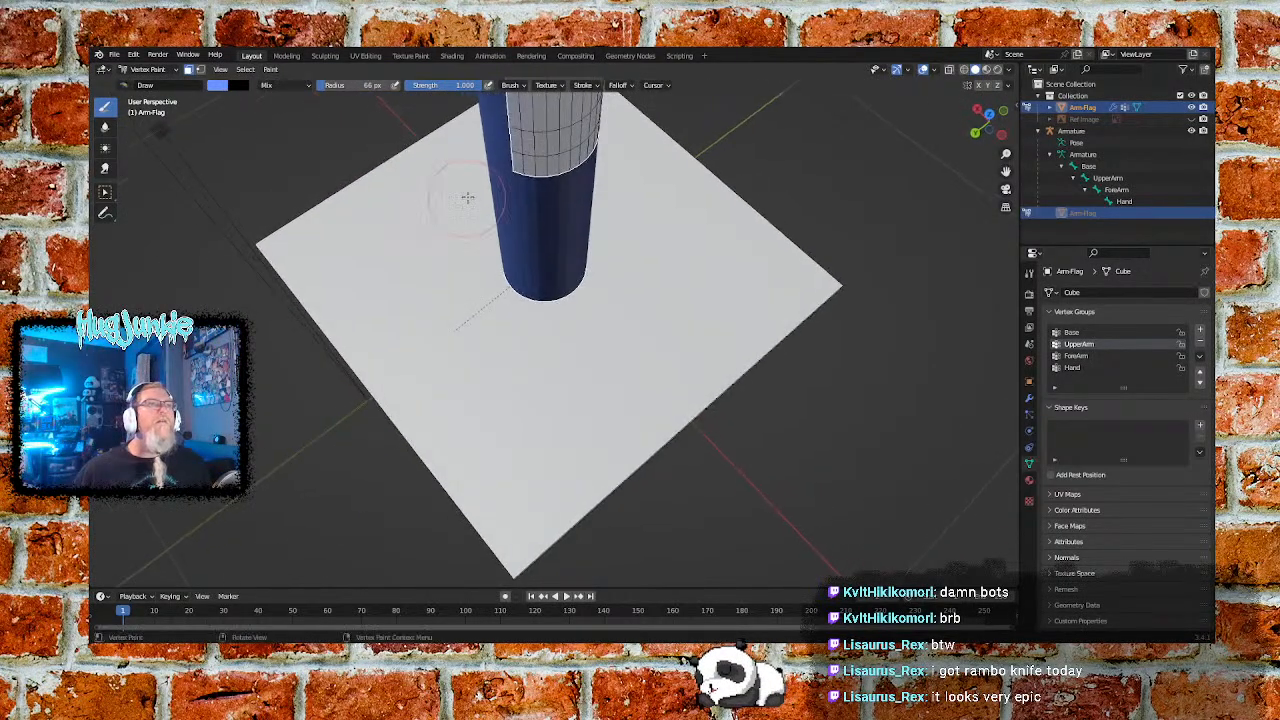
left_click(515, 114, "shift")
left_click(516, 143, "shift")
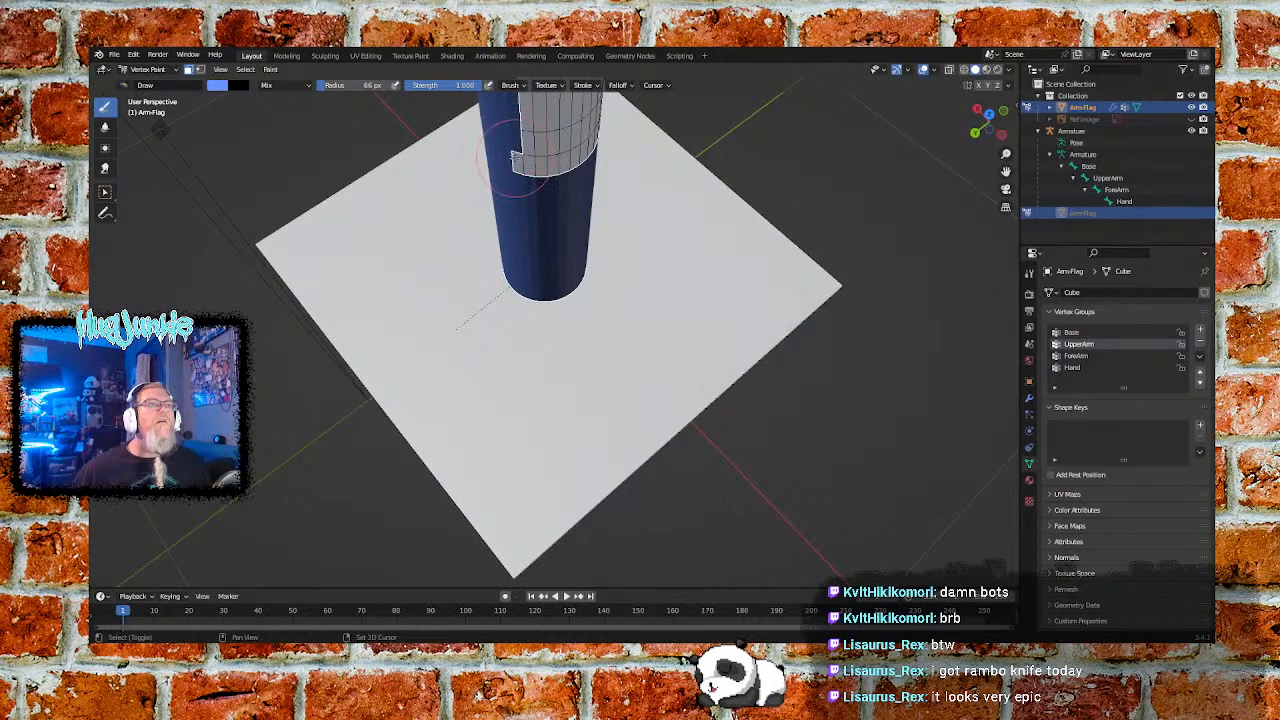
left_click(518, 163, "shift")
left_click(525, 163, "shift")
left_click(527, 144, "shift")
left_click(531, 119, "shift")
left_click(538, 127, "shift")
left_click(539, 149, "shift")
left_click(541, 164, "shift")
left_click(550, 163, "shift")
left_click(550, 143, "shift")
left_click(551, 121, "shift")
Add two more columns of the narrow rings and the tall band to the selection on the arm's next side
middle_click_drag(660, 186, 607, 206)
left_click(642, 176, "shift")
left_click(637, 197, "shift")
left_click(634, 212, "shift")
left_click(643, 216, "shift")
left_click(649, 198, "shift")
left_click(654, 181, "shift")
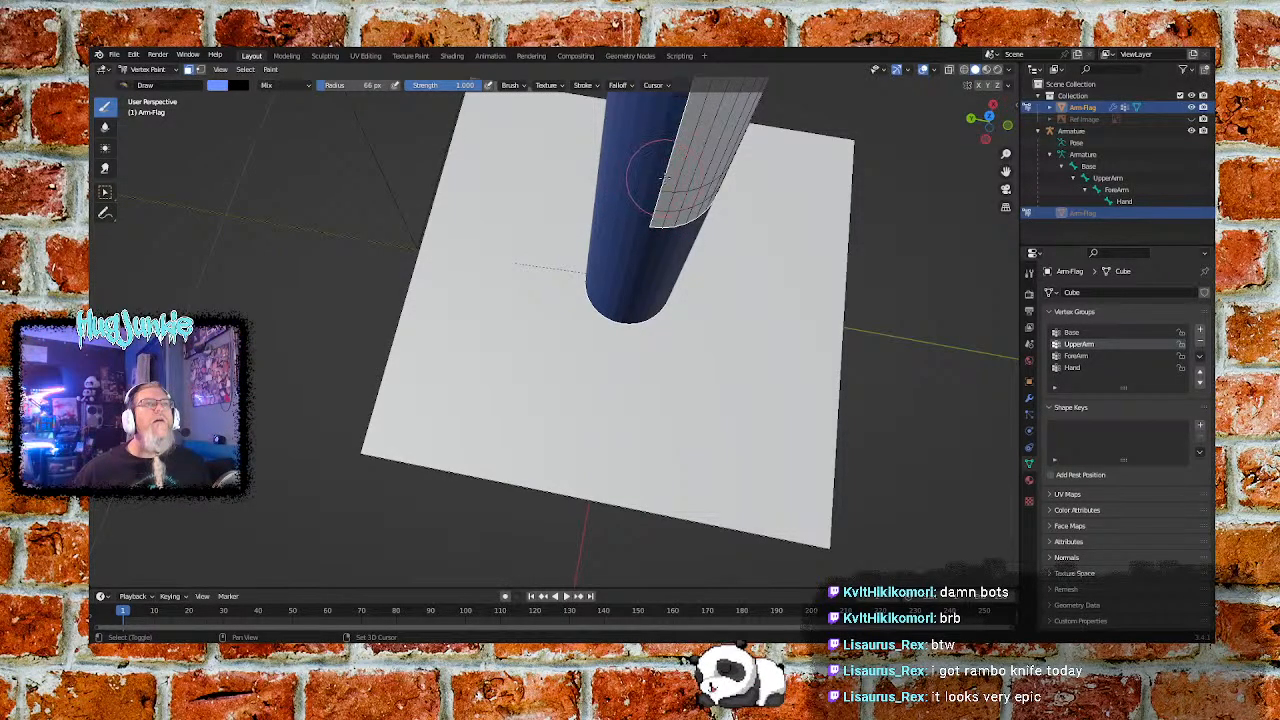
Add the two columns beside the previous ones to the selection, across both narrow rings and the tall band
left_click(667, 183, "shift")
left_click(663, 202, "shift")
left_click(654, 219, "shift")
left_click(667, 217, "shift")
left_click(676, 201, "shift")
Continue around the arm, adding the next group of ring and tall-band columns along the still-masked strip to the selection
middle_click_drag(675, 185, 672, 212)
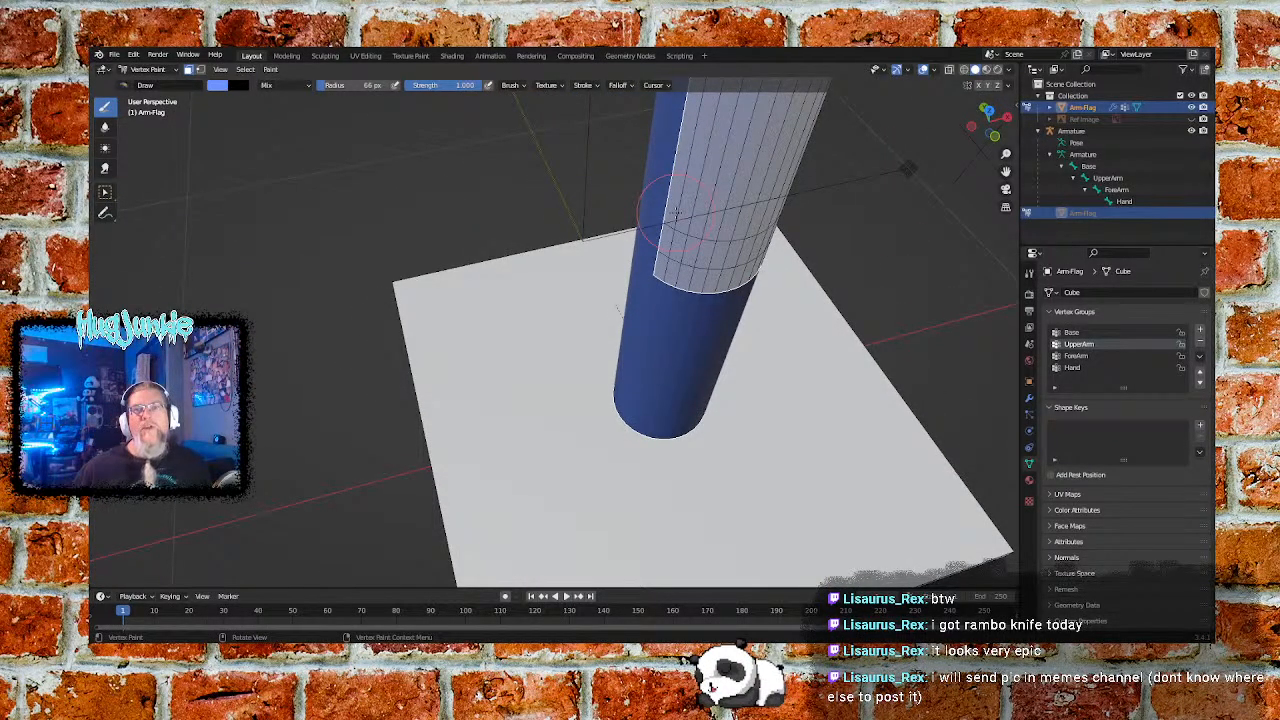
left_click(667, 230, "shift")
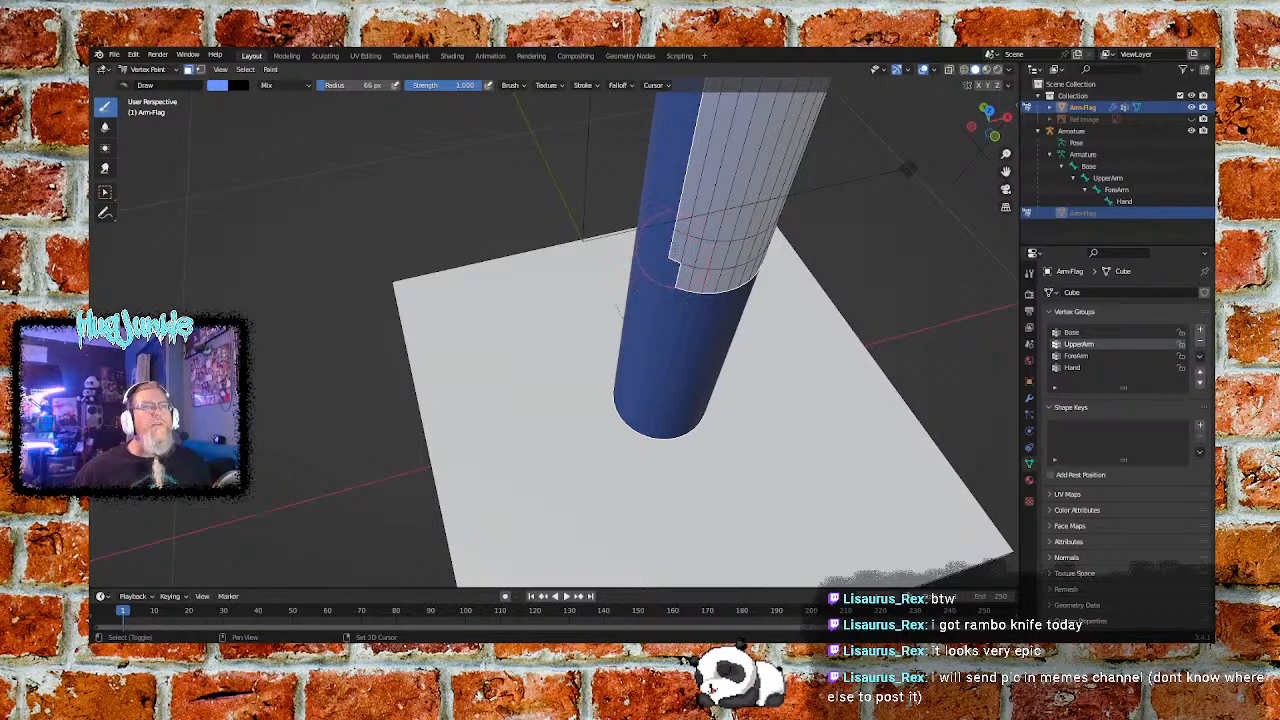
left_click(690, 232, "shift")
left_click(697, 237, "shift")
left_click(684, 274, "shift")
left_click(697, 275, "shift")
left_click(704, 258, "shift")
left_click(710, 234, "shift")
left_click(724, 232, "shift")
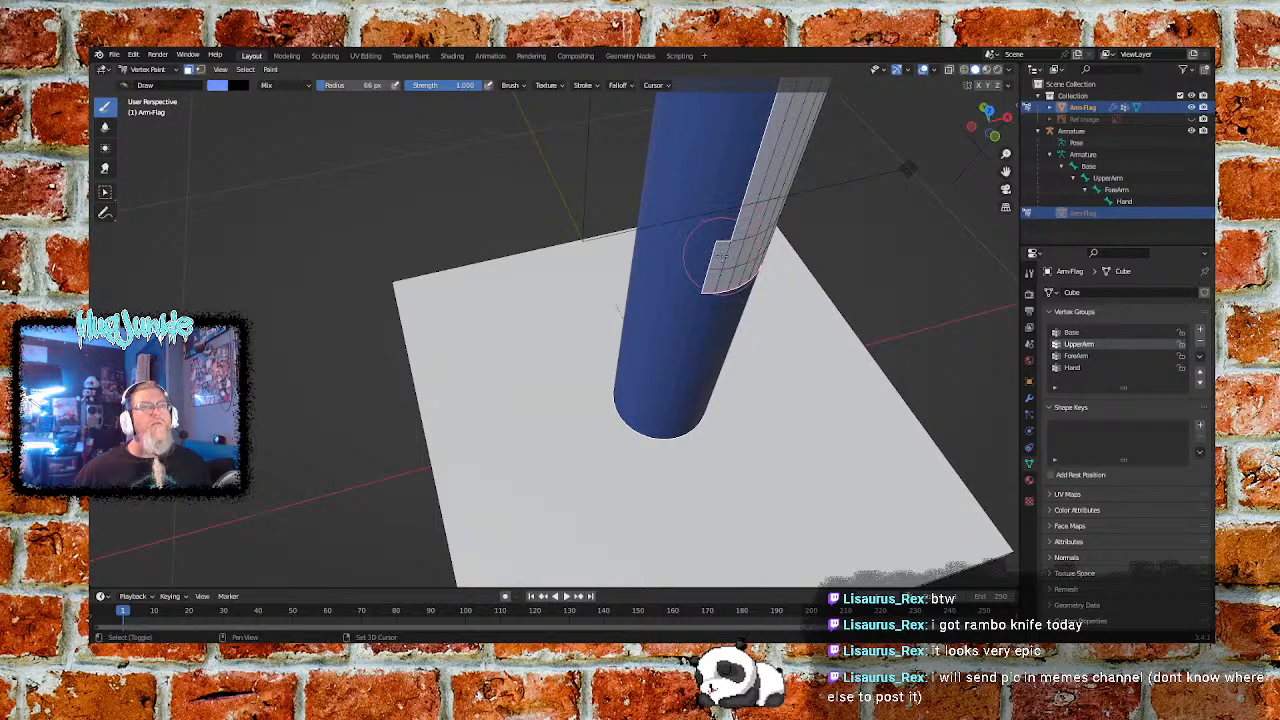
left_click(717, 255, "shift")
left_click(711, 279, "shift")
Add the first two columns of the last masked strip to the selection, covering the tall band and both narrow rings
middle_click_drag(747, 275, 691, 266)
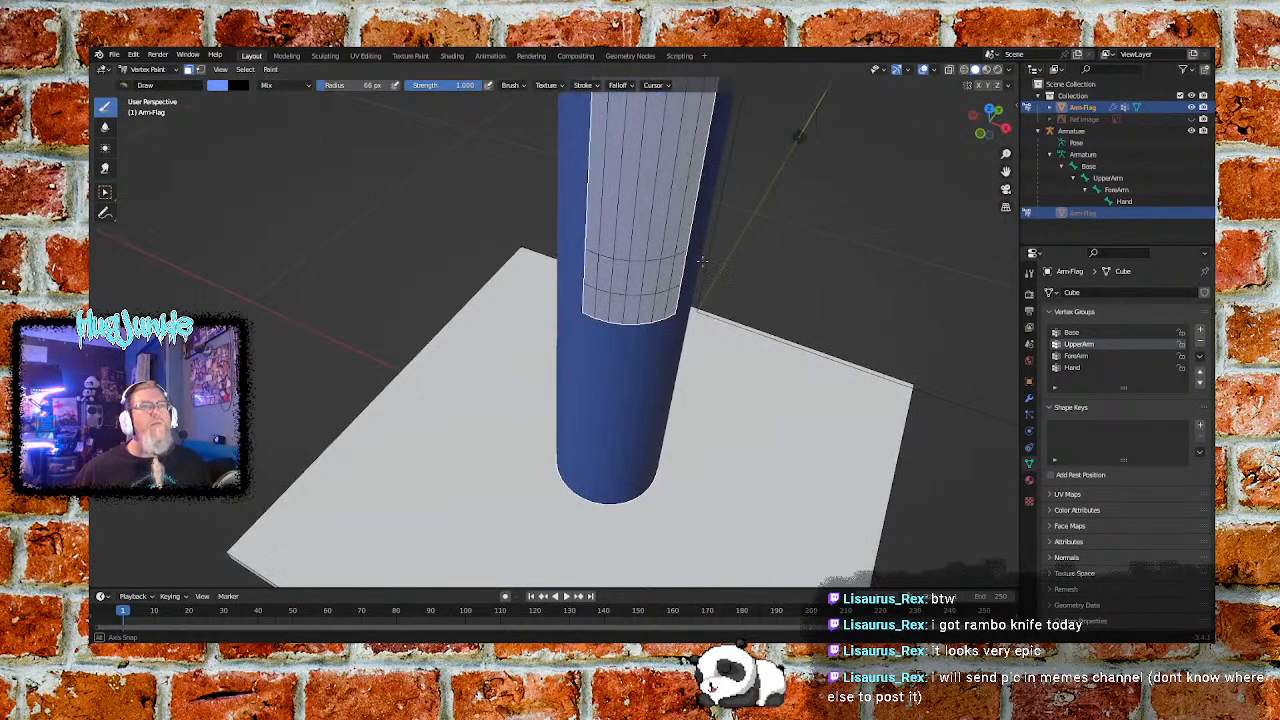
left_click(593, 245, "shift")
left_click(590, 262, "shift")
left_click(587, 293, "shift")
left_click(600, 302, "shift")
left_click(604, 280, "shift")
left_click(609, 262, "shift")
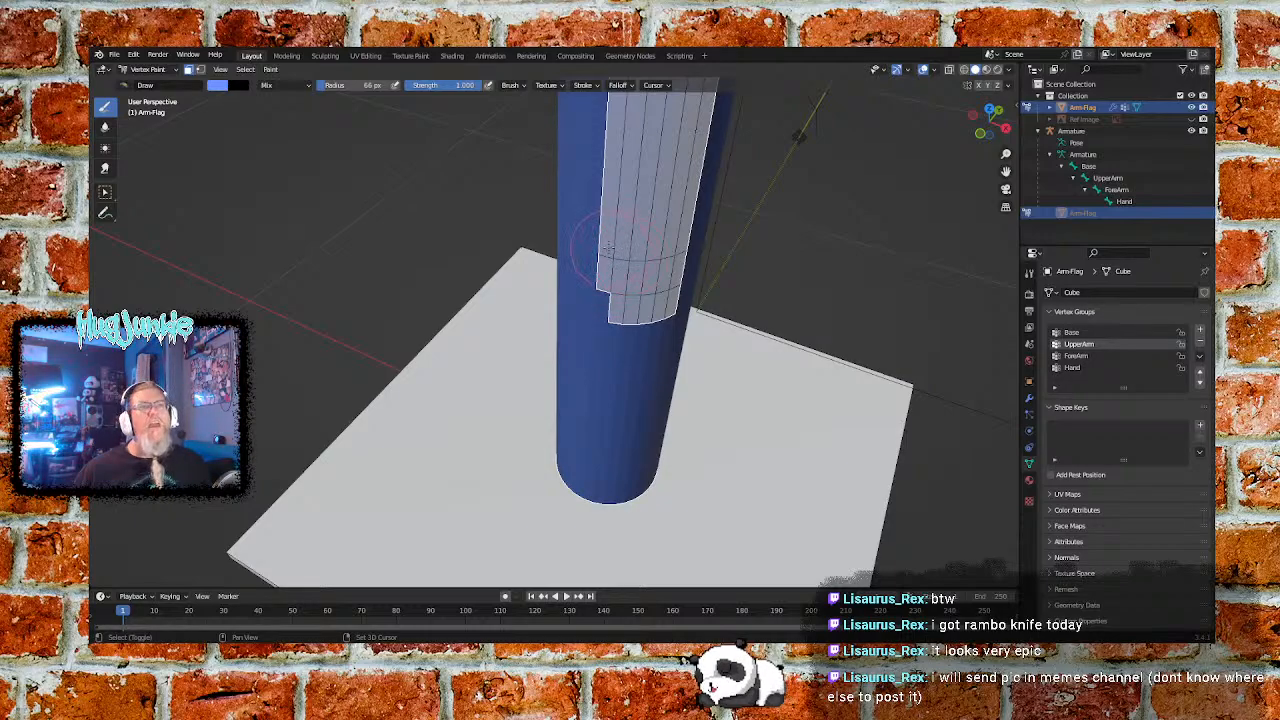
left_click(609, 251, "shift")
left_click(606, 271, "shift")
Add the three middle columns of the last masked strip to the selection, from the tall band down through both rings
left_click(625, 250, "shift")
left_click(620, 281, "shift")
left_click(619, 305, "shift")
left_click(628, 304, "shift")
left_click(632, 280, "shift")
left_click(637, 254, "shift")
left_click(652, 254, "shift")
left_click(651, 274, "shift")
left_click(647, 304, "shift")
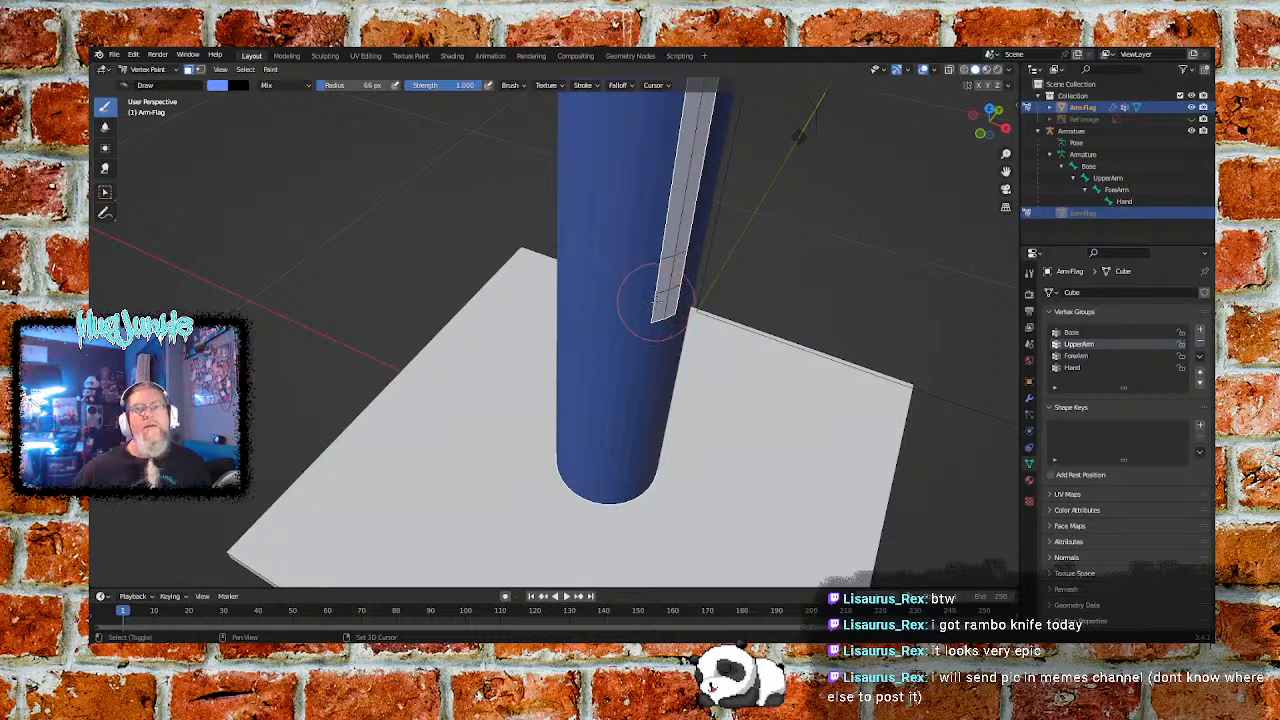
Add the final two columns of both narrow rings and the tall band, completing the selection around the arm
left_click(659, 304, "shift")
left_click(671, 300, "shift")
left_click(663, 283, "shift")
left_click(678, 277, "shift")
left_click(676, 245, "shift")
left_click(668, 250, "shift")
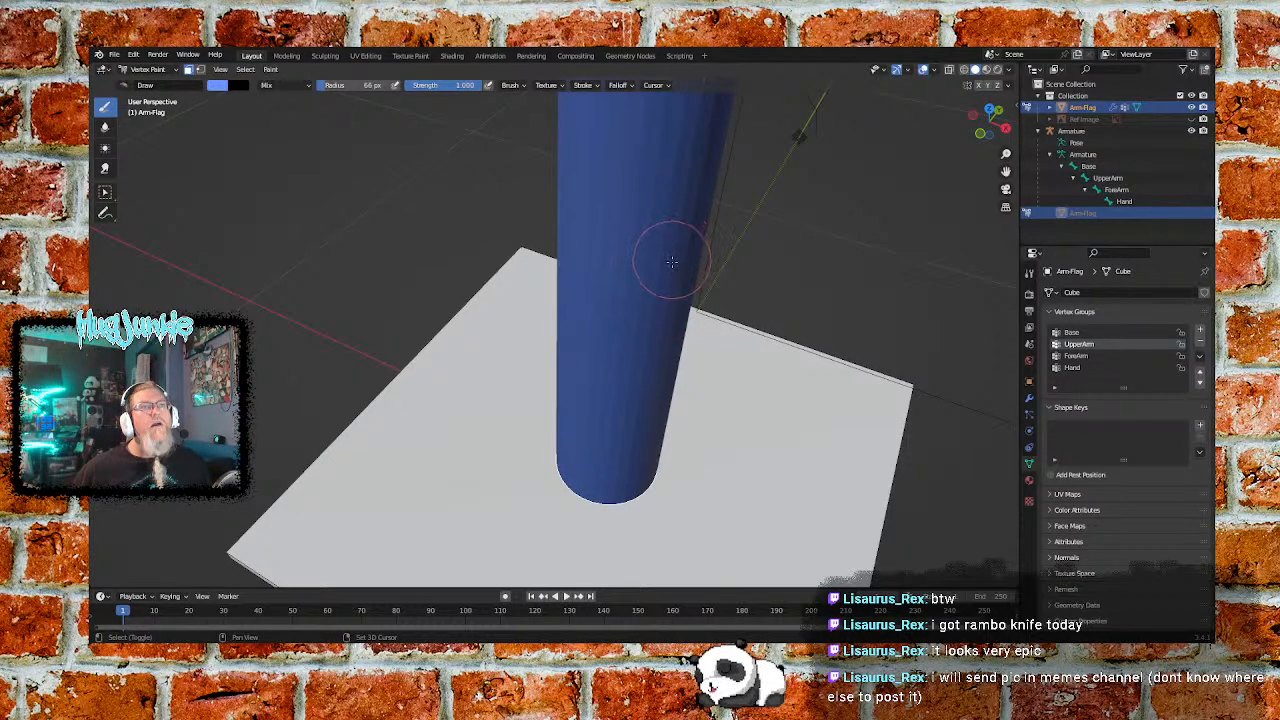
Set the vertex colors of the selected arm faces to the current blue
left_click(271, 70)
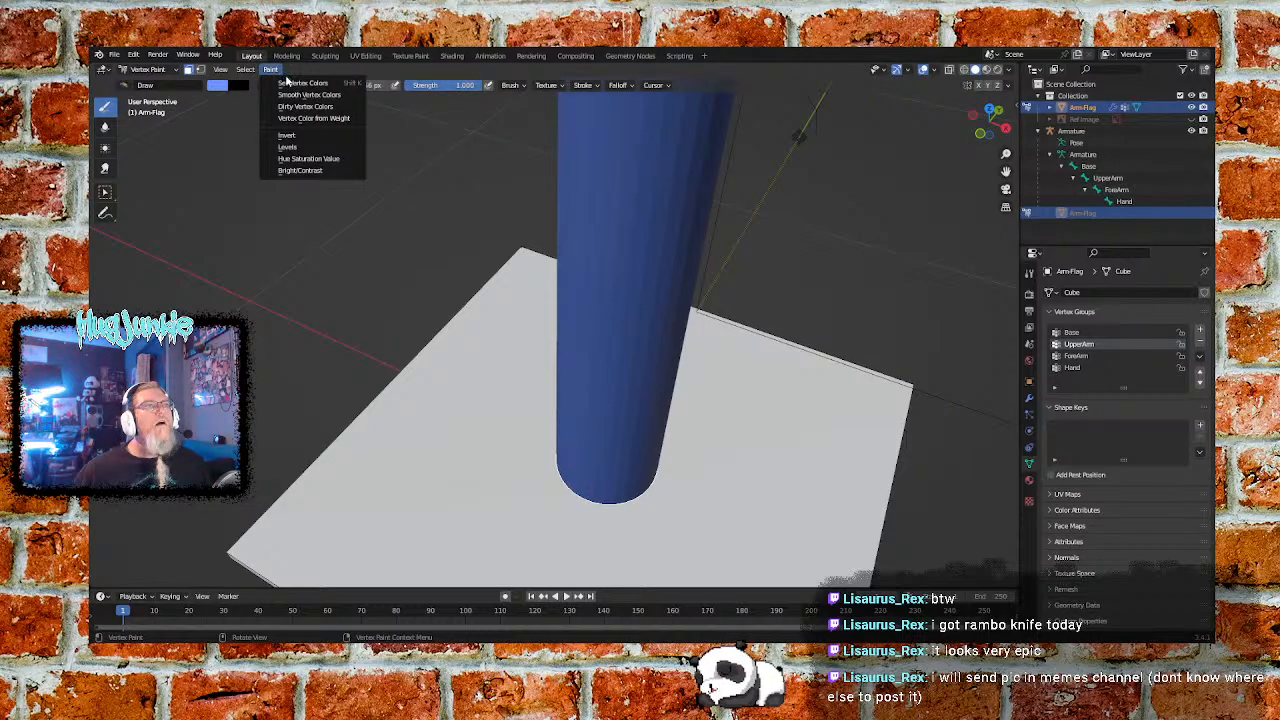
scroll(451, 229, "down", 5)
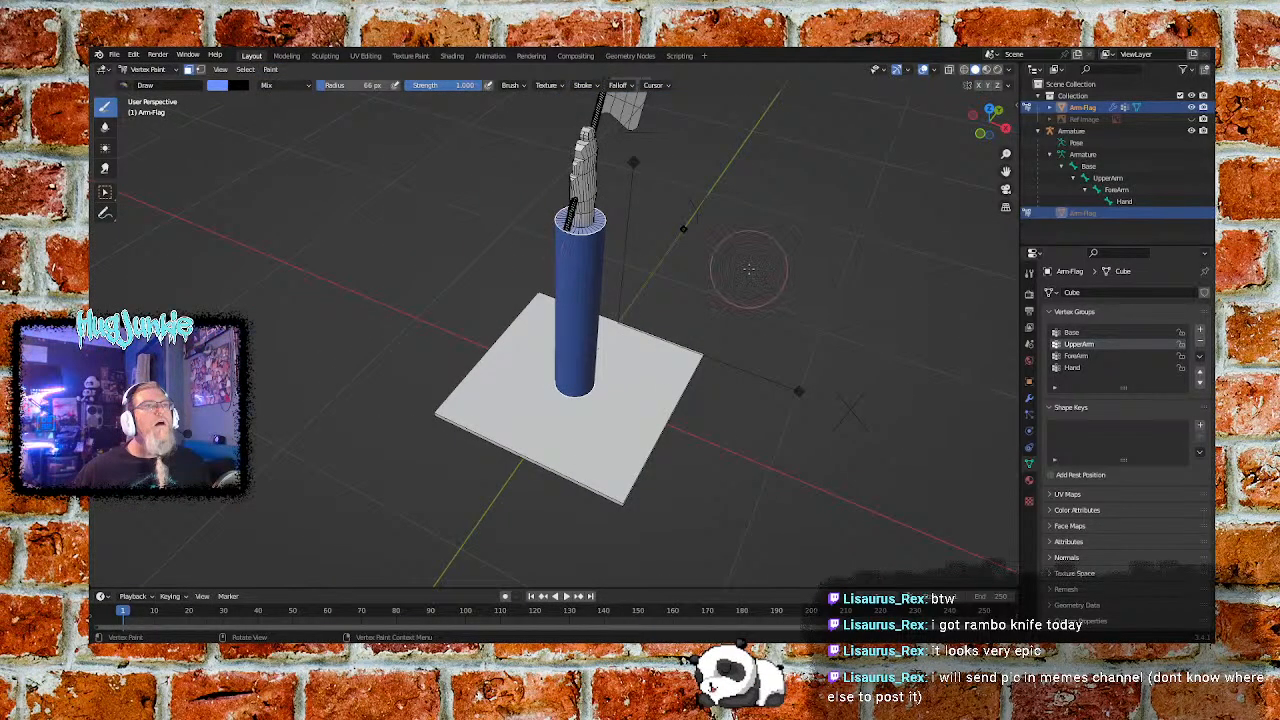
middle_click_drag(790, 290, 741, 276)
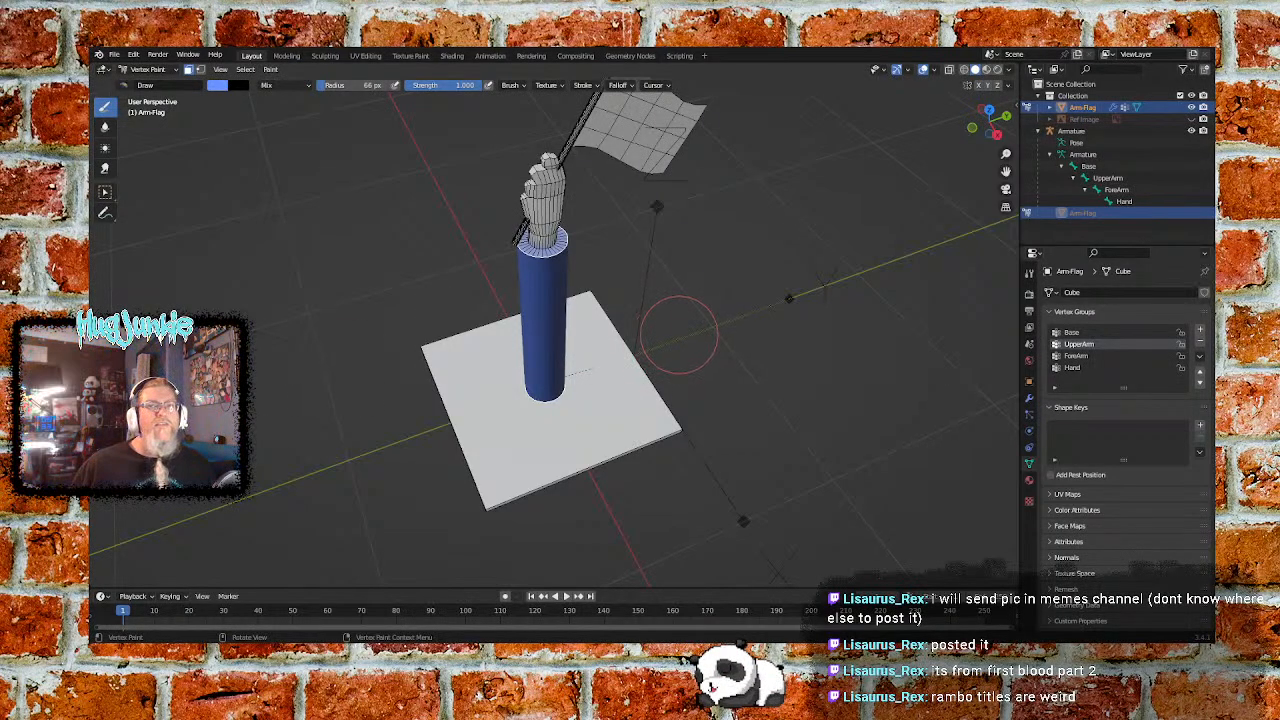
mouse_move(690, 345)
middle_mouse_down("shift")
mouse_move(698, 313)
mouse_move(694, 367)
mouse_move(680, 265)
mouse_move(675, 327)
middle_mouse_up("shift")
mouse_move(769, 298)
middle_mouse_down()
mouse_move(772, 262)
mouse_move(800, 326)
mouse_move(787, 309)
middle_mouse_up()
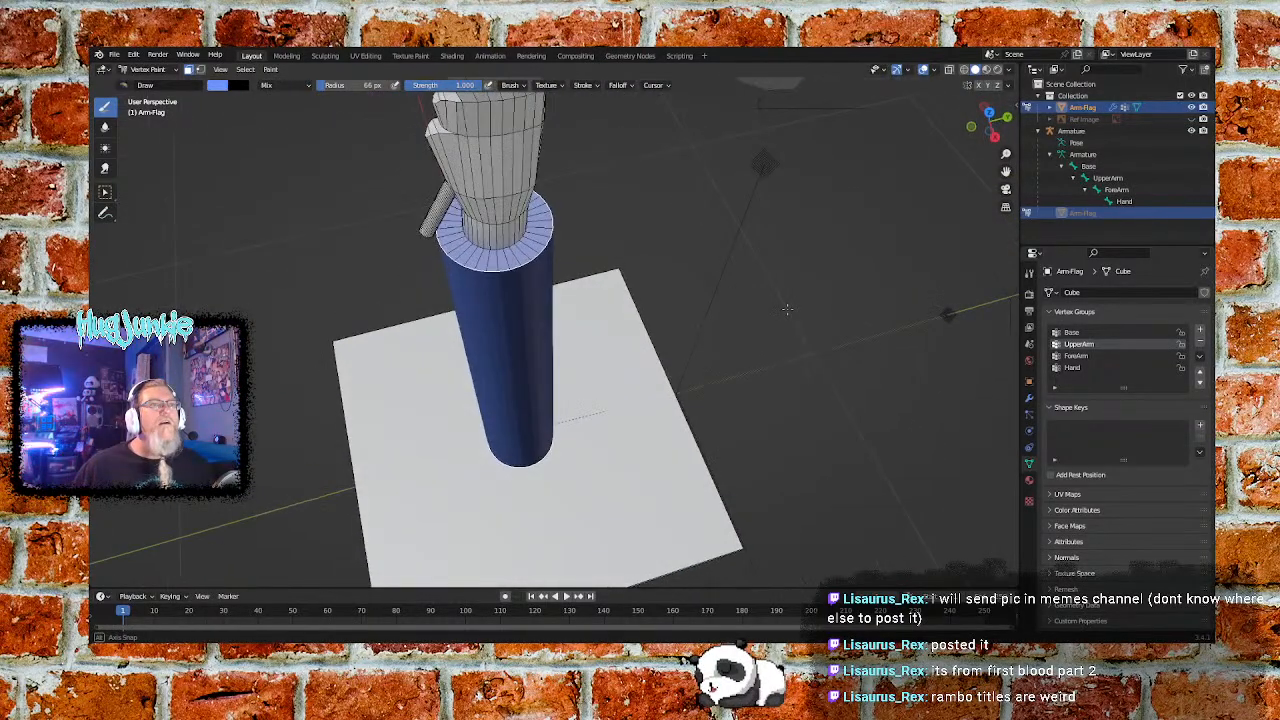
Turn face masking off to inspect the arm's coloring without the overlay, and turn it back on
left_click(189, 71)
left_click(189, 71)
left_click(189, 71)
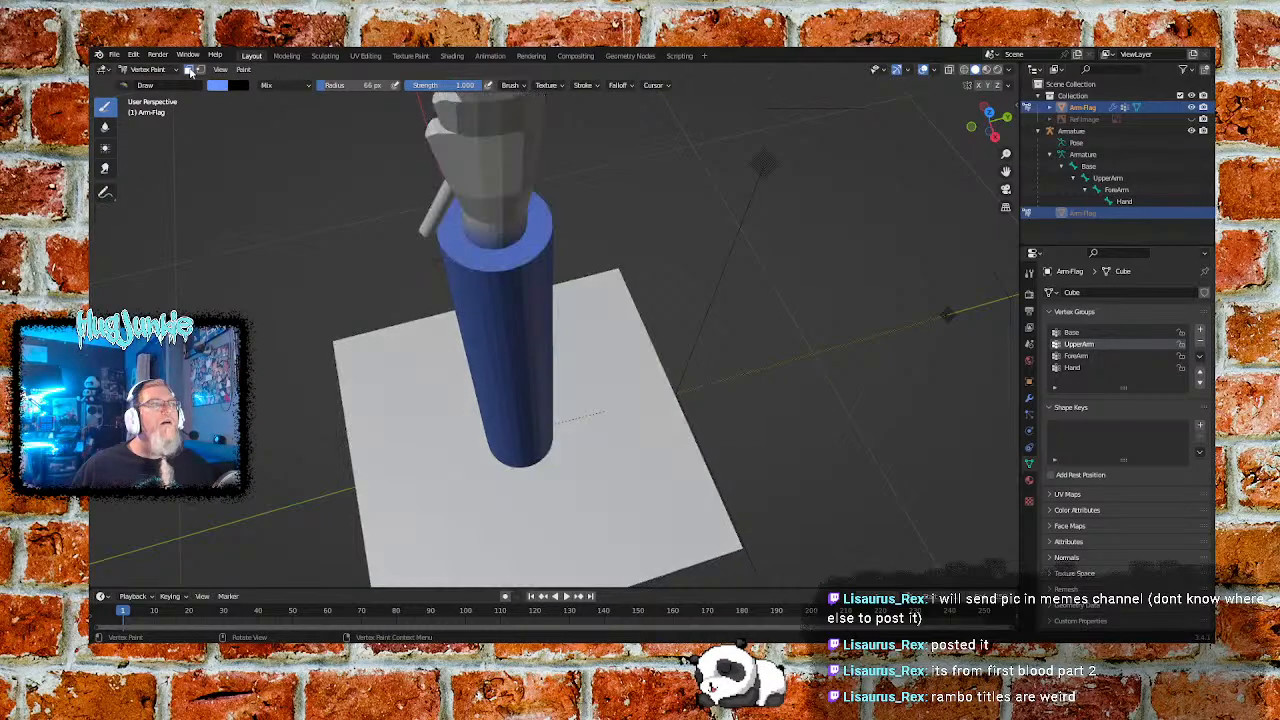
middle_click_drag(849, 371, 800, 362)
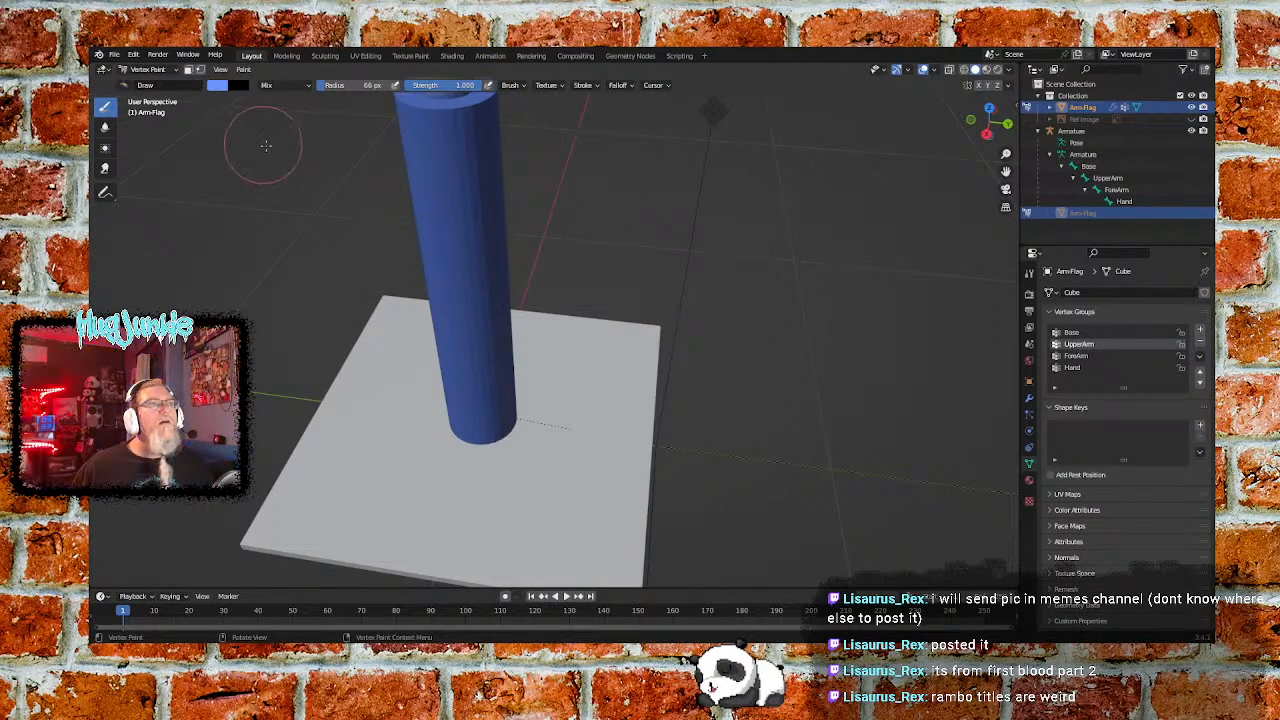
left_click(189, 71)
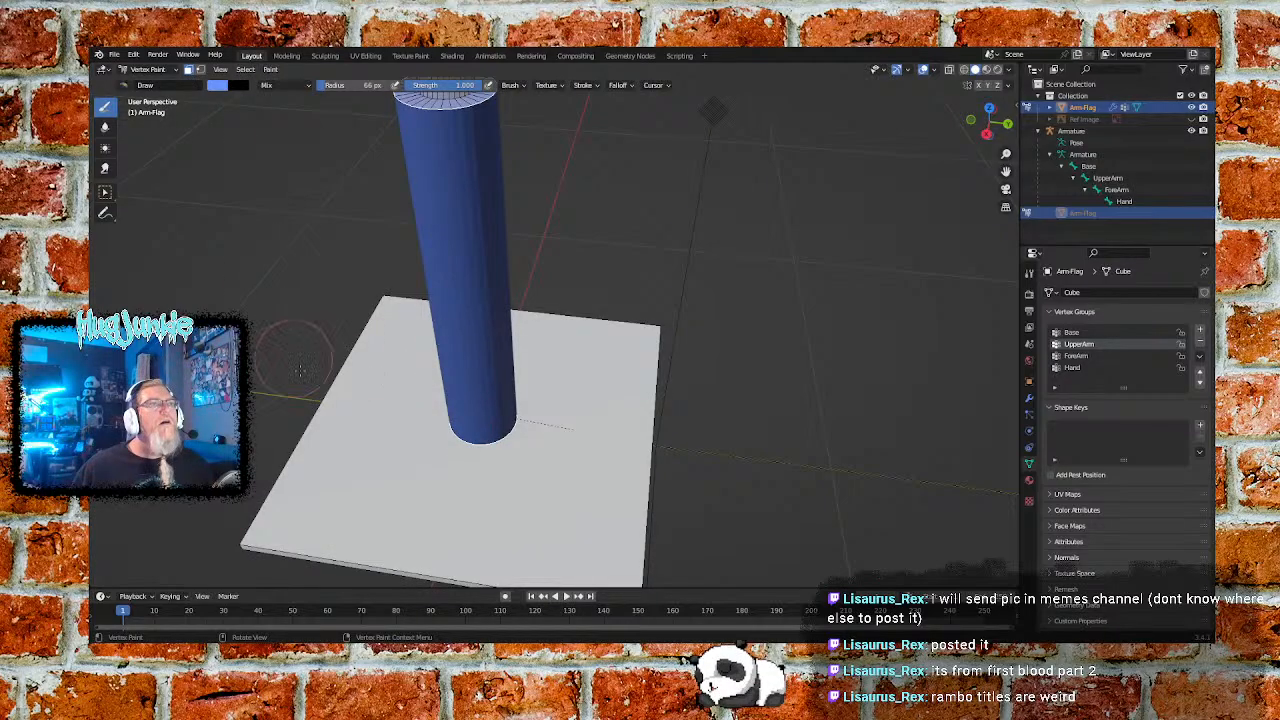
Select the base plate's top face and change the paint color to a neutral mid grey with hue 0 and saturation 0
left_click(393, 481, "shift")
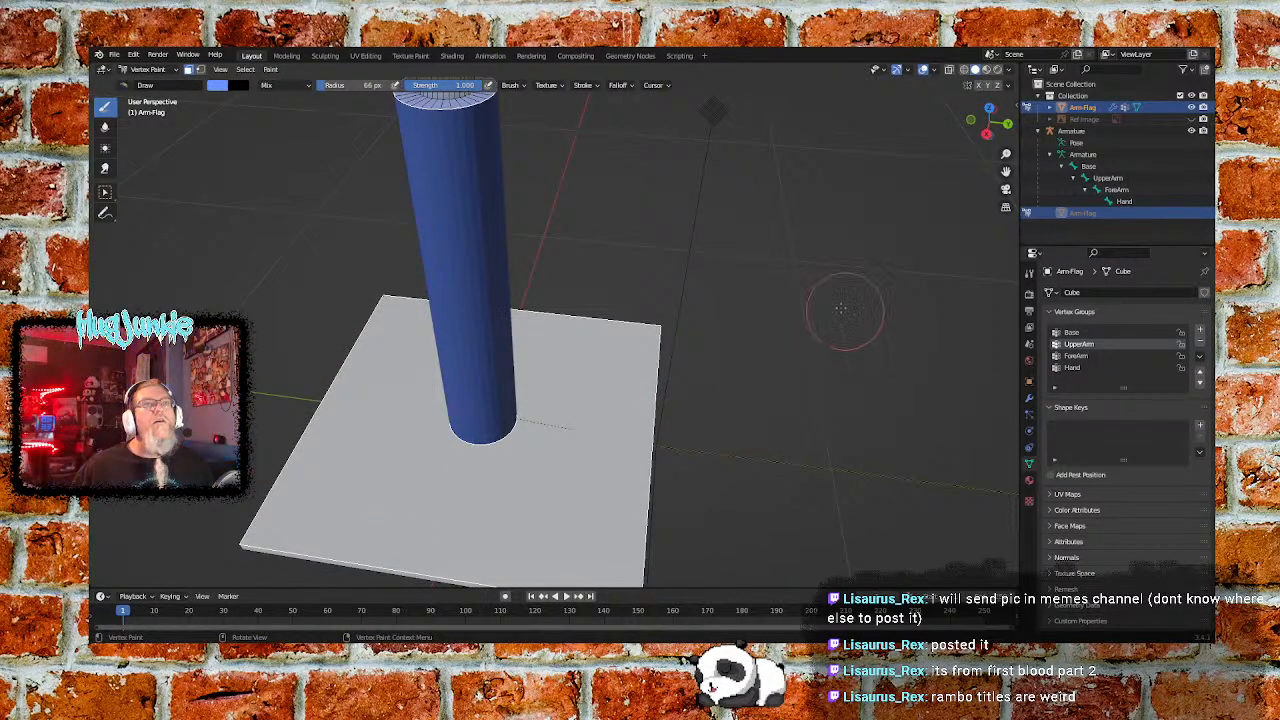
left_click(218, 87)
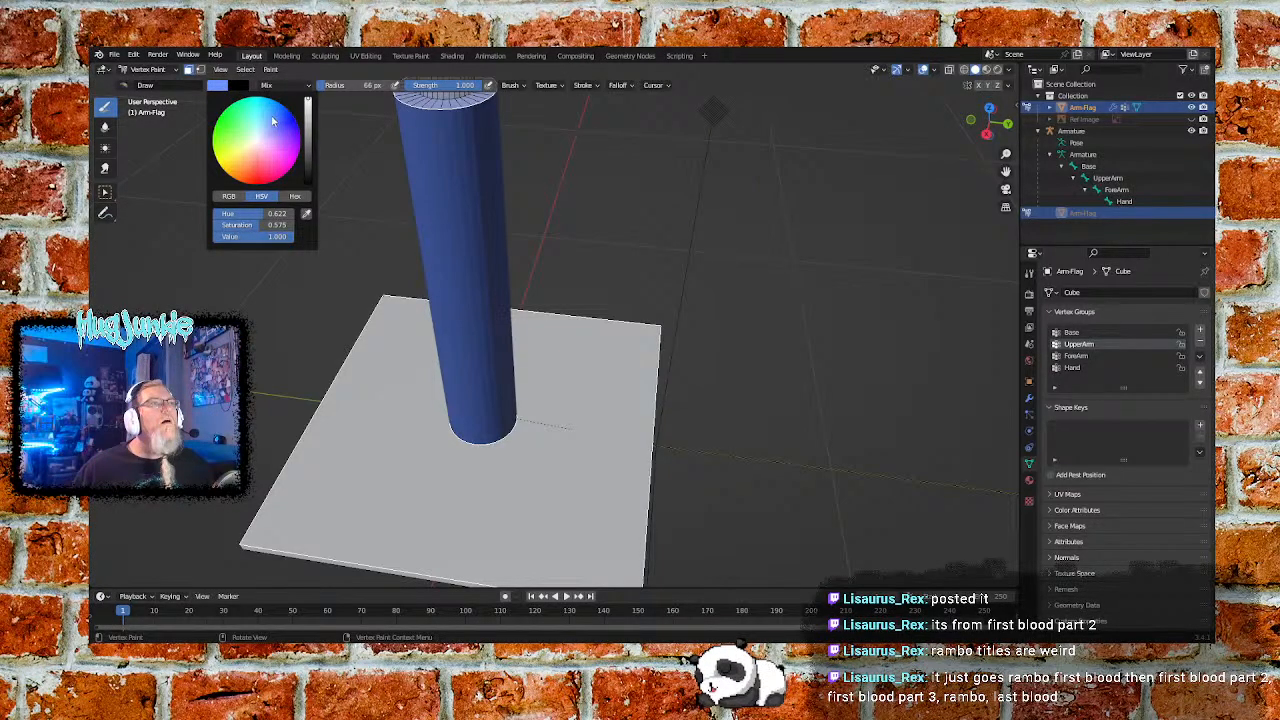
left_click_drag(270, 131, 255, 137)
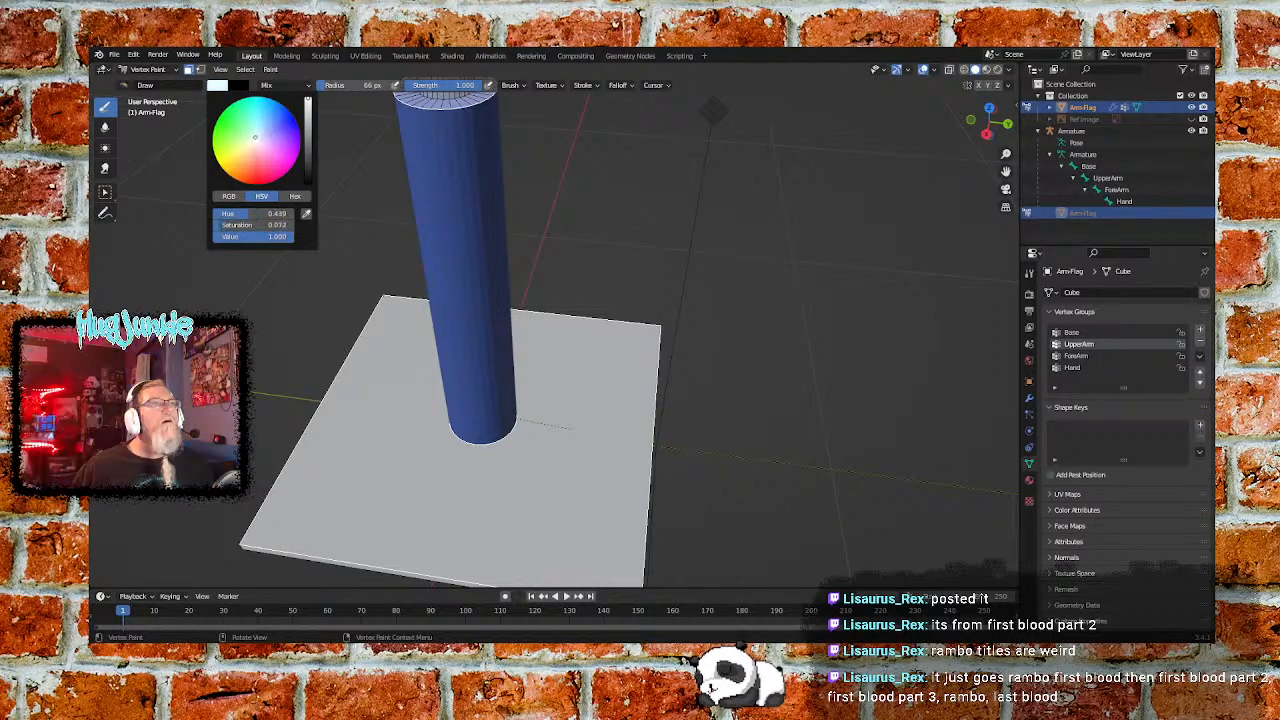
mouse_move(230, 214)
left_mouse_down()
mouse_move(212, 214)
mouse_move(218, 228)
left_mouse_up()
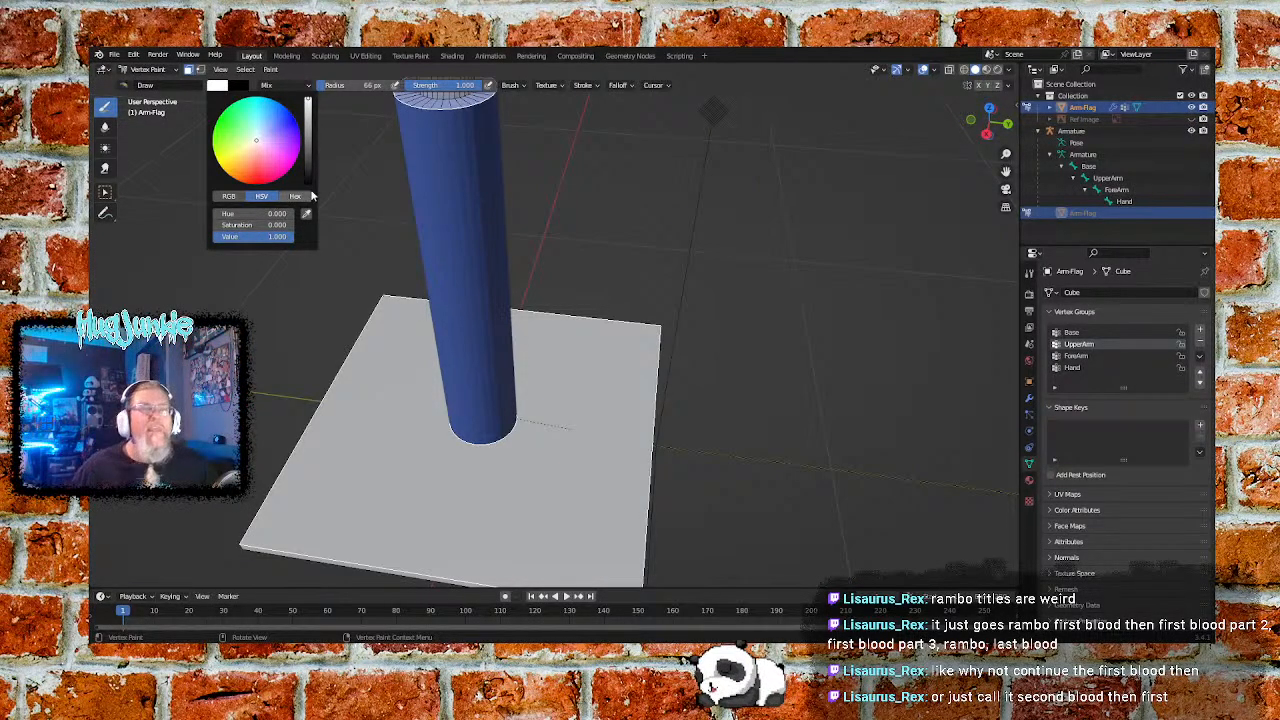
left_click(217, 86)
left_click_drag(309, 114, 308, 140)
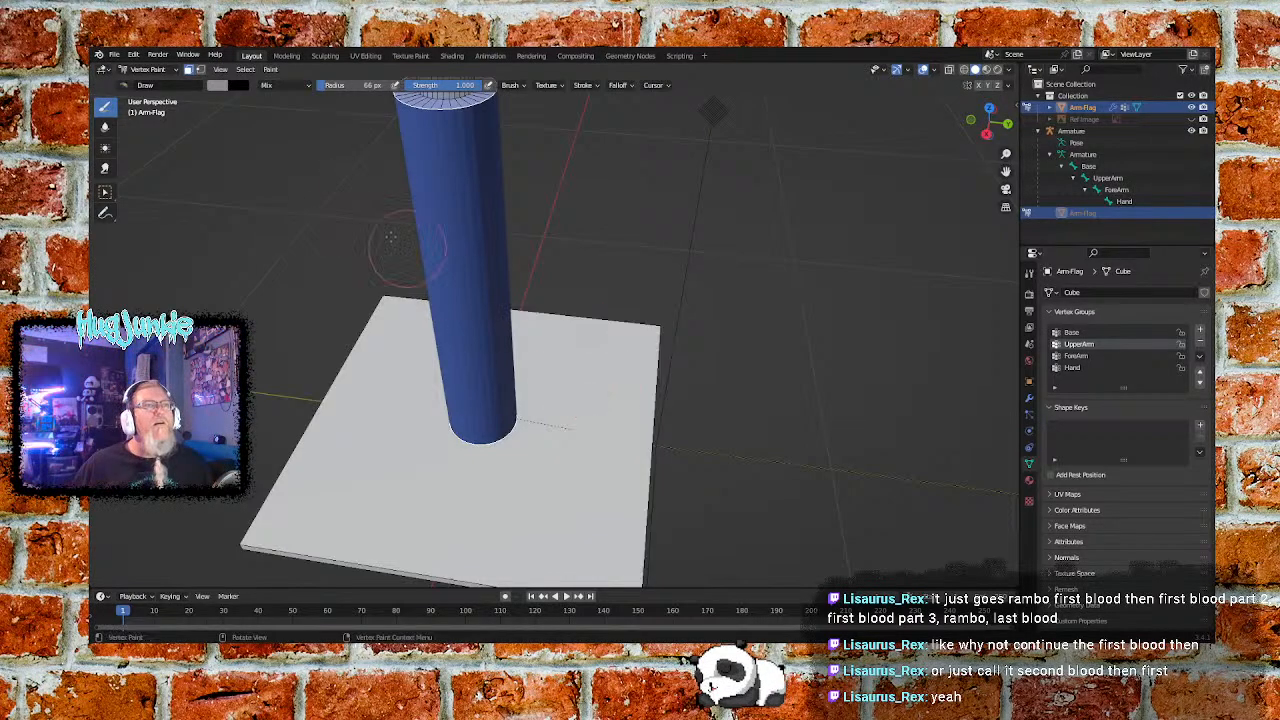
Try applying the grey vertex color to the current face selection and undo it
left_click(270, 69)
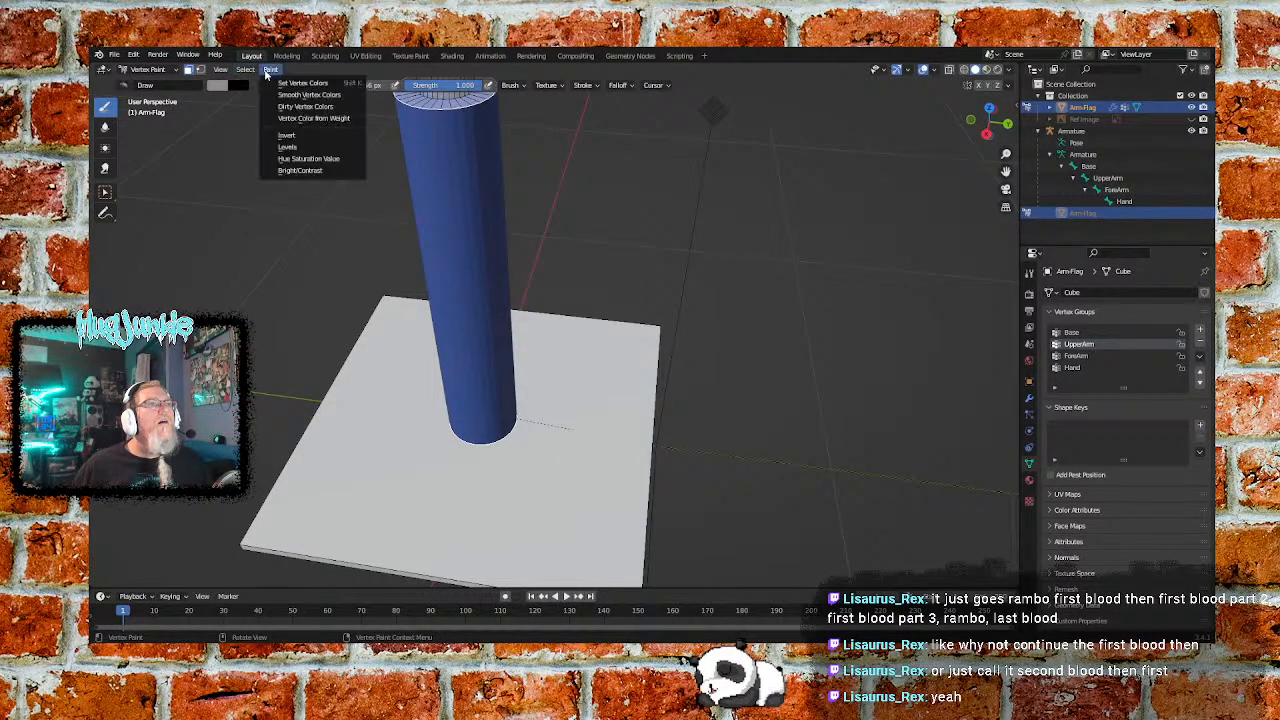
left_click(300, 83)
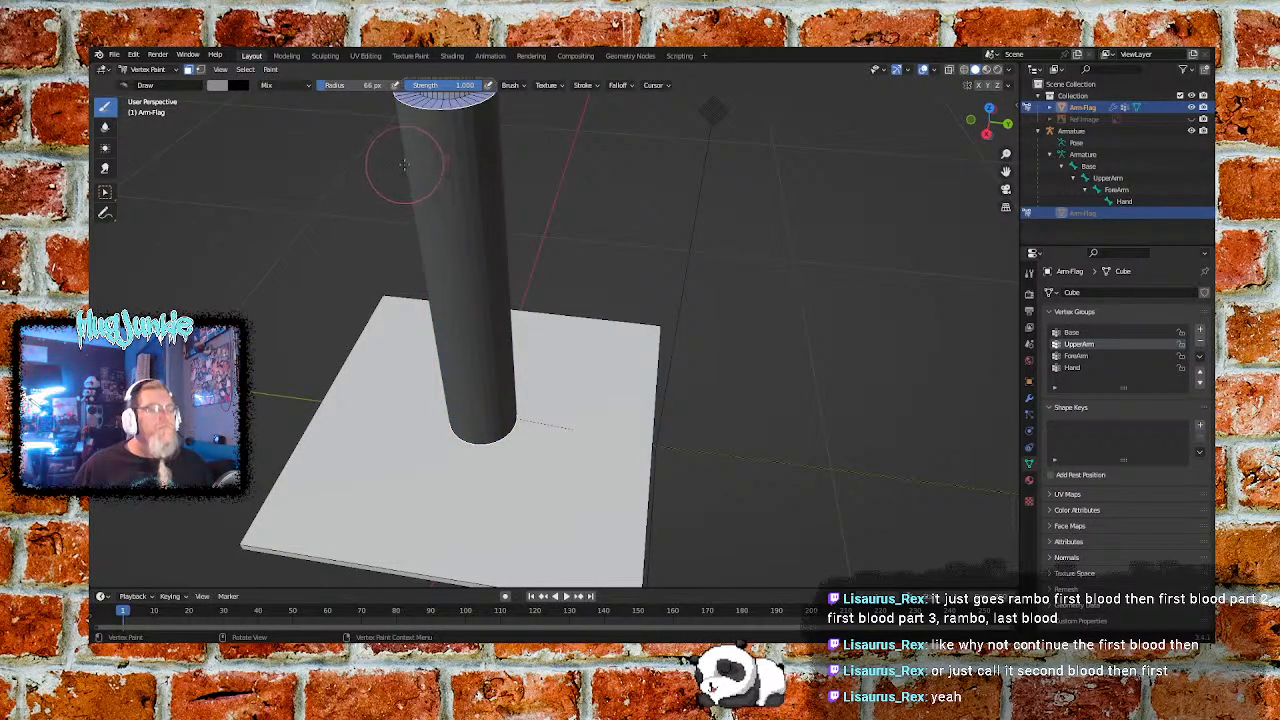
key("ctrl+z")
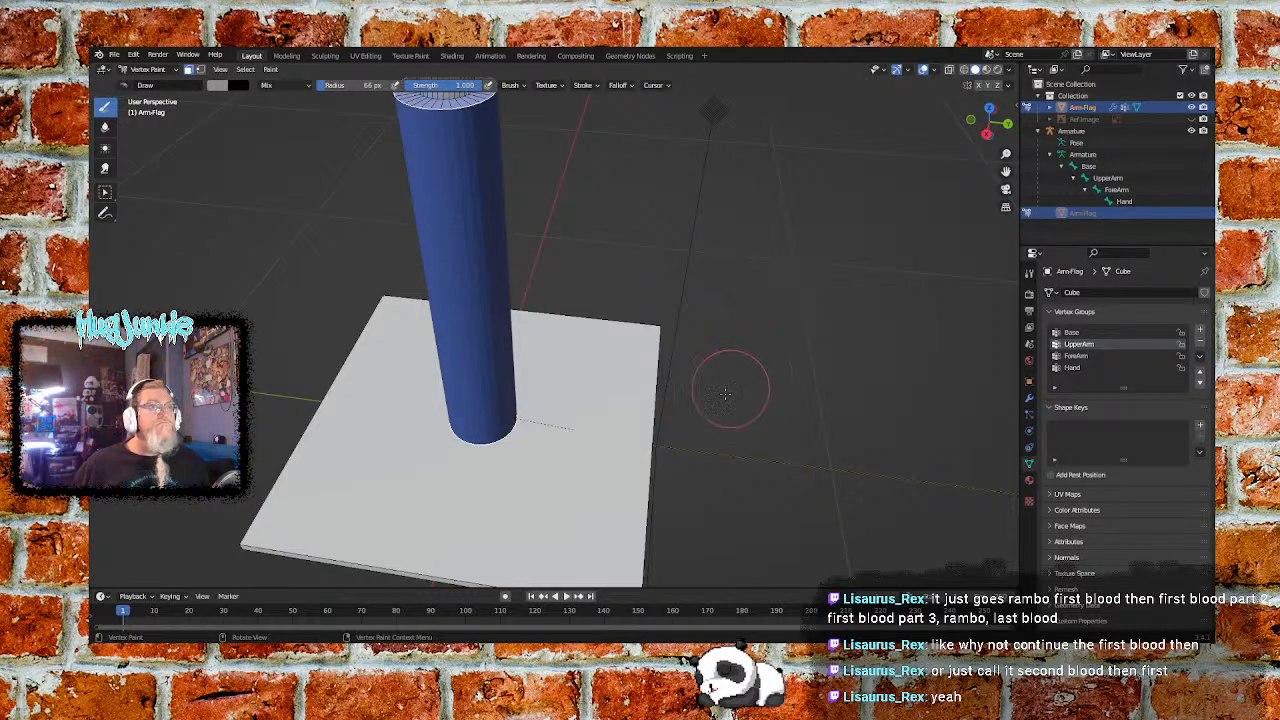
Deselect the arm, keep only the base plate's top face selected, and set its vertex colors to grey
left_click(246, 69)
left_click(250, 82)
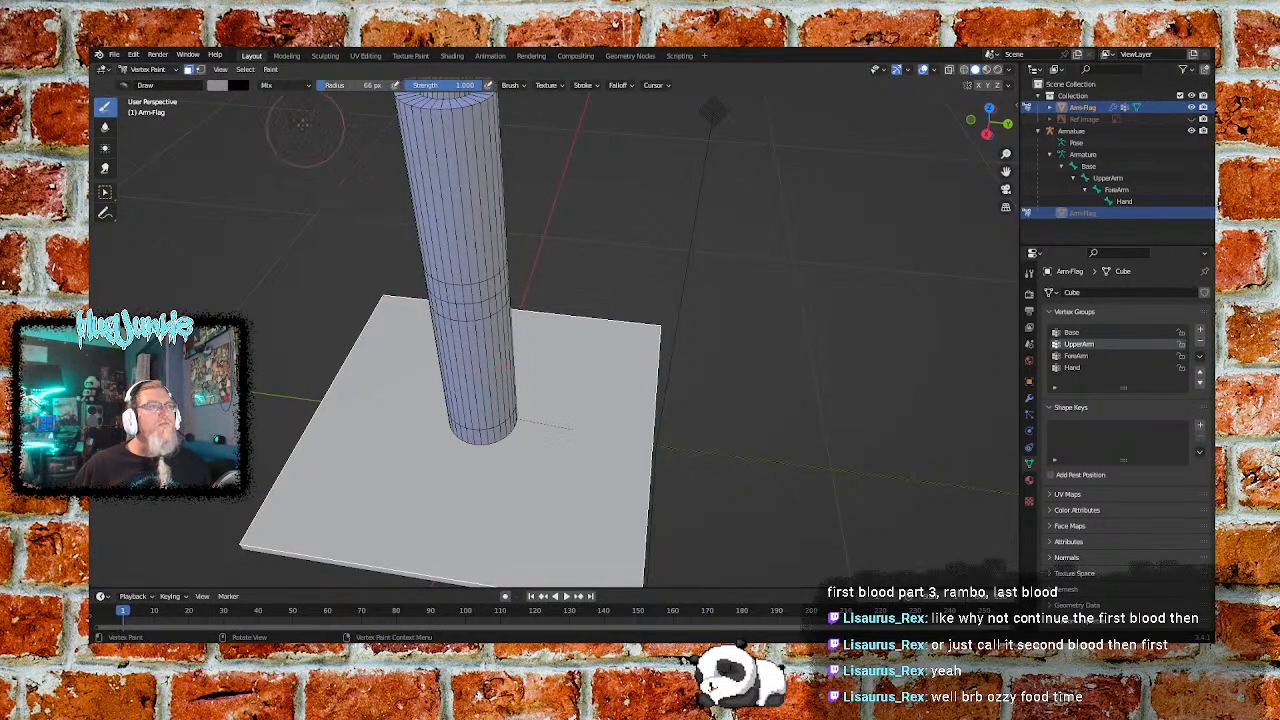
left_click(270, 73)
left_click(276, 83)
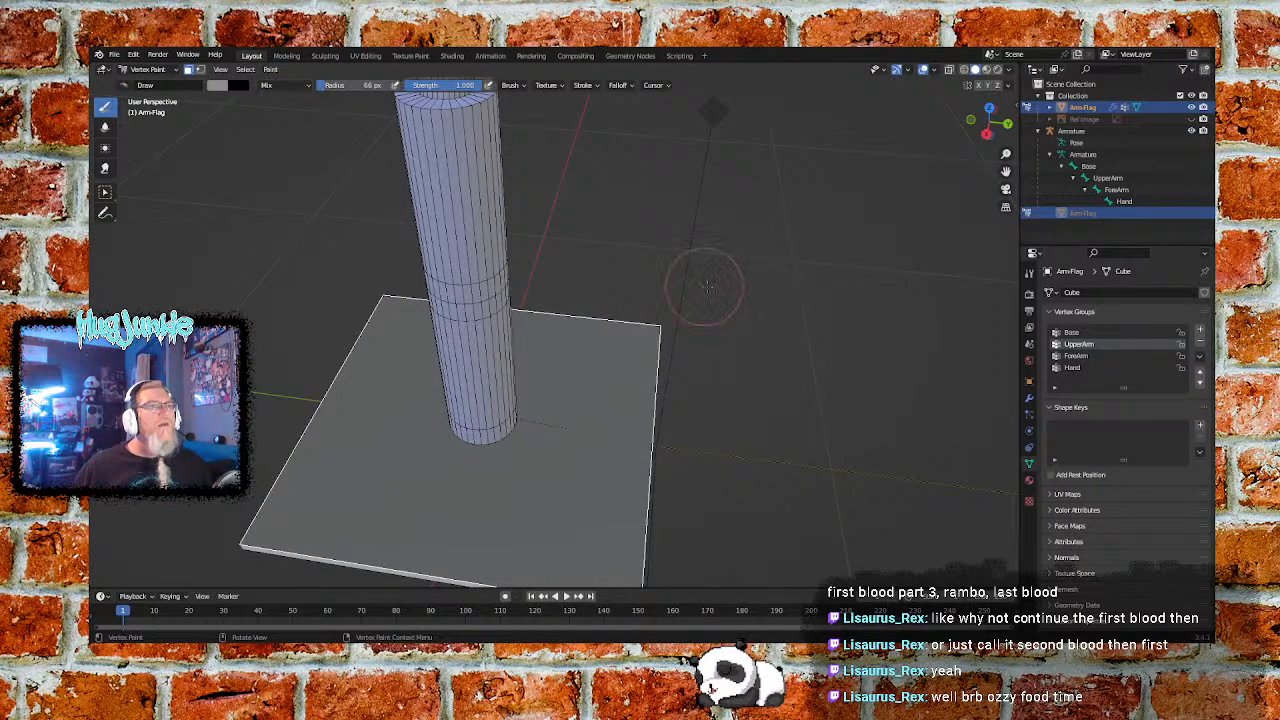
Add the base plate's side faces and underside to the selection and set their vertex colors to the same grey
mouse_move(823, 363)
middle_mouse_down()
mouse_move(803, 318)
mouse_move(780, 330)
middle_mouse_up()
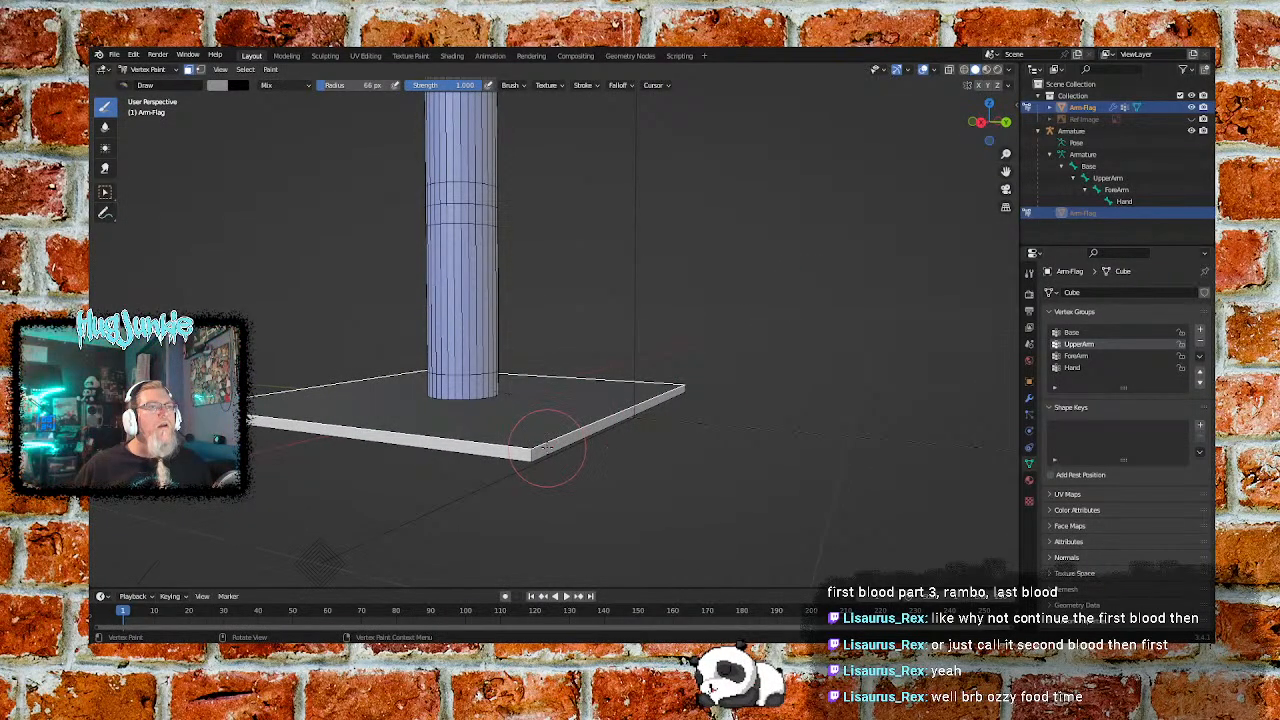
left_click_drag(548, 447, 523, 449)
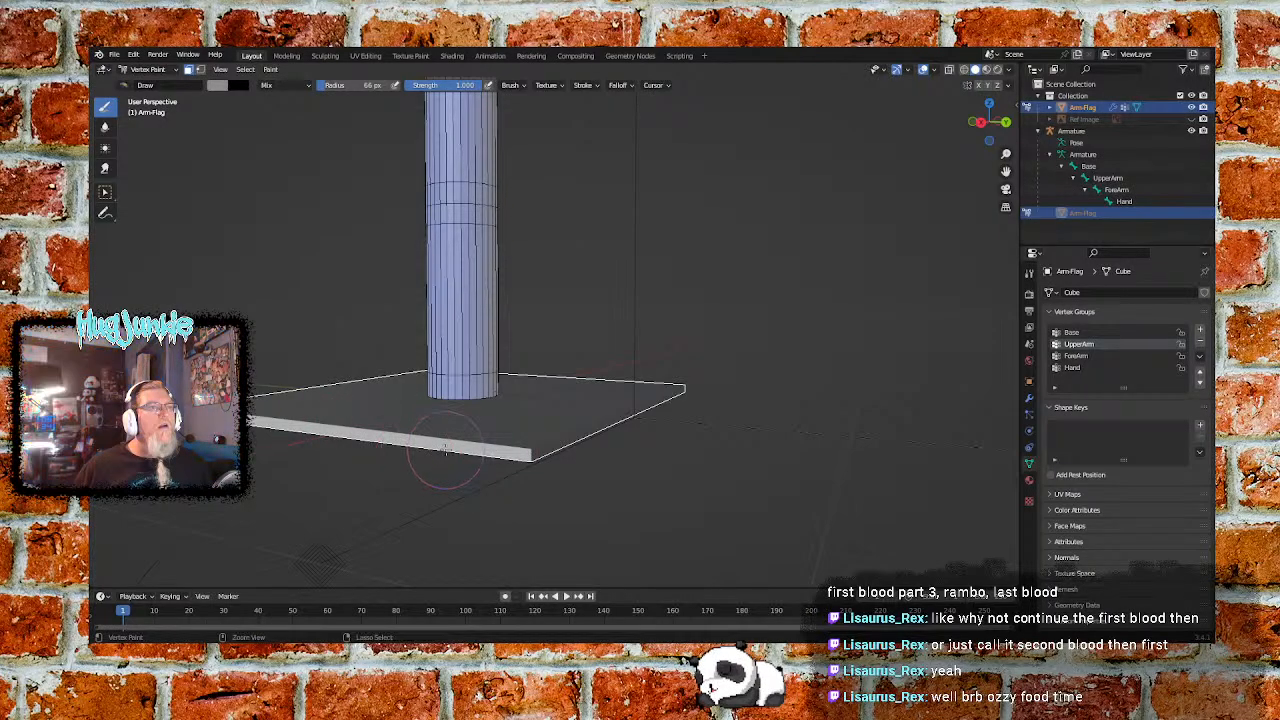
left_click(476, 448, "shift")
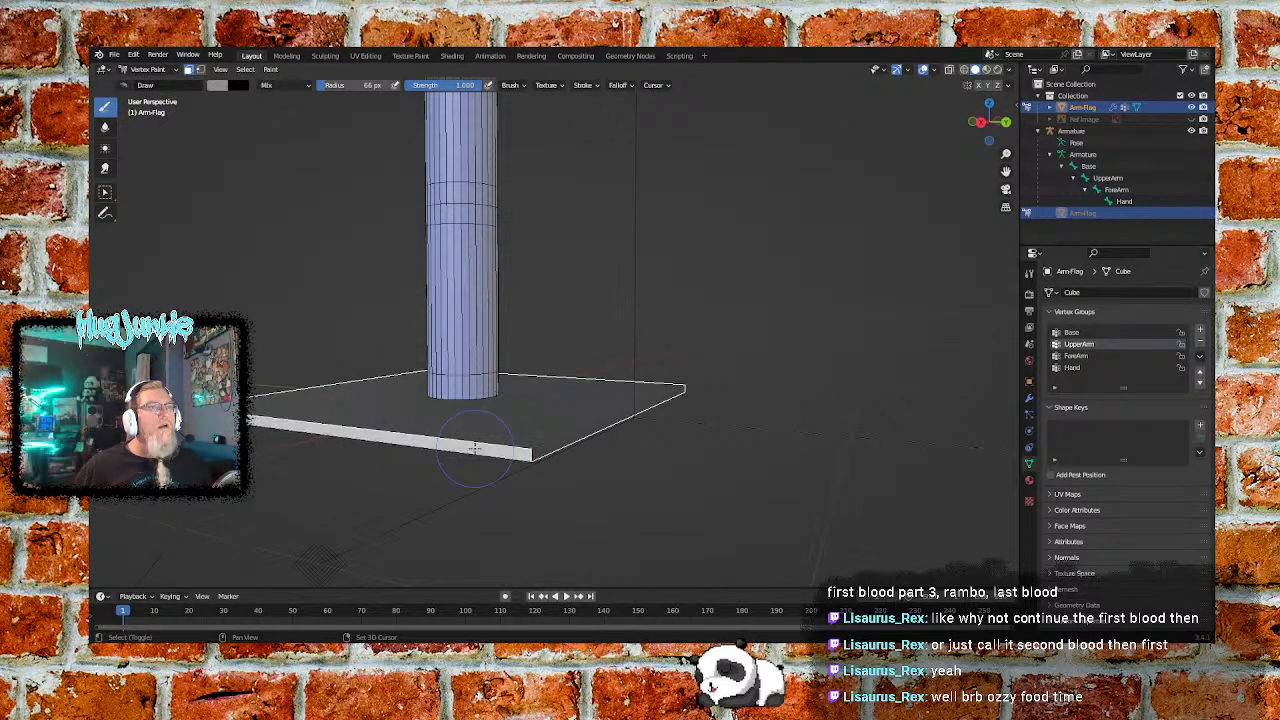
left_click(553, 448, "shift")
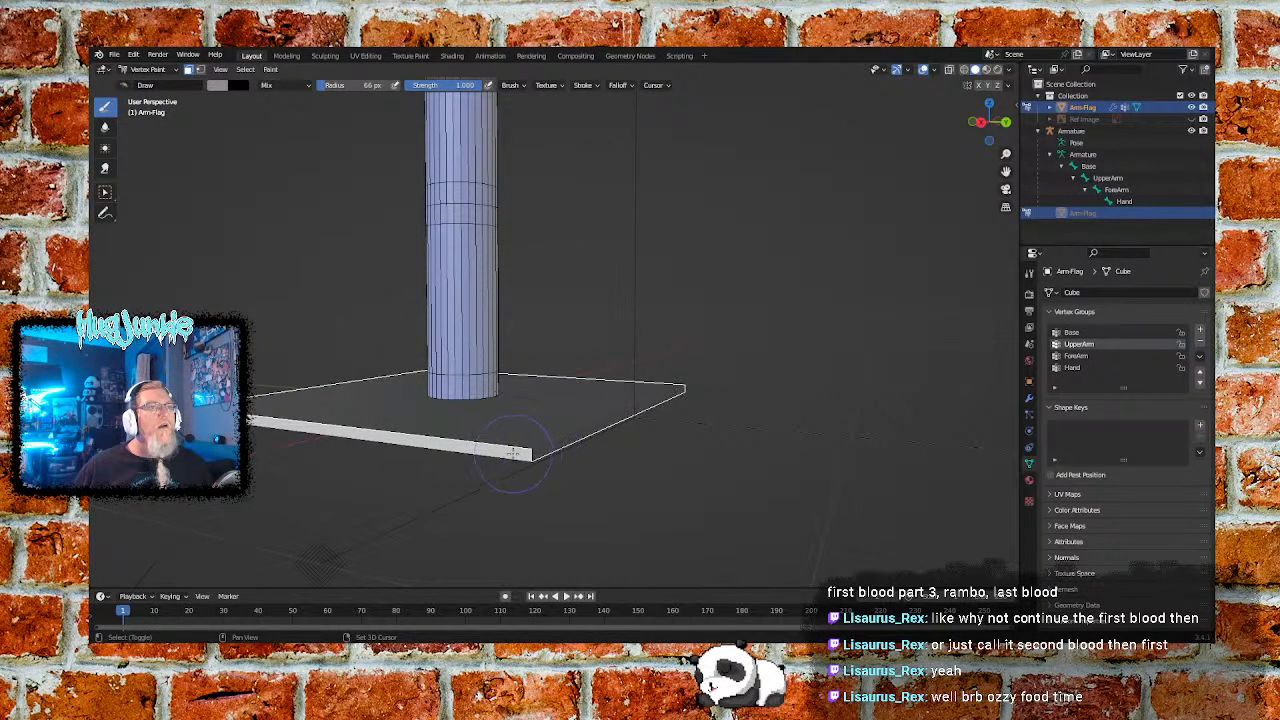
middle_click_drag(509, 443, 596, 377)
left_click(597, 377, "shift")
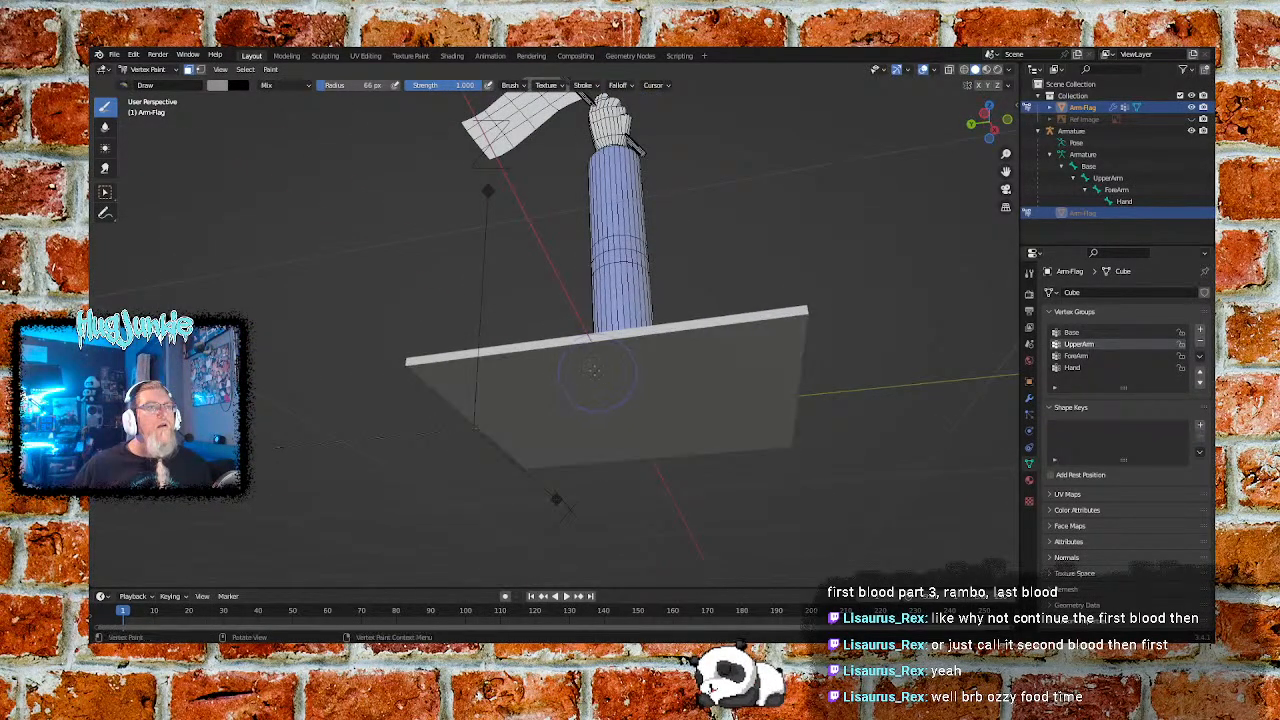
left_click(270, 69)
left_click(300, 80)
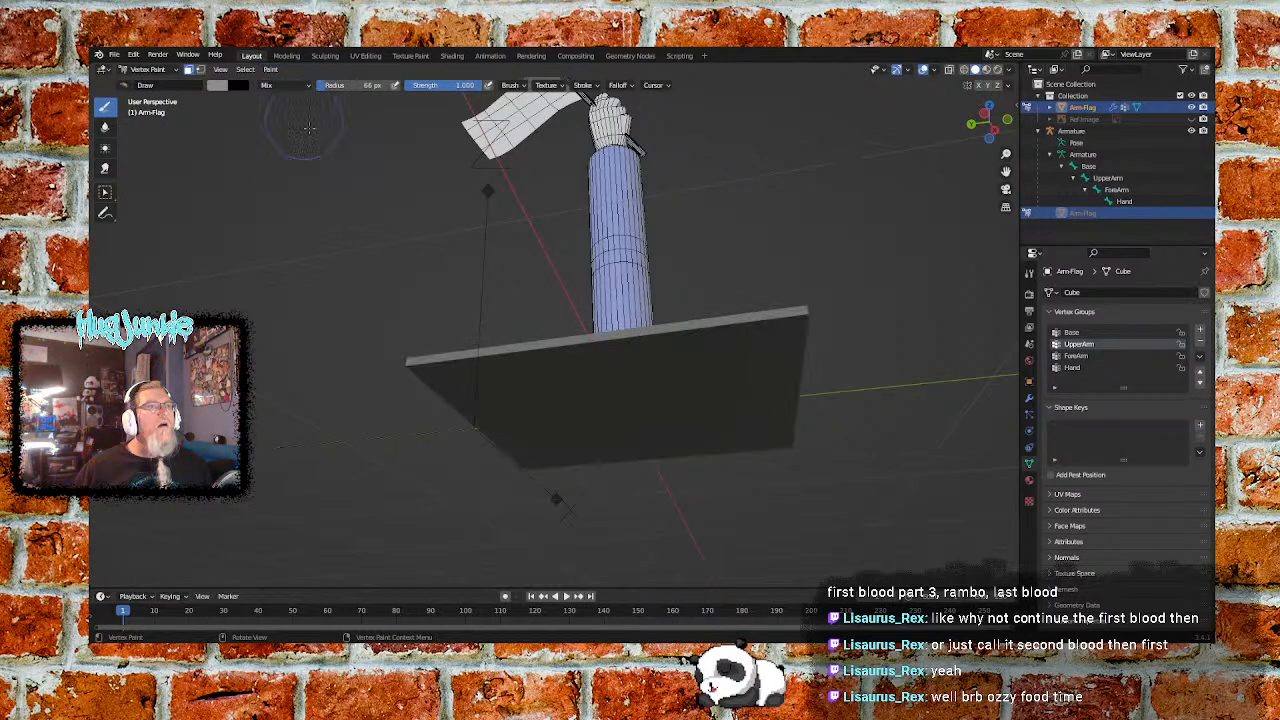
middle_click_drag(739, 205, 522, 290)
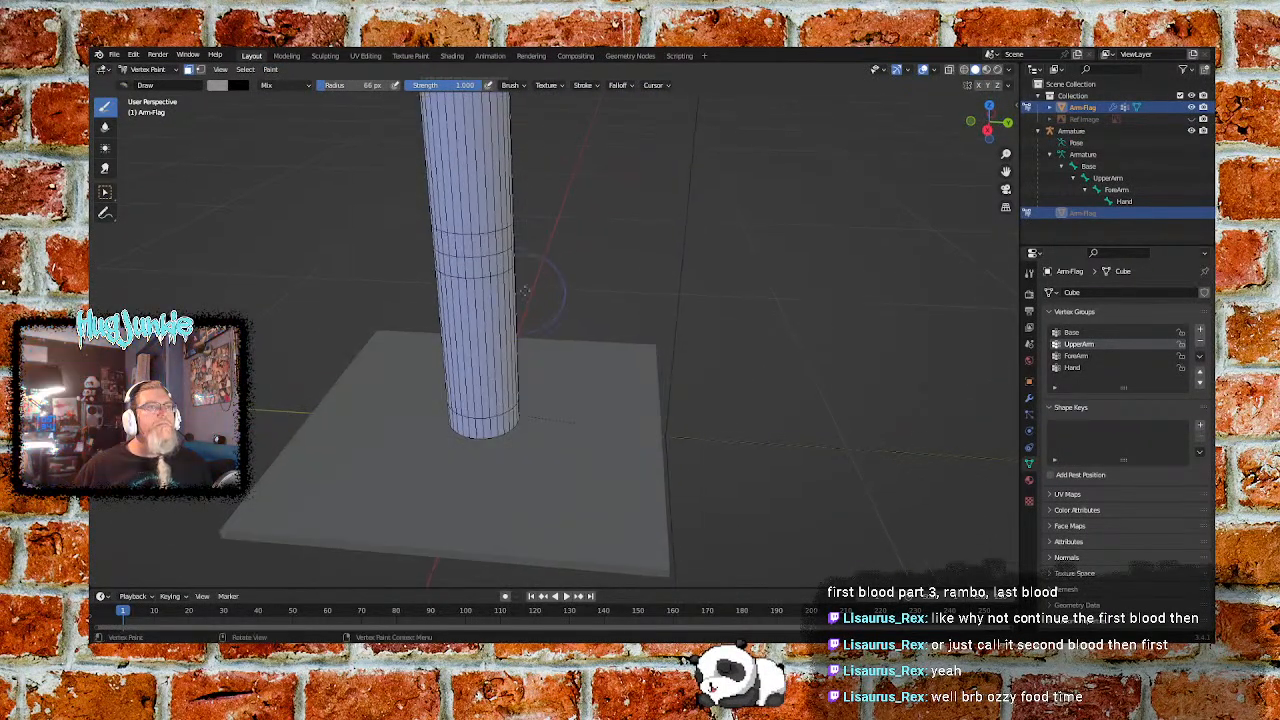
Turn off face masking and examine the hand and sleeve opening on the colored model
left_click(188, 69)
mouse_move(674, 251)
middle_mouse_down()
mouse_move(574, 250)
mouse_move(580, 275)
mouse_move(585, 250)
mouse_move(615, 268)
middle_mouse_up()
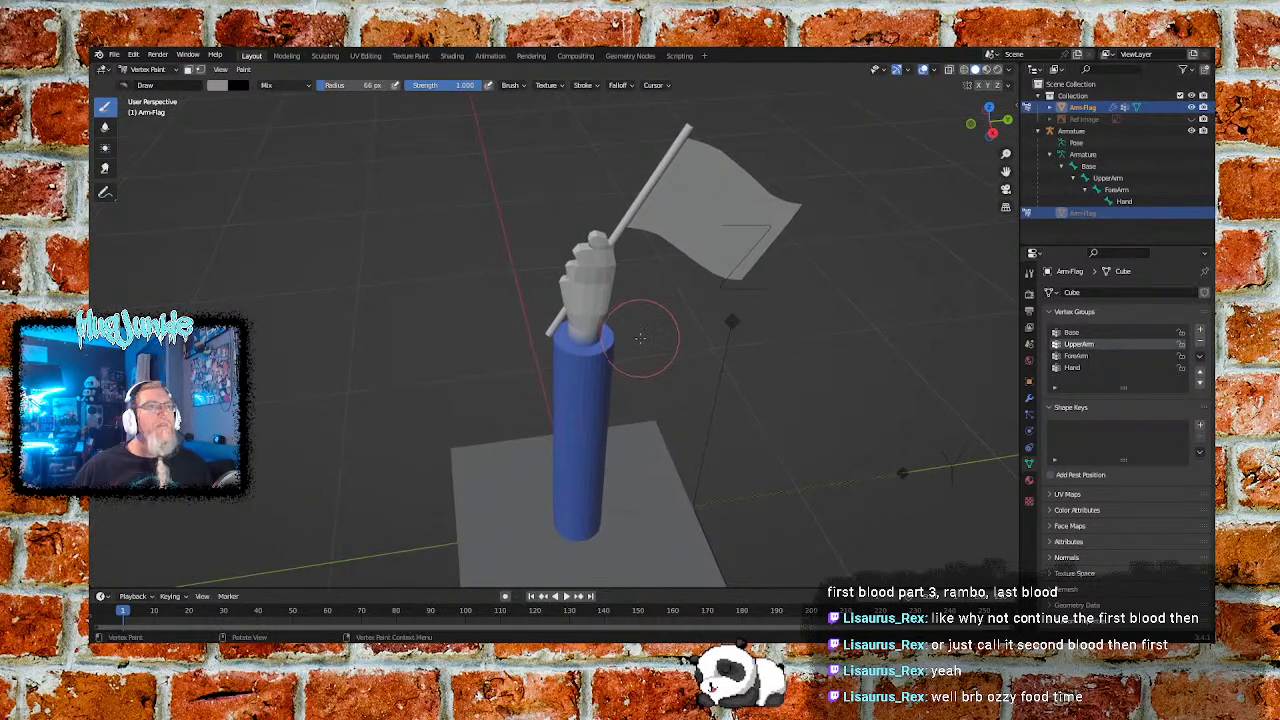
scroll(627, 280, "up", 5)
scroll(627, 280, "down", 2)
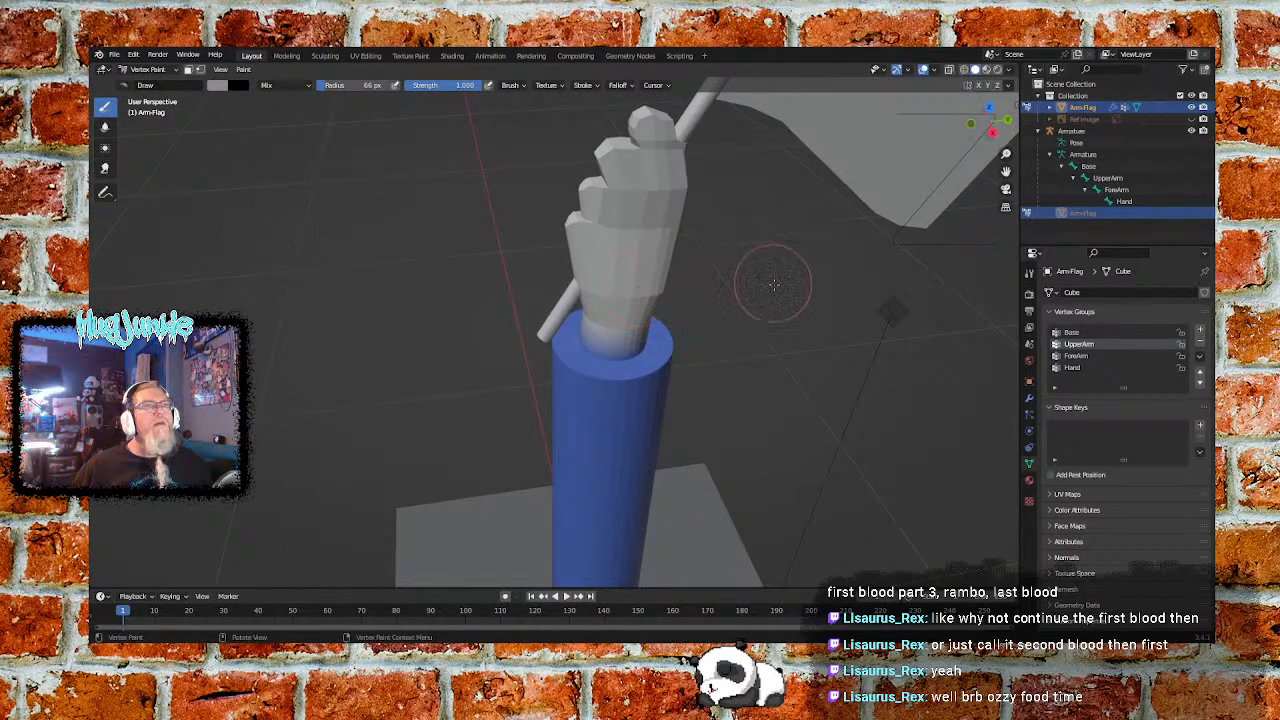
middle_click_drag(785, 311, 400, 170)
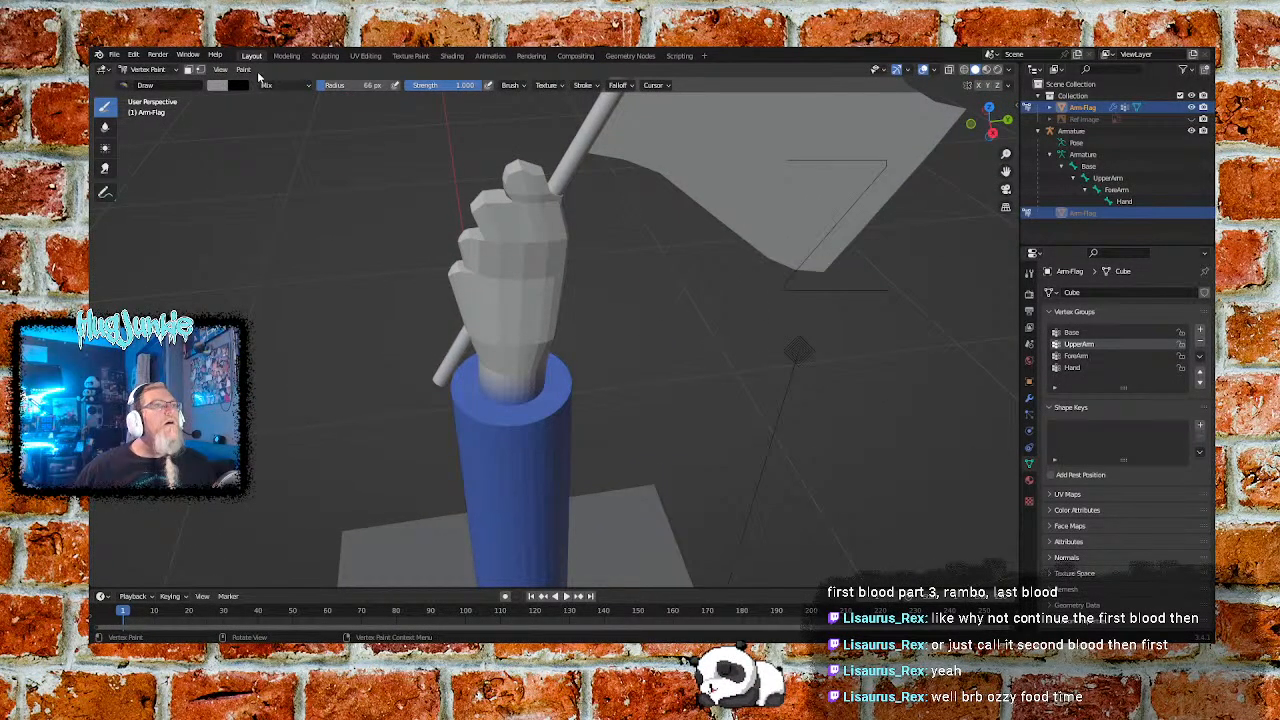
Turn face masking back on for the arm-and-flag model and clear the face selection
left_click(220, 69)
left_click(189, 69)
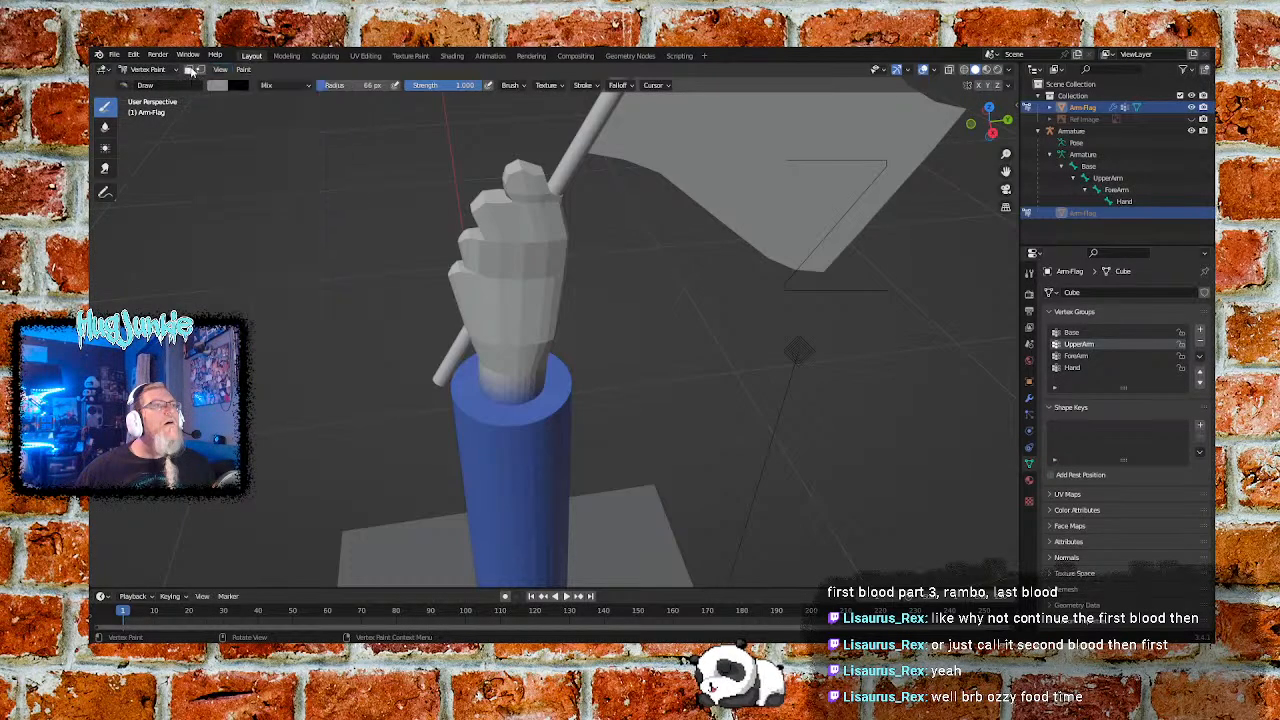
left_click(189, 69)
left_click(245, 69)
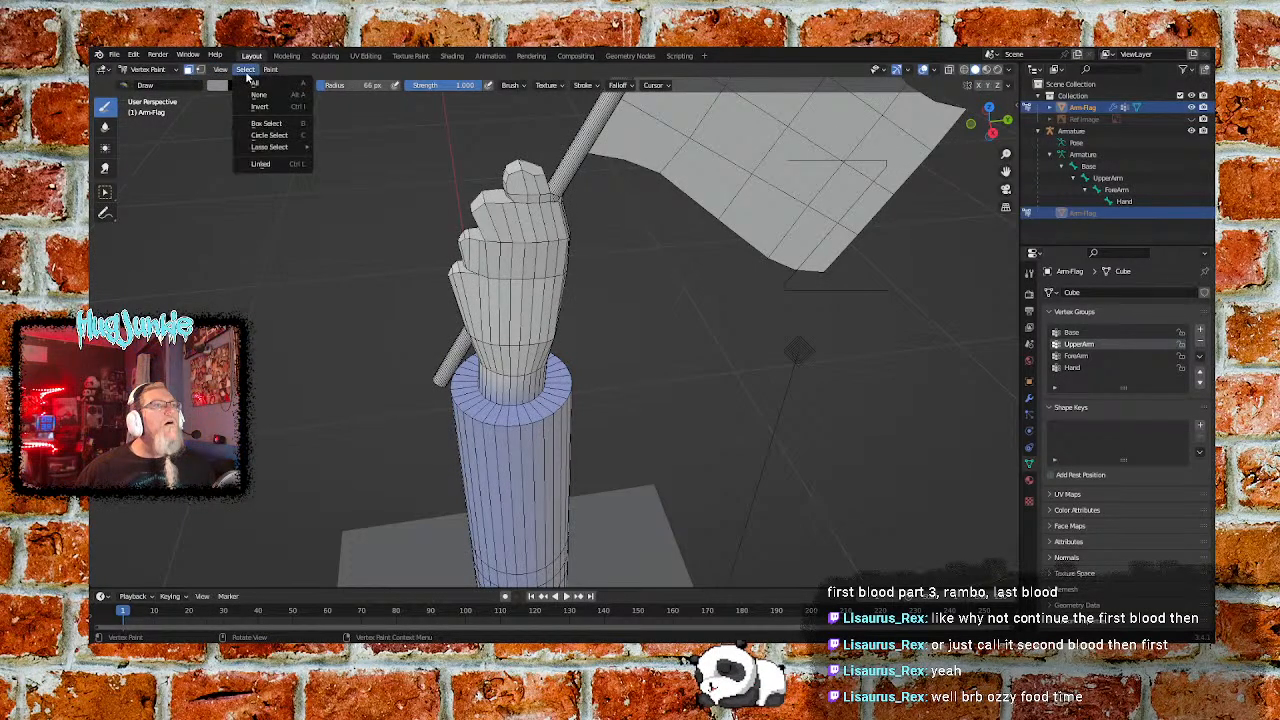
left_click(262, 94)
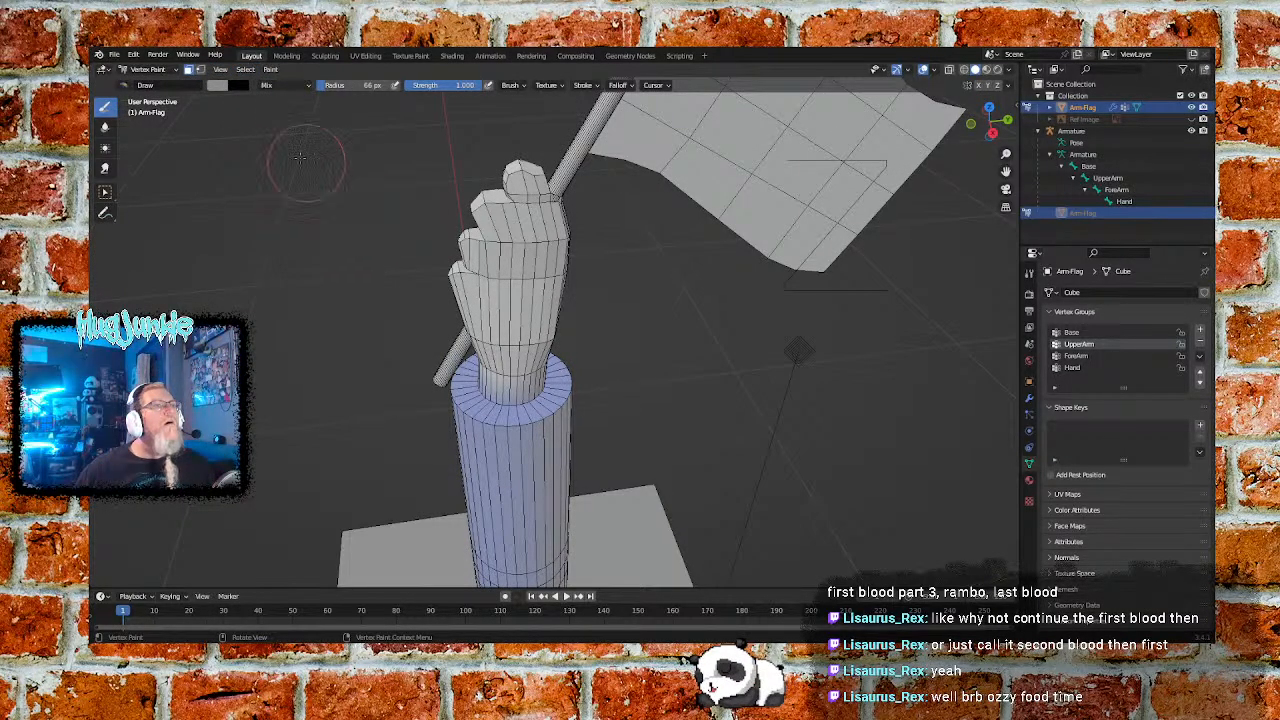
Set the brush color to a skin tone with hue 0.084, saturation 0.293 and value 0.847
left_click(222, 86)
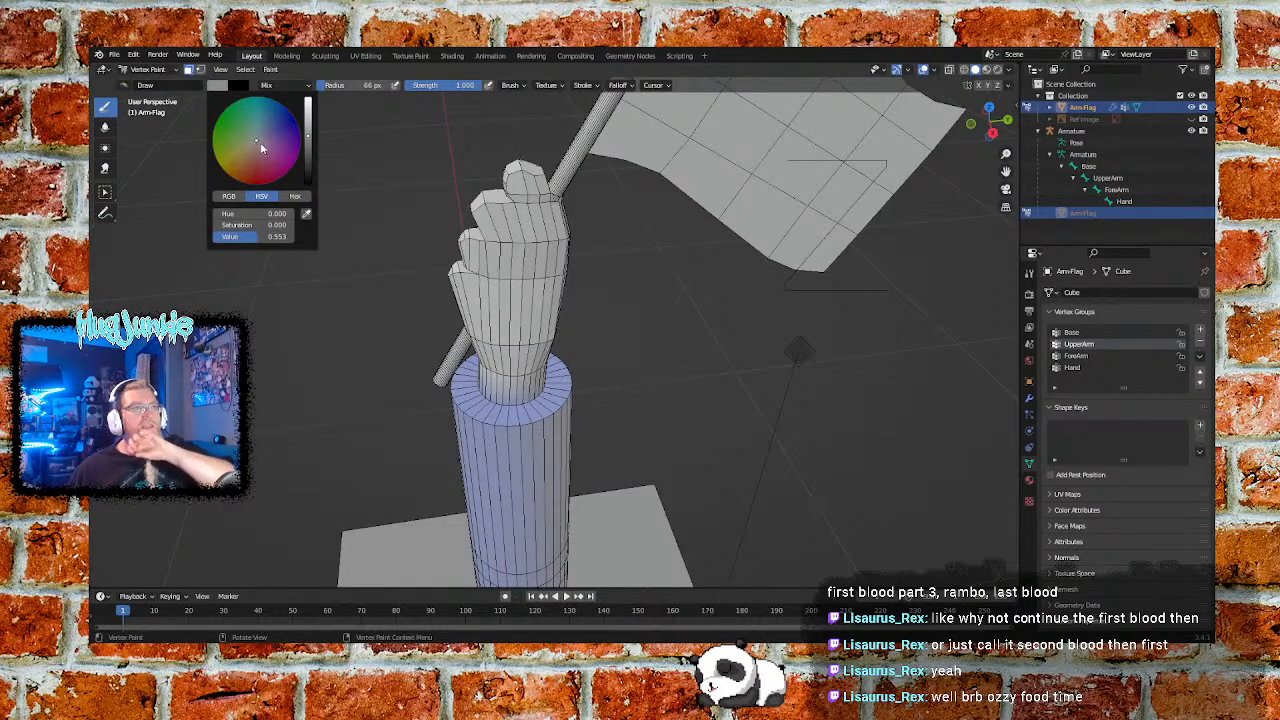
mouse_move(310, 140)
left_mouse_down()
mouse_move(303, 124)
mouse_move(242, 157)
left_mouse_up()
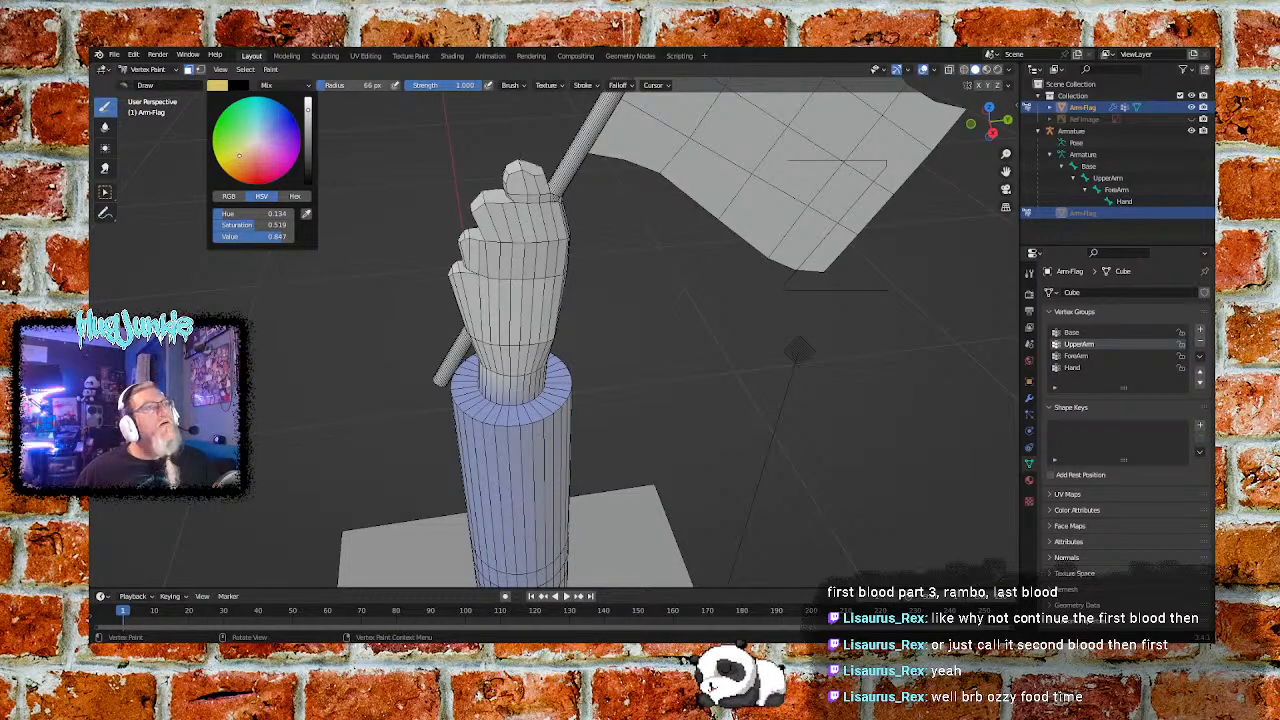
left_click_drag(243, 155, 249, 149)
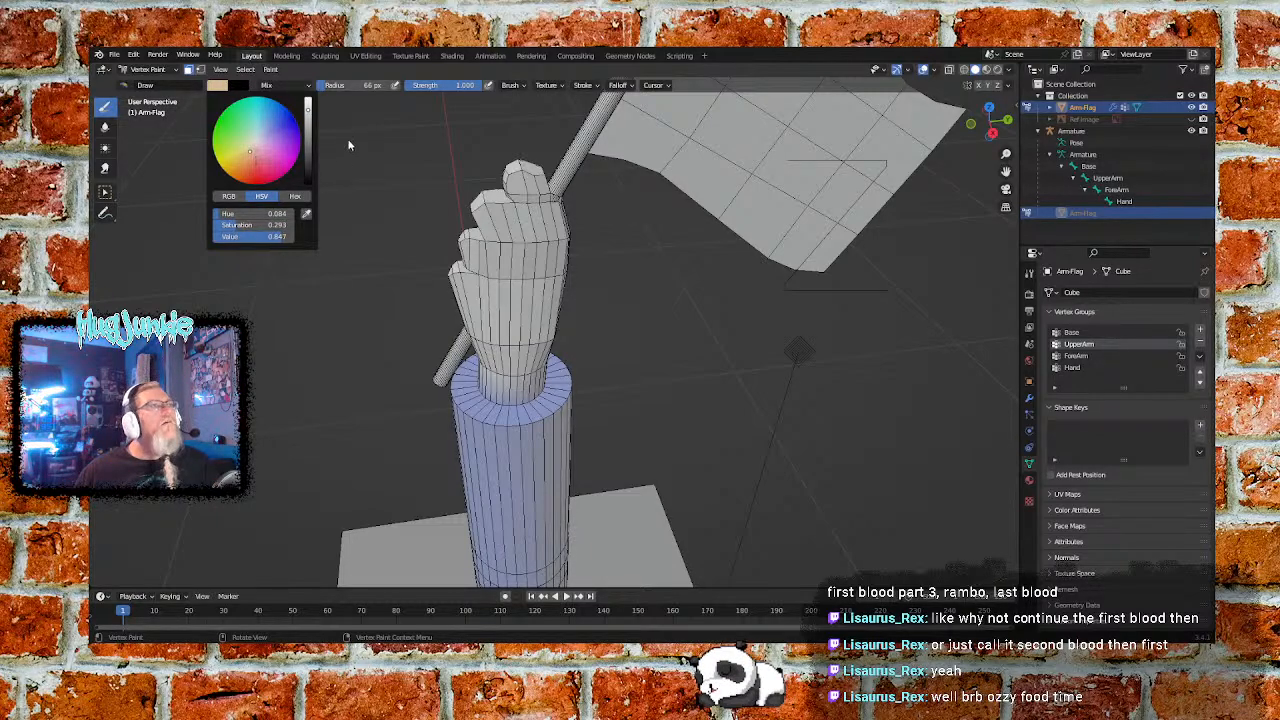
scroll(256, 140, "down", 2)
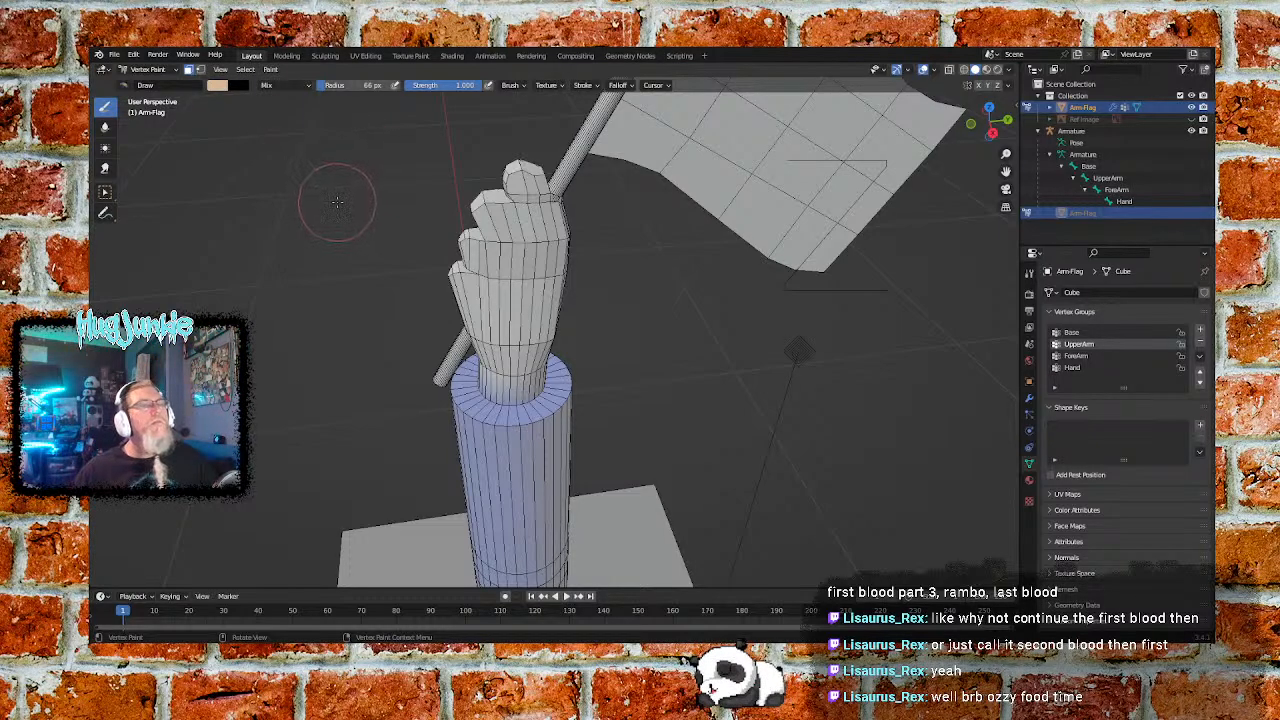
Clear the face selection and box-select the hand's faces from the finger side, down to the wrist
left_click(247, 70)
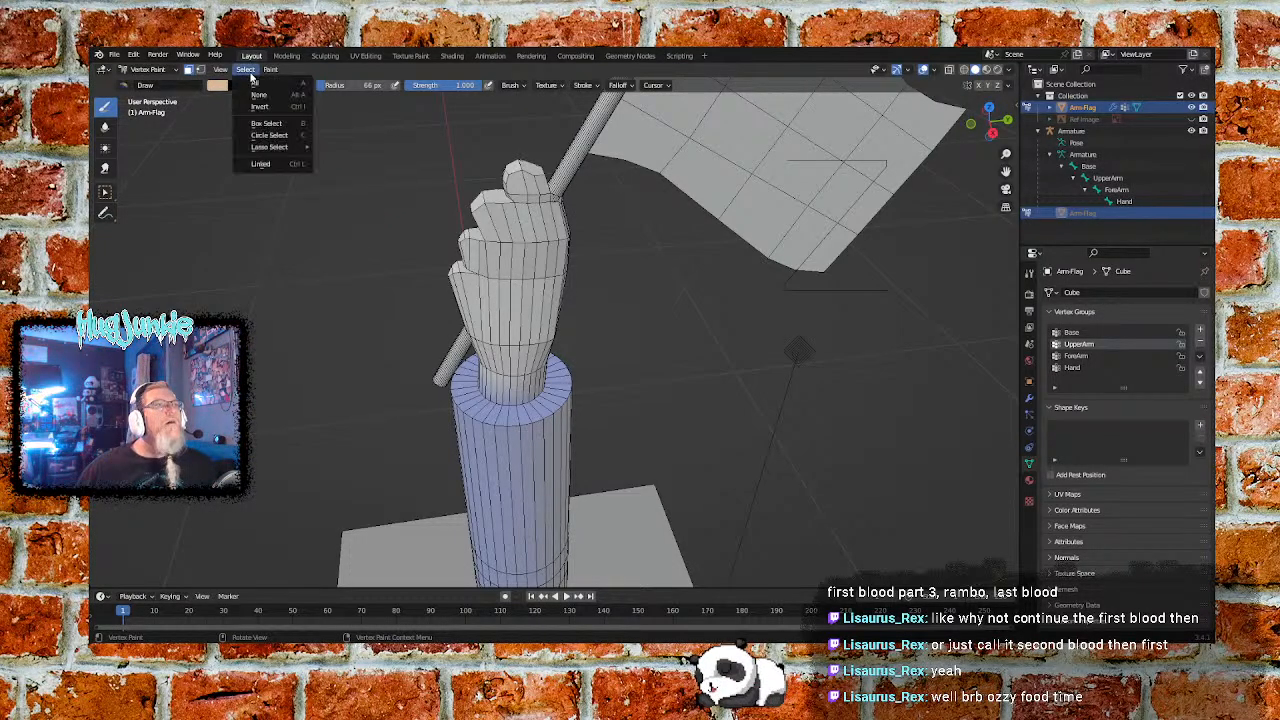
left_click(260, 95)
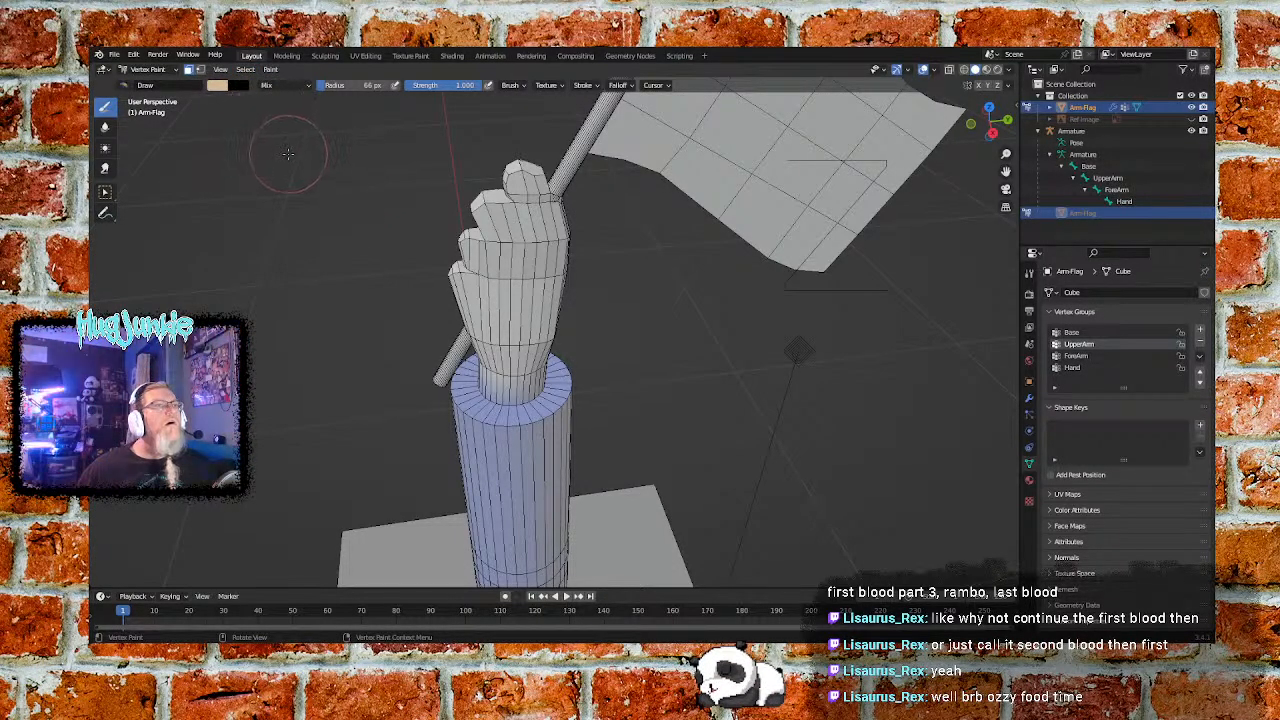
left_click(244, 70)
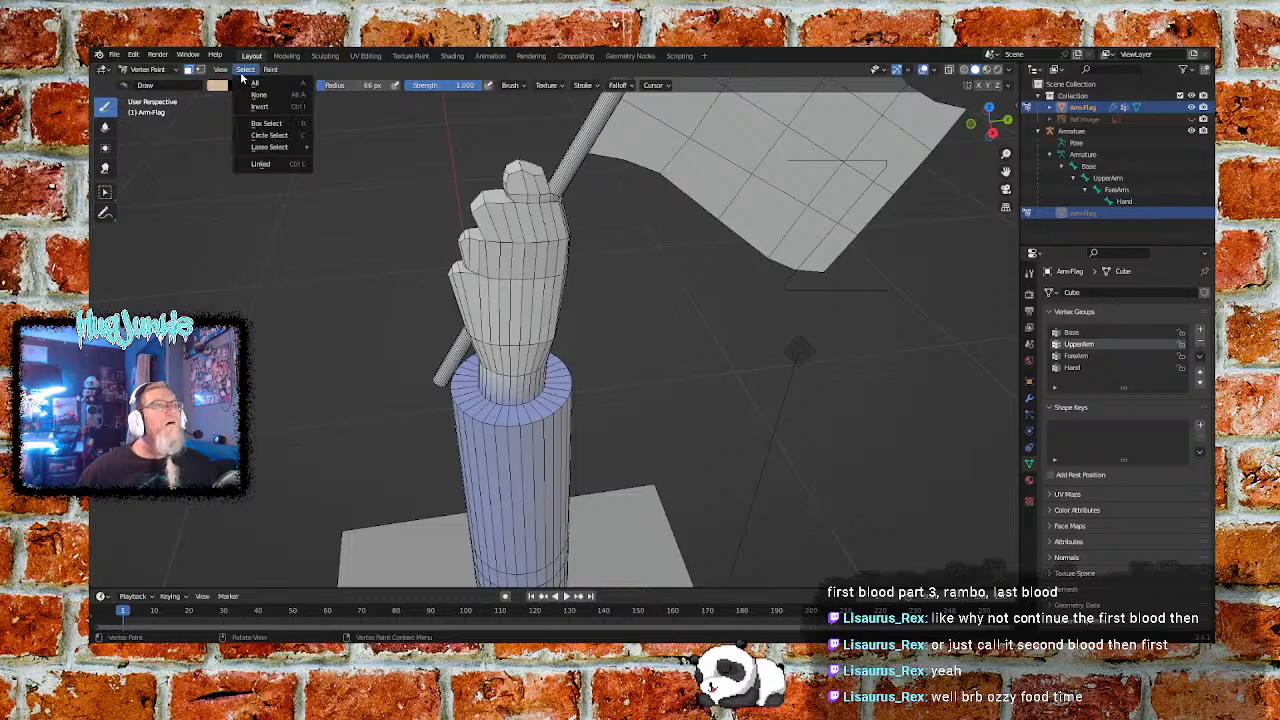
left_click(280, 123)
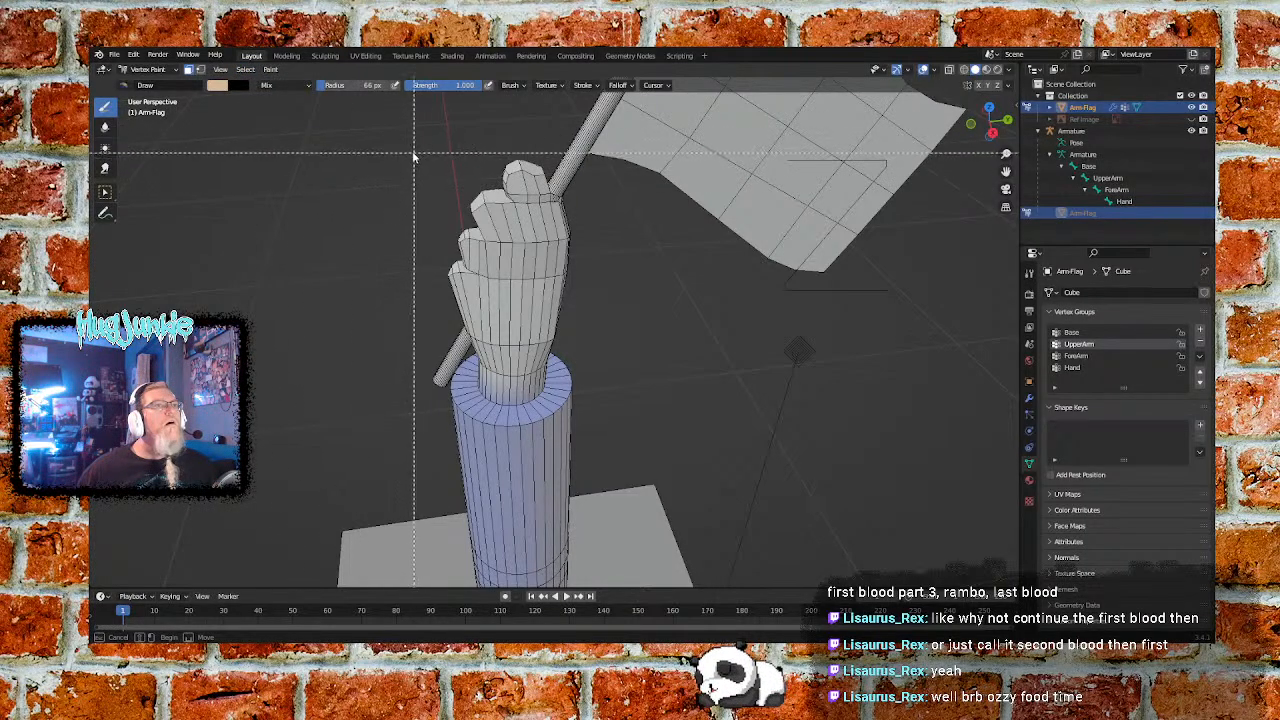
mouse_move(396, 145)
left_mouse_down()
mouse_move(500, 325)
mouse_move(553, 378)
mouse_move(537, 385)
left_mouse_up()
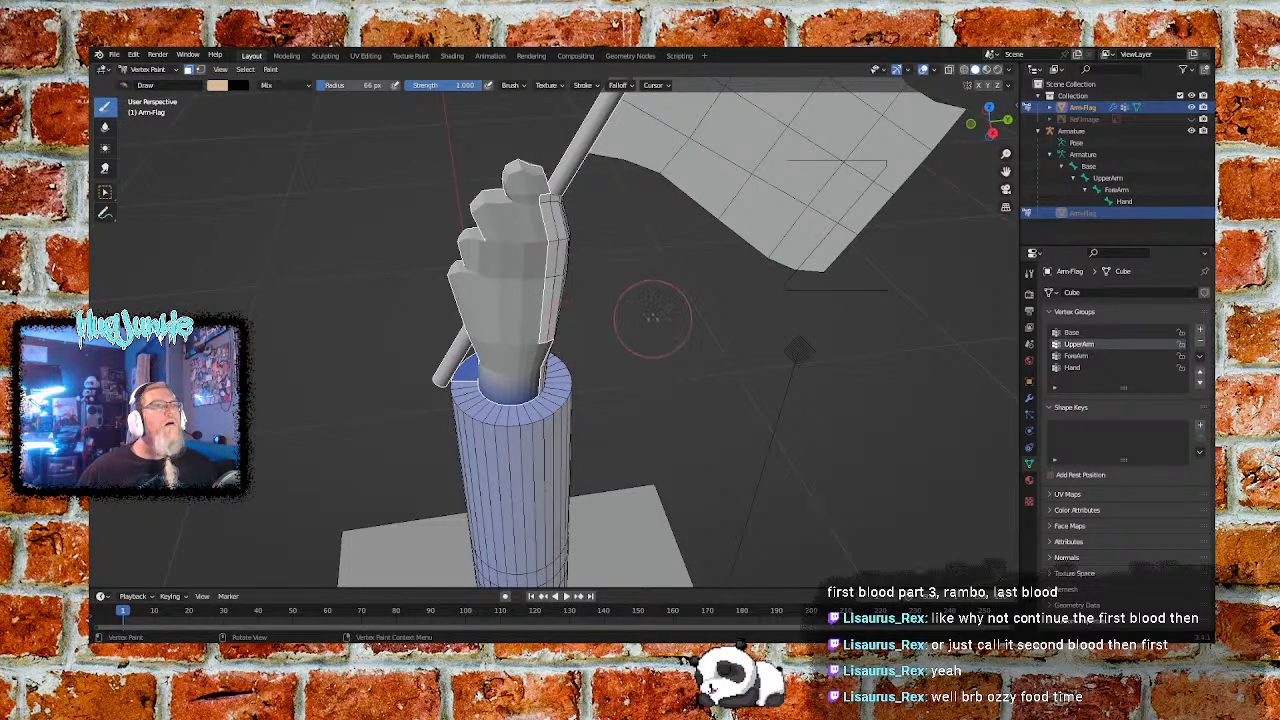
Box-select the faces on the back of the hand from the opposite side of the model
middle_click_drag(660, 314, 760, 310)
mouse_move(624, 322)
middle_mouse_down()
mouse_move(596, 327)
mouse_move(600, 286)
mouse_move(600, 314)
mouse_move(453, 284)
mouse_move(500, 250)
middle_mouse_up()
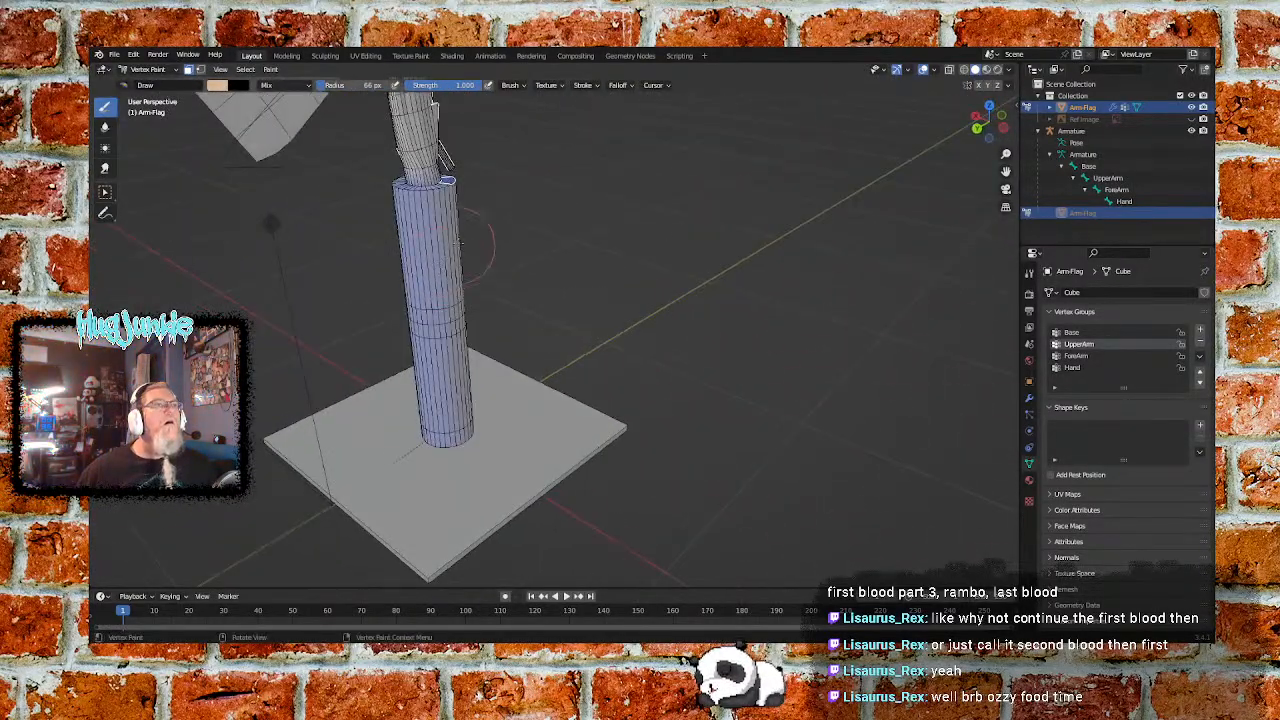
middle_click_drag(508, 195, 563, 294)
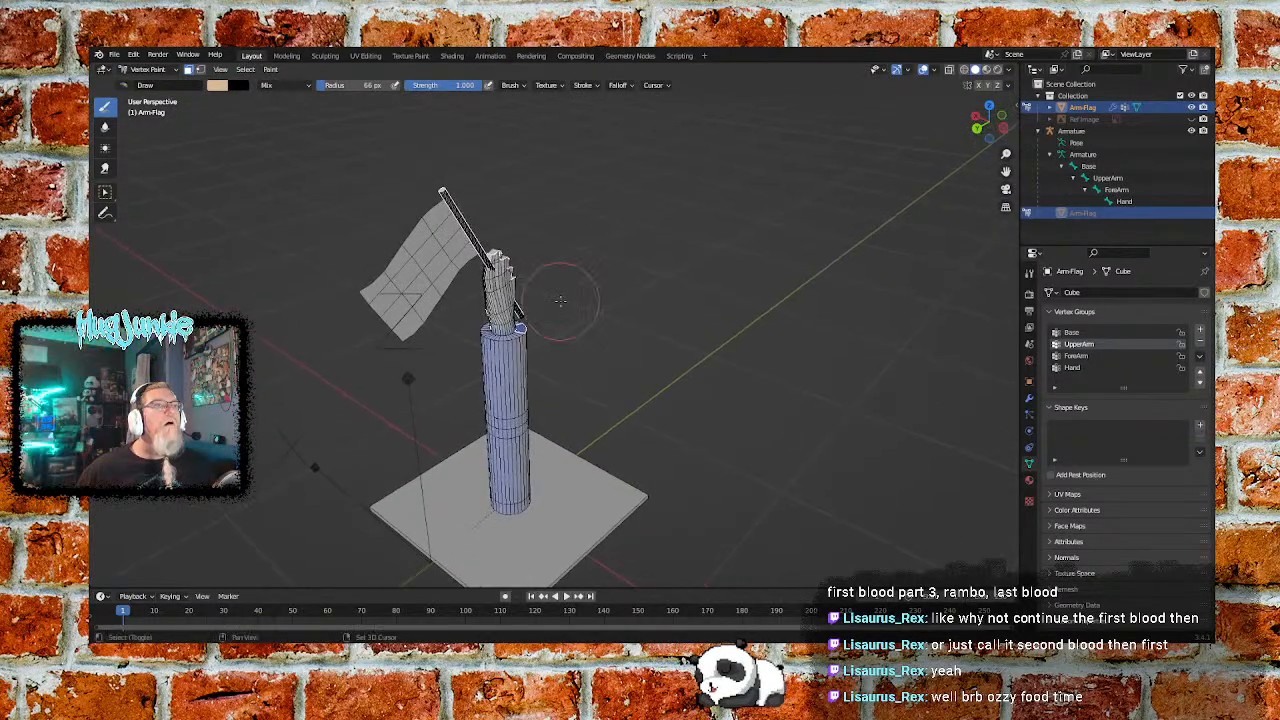
scroll(520, 200, "up", 5)
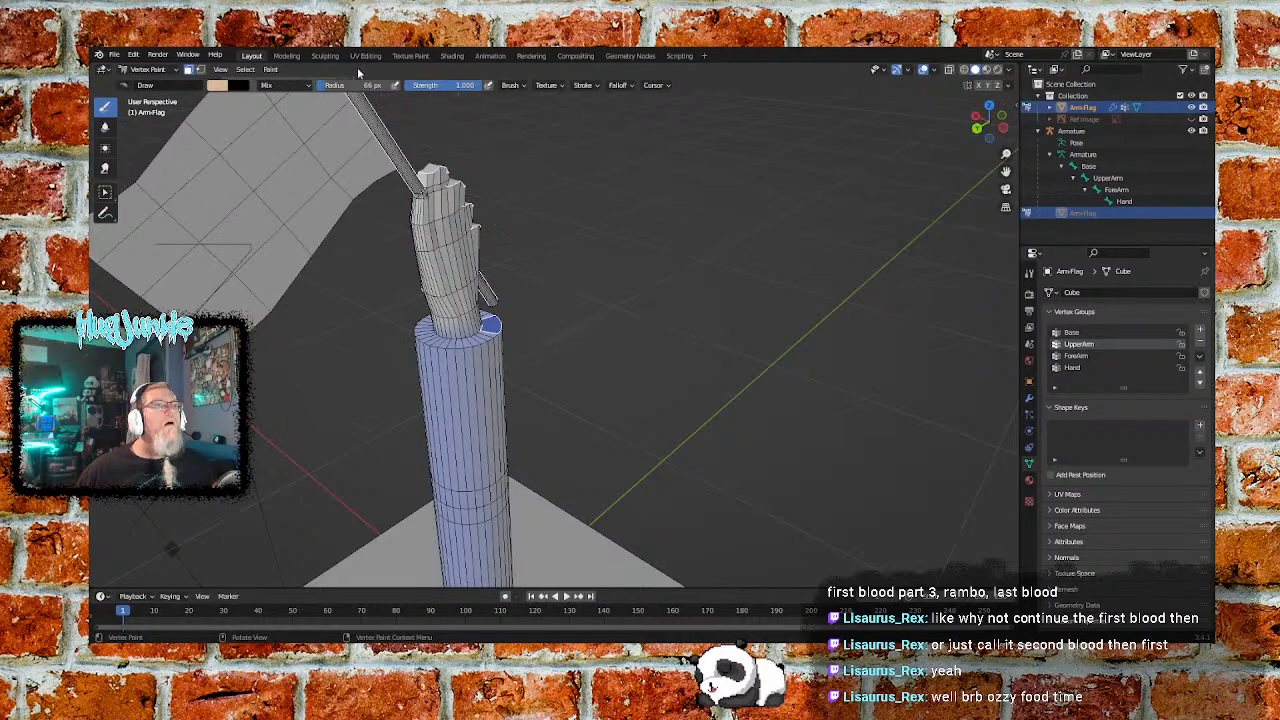
left_click(243, 68)
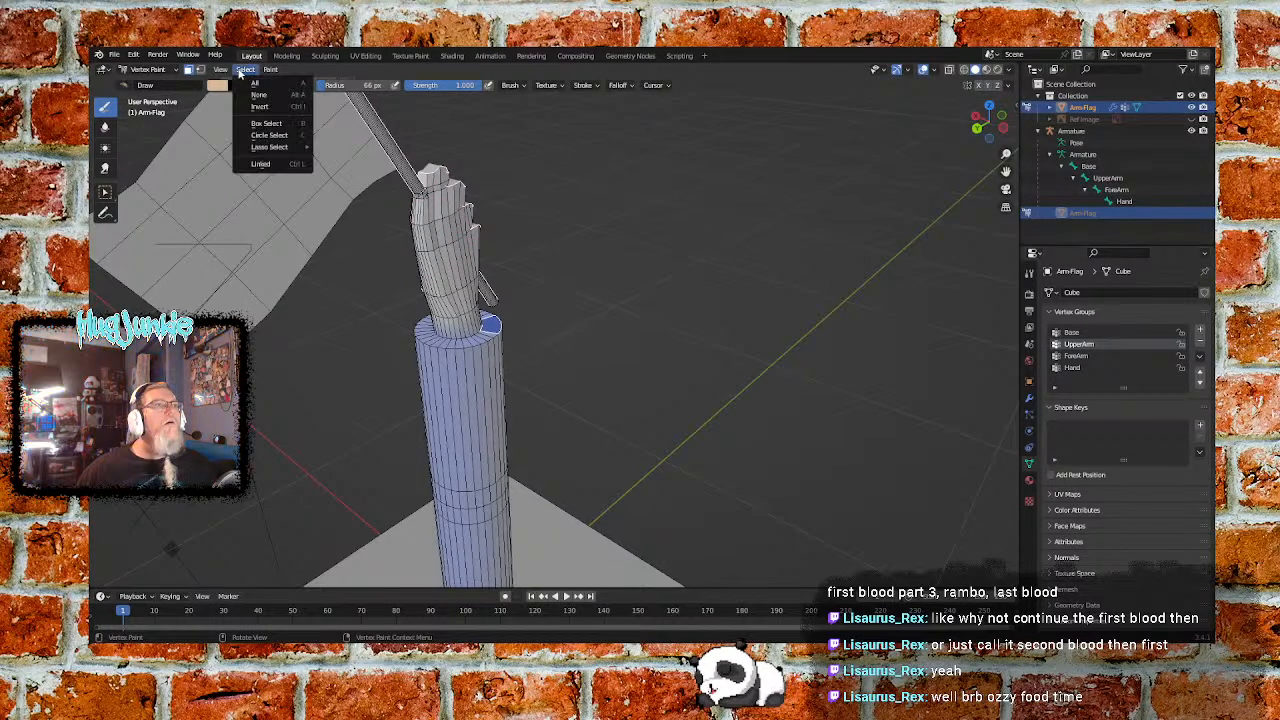
left_click(270, 122)
mouse_move(531, 137)
left_mouse_down()
mouse_move(417, 191)
mouse_move(382, 312)
mouse_move(393, 305)
left_mouse_up()
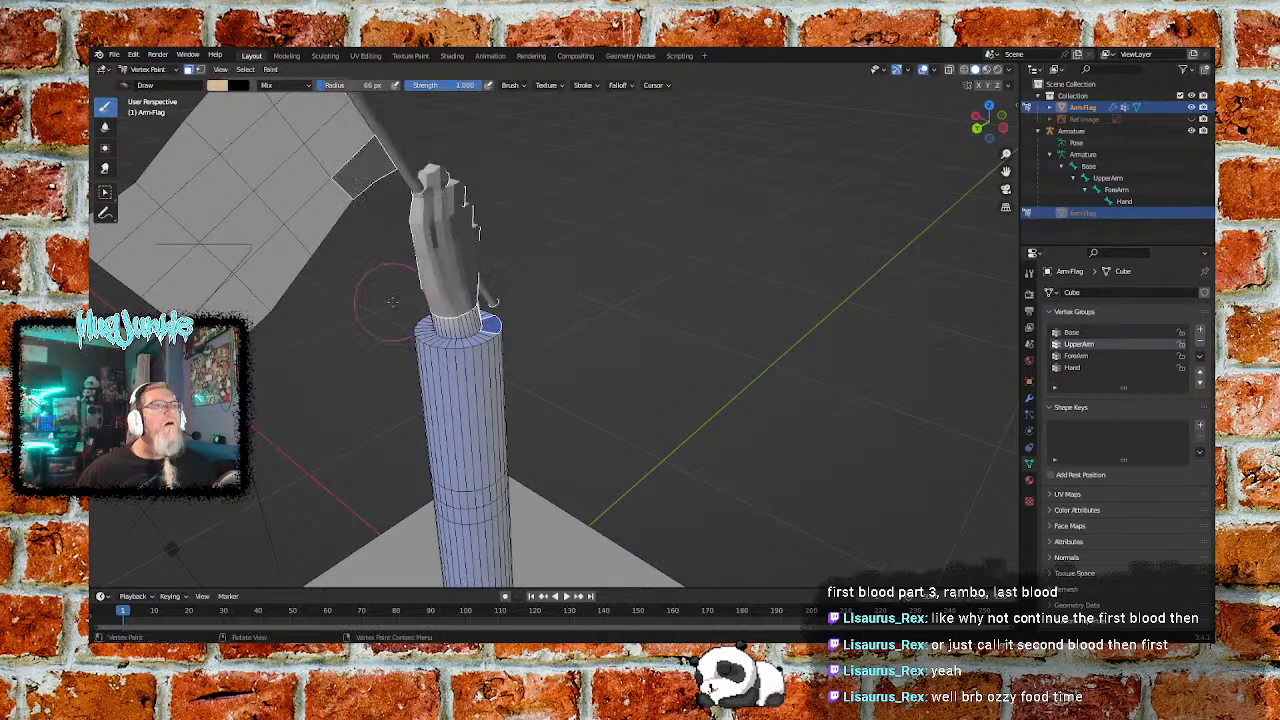
Box-select the remaining wrist faces just above the sleeve opening
mouse_move(551, 286)
middle_mouse_down()
mouse_move(514, 277)
mouse_move(549, 288)
mouse_move(523, 291)
middle_mouse_up()
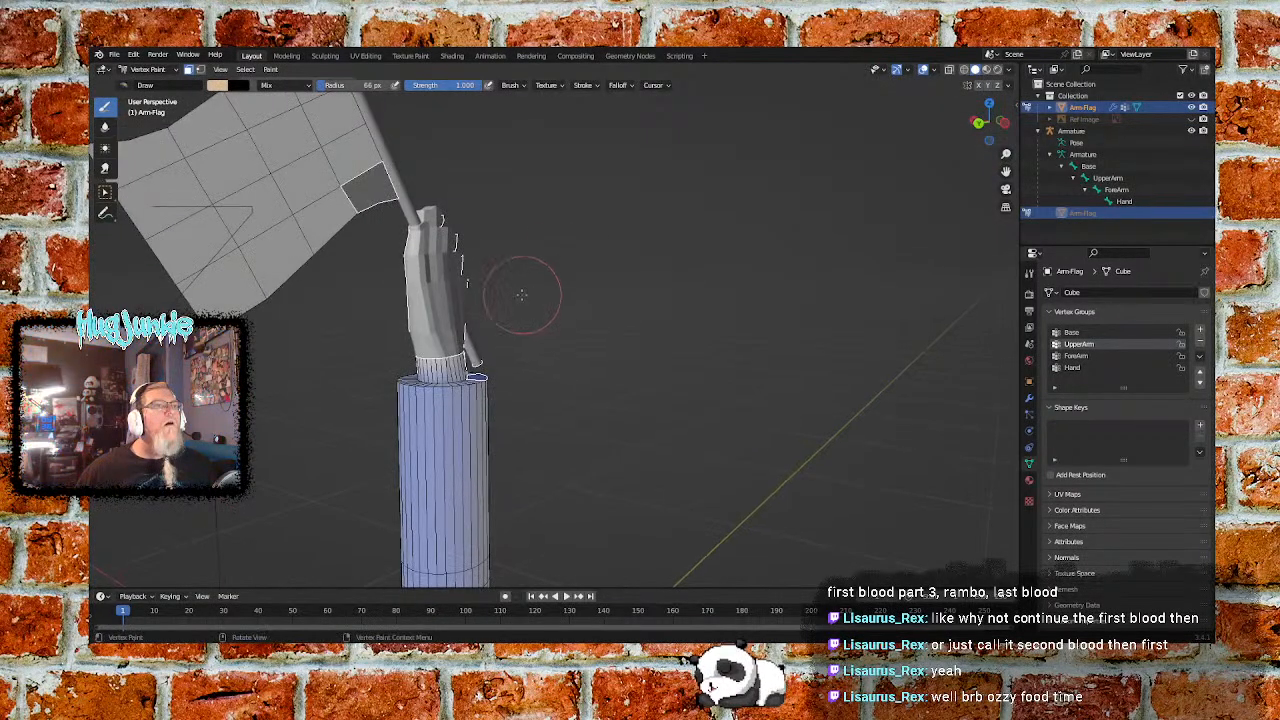
left_click(246, 70)
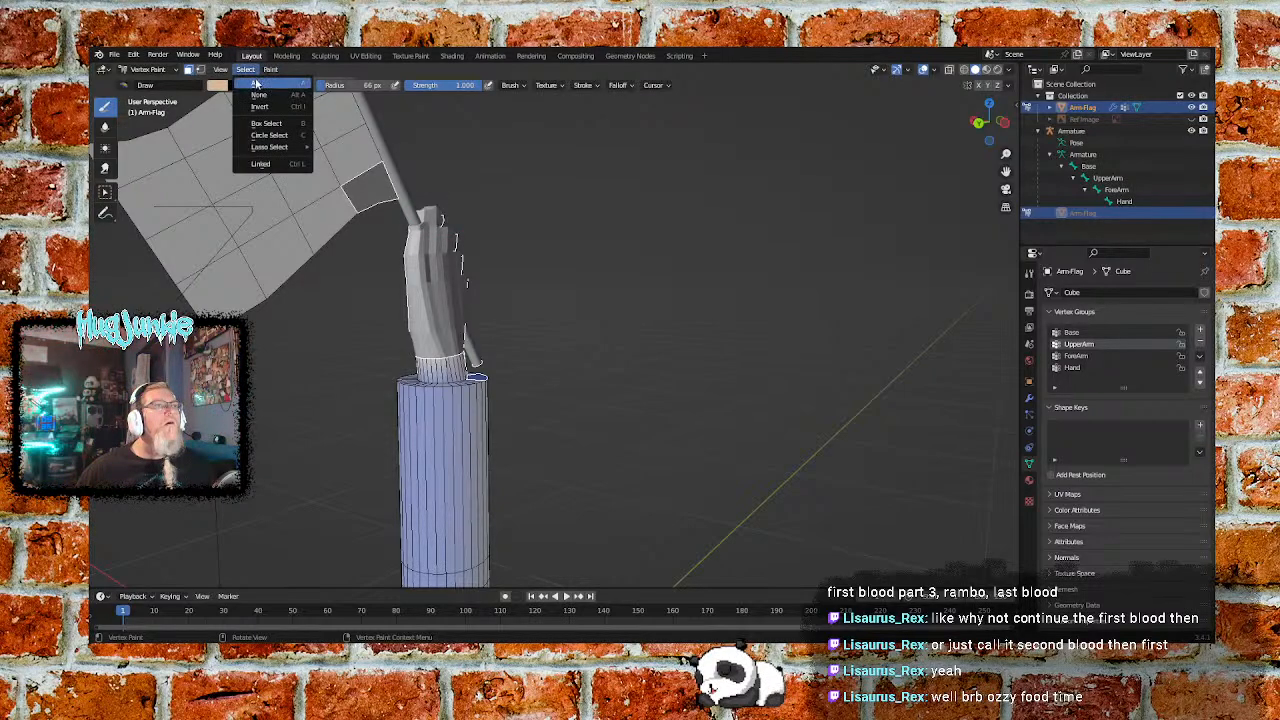
left_click(280, 127)
left_click_drag(545, 297, 370, 380)
Add the missed faces along the finger edges, the side of the hand and the wrist to the selection
middle_click_drag(591, 323, 665, 412)
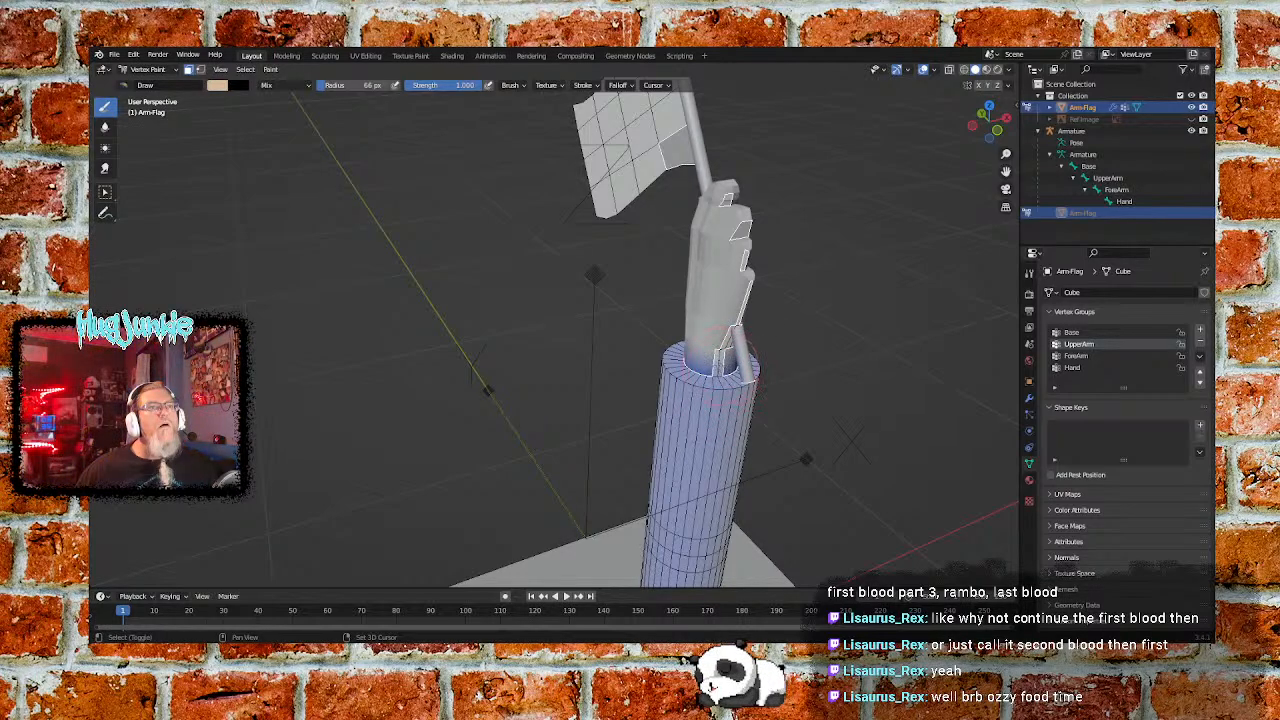
middle_click_drag(735, 360, 765, 371)
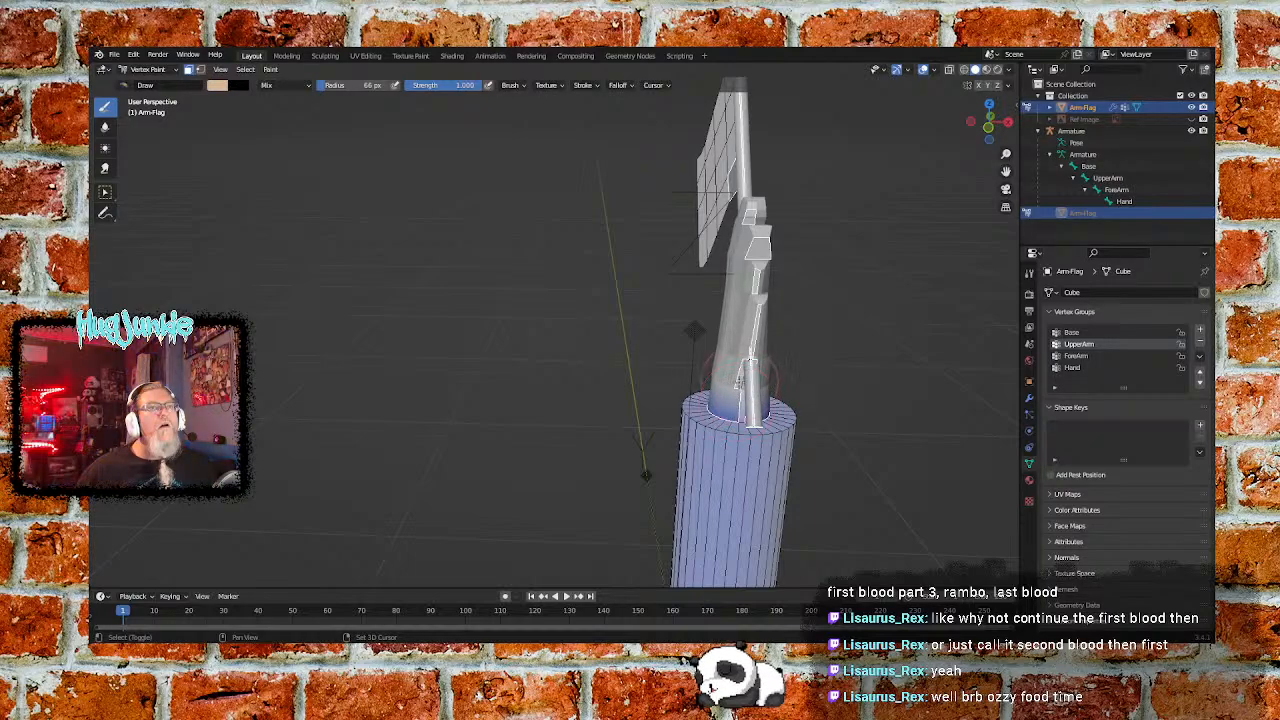
middle_click_drag(745, 378, 680, 352)
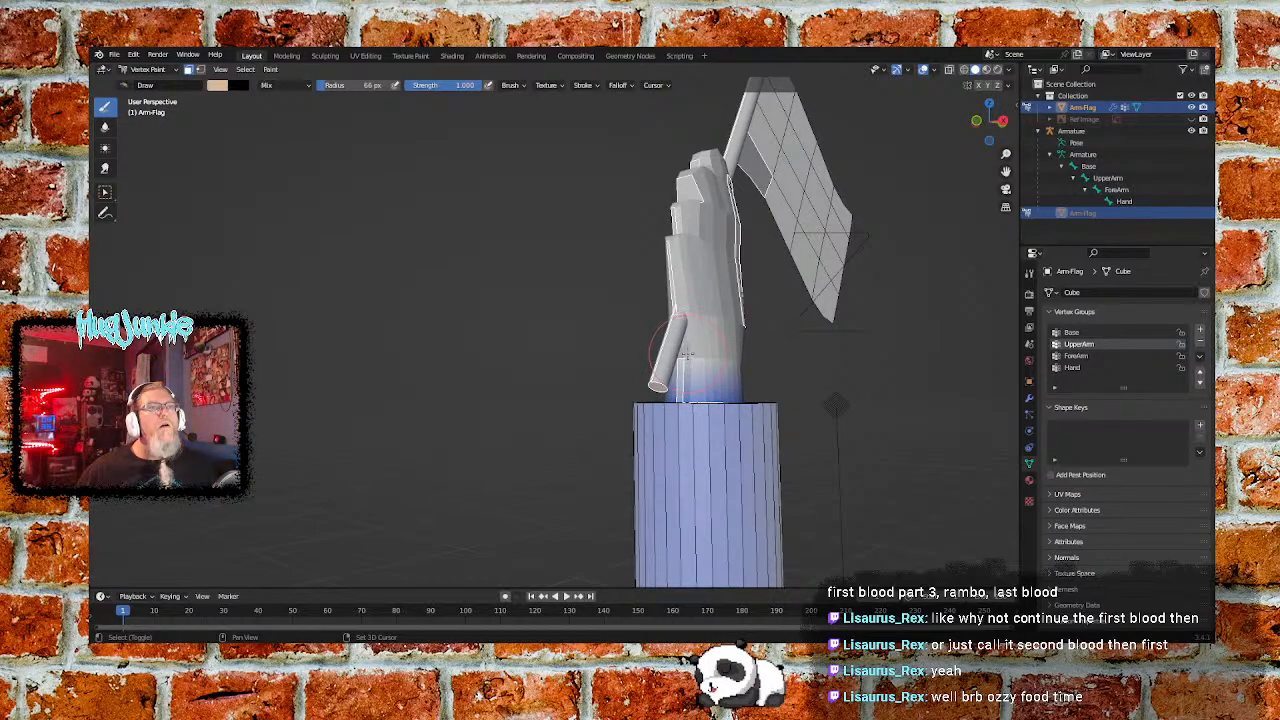
middle_click_drag(797, 346, 820, 380)
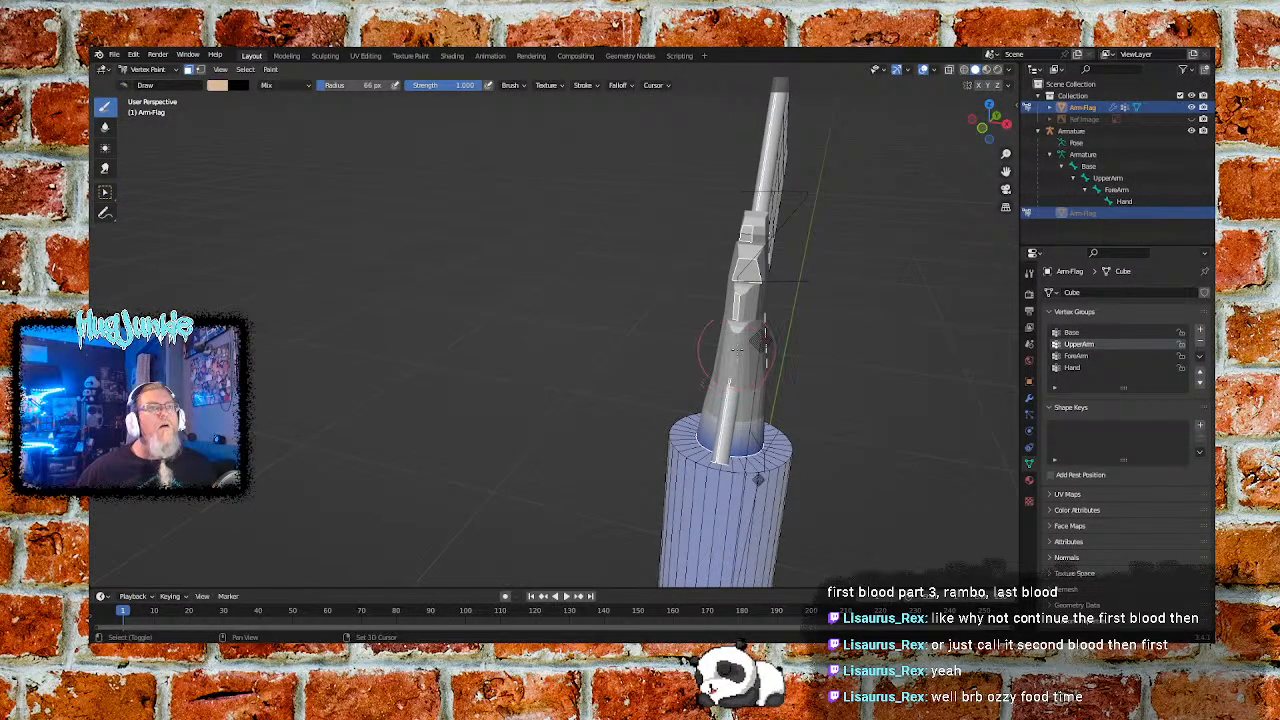
middle_click_drag(829, 292, 700, 310)
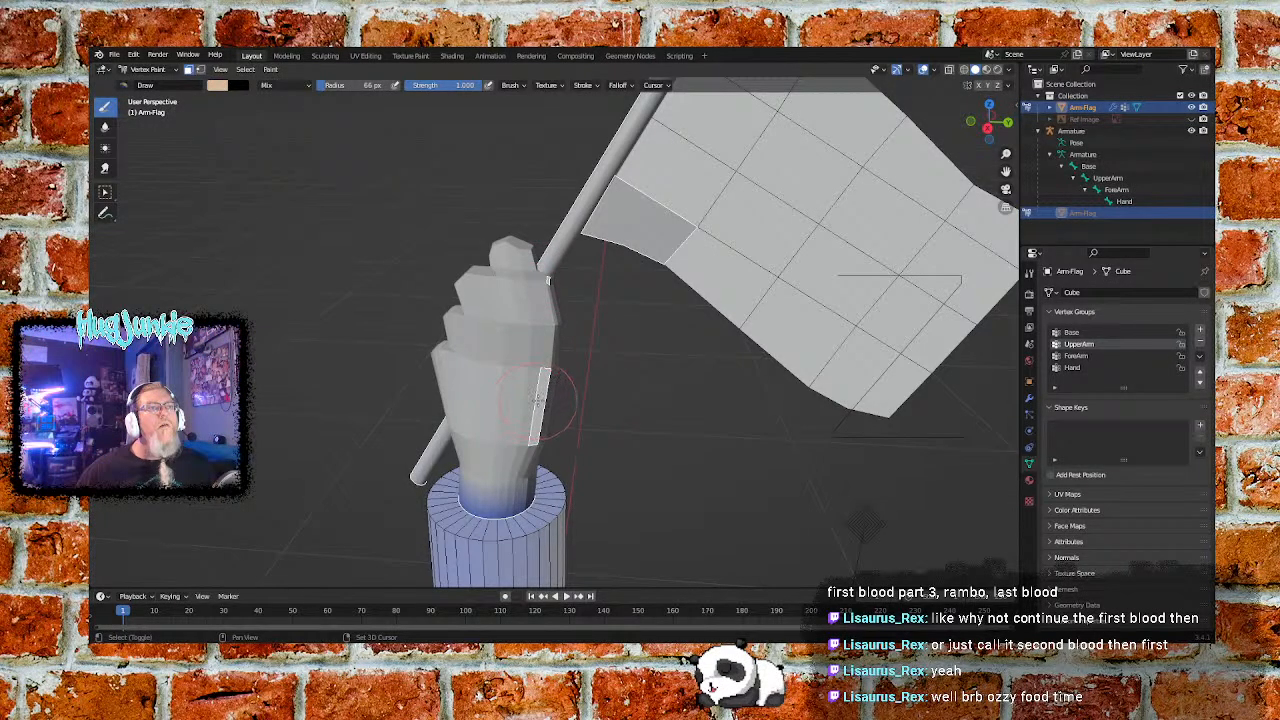
Remove the flag face beside the pole from the selection and inspect the hand selection from all sides
middle_click_drag(651, 391, 443, 343)
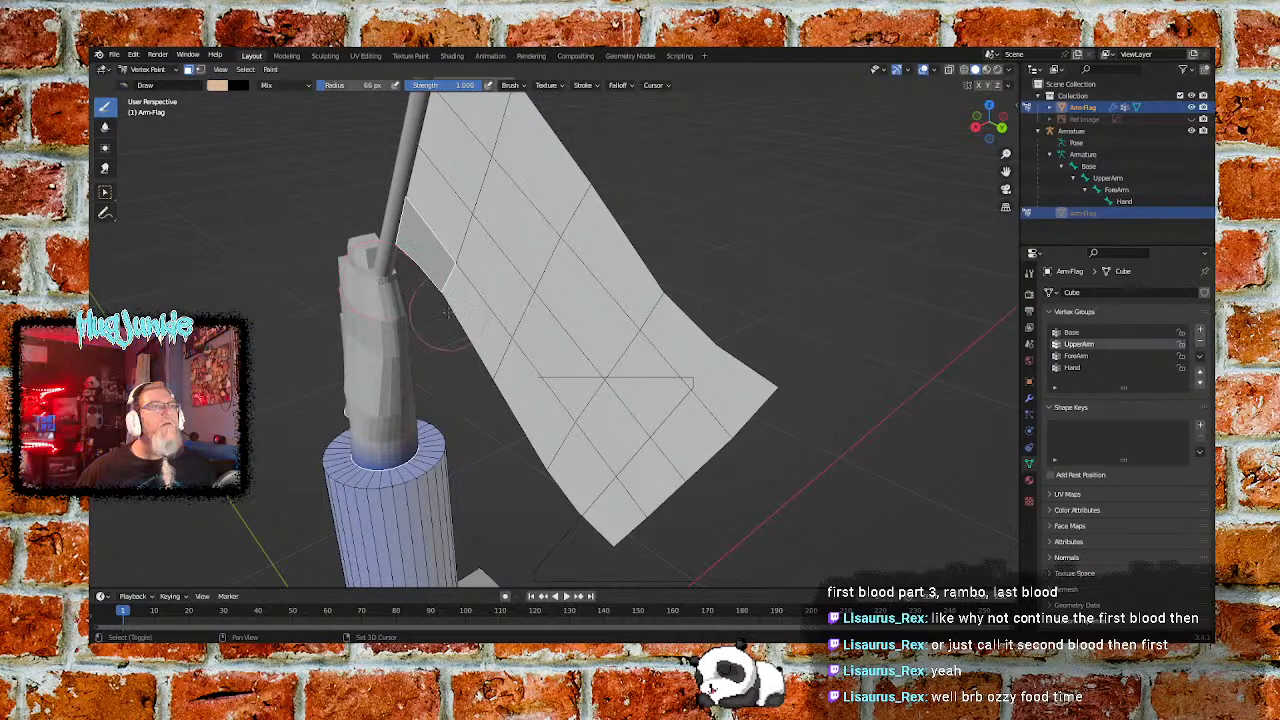
mouse_move(686, 243)
middle_mouse_down()
mouse_move(589, 272)
mouse_move(510, 237)
middle_mouse_up()
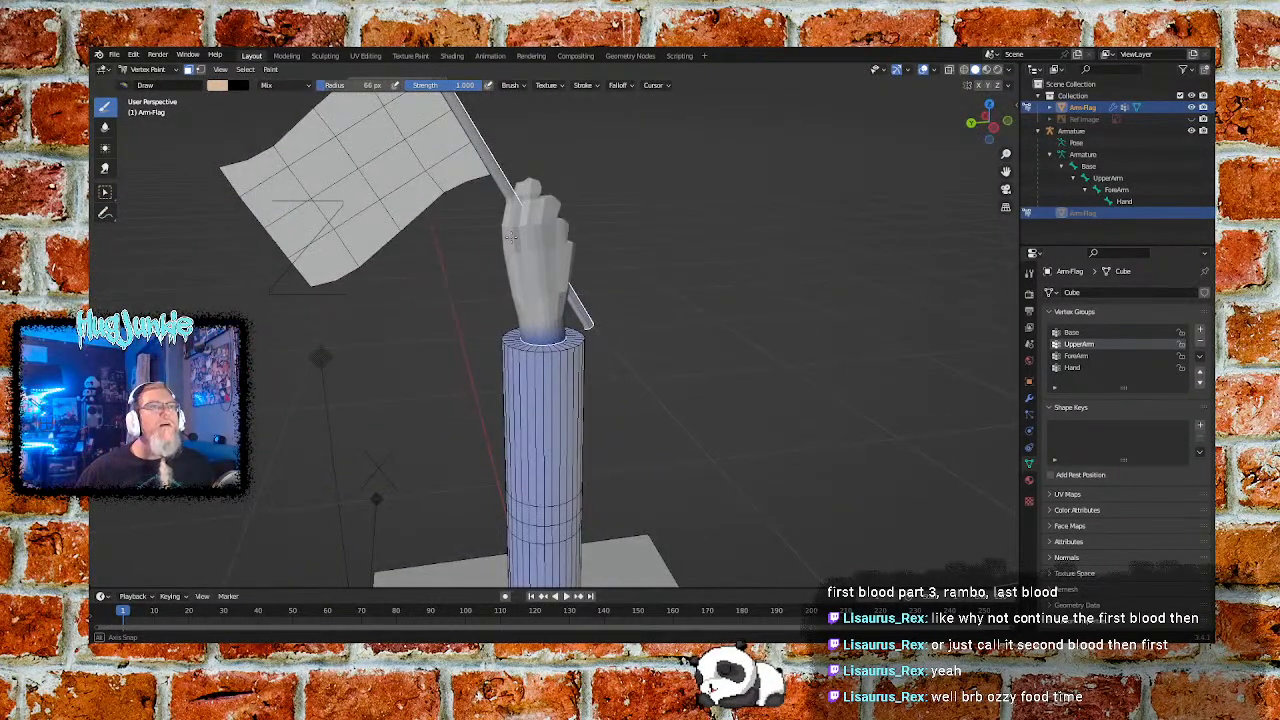
middle_click_drag(536, 290, 599, 403, "shift")
scroll(599, 403, "up", 5)
middle_click_drag(688, 262, 700, 314)
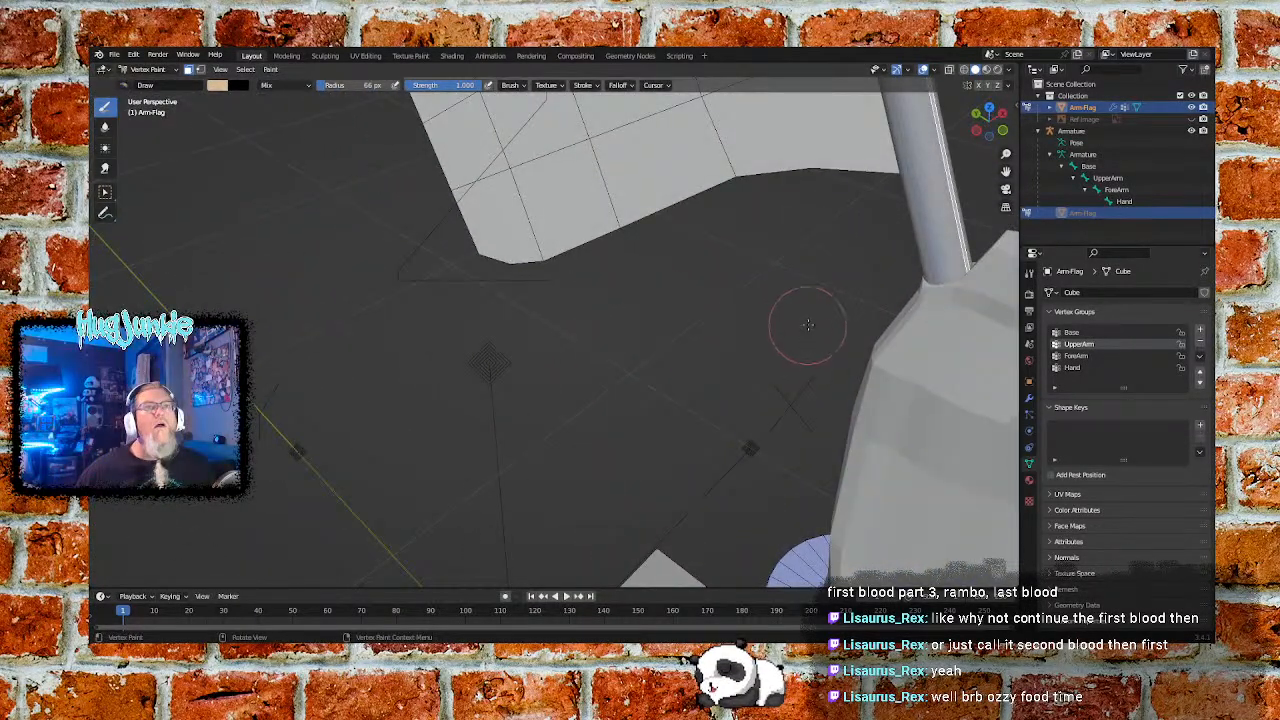
mouse_move(840, 330)
middle_mouse_down()
mouse_move(866, 347)
mouse_move(835, 342)
middle_mouse_up()
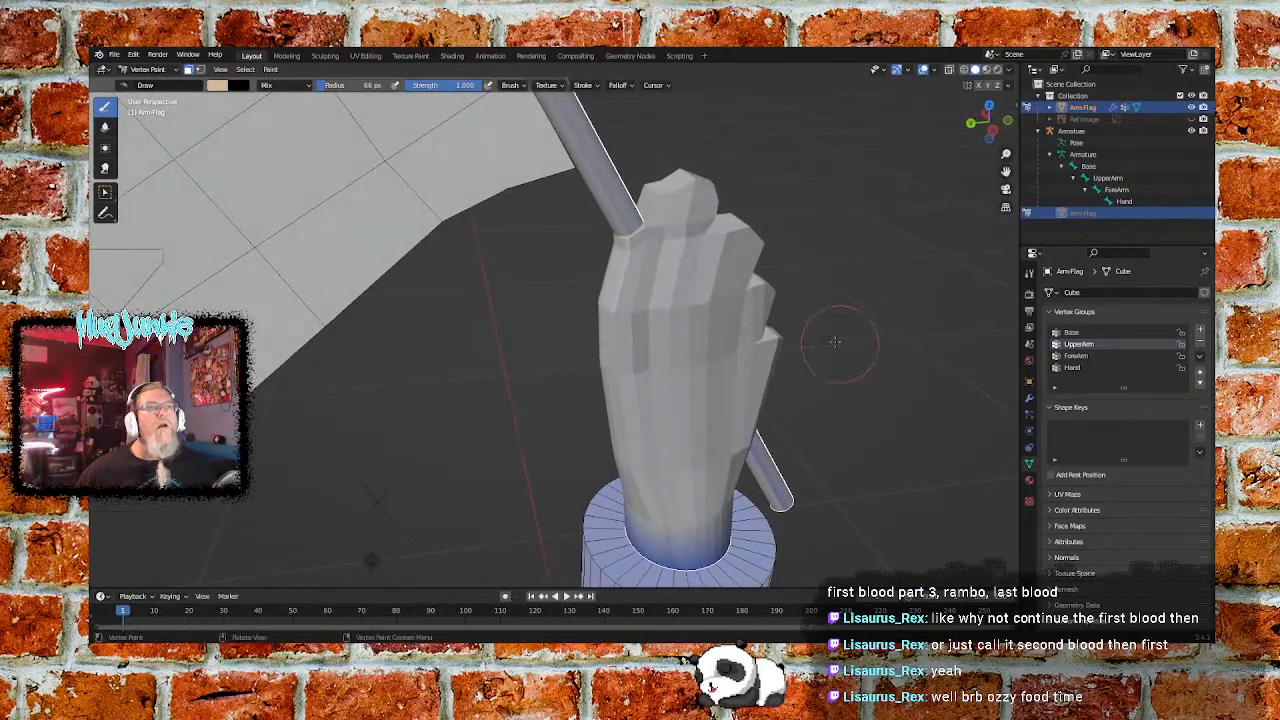
Set the vertex colors of the selected hand and pole faces to the skin tone and inspect the result
left_click(268, 69)
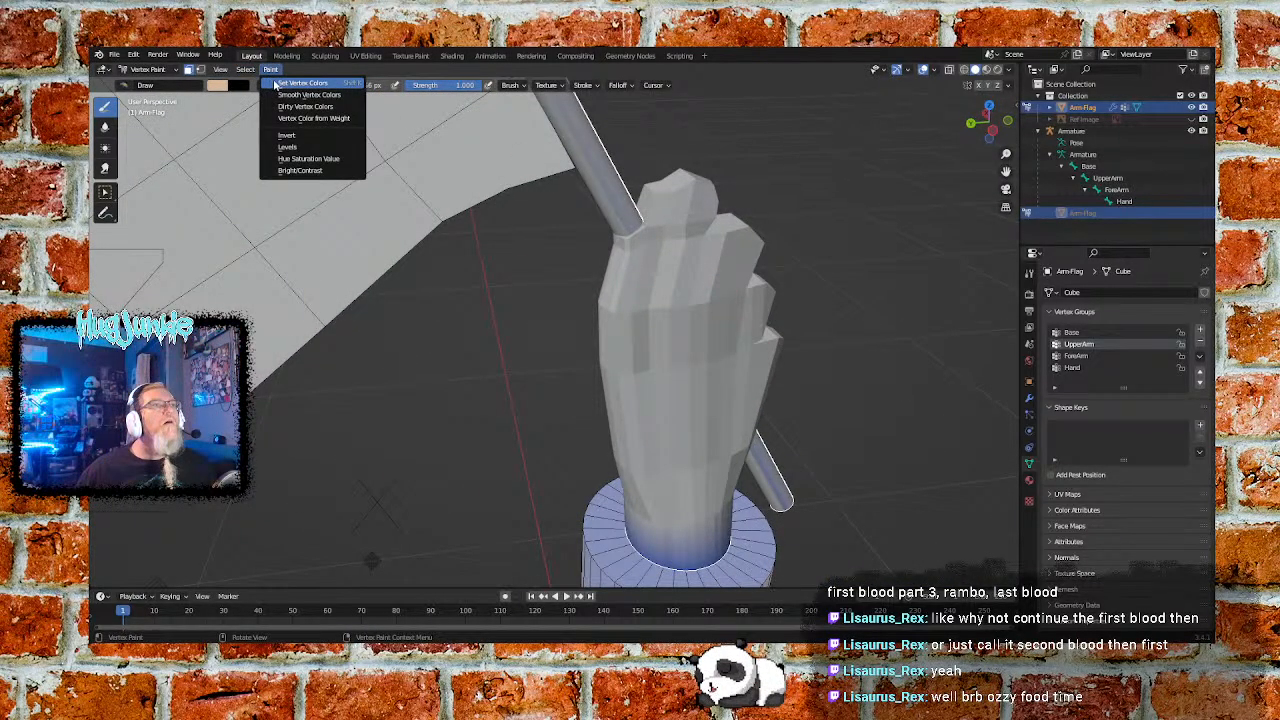
left_click(276, 83)
middle_click_drag(800, 247, 685, 431)
middle_click_drag(520, 500, 691, 400)
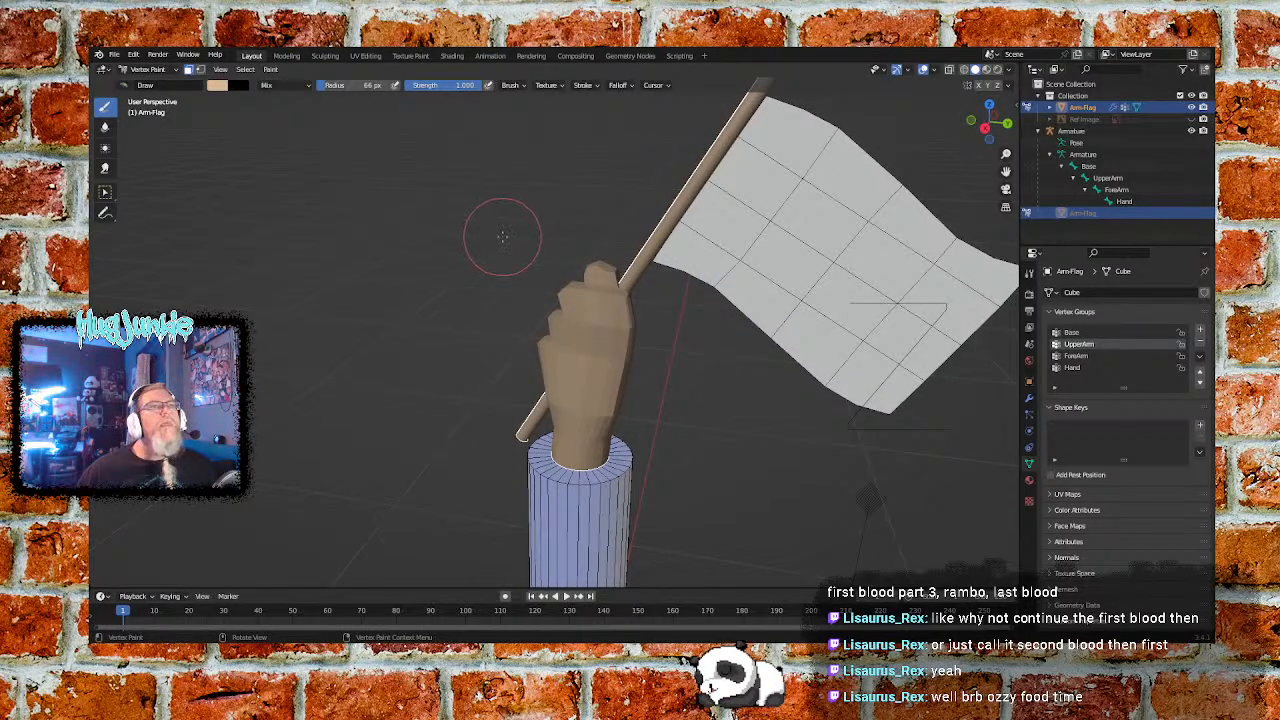
middle_click_drag(540, 275, 300, 87)
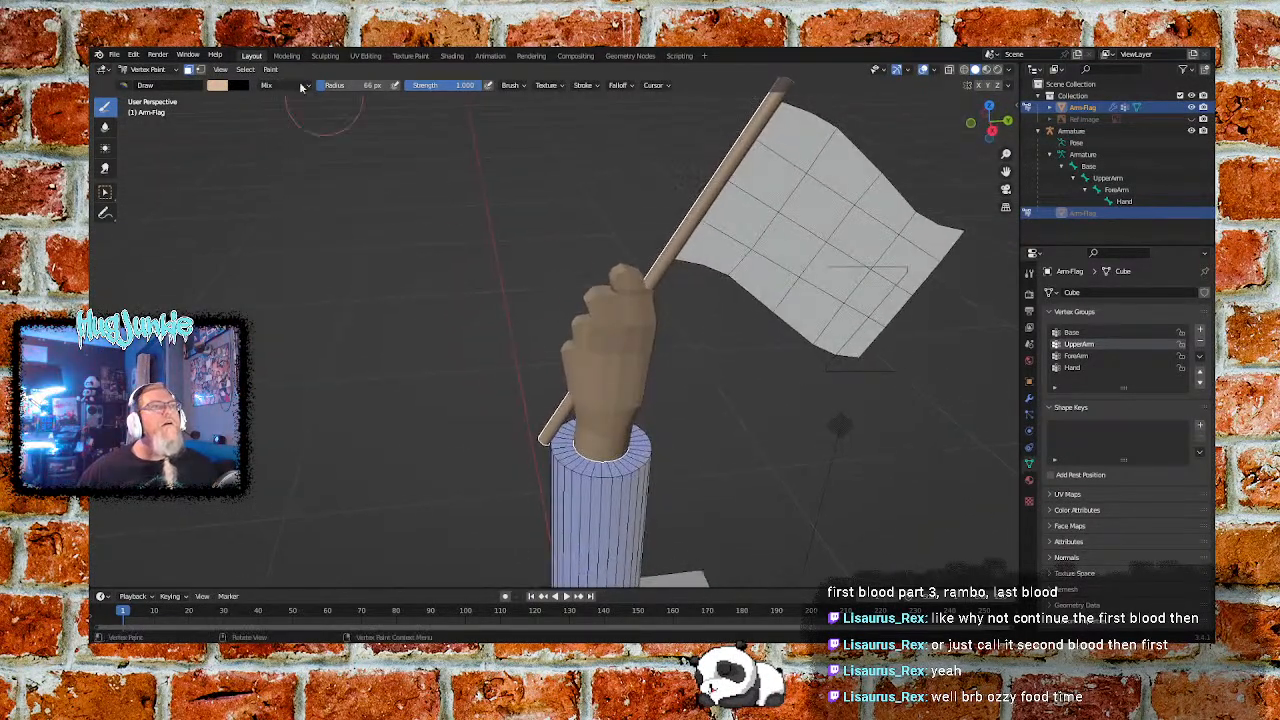
Lighten the skin tone to saturation 0.221 and value 0.940 and set it as the vertex color of the selected hand and pole
left_click(217, 85)
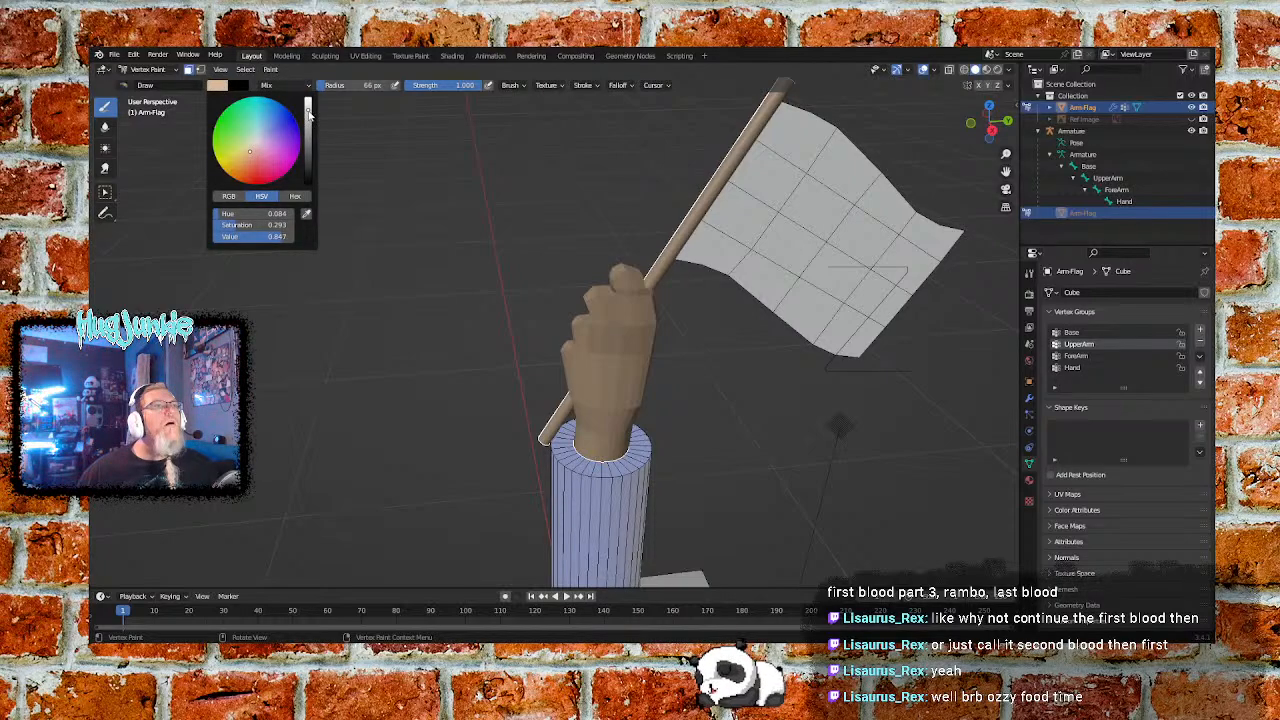
left_click_drag(309, 116, 309, 112)
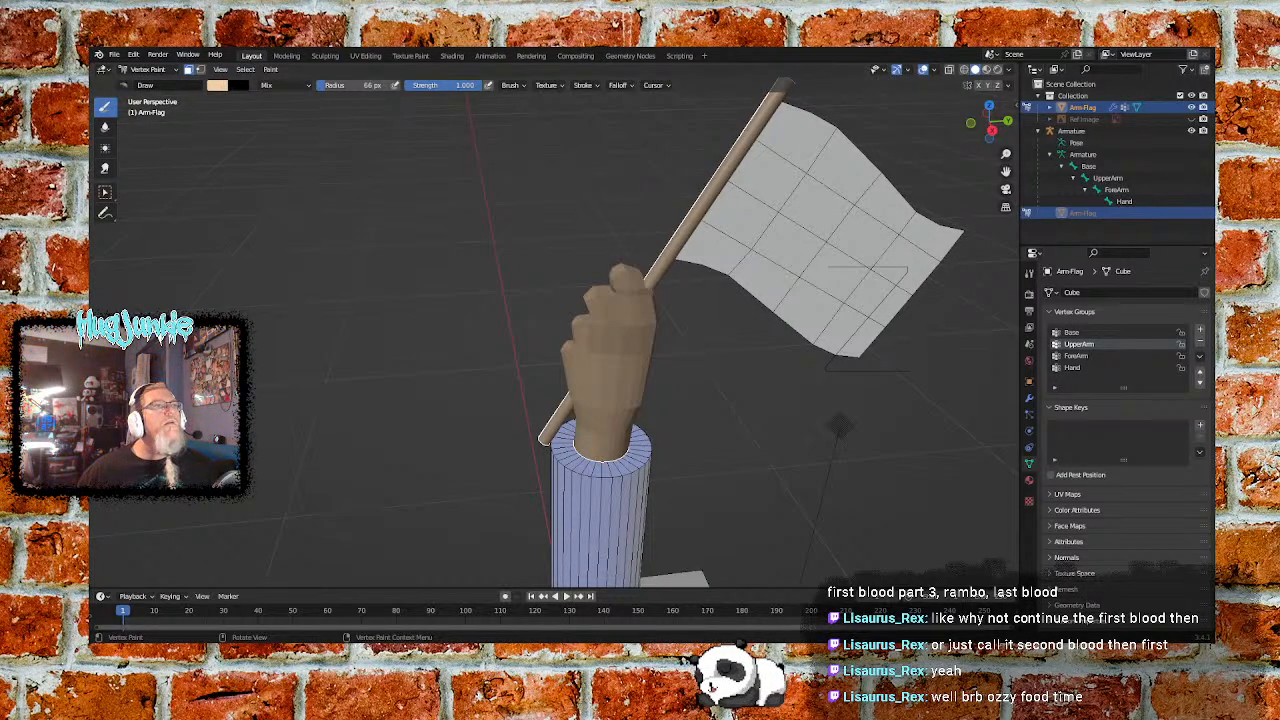
left_click(217, 85)
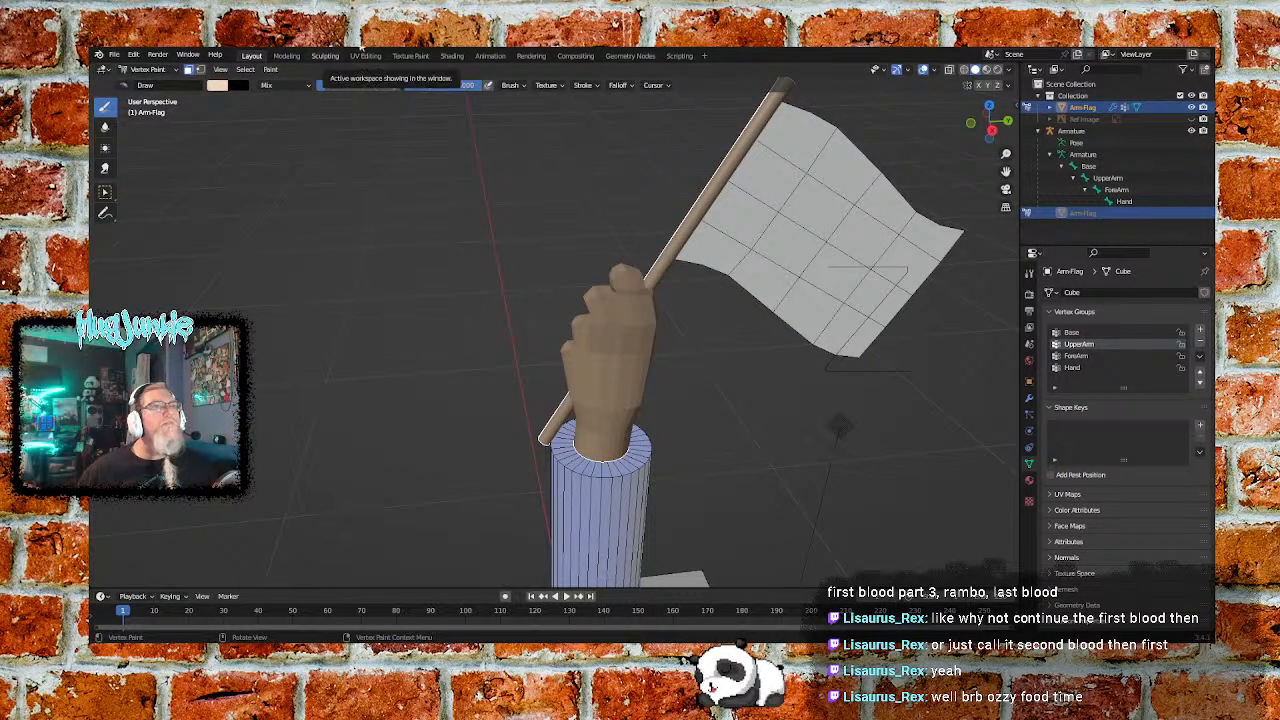
left_click(270, 69)
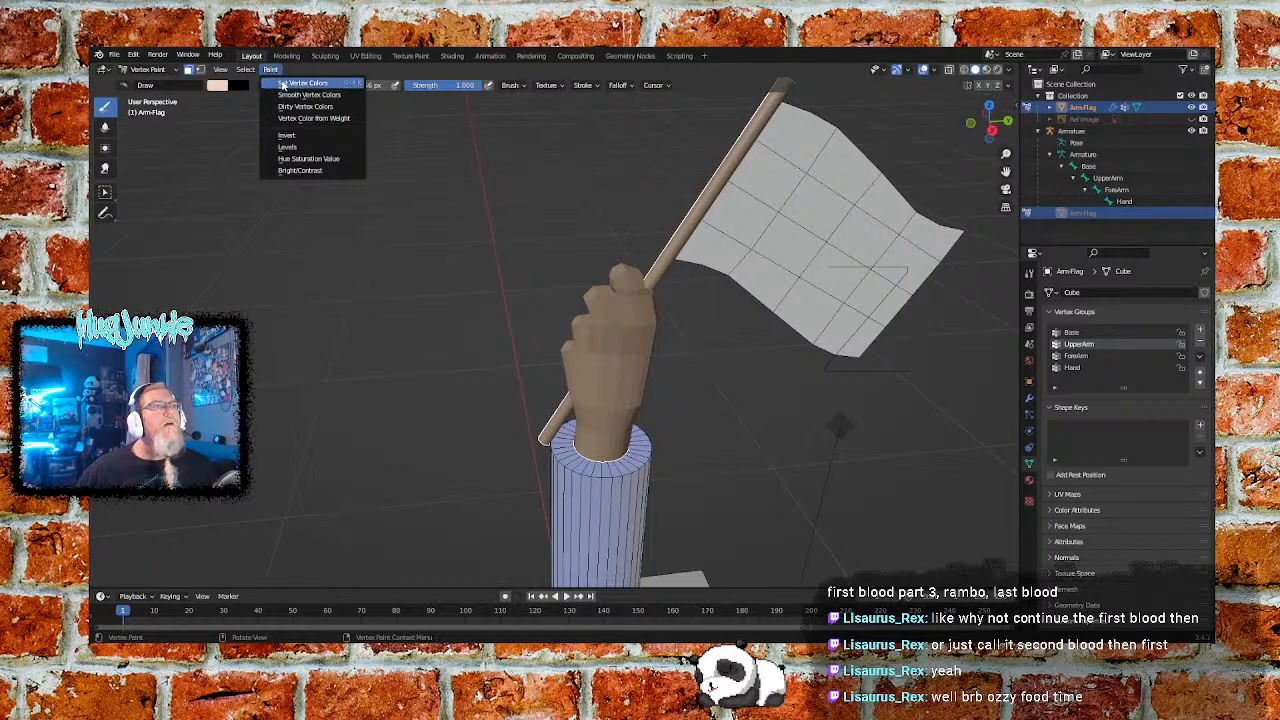
left_click(283, 87)
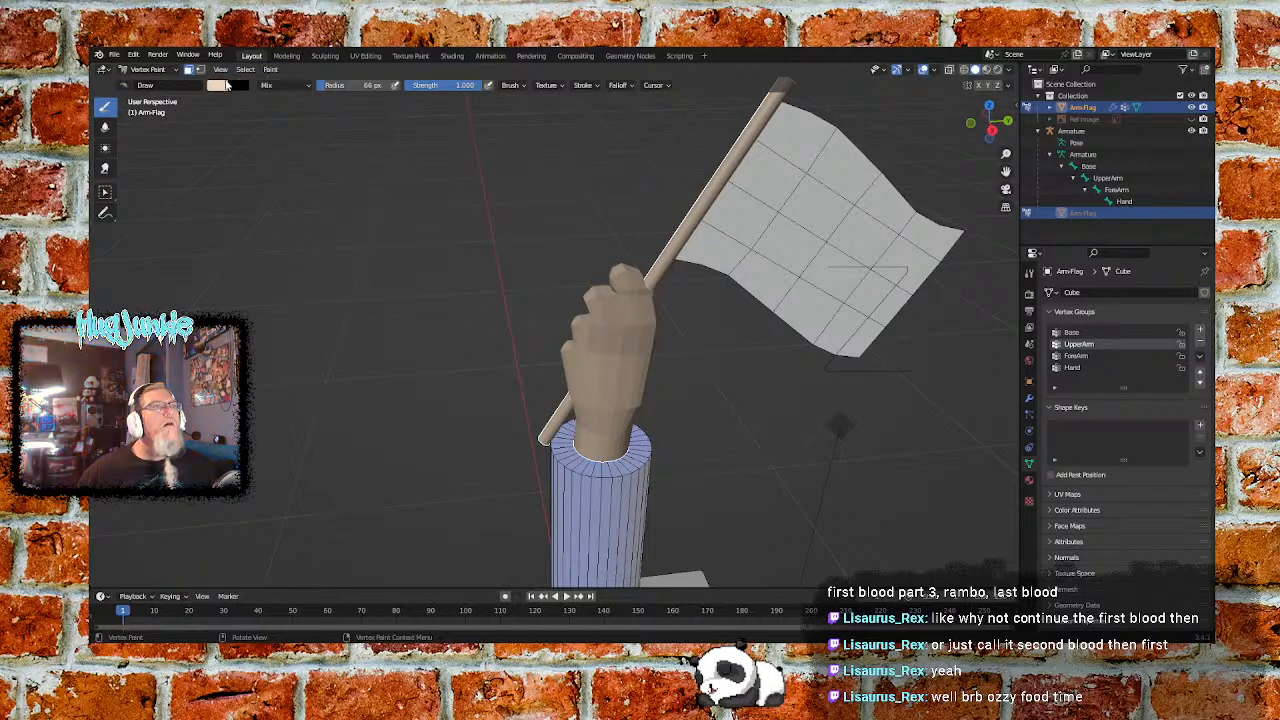
Raise the paint color's value to 1.000 and recolor the selected hand and pole, trying hue 0.134 and then hue 0.112
left_click(218, 85)
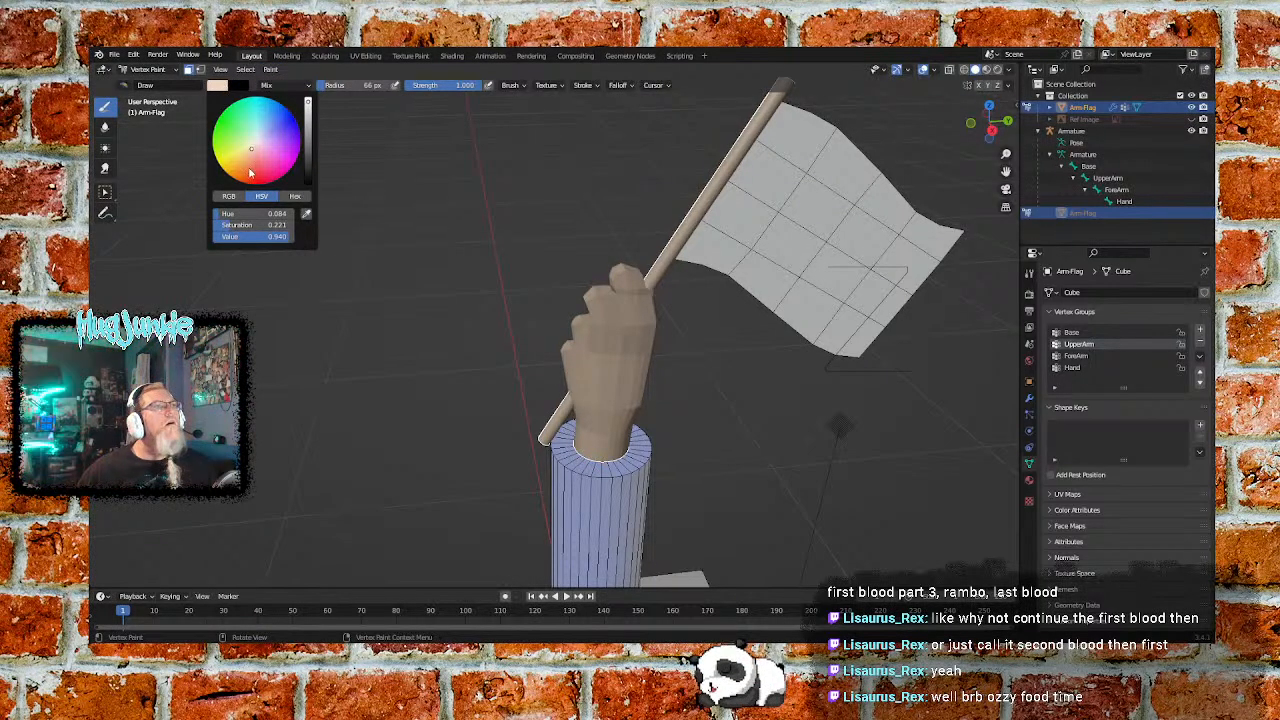
left_click_drag(224, 214, 224, 214)
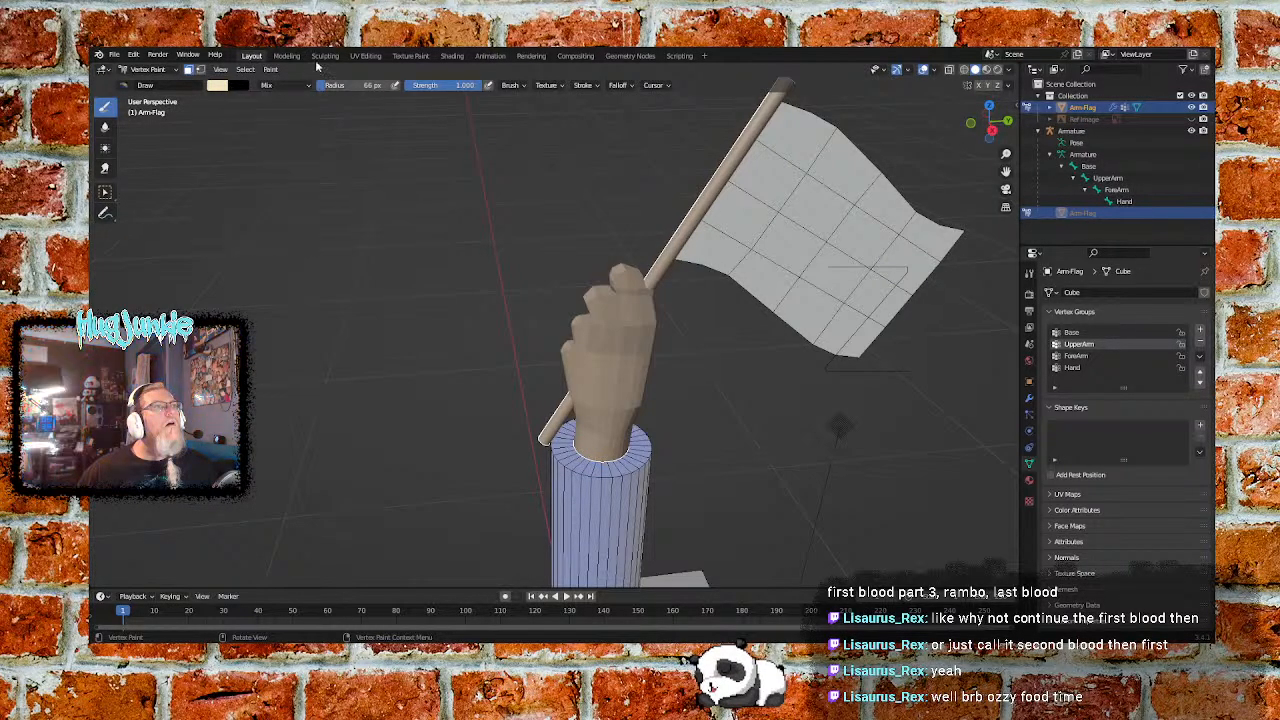
left_click(269, 69)
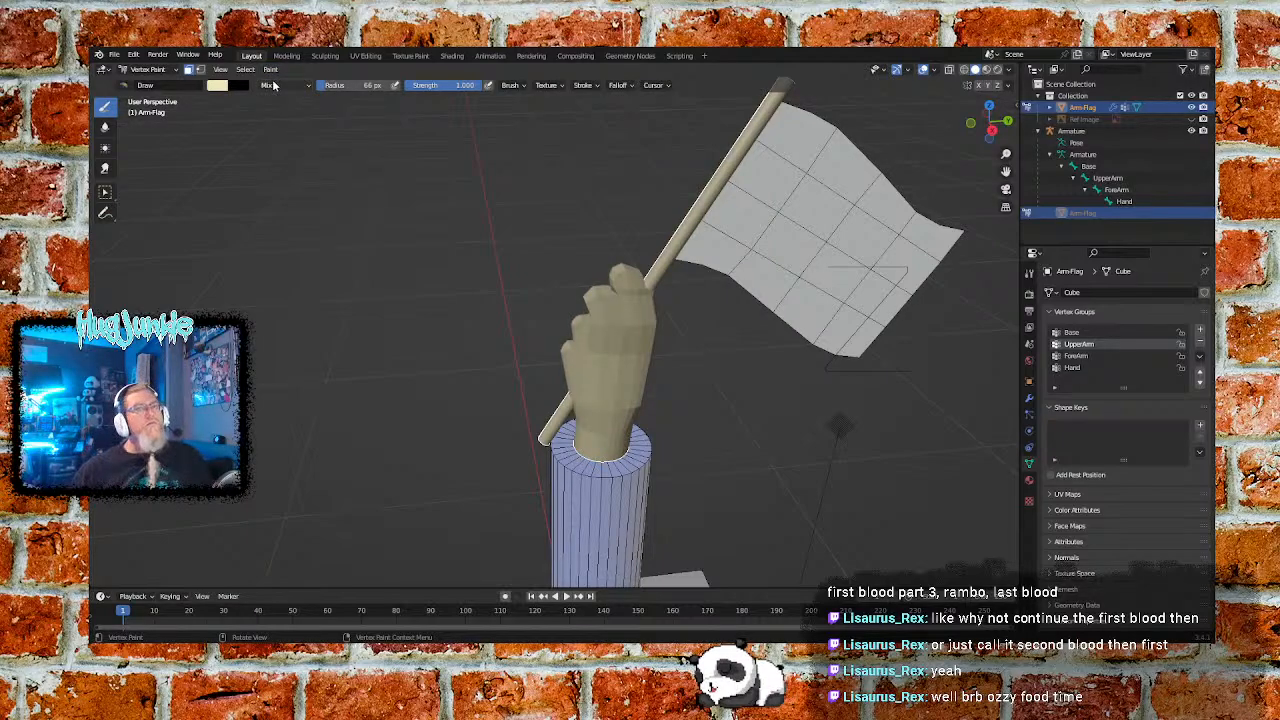
left_click(218, 88)
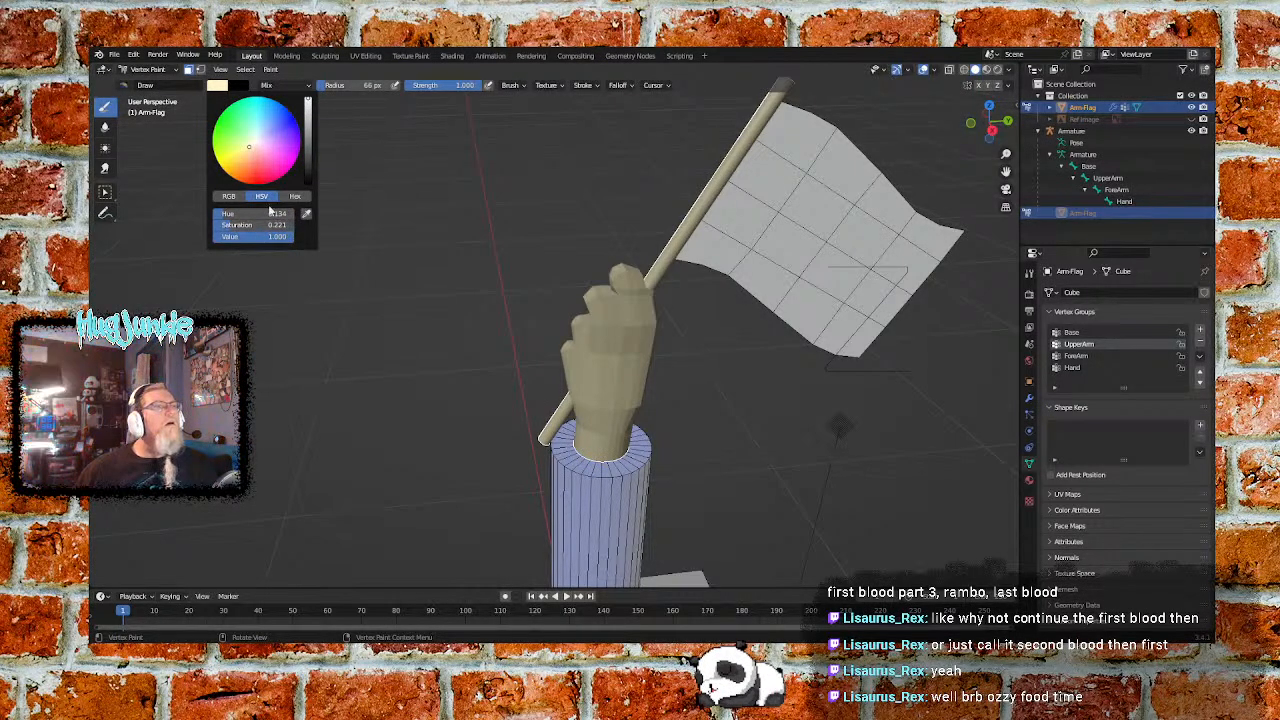
left_click_drag(224, 216, 244, 216)
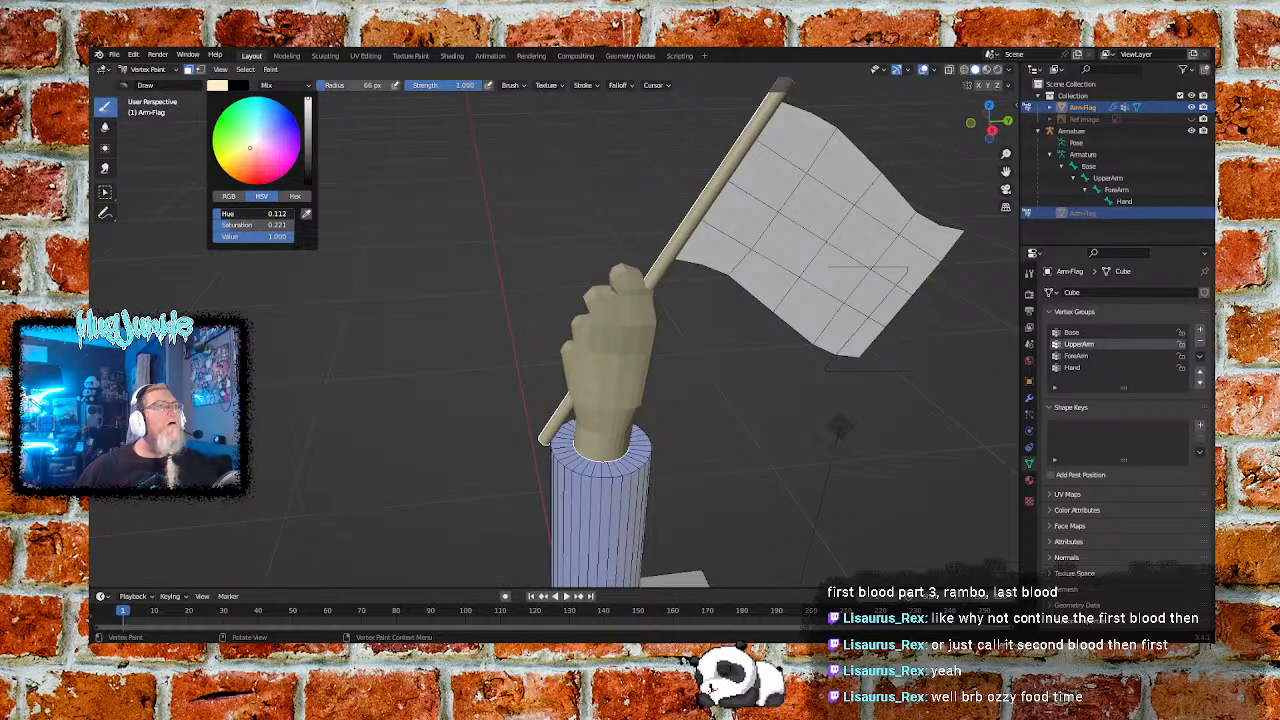
left_click(270, 69)
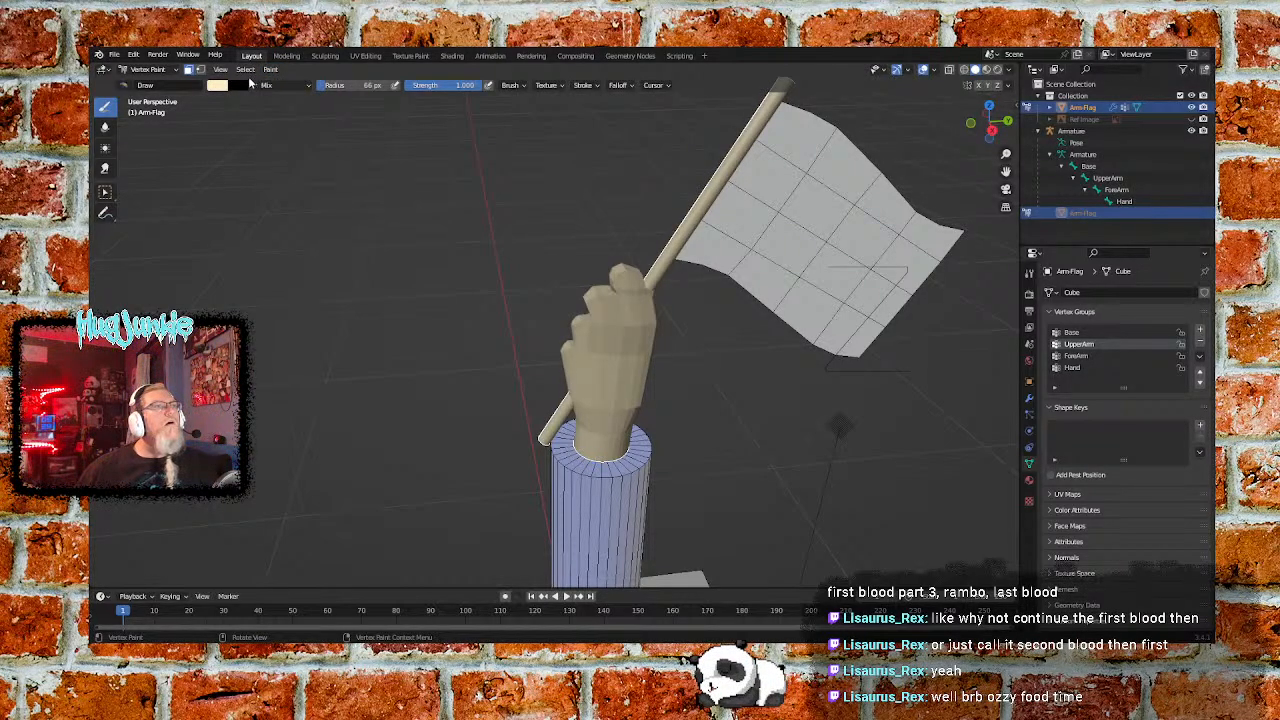
Try saturations 0.321 and 0.171 for the paint color, setting the vertex colors of the hand and pole each time
left_click(217, 86)
left_click_drag(236, 225, 252, 225)
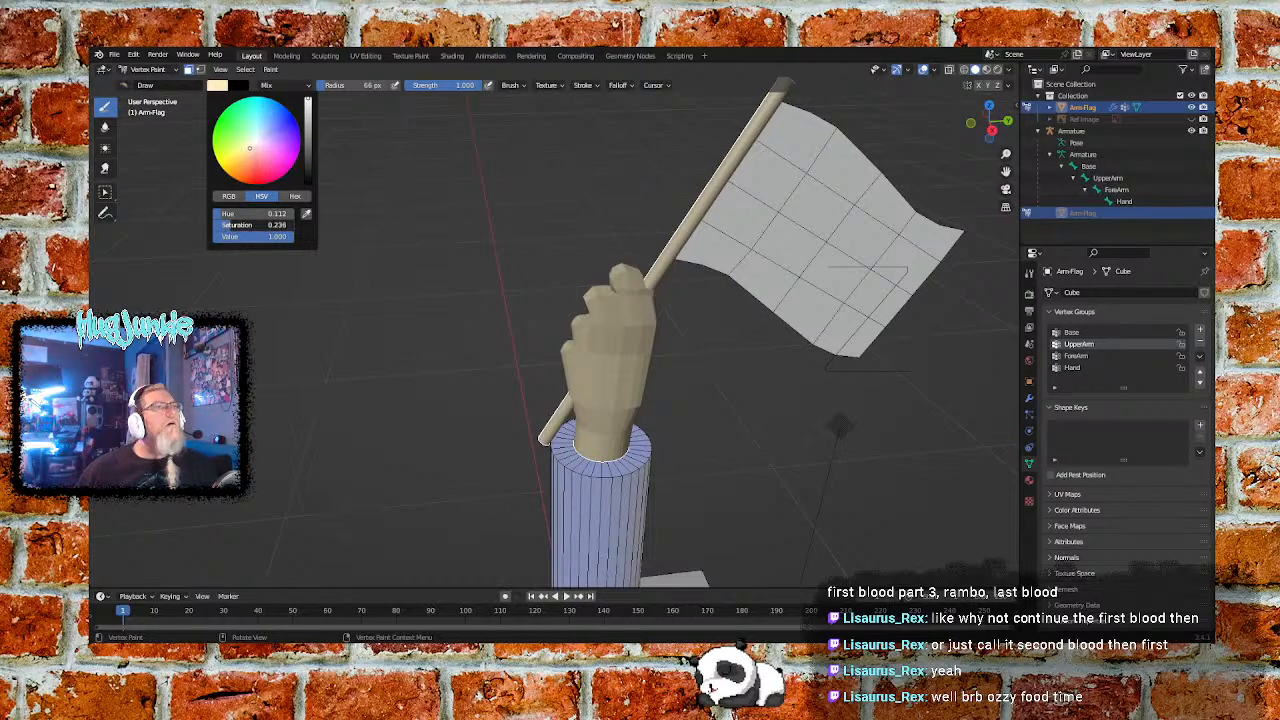
left_click(270, 70)
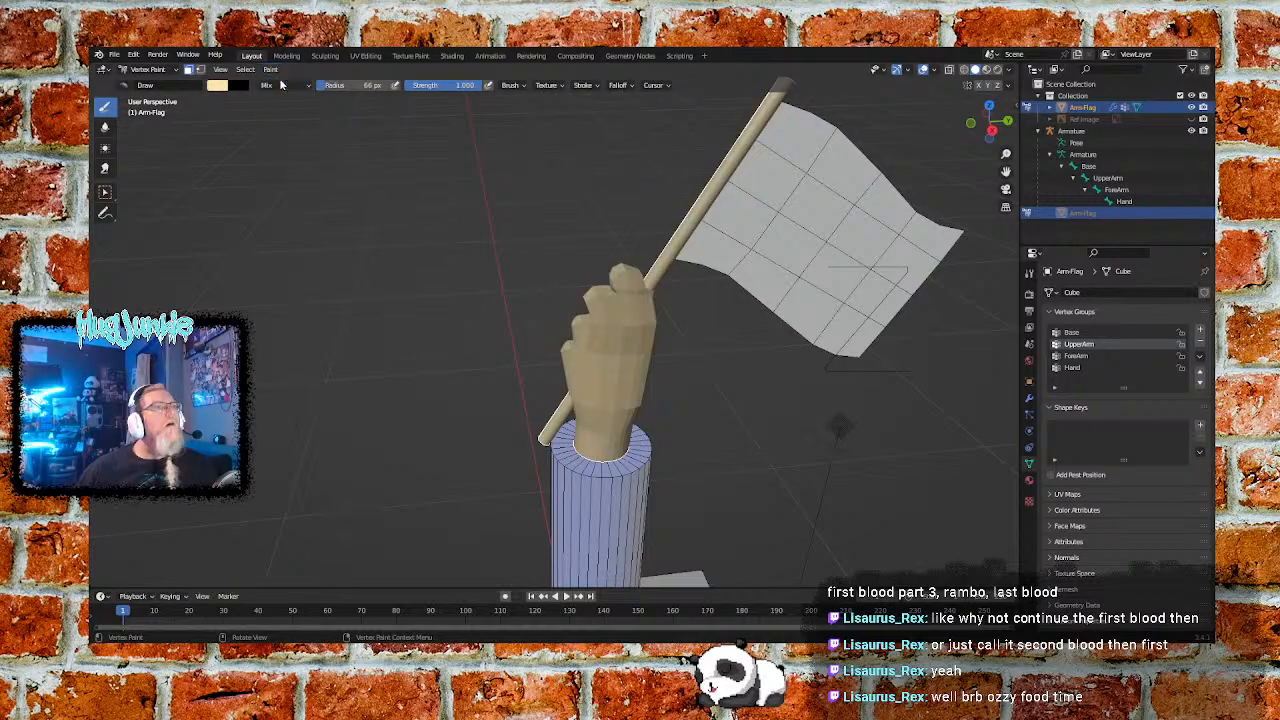
left_click(222, 86)
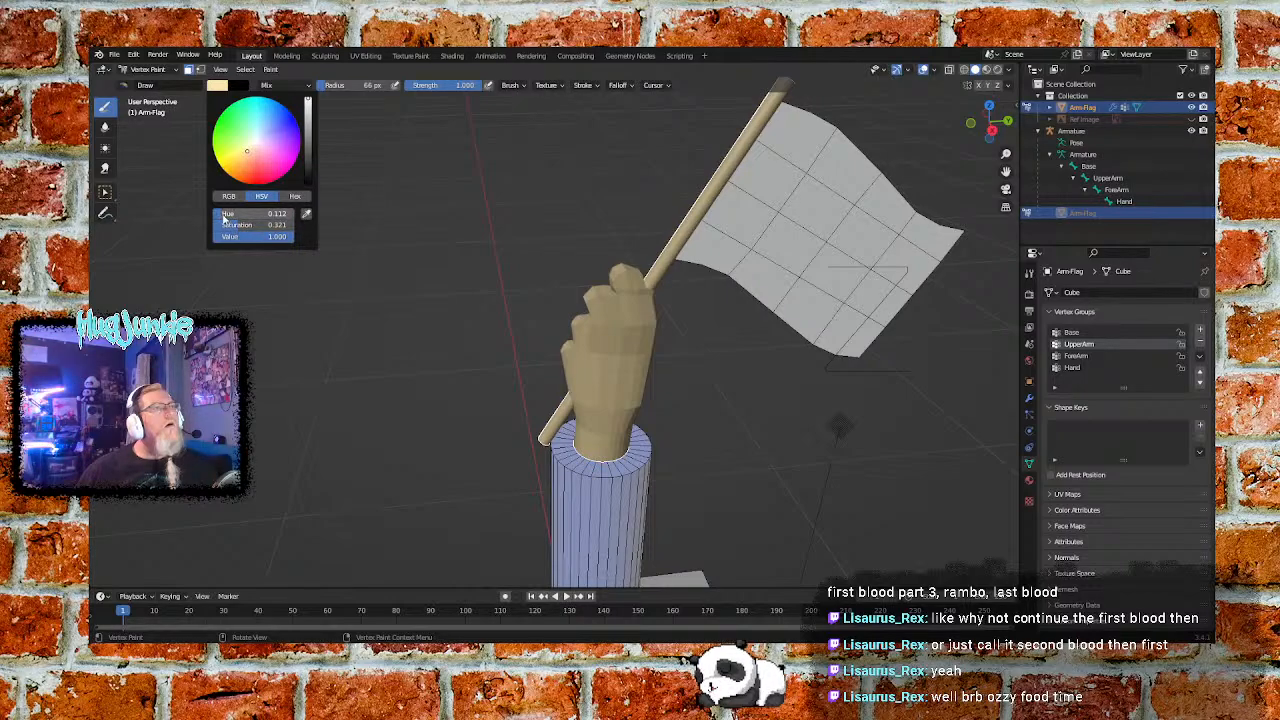
left_click_drag(237, 225, 229, 225)
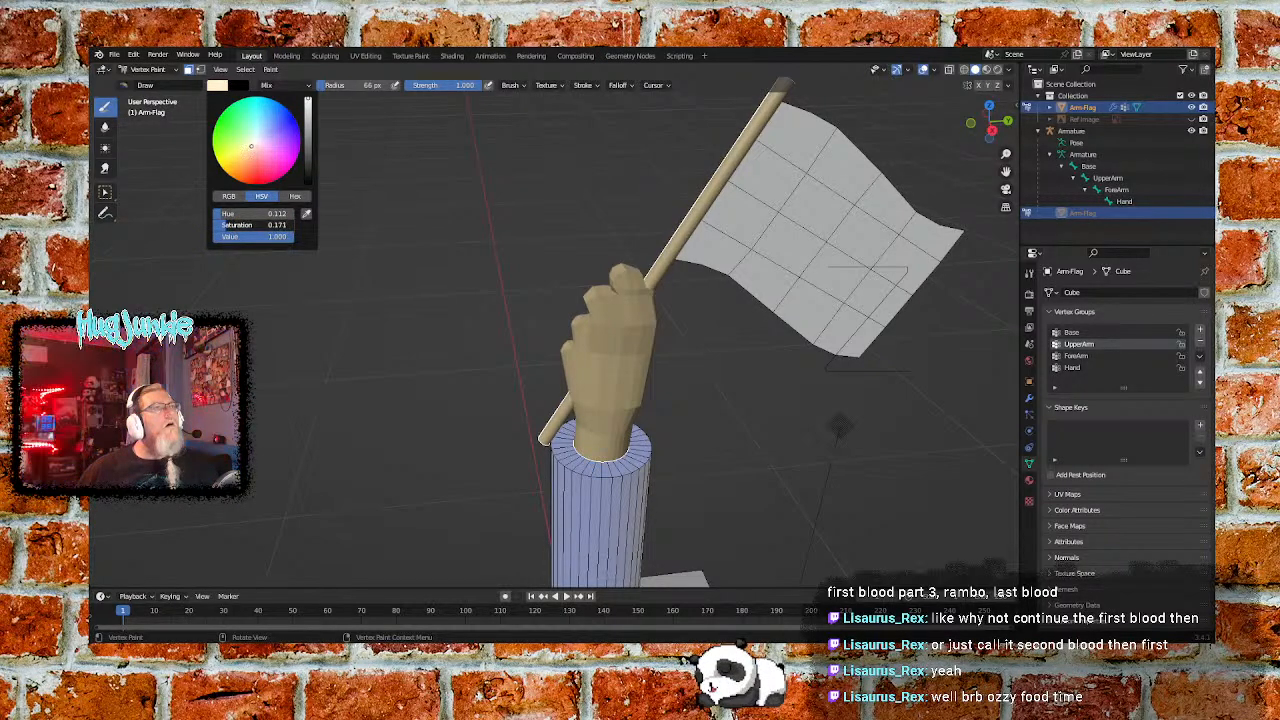
left_click(270, 69)
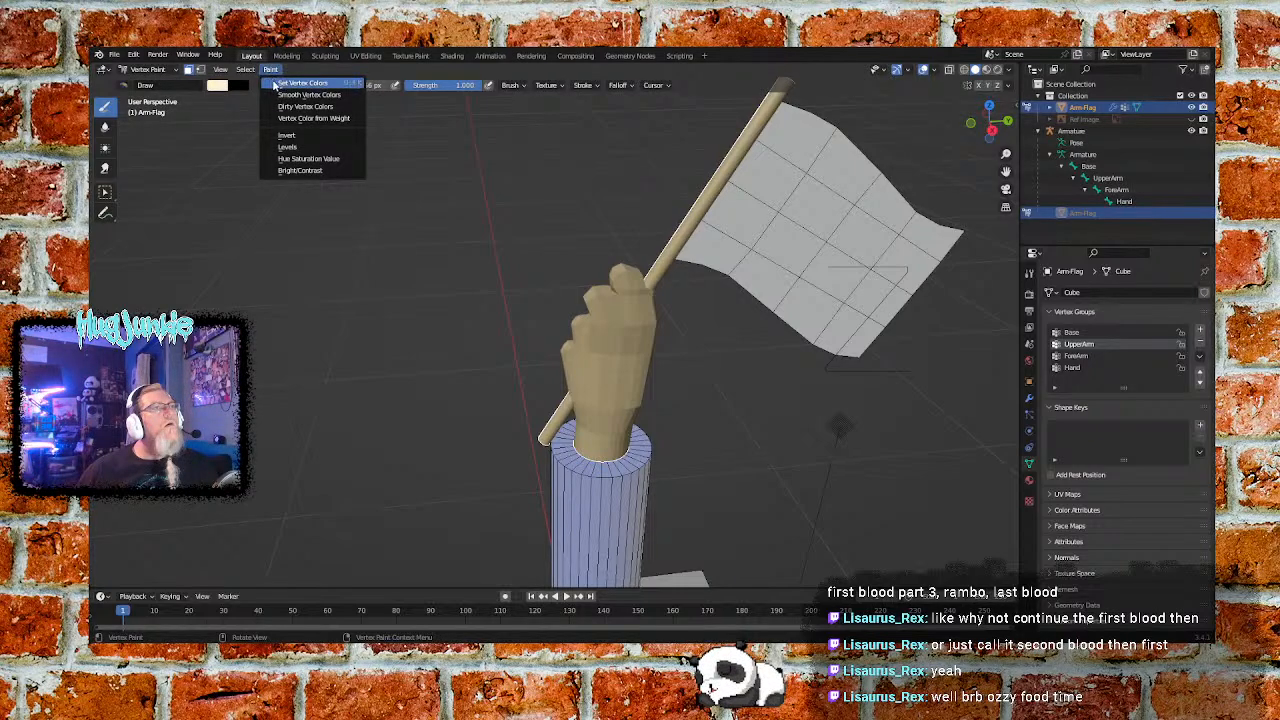
left_click(274, 84)
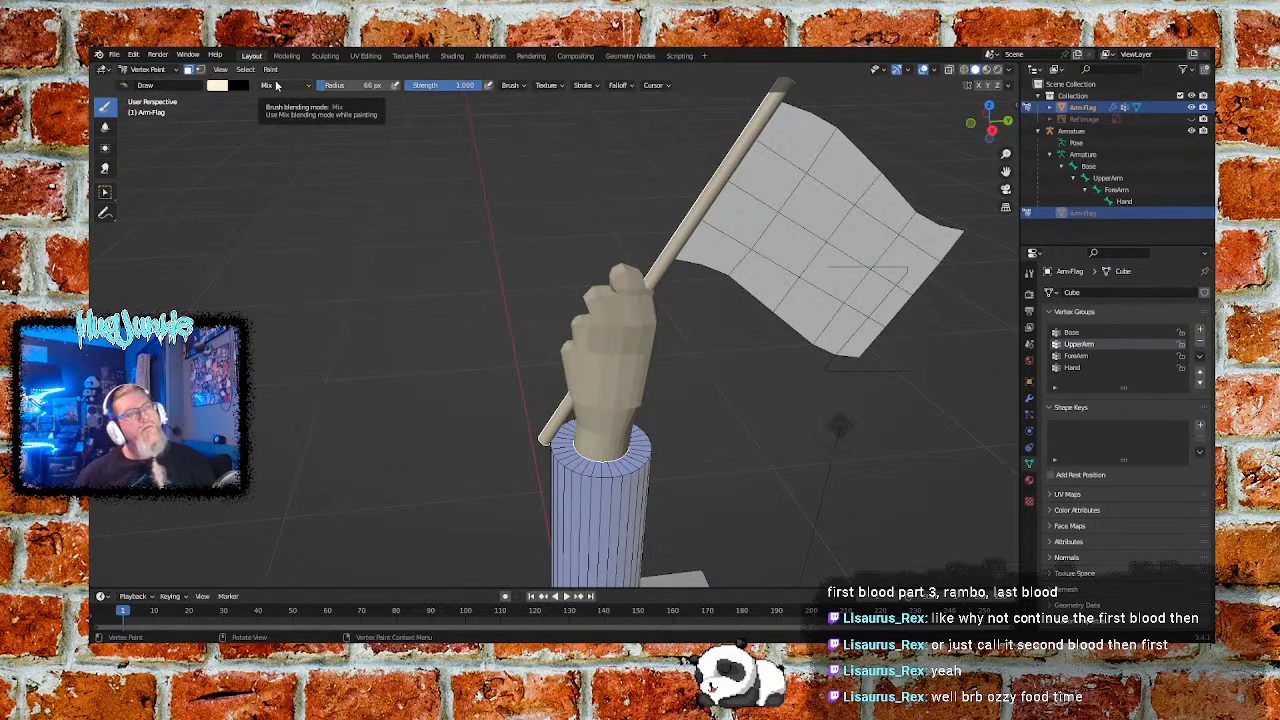
Set the paint color to hue 0.119 and saturation 0.207 and apply it to the selected hand and pole faces
left_click(220, 88)
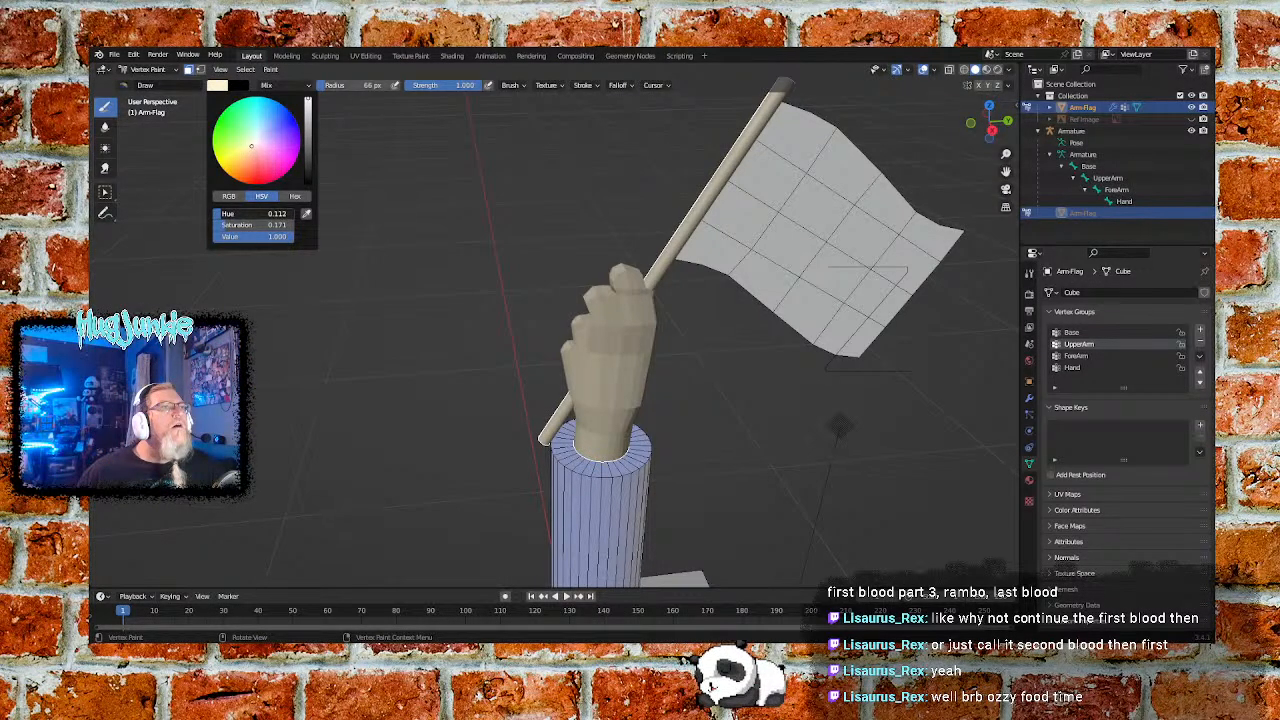
left_click_drag(227, 225, 232, 225)
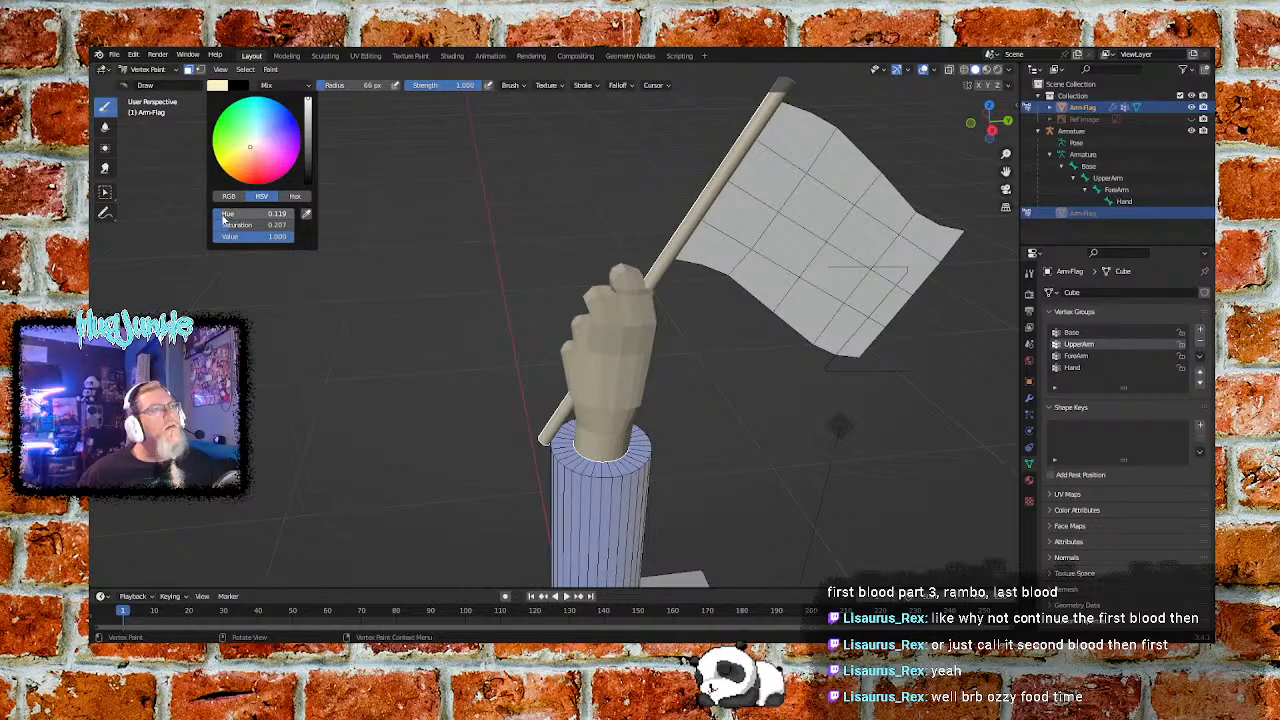
left_click(270, 69)
left_click(271, 86)
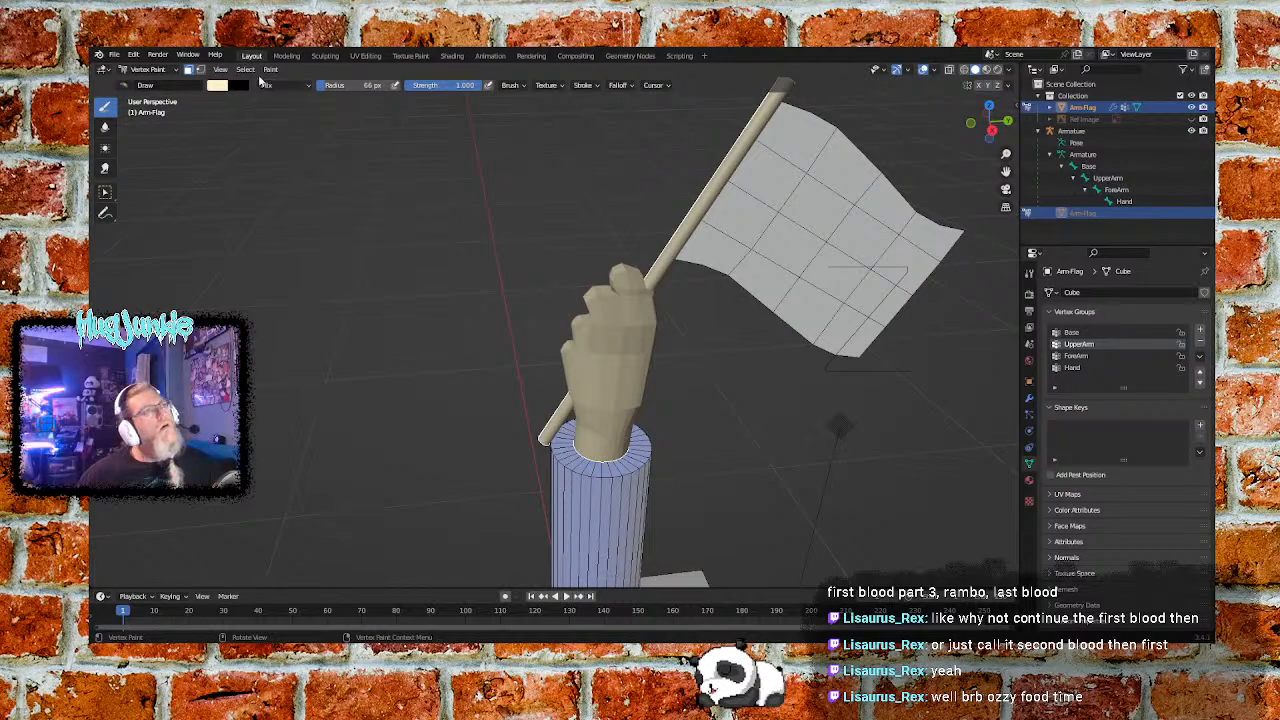
Try a yellow with hue 0.155 and saturation 0.507 as the vertex color of the selected hand and pole
left_click(226, 88)
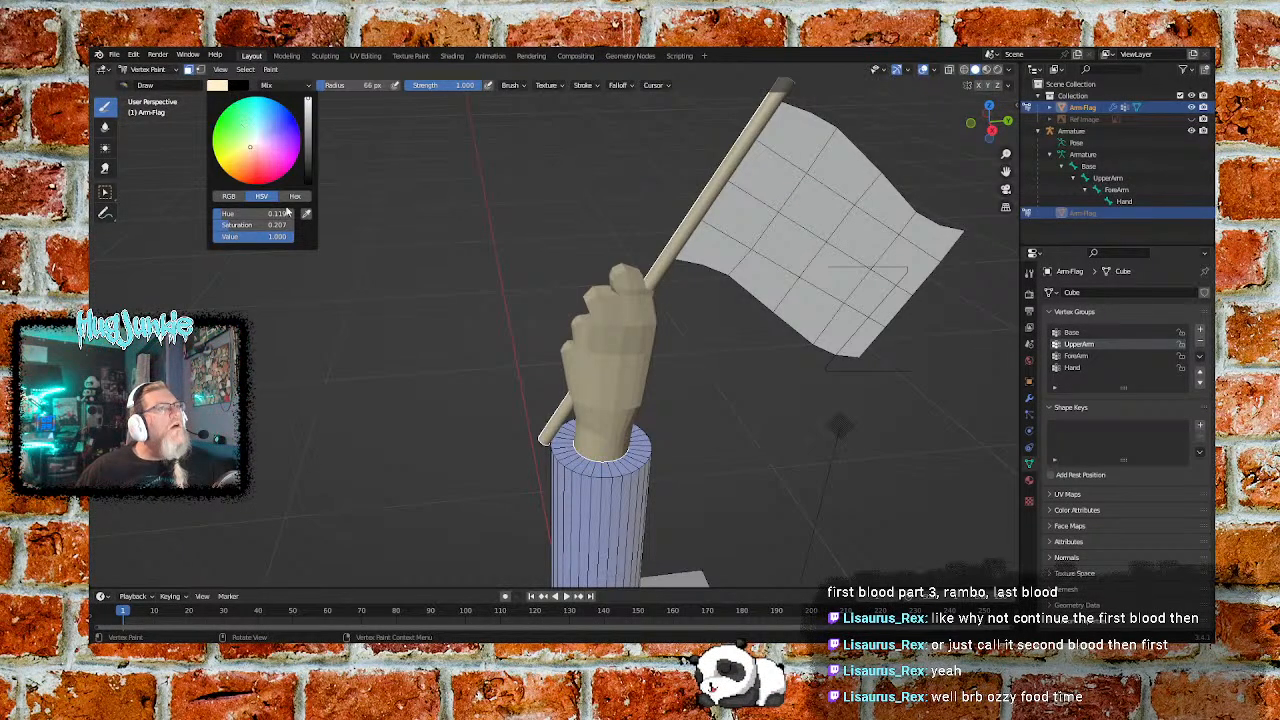
left_click_drag(280, 237, 228, 214)
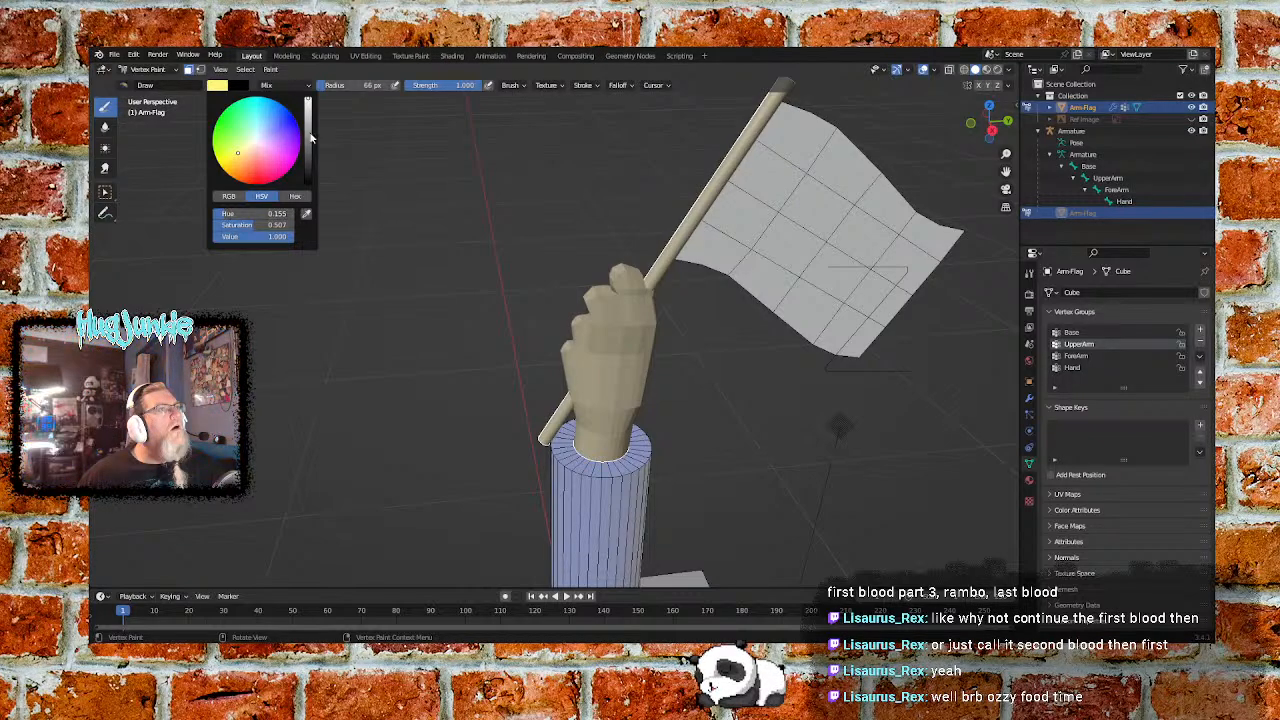
left_click(270, 69)
left_click(287, 83)
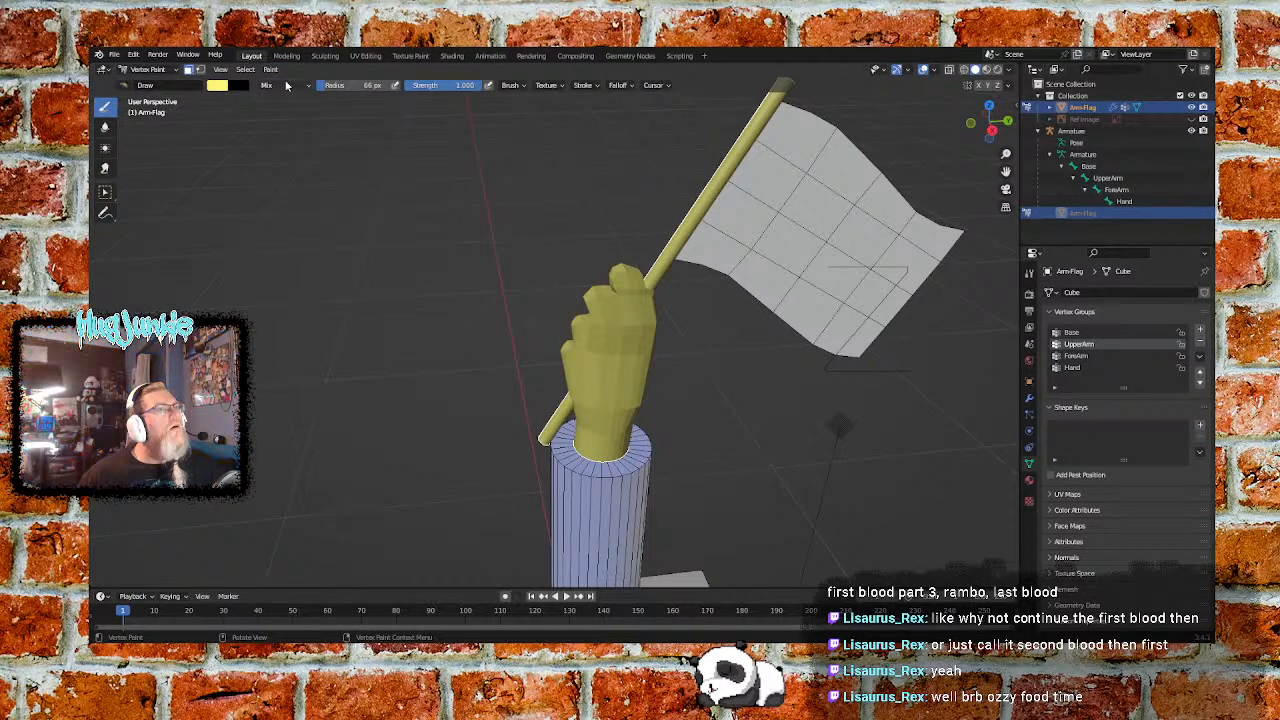
Change the yellow's hue to 0.126 and set the vertex colors of the selected hand and pole again
left_click(222, 87)
left_click_drag(229, 214, 233, 214)
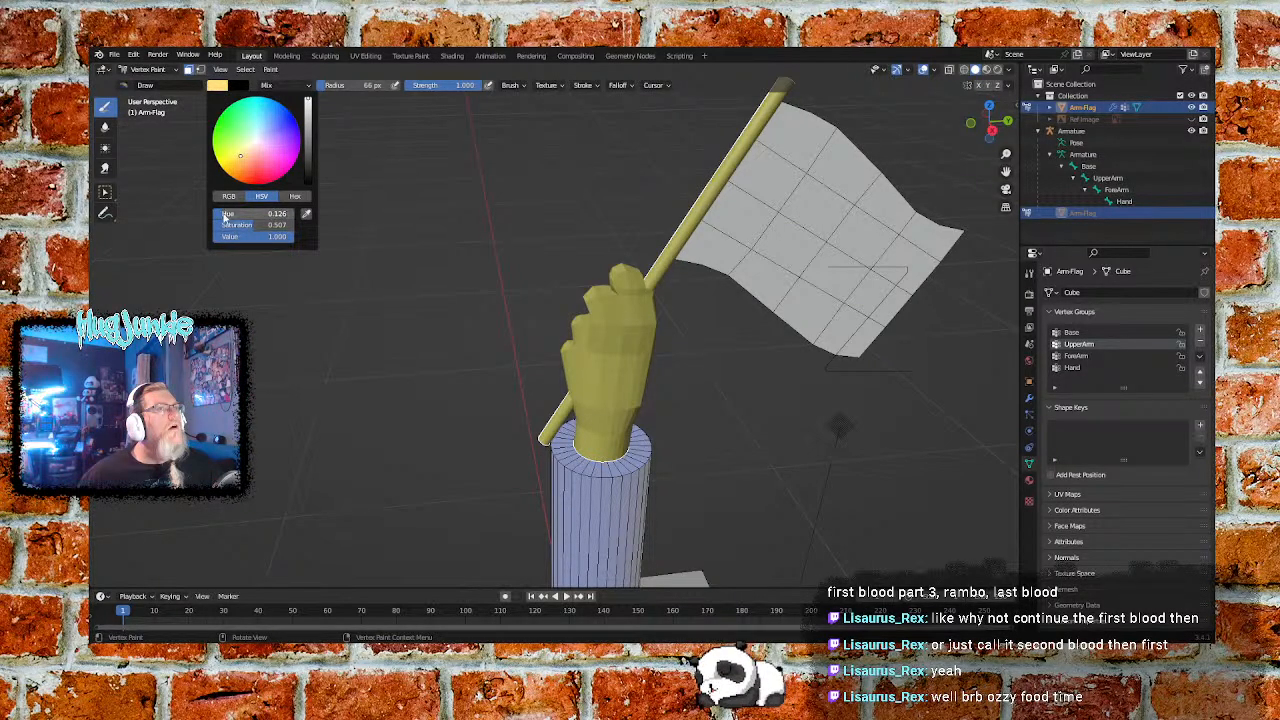
left_click(270, 69)
left_click(278, 85)
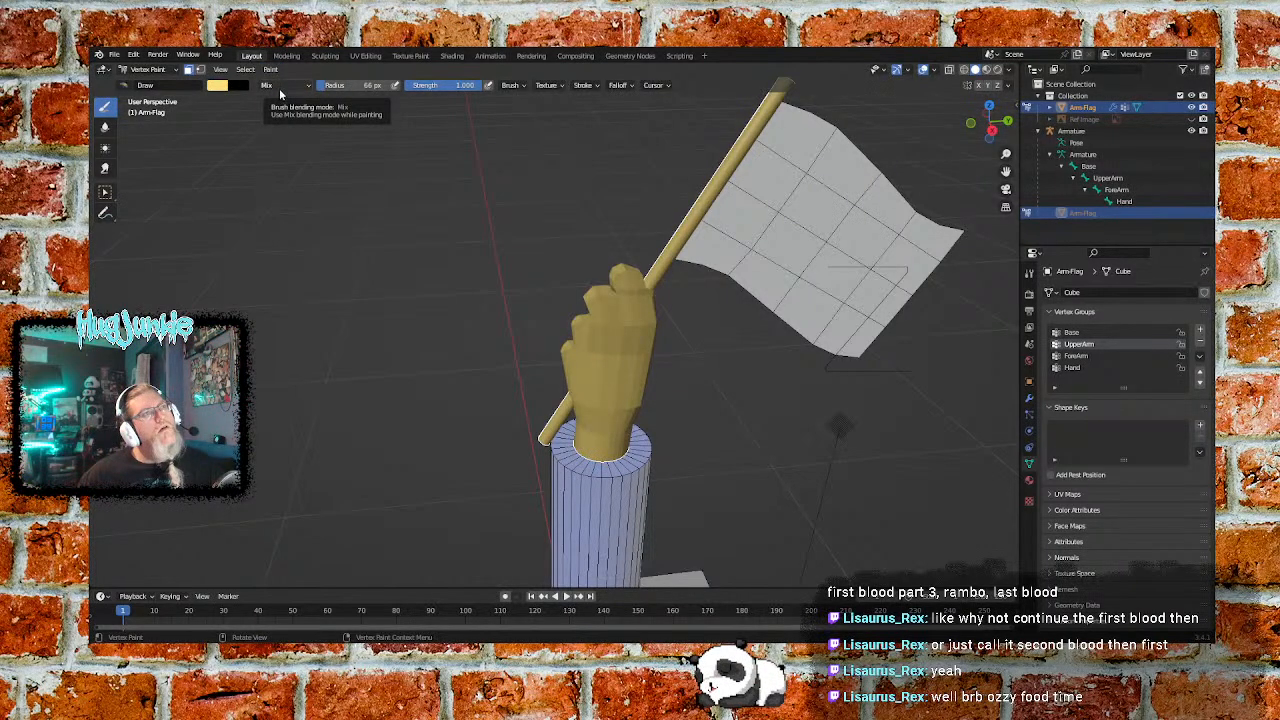
Set the paint color to hue 0.076 and saturation 0.200 and apply it as vertex color to the hand and pole
left_click(220, 88)
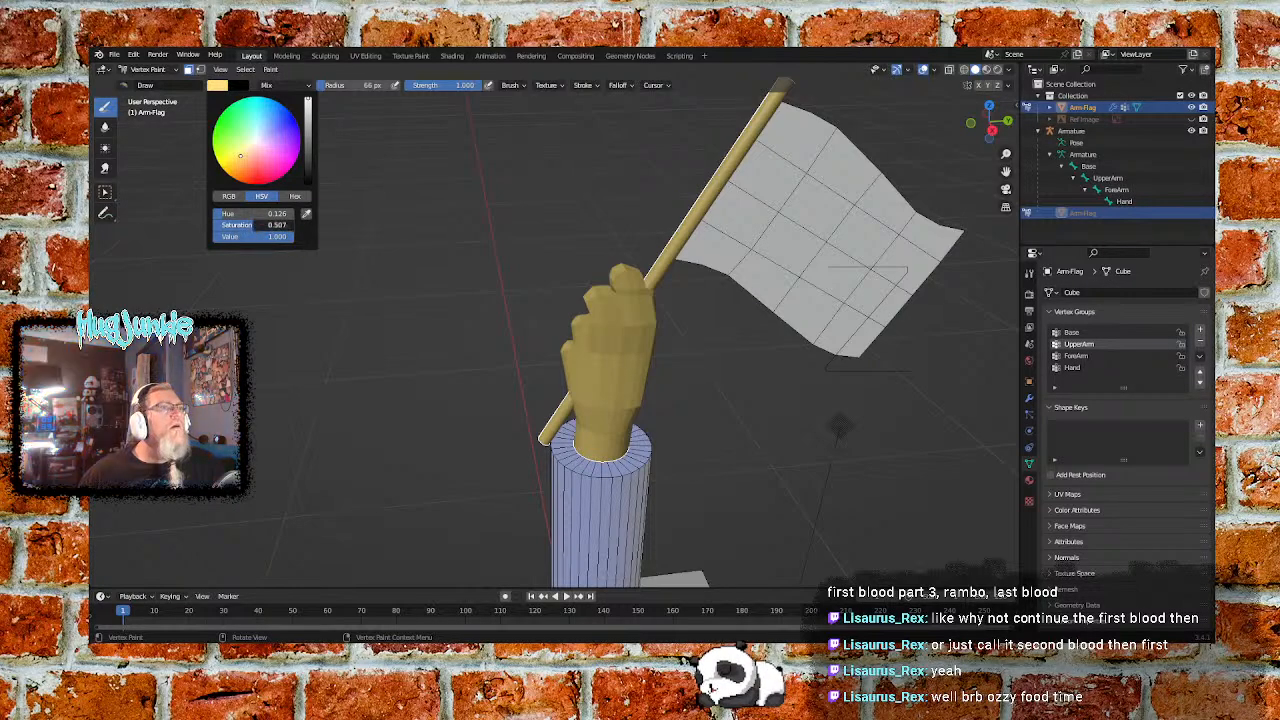
left_click_drag(254, 225, 225, 214)
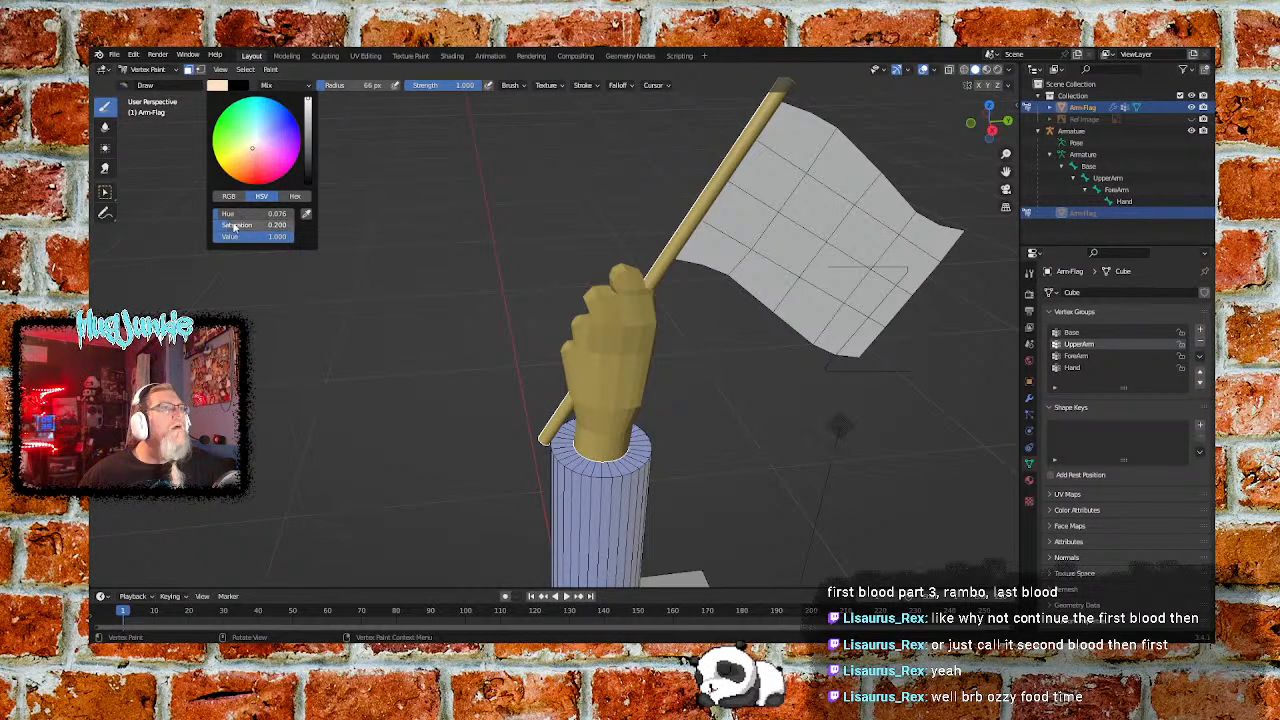
left_click(270, 69)
left_click(277, 85)
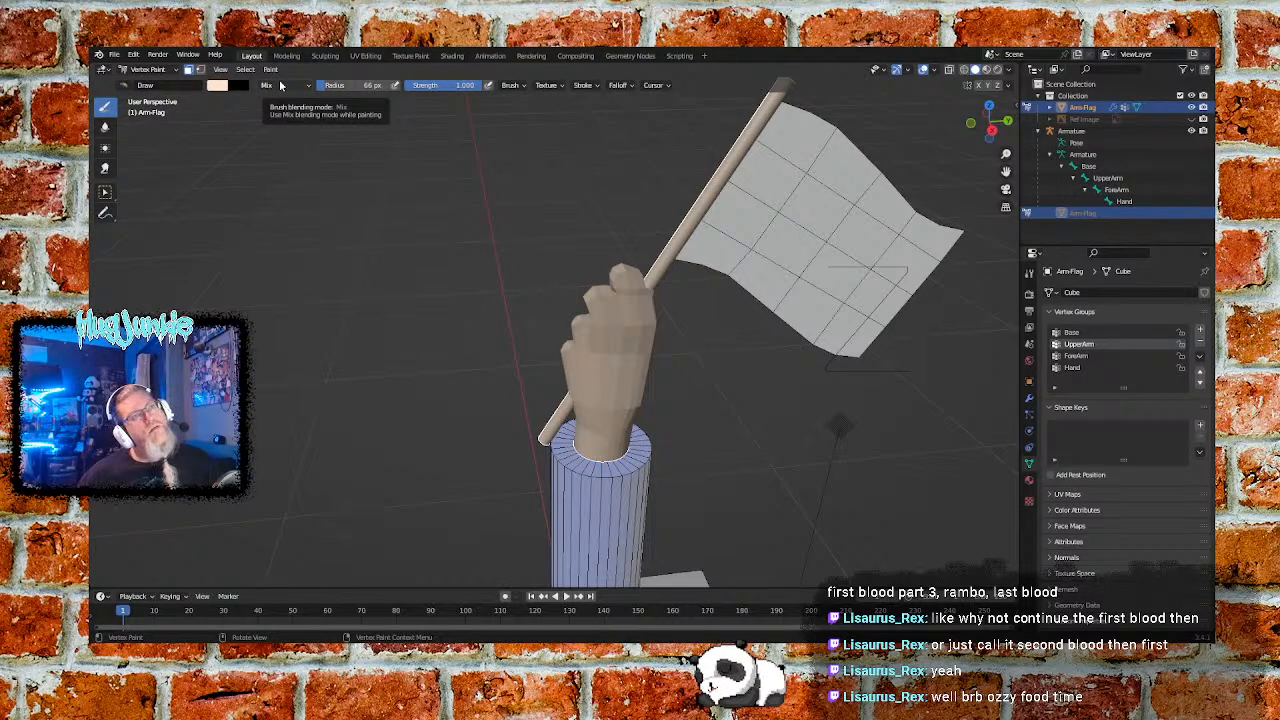
Pick a pale pink with hue 0.018 and saturation 0.121 and set it as the hand and pole's vertex color
left_click(220, 86)
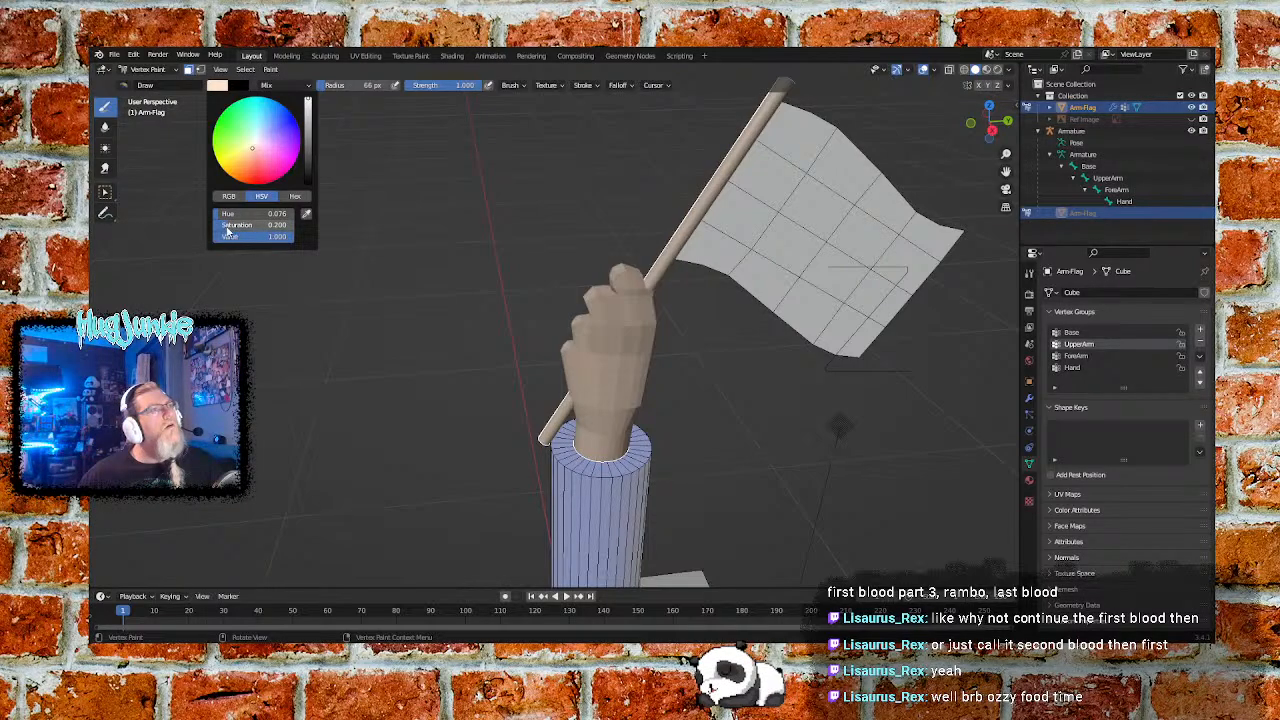
left_click(257, 148)
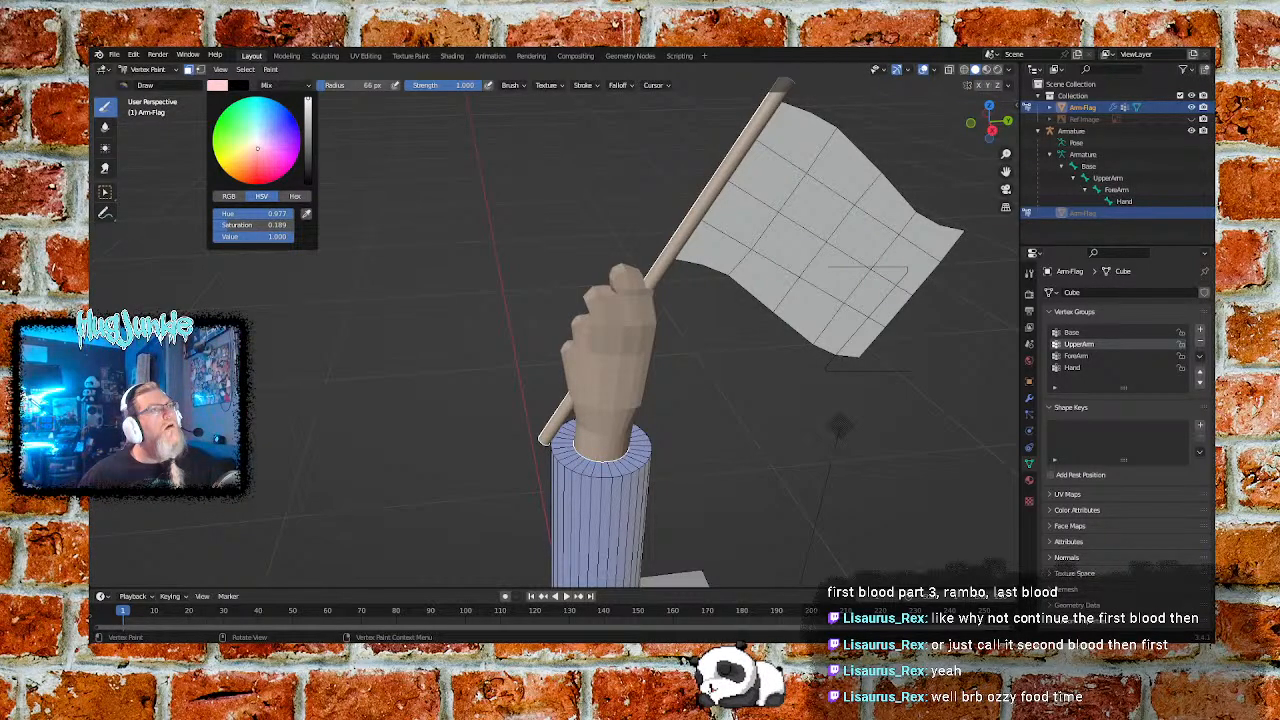
left_click(256, 146)
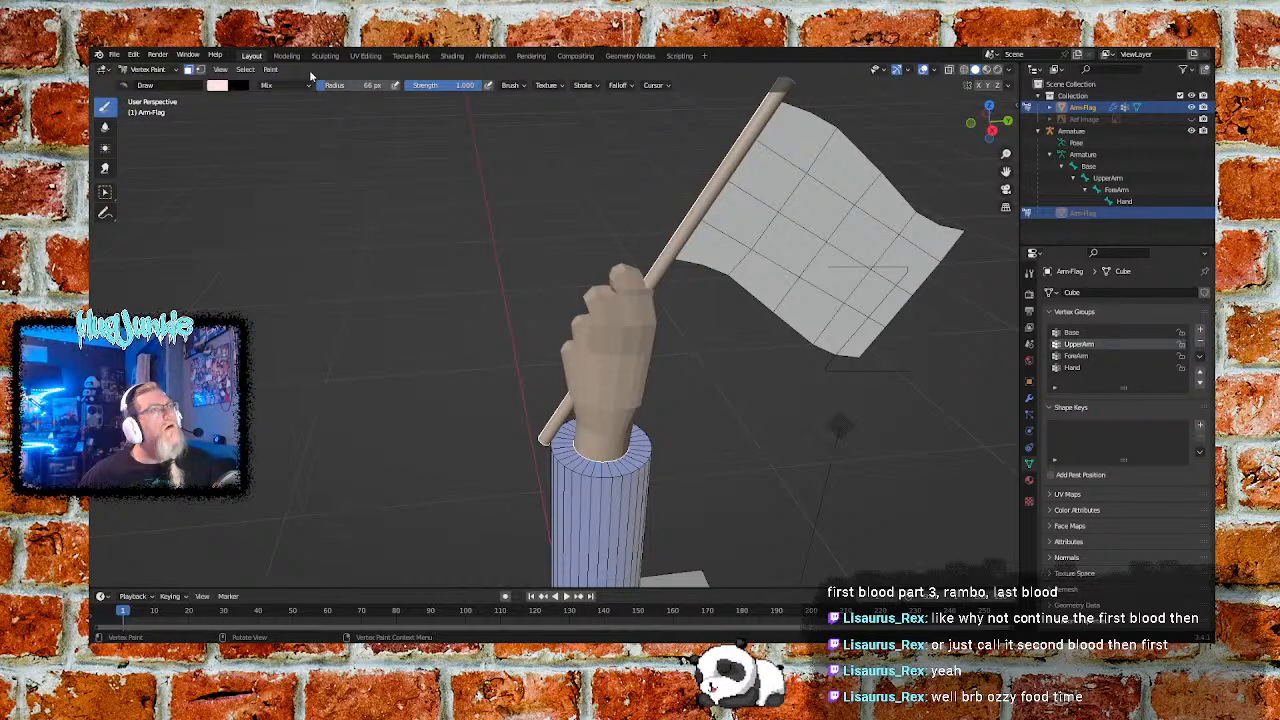
left_click(270, 69)
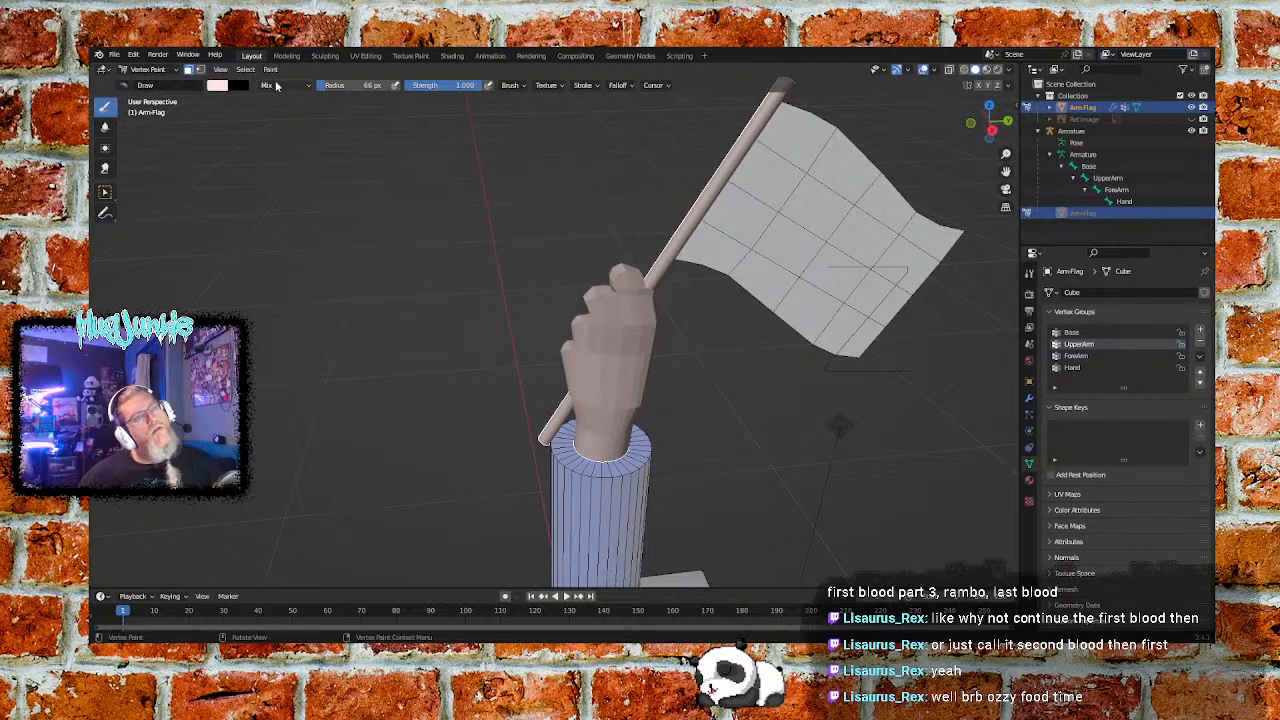
Pick a pale cream close to the color wheel's center and set it as the vertex color of the hand and pole
left_click(218, 85)
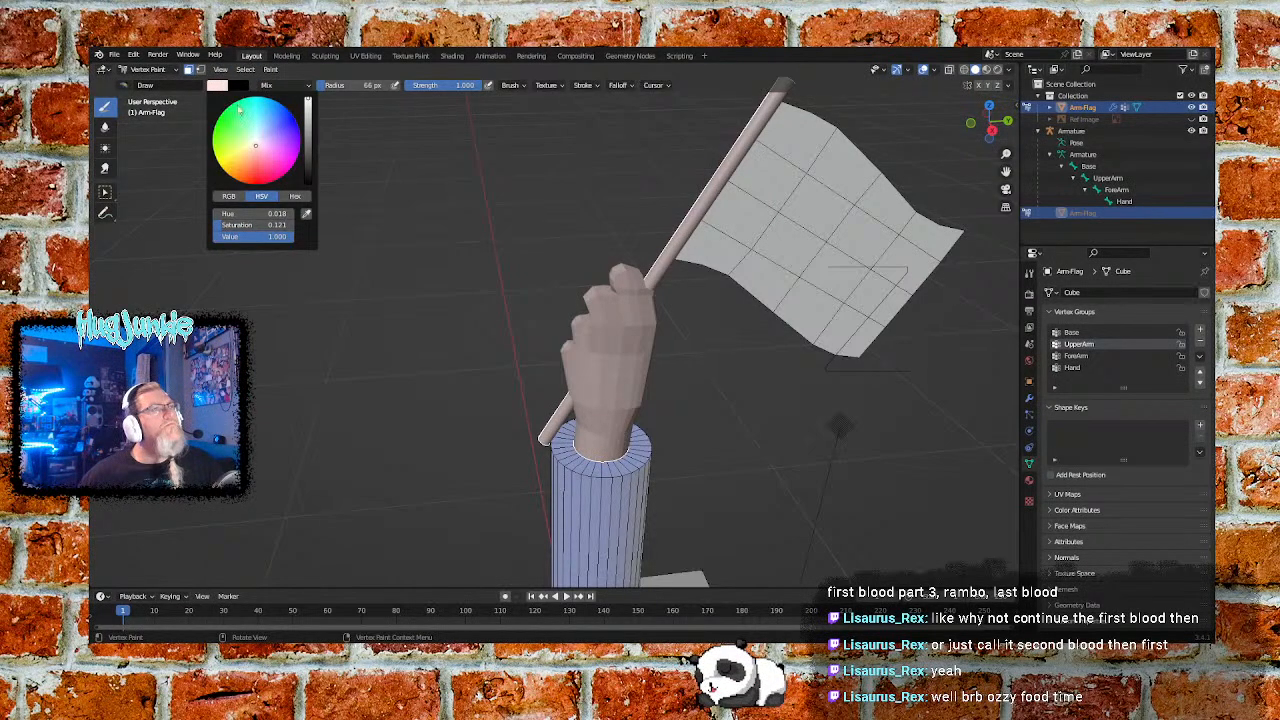
left_click(254, 146)
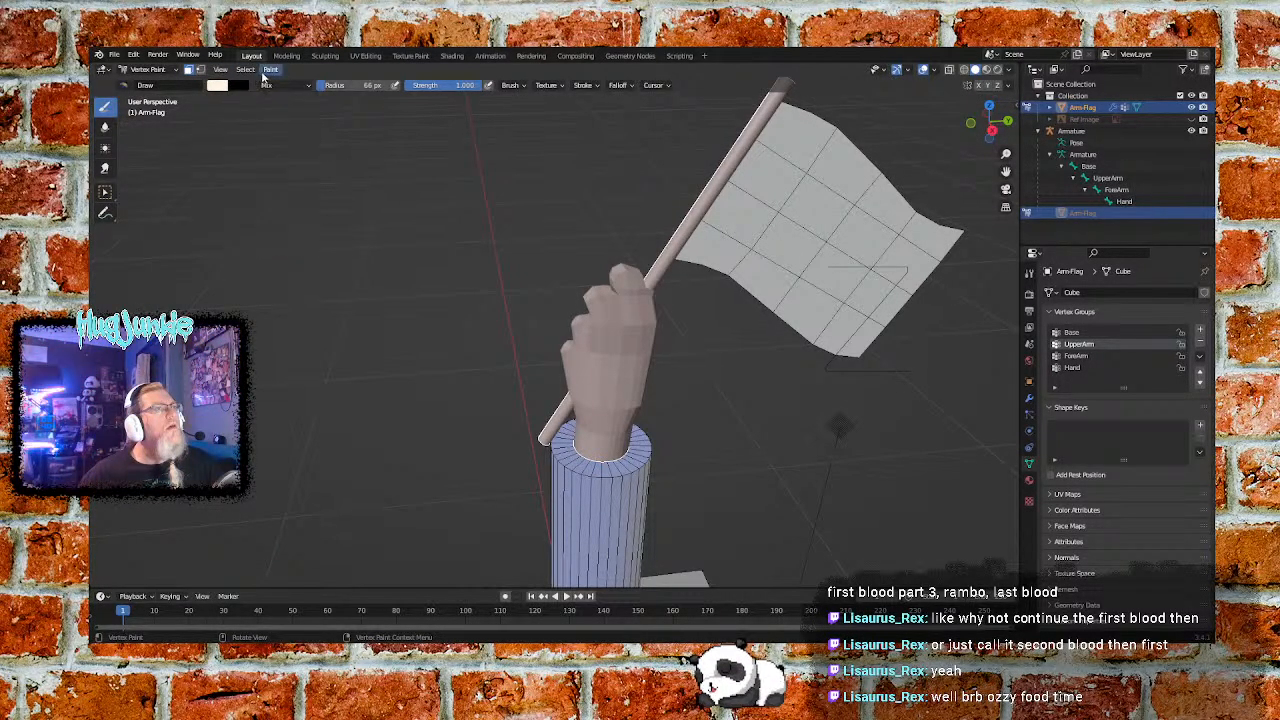
left_click(269, 72)
left_click(279, 84)
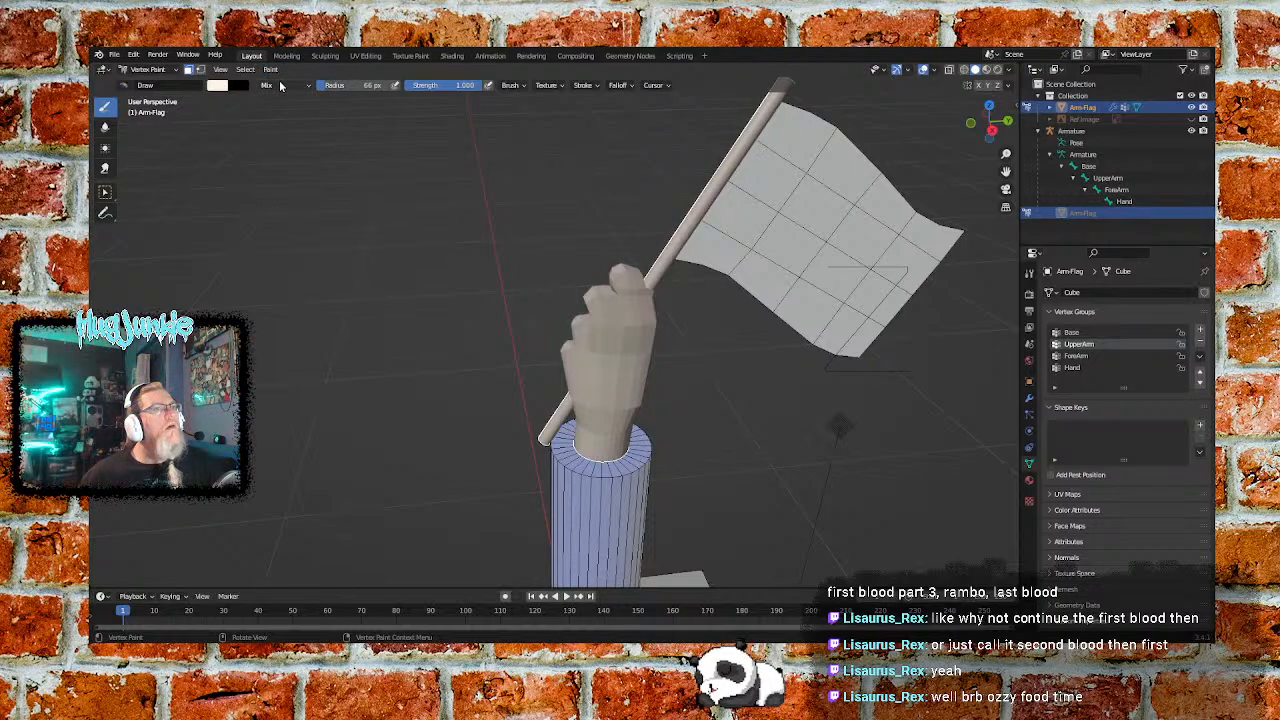
Pick a light pink with hue 0.976 and saturation 0.175 and set it as the hand and pole's vertex color
left_click(218, 85)
left_click(255, 146)
left_click(257, 148)
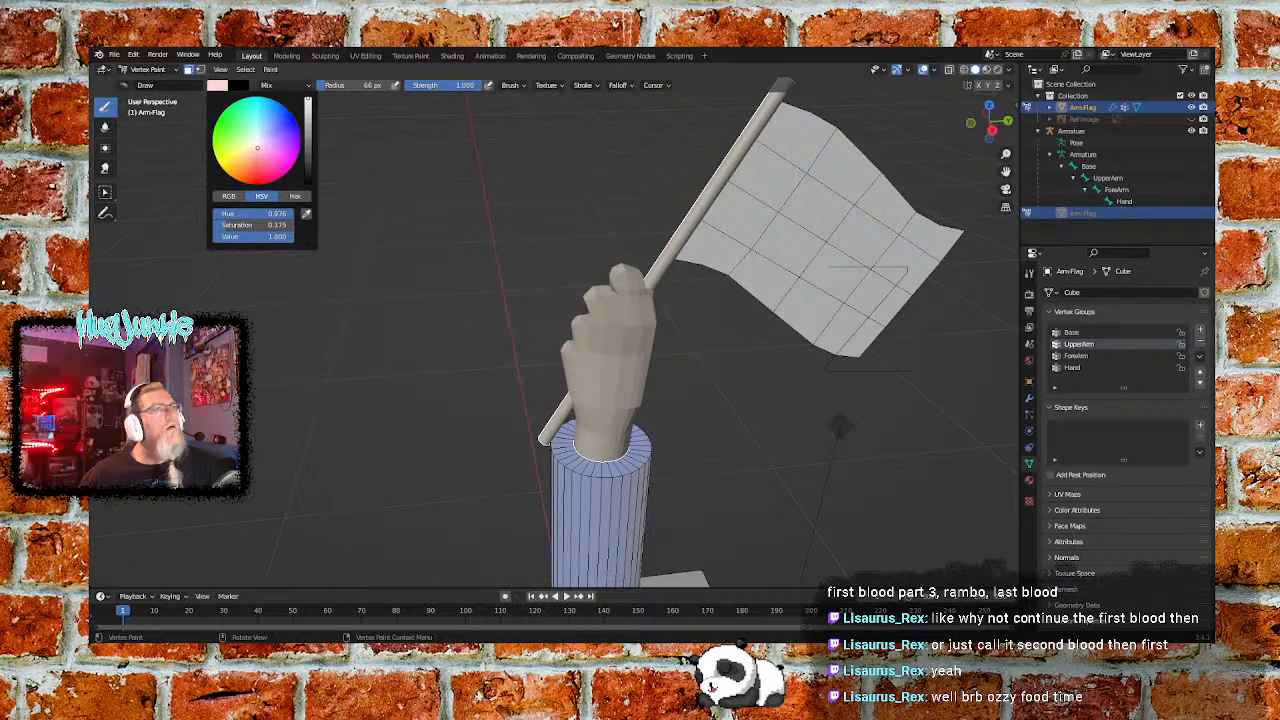
left_click(270, 69)
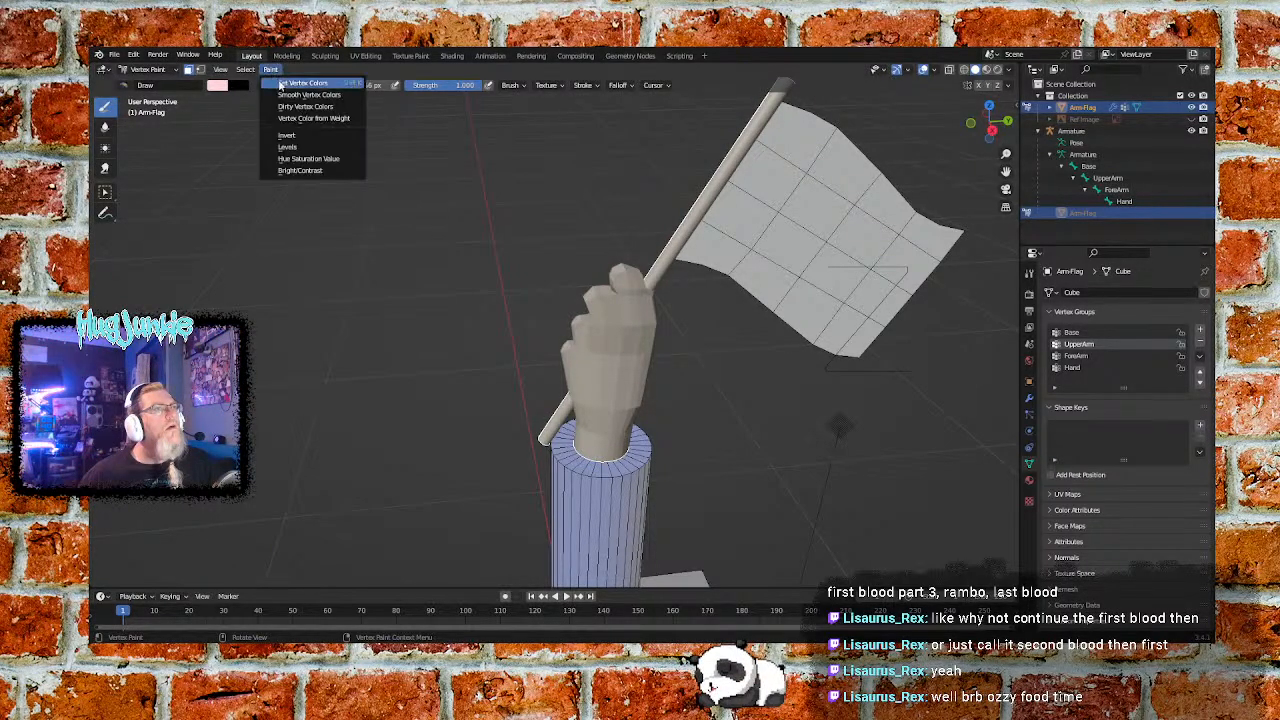
left_click(280, 84)
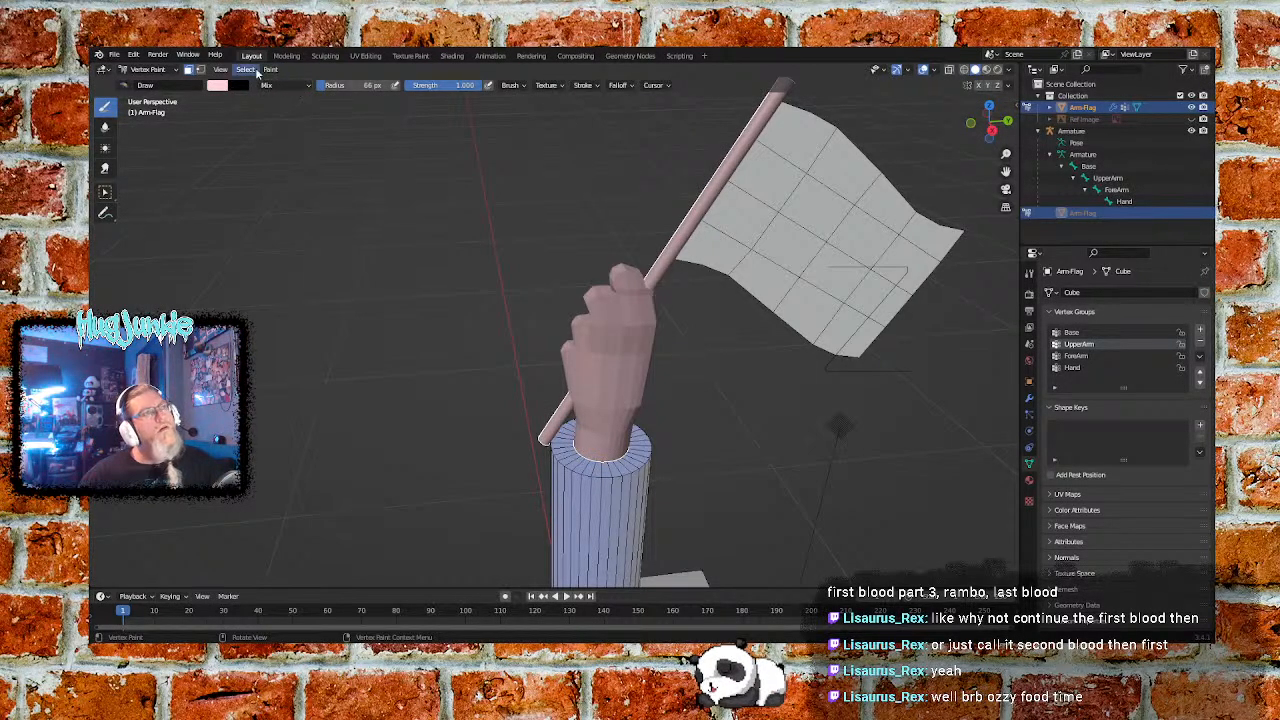
Reduce the pink's saturation to 0.068 and set the vertex colors of the hand and pole again
left_click(222, 88)
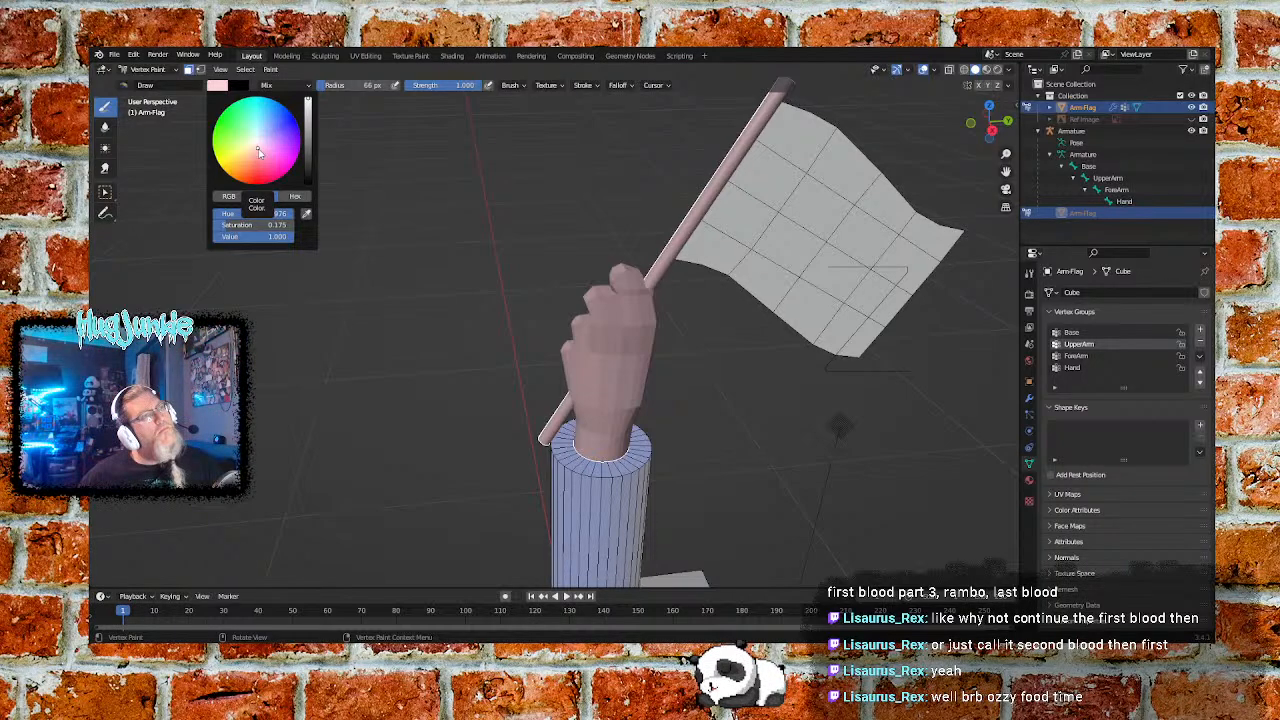
left_click_drag(227, 225, 219, 225)
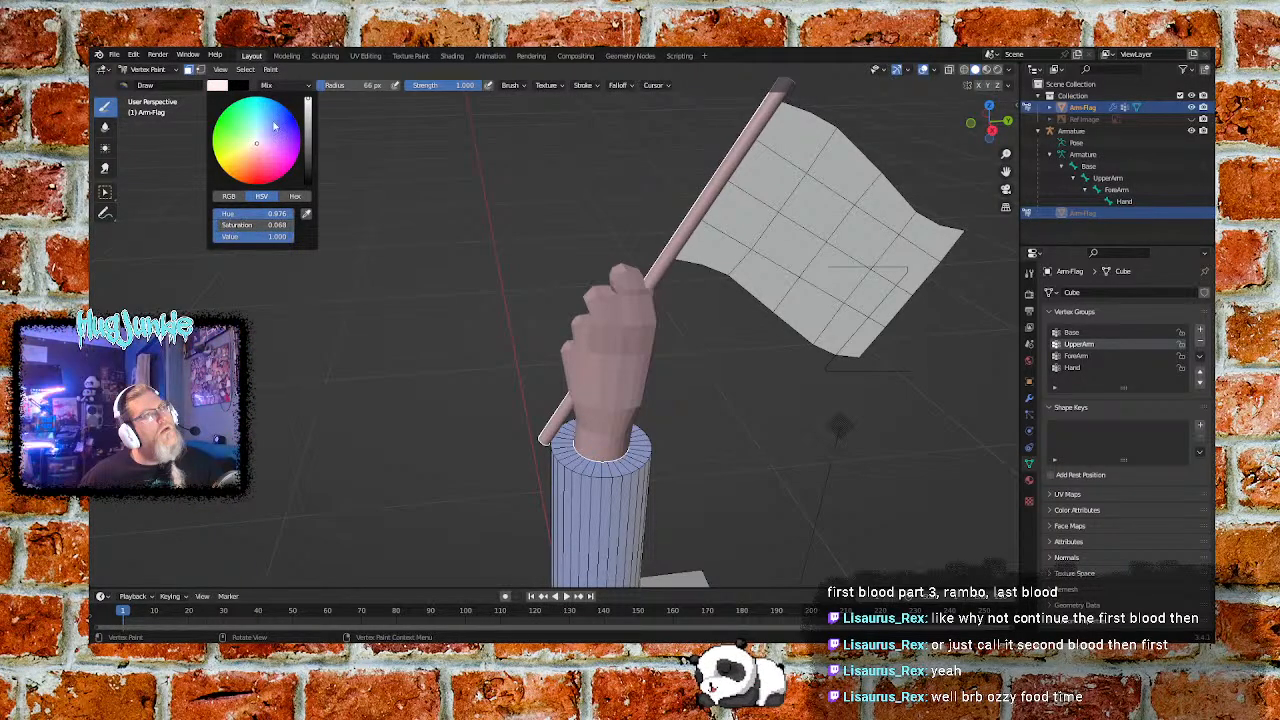
left_click(270, 69)
left_click(278, 85)
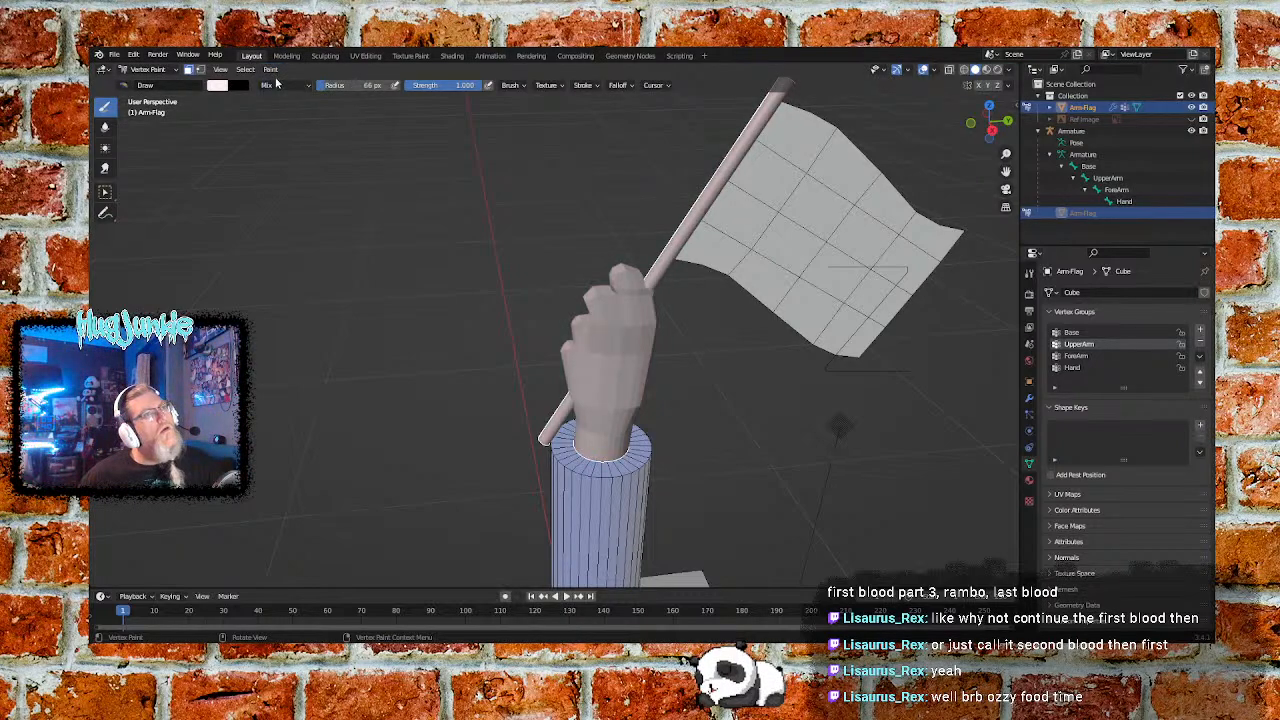
Change the paint color to a pale cream with hue 0.111 and saturation 0.104 and apply it to the hand and pole
left_click(222, 89)
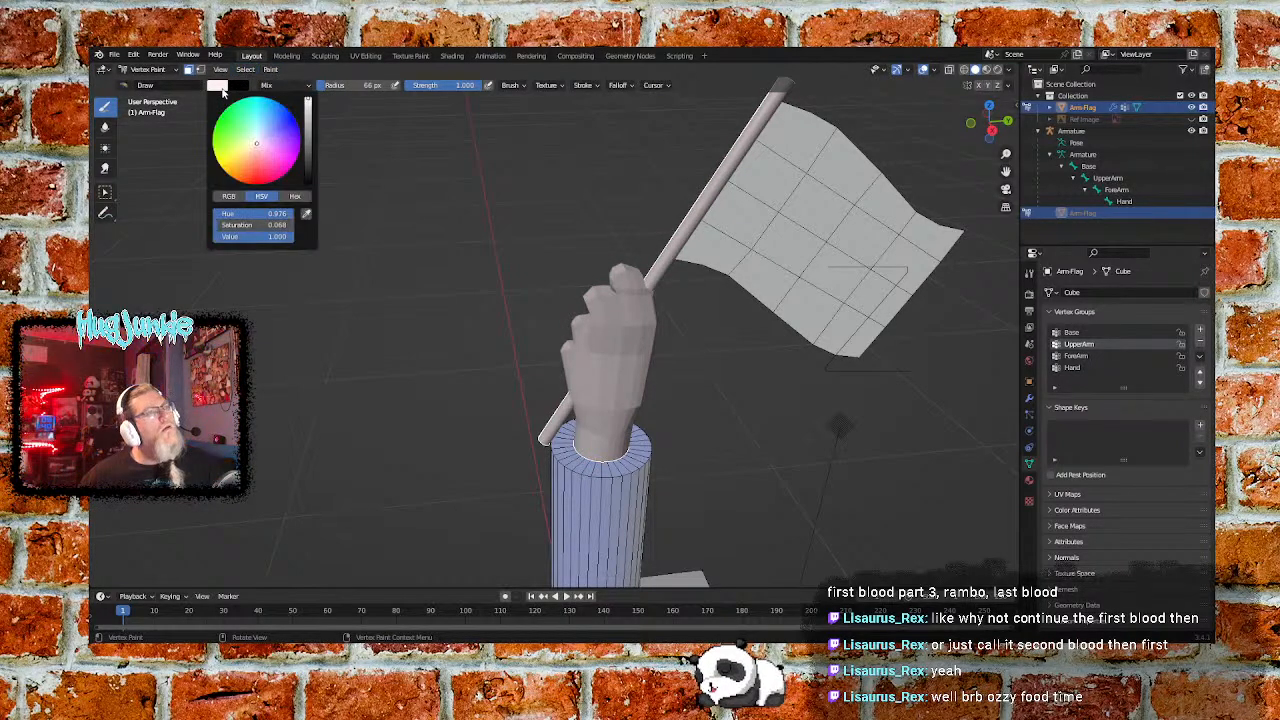
left_click(256, 145)
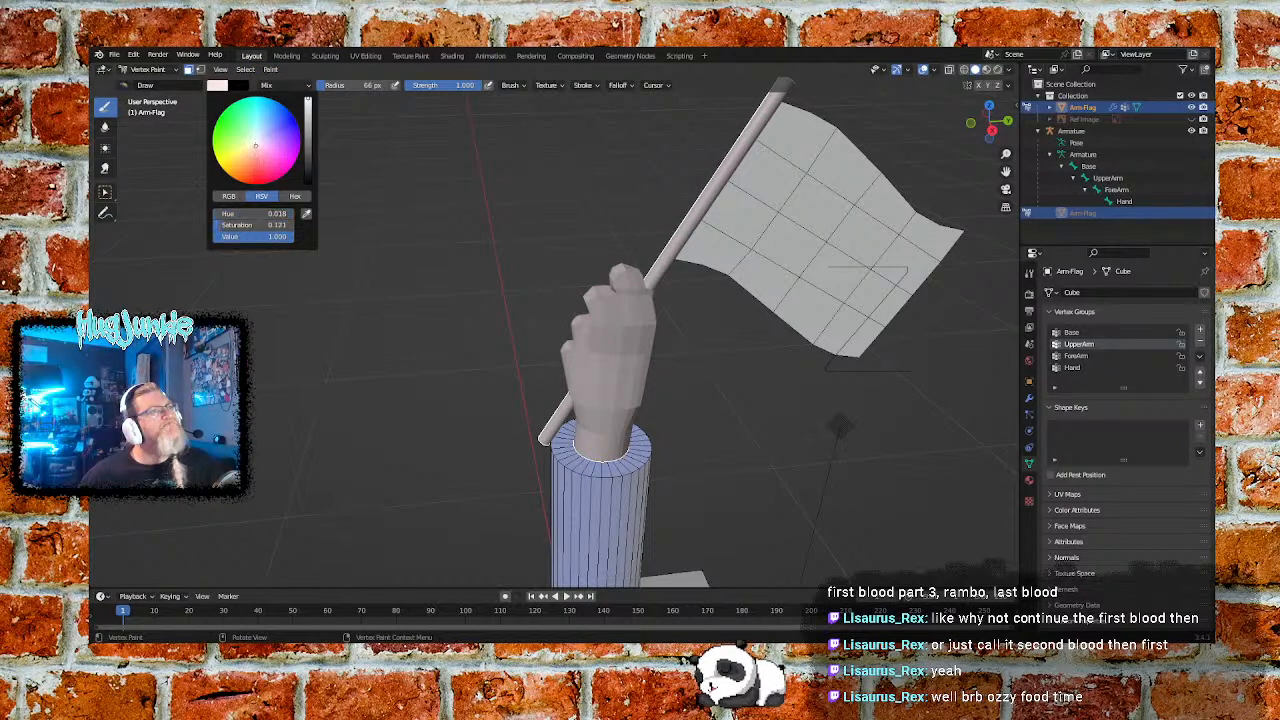
left_click(255, 146)
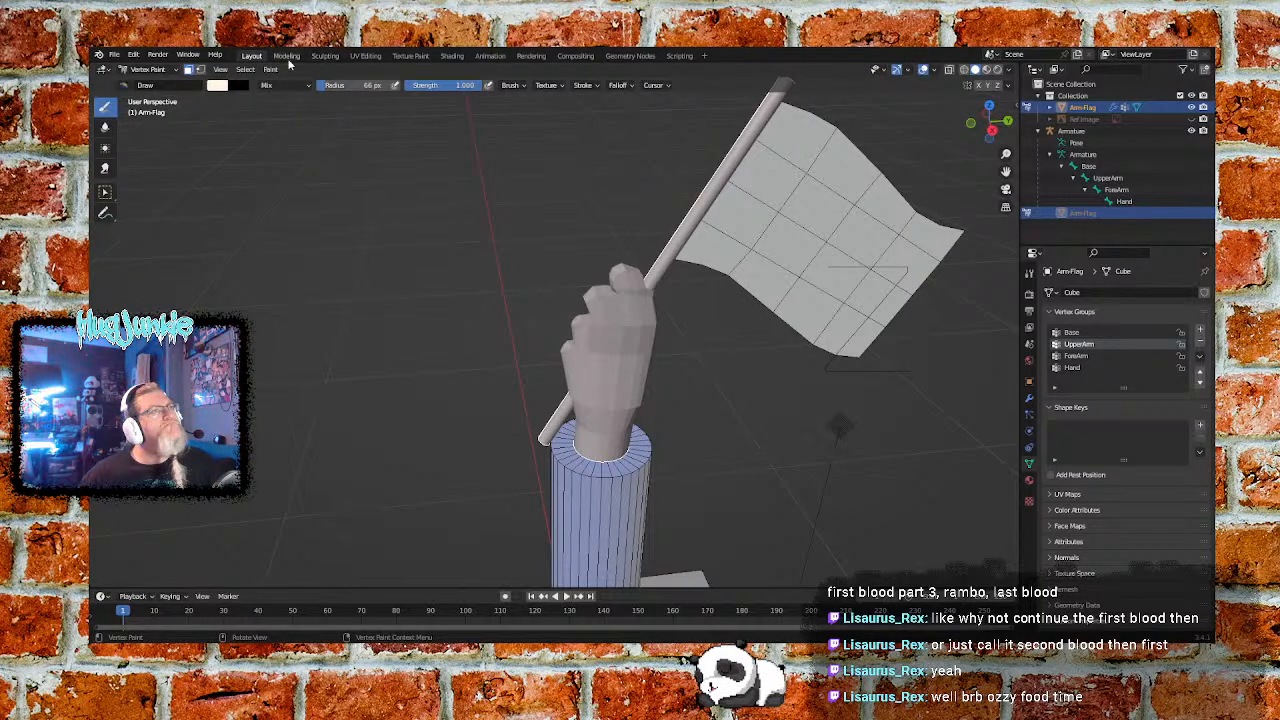
left_click(271, 70)
left_click(275, 83)
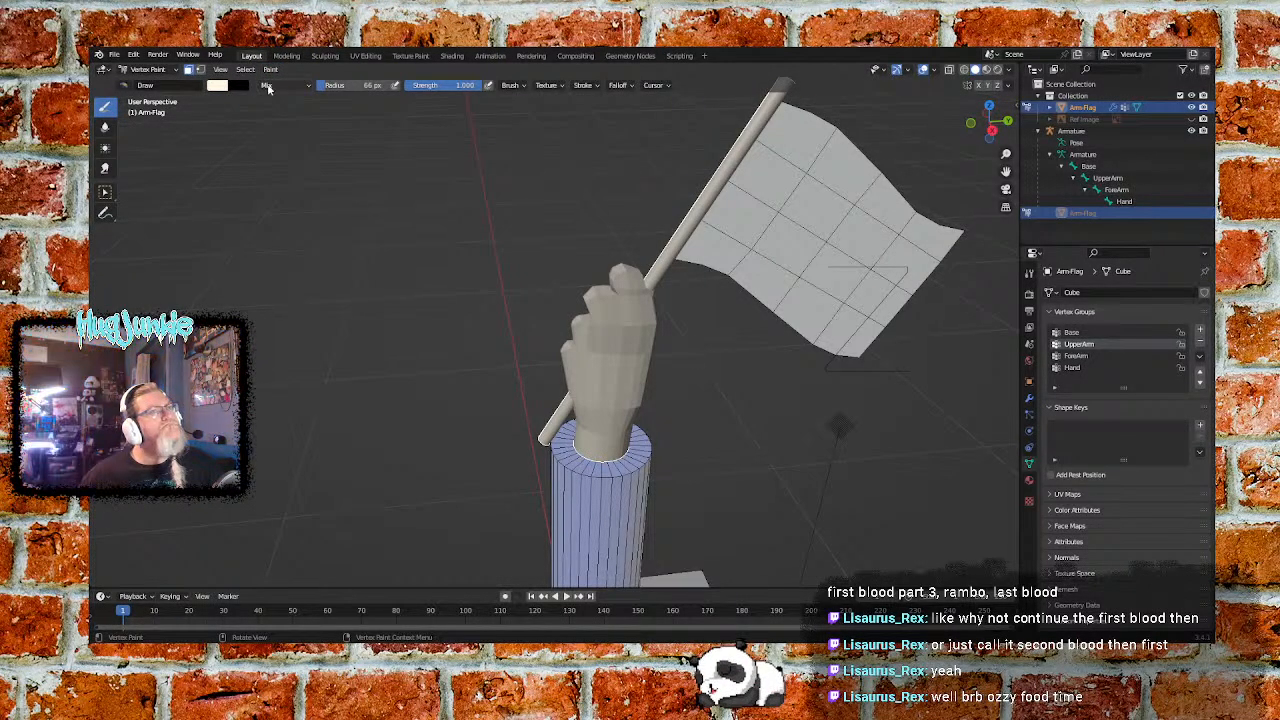
Pick a peach tone with hue 0.054 and saturation 0.240 and set it as vertex color on the hand and pole
left_click(222, 86)
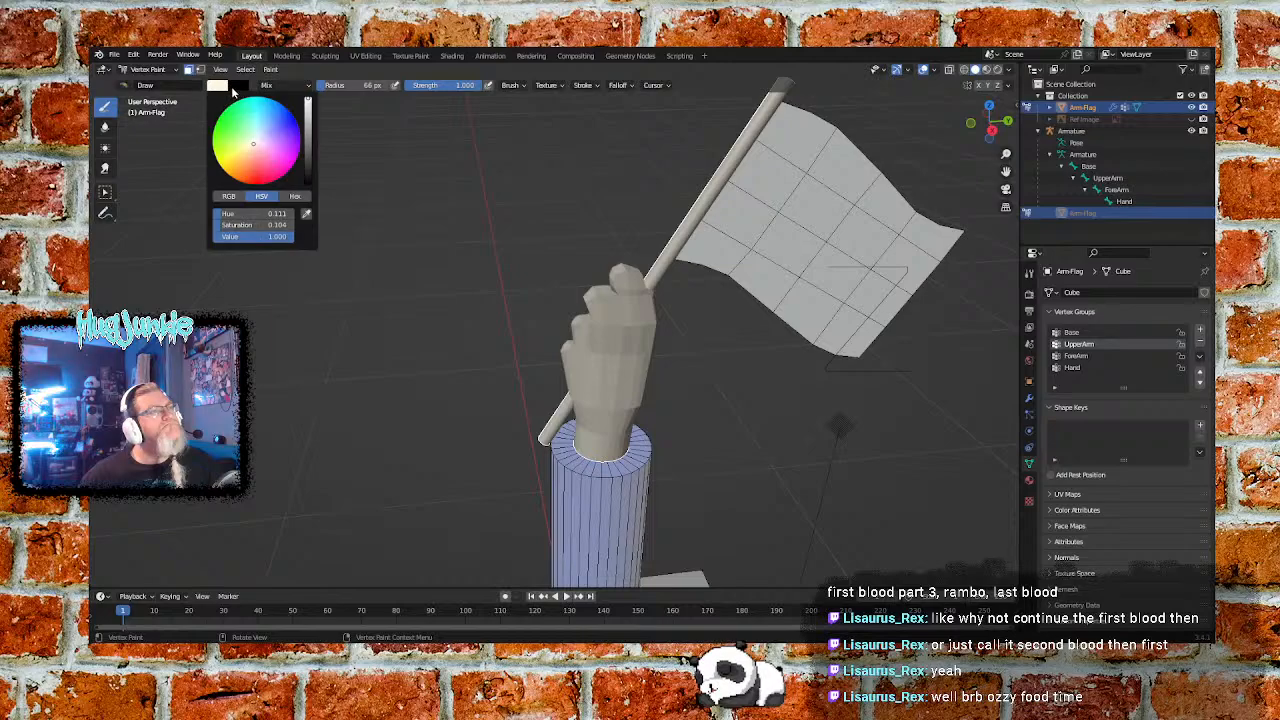
left_click(253, 150)
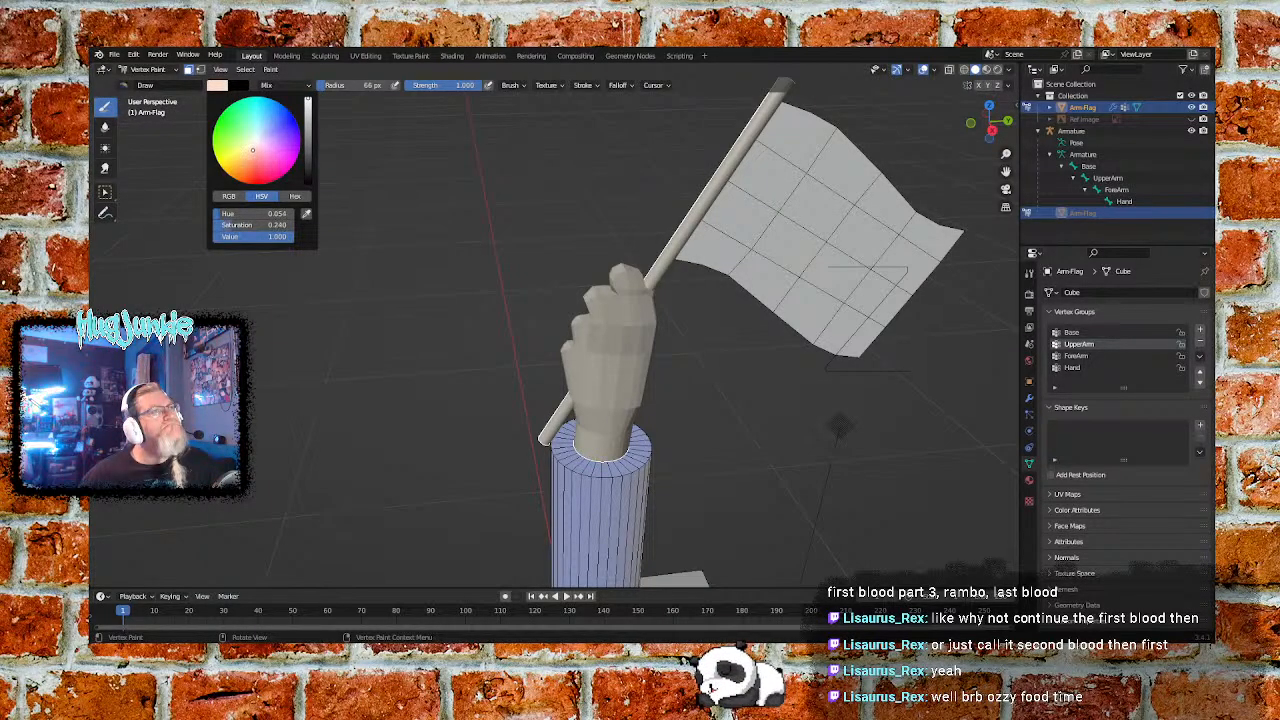
left_click(270, 69)
left_click(280, 86)
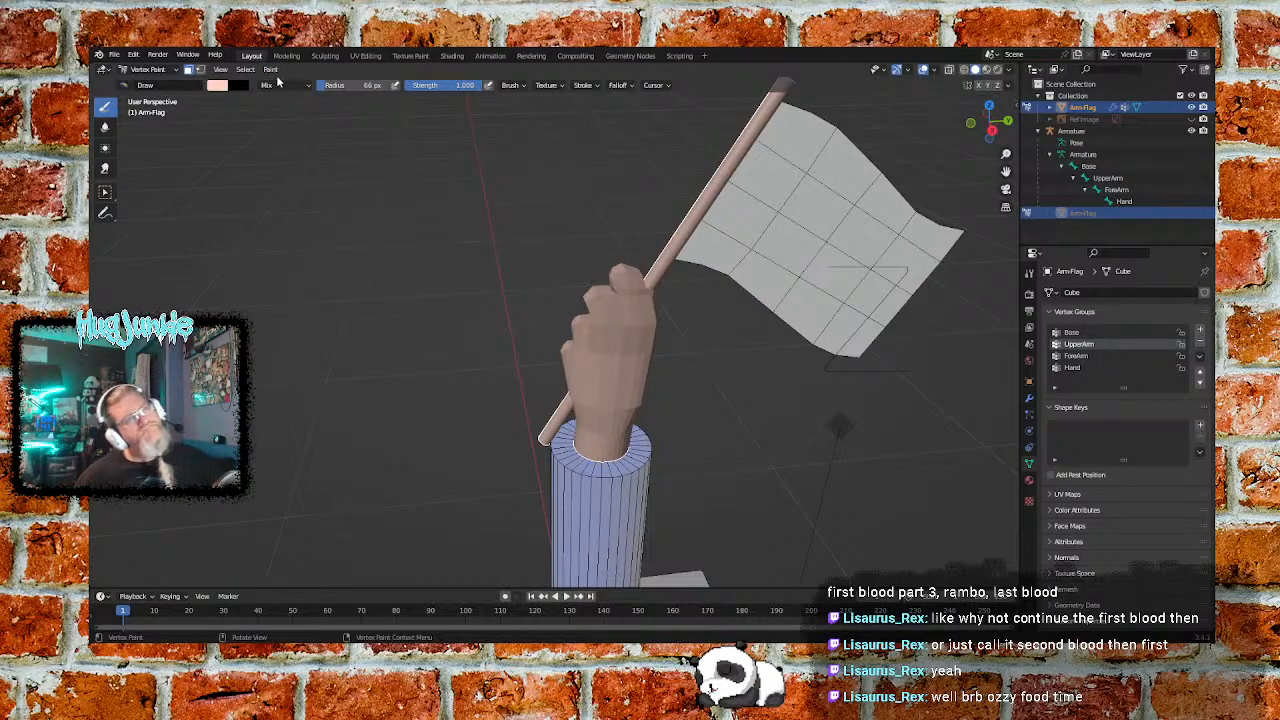
scroll(447, 279, "down", 6)
scroll(447, 279, "up", 7)
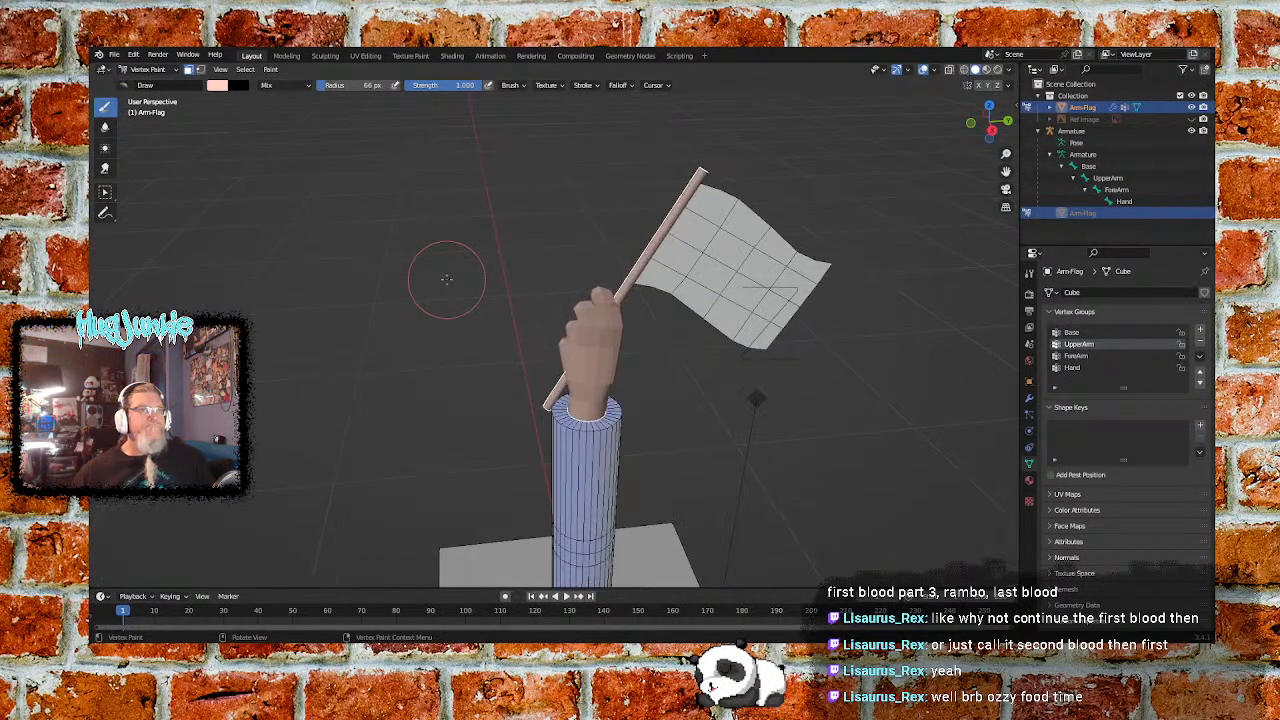
Try the Lighten blending mode for the vertex paint brush
left_click(291, 87)
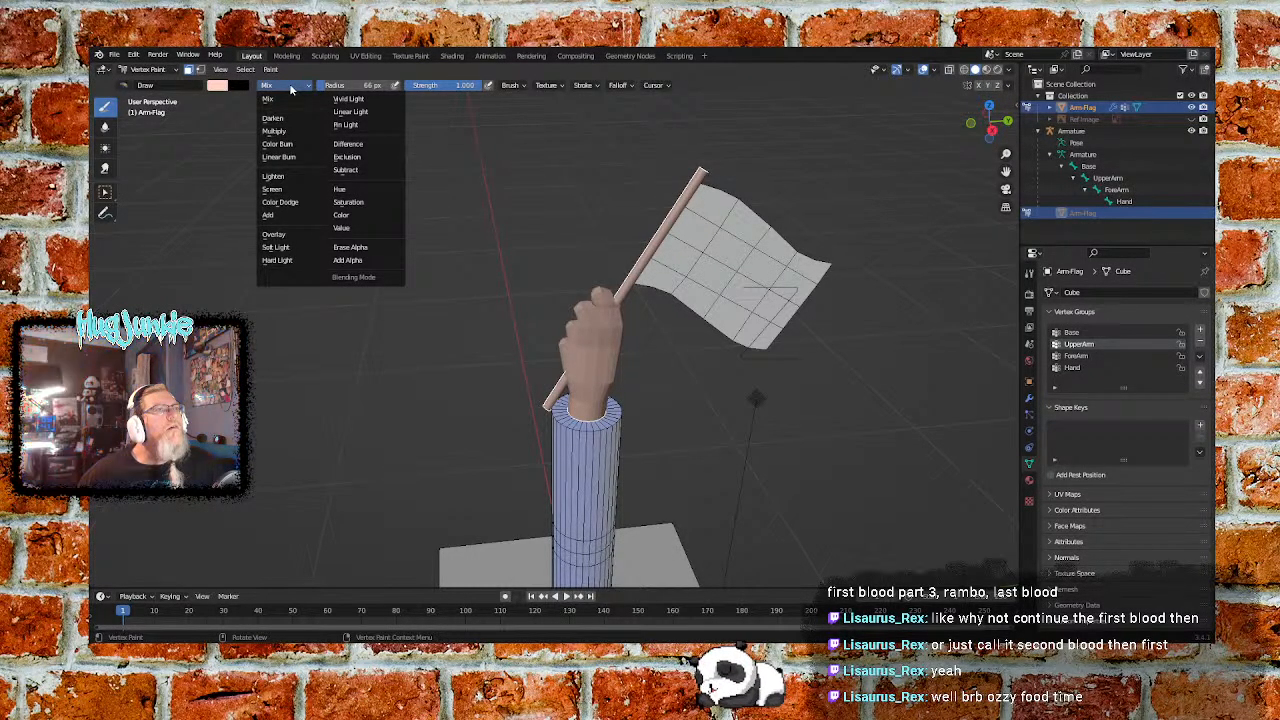
left_click(290, 176)
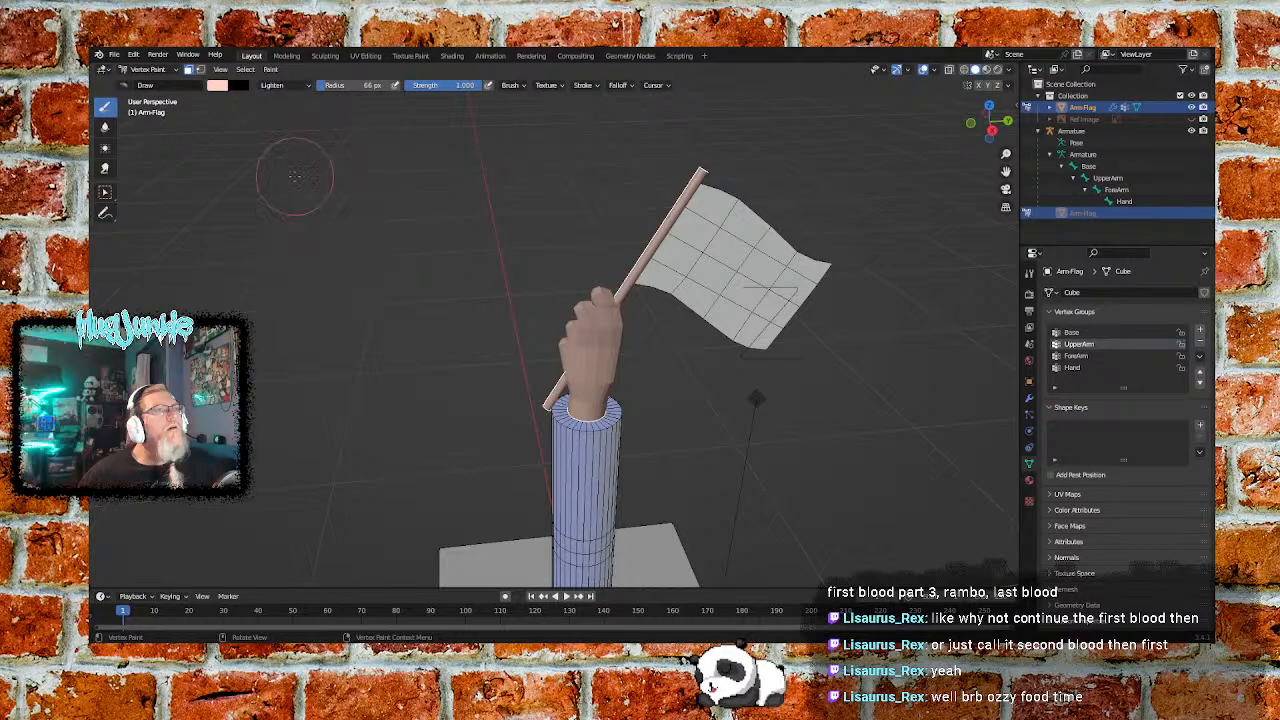
left_click(270, 70)
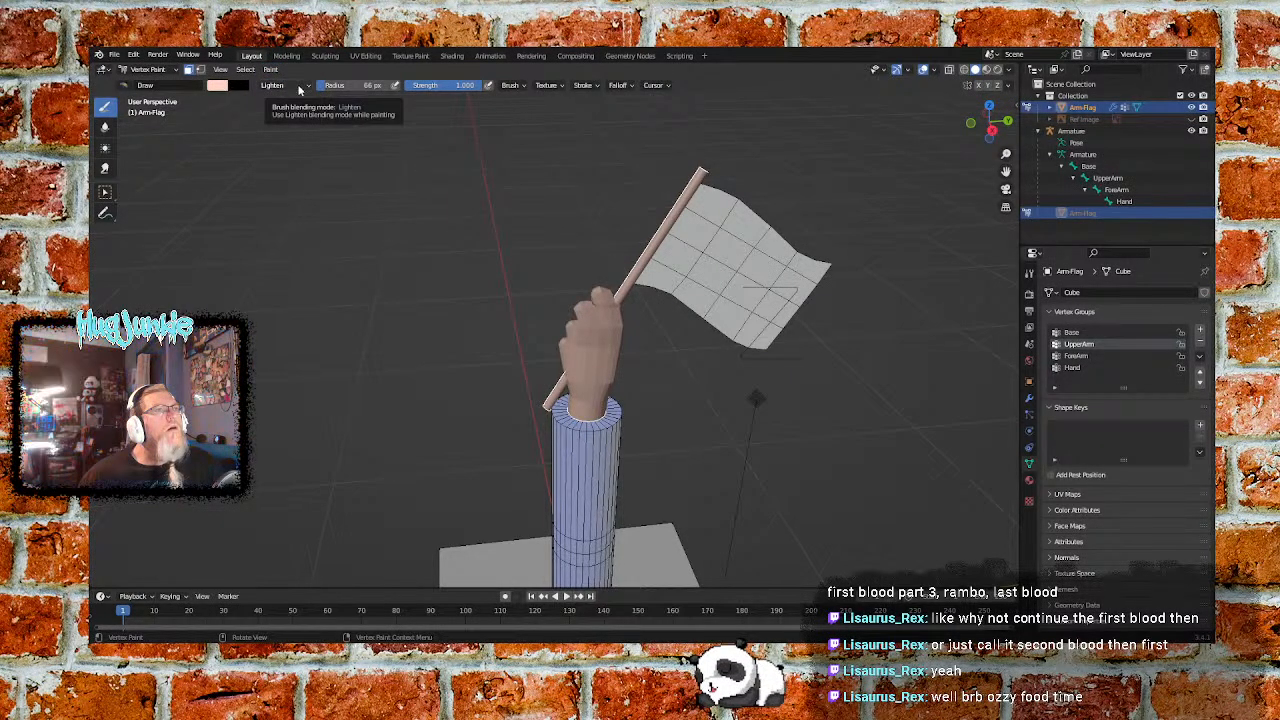
Set the vertex paint brush's blending mode to Color
left_click(287, 87)
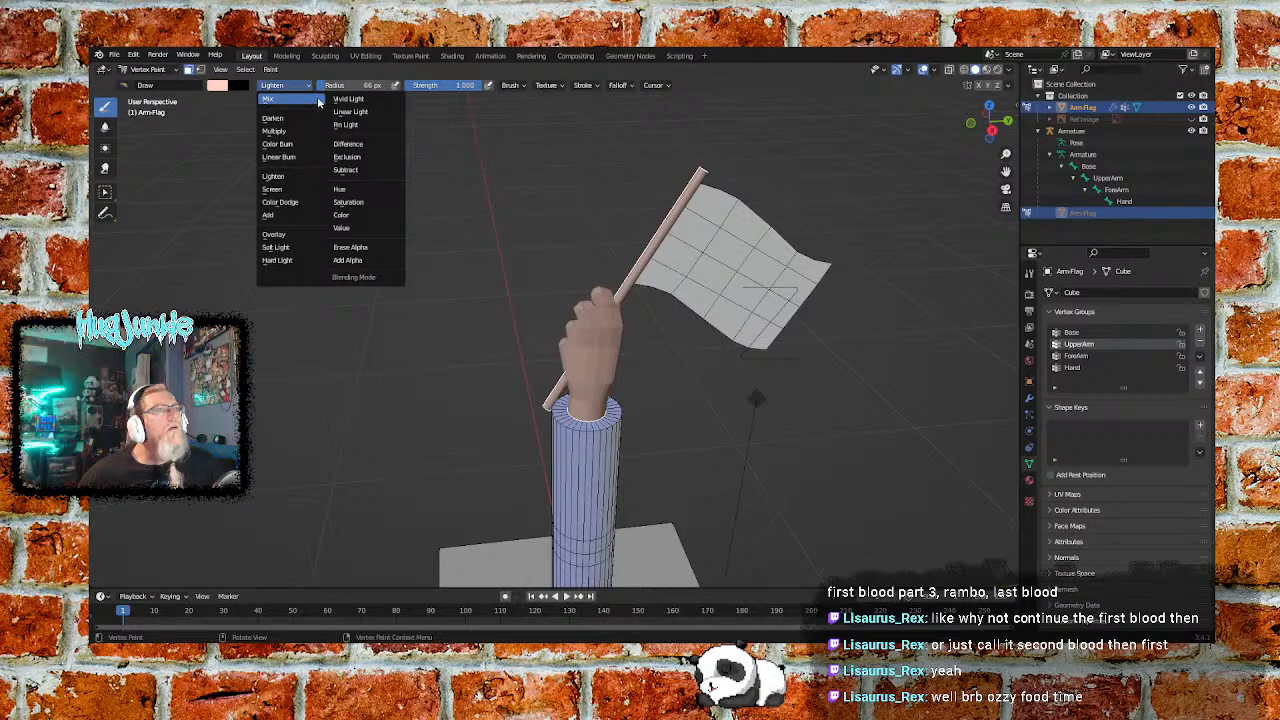
left_click(346, 218)
left_click(270, 69)
key("Escape")
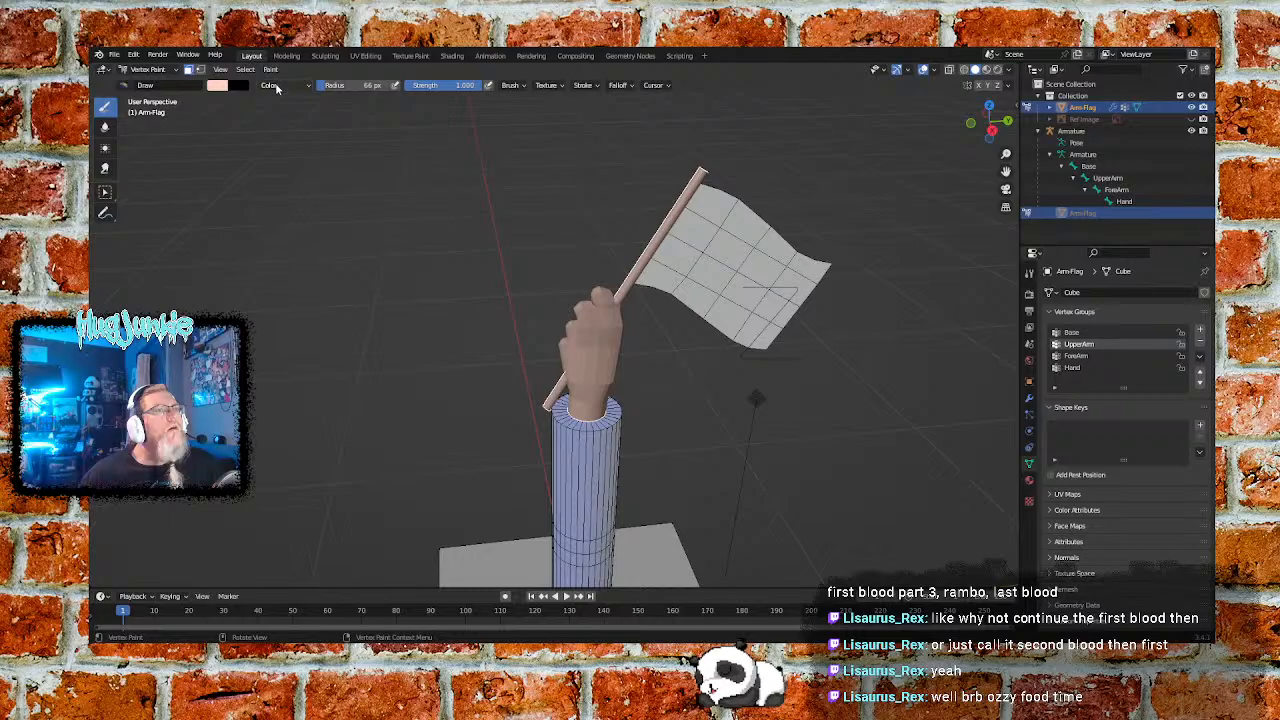
Pick a yellow with hue 0.181 and saturation 0.441 and set it as the hand and pole's vertex color
left_click(218, 86)
left_click_drag(253, 154, 241, 149)
left_click(270, 69)
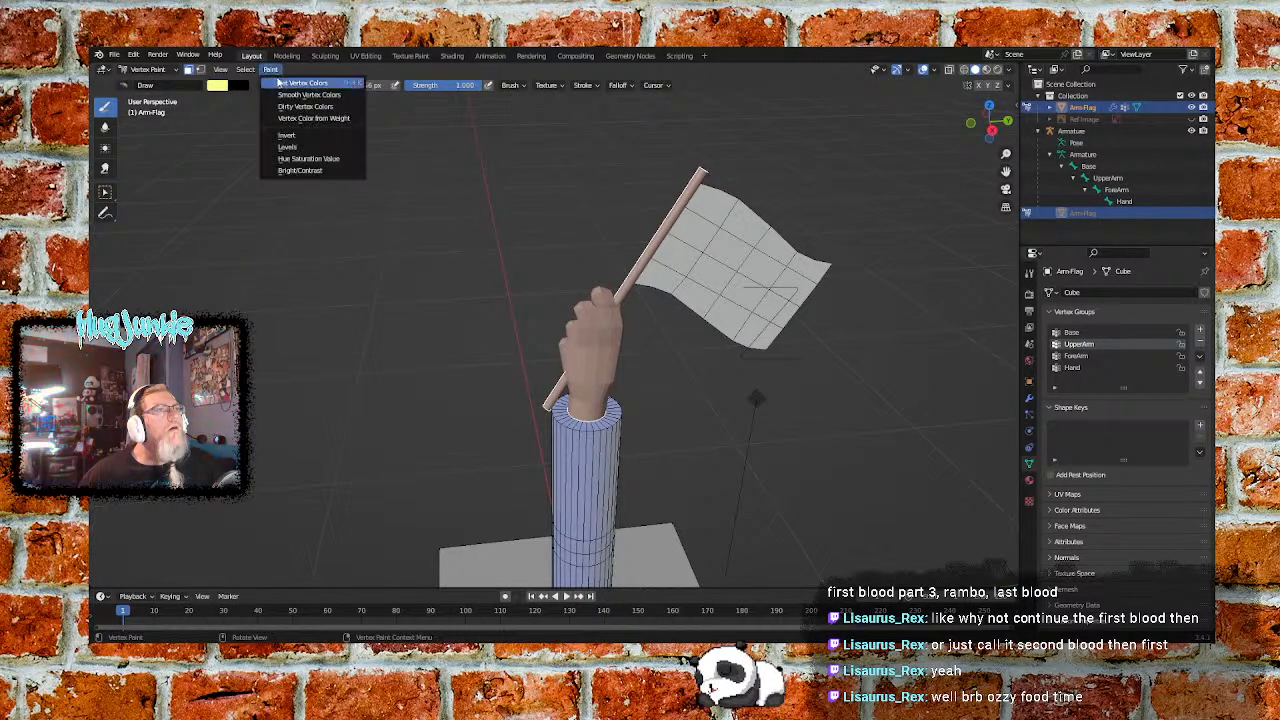
left_click(288, 86)
Shift the paint color to a light orange with hue 0.103 and saturation 0.467 and apply it to the hand and pole
left_click(219, 86)
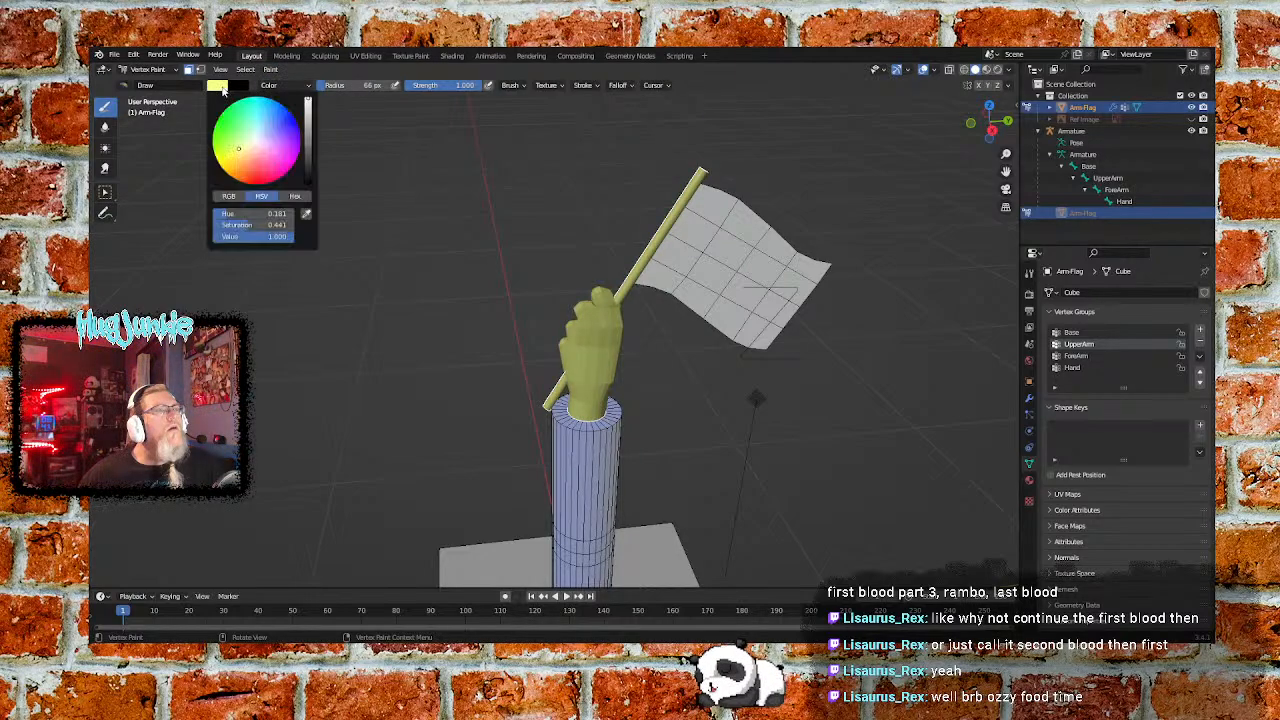
left_click_drag(238, 150, 243, 156)
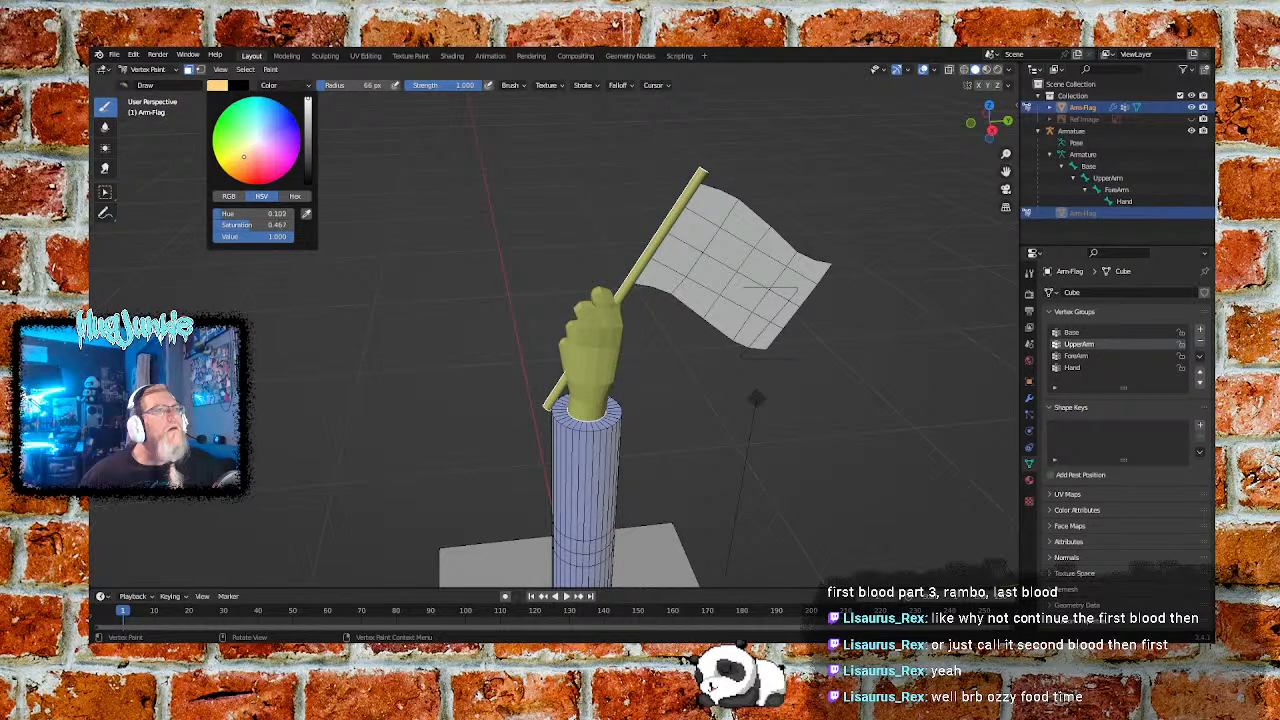
left_click(270, 69)
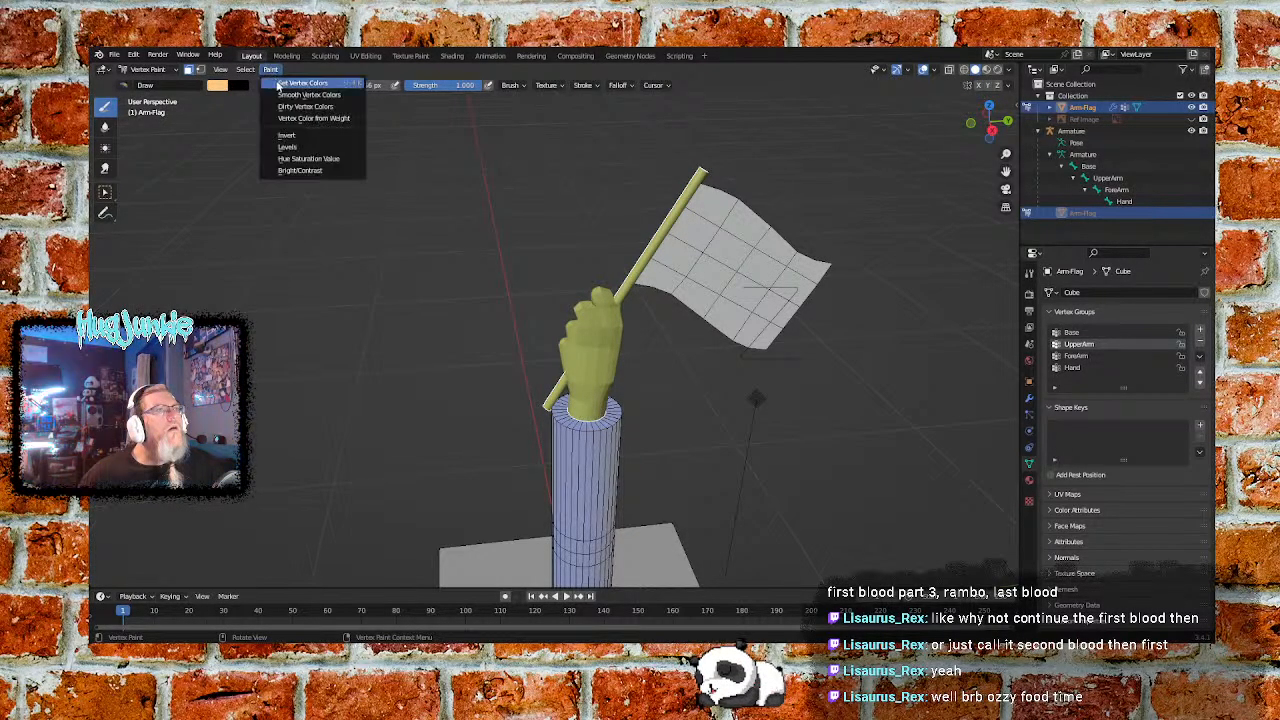
left_click(280, 86)
Deepen the orange to hue 0.068 and saturation 0.644 and set the vertex colors of the hand and pole
left_click(219, 86)
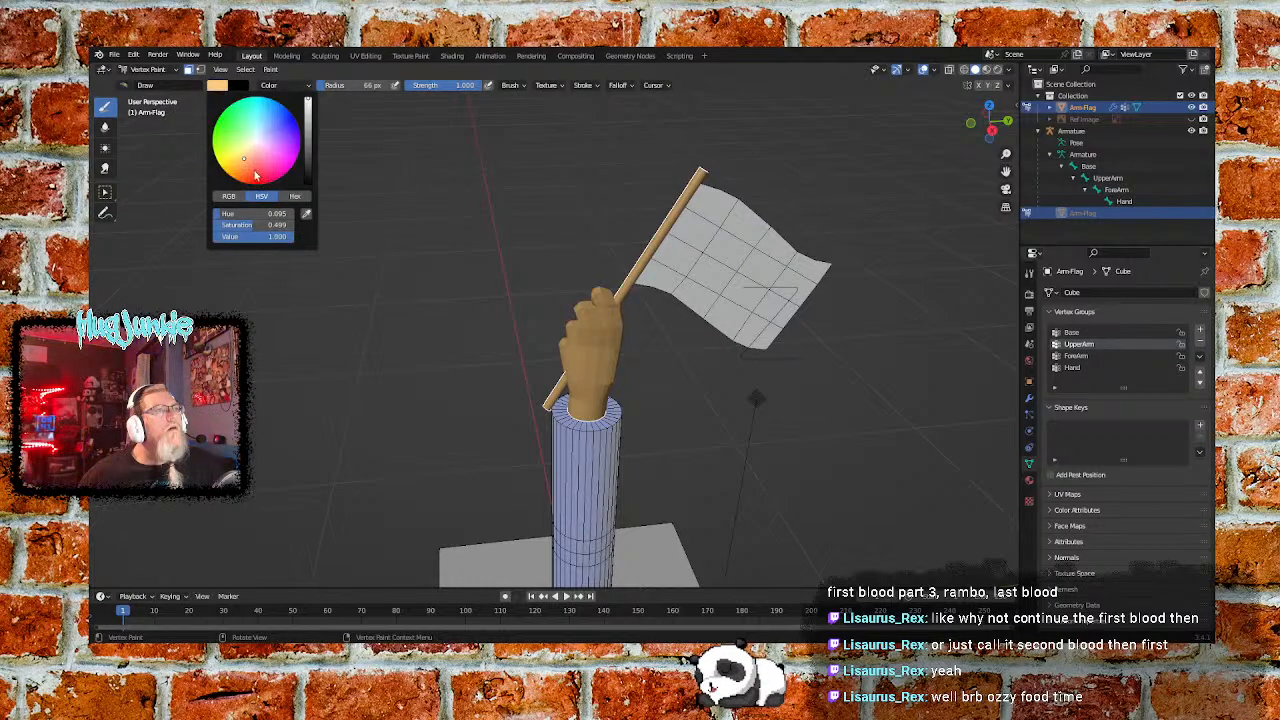
left_click_drag(245, 161, 248, 165)
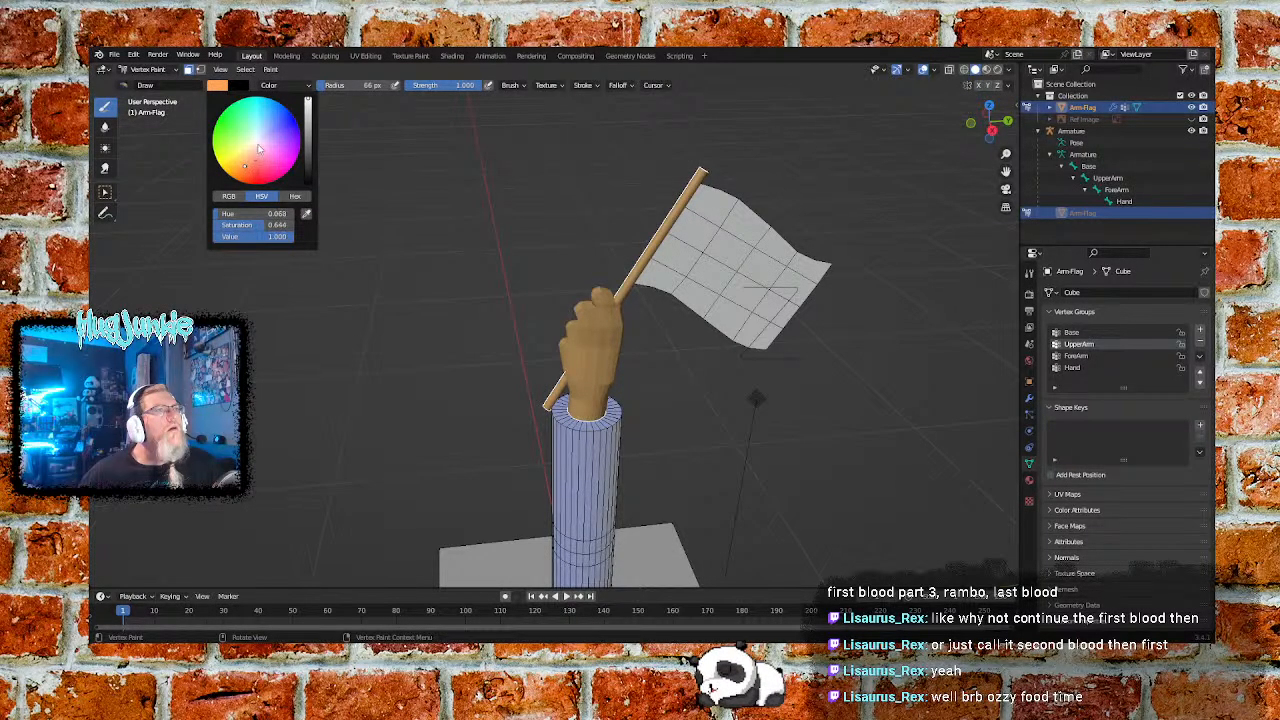
left_click(269, 70)
left_click(302, 83)
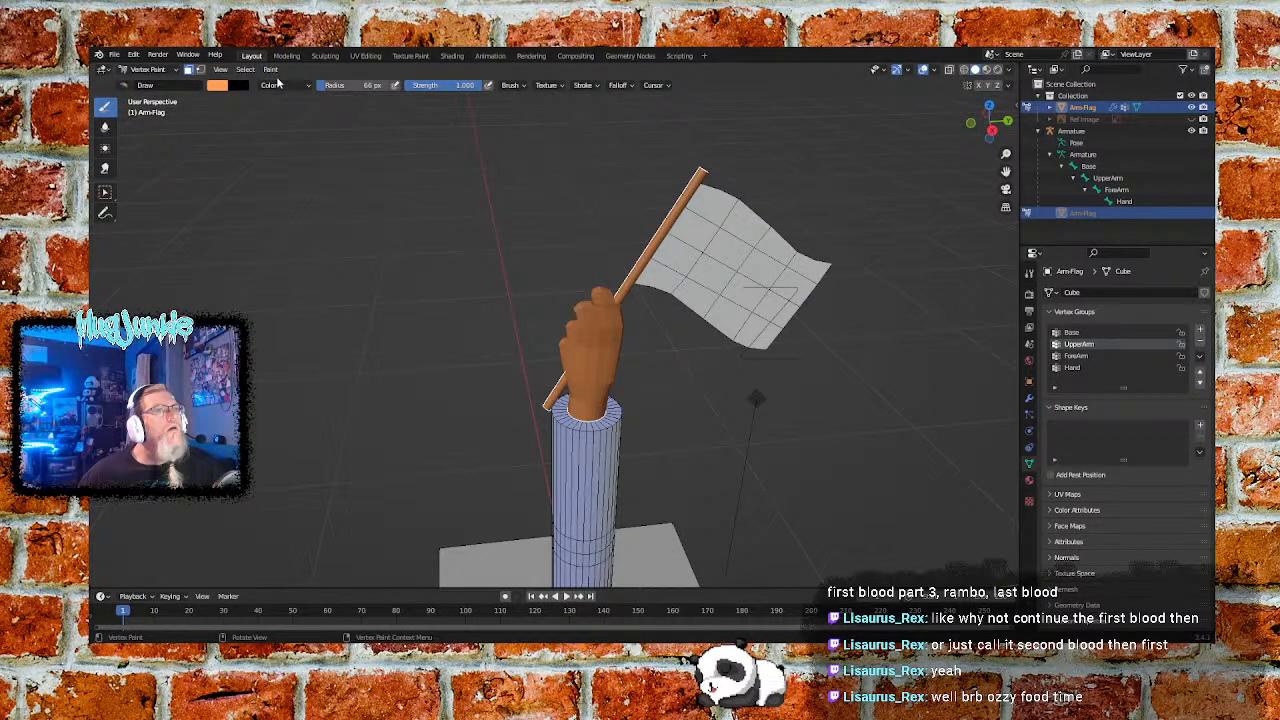
Lower the brush strength to 0.194 and apply a pale pink with hue 0.031 and saturation 0.204 to the hand and pole
mouse_move(445, 88)
left_mouse_down()
mouse_move(367, 88)
mouse_move(470, 88)
mouse_move(421, 88)
left_mouse_up()
left_click(217, 85)
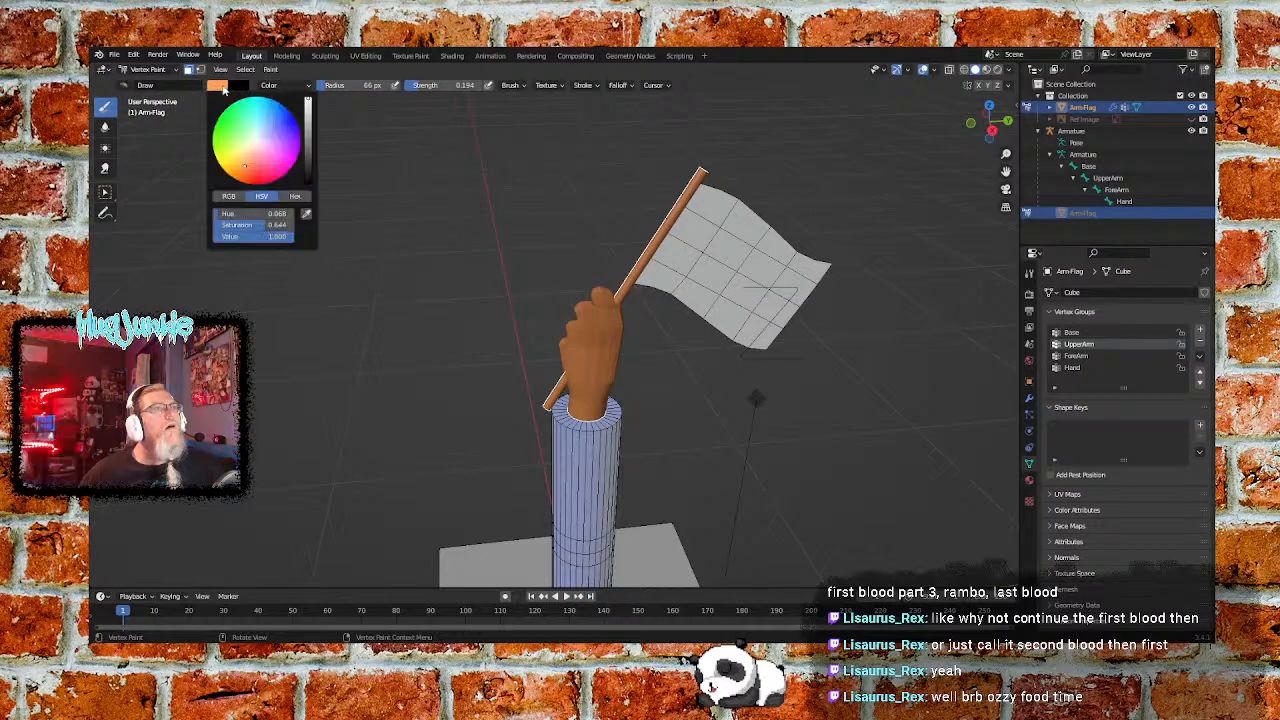
mouse_move(248, 137)
left_mouse_down()
mouse_move(248, 157)
mouse_move(255, 148)
left_mouse_up()
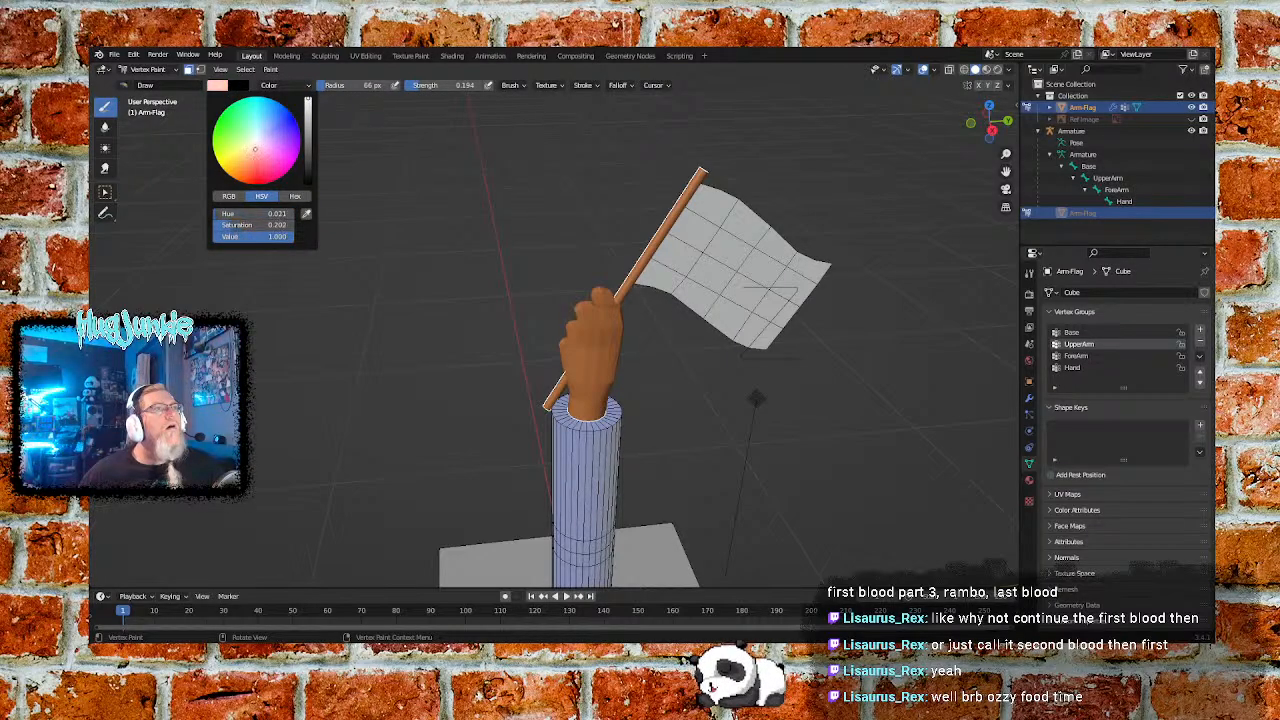
left_click(270, 69)
left_click(275, 84)
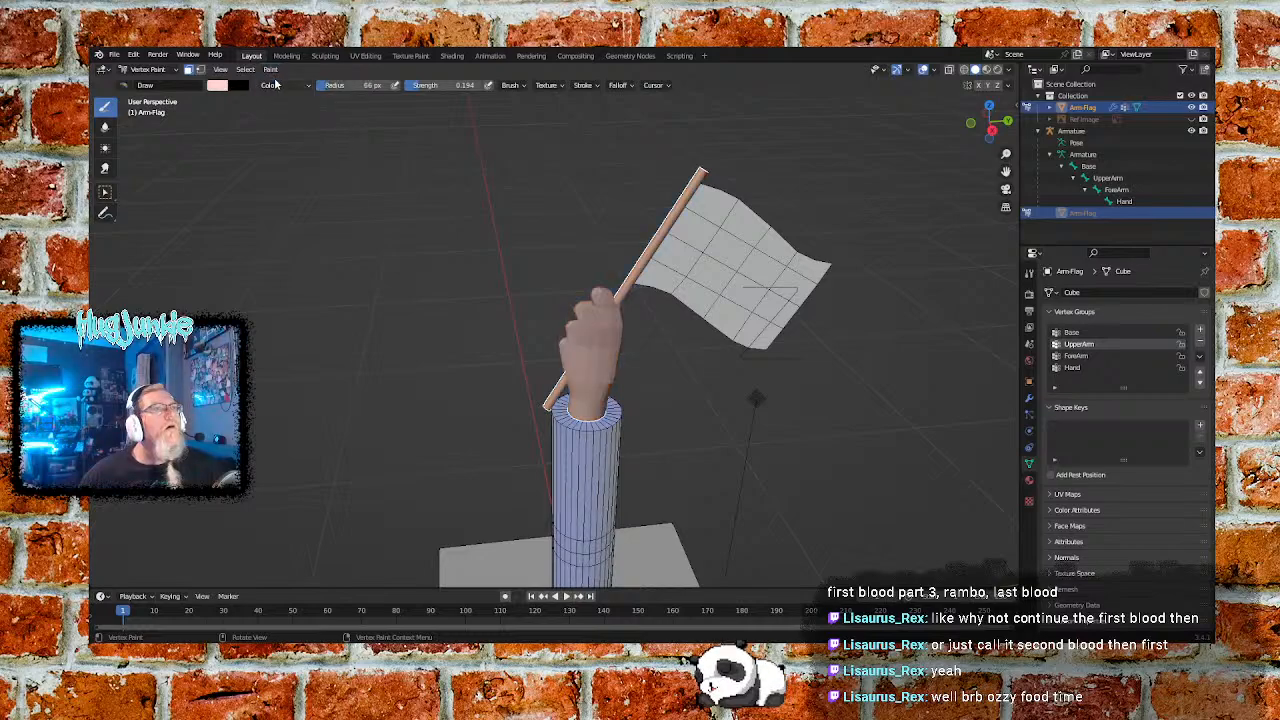
Pick a stronger, cooler pink on the color wheel and set it as the vertex color of the hand and pole
left_click(217, 85)
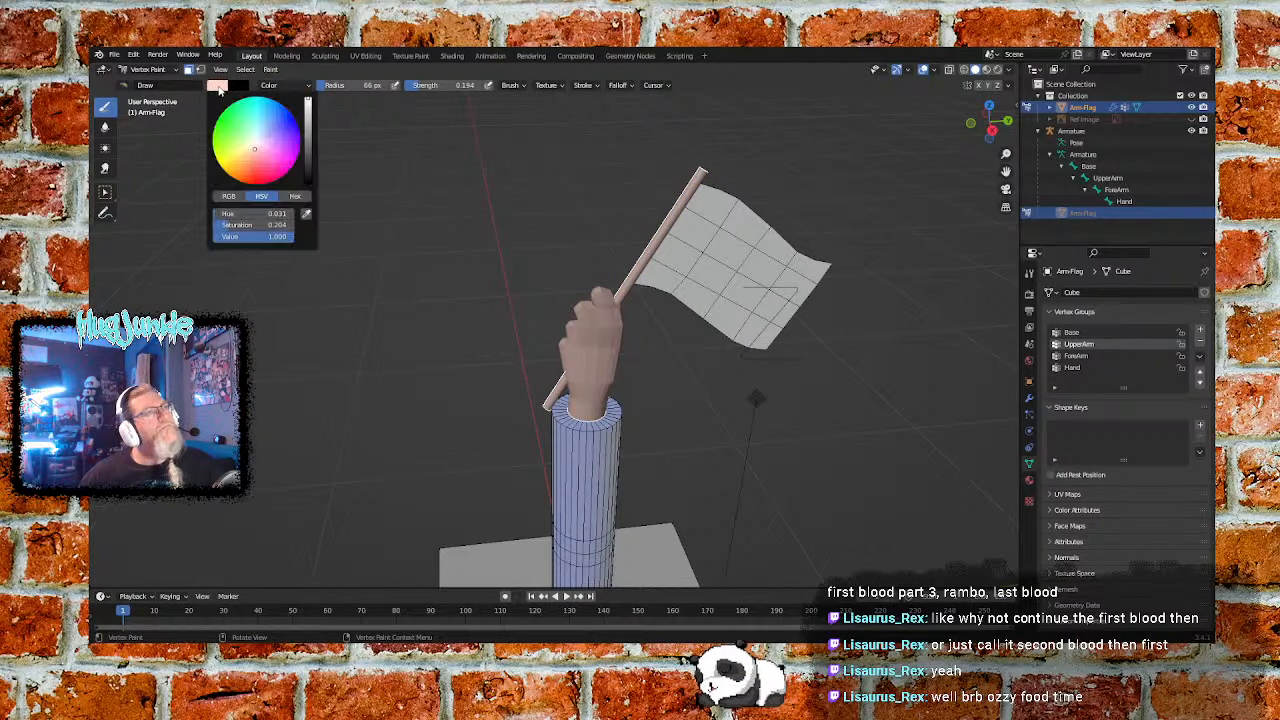
left_click(262, 150)
left_click(270, 69)
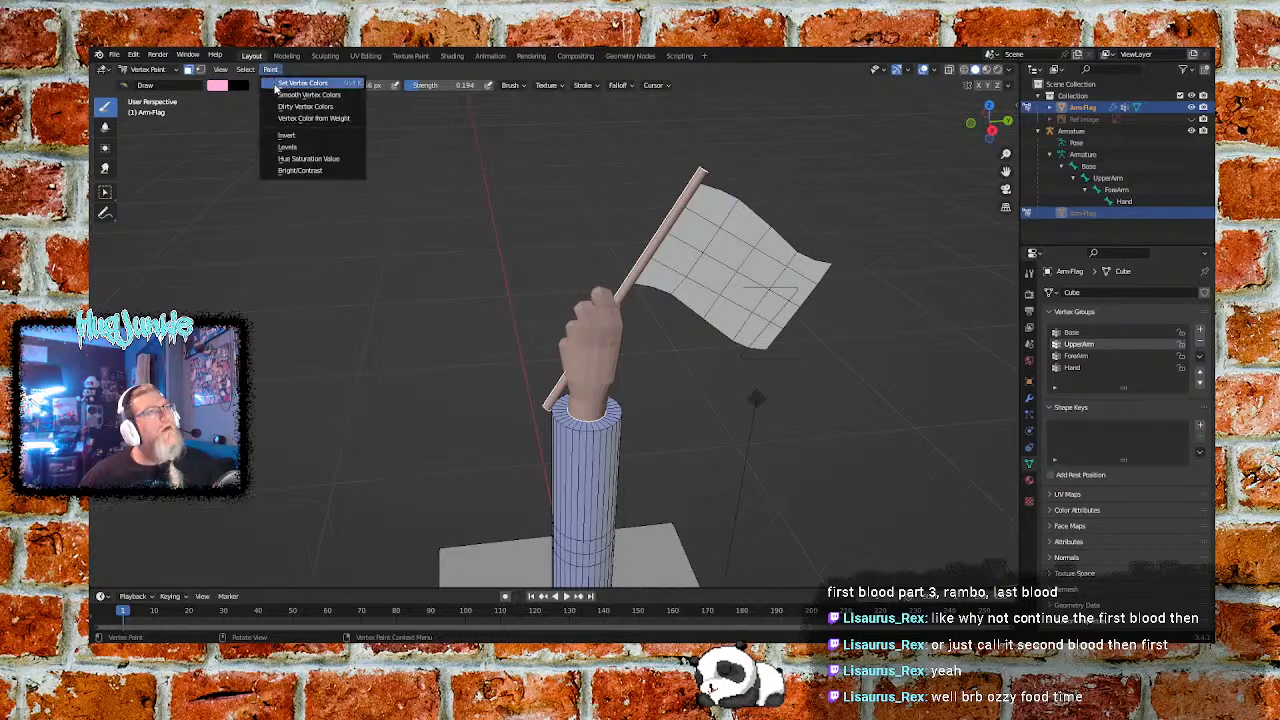
left_click(275, 87)
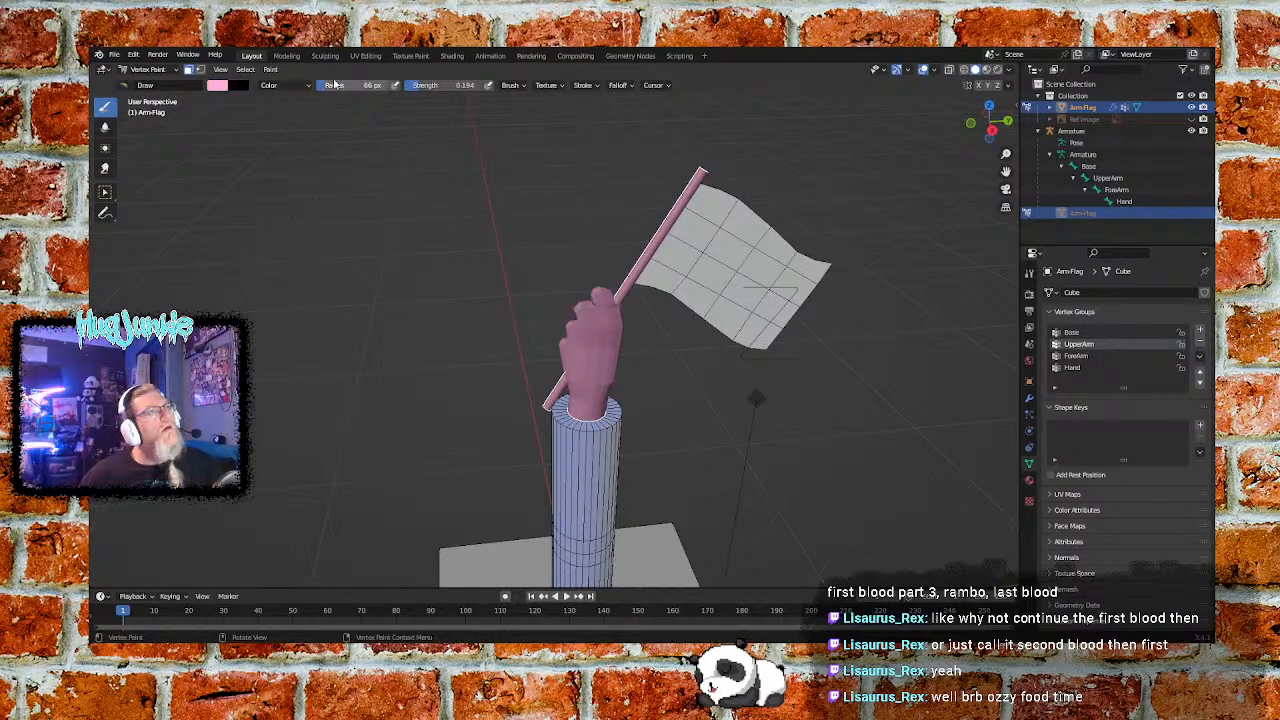
Raise the brush strength to 1.000 and set the same pink on the hand and pole again
left_click_drag(422, 88, 480, 88)
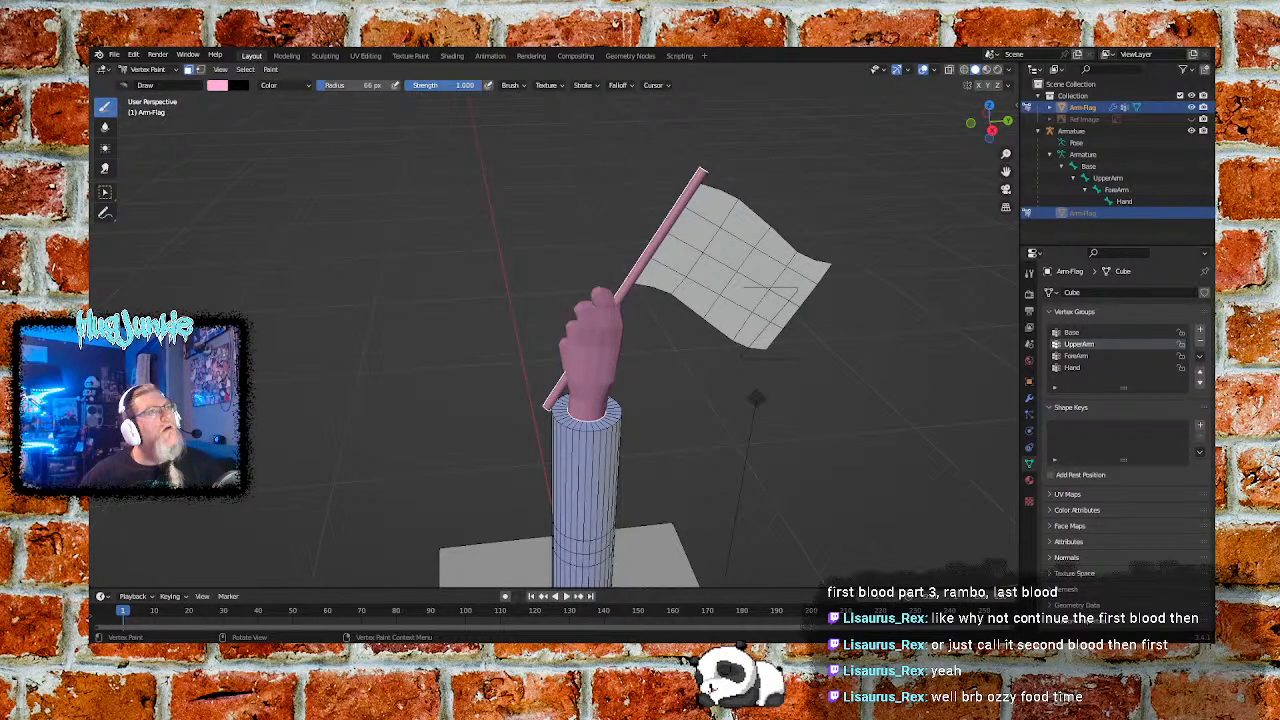
left_click(270, 69)
left_click(278, 84)
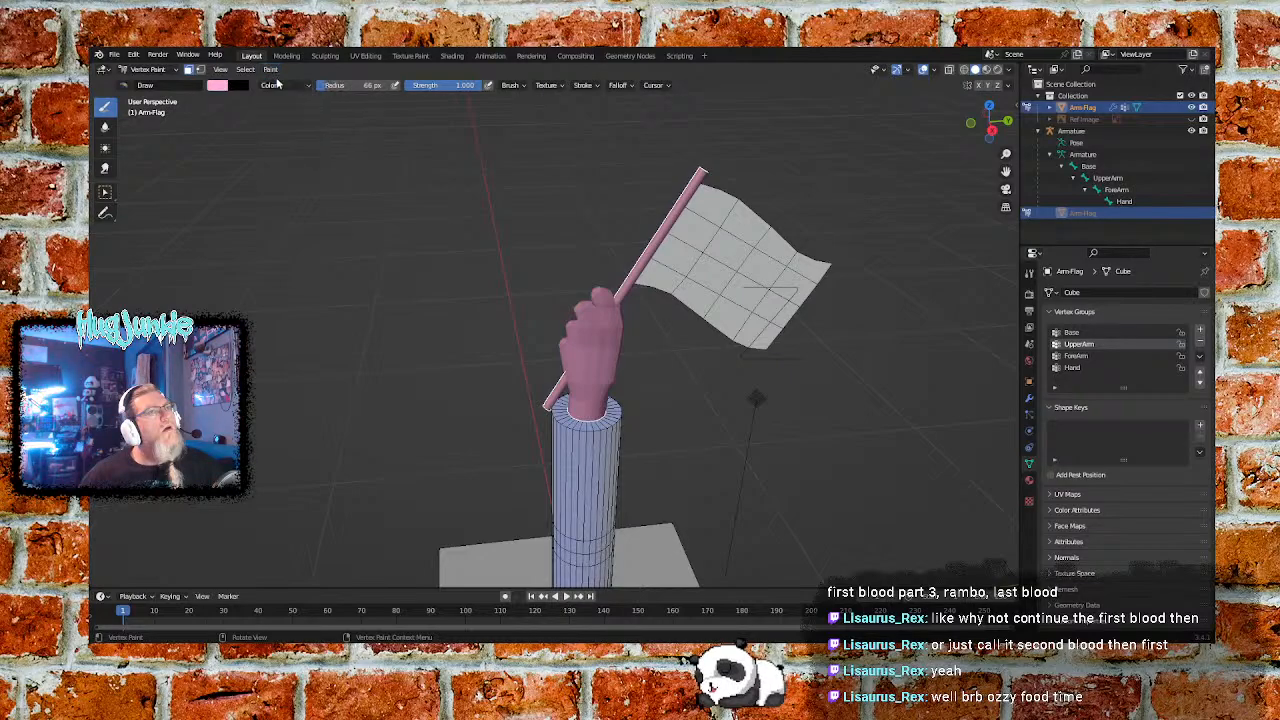
left_click(516, 85)
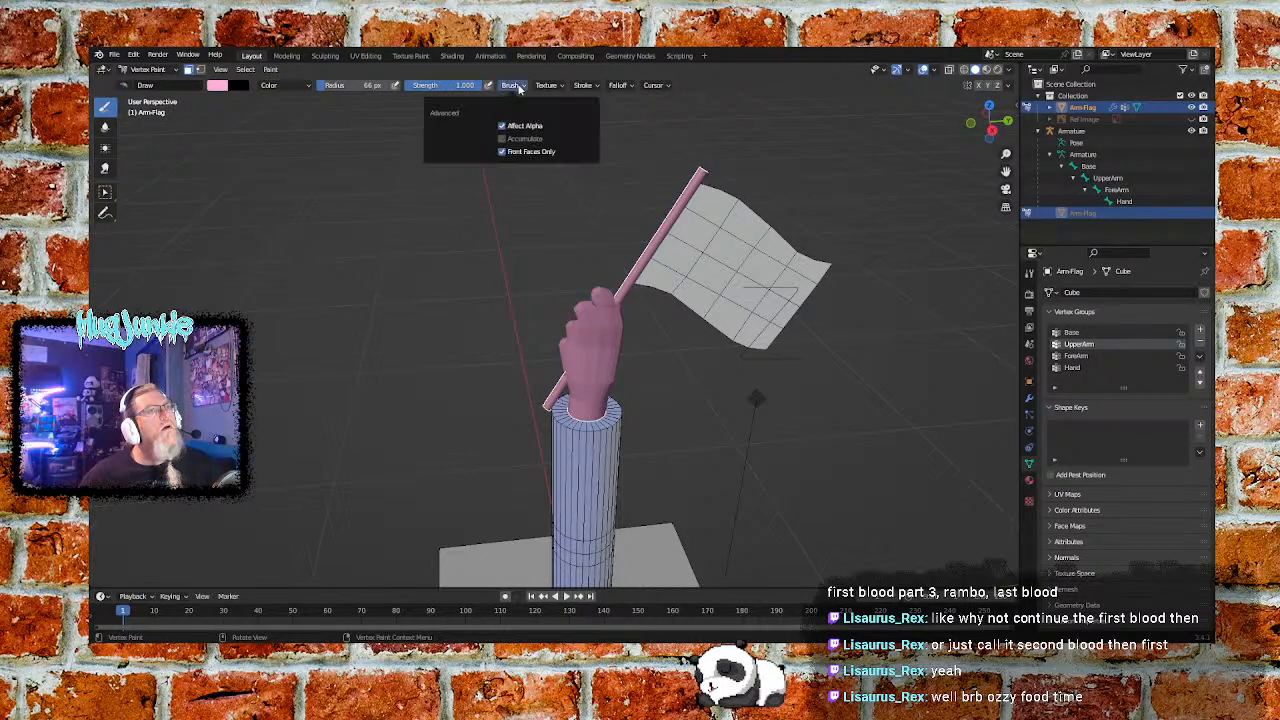
left_click(558, 86)
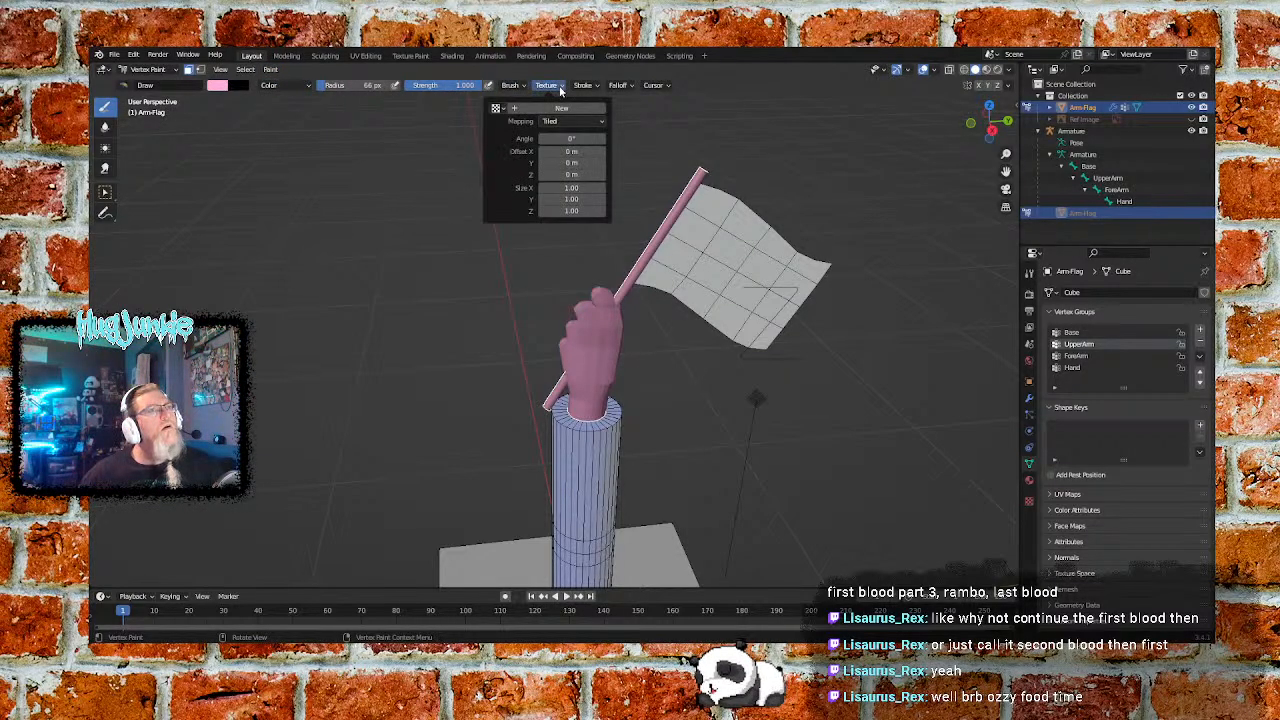
left_click(586, 86)
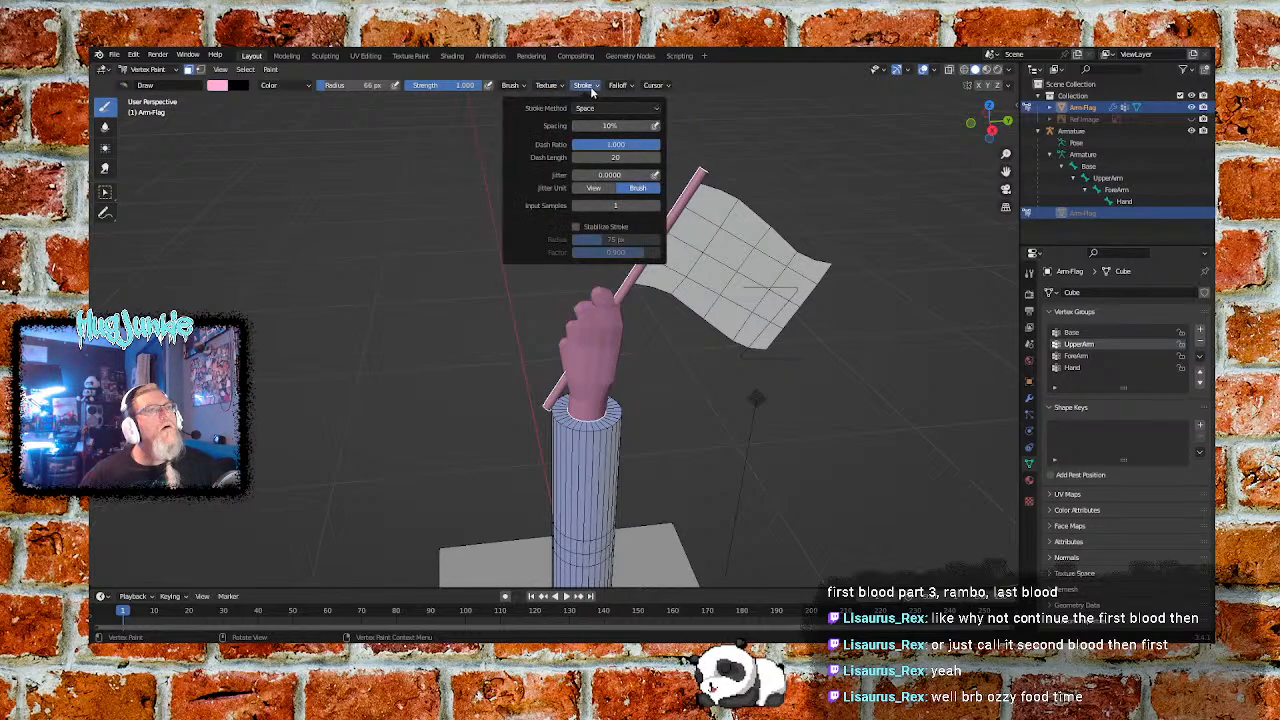
left_click(304, 87)
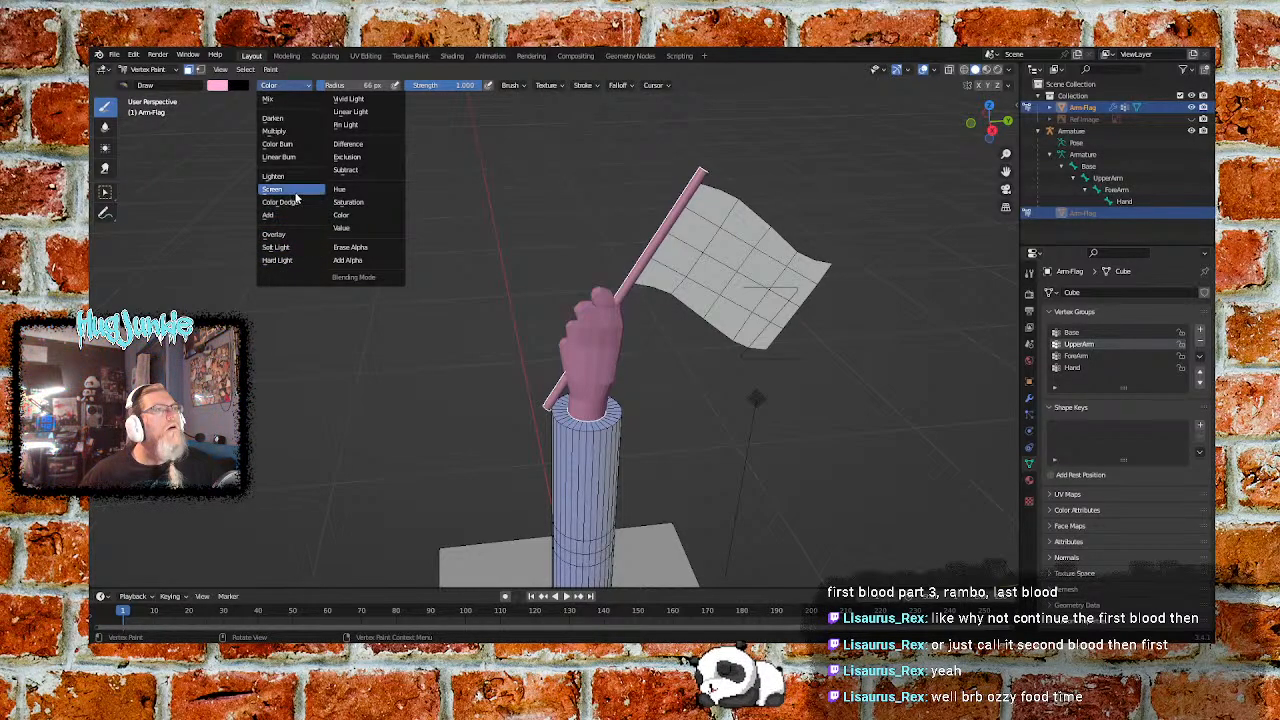
Try inverting the vertex colors and the face selection, and undo these changes
left_click(270, 69)
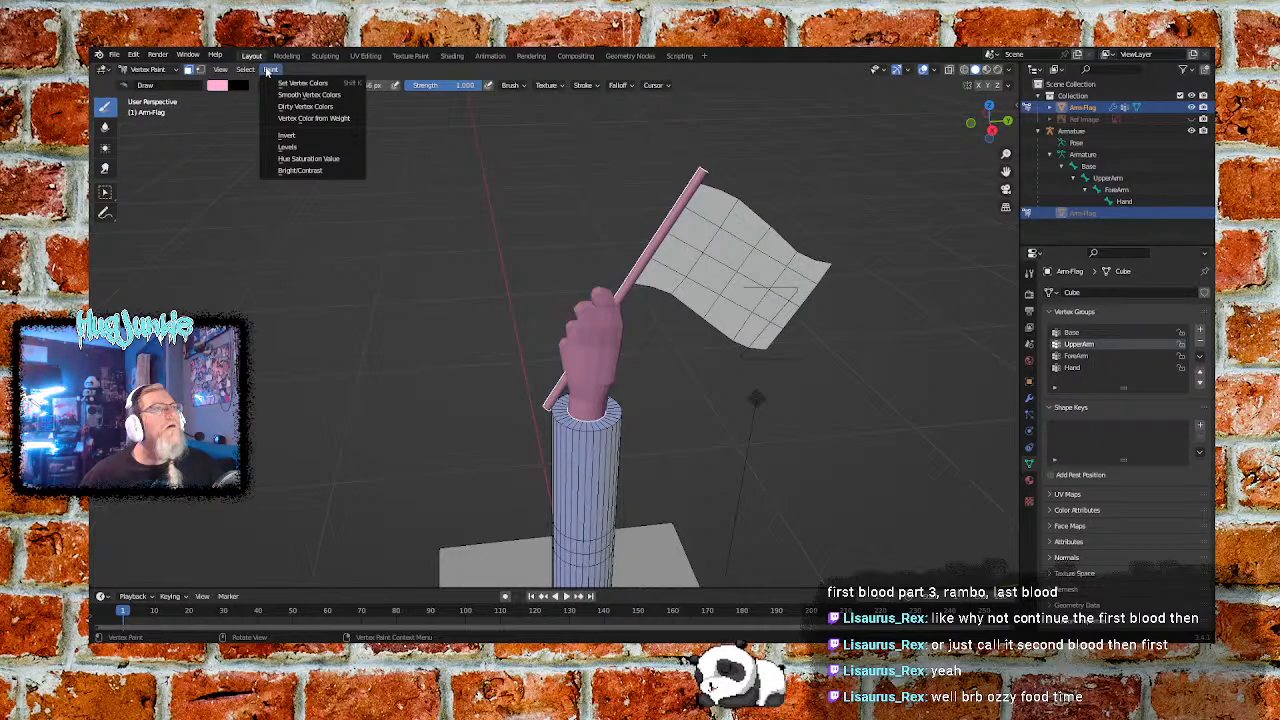
left_click(314, 136)
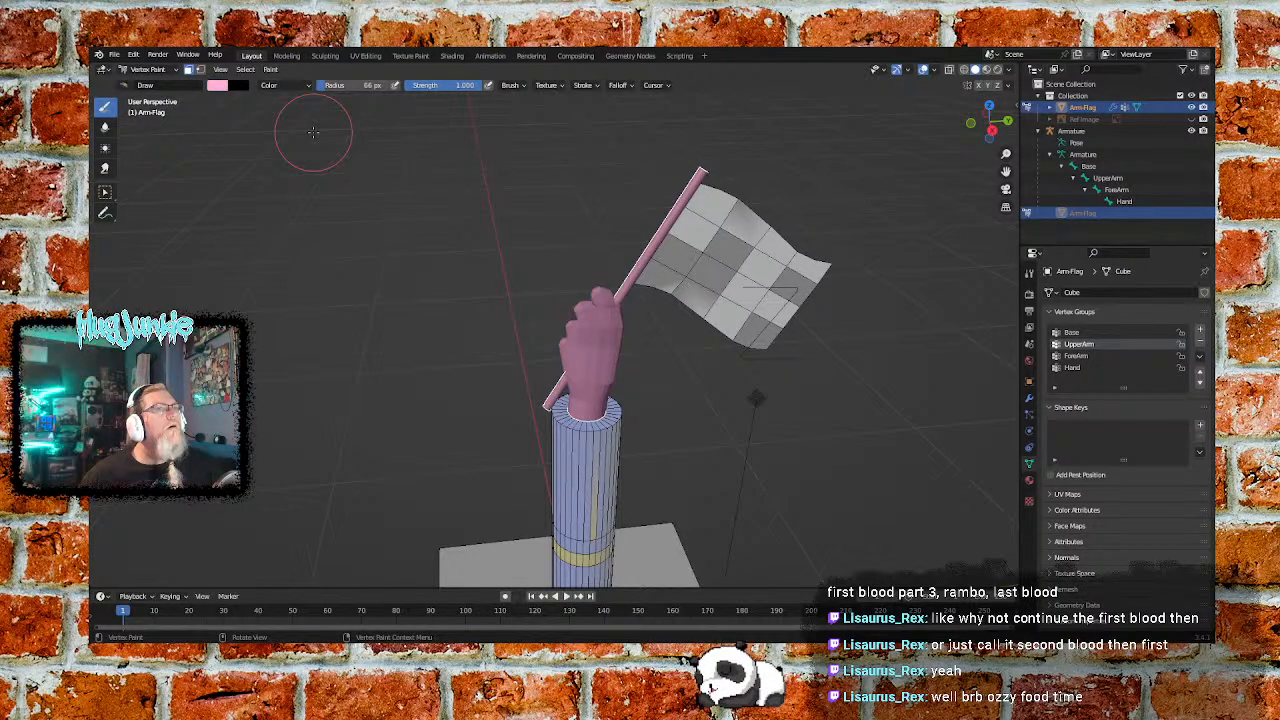
left_click(245, 69)
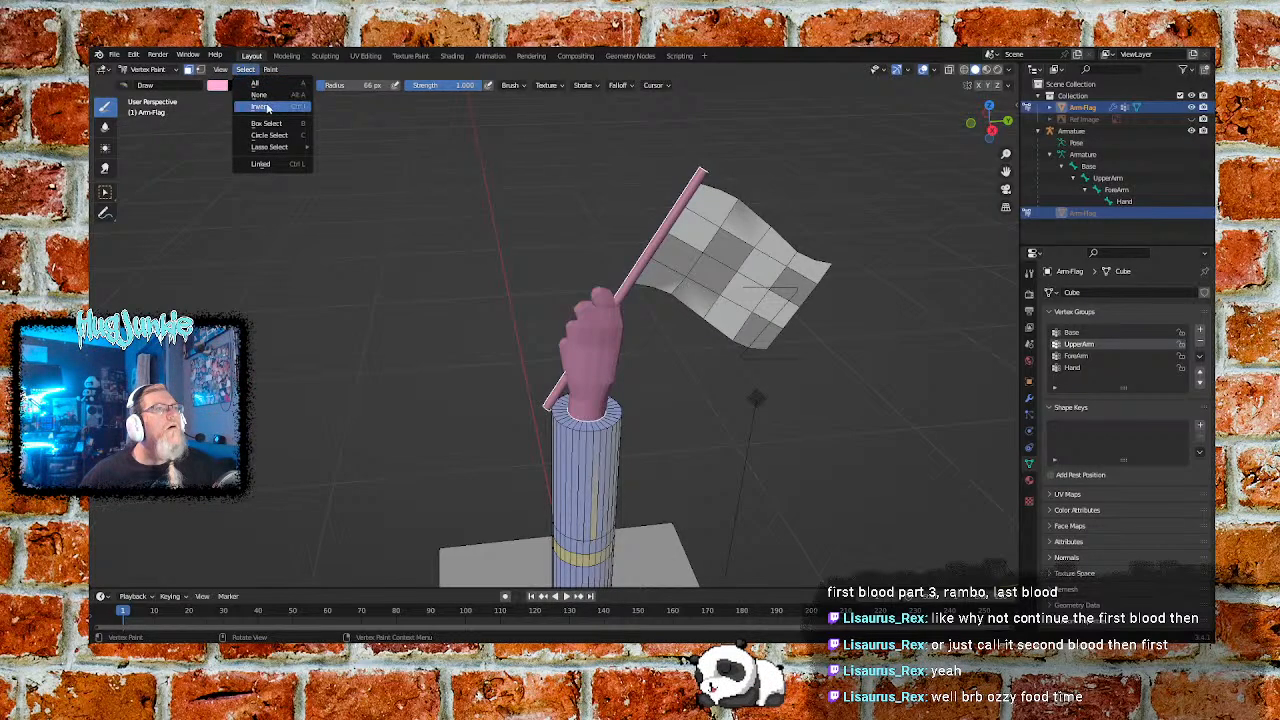
left_click(264, 107)
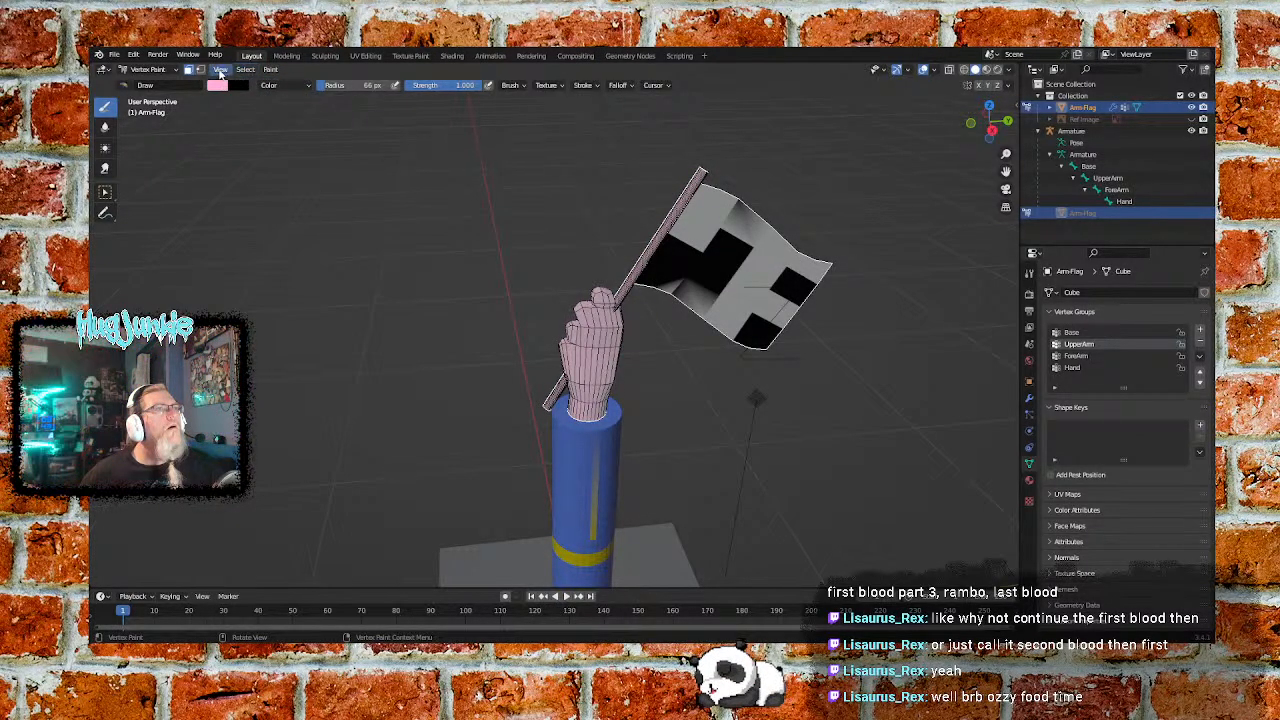
left_click(244, 70)
mouse_move(266, 72)
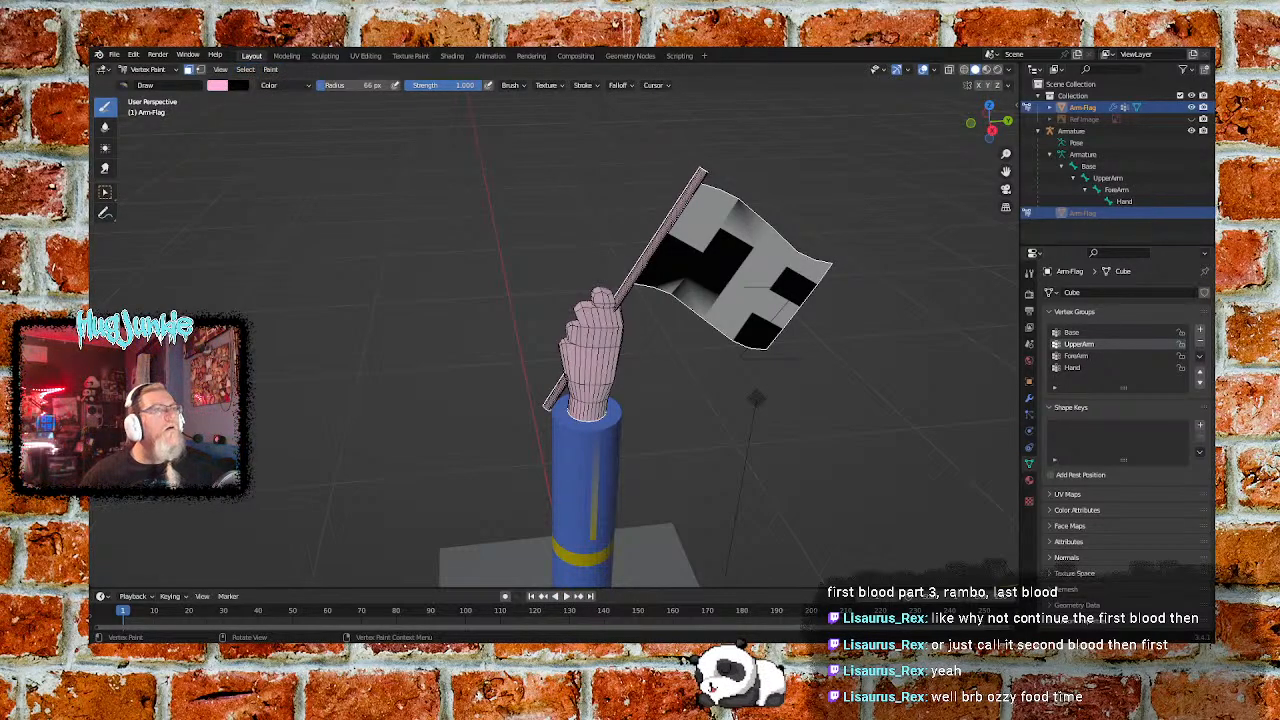
key("ctrl+z")
key("ctrl+z")
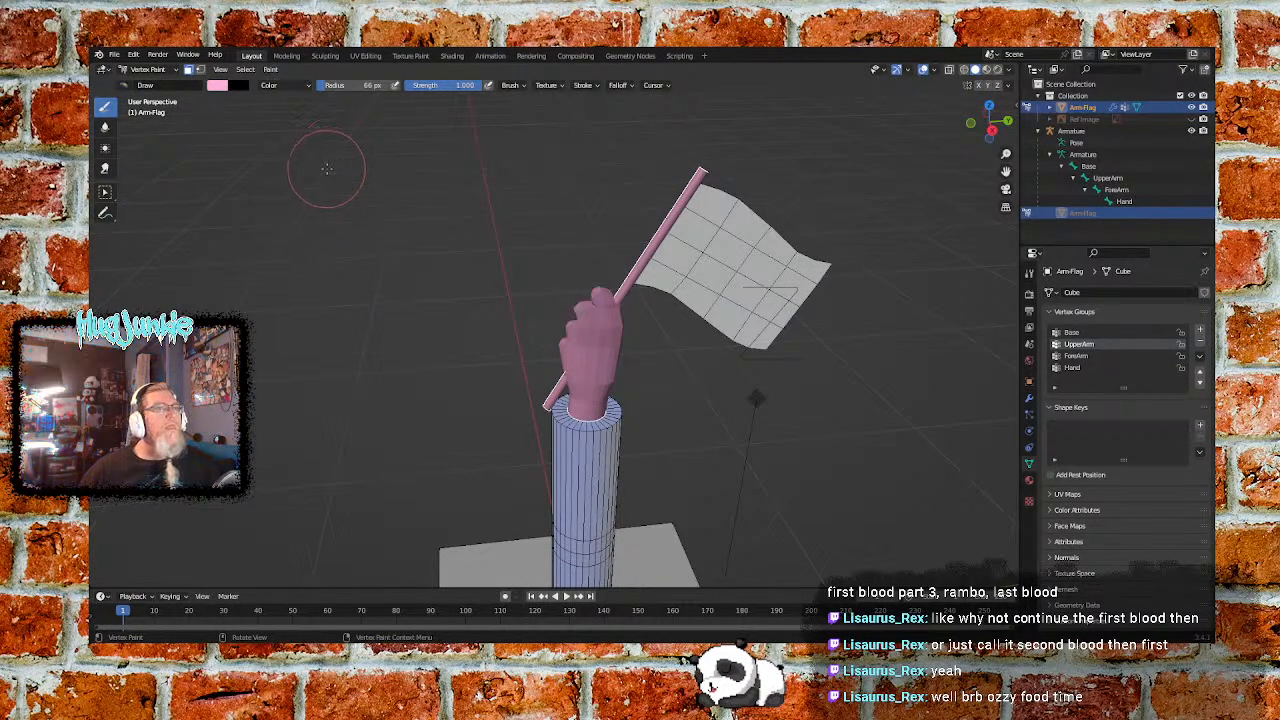
left_click(271, 71)
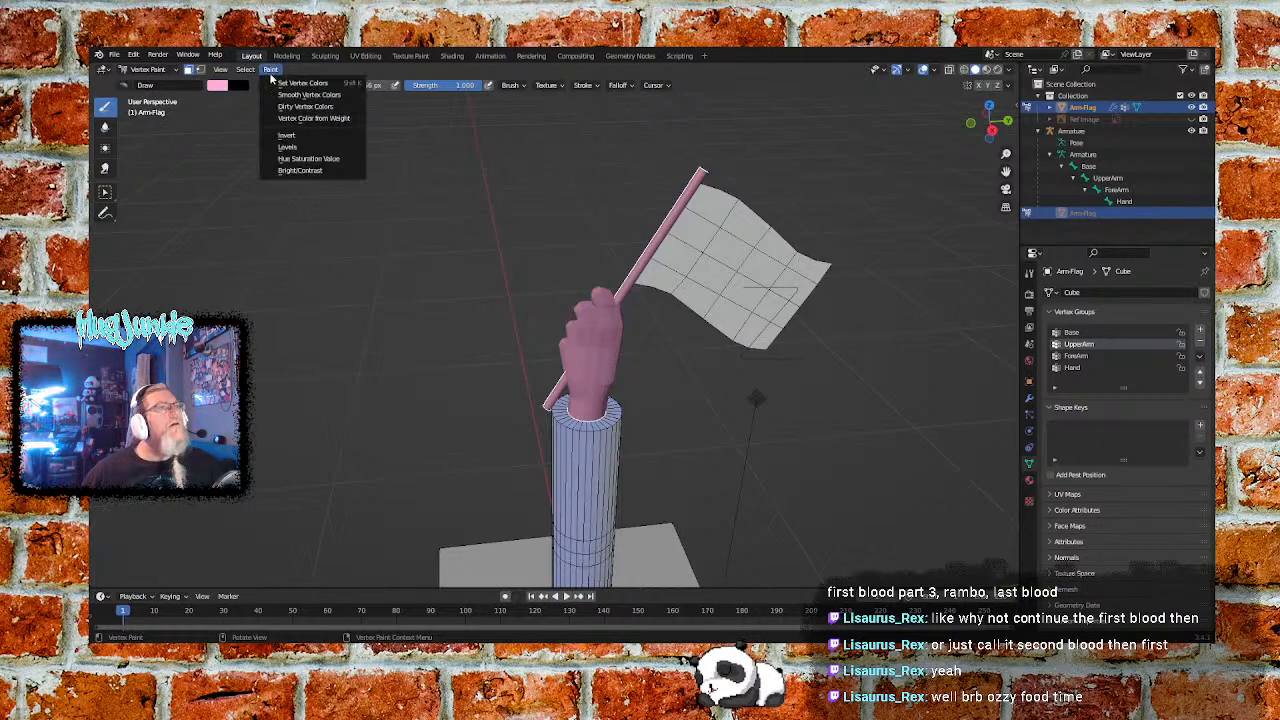
left_click(310, 136)
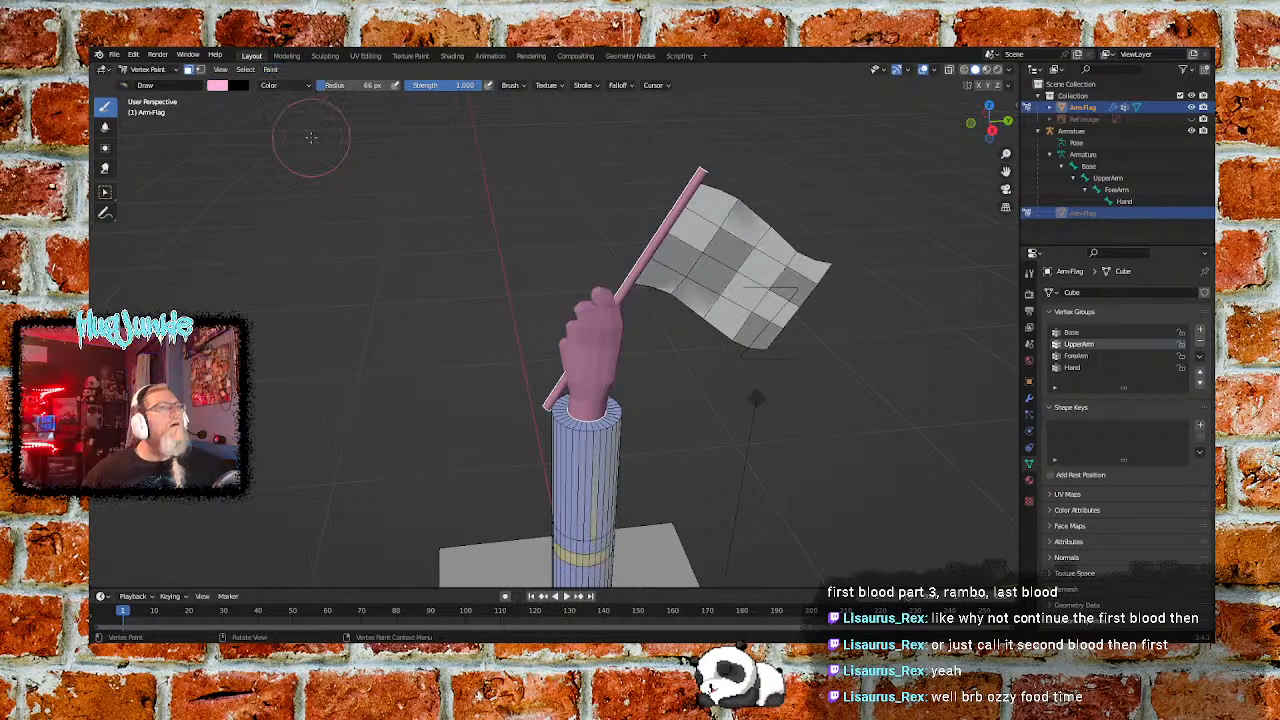
key("ctrl+z")
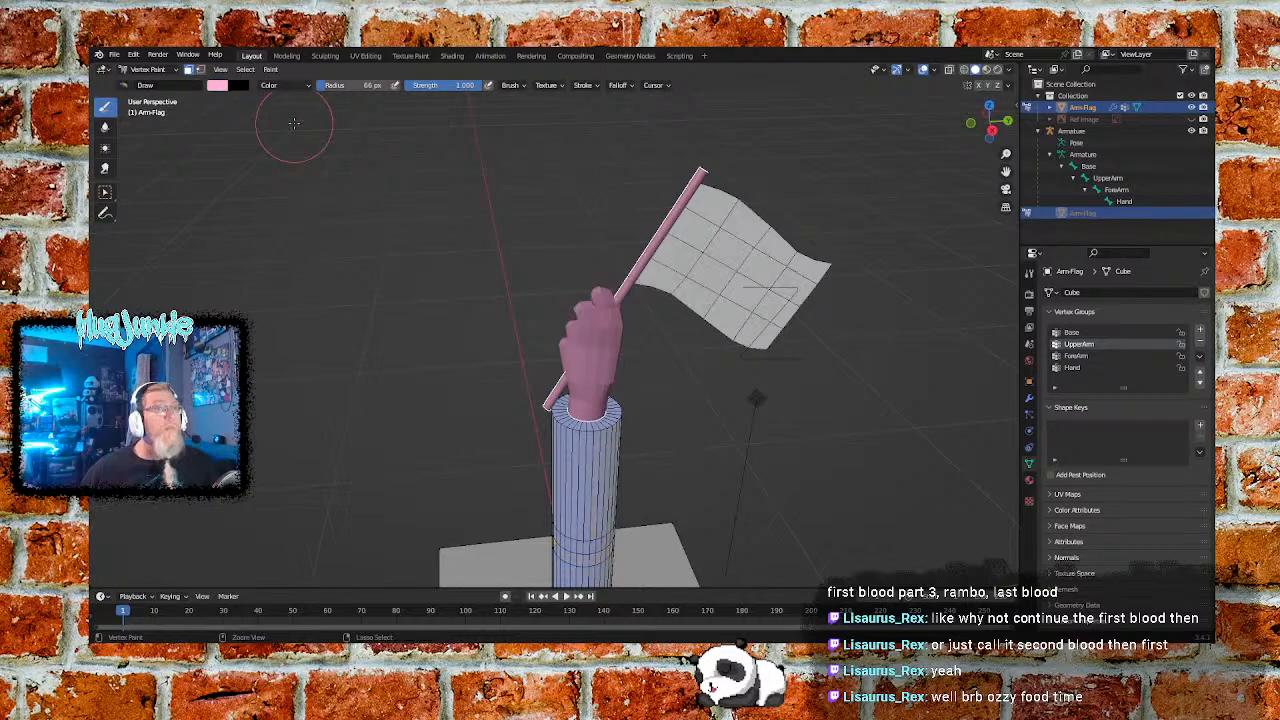
Smooth the vertex colors of the selected hand and pole
left_click(270, 70)
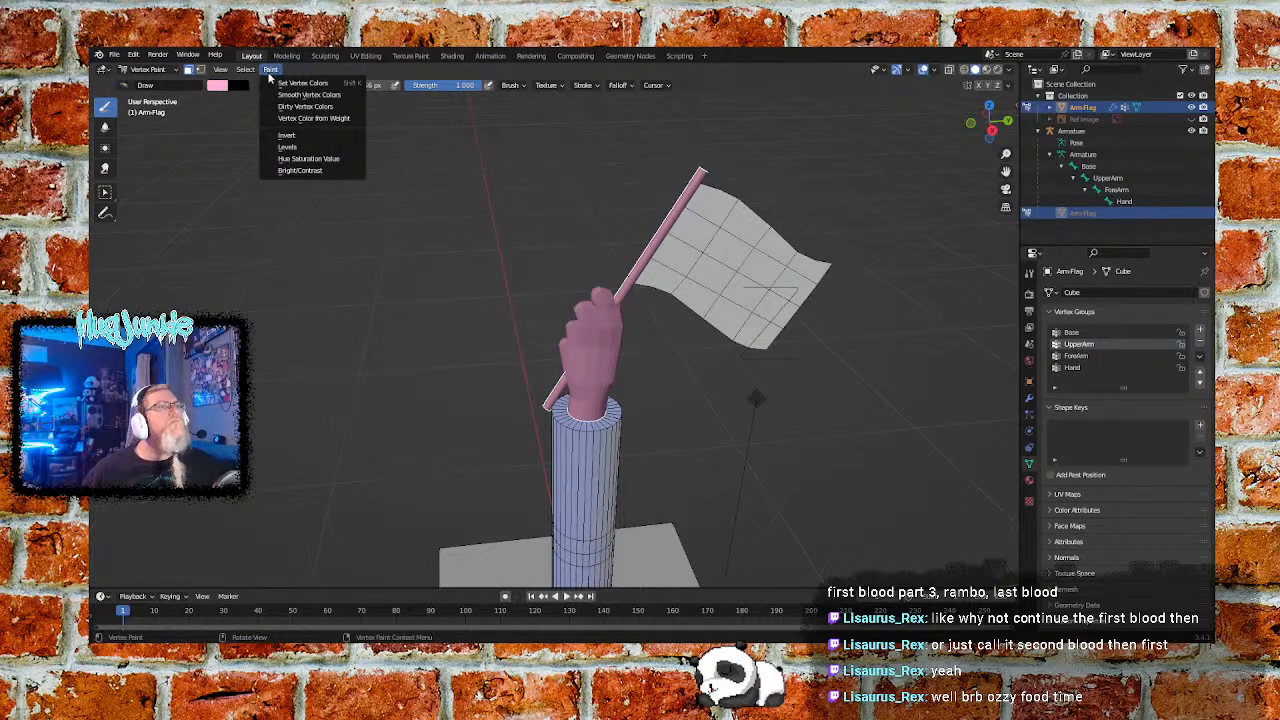
left_click(310, 96)
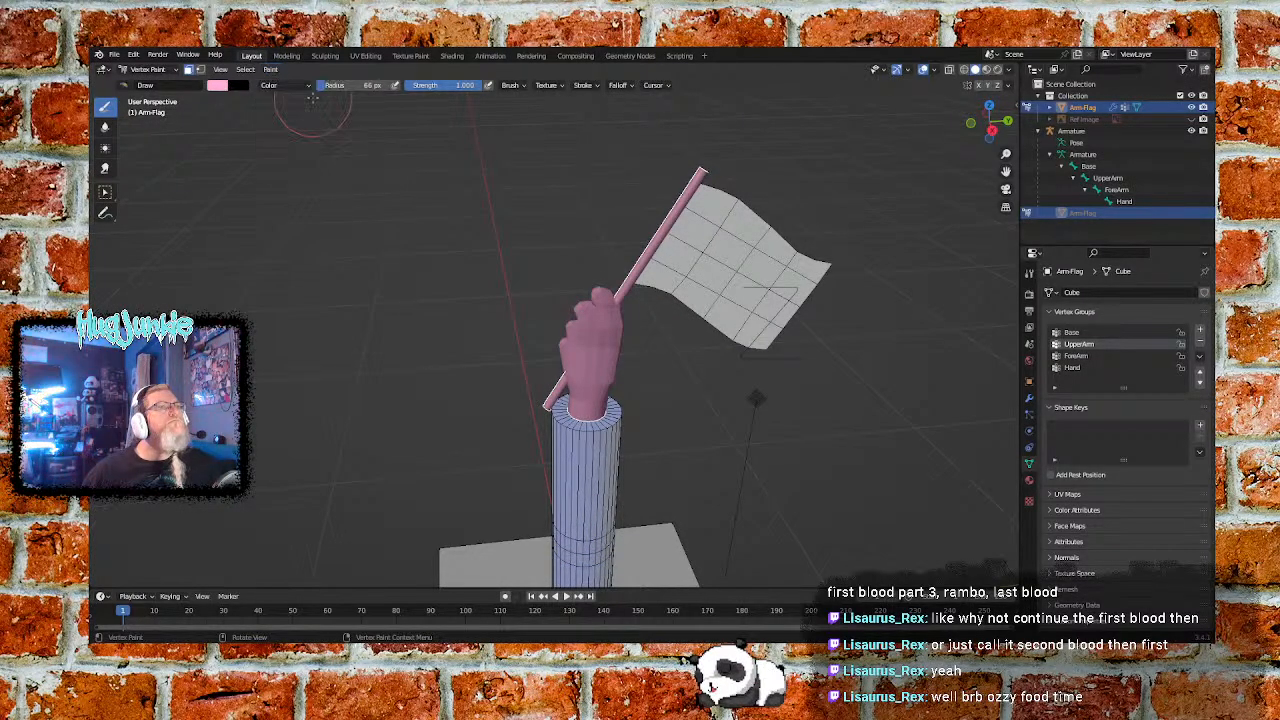
left_click(270, 70)
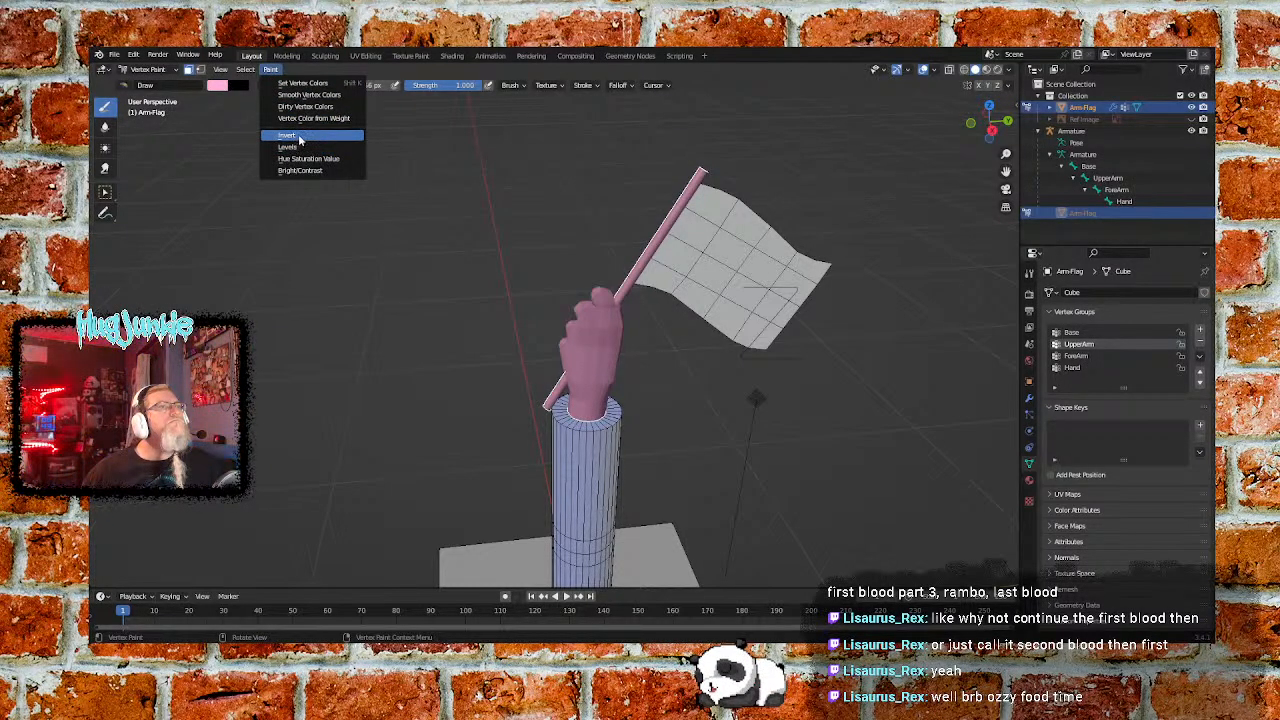
Change the brush color to white with saturation 0.000 and value 1.000, and set it as the vertex color of the hand and pole
left_click(226, 86)
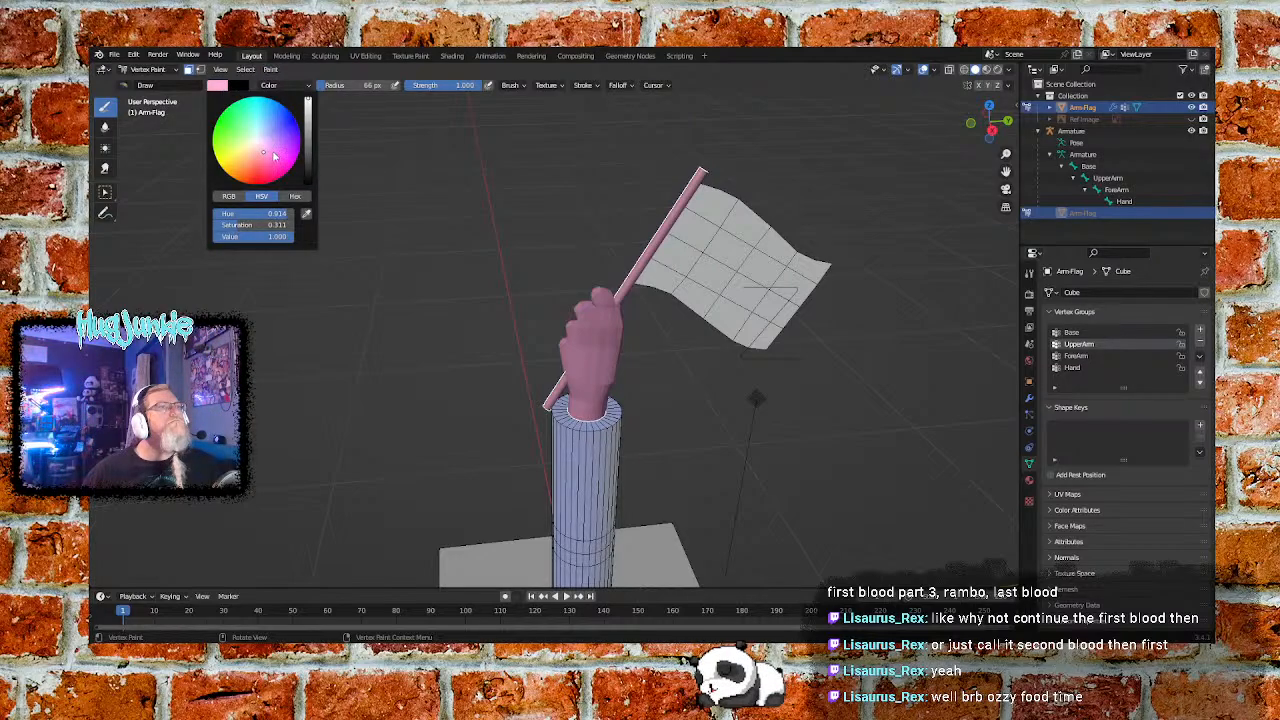
left_click_drag(308, 134, 308, 99)
left_click_drag(268, 225, 242, 225)
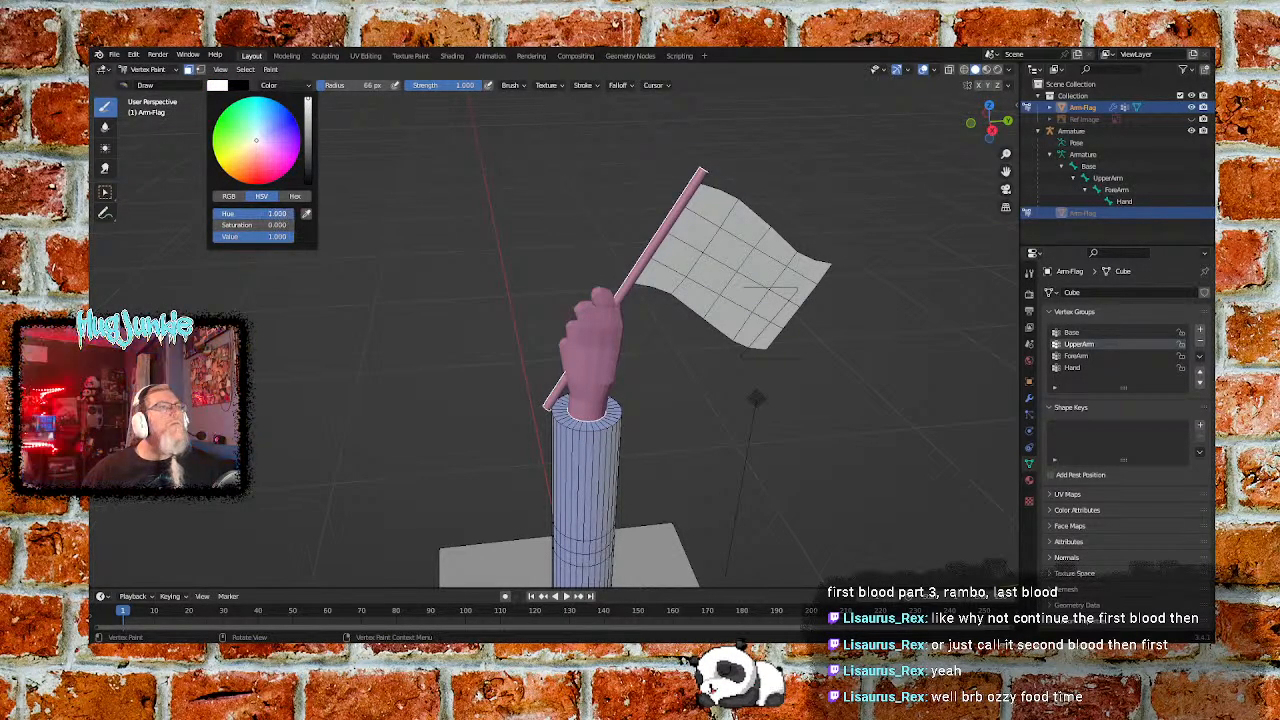
left_click(270, 69)
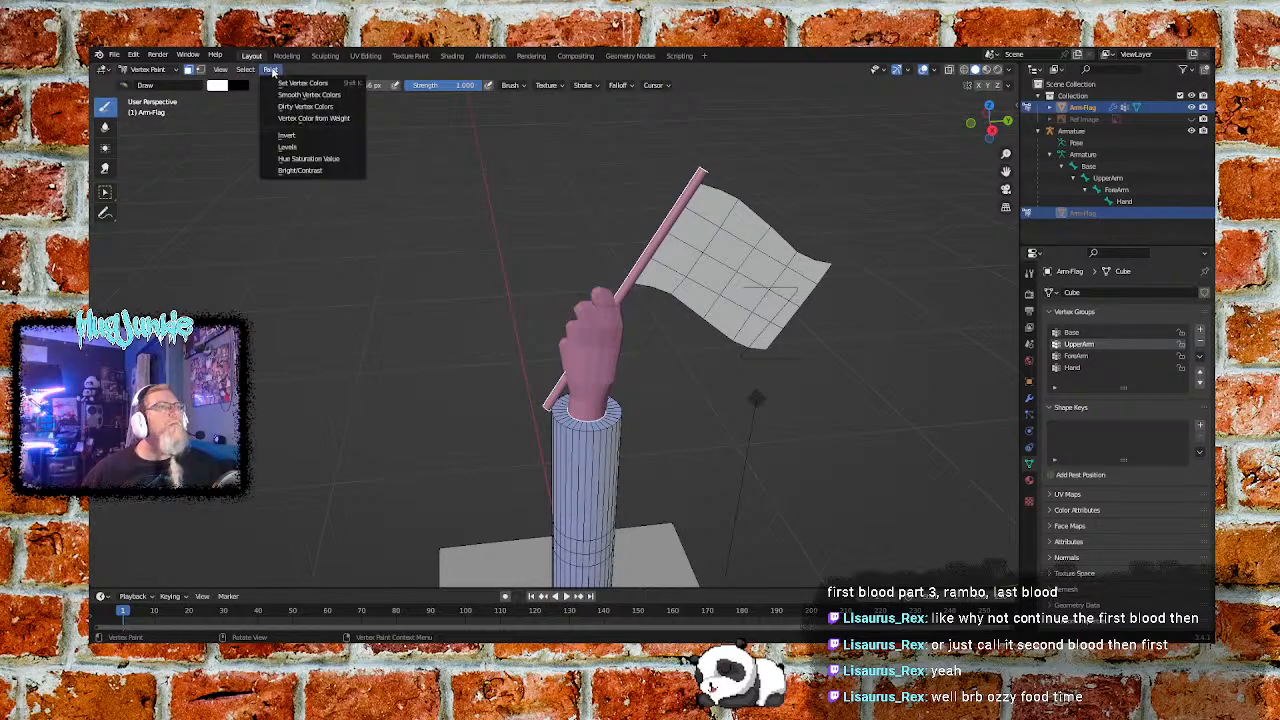
left_click(283, 84)
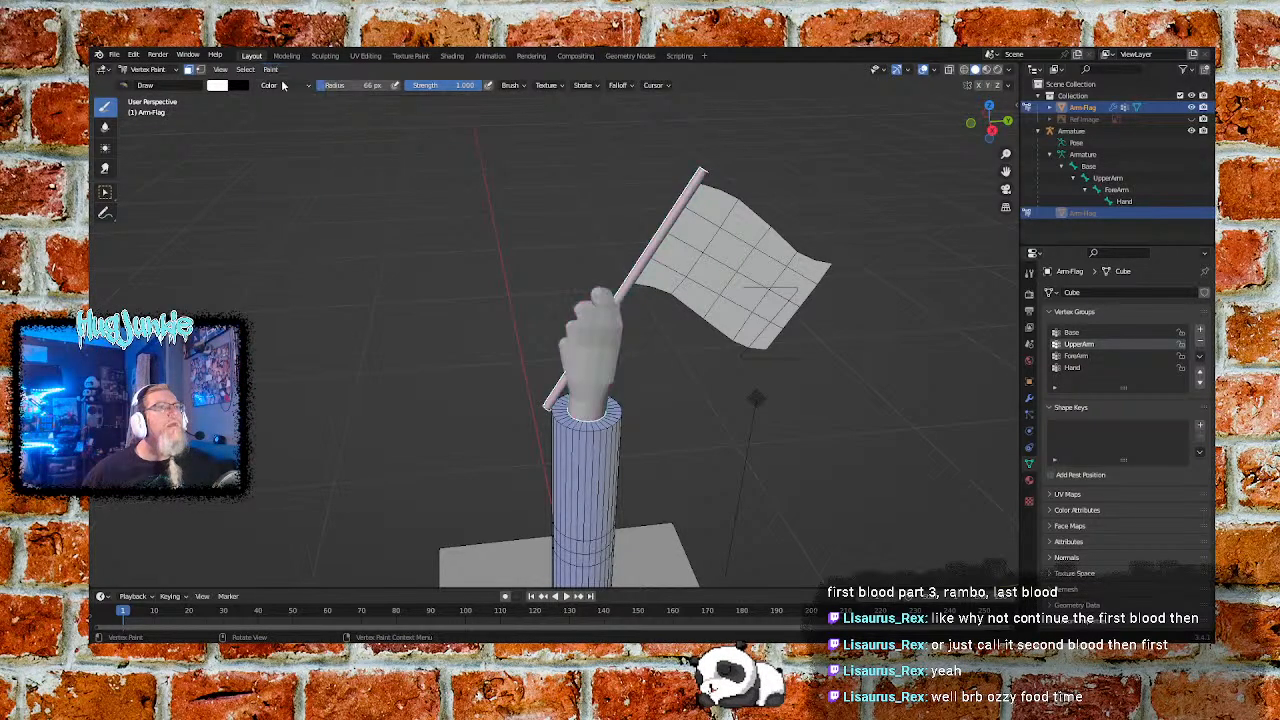
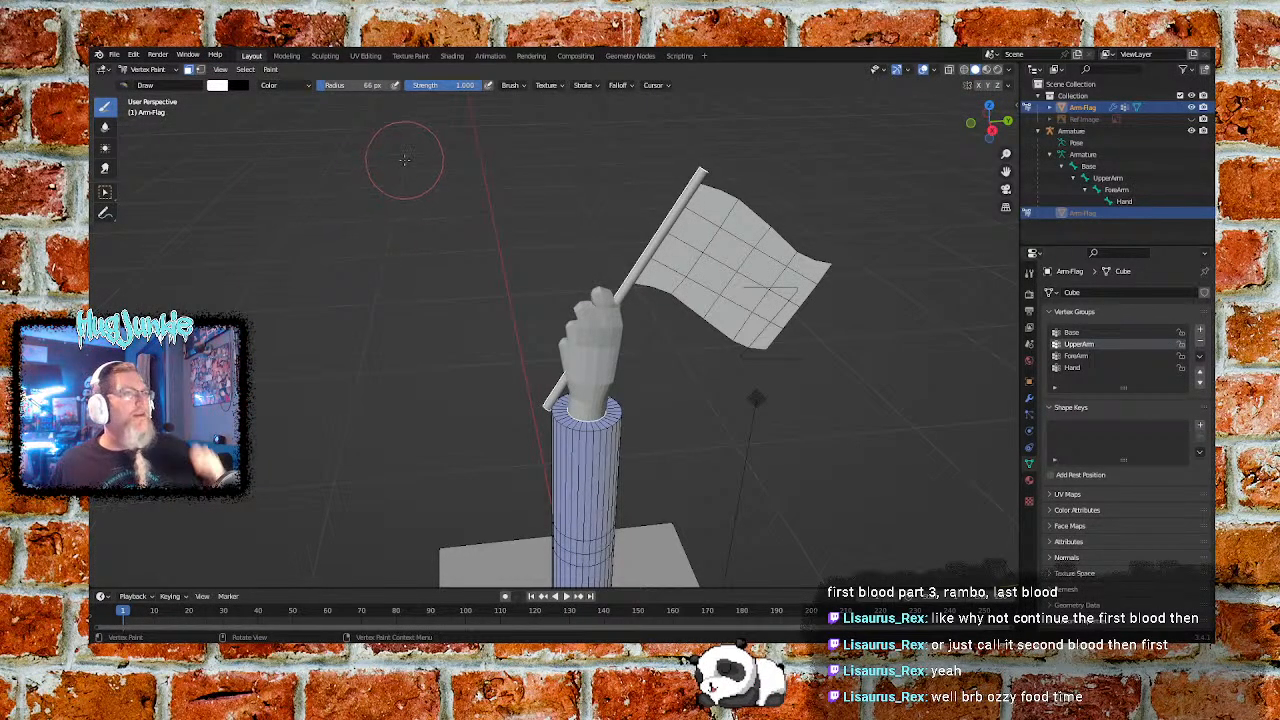
Pick a light peach skin tone on the color wheel and set it as the vertex color of the hand and pole
left_click(171, 87)
left_click(123, 85)
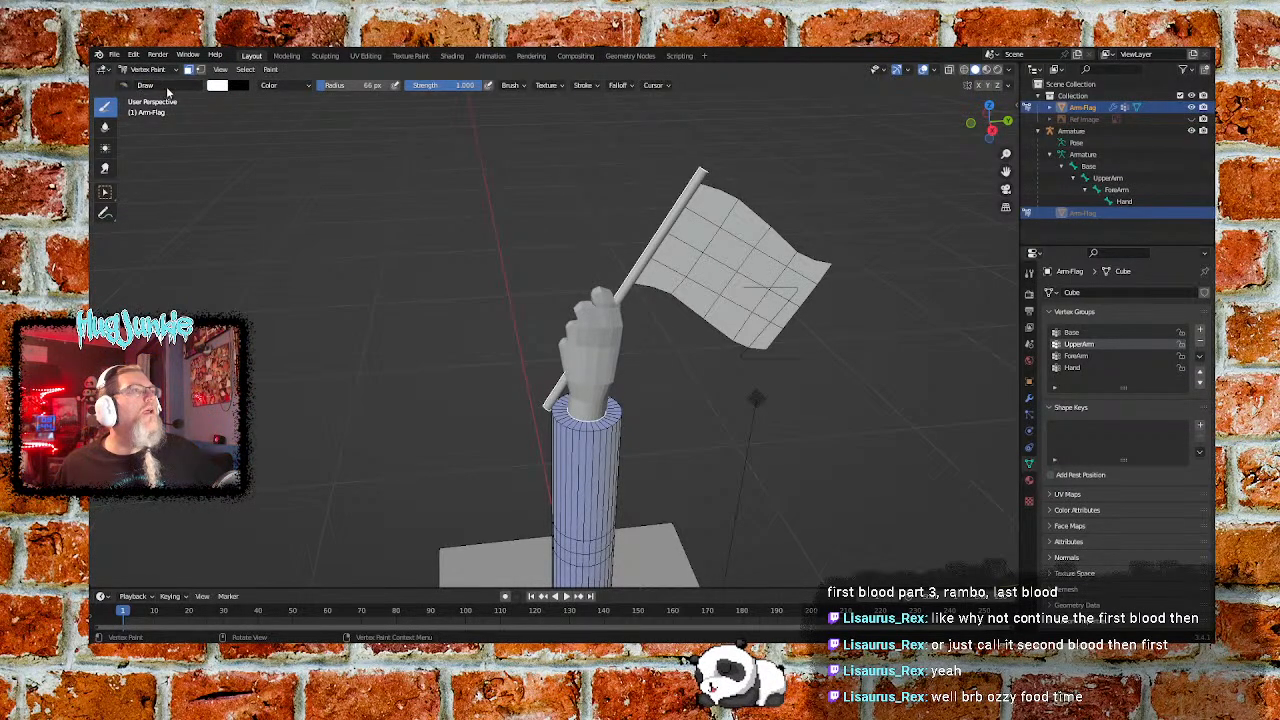
left_click(218, 86)
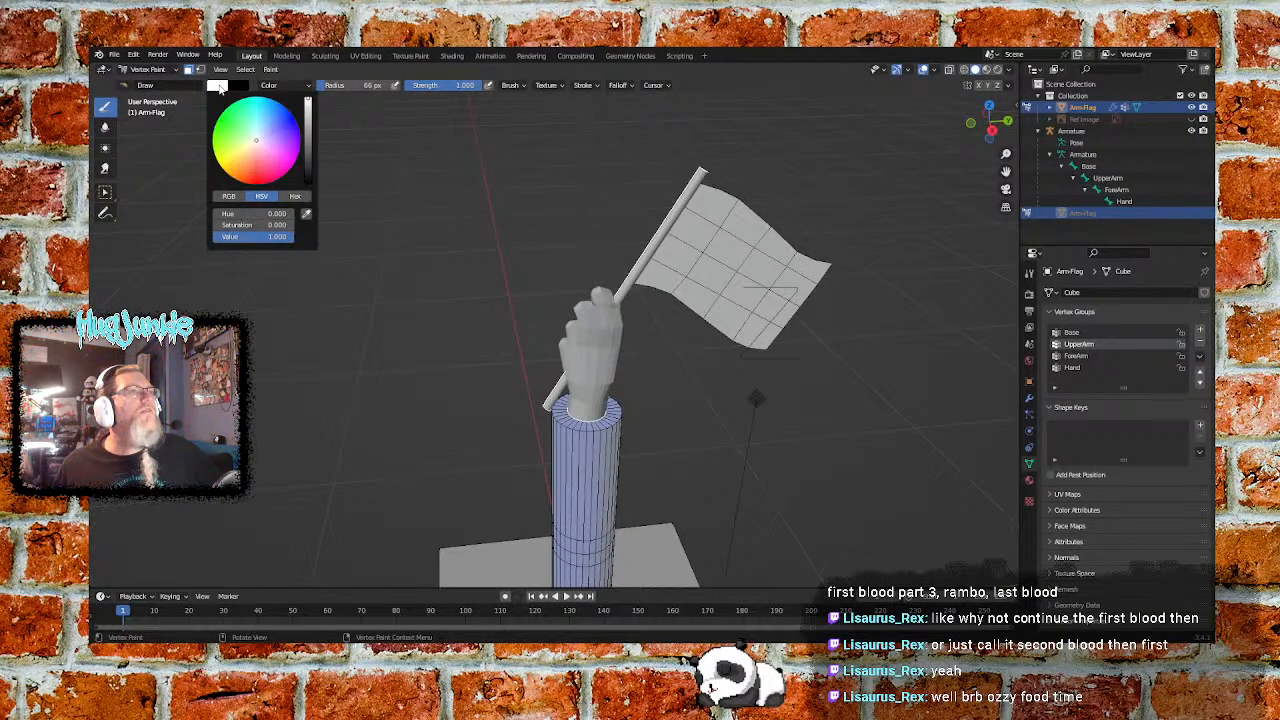
left_click(253, 148)
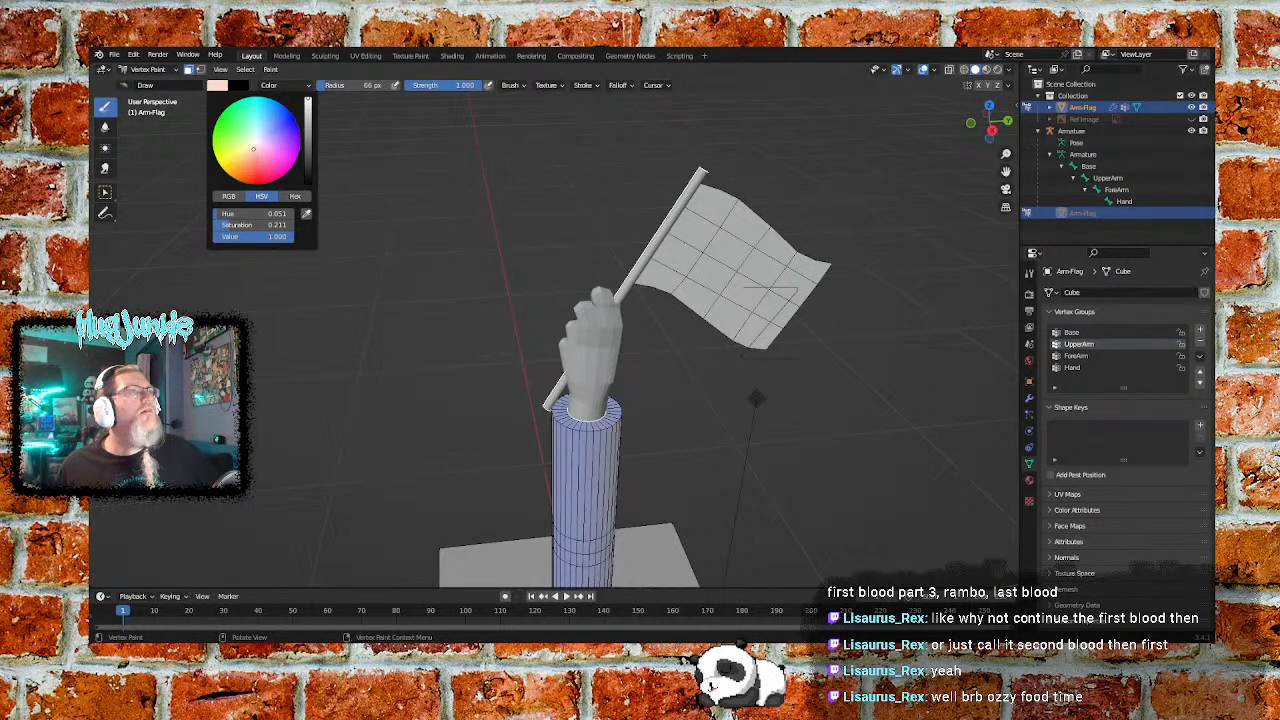
left_click_drag(253, 148, 253, 151)
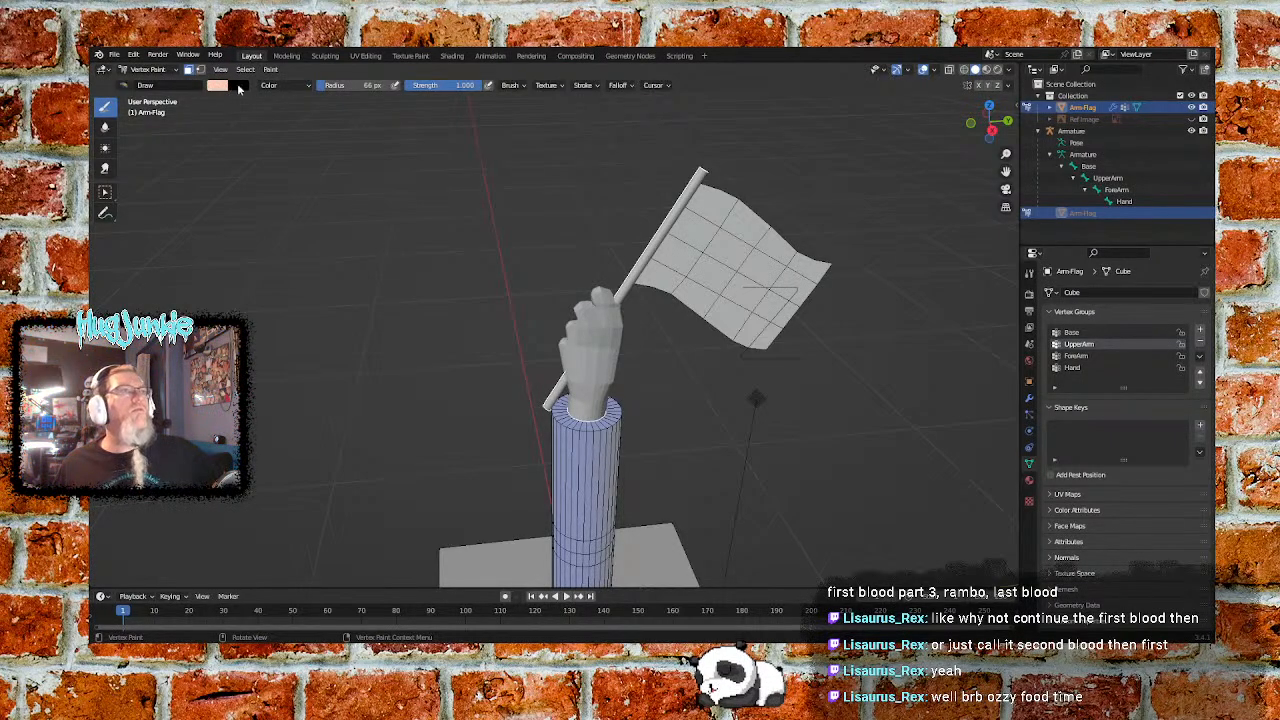
left_click(270, 70)
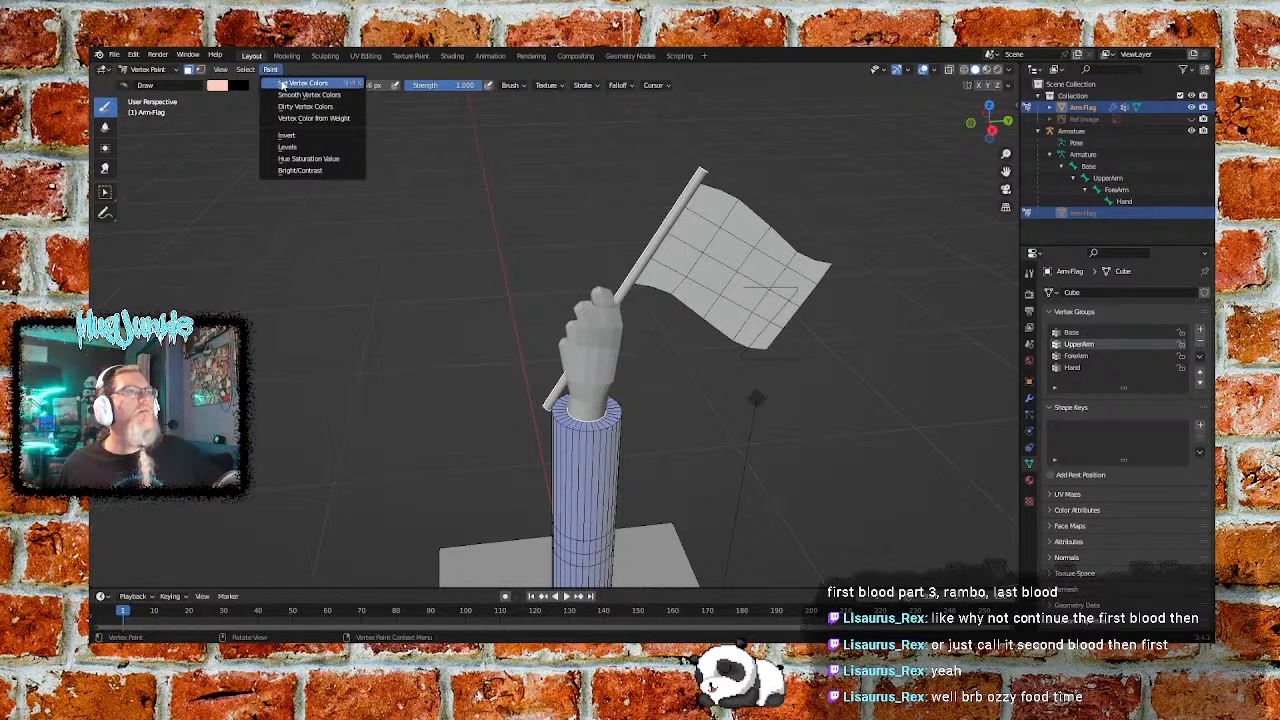
left_click(302, 83)
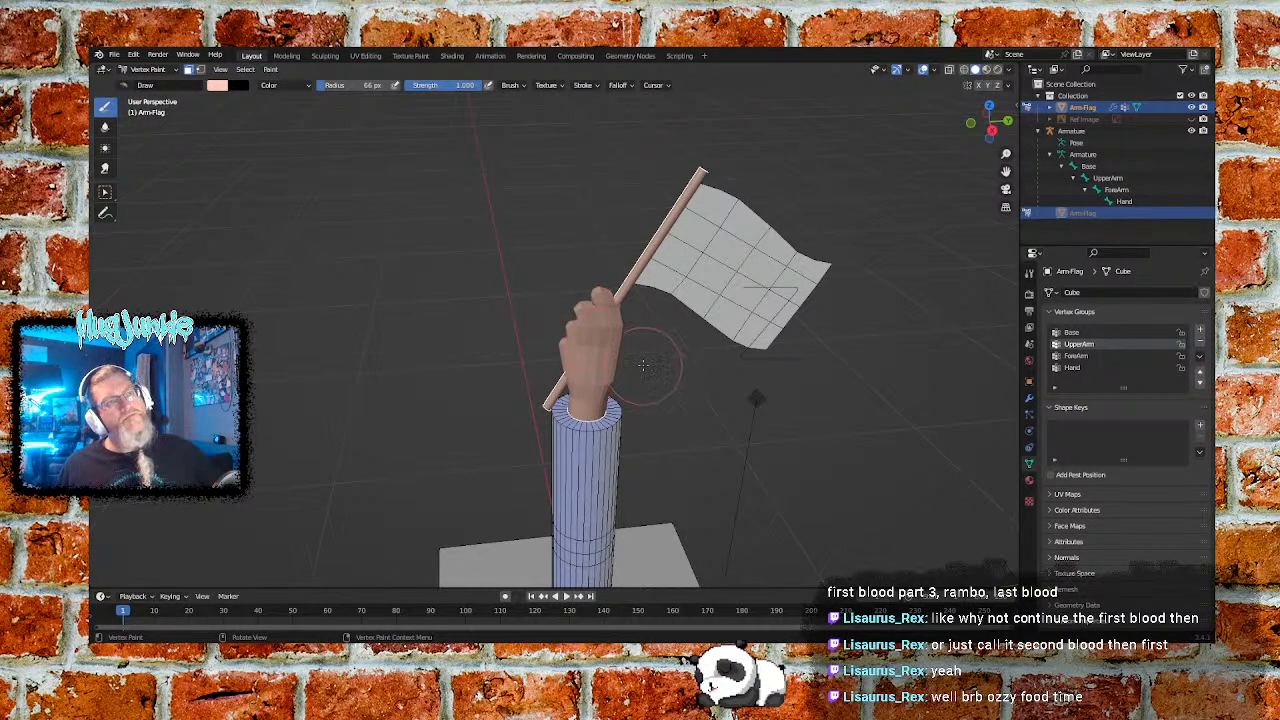
Clear the face selection and box-select the faces at the upper tip of the flagpole
mouse_move(723, 380)
middle_mouse_down()
mouse_move(438, 373)
mouse_move(415, 334)
mouse_move(421, 295)
mouse_move(718, 378)
mouse_move(733, 369)
middle_mouse_up()
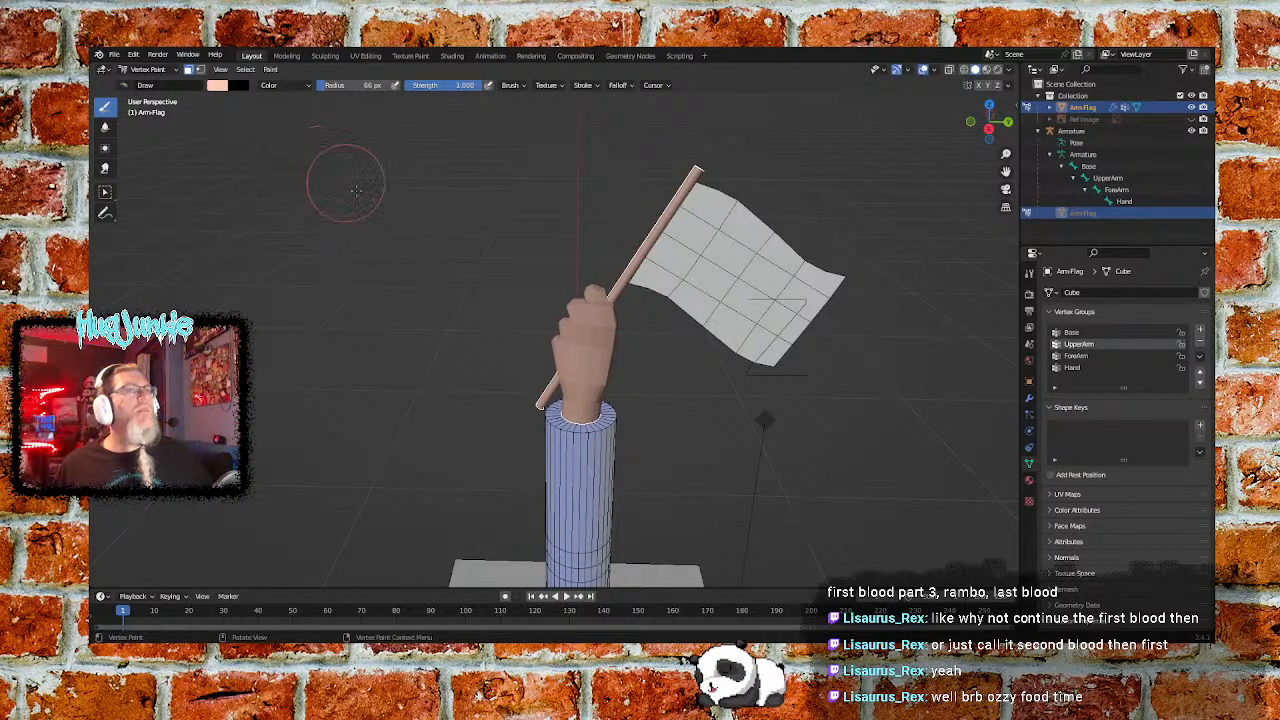
mouse_move(497, 260)
middle_mouse_down()
mouse_move(497, 330)
mouse_move(501, 244)
mouse_move(466, 286)
middle_mouse_up()
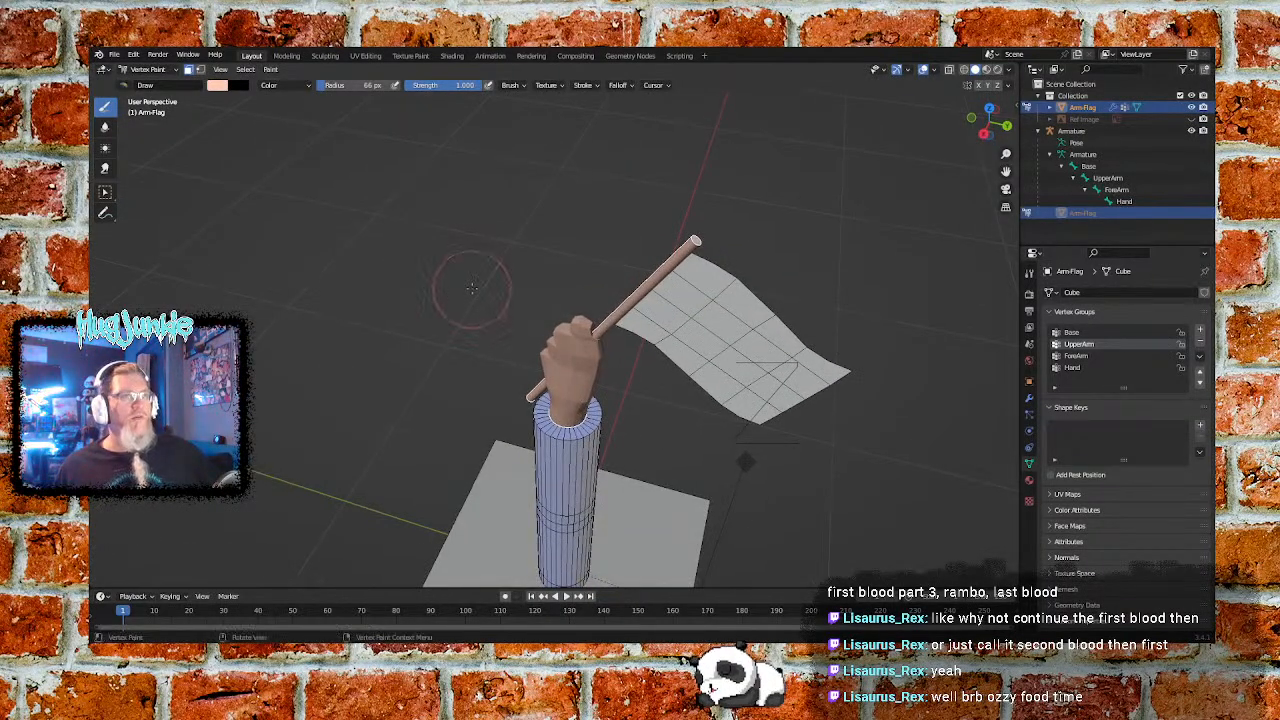
left_click(245, 69)
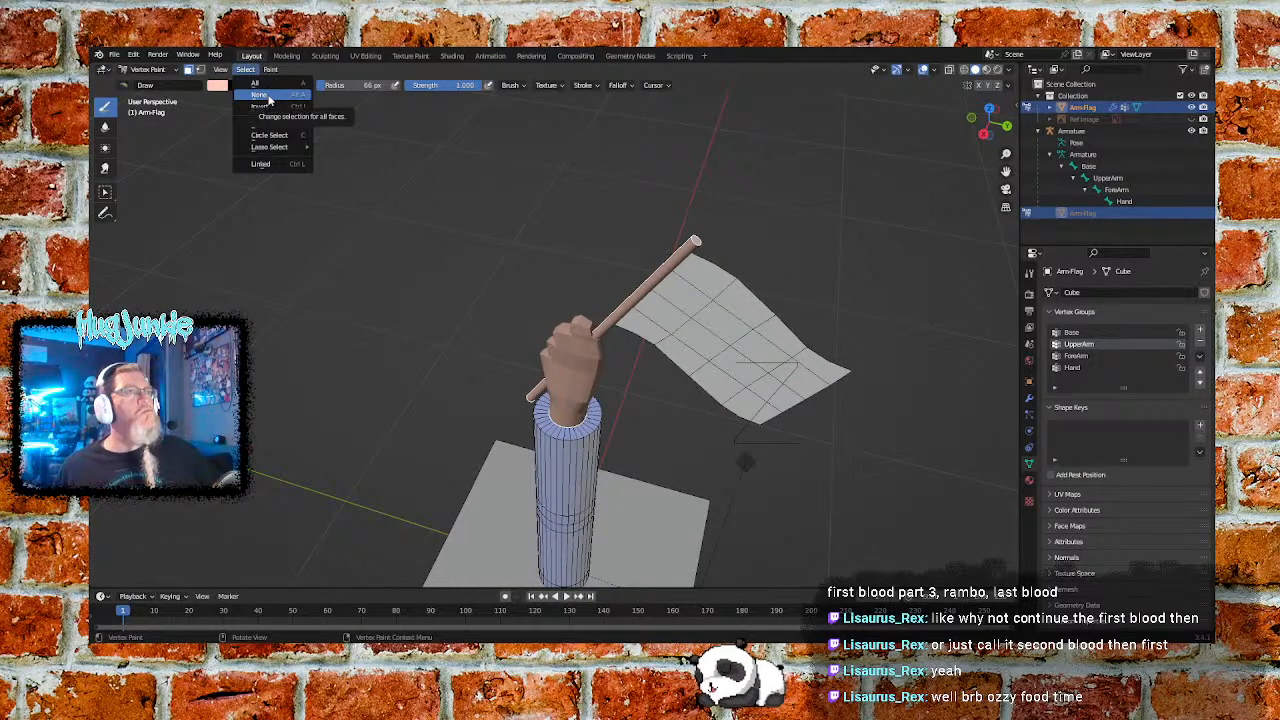
left_click(266, 94)
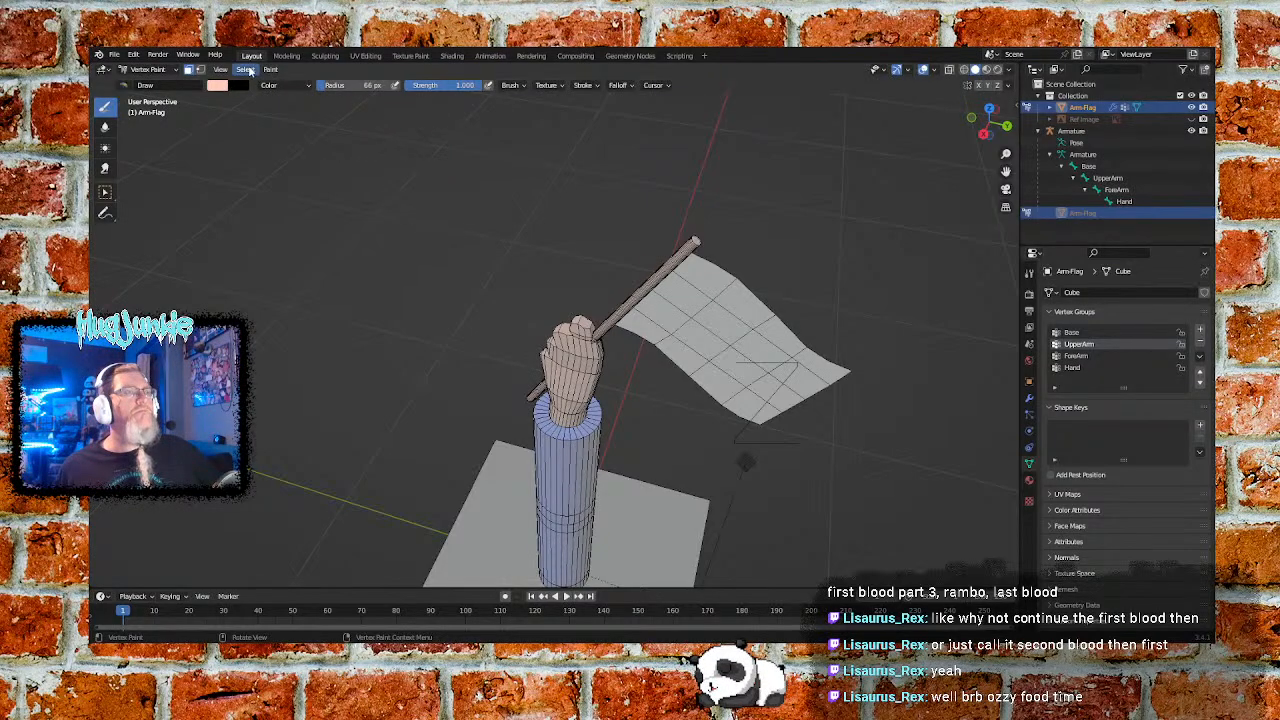
left_click(247, 70)
left_click(266, 123)
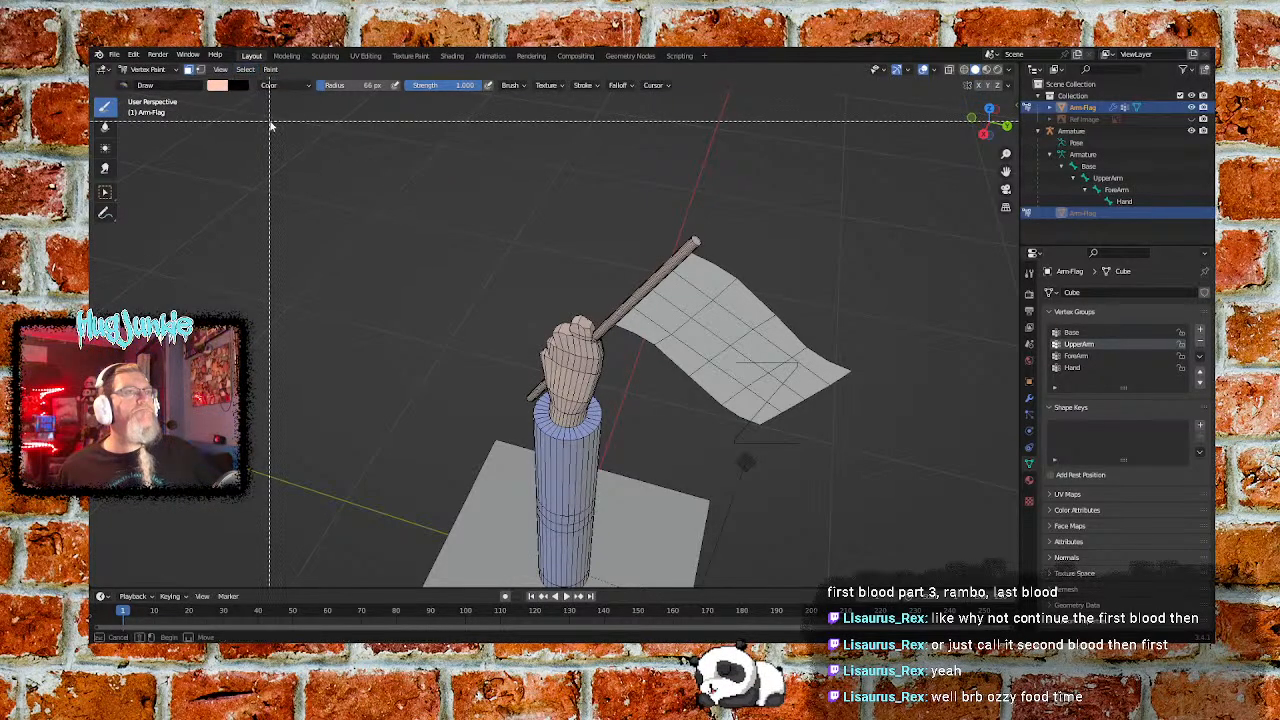
left_click_drag(726, 198, 676, 245)
Box-select the flagpole's tip faces again from the opposite side of the model
middle_click_drag(440, 262, 541, 224)
mouse_move(475, 188)
middle_mouse_down("ctrl")
mouse_move(534, 217)
mouse_move(468, 170)
mouse_move(515, 200)
mouse_move(637, 345)
middle_mouse_up("ctrl")
middle_click_drag(586, 263, 591, 285)
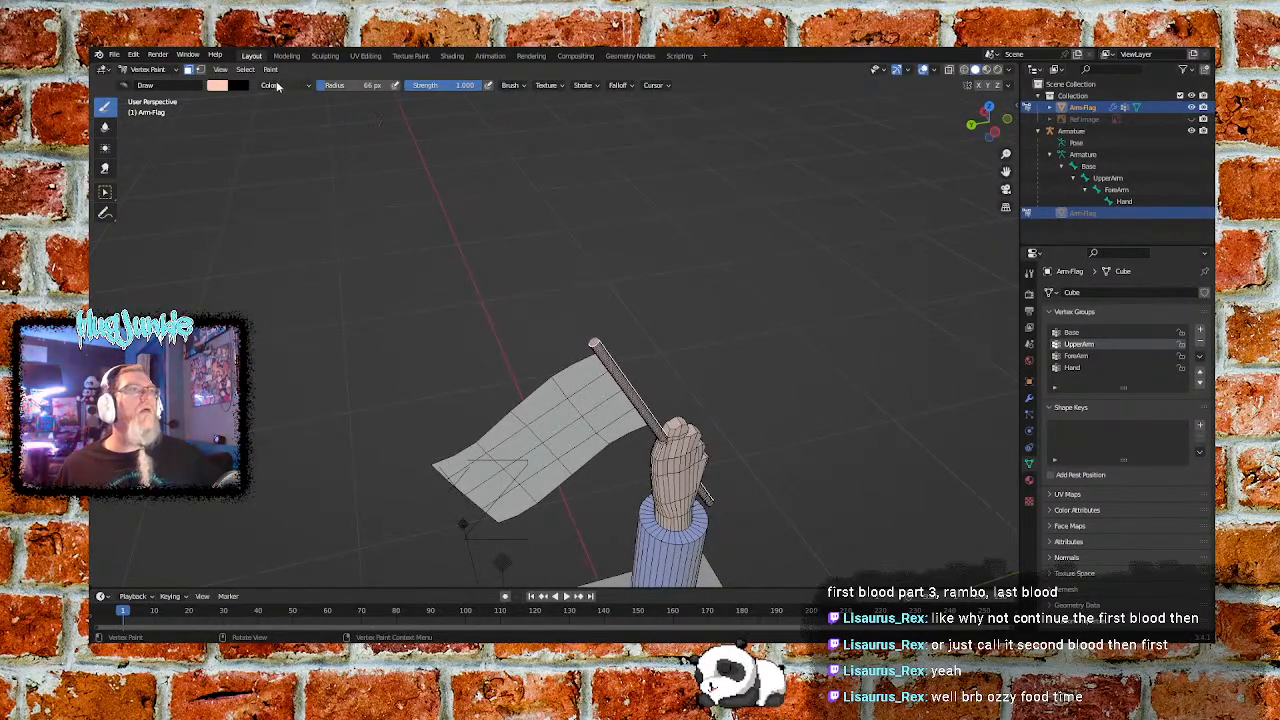
left_click(245, 69)
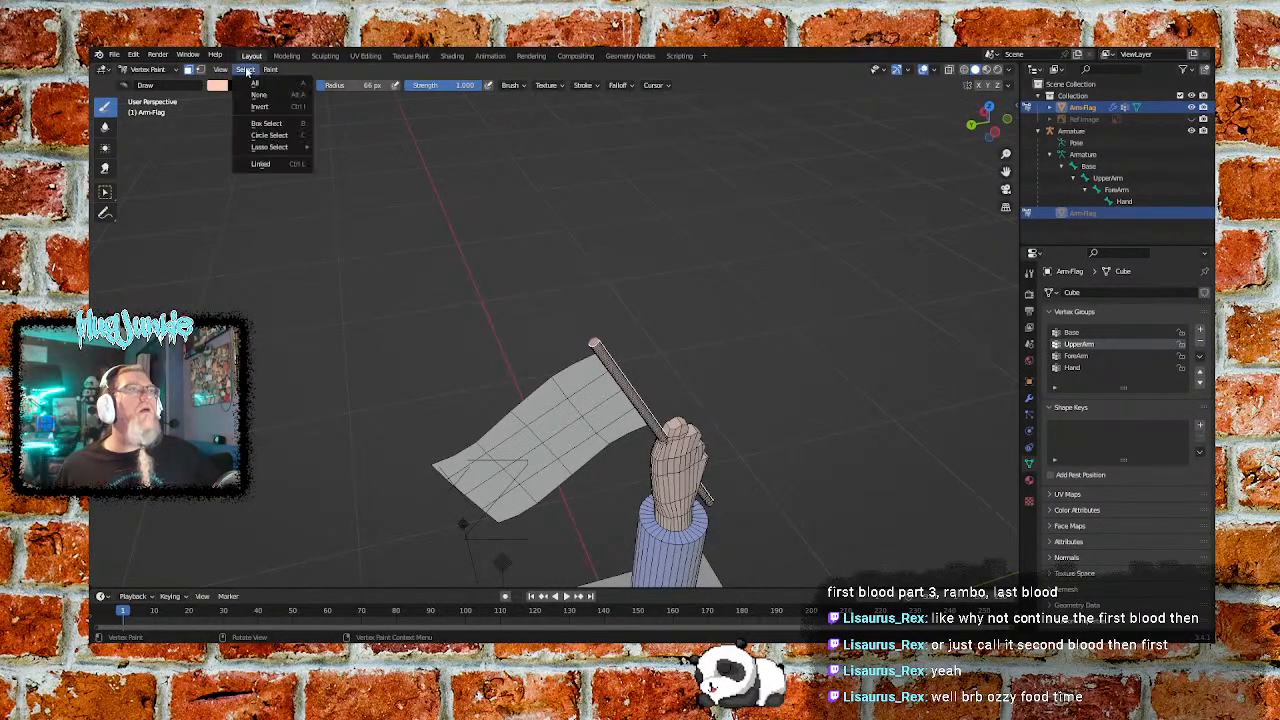
left_click(266, 123)
left_click_drag(634, 281, 565, 343)
middle_click_drag(772, 360, 565, 185)
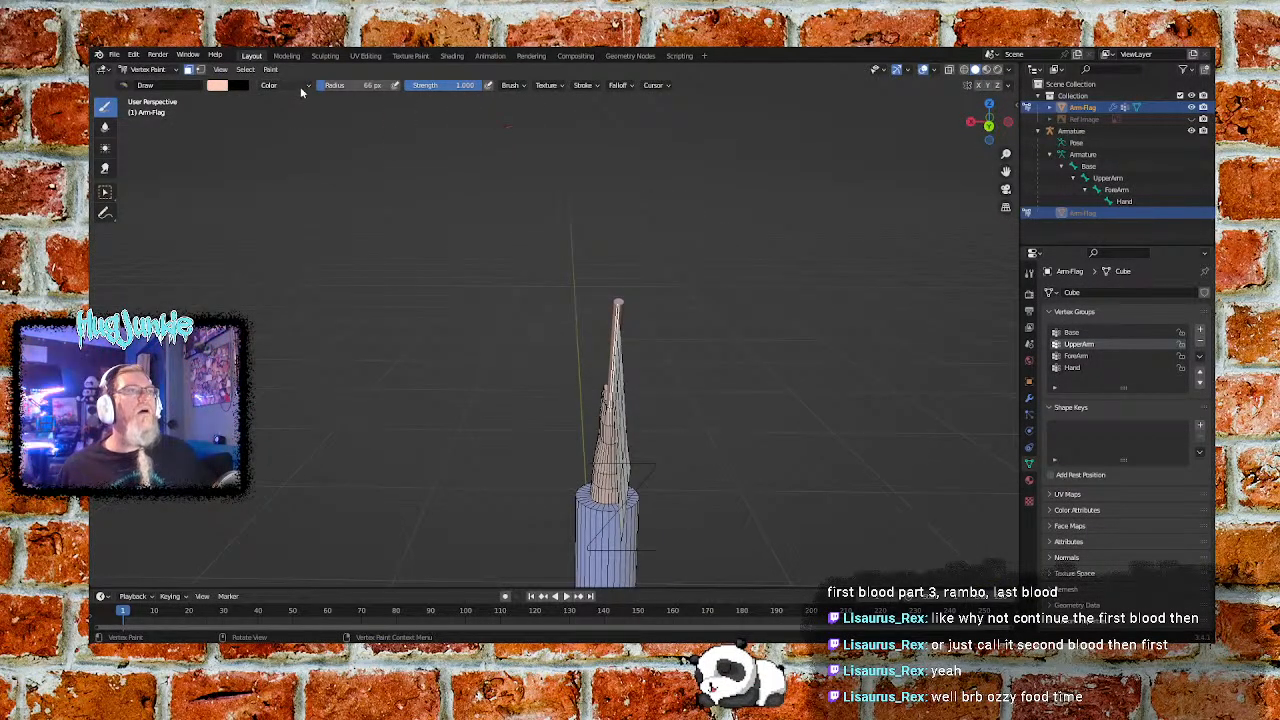
Box-select the remaining faces of the flagpole around its upper tip and check the selection from other sides of the model
left_click(247, 72)
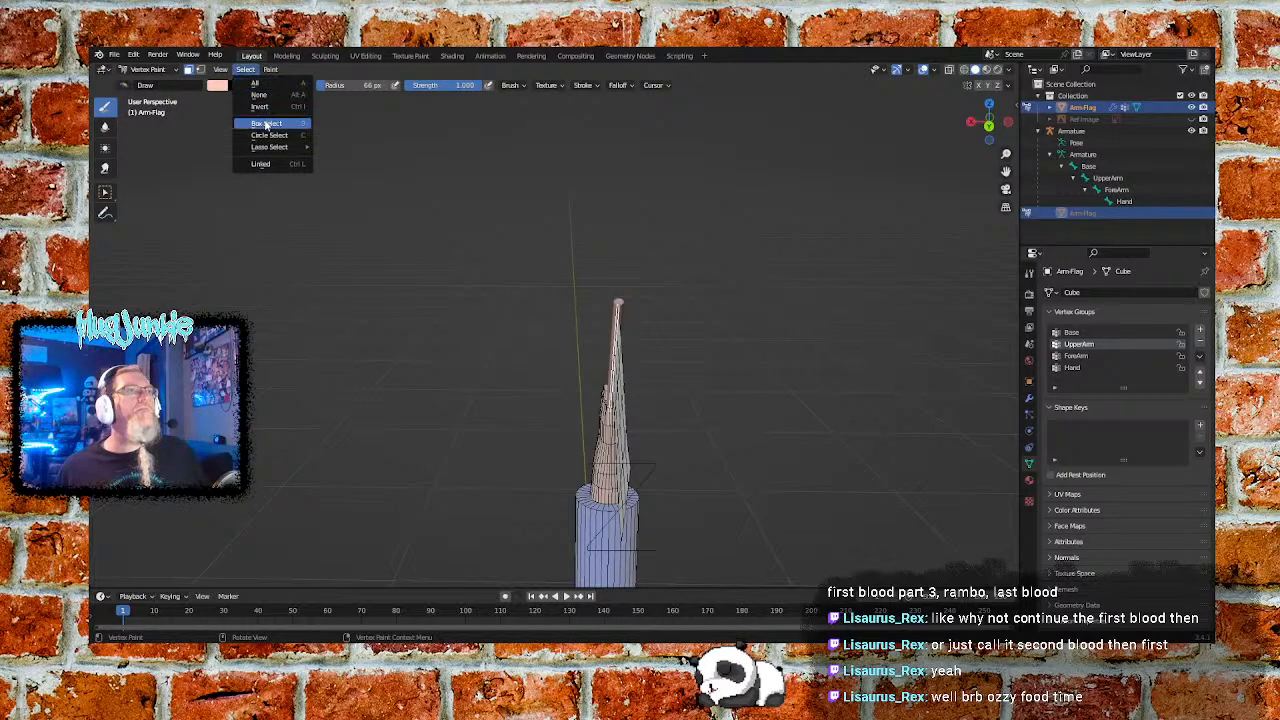
left_click(265, 123)
mouse_move(657, 262)
left_mouse_down()
mouse_move(586, 296)
mouse_move(574, 410)
left_mouse_up()
middle_click_drag(740, 328, 523, 237)
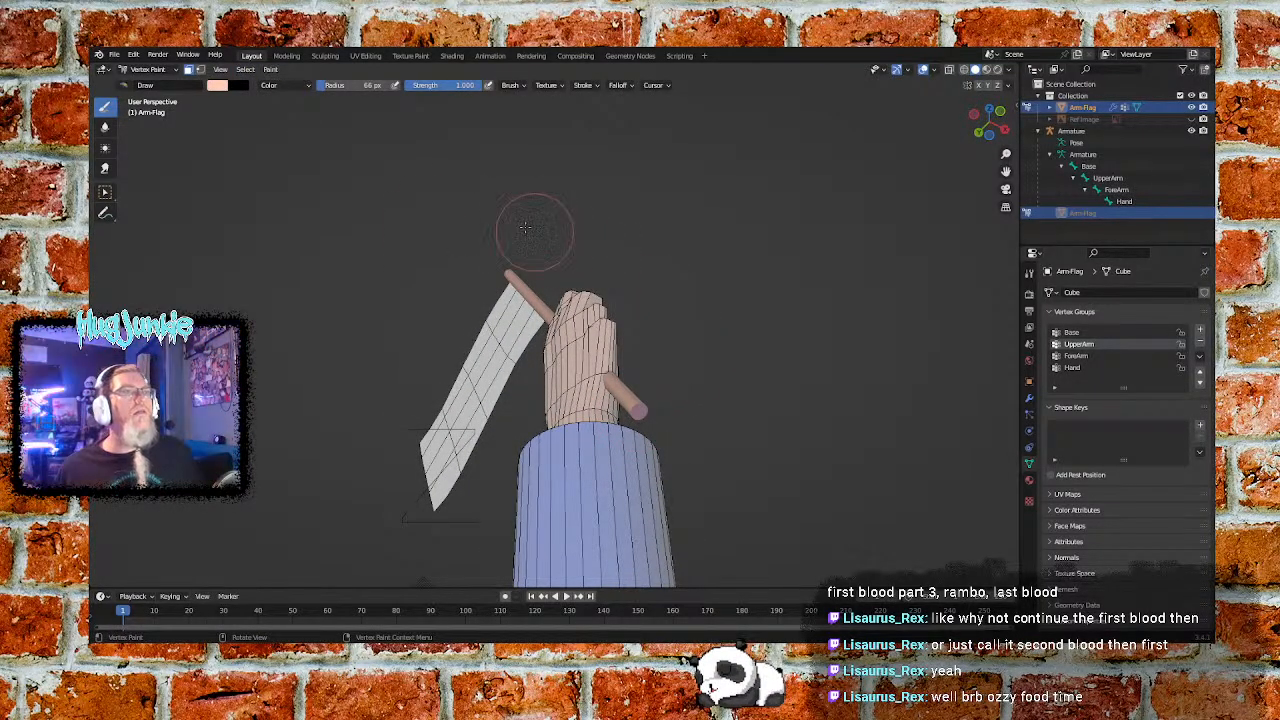
mouse_move(671, 220)
middle_mouse_down()
mouse_move(551, 259)
mouse_move(457, 266)
middle_mouse_up()
Pick a bright orange-red on the color wheel and set it as the flagpole's vertex color
left_click(219, 86)
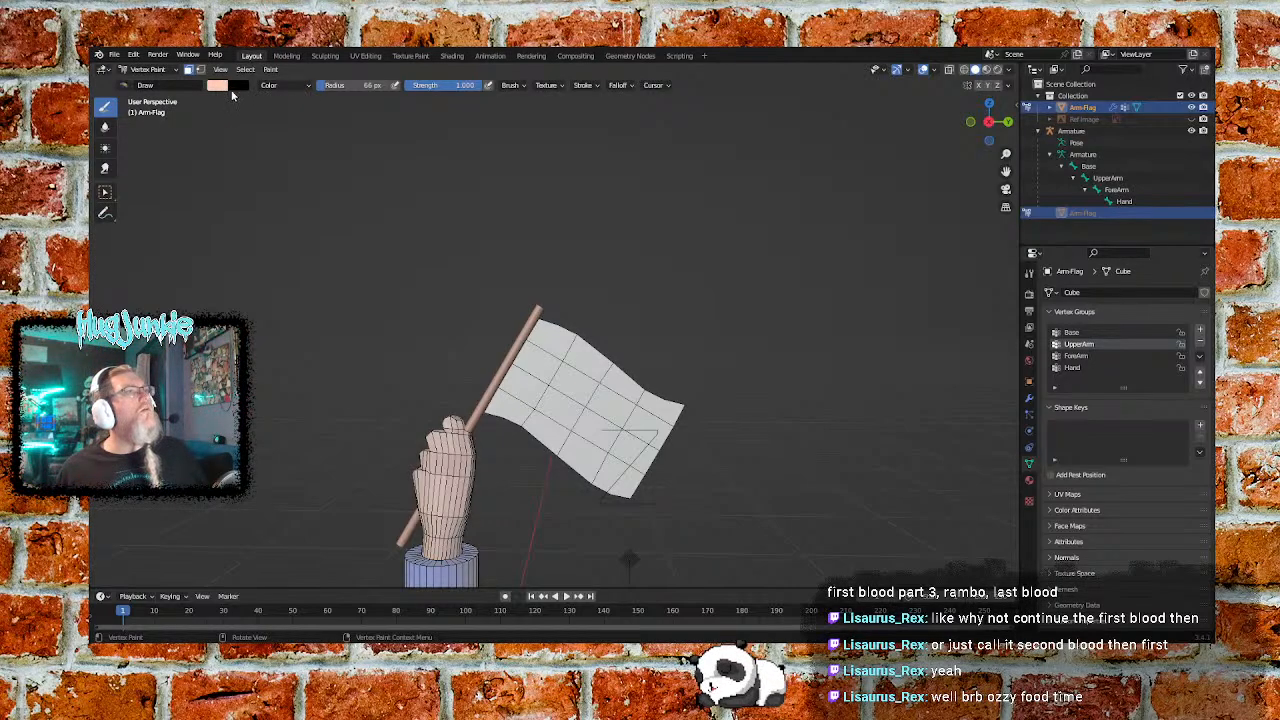
left_click(222, 87)
left_click_drag(252, 153, 246, 182)
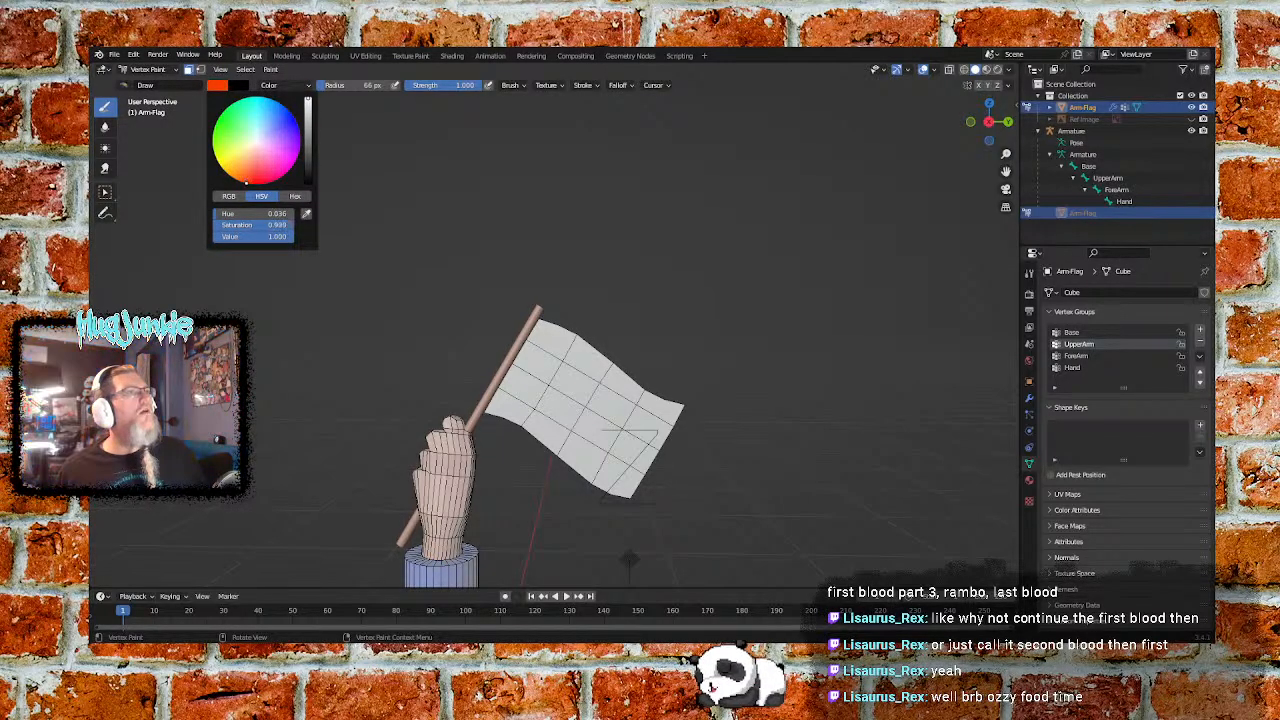
left_click(270, 70)
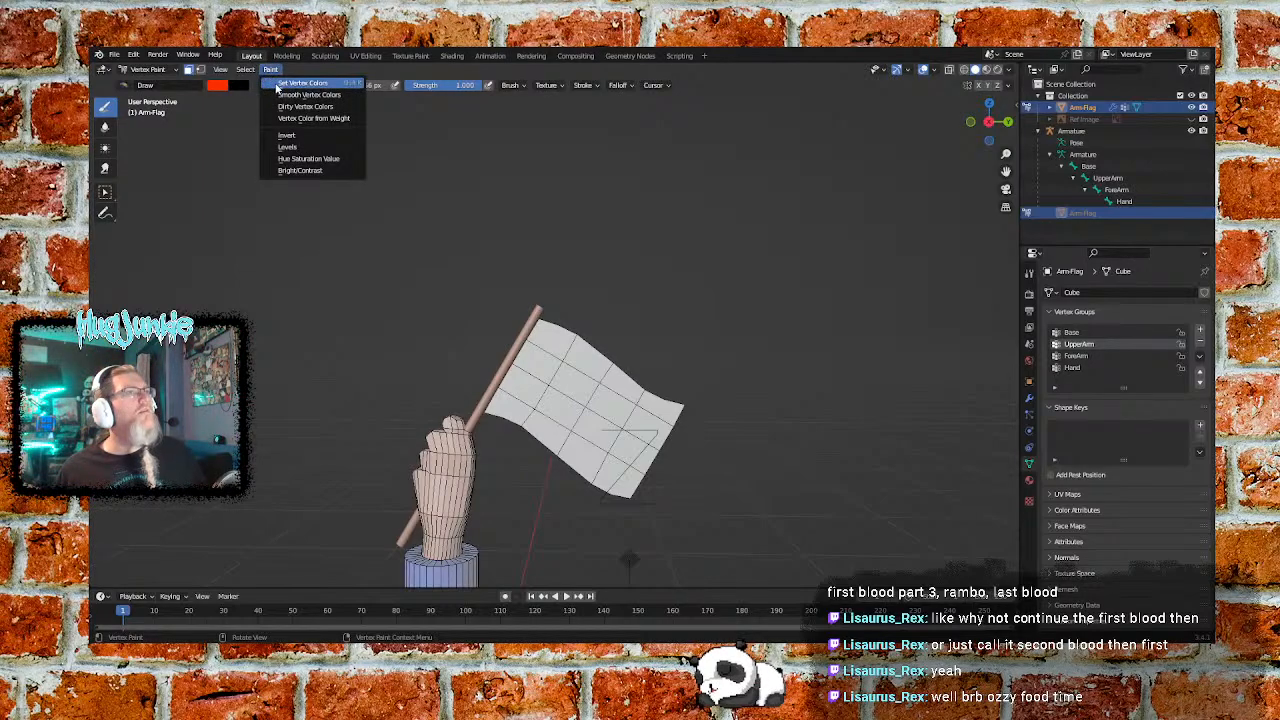
left_click(276, 87)
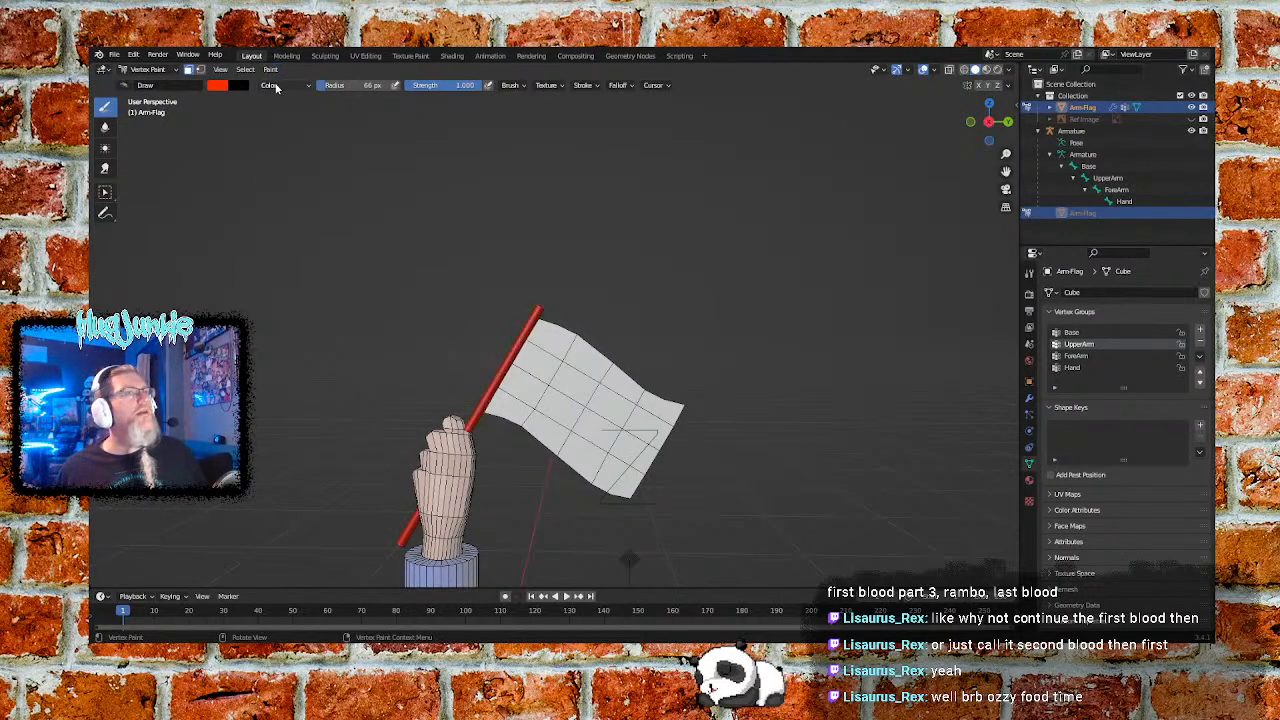
Change the brush color to brown with hue 0.101, saturation 0.744 and value 0.567, and set it as the flagpole's vertex color
left_click(220, 86)
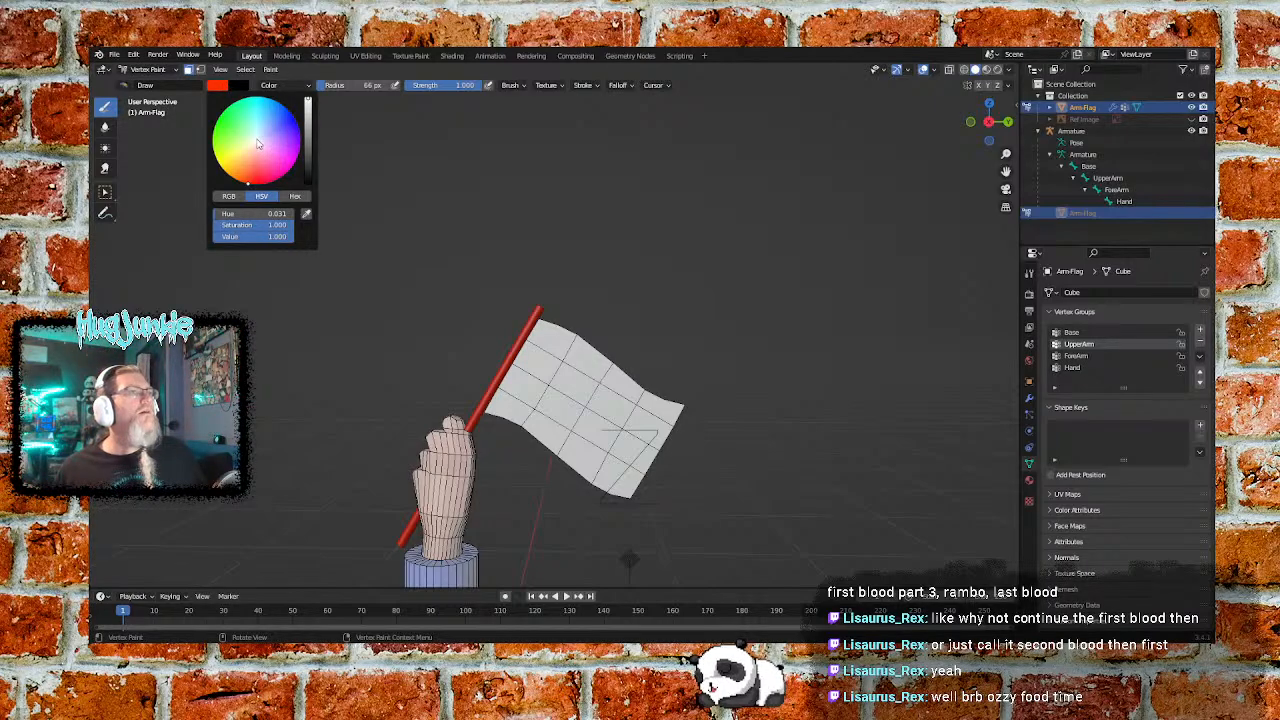
mouse_move(249, 168)
left_mouse_down()
mouse_move(236, 179)
mouse_move(231, 167)
mouse_move(249, 171)
mouse_move(240, 160)
left_mouse_up()
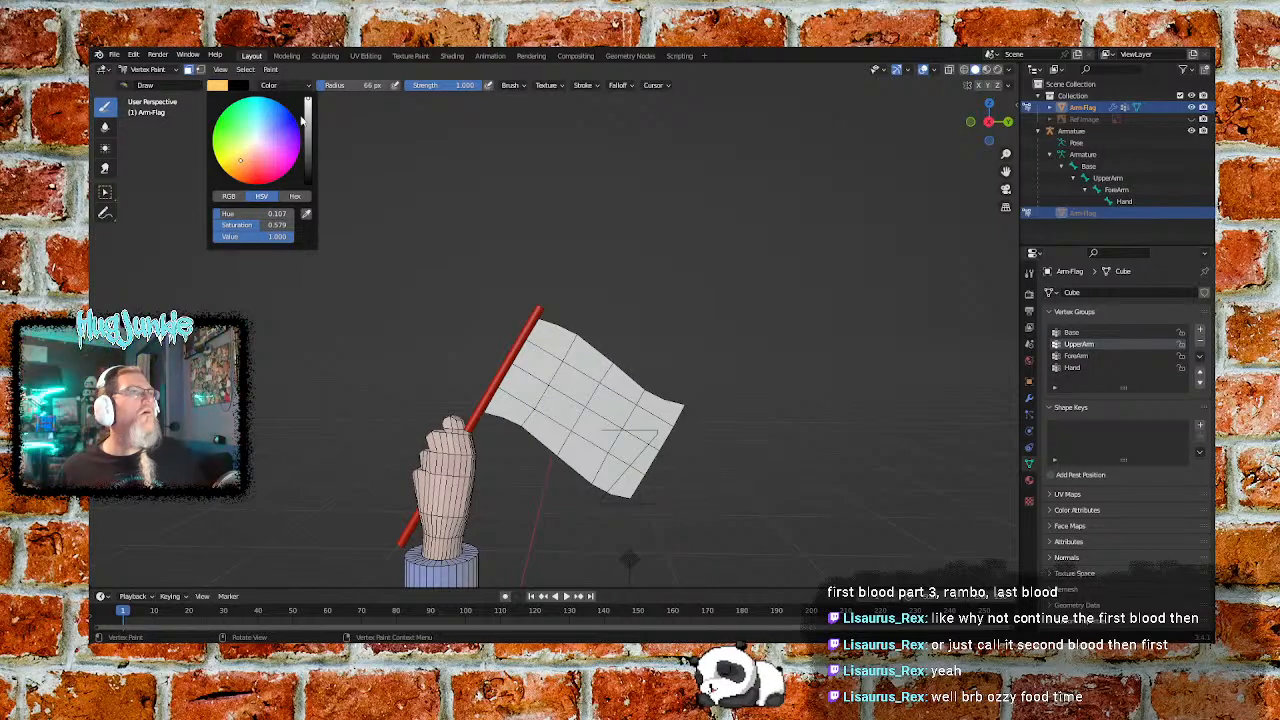
left_click_drag(302, 119, 303, 118)
left_click_drag(249, 152, 237, 166)
left_click_drag(308, 128, 308, 134)
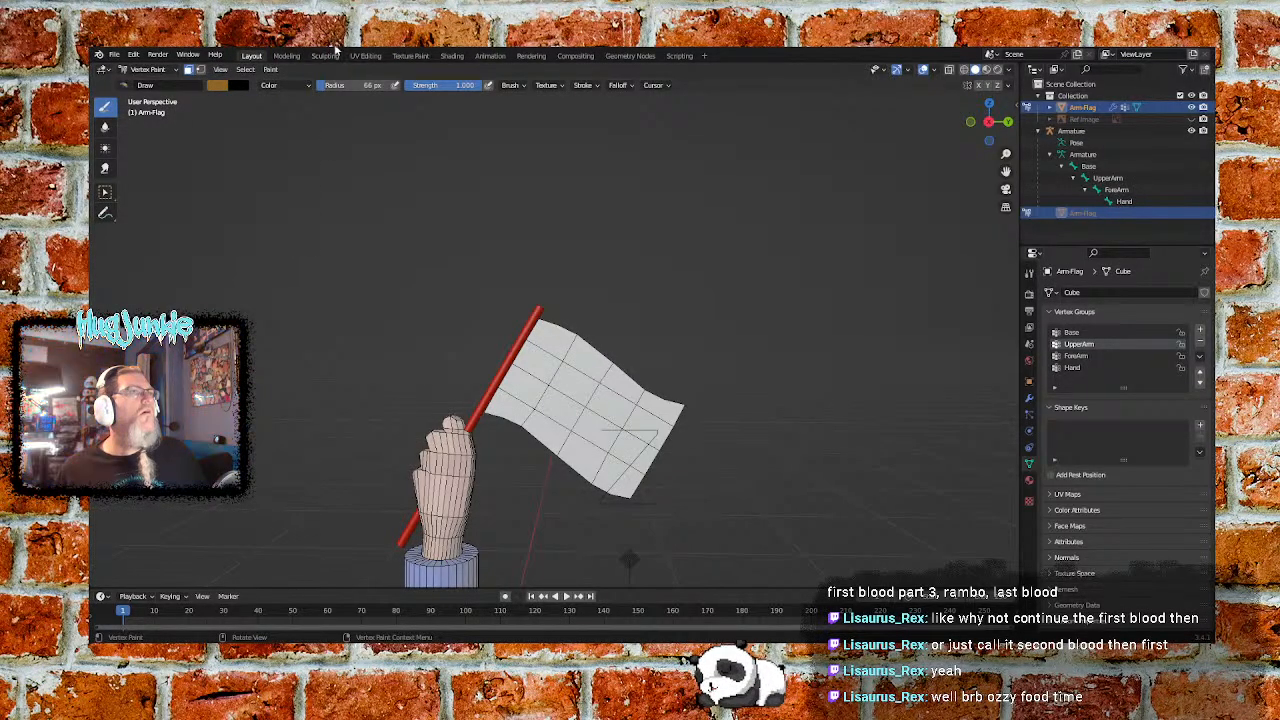
left_click(270, 69)
left_click(278, 85)
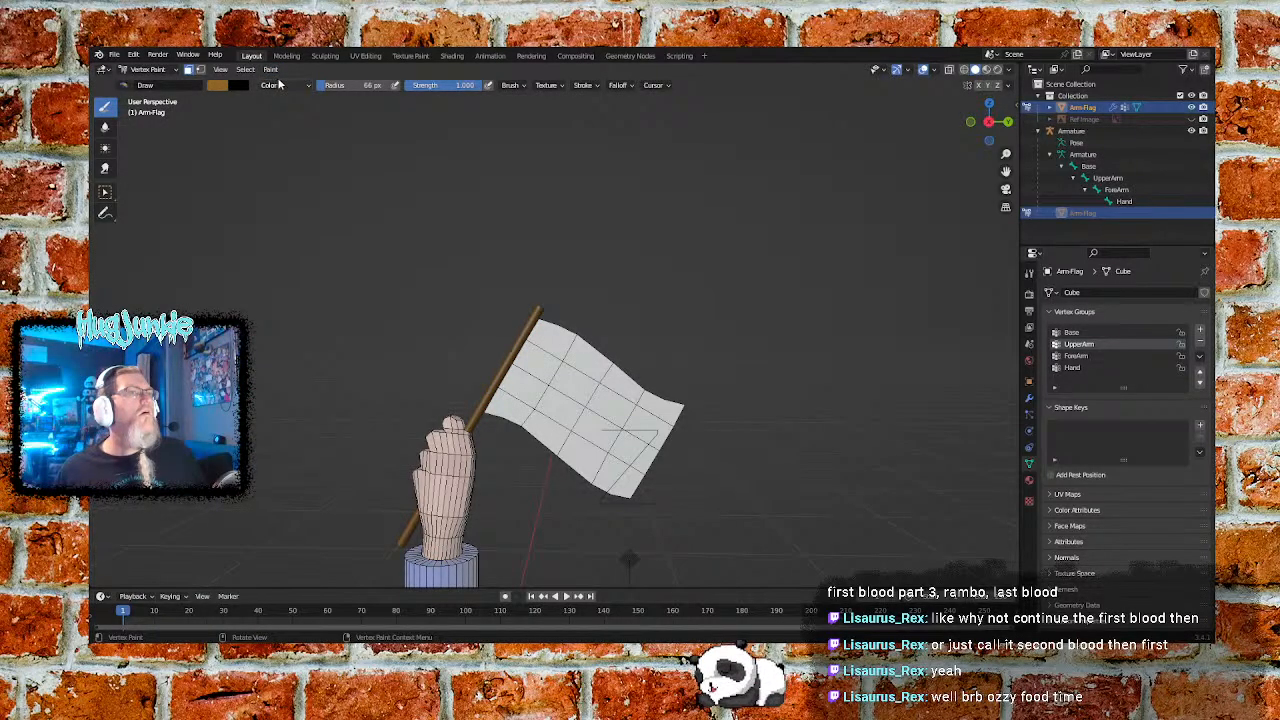
Brighten the brown to value 0.700 and reapply it as the flagpole's vertex color
left_click(222, 87)
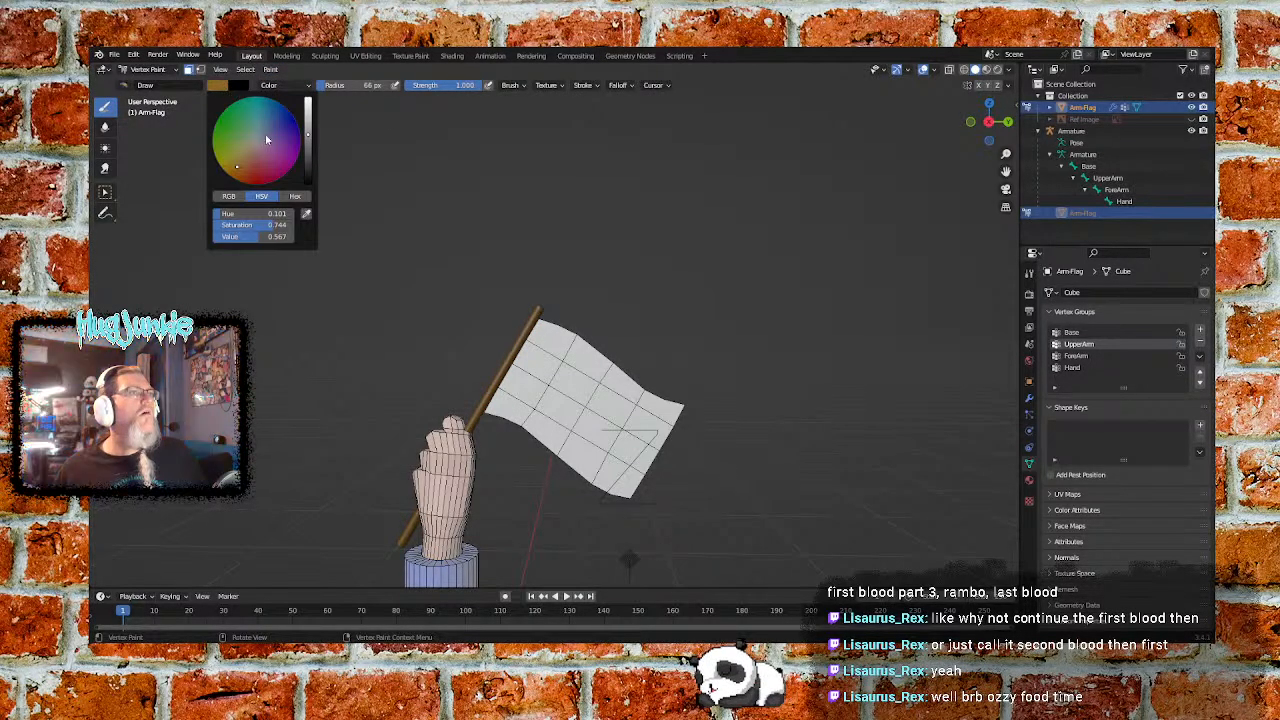
left_click_drag(308, 140, 308, 129)
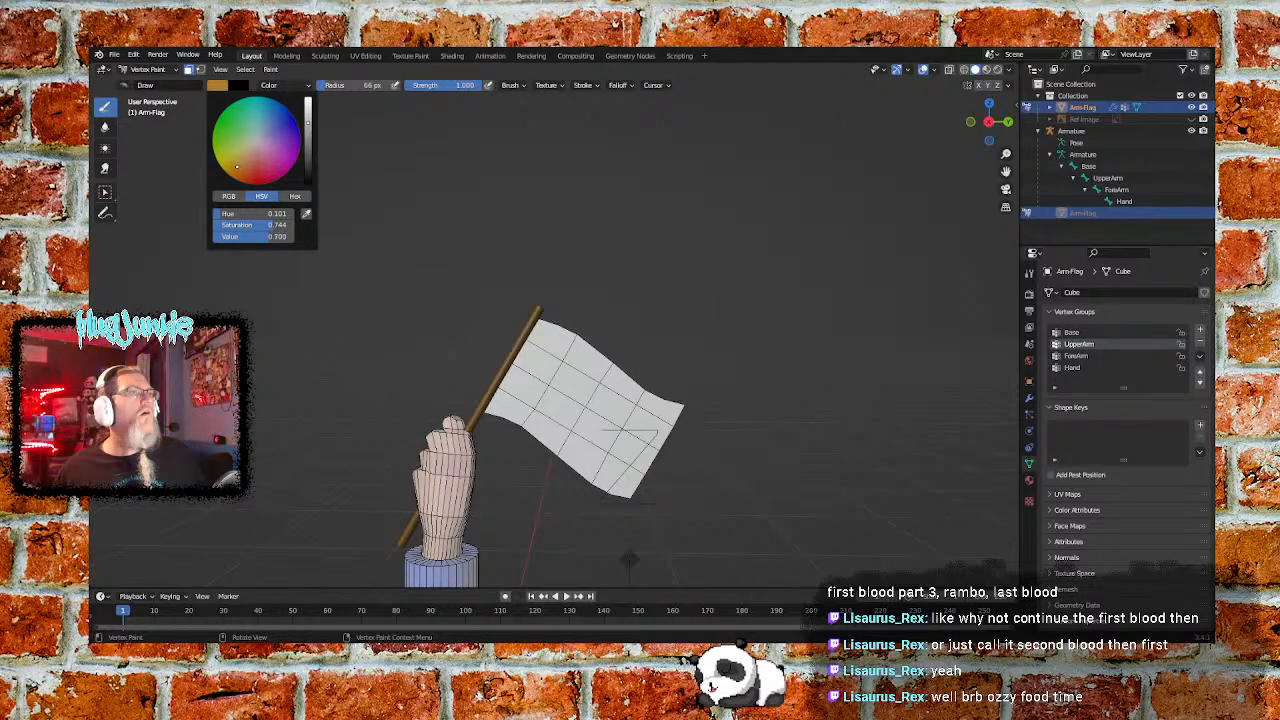
left_click(270, 69)
left_click(283, 85)
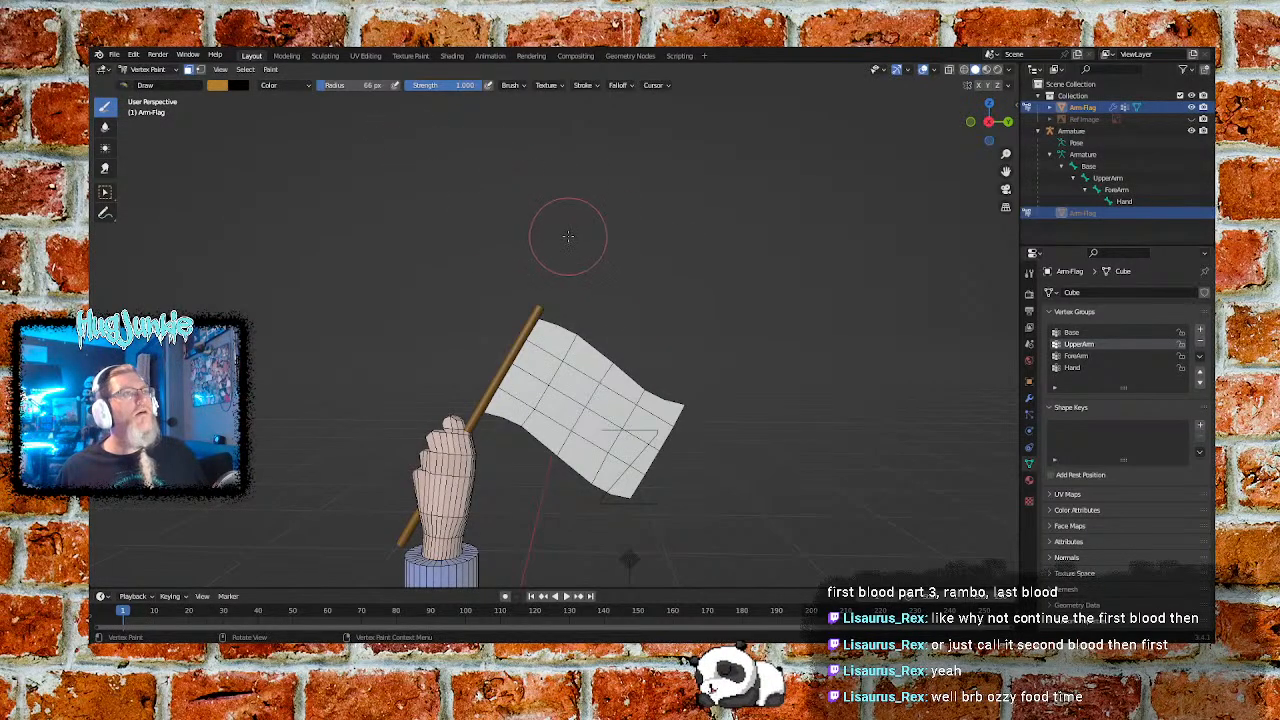
Clear the face selection and select all the faces of the flag cloth
left_click(245, 69)
left_click(286, 97)
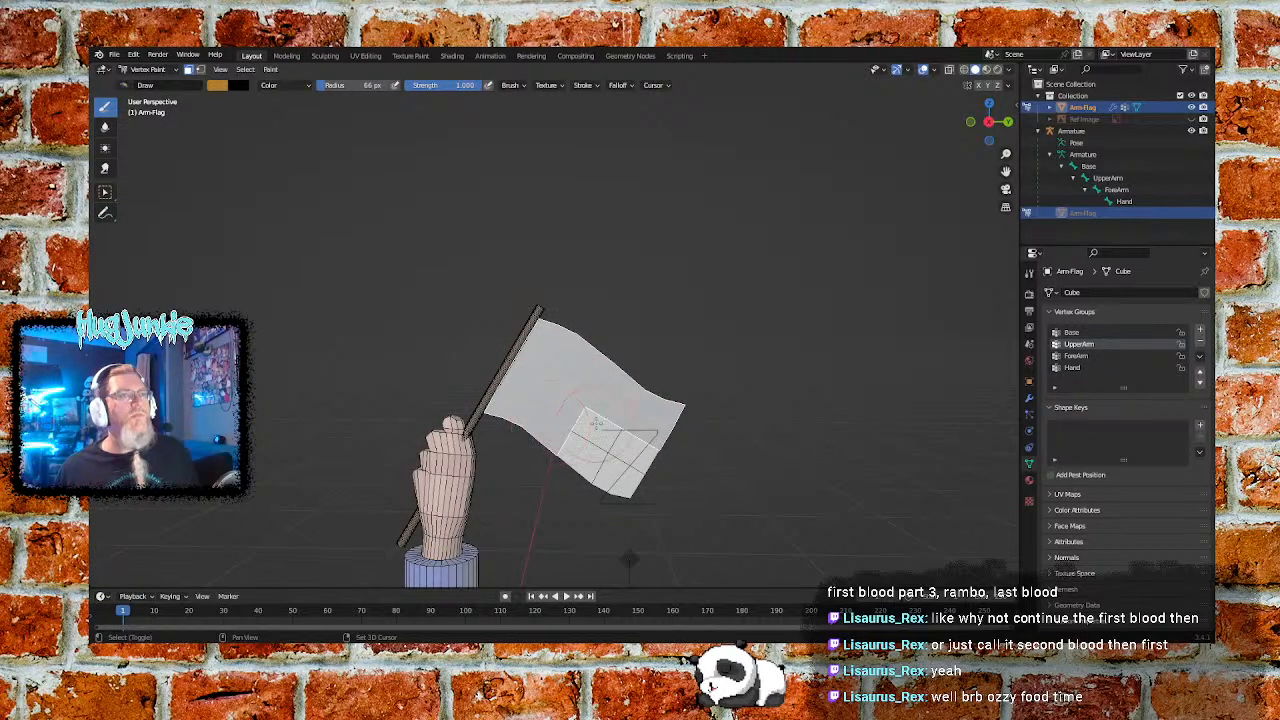
mouse_move(748, 449)
middle_mouse_down()
mouse_move(676, 447)
mouse_move(763, 444)
middle_mouse_up()
Change the brush color to white with saturation 0.000 and value 1.000, and set it as the flag cloth's vertex color
left_click(216, 85)
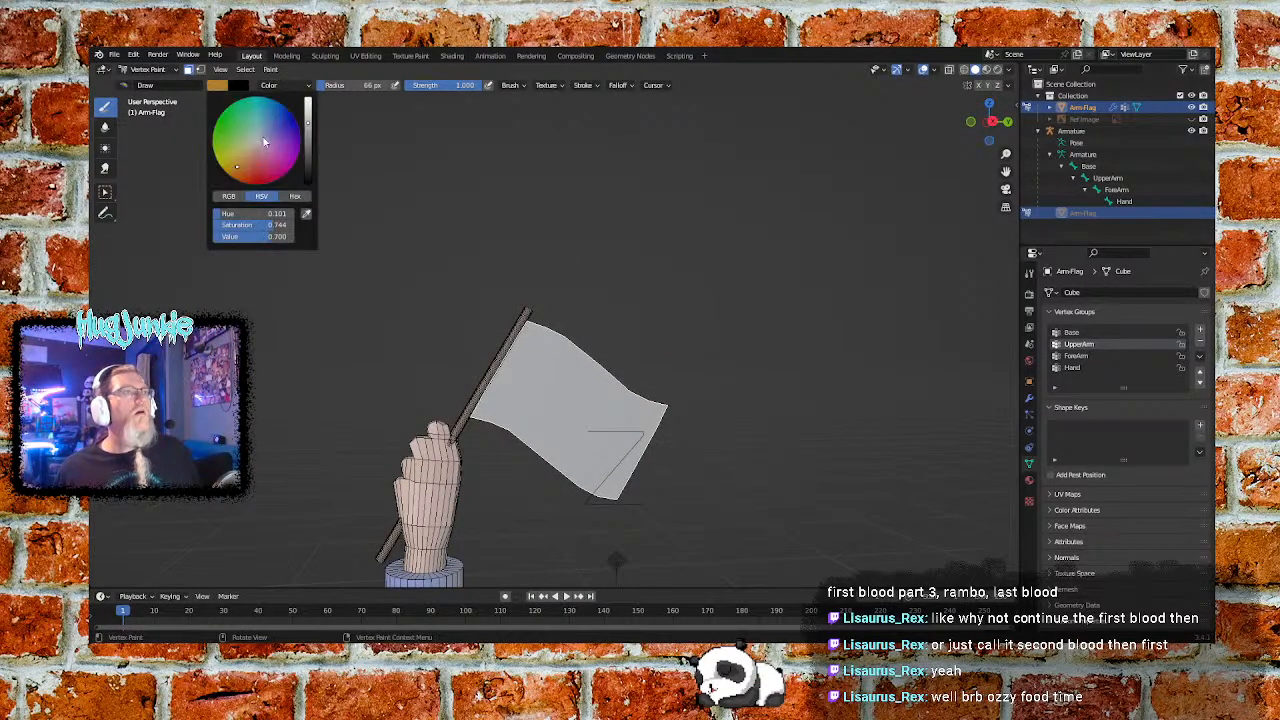
left_click_drag(248, 218, 296, 215)
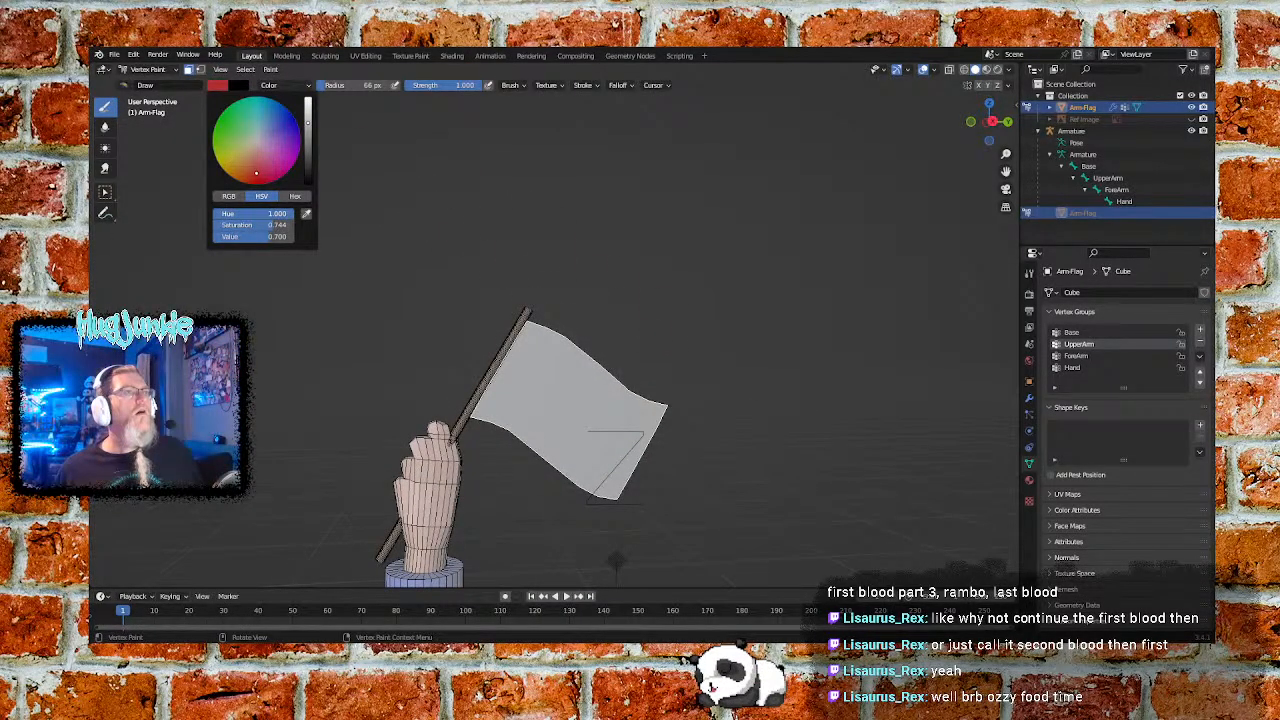
mouse_move(290, 225)
left_mouse_down()
mouse_move(213, 225)
mouse_move(296, 237)
left_mouse_up()
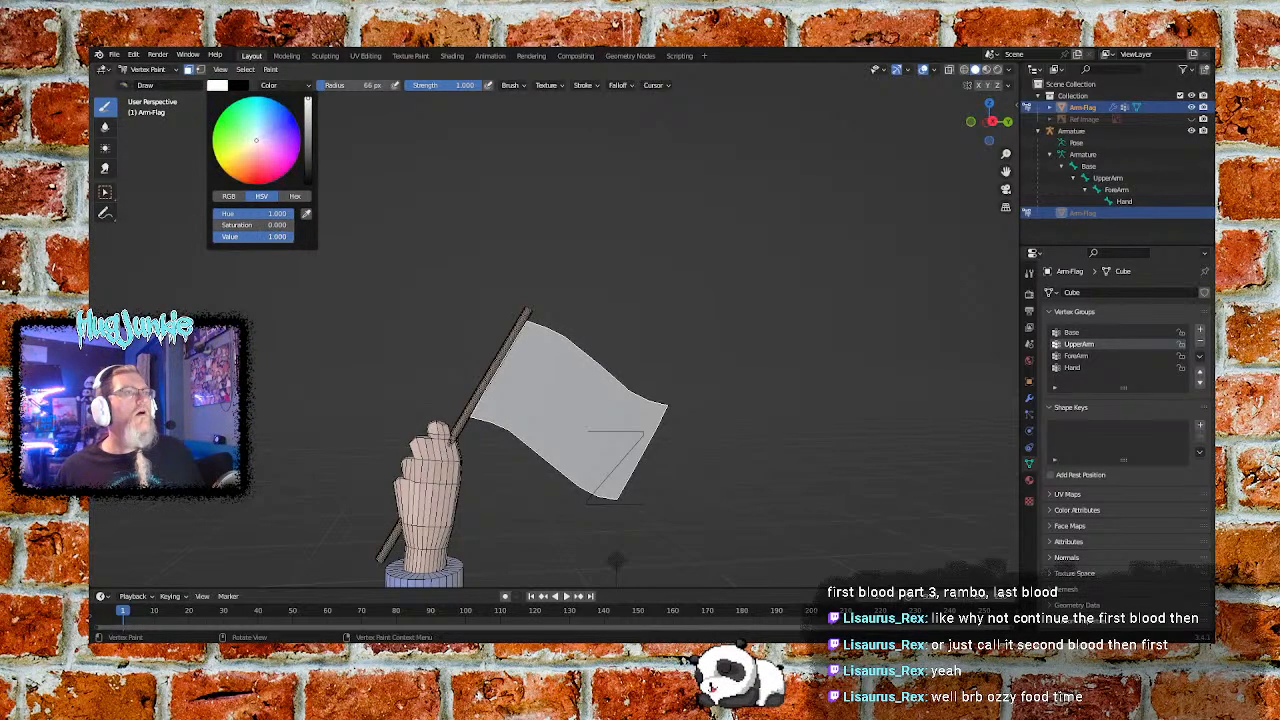
mouse_move(310, 108)
left_mouse_down()
mouse_move(308, 150)
mouse_move(308, 98)
left_mouse_up()
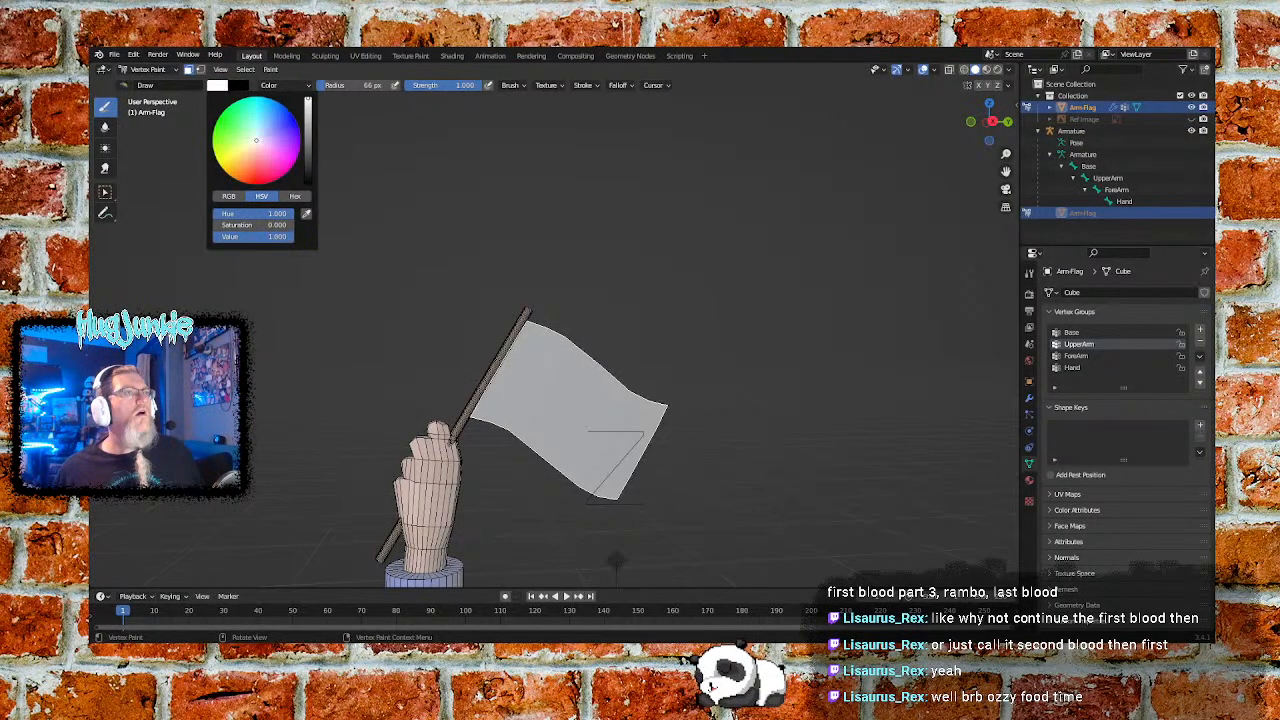
left_click(269, 71)
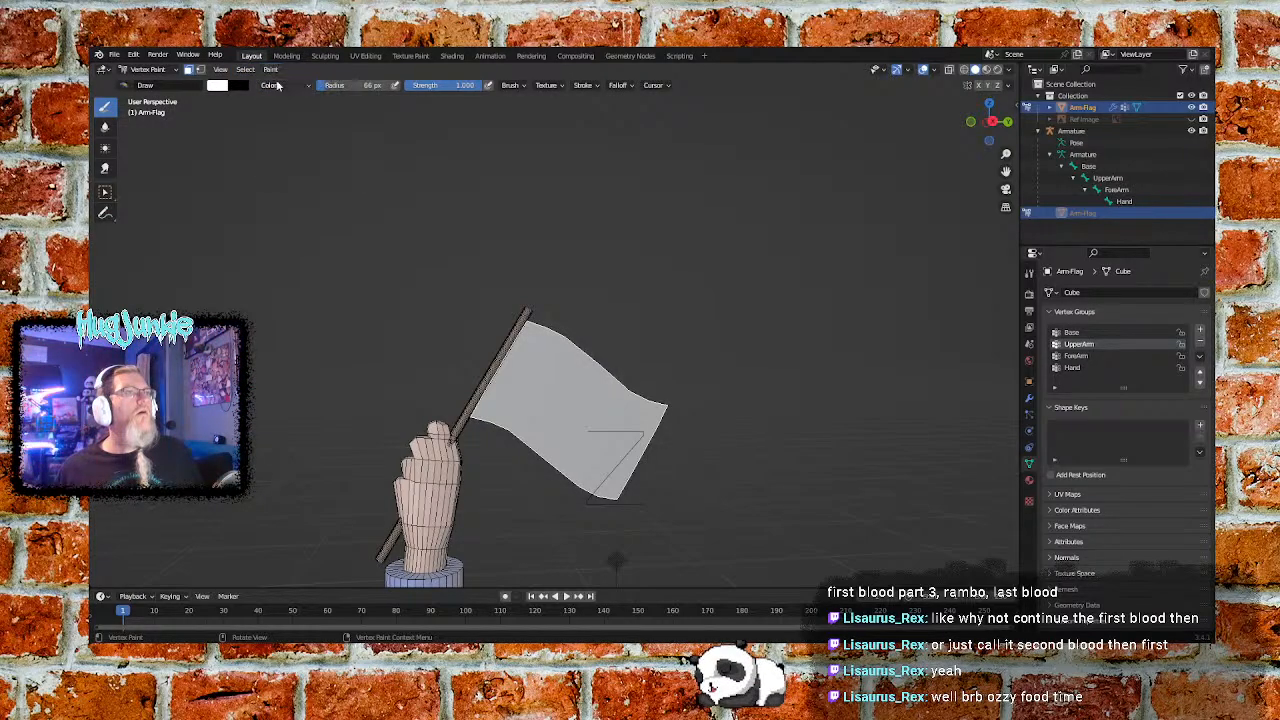
Turn off face selection masking and switch the whole arm-and-flag model to Object Mode
left_click(189, 69)
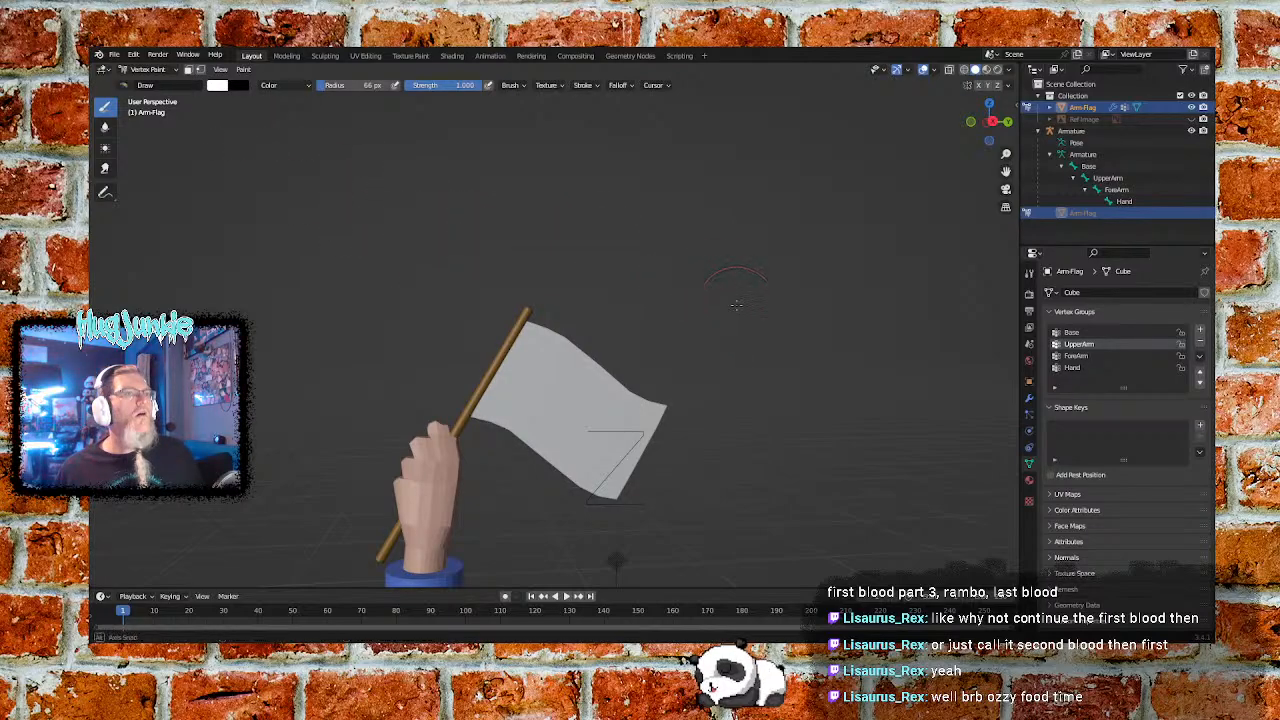
scroll(726, 318, "down", 6)
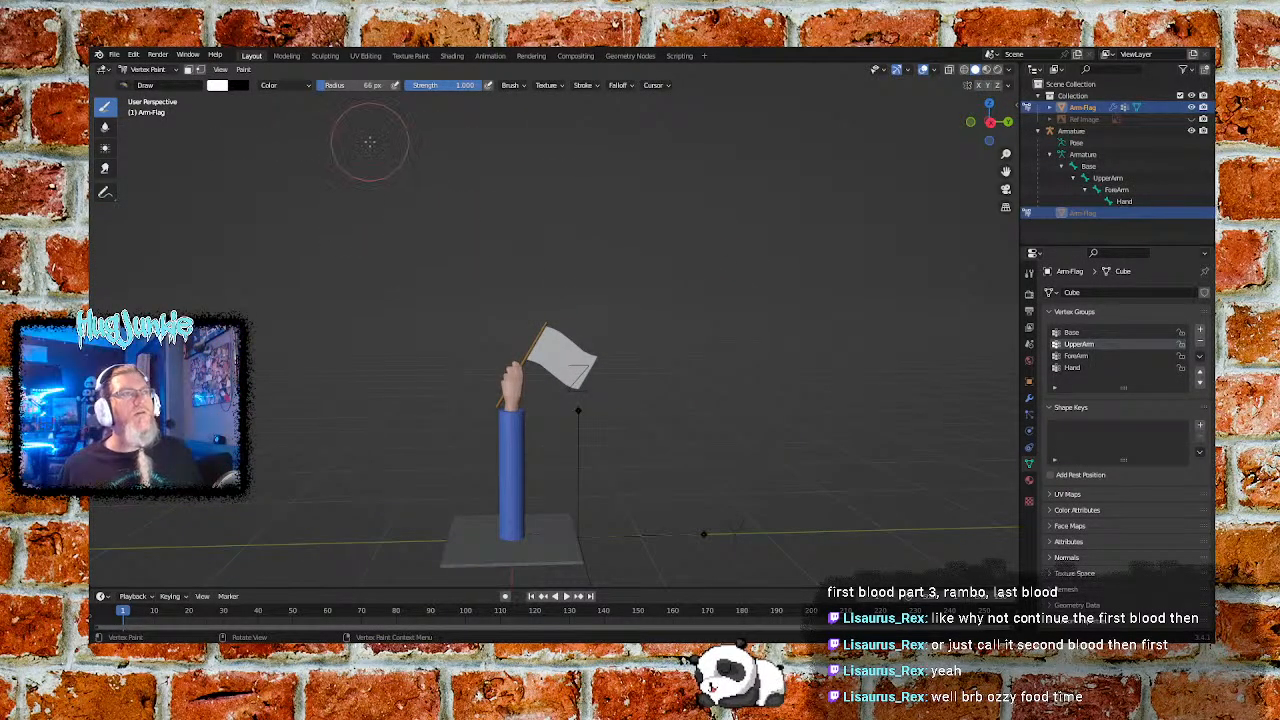
left_click(148, 70)
left_click(145, 85)
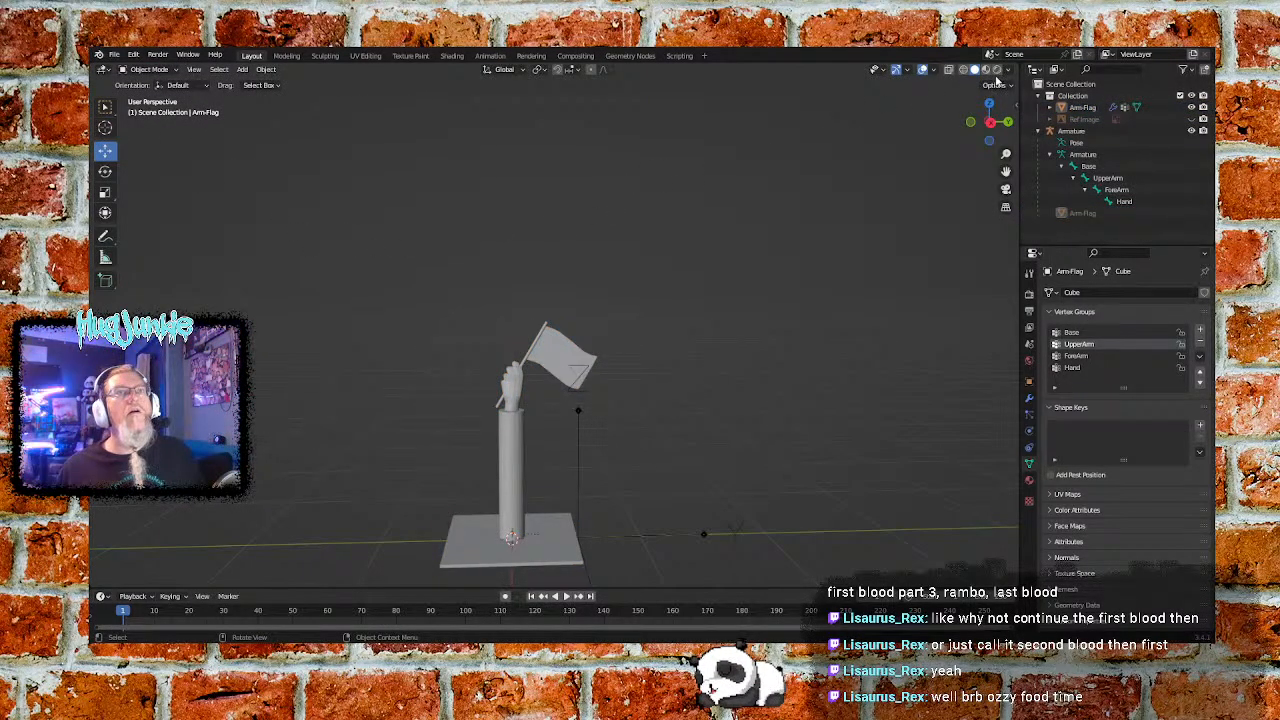
Compare the viewport shading modes and examine the overlay, gizmo and object visibility options for a way to show the vertex colors
left_click(1009, 70)
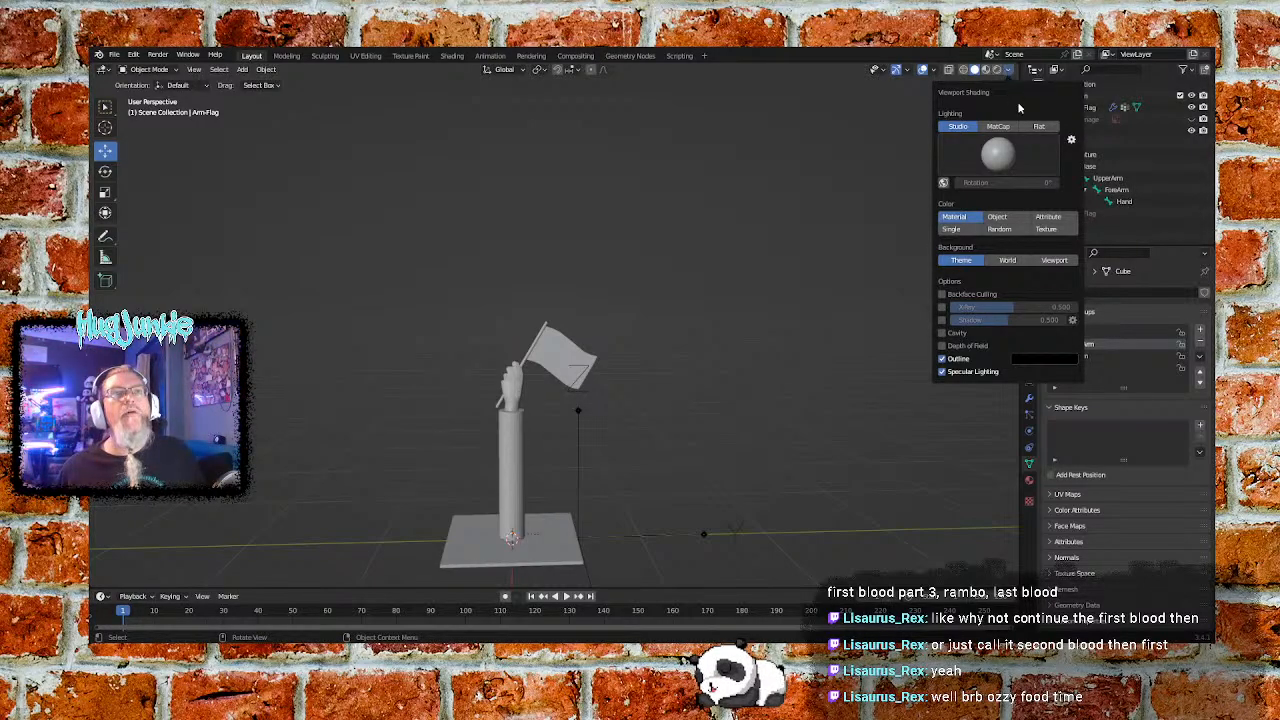
left_click(987, 72)
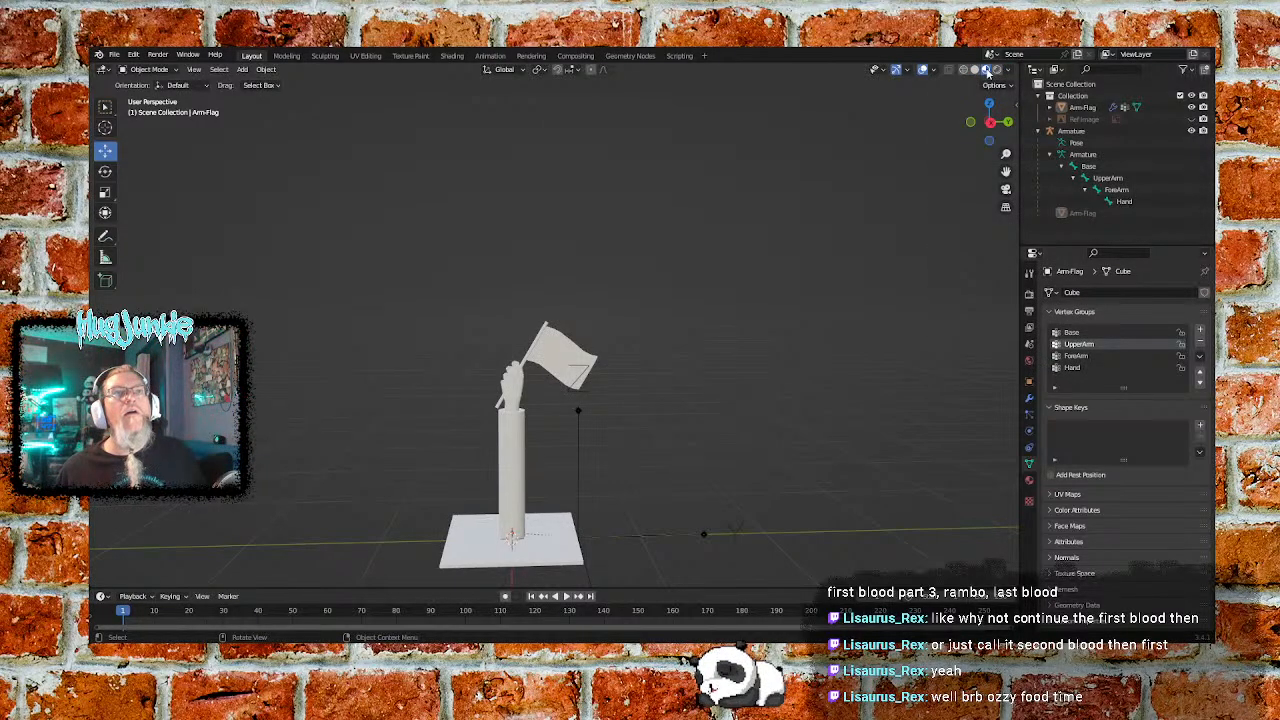
left_click(976, 70)
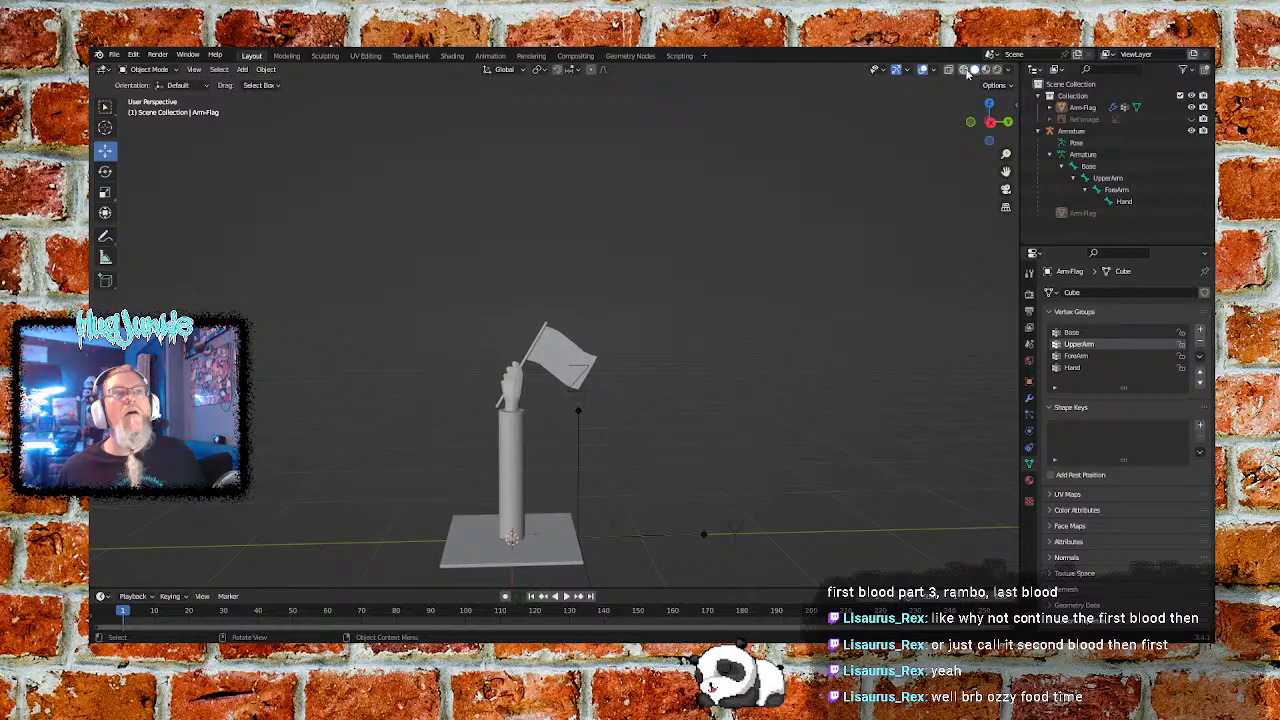
left_click(964, 71)
left_click(975, 70)
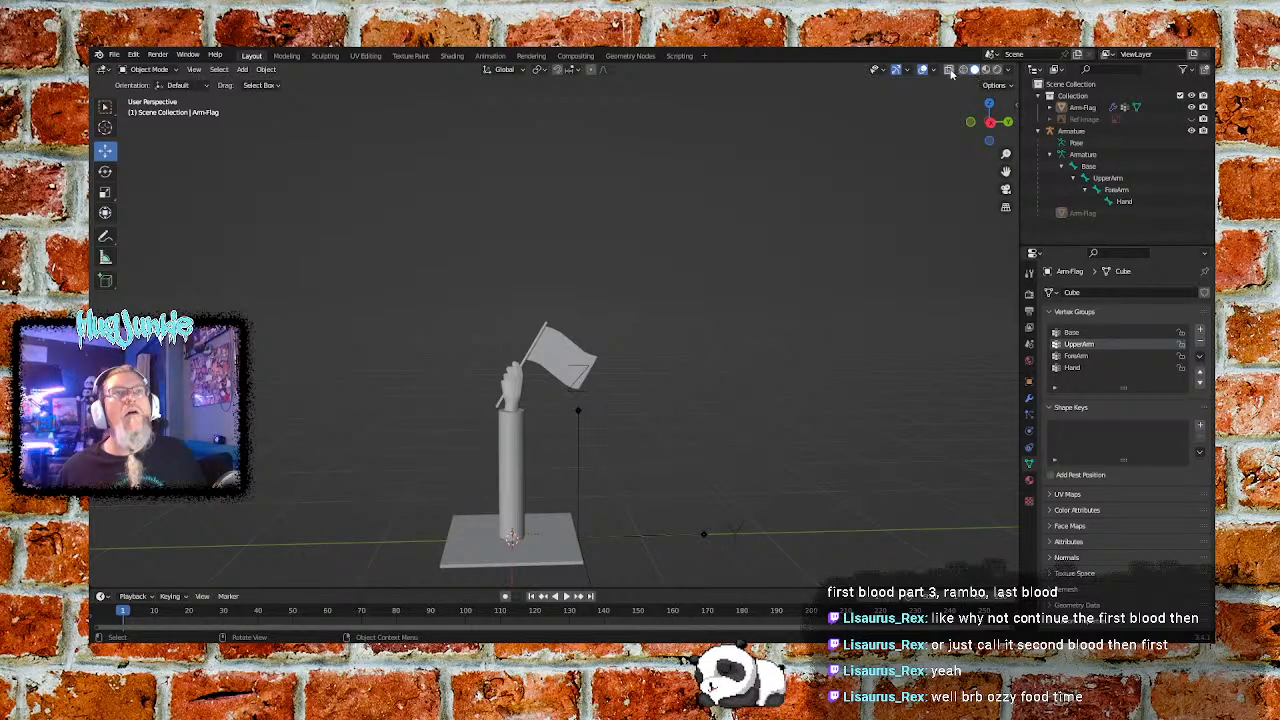
left_click(933, 72)
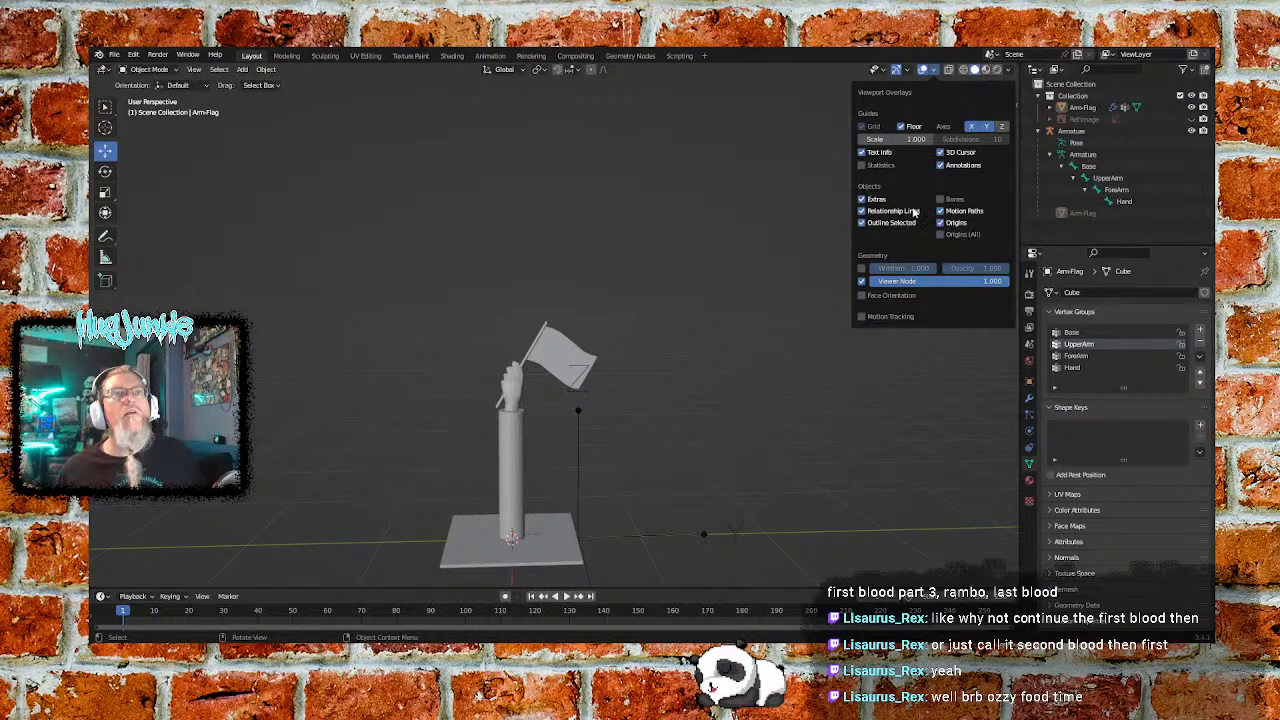
left_click(907, 71)
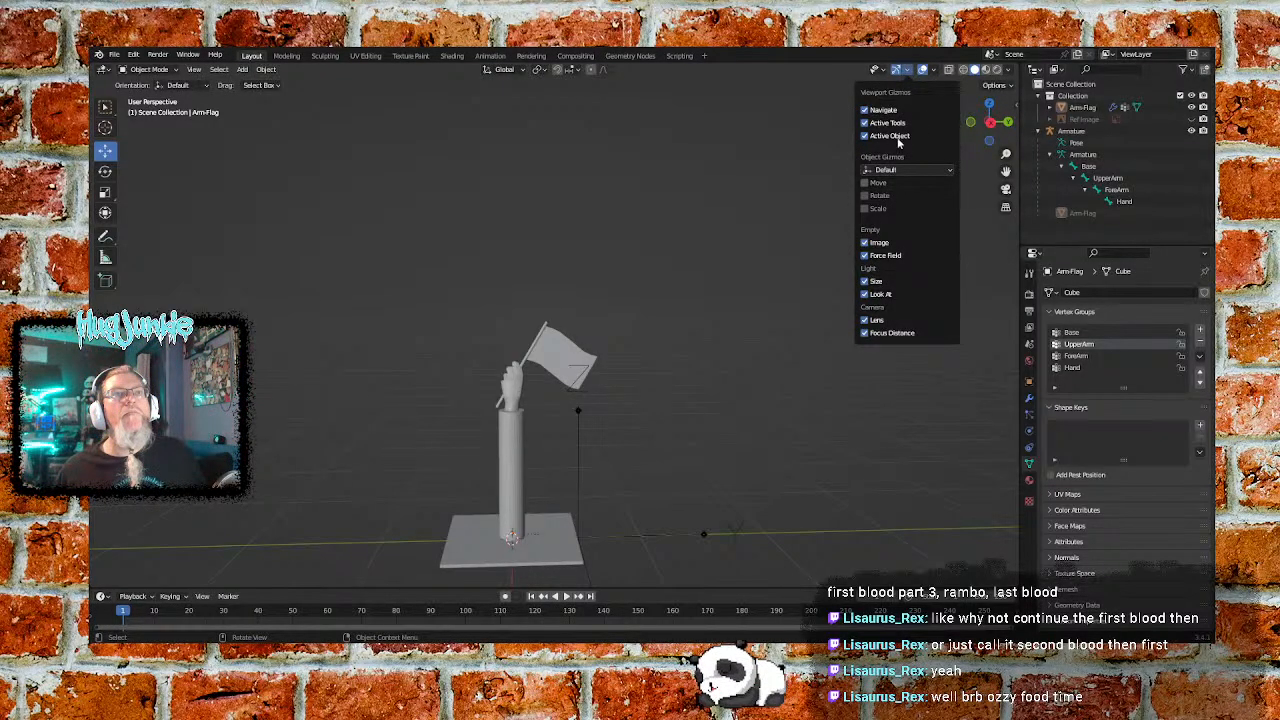
left_click(880, 69)
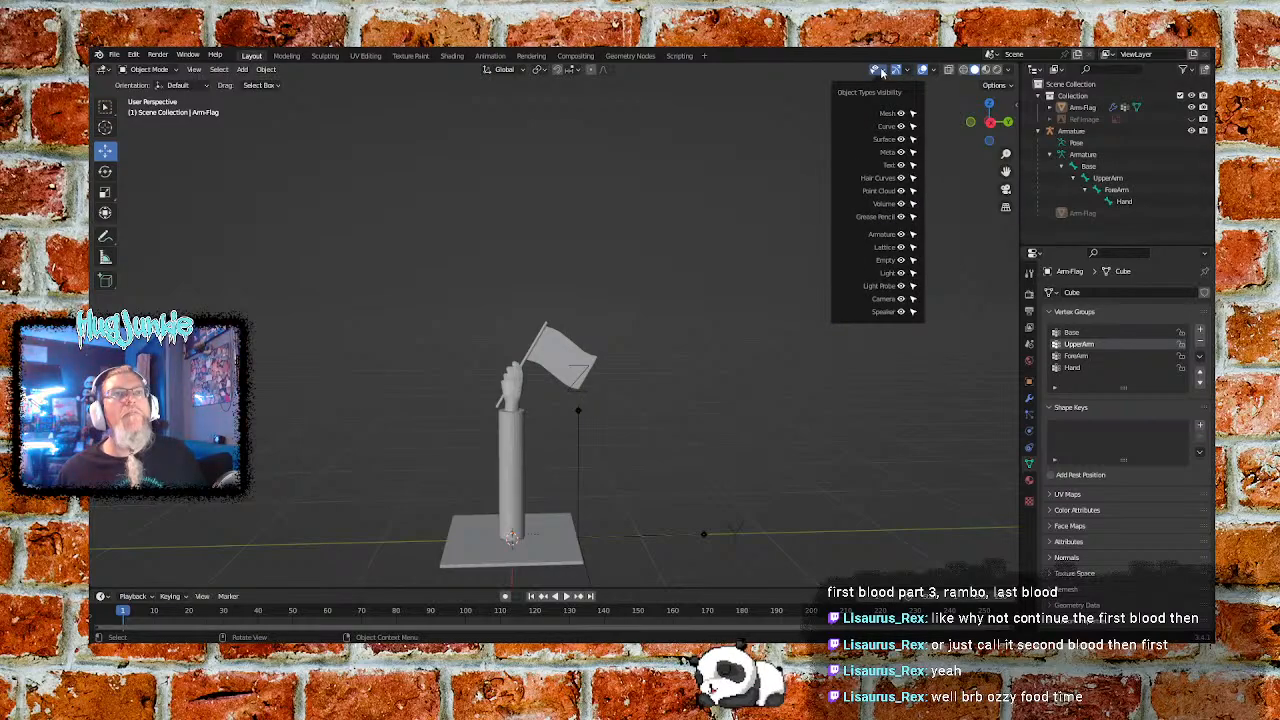
Try the Viewport and World background options of the solid shading, and return the background to Theme
left_click(1010, 70)
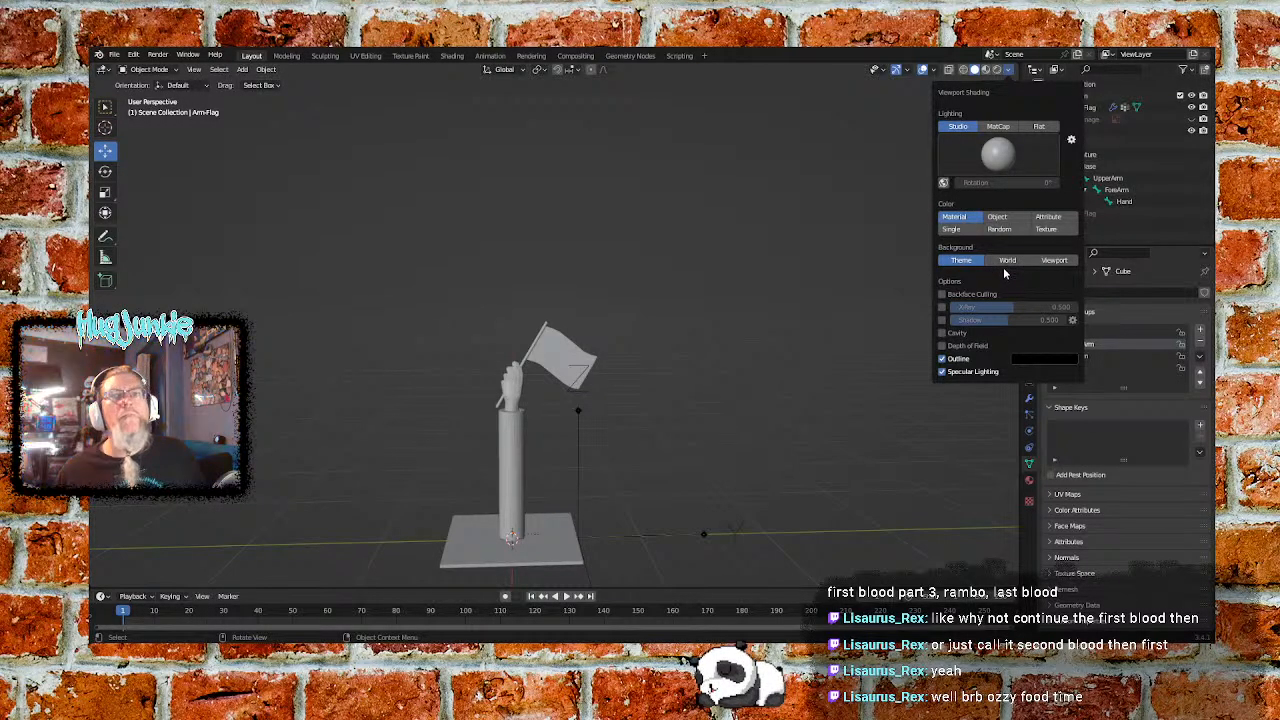
left_click(1055, 261)
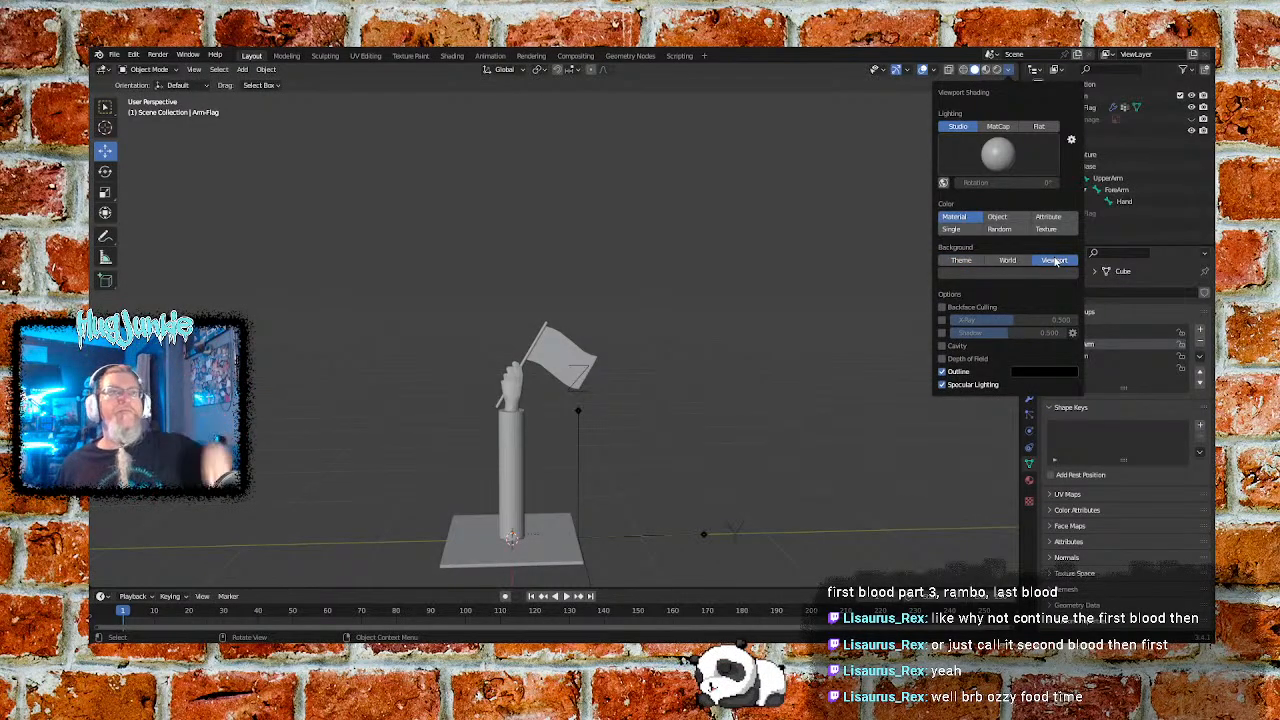
left_click(961, 261)
left_click(1007, 261)
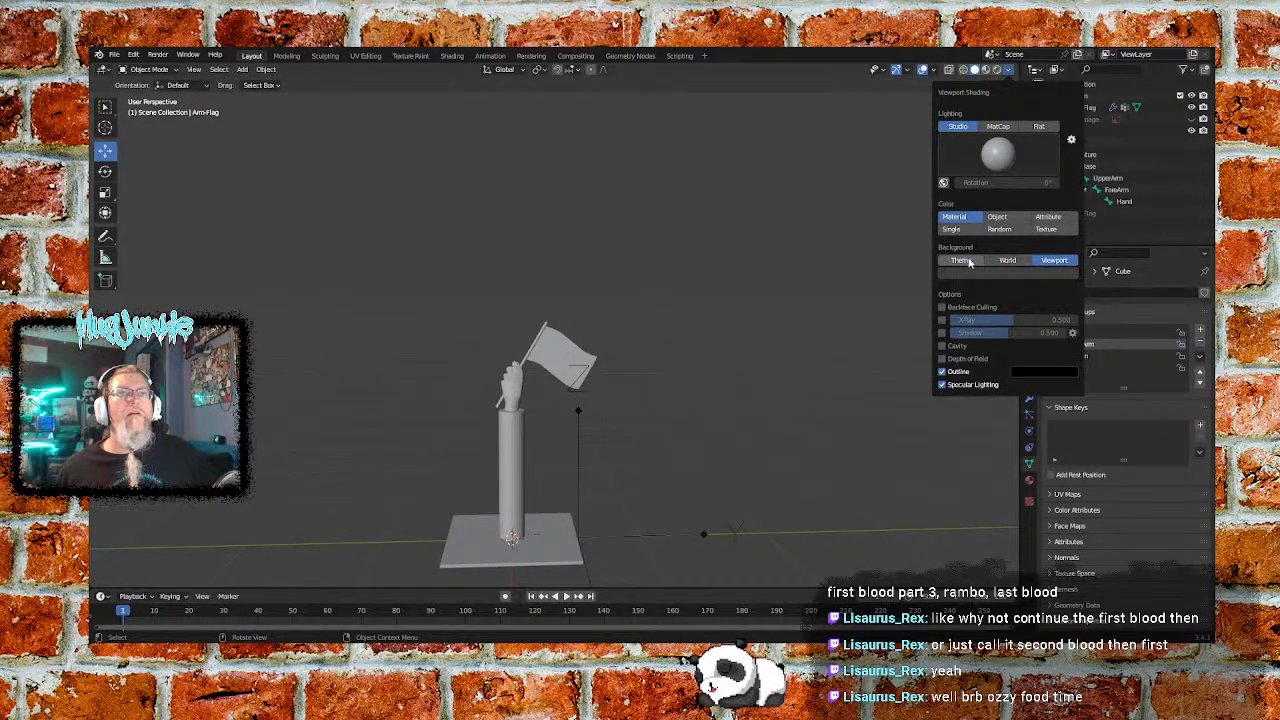
left_click(975, 261)
left_click(1055, 261)
left_click(1016, 273)
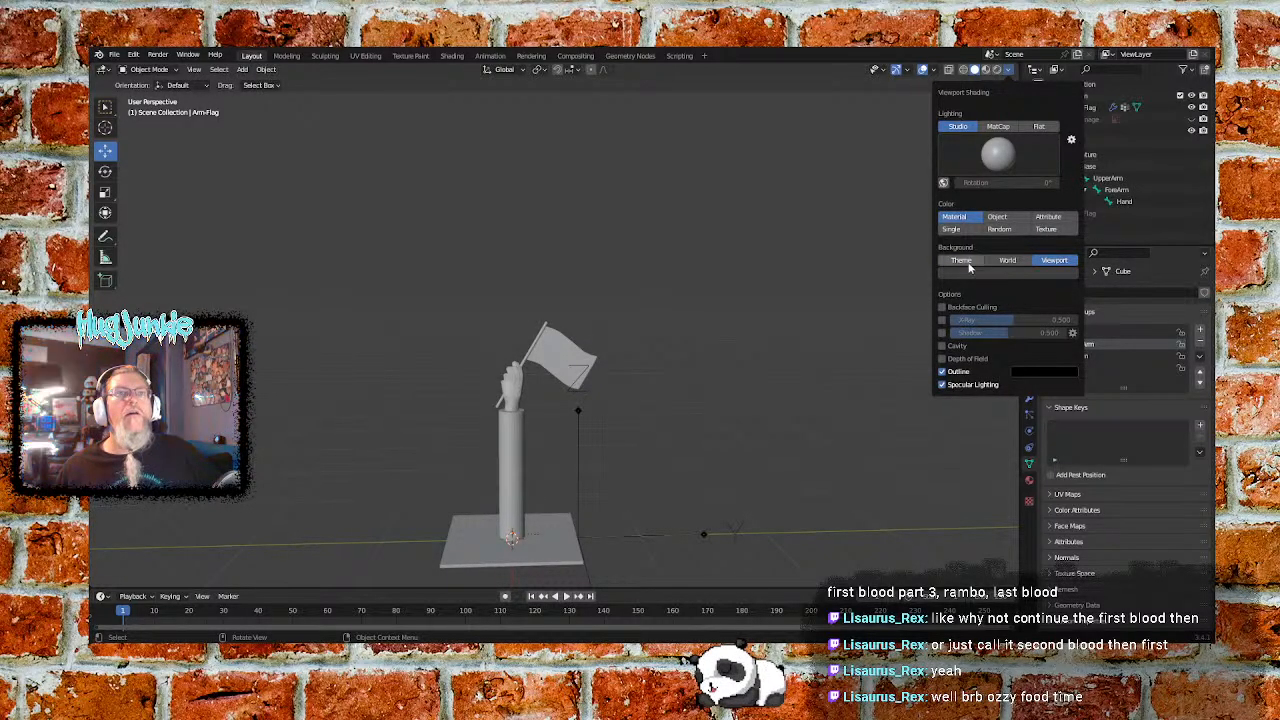
left_click(963, 261)
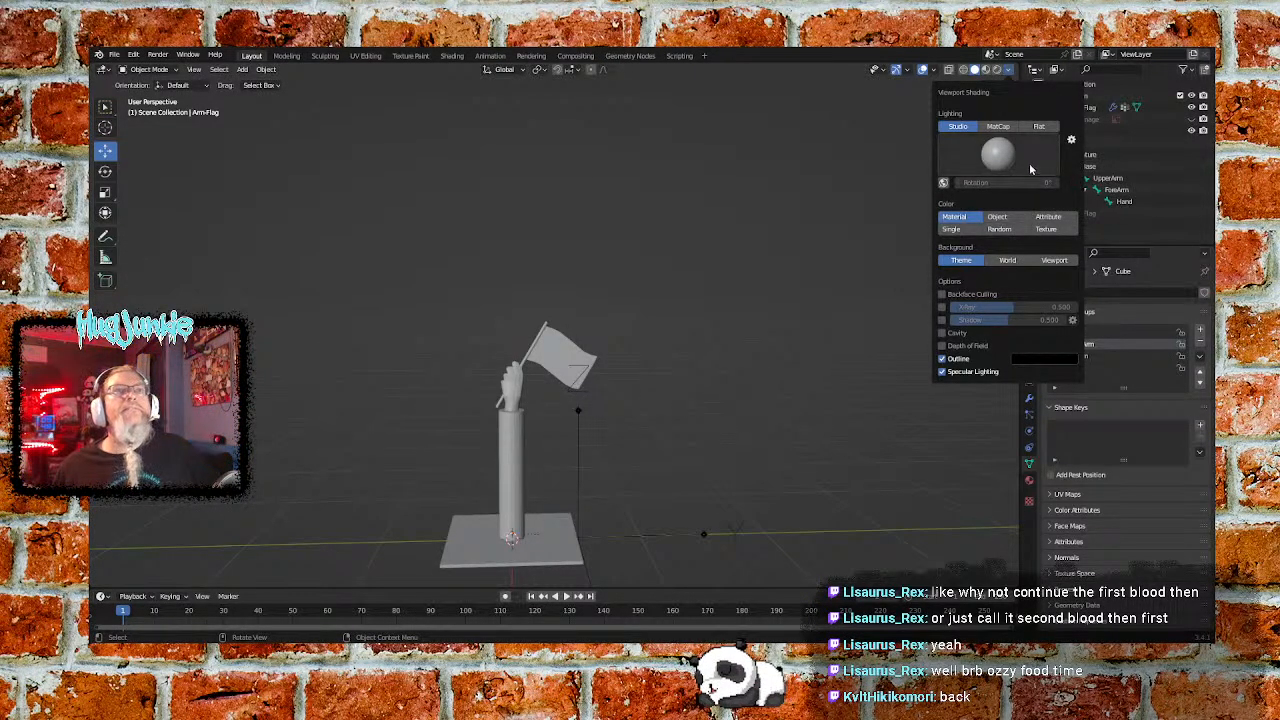
left_click(1011, 72)
left_click(1009, 87)
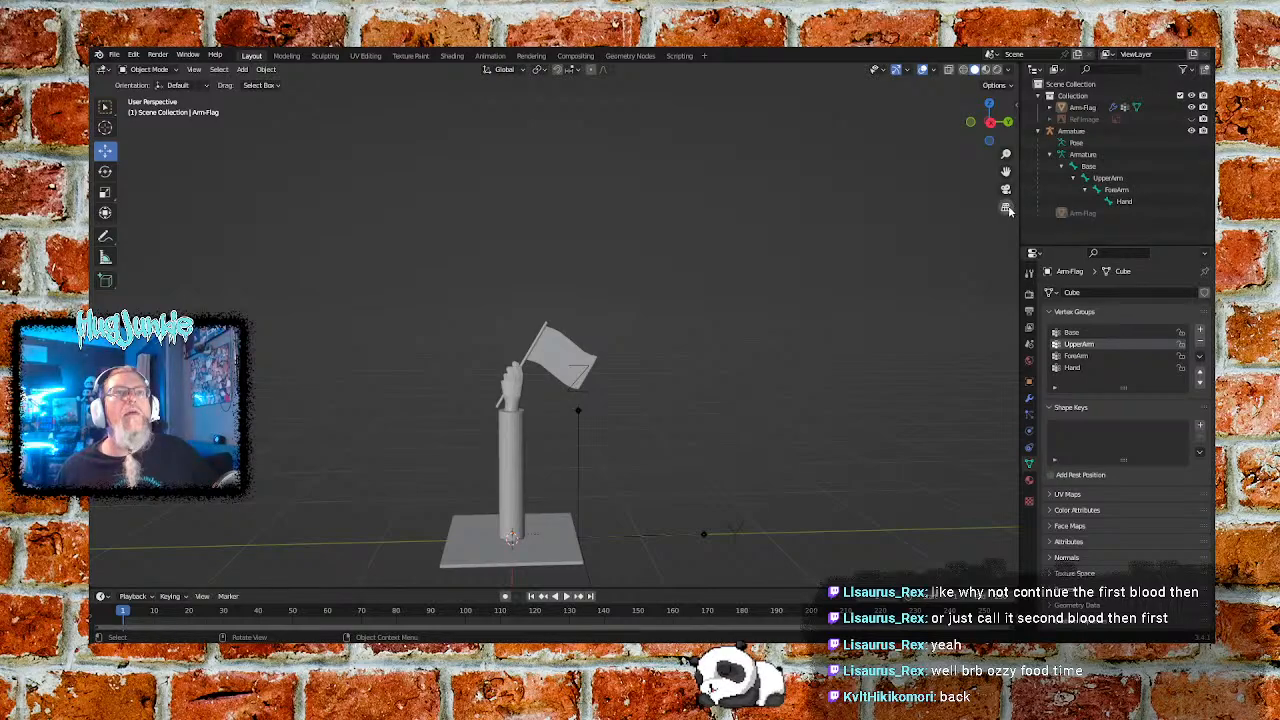
Enable the Move, Rotate and Scale object gizmos in the viewport
left_click(1006, 208)
left_click(1006, 208)
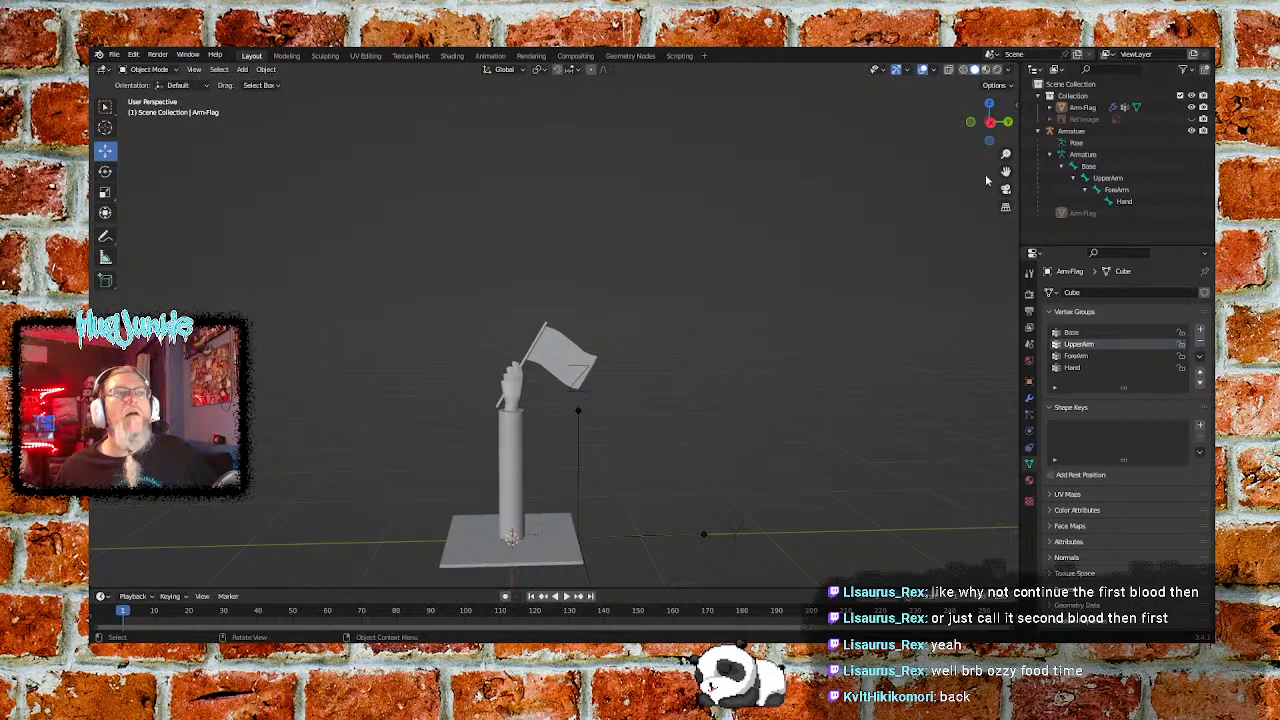
left_click(881, 70)
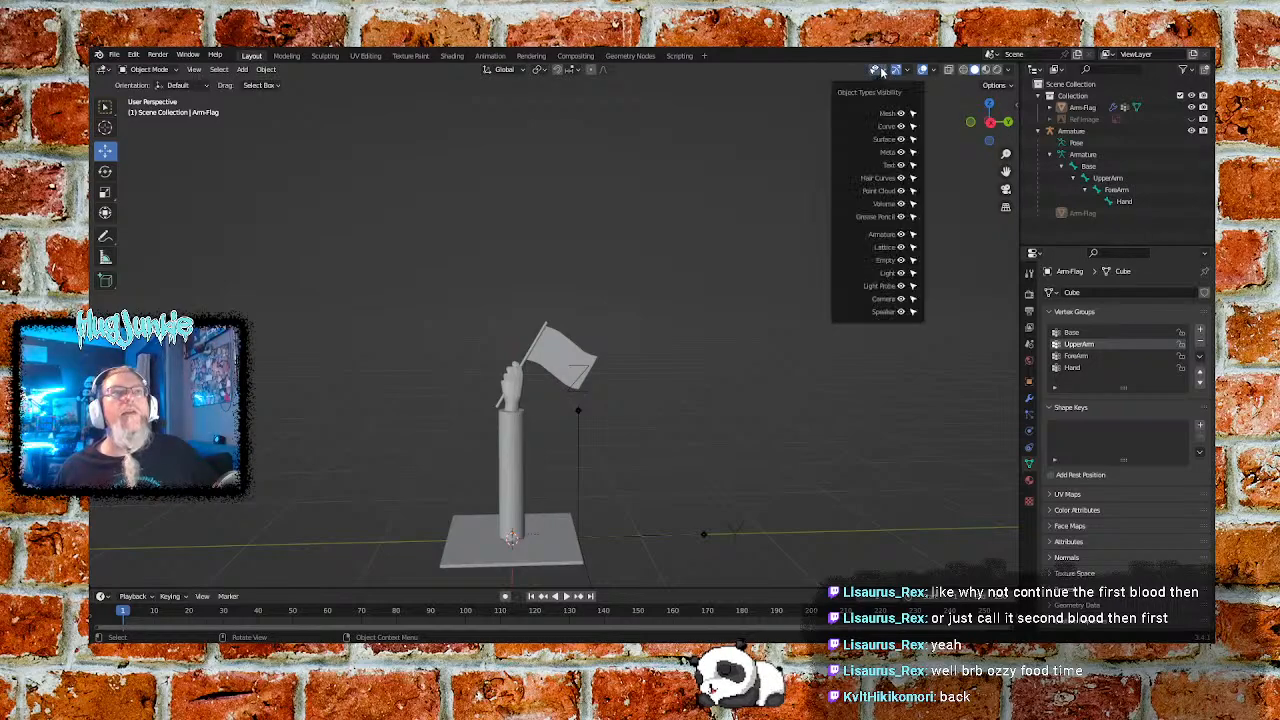
left_click(906, 71)
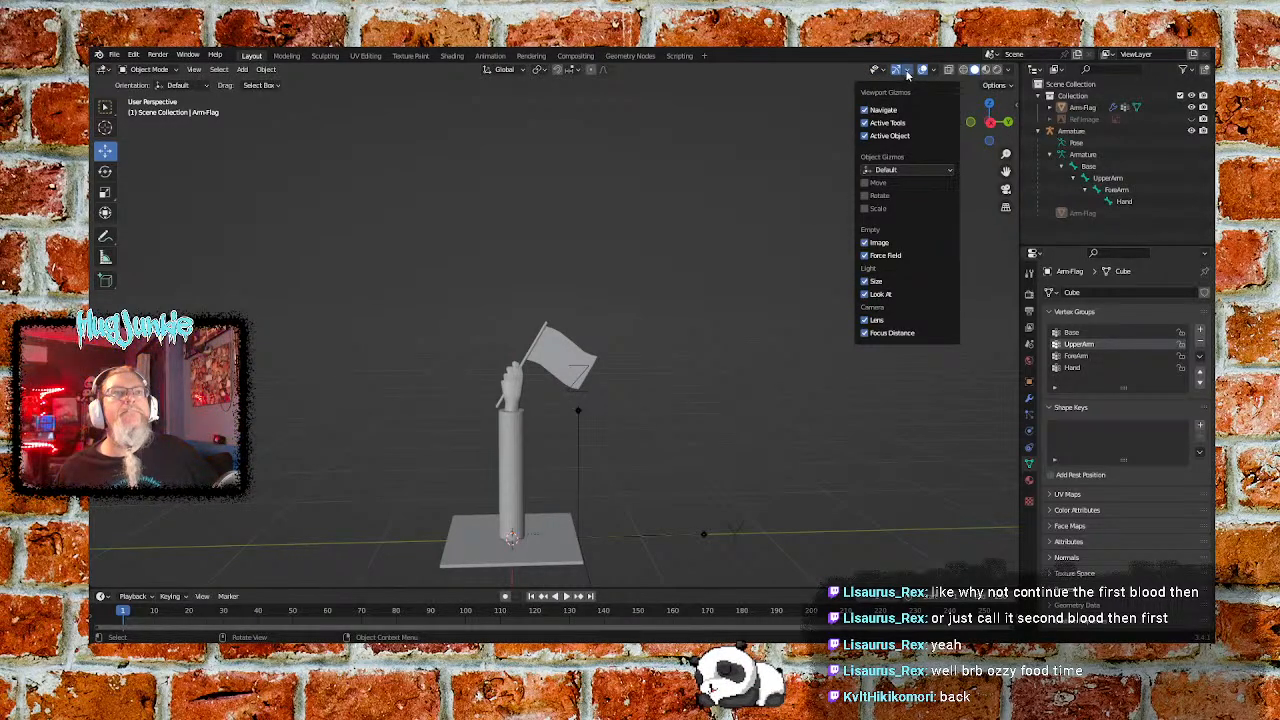
left_click(865, 183)
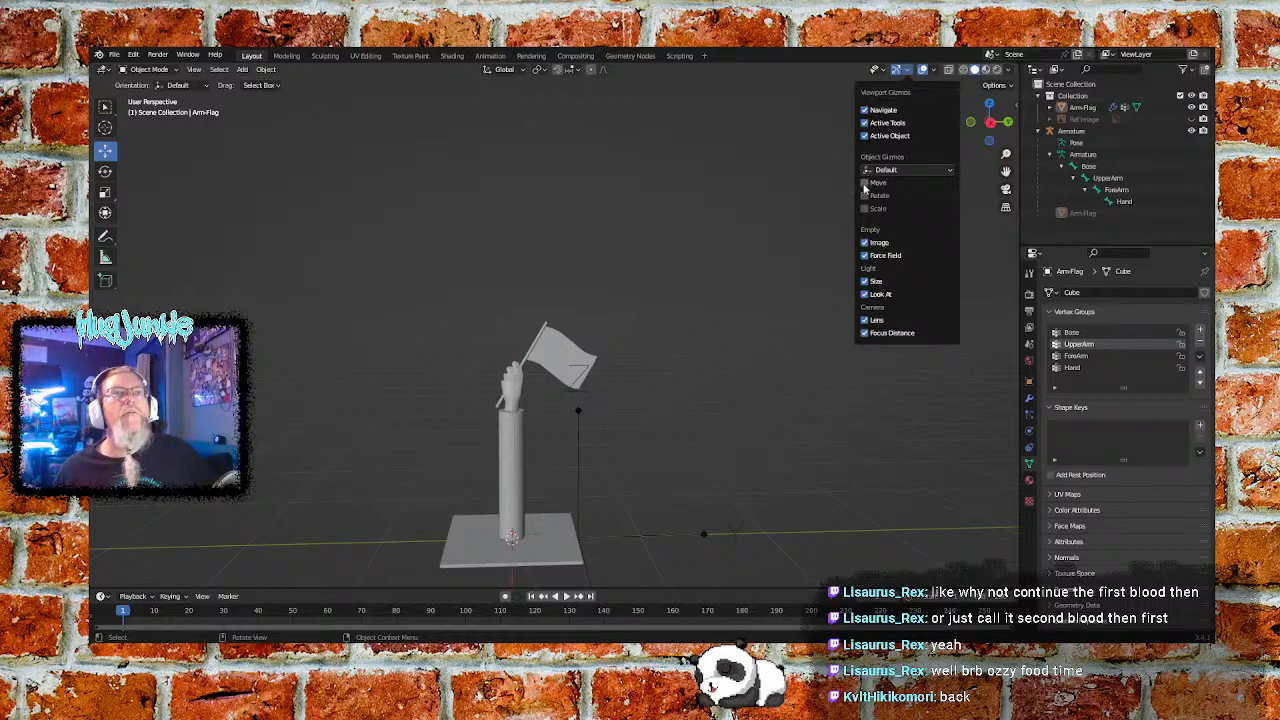
left_click(865, 196)
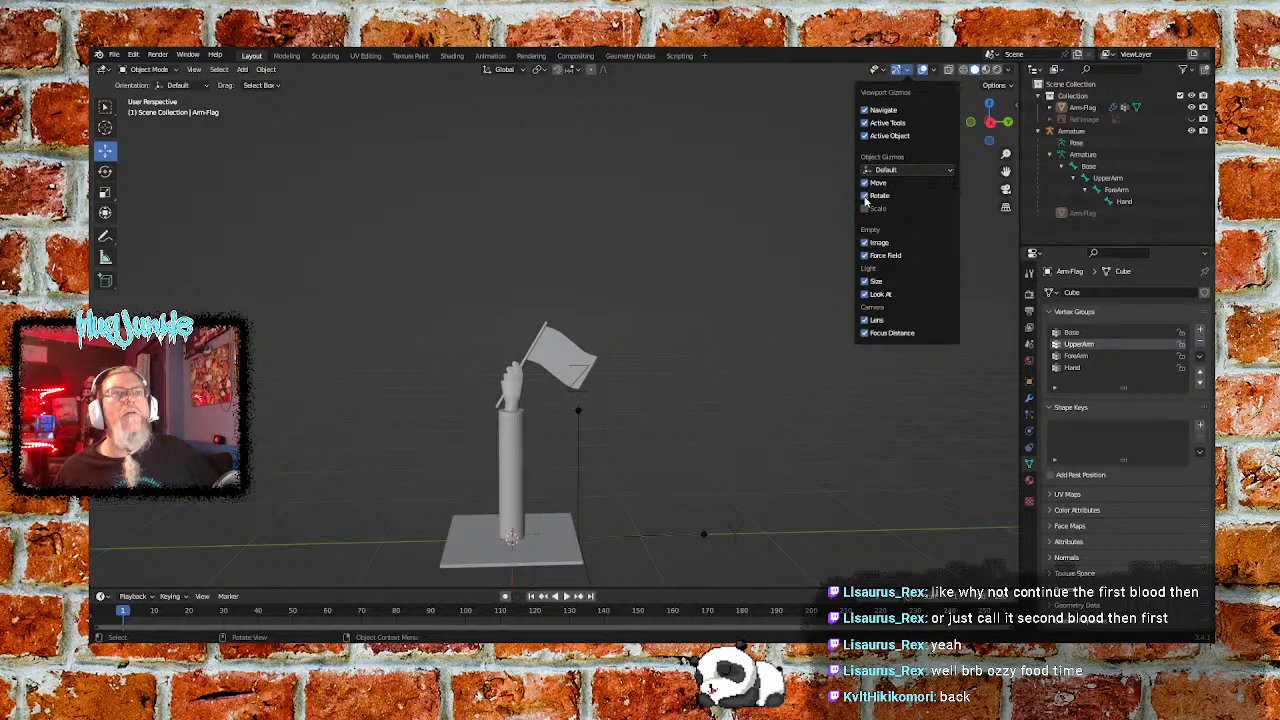
Check the viewport overlay and gizmo settings for an option that displays vertex colors in Object Mode
left_click(931, 72)
left_click(931, 72)
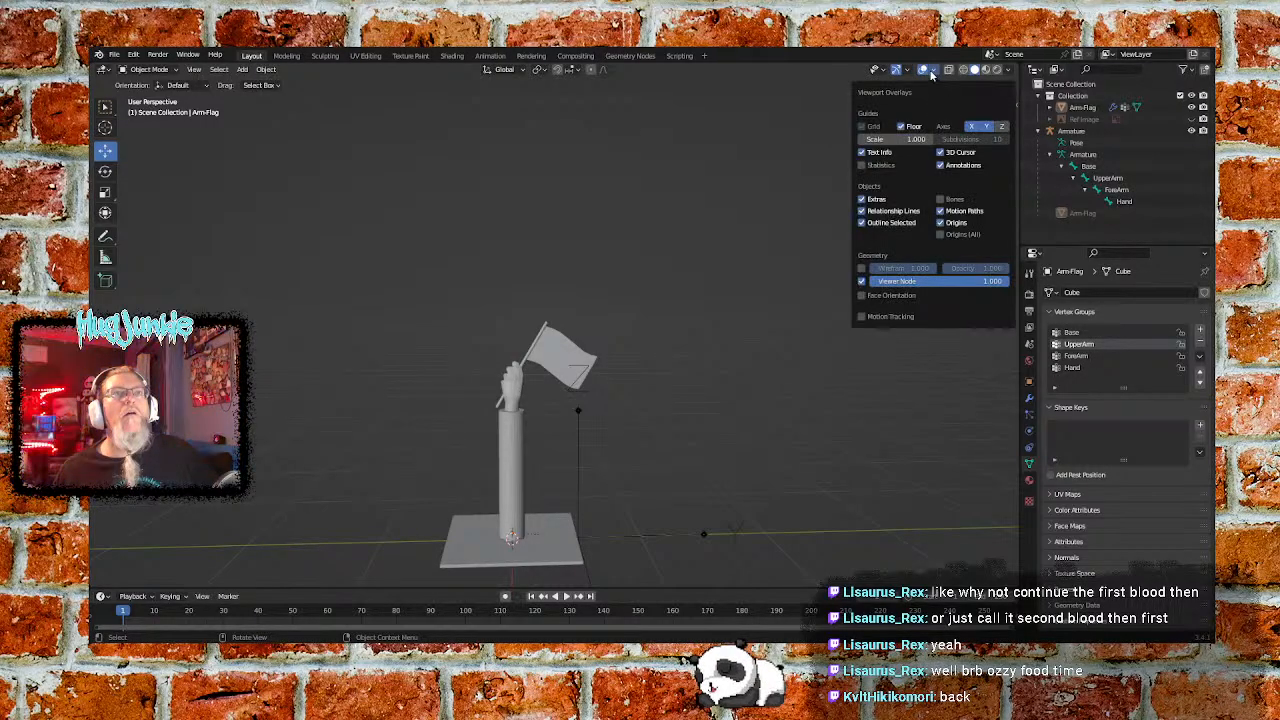
left_click(907, 72)
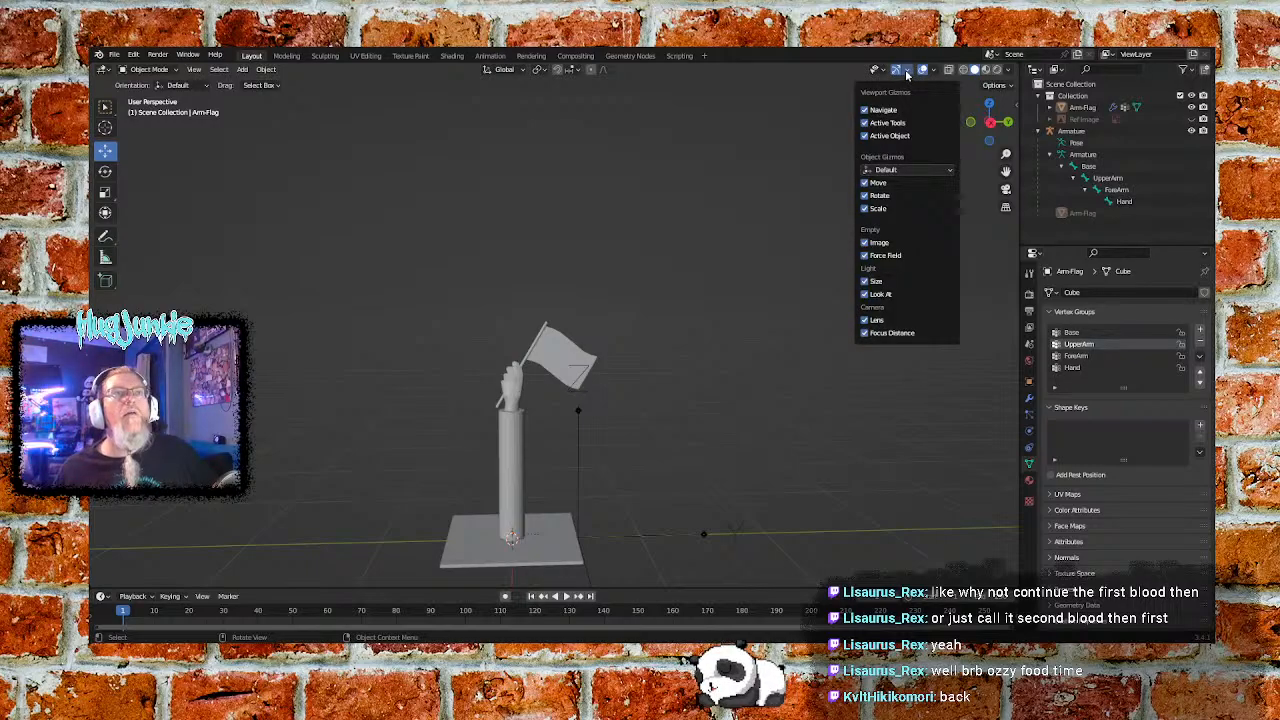
left_click(906, 74)
left_click(907, 74)
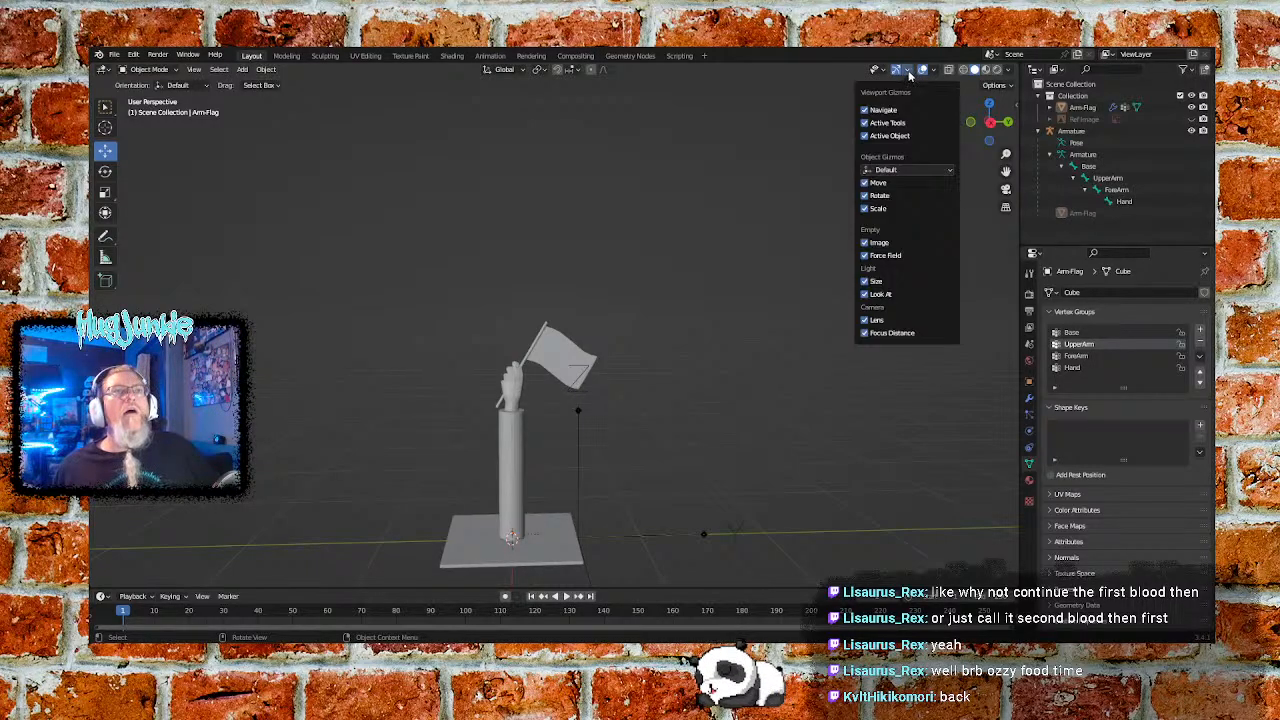
left_click(911, 74)
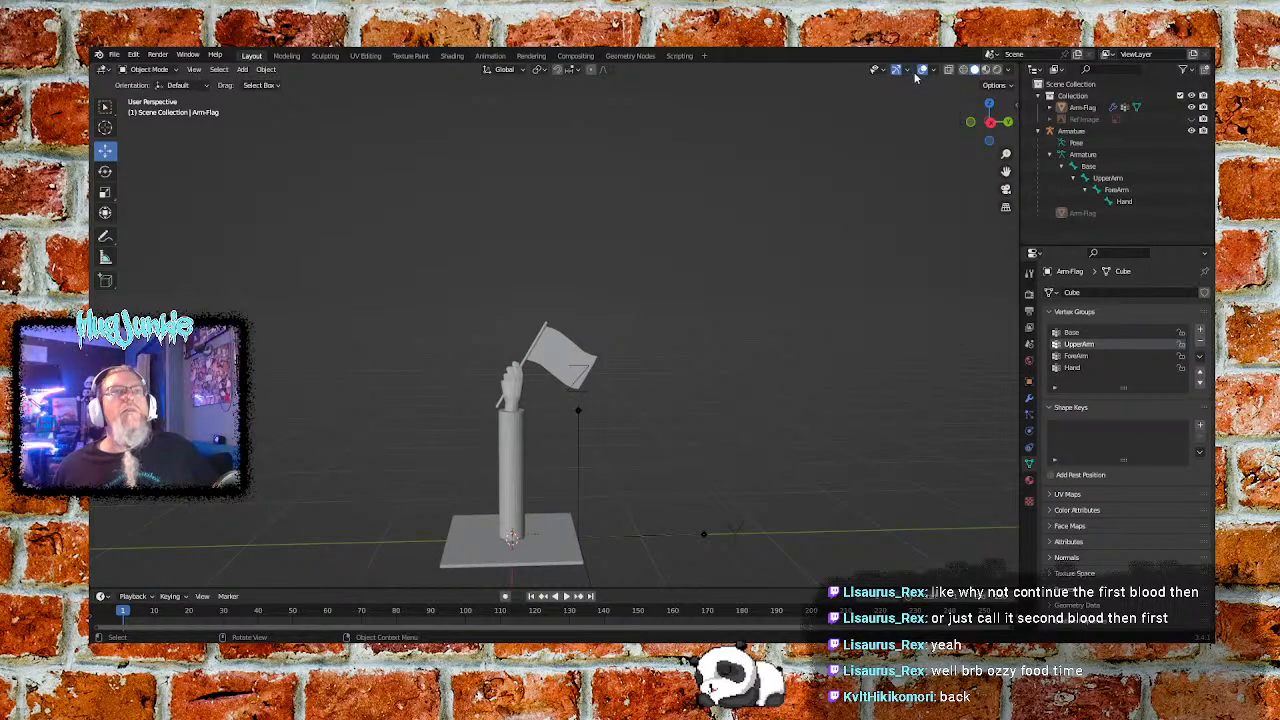
left_click(990, 56)
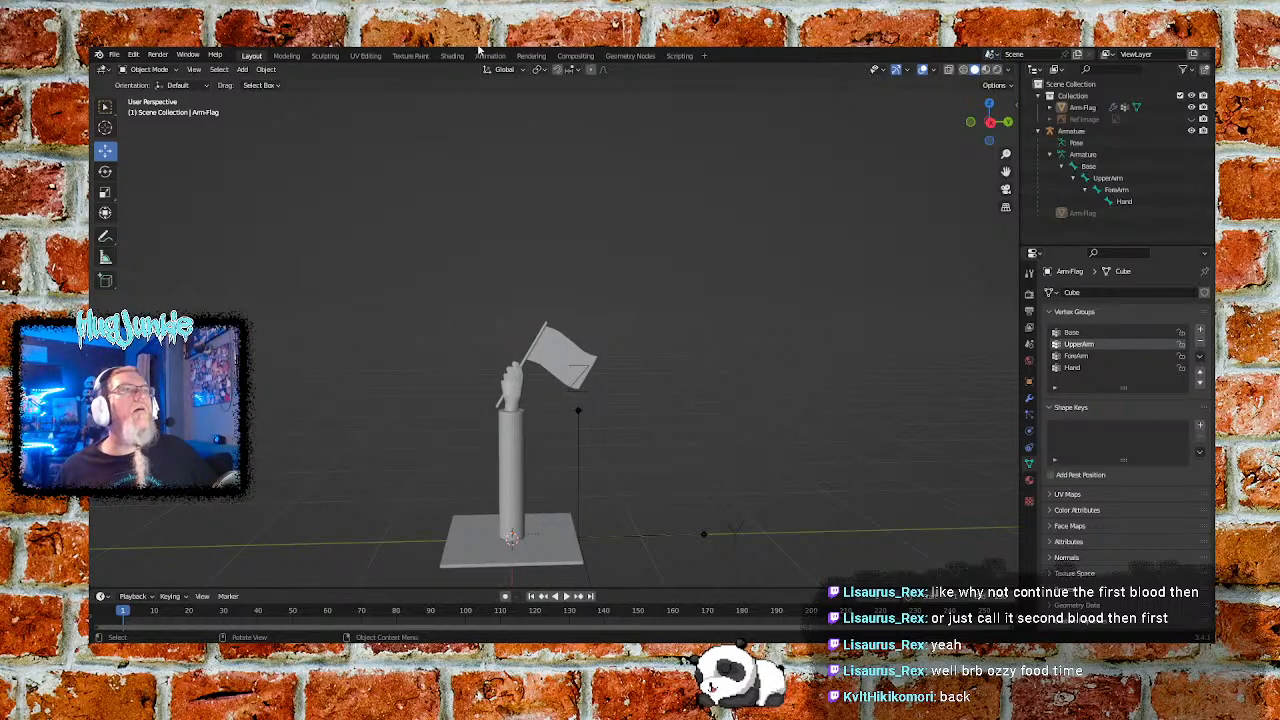
Switch the arm-and-flag model to Vertex Paint mode and save the file
left_click(155, 69)
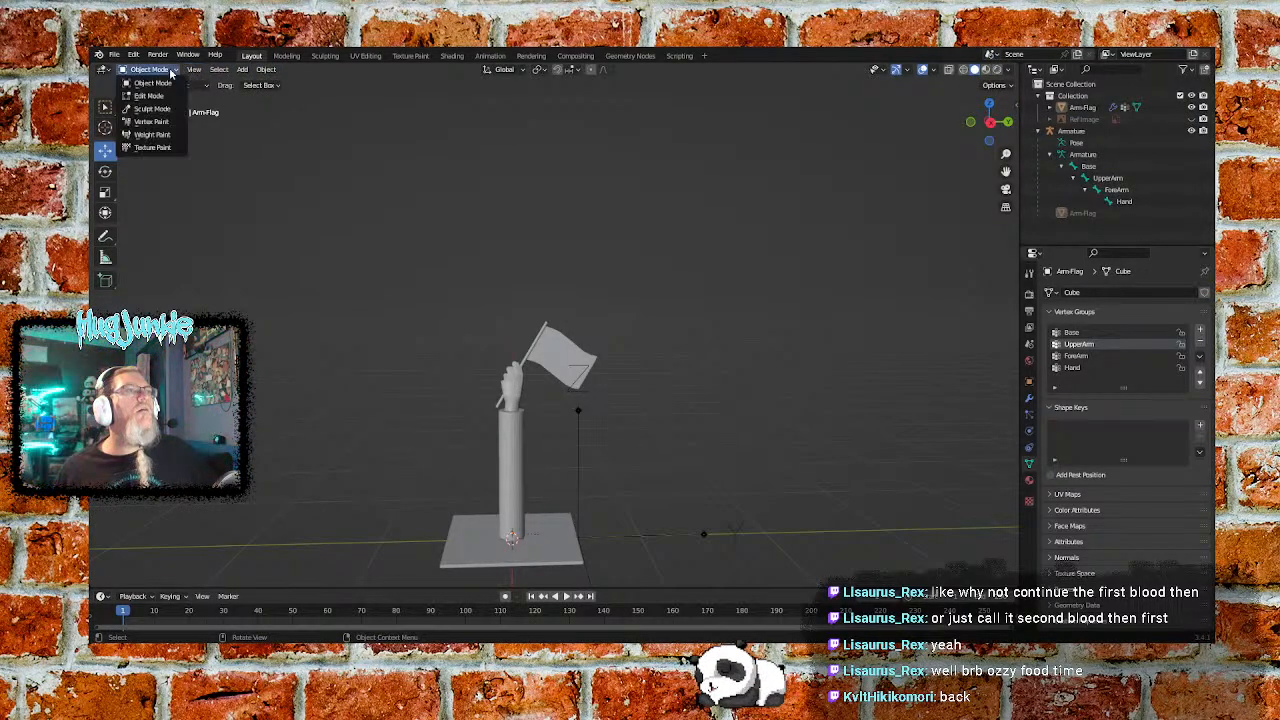
left_click(158, 122)
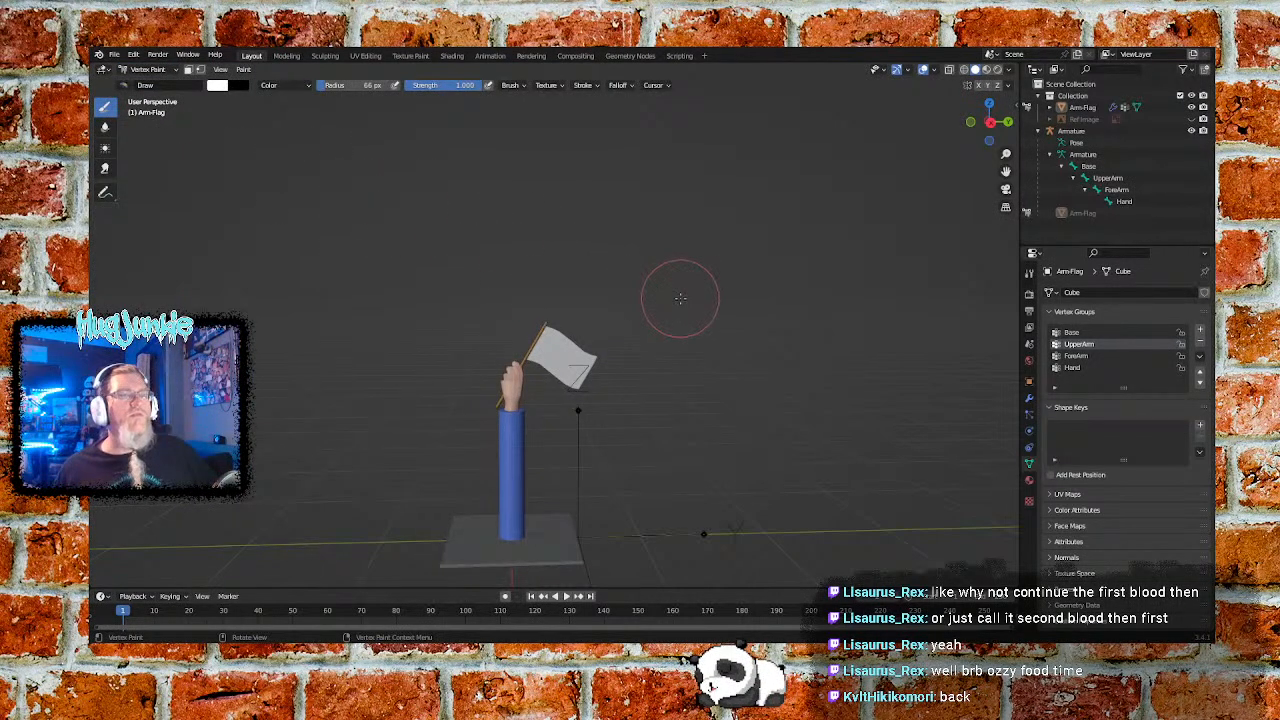
mouse_move(425, 364)
middle_mouse_down()
mouse_move(508, 374)
mouse_move(366, 368)
middle_mouse_up()
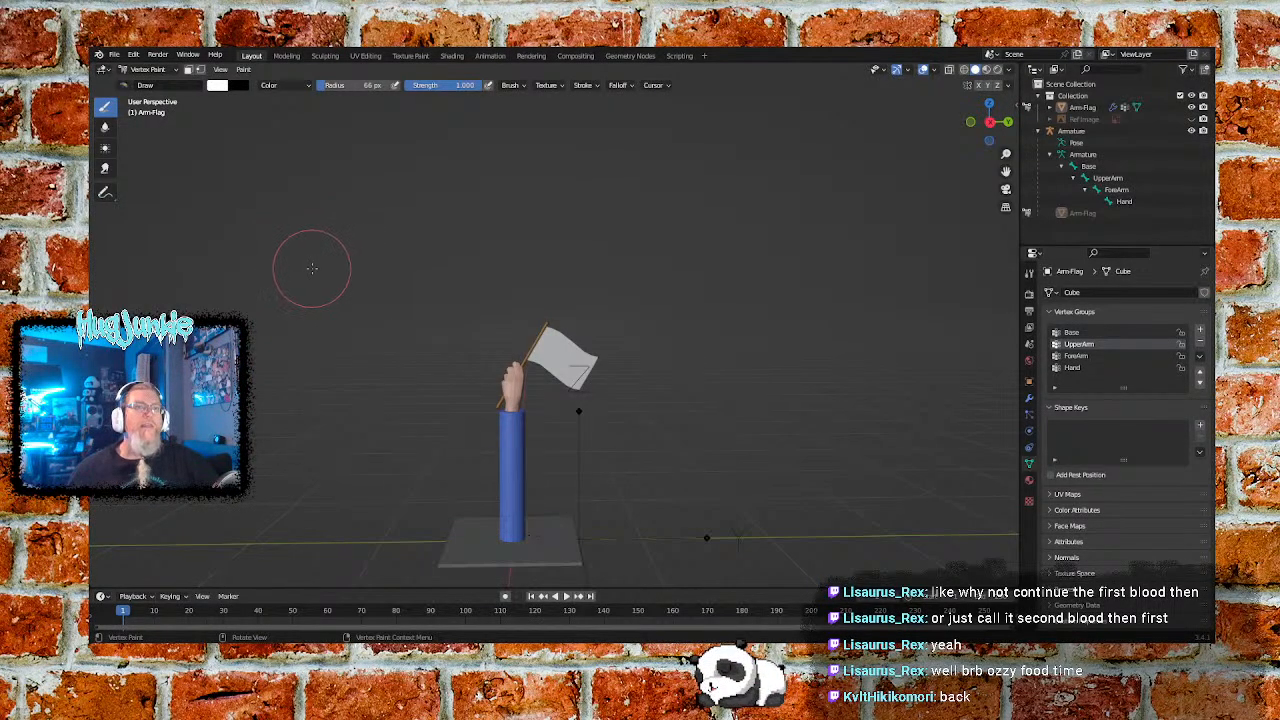
left_click(114, 54)
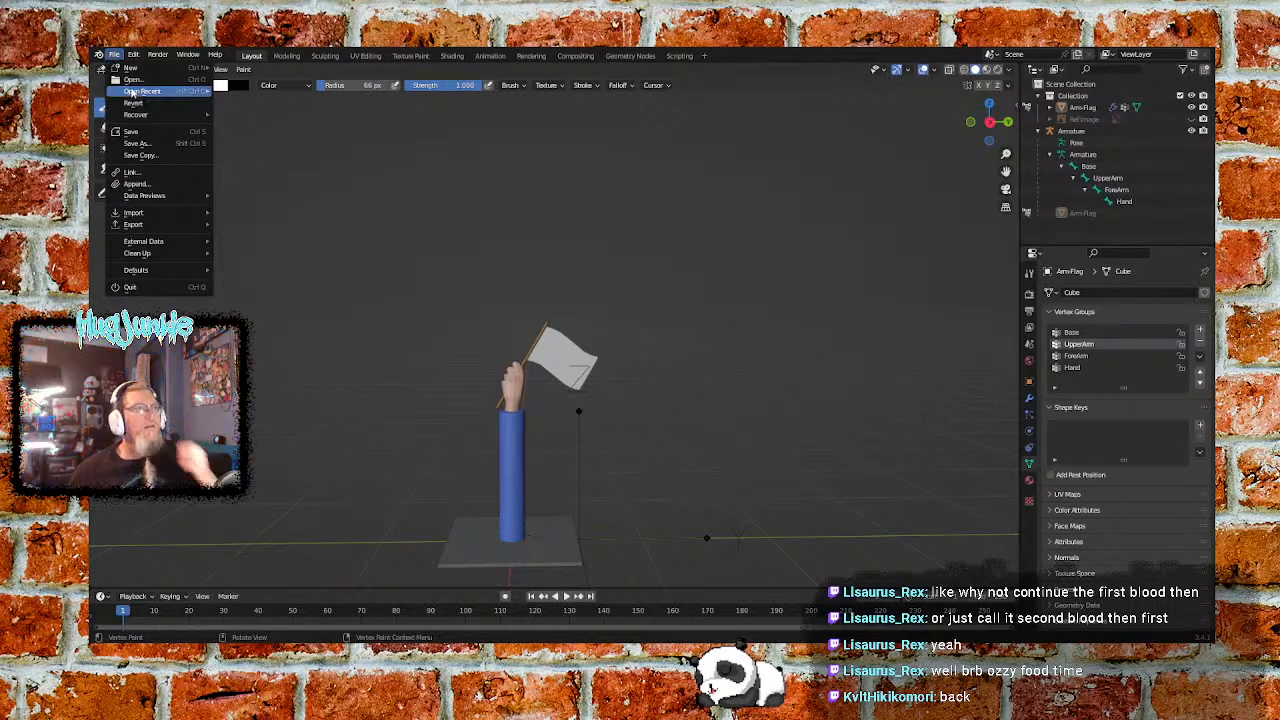
left_click(135, 131)
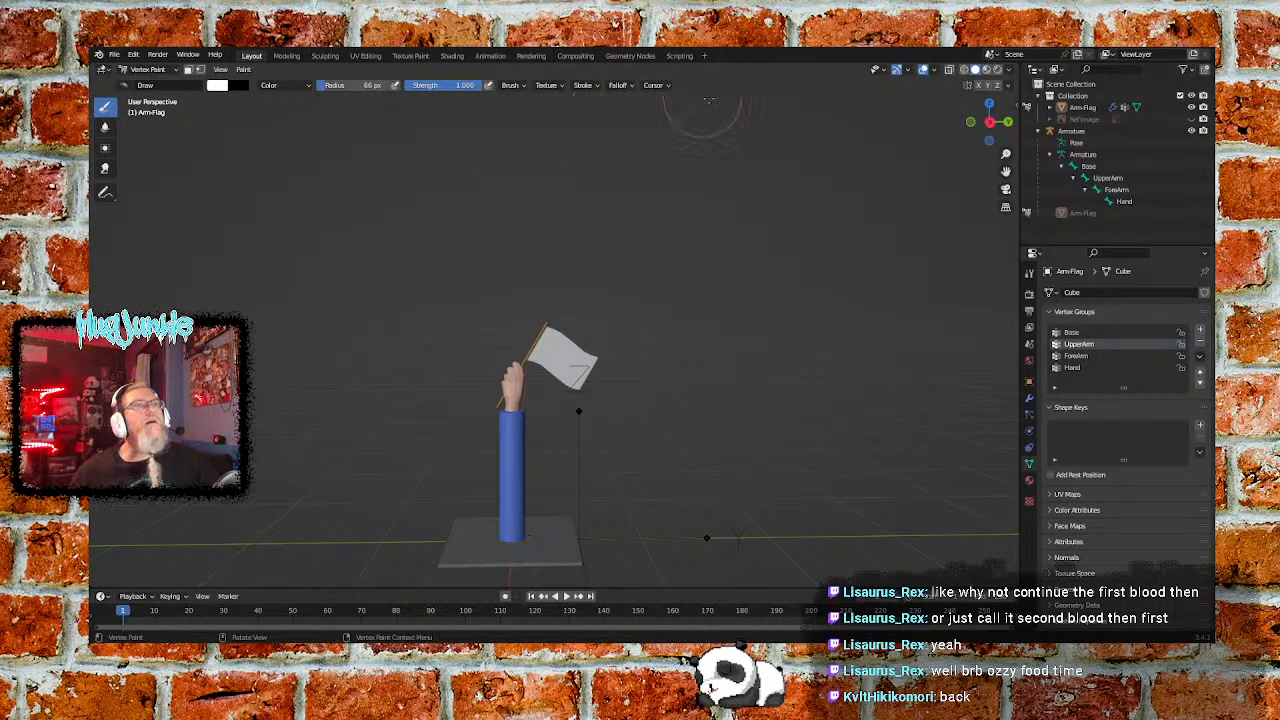
Return the arm-and-flag model to Object Mode
left_click(221, 70)
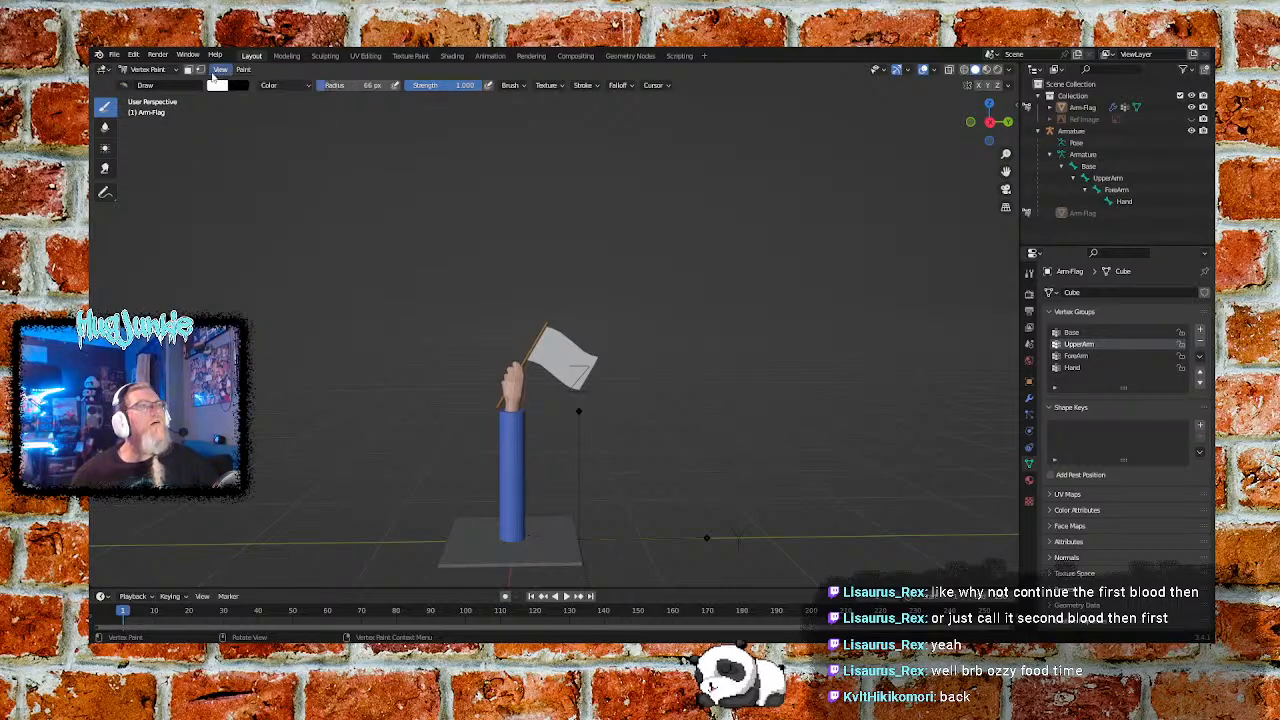
left_click(160, 69)
left_click(169, 84)
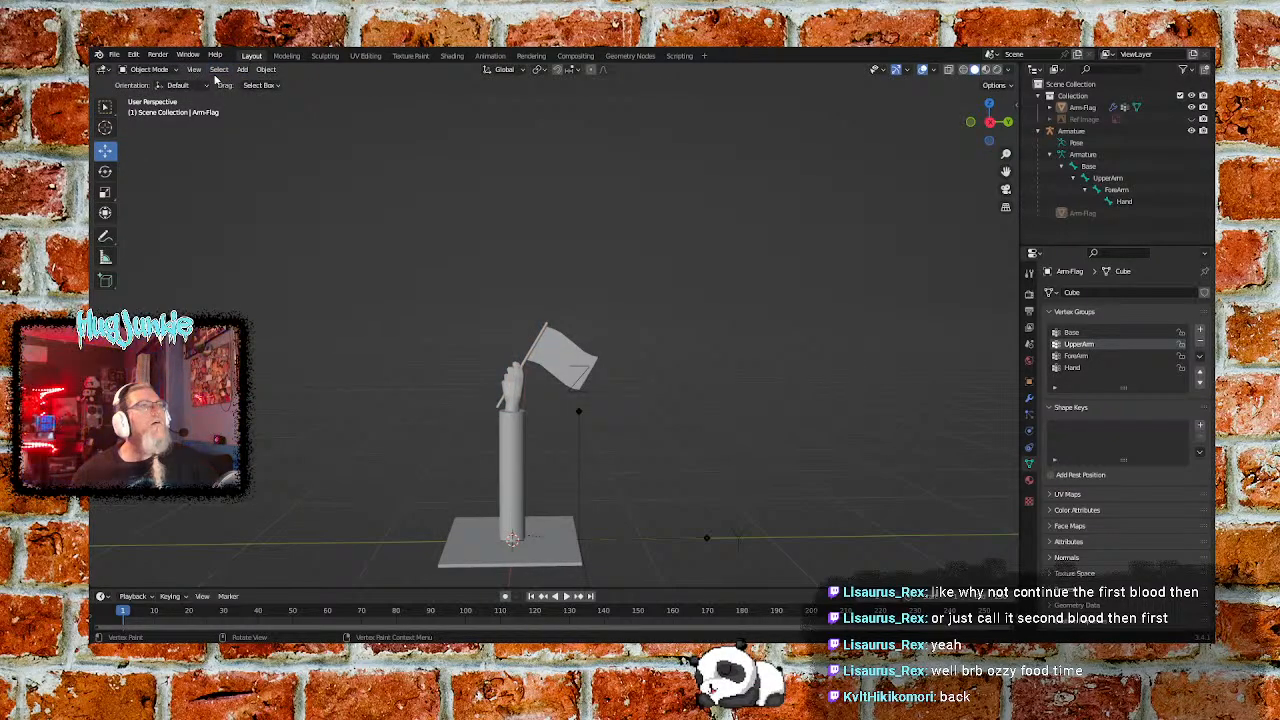
left_click(200, 70)
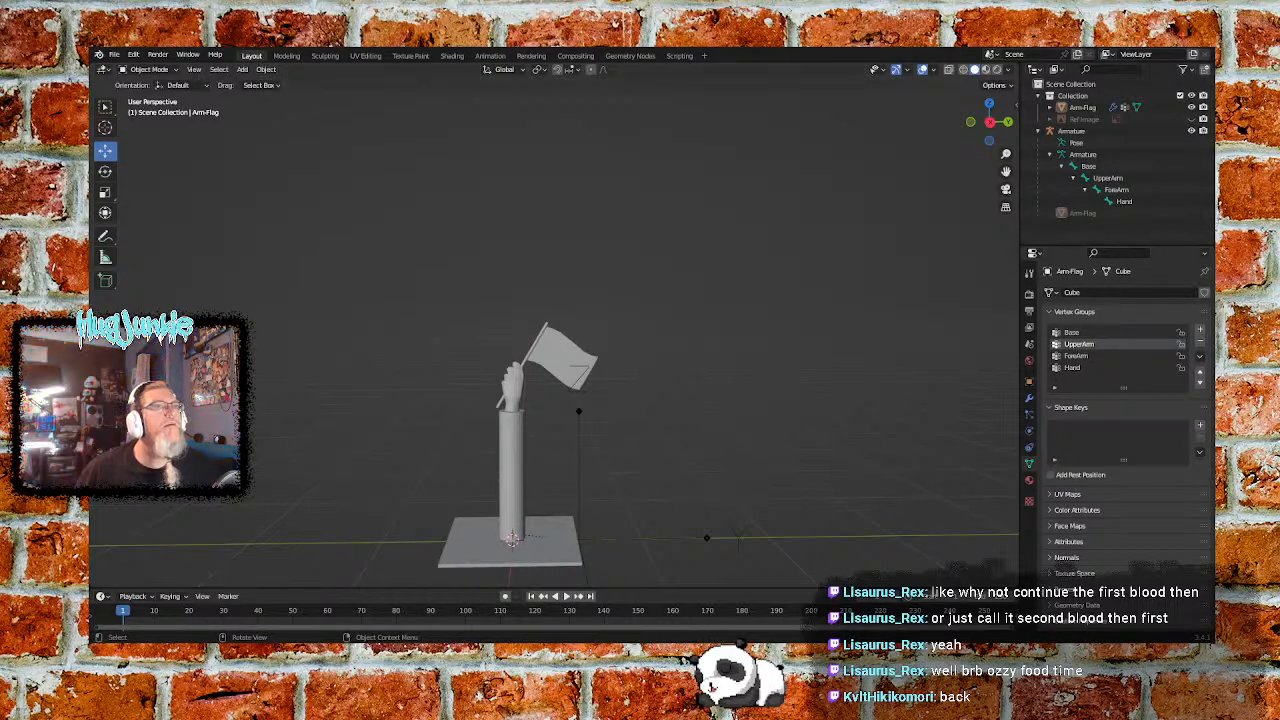
left_click(242, 70)
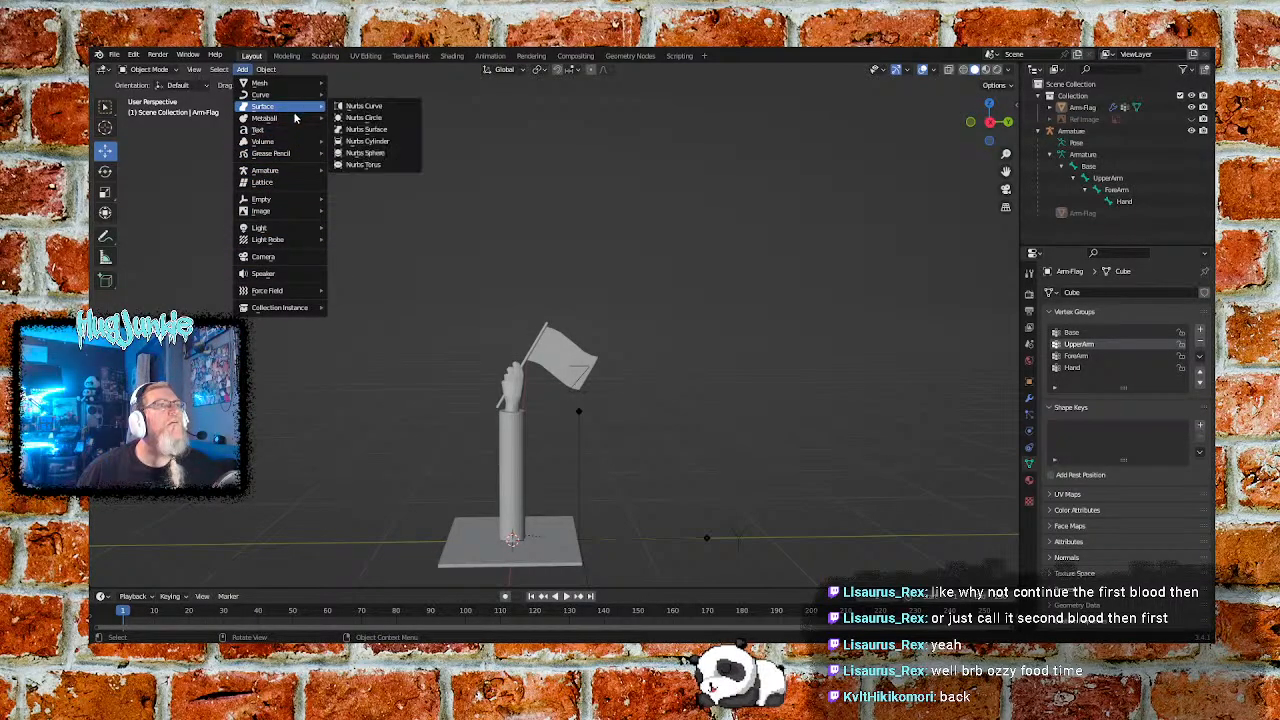
mouse_move(301, 97)
mouse_move(292, 123)
mouse_move(289, 147)
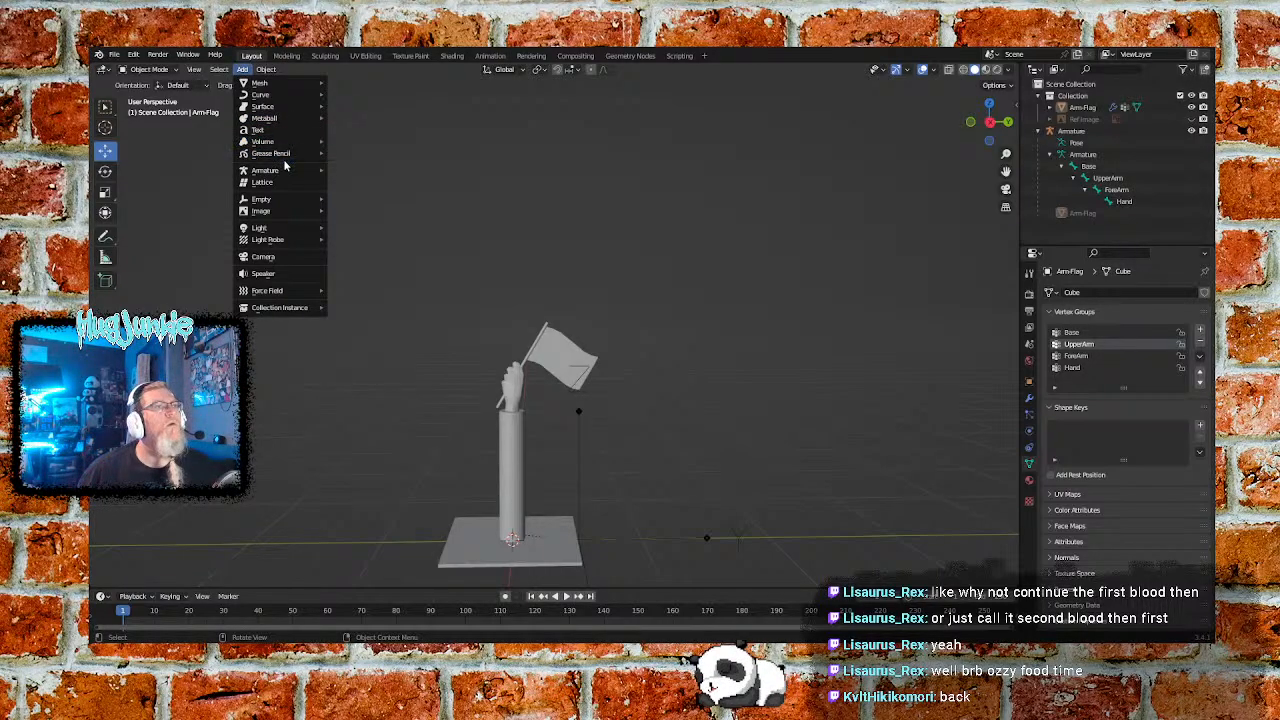
mouse_move(277, 215)
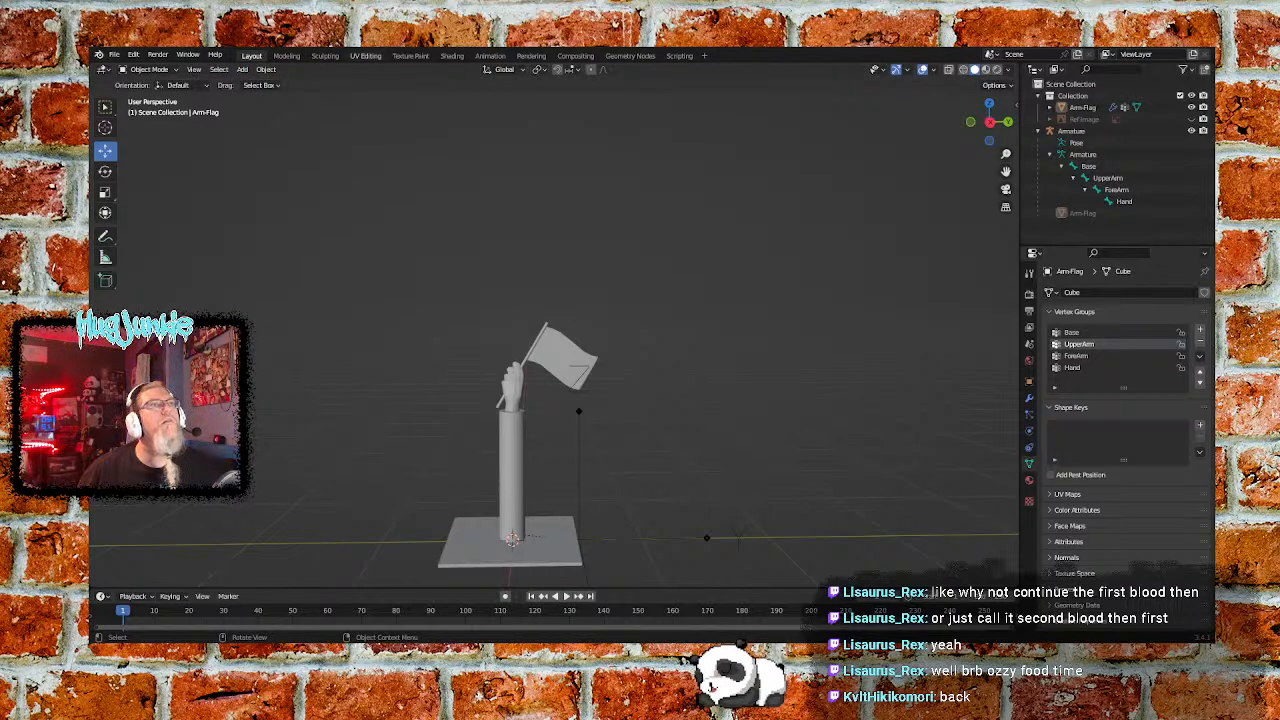
left_click(247, 70)
left_click(247, 70)
left_click(247, 70)
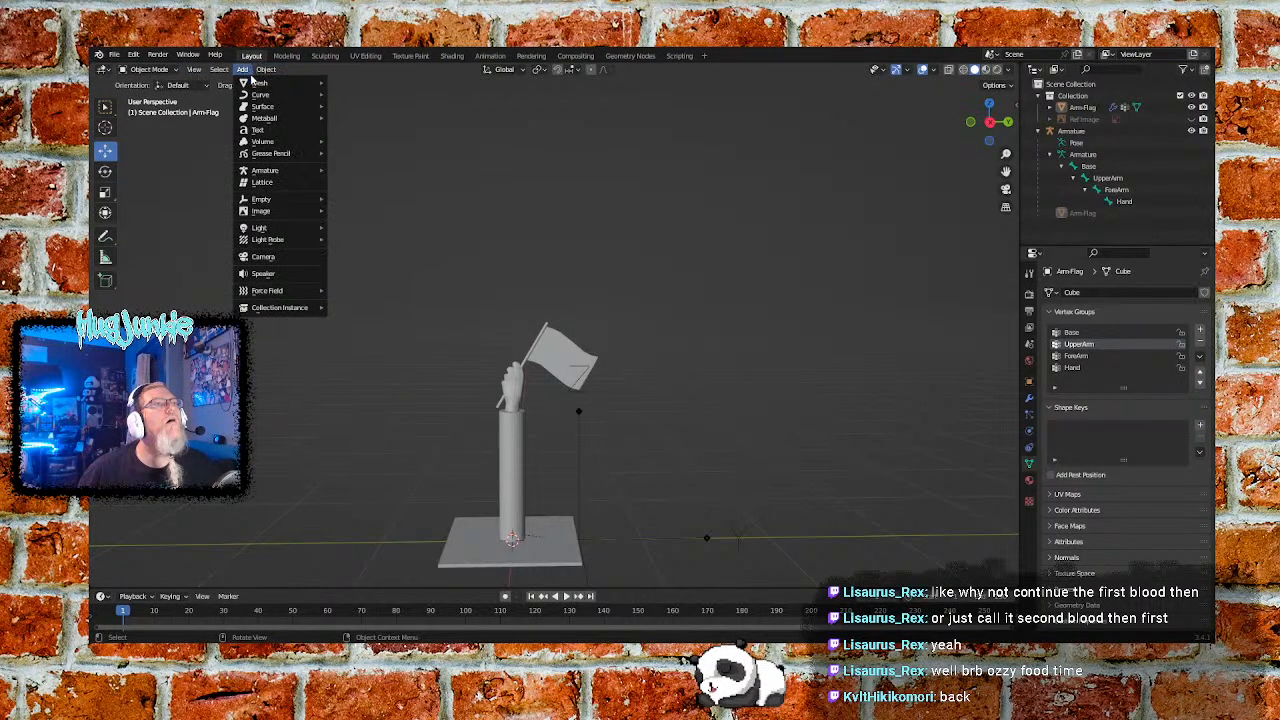
mouse_move(268, 70)
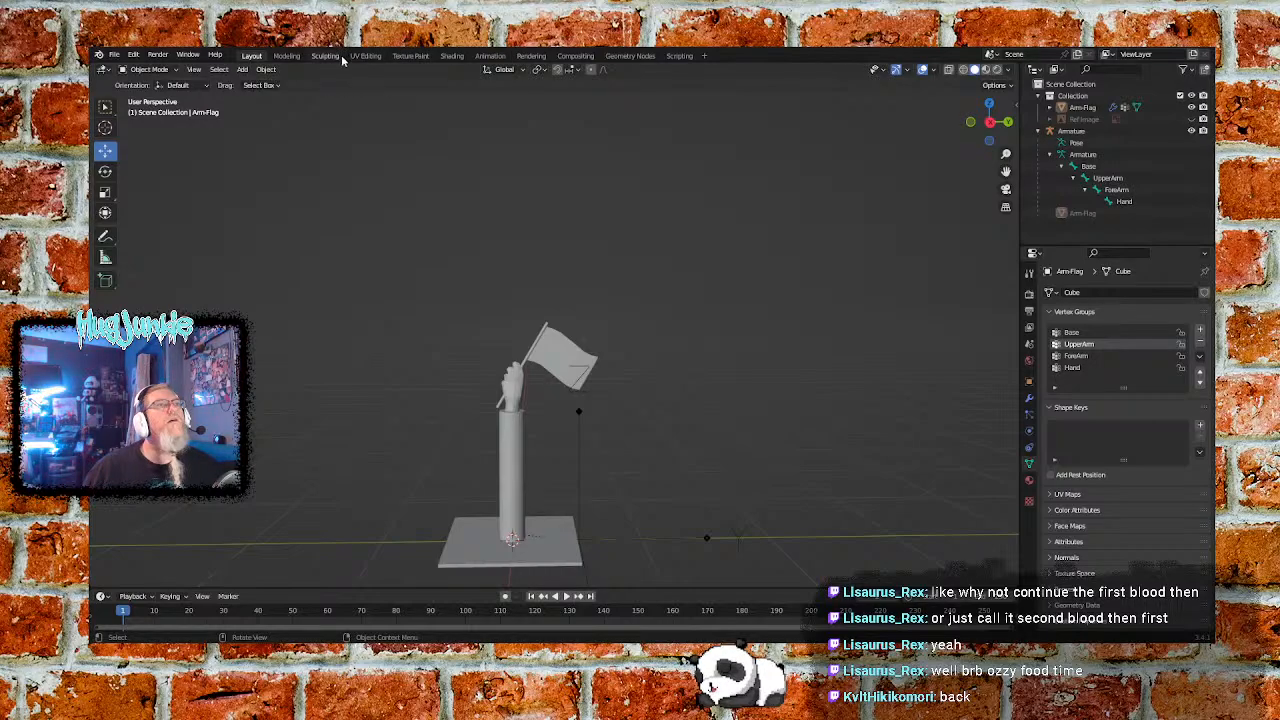
Inspect the arm-and-flag model and its material nodes up close in the Shading workspace
left_click(451, 55)
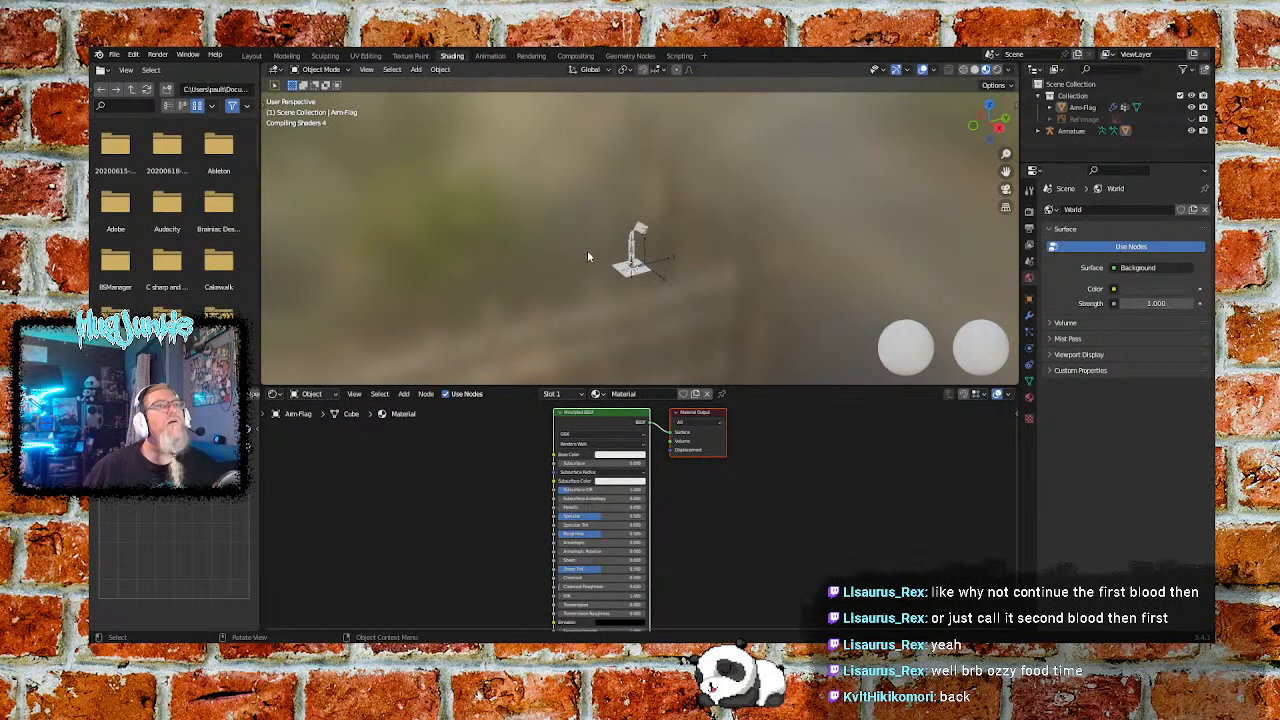
middle_click_drag(573, 273, 619, 292)
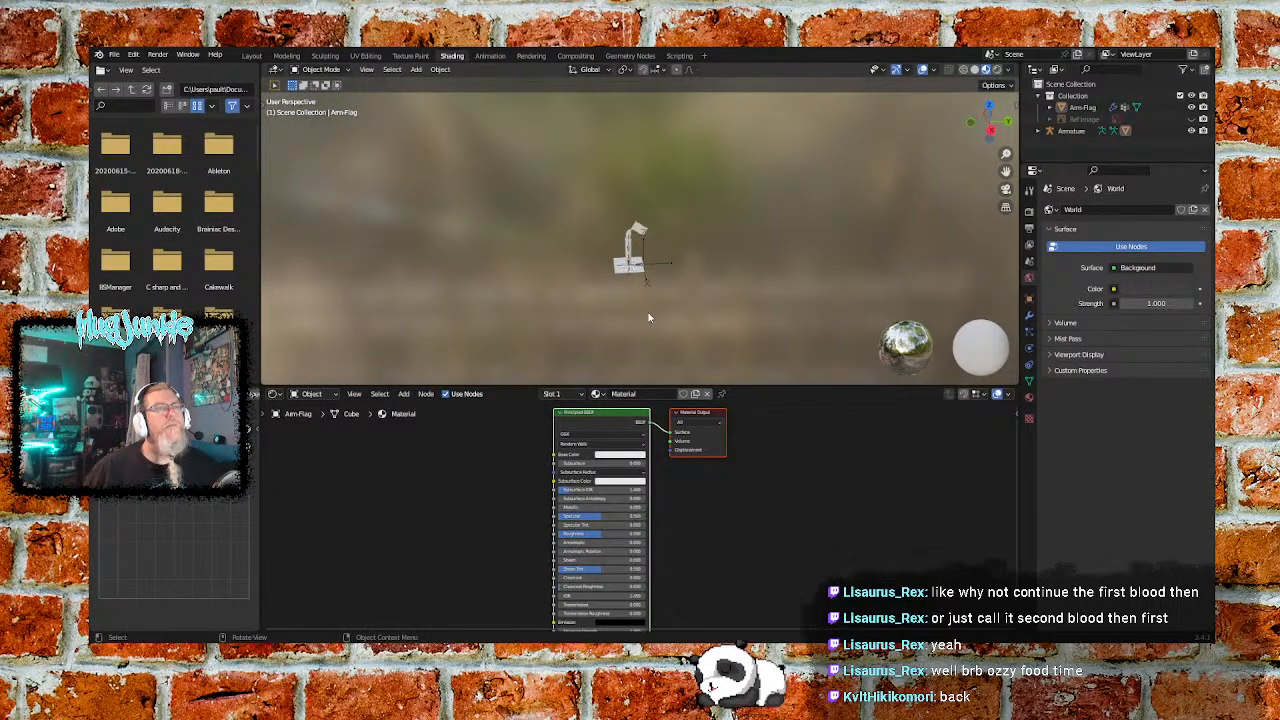
scroll(648, 317, "up", 4)
middle_click_drag(637, 217, 667, 266)
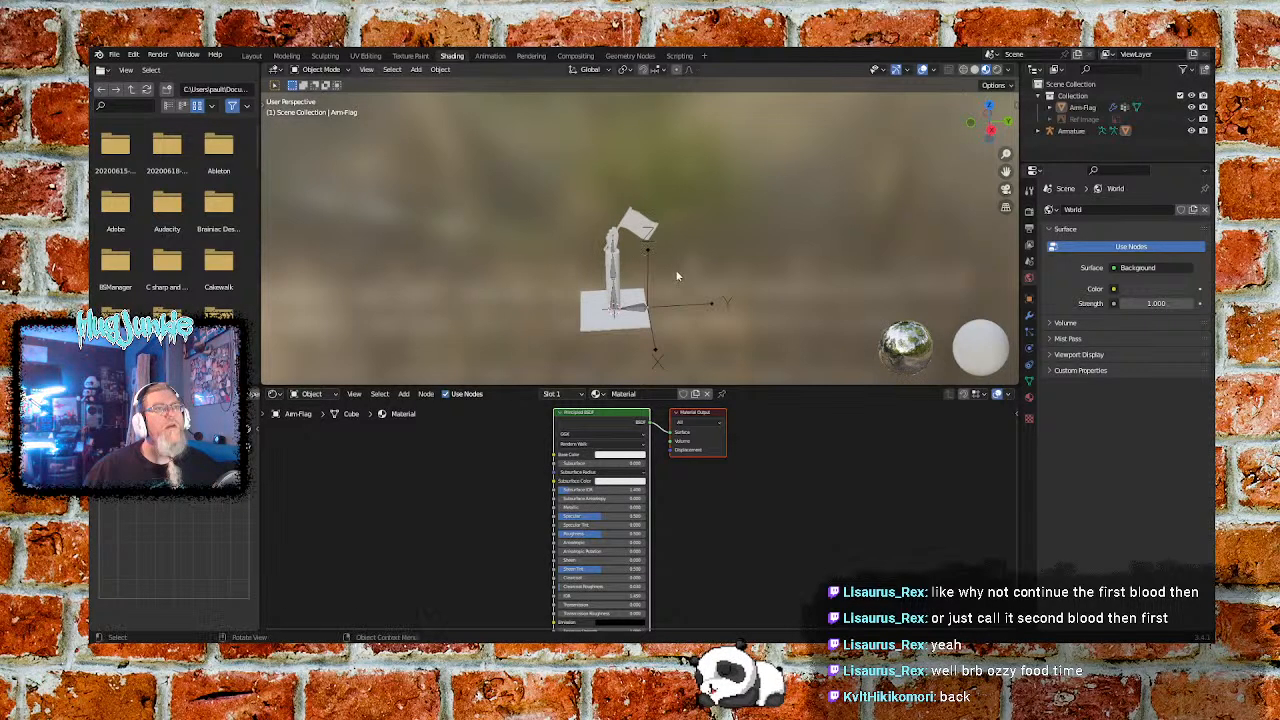
Look through the Texture Paint, Rendering, Compositing, Geometry Nodes and Scripting workspaces for a way to show the vertex colors
left_click(412, 56)
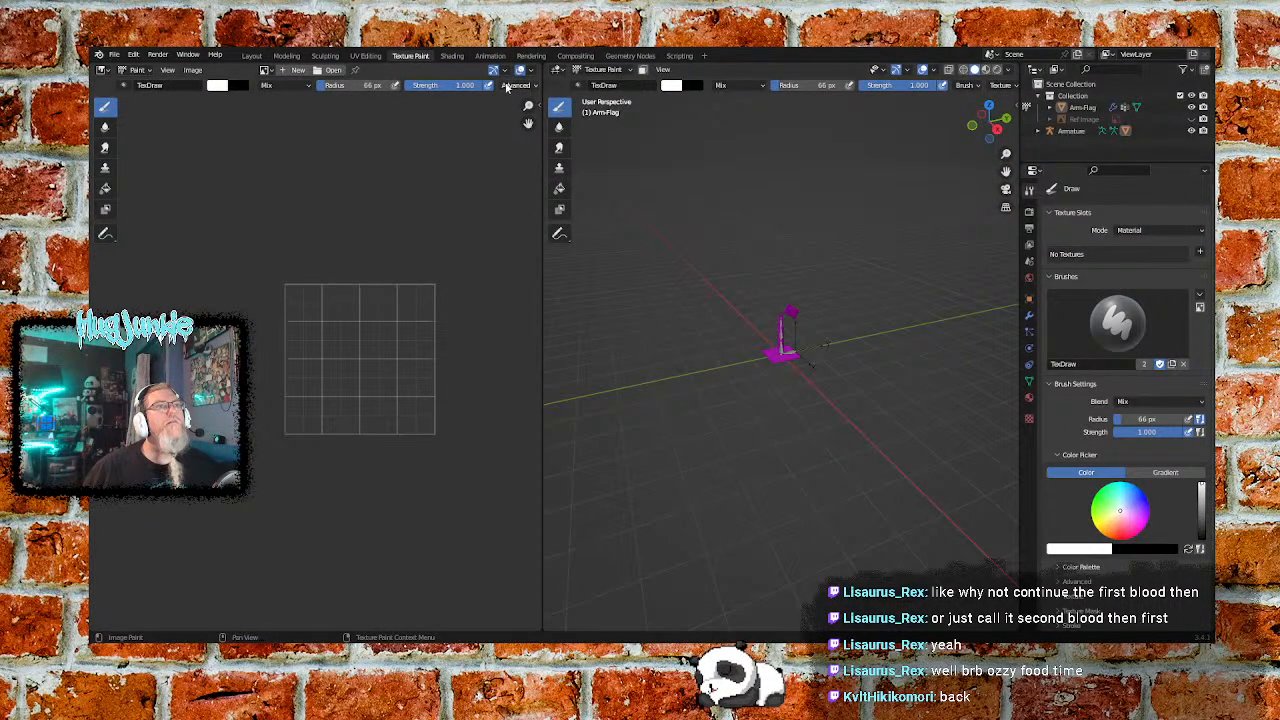
left_click(531, 56)
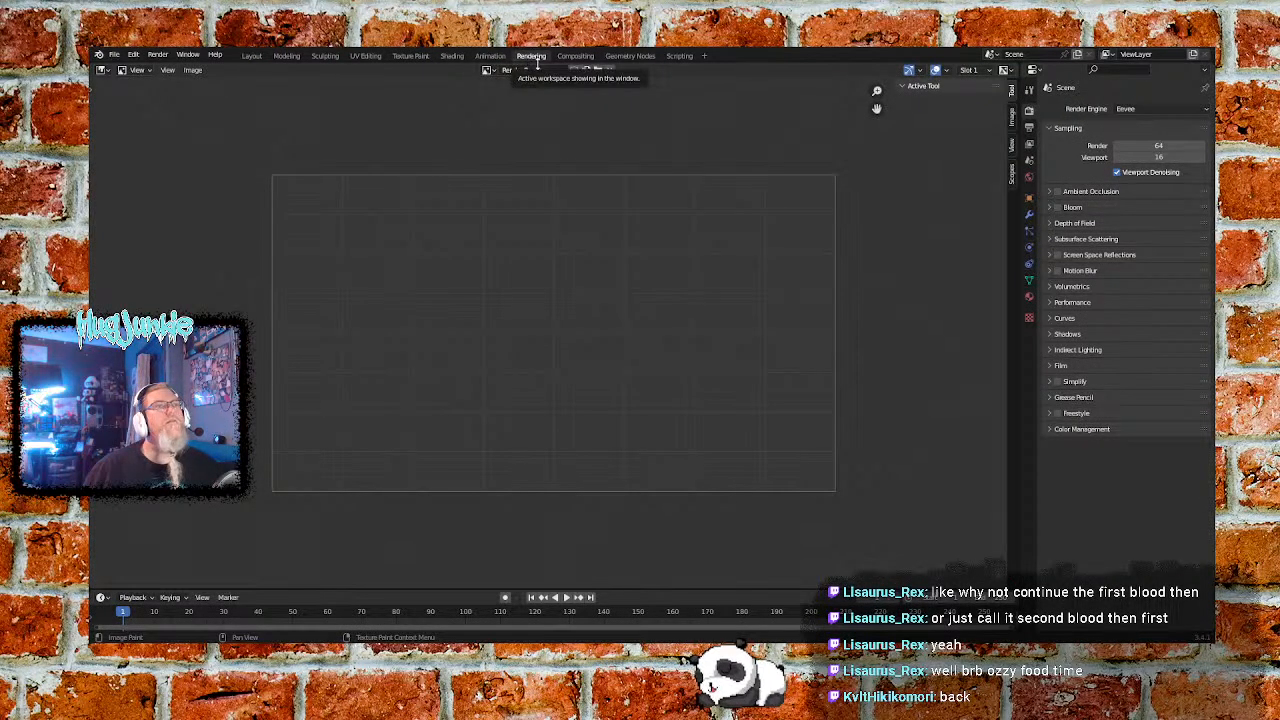
left_click(576, 56)
left_click(622, 56)
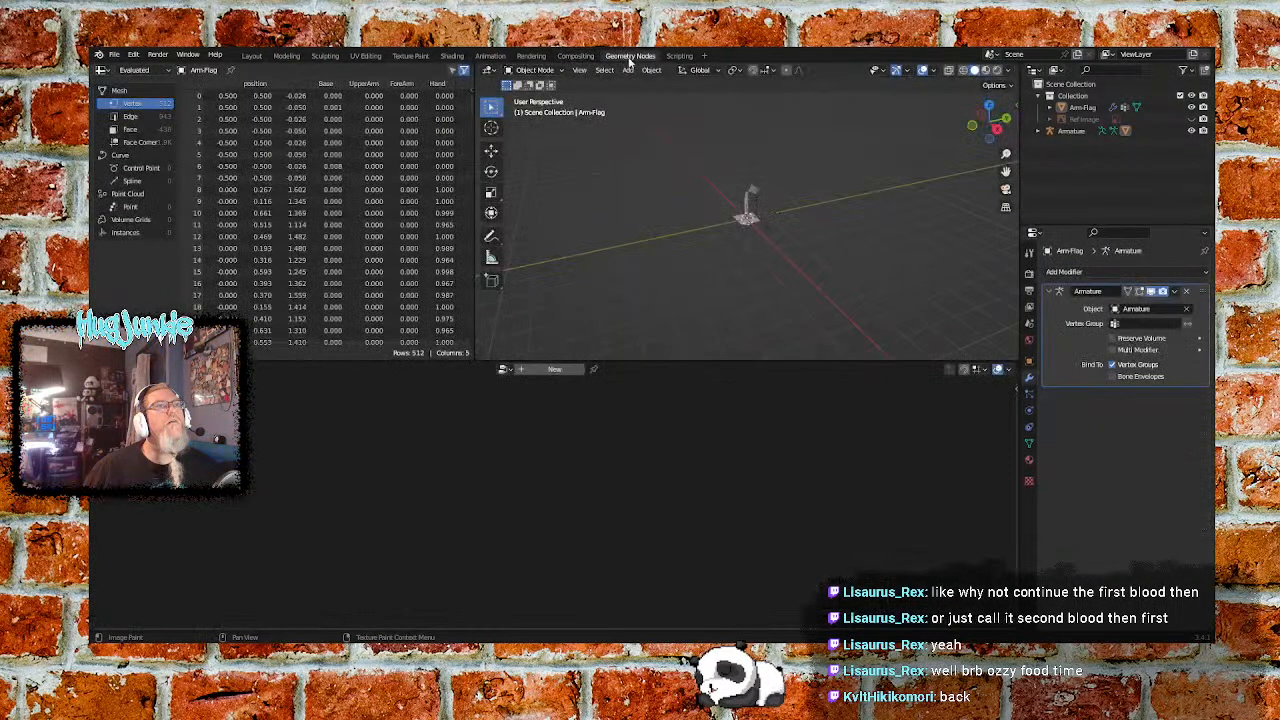
left_click(679, 56)
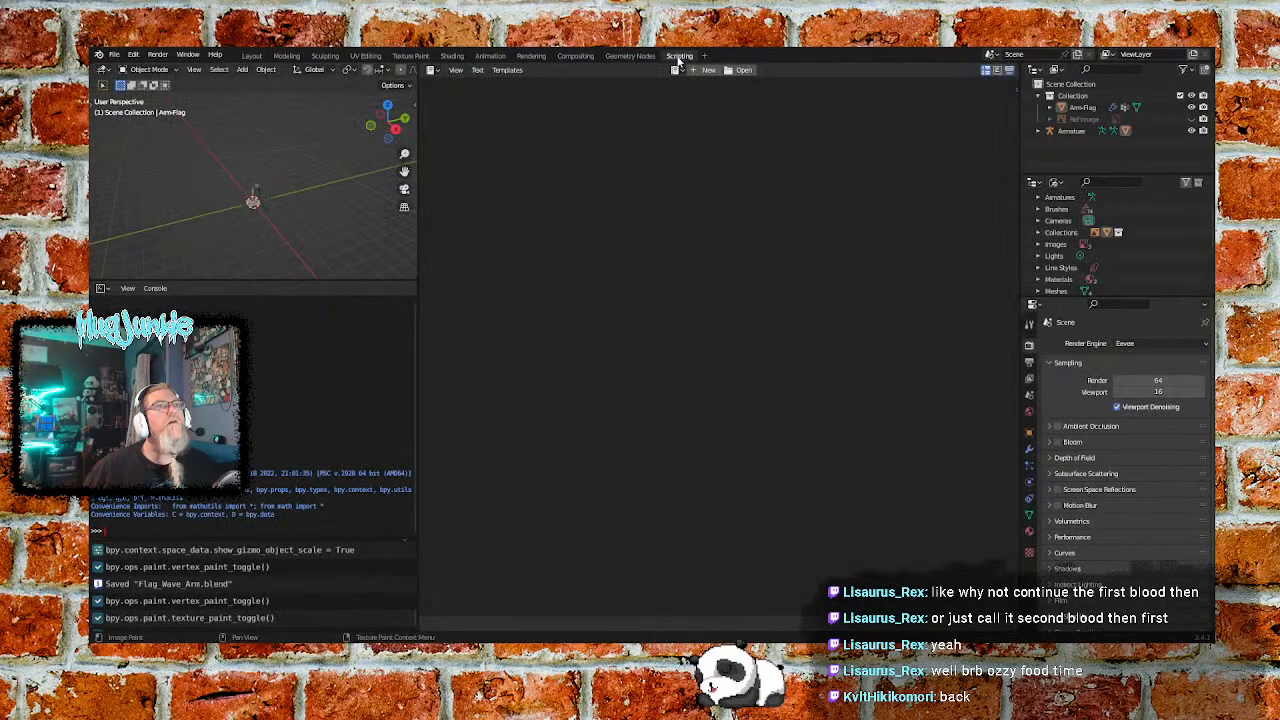
Check how the model appears in the Sculpting and Modeling workspaces, and return to the Layout workspace
left_click(325, 56)
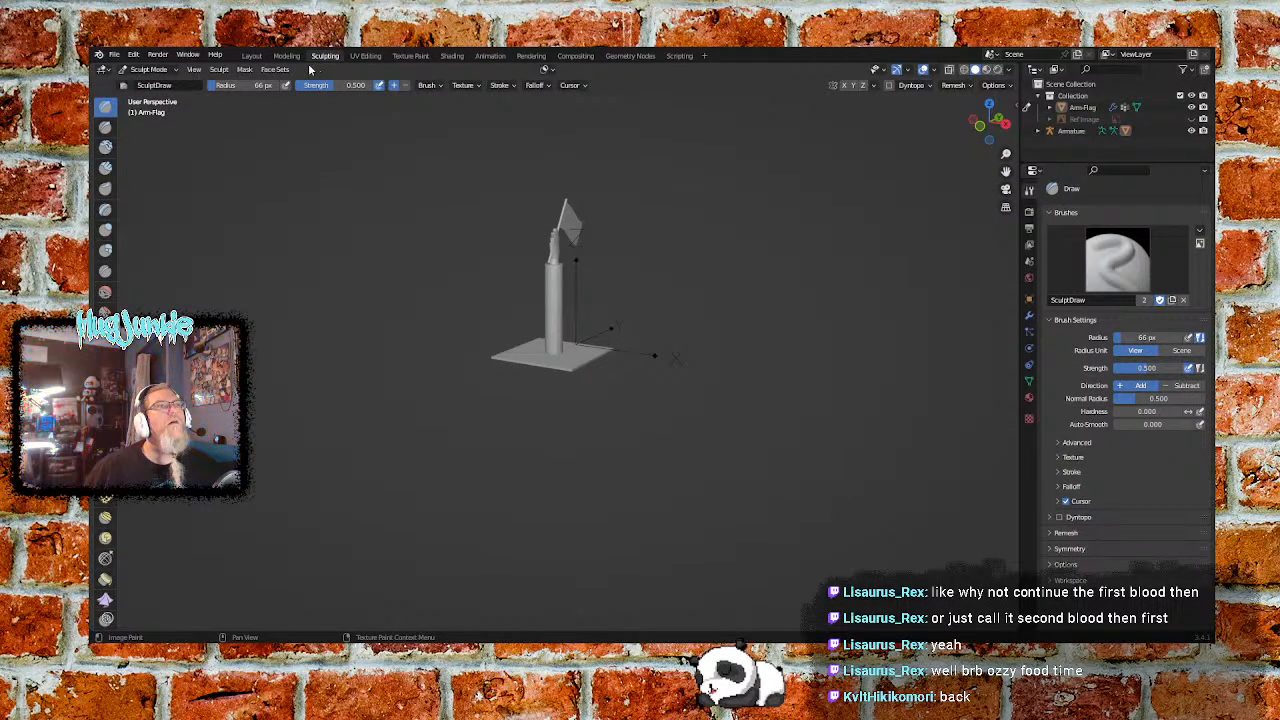
middle_click_drag(375, 105, 362, 320)
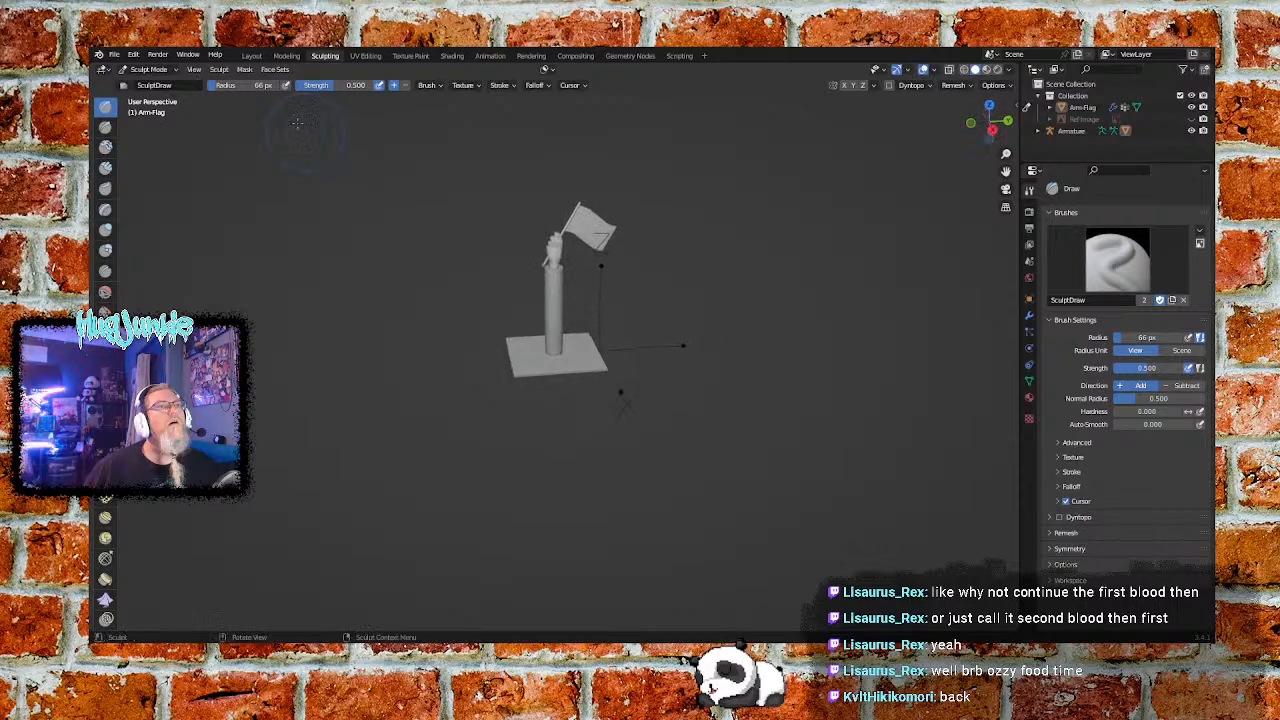
left_click(286, 56)
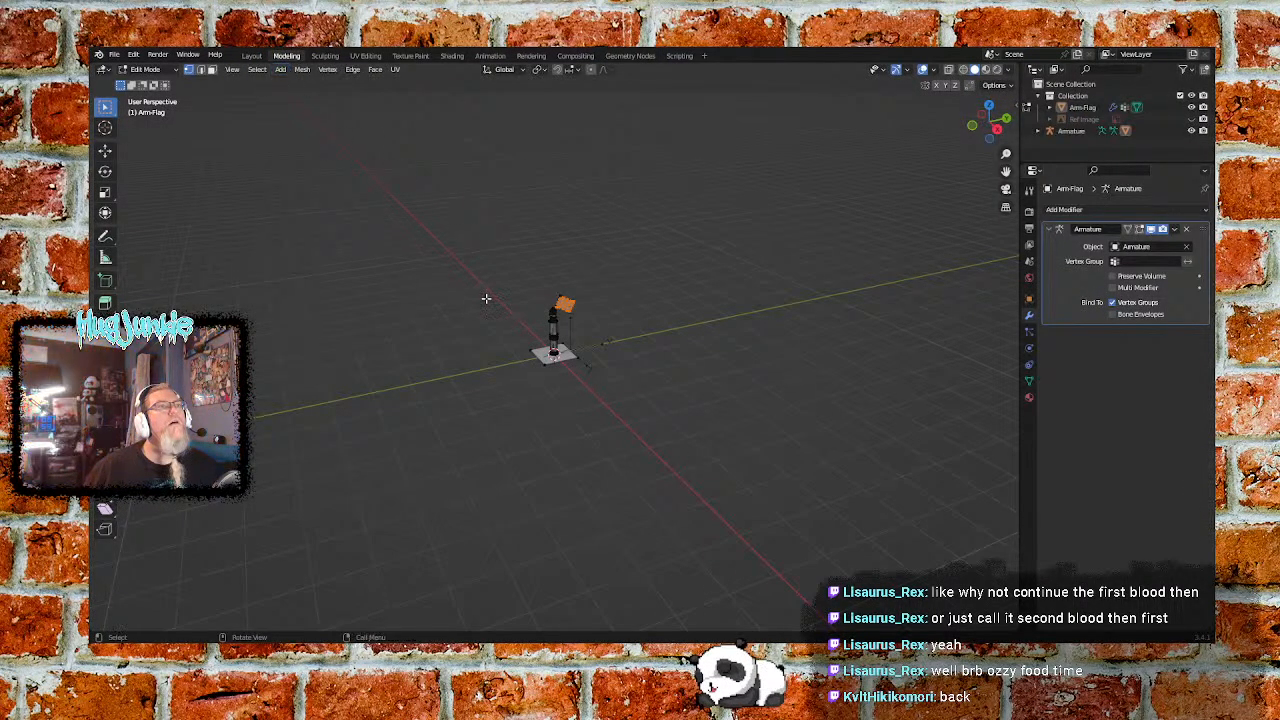
left_click(254, 56)
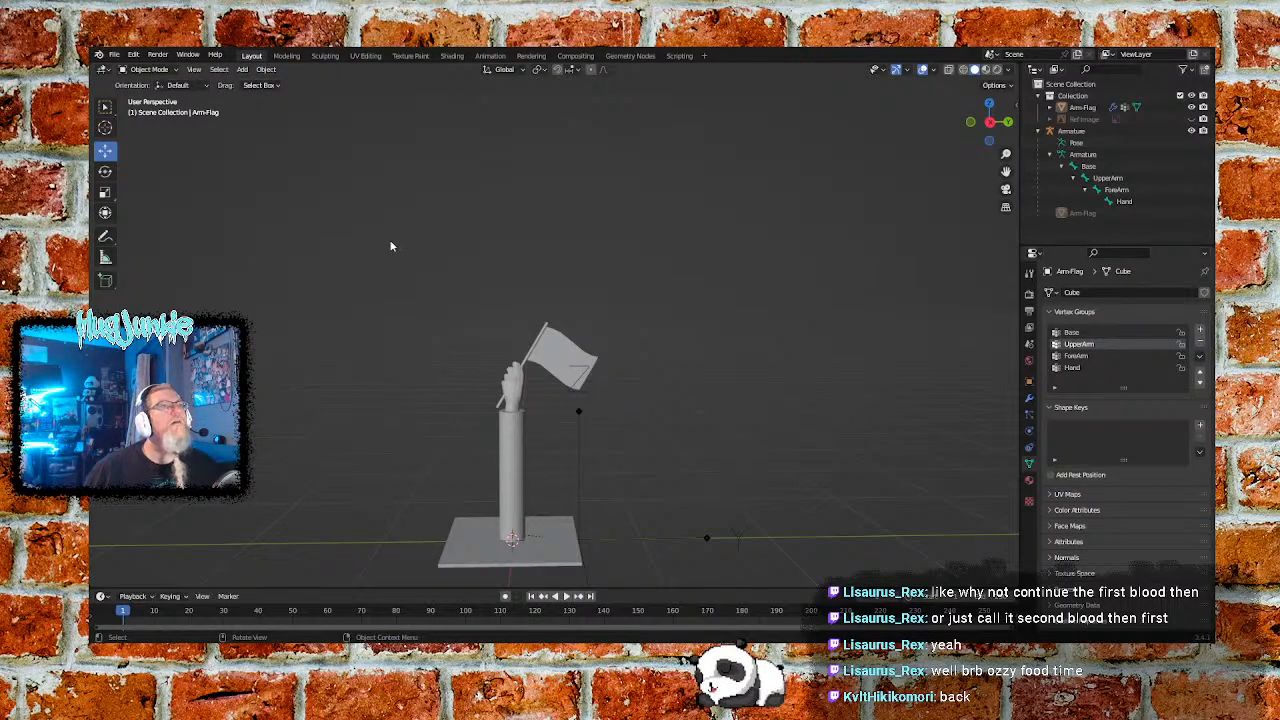
middle_click_drag(424, 341, 434, 371)
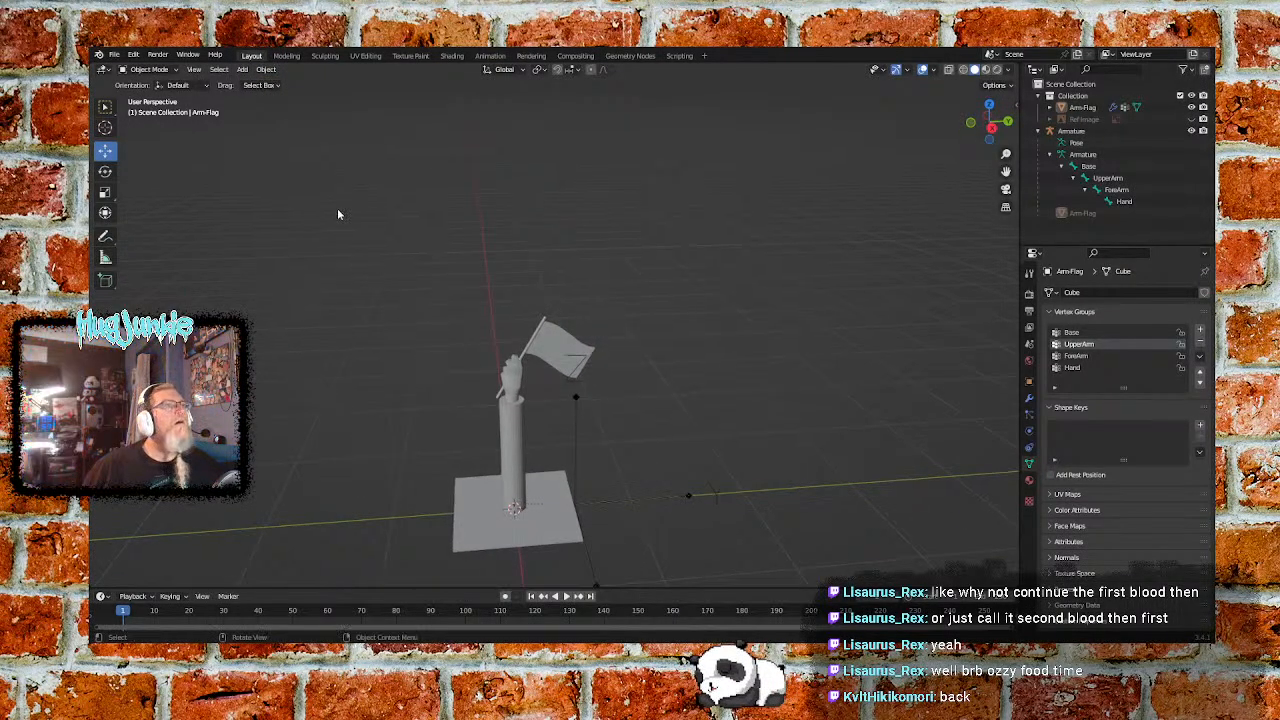
left_click(242, 69)
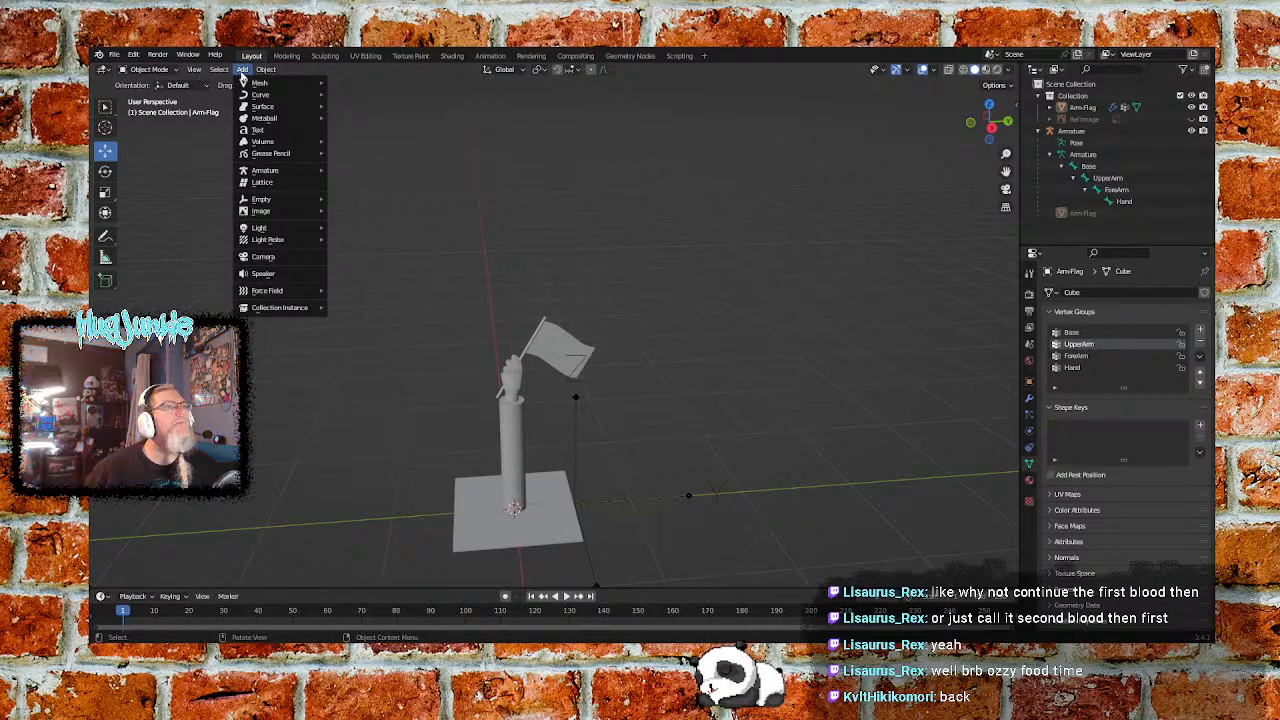
left_click(243, 70)
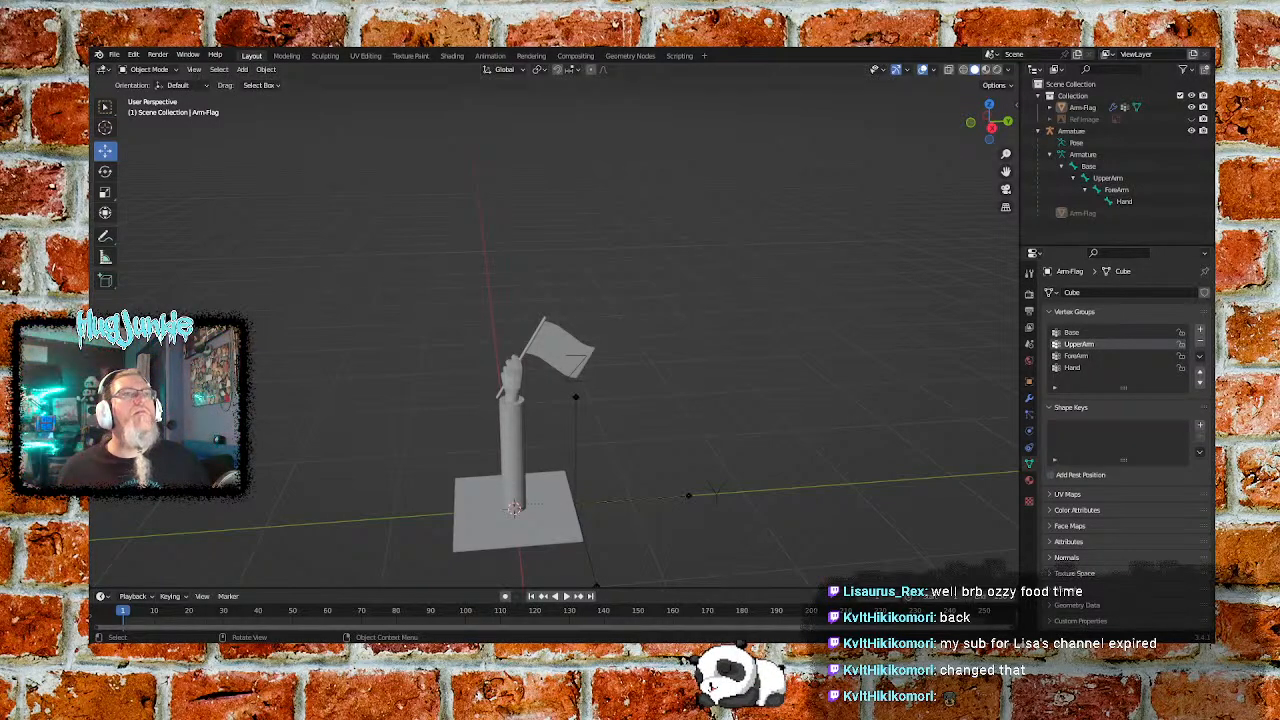
Set the solid viewport shading color to Attribute after trying Random and Texture, and view the colored arm-and-flag model
left_click(1009, 70)
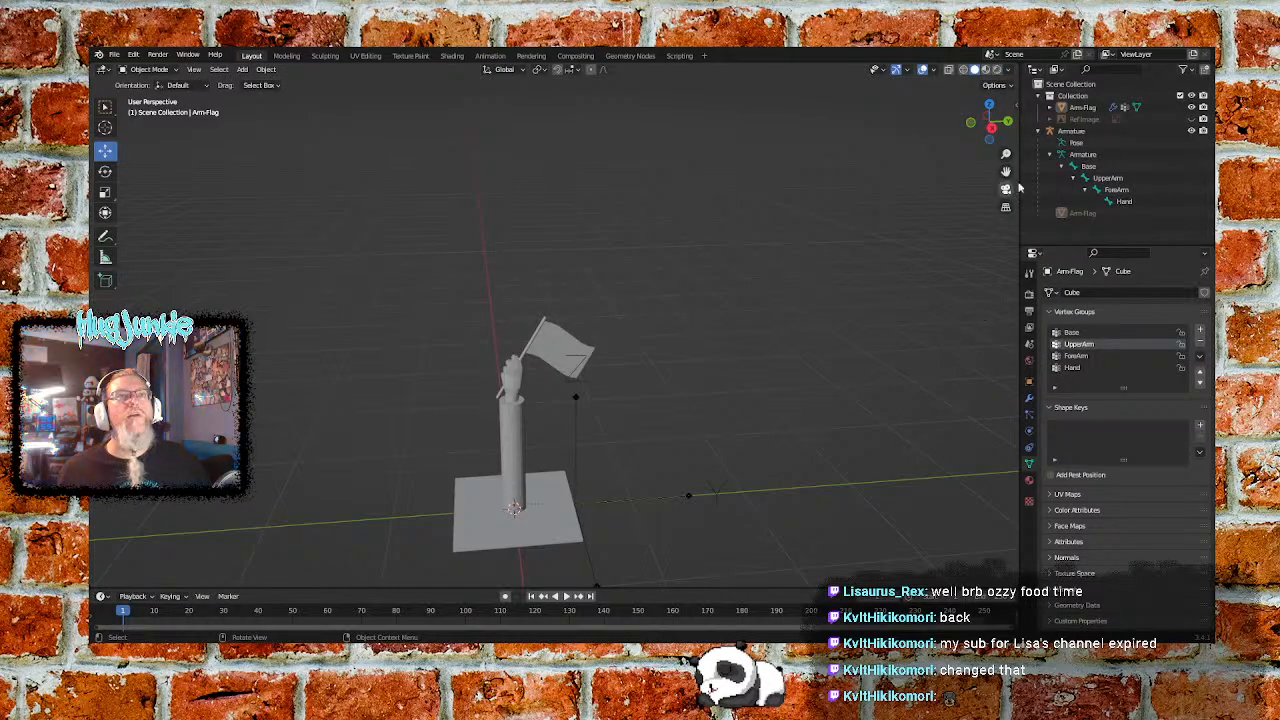
left_click(1008, 69)
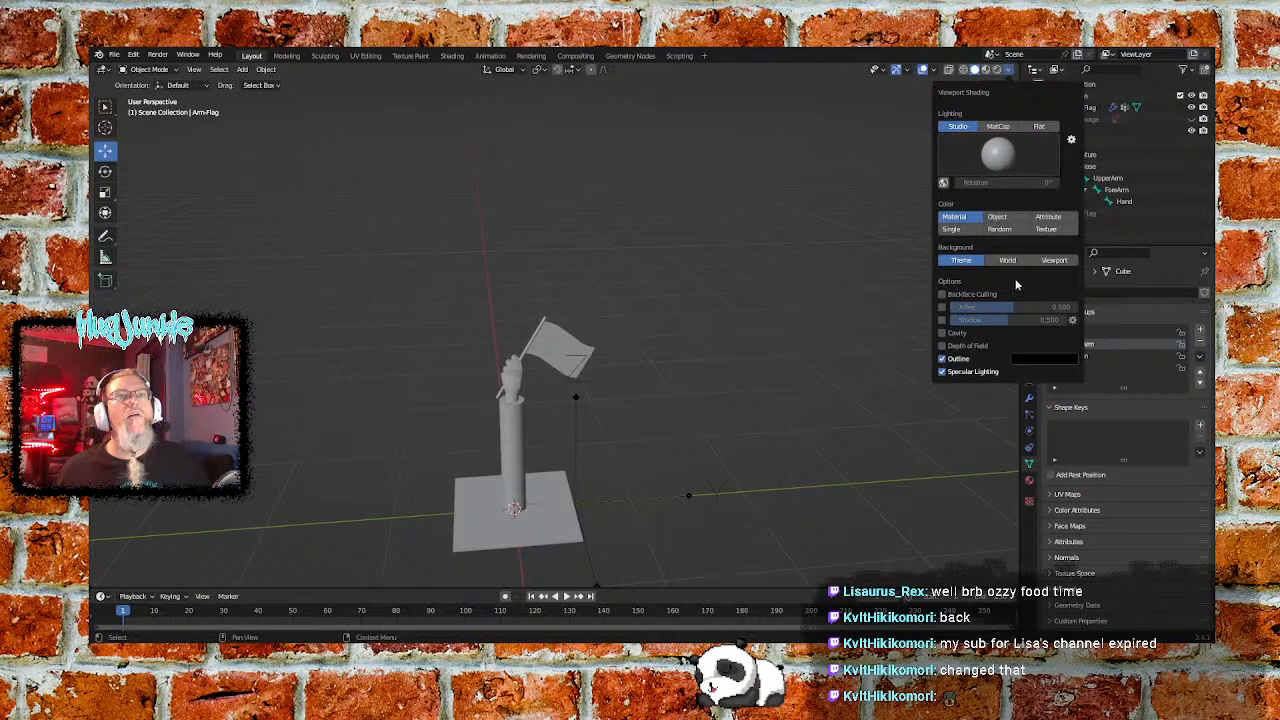
left_click(1048, 229)
left_click(999, 229)
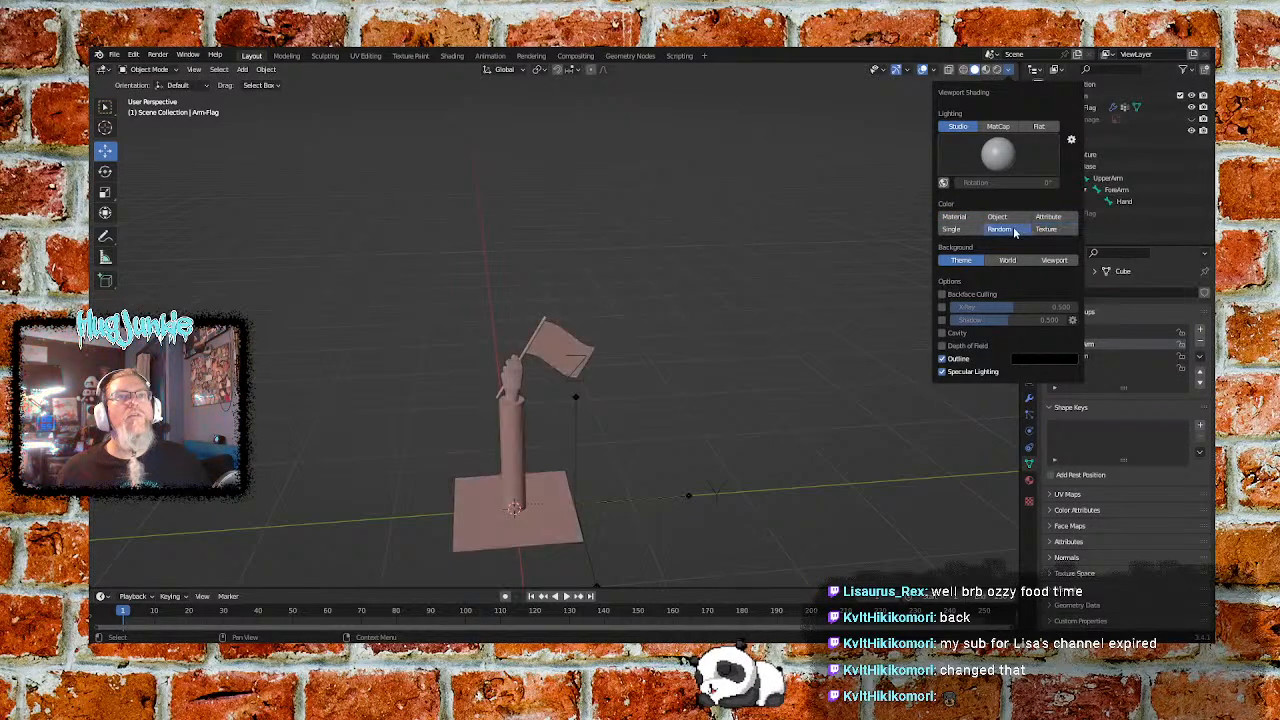
left_click(1045, 229)
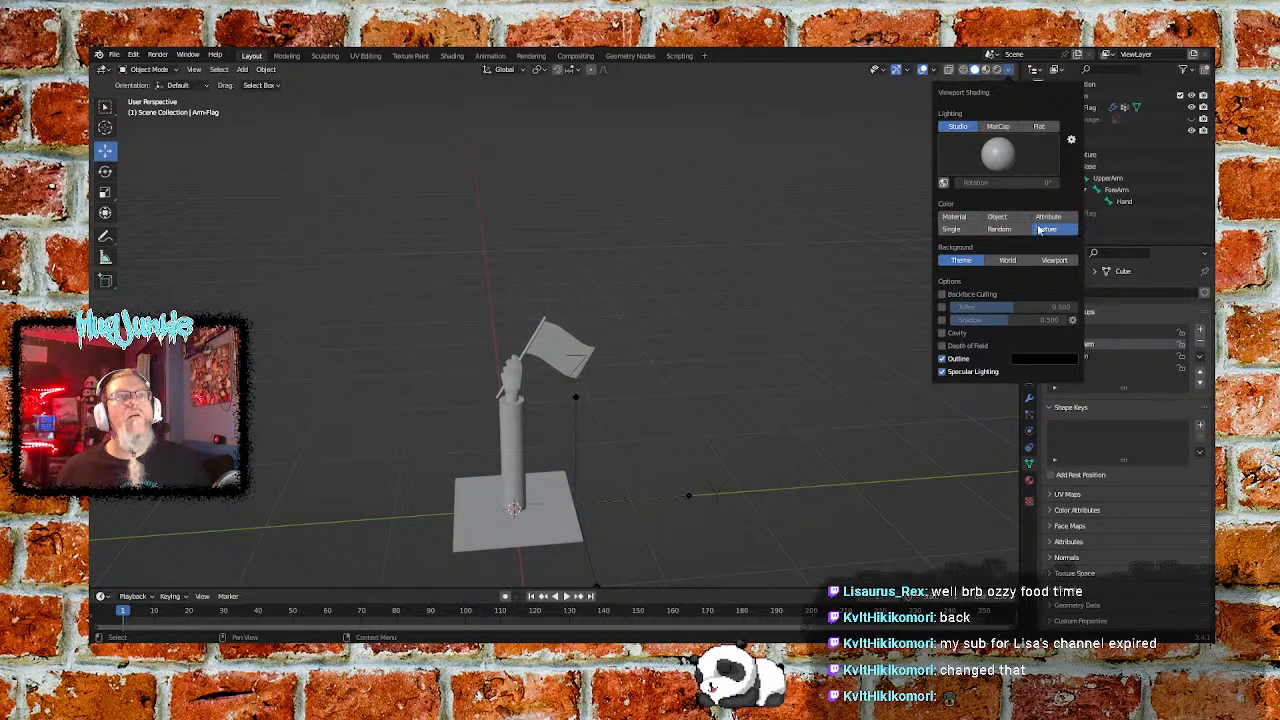
left_click(1047, 217)
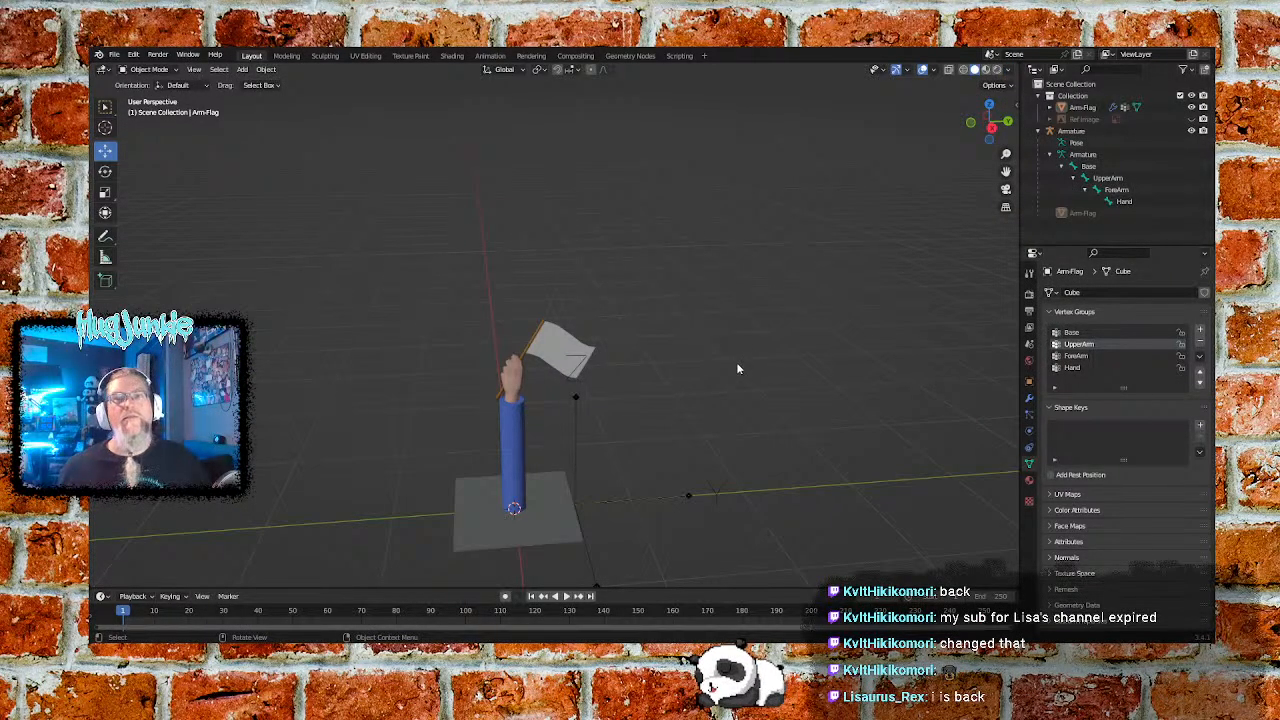
middle_click_drag(727, 378, 714, 406)
middle_click_drag(646, 457, 722, 398, "shift")
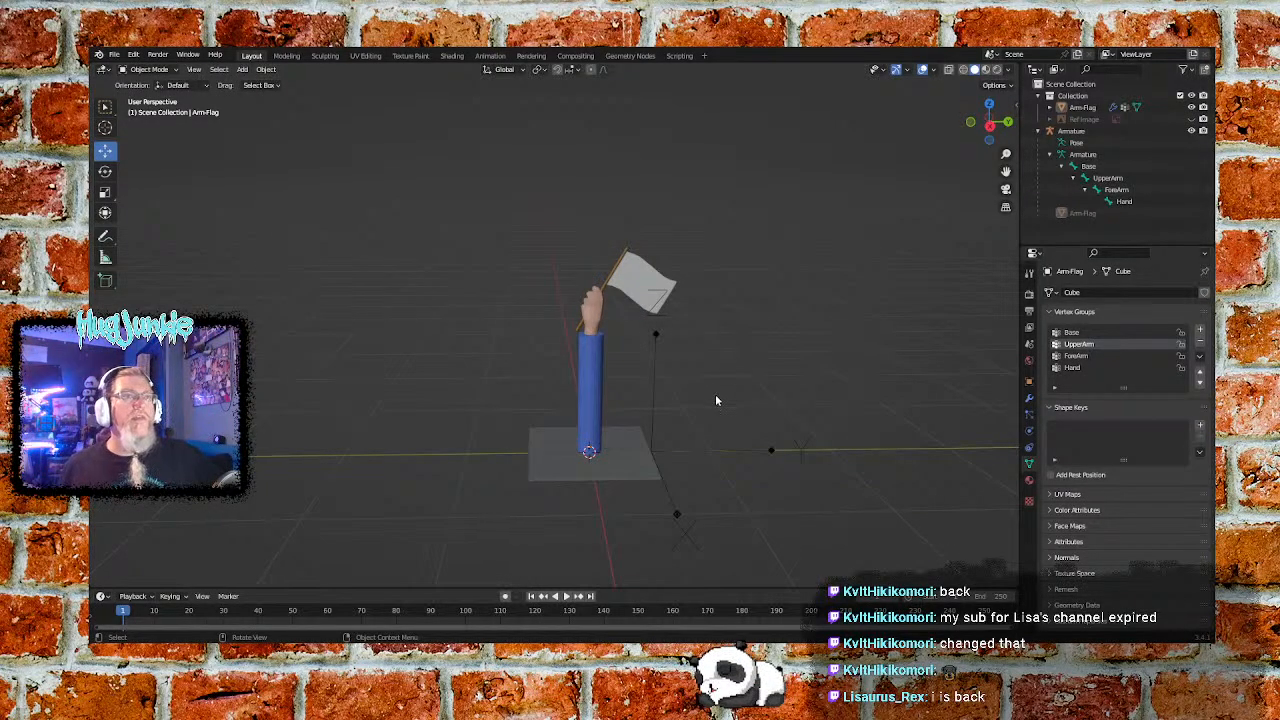
mouse_move(557, 380)
middle_mouse_down()
mouse_move(724, 345)
mouse_move(537, 361)
mouse_move(550, 368)
middle_mouse_up()
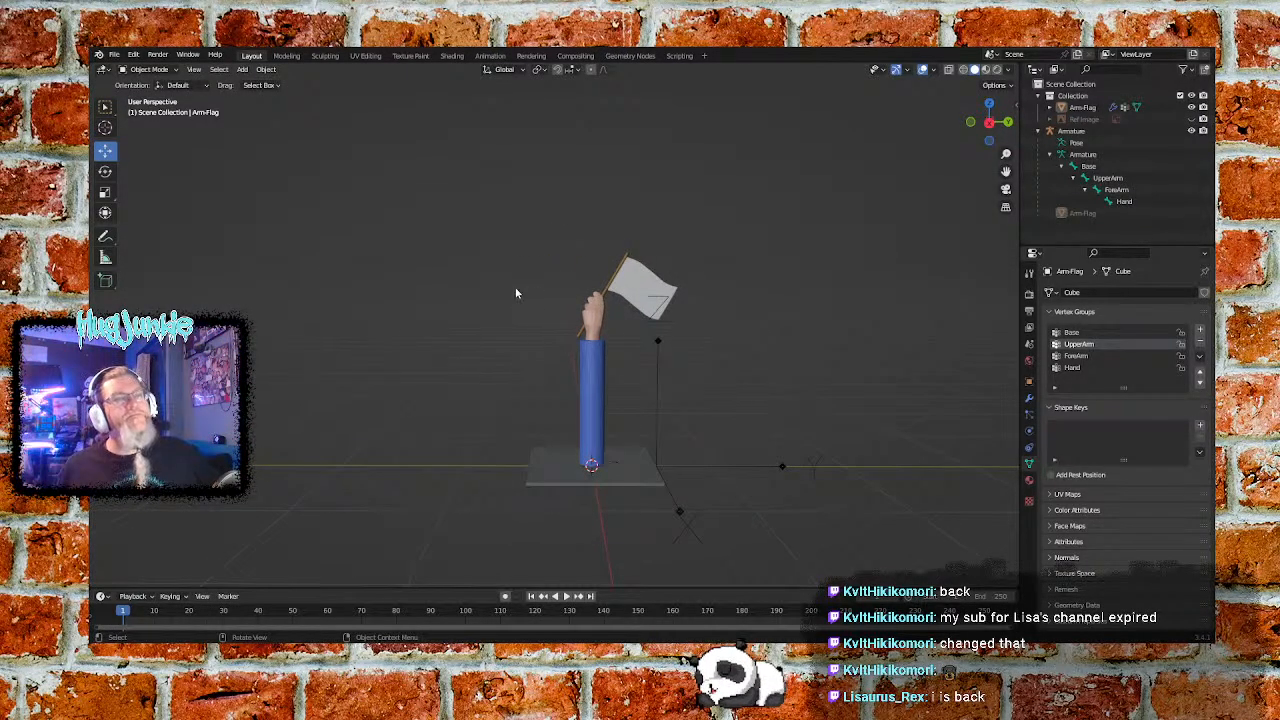
left_click(162, 69)
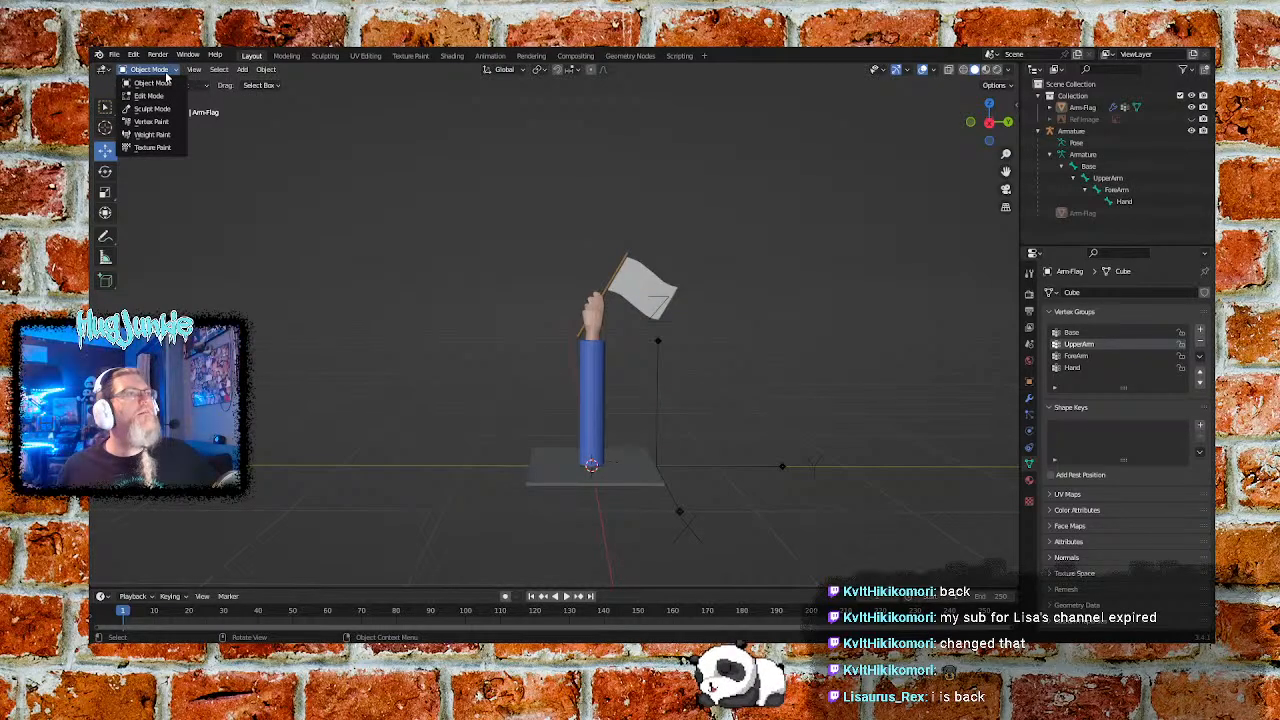
left_click(597, 444)
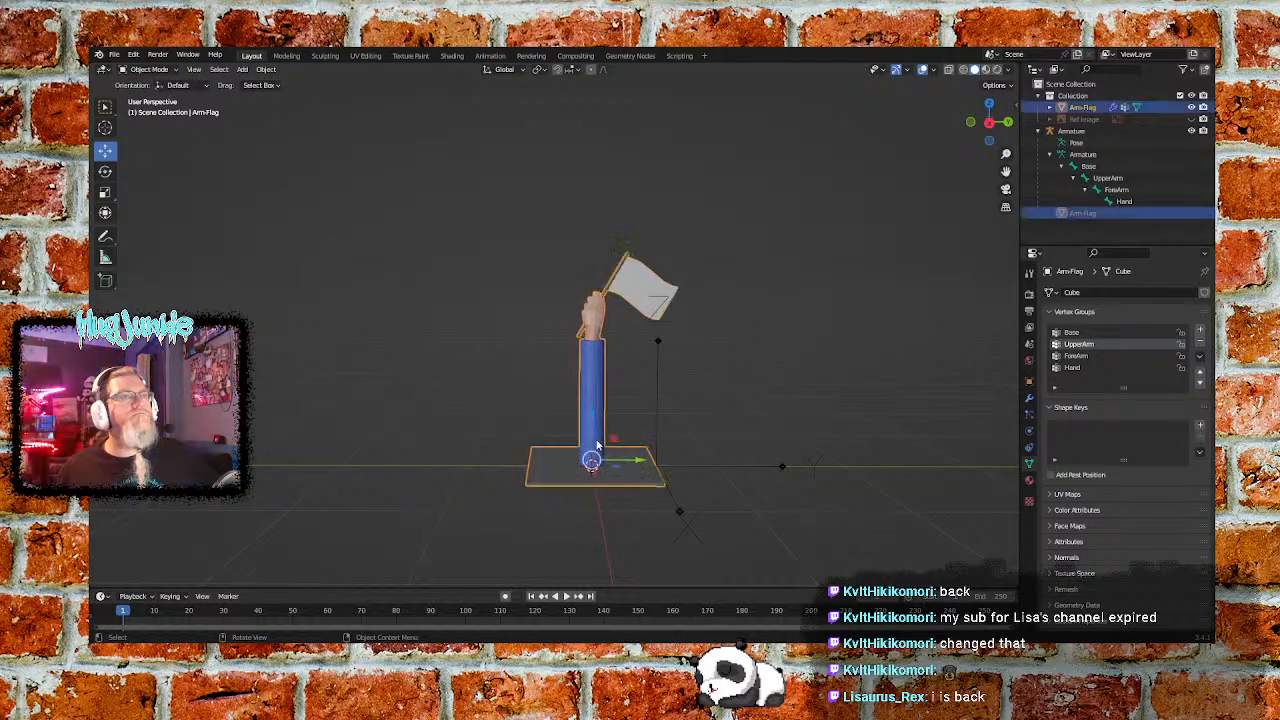
left_click(150, 69)
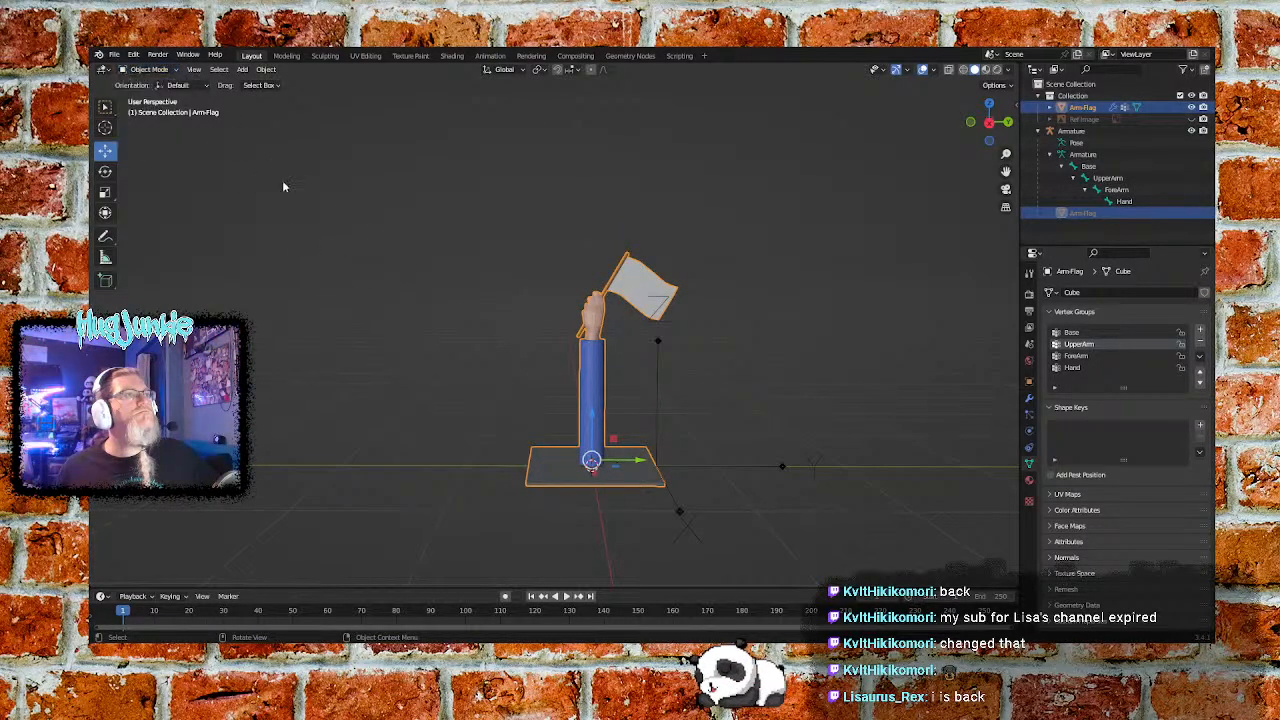
left_click(386, 266)
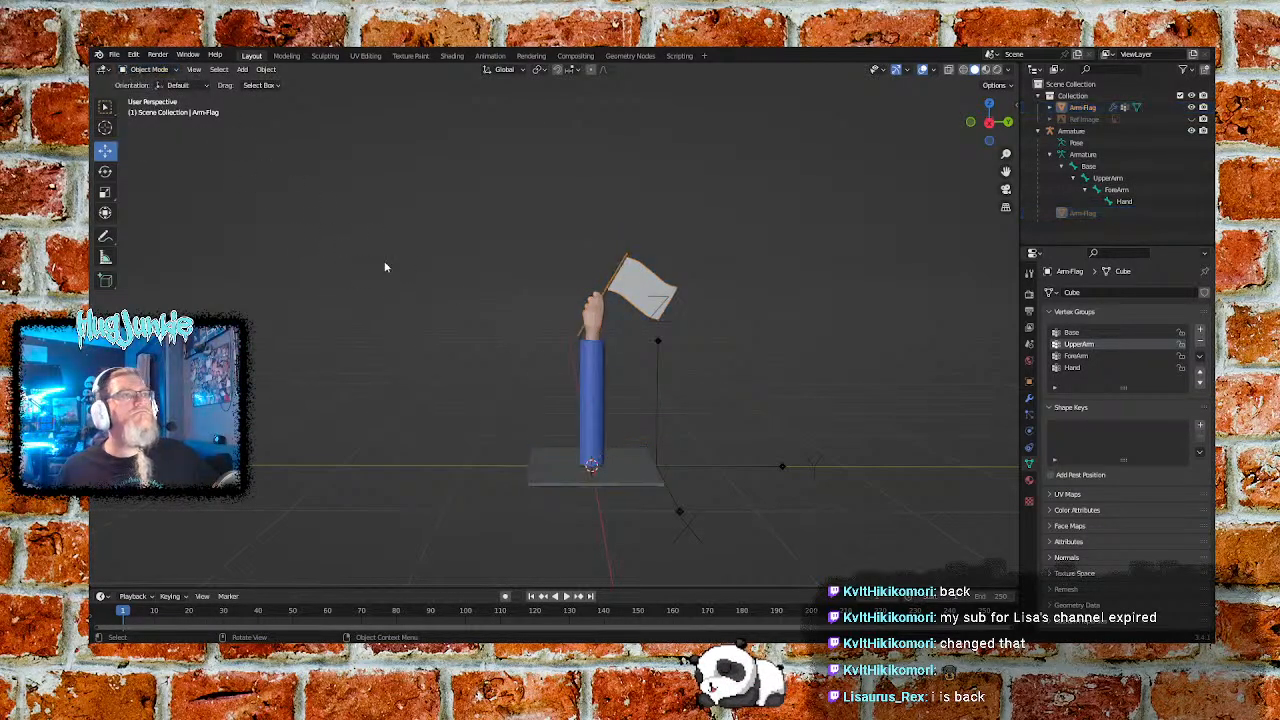
Turn on the display of bones in the viewport overlays
left_click(1010, 70)
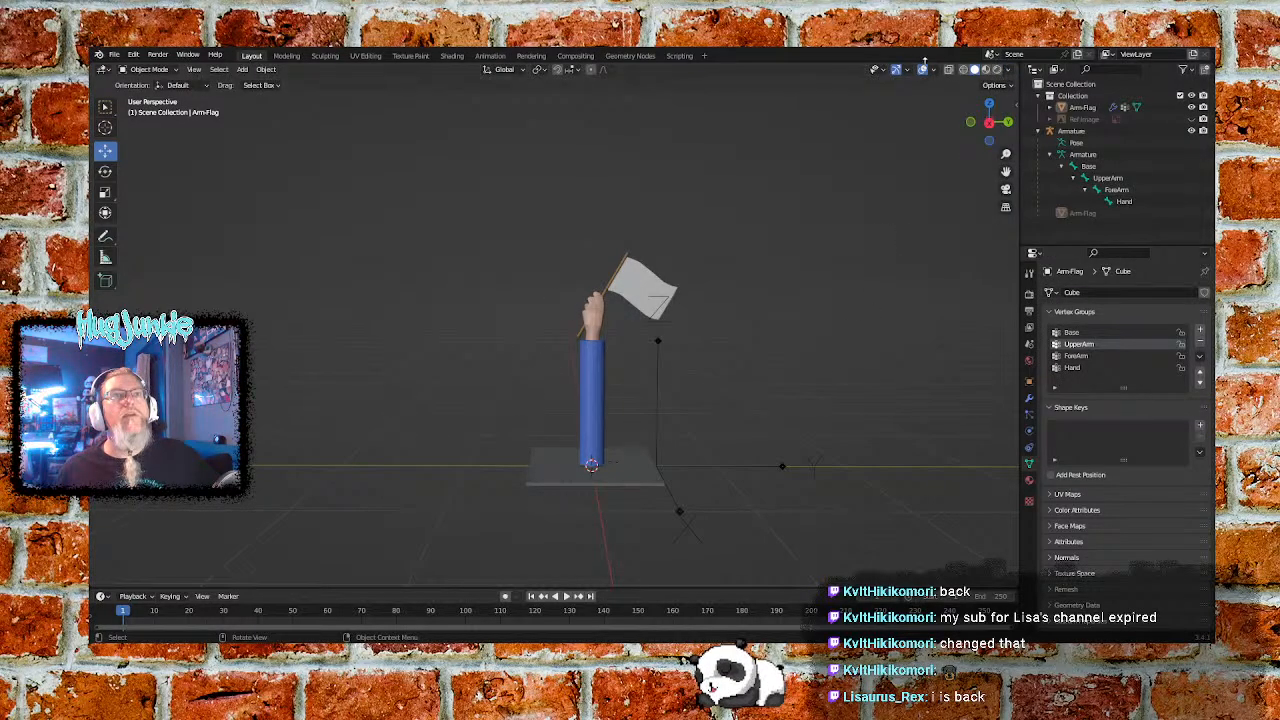
left_click(932, 70)
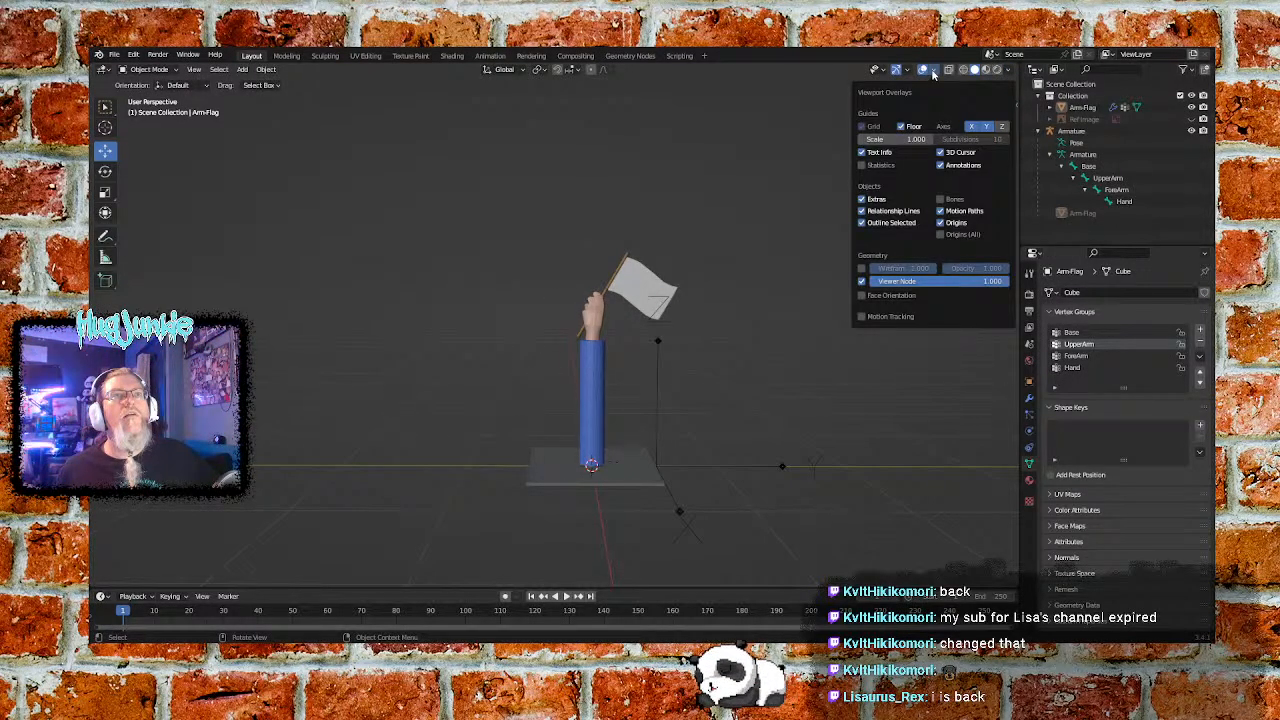
left_click(940, 199)
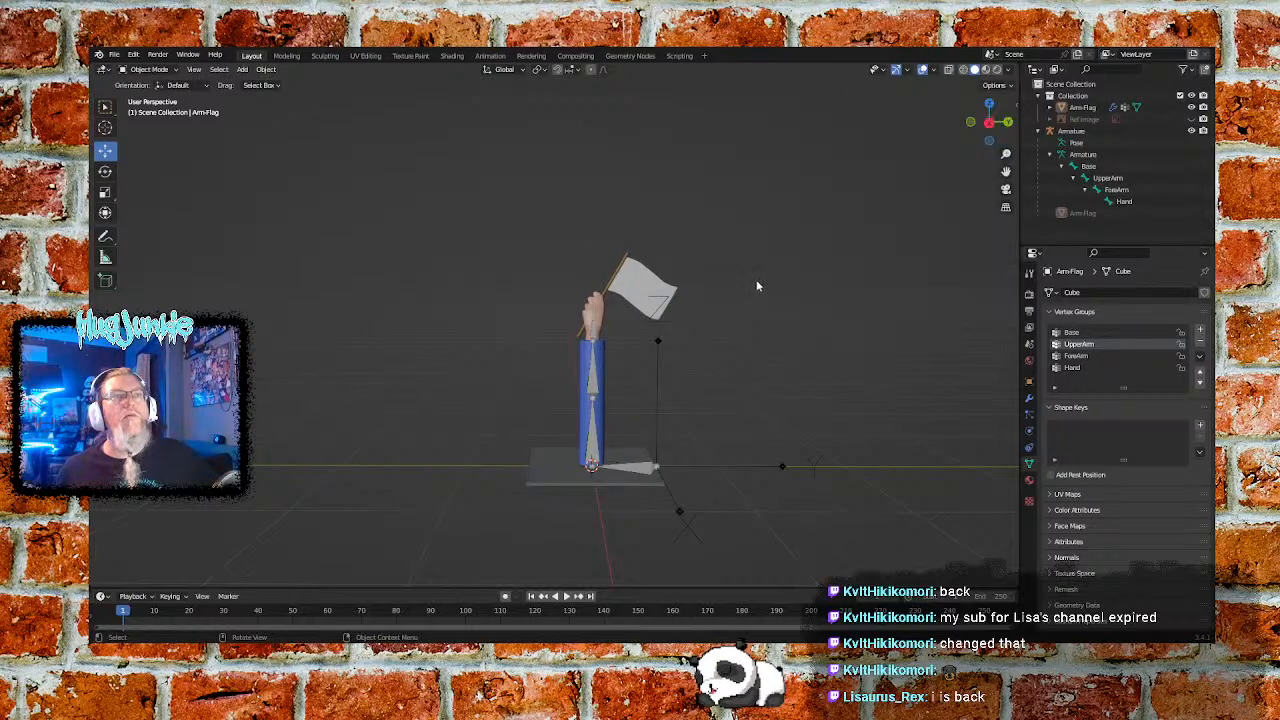
left_click(645, 468)
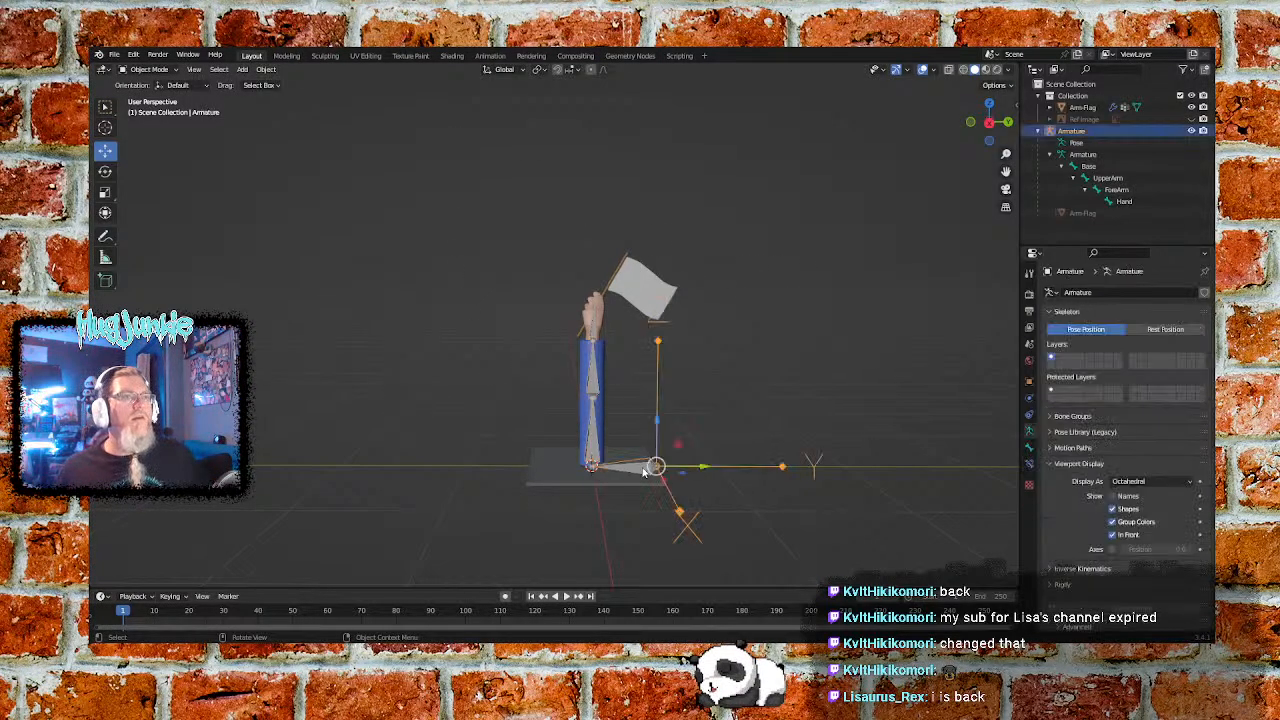
left_click(559, 477, "shift")
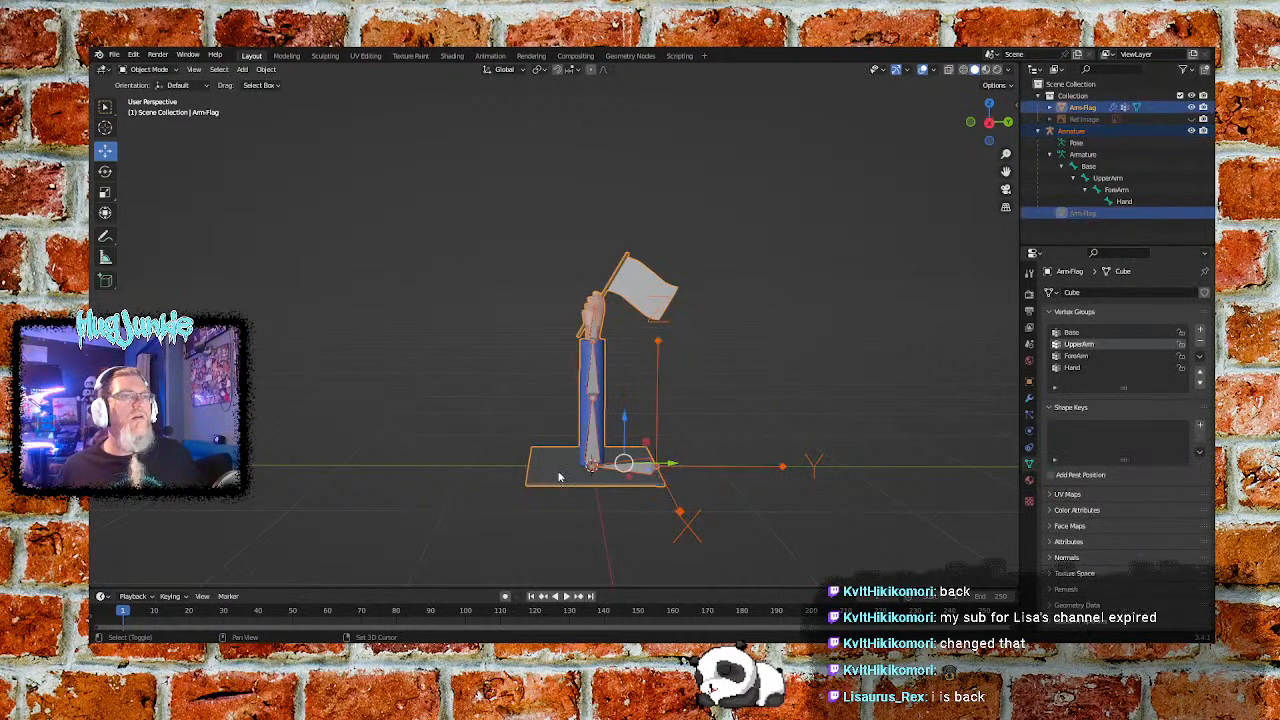
left_click(150, 69)
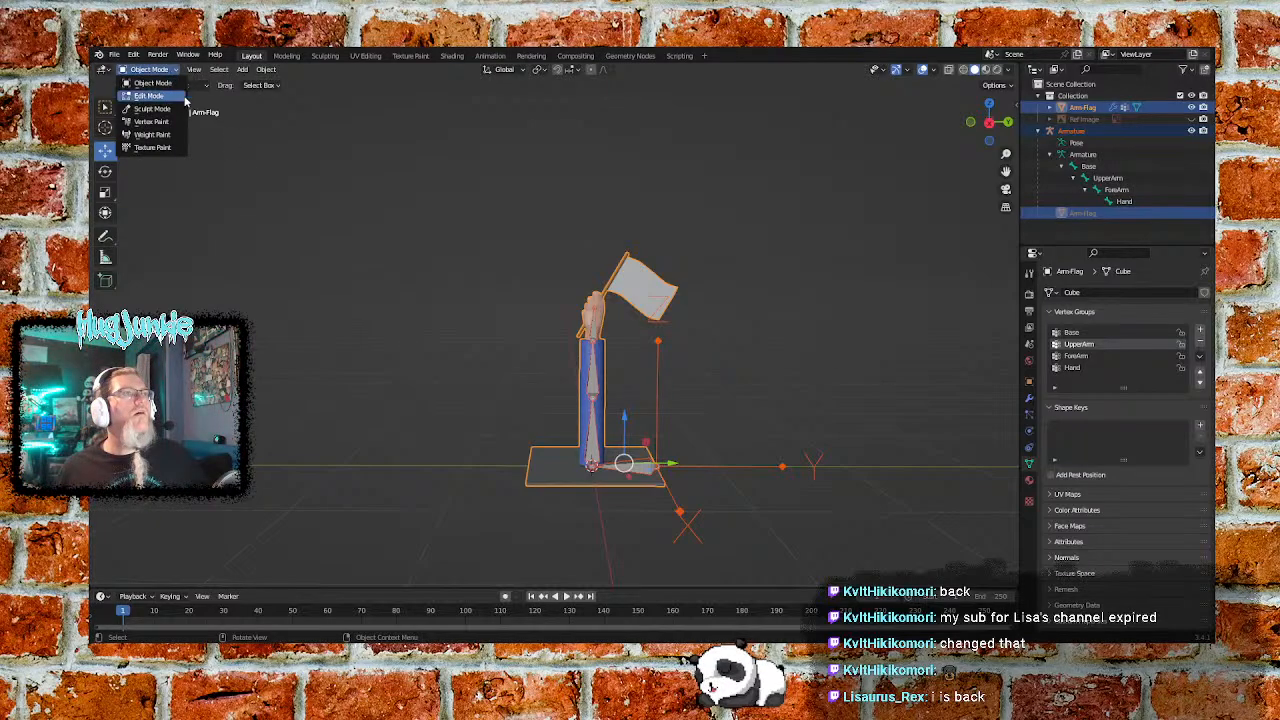
left_click(553, 405)
Select the arm-and-flag model, add the armature to the selection as the active object, and switch to Pose Mode
left_click(550, 464)
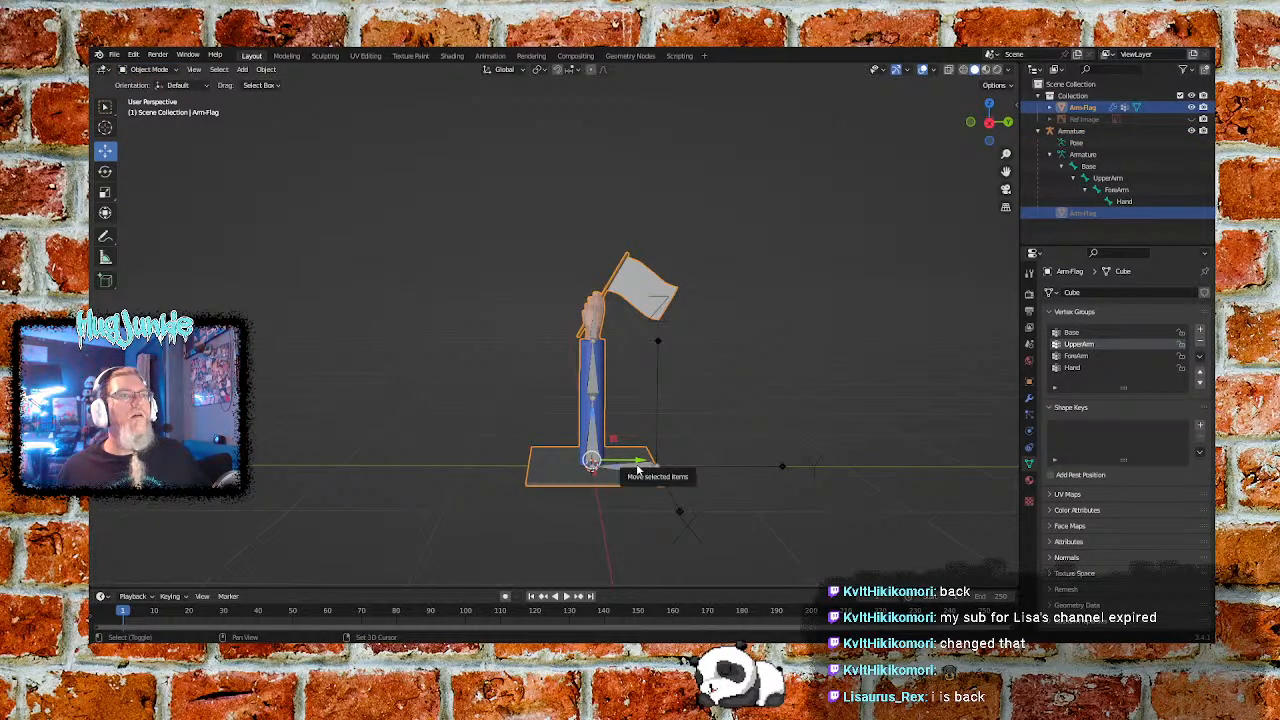
left_click(632, 465, "shift")
left_click(148, 69)
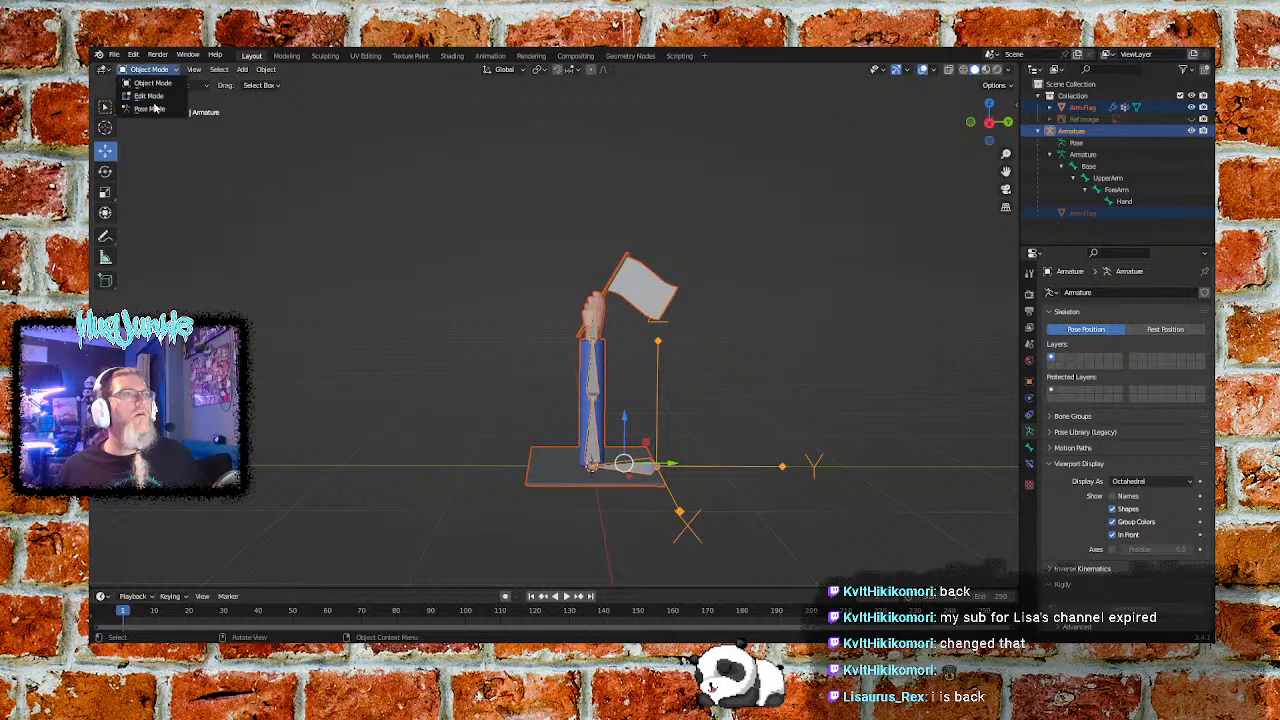
left_click(145, 108)
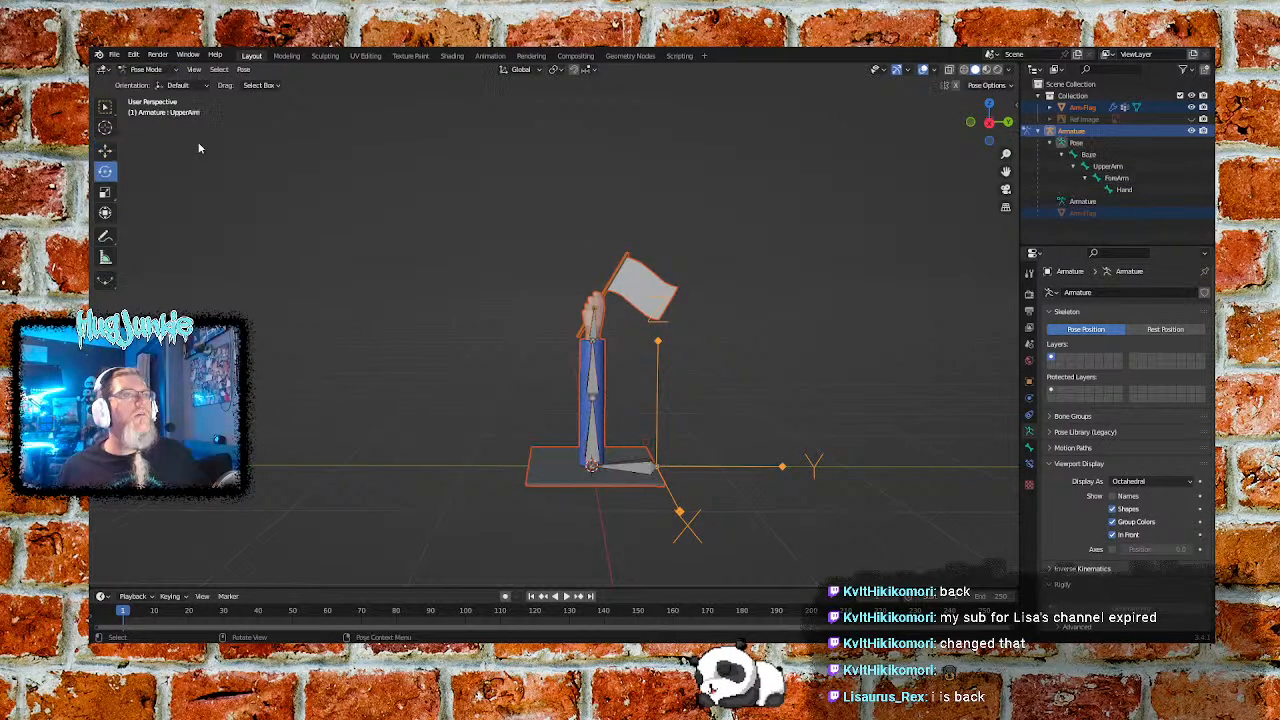
Test the rig by rotating the ForeArm, UpperArm and Hand bones to bend the arm and tilt the flag
left_click(595, 390)
left_click_drag(630, 375, 600, 362)
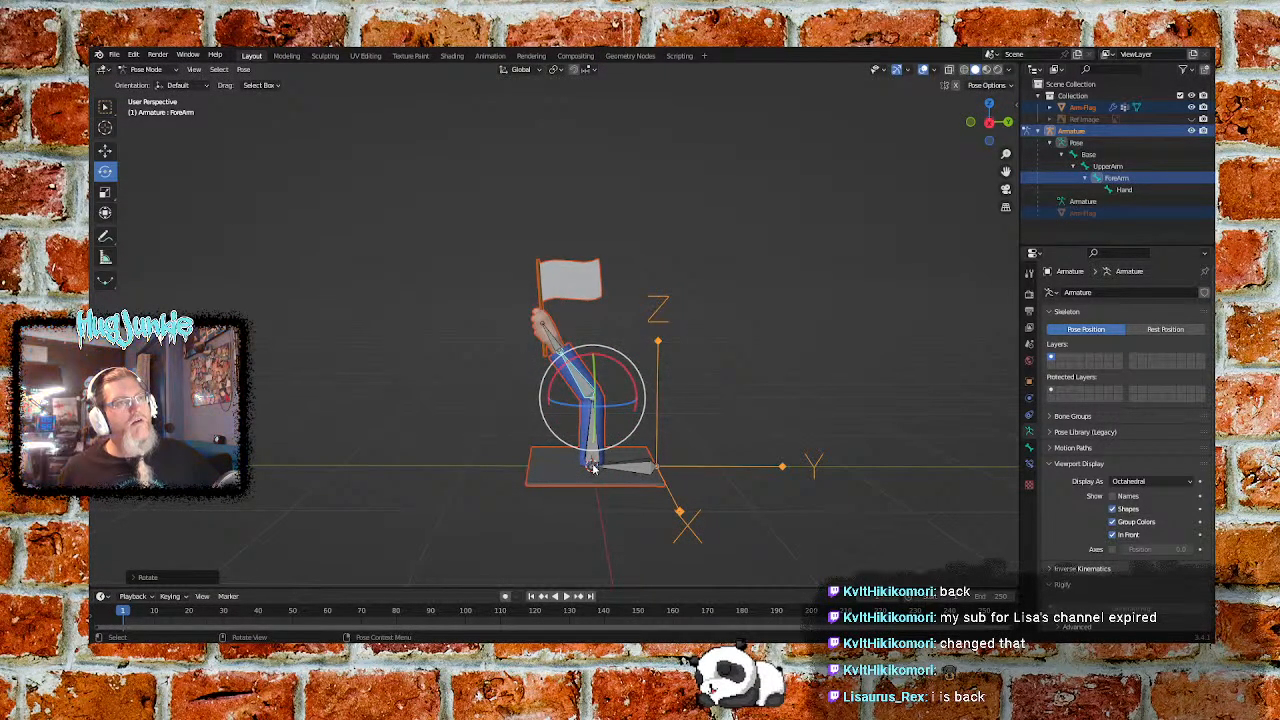
left_click(596, 460)
left_click_drag(614, 432, 601, 365)
left_click(594, 334)
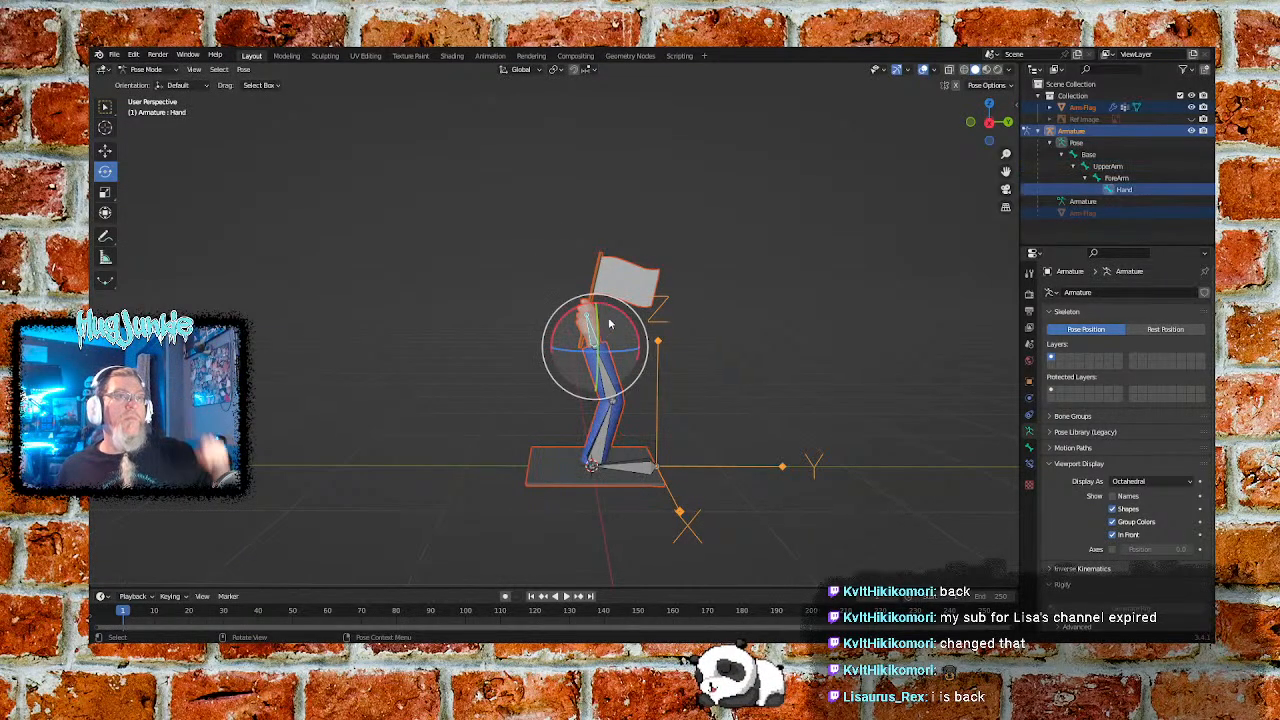
left_click_drag(621, 308, 626, 310)
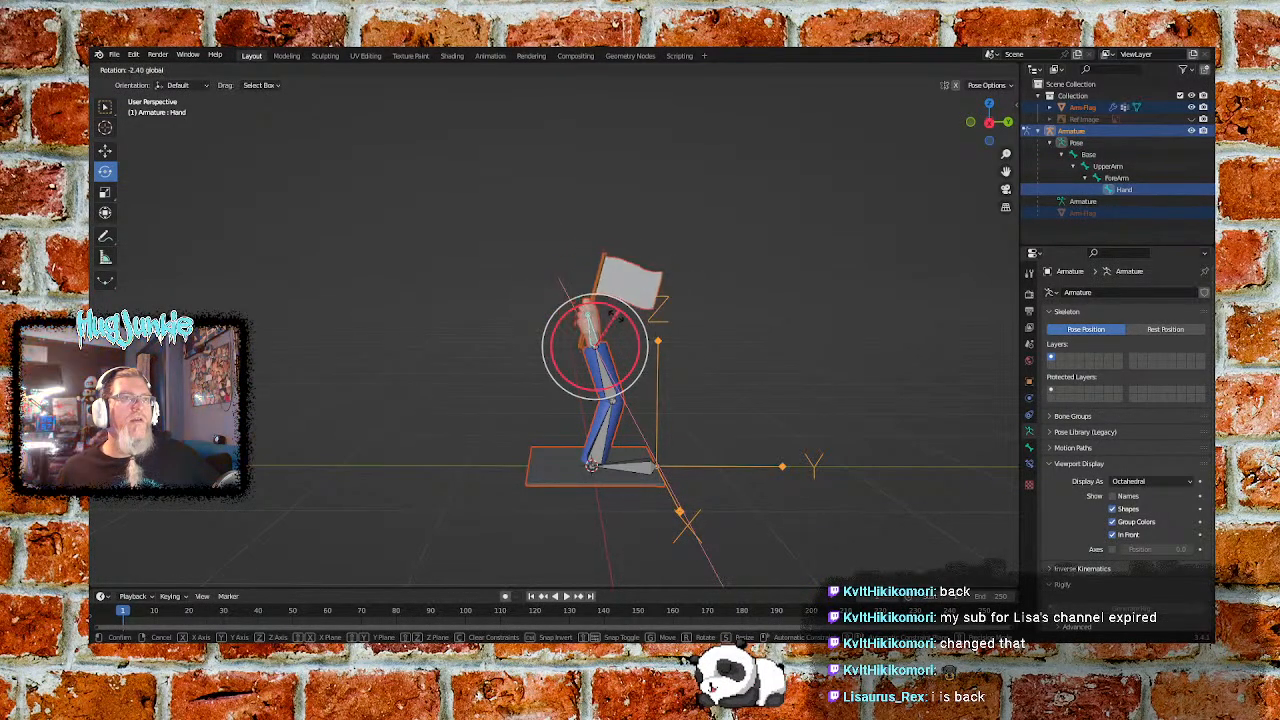
left_click_drag(594, 295, 585, 298)
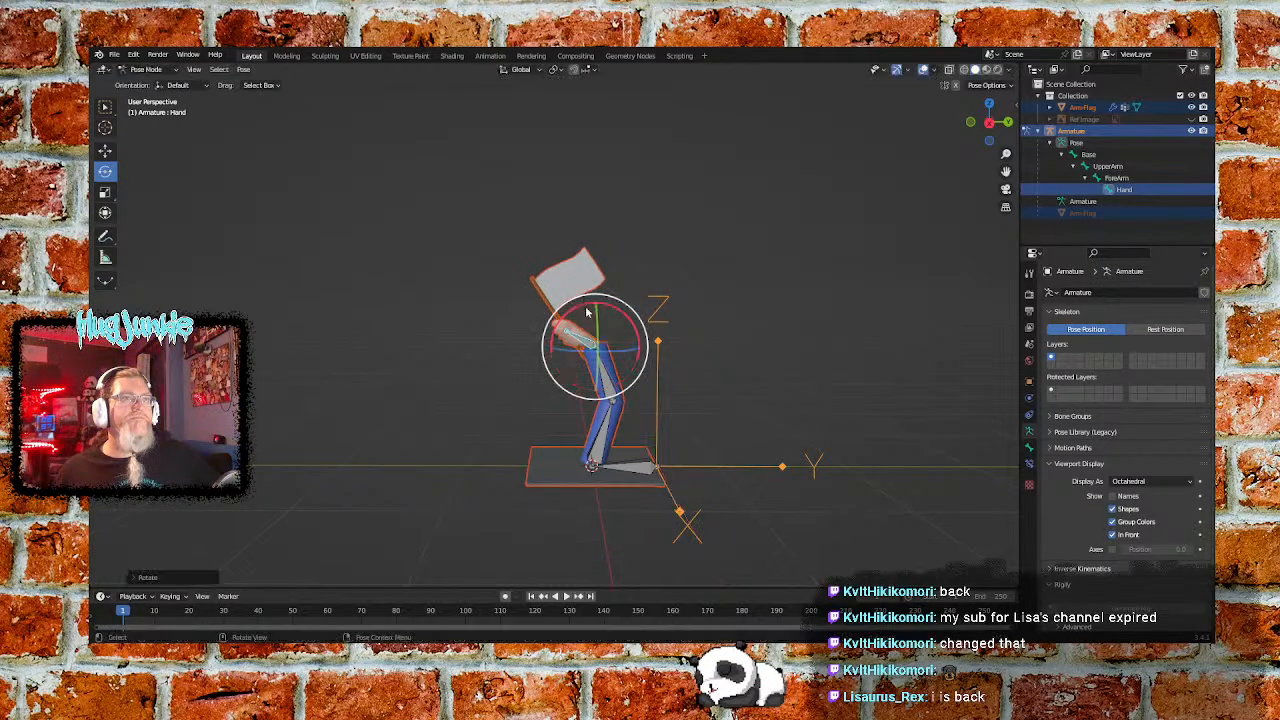
Try swinging the flag the opposite way by rotating the ForeArm and Hand bones and adjusting the UpperArm bone
left_click(614, 403)
left_click_drag(627, 367, 649, 374)
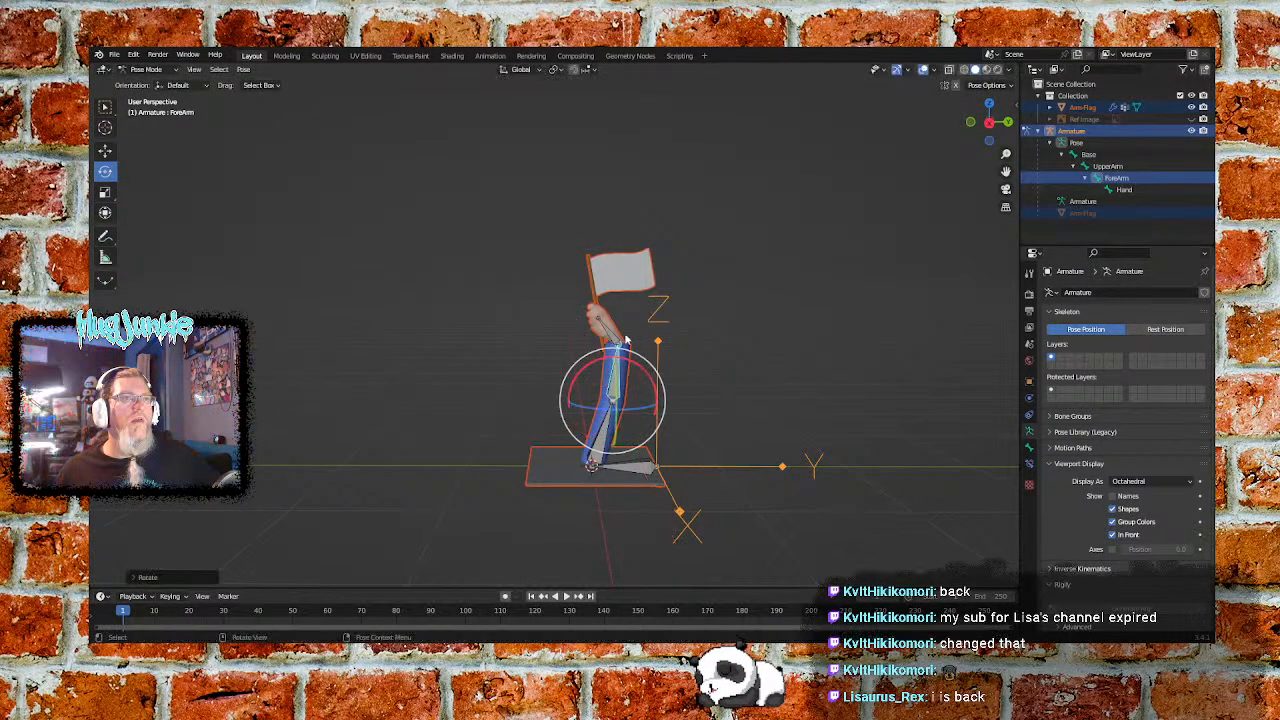
left_click(613, 339)
left_click_drag(642, 308, 670, 300)
left_click(622, 447)
left_click_drag(622, 447, 634, 424)
Undo all the test rotations of the arm bones
key("ctrl+z")
key("ctrl+z")
key("ctrl+z")
key("ctrl+z")
key("ctrl+z")
key("ctrl+z")
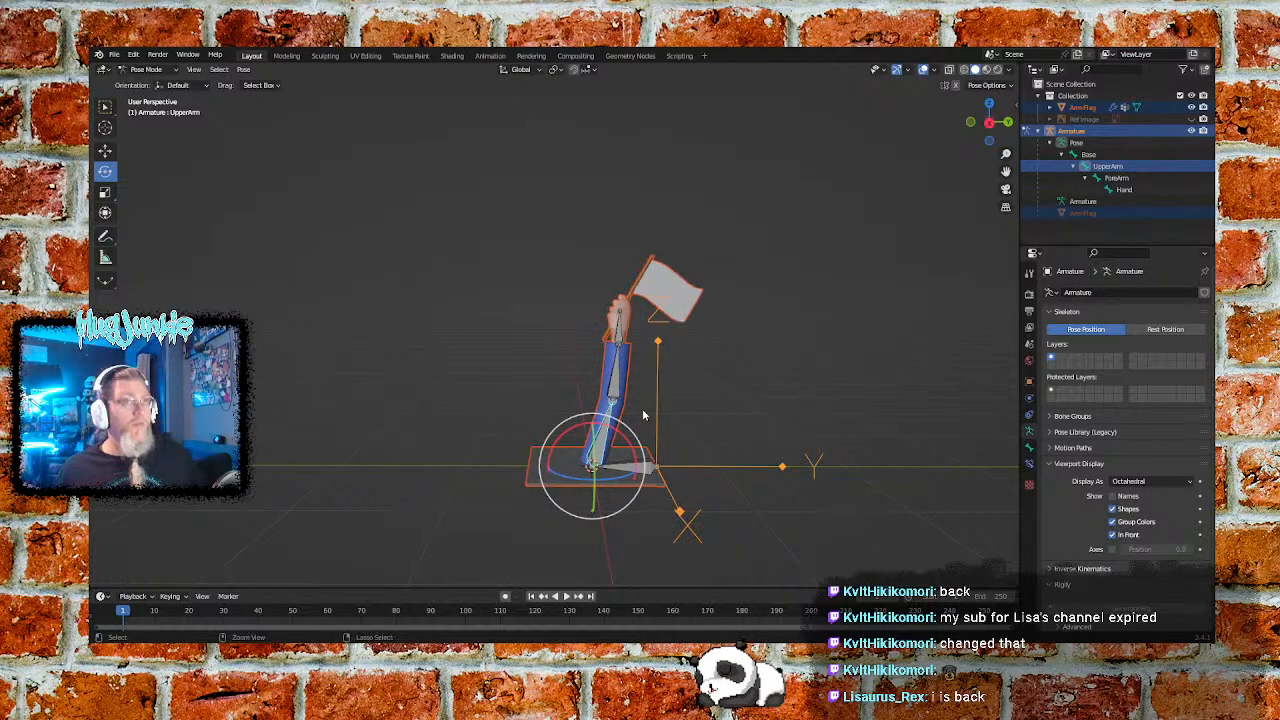
key("ctrl+z")
key("ctrl+z")
key("ctrl+z")
key("ctrl+z")
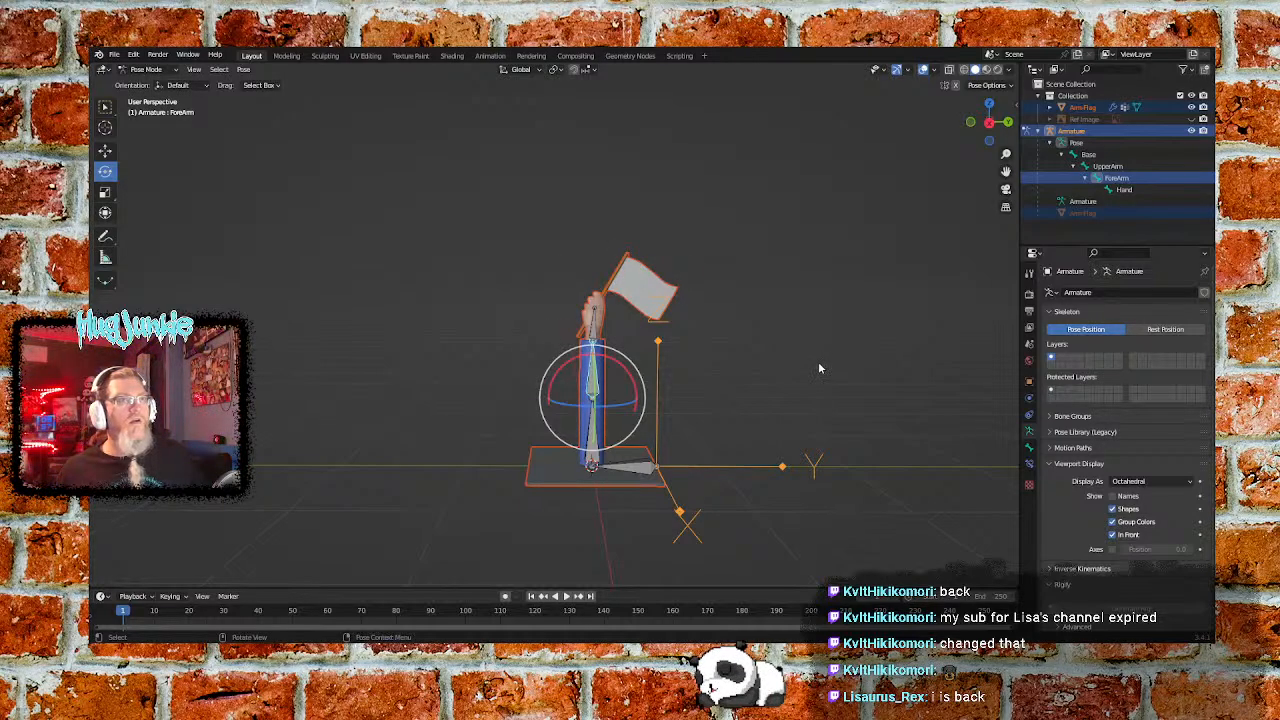
key("ctrl+z")
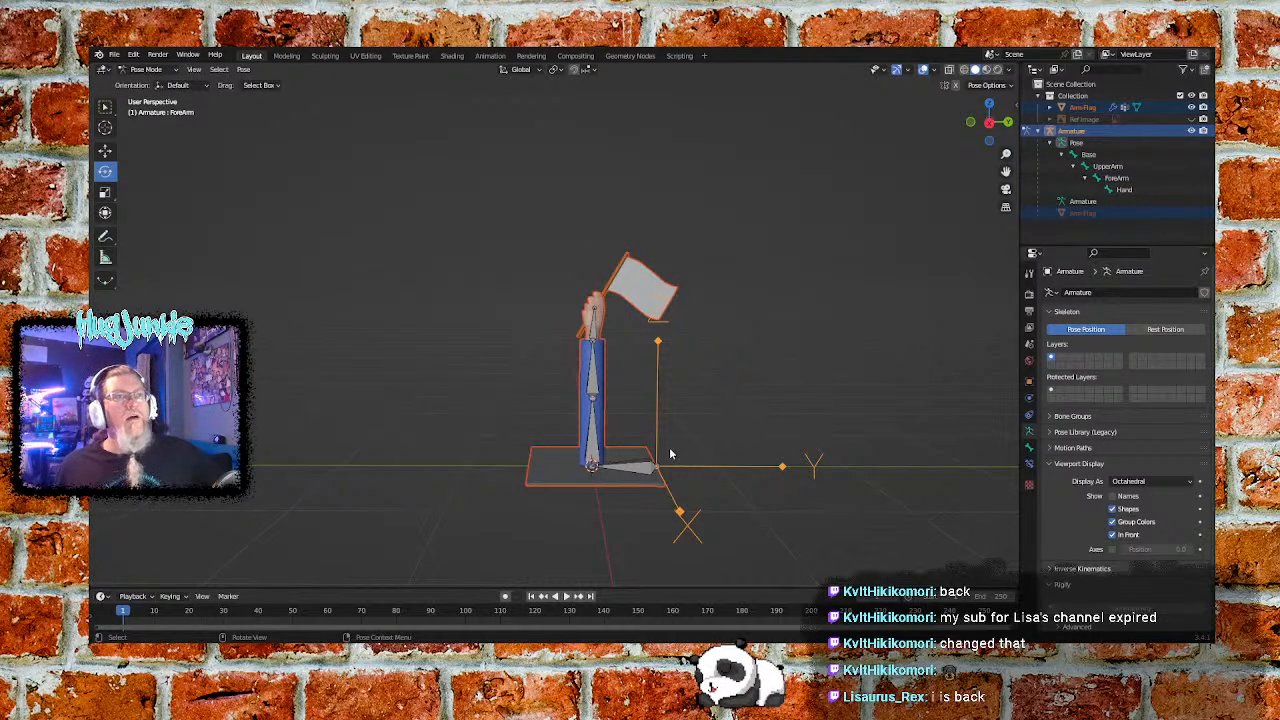
Return the armature to Object Mode and deselect everything
left_click(150, 69)
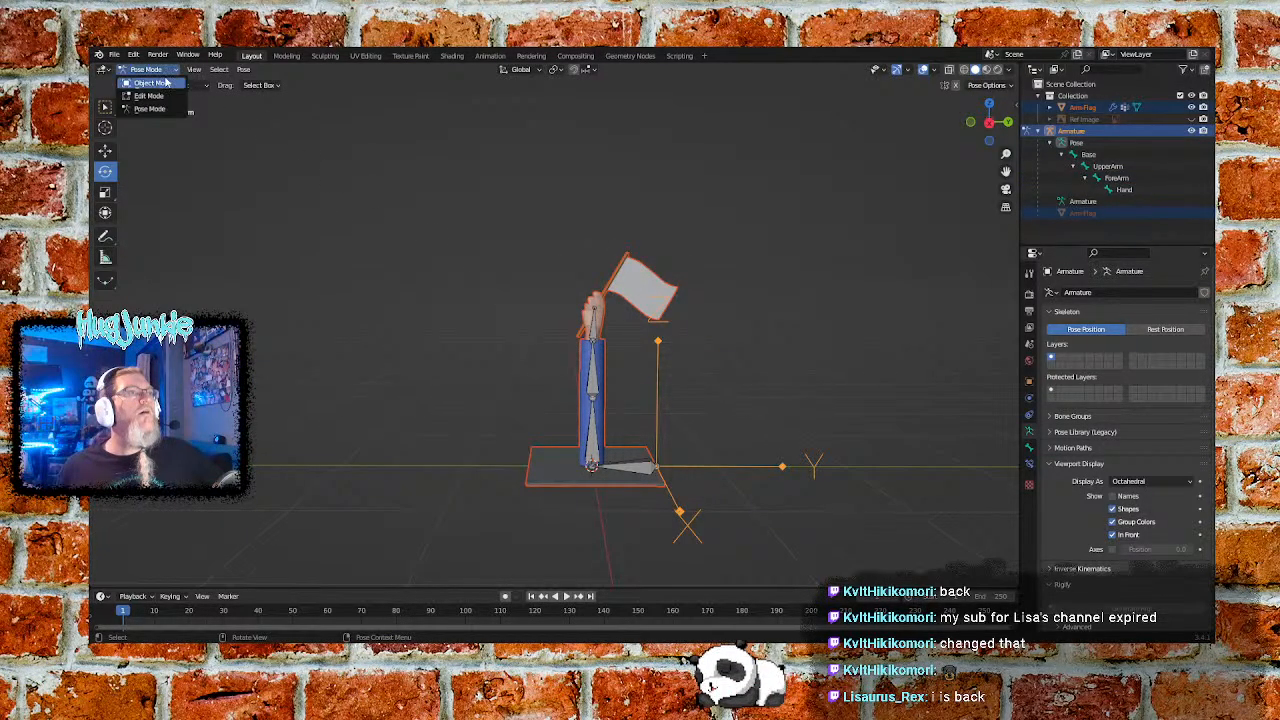
left_click(152, 82)
left_click(365, 402)
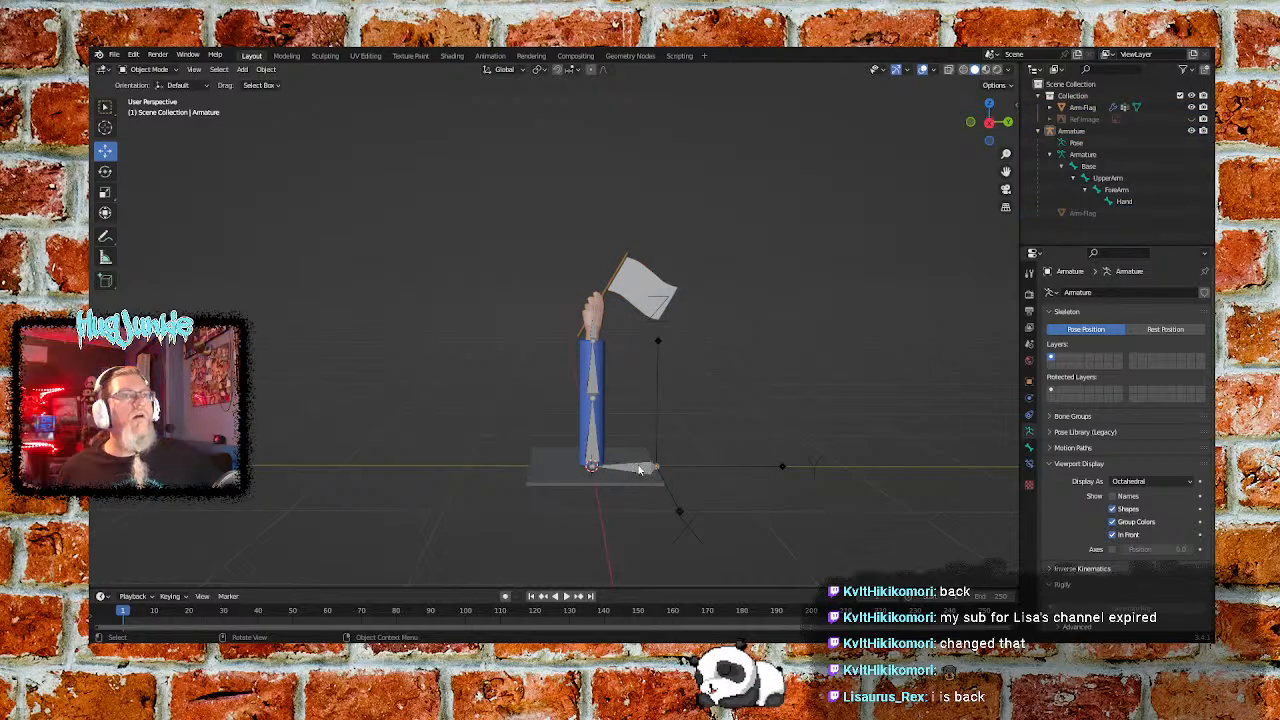
Select the armature and examine its skeleton, ForeArm bone and constraint properties for the axis display option
left_click(641, 470)
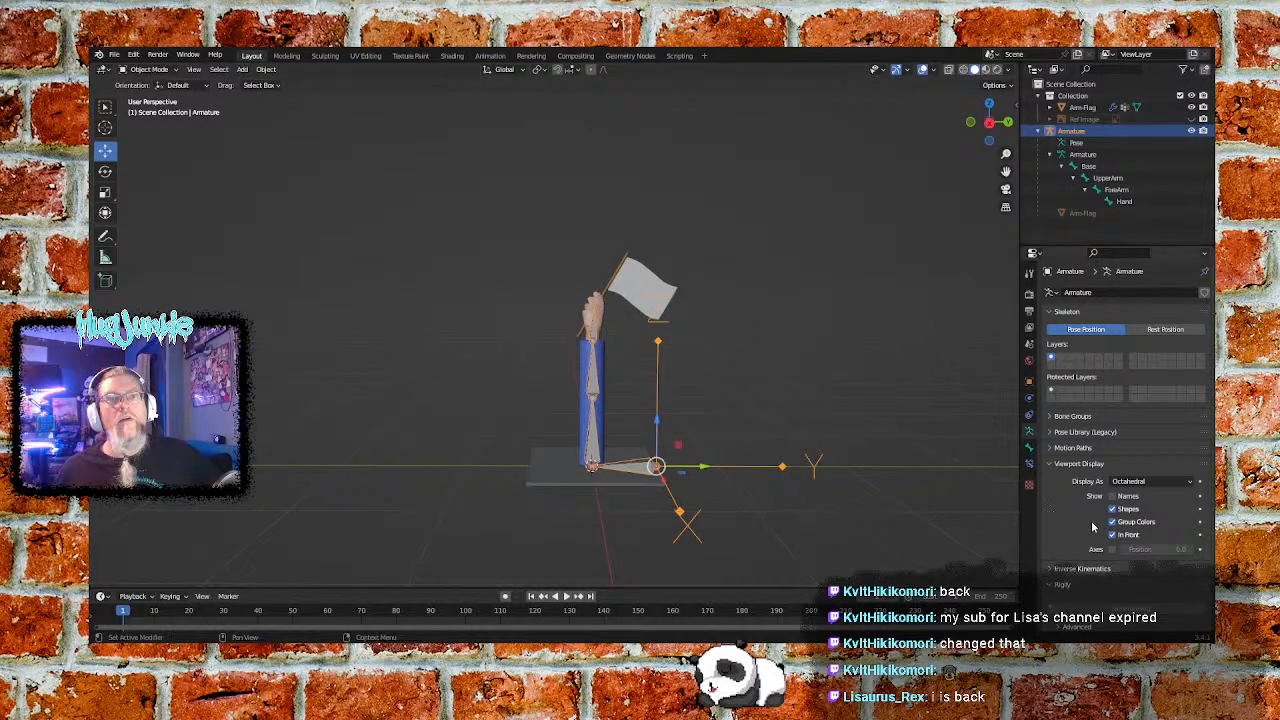
scroll(1074, 512, "down", 1)
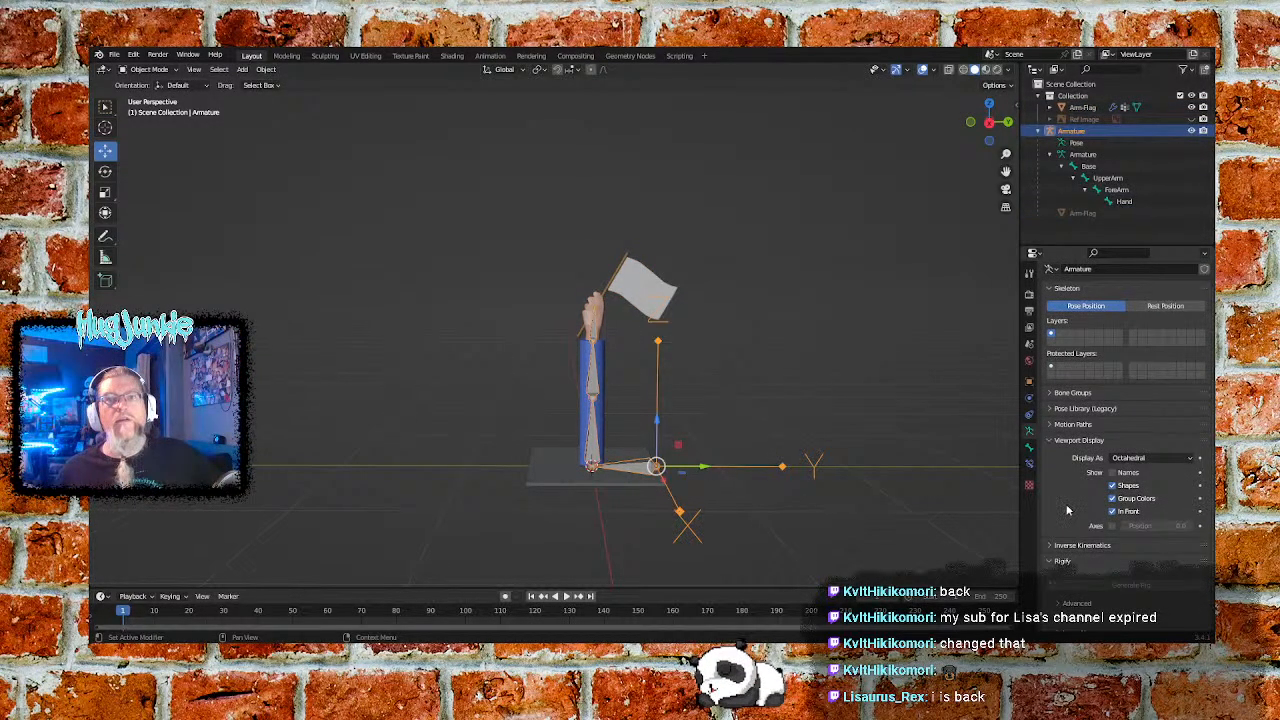
scroll(1068, 507, "down", 1)
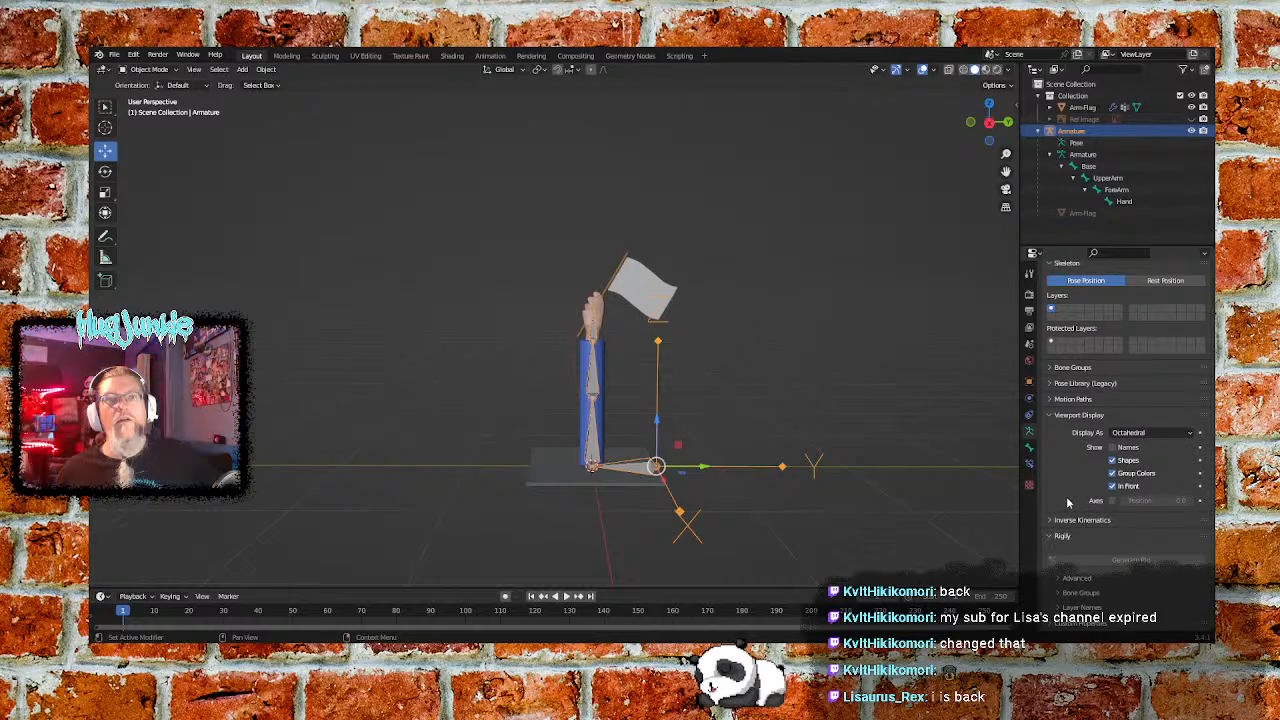
left_click(1030, 463)
left_click(1029, 446)
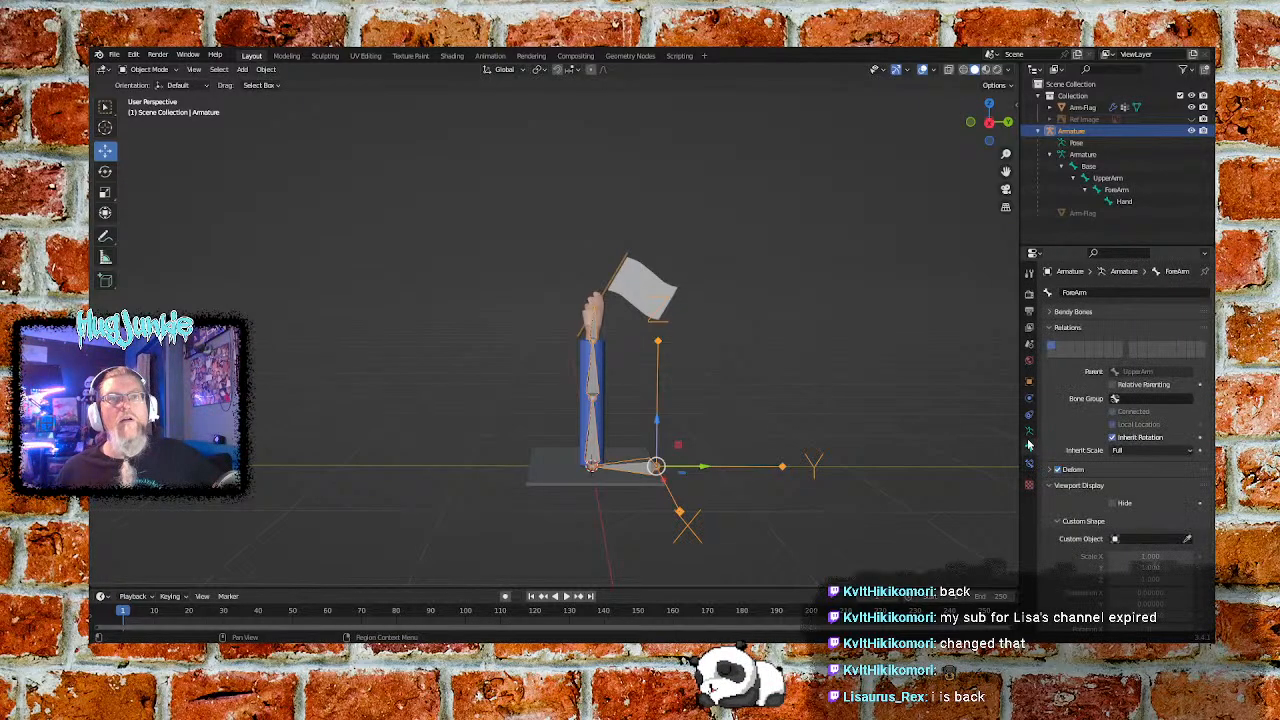
scroll(1063, 513, "down", 3)
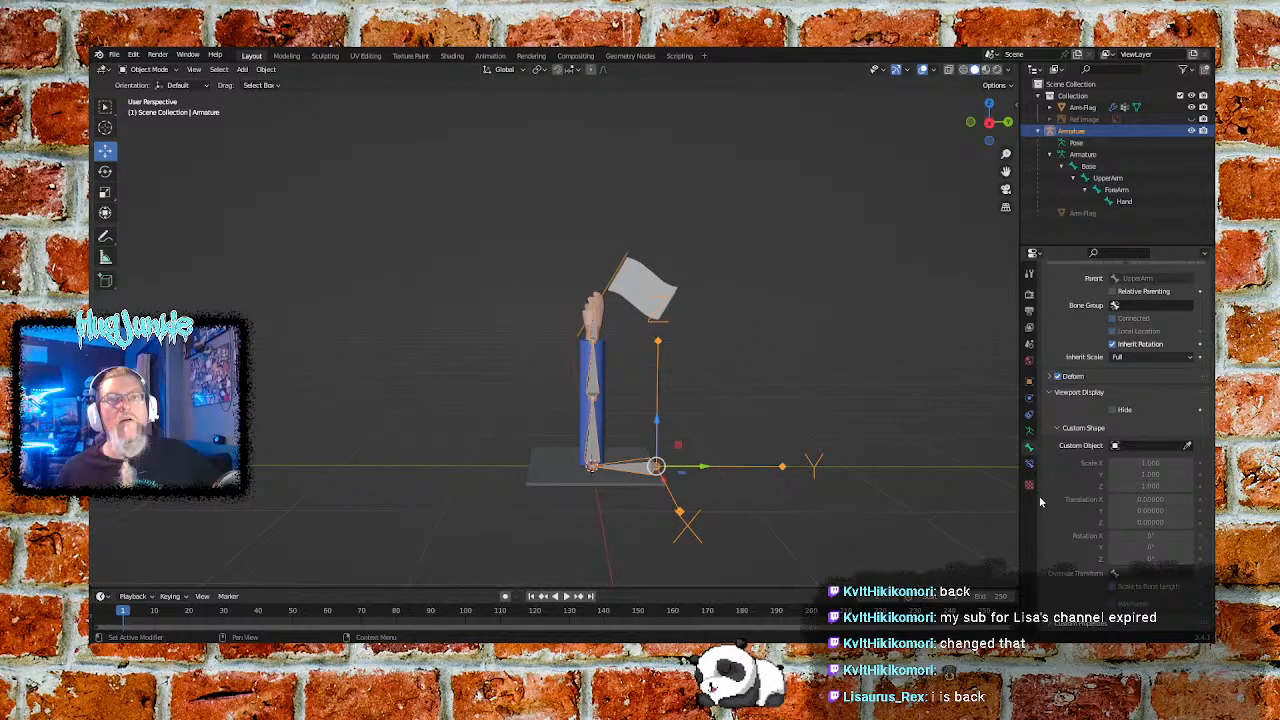
left_click(1030, 463)
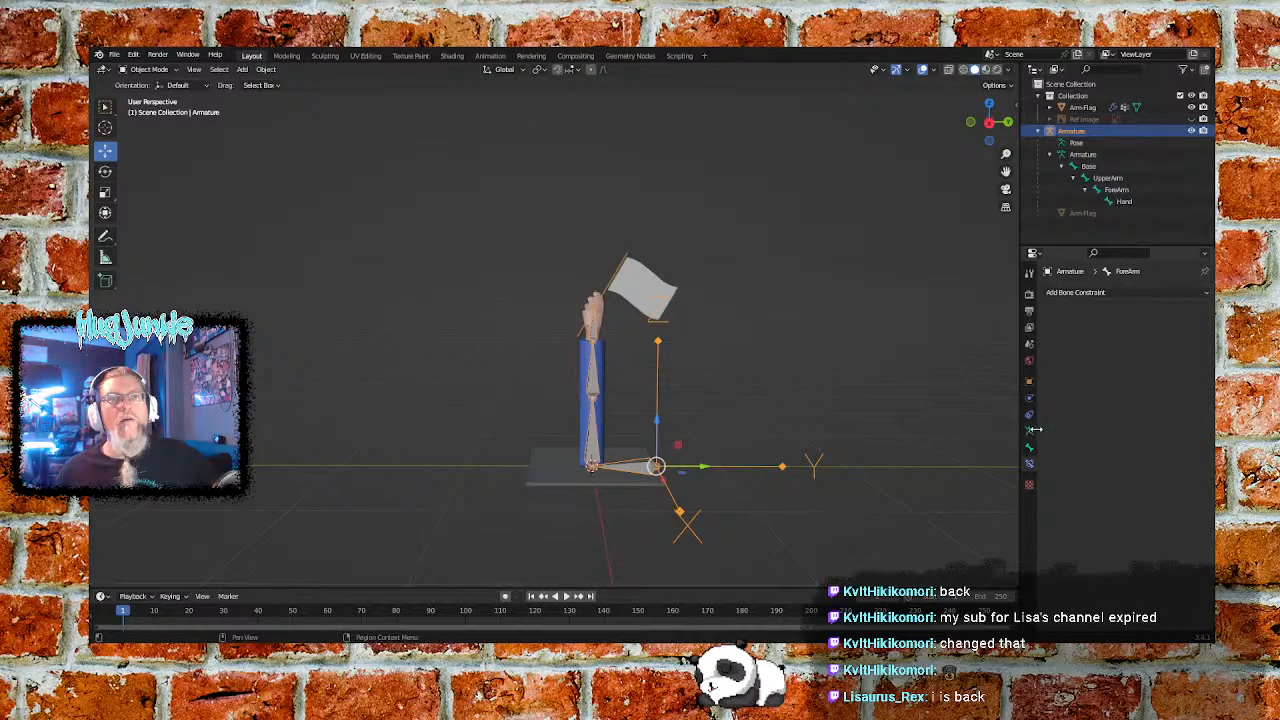
left_click(1031, 433)
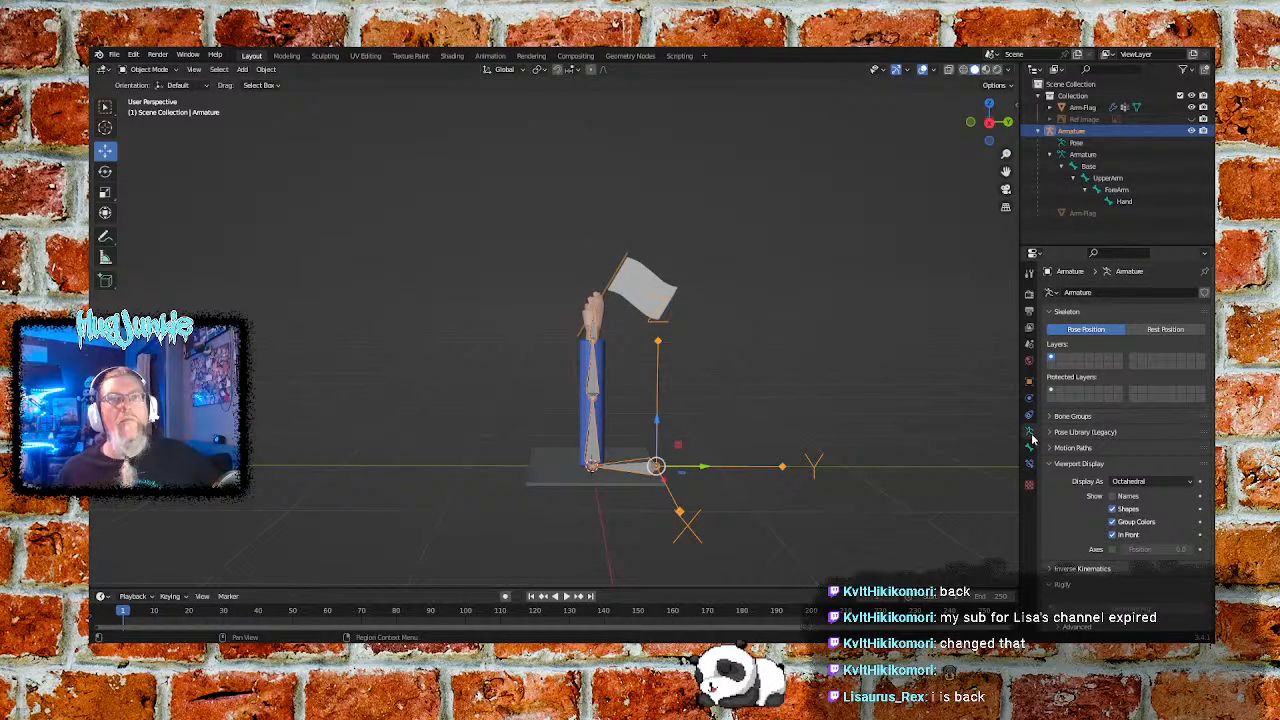
left_click(1030, 417)
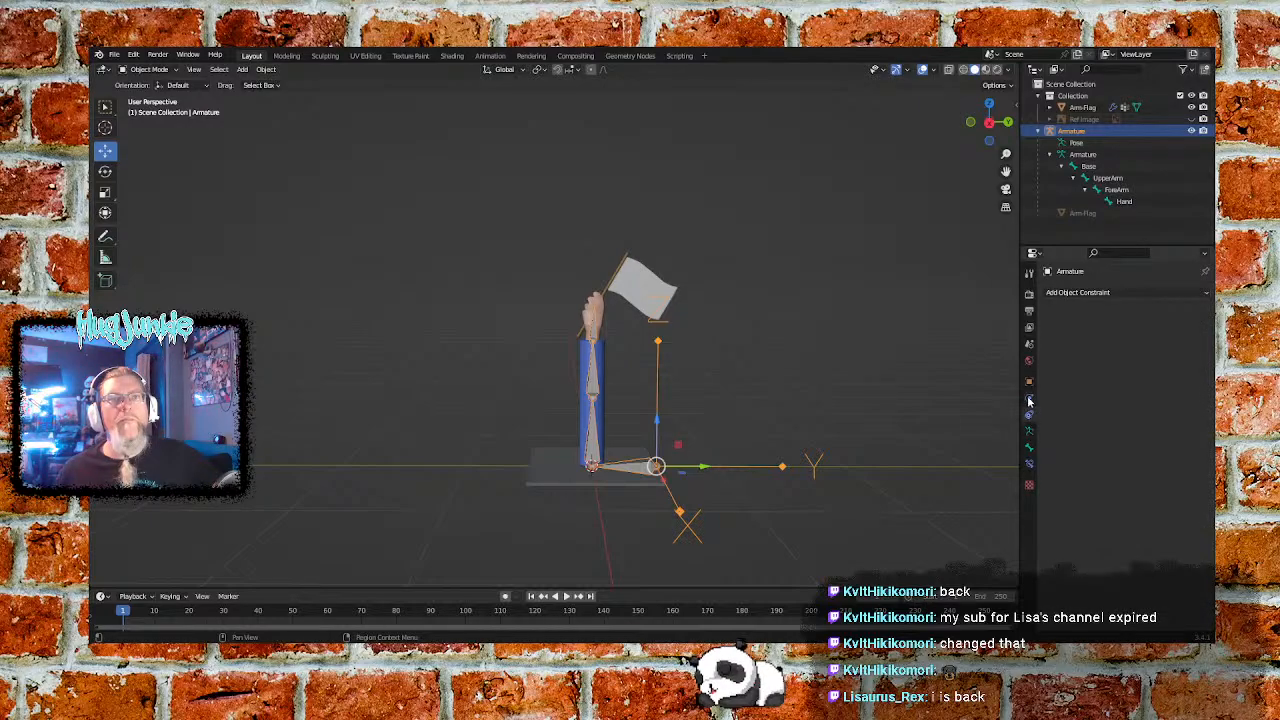
Turn off the armature's axis display in its object-level viewport display settings, keeping In Front enabled
left_click(1029, 361)
left_click(1029, 383)
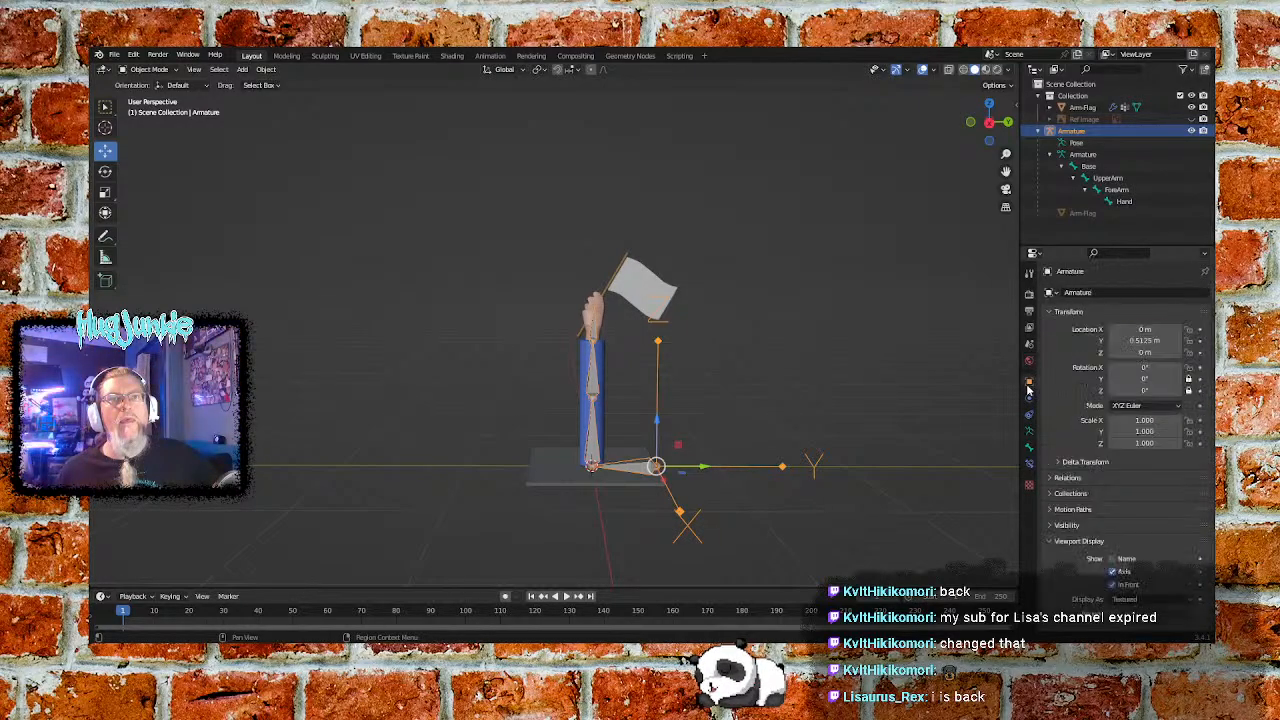
left_click(1113, 584)
left_click(1113, 584)
left_click(1113, 572)
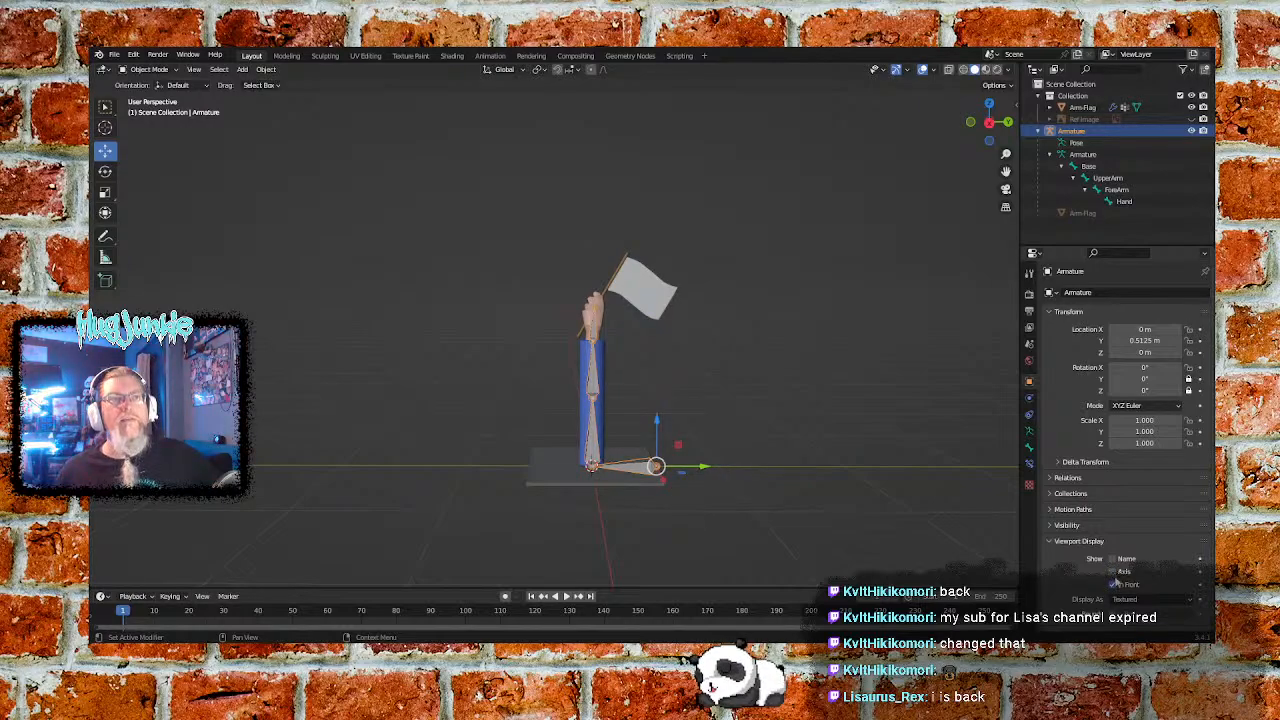
left_click(1114, 585)
left_click(1114, 585)
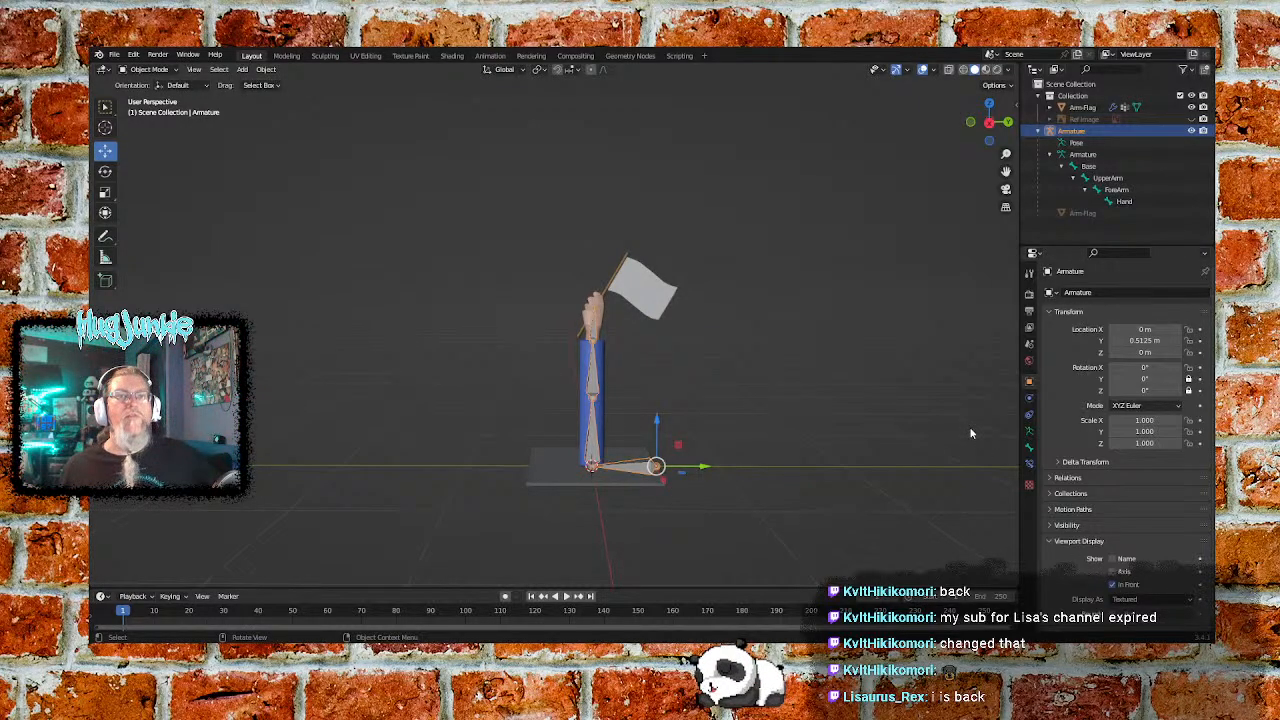
Set the armature object's viewport display type to Wire
scroll(1060, 480, "down", 1)
left_click(1150, 589)
left_click(1170, 564)
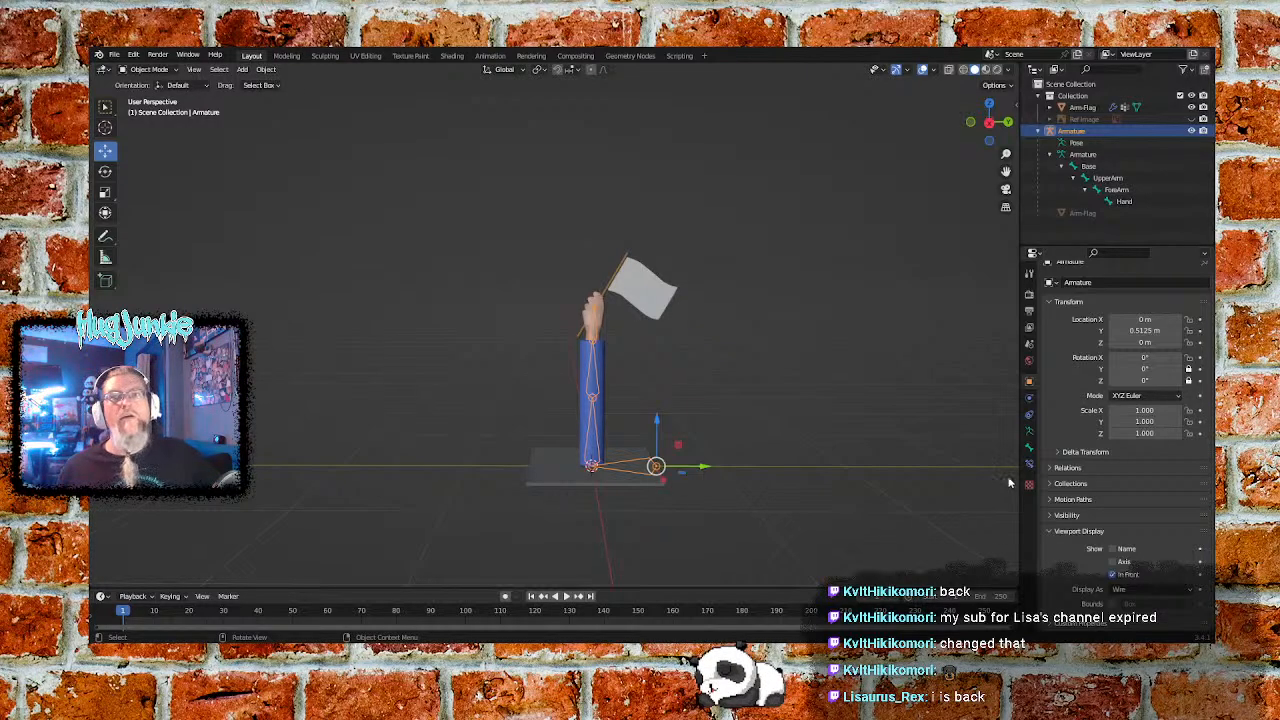
Deselect the armature and save the Blender file under its existing name
left_click(936, 419)
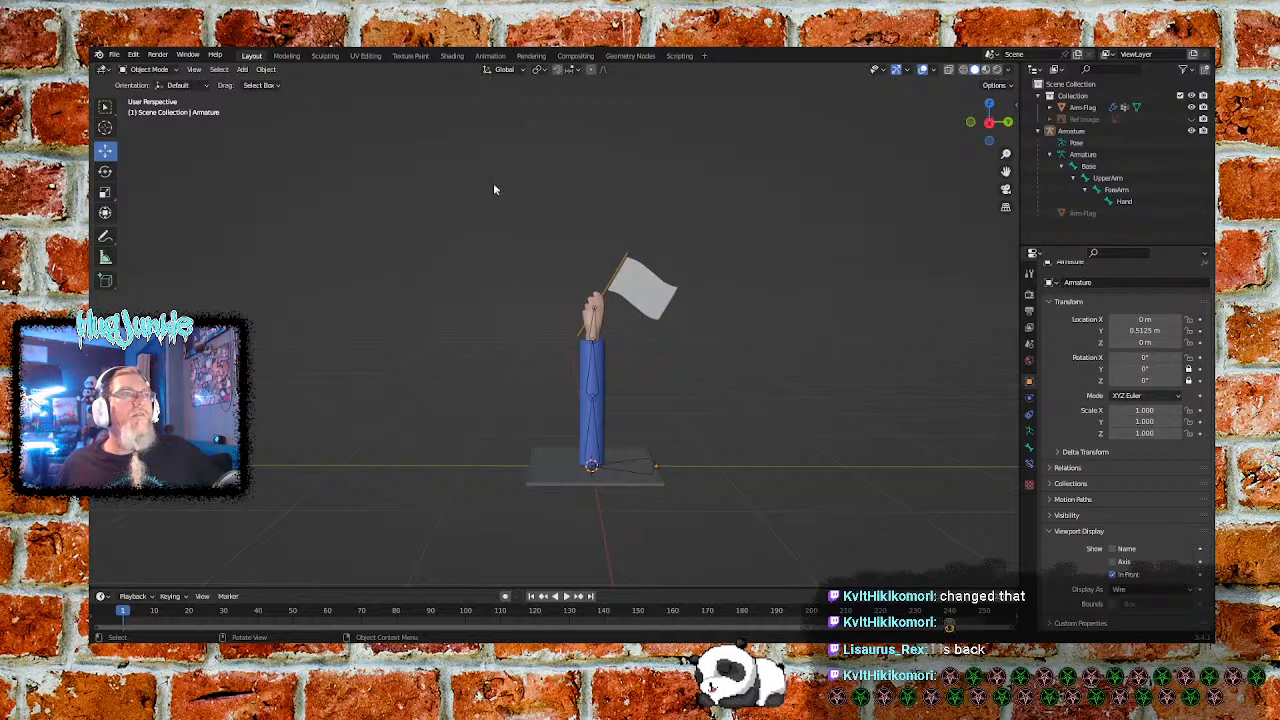
left_click(114, 54)
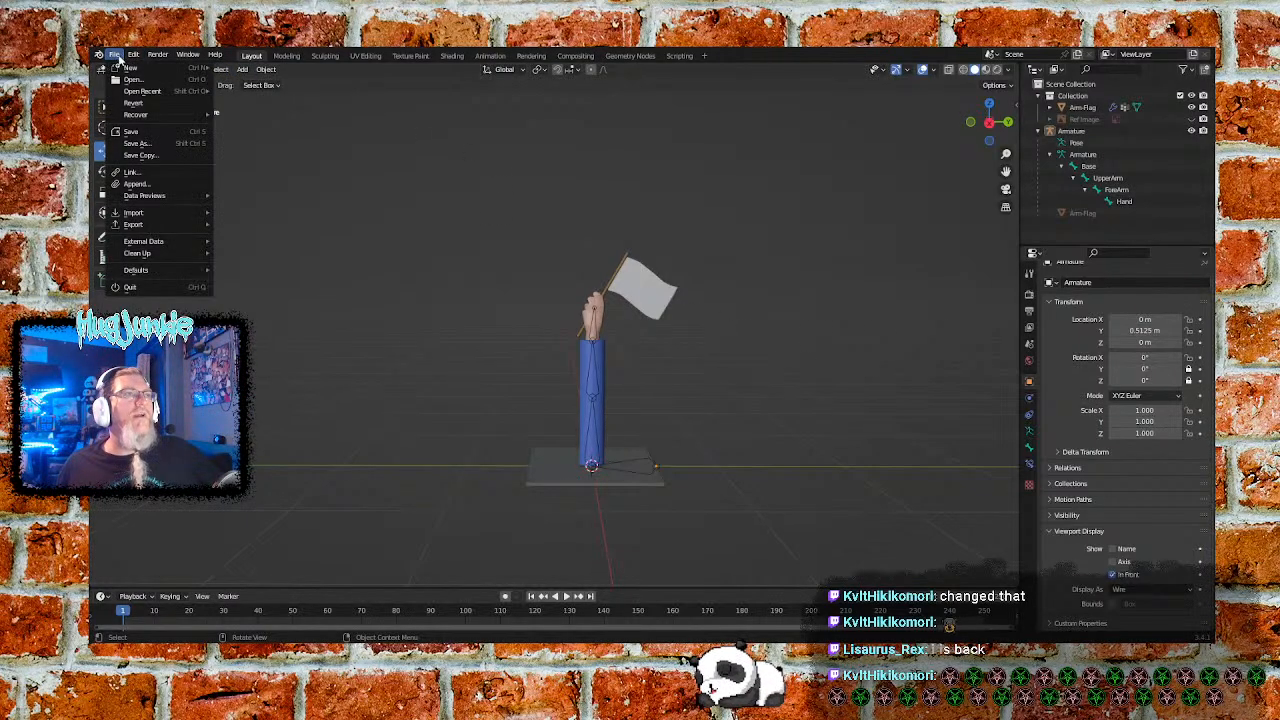
left_click(133, 132)
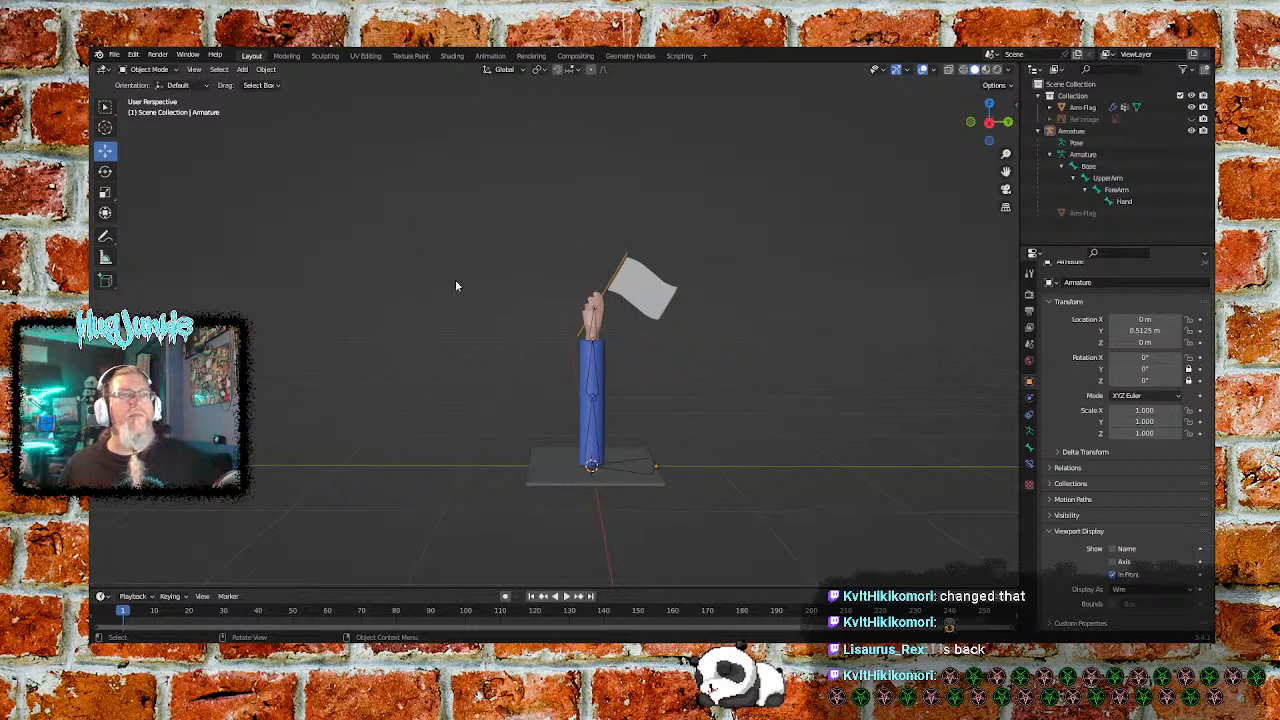
scroll(649, 395, "up", 1)
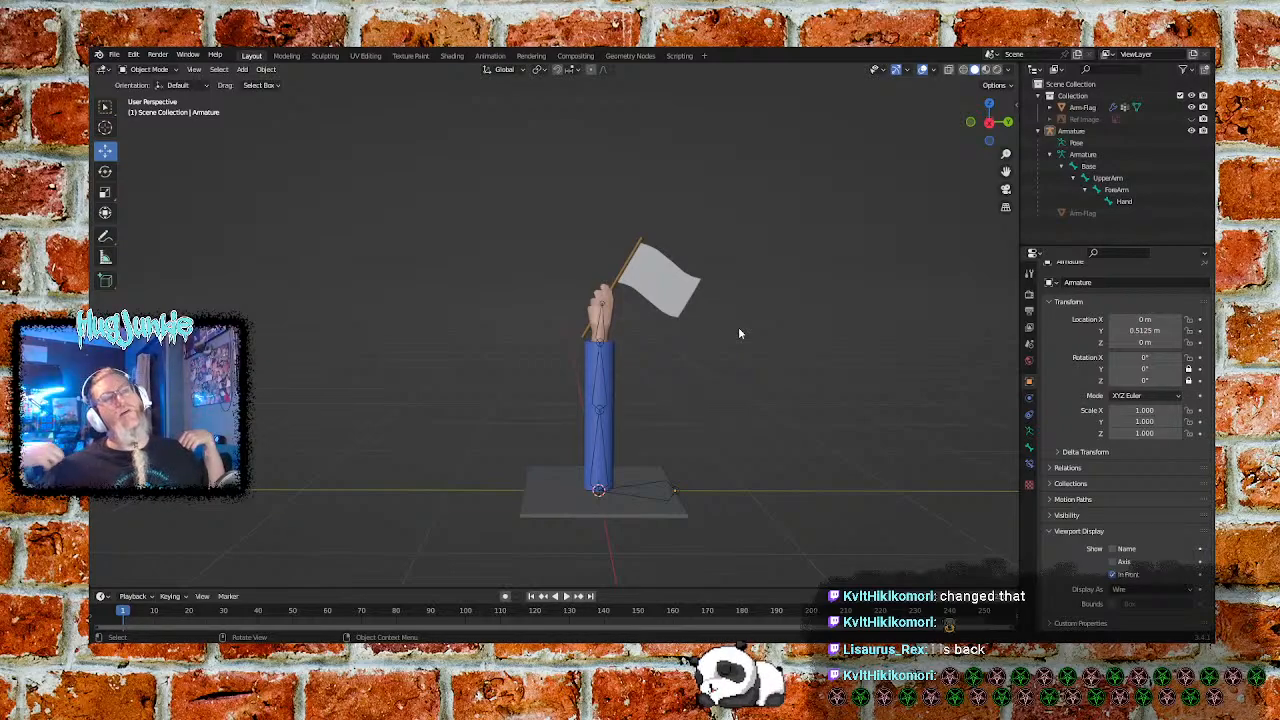
scroll(757, 337, "down", 5)
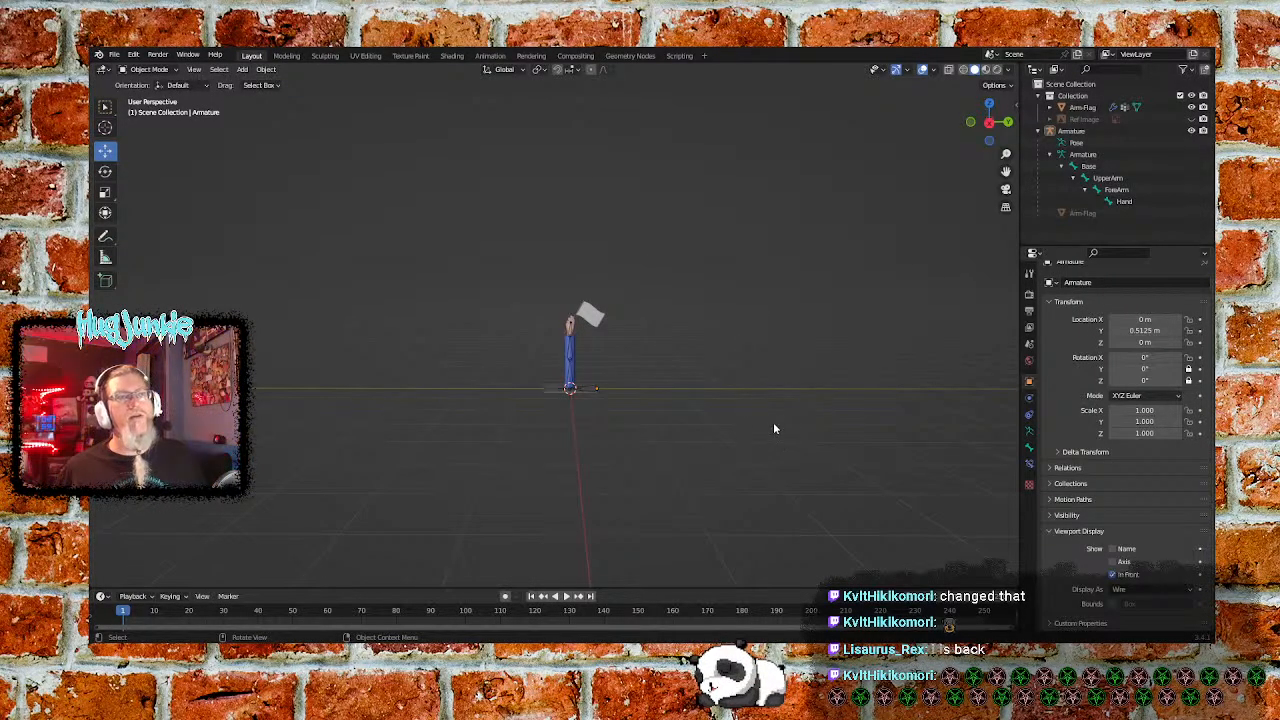
scroll(699, 391, "down", 1)
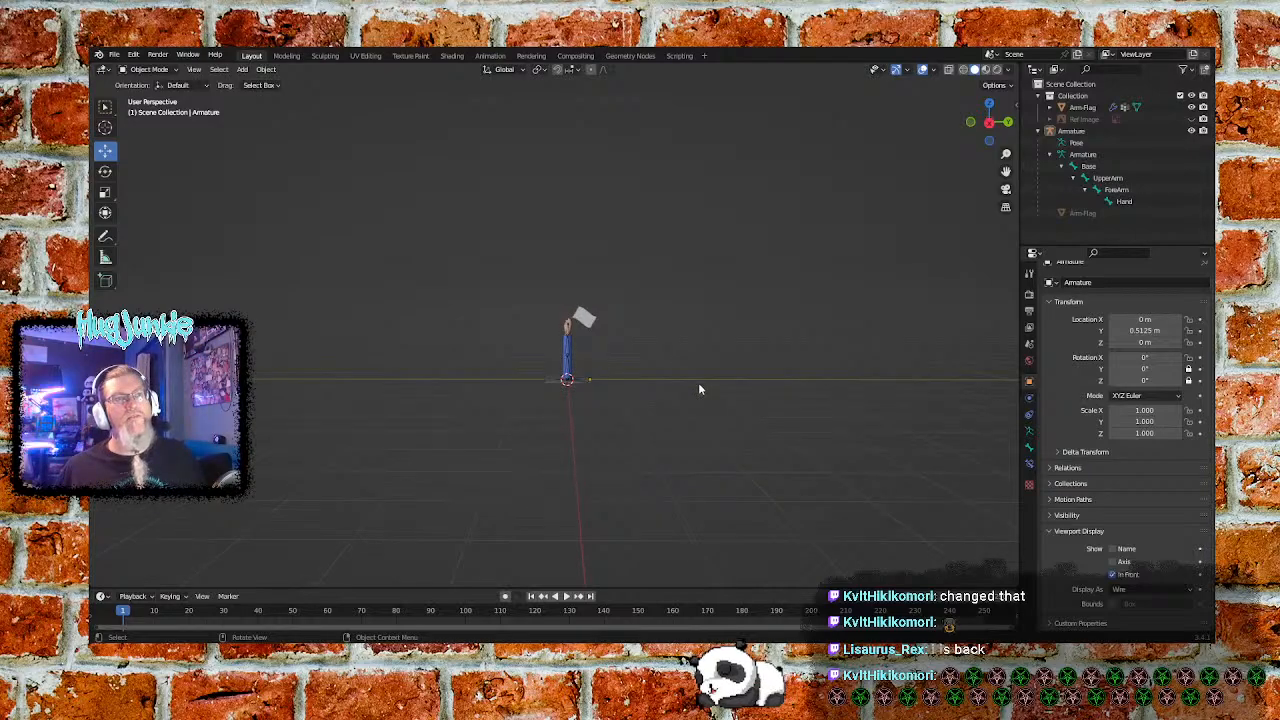